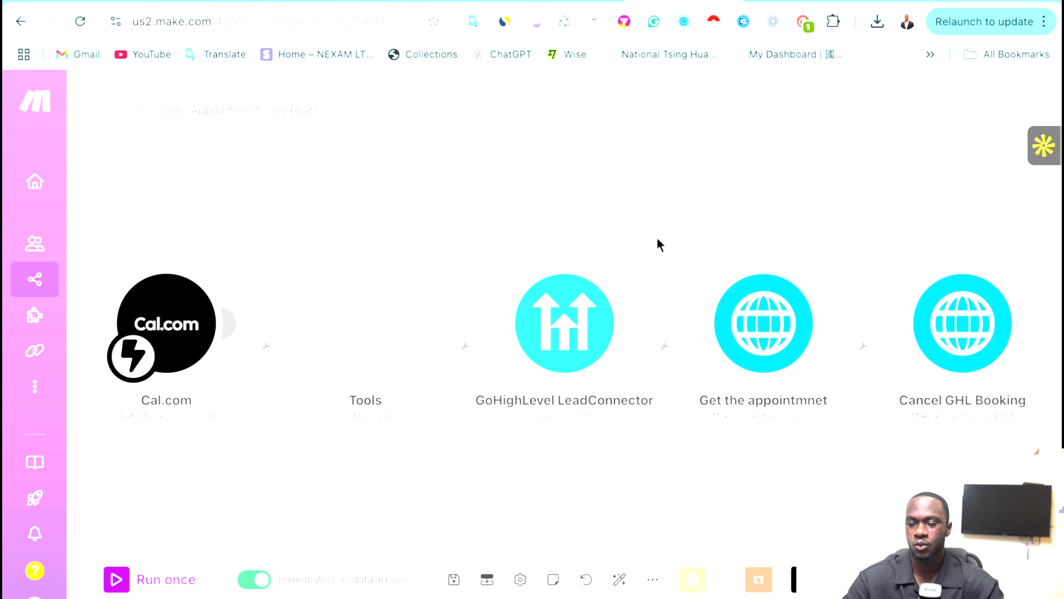
Search Google for 'ghl api v2' in a new tab.
{"action": "key", "text": "ctrl+t"}
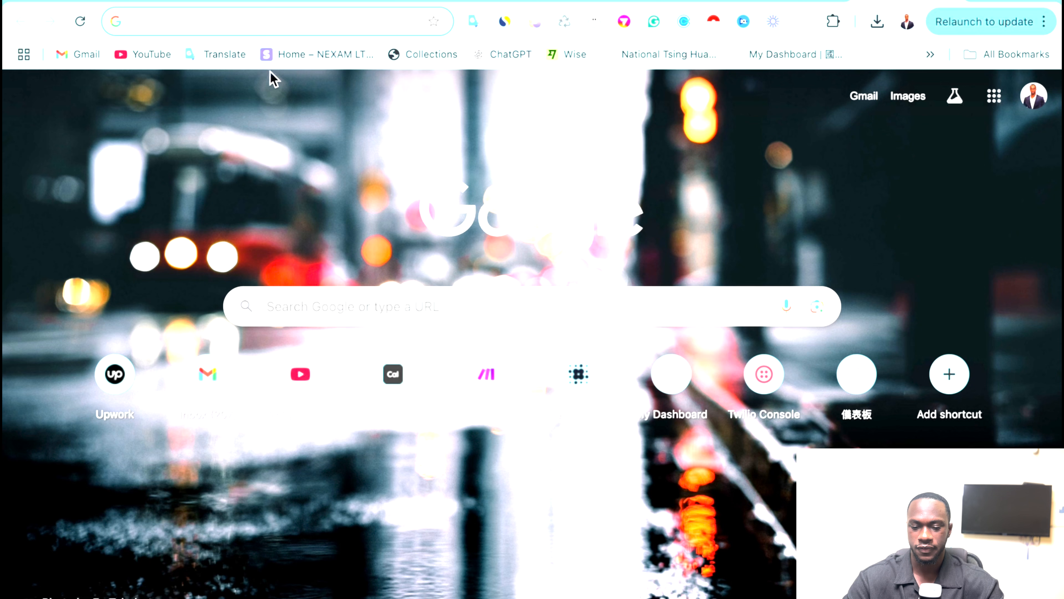
{"action": "left_click", "coordinate": [180, 22]}
{"action": "type", "text": "gh"}
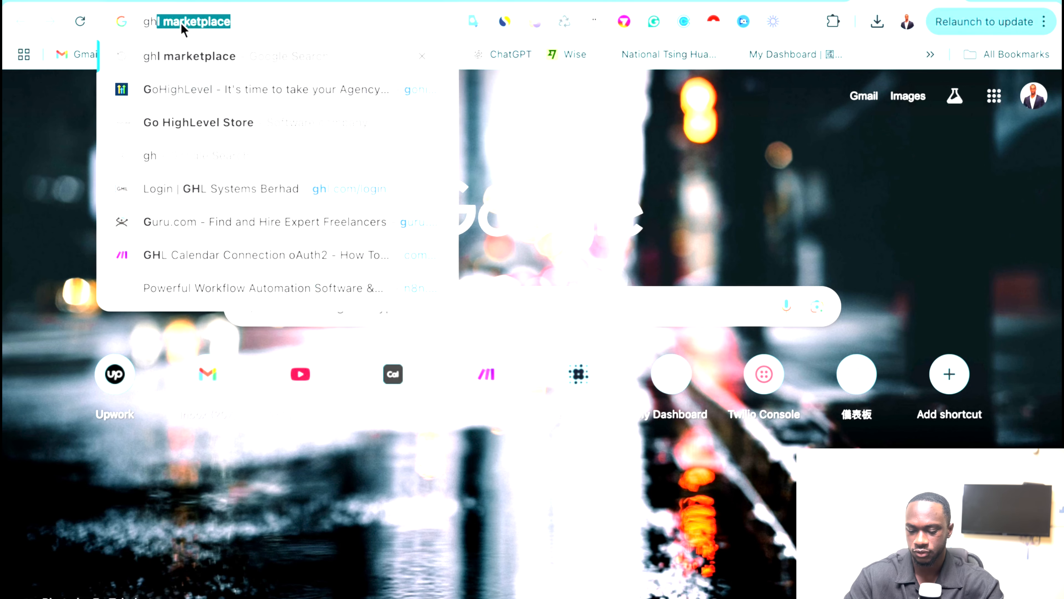
{"action": "type", "text": "l api v2"}
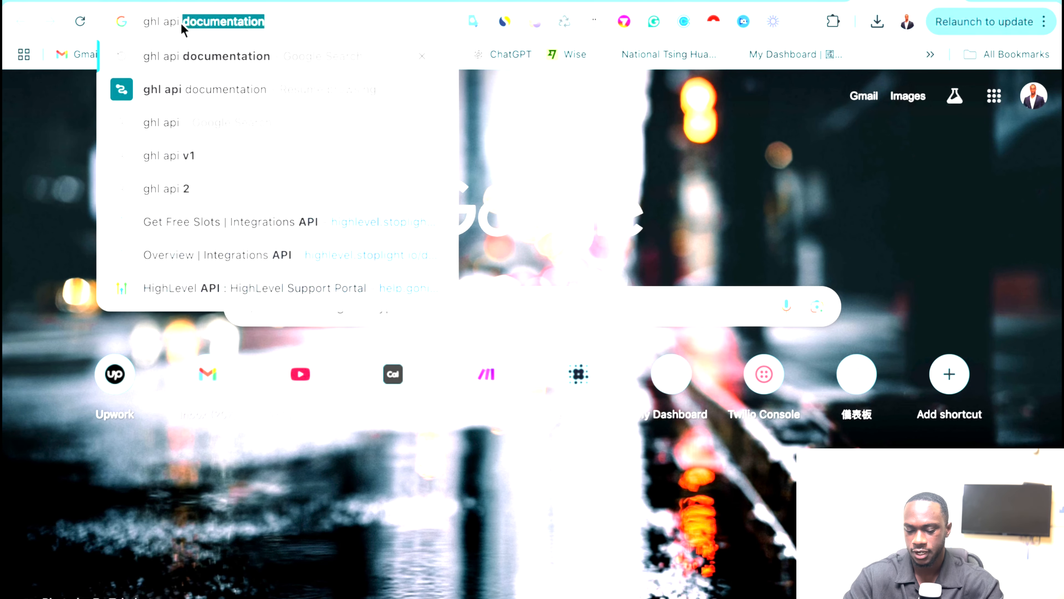
{"action": "key", "text": "Return"}
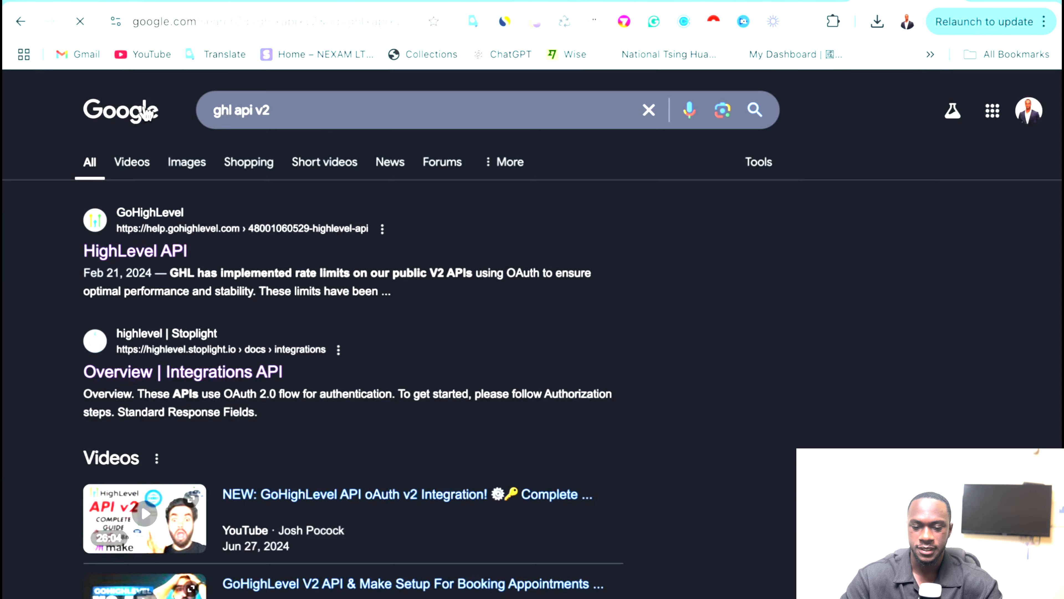
Open the HighLevel API help article and its API 2.0 docs, then a blank new tab.
{"action": "left_click", "coordinate": [142, 248]}
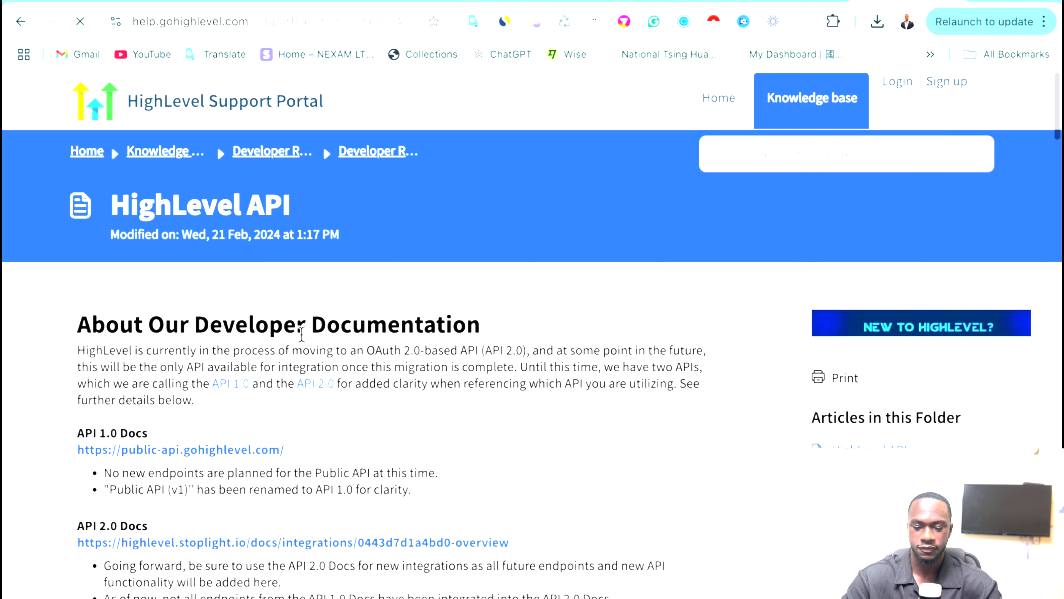
{"action": "left_click", "coordinate": [190, 436]}
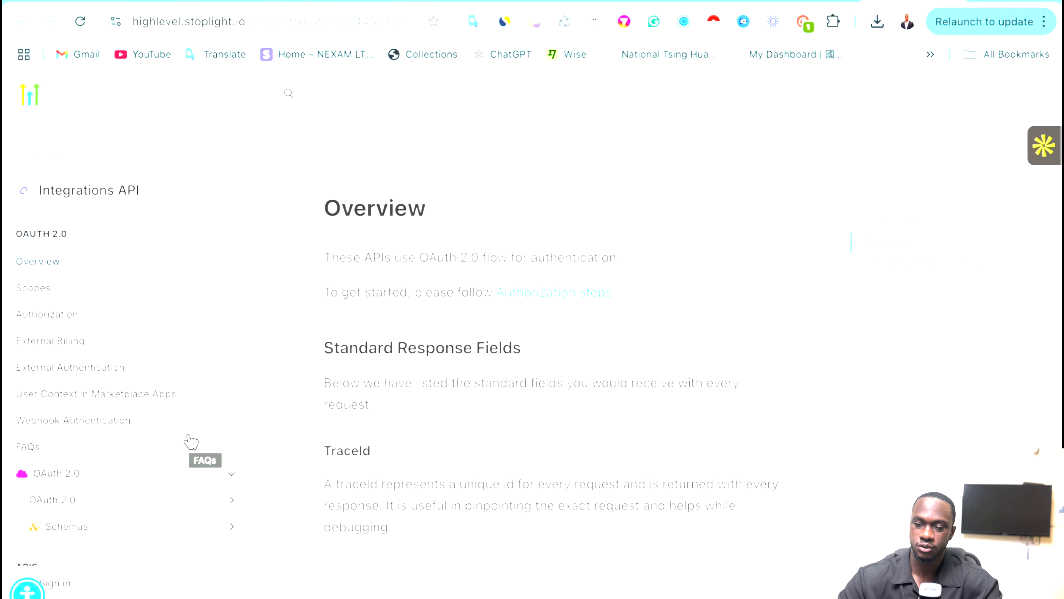
{"action": "left_click", "coordinate": [978, 1]}
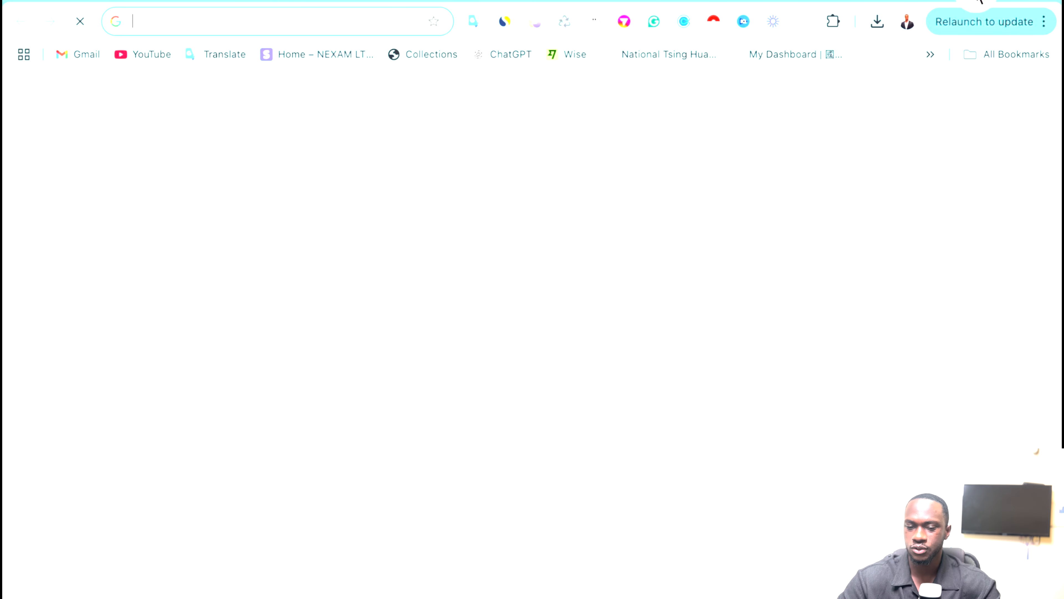
Search 'ghl marketplace', open the GHL Marketplace site and go to My Apps.
{"action": "type", "text": "ghl mar"}
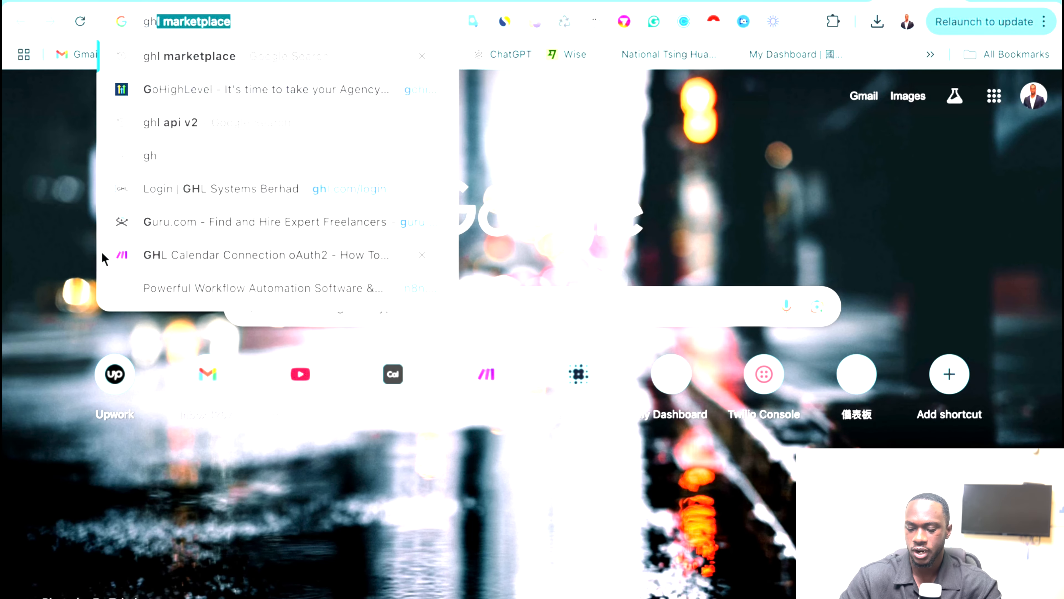
{"action": "type", "text": "ket"}
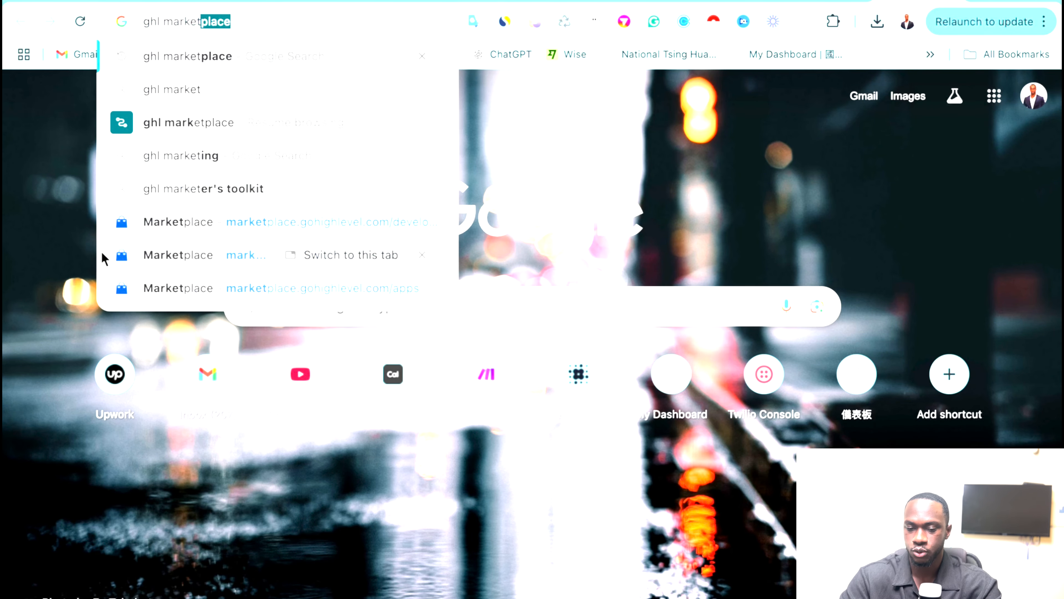
{"action": "key", "text": "Return"}
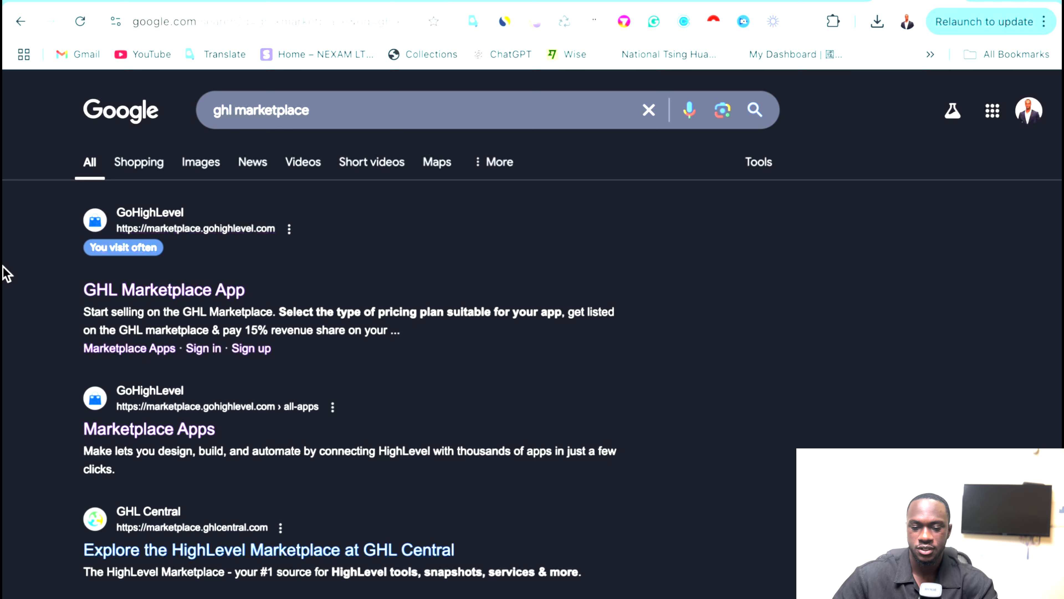
{"action": "left_click", "coordinate": [129, 281]}
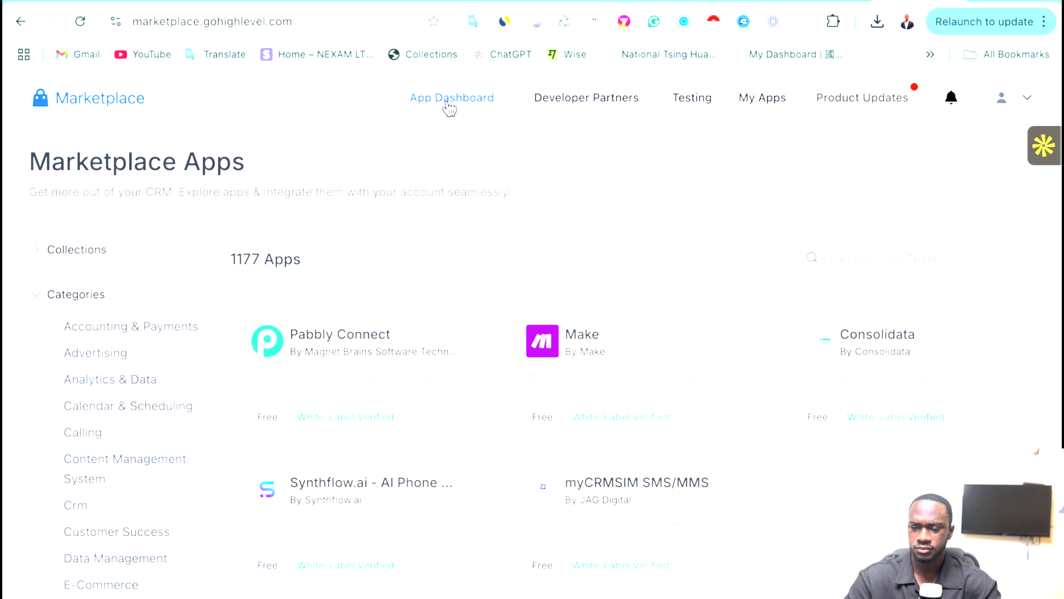
{"action": "left_click", "coordinate": [754, 115]}
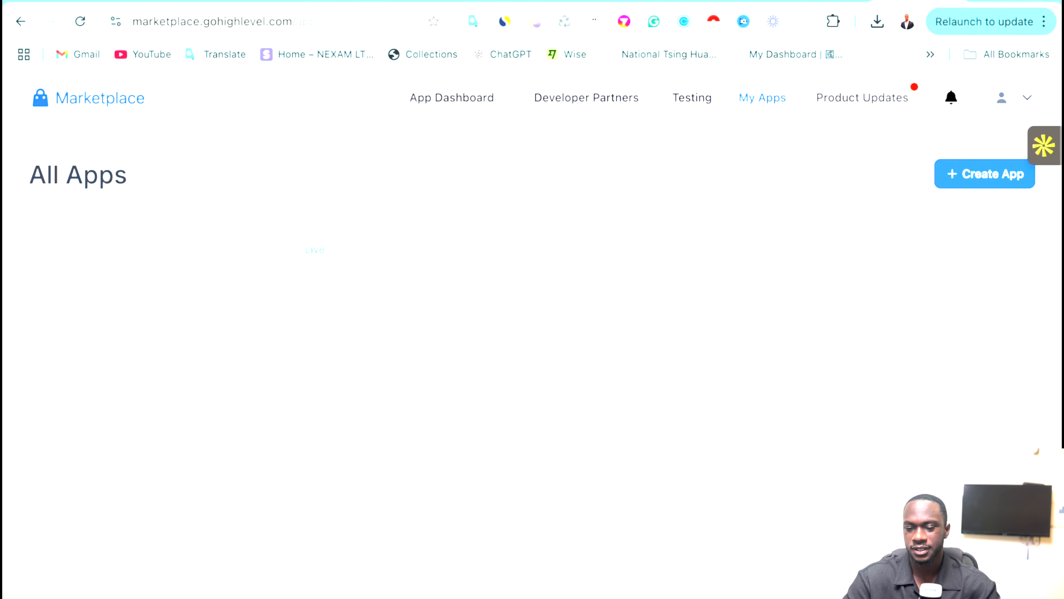
Create a private marketplace app 'test youtube' distributed to Agency and Sub-Account.
{"action": "left_click", "coordinate": [957, 174]}
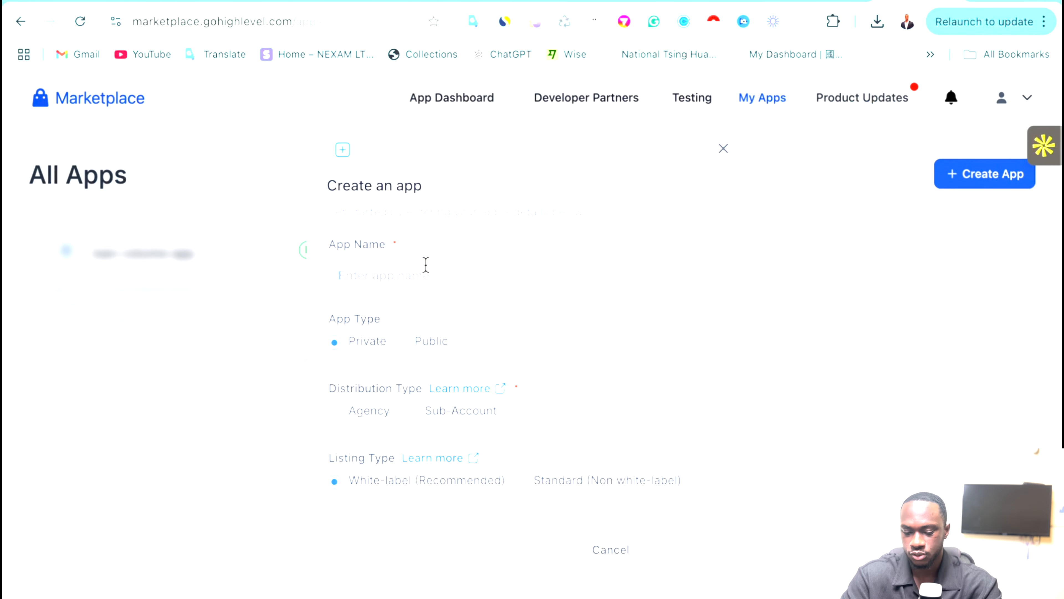
{"action": "type", "text": "test"}
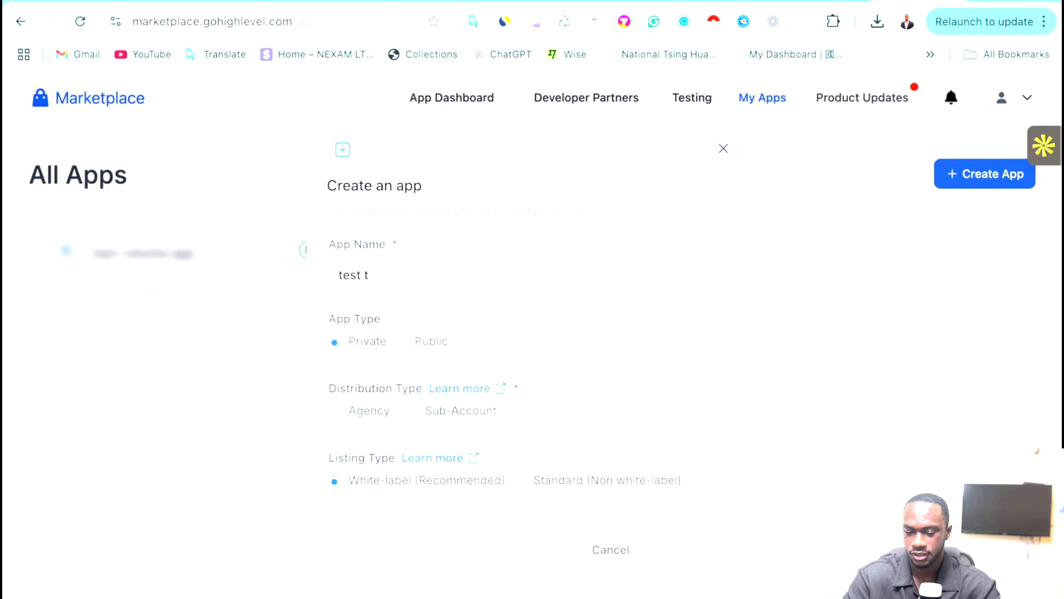
{"action": "type", "text": " yu"}
{"action": "key", "text": "BackSpace"}
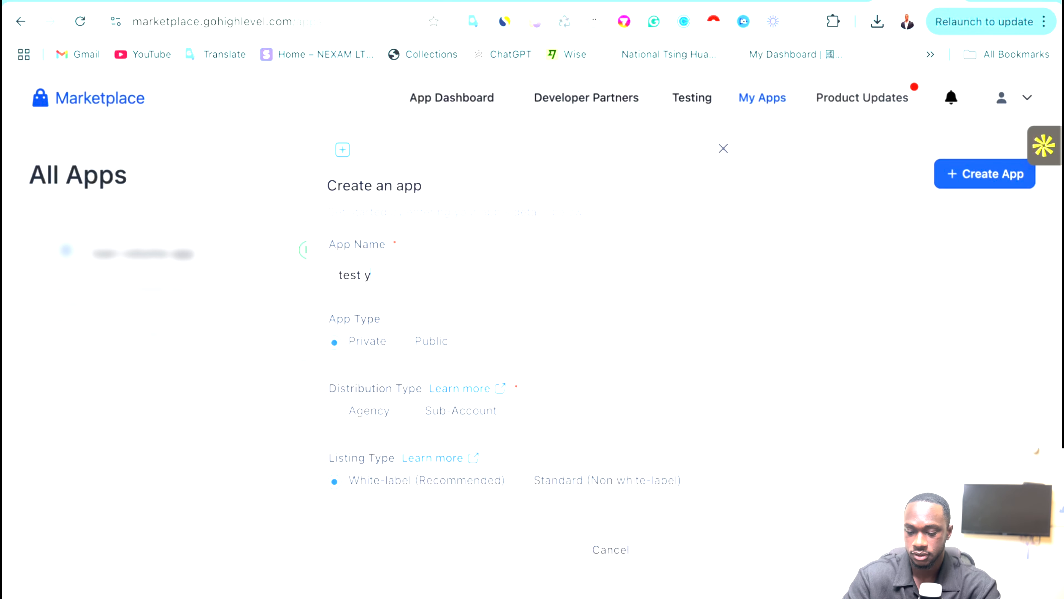
{"action": "type", "text": "outube"}
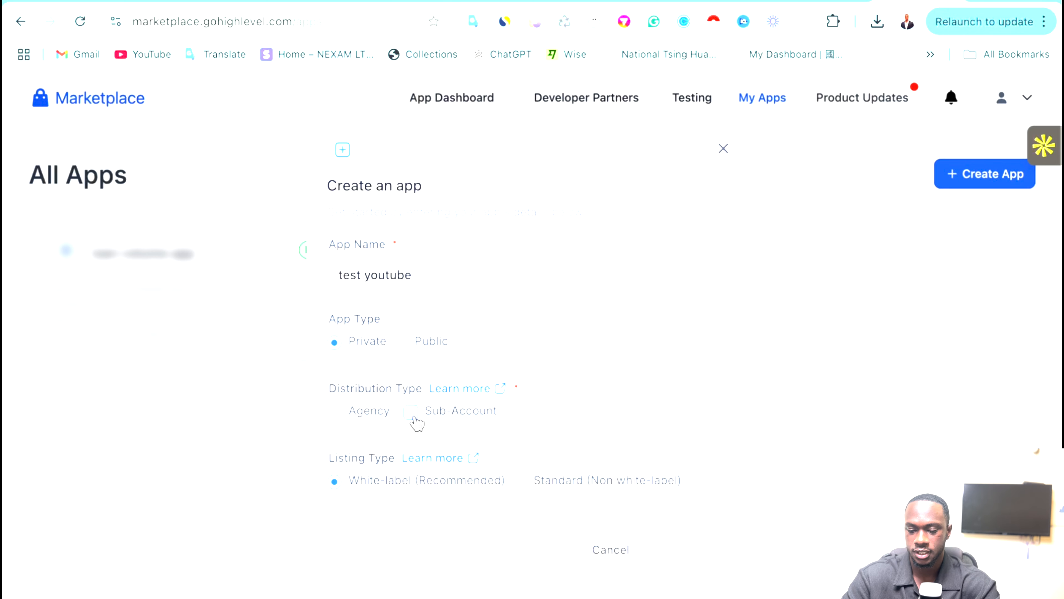
{"action": "left_click", "coordinate": [355, 414]}
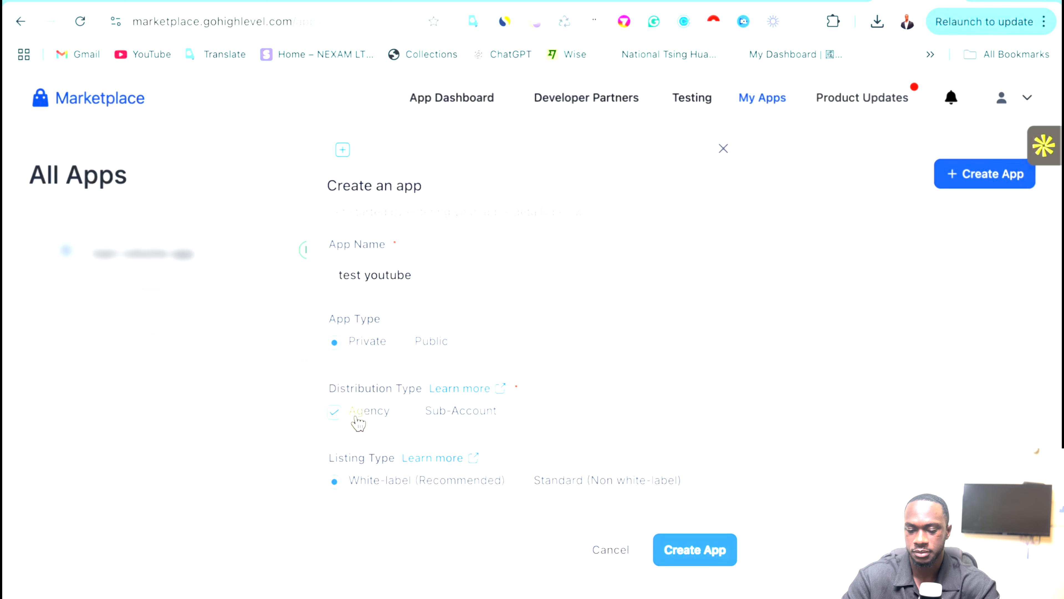
{"action": "left_click", "coordinate": [412, 413]}
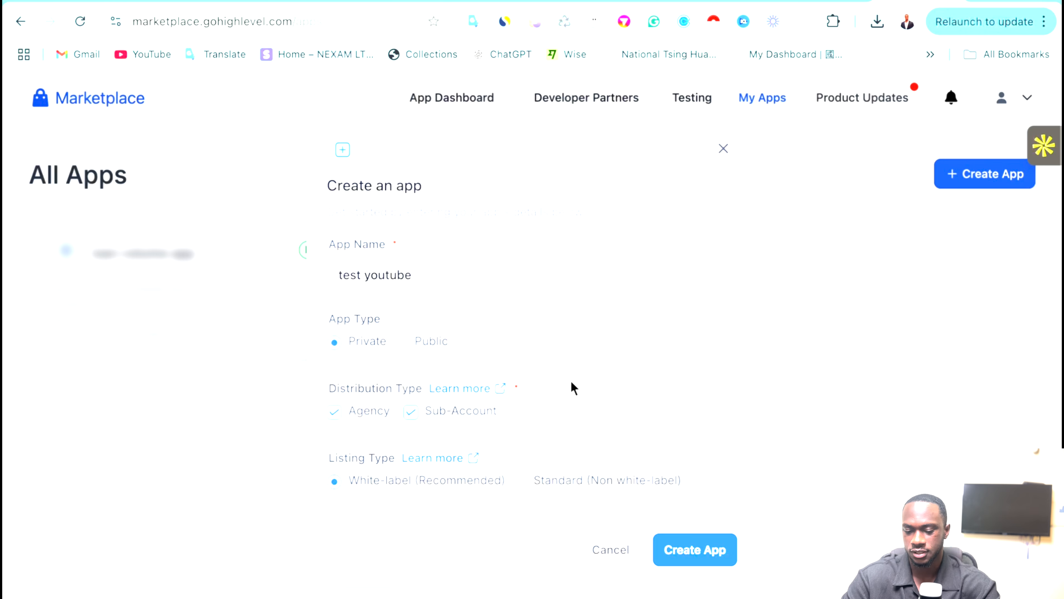
{"action": "left_click", "coordinate": [712, 562]}
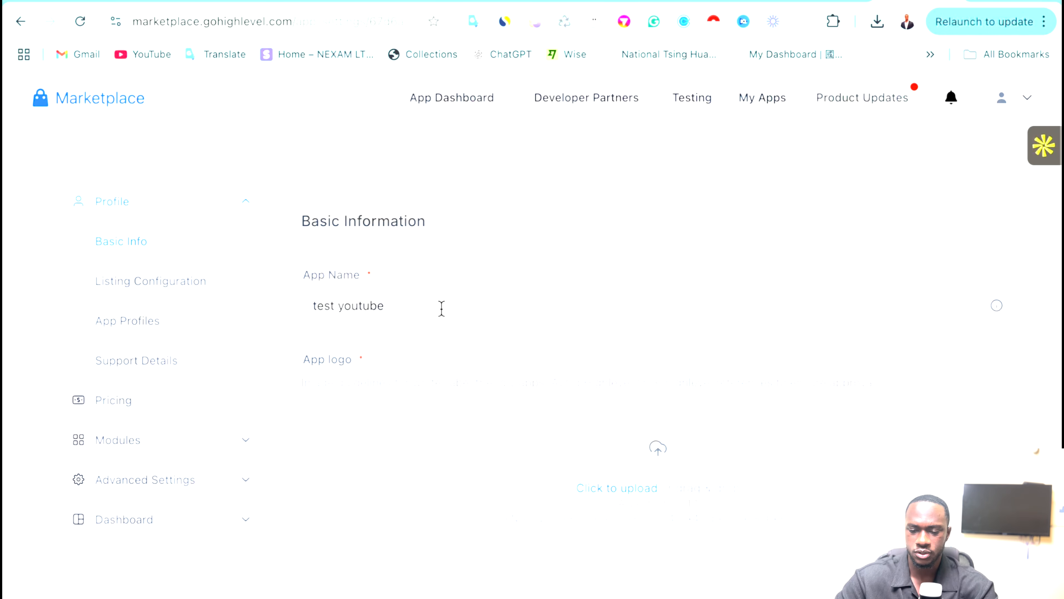
Go from Listing Configuration through Modules and Advanced Settings to External Authentication.
{"action": "left_click", "coordinate": [147, 283]}
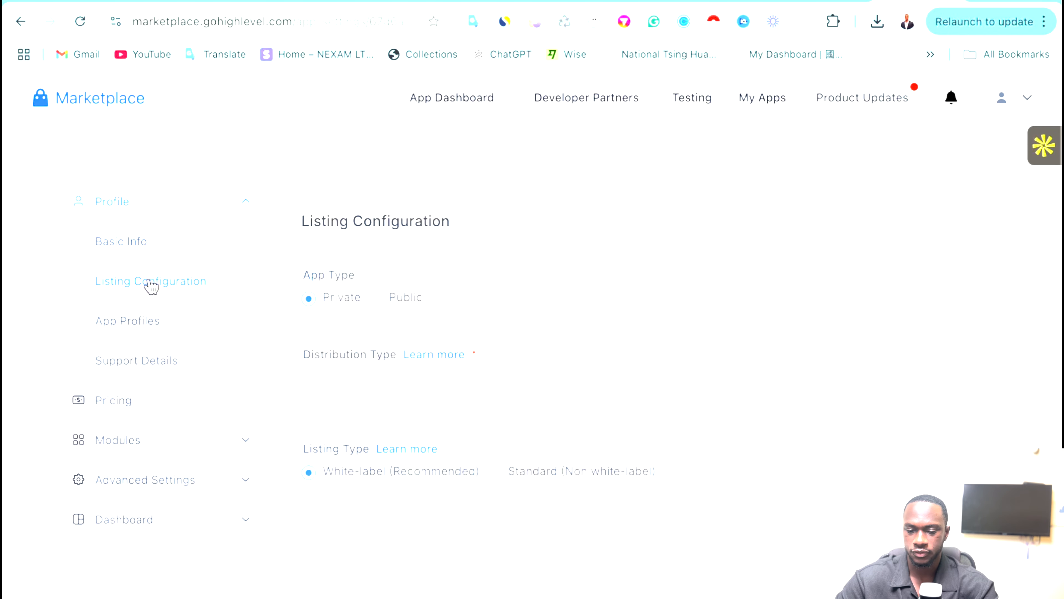
{"action": "scroll", "coordinate": [438, 314], "scroll_direction": "down", "scroll_amount": 1}
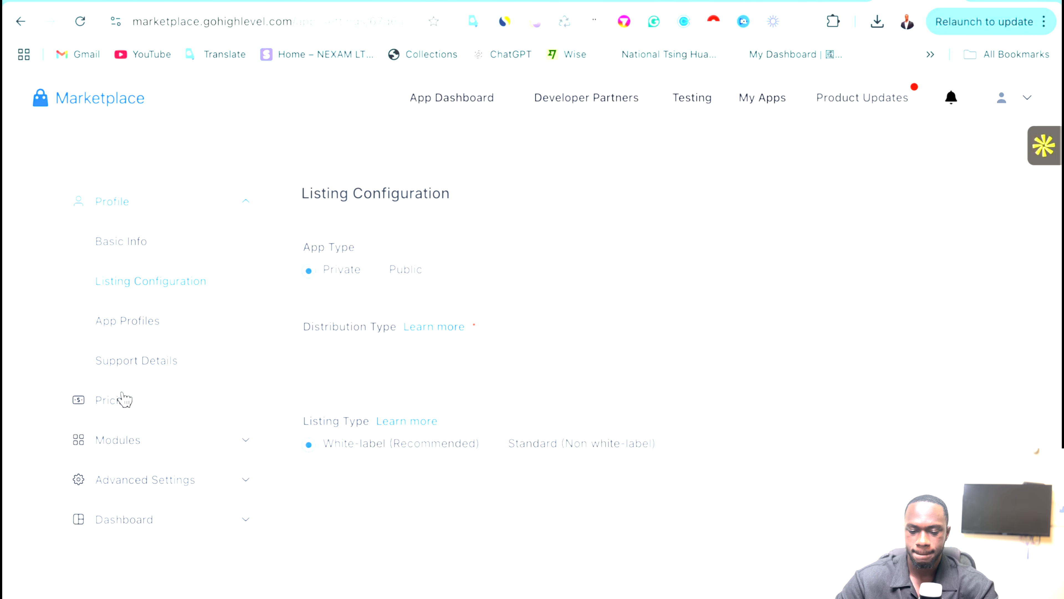
{"action": "left_click", "coordinate": [205, 441]}
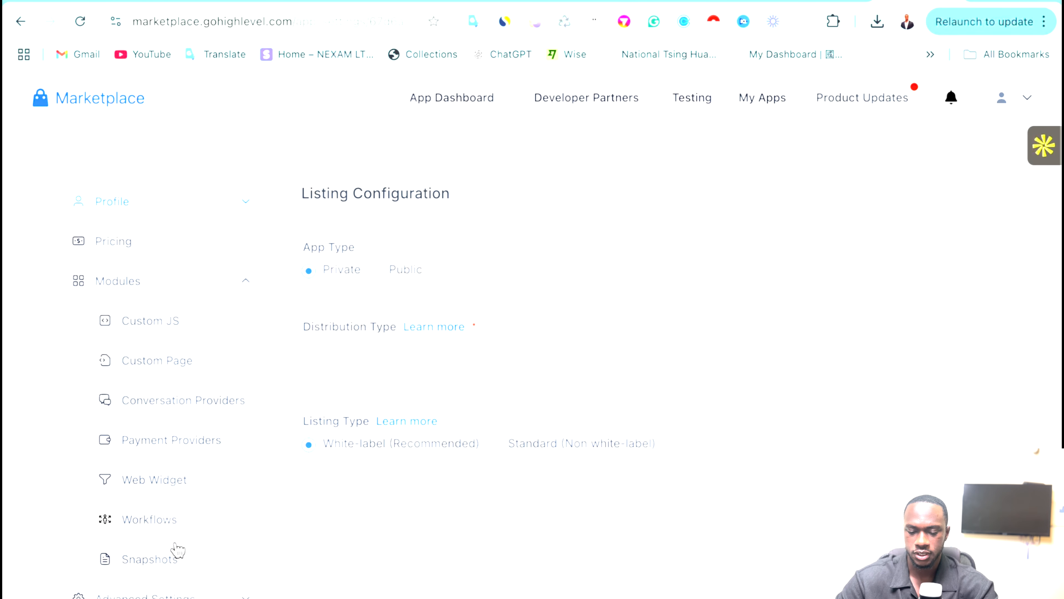
{"action": "left_click", "coordinate": [130, 596]}
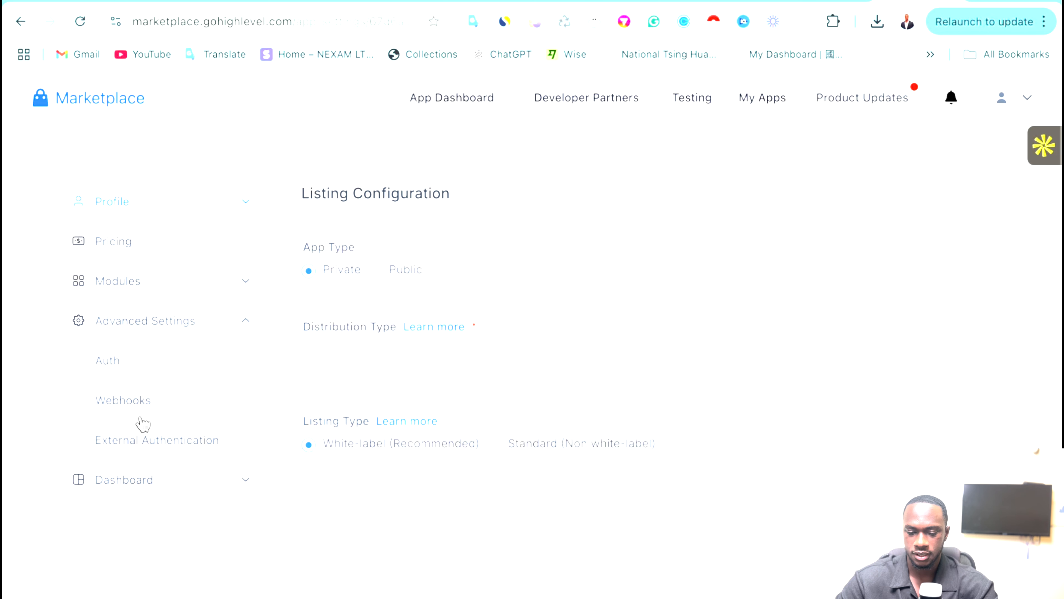
{"action": "left_click", "coordinate": [164, 445]}
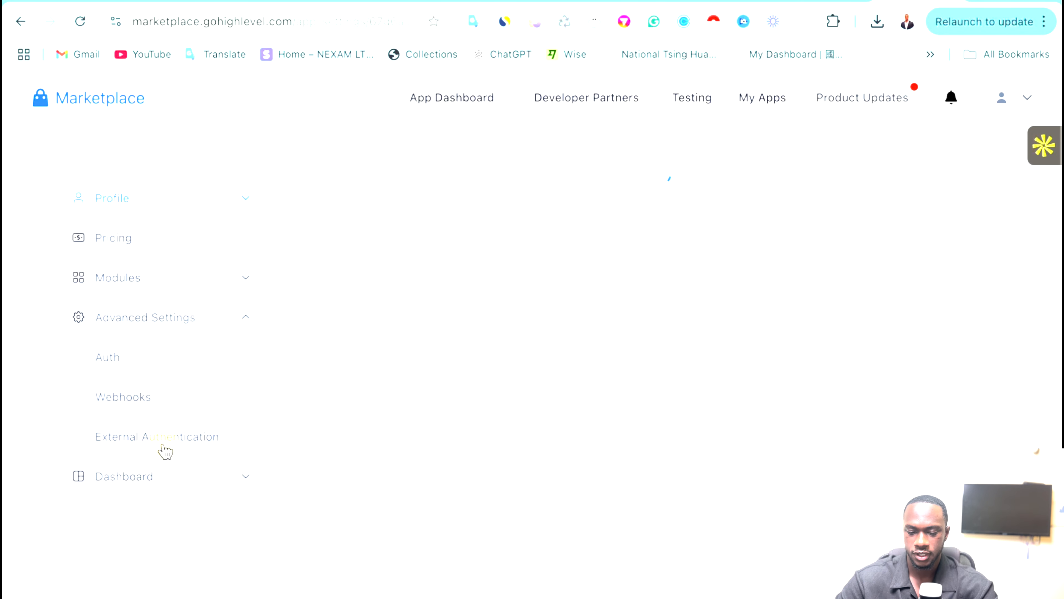
Open the Auth settings and add the locations.readonly scope.
{"action": "left_click", "coordinate": [115, 361]}
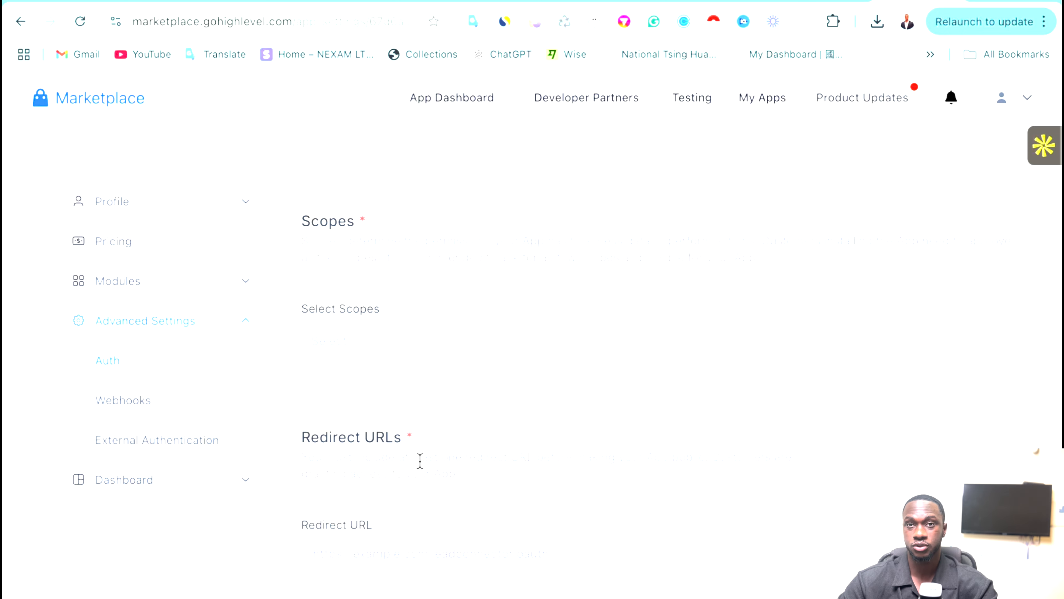
{"action": "scroll", "coordinate": [511, 471], "scroll_direction": "down", "scroll_amount": 3}
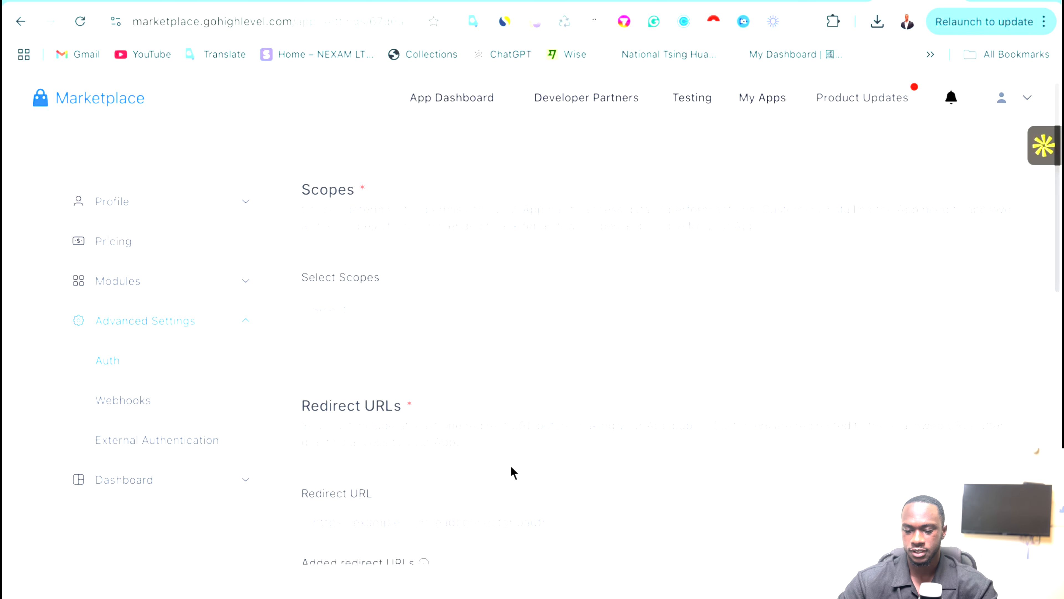
{"action": "scroll", "coordinate": [445, 374], "scroll_direction": "up", "scroll_amount": 1}
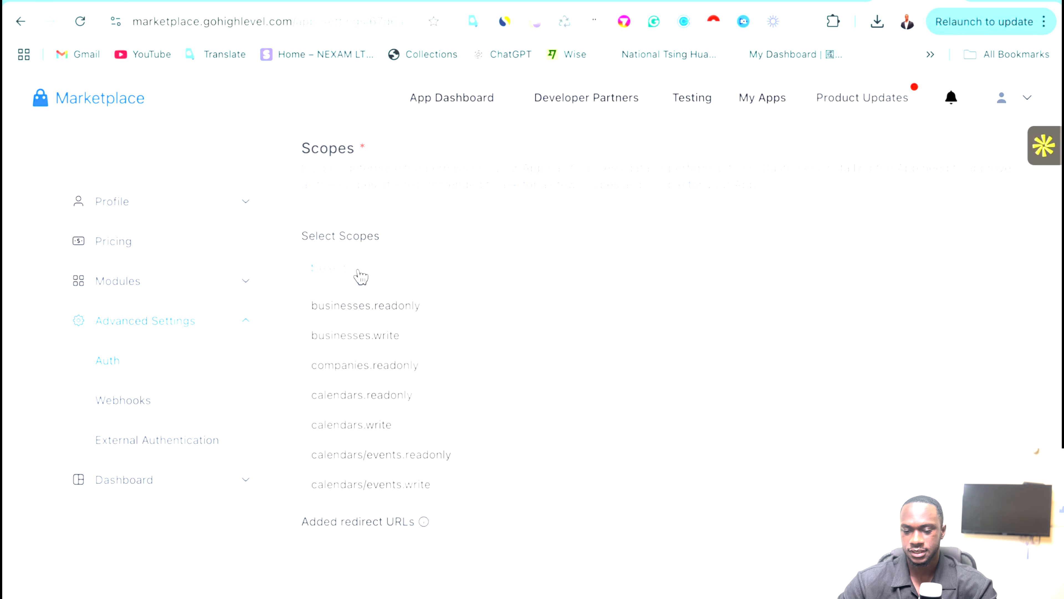
{"action": "type", "text": "ko"}
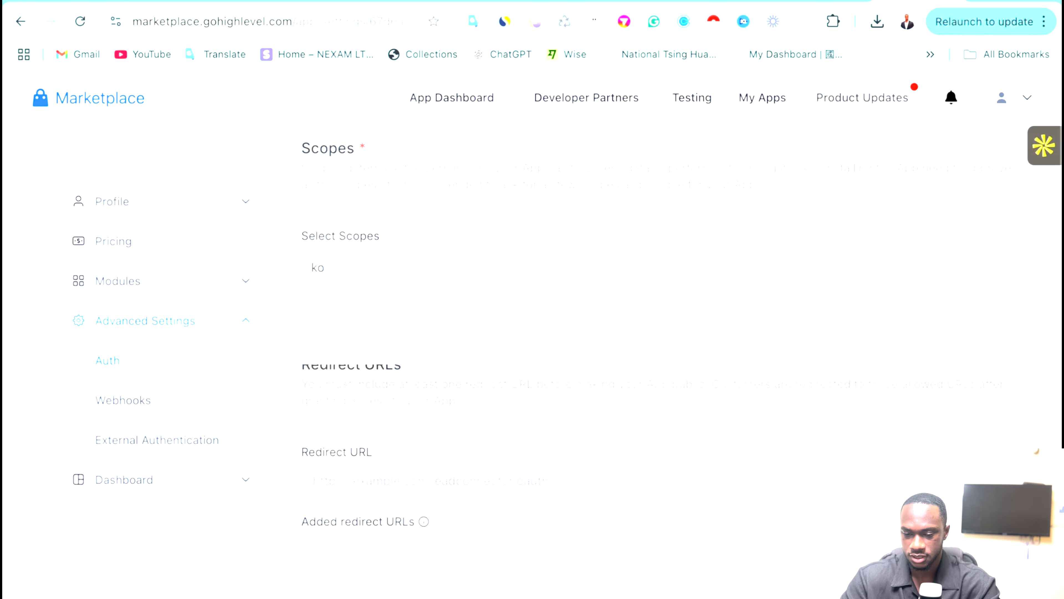
{"action": "key", "text": "BackSpace"}
{"action": "key", "text": "BackSpace"}
{"action": "type", "text": "lo"}
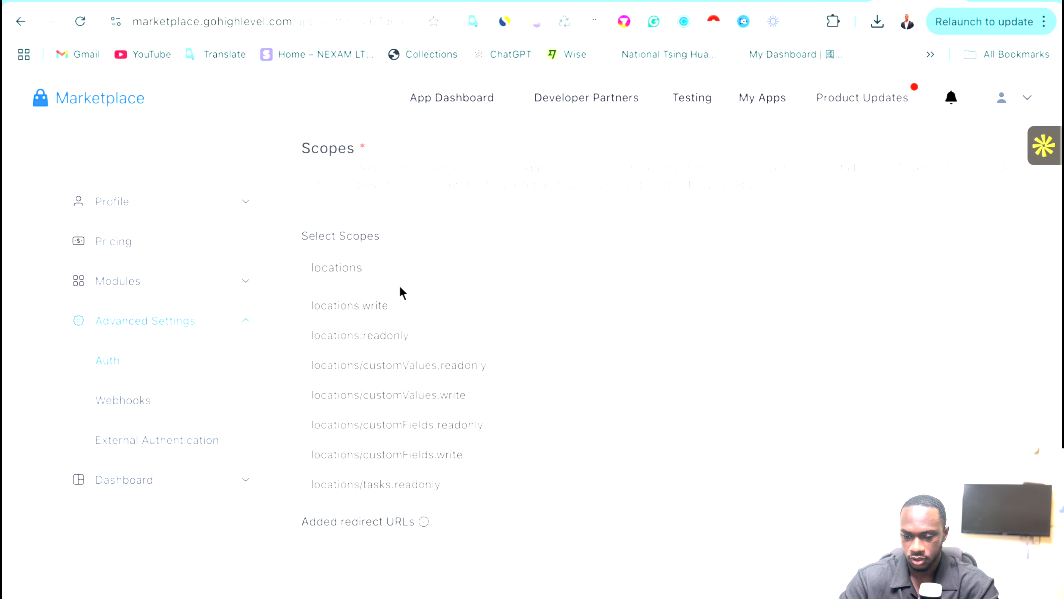
{"action": "type", "text": "cations"}
{"action": "left_click", "coordinate": [379, 337]}
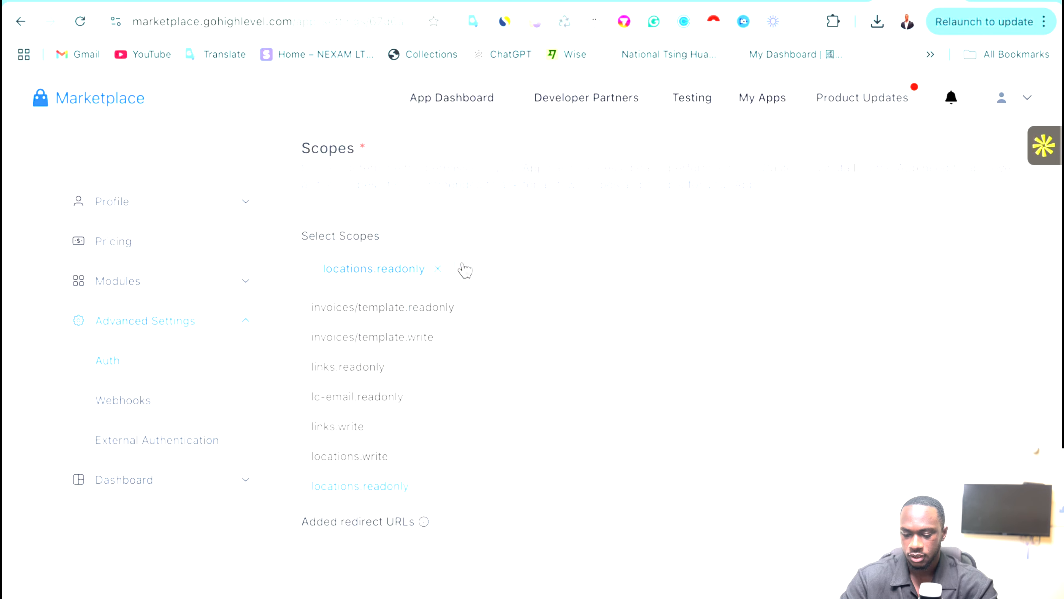
Add calendars.readonly, calendars.write, calendars/events.readonly and calendars/events.write scopes, then scroll to Redirect URLs.
{"action": "type", "text": "calend"}
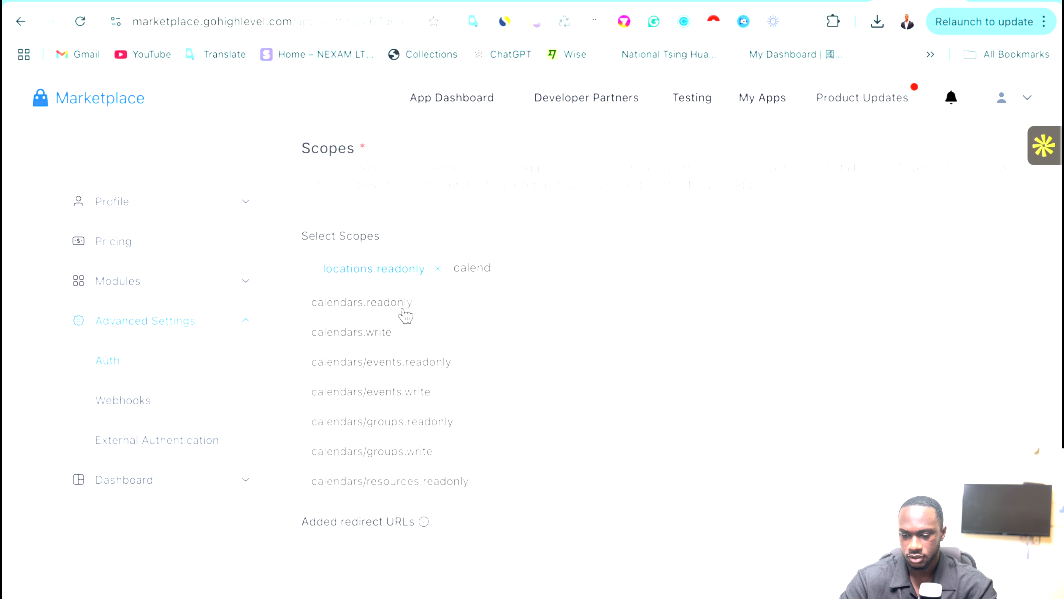
{"action": "left_click", "coordinate": [416, 308]}
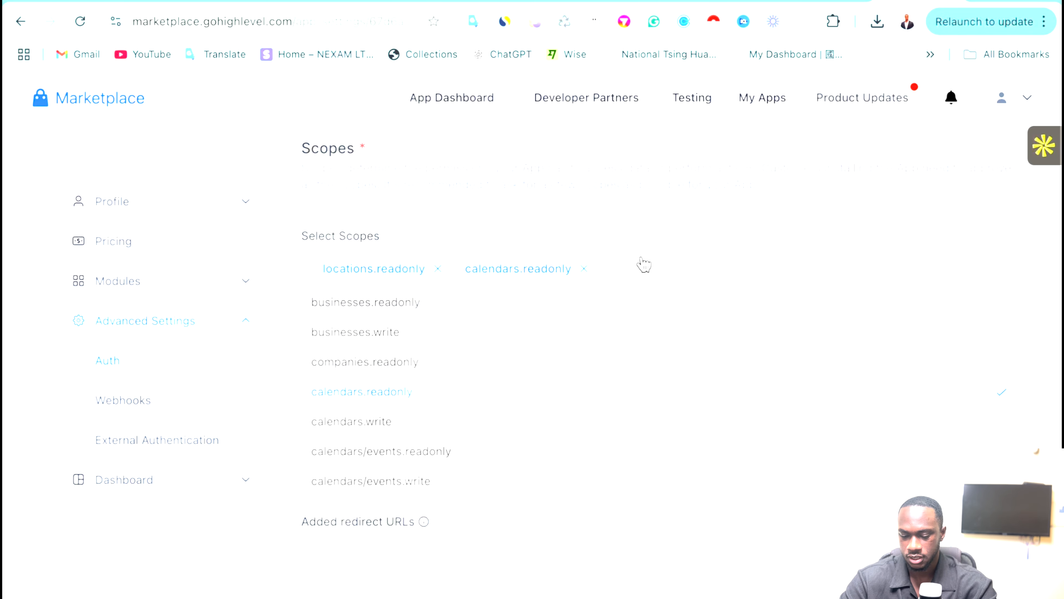
{"action": "type", "text": "calendar"}
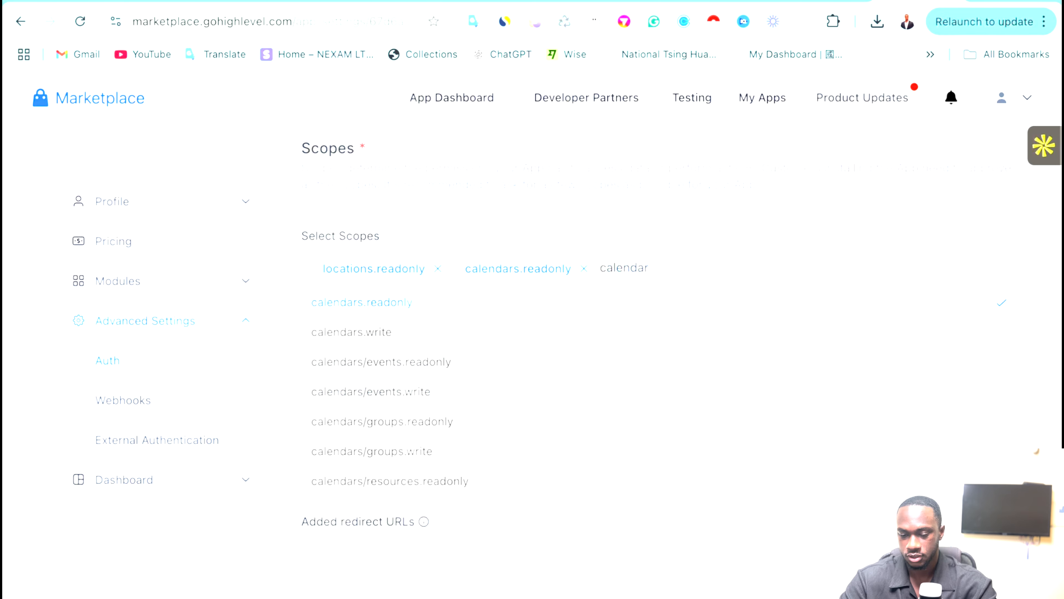
{"action": "left_click", "coordinate": [402, 335]}
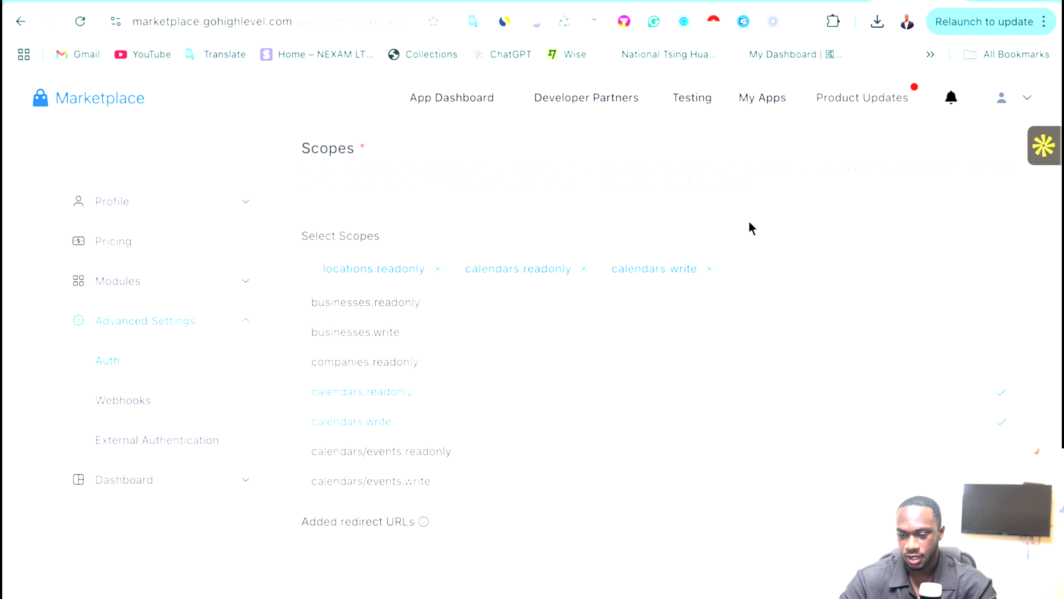
{"action": "left_click", "coordinate": [435, 458]}
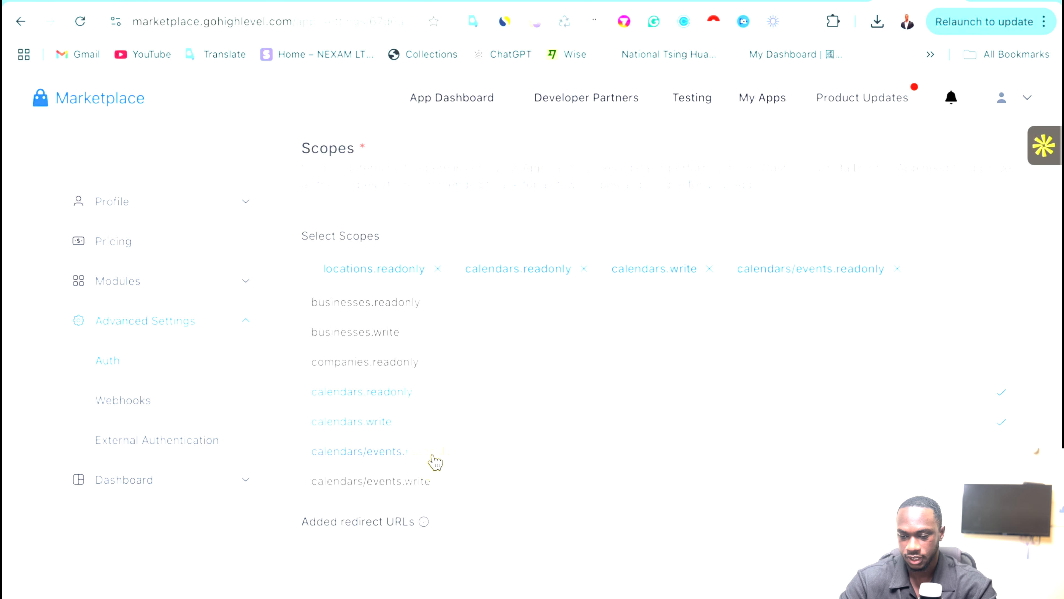
{"action": "left_click", "coordinate": [424, 482]}
{"action": "scroll", "coordinate": [452, 425], "scroll_direction": "down", "scroll_amount": 6}
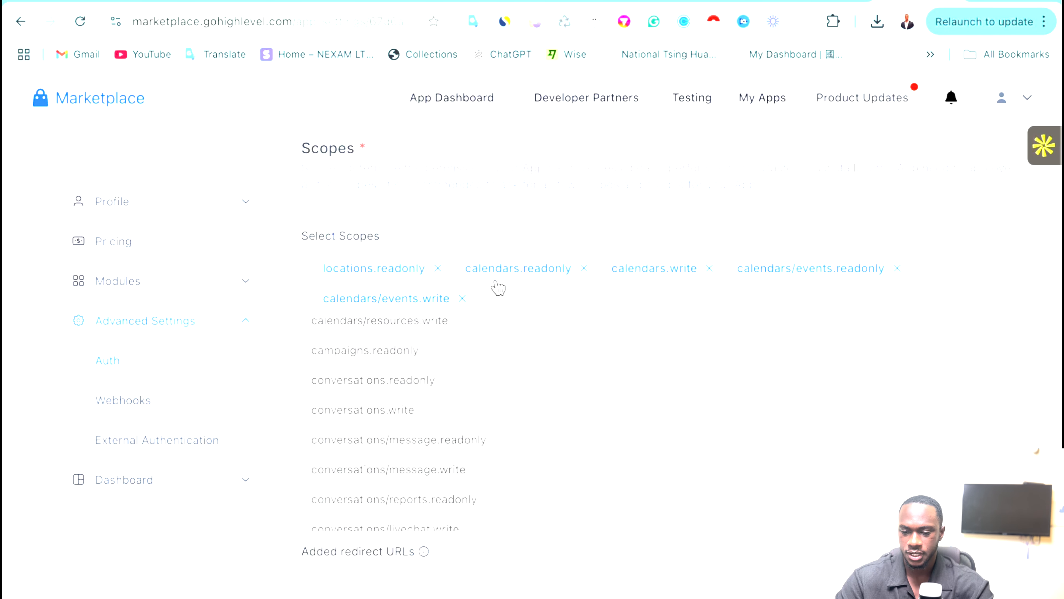
{"action": "left_click", "coordinate": [528, 222]}
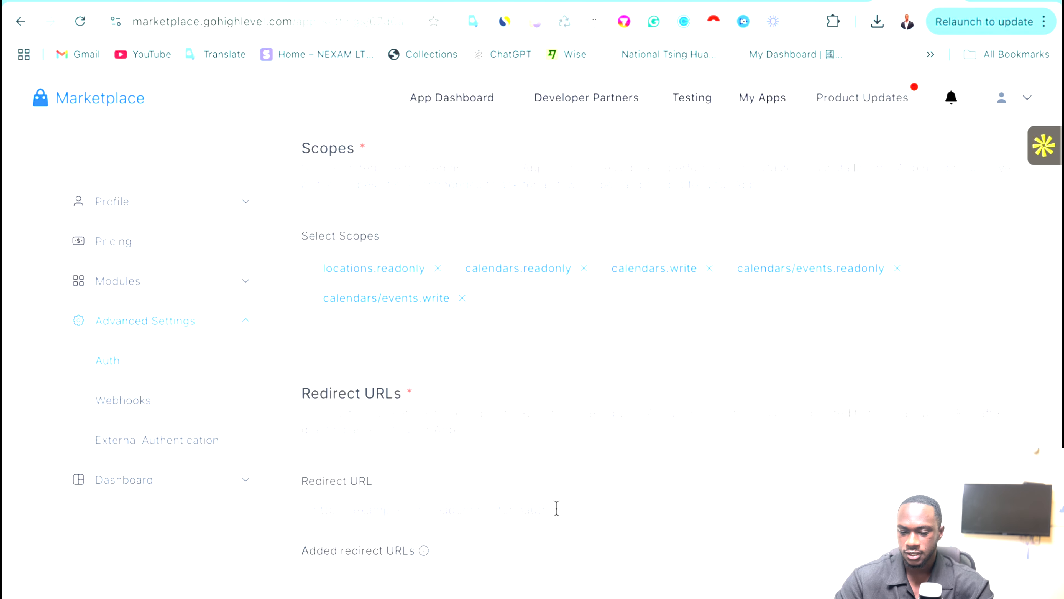
{"action": "scroll", "coordinate": [557, 508], "scroll_direction": "down", "scroll_amount": 1}
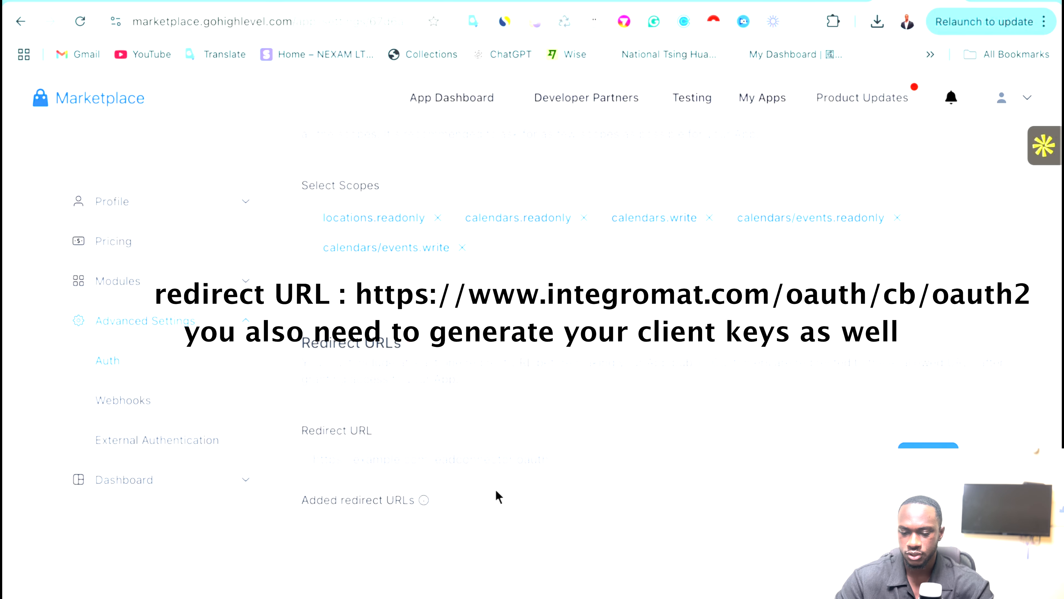
{"action": "scroll", "coordinate": [497, 494], "scroll_direction": "down", "scroll_amount": 1}
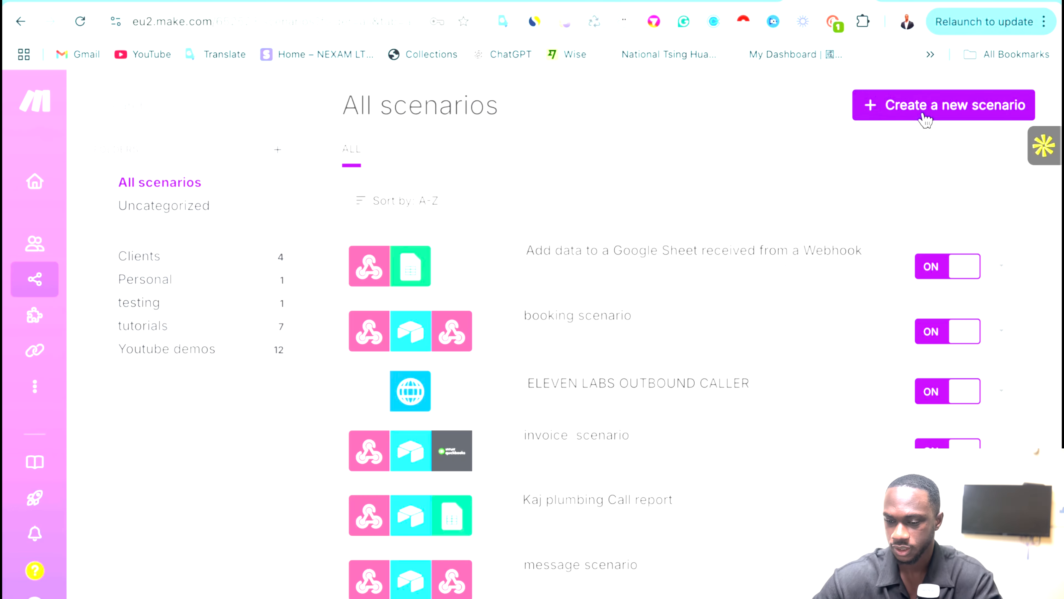
Create a new scenario with an HTTP 'Make an OAuth 2.0 request' module.
{"action": "left_click", "coordinate": [926, 120]}
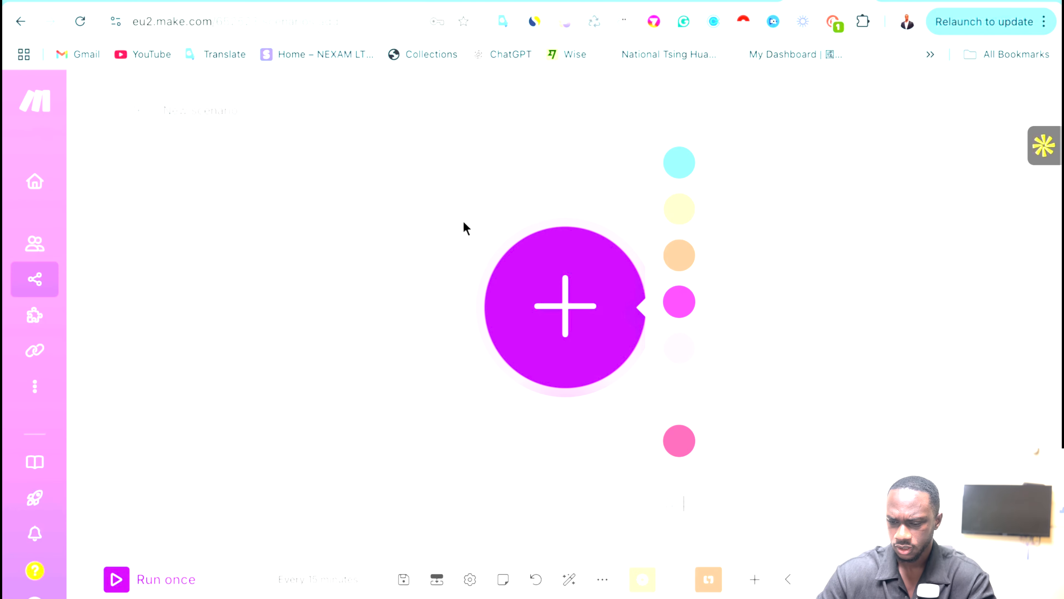
{"action": "left_click", "coordinate": [731, 497]}
{"action": "type", "text": "oau"}
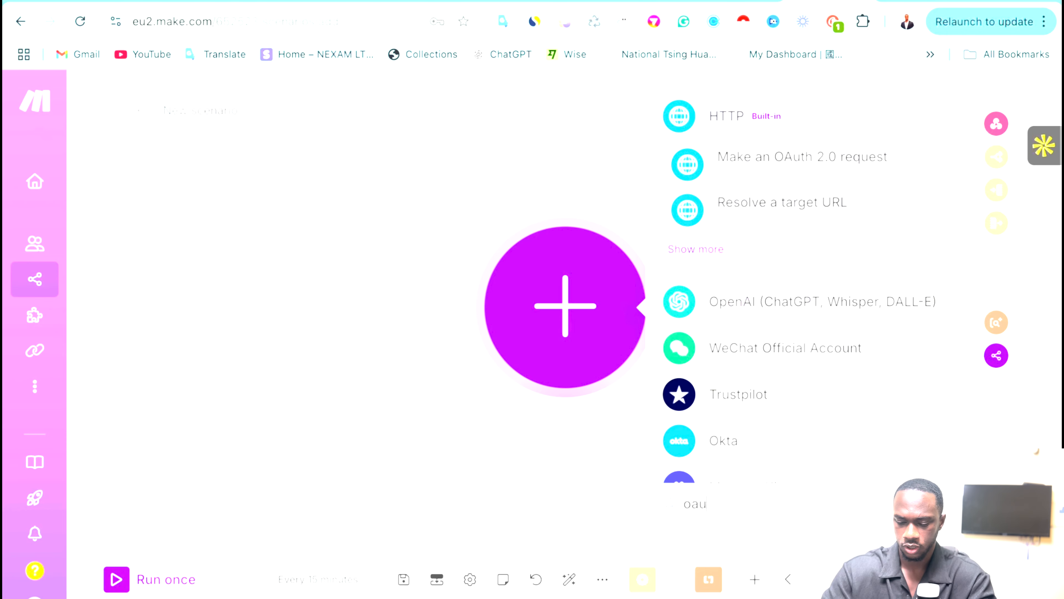
{"action": "type", "text": "th"}
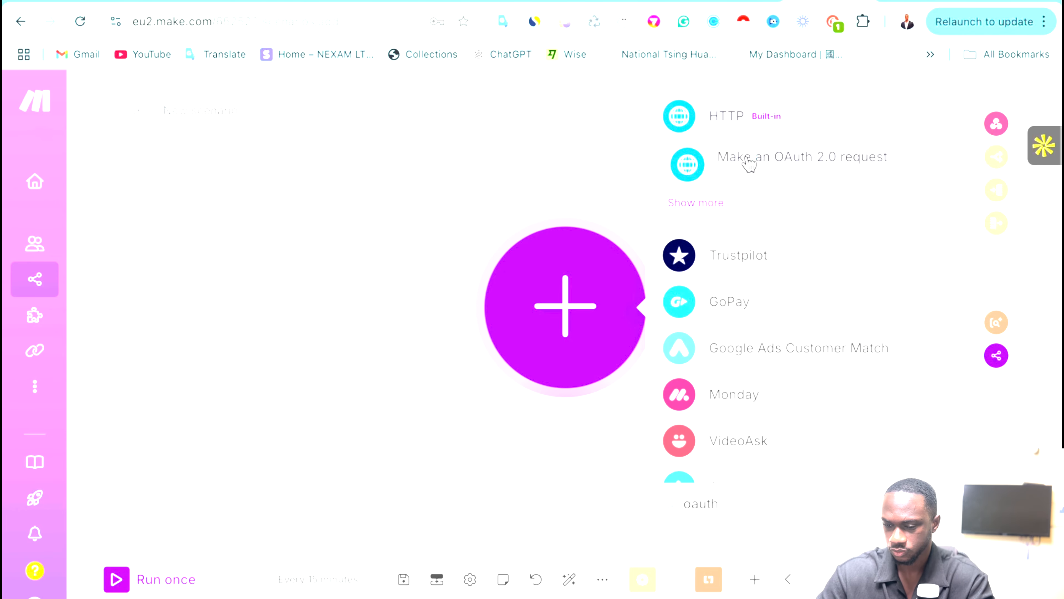
{"action": "left_click", "coordinate": [749, 164]}
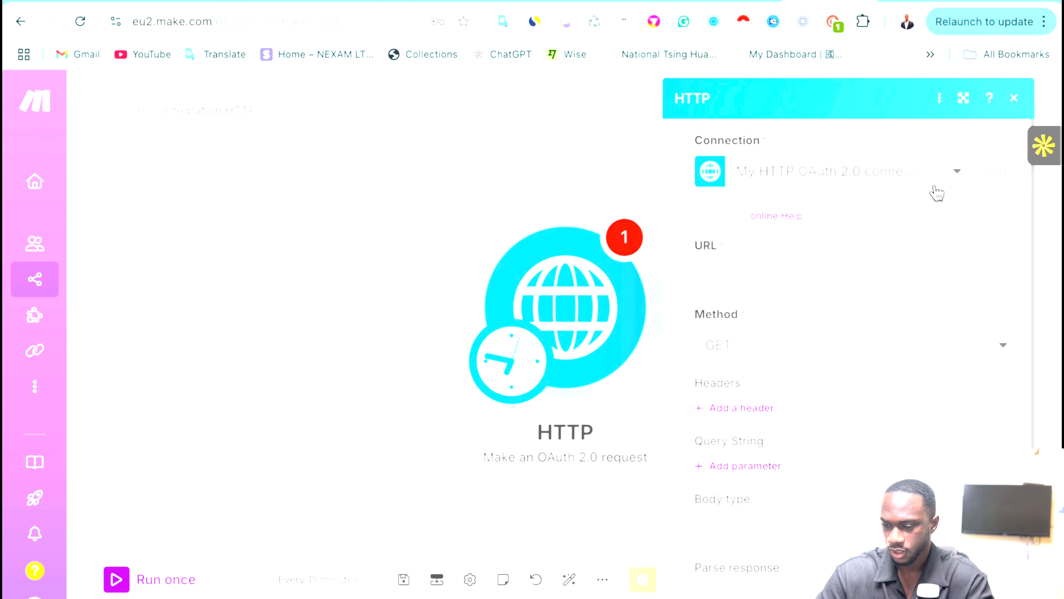
Add a new connection named 'GHL OAuth 2.0 connection'.
{"action": "left_click", "coordinate": [987, 172]}
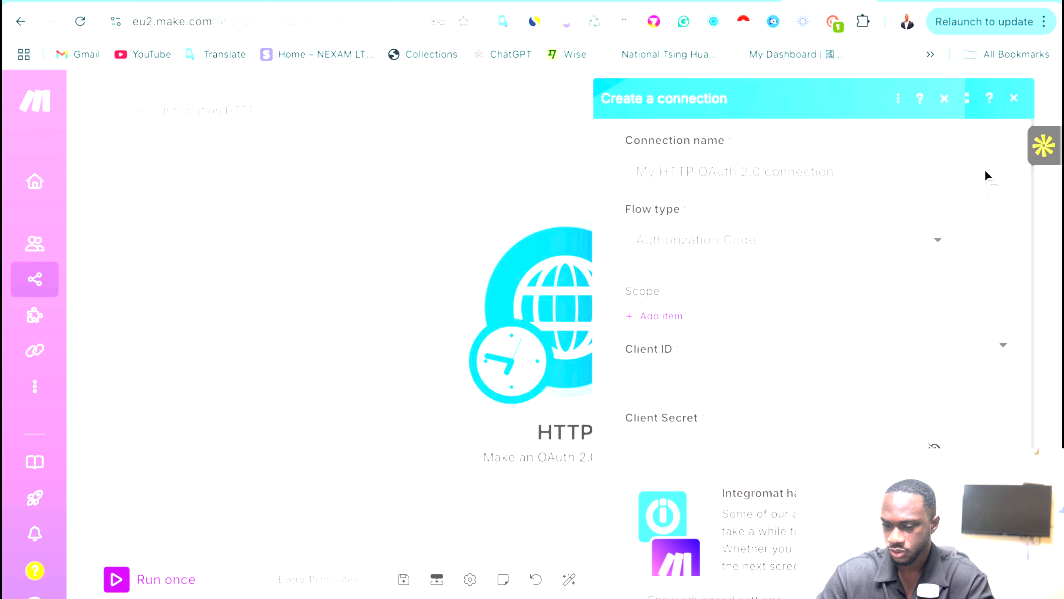
{"action": "triple_click", "coordinate": [862, 169]}
{"action": "key", "text": "BackSpace"}
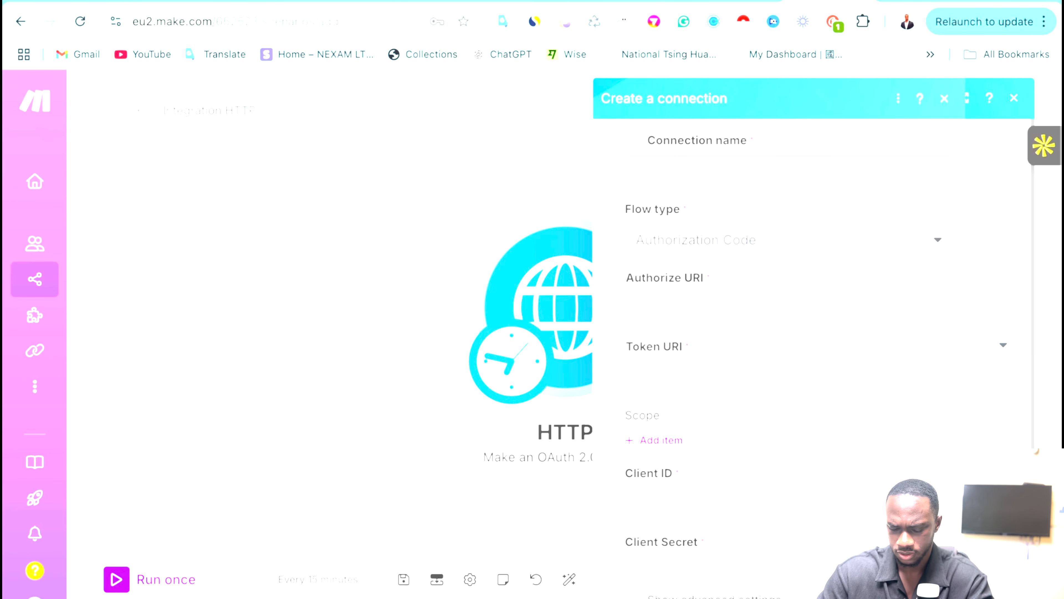
{"action": "type", "text": "GHL OAuth 2.0 connection"}
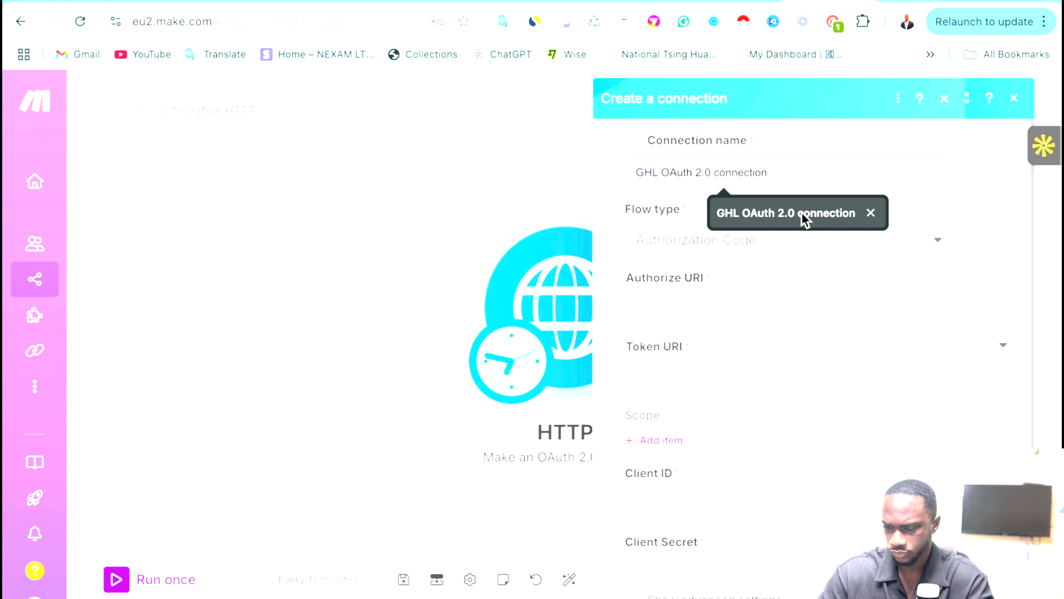
{"action": "left_click", "coordinate": [802, 213]}
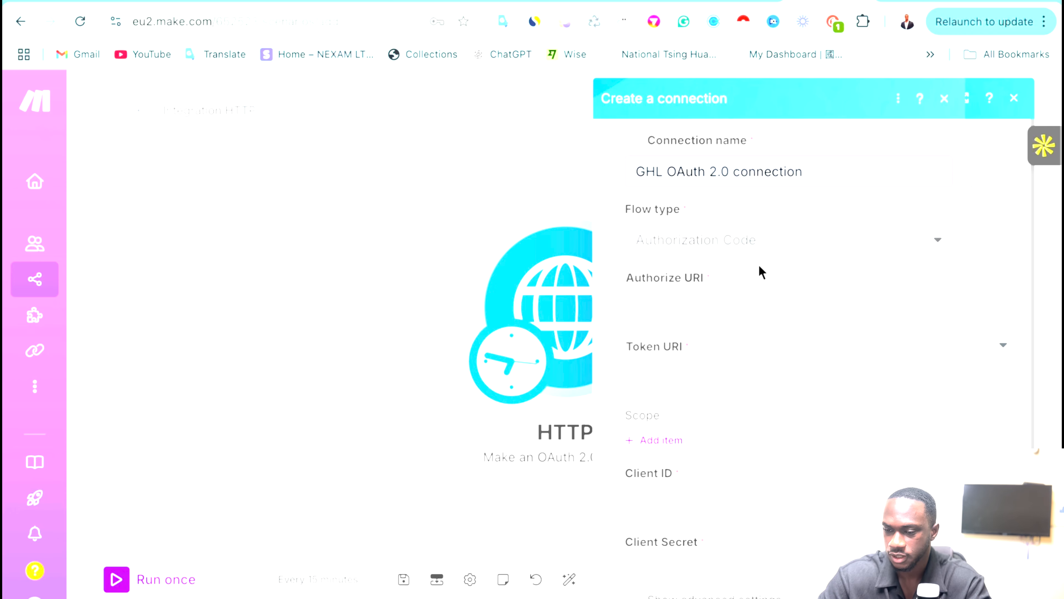
{"action": "left_click", "coordinate": [650, 1]}
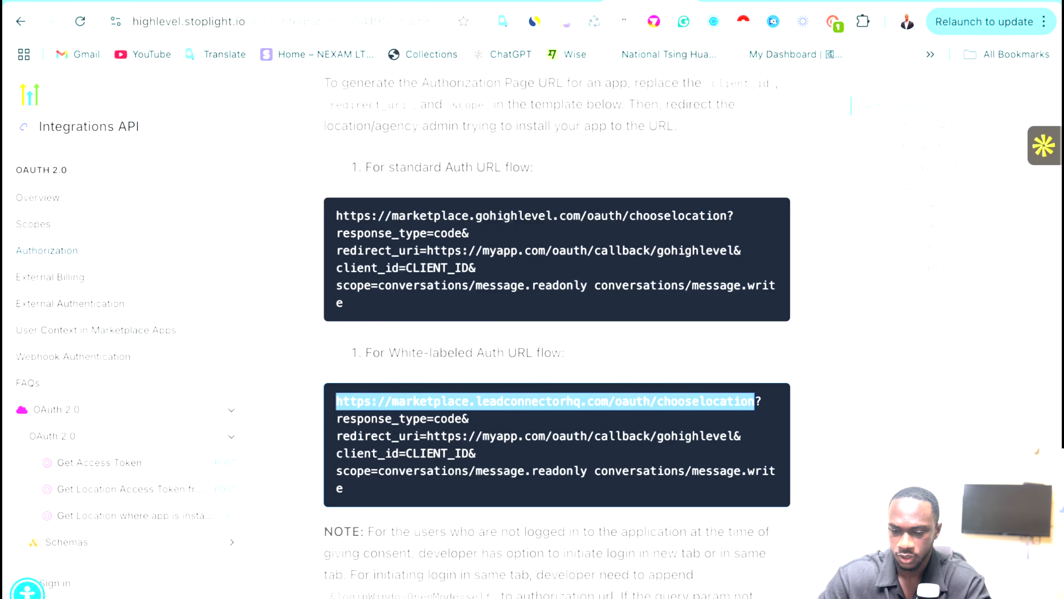
{"action": "scroll", "coordinate": [397, 209], "scroll_direction": "up", "scroll_amount": 15}
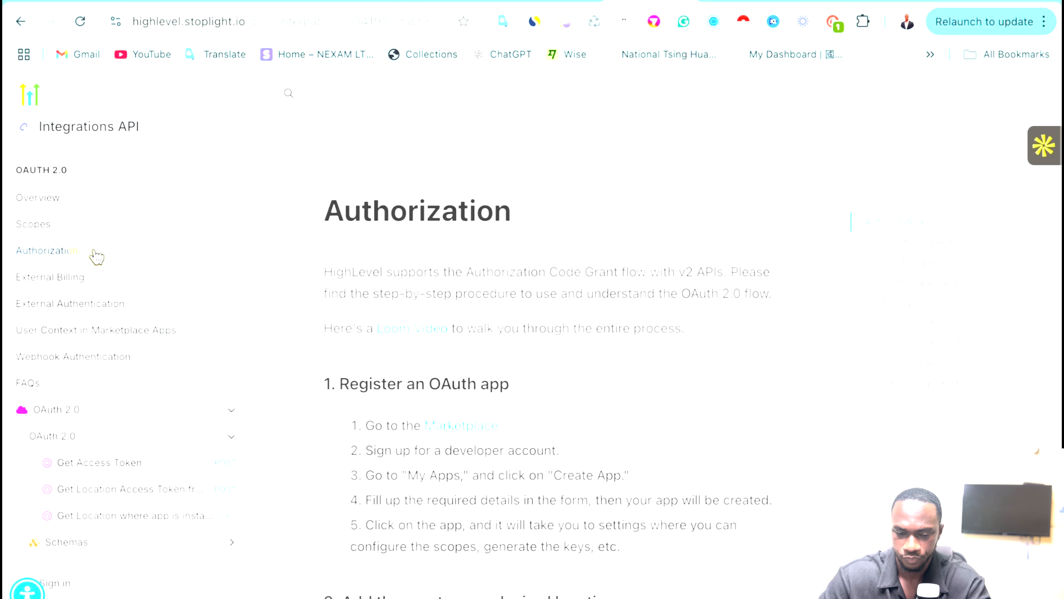
{"action": "scroll", "coordinate": [511, 265], "scroll_direction": "down", "scroll_amount": 8}
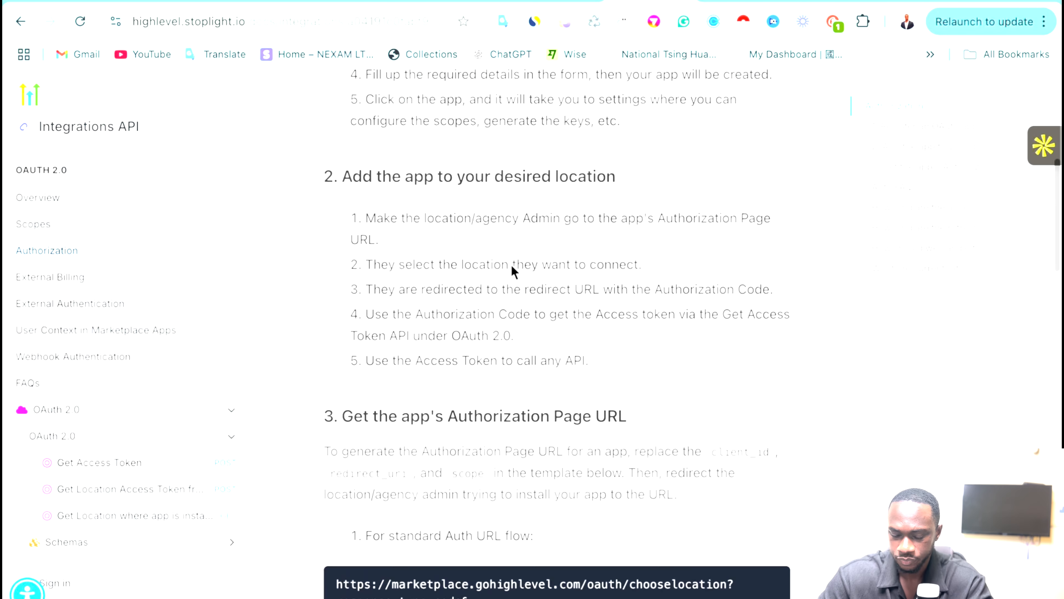
{"action": "scroll", "coordinate": [511, 265], "scroll_direction": "down", "scroll_amount": 6}
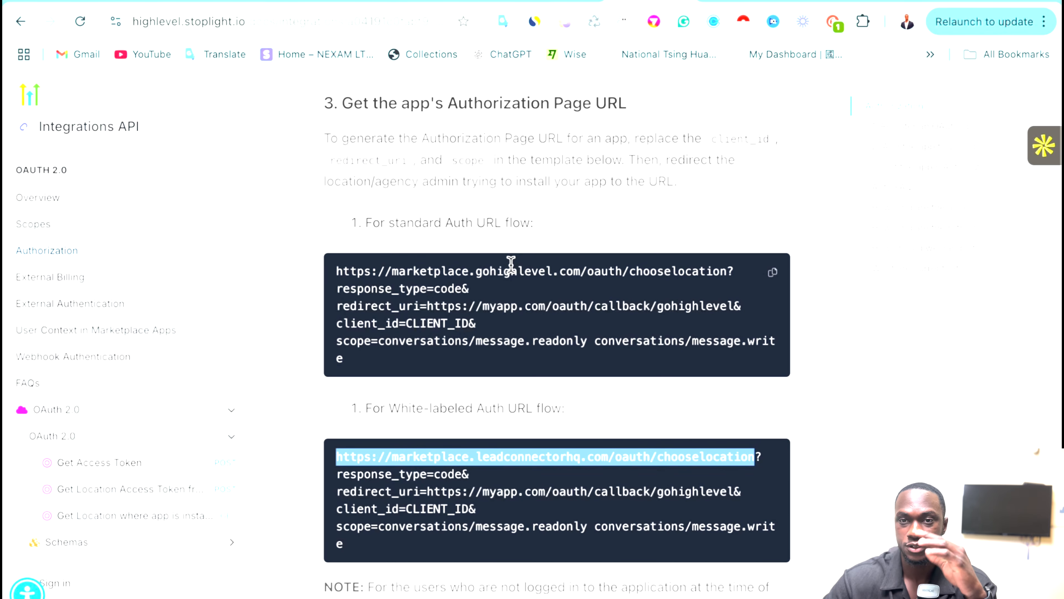
{"action": "left_click", "coordinate": [404, 459]}
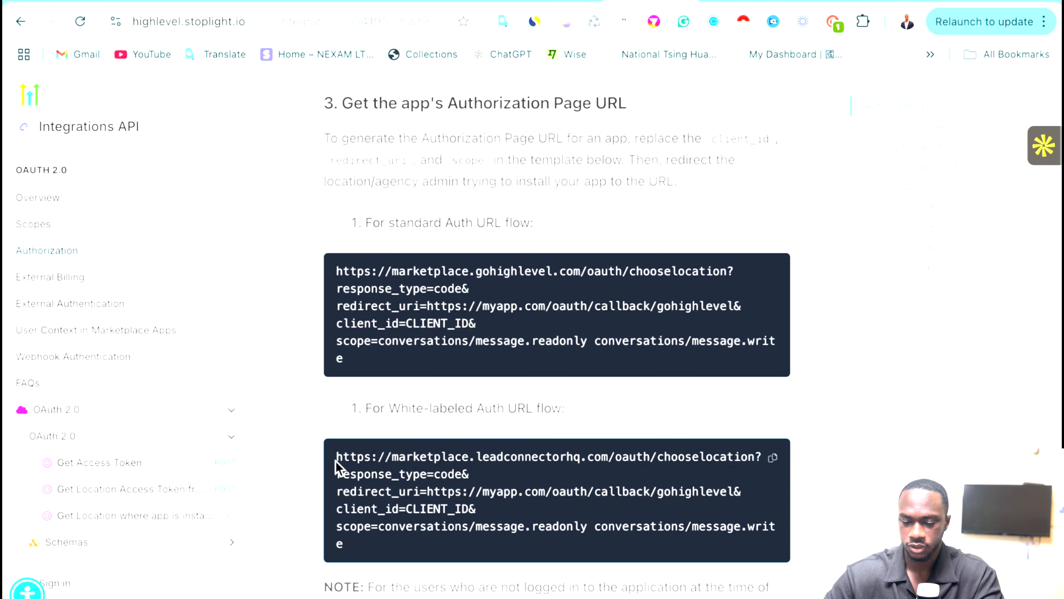
{"action": "left_click_drag", "start_coordinate": [335, 456], "coordinate": [755, 461]}
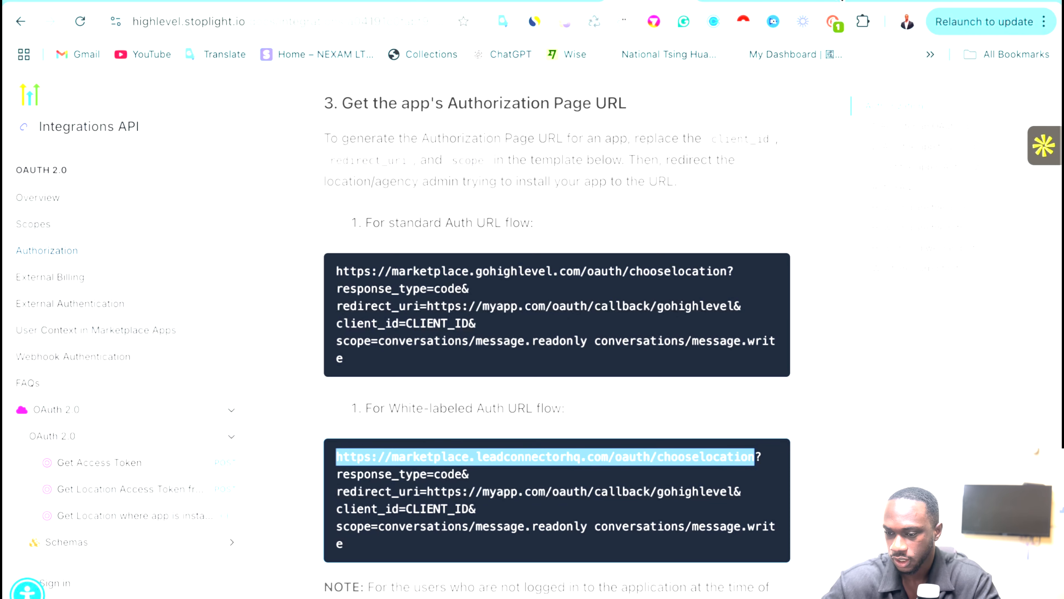
{"action": "left_click", "coordinate": [829, 0]}
{"action": "left_click", "coordinate": [655, 300]}
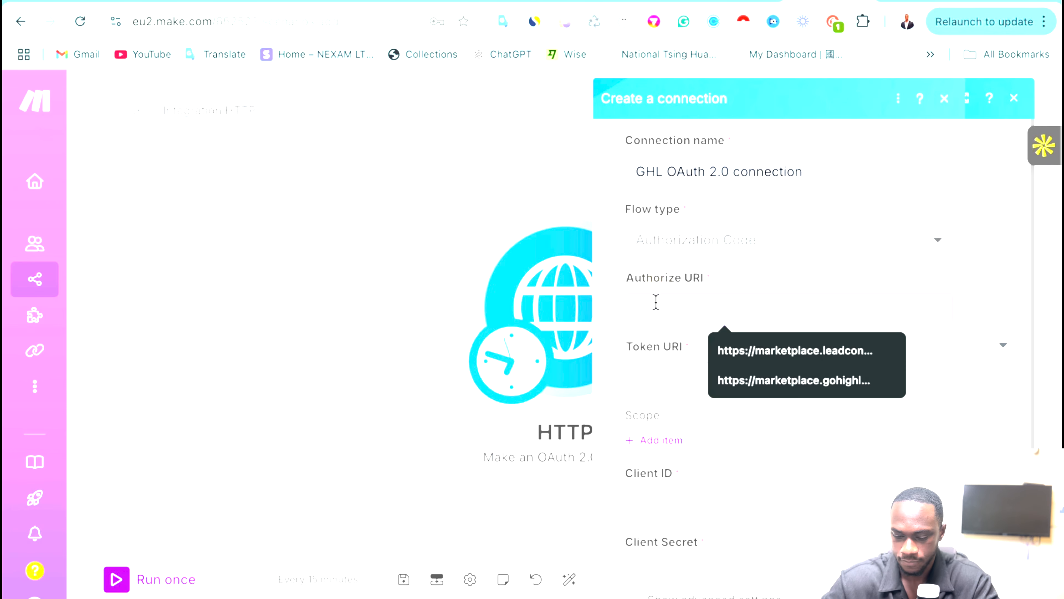
{"action": "key", "text": "ctrl+v"}
{"action": "left_click", "coordinate": [692, 381]}
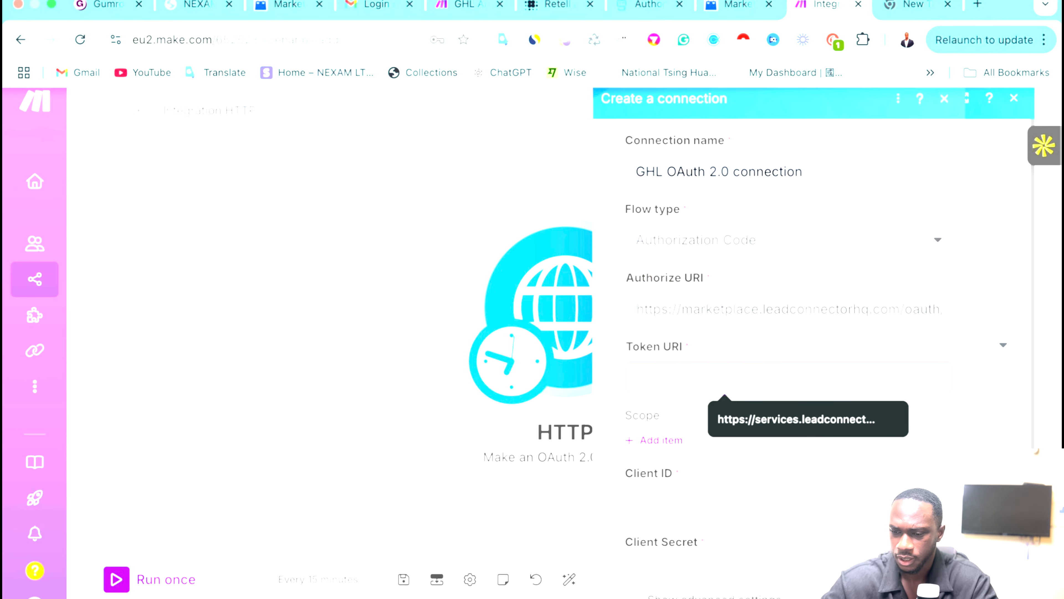
{"action": "left_click", "coordinate": [645, 13]}
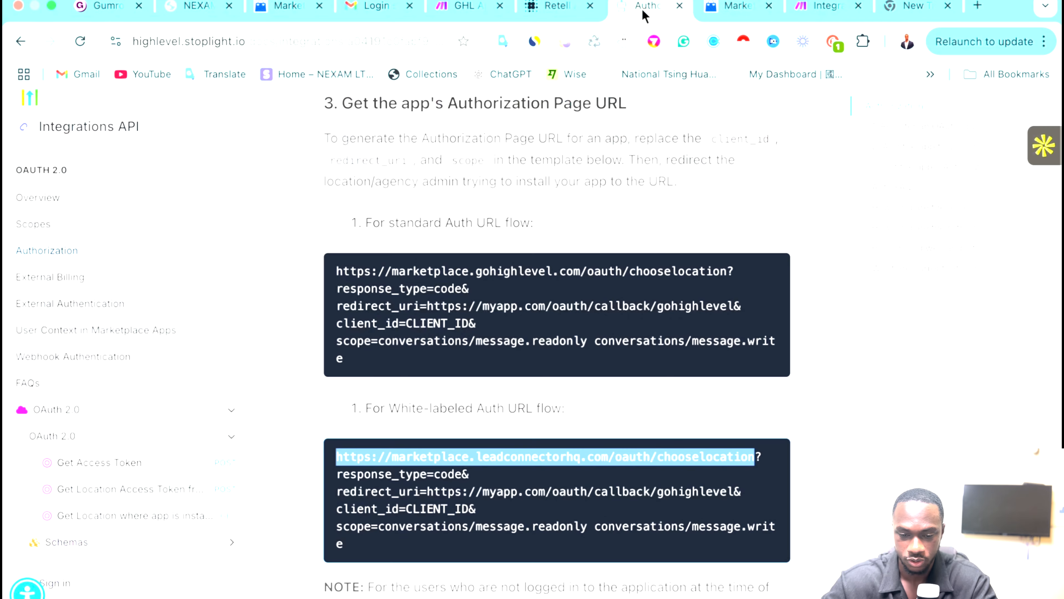
{"action": "scroll", "coordinate": [113, 358], "scroll_direction": "down", "scroll_amount": 3}
{"action": "left_click", "coordinate": [112, 353]}
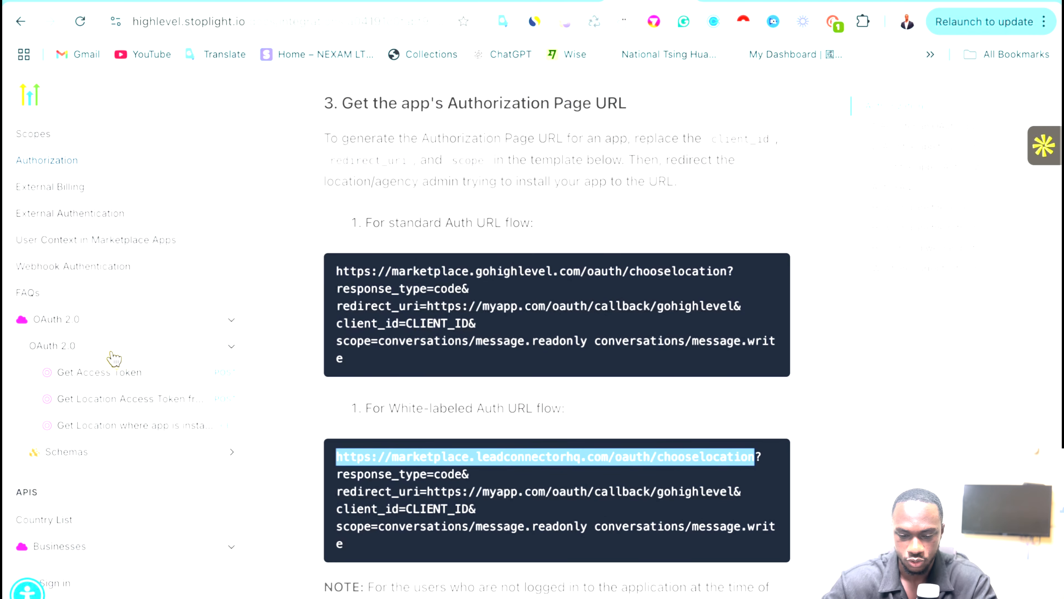
{"action": "left_click", "coordinate": [126, 373]}
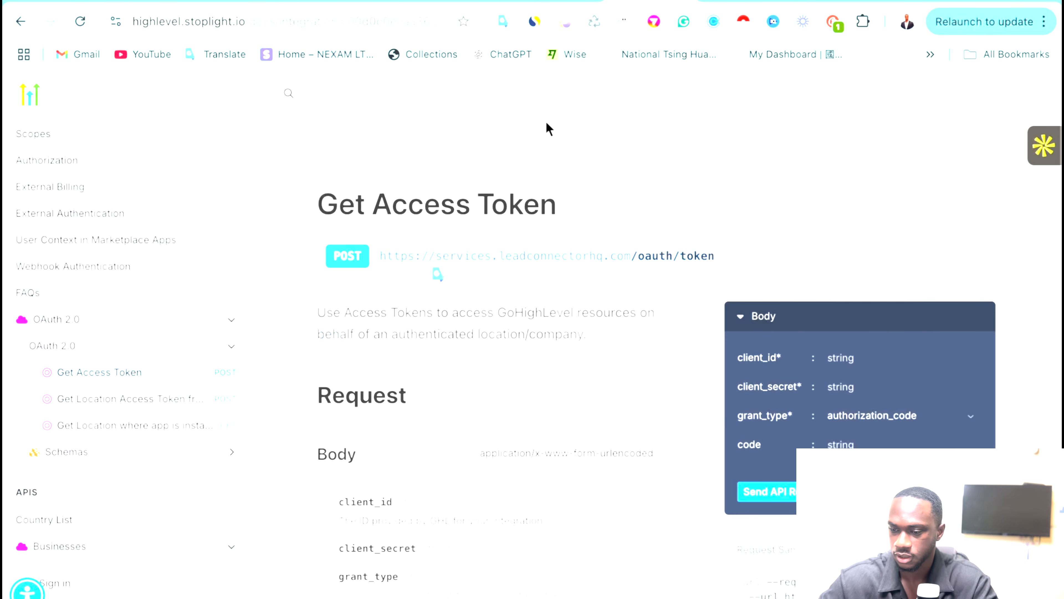
{"action": "left_click", "coordinate": [815, 1]}
{"action": "left_click", "coordinate": [653, 374]}
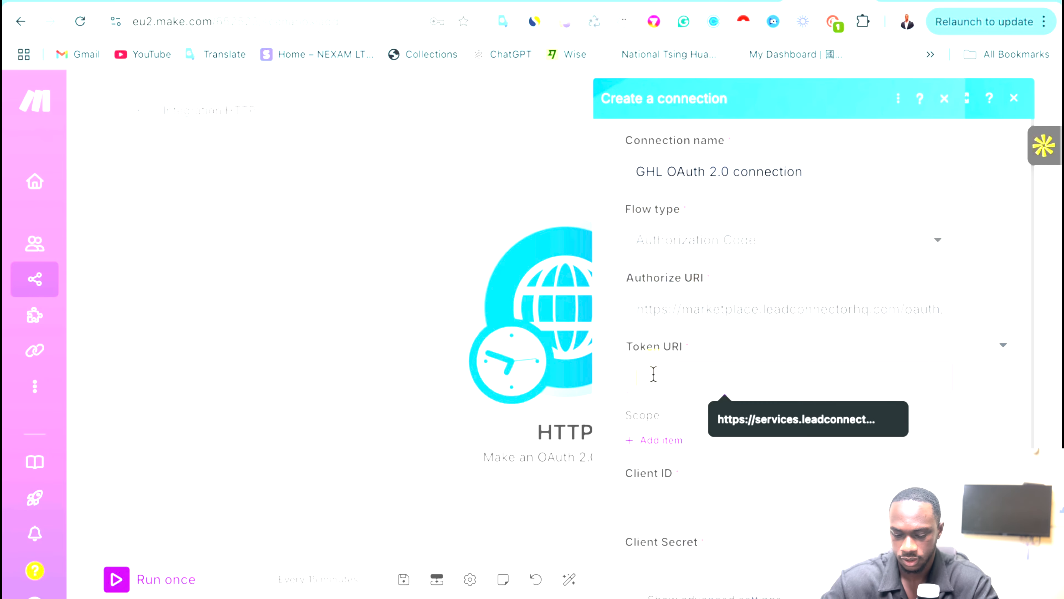
{"action": "key", "text": "ctrl+v"}
{"action": "scroll", "coordinate": [779, 440], "scroll_direction": "down", "scroll_amount": 3}
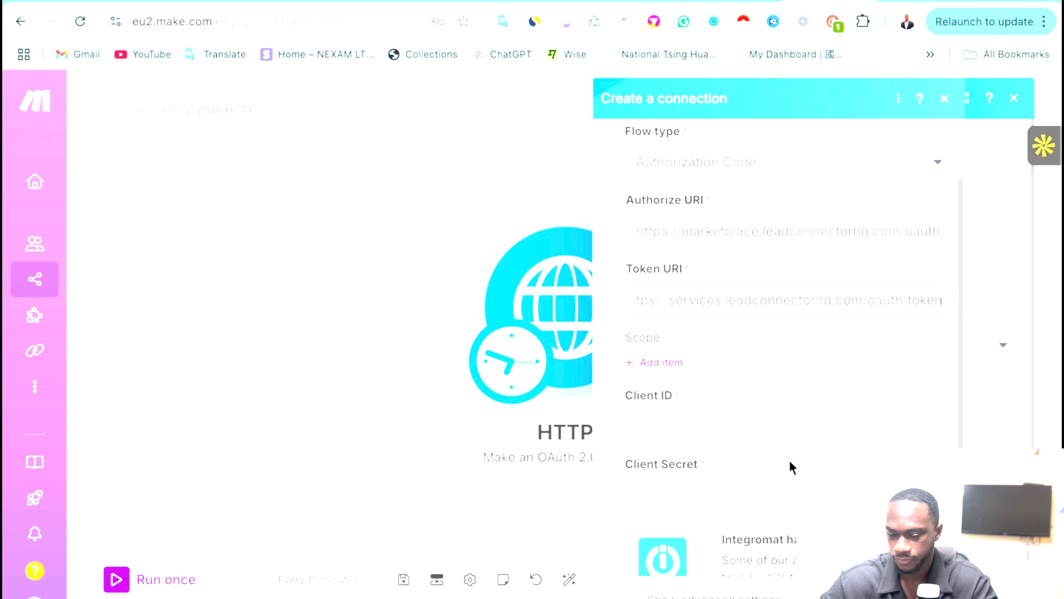
Add scopes calendars.readonly, calendars.write and calendars/events.write to the connection.
{"action": "left_click", "coordinate": [656, 321]}
{"action": "left_click", "coordinate": [690, 357]}
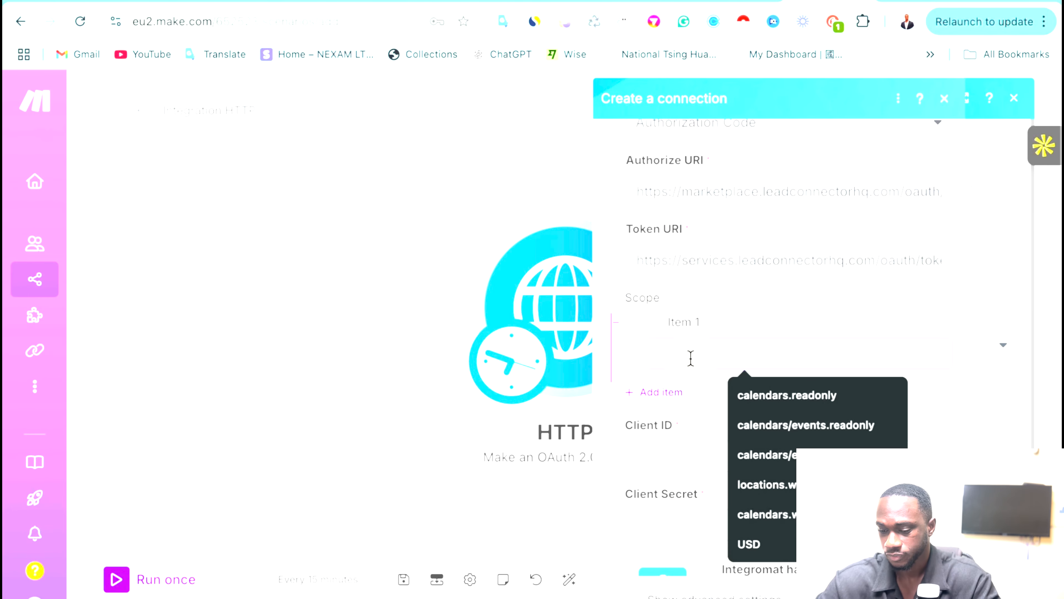
{"action": "left_click", "coordinate": [756, 396]}
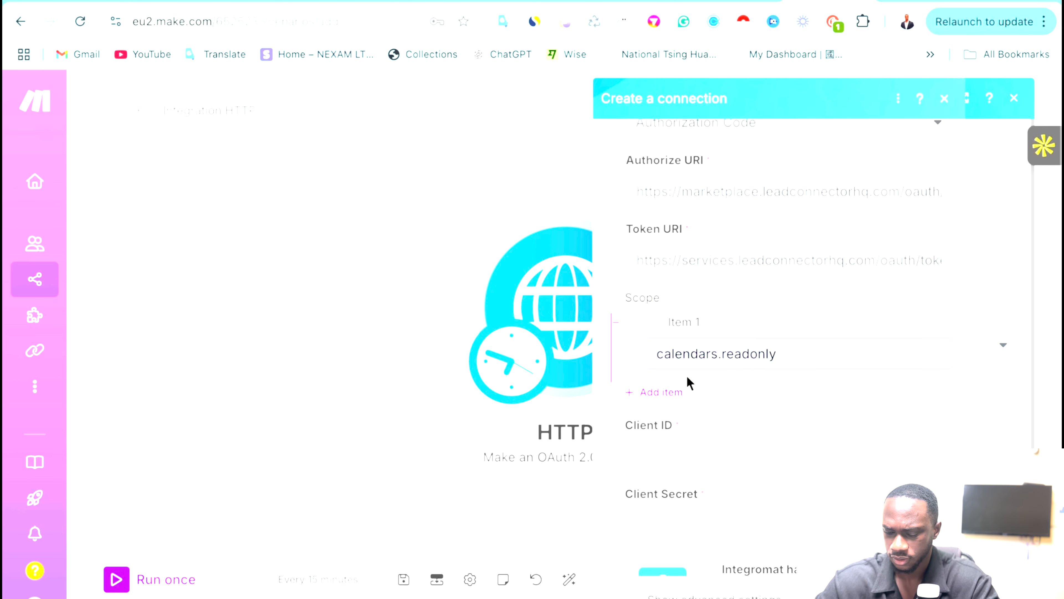
{"action": "scroll", "coordinate": [690, 382], "scroll_direction": "down", "scroll_amount": 1}
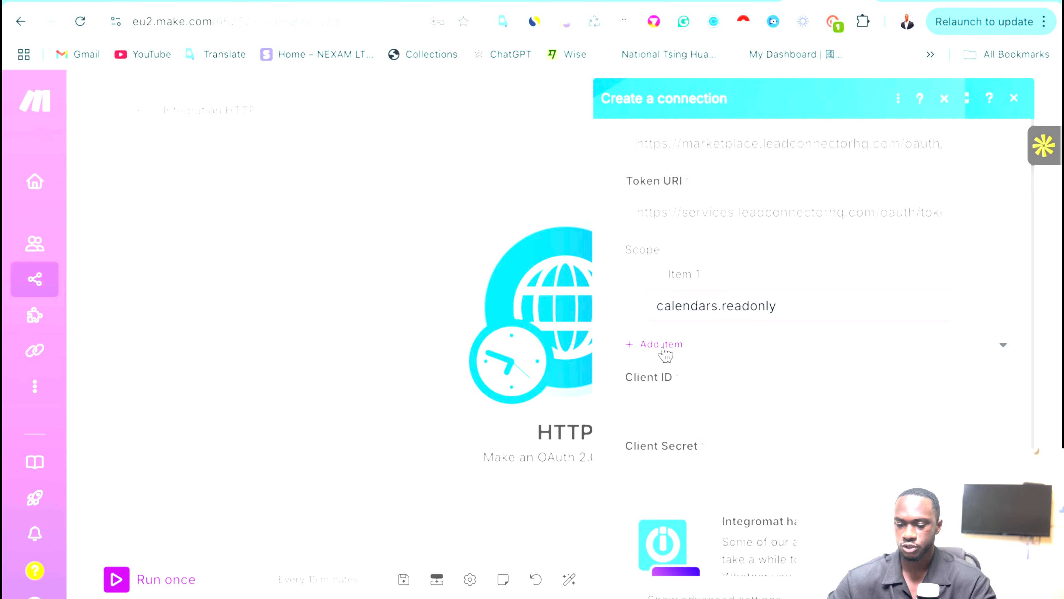
{"action": "left_click", "coordinate": [666, 352]}
{"action": "left_click", "coordinate": [696, 374]}
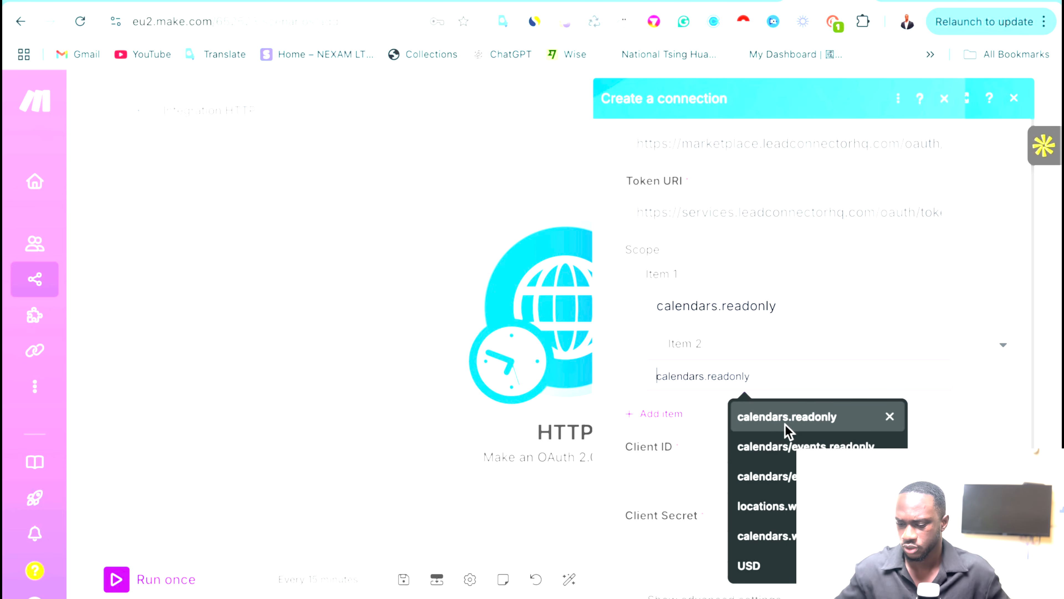
{"action": "left_click", "coordinate": [817, 536]}
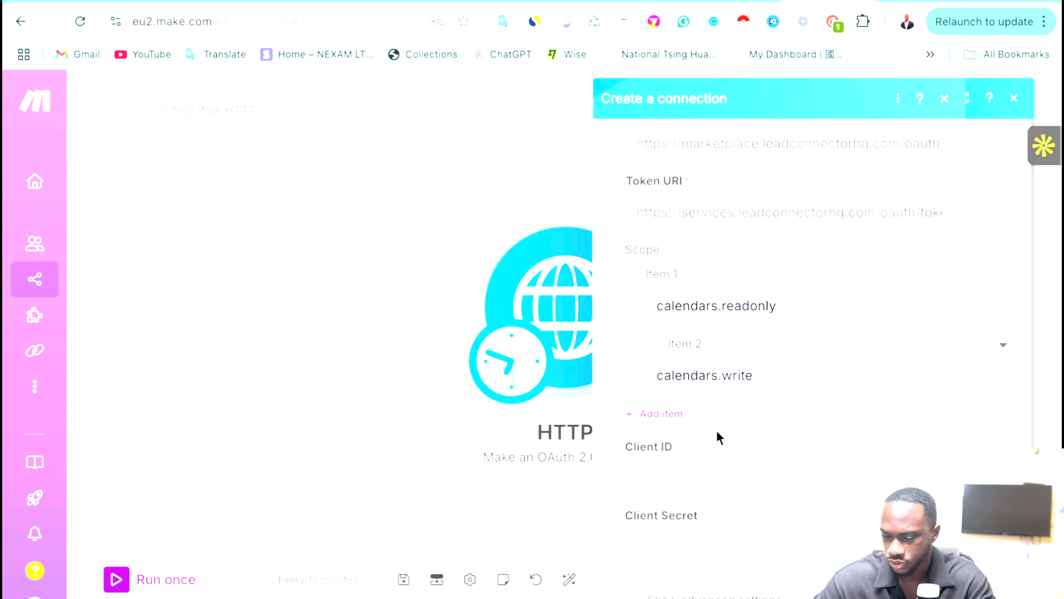
{"action": "left_click", "coordinate": [653, 413]}
{"action": "left_click", "coordinate": [696, 438]}
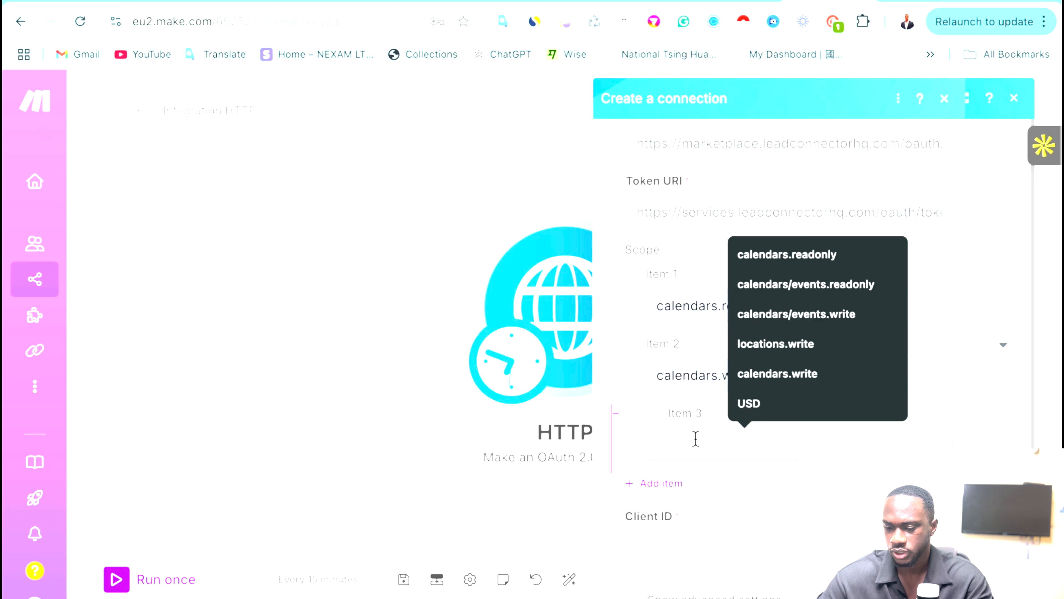
{"action": "left_click", "coordinate": [801, 314]}
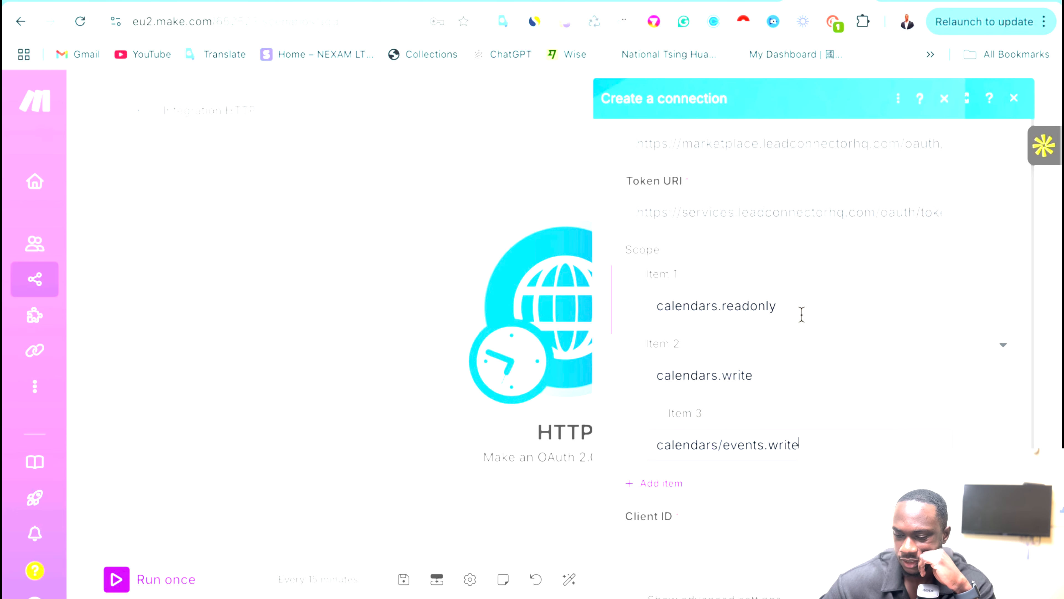
{"action": "scroll", "coordinate": [727, 416], "scroll_direction": "down", "scroll_amount": 1}
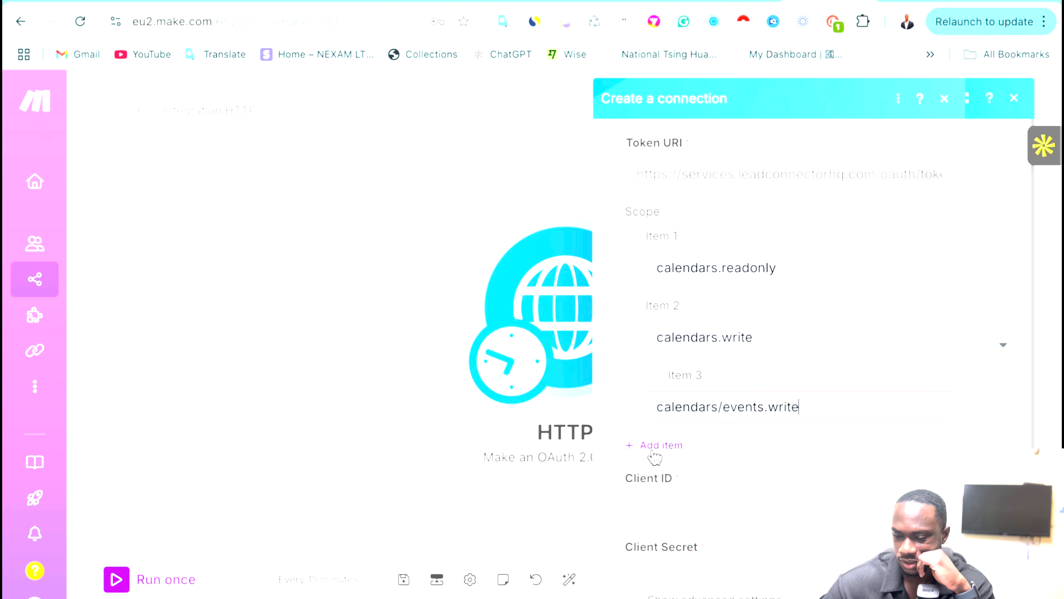
Add scopes calendars/events.readonly and locations.write.
{"action": "left_click", "coordinate": [653, 451]}
{"action": "left_click", "coordinate": [690, 469]}
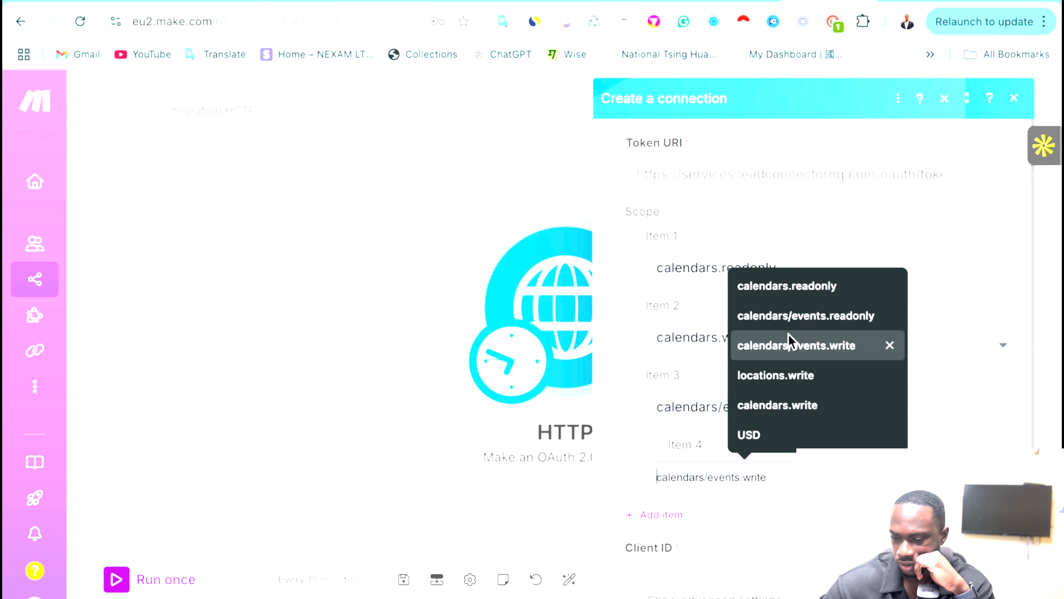
{"action": "left_click", "coordinate": [793, 320]}
{"action": "left_click", "coordinate": [643, 517]}
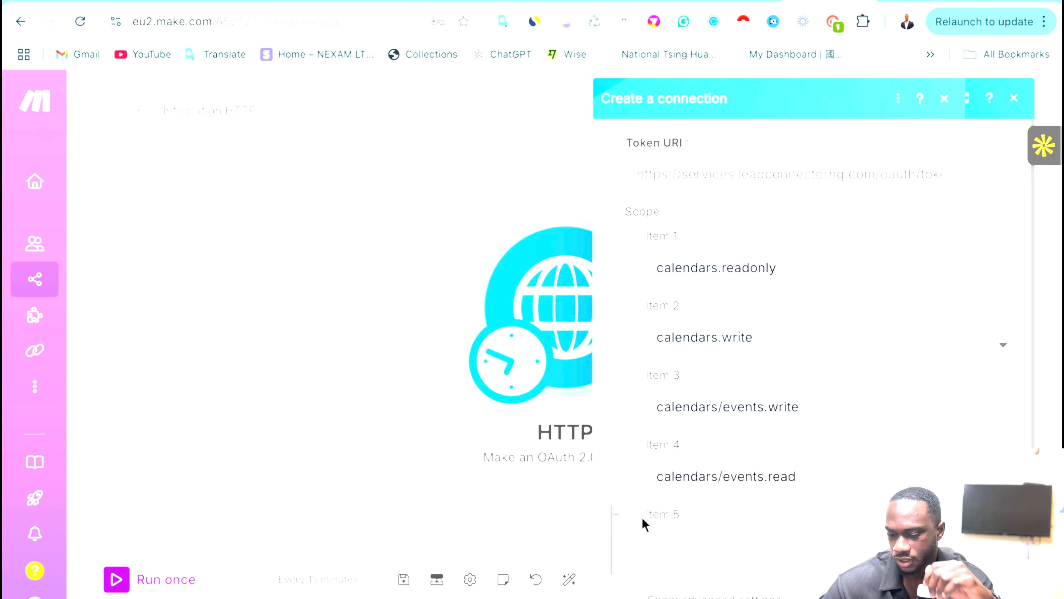
{"action": "left_click", "coordinate": [676, 542]}
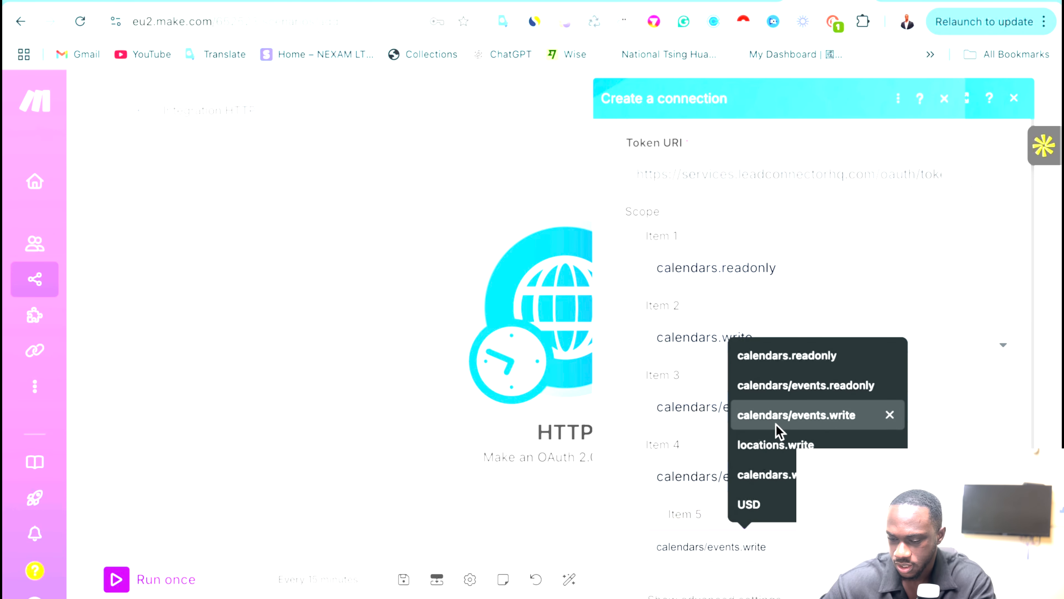
{"action": "left_click", "coordinate": [773, 445]}
{"action": "scroll", "coordinate": [773, 447], "scroll_direction": "down", "scroll_amount": 3}
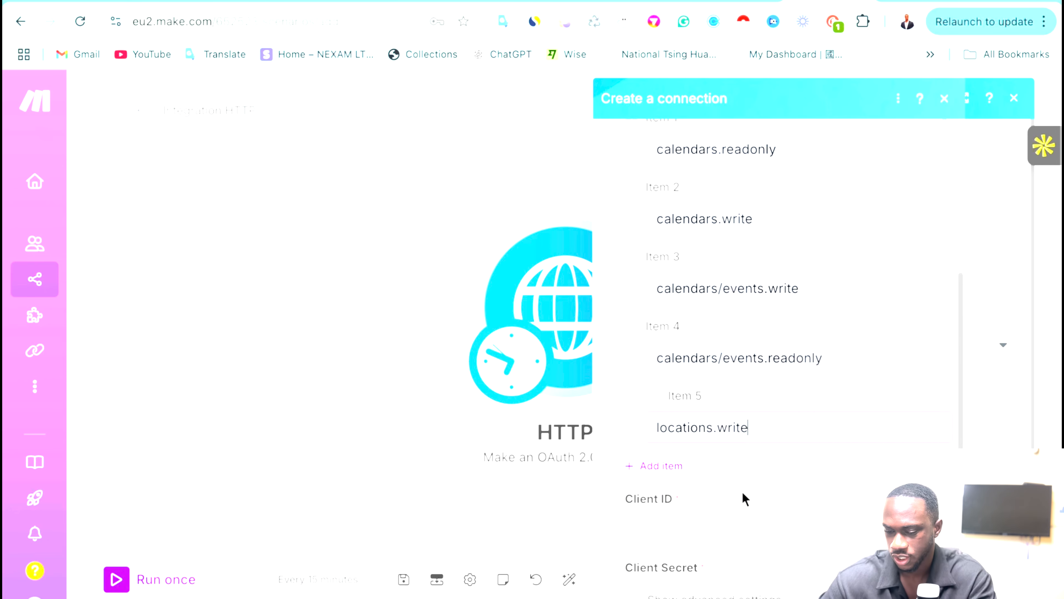
Add a sixth scope entry and edit it to locations.readonly.
{"action": "left_click", "coordinate": [649, 464]}
{"action": "left_click", "coordinate": [676, 504]}
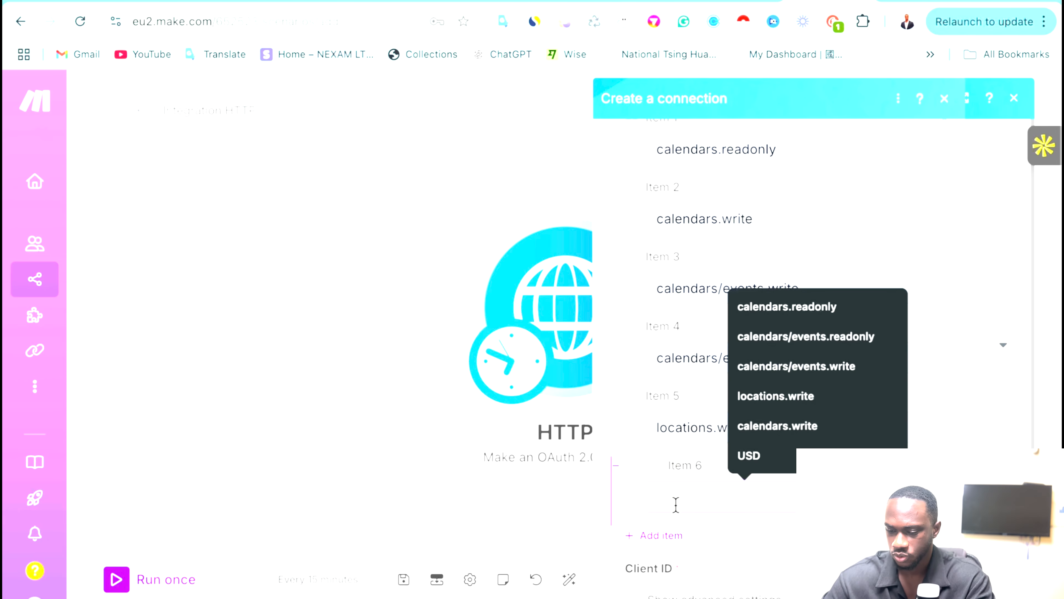
{"action": "left_click", "coordinate": [786, 428]}
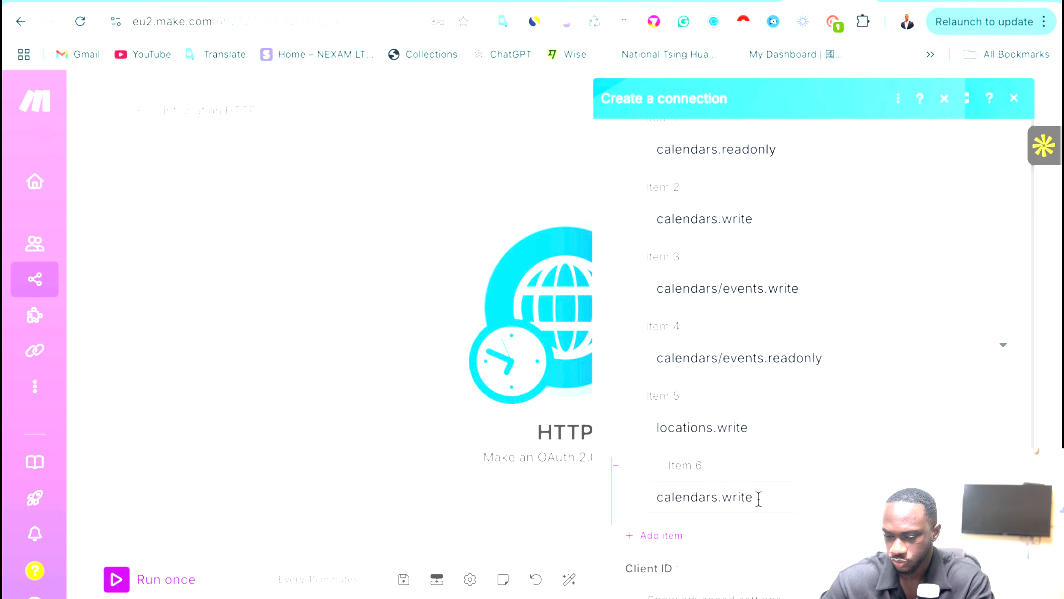
{"action": "key", "text": "BackSpace"}
{"action": "key", "text": "BackSpace"}
{"action": "key", "text": "BackSpace"}
{"action": "key", "text": "BackSpace"}
{"action": "key", "text": "BackSpace"}
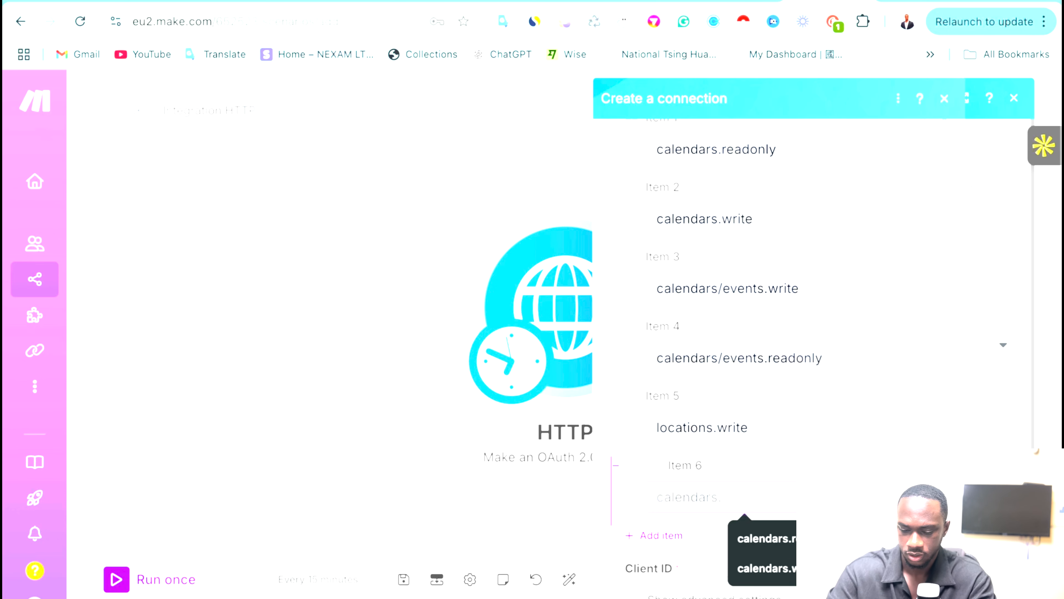
{"action": "type", "text": "readonly"}
{"action": "left_click", "coordinate": [794, 541]}
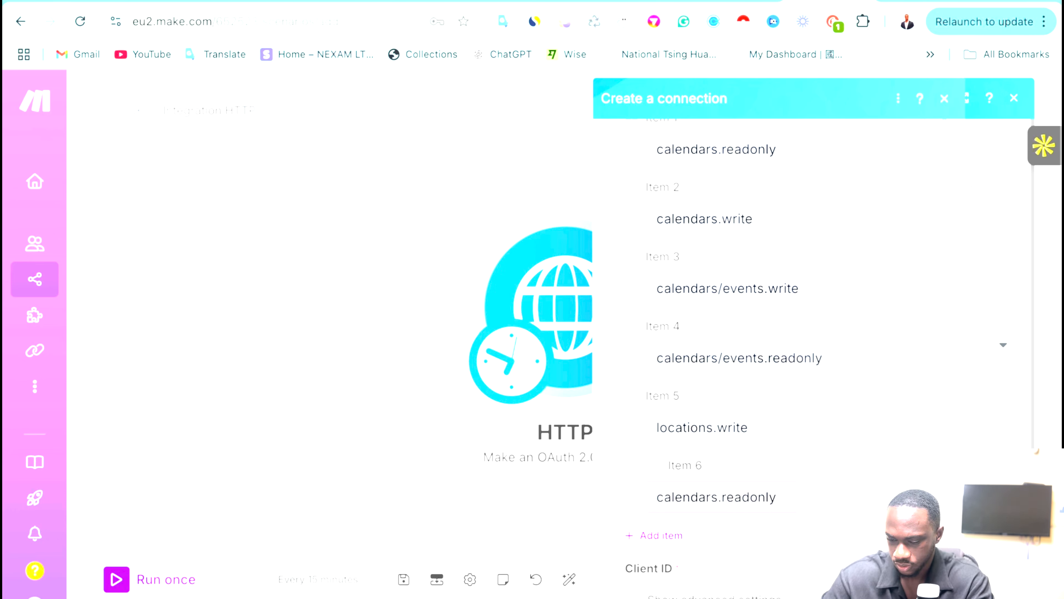
{"action": "key", "text": "BackSpace"}
{"action": "key", "text": "BackSpace"}
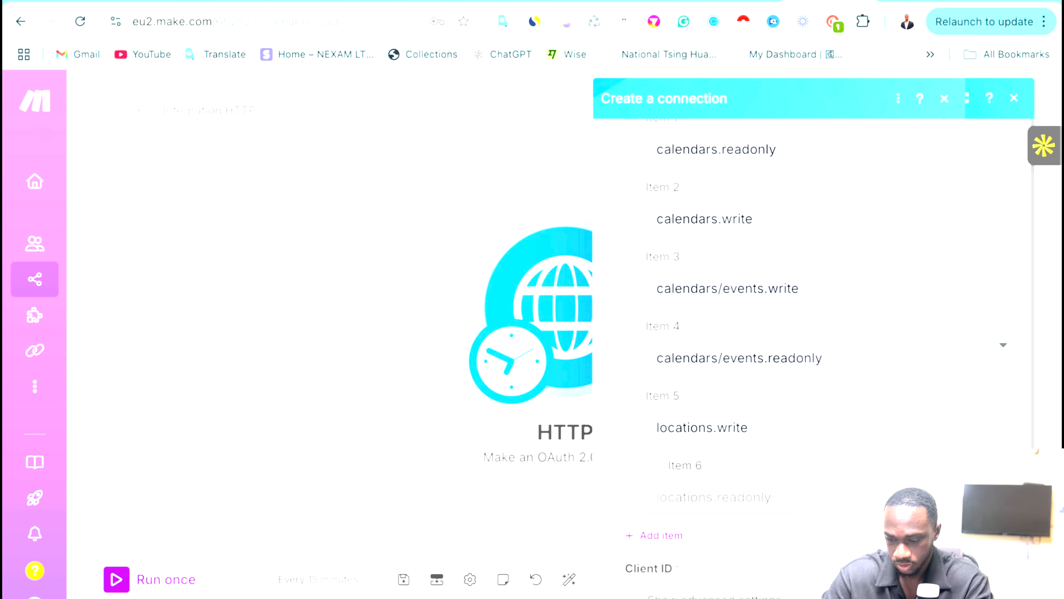
{"action": "scroll", "coordinate": [767, 549], "scroll_direction": "down", "scroll_amount": 5}
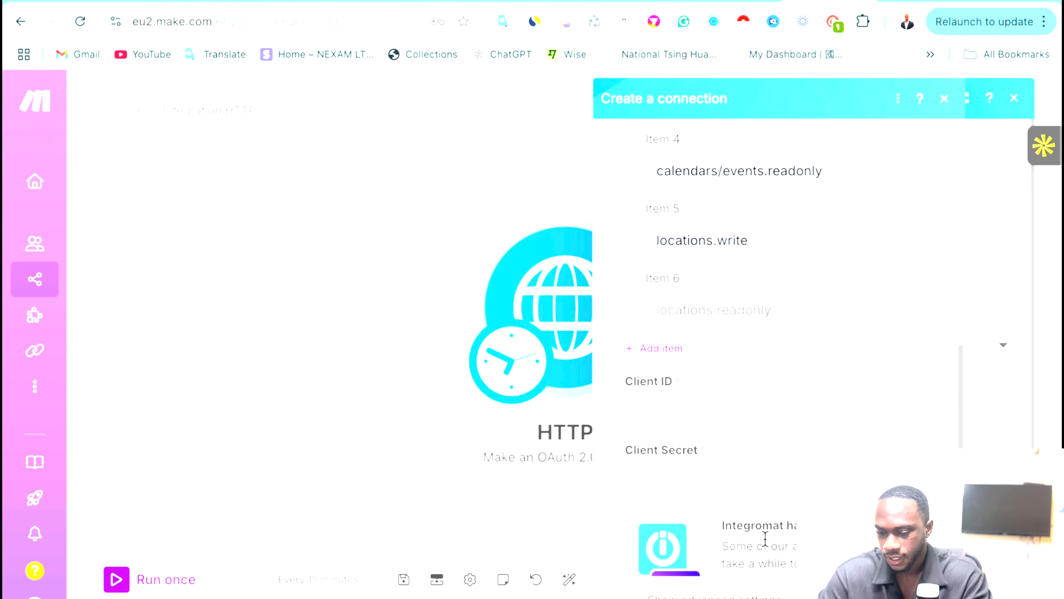
Find the credentials note and select the full Client ID value.
{"action": "left_click", "coordinate": [679, 390]}
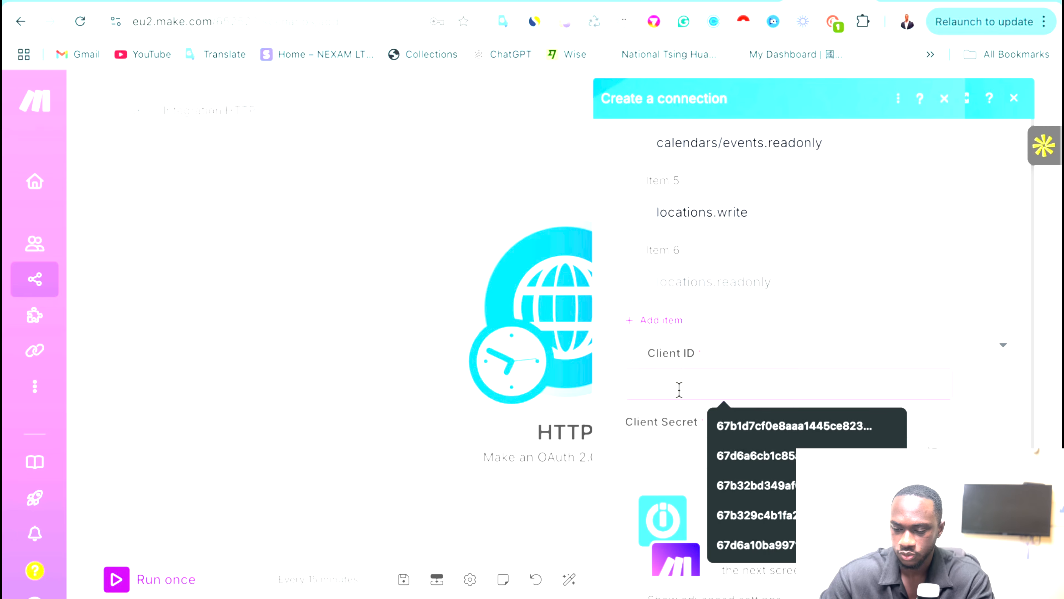
{"action": "left_click", "coordinate": [709, 351]}
{"action": "key", "text": "ctrl+Up"}
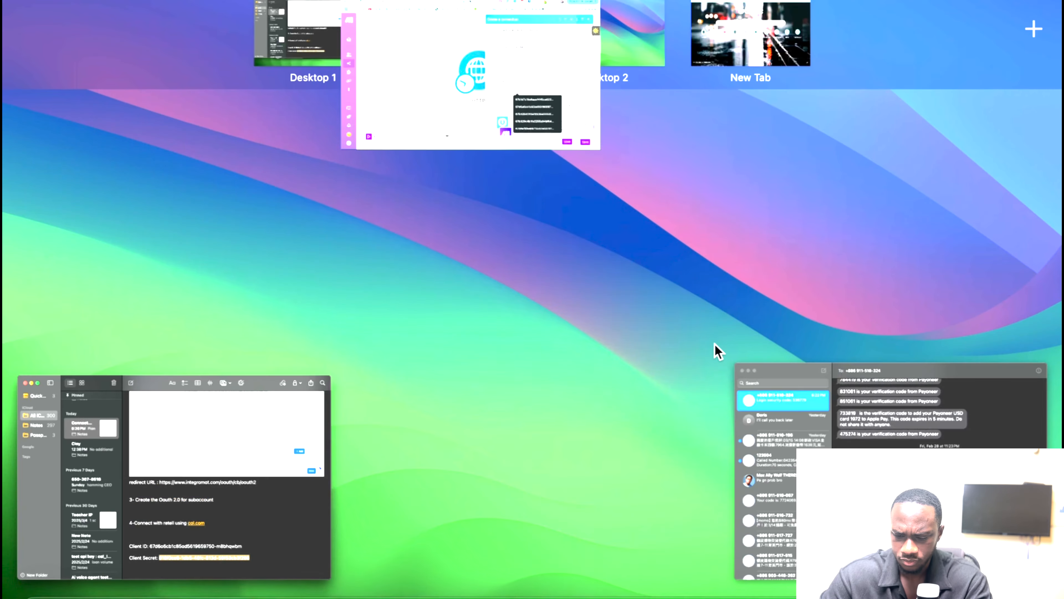
{"action": "left_click", "coordinate": [148, 468]}
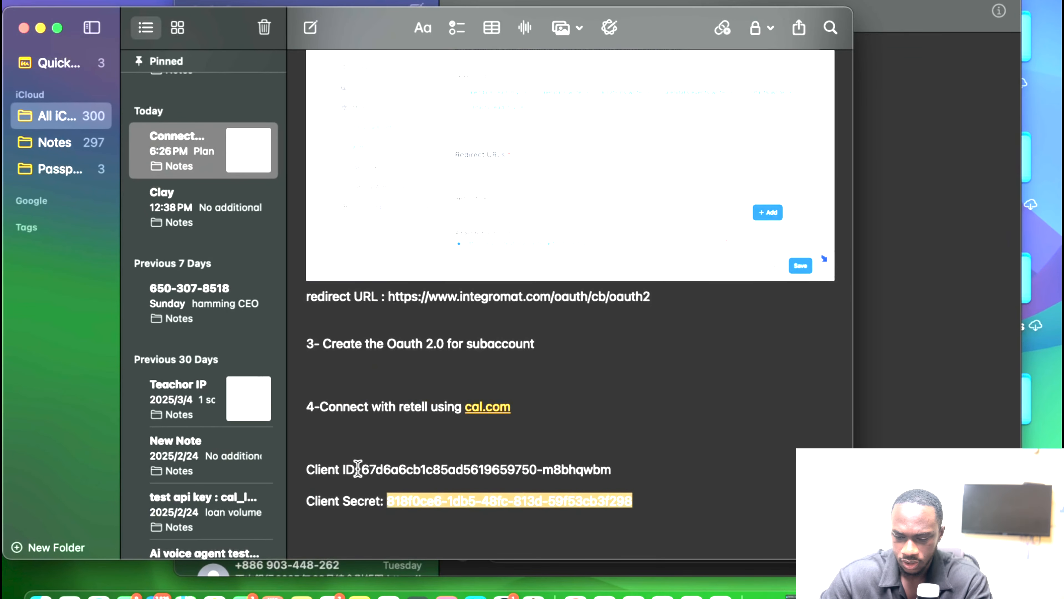
{"action": "left_click_drag", "start_coordinate": [359, 470], "coordinate": [459, 463]}
{"action": "left_click", "coordinate": [458, 463]}
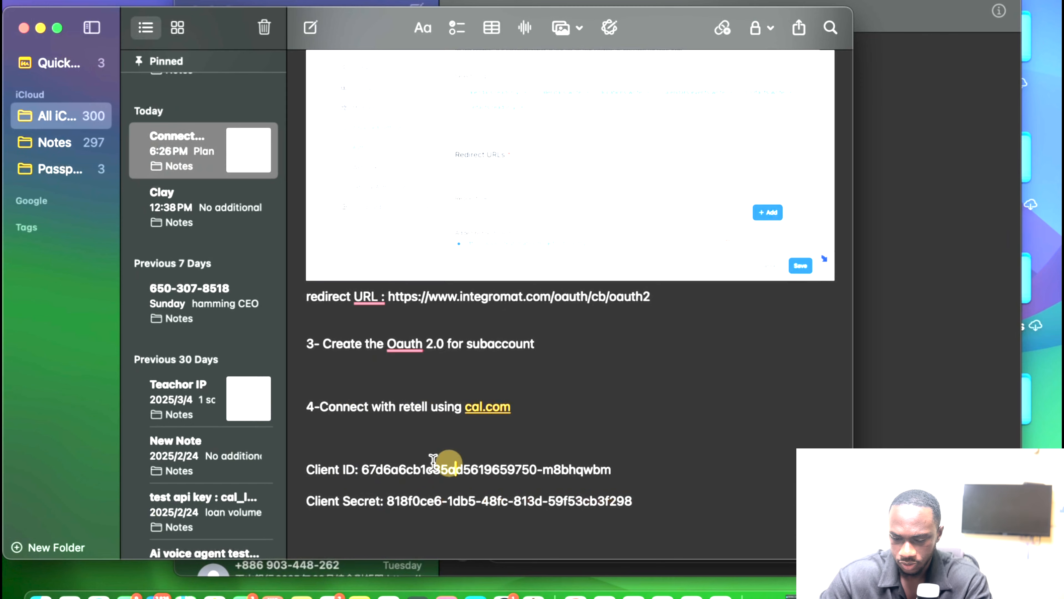
{"action": "left_click_drag", "start_coordinate": [360, 468], "coordinate": [611, 463]}
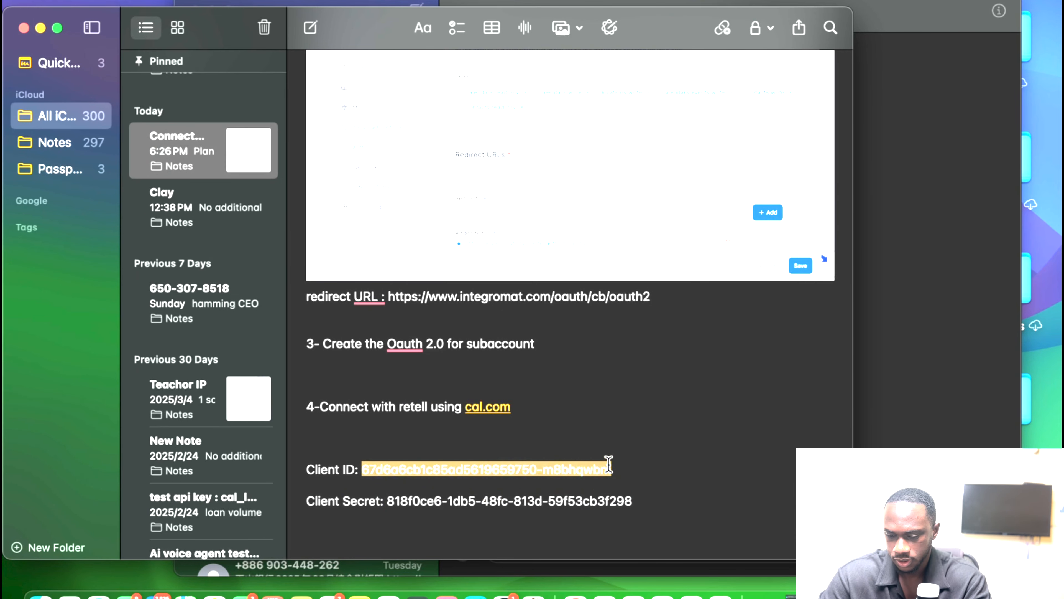
Paste the Client ID into Make's Client ID field and select the Client Secret in the note.
{"action": "key", "text": "ctrl+Up"}
{"action": "left_click", "coordinate": [450, 42]}
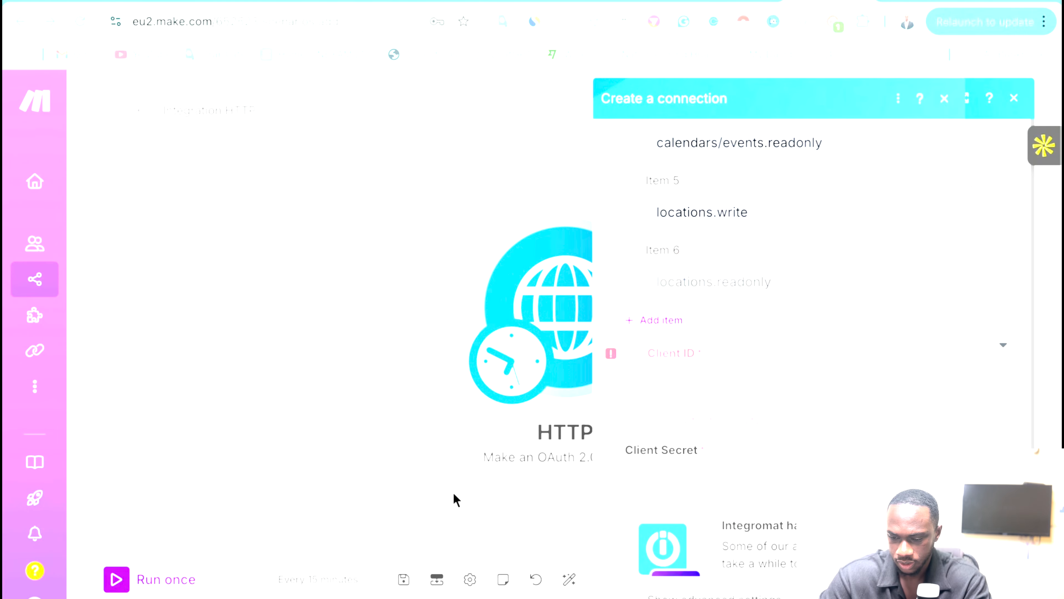
{"action": "left_click", "coordinate": [646, 380]}
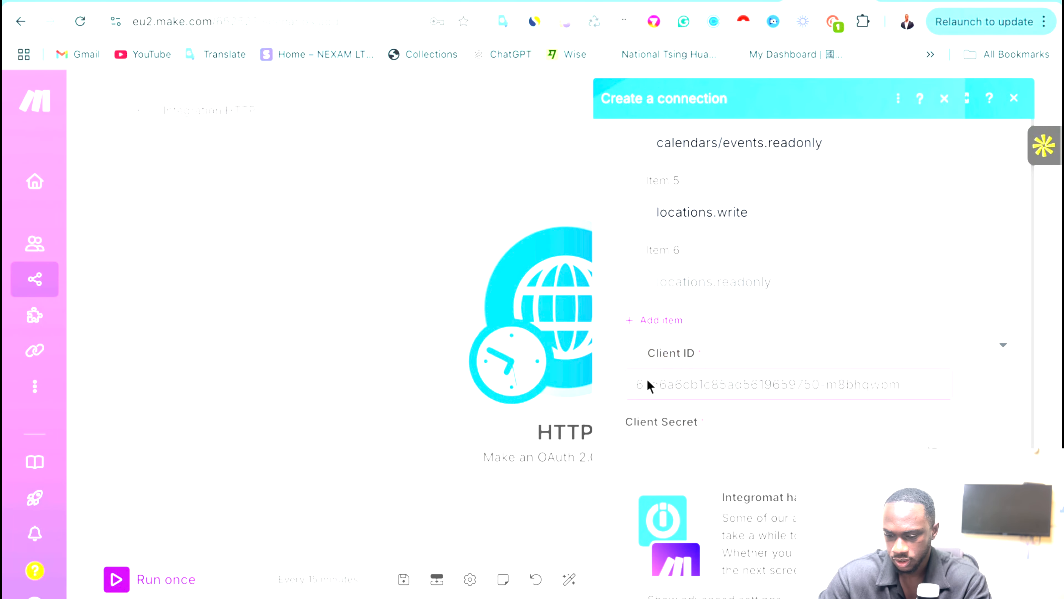
{"action": "key", "text": "ctrl+Left"}
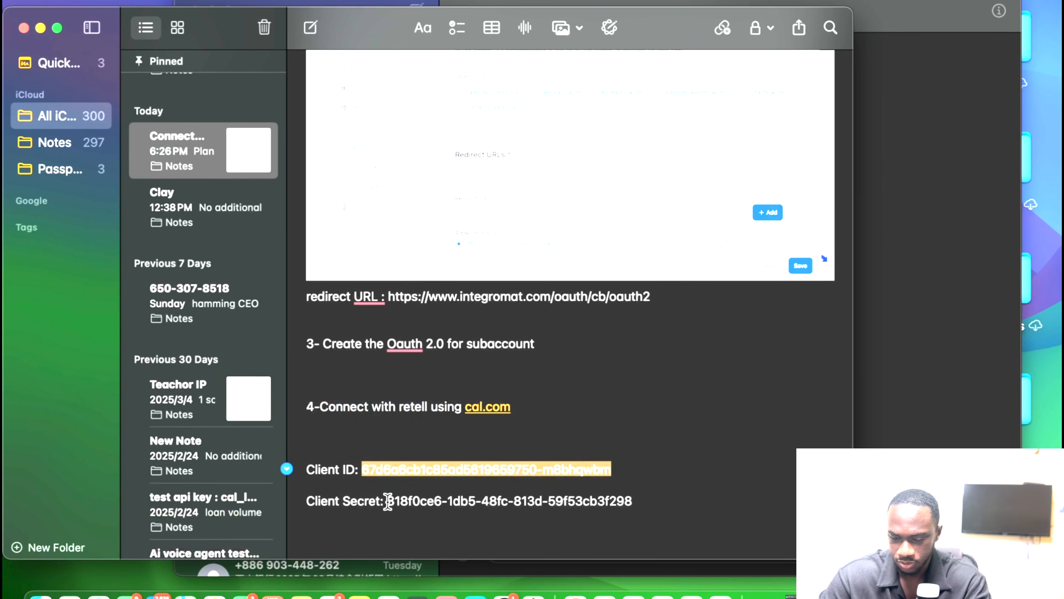
{"action": "left_click_drag", "start_coordinate": [385, 501], "coordinate": [641, 500]}
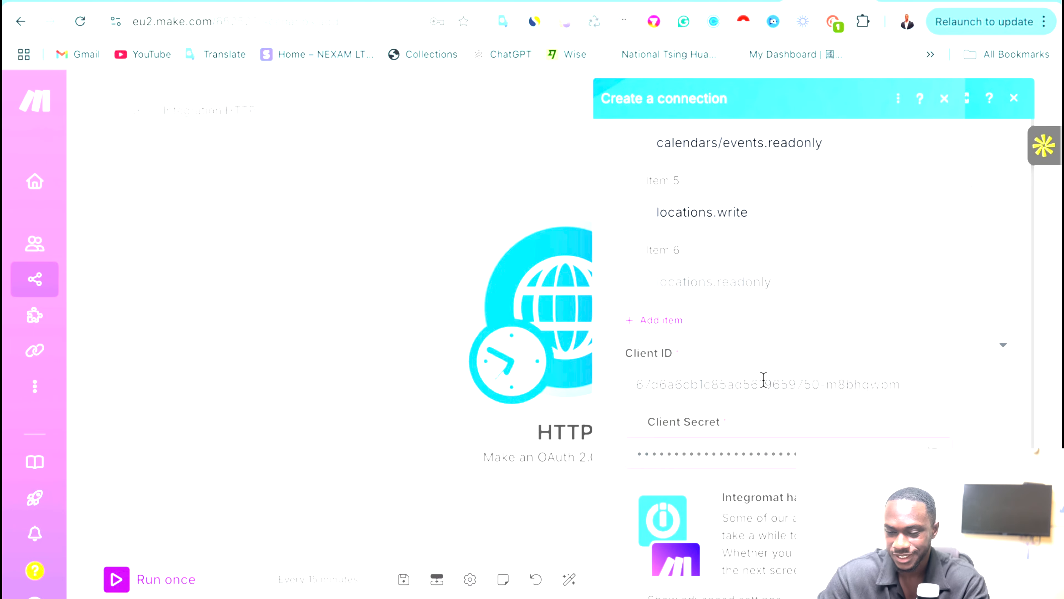
{"action": "scroll", "coordinate": [723, 365], "scroll_direction": "up", "scroll_amount": 5}
{"action": "scroll", "coordinate": [723, 366], "scroll_direction": "up", "scroll_amount": 7}
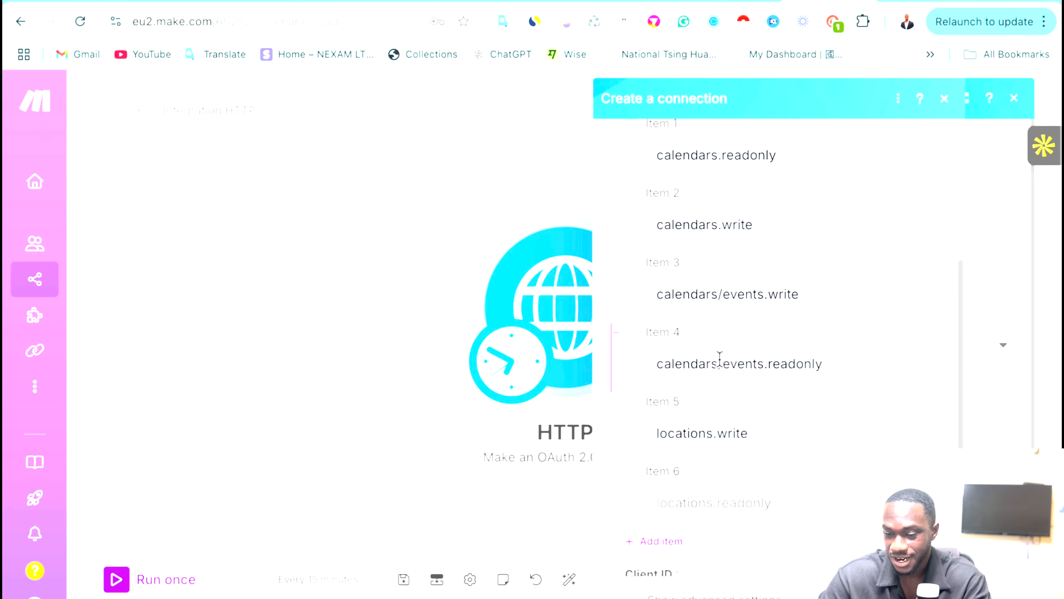
{"action": "scroll", "coordinate": [719, 360], "scroll_direction": "down", "scroll_amount": 10}
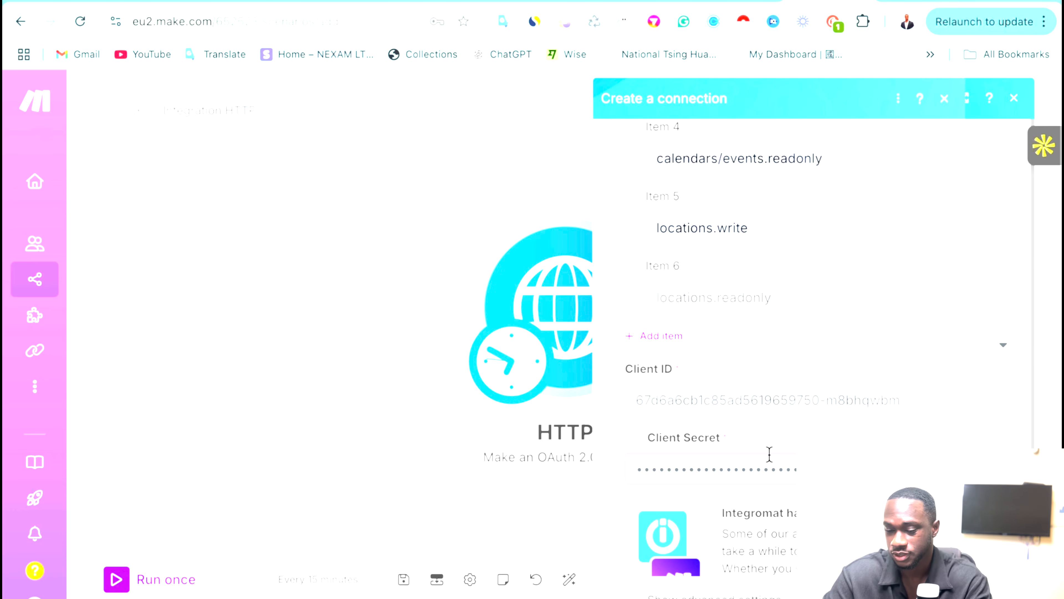
{"action": "scroll", "coordinate": [770, 453], "scroll_direction": "down", "scroll_amount": 2}
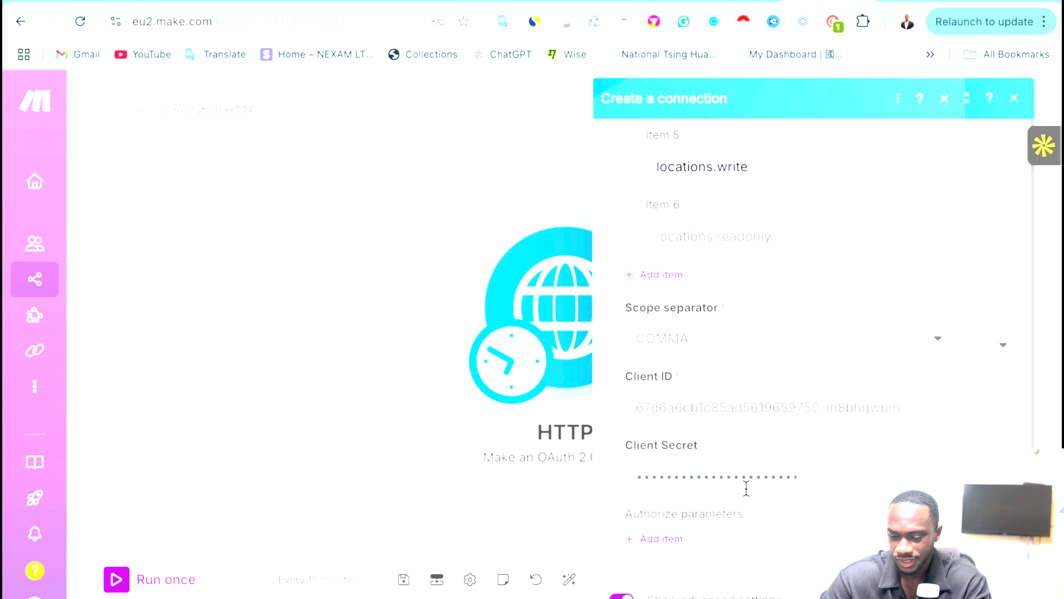
{"action": "scroll", "coordinate": [747, 488], "scroll_direction": "down", "scroll_amount": 6}
{"action": "scroll", "coordinate": [749, 496], "scroll_direction": "down", "scroll_amount": 5}
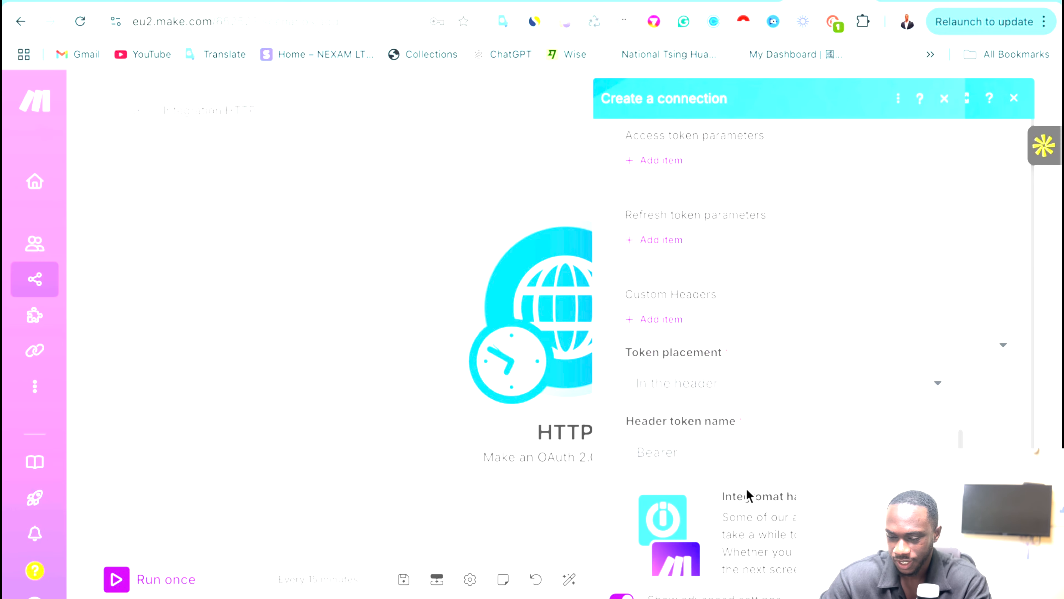
{"action": "scroll", "coordinate": [749, 496], "scroll_direction": "up", "scroll_amount": 7}
{"action": "scroll", "coordinate": [749, 496], "scroll_direction": "up", "scroll_amount": 8}
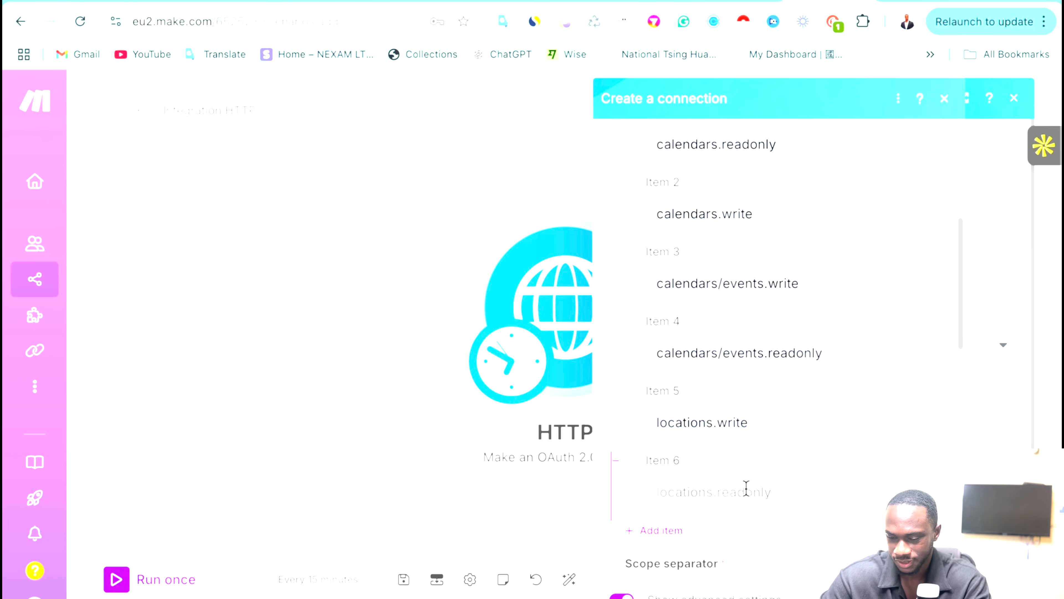
{"action": "scroll", "coordinate": [777, 402], "scroll_direction": "up", "scroll_amount": 5}
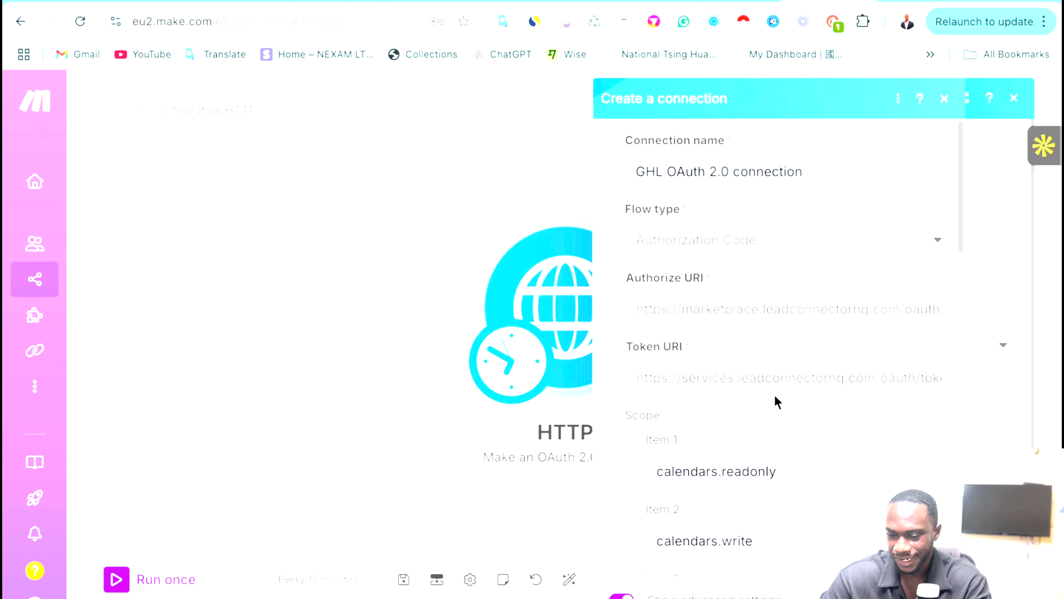
Change the connection's Scope separator dropdown from COMMA to SPACE.
{"action": "scroll", "coordinate": [777, 403], "scroll_direction": "down", "scroll_amount": 8}
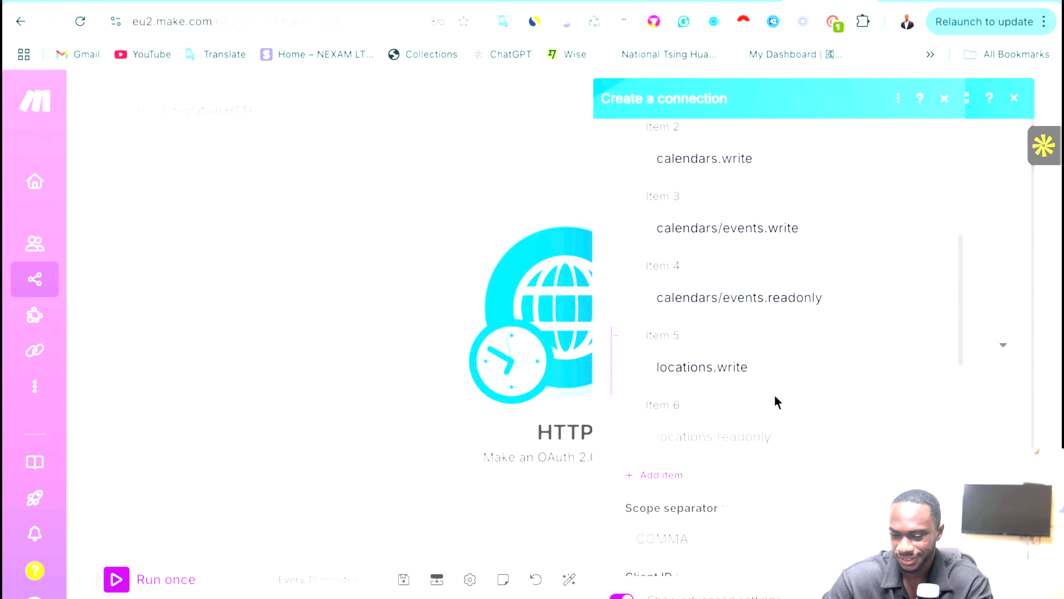
{"action": "scroll", "coordinate": [777, 402], "scroll_direction": "down", "scroll_amount": 1}
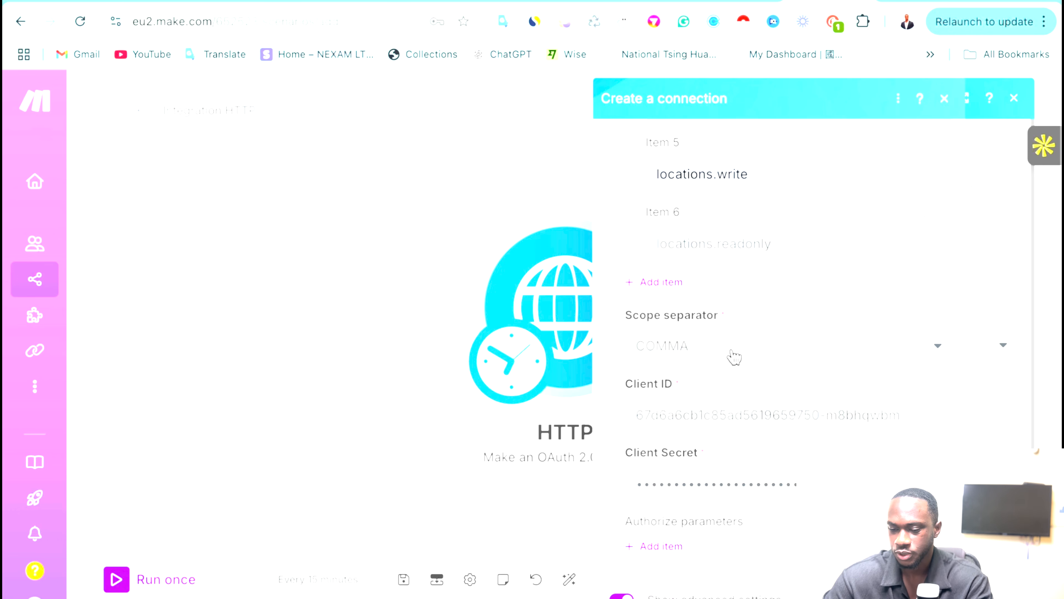
{"action": "left_click", "coordinate": [684, 346]}
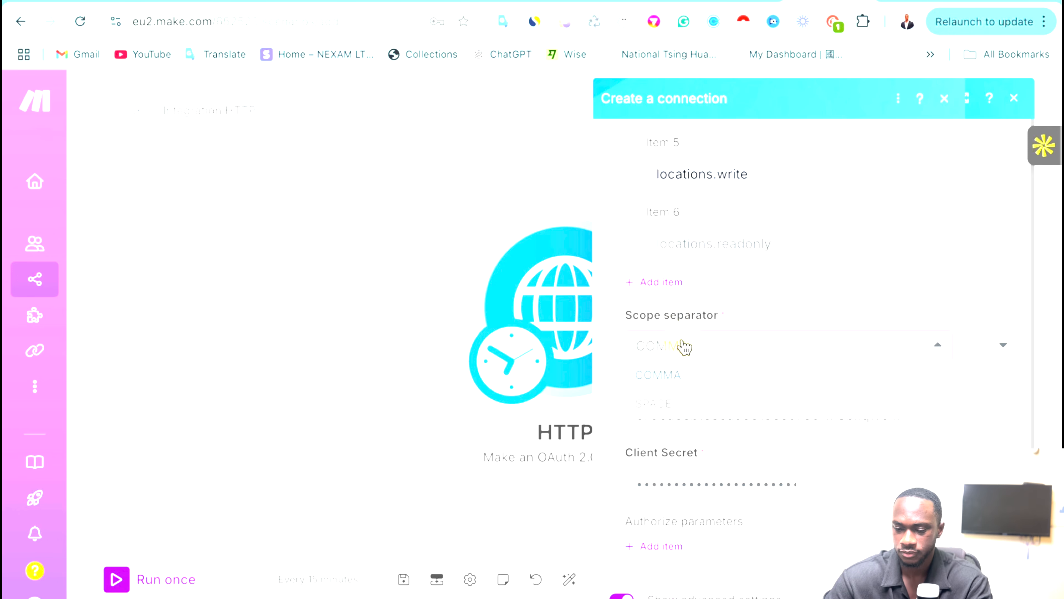
{"action": "left_click", "coordinate": [670, 394]}
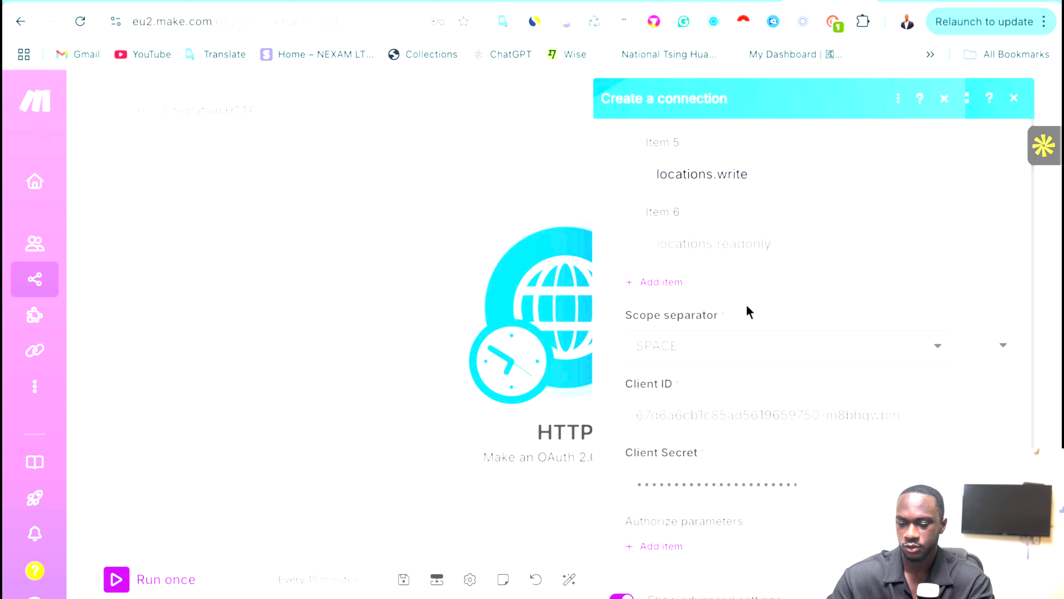
{"action": "left_click", "coordinate": [743, 351]}
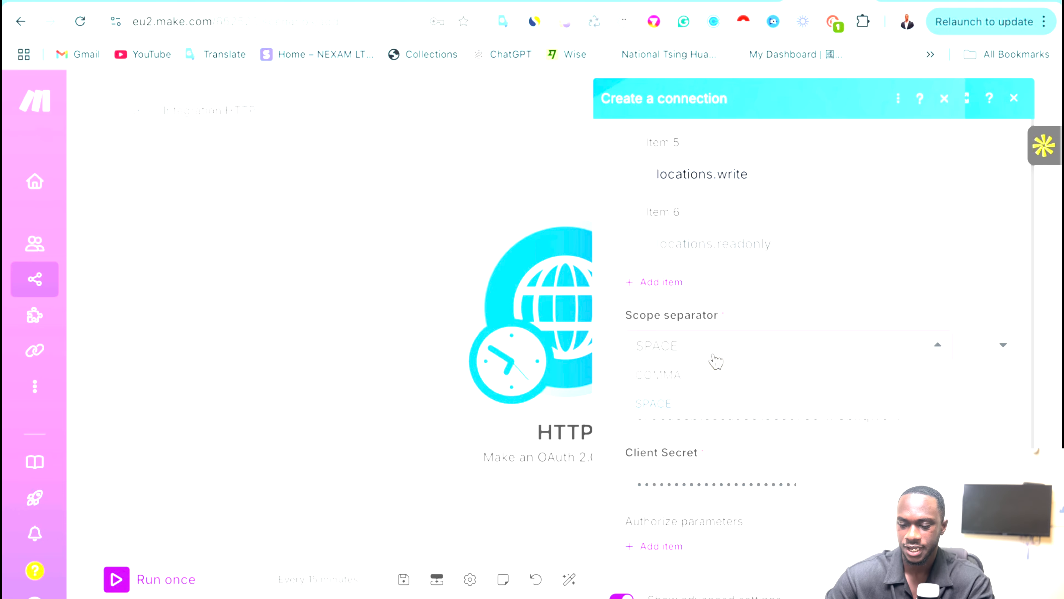
{"action": "left_click", "coordinate": [675, 374]}
{"action": "left_click", "coordinate": [729, 343]}
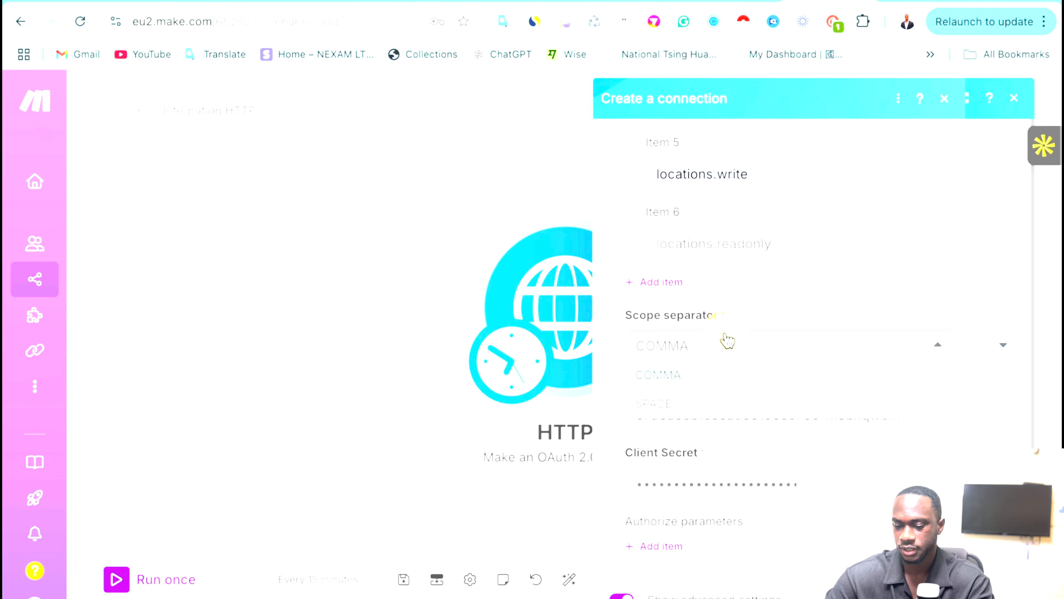
{"action": "left_click", "coordinate": [664, 403]}
{"action": "scroll", "coordinate": [734, 373], "scroll_direction": "up", "scroll_amount": 10}
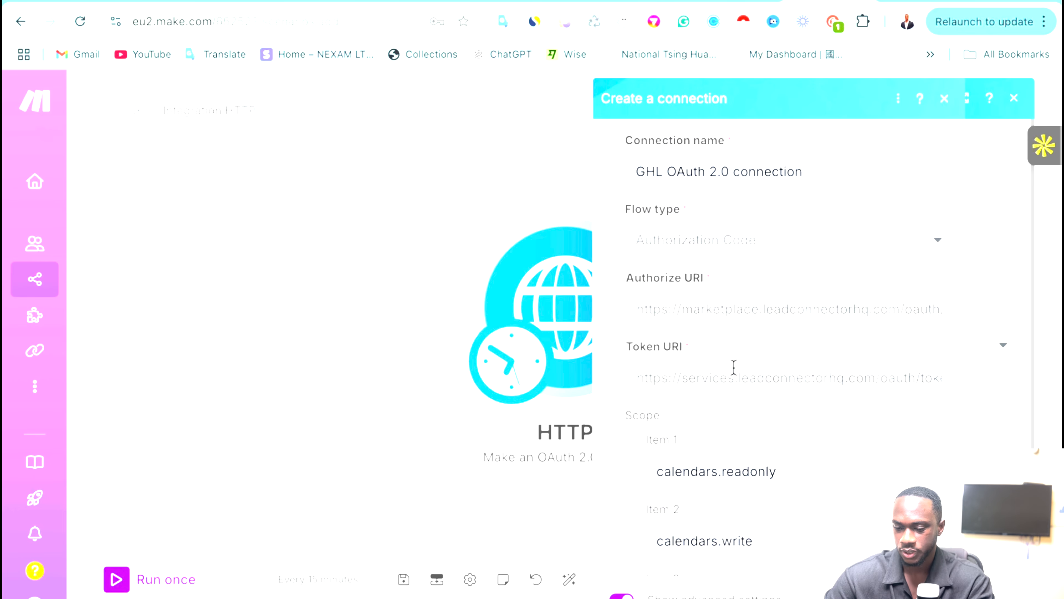
Review the calendars.readonly and calendars.write scope entries in the connection form.
{"action": "scroll", "coordinate": [734, 367], "scroll_direction": "down", "scroll_amount": 4}
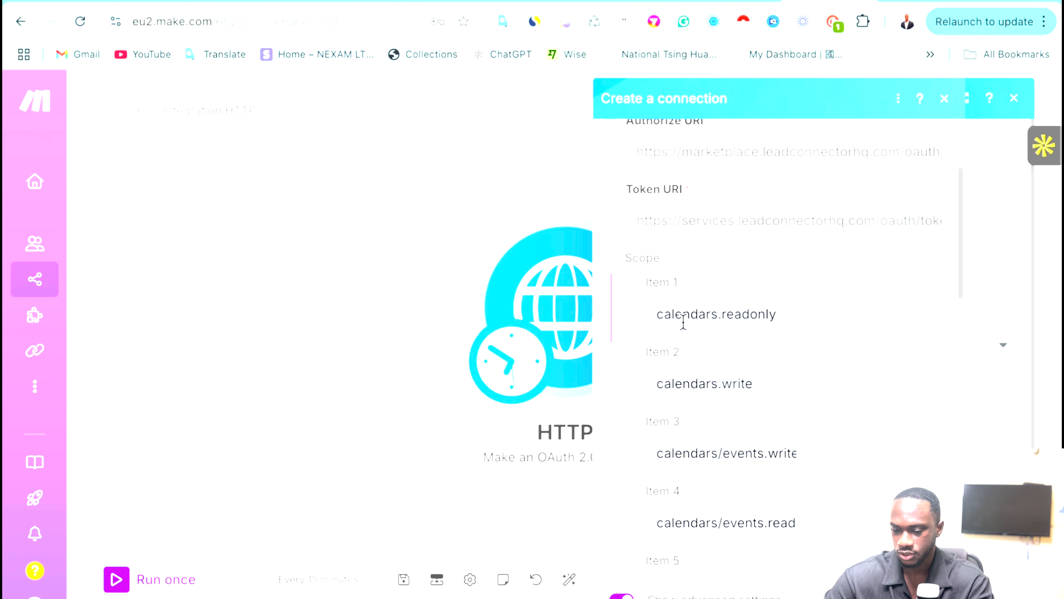
{"action": "left_click", "coordinate": [659, 323]}
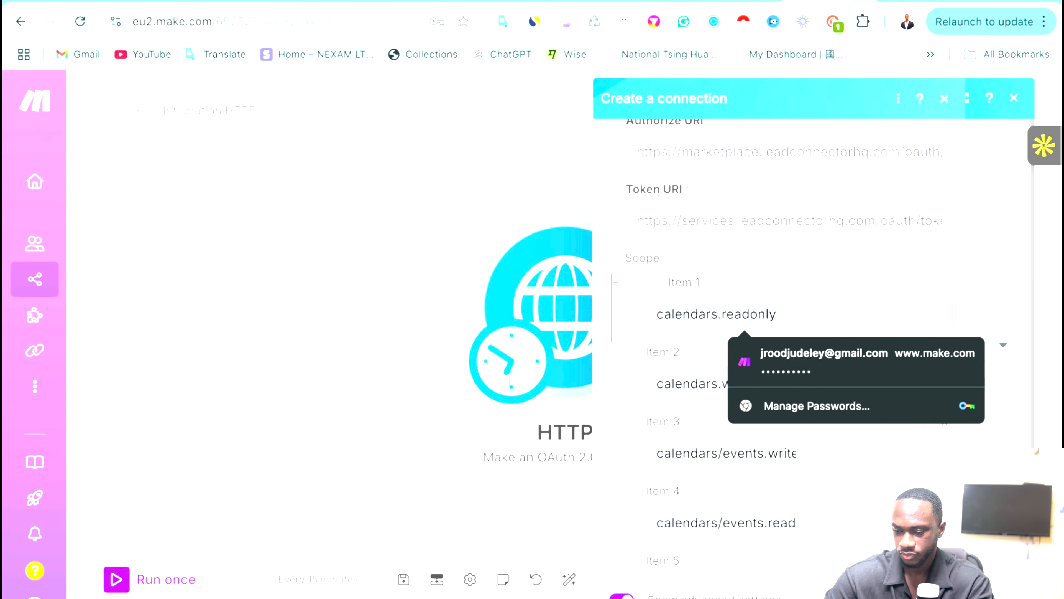
{"action": "left_click", "coordinate": [665, 388]}
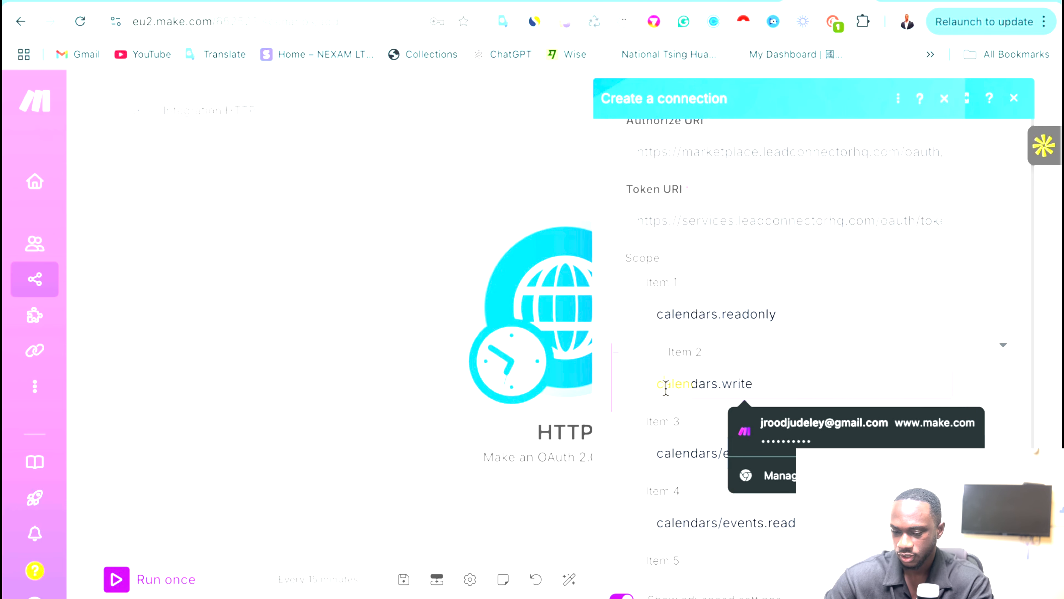
{"action": "scroll", "coordinate": [666, 390], "scroll_direction": "down", "scroll_amount": 6}
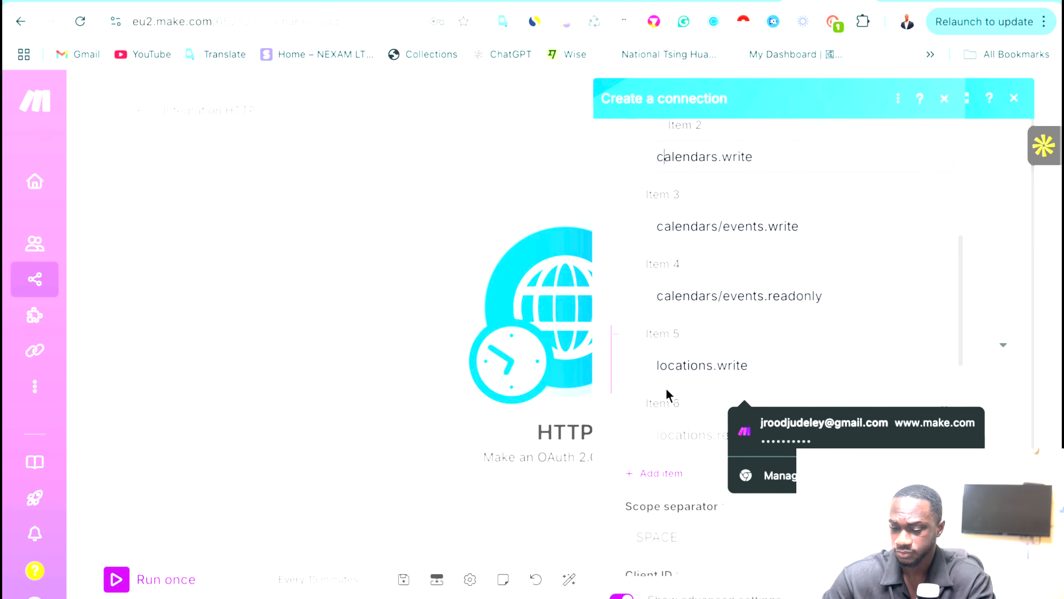
{"action": "scroll", "coordinate": [667, 394], "scroll_direction": "down", "scroll_amount": 10}
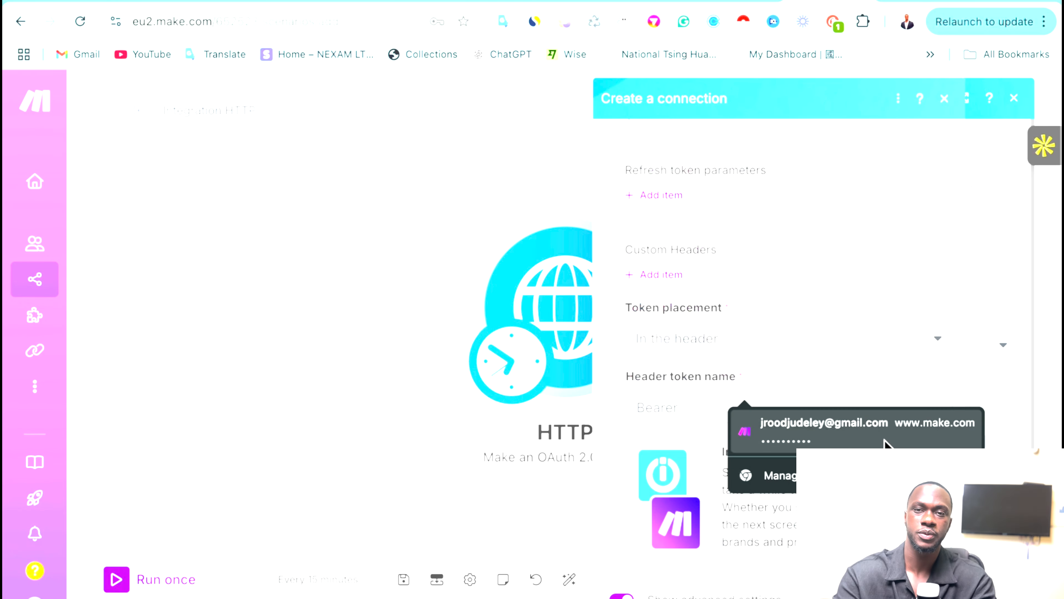
Dismiss Chrome's saved-password popup and review the connection form before authorizing.
{"action": "left_click", "coordinate": [862, 283]}
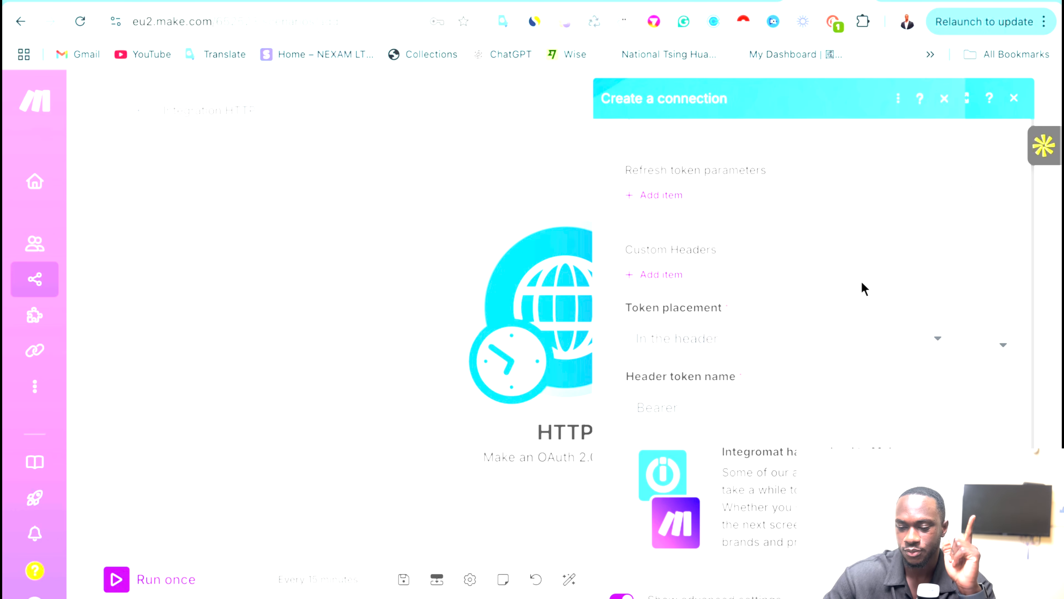
{"action": "scroll", "coordinate": [864, 288], "scroll_direction": "up", "scroll_amount": 6}
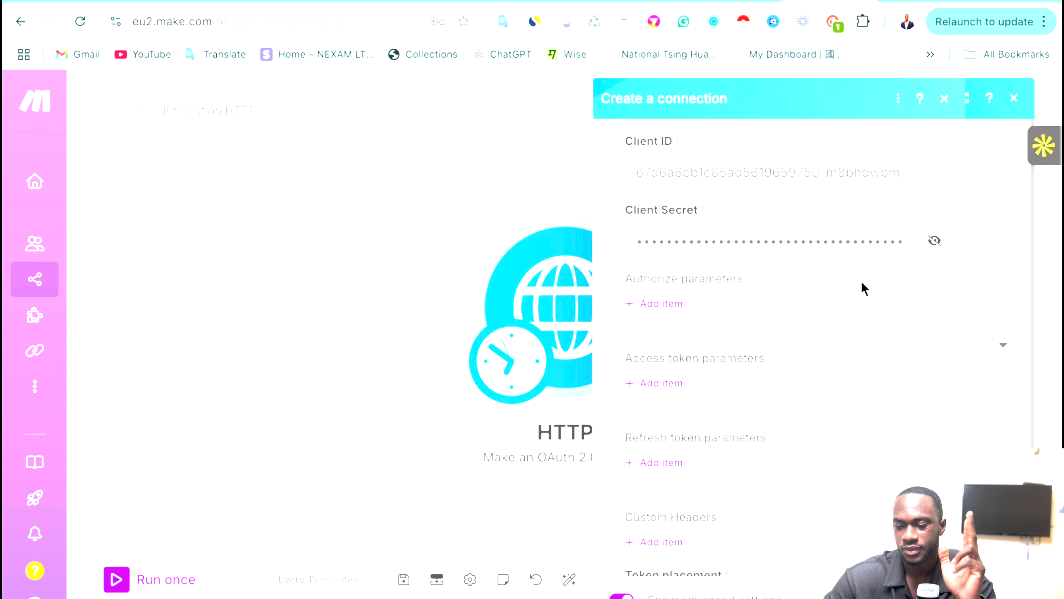
{"action": "scroll", "coordinate": [864, 288], "scroll_direction": "up", "scroll_amount": 8}
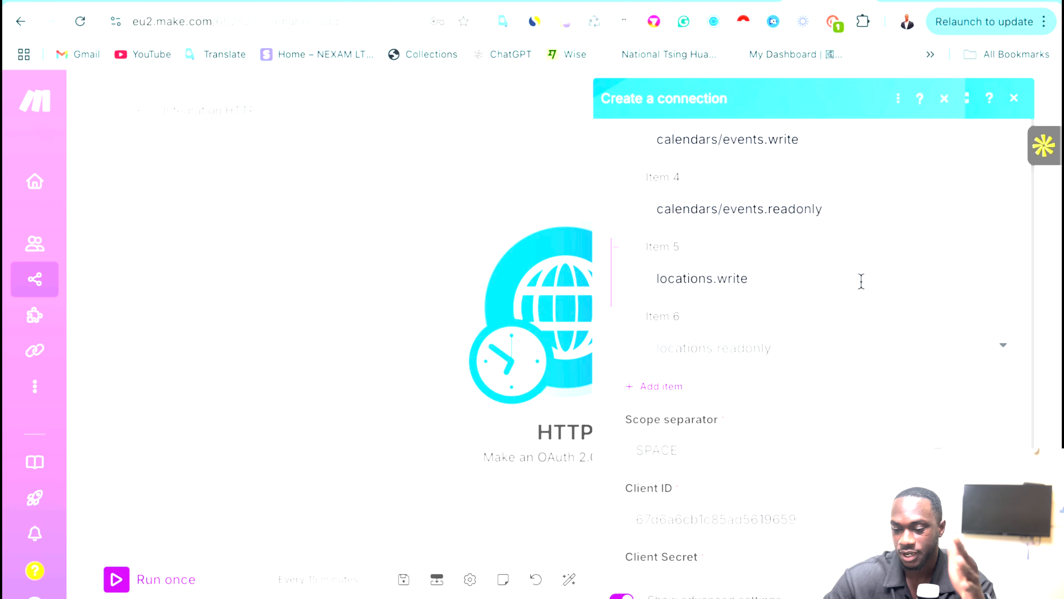
{"action": "scroll", "coordinate": [861, 280], "scroll_direction": "up", "scroll_amount": 7}
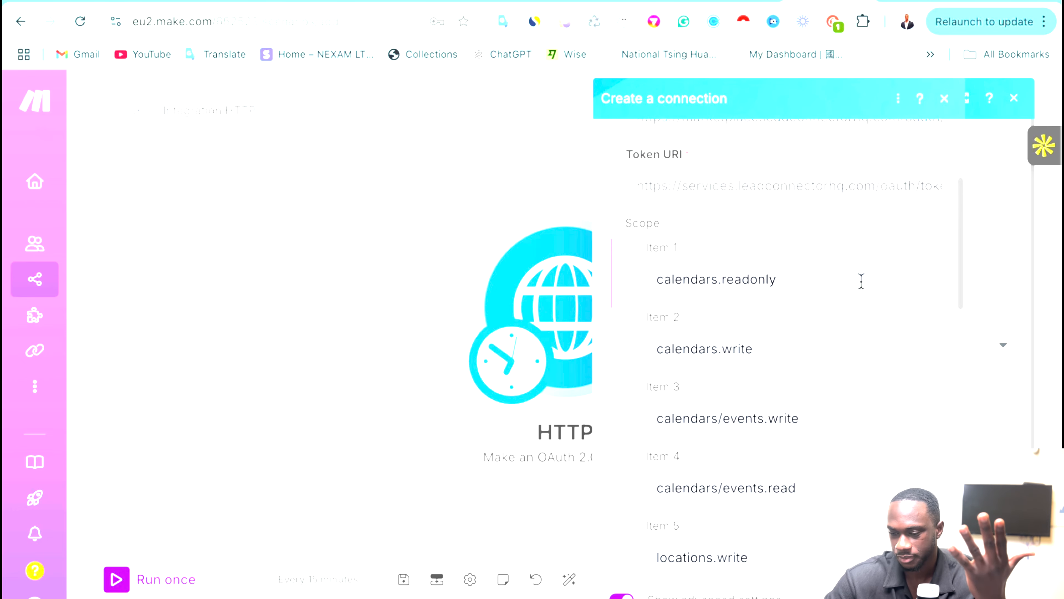
{"action": "scroll", "coordinate": [861, 281], "scroll_direction": "up", "scroll_amount": 4}
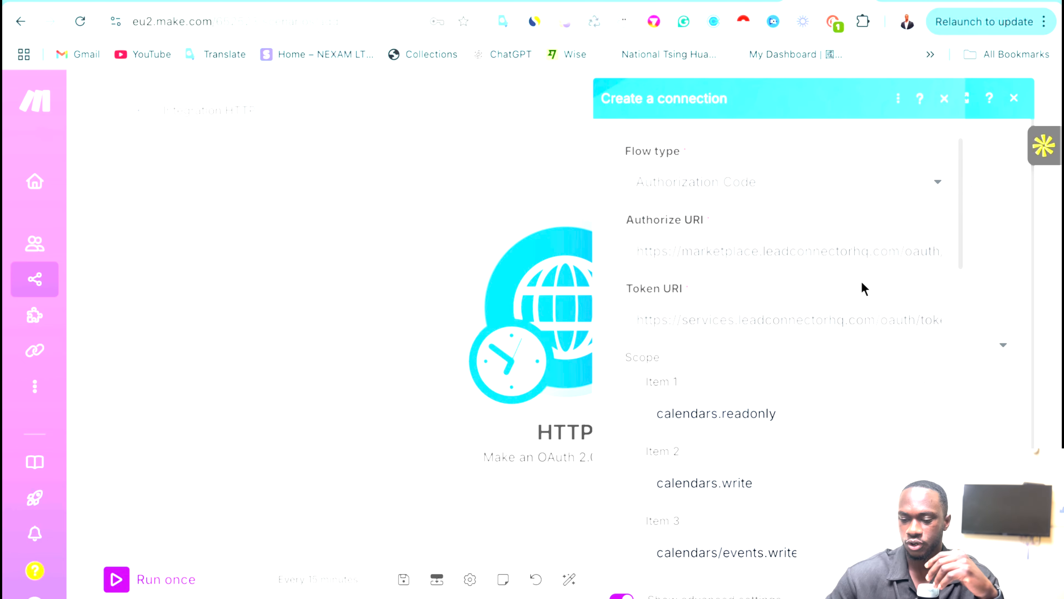
{"action": "scroll", "coordinate": [862, 287], "scroll_direction": "down", "scroll_amount": 2}
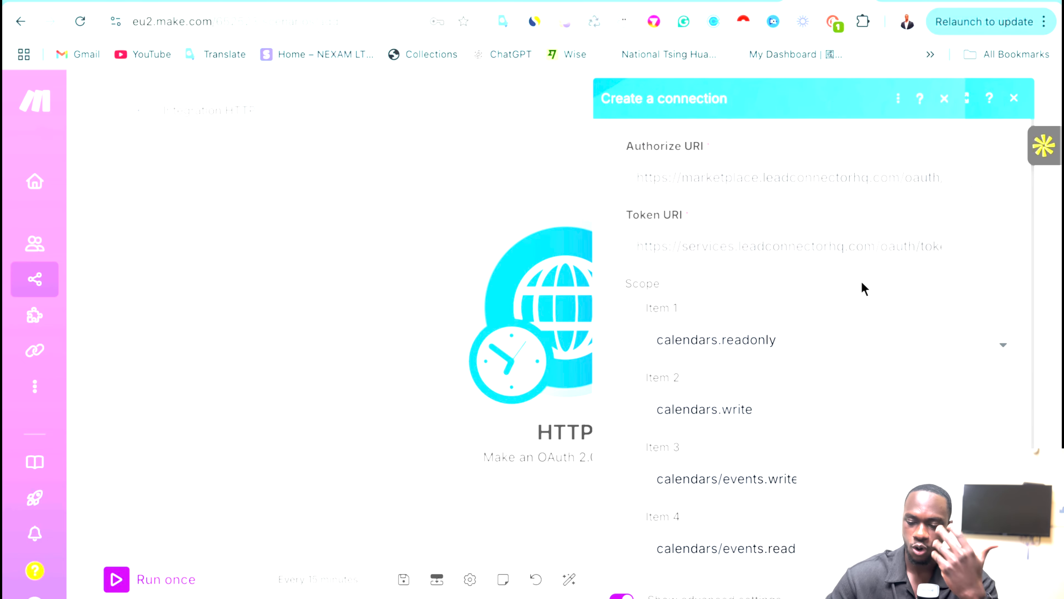
{"action": "scroll", "coordinate": [863, 285], "scroll_direction": "down", "scroll_amount": 6}
{"action": "scroll", "coordinate": [862, 285], "scroll_direction": "down", "scroll_amount": 1}
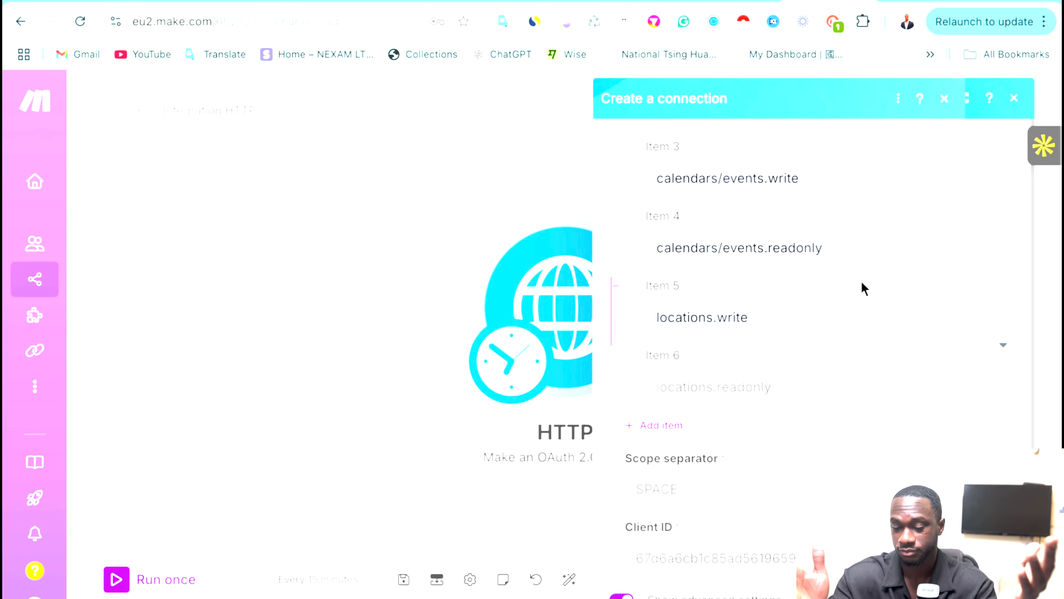
{"action": "scroll", "coordinate": [863, 288], "scroll_direction": "down", "scroll_amount": 8}
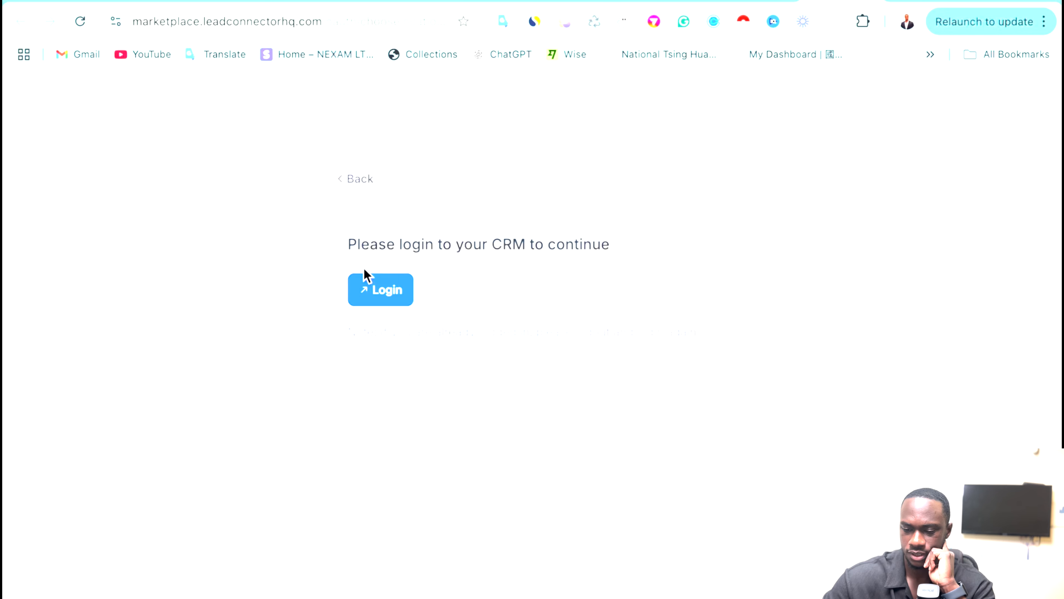
Start the CRM login from the LeadConnector marketplace page.
{"action": "left_click", "coordinate": [374, 298]}
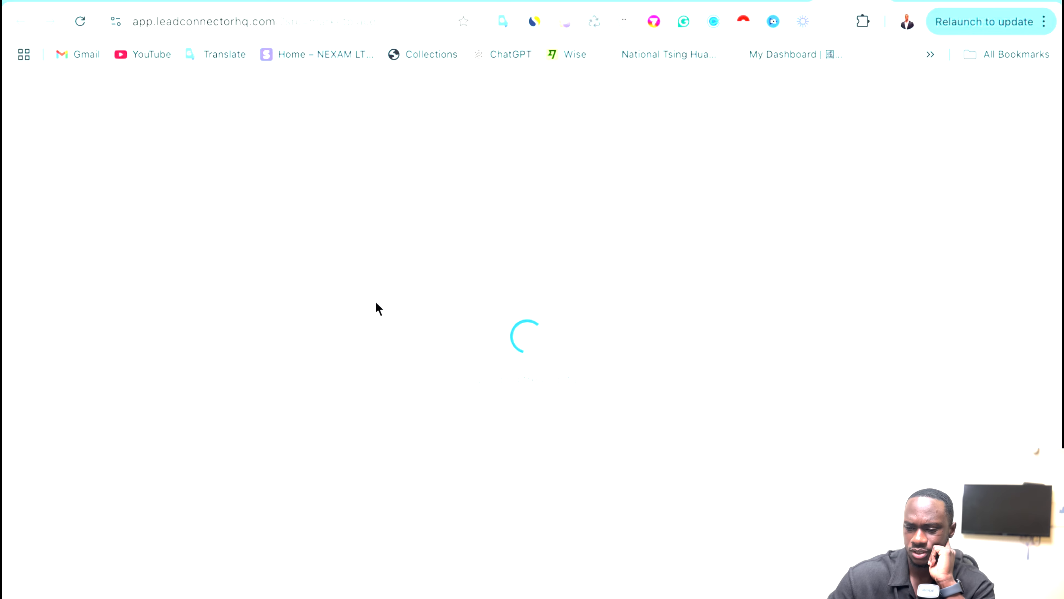
{"action": "left_click", "coordinate": [685, 8]}
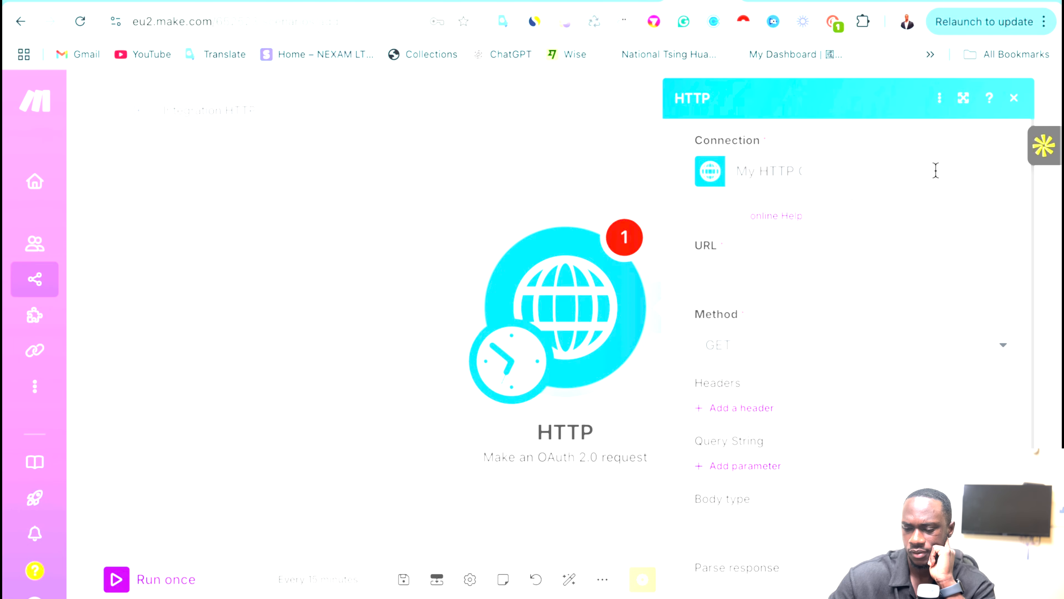
{"action": "left_click", "coordinate": [773, 1]}
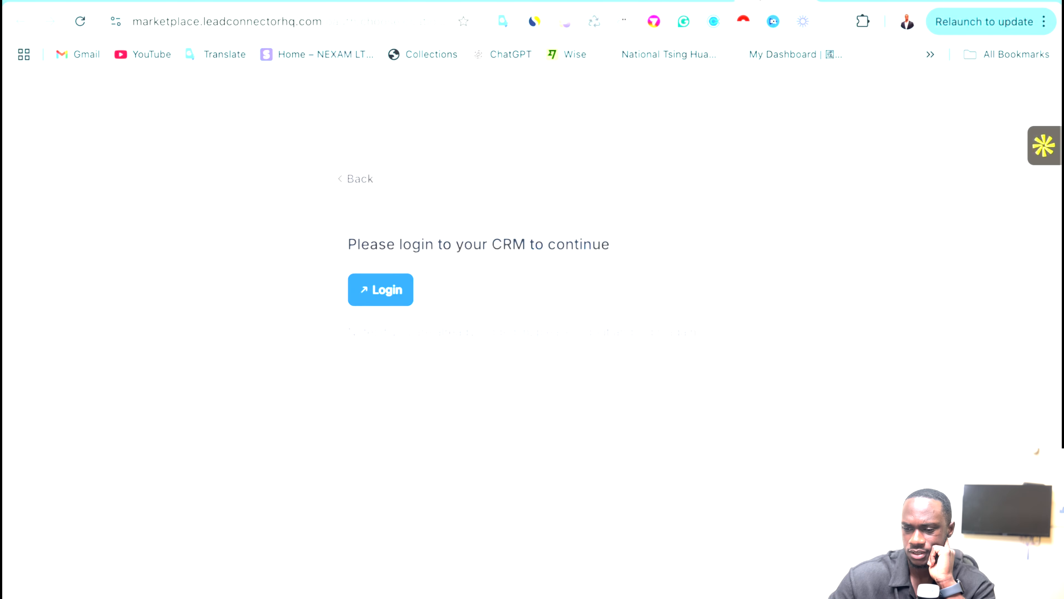
{"action": "left_click", "coordinate": [387, 295]}
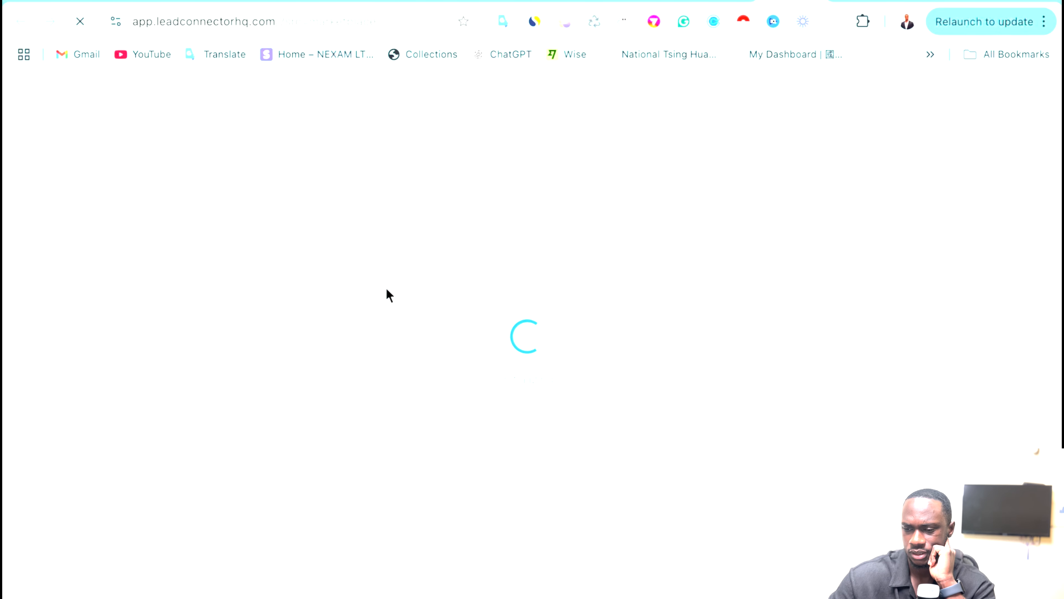
{"action": "mouse_move", "coordinate": [821, 7]}
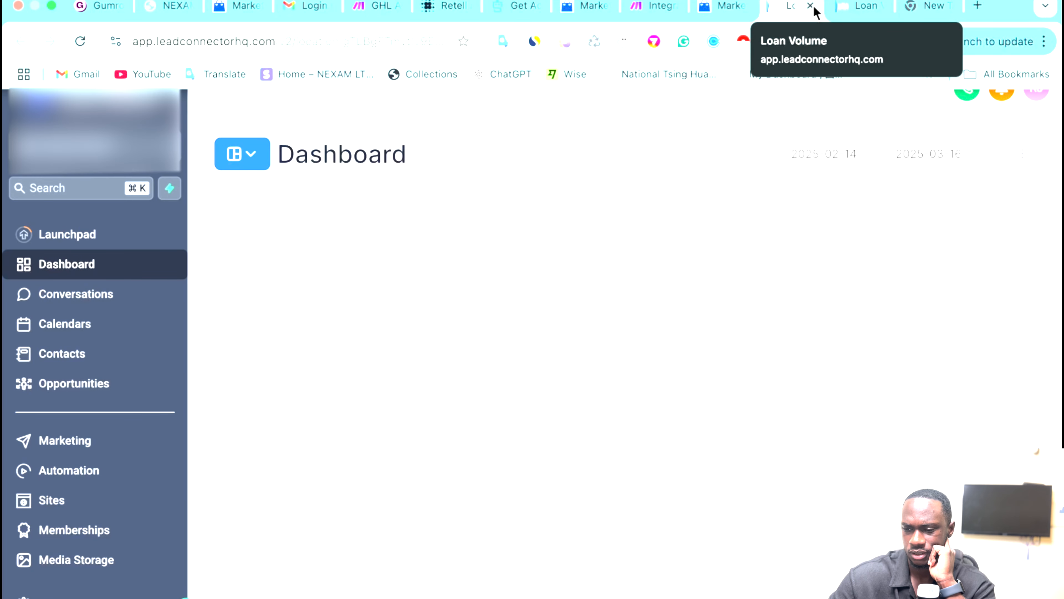
{"action": "left_click", "coordinate": [811, 6]}
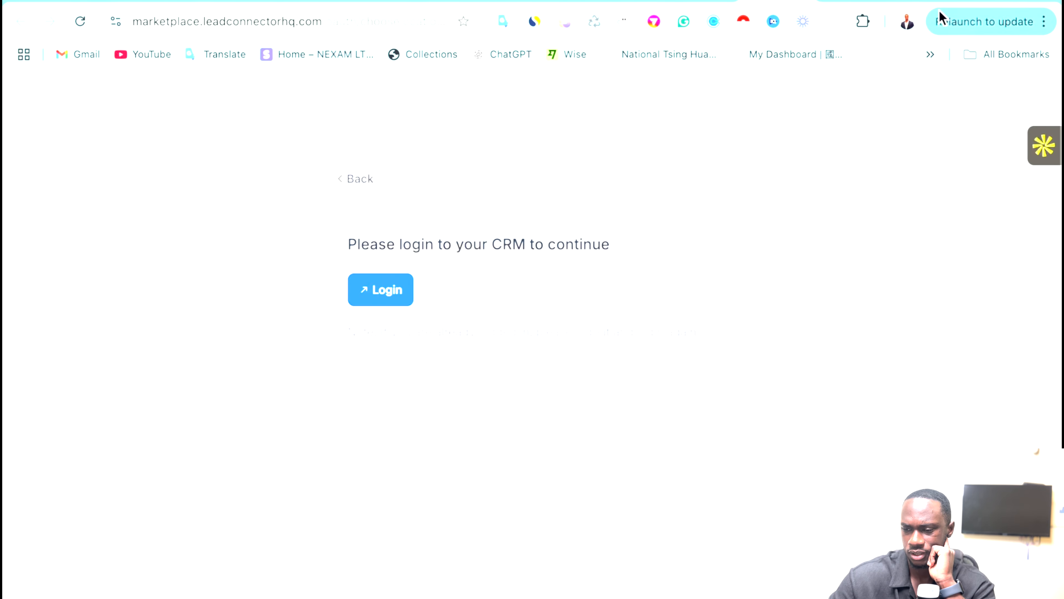
{"action": "left_click", "coordinate": [854, 1]}
{"action": "left_click", "coordinate": [1037, 93]}
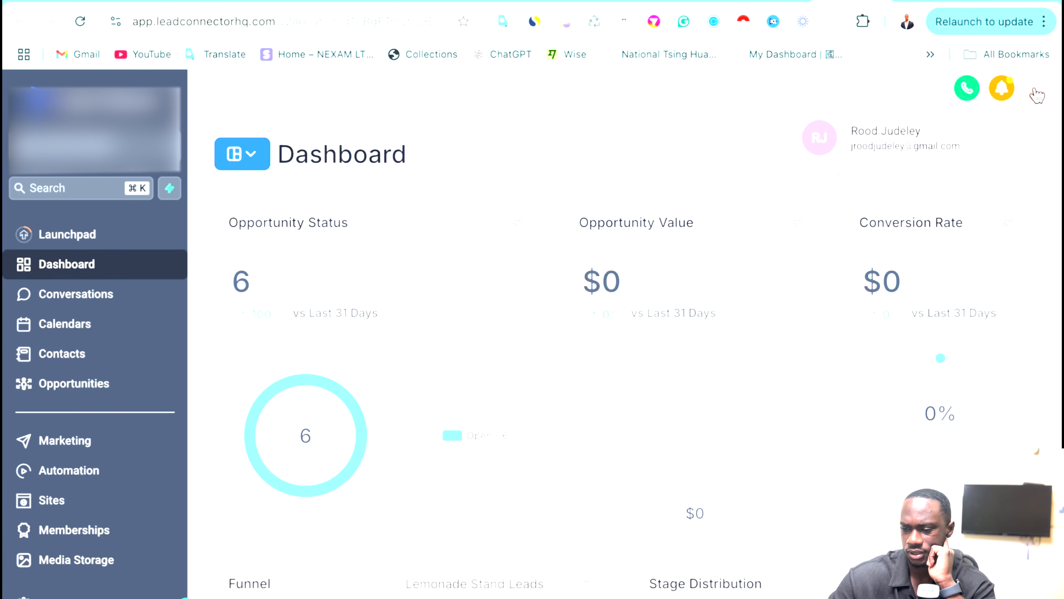
{"action": "left_click", "coordinate": [836, 182]}
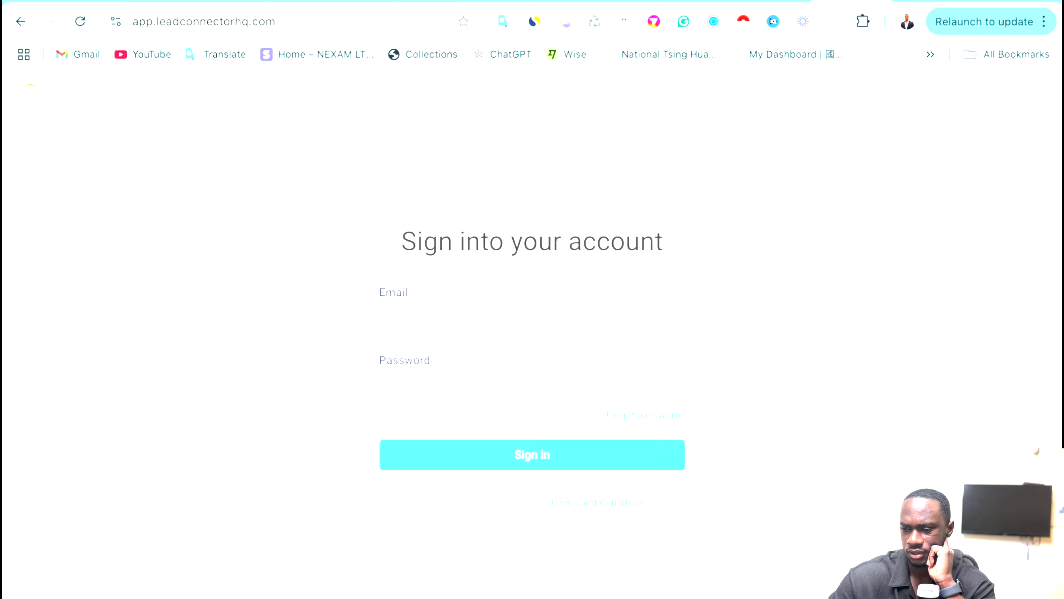
Sign in to the CRM with the saved email and the account password.
{"action": "left_click", "coordinate": [777, 1]}
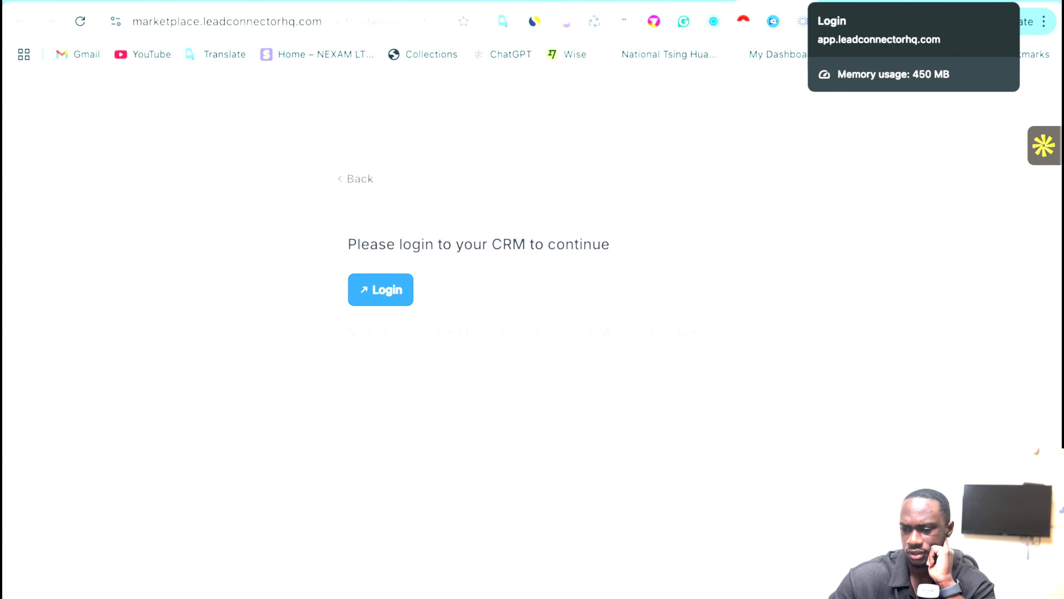
{"action": "left_click", "coordinate": [387, 298]}
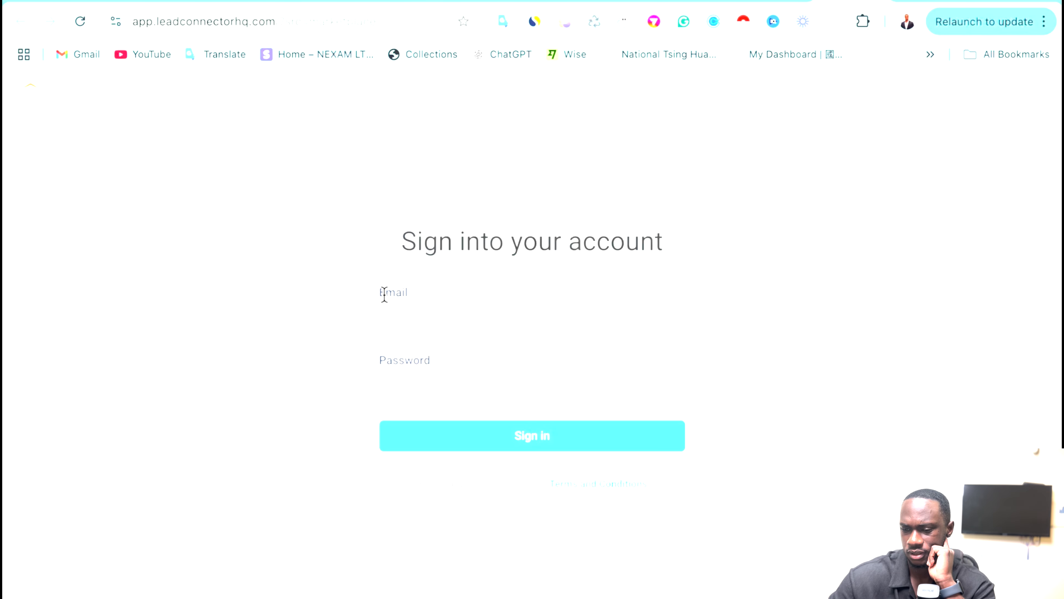
{"action": "left_click", "coordinate": [418, 308]}
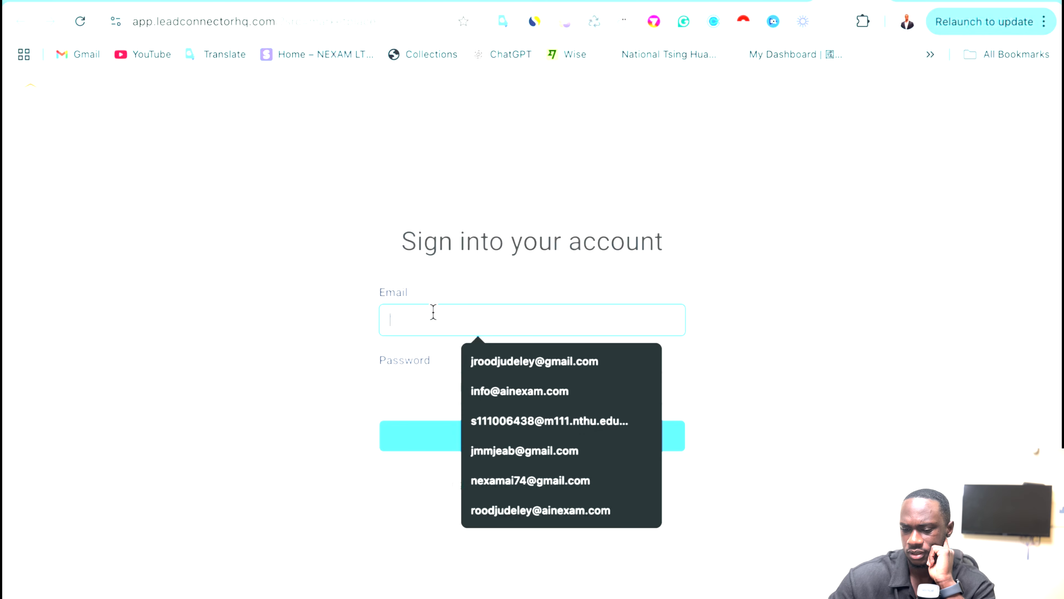
{"action": "left_click", "coordinate": [494, 367]}
{"action": "left_click", "coordinate": [433, 394]}
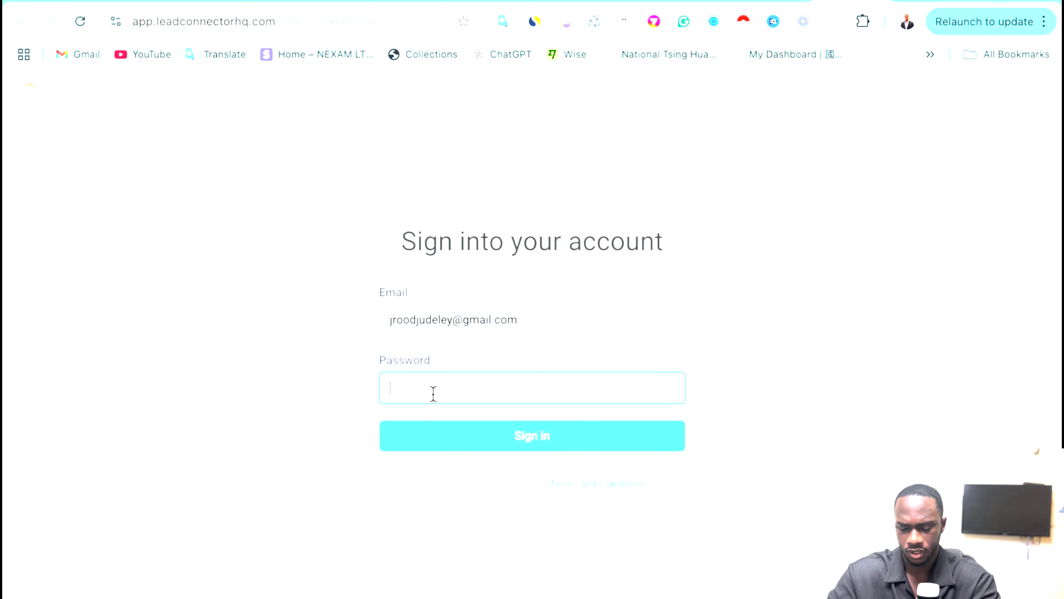
{"action": "type", "text": "•••"}
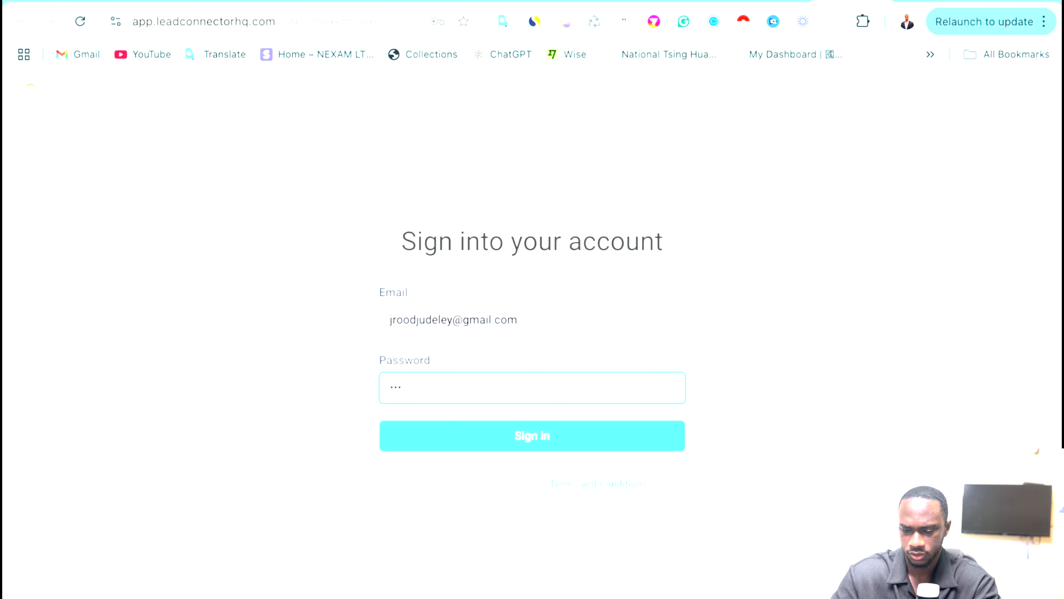
{"action": "key", "text": "BackSpace"}
{"action": "key", "text": "BackSpace"}
{"action": "key", "text": "BackSpace"}
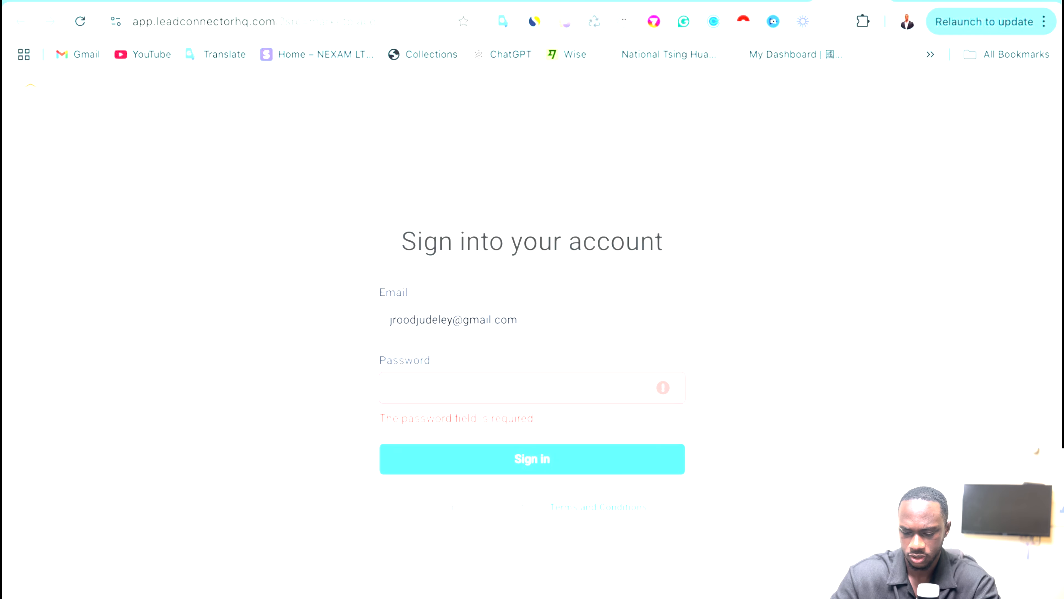
{"action": "type", "text": "•••••••"}
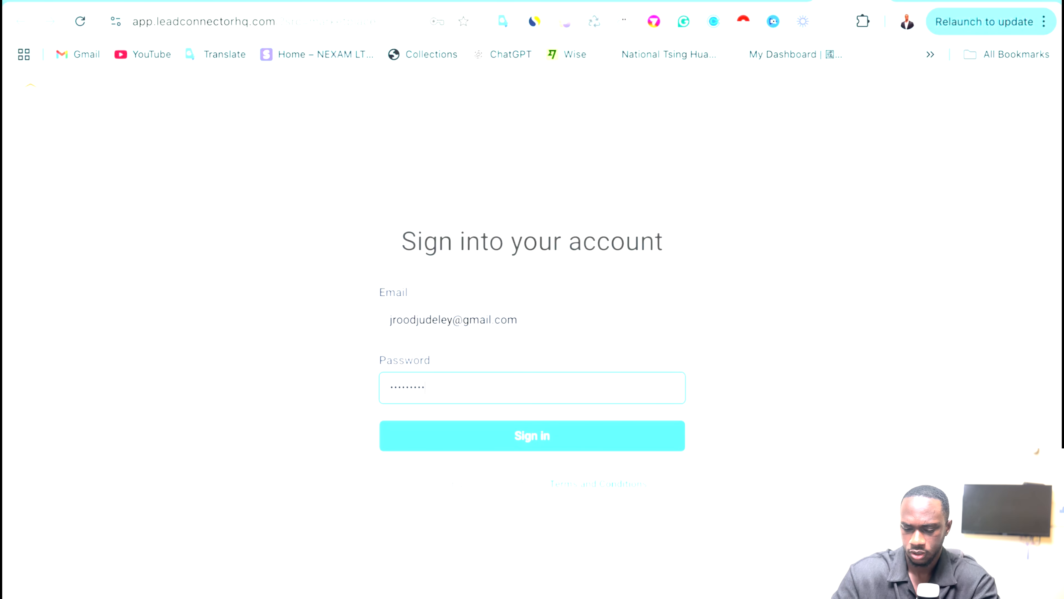
{"action": "left_click", "coordinate": [510, 435]}
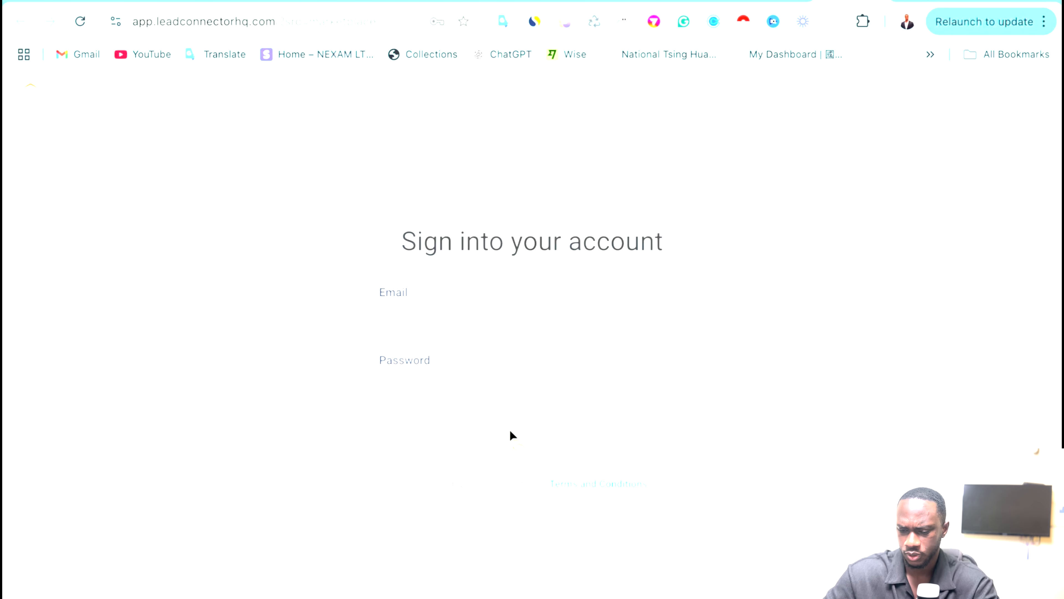
Retype the rejected password and request a login security code by email.
{"action": "left_click", "coordinate": [439, 387]}
{"action": "key", "text": "BackSpace"}
{"action": "key", "text": "BackSpace"}
{"action": "key", "text": "BackSpace"}
{"action": "key", "text": "BackSpace"}
{"action": "key", "text": "BackSpace"}
{"action": "key", "text": "BackSpace"}
{"action": "key", "text": "BackSpace"}
{"action": "key", "text": "BackSpace"}
{"action": "key", "text": "BackSpace"}
{"action": "key", "text": "BackSpace"}
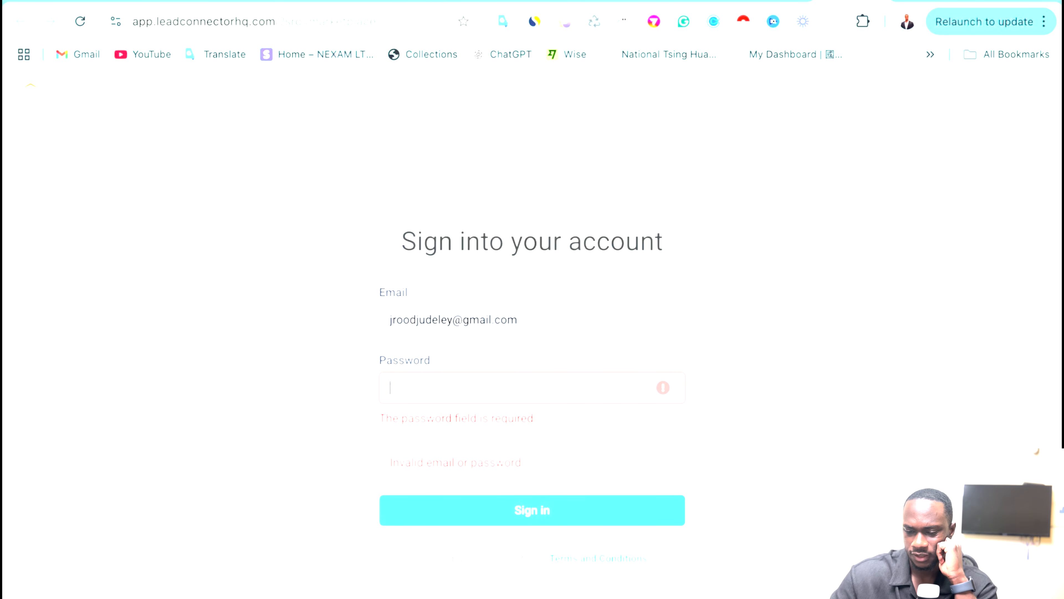
{"action": "type", "text": "•"}
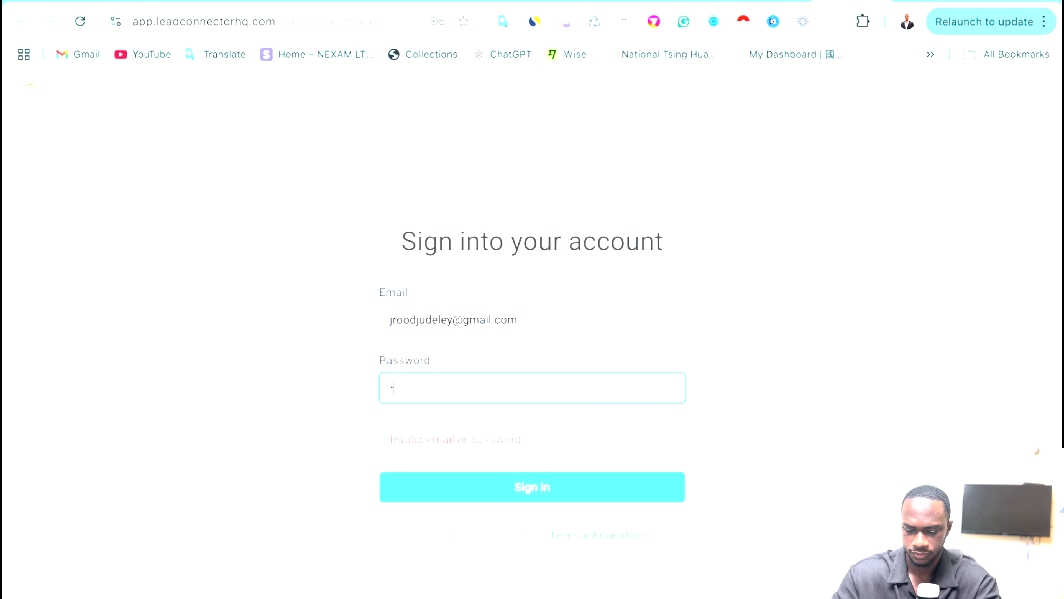
{"action": "key", "text": "BackSpace"}
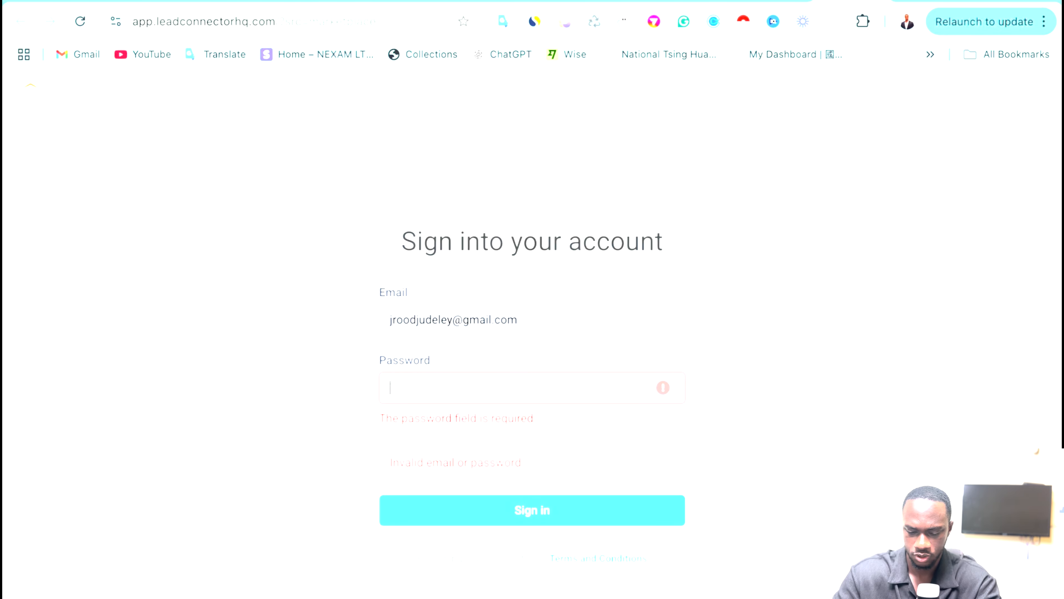
{"action": "type", "text": "•••••••"}
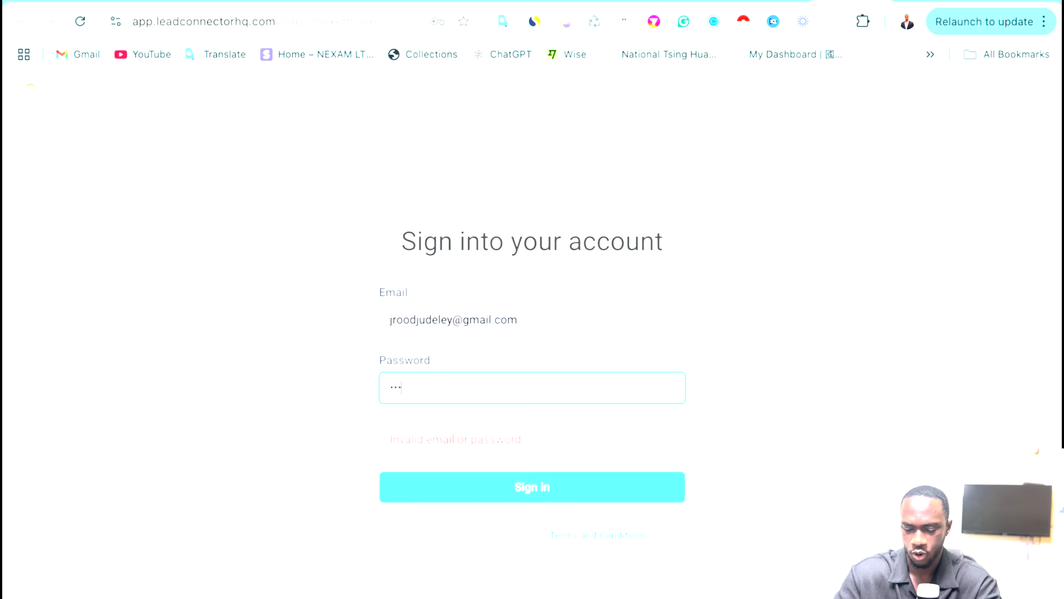
{"action": "type", "text": "•••"}
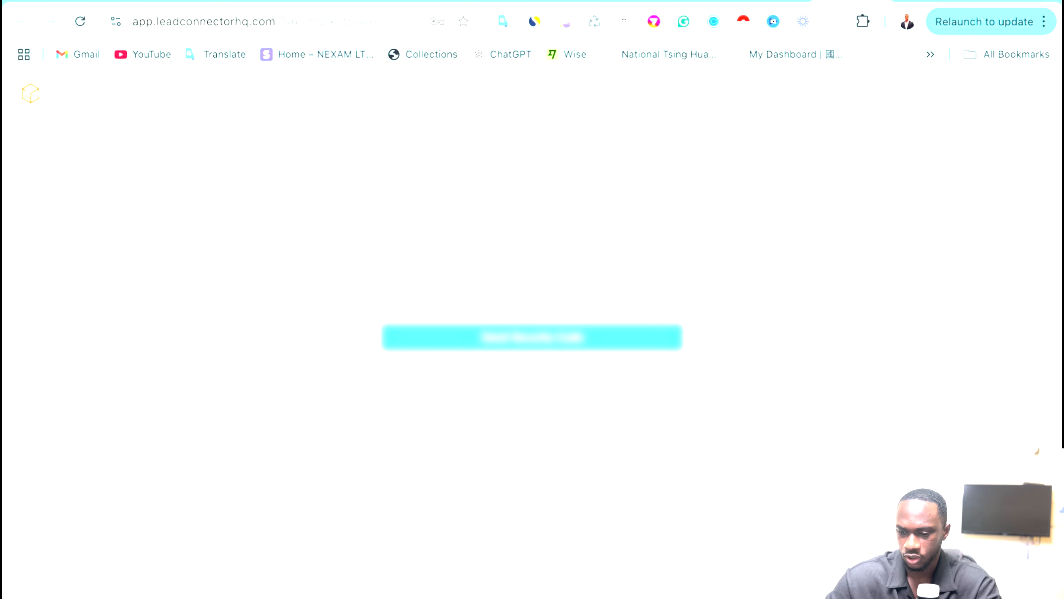
{"action": "left_click", "coordinate": [536, 340]}
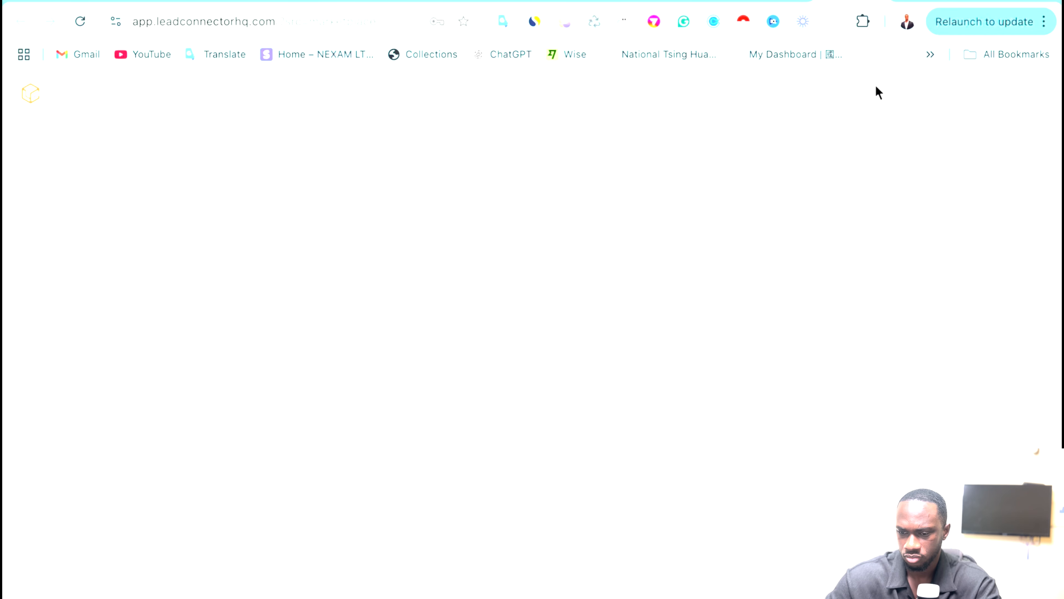
{"action": "left_click", "coordinate": [322, 3]}
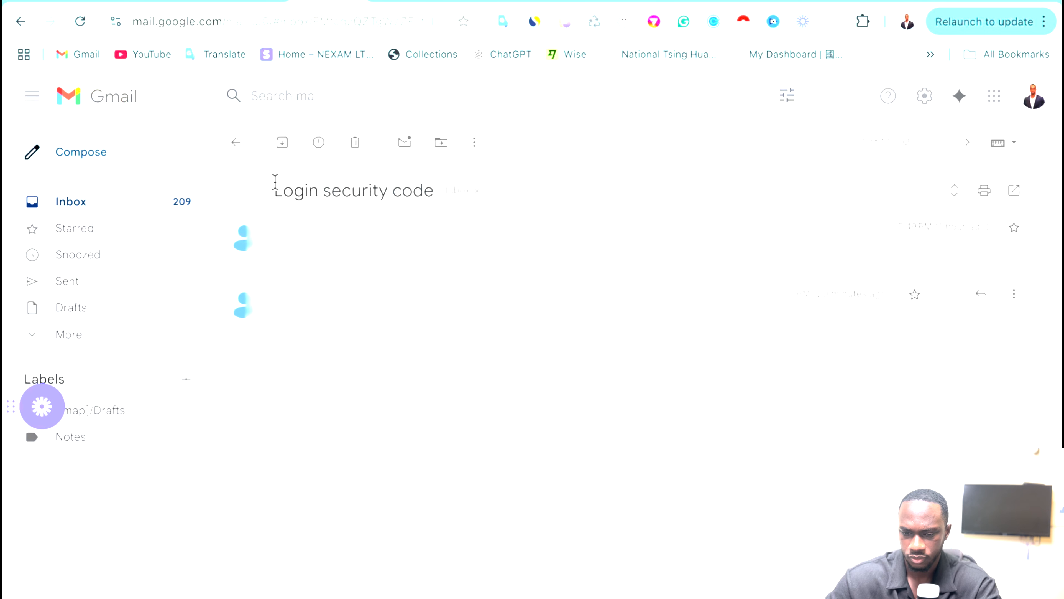
Refresh the Gmail inbox, open the newest Login security code email and copy the code.
{"action": "left_click", "coordinate": [236, 142]}
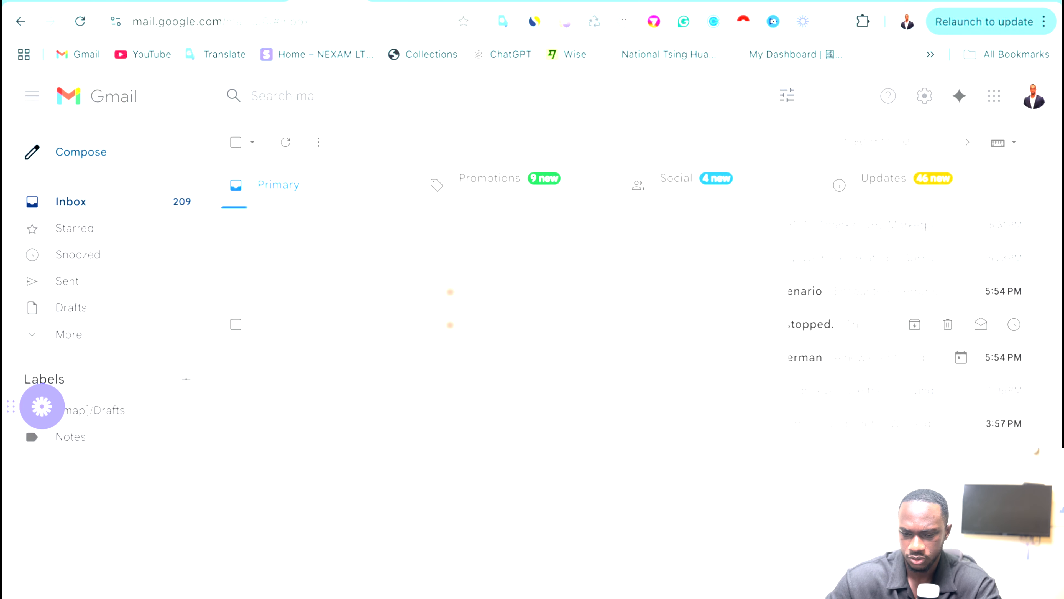
{"action": "left_click", "coordinate": [286, 143]}
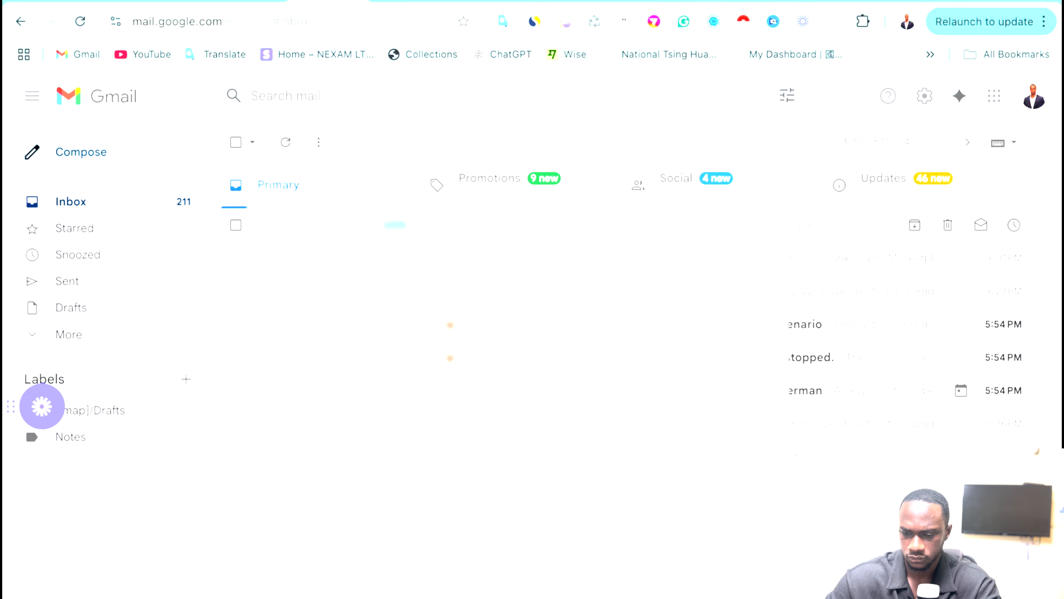
{"action": "left_click", "coordinate": [394, 225]}
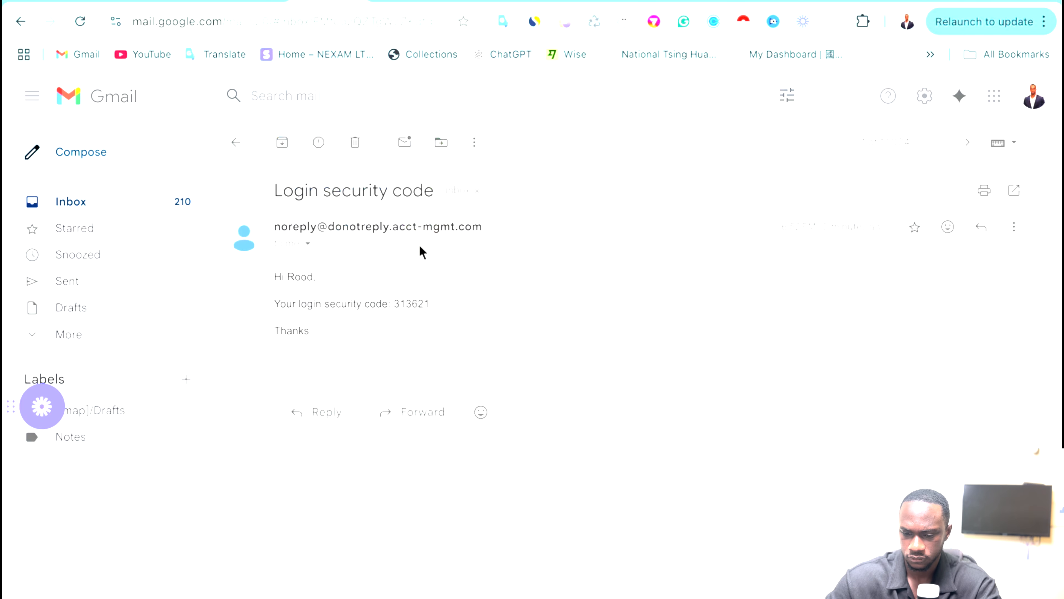
{"action": "double_click", "coordinate": [399, 301]}
{"action": "key", "text": "ctrl+c"}
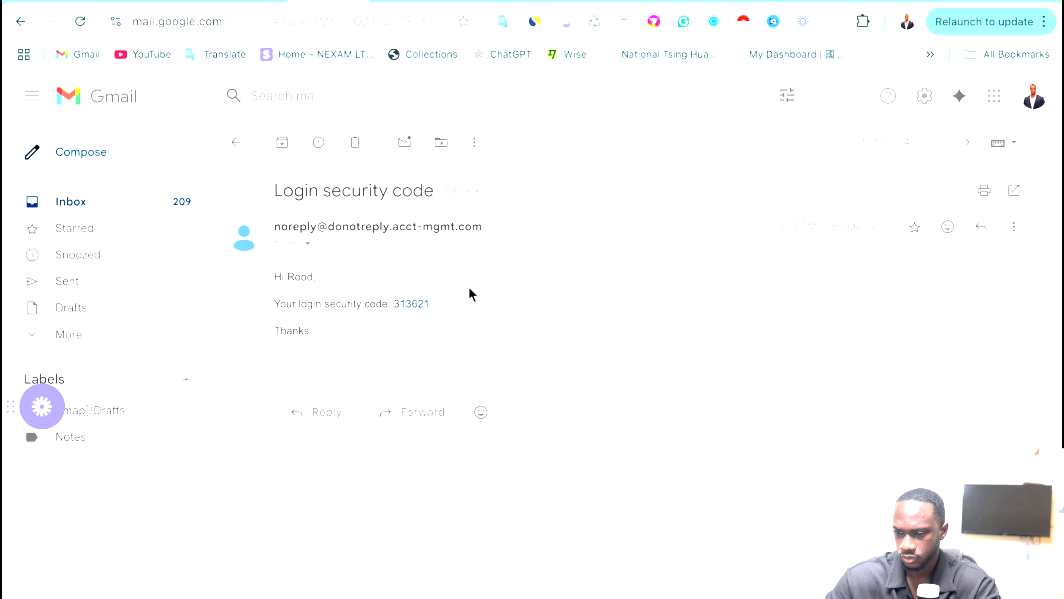
{"action": "left_click", "coordinate": [851, 1]}
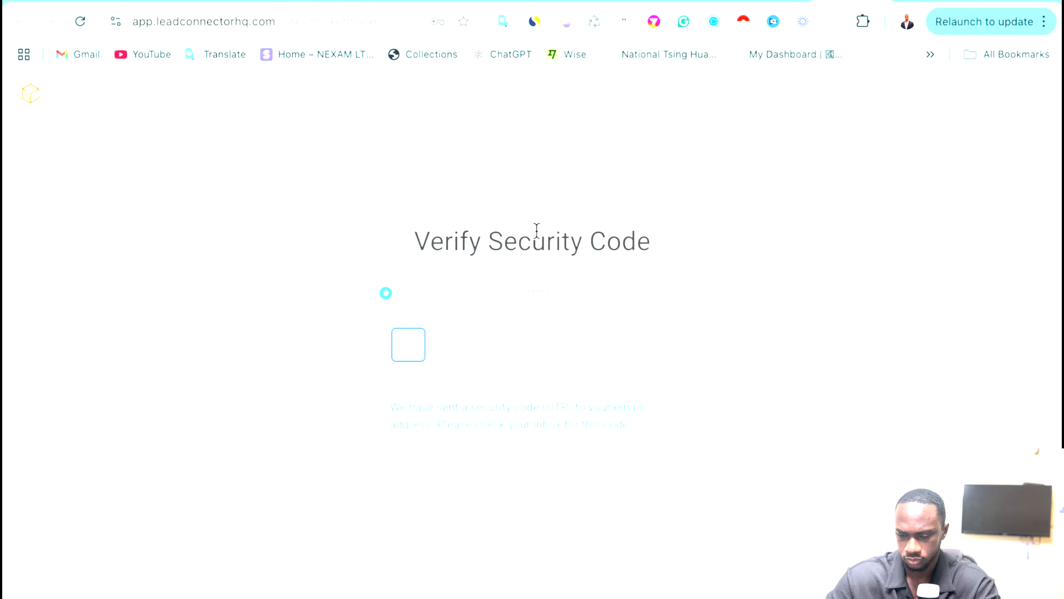
Paste the security code to verify the login, then return to the Make HTTP scenario.
{"action": "key", "text": "ctrl+v"}
{"action": "key", "text": "ctrl+t"}
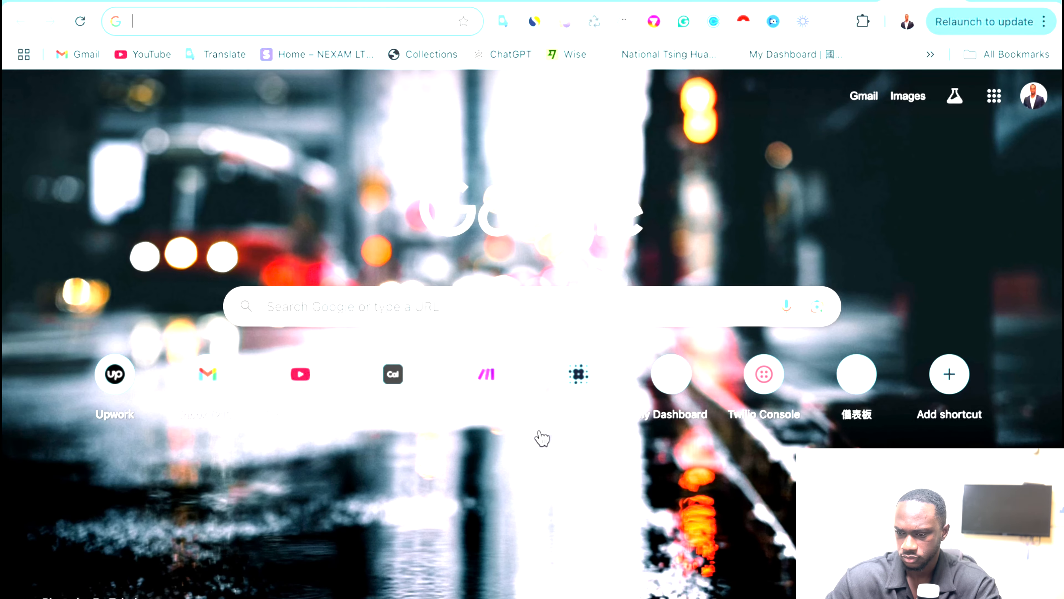
{"action": "left_click", "coordinate": [857, 1]}
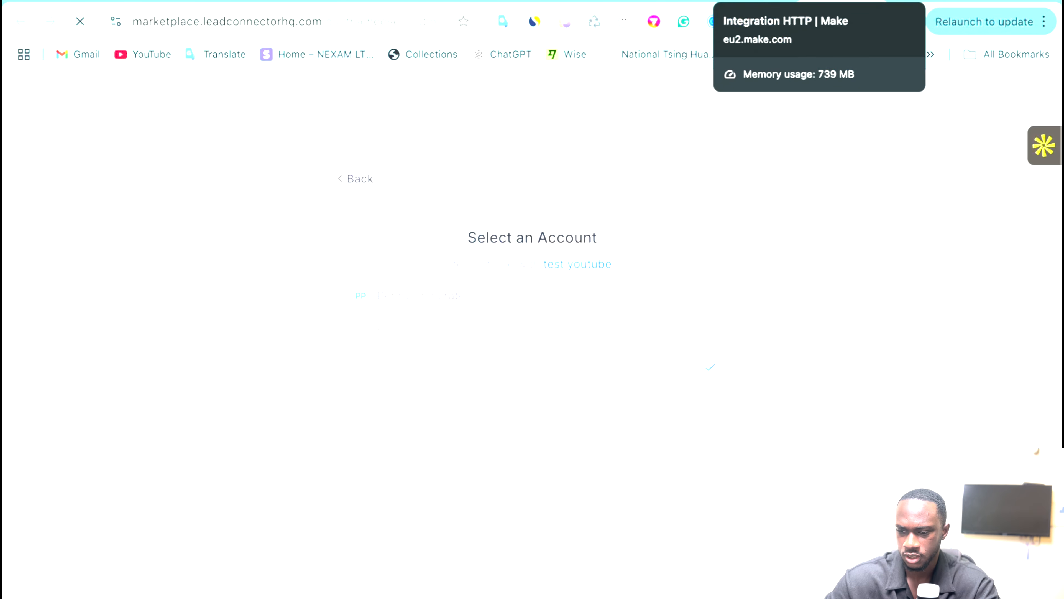
{"action": "left_click", "coordinate": [756, 1]}
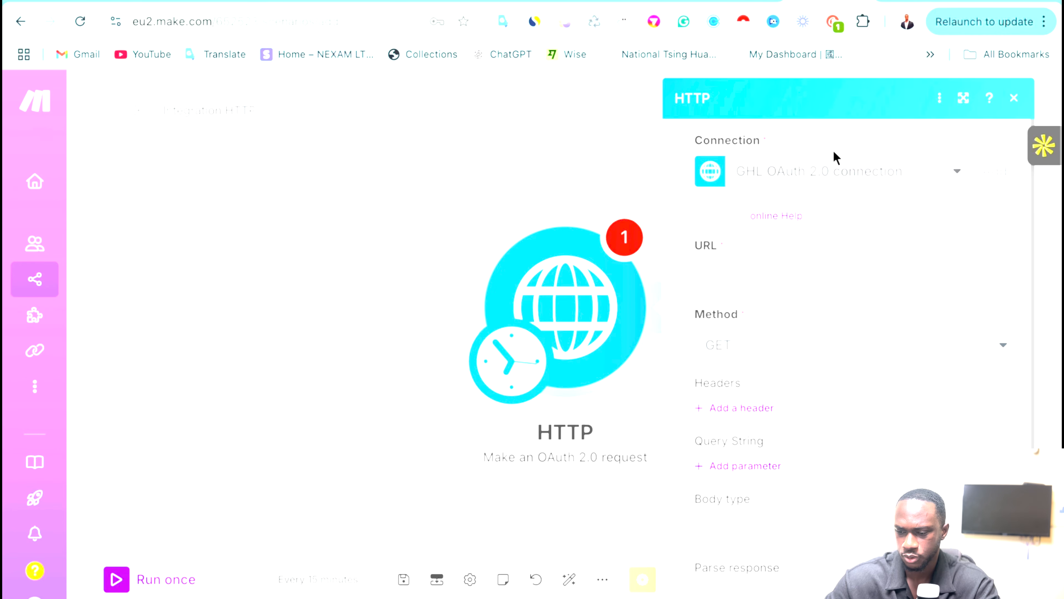
Check the app's selected scopes in the marketplace and review the HTTP module settings.
{"action": "left_click", "coordinate": [728, 1]}
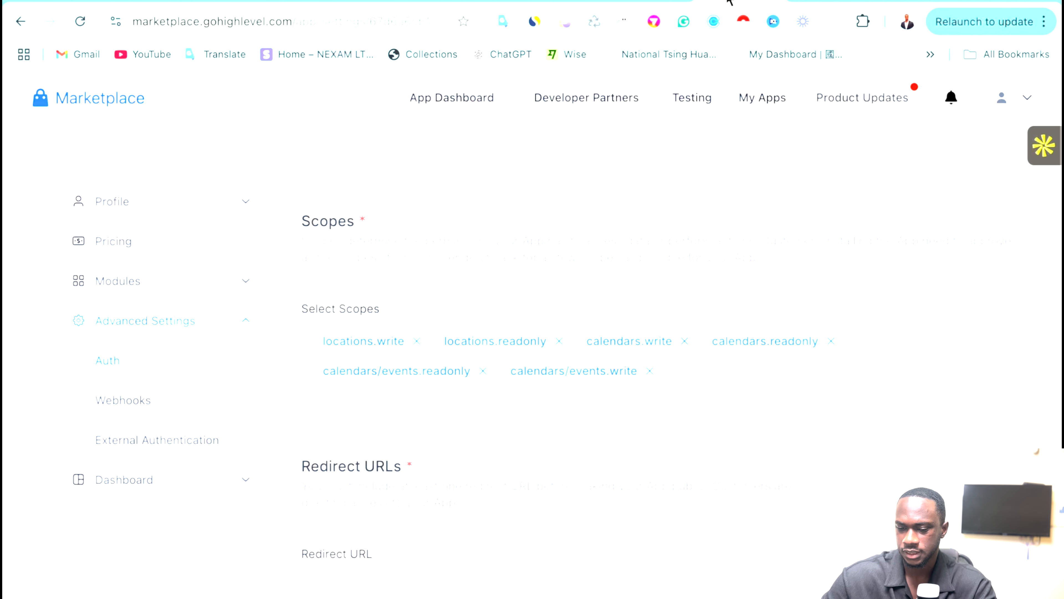
{"action": "left_click", "coordinate": [819, 2]}
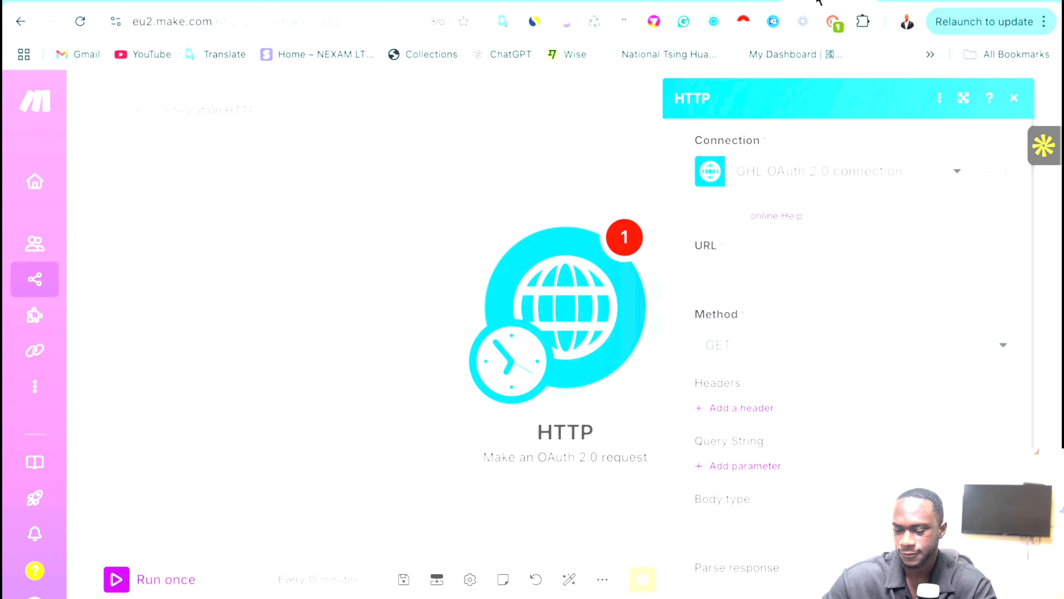
{"action": "scroll", "coordinate": [781, 264], "scroll_direction": "down", "scroll_amount": 1}
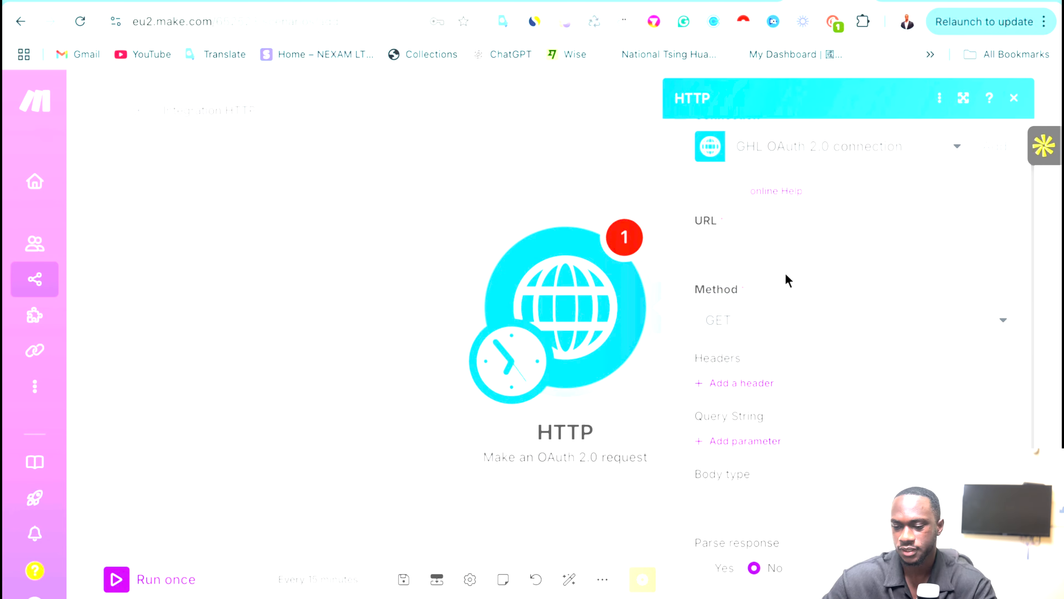
{"action": "scroll", "coordinate": [744, 315], "scroll_direction": "down", "scroll_amount": 2}
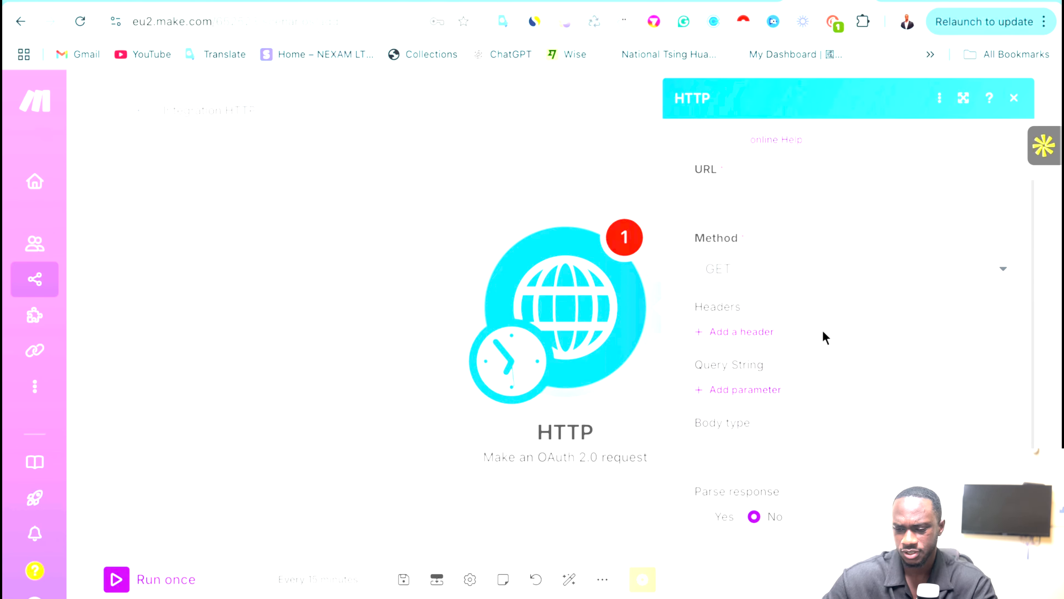
{"action": "scroll", "coordinate": [824, 337], "scroll_direction": "up", "scroll_amount": 3}
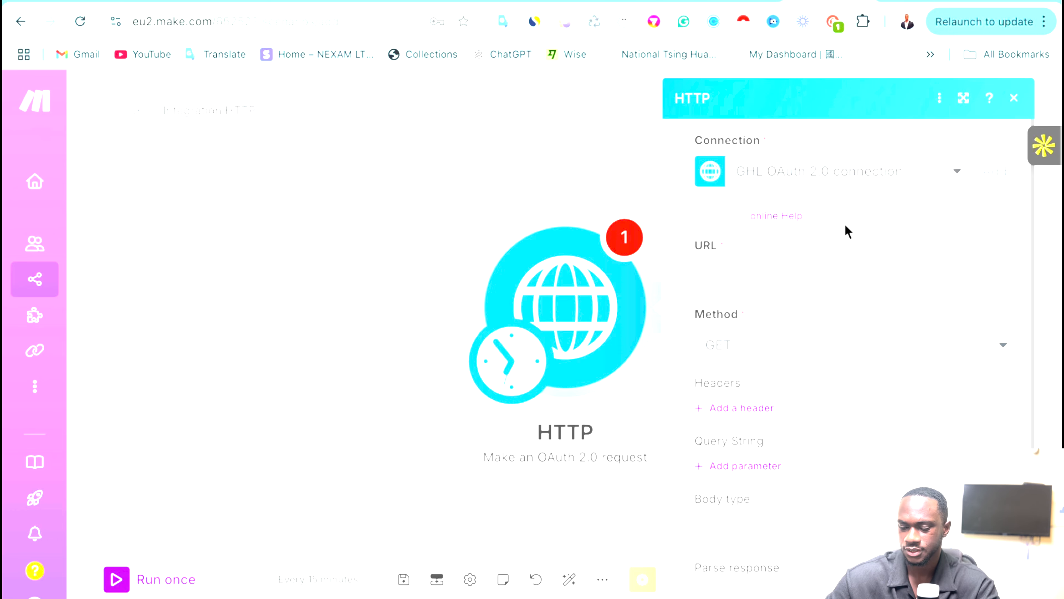
{"action": "scroll", "coordinate": [847, 231], "scroll_direction": "down", "scroll_amount": 1}
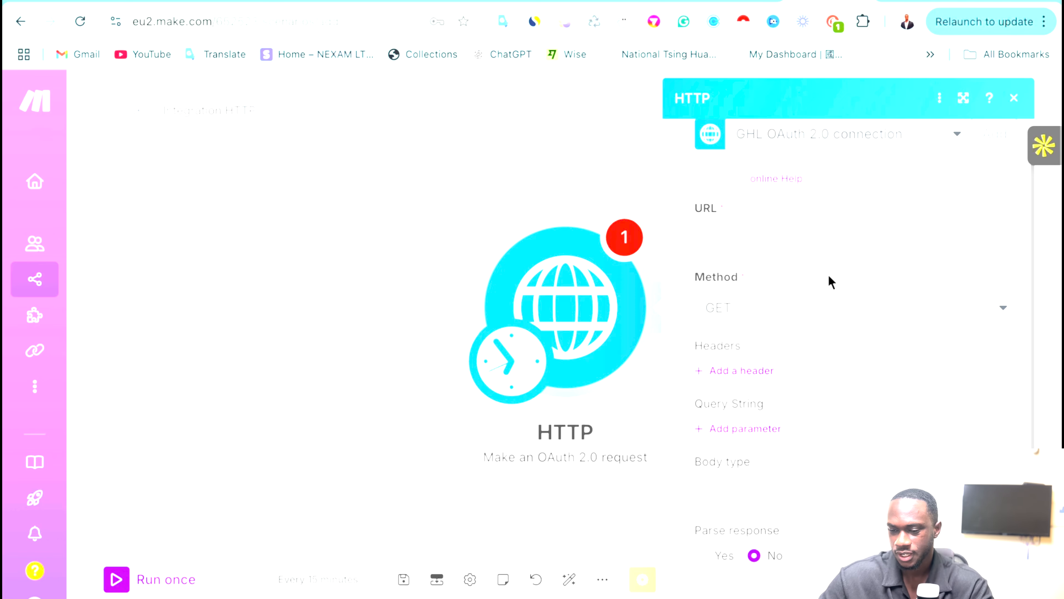
{"action": "scroll", "coordinate": [831, 282], "scroll_direction": "up", "scroll_amount": 1}
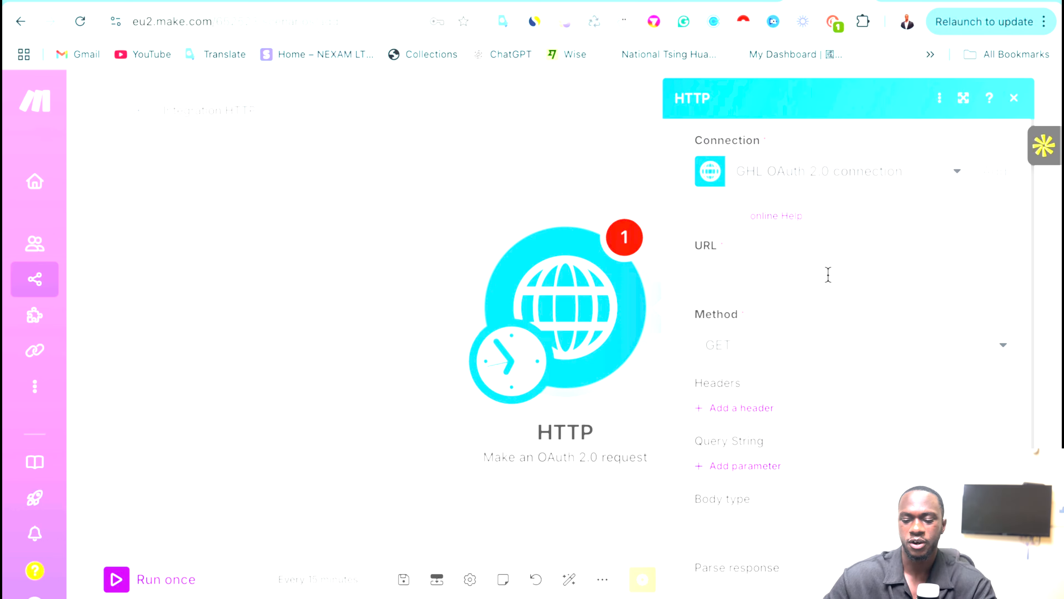
Reopen the HTTP module, leave its URL empty, and close its settings.
{"action": "left_click", "coordinate": [318, 382]}
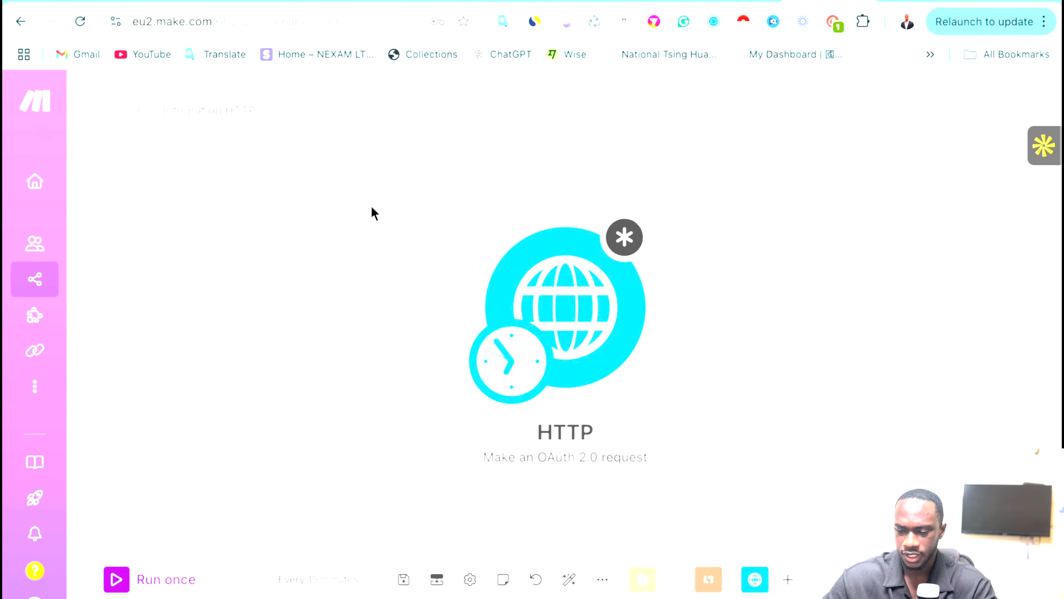
{"action": "left_click", "coordinate": [600, 274]}
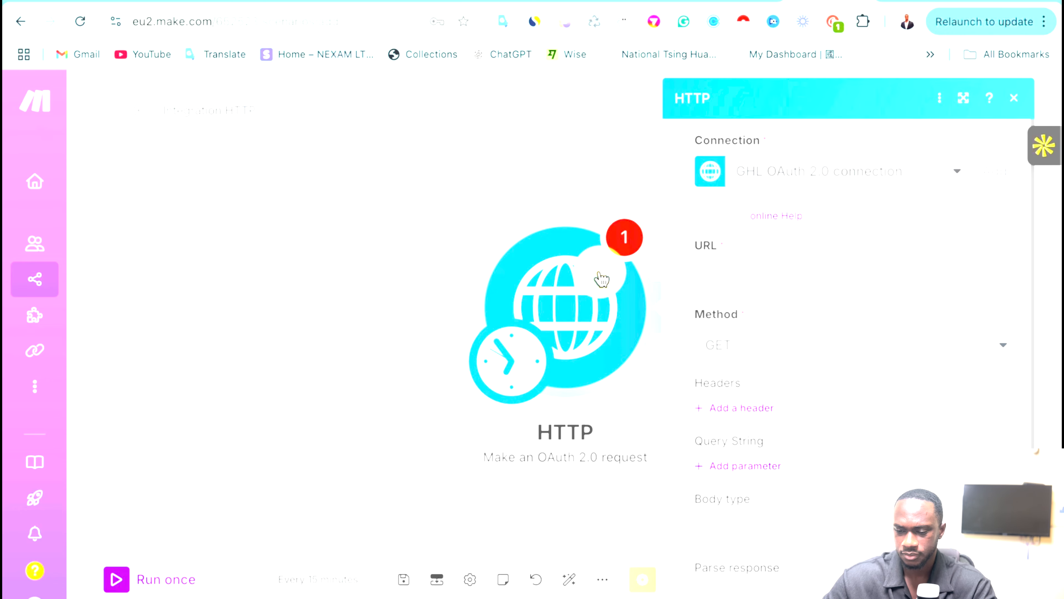
{"action": "left_click", "coordinate": [783, 280]}
{"action": "left_click", "coordinate": [791, 241]}
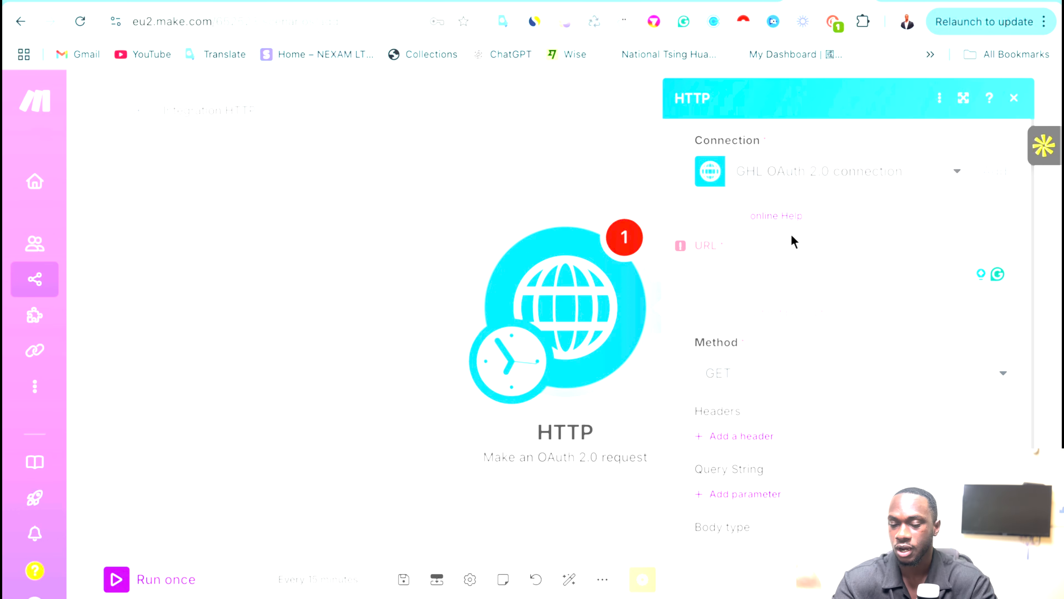
{"action": "left_click", "coordinate": [743, 262]}
{"action": "left_click", "coordinate": [477, 101]}
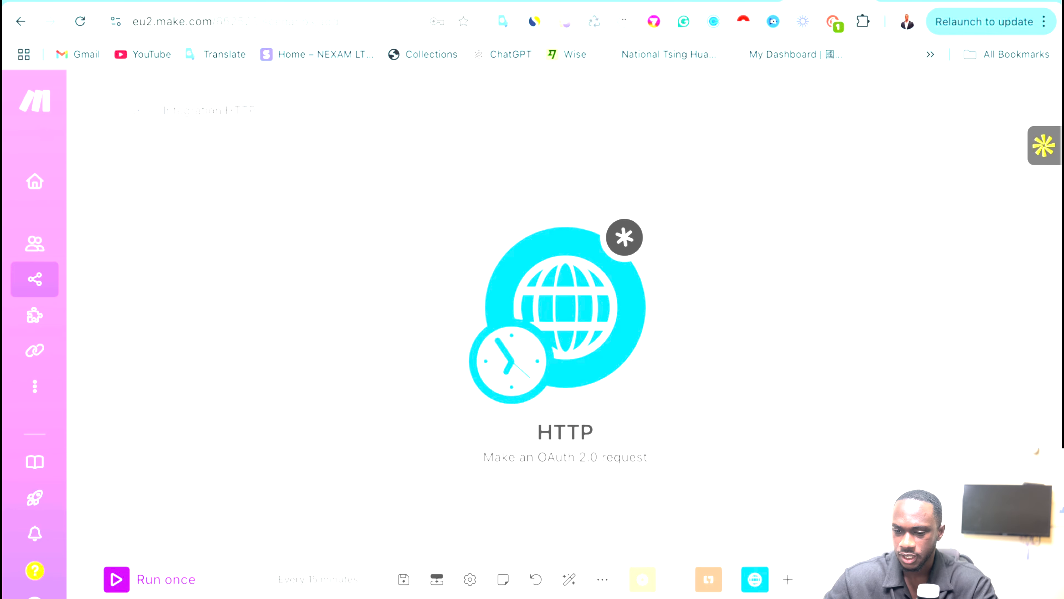
{"action": "left_click", "coordinate": [650, 1]}
Open Calendars > Get Calendar in the HighLevel API docs and copy its calendars/{calendarId} URL.
{"action": "scroll", "coordinate": [126, 423], "scroll_direction": "down", "scroll_amount": 6}
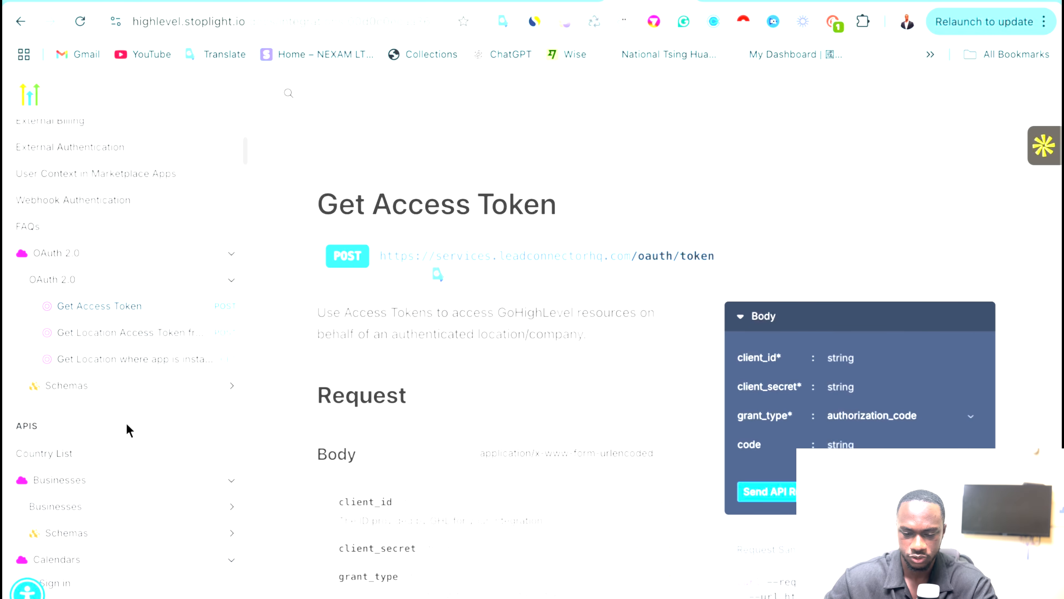
{"action": "scroll", "coordinate": [126, 430], "scroll_direction": "up", "scroll_amount": 9}
{"action": "scroll", "coordinate": [130, 403], "scroll_direction": "down", "scroll_amount": 6}
{"action": "scroll", "coordinate": [132, 377], "scroll_direction": "down", "scroll_amount": 5}
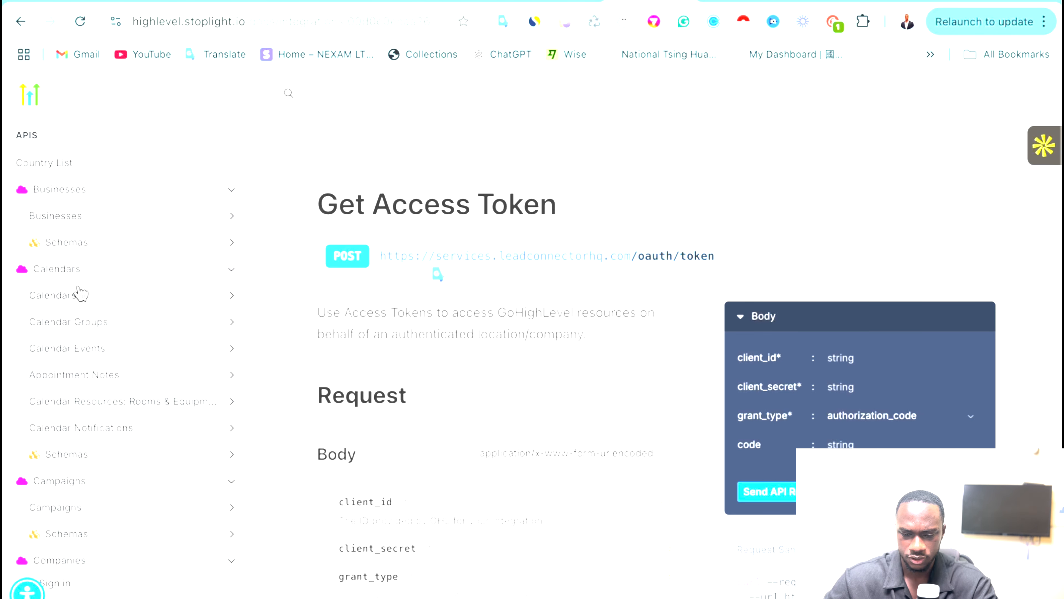
{"action": "left_click", "coordinate": [75, 301]}
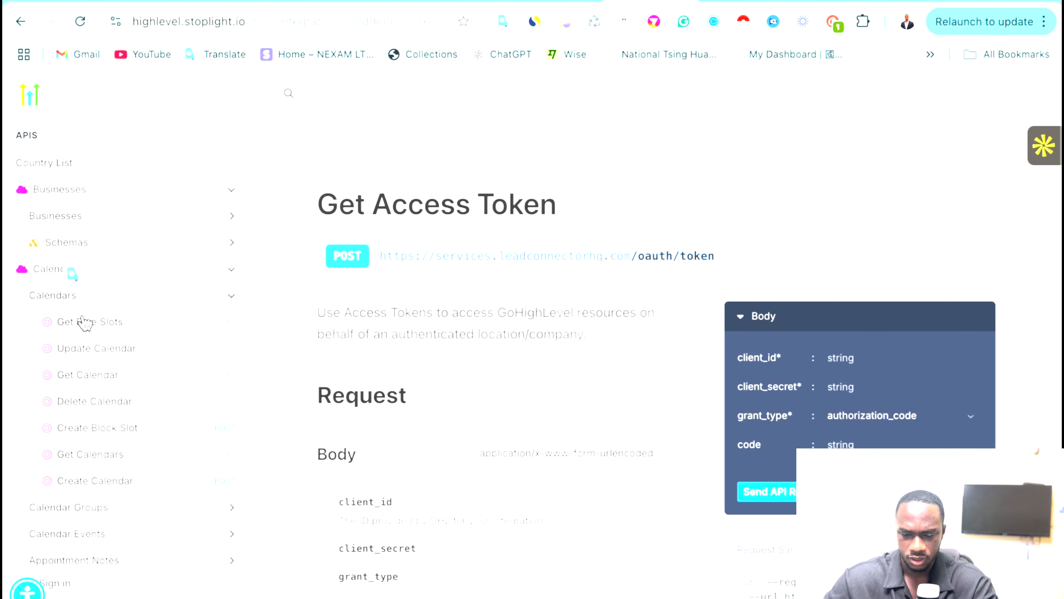
{"action": "left_click", "coordinate": [109, 387]}
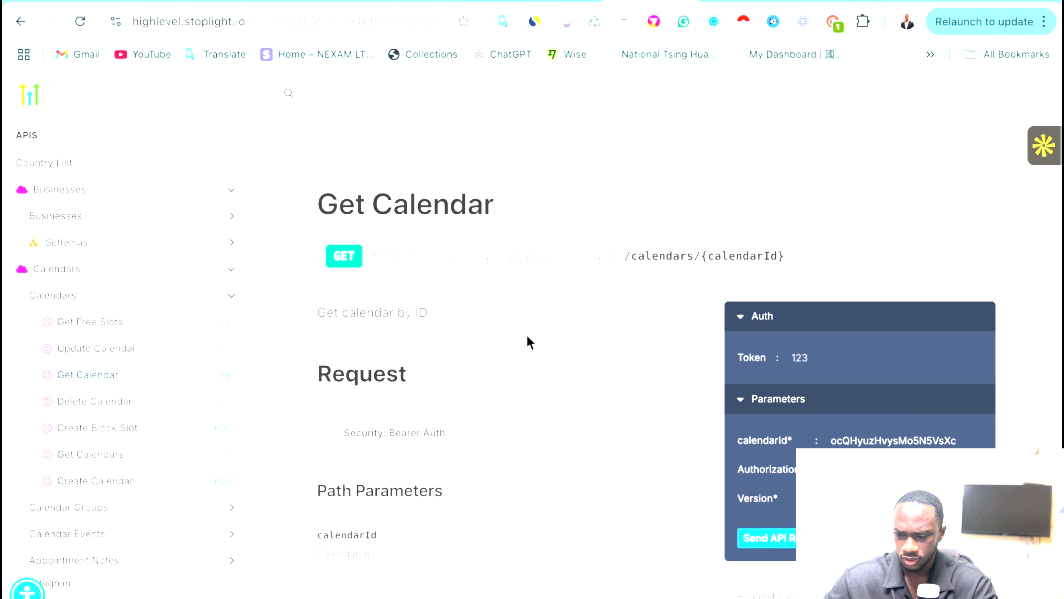
{"action": "scroll", "coordinate": [527, 335], "scroll_direction": "down", "scroll_amount": 1}
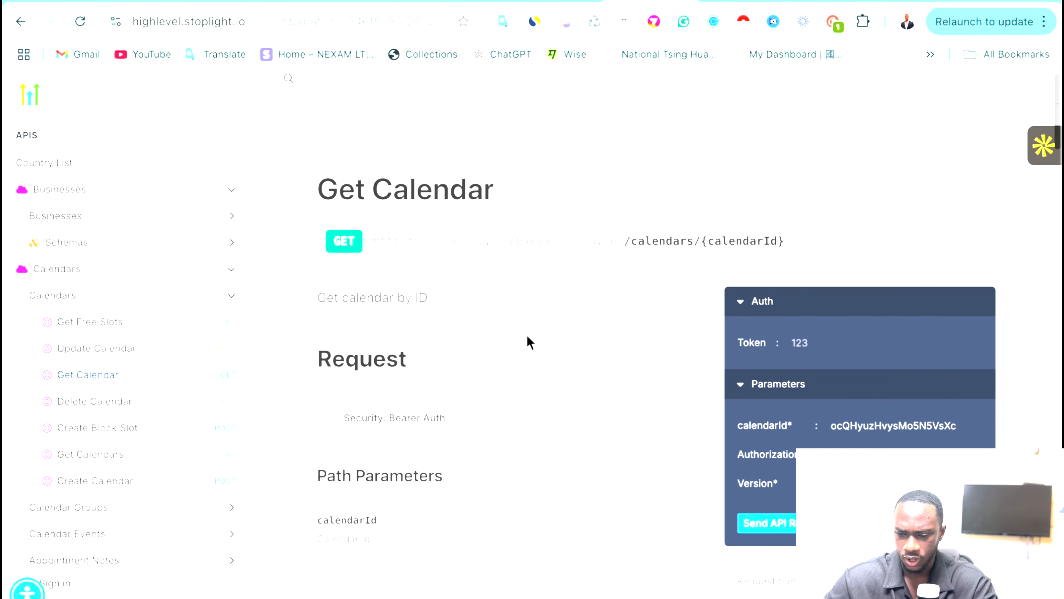
{"action": "triple_click", "coordinate": [380, 238]}
{"action": "right_click", "coordinate": [428, 245]}
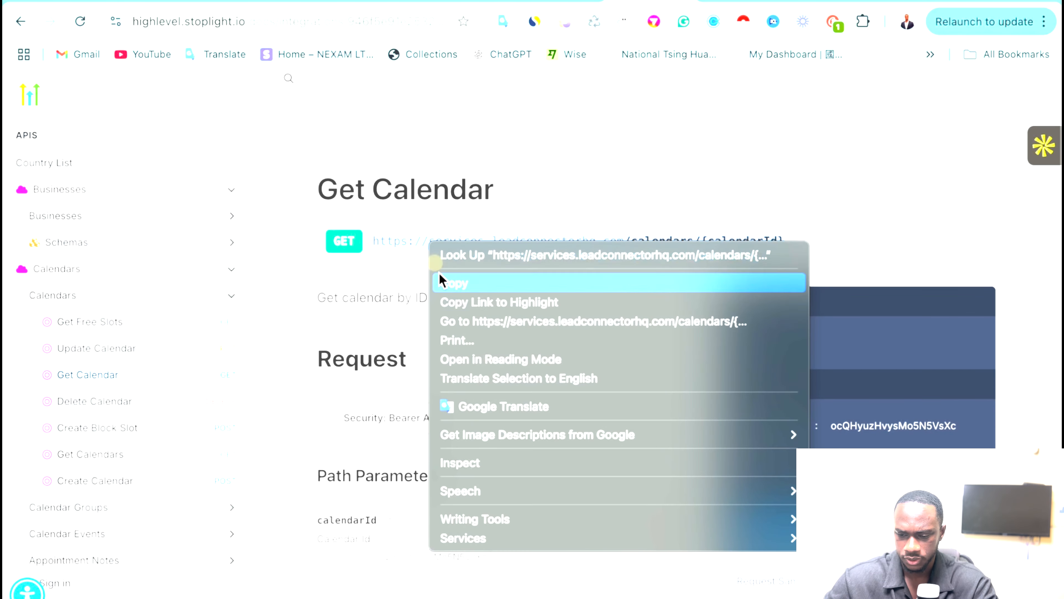
{"action": "left_click", "coordinate": [460, 282]}
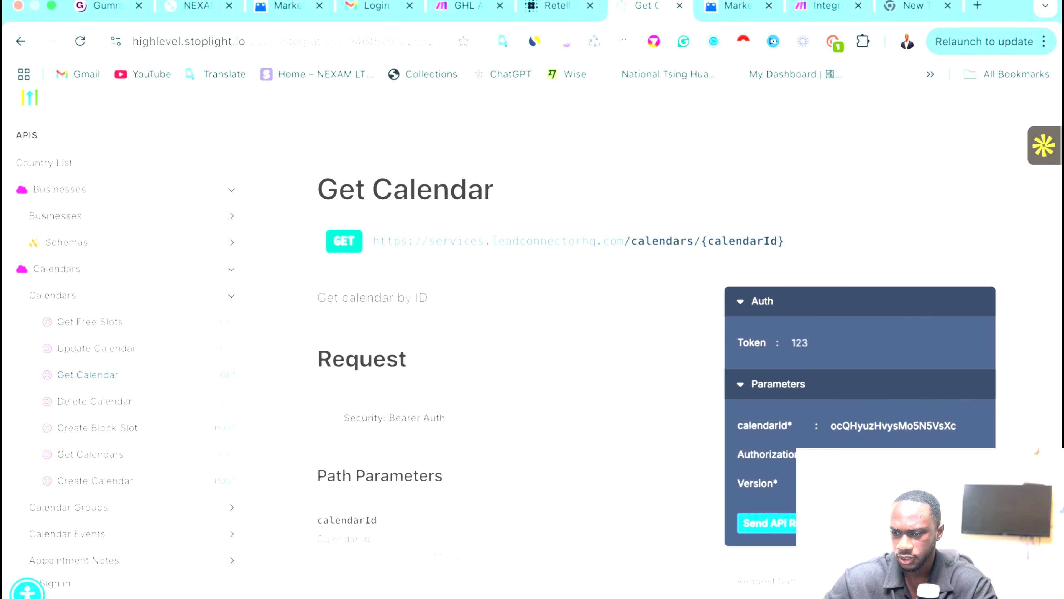
{"action": "left_click", "coordinate": [809, 8]}
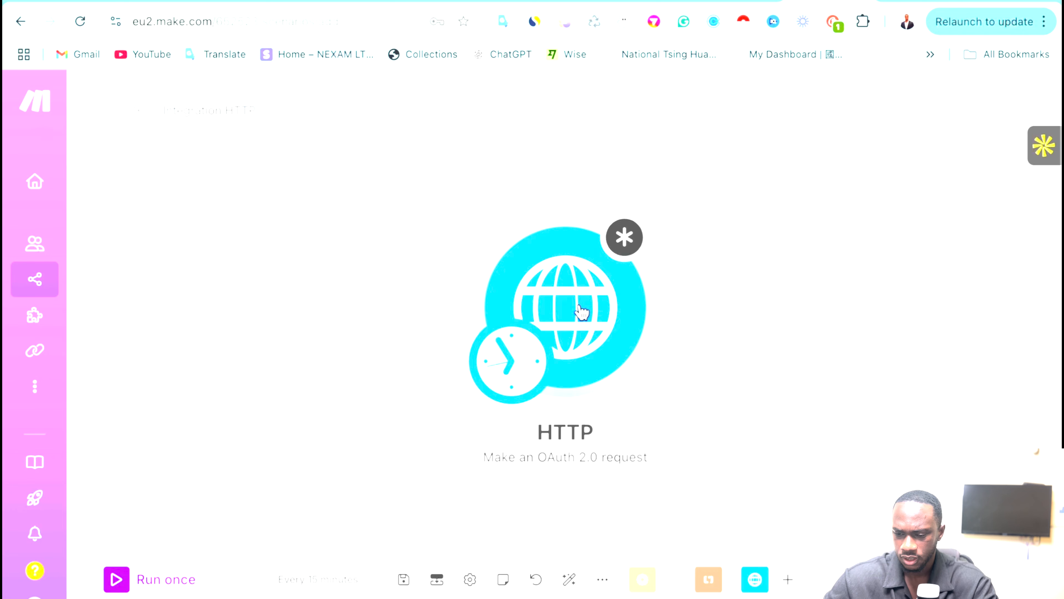
Paste the calendars/{calendarId} endpoint into the HTTP module's URL with method GET, then add an empty module.
{"action": "left_click", "coordinate": [582, 311]}
{"action": "left_click", "coordinate": [730, 285]}
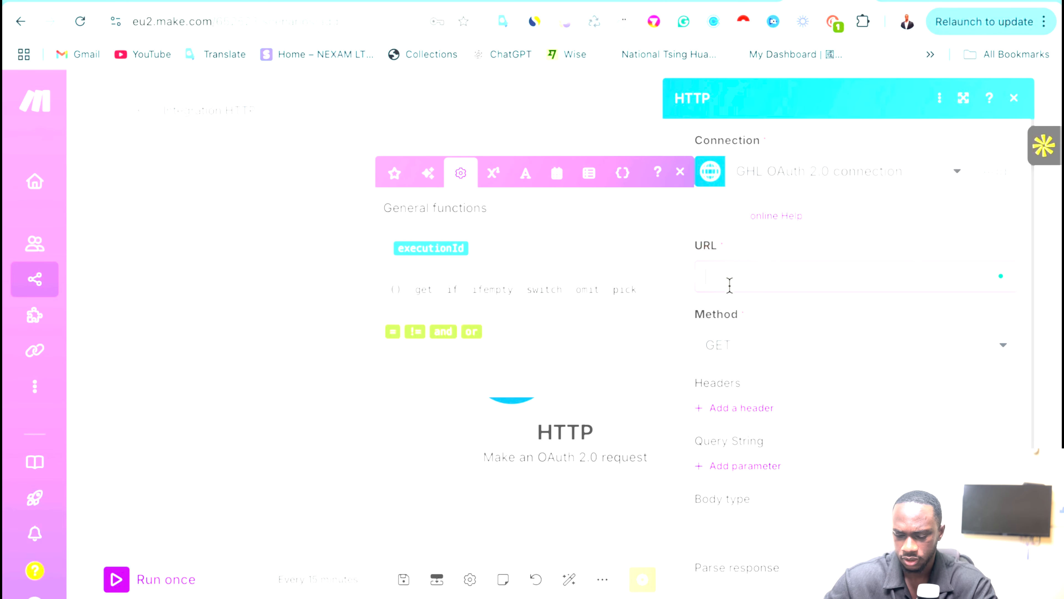
{"action": "key", "text": "ctrl+v"}
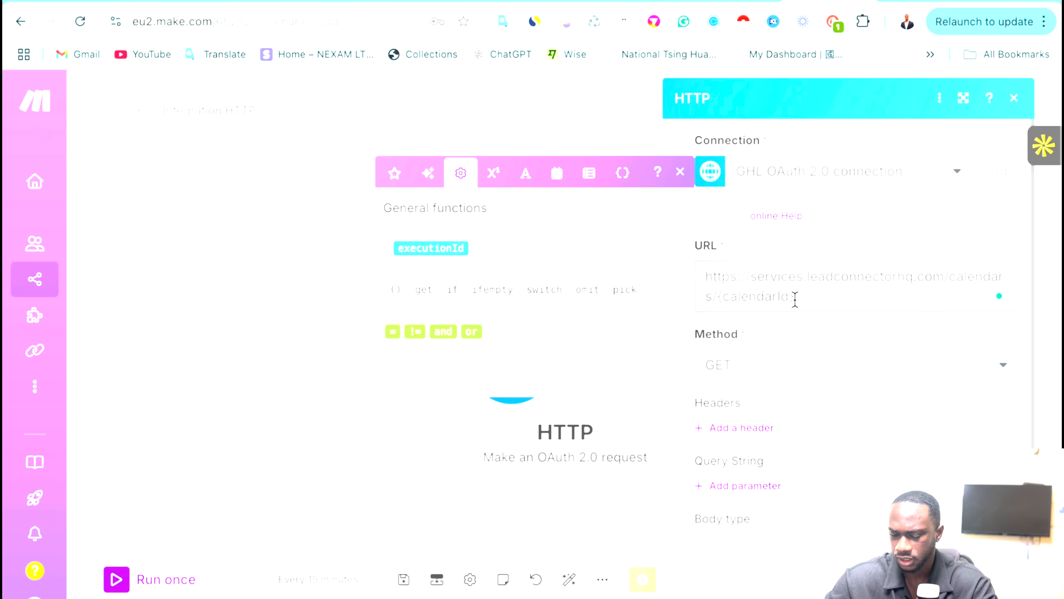
{"action": "left_click", "coordinate": [829, 335]}
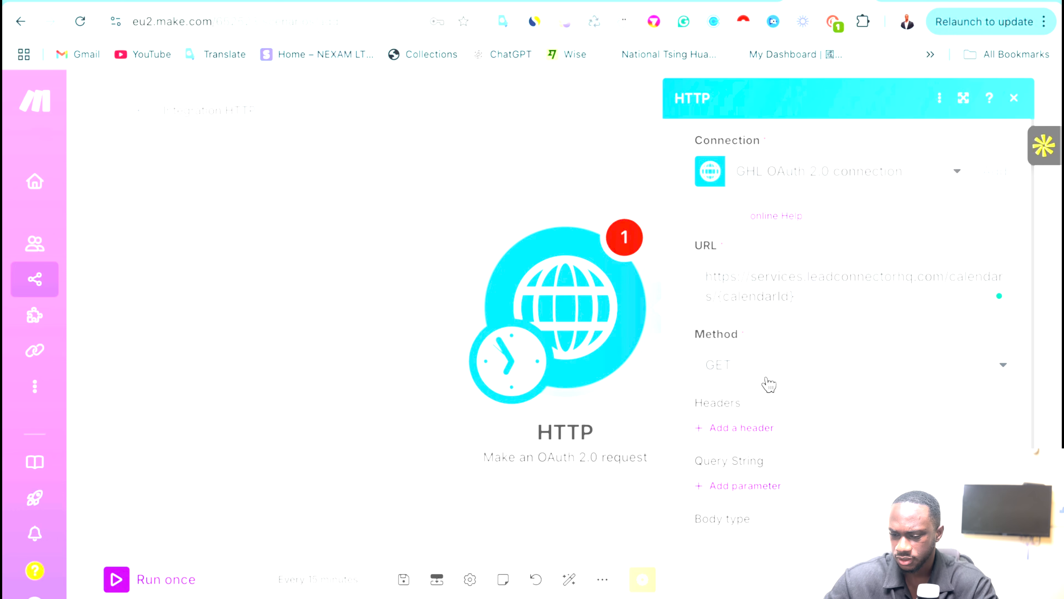
{"action": "scroll", "coordinate": [796, 421], "scroll_direction": "down", "scroll_amount": 2}
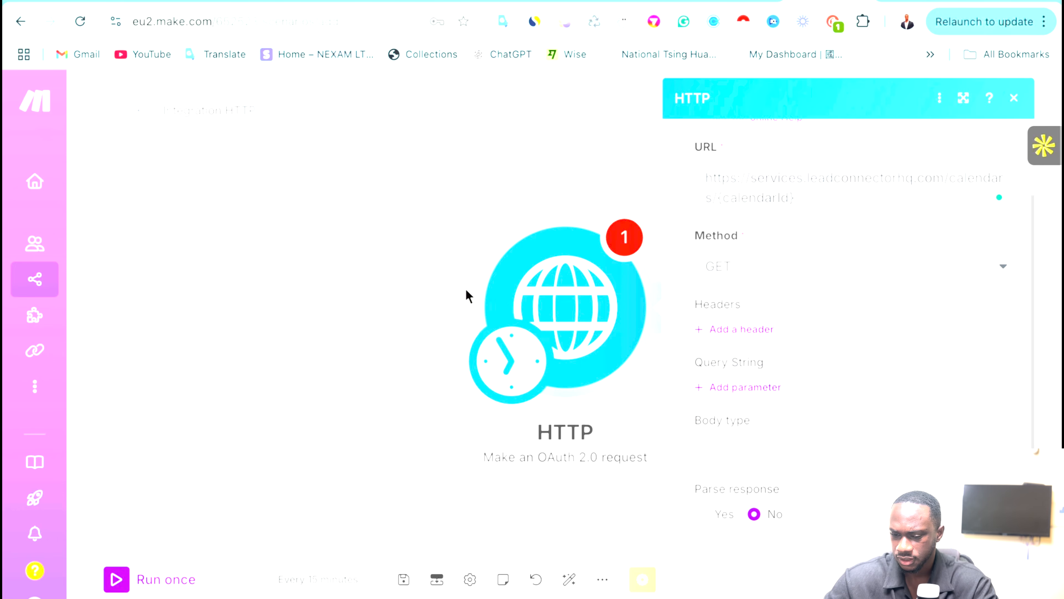
{"action": "left_click", "coordinate": [409, 282]}
{"action": "right_click", "coordinate": [256, 228]}
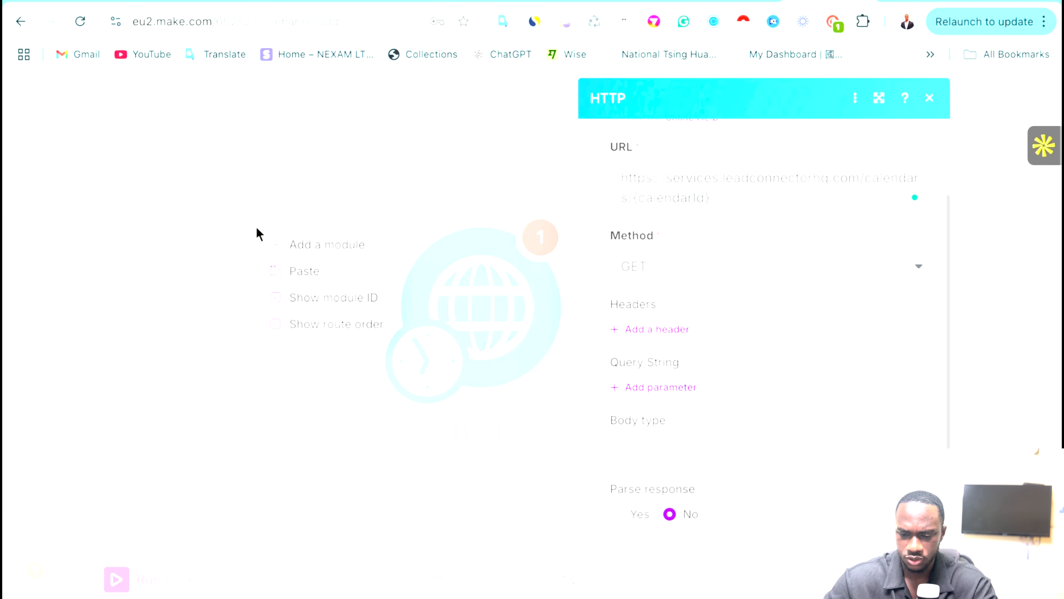
{"action": "left_click", "coordinate": [288, 246]}
Search for 'variabl' and add a Tools Set multiple variables module into the scenario flow.
{"action": "left_click", "coordinate": [264, 247]}
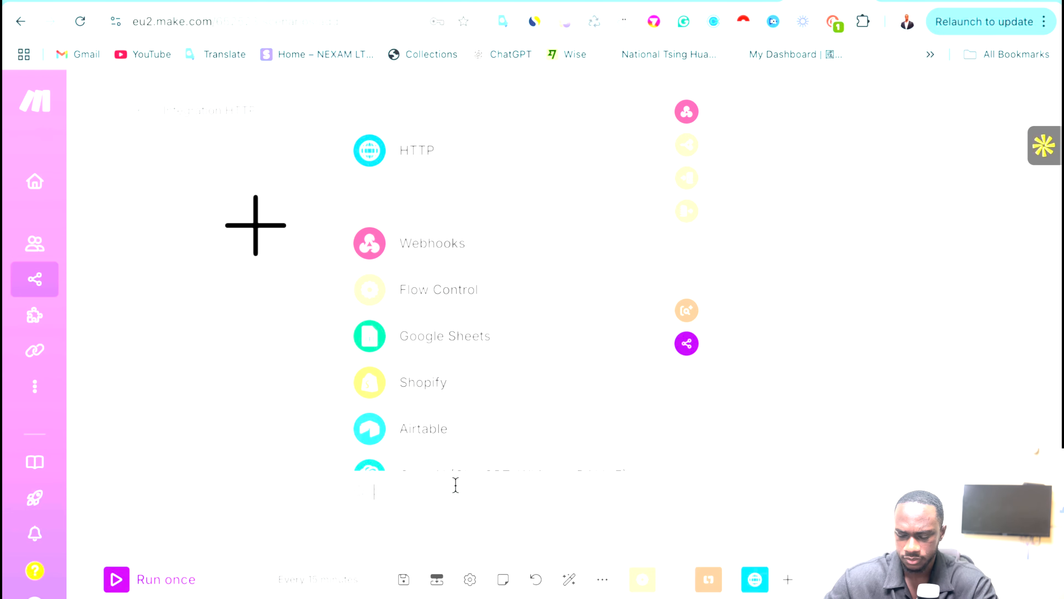
{"action": "type", "text": "t"}
{"action": "key", "text": "BackSpace"}
{"action": "type", "text": "varai"}
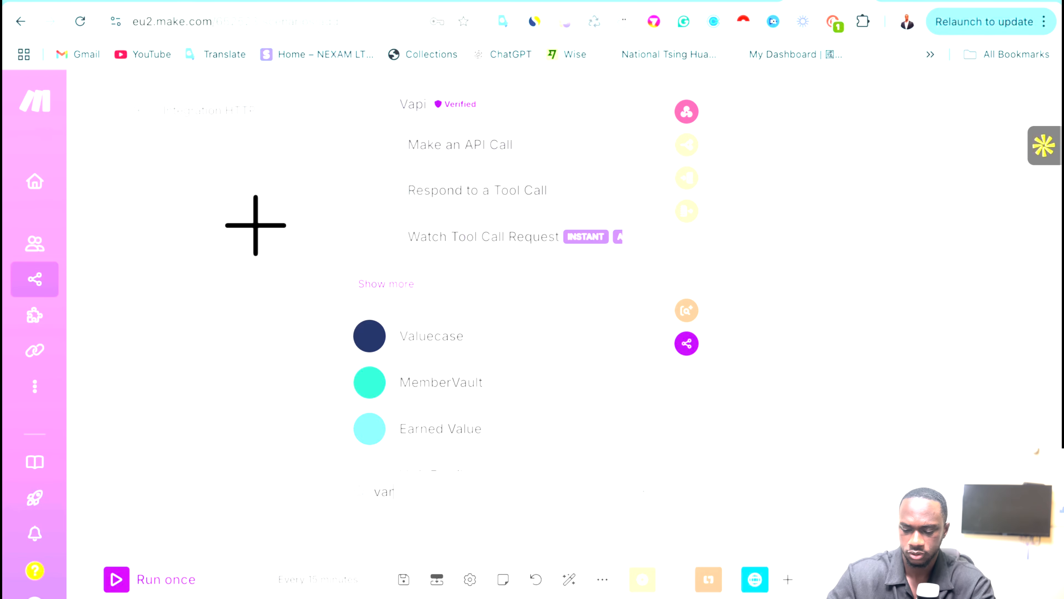
{"action": "key", "text": "BackSpace"}
{"action": "key", "text": "BackSpace"}
{"action": "type", "text": "iabl"}
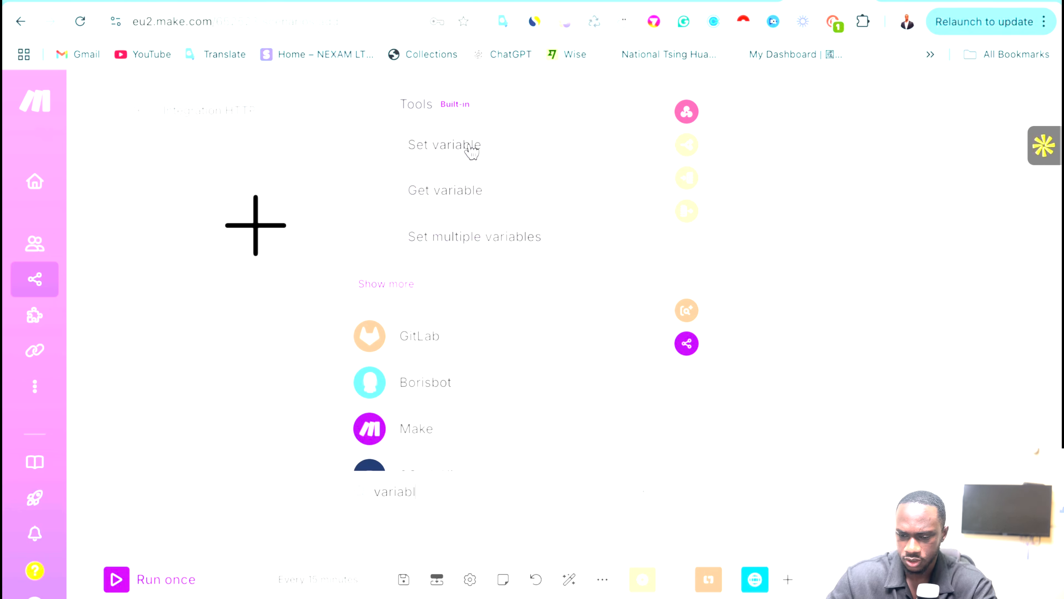
{"action": "left_click", "coordinate": [468, 237]}
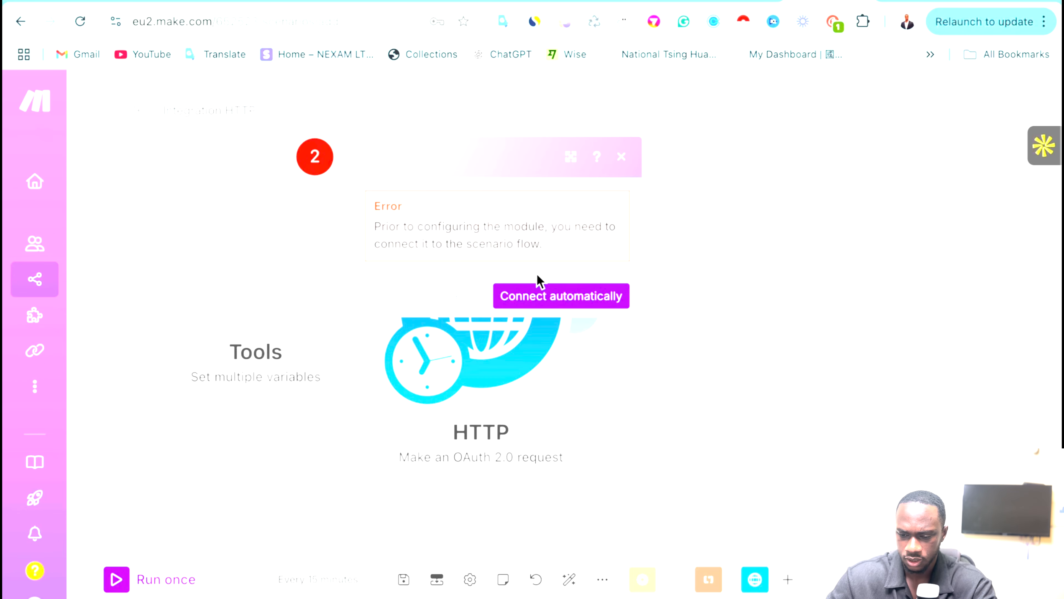
{"action": "left_click", "coordinate": [559, 296]}
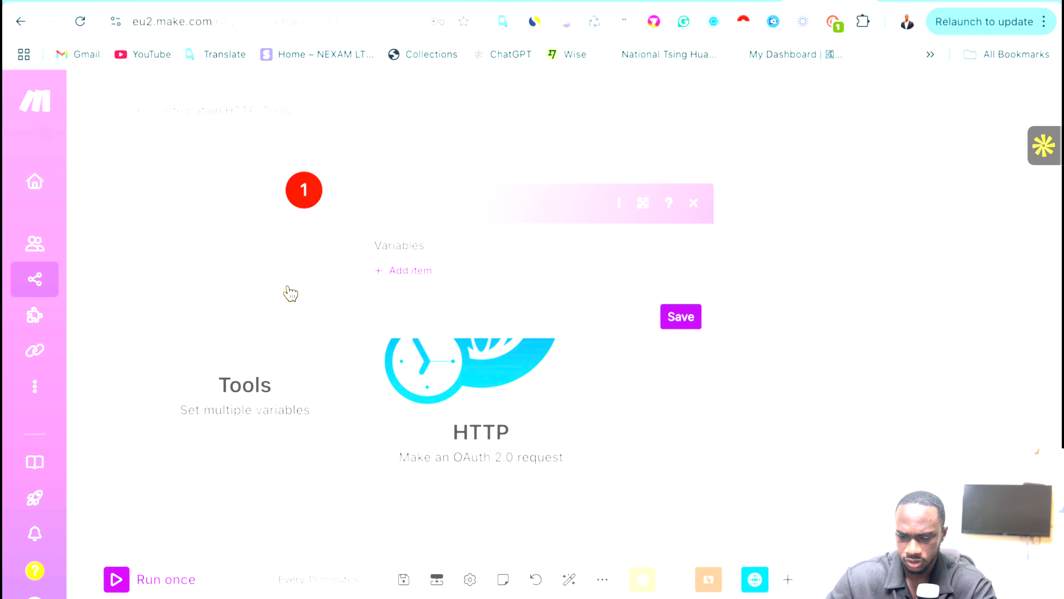
Add a variable item named calendarID and save the module settings.
{"action": "left_click", "coordinate": [355, 317]}
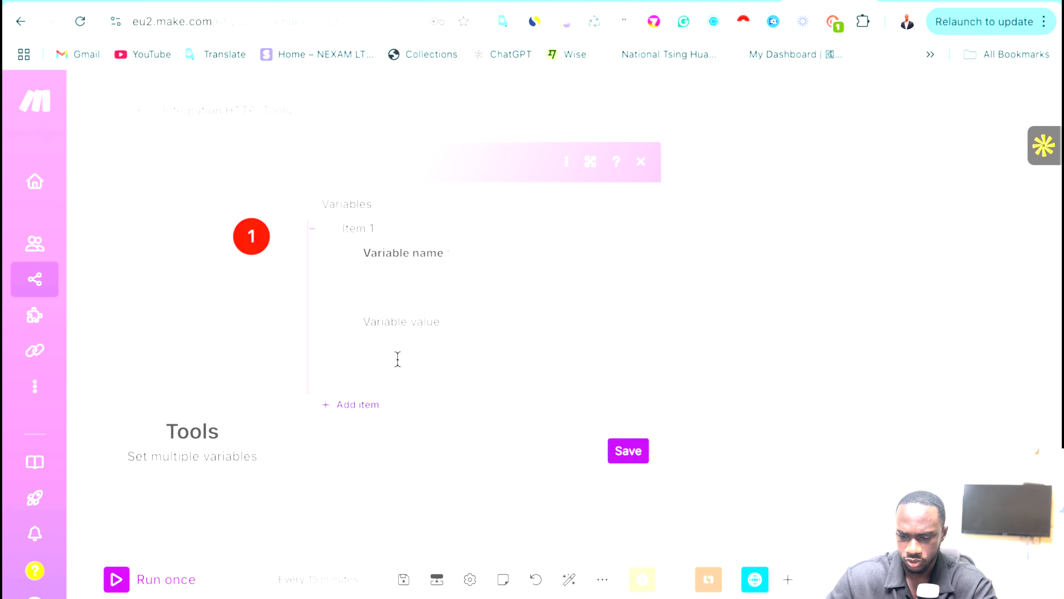
{"action": "left_click", "coordinate": [382, 277]}
{"action": "type", "text": "cale"}
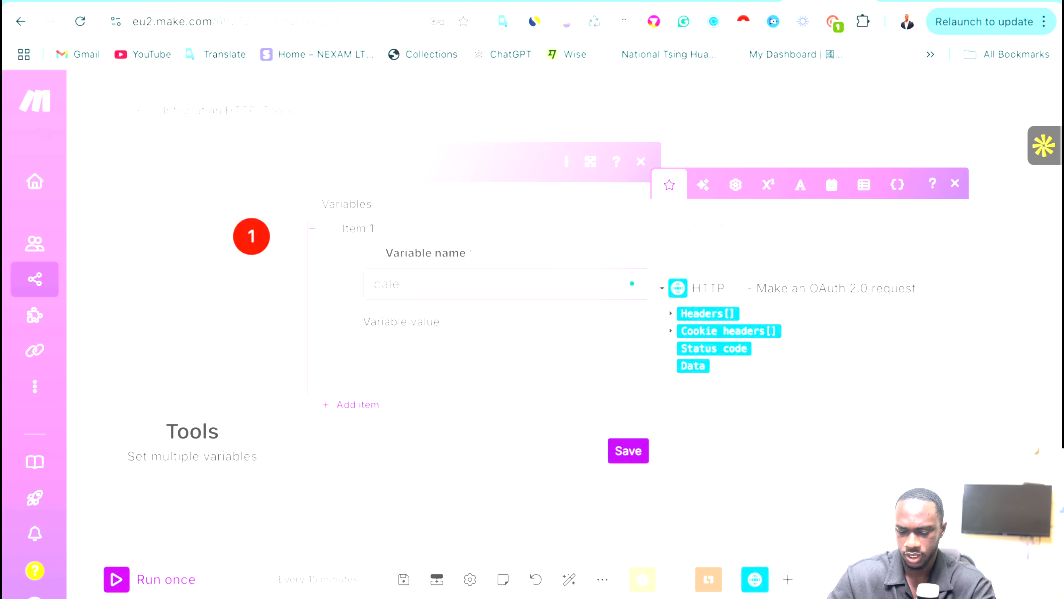
{"action": "type", "text": "ndar"}
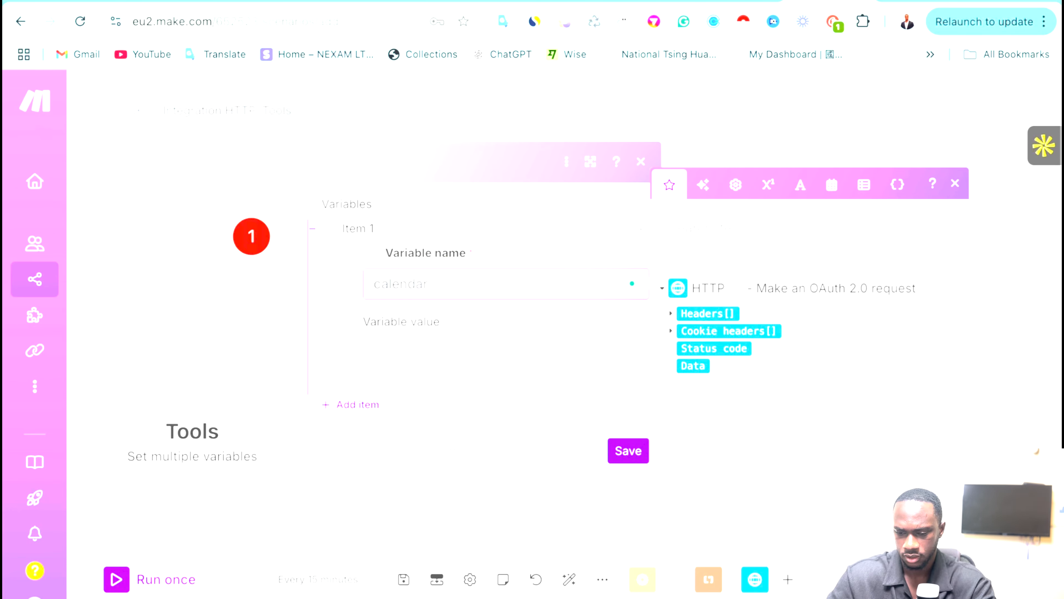
{"action": "type", "text": "ID"}
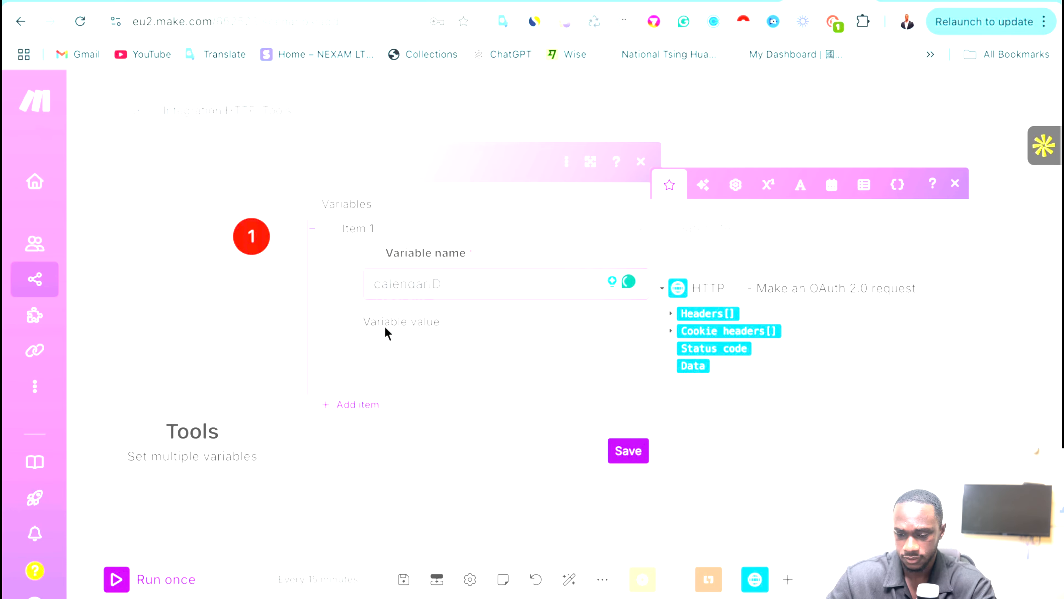
{"action": "left_click", "coordinate": [624, 447]}
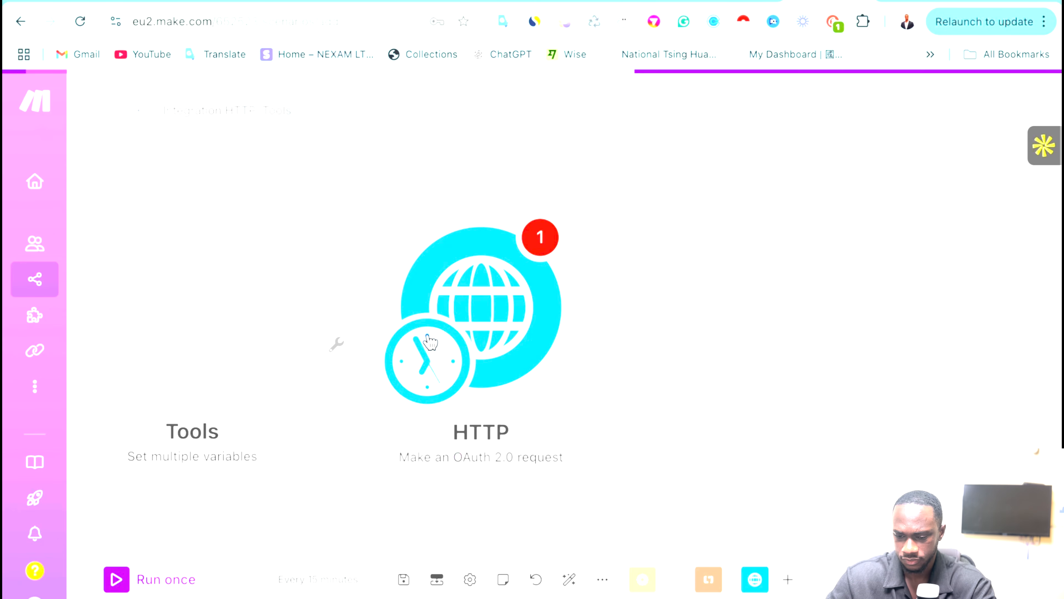
Try dragging the schedule trigger onto the Tools module, then check the HTTP module's settings.
{"action": "left_click_drag", "start_coordinate": [422, 364], "coordinate": [194, 368]}
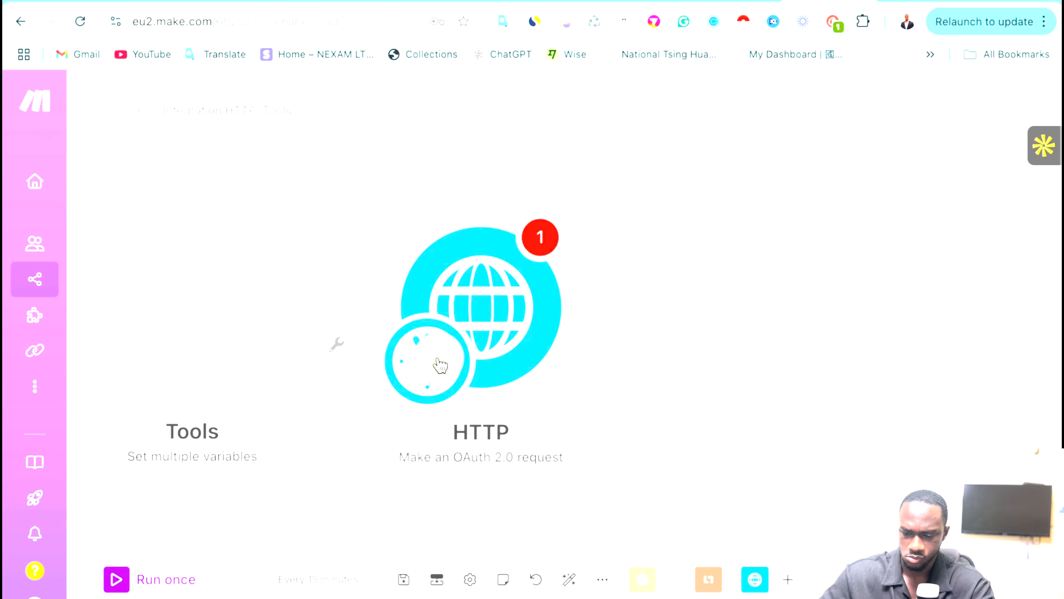
{"action": "left_click_drag", "start_coordinate": [440, 364], "coordinate": [137, 376]}
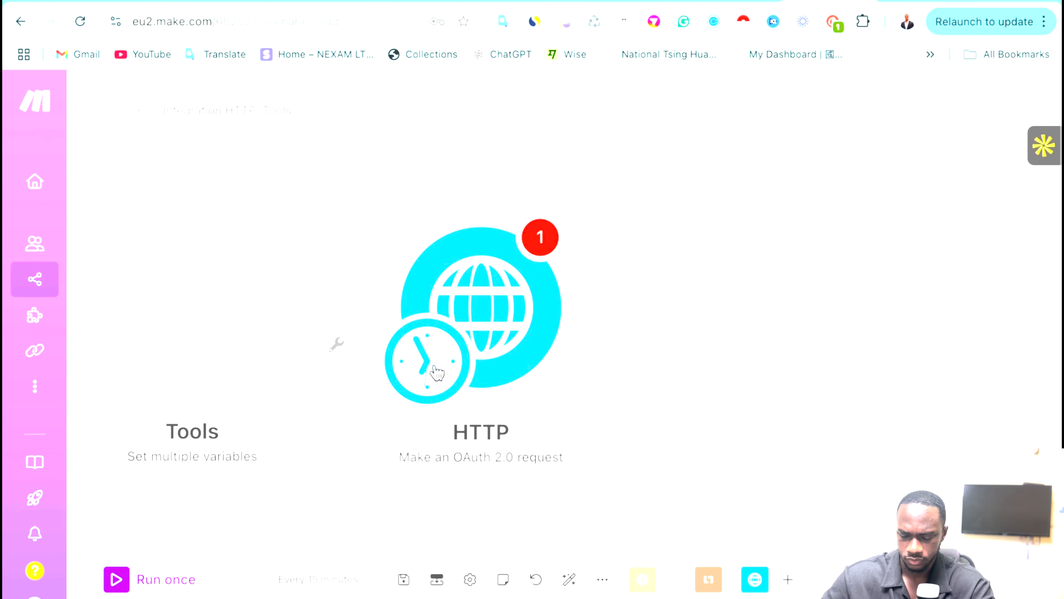
{"action": "left_click_drag", "start_coordinate": [437, 372], "coordinate": [90, 388]}
{"action": "right_click", "coordinate": [498, 315]}
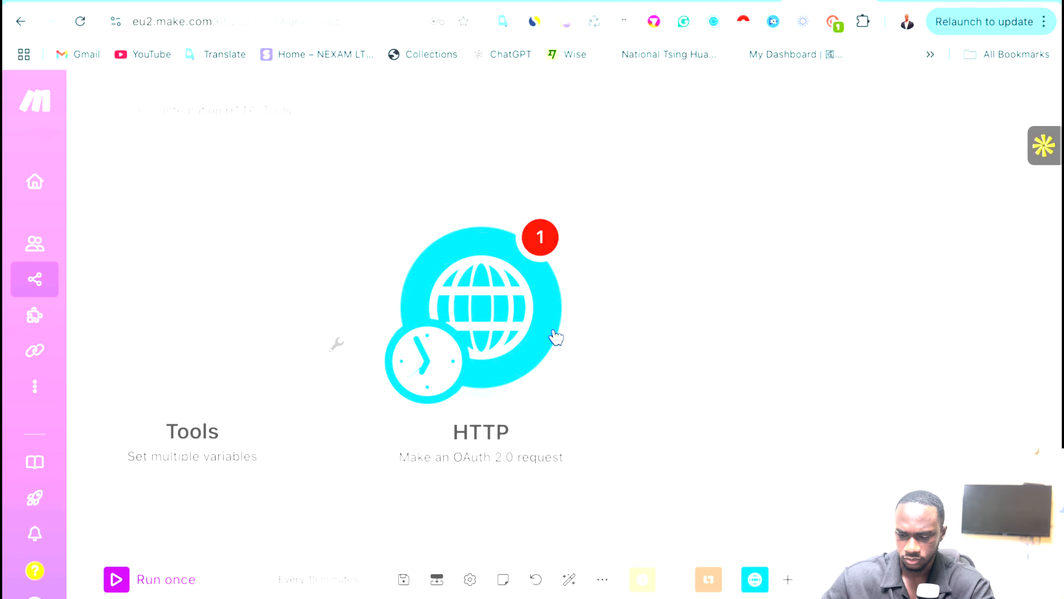
{"action": "scroll", "coordinate": [557, 337], "scroll_direction": "down", "scroll_amount": 1}
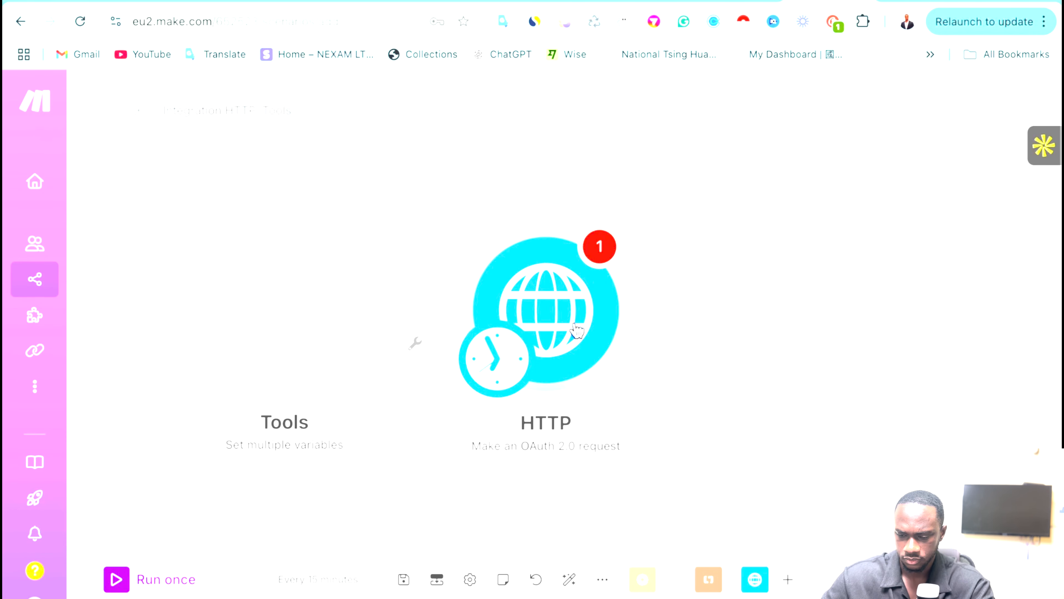
{"action": "left_click", "coordinate": [574, 333]}
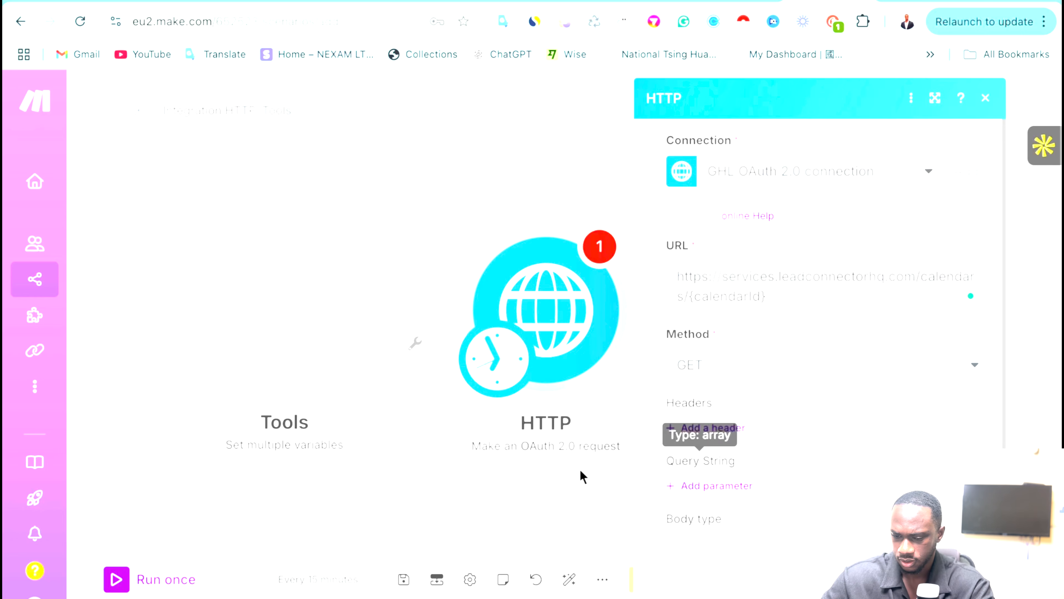
{"action": "left_click", "coordinate": [569, 476]}
Copy the HTTP OAuth 2.0 module, then delete it from the scenario.
{"action": "right_click", "coordinate": [568, 303]}
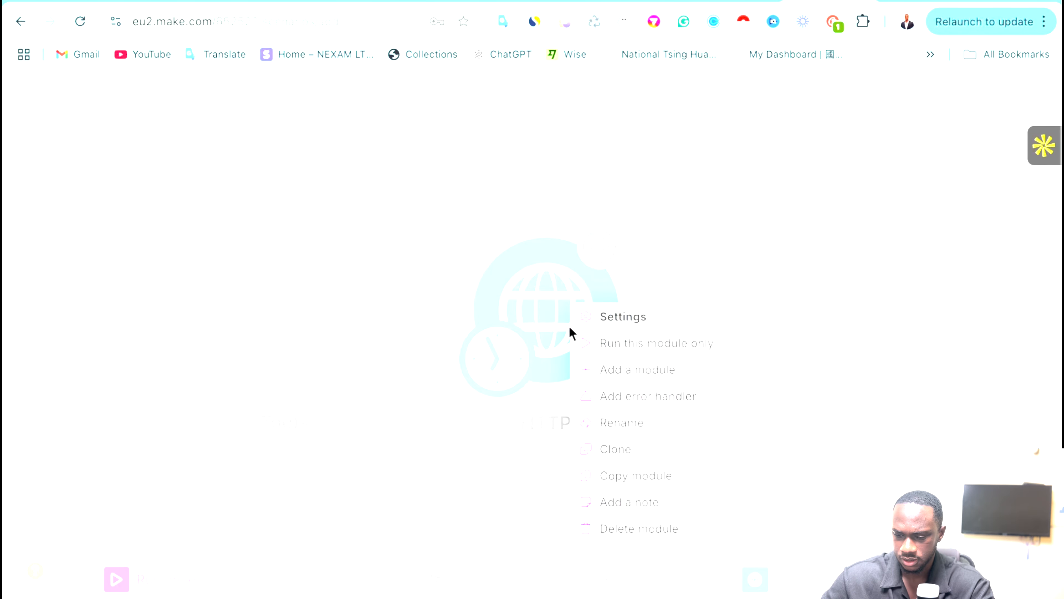
{"action": "left_click", "coordinate": [480, 239]}
{"action": "right_click", "coordinate": [539, 278]}
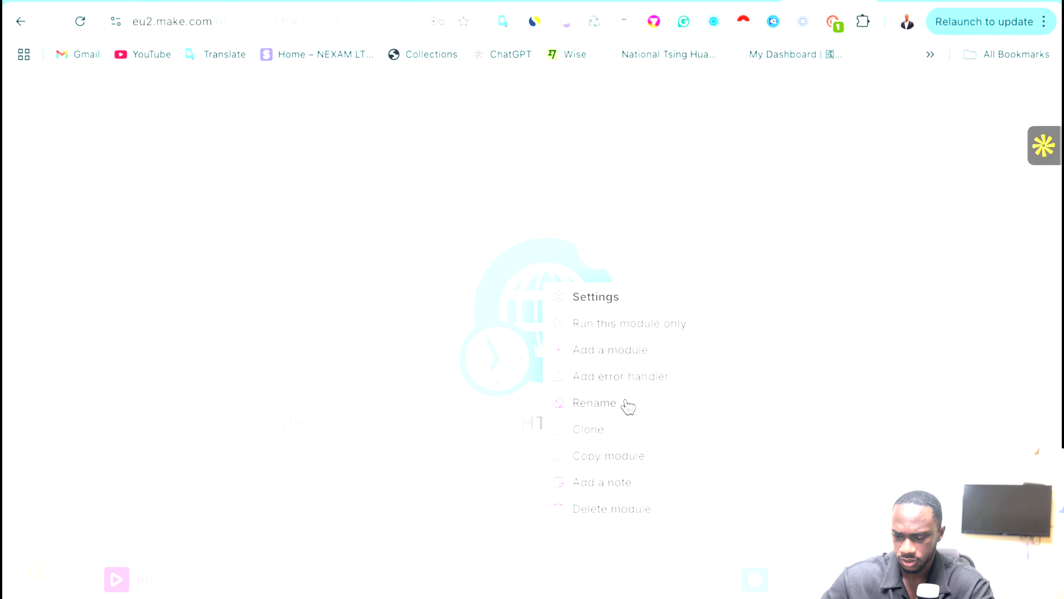
{"action": "left_click", "coordinate": [597, 460]}
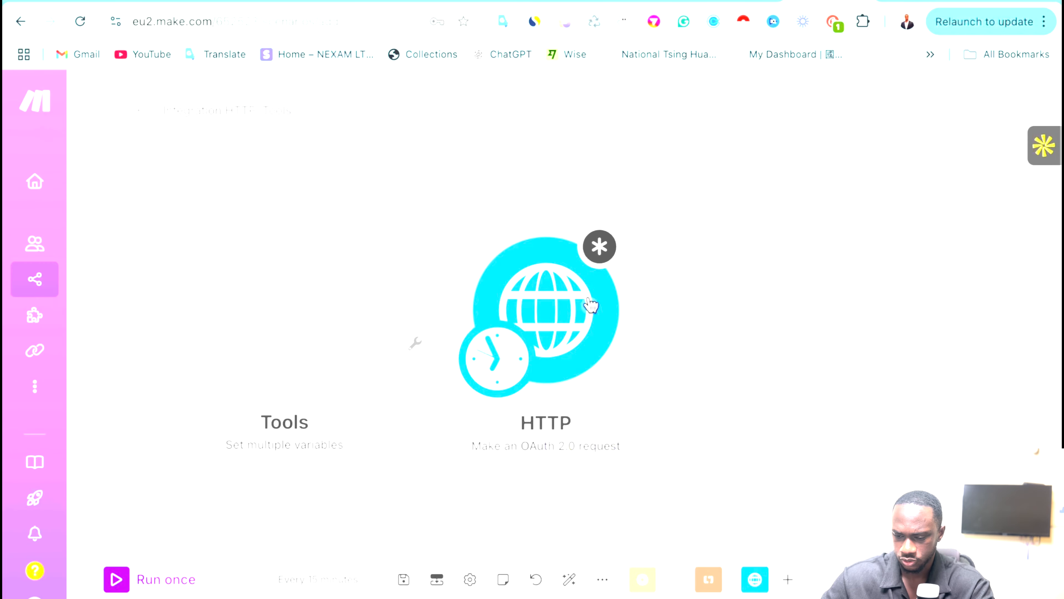
{"action": "right_click", "coordinate": [578, 335]}
{"action": "left_click", "coordinate": [635, 559]}
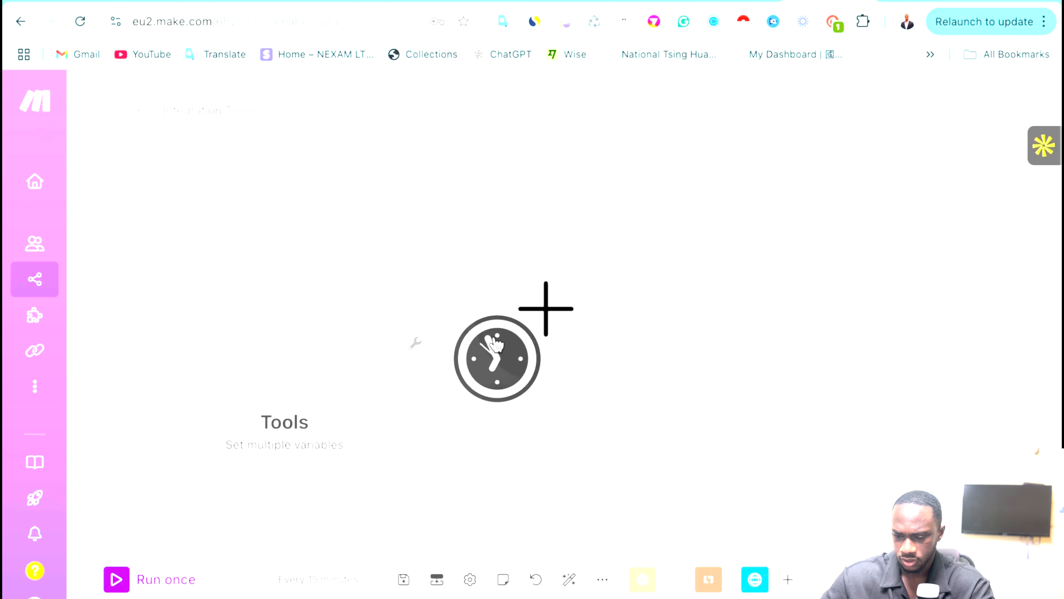
Move the schedule trigger onto the Tools Set multiple variables module.
{"action": "left_click_drag", "start_coordinate": [485, 380], "coordinate": [243, 376]}
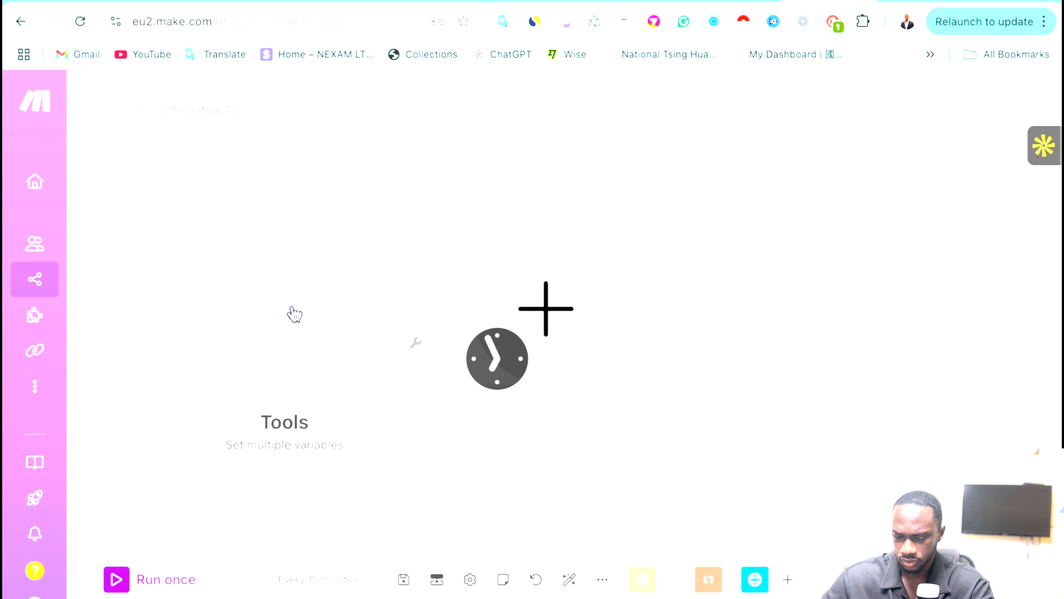
{"action": "left_click", "coordinate": [497, 359]}
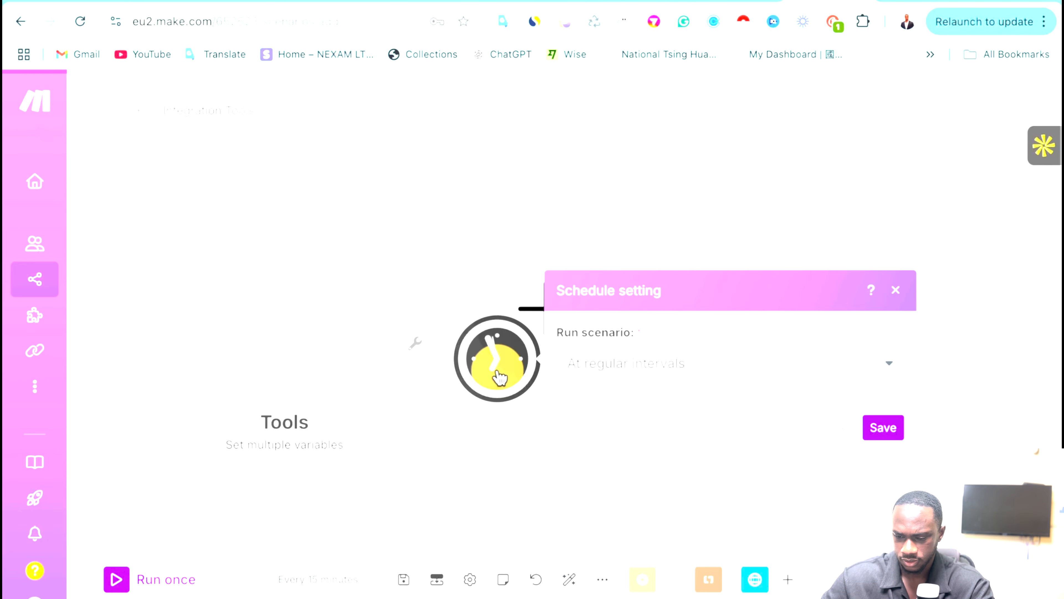
{"action": "left_click", "coordinate": [287, 348]}
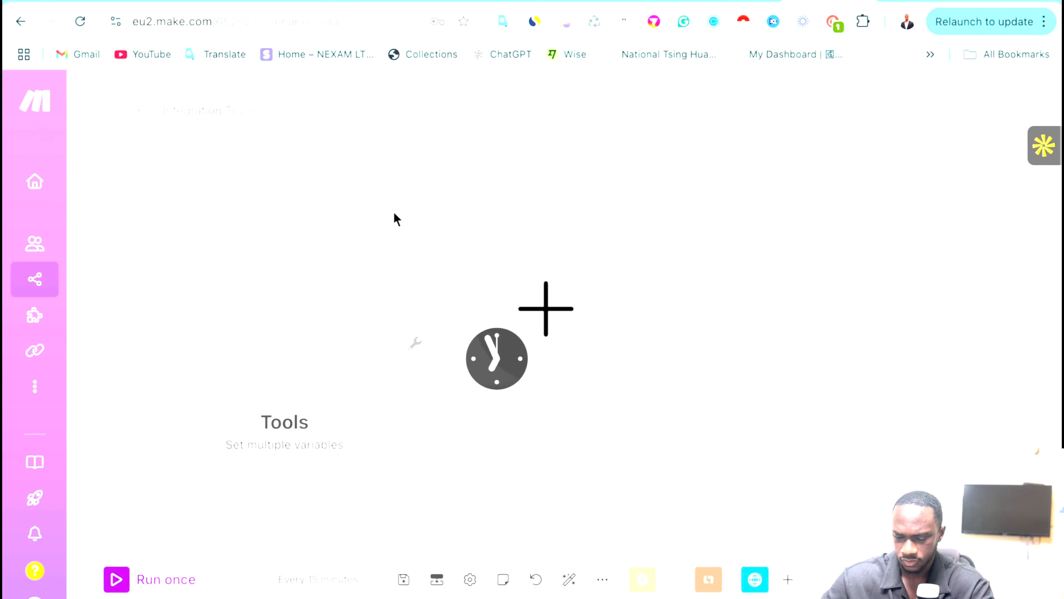
Paste the HTTP module, delete the empty placeholder, and link HTTP right after Tools.
{"action": "key", "text": "super+v"}
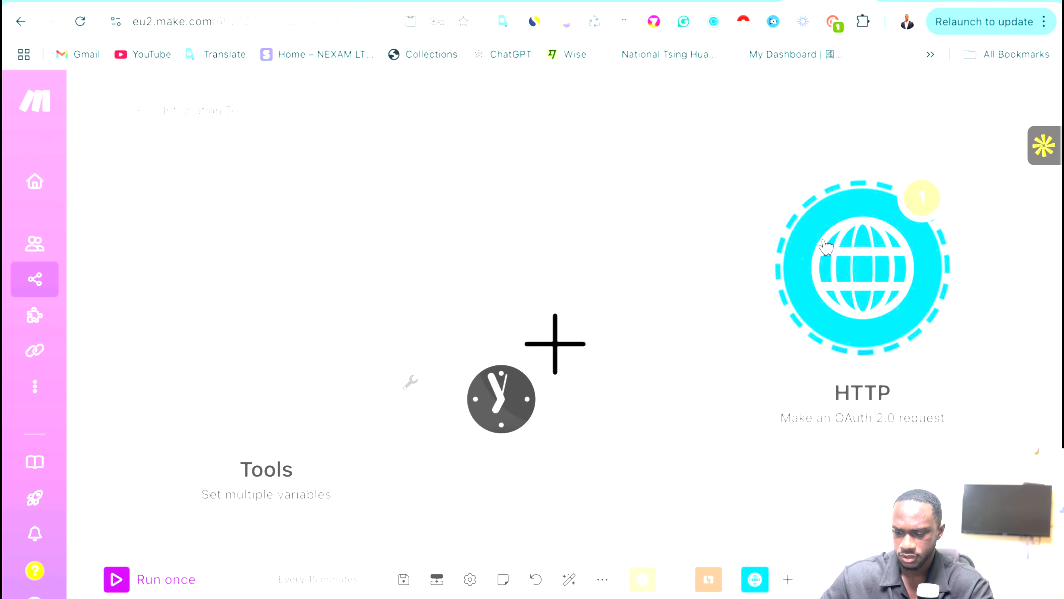
{"action": "left_click_drag", "start_coordinate": [817, 251], "coordinate": [807, 229]}
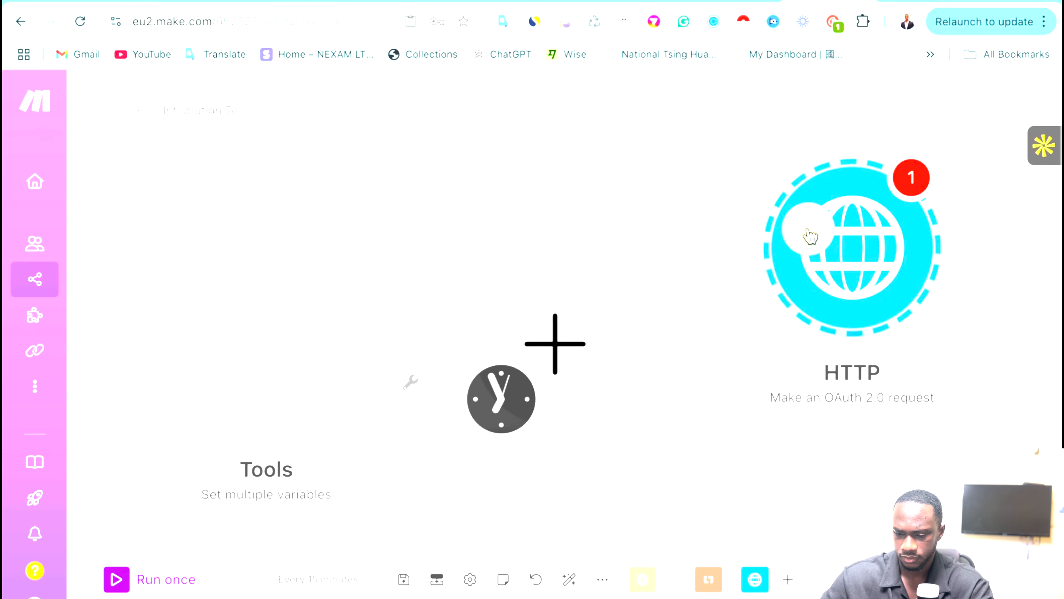
{"action": "left_click", "coordinate": [574, 334]}
{"action": "right_click", "coordinate": [573, 334]}
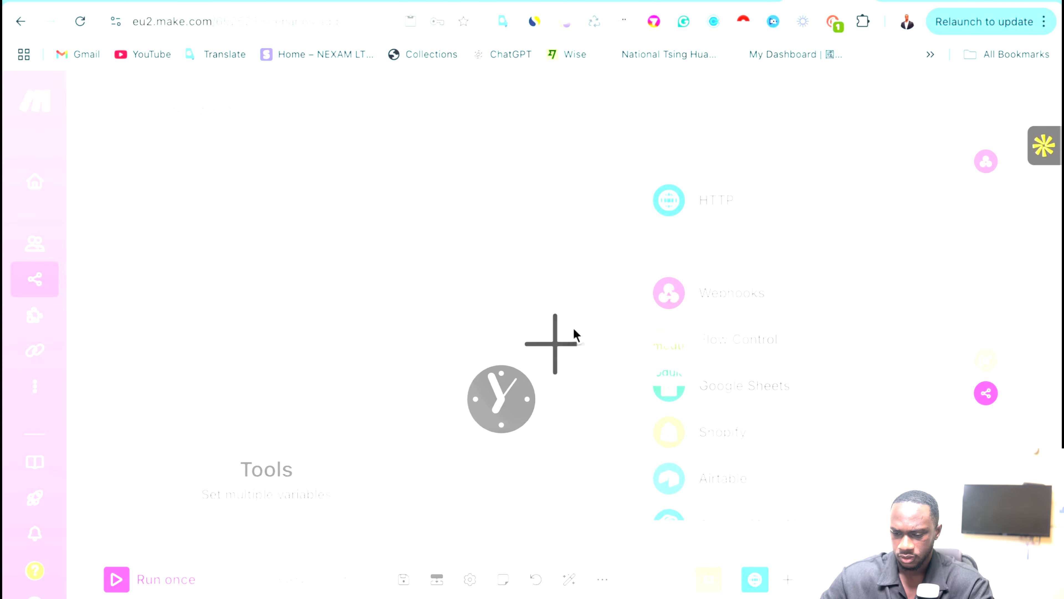
{"action": "left_click", "coordinate": [613, 370]}
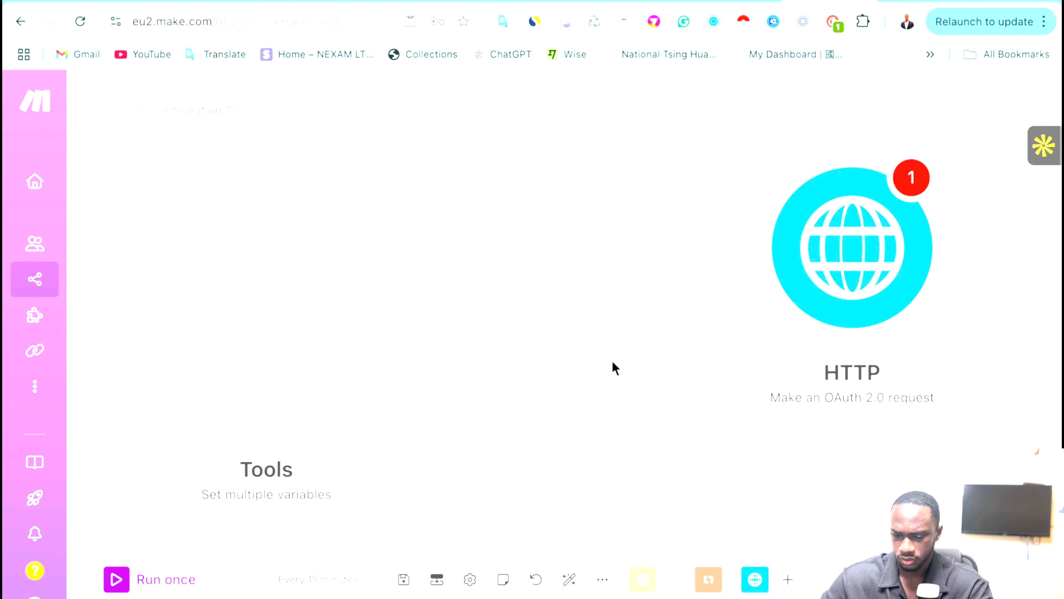
{"action": "left_click_drag", "start_coordinate": [859, 280], "coordinate": [605, 380]}
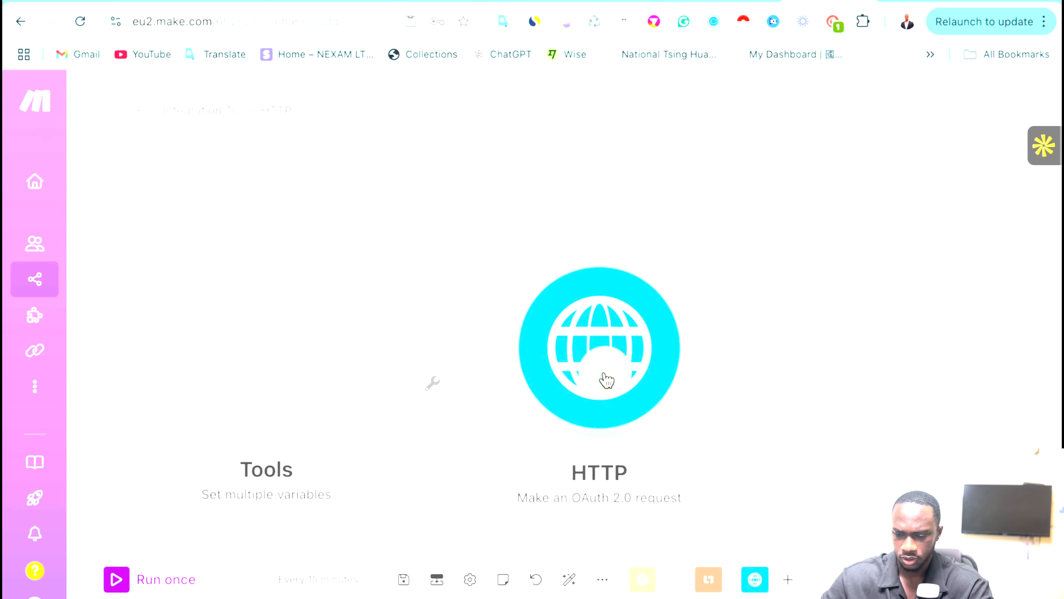
Paste the Get Calendar endpoint URL from the GoHighLevel docs into the HTTP module's URL field.
{"action": "left_click", "coordinate": [596, 353]}
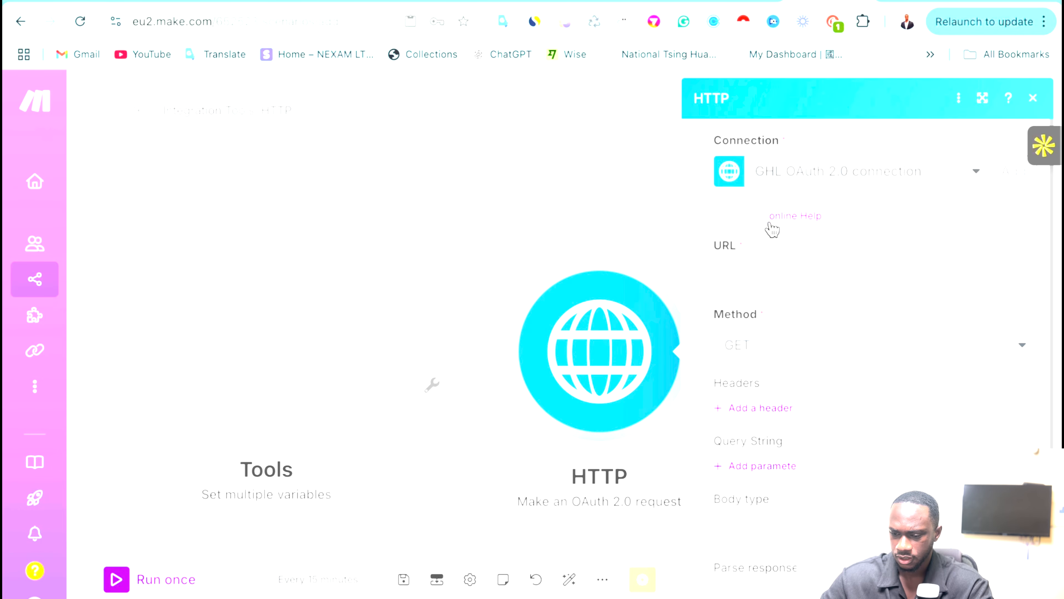
{"action": "left_click", "coordinate": [768, 289]}
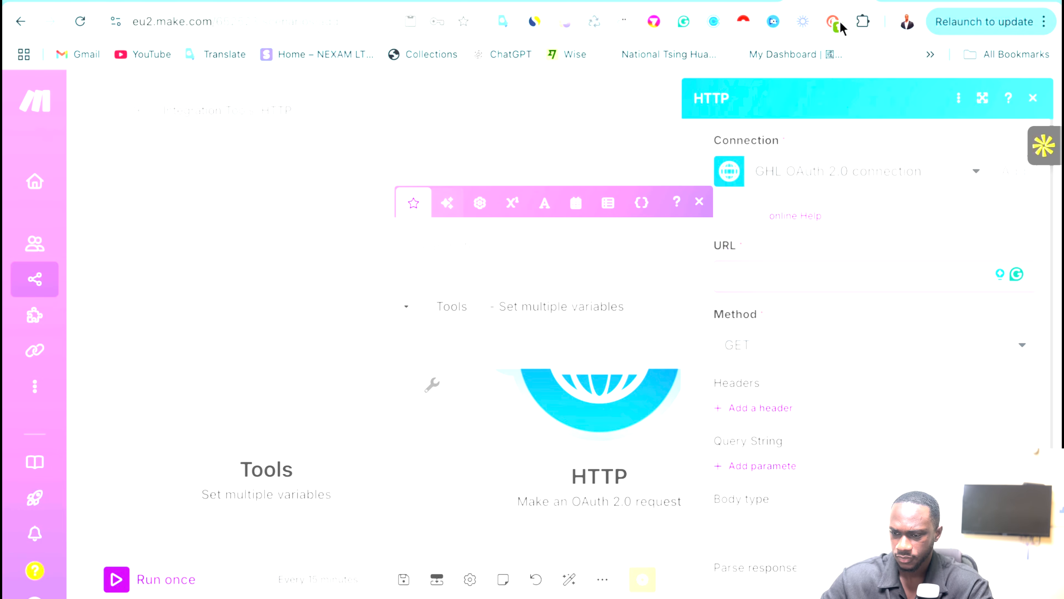
{"action": "left_click", "coordinate": [718, 1]}
{"action": "left_click", "coordinate": [625, 1]}
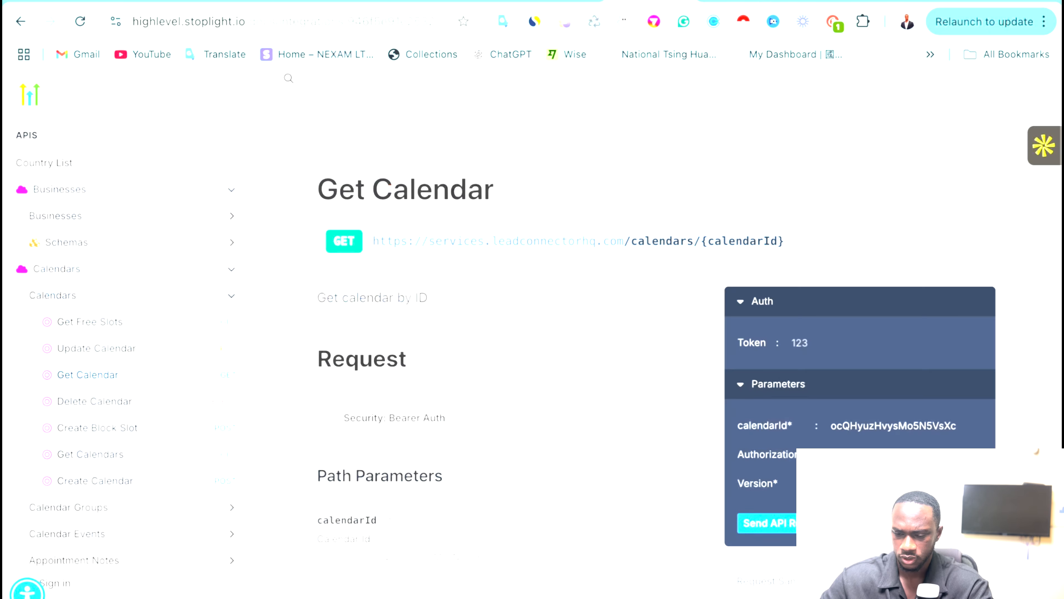
{"action": "right_click", "coordinate": [478, 240]}
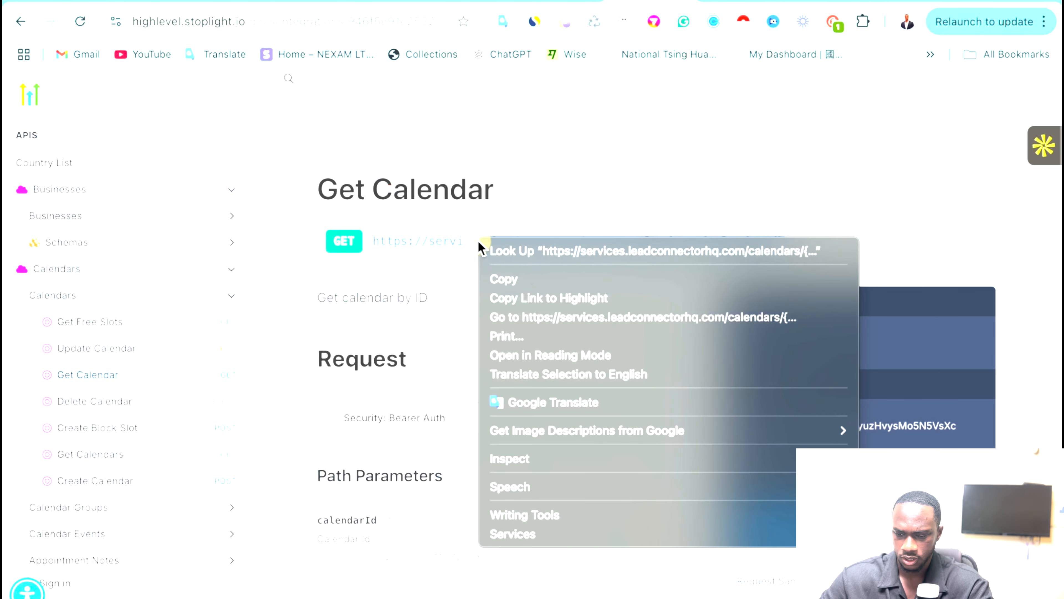
{"action": "left_click", "coordinate": [529, 279]}
{"action": "left_click", "coordinate": [821, 1]}
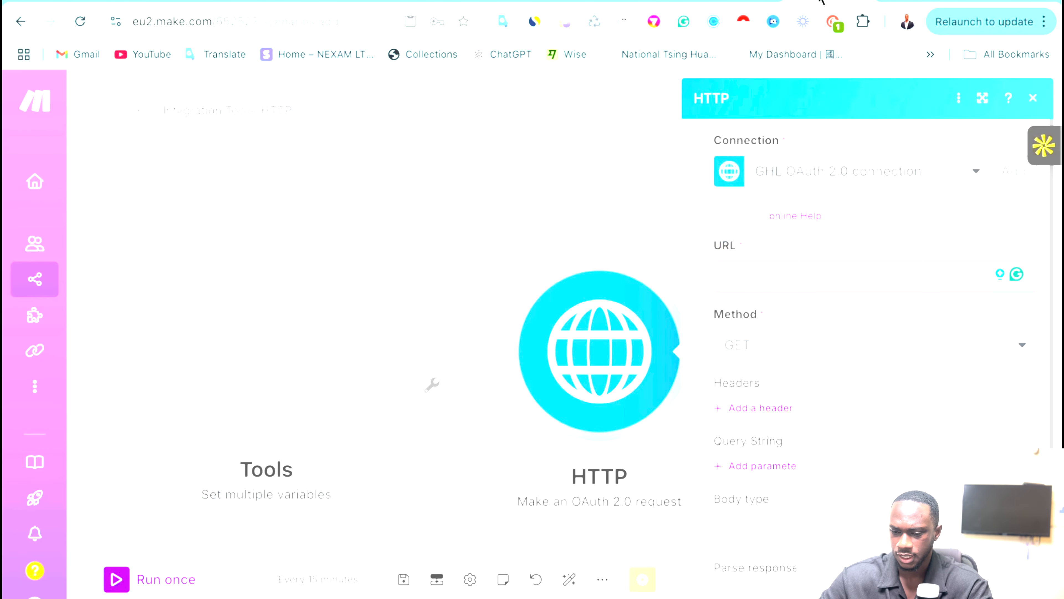
{"action": "left_click", "coordinate": [753, 273]}
{"action": "key", "text": "ctrl+v"}
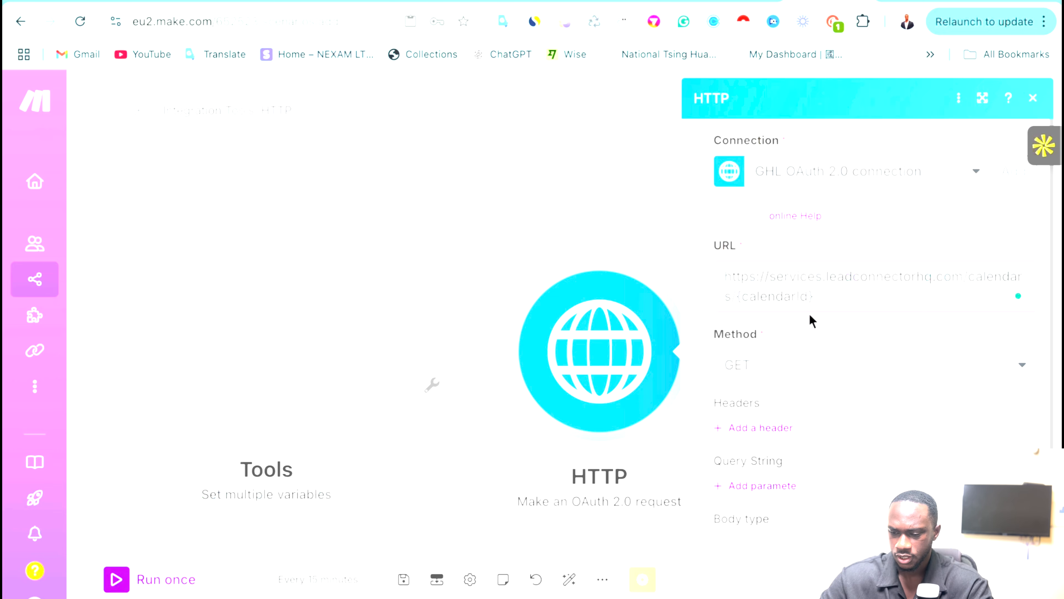
{"action": "left_click", "coordinate": [819, 302]}
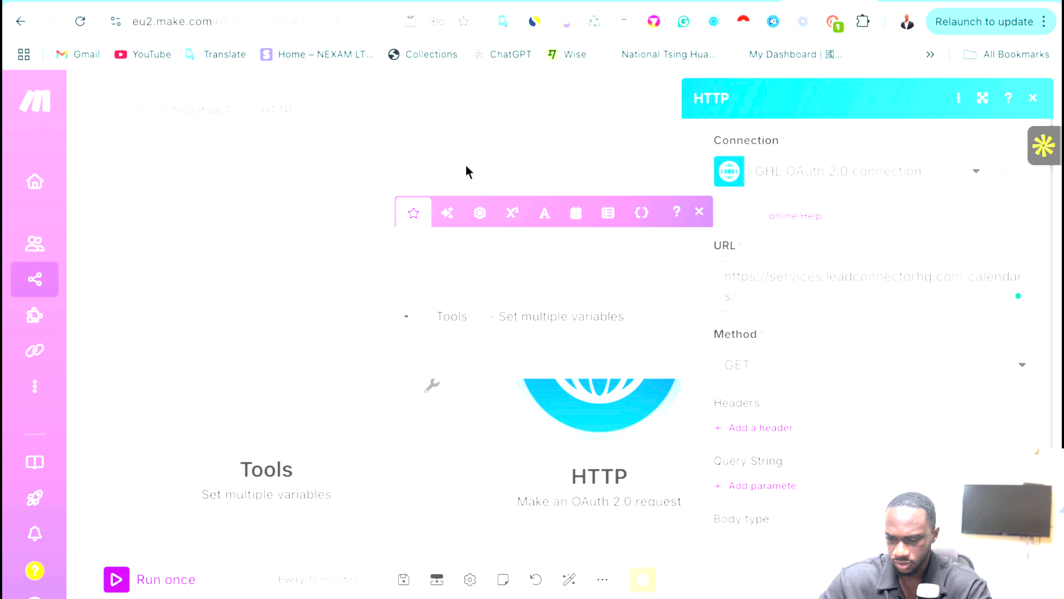
{"action": "left_click", "coordinate": [409, 135]}
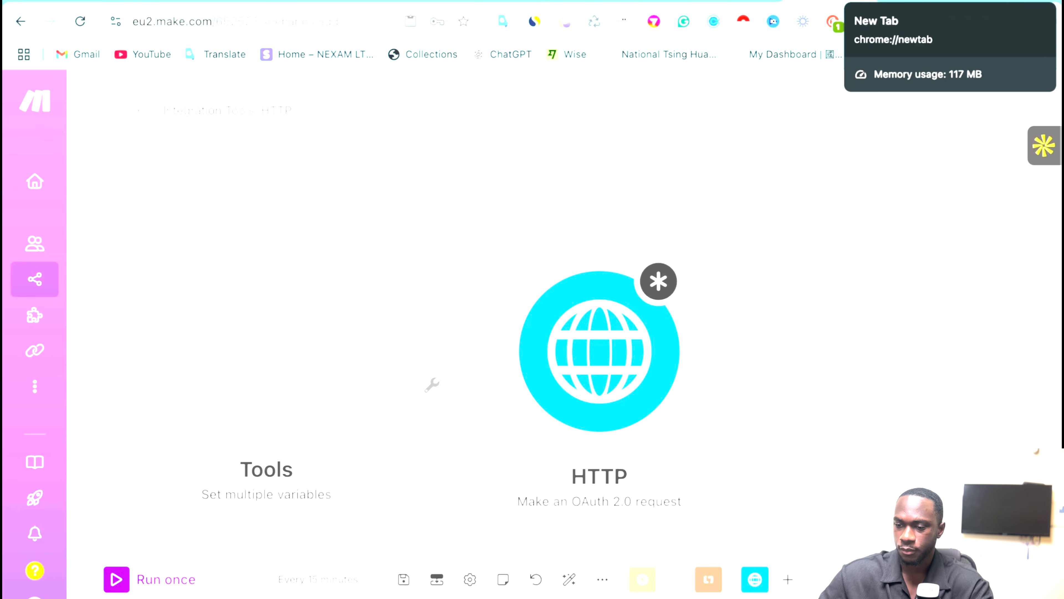
Search Google for 'go high level login' and open the GoHighLevel - Login result.
{"action": "left_click", "coordinate": [918, 0]}
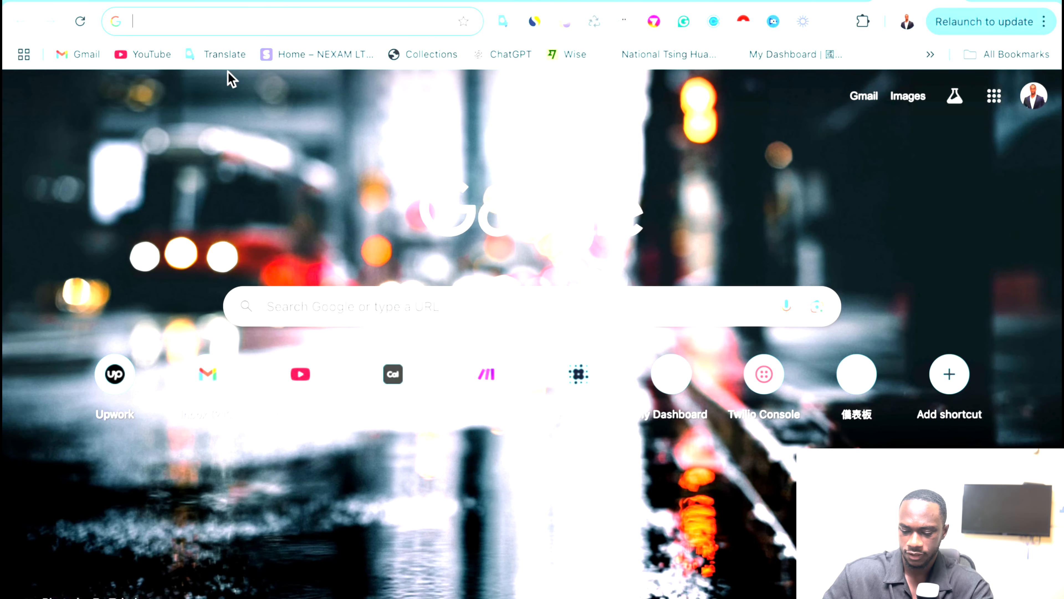
{"action": "type", "text": "ghl login"}
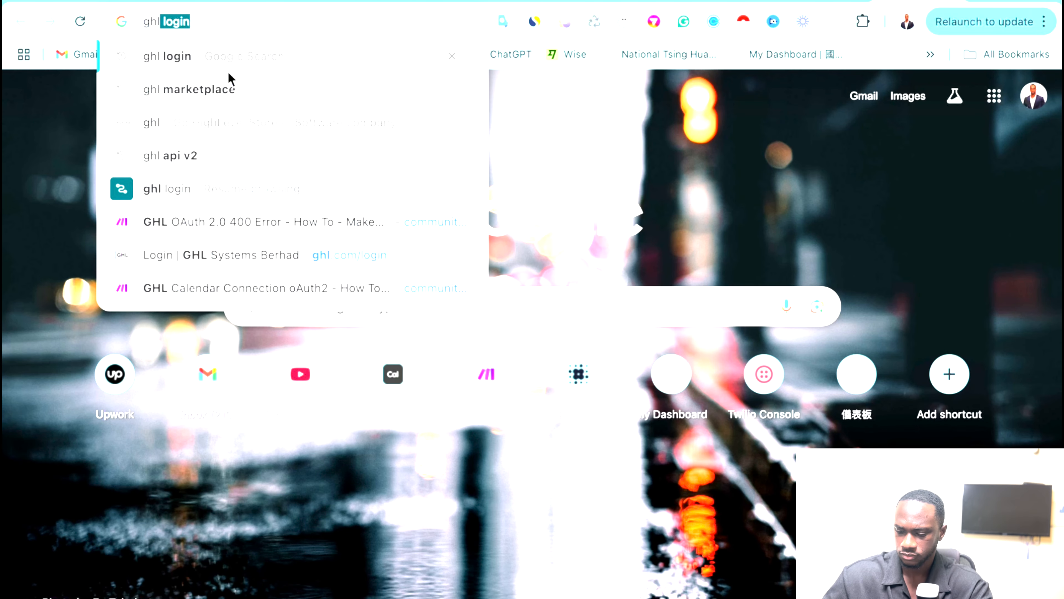
{"action": "key", "text": "Return"}
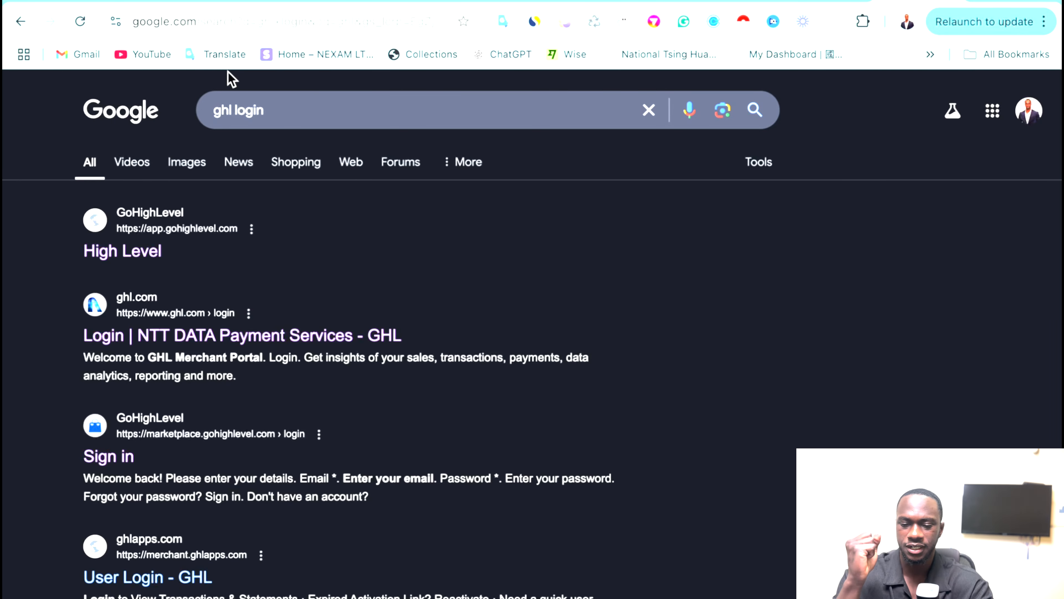
{"action": "left_click", "coordinate": [232, 110]}
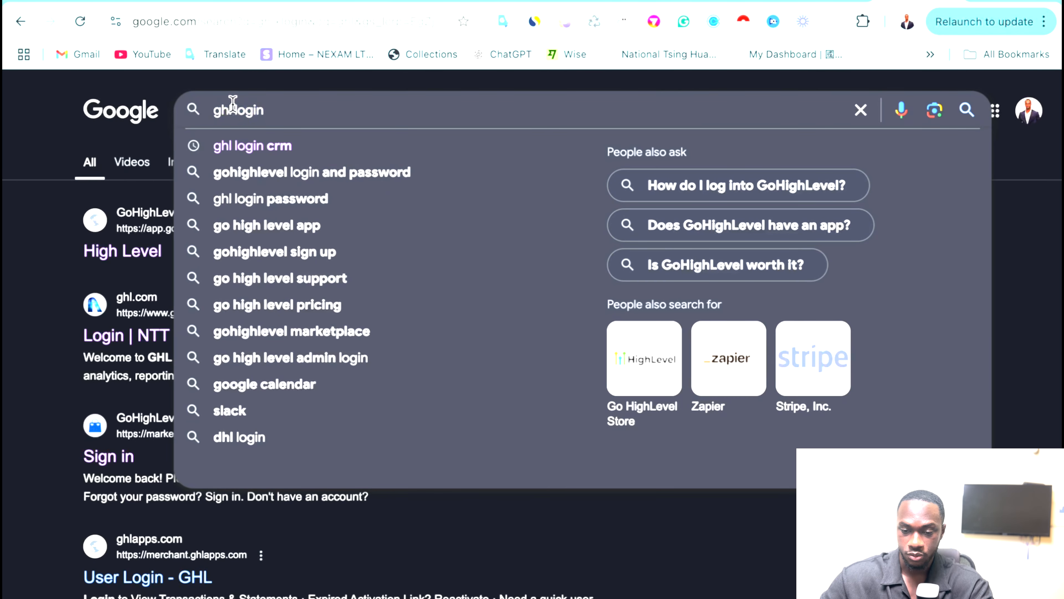
{"action": "key", "text": "BackSpace"}
{"action": "key", "text": "BackSpace"}
{"action": "key", "text": "BackSpace"}
{"action": "key", "text": "BackSpace"}
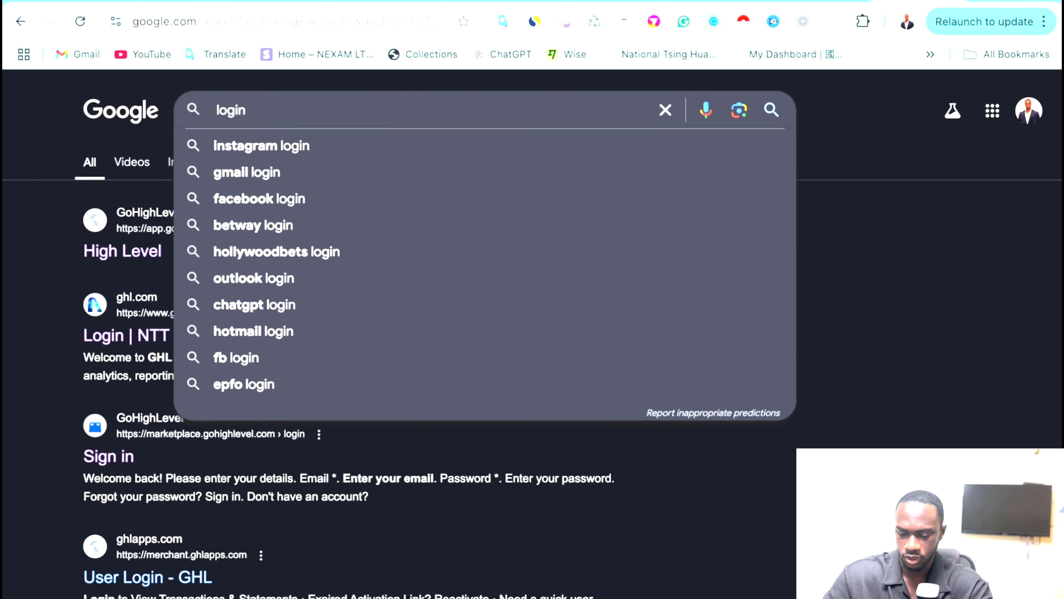
{"action": "type", "text": "go hi "}
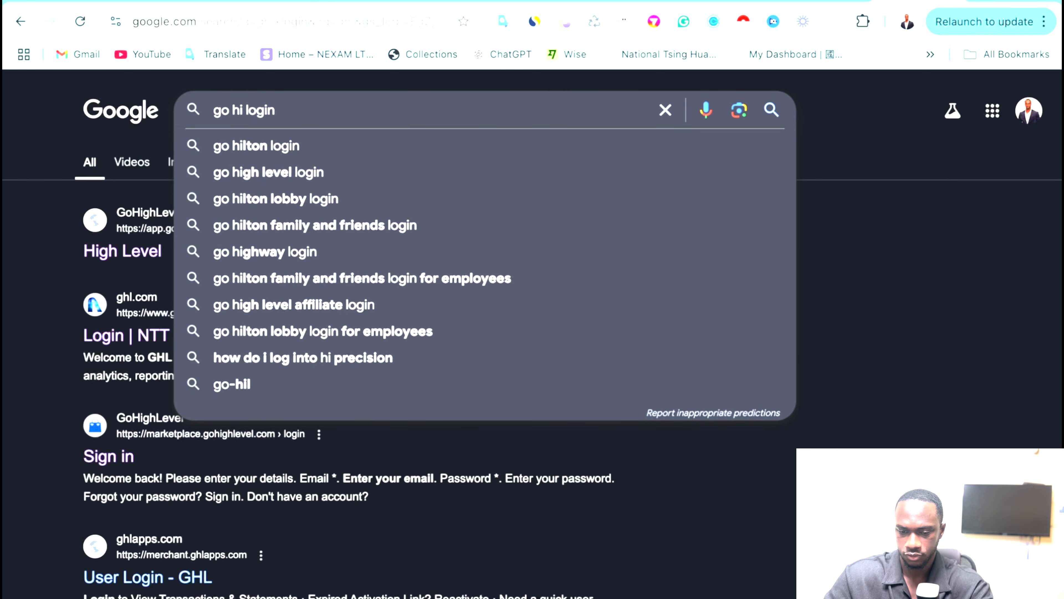
{"action": "type", "text": "gh leve"}
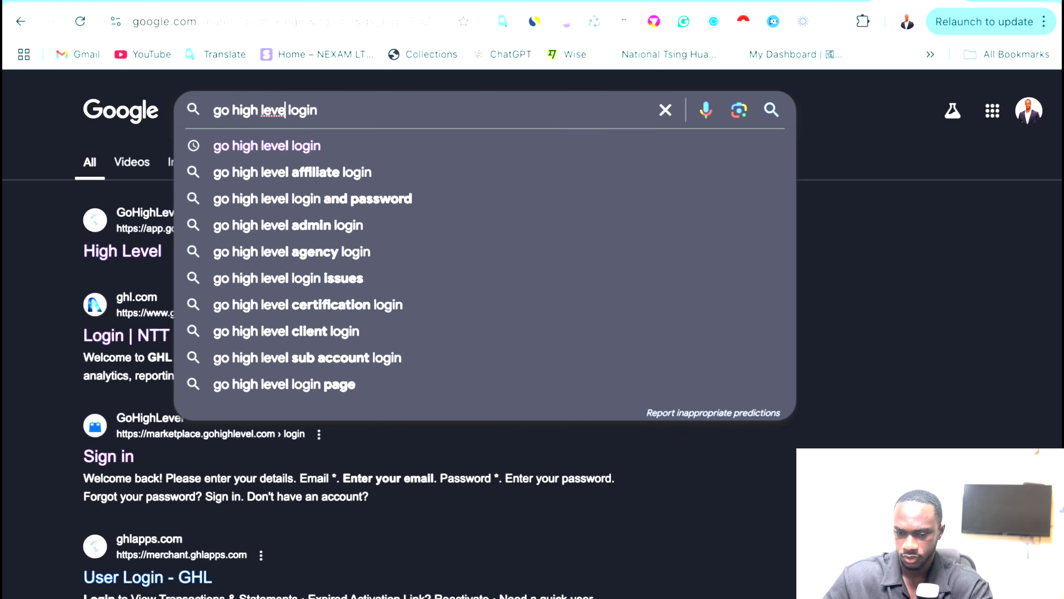
{"action": "type", "text": "l"}
{"action": "key", "text": "Return"}
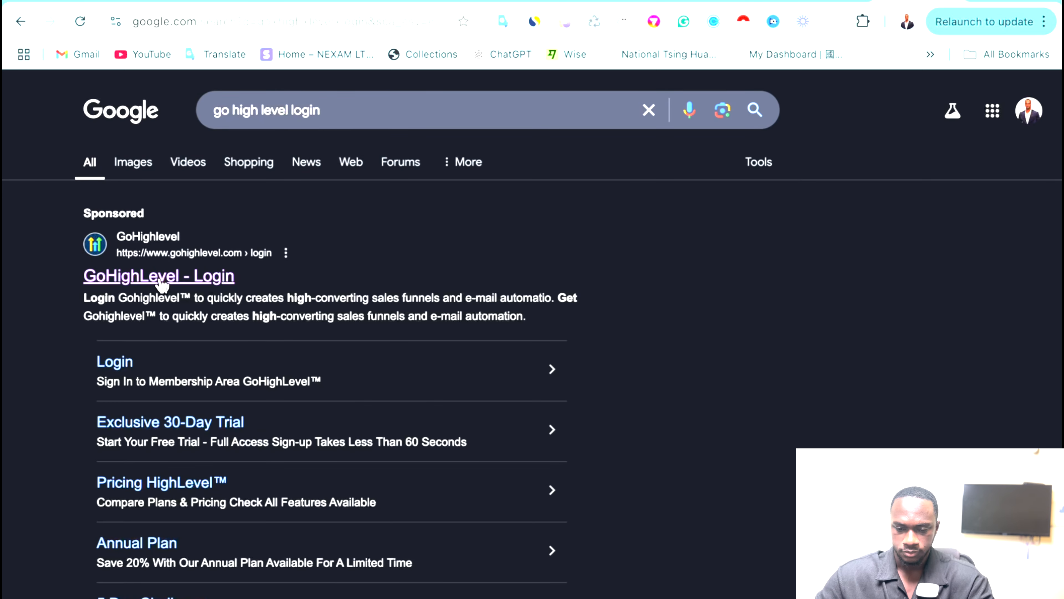
{"action": "left_click", "coordinate": [162, 285]}
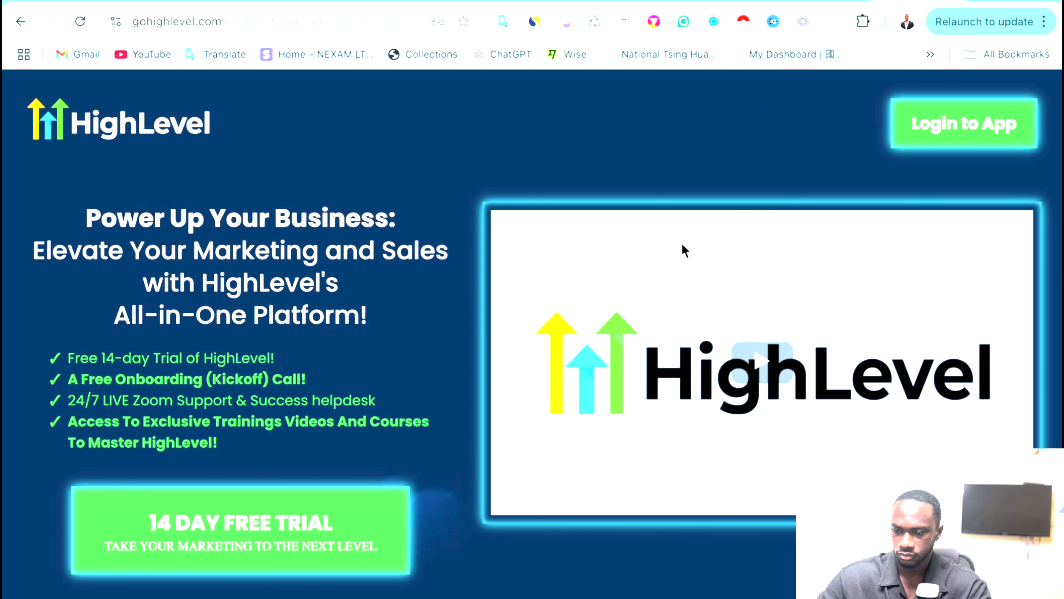
Log into the GoHighLevel app, switch into the sub-account, and open its Calendars page.
{"action": "left_click", "coordinate": [953, 129]}
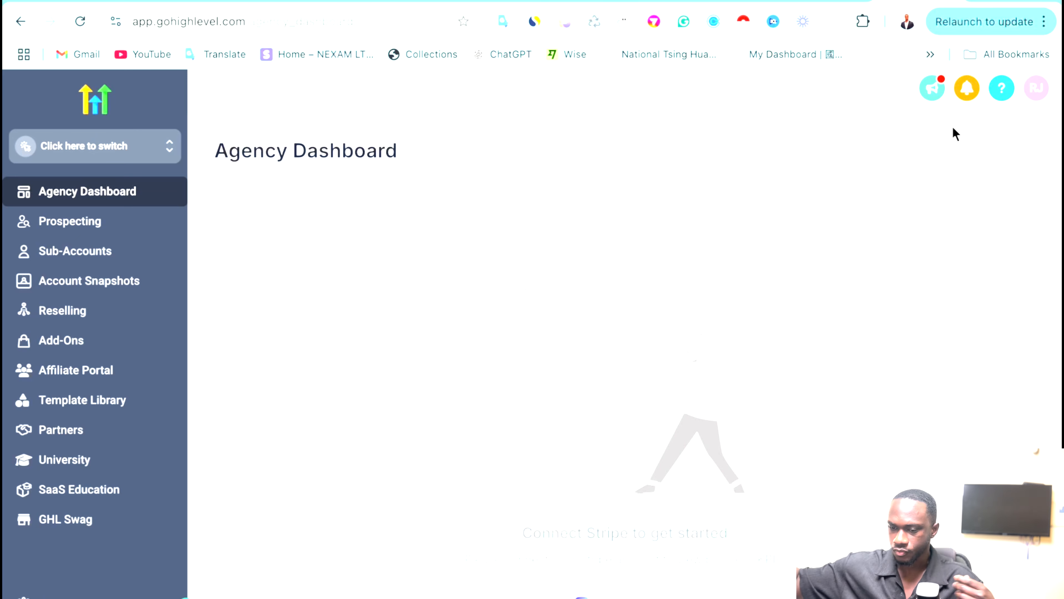
{"action": "left_click", "coordinate": [1036, 88]}
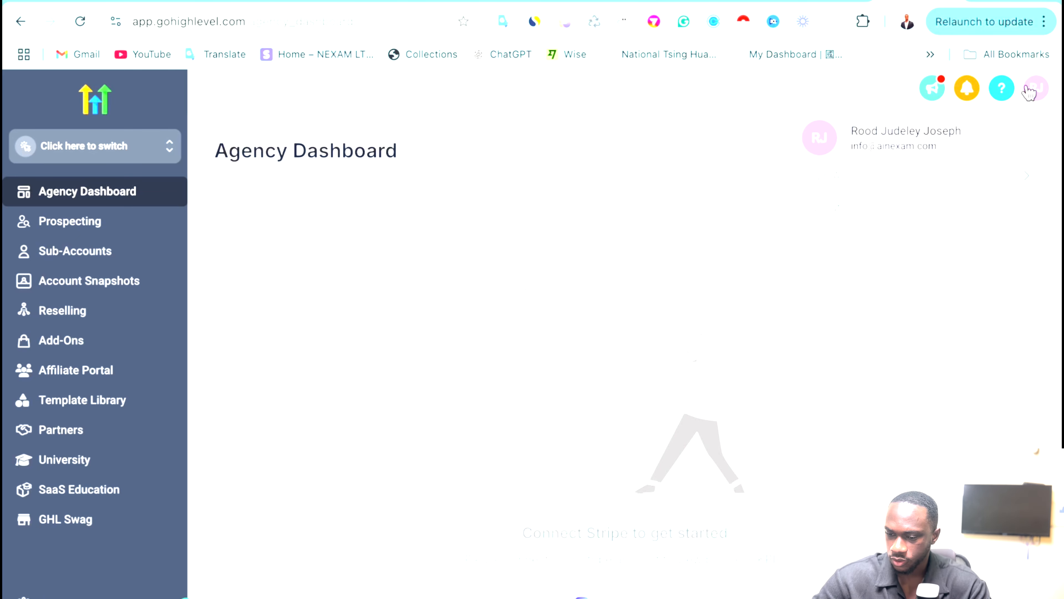
{"action": "left_click", "coordinate": [826, 212]}
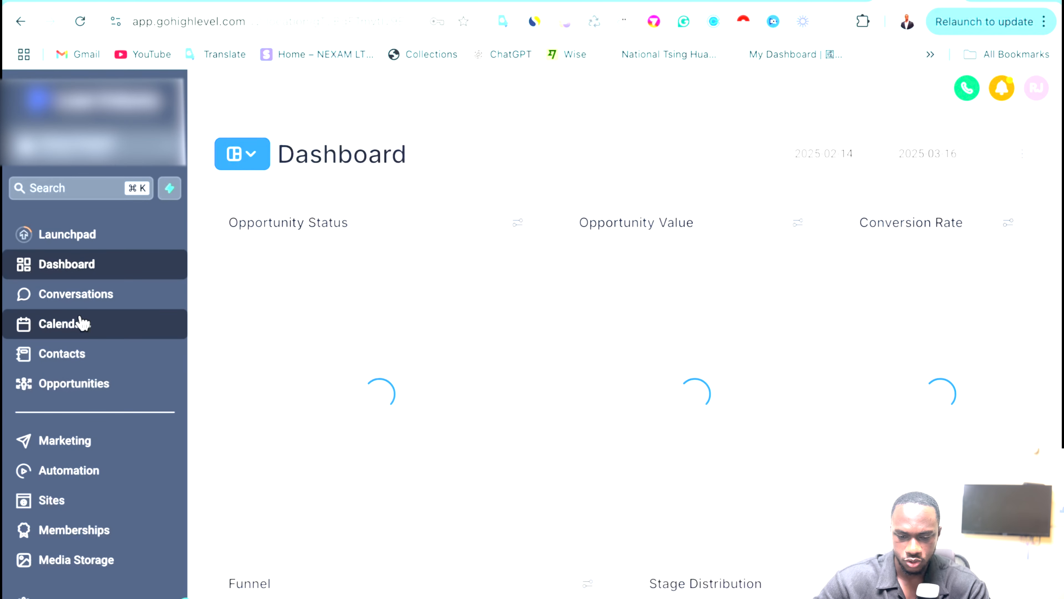
{"action": "left_click", "coordinate": [80, 326]}
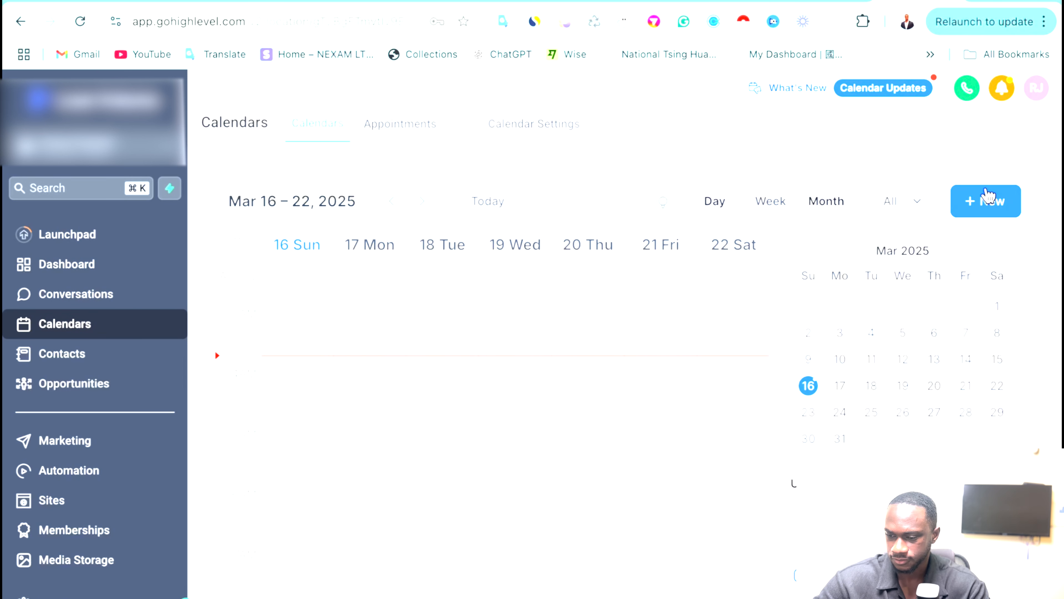
{"action": "left_click", "coordinate": [986, 194]}
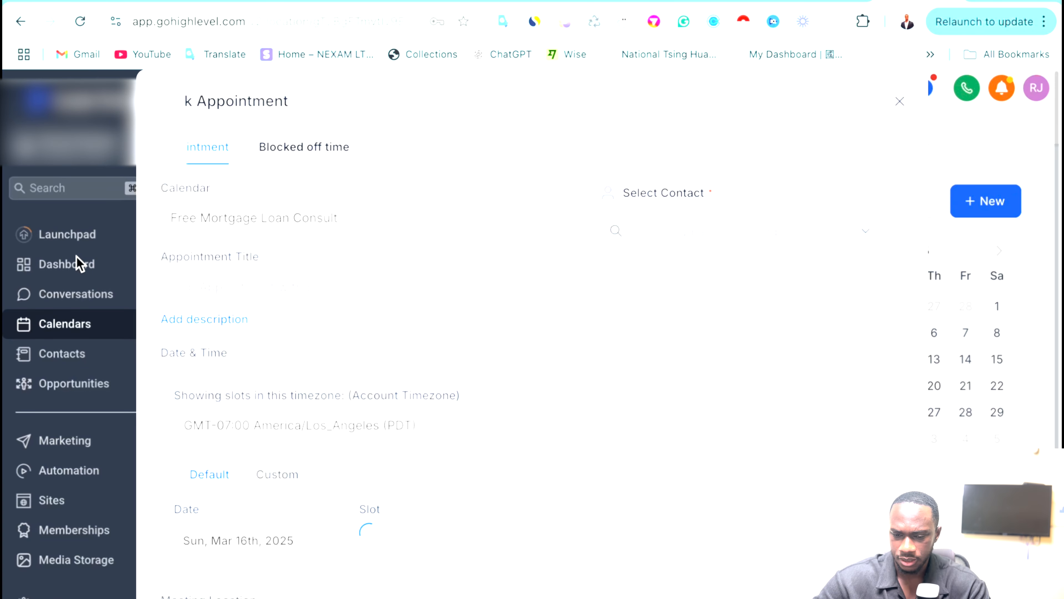
{"action": "left_click", "coordinate": [337, 232]}
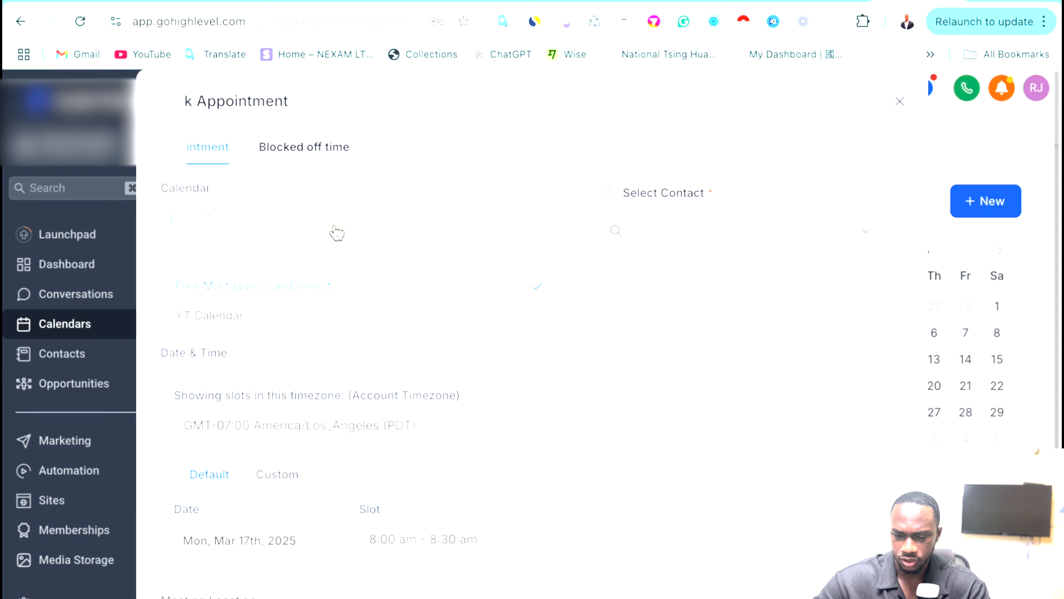
{"action": "type", "text": "tes"}
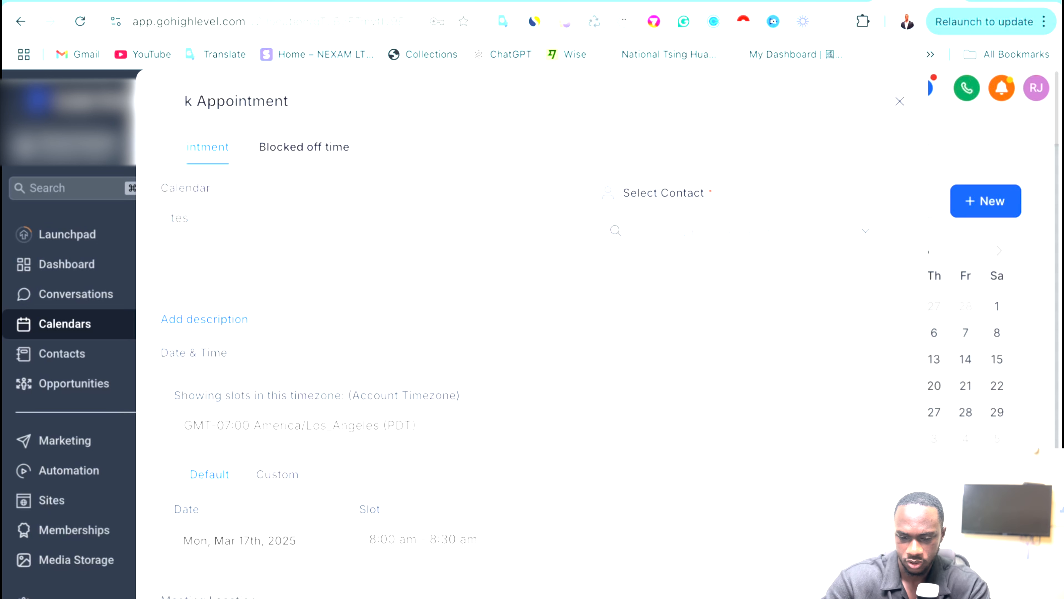
{"action": "type", "text": "t calendar"}
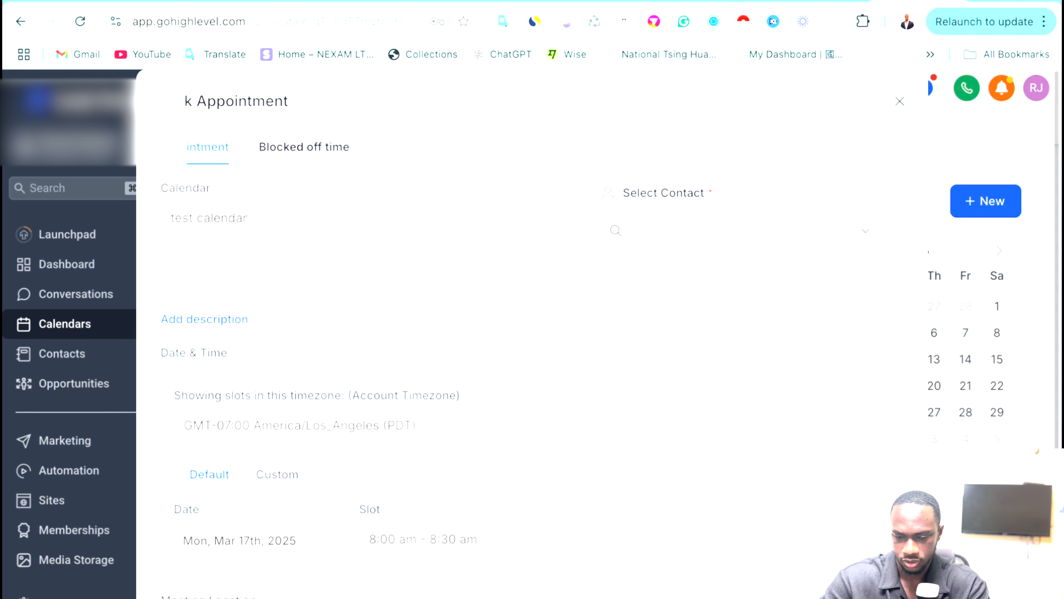
{"action": "left_click", "coordinate": [400, 112]}
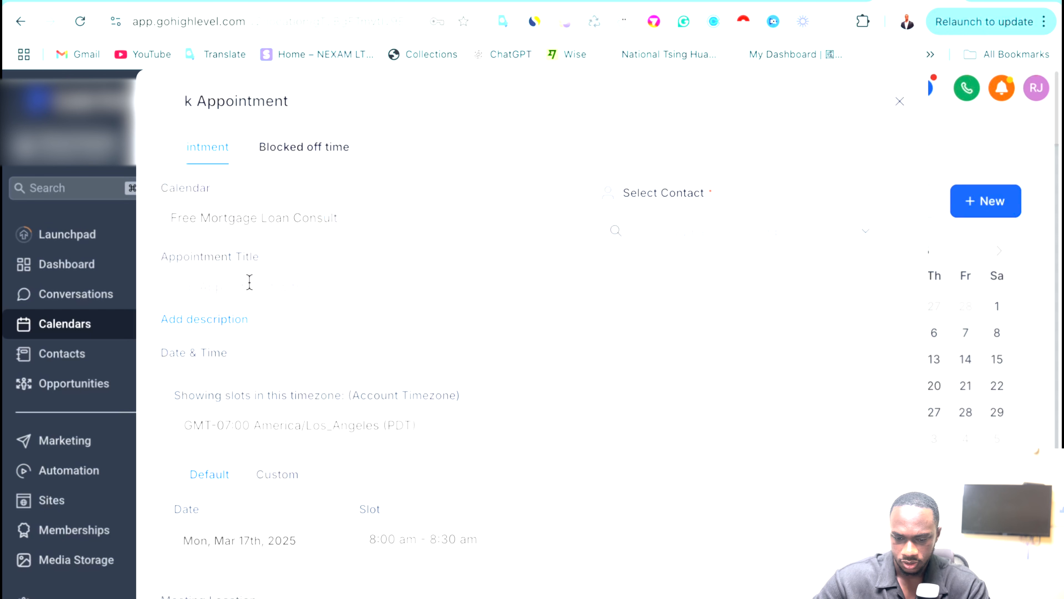
{"action": "scroll", "coordinate": [241, 290], "scroll_direction": "down", "scroll_amount": 1}
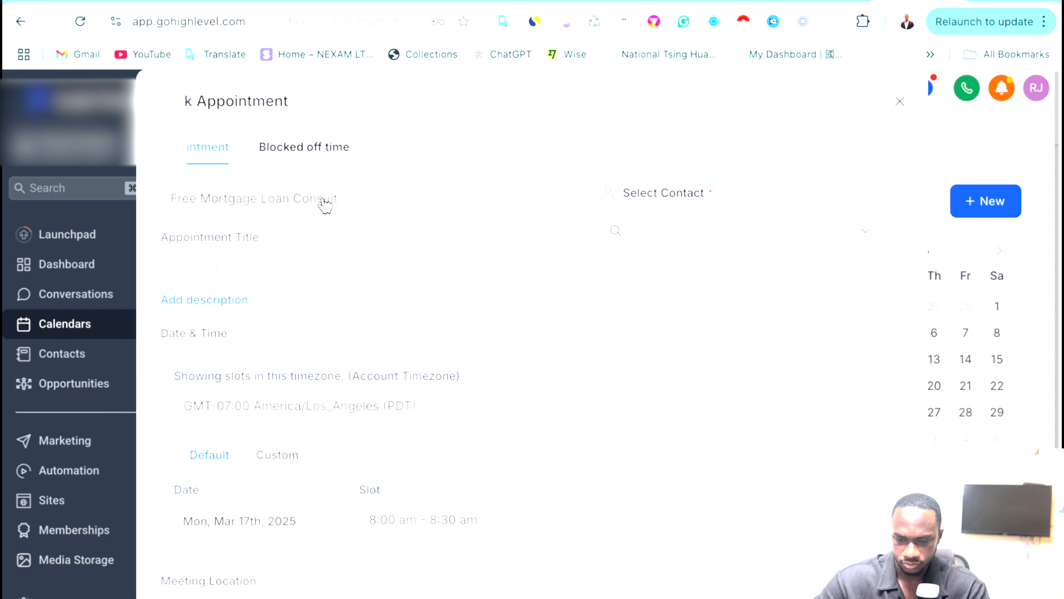
{"action": "left_click", "coordinate": [363, 205]}
{"action": "type", "text": "test"}
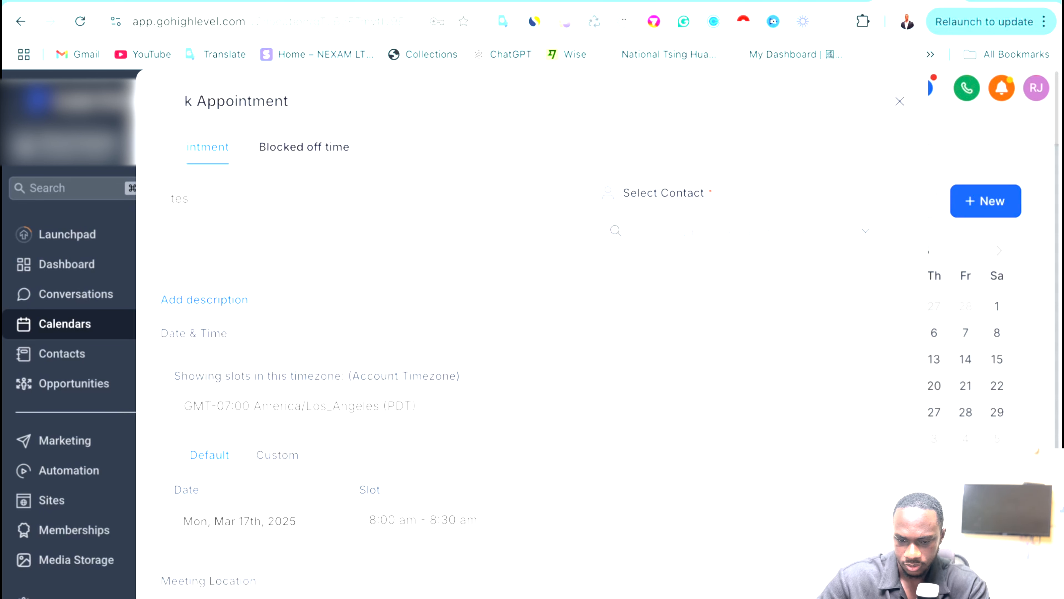
{"action": "key", "text": "BackSpace"}
{"action": "key", "text": "BackSpace"}
{"action": "key", "text": "BackSpace"}
{"action": "type", "text": "test"}
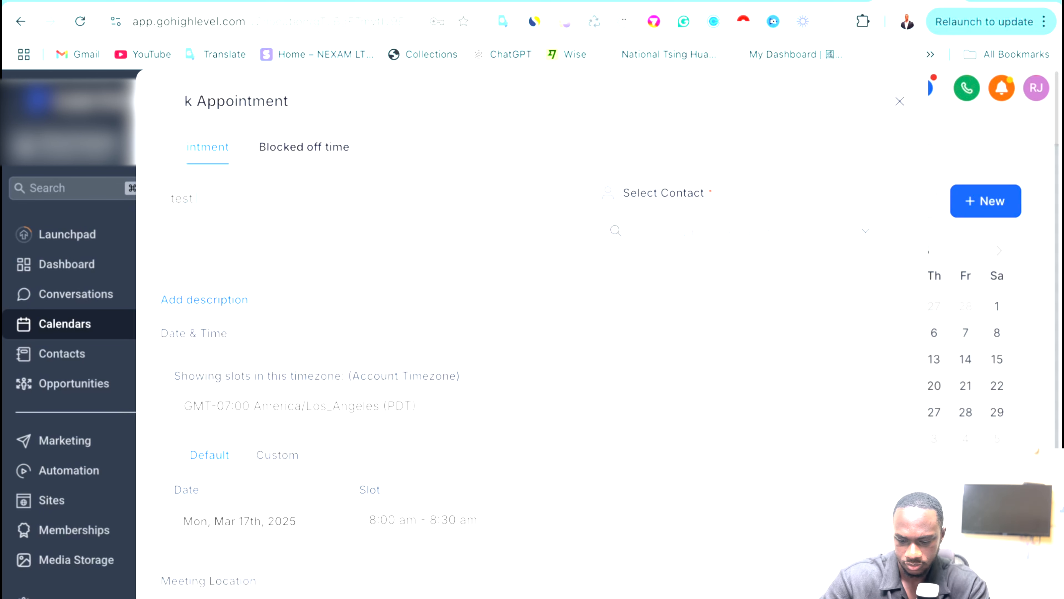
{"action": "type", "text": " bbokin"}
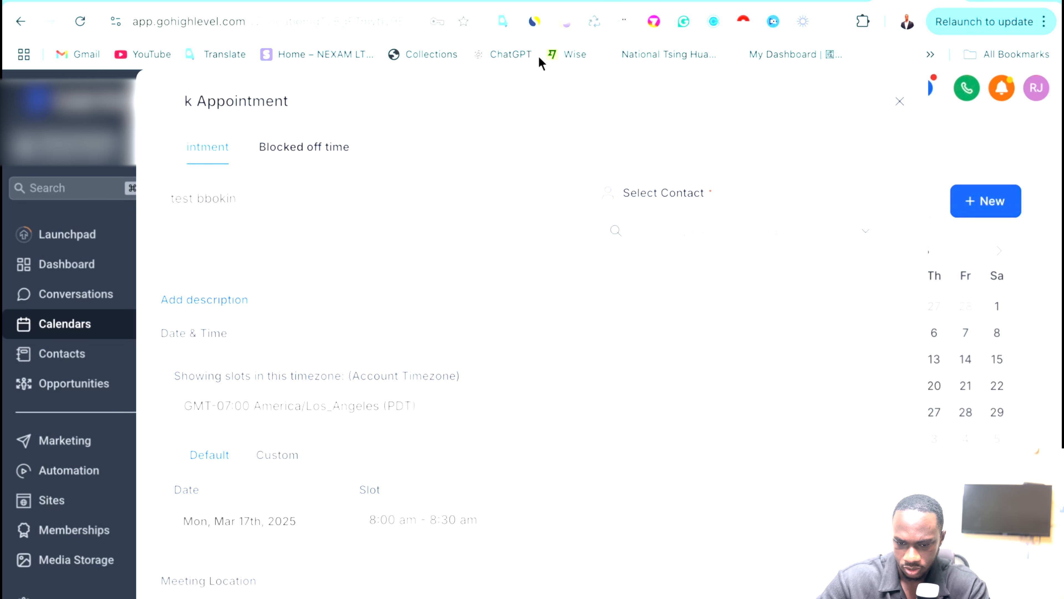
{"action": "left_click", "coordinate": [440, 130]}
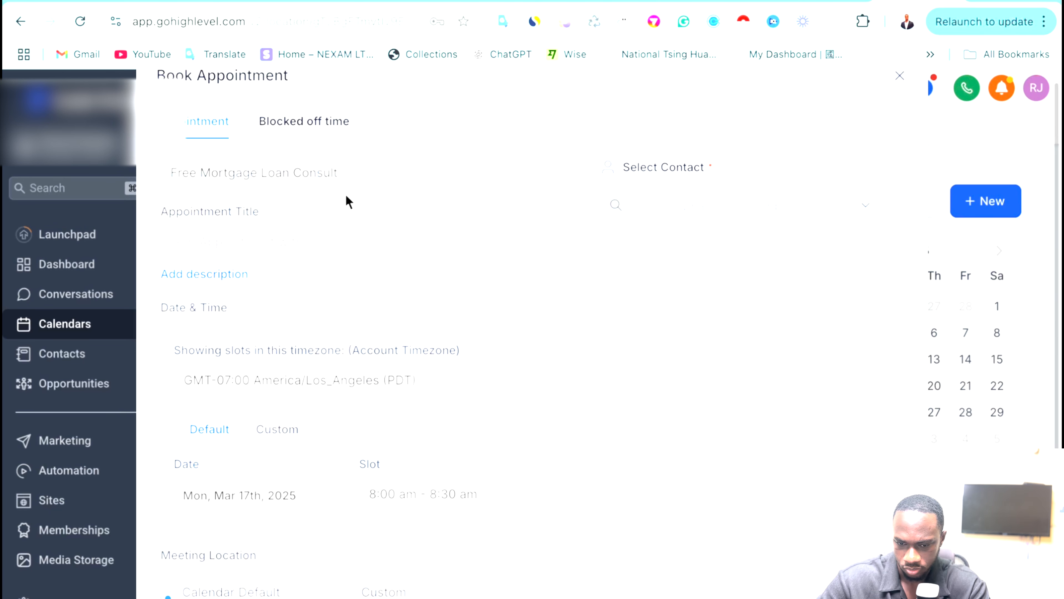
{"action": "scroll", "coordinate": [348, 198], "scroll_direction": "down", "scroll_amount": 3}
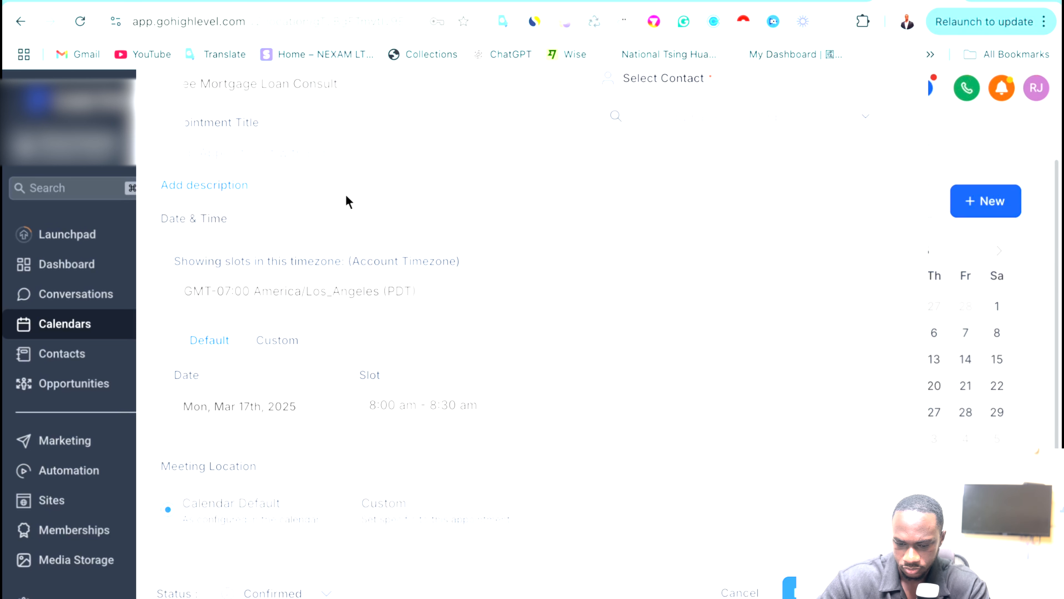
{"action": "scroll", "coordinate": [346, 200], "scroll_direction": "up", "scroll_amount": 3}
{"action": "scroll", "coordinate": [347, 199], "scroll_direction": "down", "scroll_amount": 3}
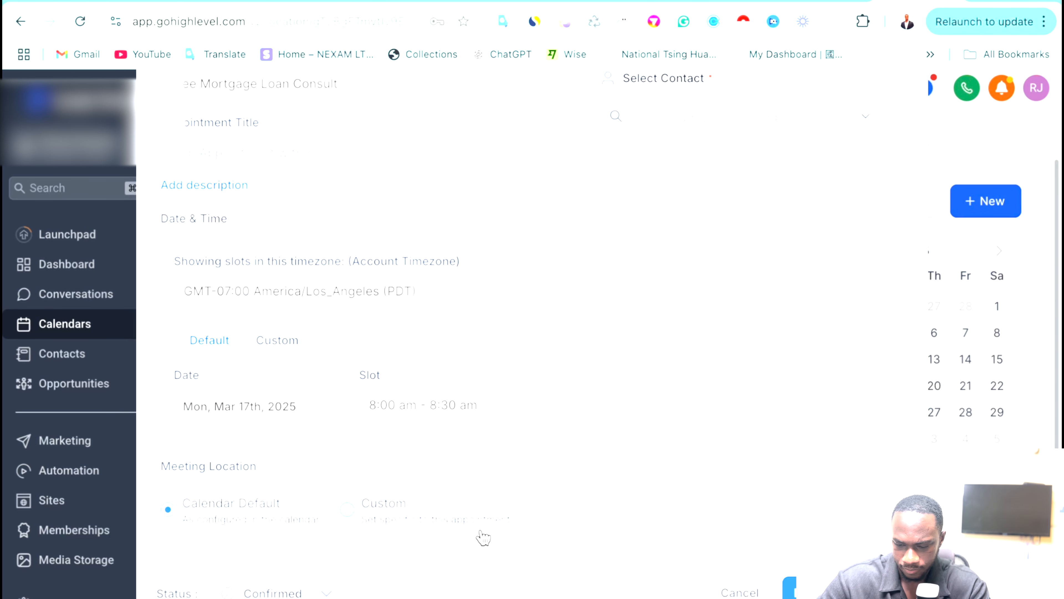
{"action": "scroll", "coordinate": [477, 373], "scroll_direction": "up", "scroll_amount": 3}
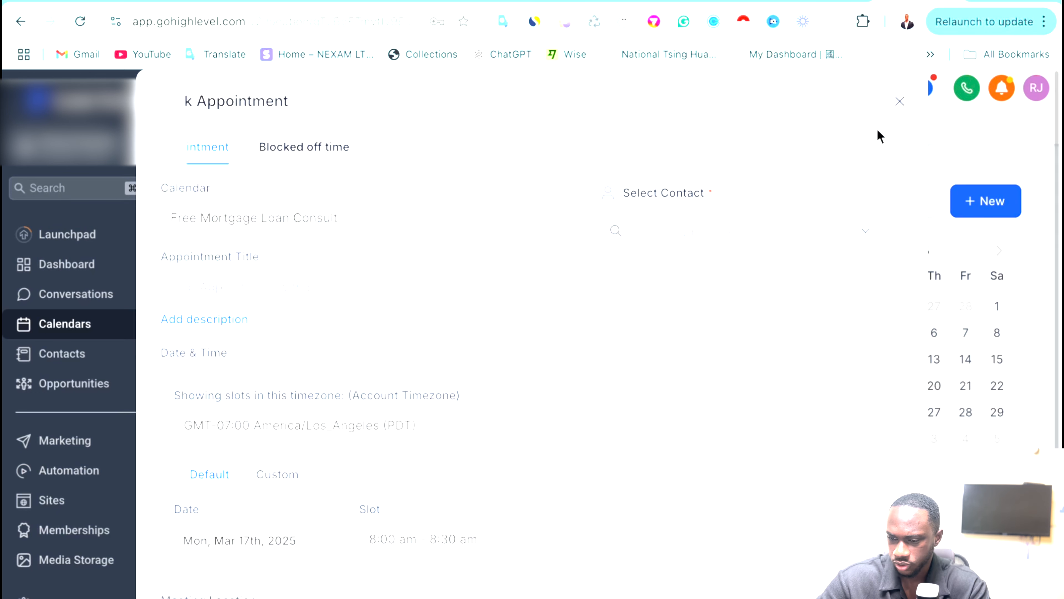
{"action": "left_click", "coordinate": [899, 101]}
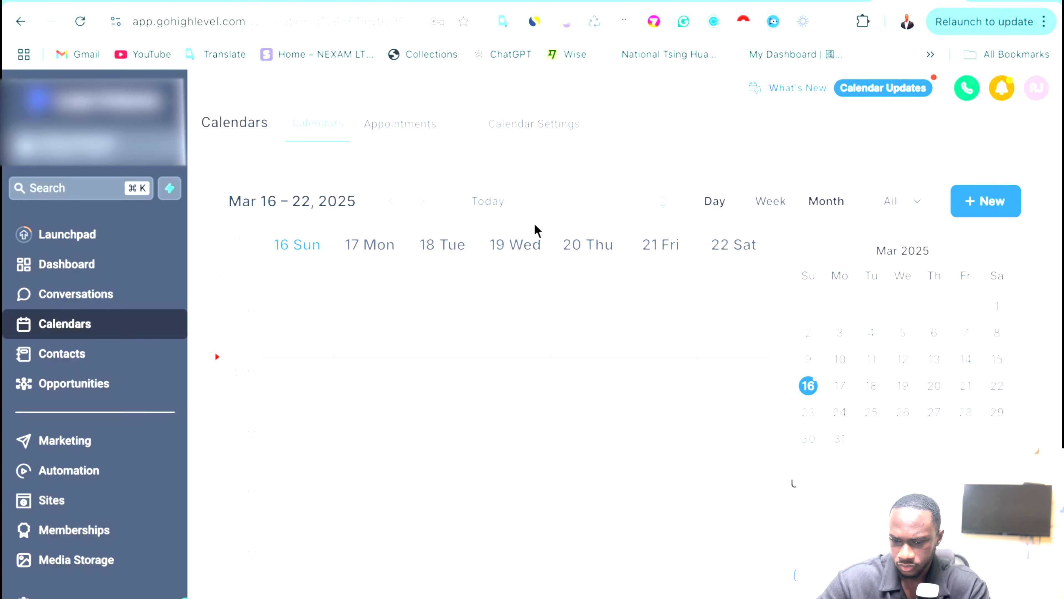
{"action": "left_click", "coordinate": [121, 337]}
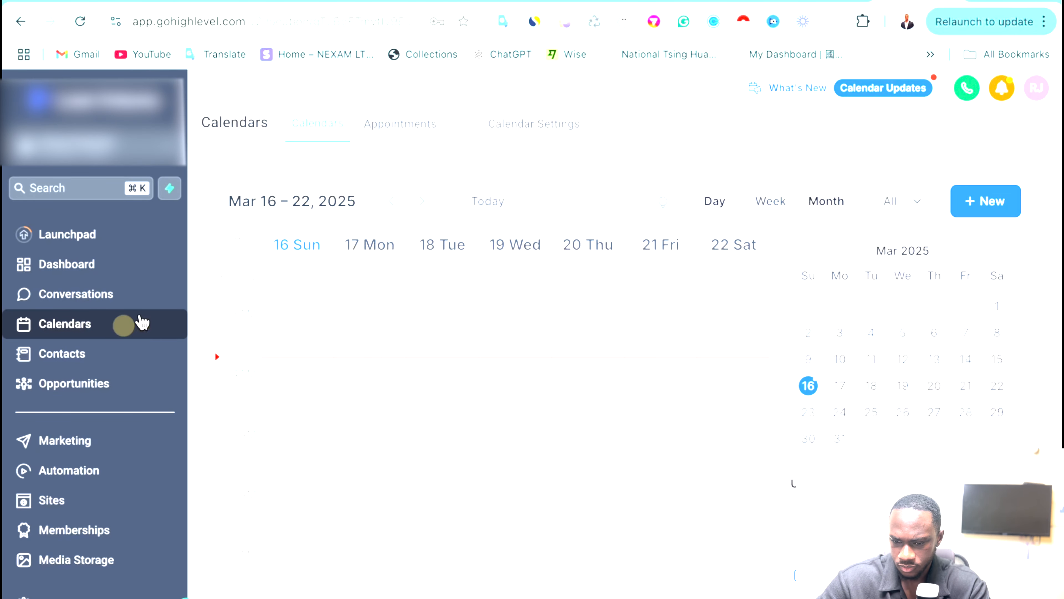
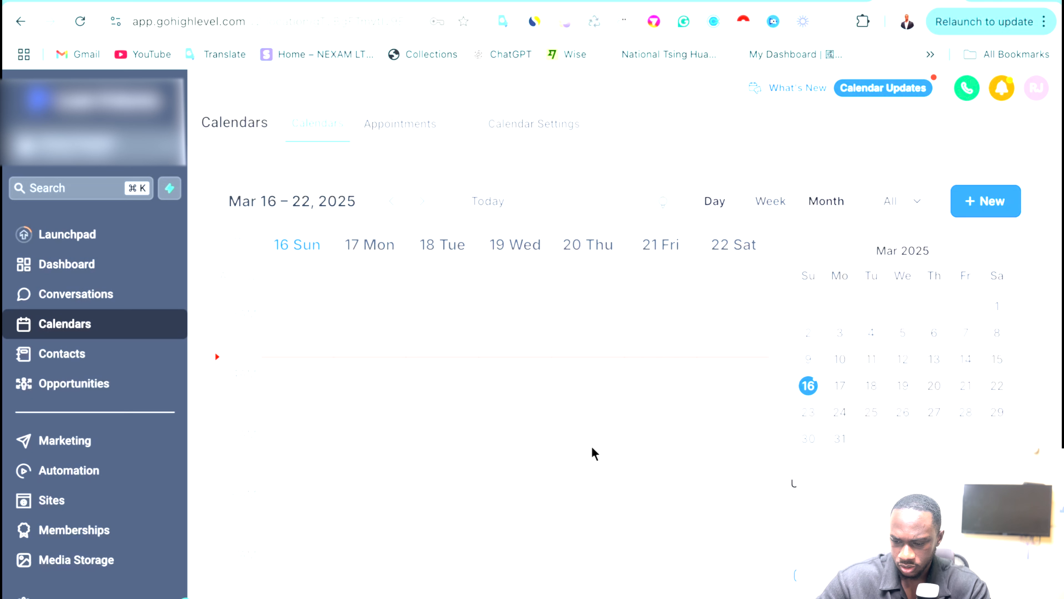
Go to Calendar Settings and start creating a new calendar.
{"action": "scroll", "coordinate": [595, 451], "scroll_direction": "down", "scroll_amount": 10}
{"action": "left_click", "coordinate": [528, 128]}
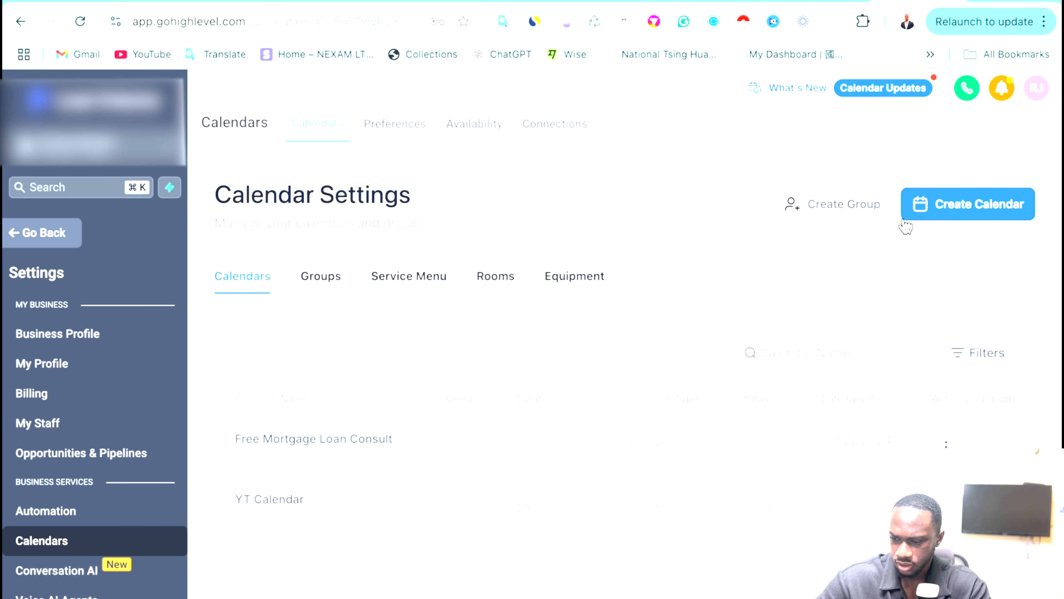
{"action": "left_click", "coordinate": [948, 209]}
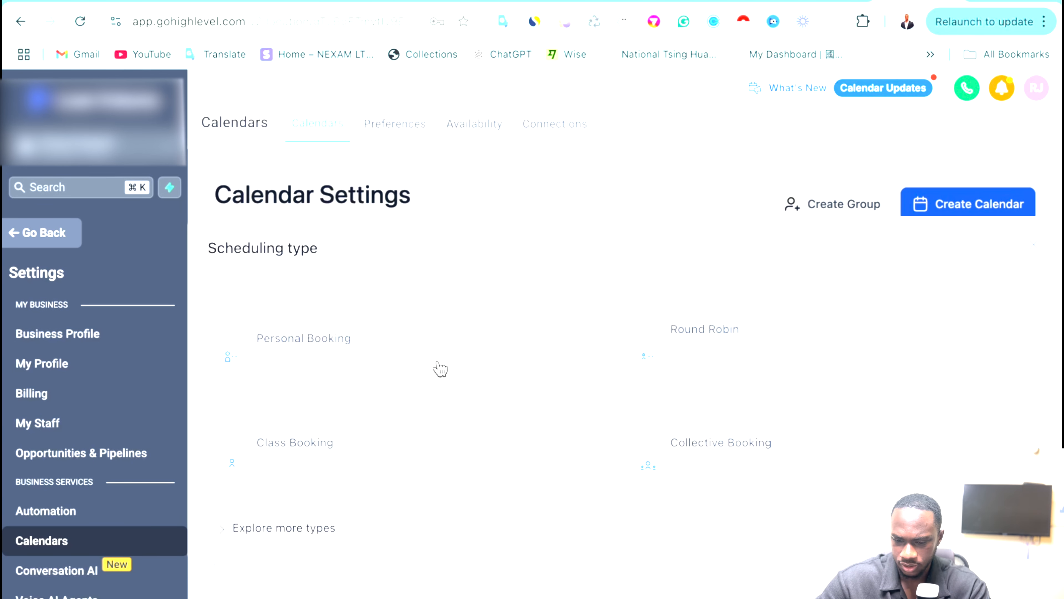
Choose Personal Booking and enter the new calendar's name.
{"action": "left_click", "coordinate": [381, 369]}
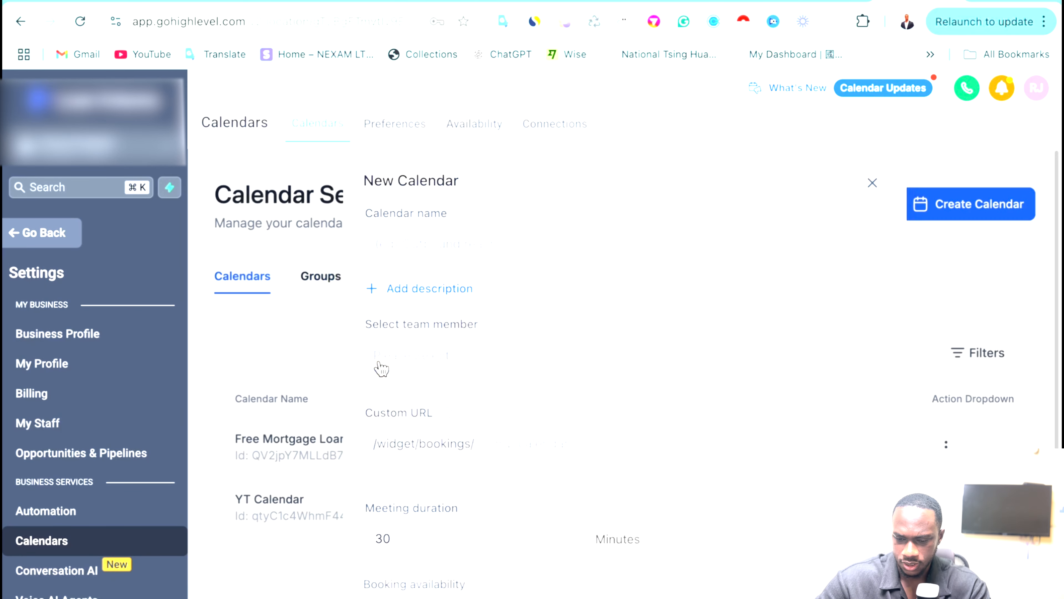
{"action": "left_click", "coordinate": [445, 238]}
{"action": "type", "text": "jude"}
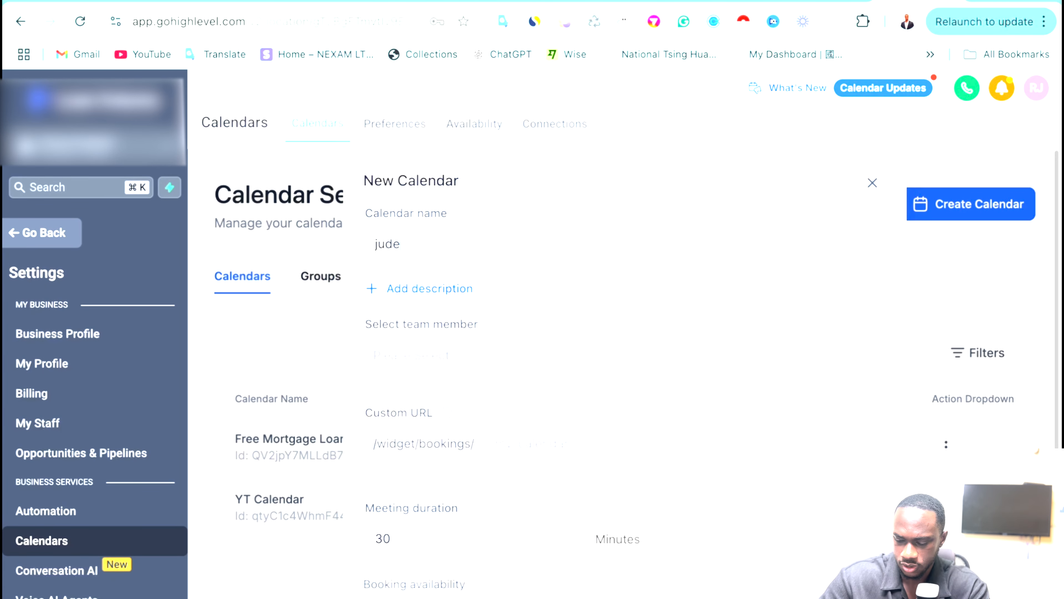
{"action": "type", "text": "'s calend"}
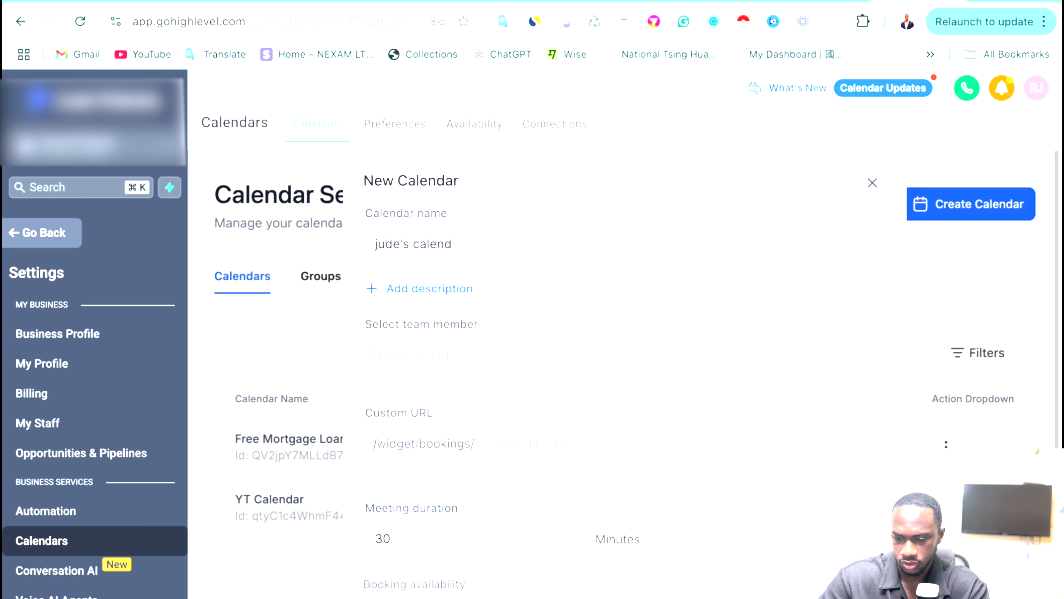
{"action": "type", "text": "ar"}
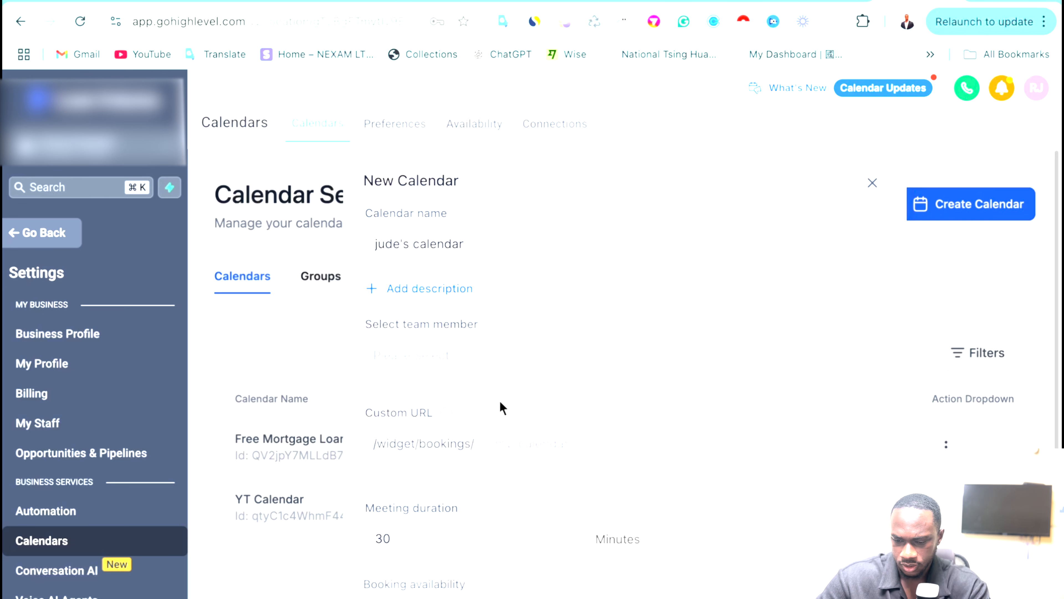
{"action": "scroll", "coordinate": [500, 402], "scroll_direction": "down", "scroll_amount": 4}
{"action": "scroll", "coordinate": [599, 389], "scroll_direction": "down", "scroll_amount": 2}
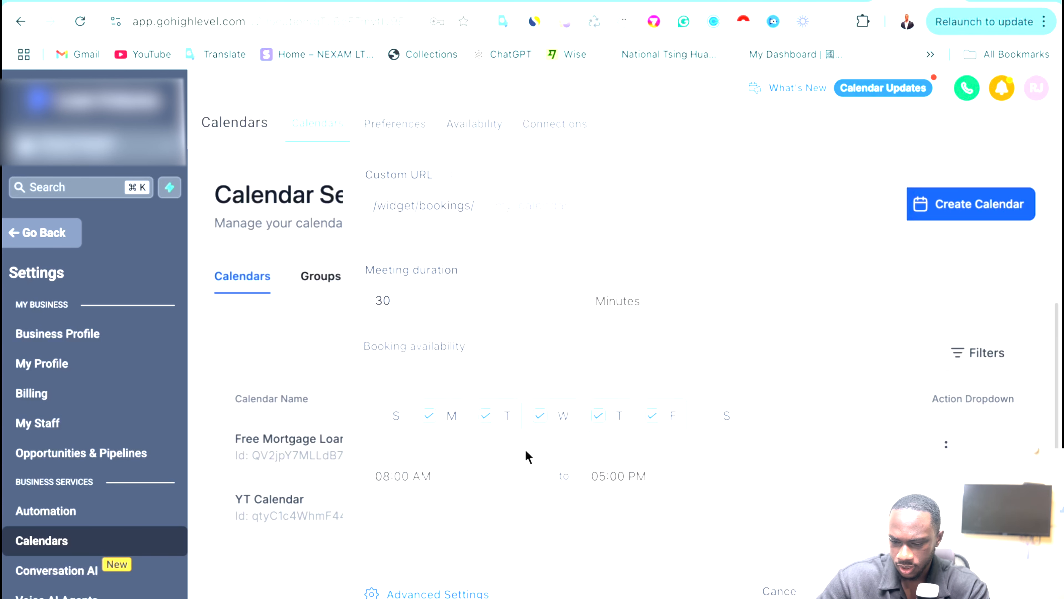
{"action": "scroll", "coordinate": [564, 539], "scroll_direction": "up", "scroll_amount": 2}
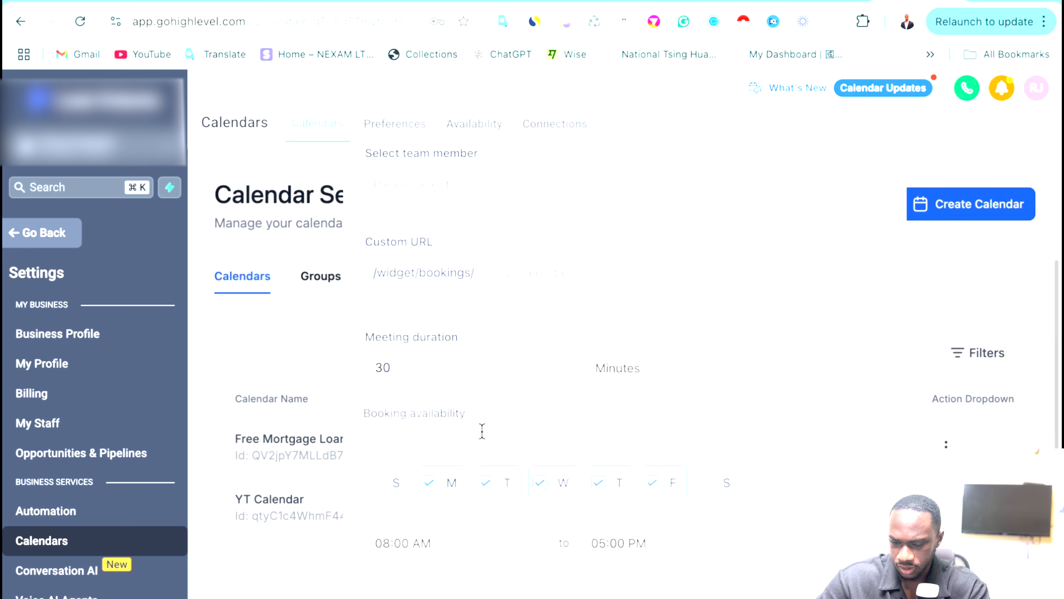
{"action": "scroll", "coordinate": [539, 419], "scroll_direction": "up", "scroll_amount": 4}
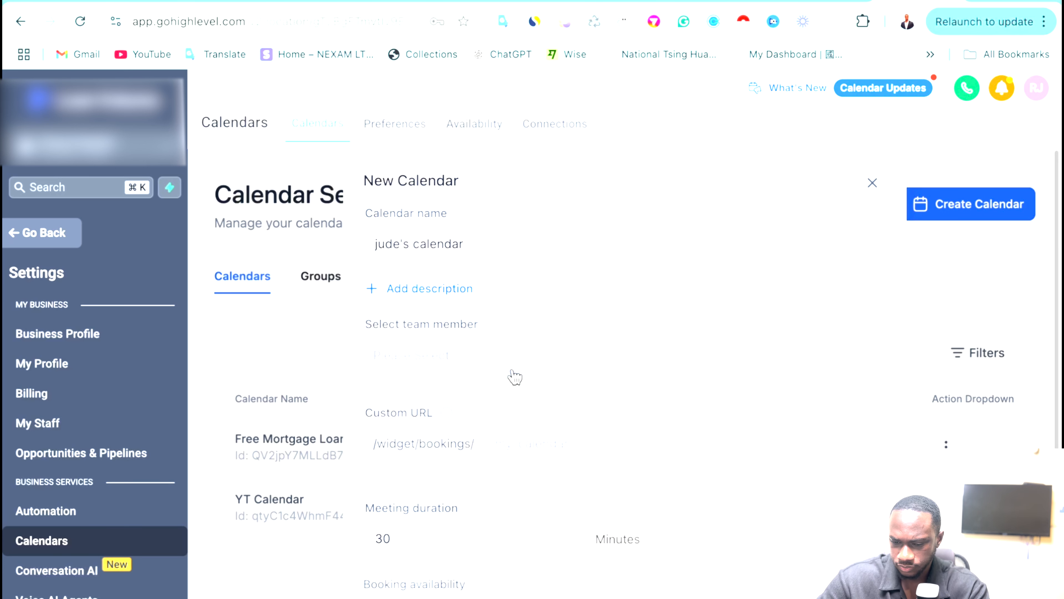
{"action": "scroll", "coordinate": [515, 378], "scroll_direction": "down", "scroll_amount": 6}
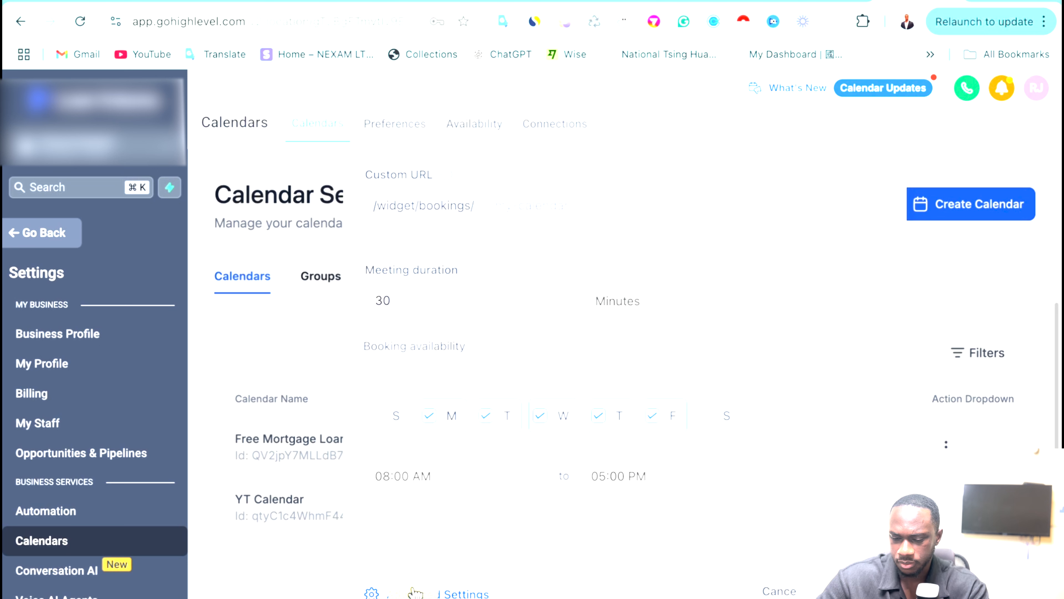
Fill in the custom URL slug and assign a team member to the calendar.
{"action": "left_click", "coordinate": [434, 592]}
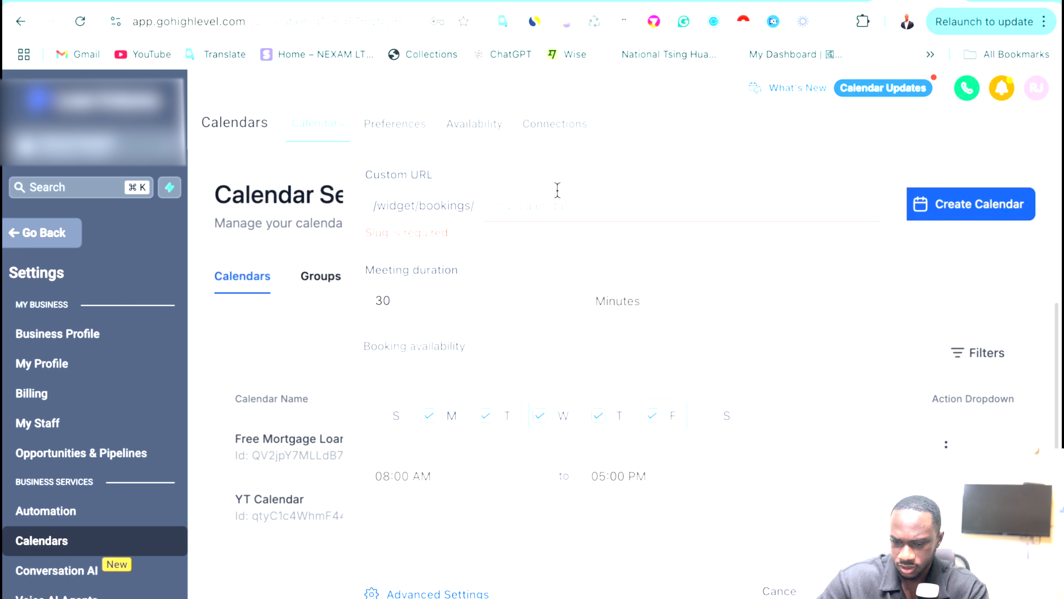
{"action": "left_click", "coordinate": [537, 204]}
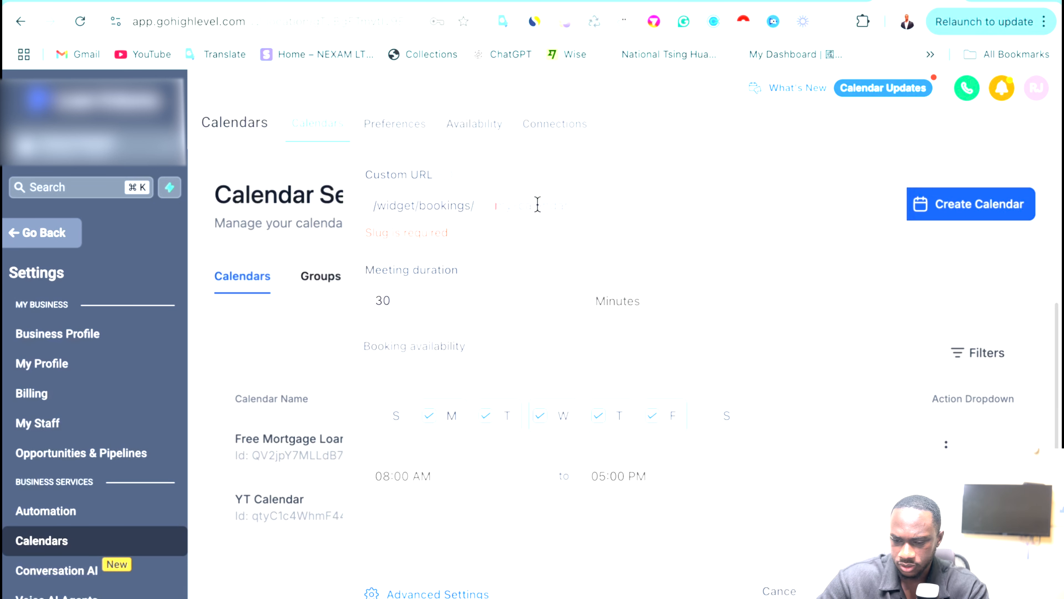
{"action": "type", "text": "jud"}
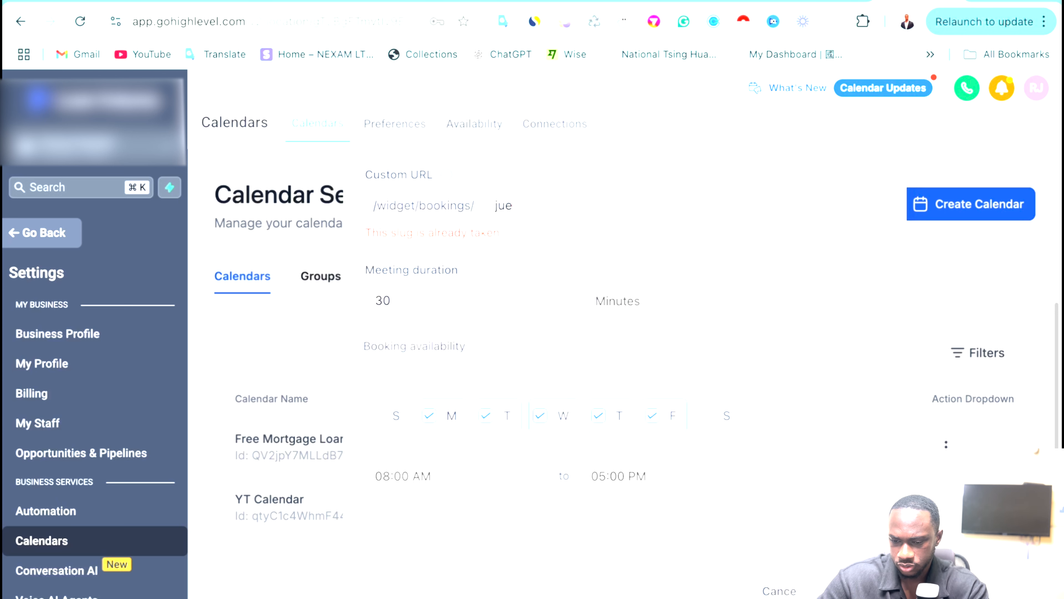
{"action": "type", "text": "e"}
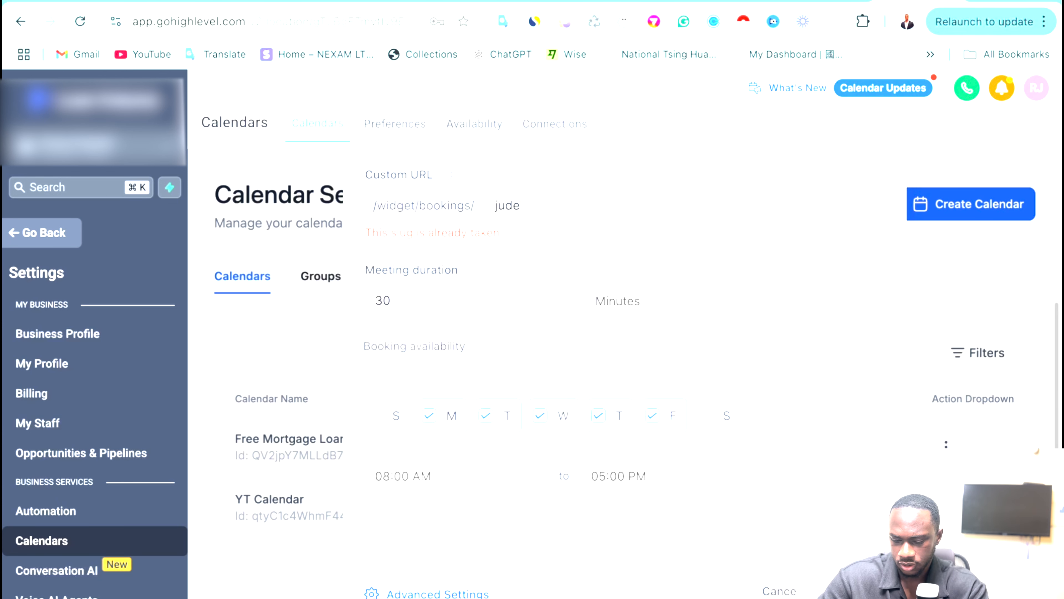
{"action": "type", "text": "cal"}
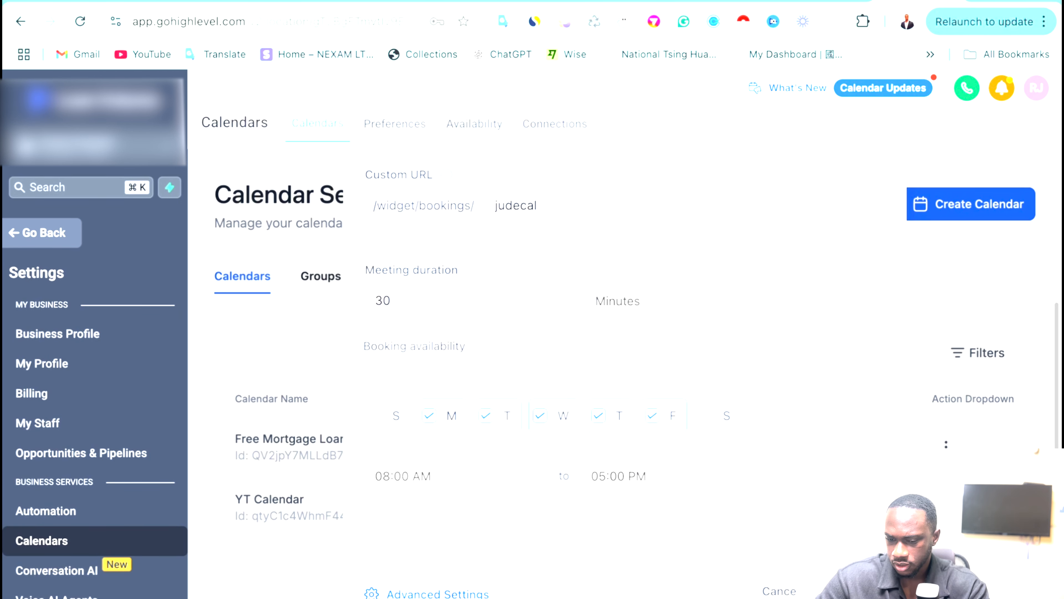
{"action": "scroll", "coordinate": [793, 385], "scroll_direction": "up", "scroll_amount": 5}
{"action": "scroll", "coordinate": [790, 375], "scroll_direction": "down", "scroll_amount": 5}
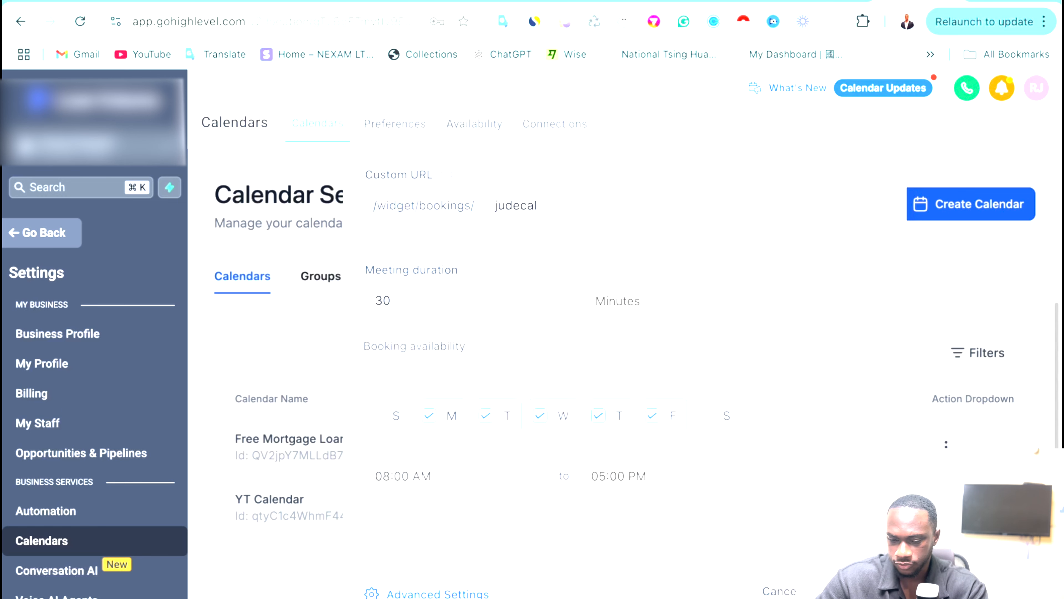
{"action": "scroll", "coordinate": [440, 352], "scroll_direction": "up", "scroll_amount": 5}
{"action": "left_click", "coordinate": [441, 352]}
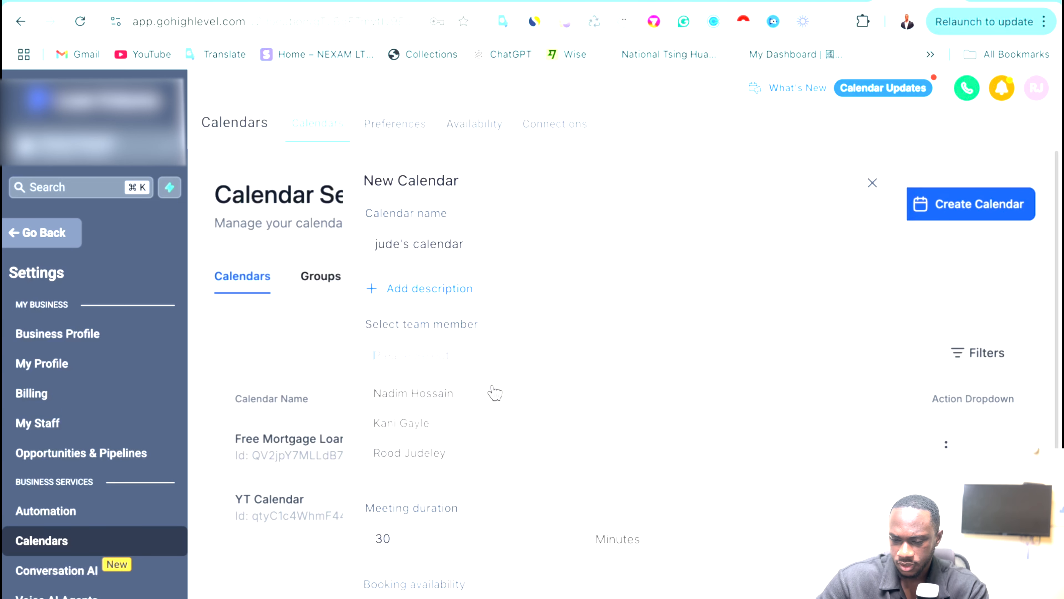
{"action": "left_click", "coordinate": [452, 457]}
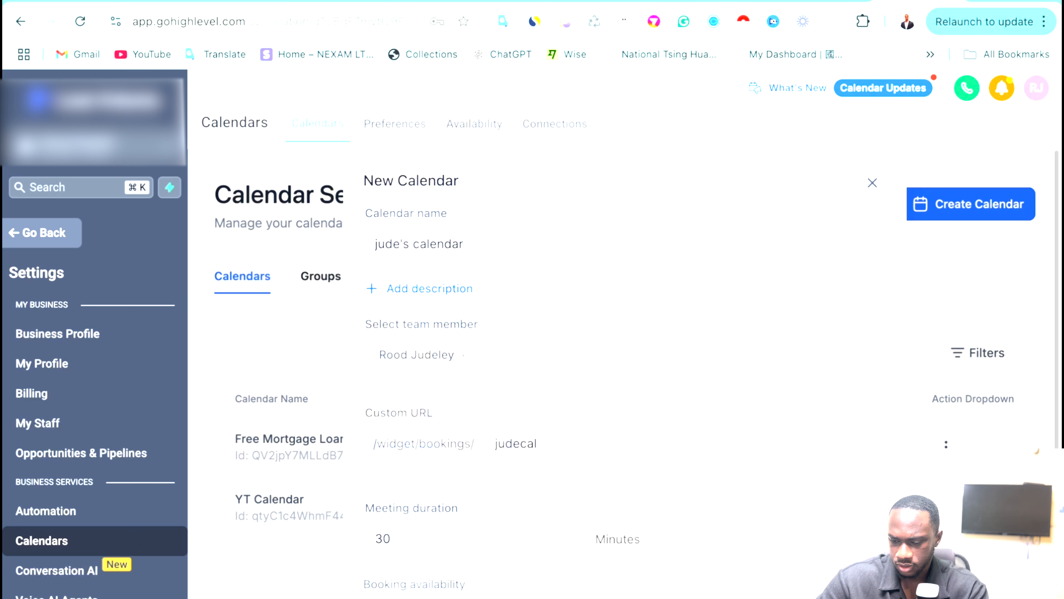
{"action": "scroll", "coordinate": [452, 458], "scroll_direction": "down", "scroll_amount": 5}
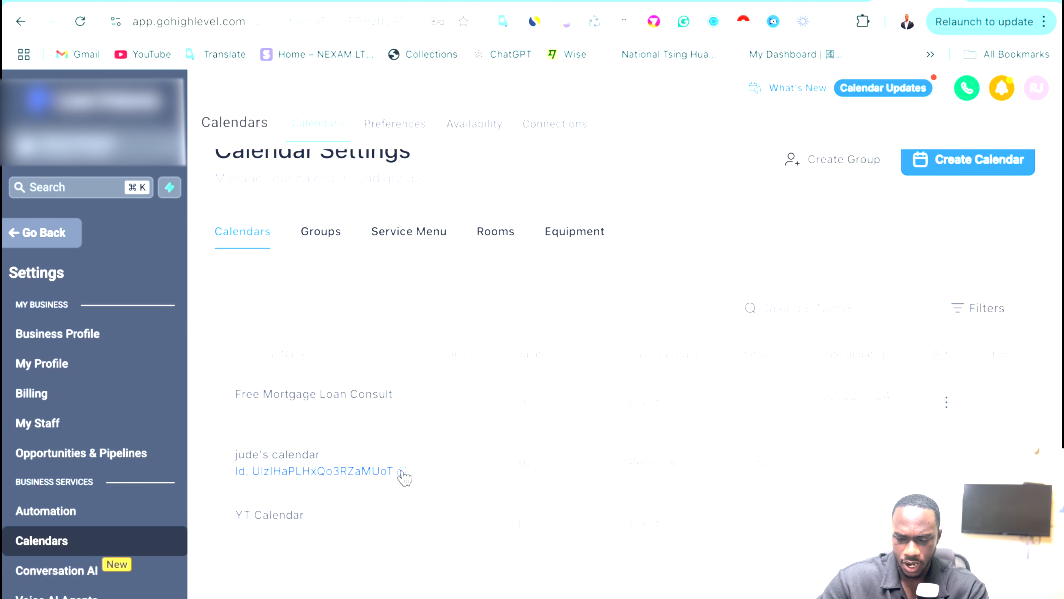
Open the new calendar's action menu, then go back to the Calendars week view.
{"action": "left_click", "coordinate": [946, 463]}
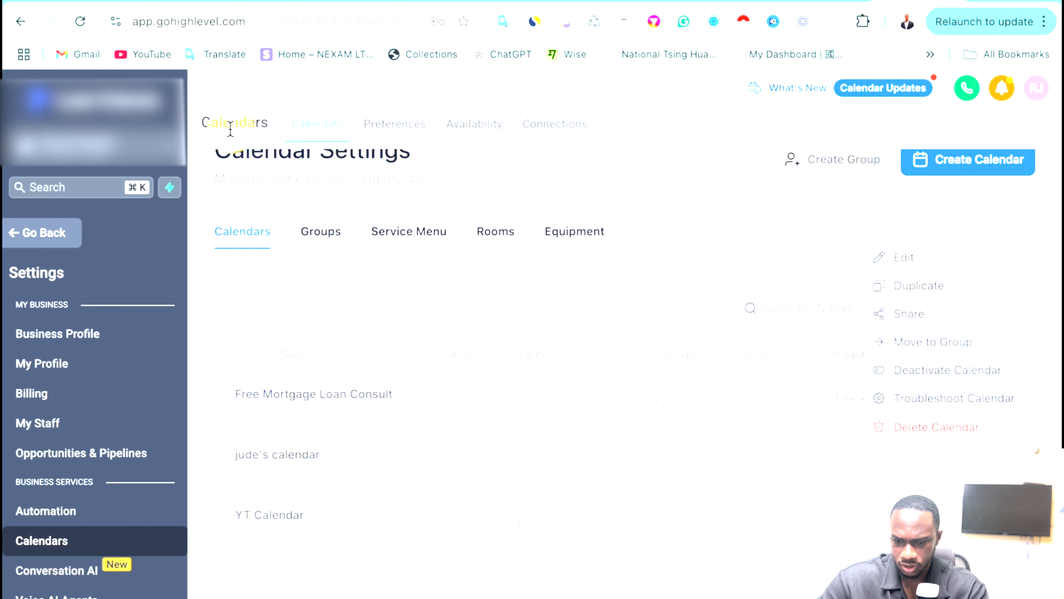
{"action": "scroll", "coordinate": [433, 216], "scroll_direction": "up", "scroll_amount": 1}
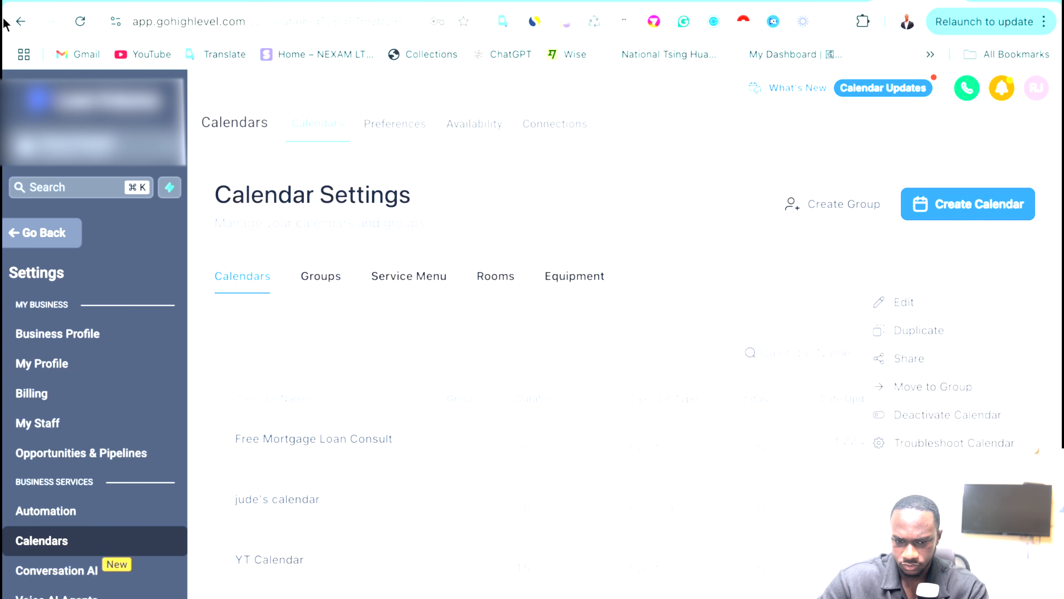
{"action": "left_click", "coordinate": [19, 23]}
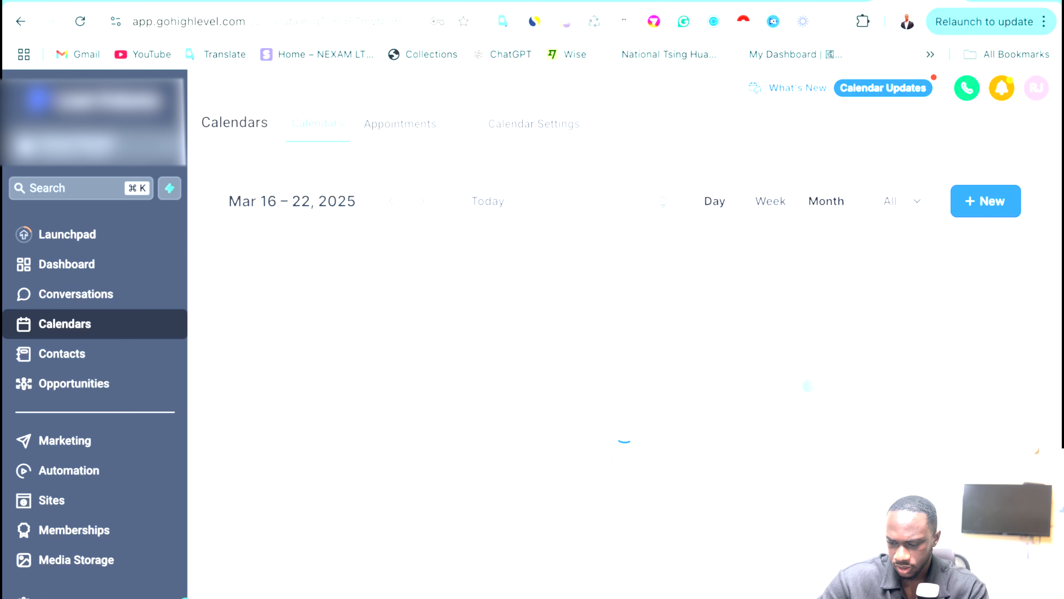
Inspect the calendar page's full web address in the address bar.
{"action": "left_click", "coordinate": [311, 23]}
{"action": "left_click", "coordinate": [325, 21]}
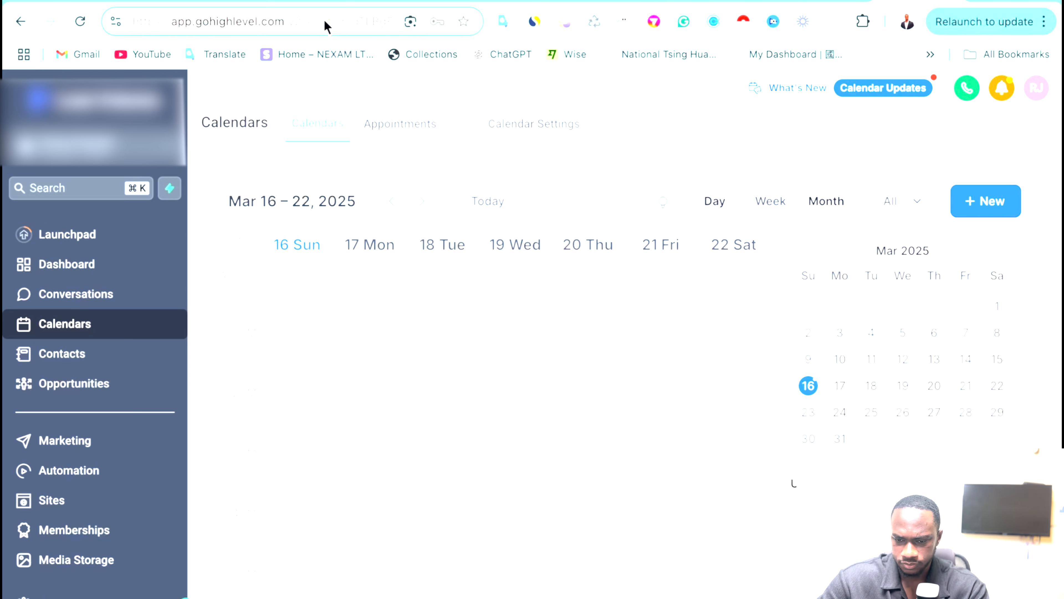
{"action": "key", "text": "Right"}
{"action": "key", "text": "Right"}
{"action": "key", "text": "Right"}
{"action": "key", "text": "Right"}
{"action": "key", "text": "Right"}
{"action": "key", "text": "Right"}
{"action": "key", "text": "Right"}
{"action": "key", "text": "Right"}
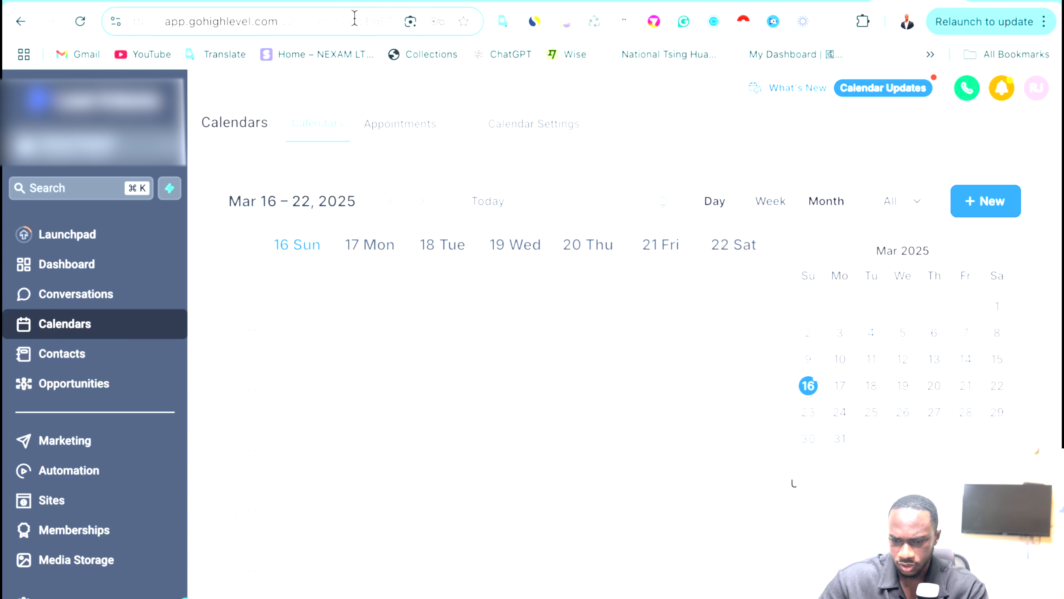
{"action": "key", "text": "Right"}
{"action": "key", "text": "Right"}
{"action": "key", "text": "Right"}
{"action": "key", "text": "Right"}
{"action": "key", "text": "Right"}
{"action": "key", "text": "Right"}
{"action": "key", "text": "Right"}
{"action": "key", "text": "Right"}
{"action": "key", "text": "Right"}
{"action": "key", "text": "Right"}
{"action": "key", "text": "Right"}
{"action": "key", "text": "Right"}
{"action": "key", "text": "Right"}
{"action": "key", "text": "Right"}
{"action": "key", "text": "Right"}
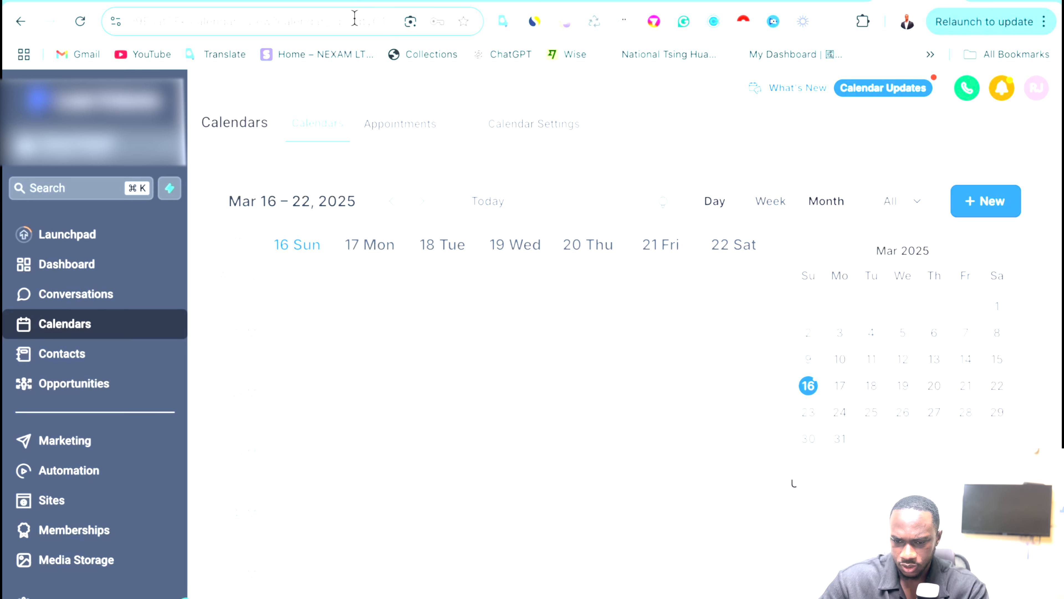
{"action": "key", "text": "Right"}
{"action": "key", "text": "Right"}
{"action": "key", "text": "Right"}
{"action": "key", "text": "Right"}
{"action": "key", "text": "Right"}
{"action": "key", "text": "Right"}
{"action": "key", "text": "Right"}
{"action": "key", "text": "Right"}
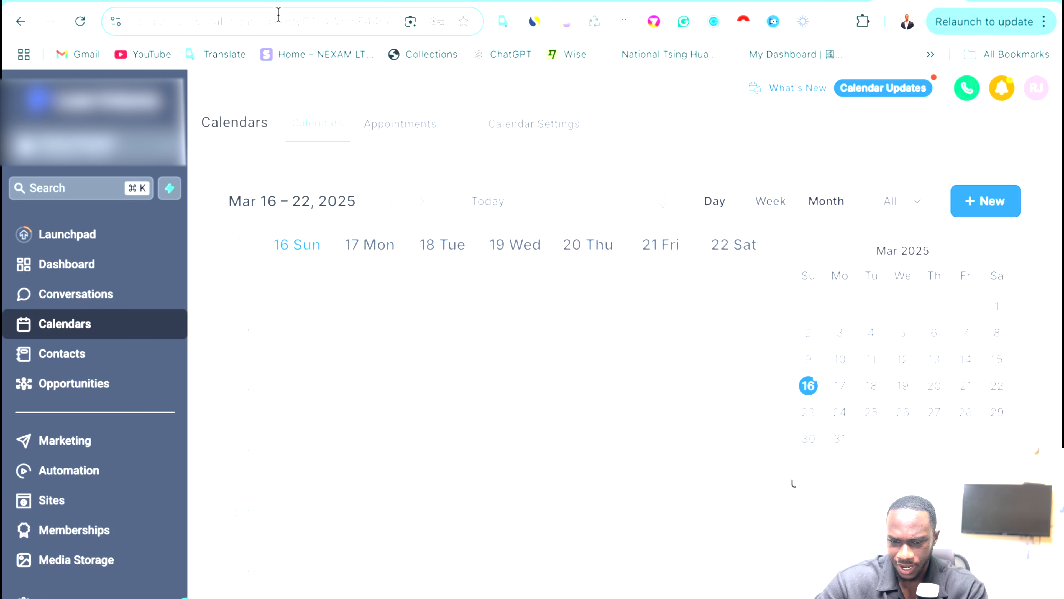
{"action": "left_click_drag", "start_coordinate": [285, 19], "coordinate": [346, 27]}
{"action": "left_click", "coordinate": [346, 26]}
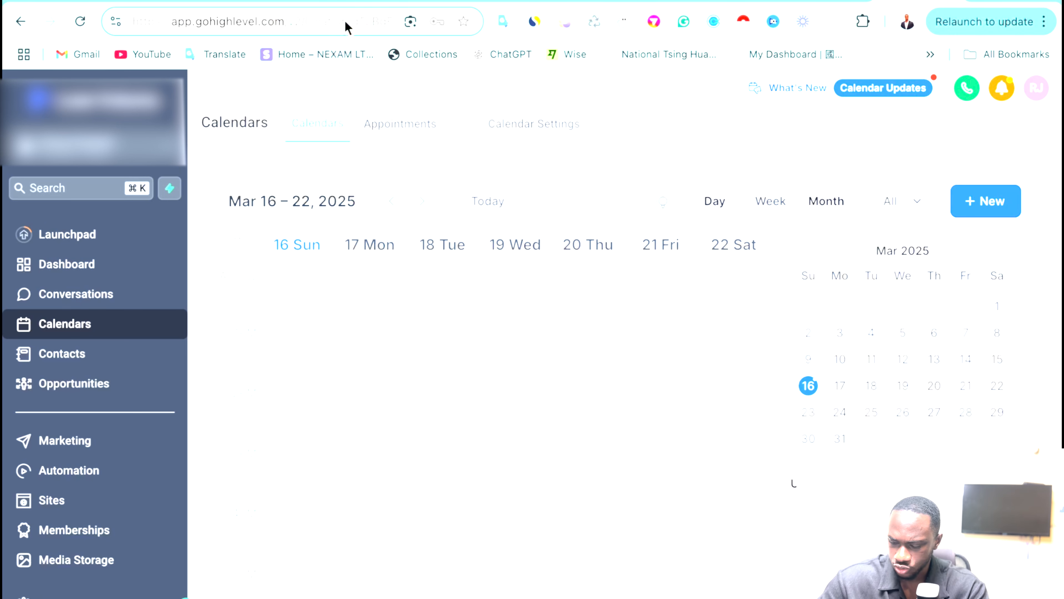
{"action": "key", "text": "Return"}
{"action": "key", "text": "Right"}
{"action": "key", "text": "Right"}
{"action": "key", "text": "Right"}
{"action": "key", "text": "Right"}
{"action": "key", "text": "Right"}
{"action": "key", "text": "Right"}
{"action": "key", "text": "Right"}
{"action": "key", "text": "Right"}
{"action": "key", "text": "Right"}
{"action": "key", "text": "Right"}
{"action": "key", "text": "Right"}
{"action": "key", "text": "Right"}
{"action": "key", "text": "Right"}
{"action": "key", "text": "Right"}
{"action": "key", "text": "Right"}
{"action": "key", "text": "Right"}
{"action": "key", "text": "Right"}
{"action": "key", "text": "Right"}
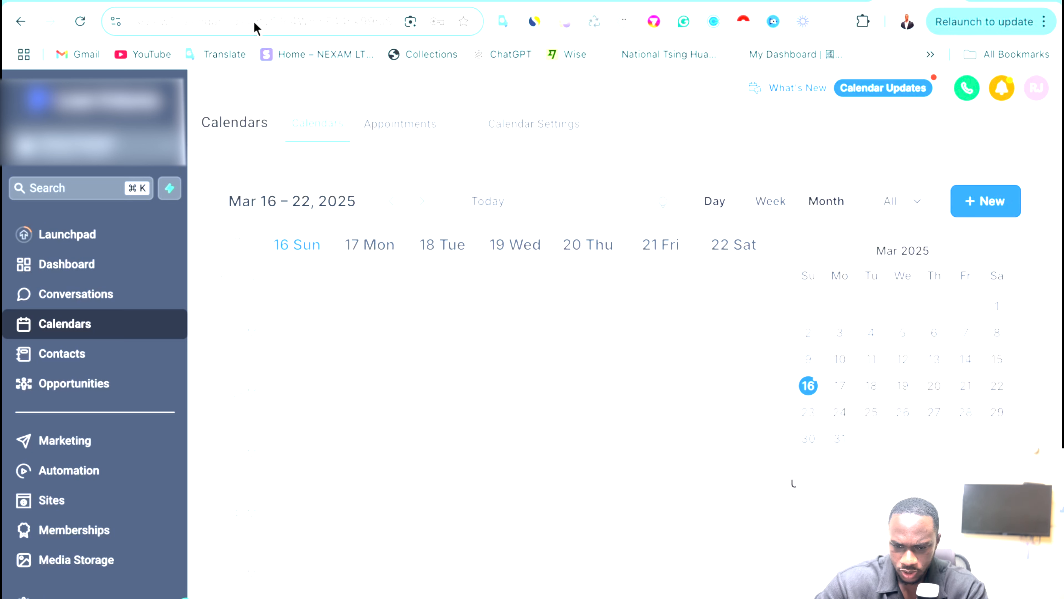
{"action": "left_click_drag", "start_coordinate": [255, 27], "coordinate": [285, 28]}
{"action": "left_click", "coordinate": [323, 22]}
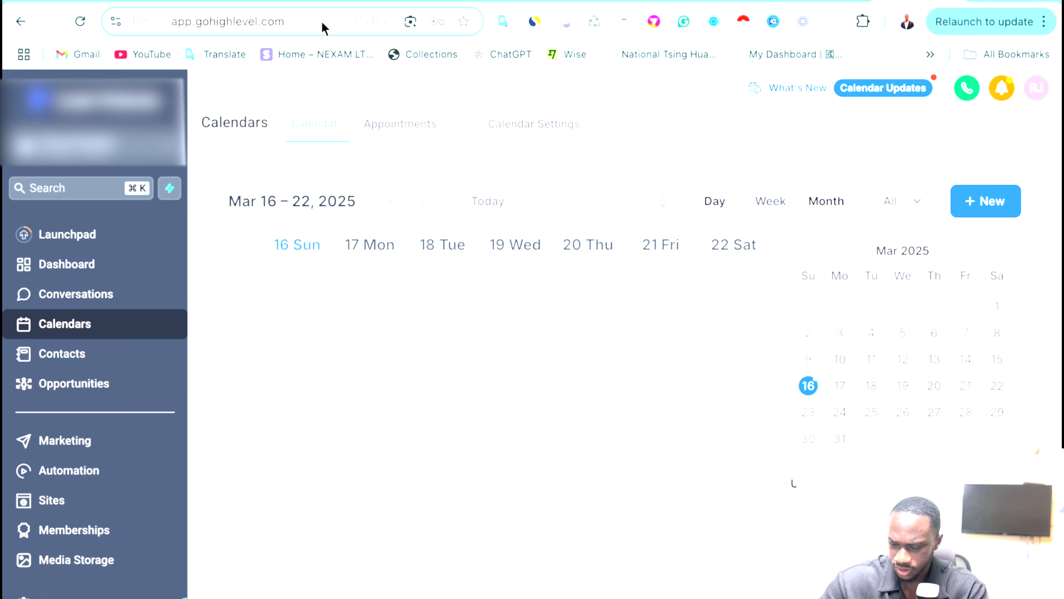
Select and copy the whole calendar page address, then show all open windows.
{"action": "key", "text": "super+Right"}
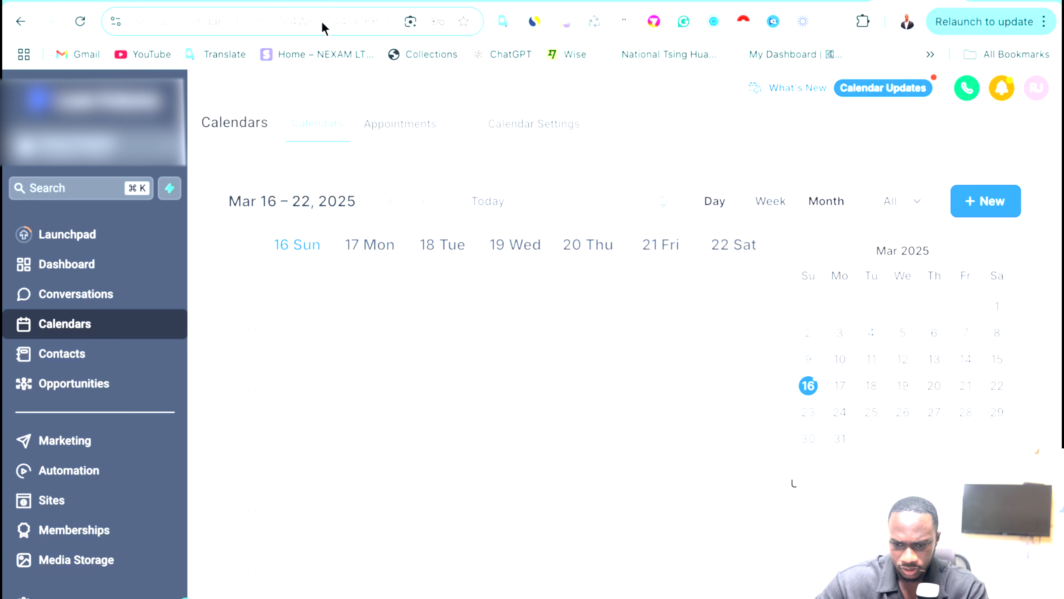
{"action": "left_click", "coordinate": [392, 25]}
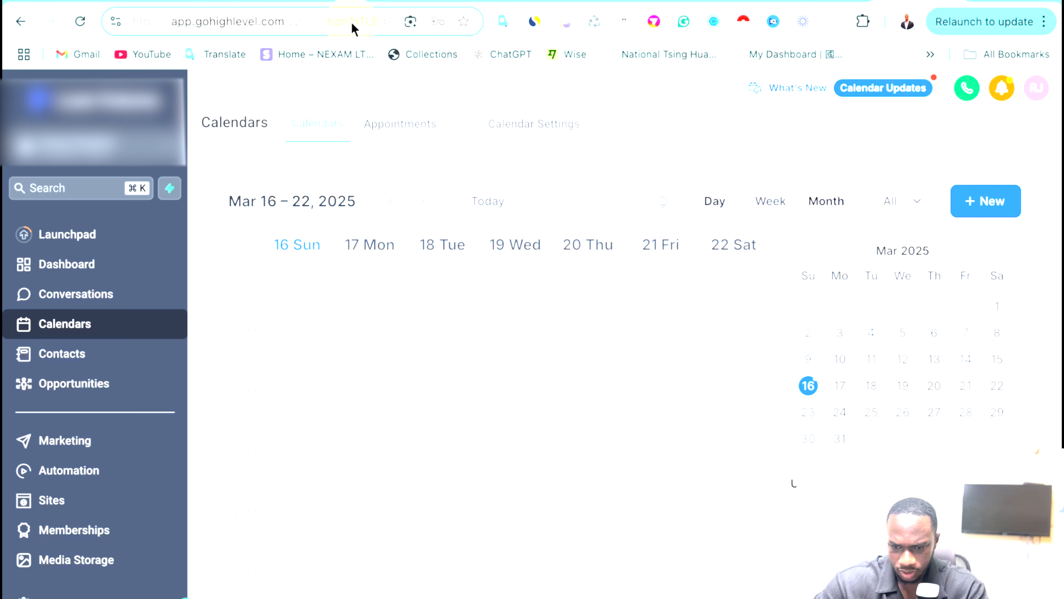
{"action": "key", "text": "super+a"}
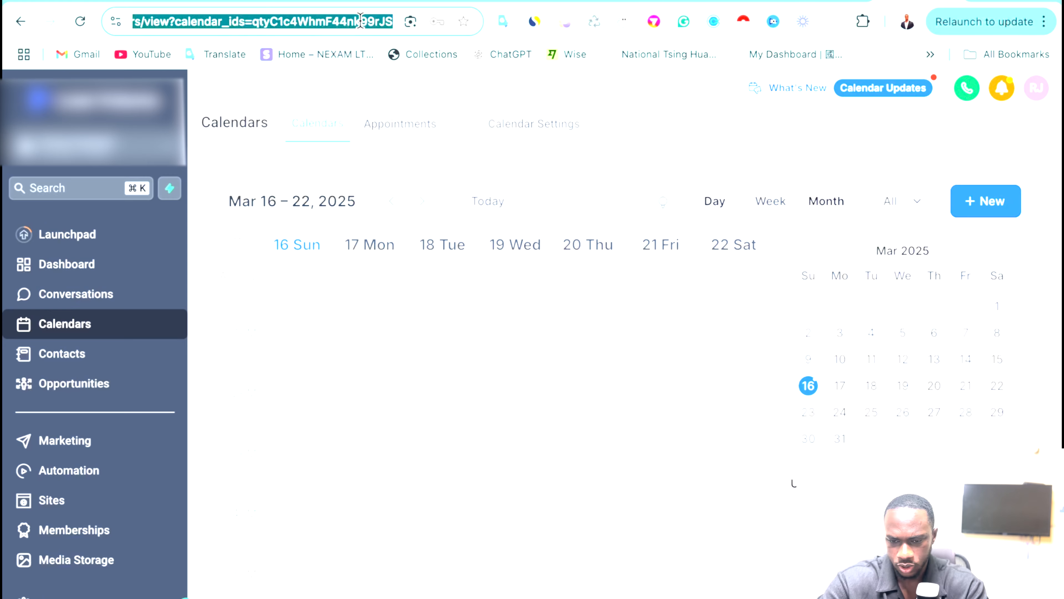
{"action": "key", "text": "ctrl+Up"}
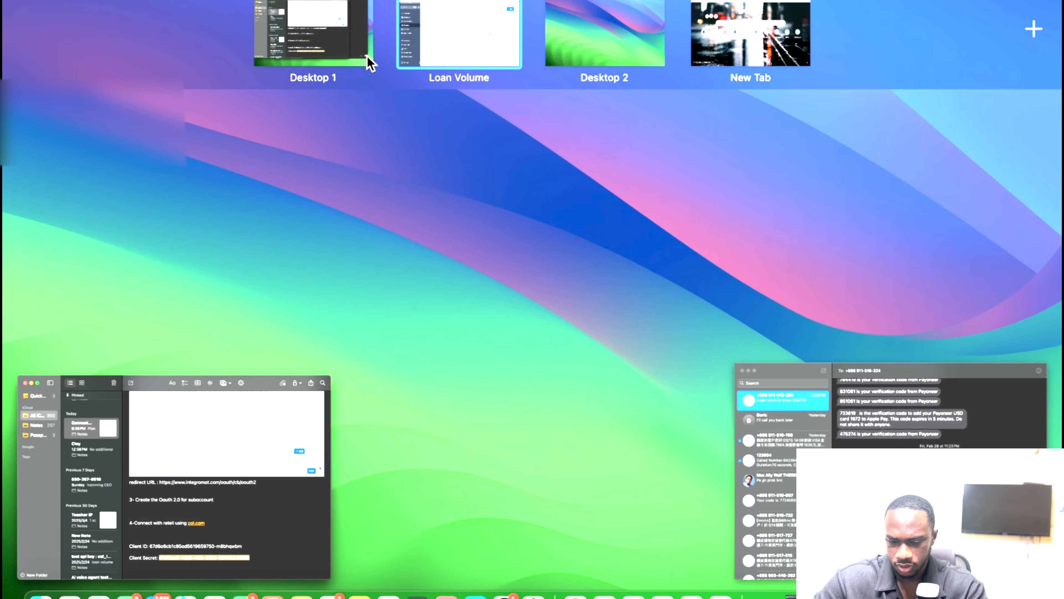
Paste the calendar URL below Client Secret in Notes and select its calendar ID.
{"action": "left_click", "coordinate": [274, 492]}
{"action": "left_click", "coordinate": [342, 538]}
{"action": "key", "text": "super+v"}
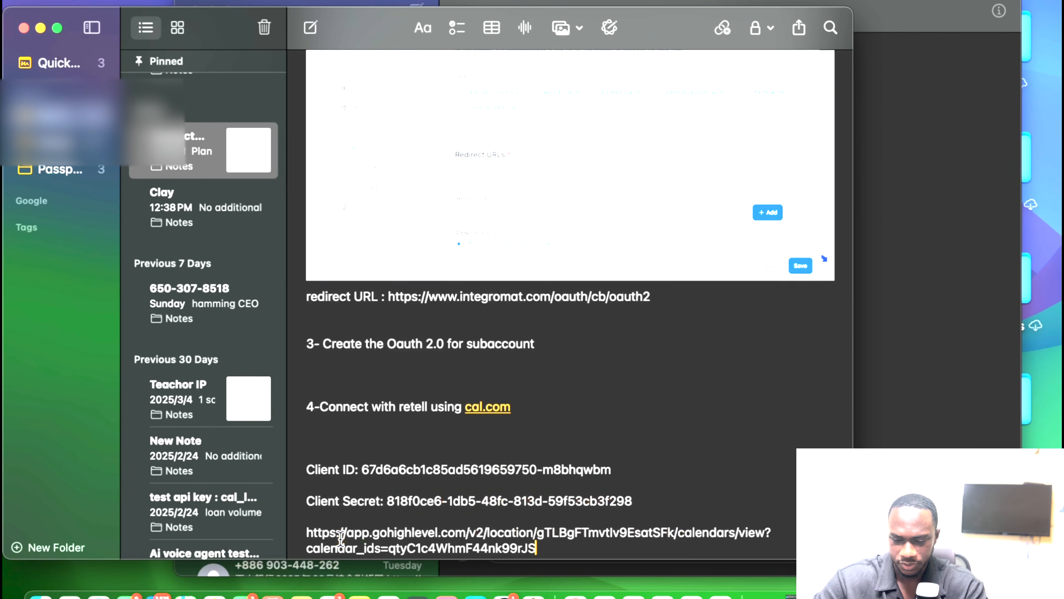
{"action": "scroll", "coordinate": [513, 485], "scroll_direction": "down", "scroll_amount": 1}
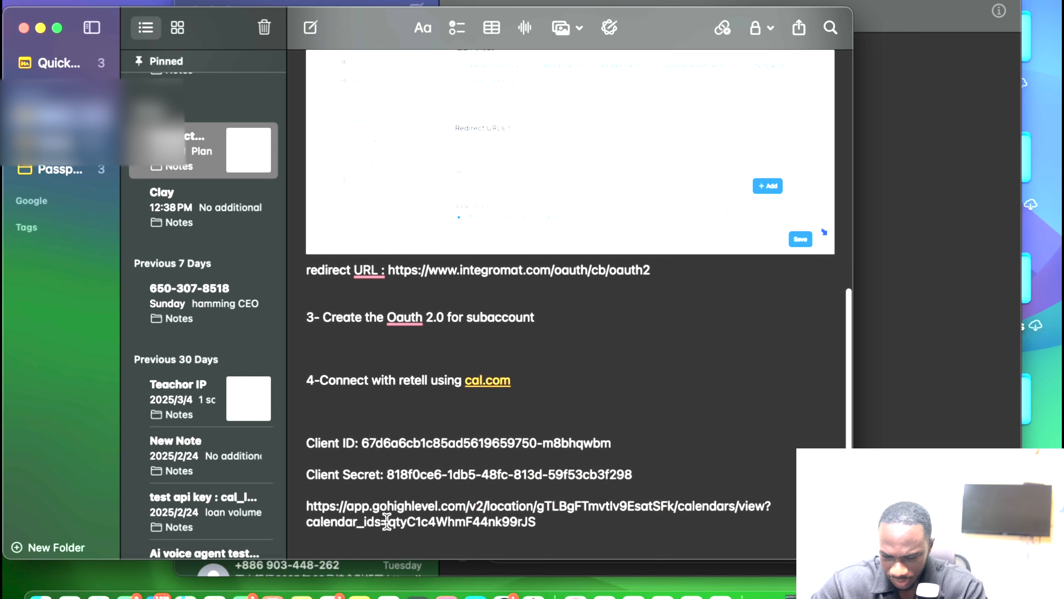
{"action": "left_click_drag", "start_coordinate": [390, 522], "coordinate": [537, 526]}
{"action": "key", "text": "ctrl+Right"}
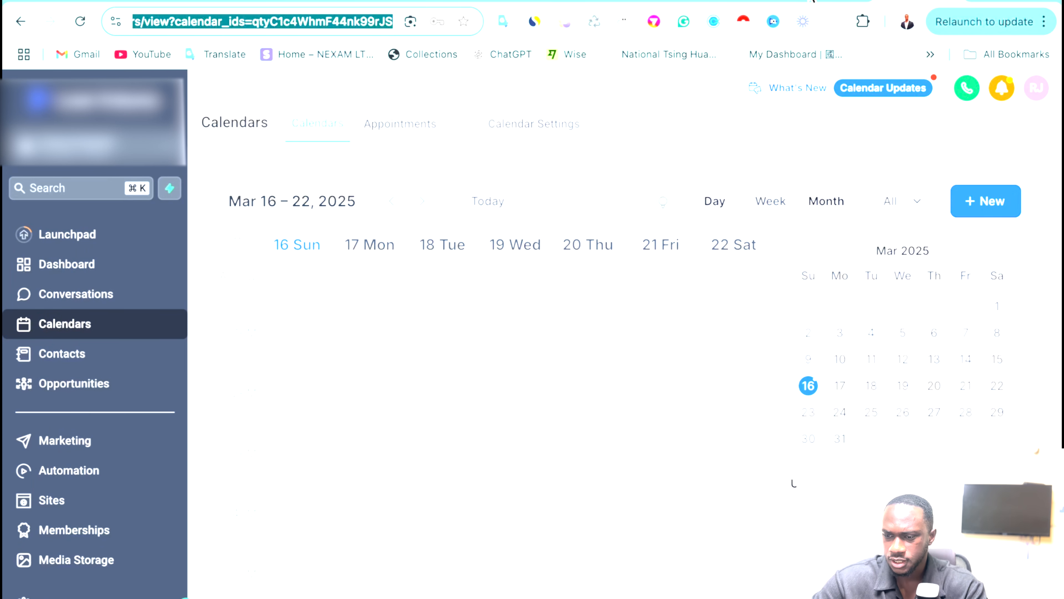
Paste the calendar ID into the Tools module's calendarID variable value and save.
{"action": "left_click", "coordinate": [805, 1]}
{"action": "left_click", "coordinate": [606, 346]}
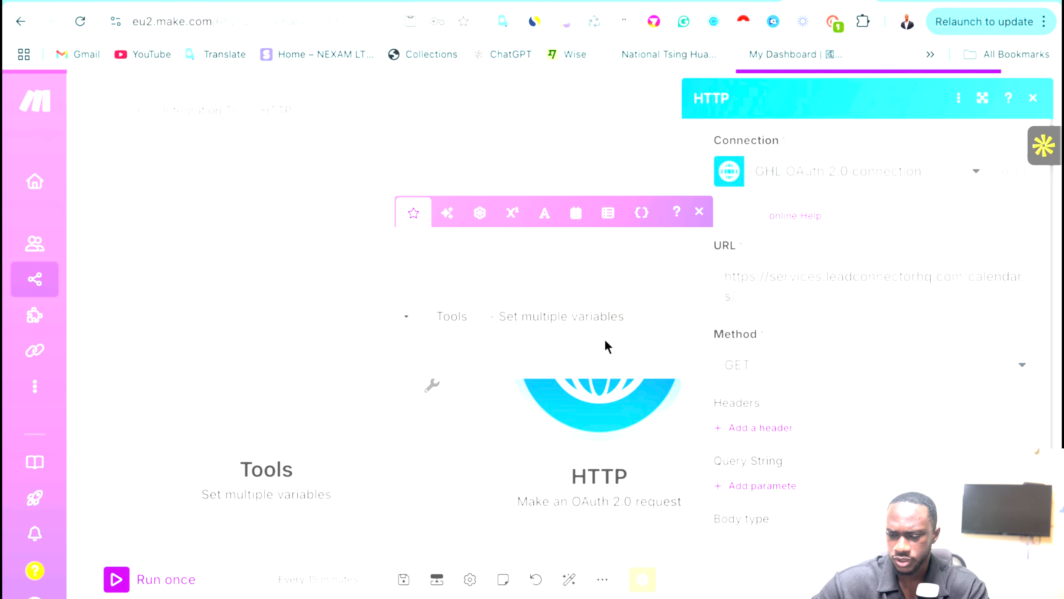
{"action": "left_click", "coordinate": [257, 347]}
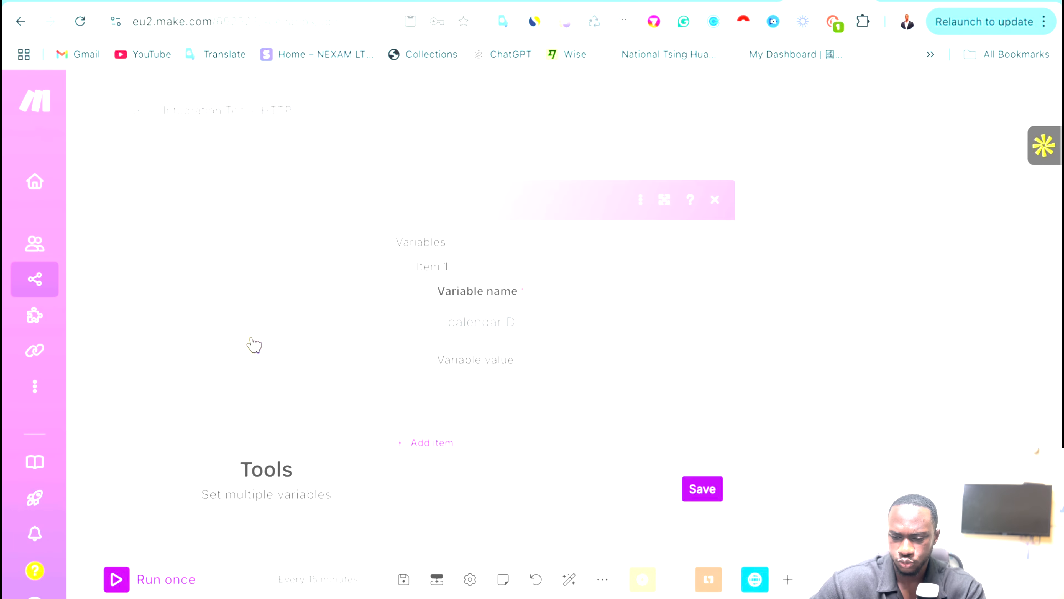
{"action": "left_click", "coordinate": [479, 385]}
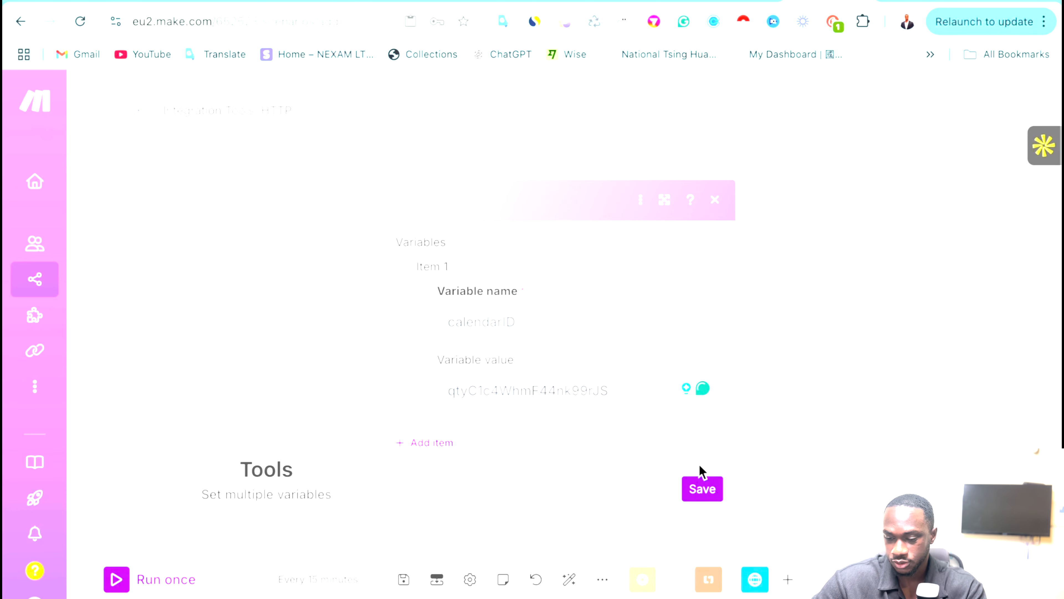
{"action": "left_click", "coordinate": [703, 489]}
{"action": "left_click", "coordinate": [633, 356]}
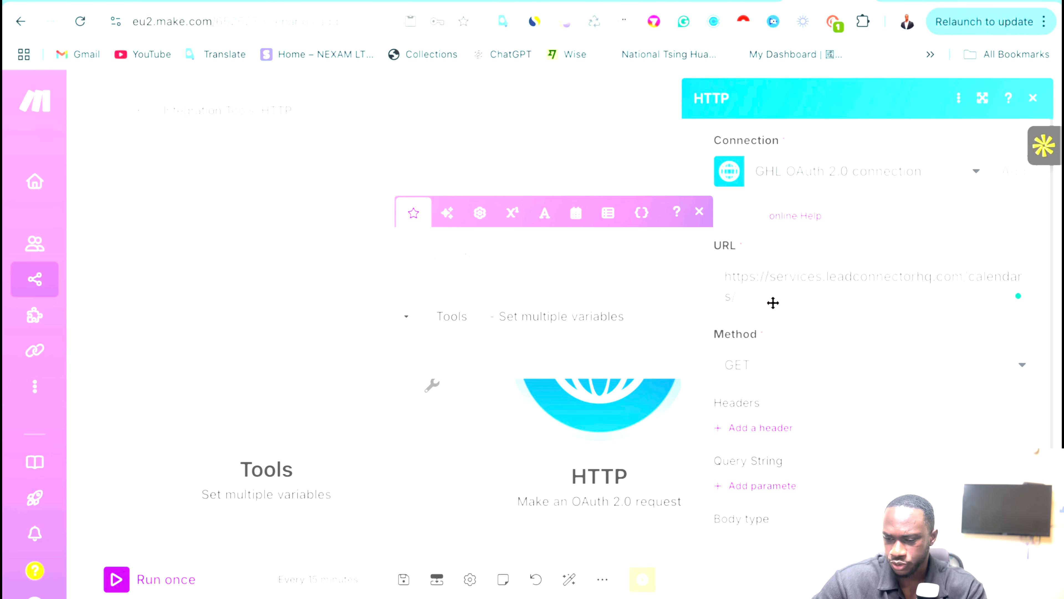
{"action": "left_click", "coordinate": [549, 172]}
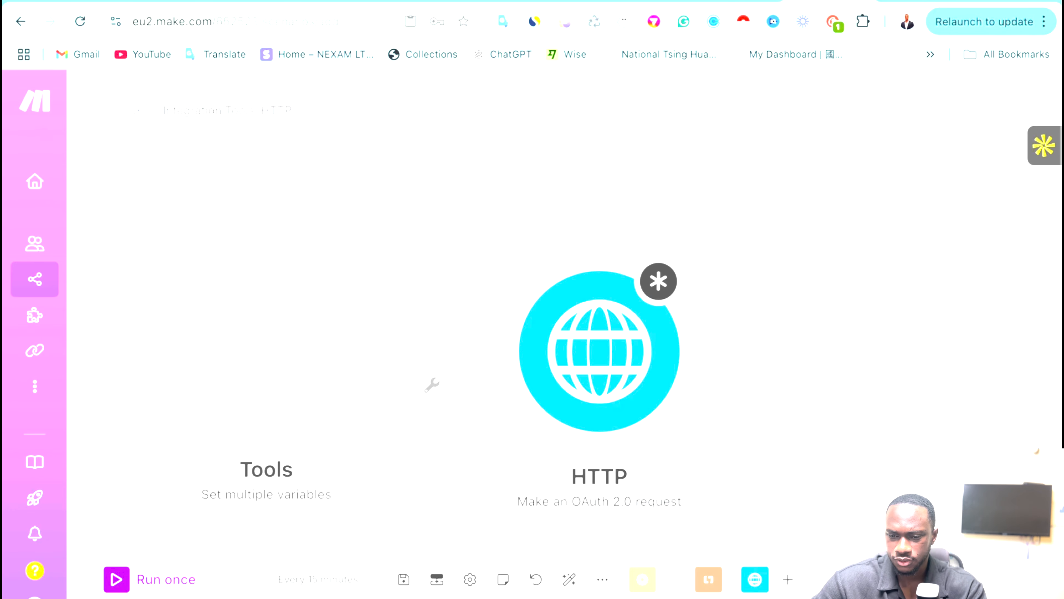
Review the Get Calendar docs' Authorization and Version headers and the response example.
{"action": "left_click", "coordinate": [649, 1]}
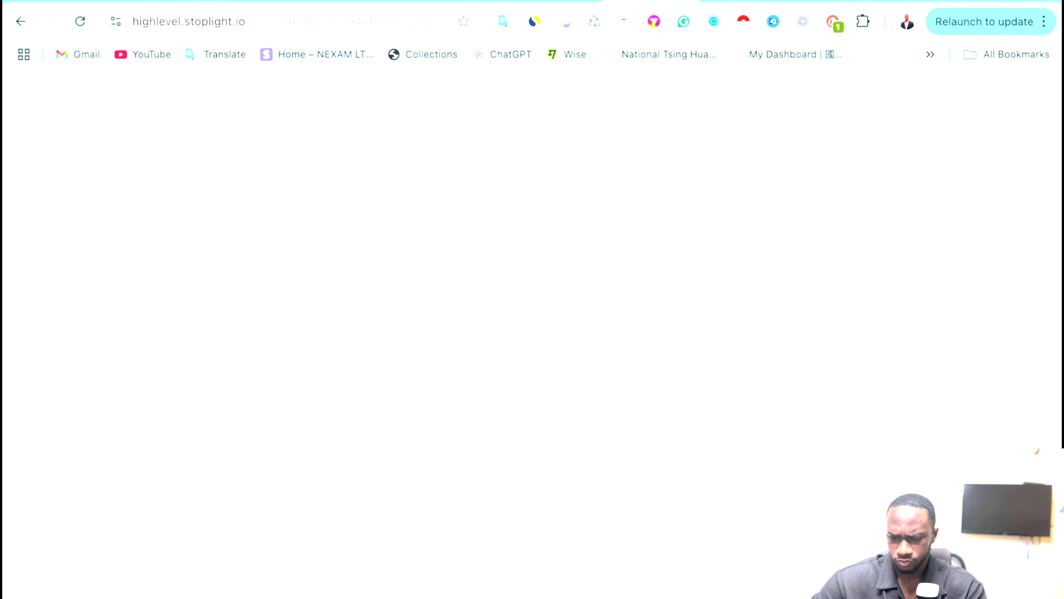
{"action": "scroll", "coordinate": [468, 356], "scroll_direction": "down", "scroll_amount": 4}
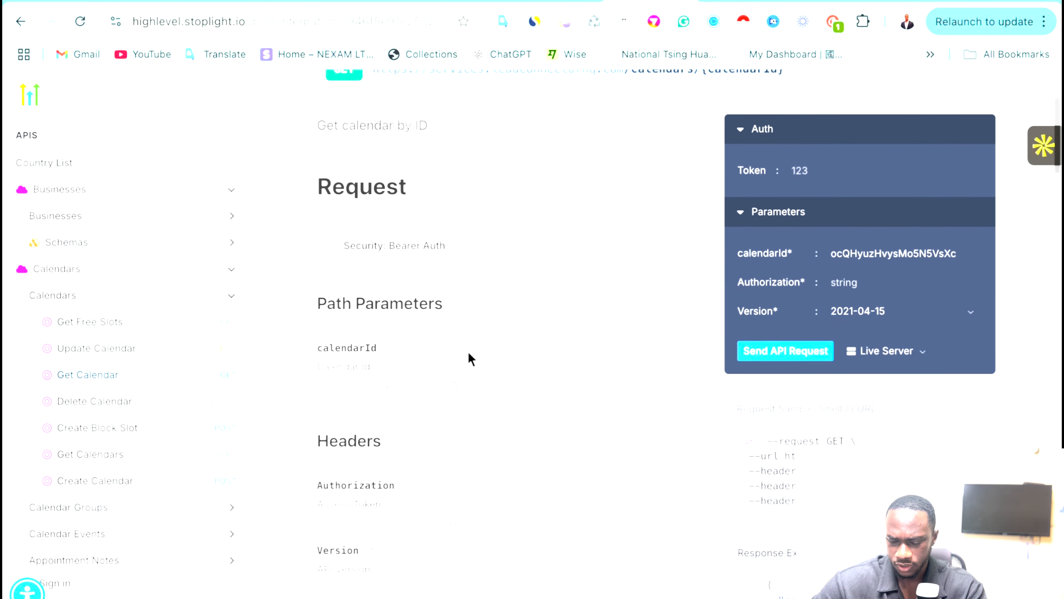
{"action": "scroll", "coordinate": [551, 343], "scroll_direction": "down", "scroll_amount": 4}
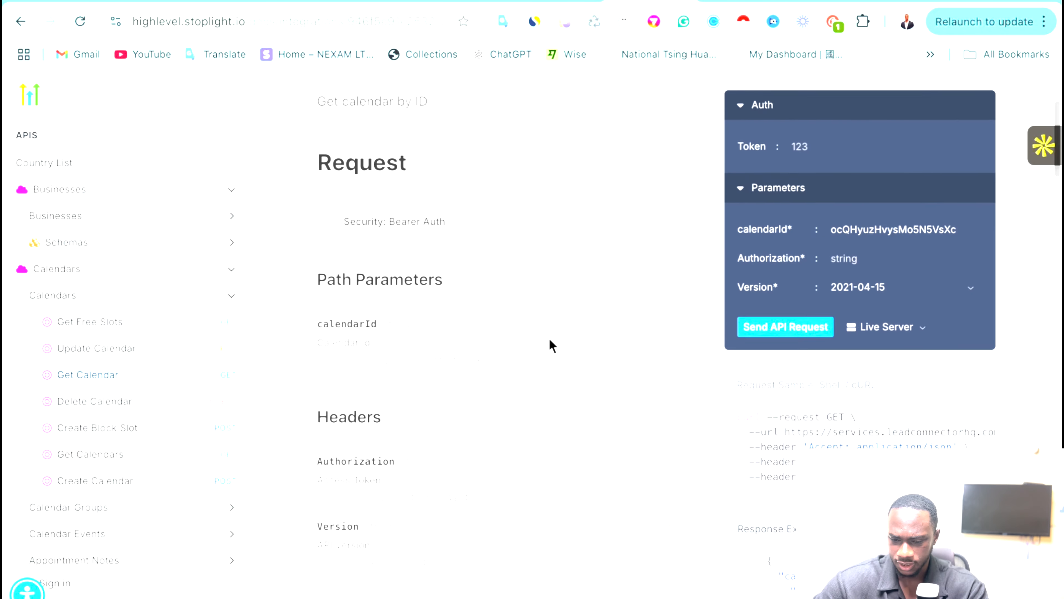
{"action": "scroll", "coordinate": [551, 344], "scroll_direction": "down", "scroll_amount": 4}
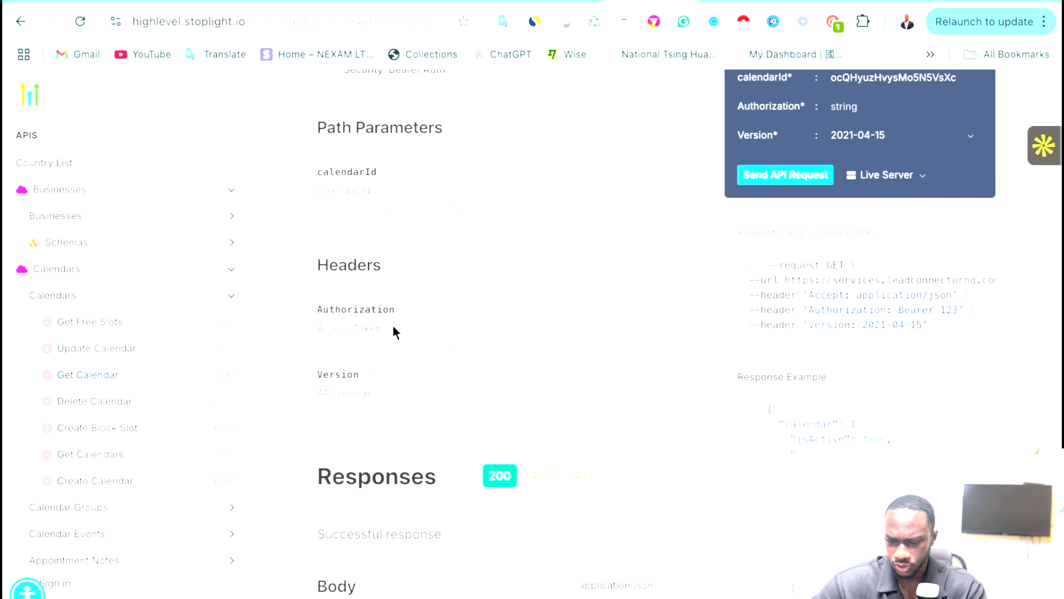
{"action": "scroll", "coordinate": [396, 332], "scroll_direction": "down", "scroll_amount": 2}
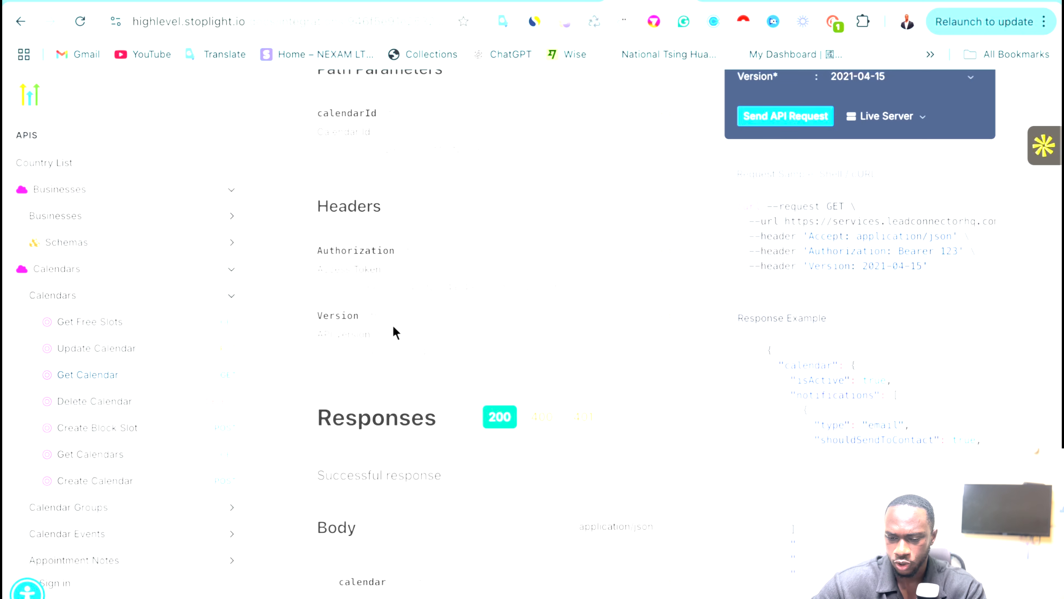
{"action": "scroll", "coordinate": [328, 318], "scroll_direction": "down", "scroll_amount": 2}
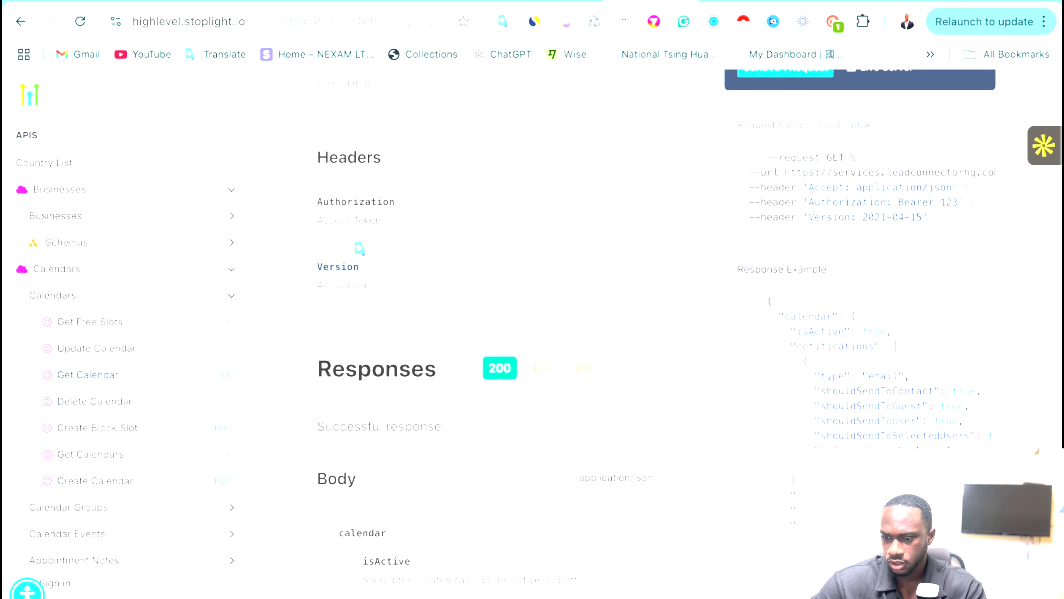
{"action": "left_click", "coordinate": [830, 1]}
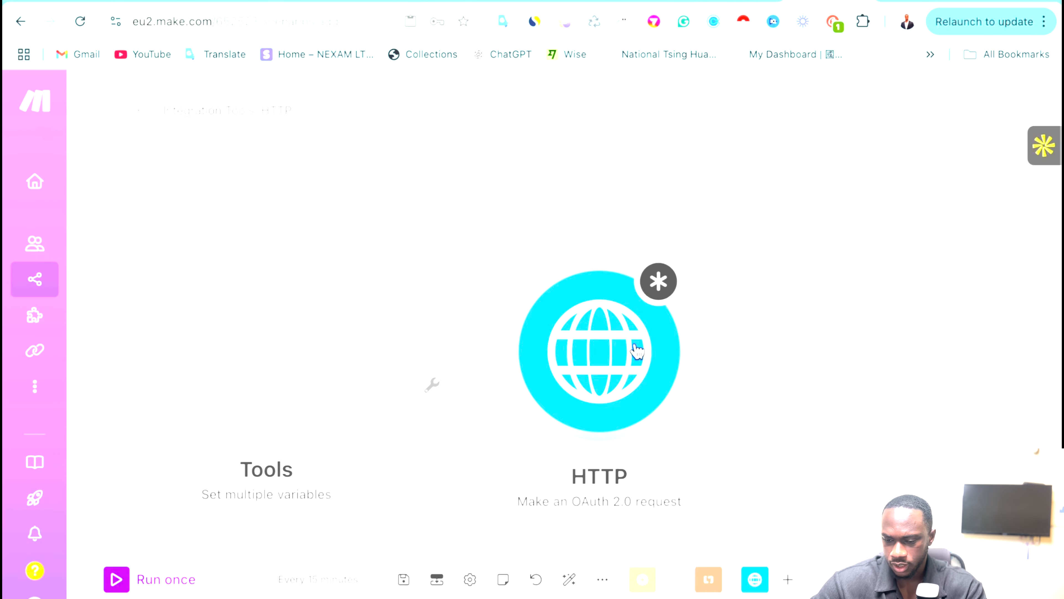
Set the HTTP body type to form-urlencoded and add a field keyed 'Version'.
{"action": "left_click", "coordinate": [637, 350]}
{"action": "scroll", "coordinate": [765, 417], "scroll_direction": "down", "scroll_amount": 3}
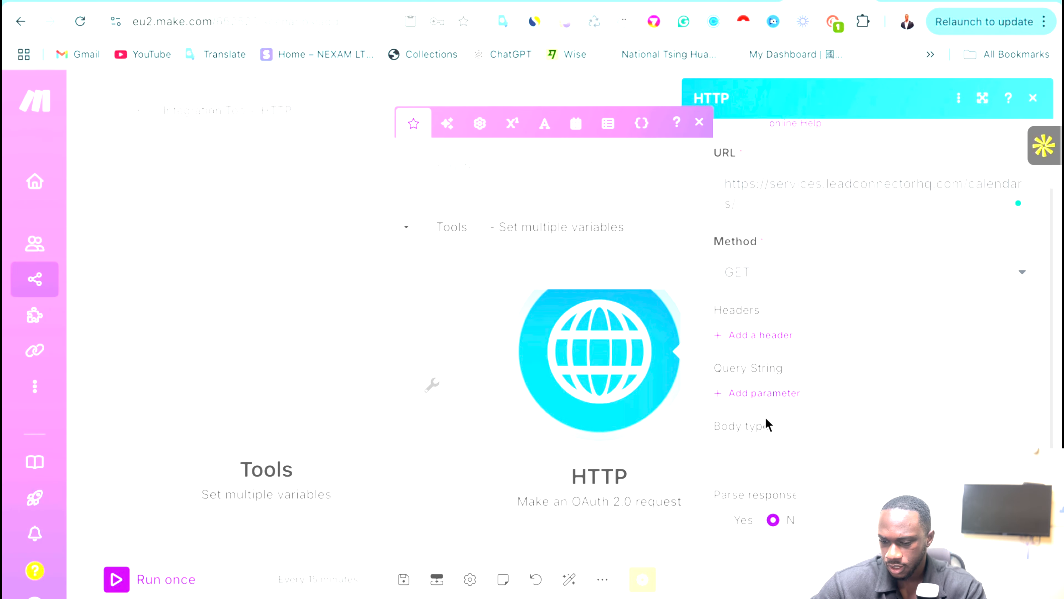
{"action": "left_click", "coordinate": [782, 415]}
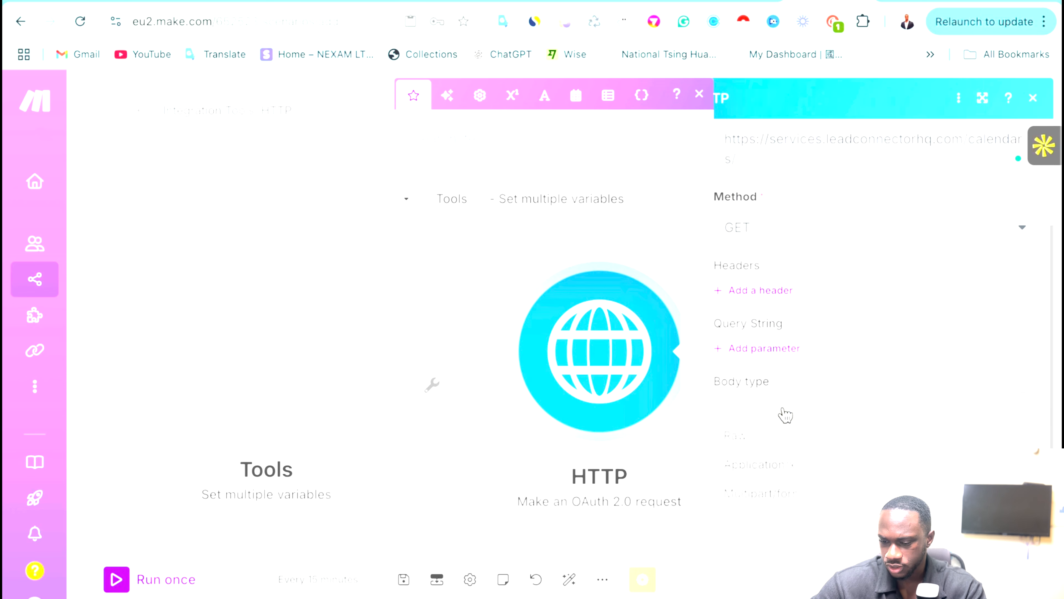
{"action": "left_click", "coordinate": [766, 462]}
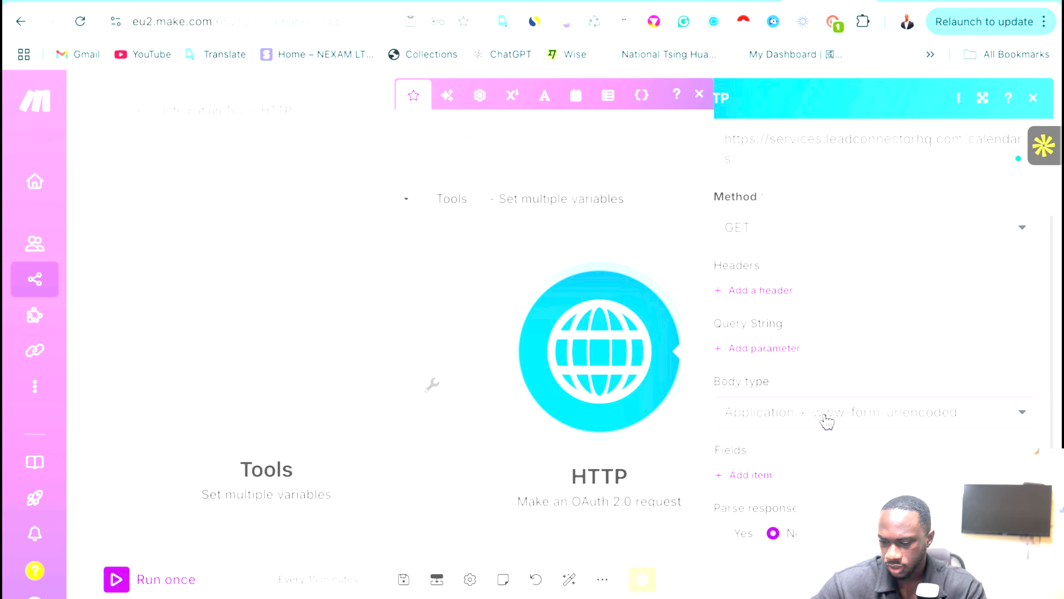
{"action": "scroll", "coordinate": [808, 425], "scroll_direction": "down", "scroll_amount": 1}
{"action": "left_click", "coordinate": [750, 417]}
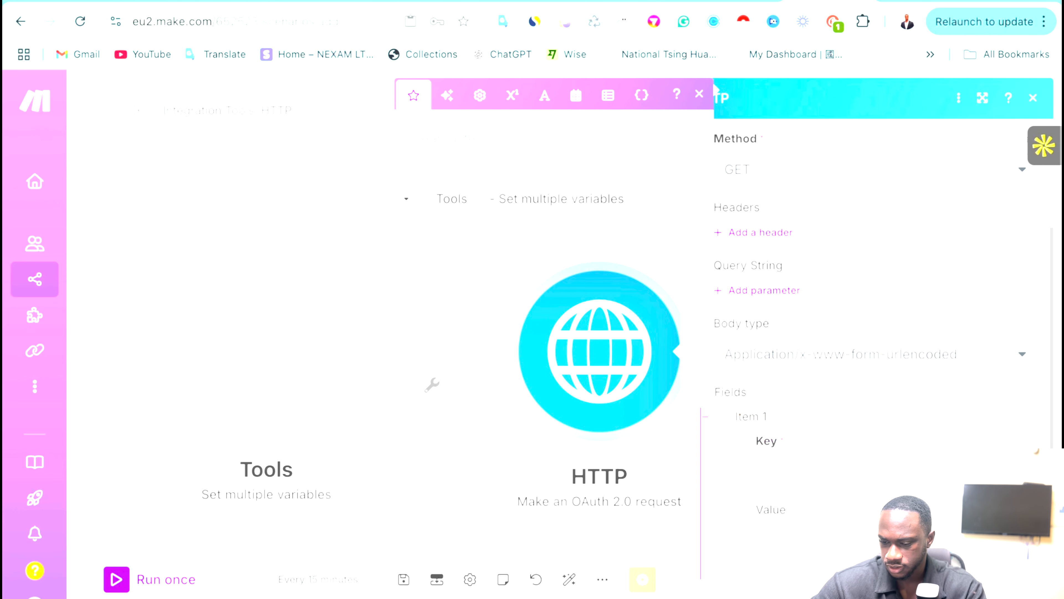
{"action": "type", "text": "Version"}
{"action": "scroll", "coordinate": [812, 426], "scroll_direction": "down", "scroll_amount": 3}
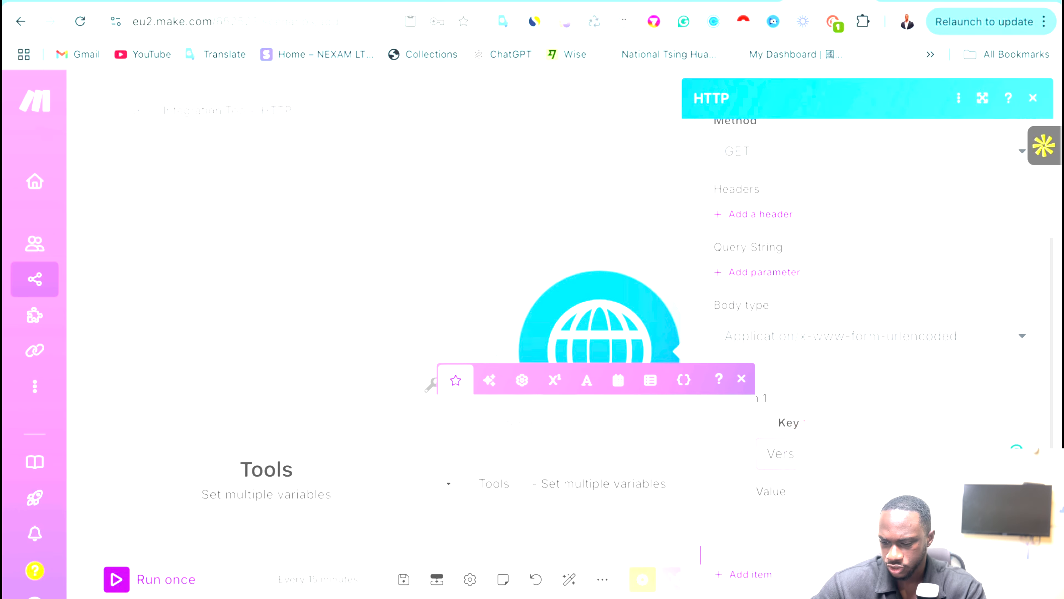
{"action": "left_click", "coordinate": [812, 425]}
Go back to the Get Calendar docs to look up the Version header value.
{"action": "key", "text": "ctrl+Left"}
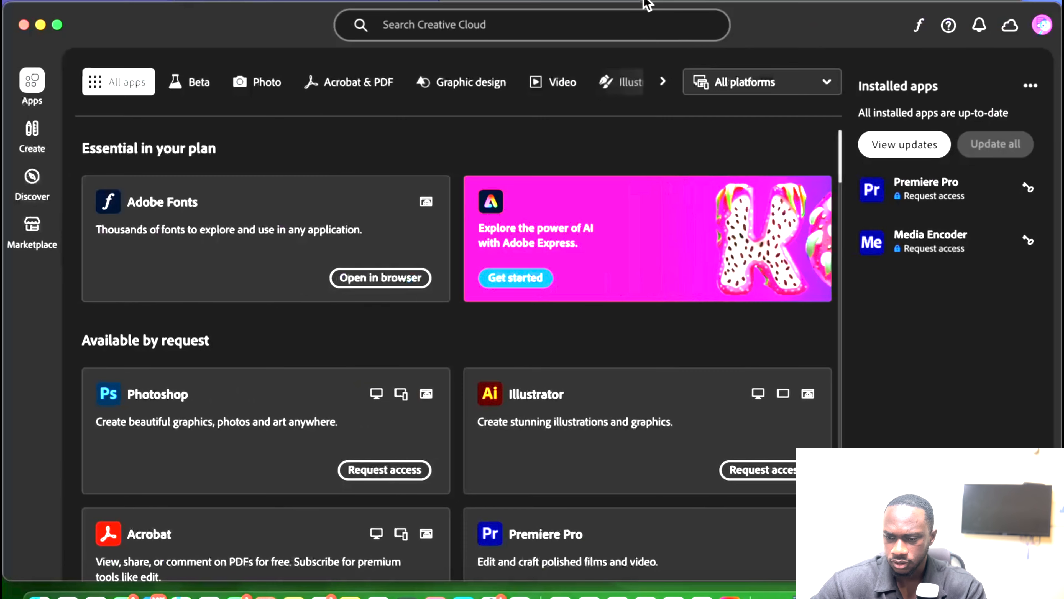
{"action": "key", "text": "ctrl+Right"}
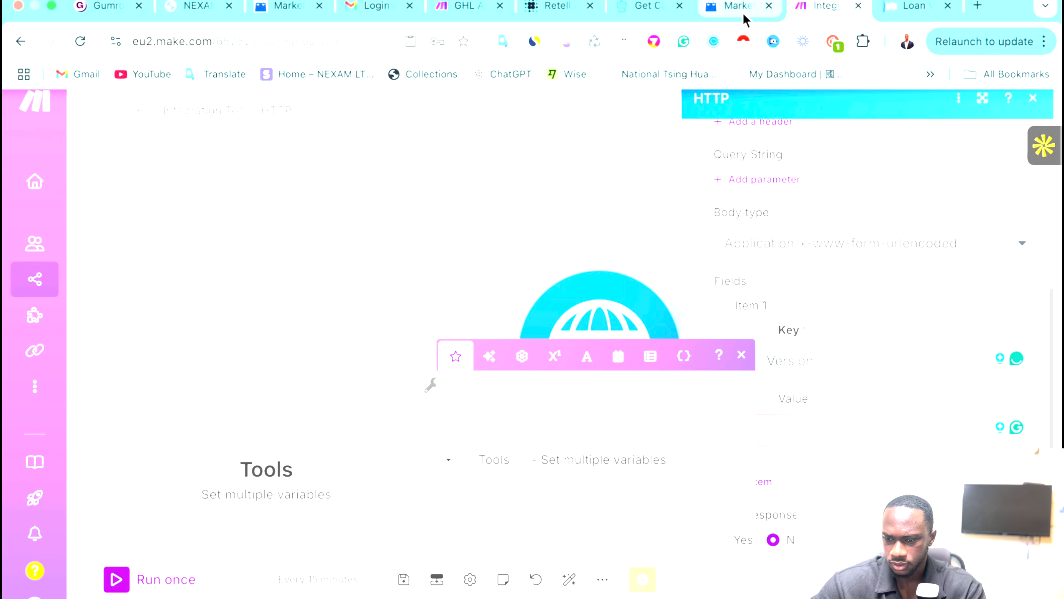
{"action": "left_click", "coordinate": [738, 7]}
{"action": "left_click", "coordinate": [664, 8]}
{"action": "scroll", "coordinate": [472, 313], "scroll_direction": "down", "scroll_amount": 1}
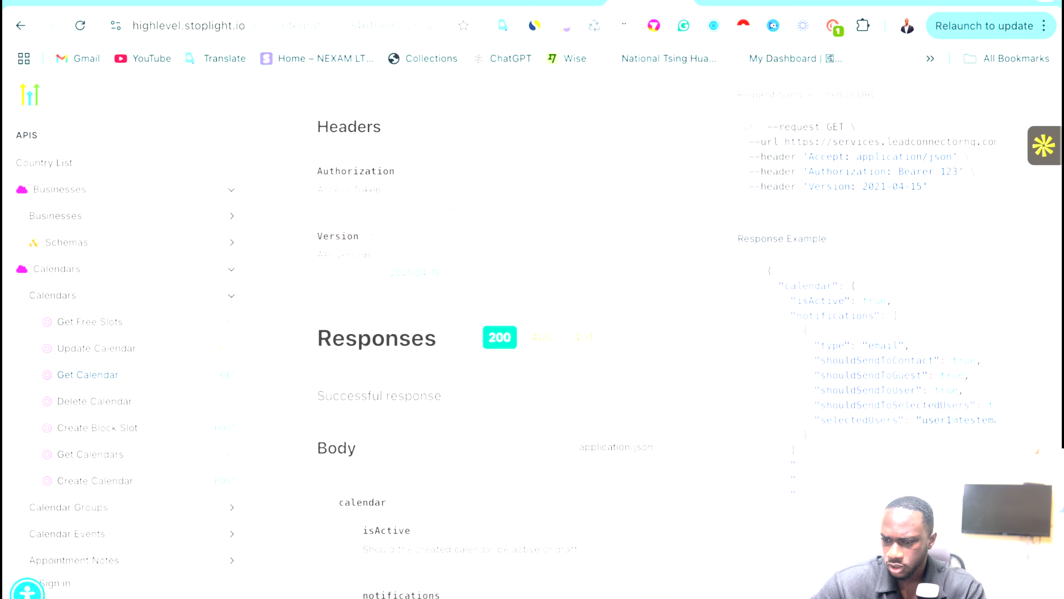
Check the Version value 2021-04-15 in the Get Calendar docs and return to Make.
{"action": "left_click", "coordinate": [813, 8]}
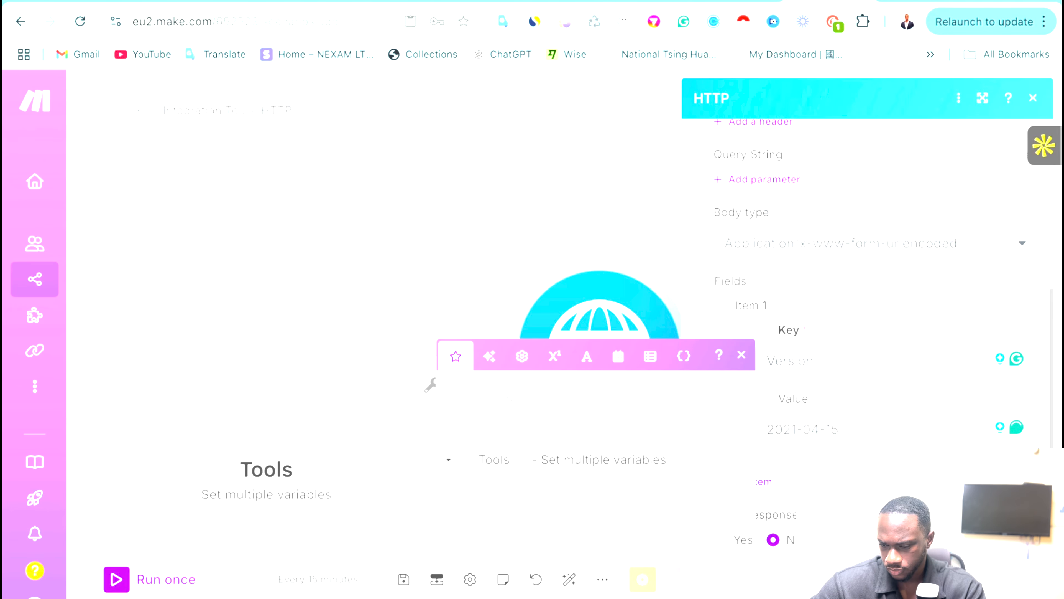
{"action": "left_click", "coordinate": [630, 1]}
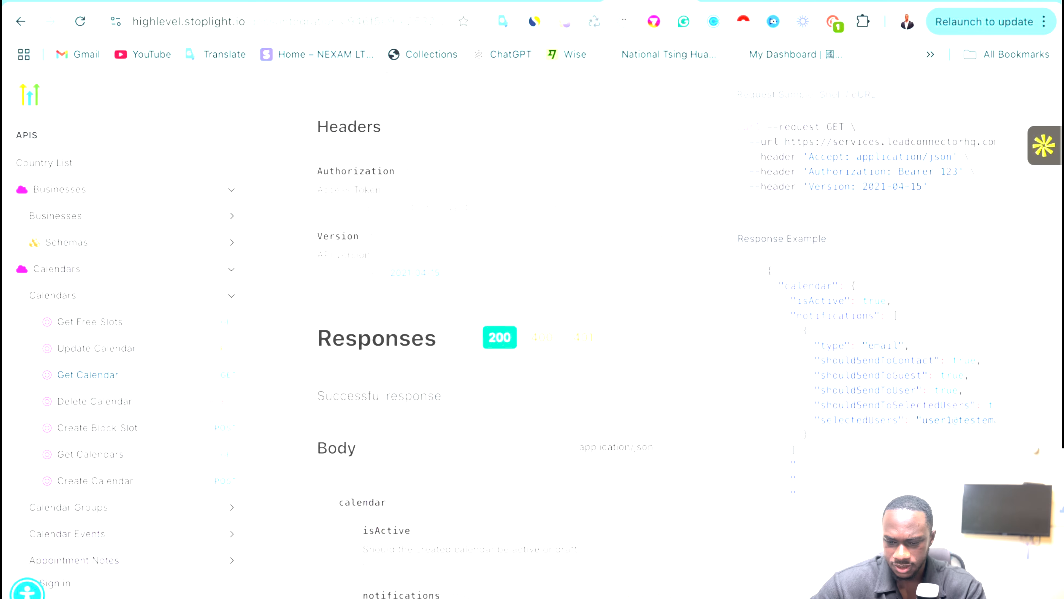
{"action": "scroll", "coordinate": [440, 291], "scroll_direction": "down", "scroll_amount": 2}
{"action": "scroll", "coordinate": [440, 290], "scroll_direction": "down", "scroll_amount": 1}
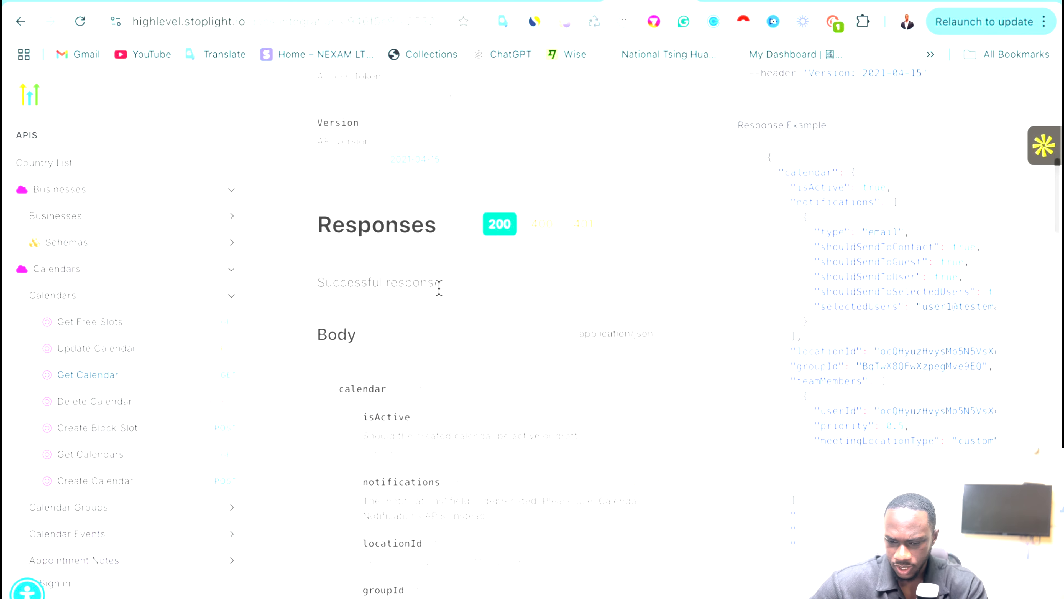
{"action": "scroll", "coordinate": [440, 291], "scroll_direction": "up", "scroll_amount": 1}
{"action": "scroll", "coordinate": [440, 290], "scroll_direction": "down", "scroll_amount": 4}
{"action": "scroll", "coordinate": [440, 292], "scroll_direction": "down", "scroll_amount": 4}
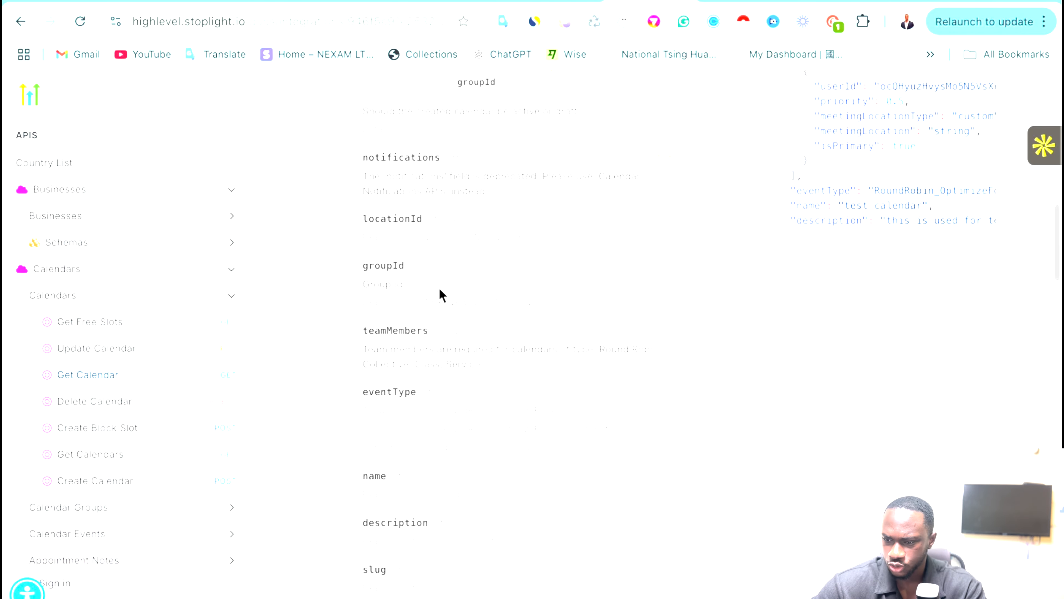
{"action": "scroll", "coordinate": [440, 292], "scroll_direction": "up", "scroll_amount": 15}
{"action": "left_click", "coordinate": [810, 4]}
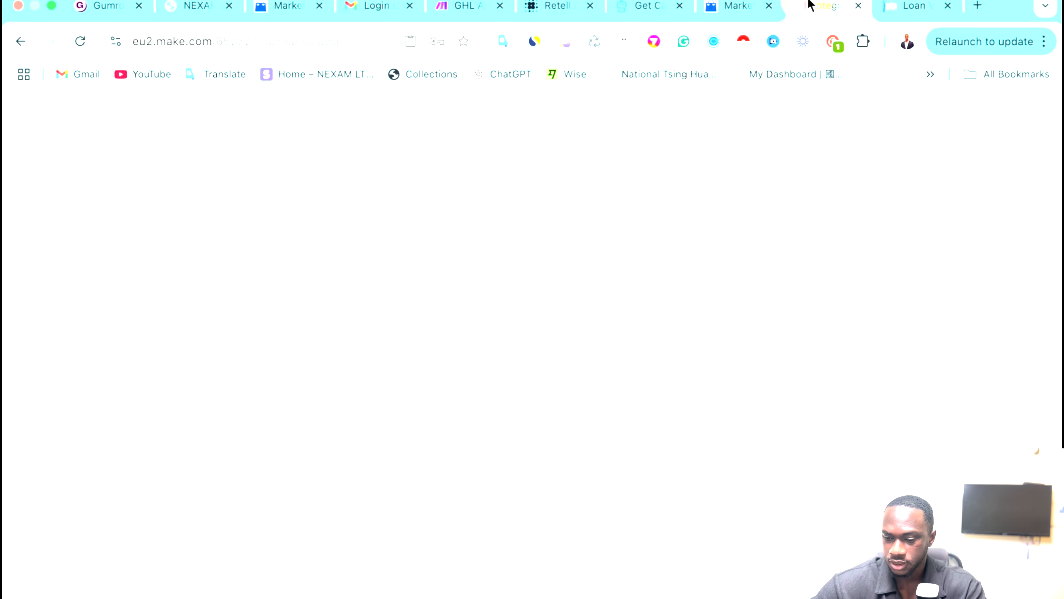
Set the HTTP module's Parse response option to Yes and save.
{"action": "left_click", "coordinate": [561, 190]}
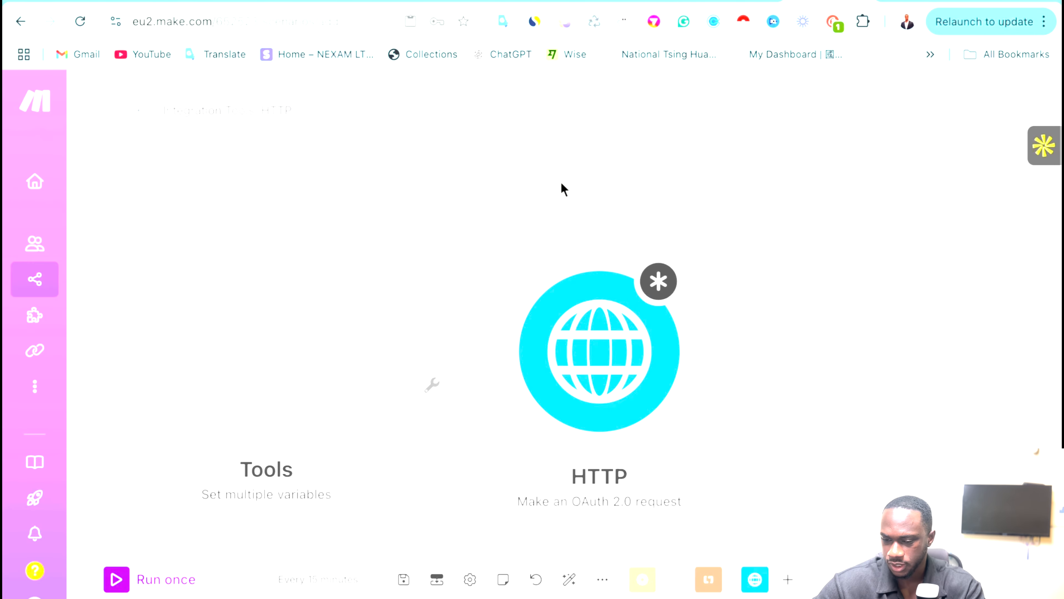
{"action": "left_click", "coordinate": [601, 352]}
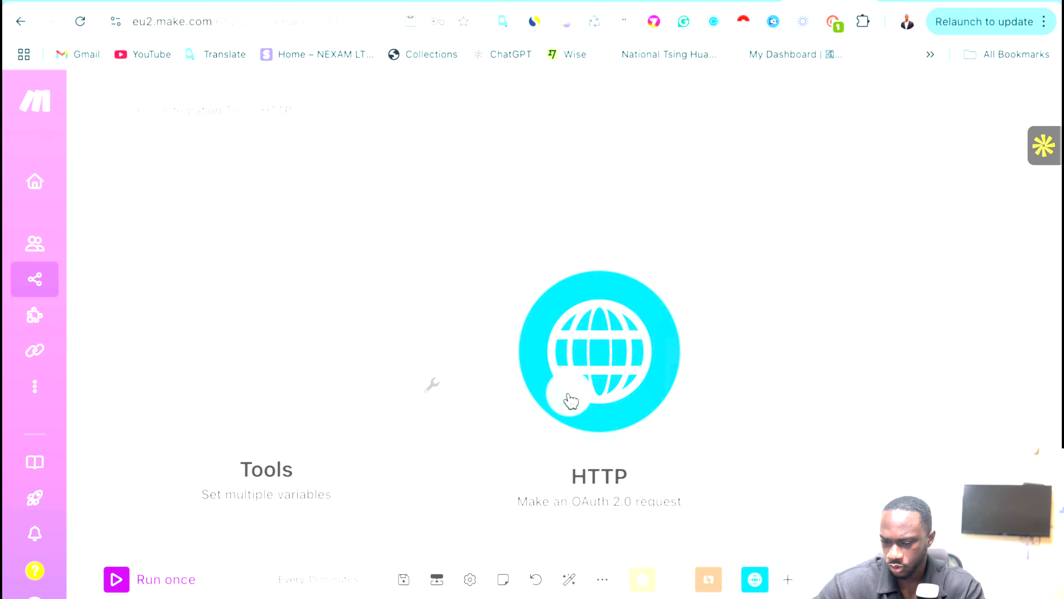
{"action": "left_click", "coordinate": [570, 397]}
{"action": "scroll", "coordinate": [821, 398], "scroll_direction": "down", "scroll_amount": 8}
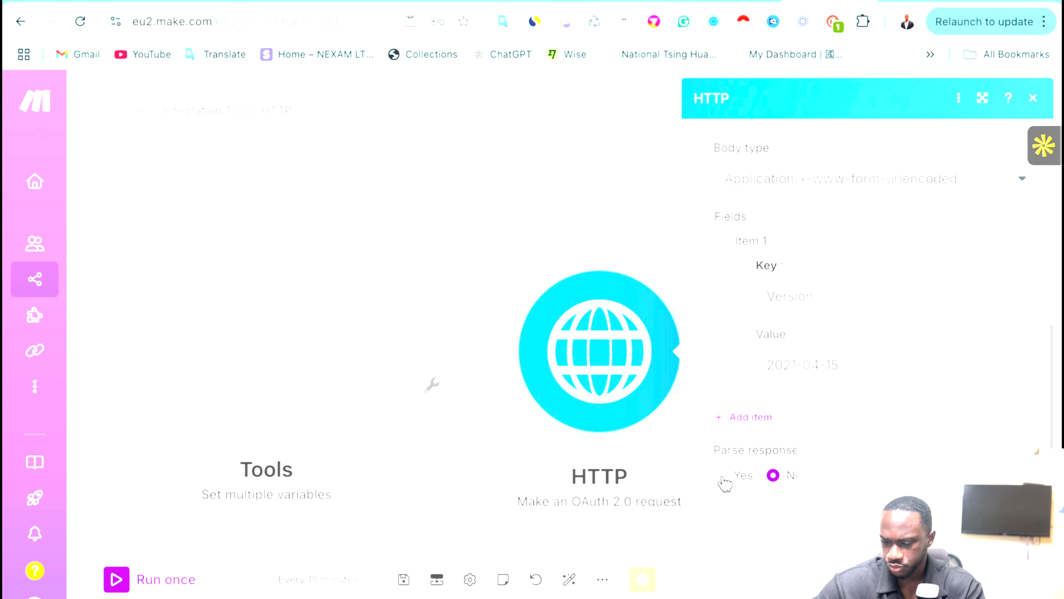
{"action": "left_click", "coordinate": [721, 476]}
{"action": "left_click", "coordinate": [1022, 575]}
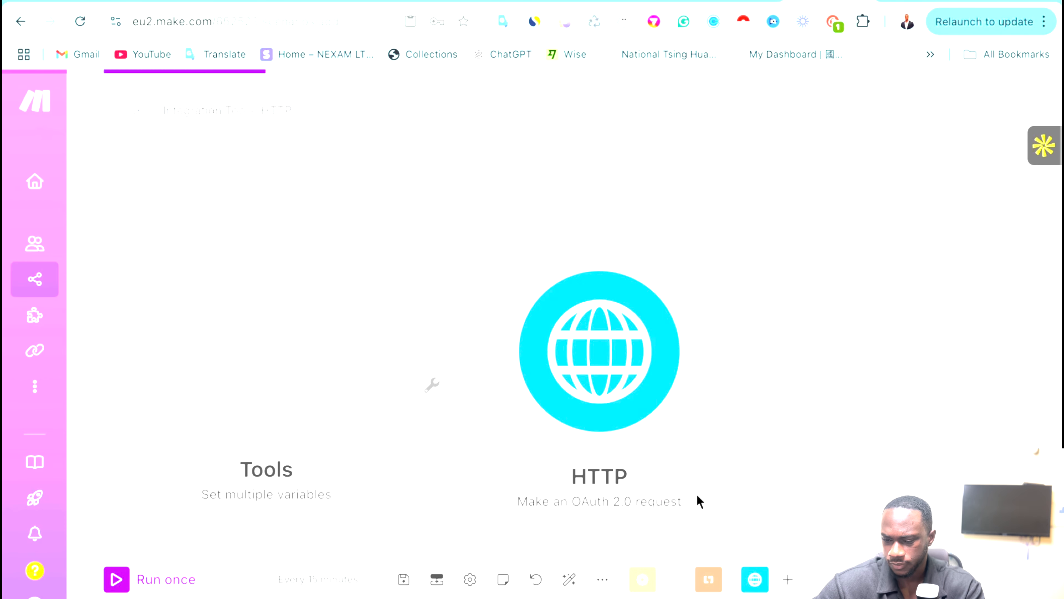
Run only the HTTP module and review its output showing status code 401.
{"action": "right_click", "coordinate": [629, 423]}
{"action": "left_click", "coordinate": [694, 447]}
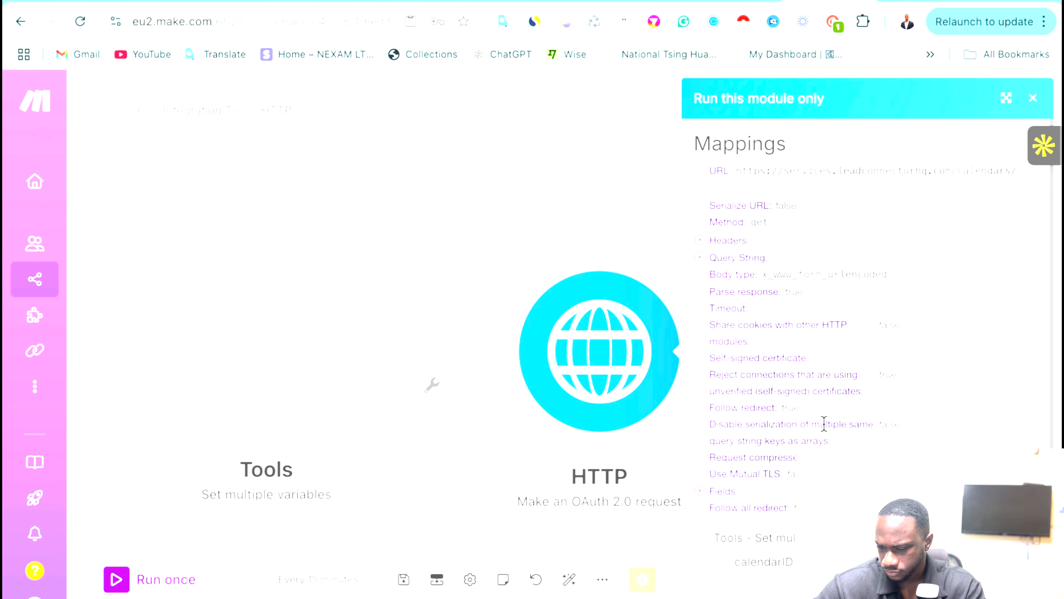
{"action": "scroll", "coordinate": [794, 502], "scroll_direction": "down", "scroll_amount": 1}
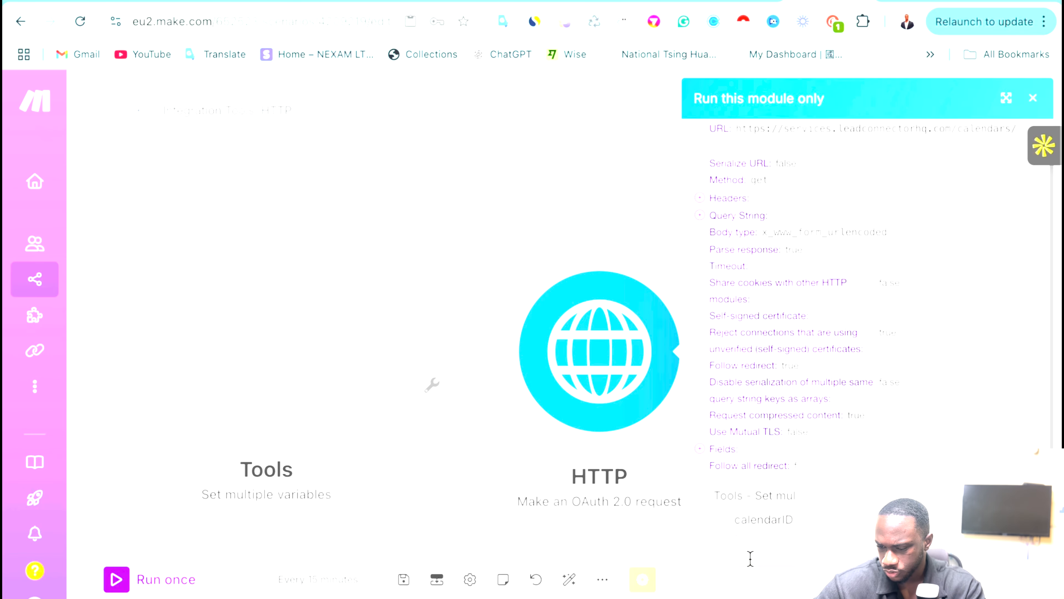
{"action": "left_click", "coordinate": [1024, 545]}
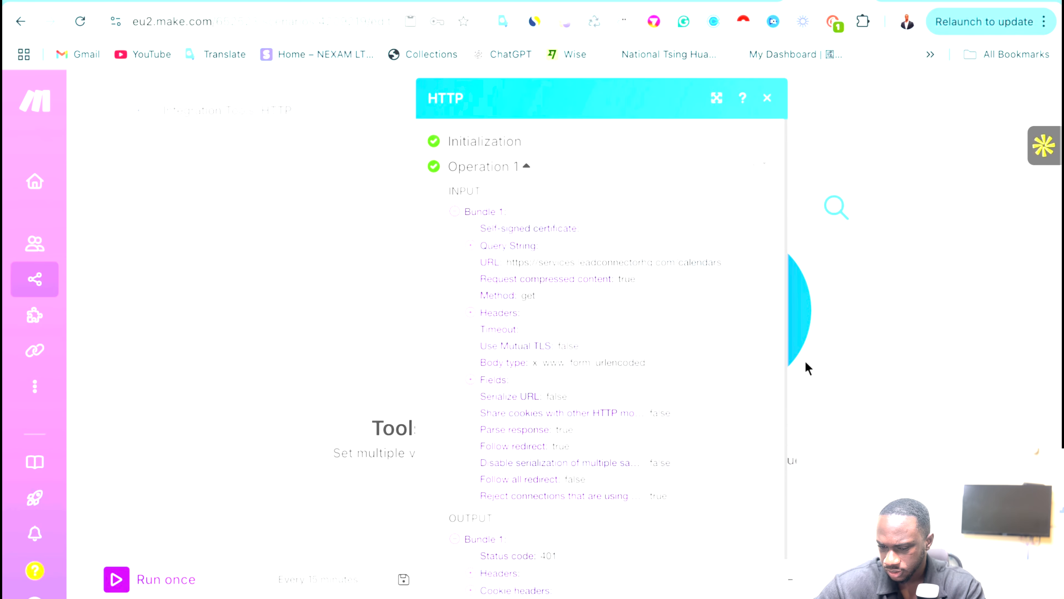
{"action": "scroll", "coordinate": [613, 407], "scroll_direction": "down", "scroll_amount": 2}
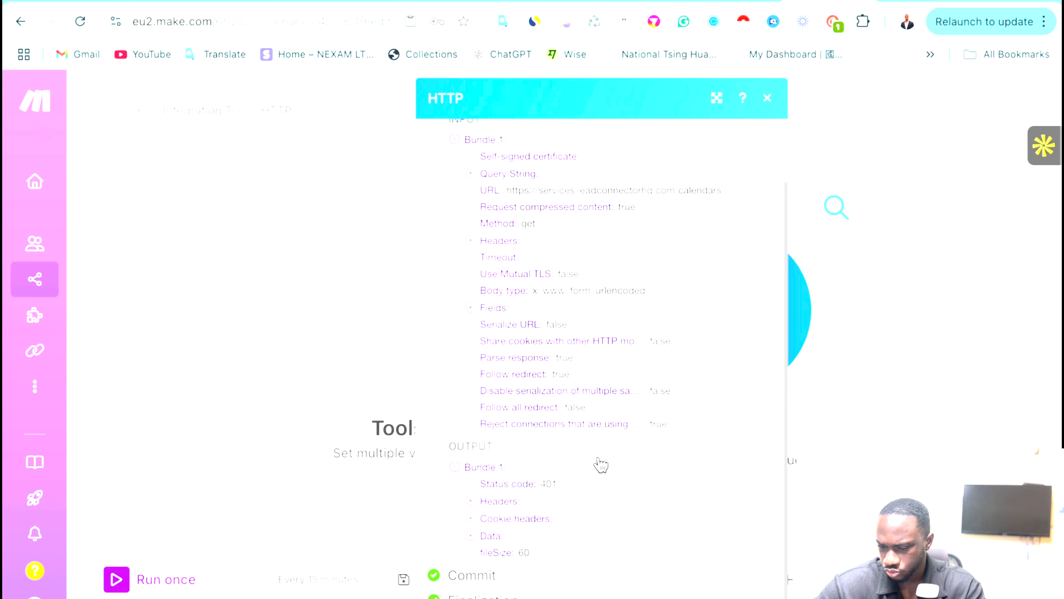
{"action": "scroll", "coordinate": [601, 461], "scroll_direction": "up", "scroll_amount": 2}
{"action": "scroll", "coordinate": [588, 449], "scroll_direction": "down", "scroll_amount": 2}
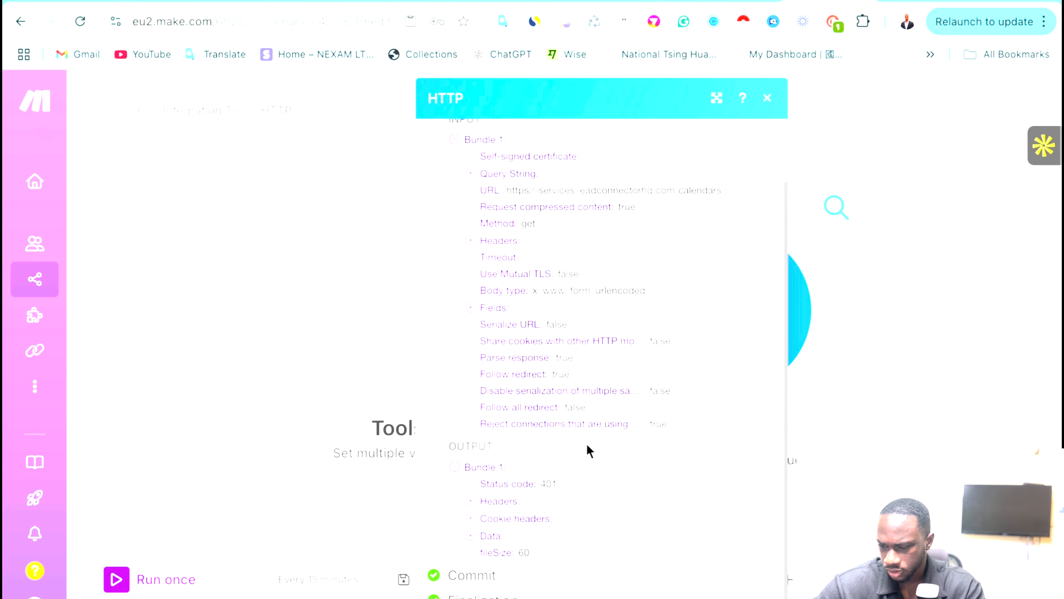
{"action": "left_click", "coordinate": [873, 427]}
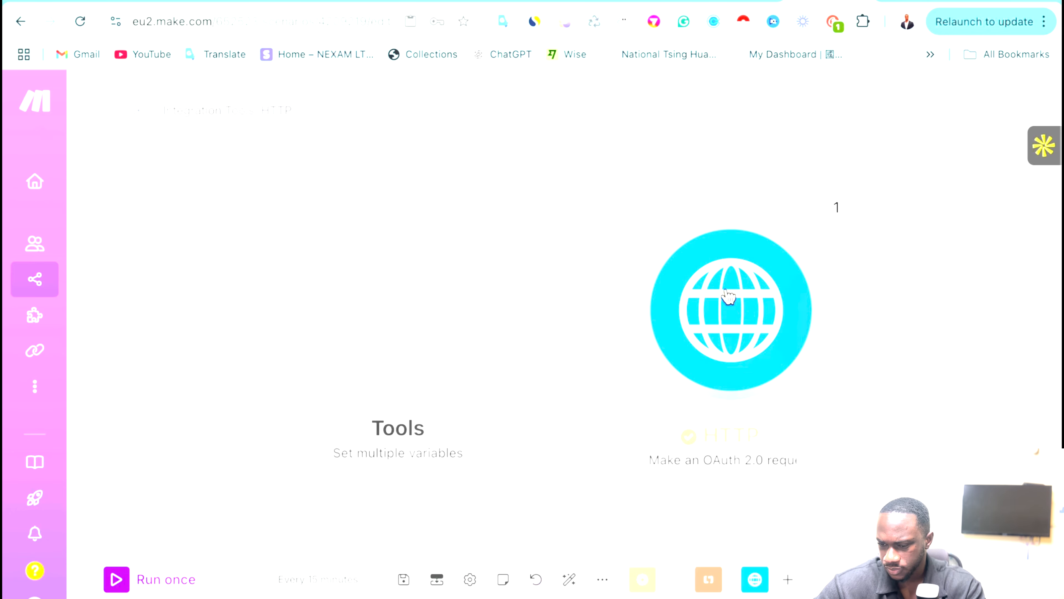
Set the HTTP module's 'Evaluate all states as errors' to Yes and save it.
{"action": "left_click", "coordinate": [729, 297]}
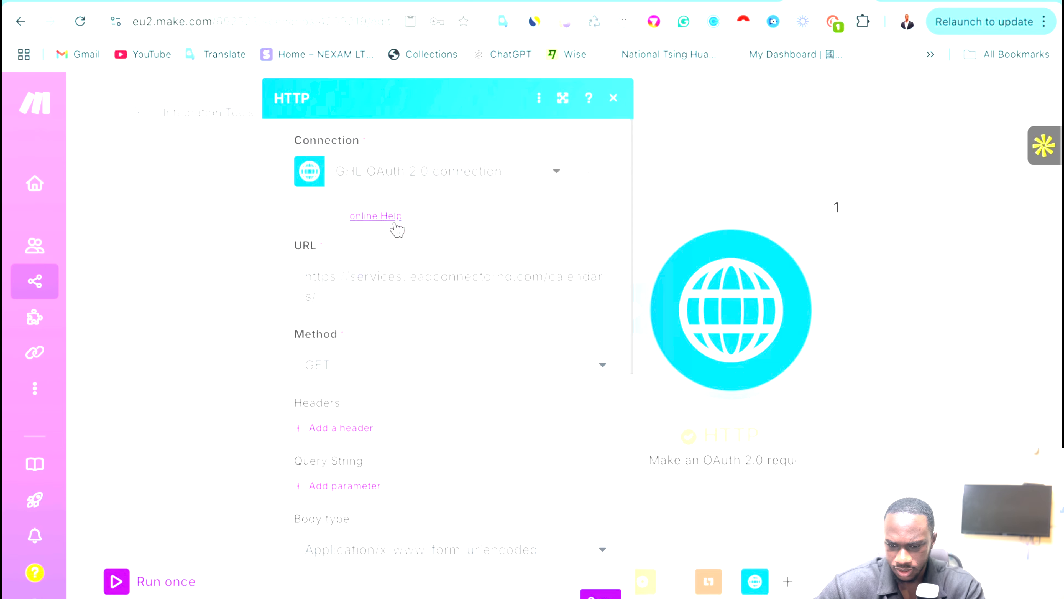
{"action": "scroll", "coordinate": [394, 231], "scroll_direction": "down", "scroll_amount": 6}
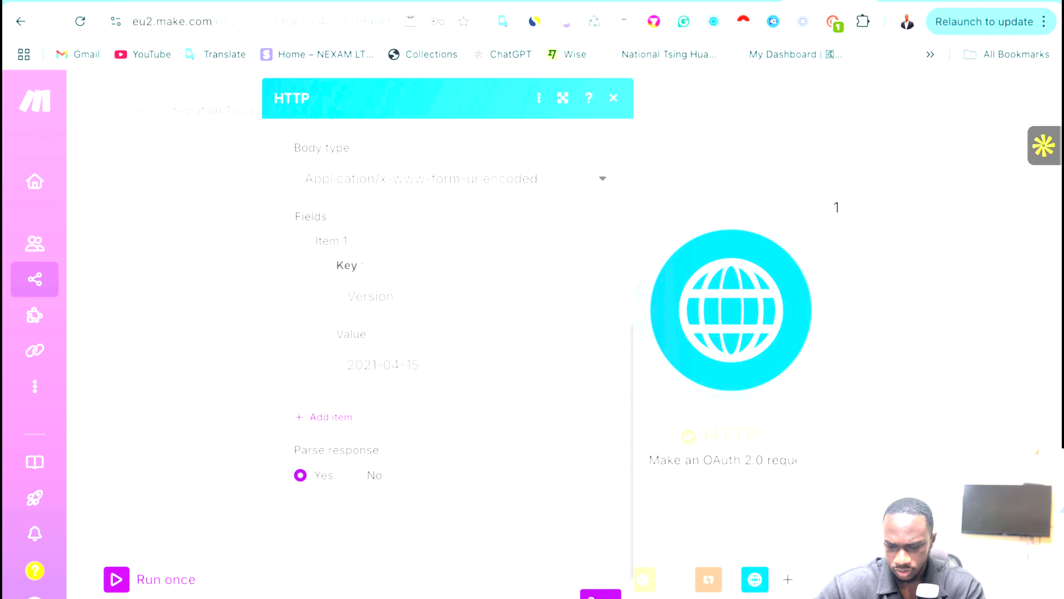
{"action": "scroll", "coordinate": [377, 526], "scroll_direction": "up", "scroll_amount": 6}
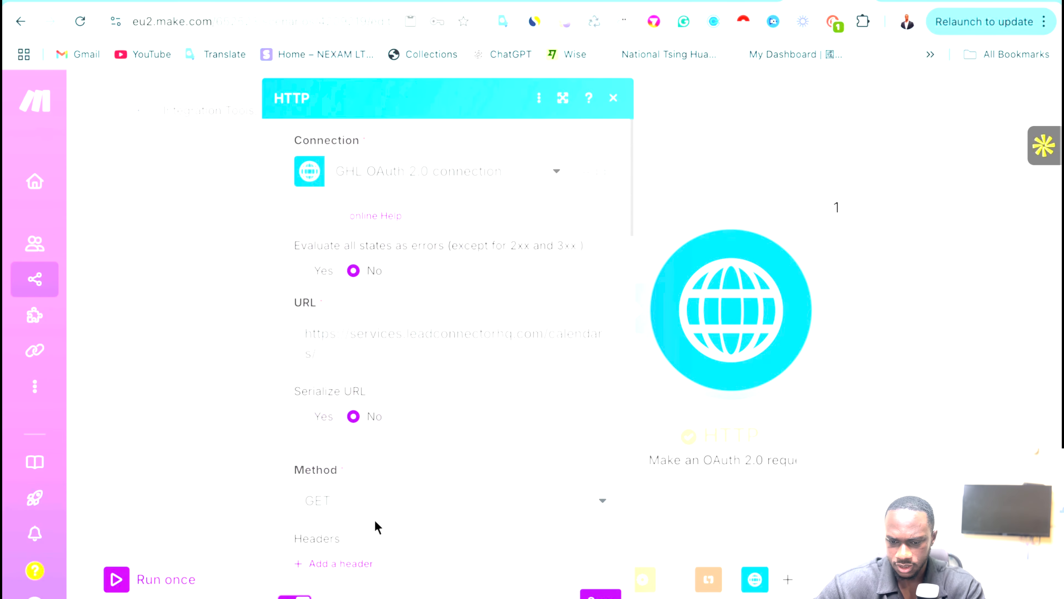
{"action": "left_click", "coordinate": [305, 270]}
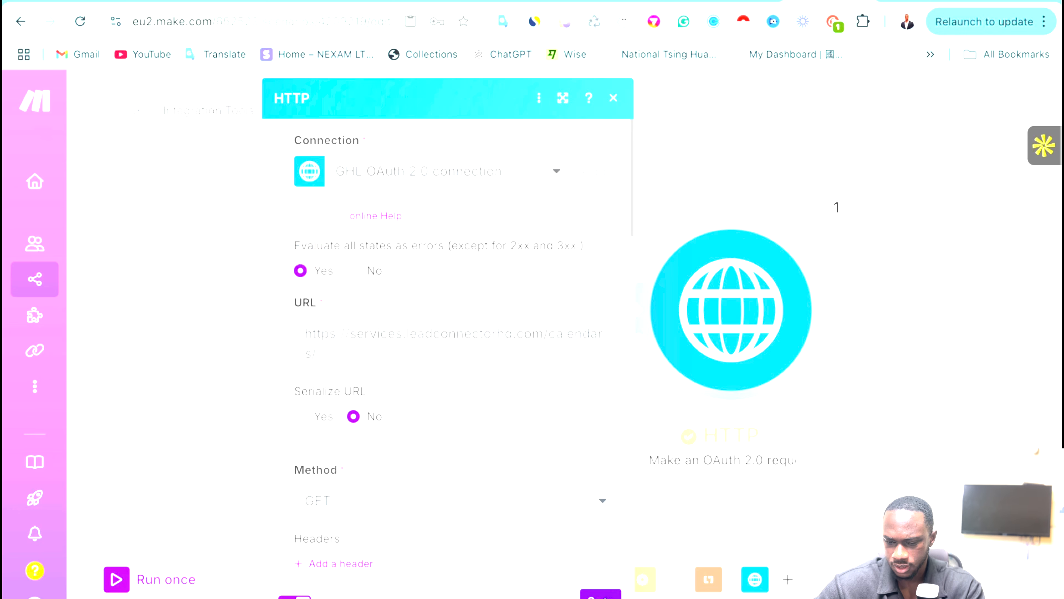
{"action": "left_click", "coordinate": [606, 594]}
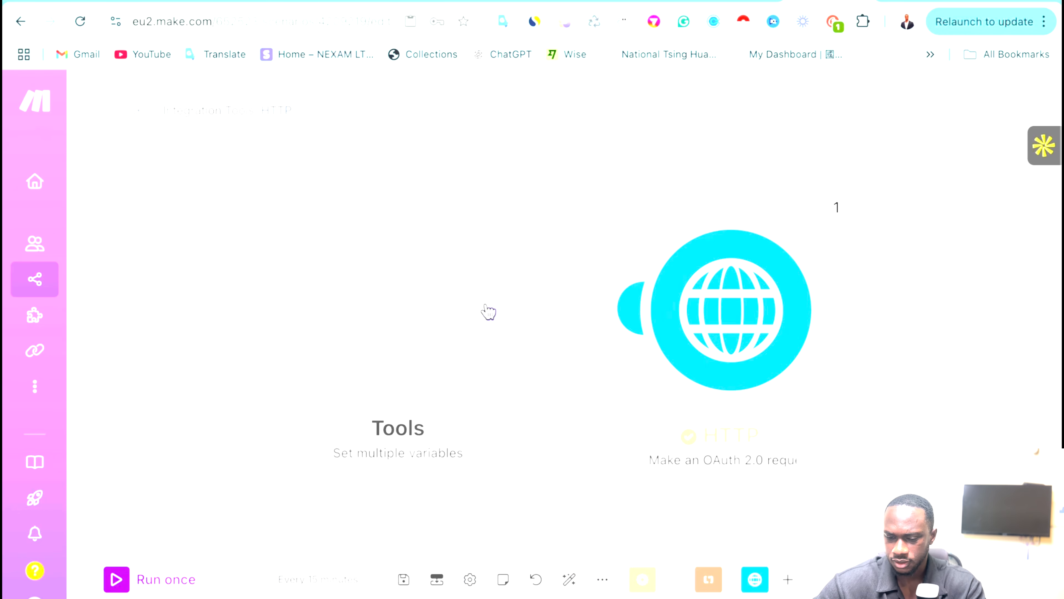
Check the Tools calendarID variable, then run only the HTTP module.
{"action": "left_click", "coordinate": [467, 298]}
{"action": "left_click", "coordinate": [753, 349]}
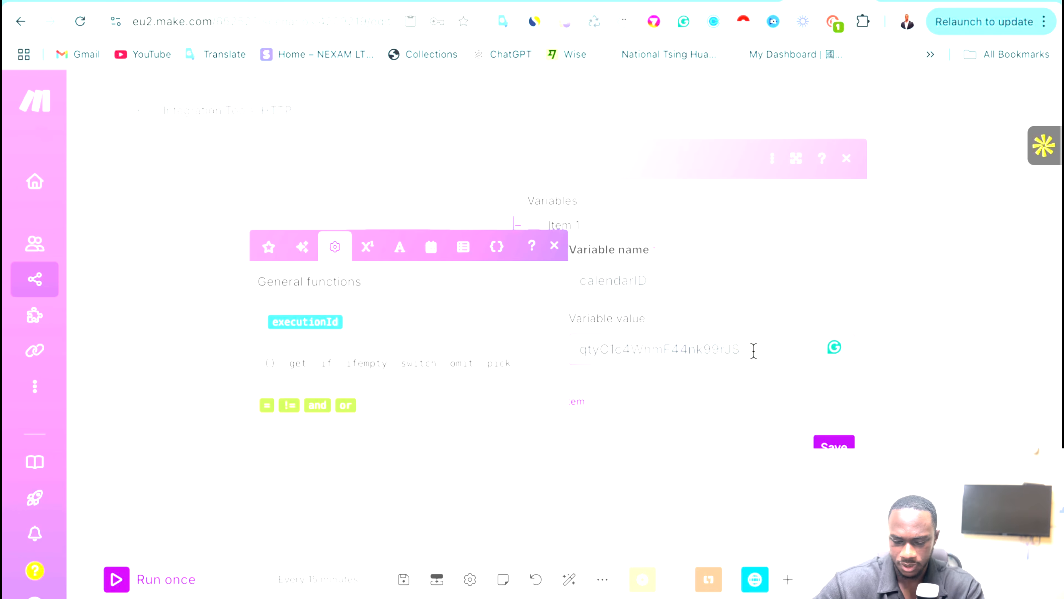
{"action": "type", "text": "a"}
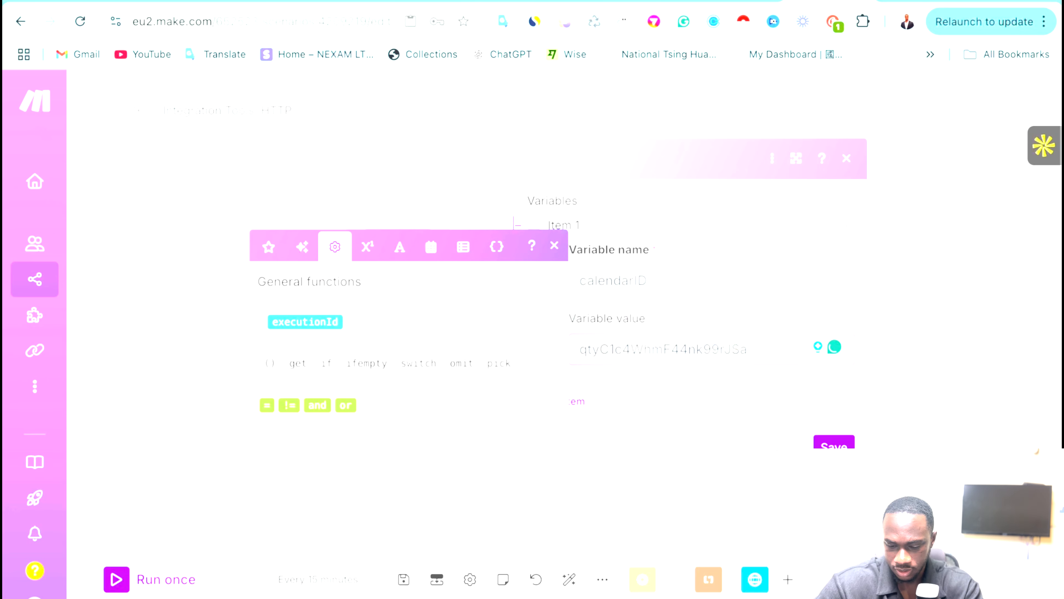
{"action": "key", "text": "BackSpace"}
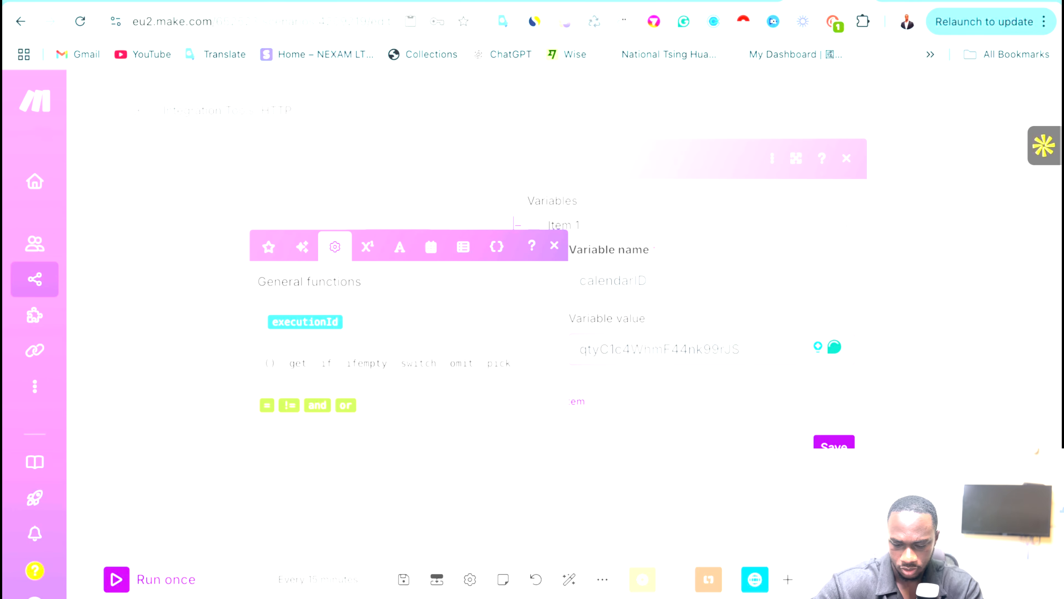
{"action": "left_click", "coordinate": [907, 261]}
{"action": "right_click", "coordinate": [700, 280]}
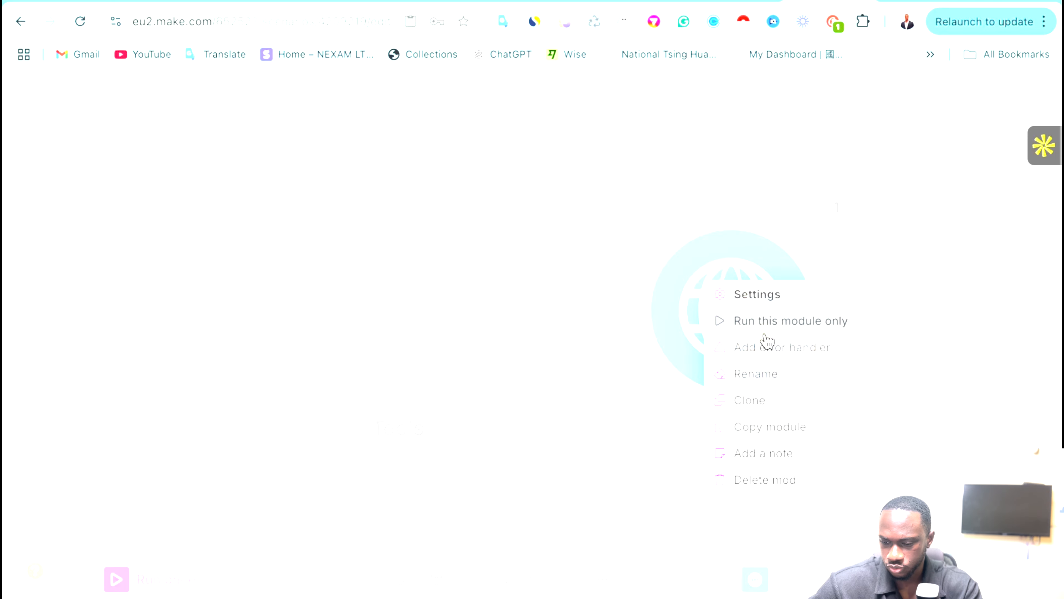
{"action": "left_click", "coordinate": [765, 335]}
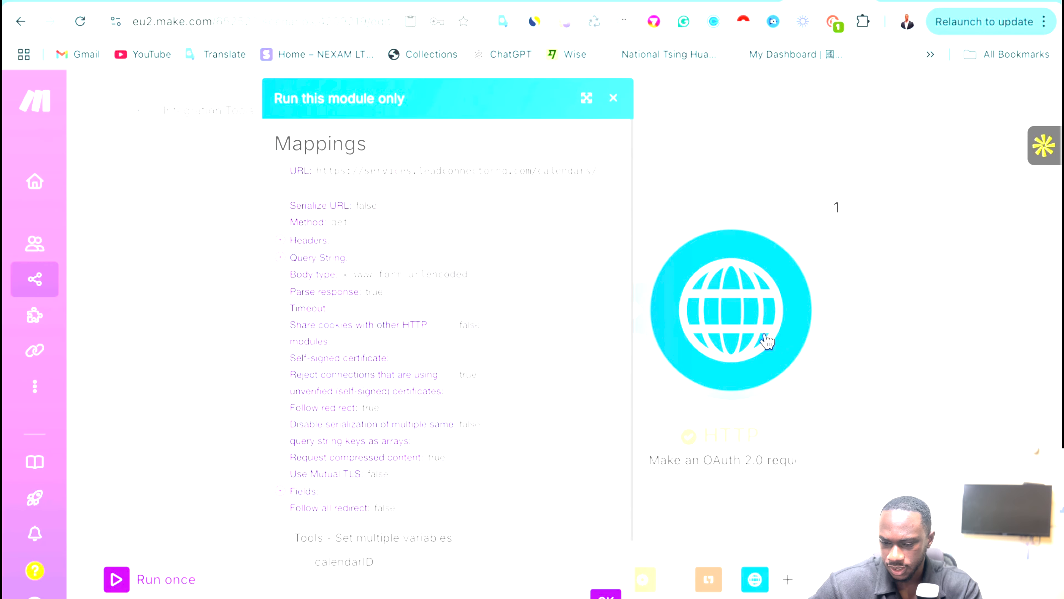
Run the scenario once and review the HTTP module's 401 'version header not found' error.
{"action": "left_click", "coordinate": [611, 99]}
{"action": "left_click", "coordinate": [122, 579]}
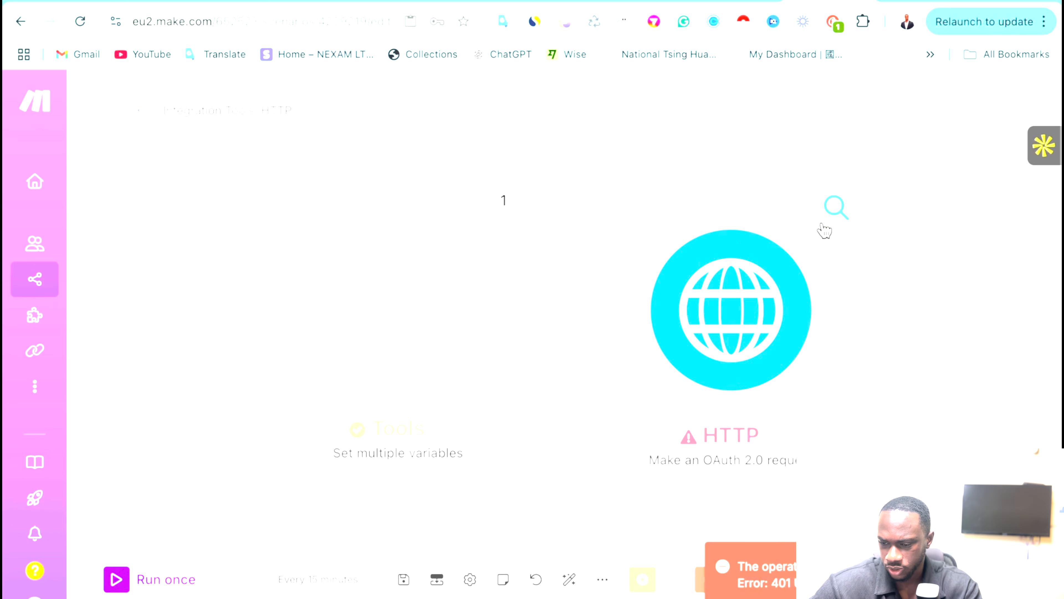
{"action": "left_click", "coordinate": [825, 222]}
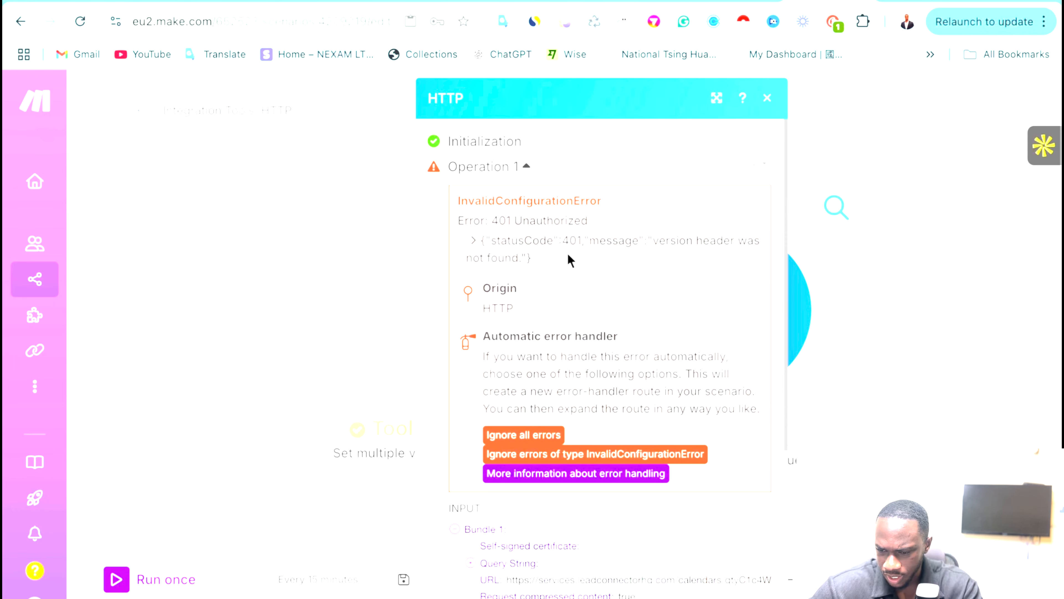
{"action": "scroll", "coordinate": [568, 256], "scroll_direction": "down", "scroll_amount": 5}
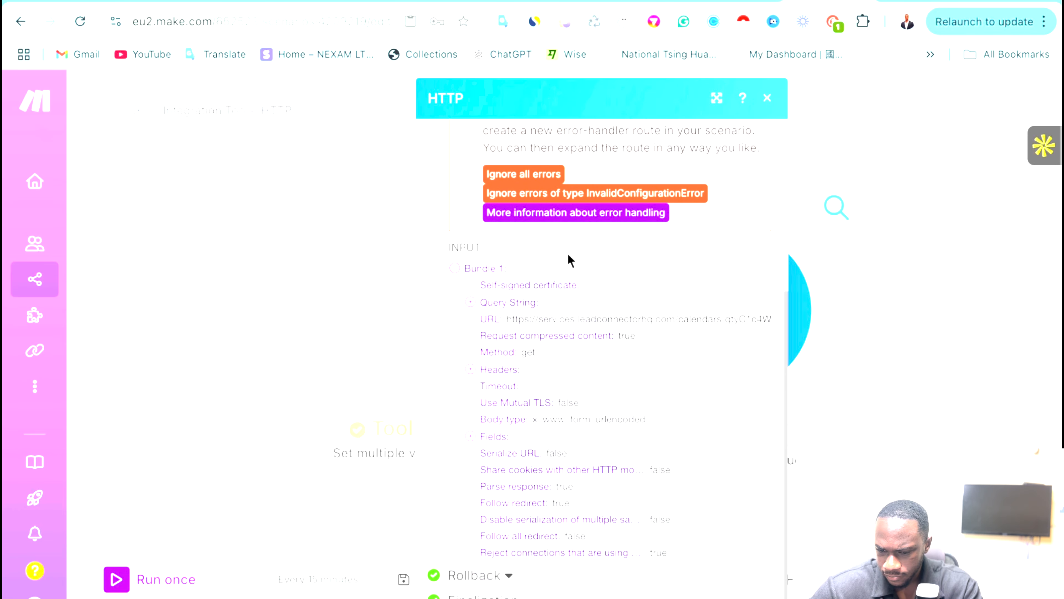
{"action": "left_click", "coordinate": [1012, 317]}
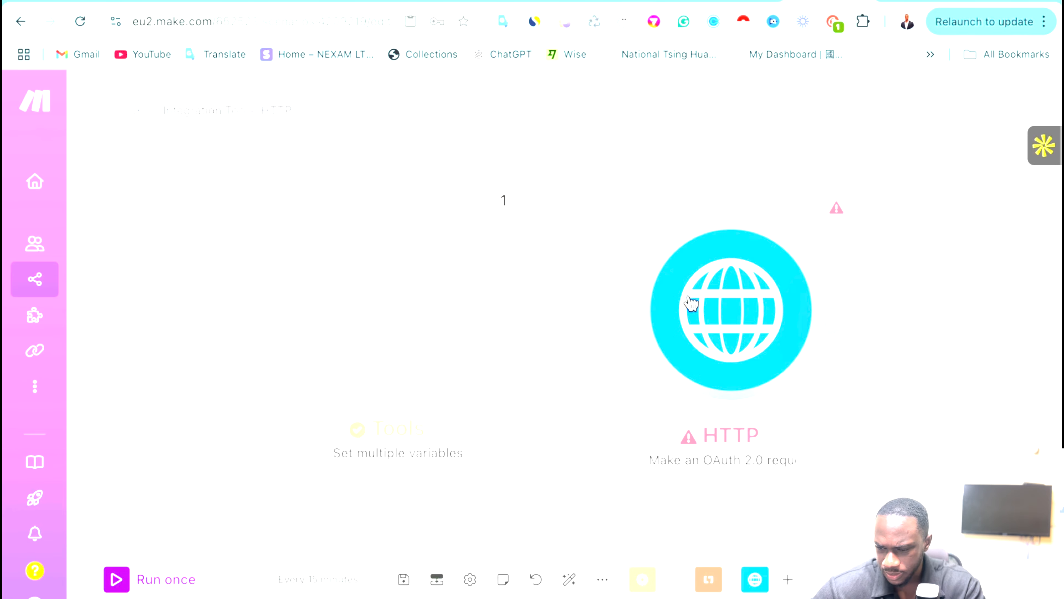
Compare the HTTP module's Version body field with the Get Calendar API docs.
{"action": "left_click", "coordinate": [691, 305]}
{"action": "scroll", "coordinate": [415, 366], "scroll_direction": "down", "scroll_amount": 5}
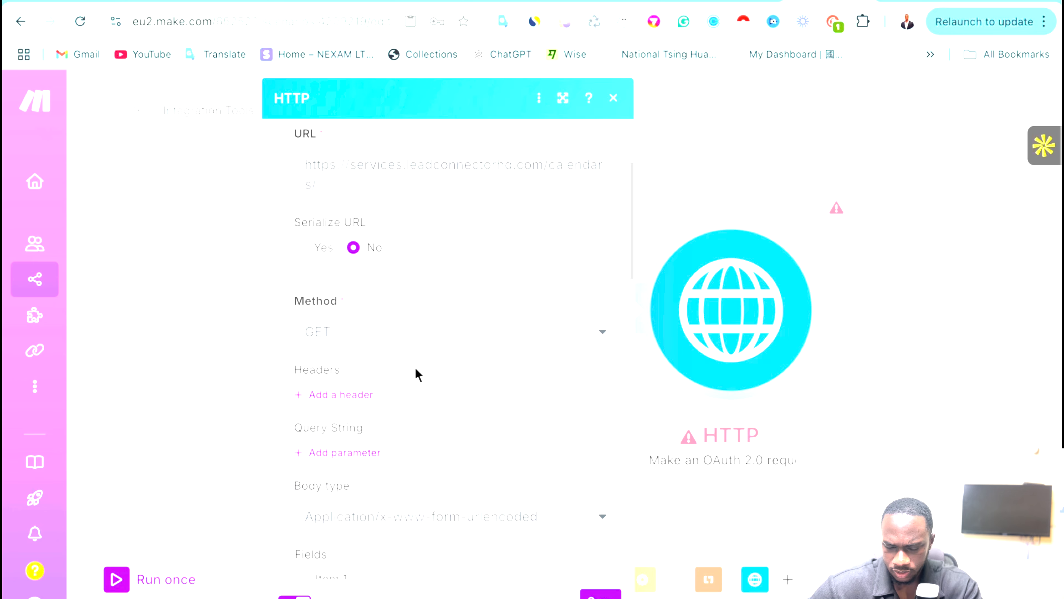
{"action": "scroll", "coordinate": [415, 366], "scroll_direction": "down", "scroll_amount": 2}
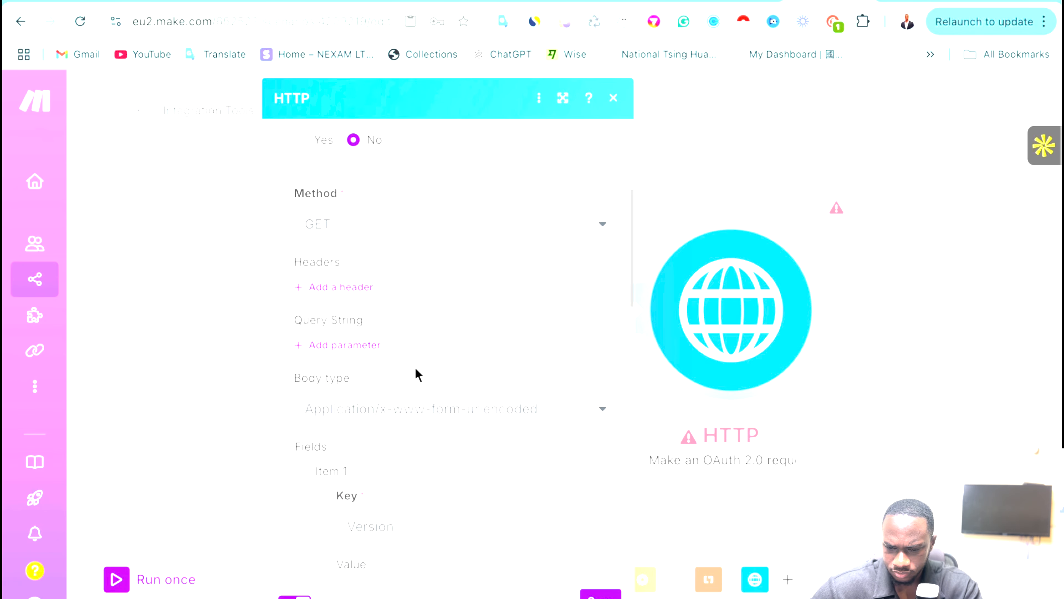
{"action": "scroll", "coordinate": [415, 367], "scroll_direction": "down", "scroll_amount": 2}
{"action": "scroll", "coordinate": [415, 367], "scroll_direction": "up", "scroll_amount": 2}
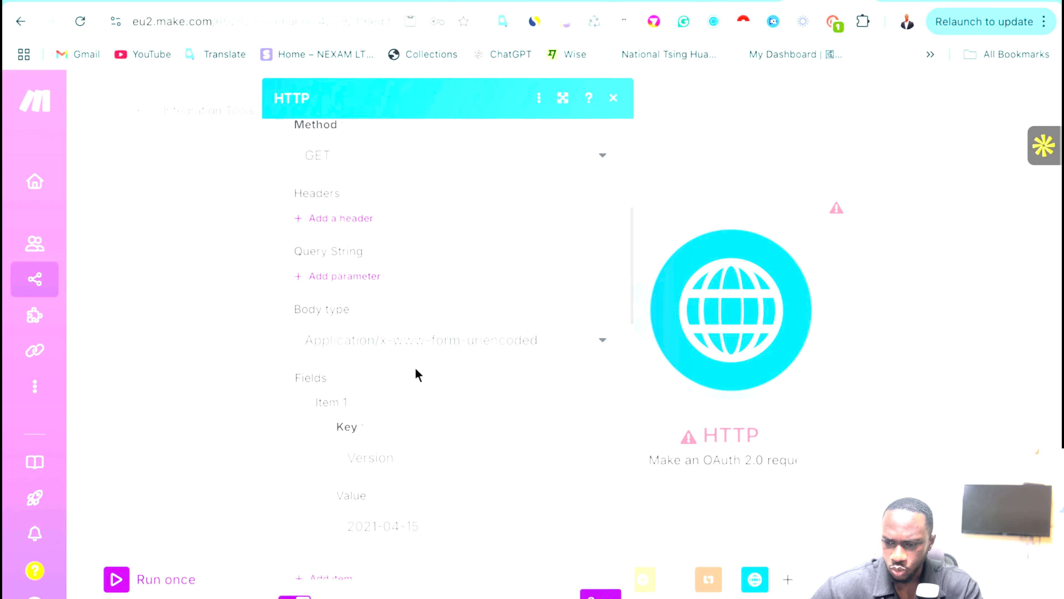
{"action": "left_click", "coordinate": [650, 1]}
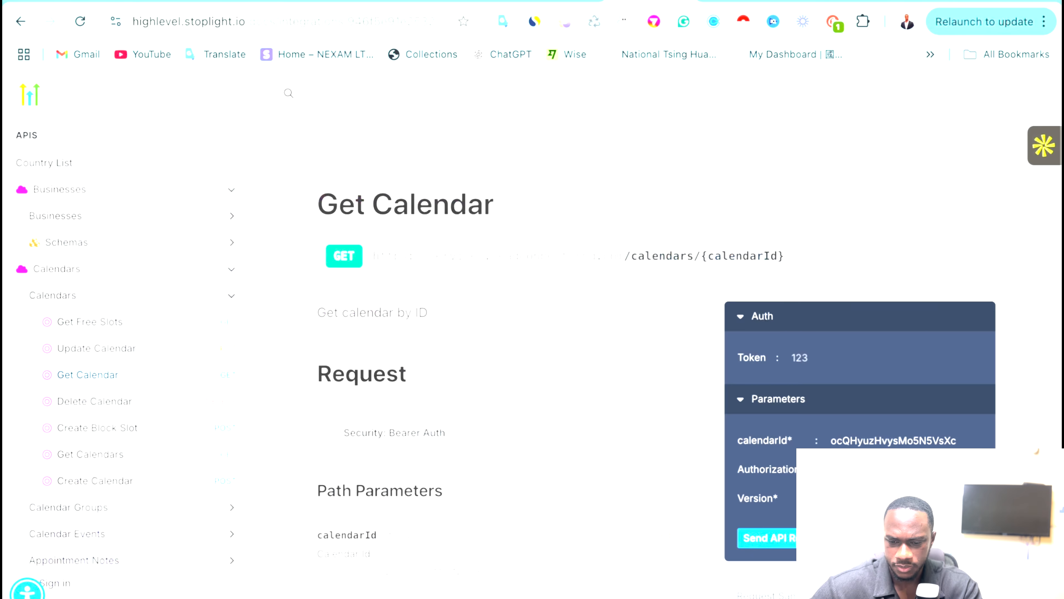
{"action": "scroll", "coordinate": [413, 374], "scroll_direction": "down", "scroll_amount": 6}
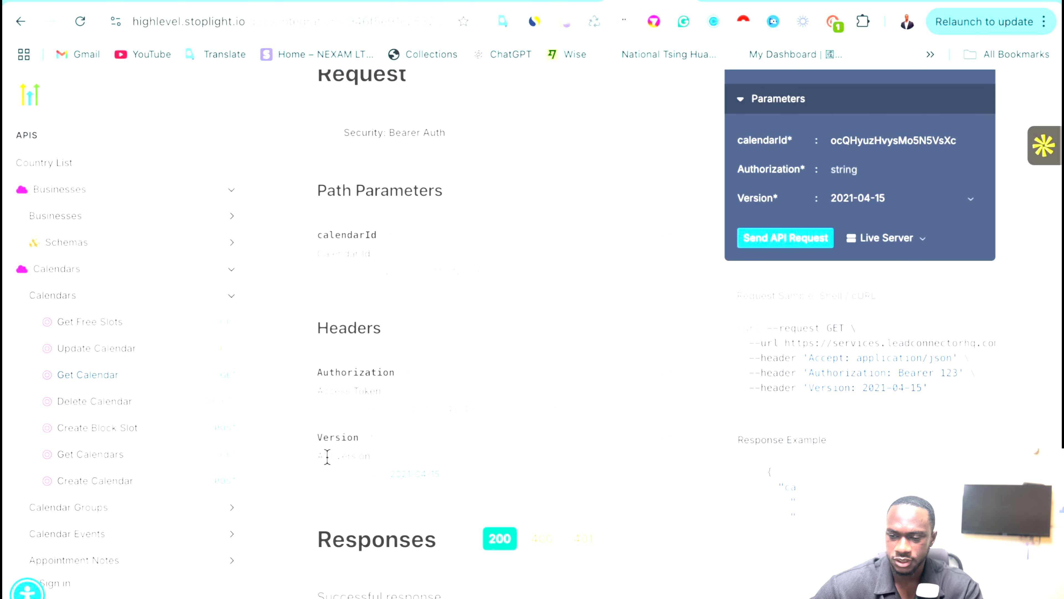
{"action": "left_click", "coordinate": [790, 2]}
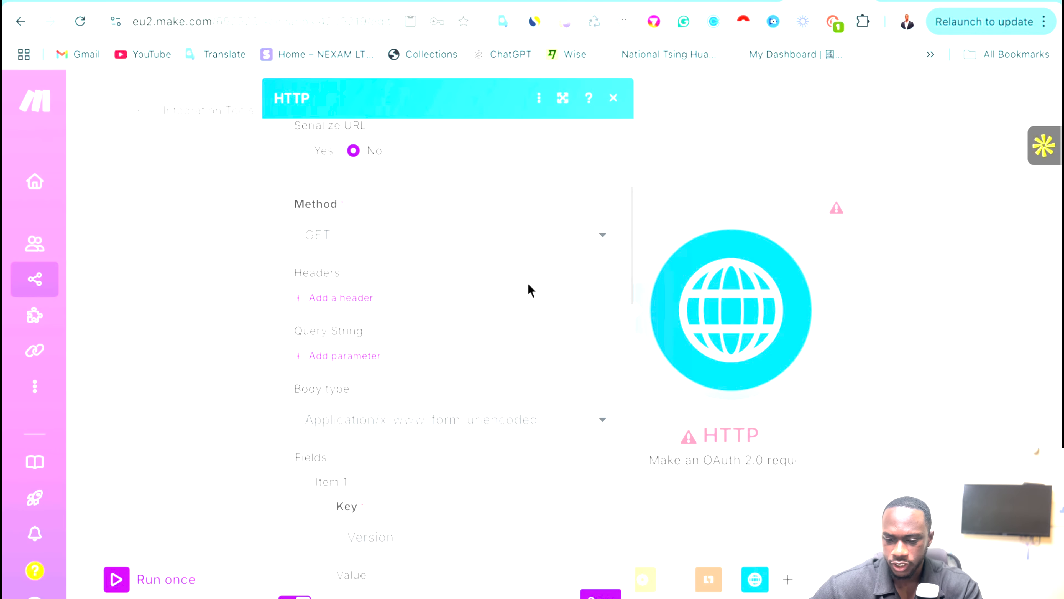
{"action": "scroll", "coordinate": [529, 447], "scroll_direction": "down", "scroll_amount": 3}
{"action": "left_click", "coordinate": [440, 398]}
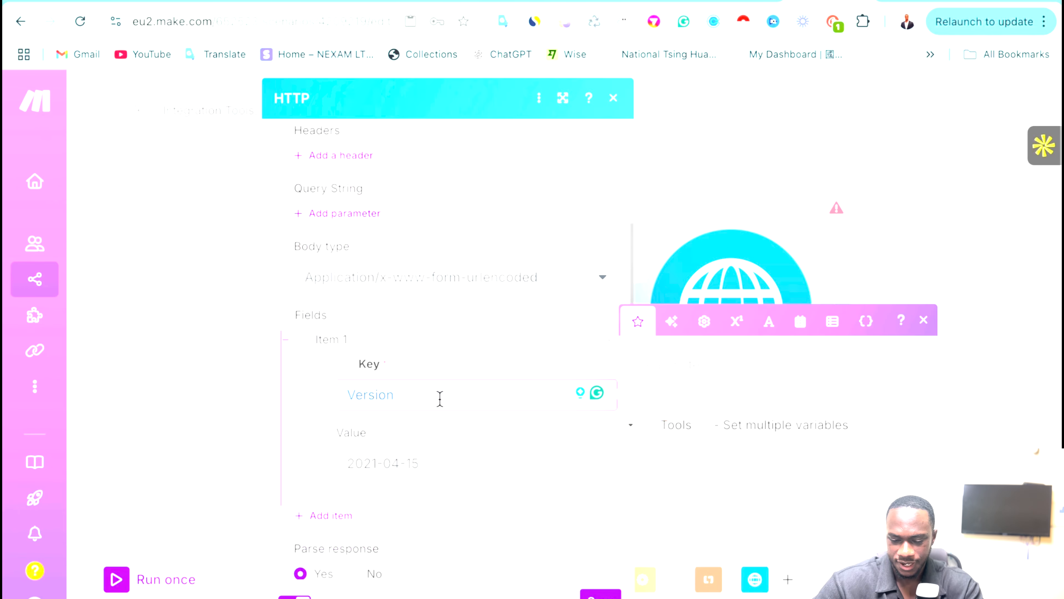
{"action": "scroll", "coordinate": [462, 284], "scroll_direction": "up", "scroll_amount": 3}
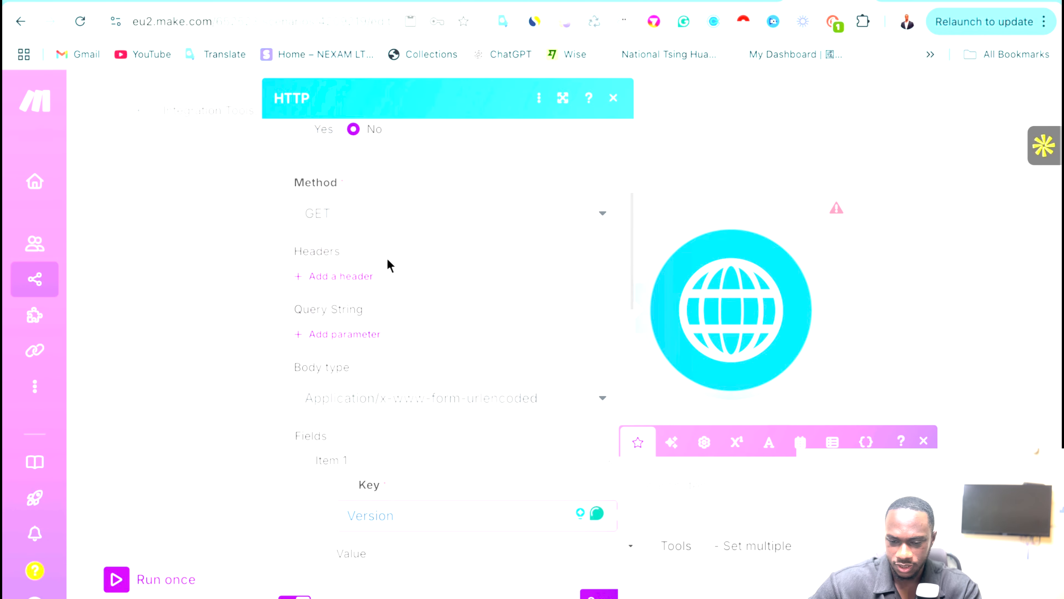
Add a Version header of 2021-04-15, delete the Version body field, and save.
{"action": "left_click", "coordinate": [356, 274]}
{"action": "left_click", "coordinate": [392, 334]}
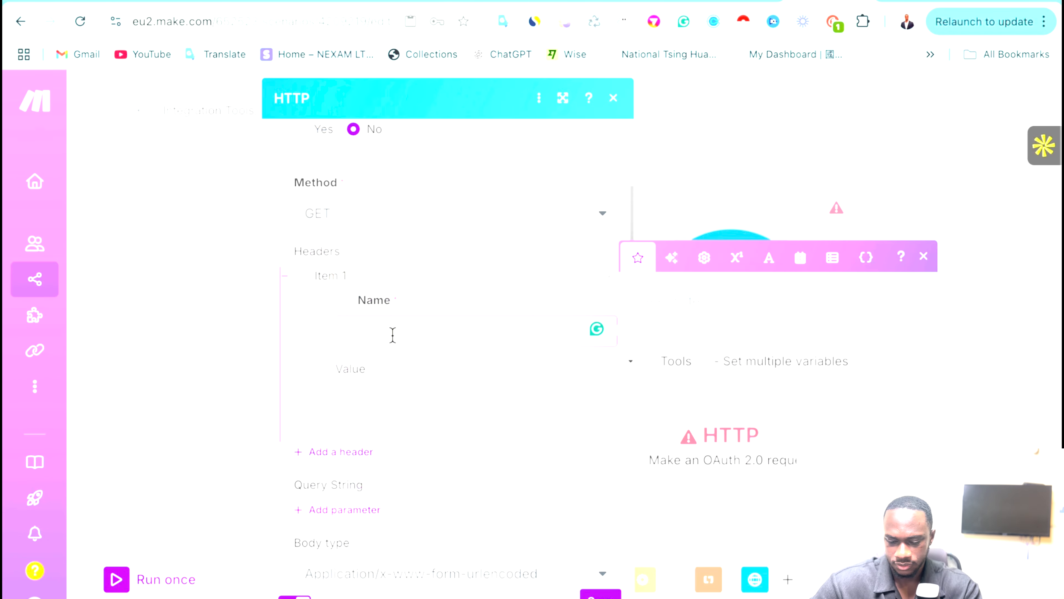
{"action": "scroll", "coordinate": [467, 372], "scroll_direction": "down", "scroll_amount": 6}
{"action": "left_click", "coordinate": [441, 476]}
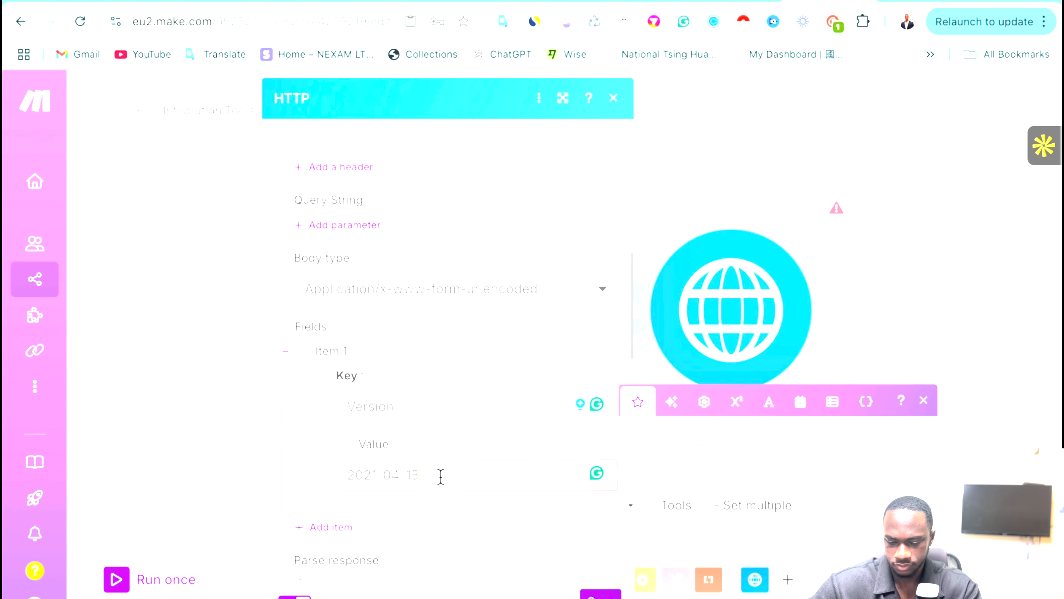
{"action": "type", "text": "c"}
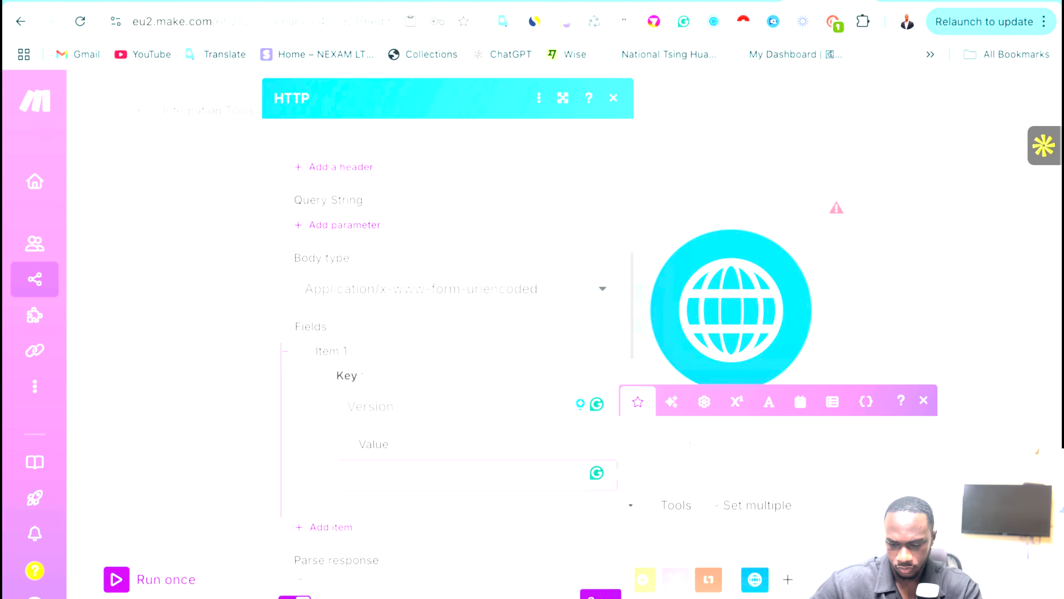
{"action": "key", "text": "super+a"}
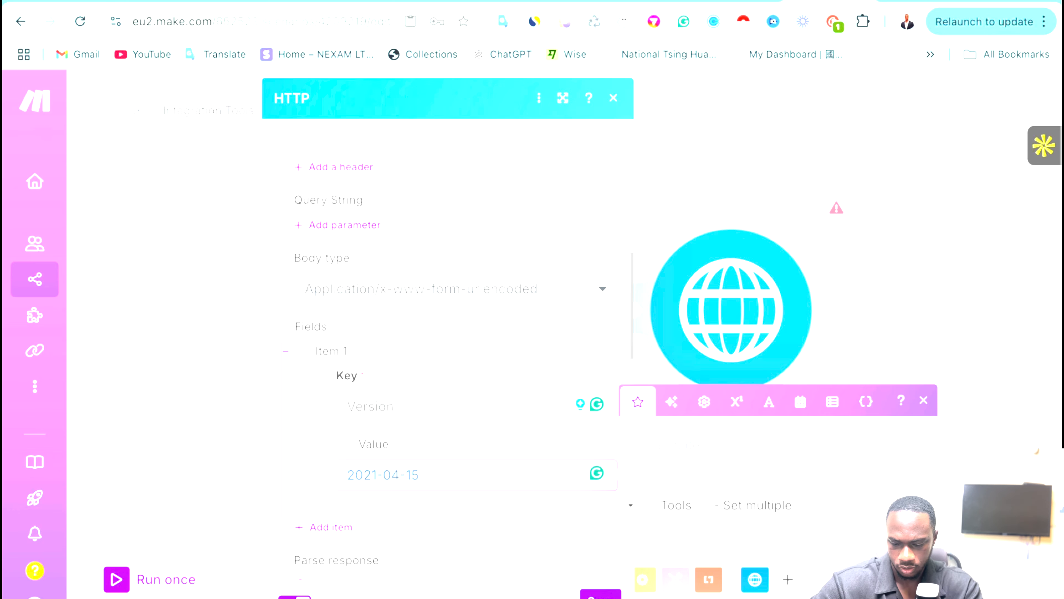
{"action": "scroll", "coordinate": [474, 399], "scroll_direction": "up", "scroll_amount": 9}
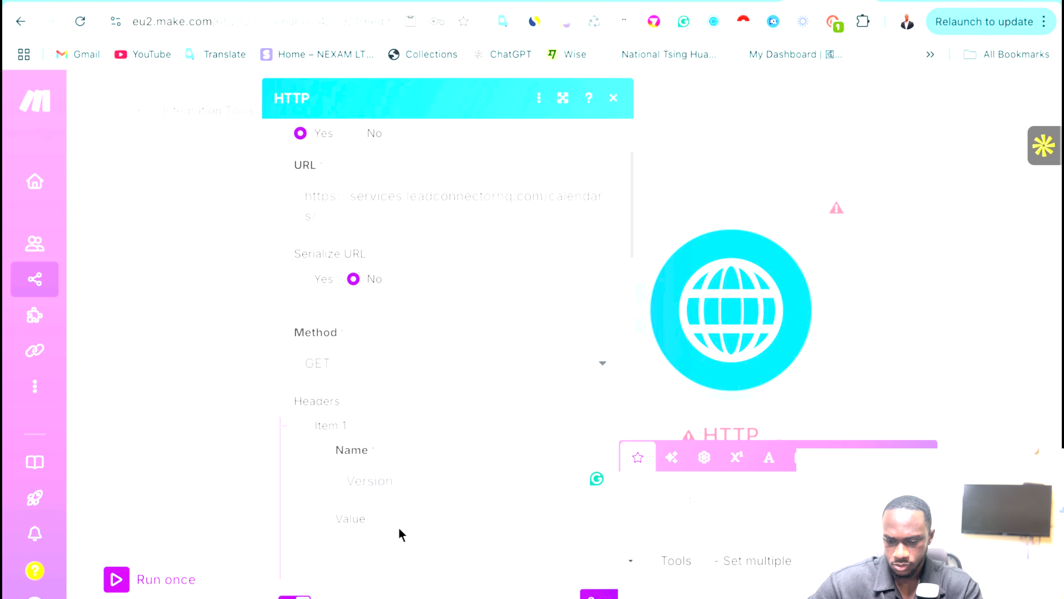
{"action": "scroll", "coordinate": [395, 516], "scroll_direction": "down", "scroll_amount": 1}
{"action": "scroll", "coordinate": [411, 441], "scroll_direction": "down", "scroll_amount": 10}
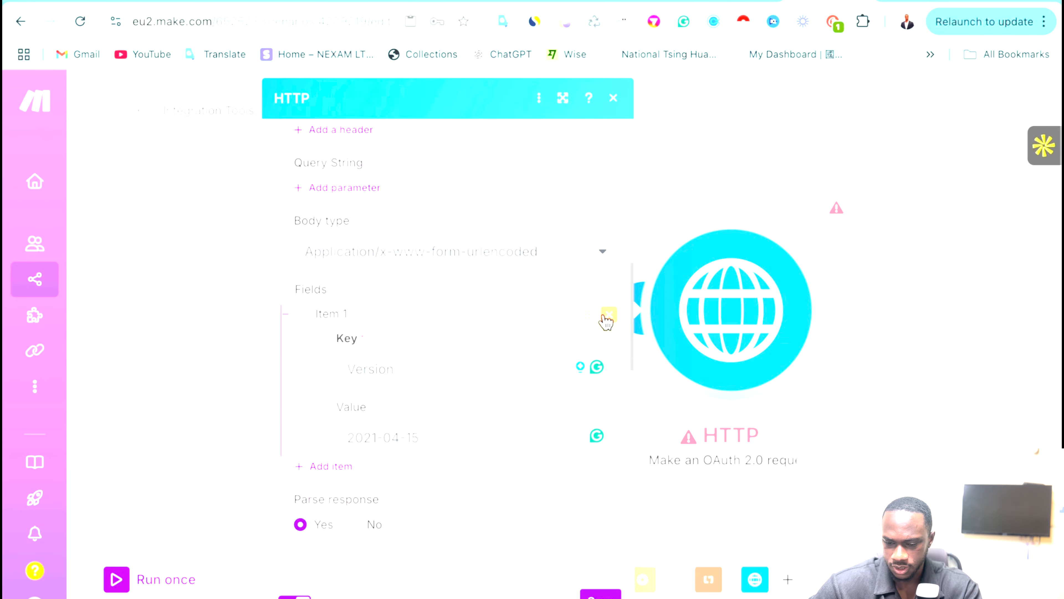
{"action": "left_click", "coordinate": [607, 318]}
{"action": "scroll", "coordinate": [504, 491], "scroll_direction": "up", "scroll_amount": 8}
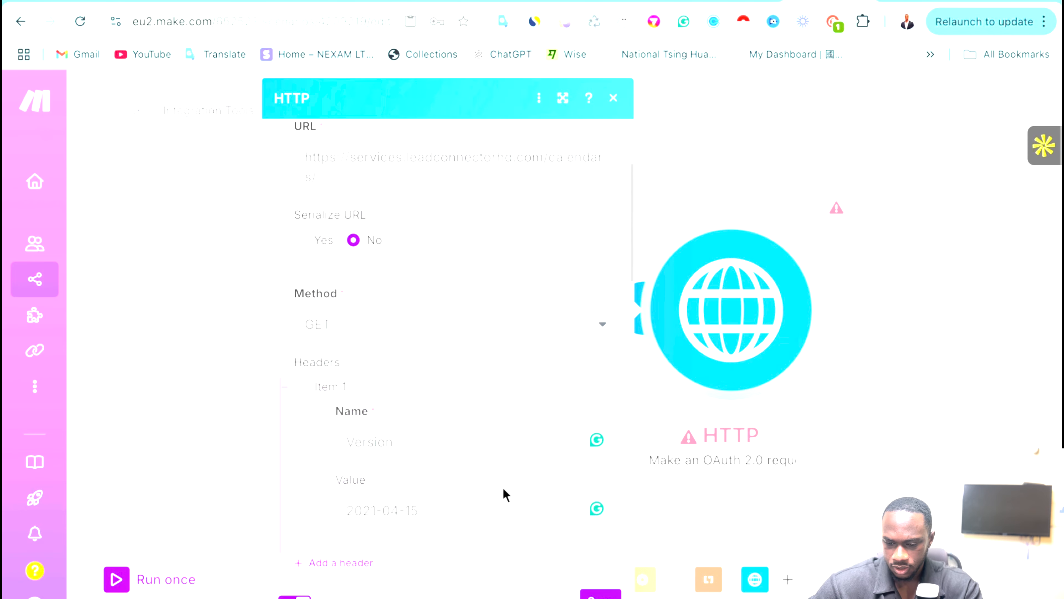
{"action": "scroll", "coordinate": [432, 496], "scroll_direction": "down", "scroll_amount": 3}
{"action": "scroll", "coordinate": [469, 475], "scroll_direction": "up", "scroll_amount": 6}
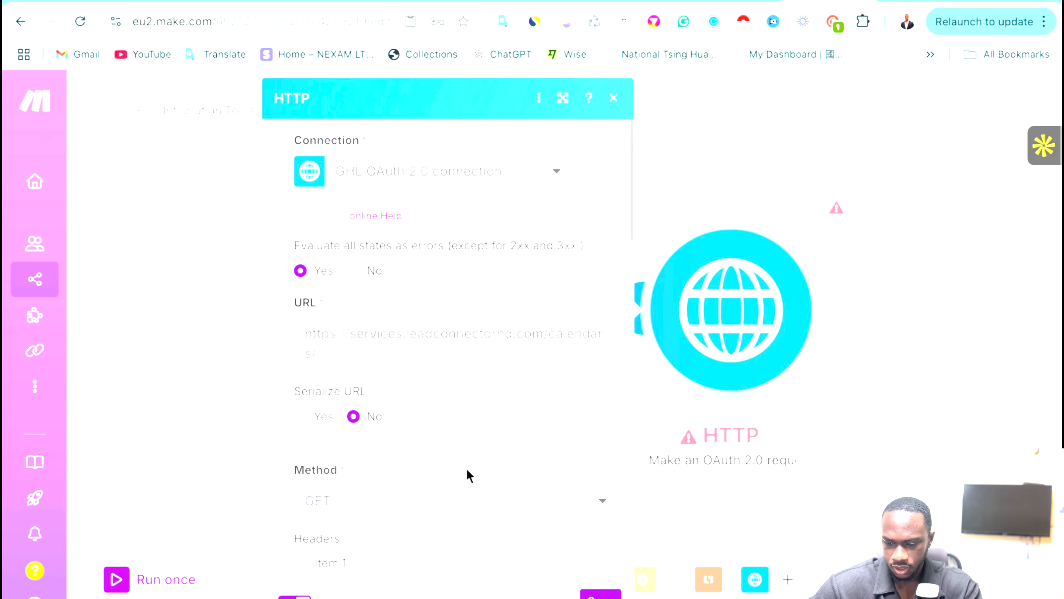
{"action": "left_click", "coordinate": [600, 593]}
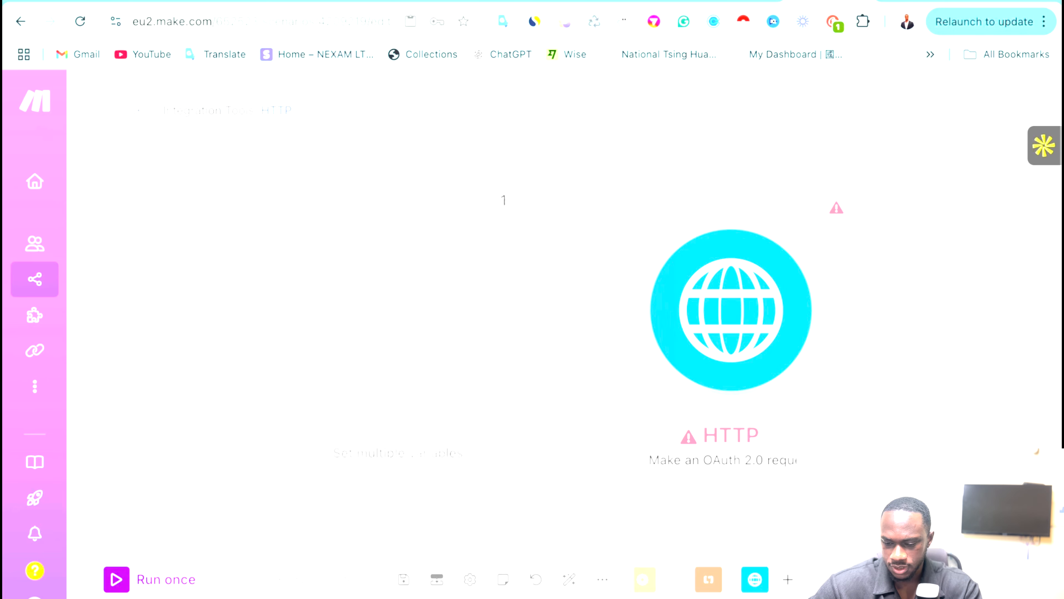
Run the scenario once and expand the HTTP output headers, confirming status 200.
{"action": "left_click", "coordinate": [117, 579]}
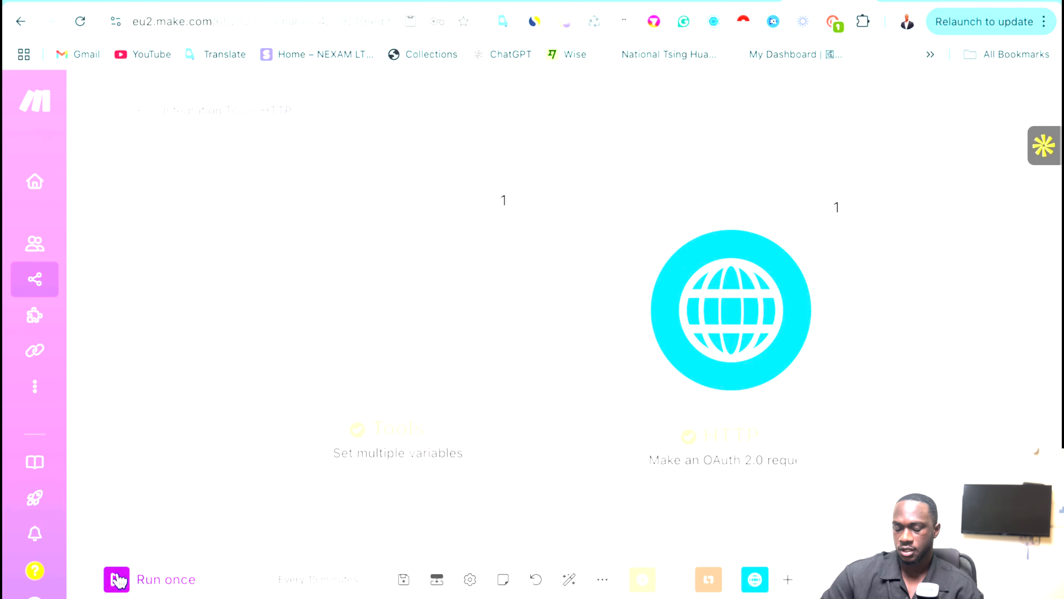
{"action": "left_click", "coordinate": [833, 207]}
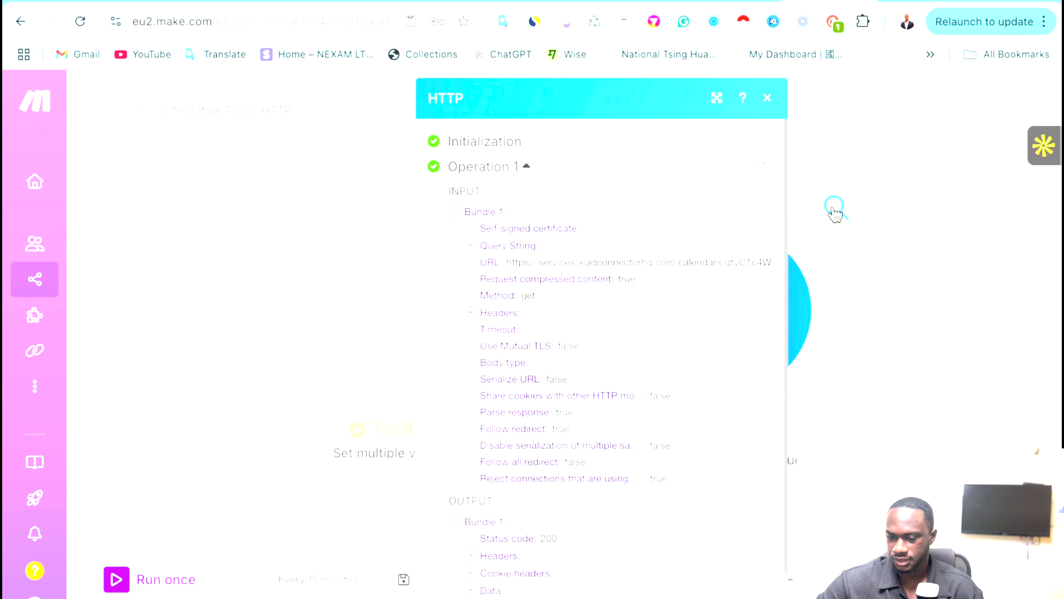
{"action": "scroll", "coordinate": [507, 352], "scroll_direction": "down", "scroll_amount": 2}
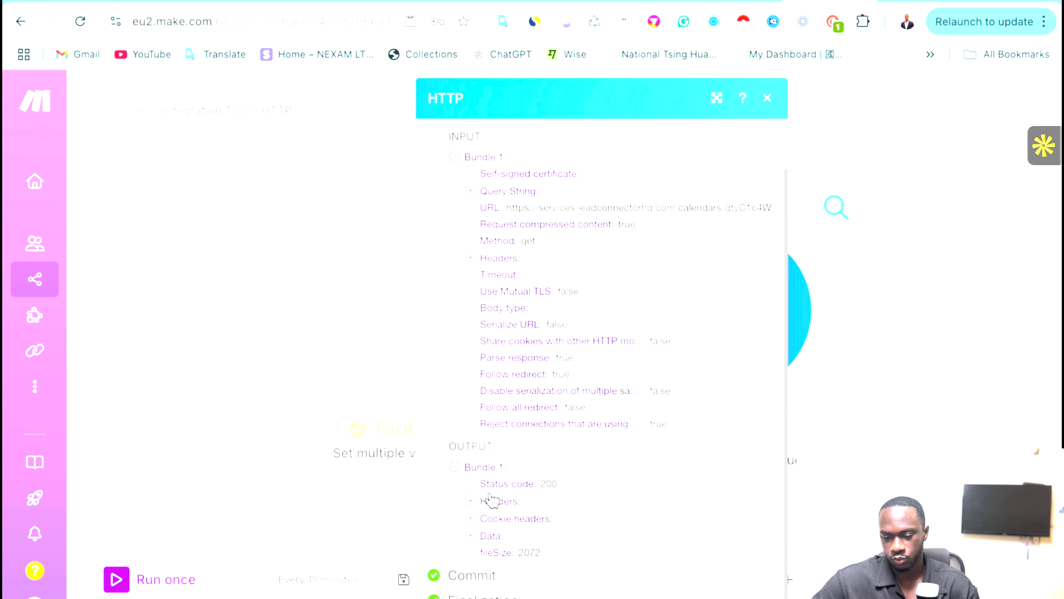
{"action": "left_click", "coordinate": [473, 503]}
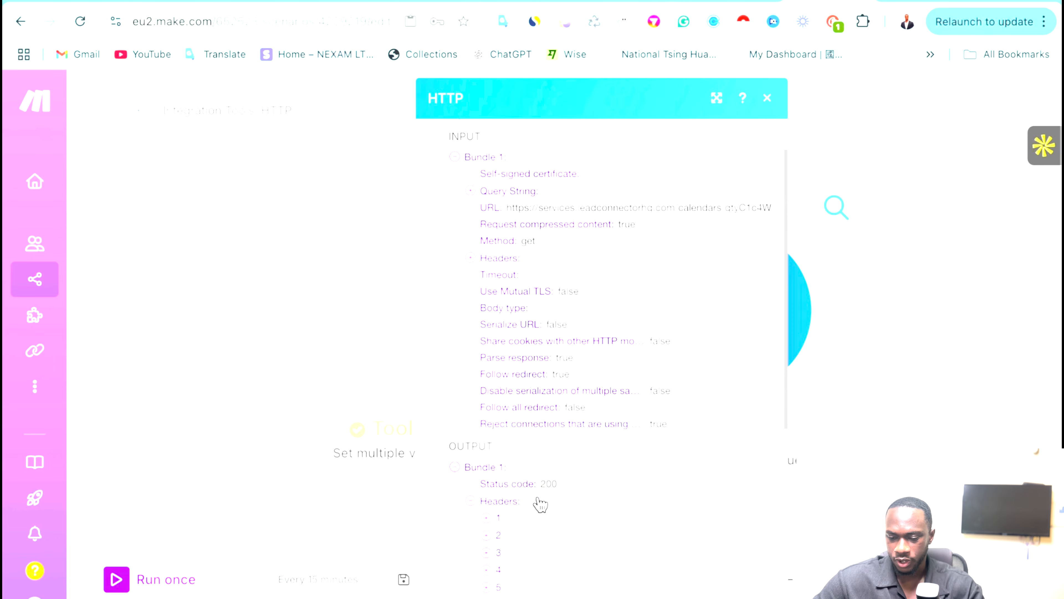
{"action": "scroll", "coordinate": [540, 507], "scroll_direction": "down", "scroll_amount": 4}
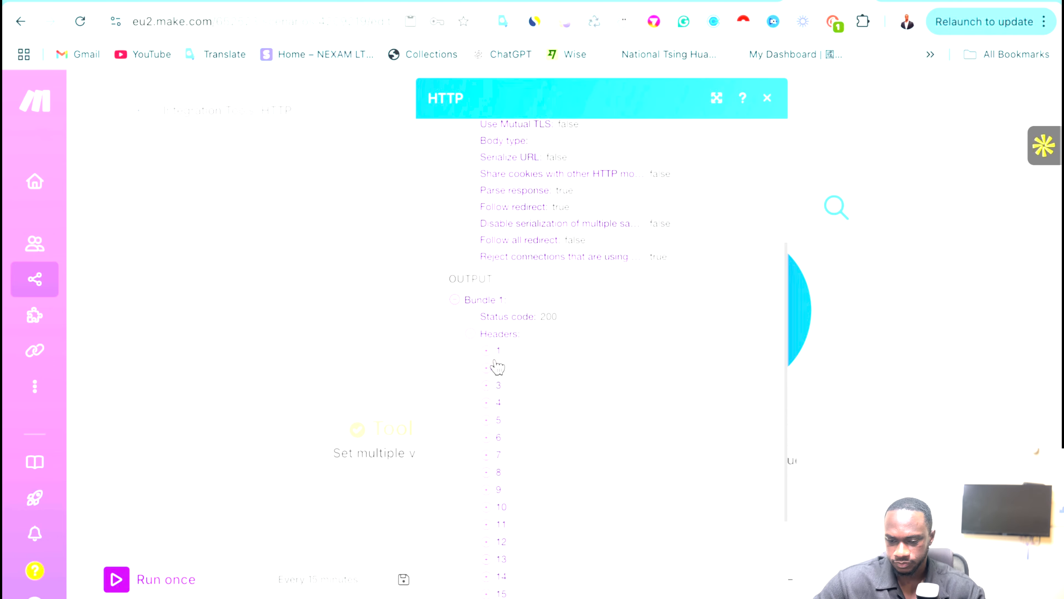
{"action": "left_click", "coordinate": [487, 352]}
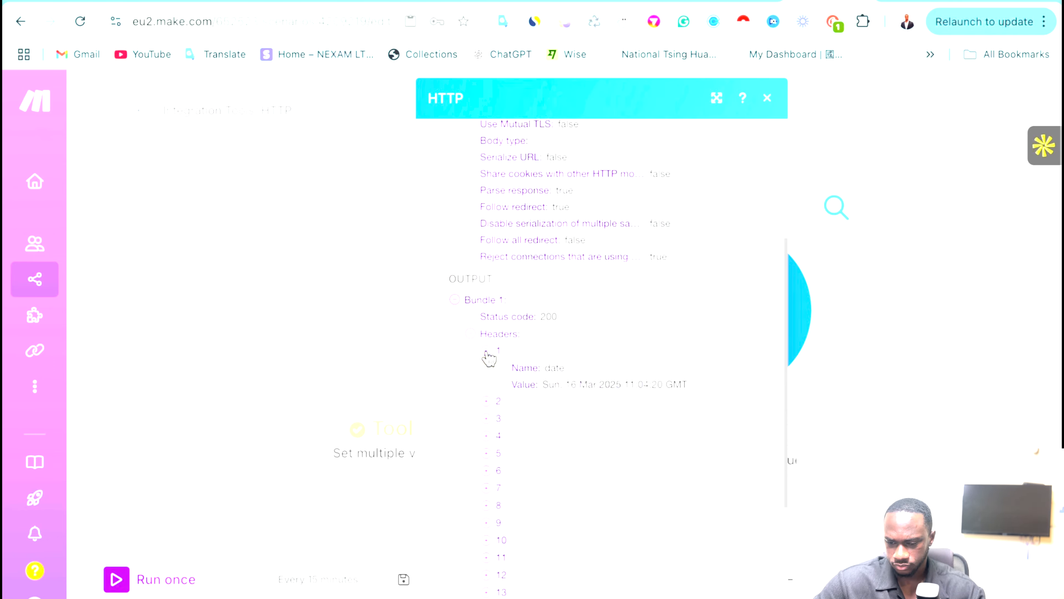
{"action": "left_click", "coordinate": [490, 401]}
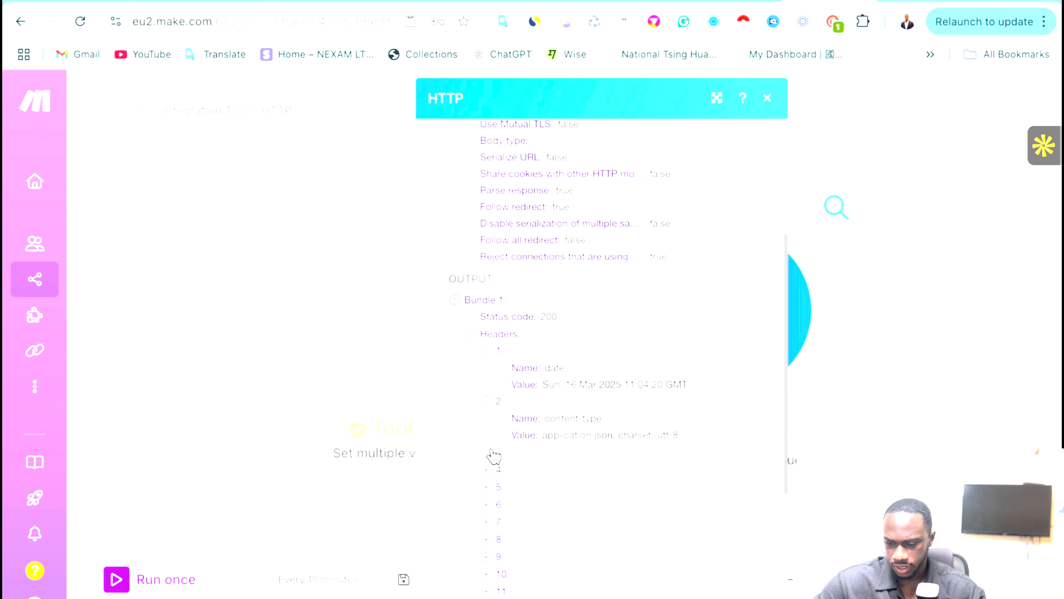
{"action": "left_click", "coordinate": [495, 453]}
{"action": "scroll", "coordinate": [495, 454], "scroll_direction": "down", "scroll_amount": 6}
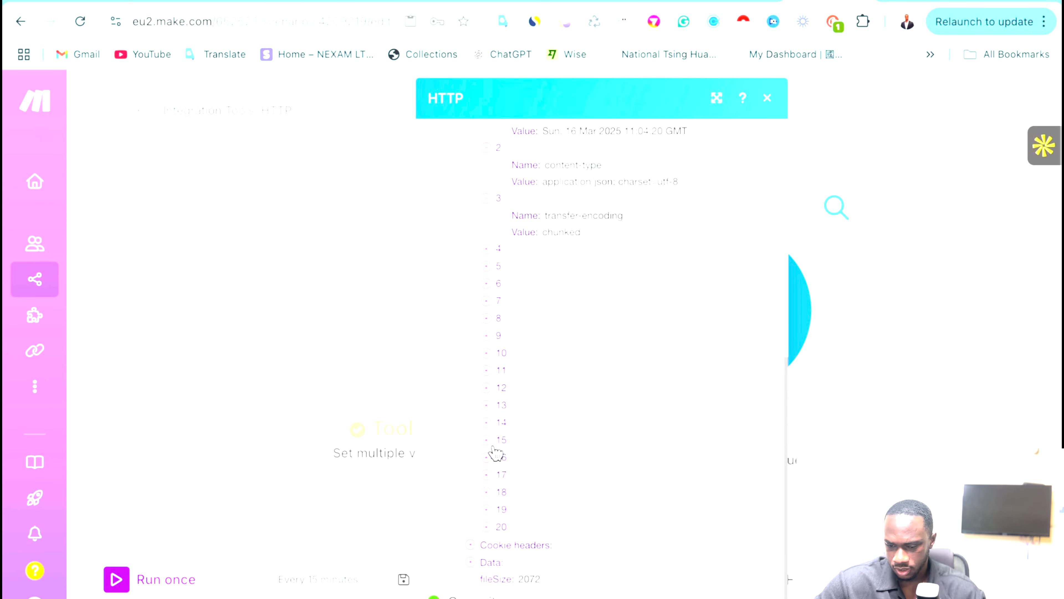
{"action": "left_click", "coordinate": [487, 452]}
{"action": "left_click", "coordinate": [959, 300]}
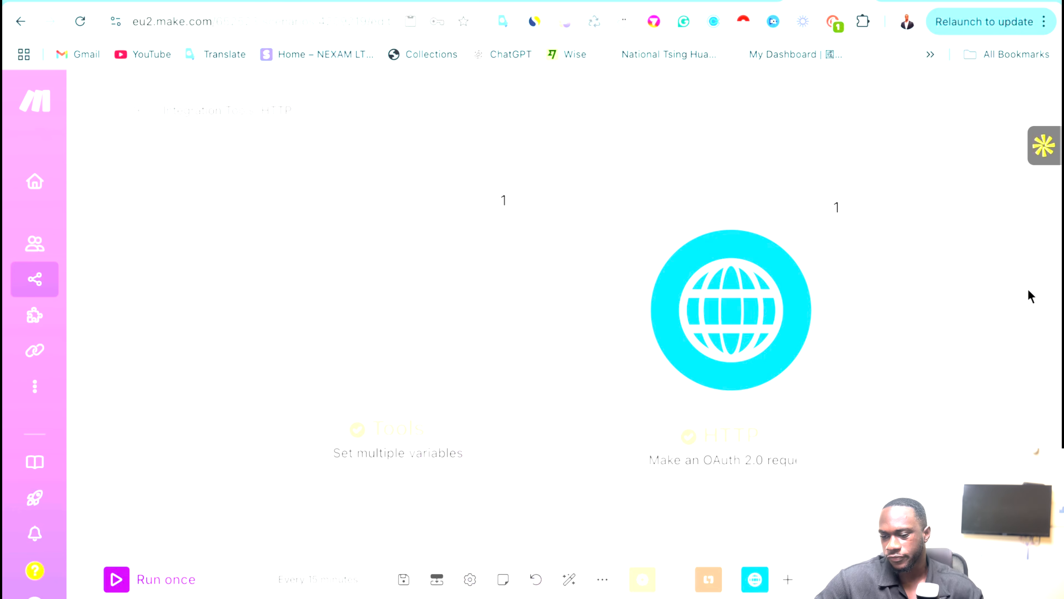
Reopen the HTTP module's run results for another look, then close them.
{"action": "left_click", "coordinate": [837, 205]}
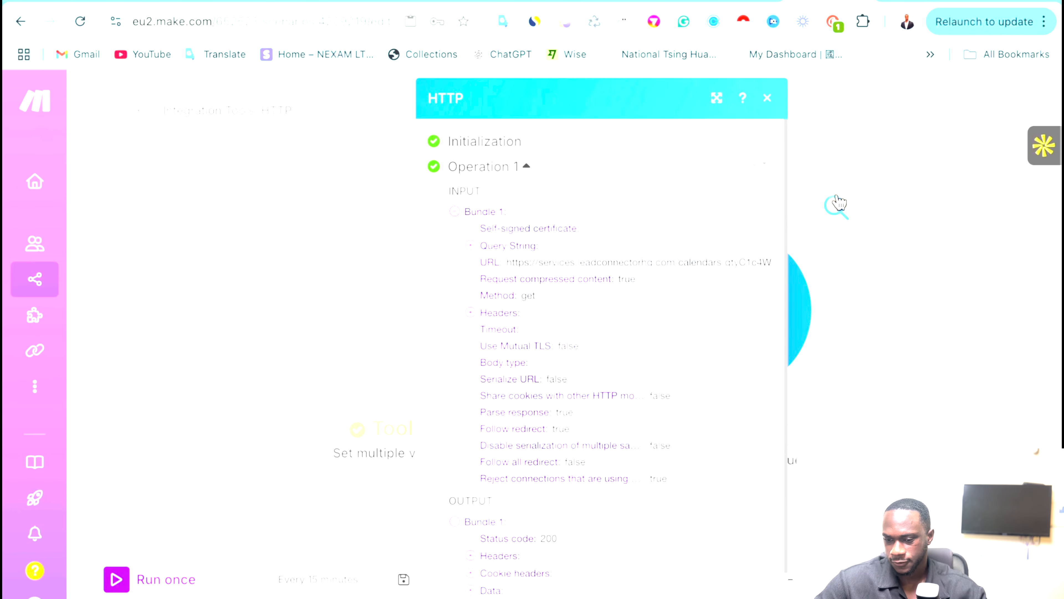
{"action": "scroll", "coordinate": [569, 384], "scroll_direction": "down", "scroll_amount": 2}
{"action": "scroll", "coordinate": [569, 379], "scroll_direction": "up", "scroll_amount": 2}
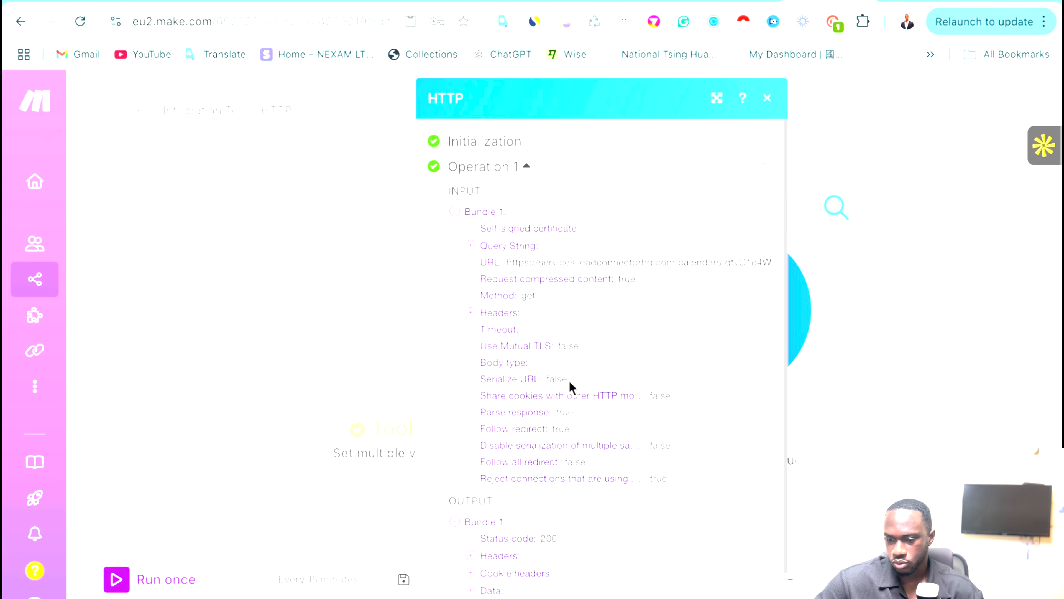
{"action": "left_click", "coordinate": [880, 167]}
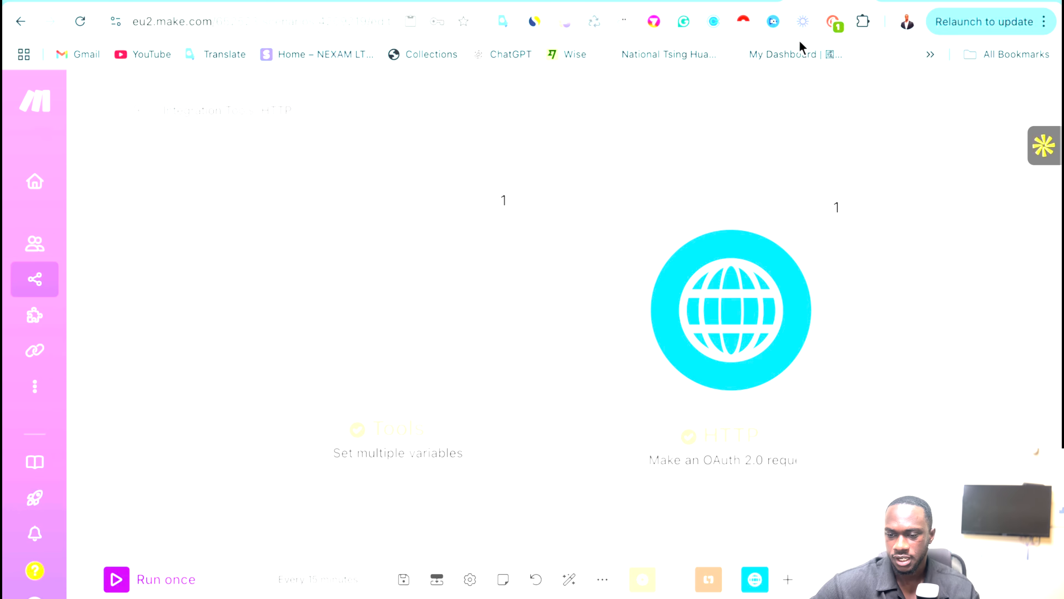
In the HighLevel API docs, scroll to WEBHOOK EVENTS and open AppointmentCreate.
{"action": "left_click", "coordinate": [650, 2]}
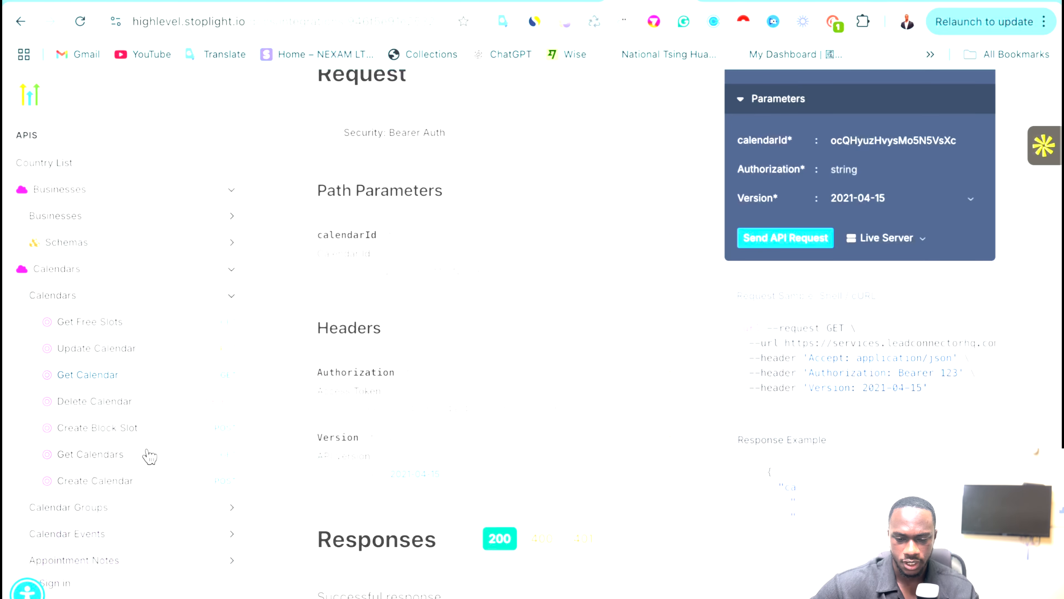
{"action": "scroll", "coordinate": [148, 453], "scroll_direction": "down", "scroll_amount": 2}
{"action": "scroll", "coordinate": [149, 455], "scroll_direction": "down", "scroll_amount": 4}
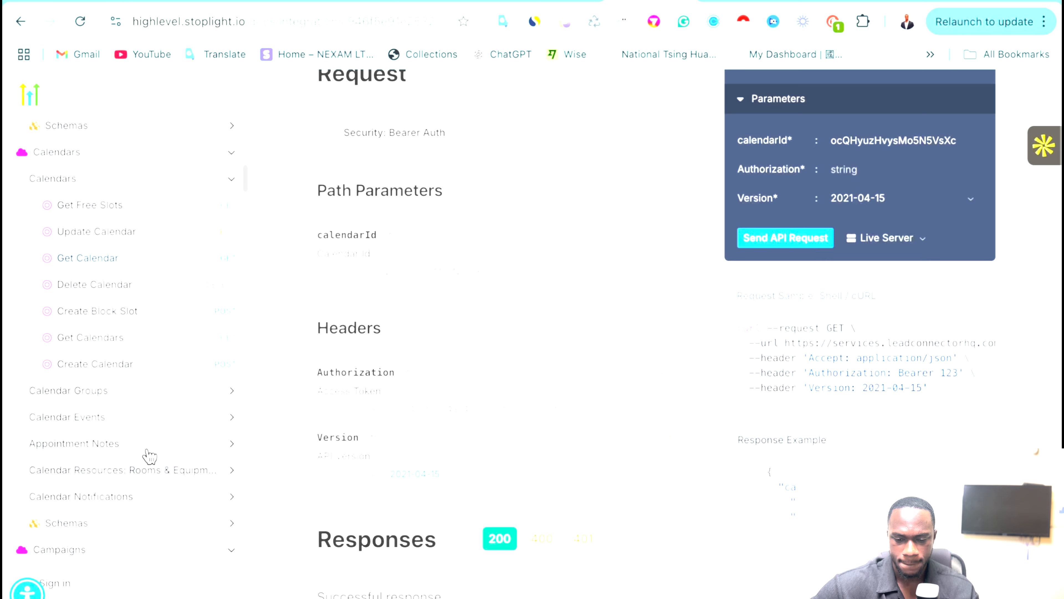
{"action": "scroll", "coordinate": [152, 416], "scroll_direction": "down", "scroll_amount": 7}
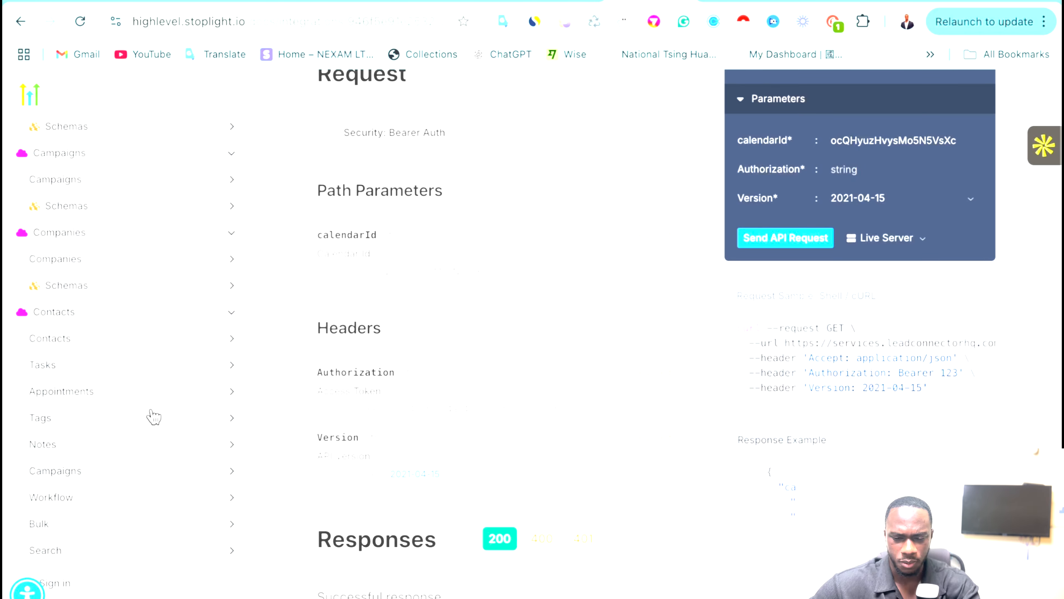
{"action": "scroll", "coordinate": [154, 417], "scroll_direction": "down", "scroll_amount": 15}
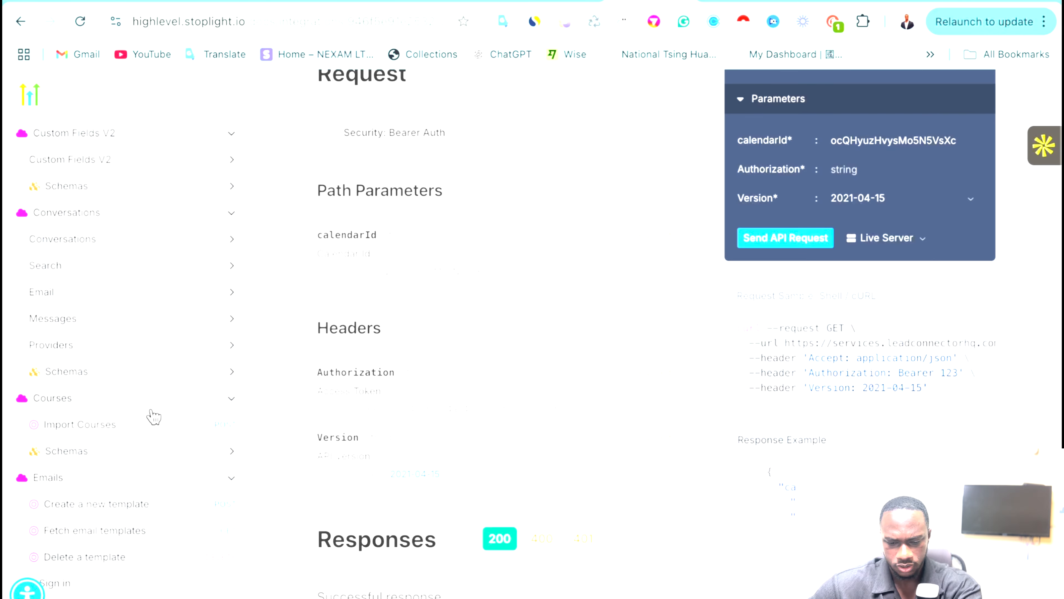
{"action": "scroll", "coordinate": [154, 416], "scroll_direction": "down", "scroll_amount": 15}
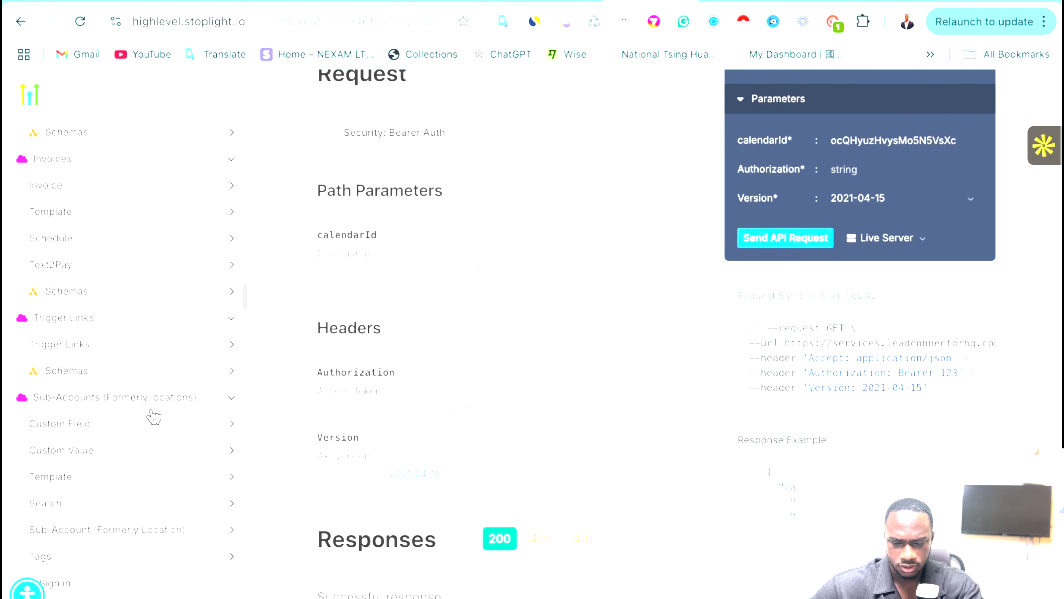
{"action": "scroll", "coordinate": [153, 416], "scroll_direction": "down", "scroll_amount": 15}
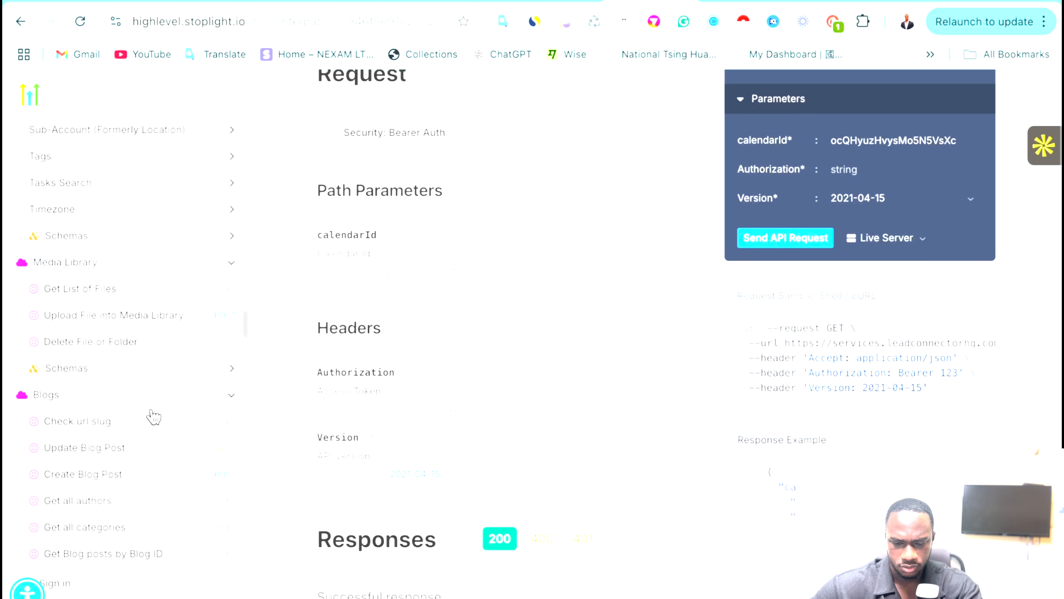
{"action": "scroll", "coordinate": [154, 416], "scroll_direction": "down", "scroll_amount": 5}
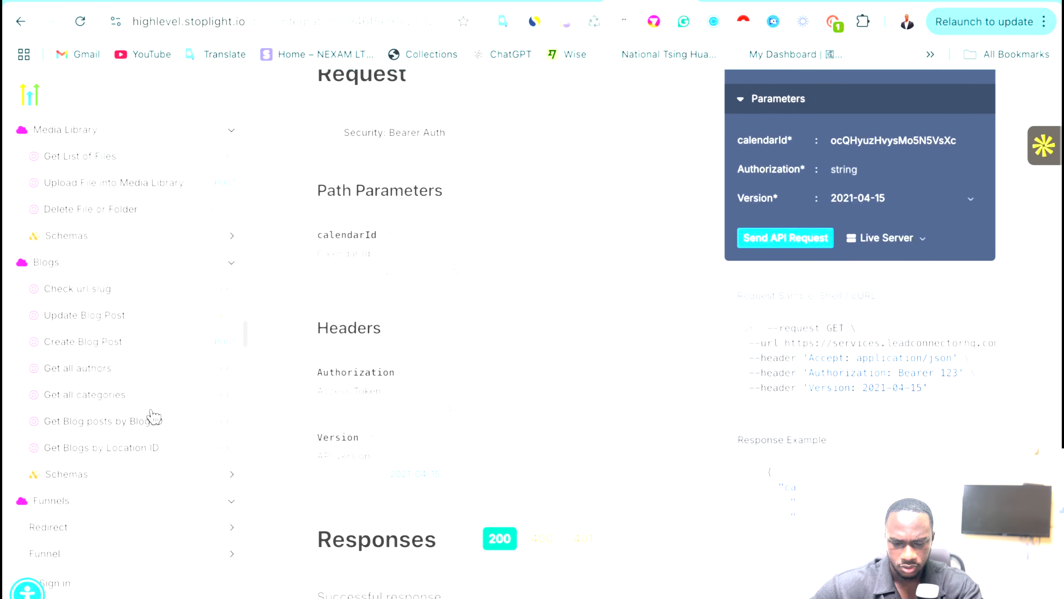
{"action": "scroll", "coordinate": [154, 416], "scroll_direction": "down", "scroll_amount": 6}
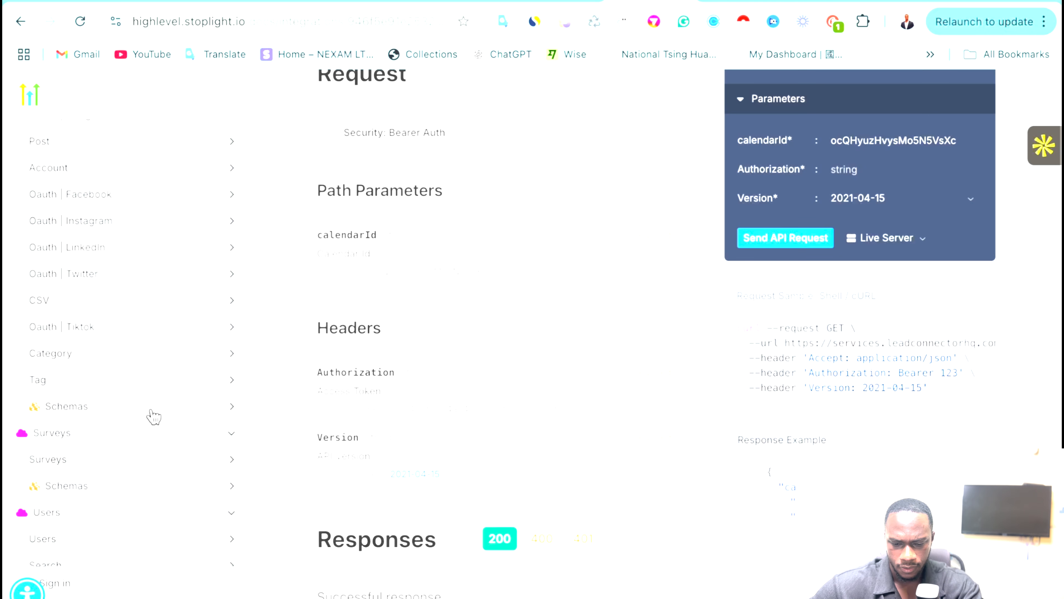
{"action": "scroll", "coordinate": [154, 416], "scroll_direction": "down", "scroll_amount": 2}
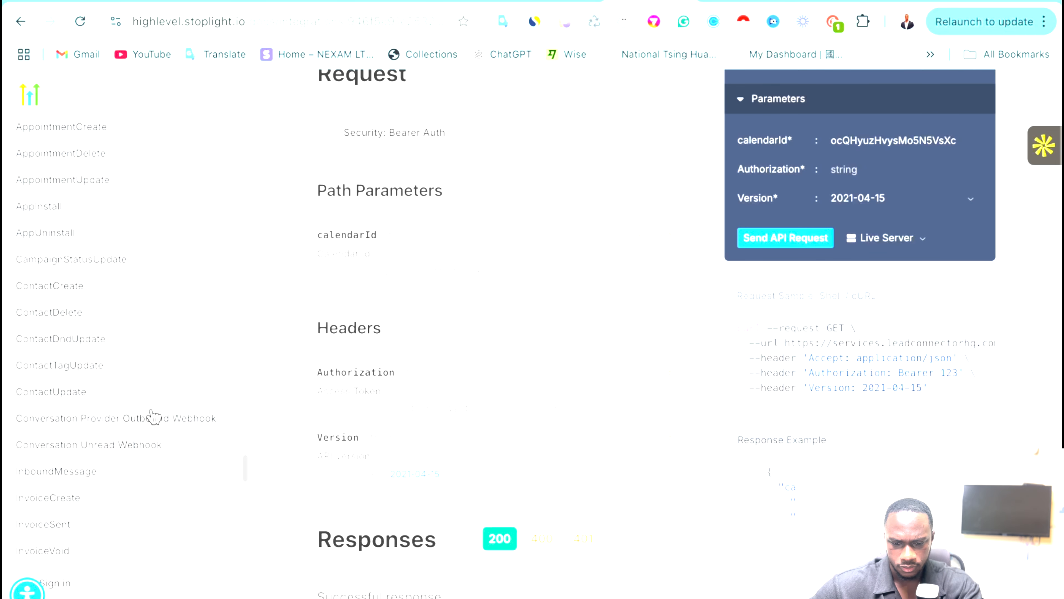
{"action": "left_click", "coordinate": [94, 374]}
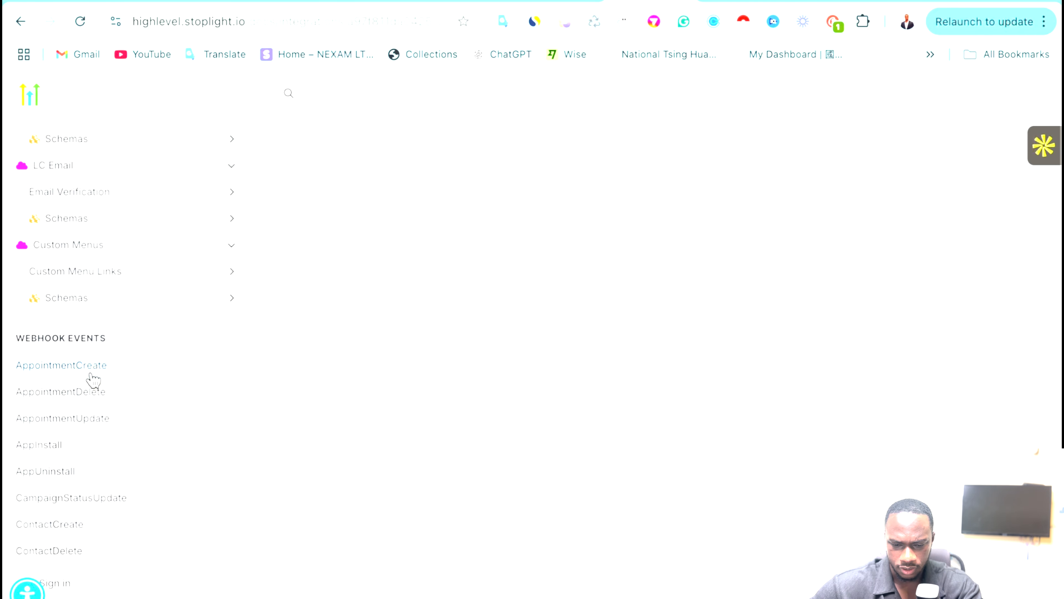
{"action": "scroll", "coordinate": [154, 323], "scroll_direction": "up", "scroll_amount": 1}
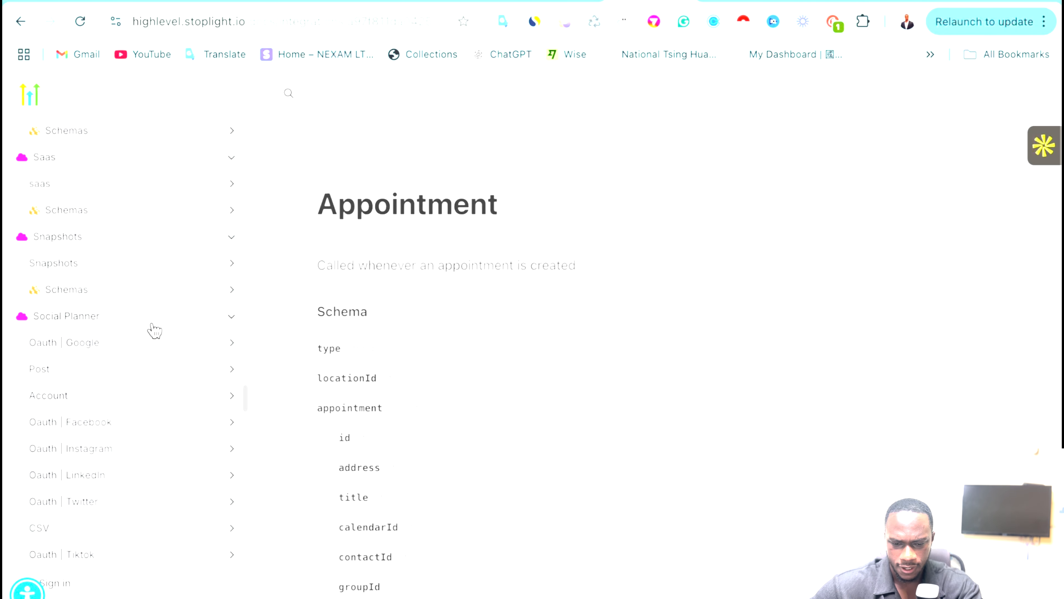
{"action": "scroll", "coordinate": [154, 331], "scroll_direction": "up", "scroll_amount": 20}
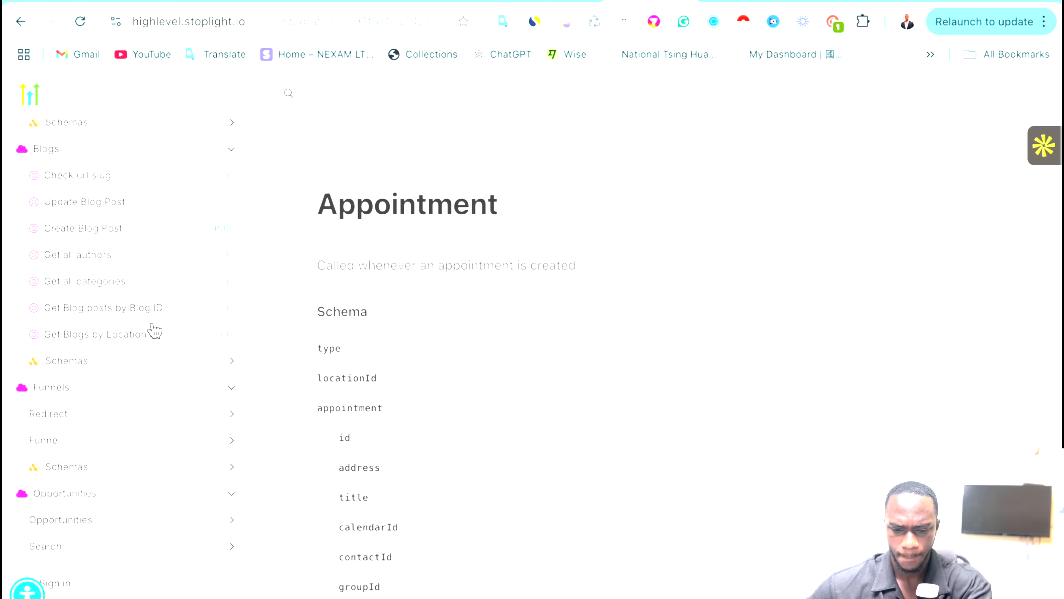
{"action": "scroll", "coordinate": [154, 331], "scroll_direction": "up", "scroll_amount": 9}
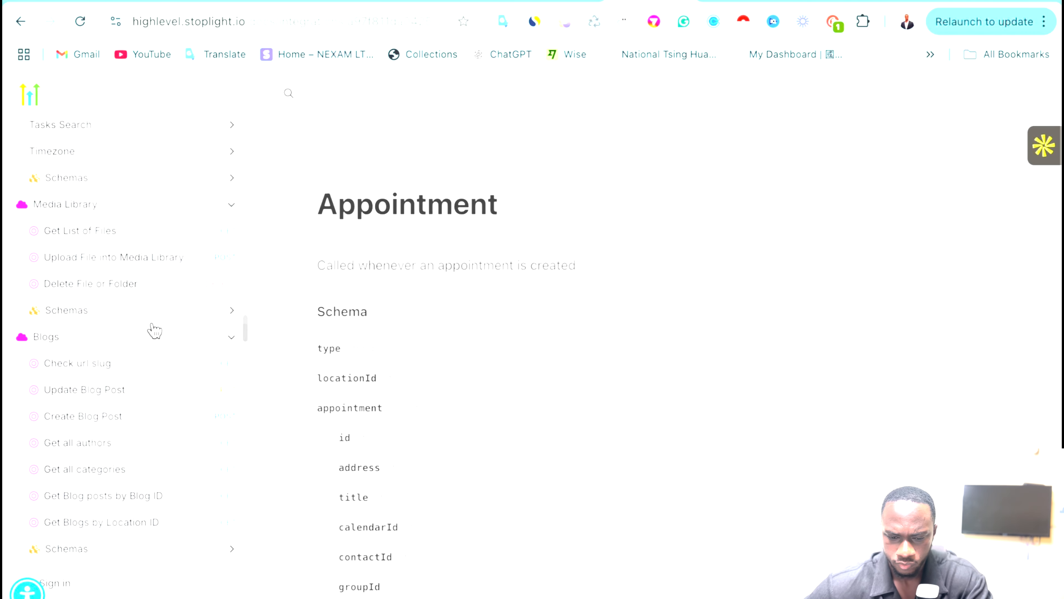
{"action": "scroll", "coordinate": [154, 331], "scroll_direction": "up", "scroll_amount": 17}
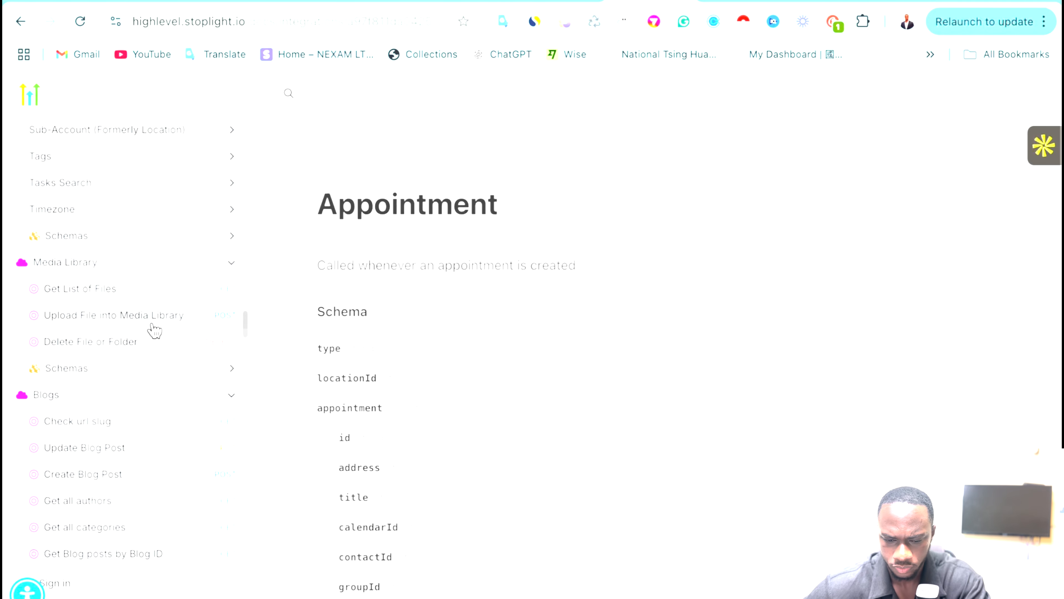
{"action": "scroll", "coordinate": [153, 331], "scroll_direction": "up", "scroll_amount": 9}
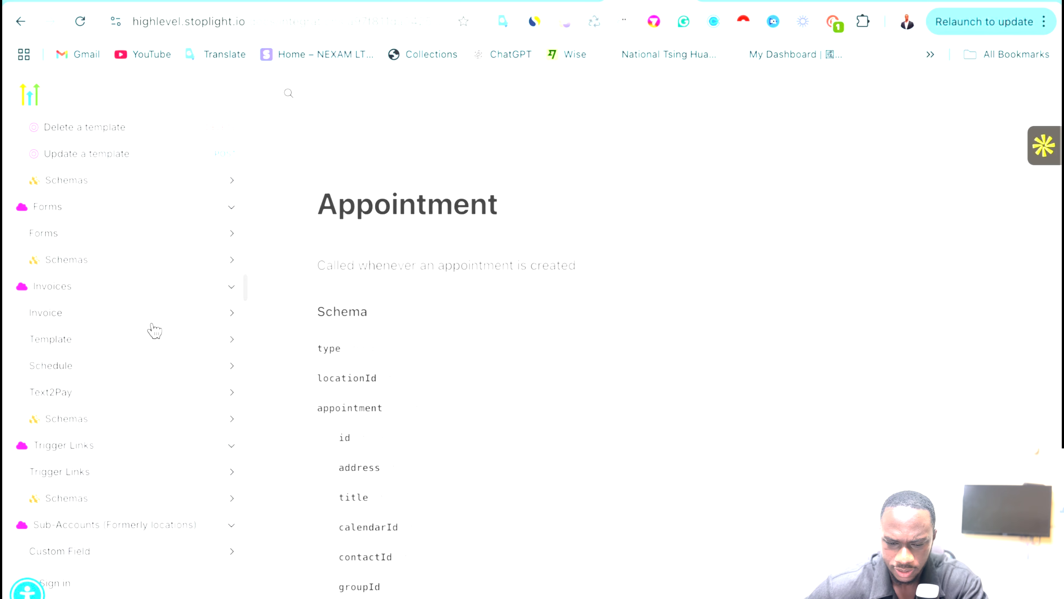
{"action": "scroll", "coordinate": [154, 330], "scroll_direction": "up", "scroll_amount": 18}
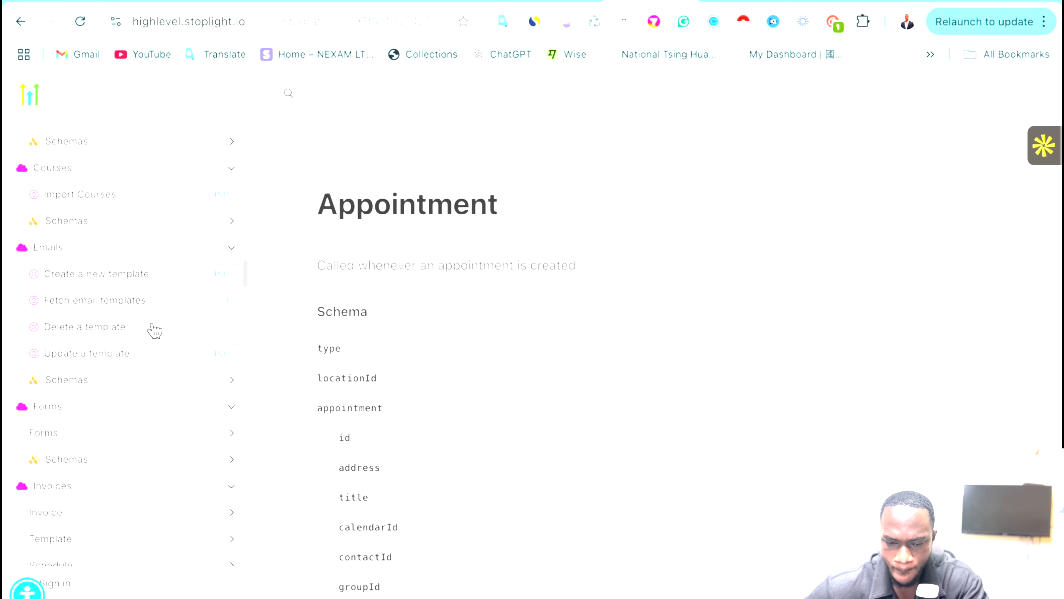
{"action": "scroll", "coordinate": [154, 330], "scroll_direction": "up", "scroll_amount": 8}
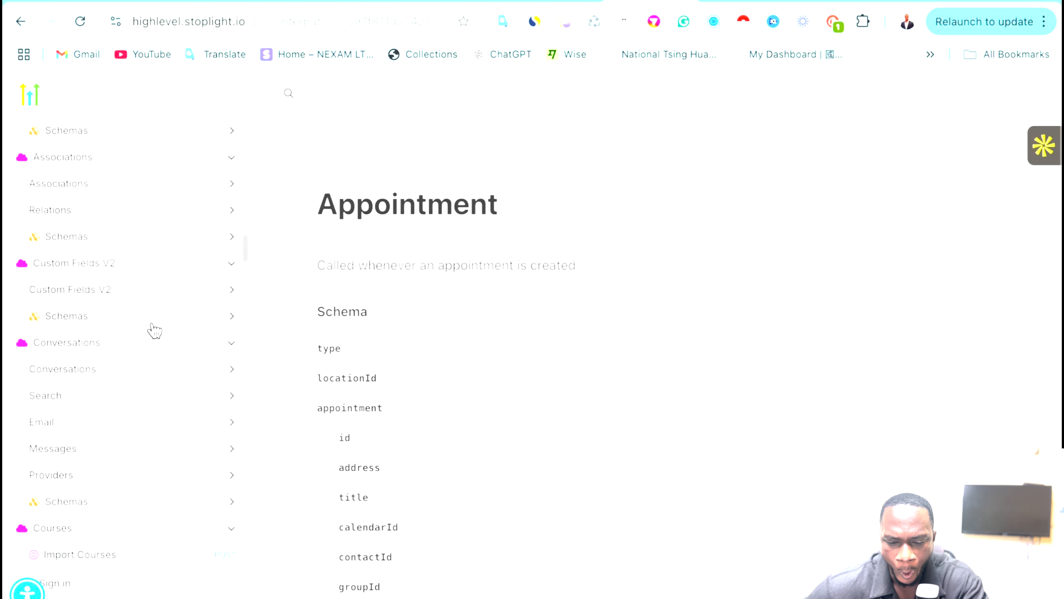
{"action": "scroll", "coordinate": [154, 330], "scroll_direction": "up", "scroll_amount": 8}
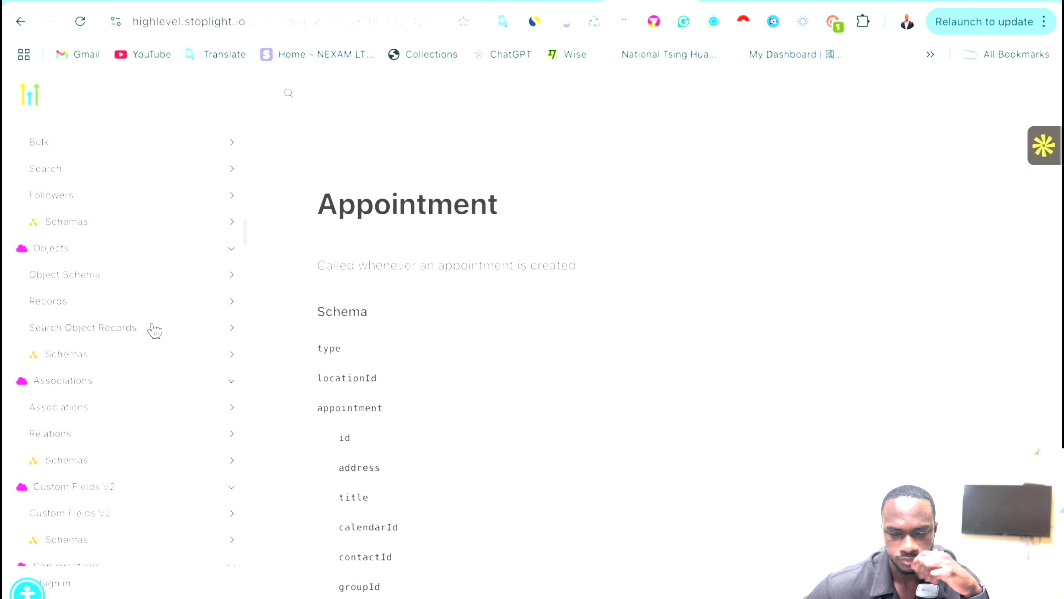
{"action": "scroll", "coordinate": [154, 330], "scroll_direction": "up", "scroll_amount": 8}
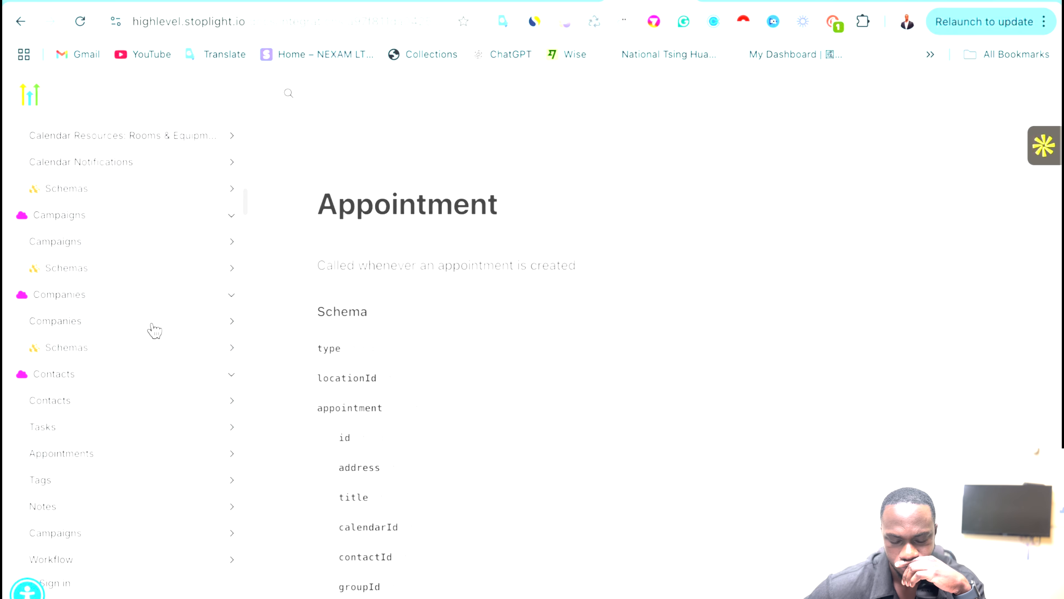
{"action": "scroll", "coordinate": [154, 330], "scroll_direction": "up", "scroll_amount": 7}
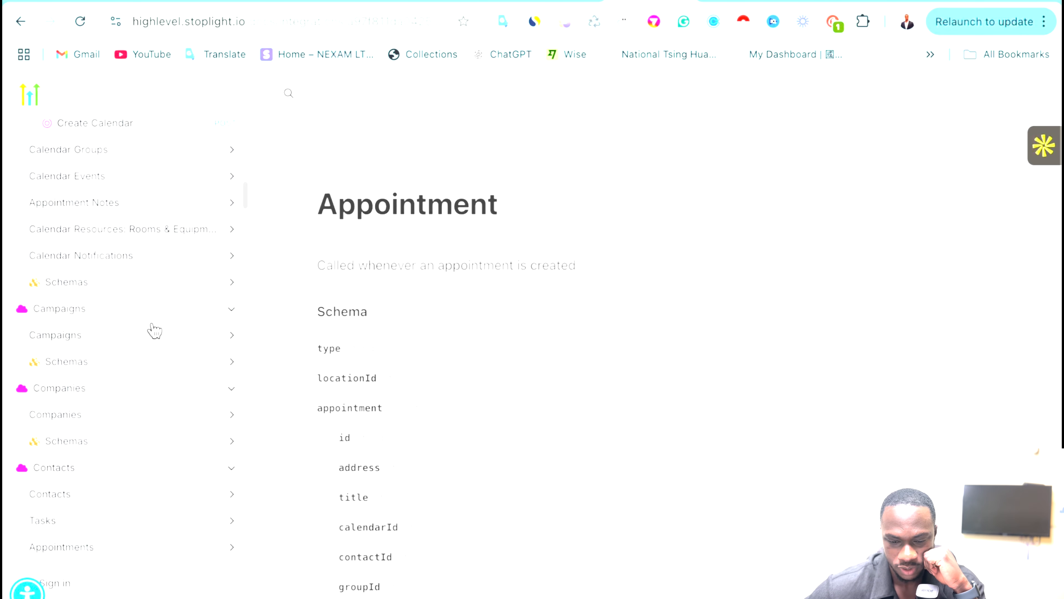
{"action": "scroll", "coordinate": [154, 330], "scroll_direction": "up", "scroll_amount": 17}
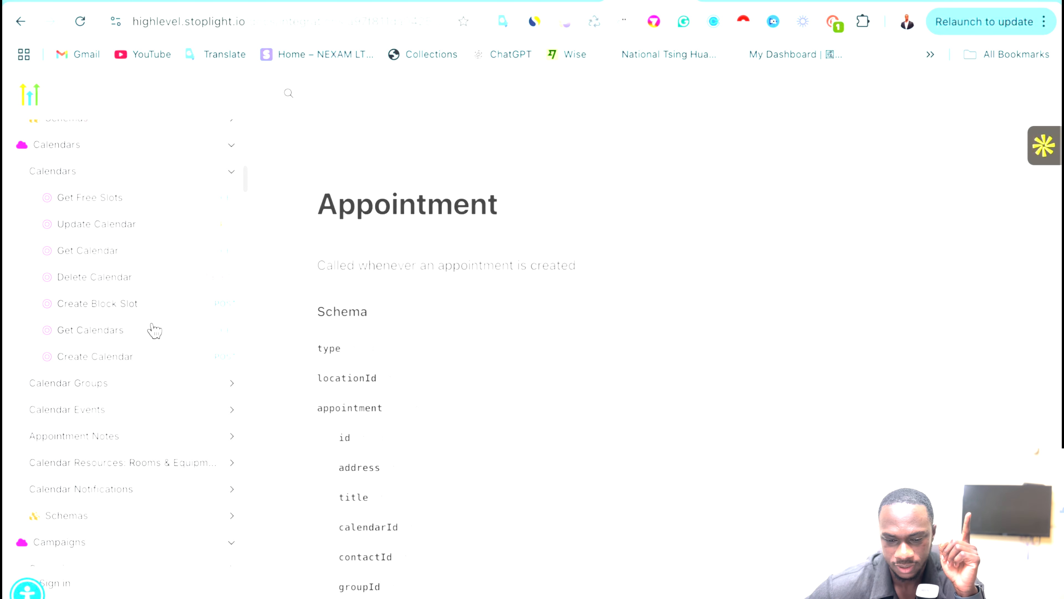
{"action": "scroll", "coordinate": [154, 331], "scroll_direction": "up", "scroll_amount": 20}
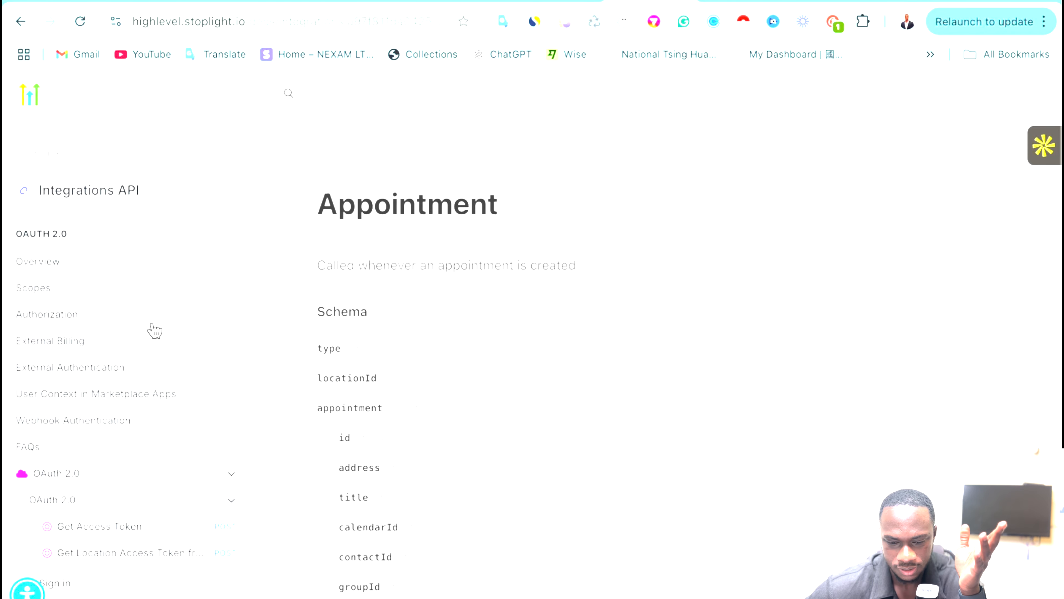
{"action": "scroll", "coordinate": [154, 331], "scroll_direction": "down", "scroll_amount": 20}
{"action": "scroll", "coordinate": [154, 330], "scroll_direction": "down", "scroll_amount": 16}
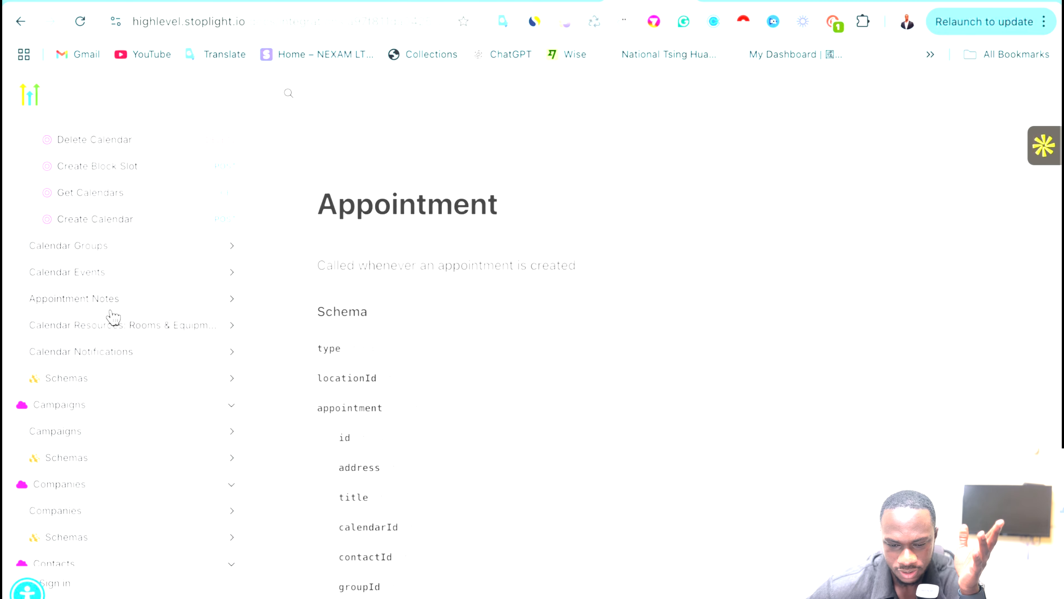
Open the Create Appointment endpoint under Calendar Events, then return to the Make scenario.
{"action": "left_click", "coordinate": [117, 279]}
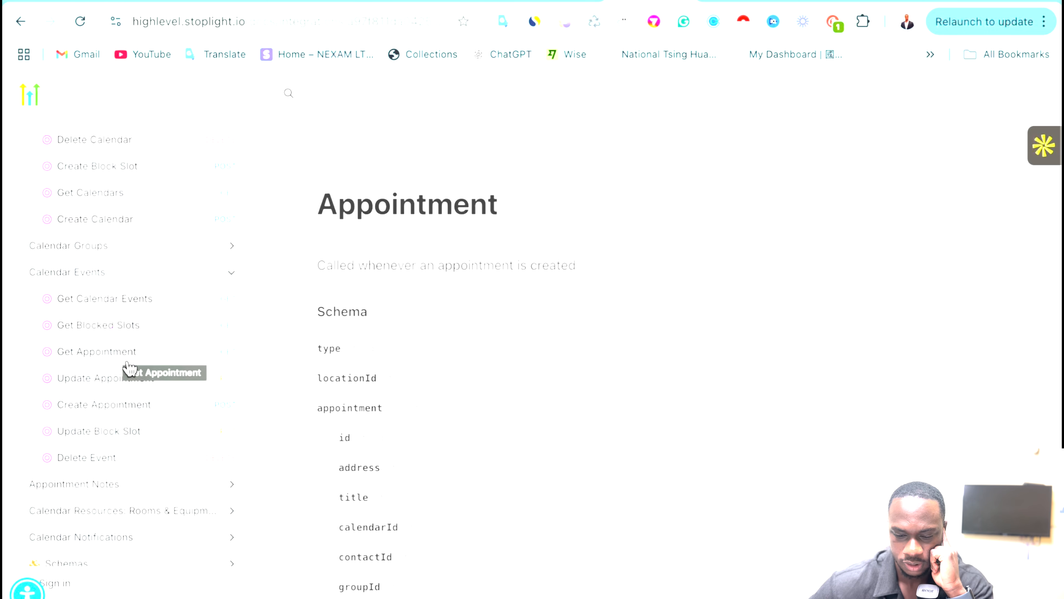
{"action": "scroll", "coordinate": [111, 390], "scroll_direction": "down", "scroll_amount": 1}
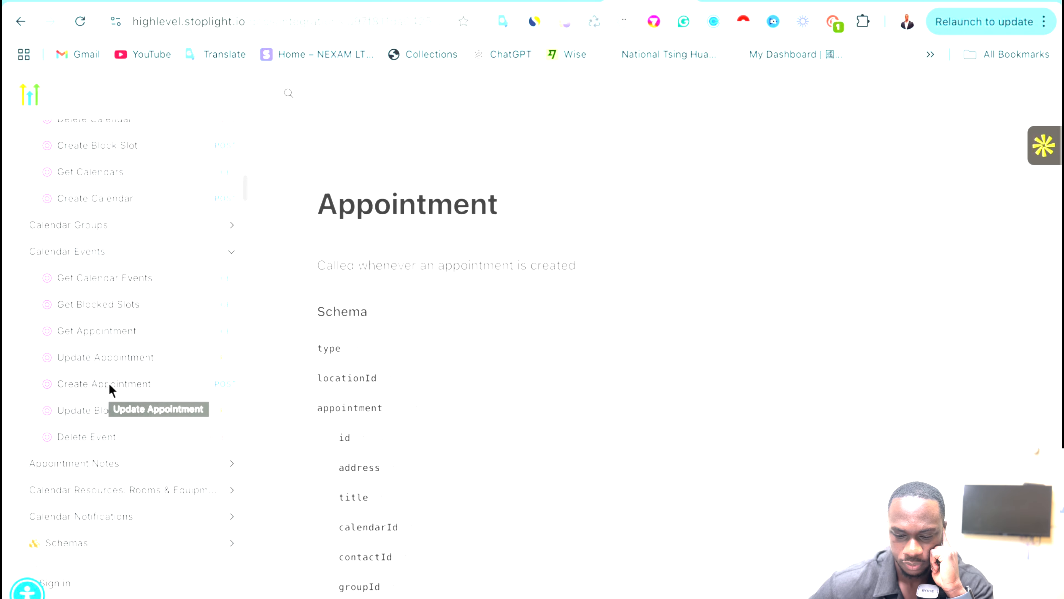
{"action": "left_click", "coordinate": [133, 377]}
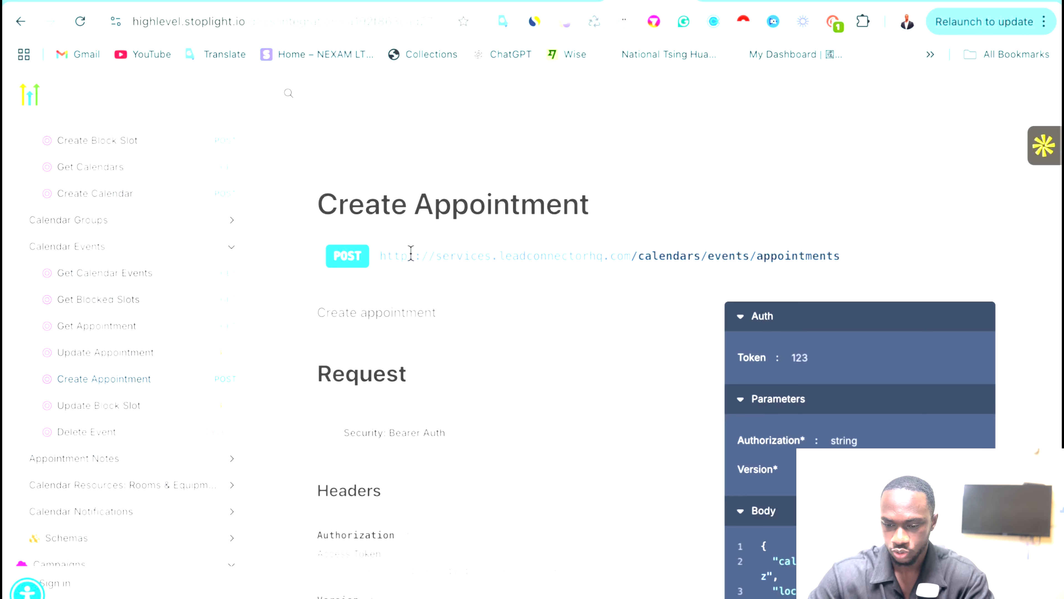
{"action": "left_click", "coordinate": [807, 5]}
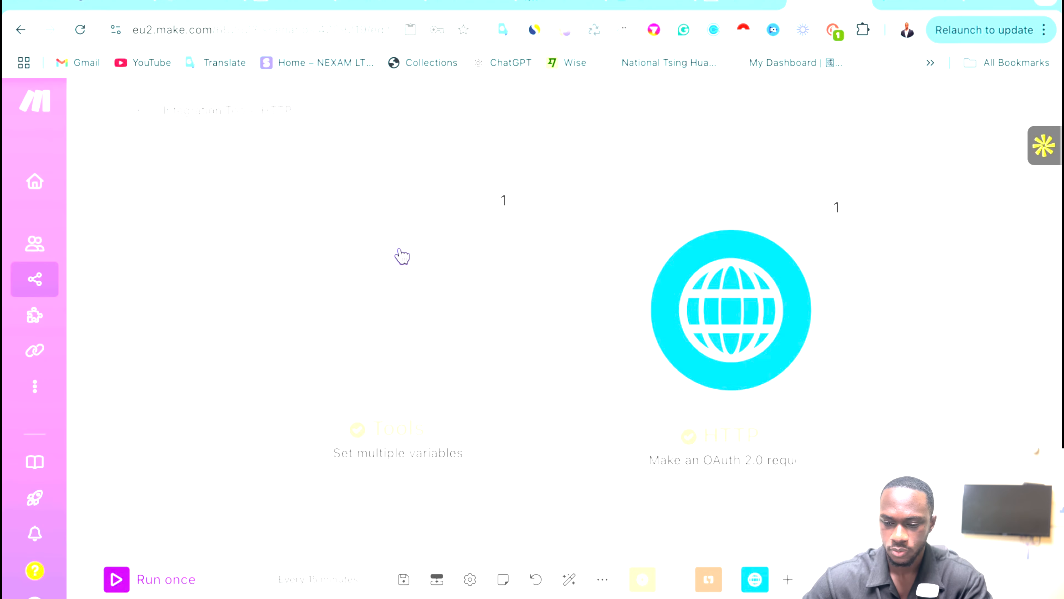
Add an HTTP OAuth 2.0 request module with the calendars/events/appointments endpoint URL.
{"action": "left_click", "coordinate": [835, 300]}
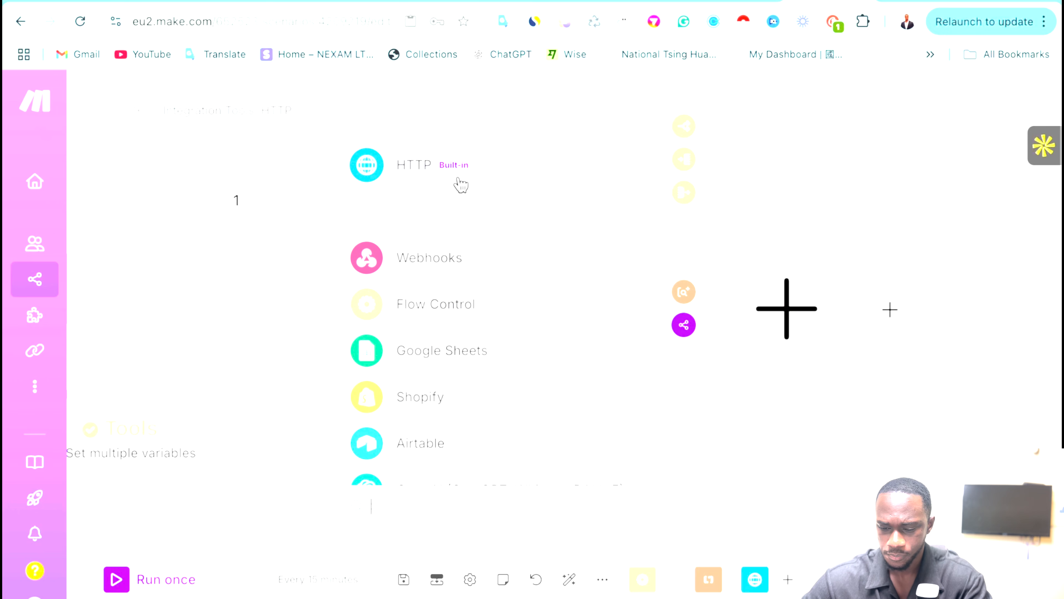
{"action": "left_click", "coordinate": [433, 163]}
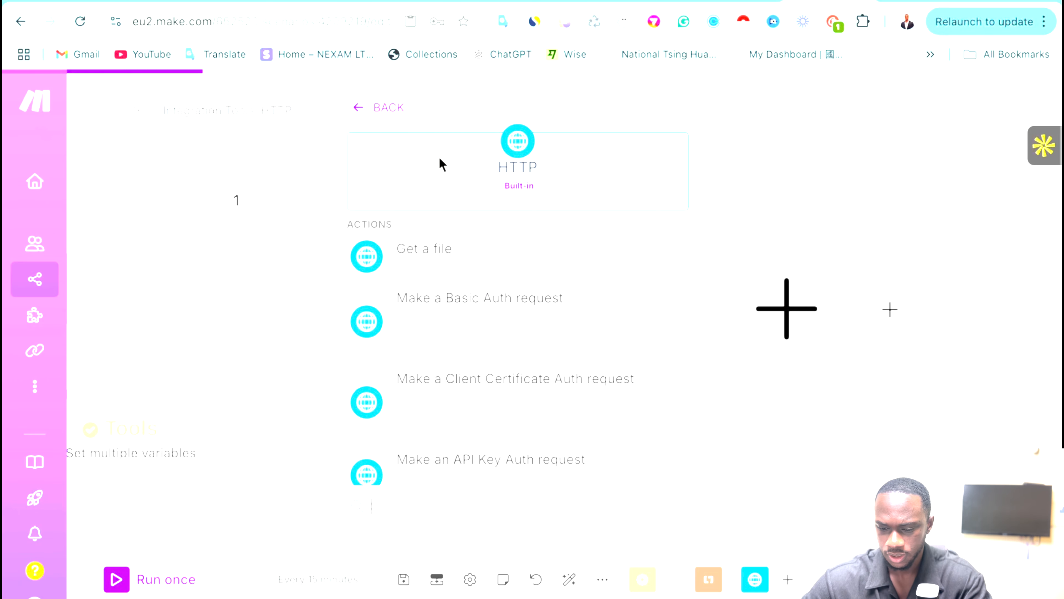
{"action": "scroll", "coordinate": [511, 396], "scroll_direction": "down", "scroll_amount": 5}
{"action": "scroll", "coordinate": [511, 395], "scroll_direction": "down", "scroll_amount": 1}
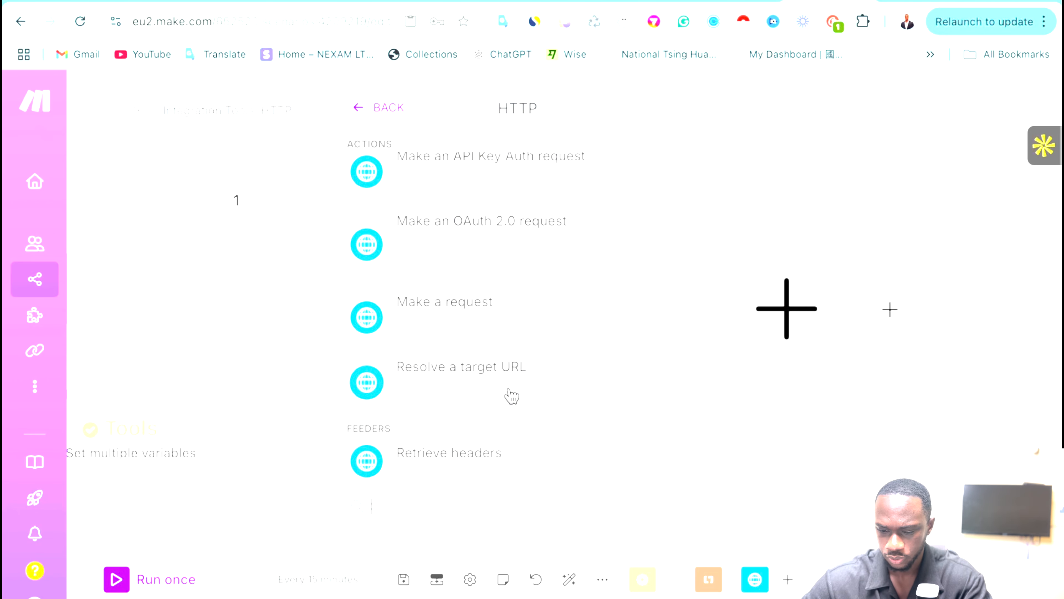
{"action": "scroll", "coordinate": [528, 295], "scroll_direction": "up", "scroll_amount": 3}
{"action": "left_click", "coordinate": [524, 360]}
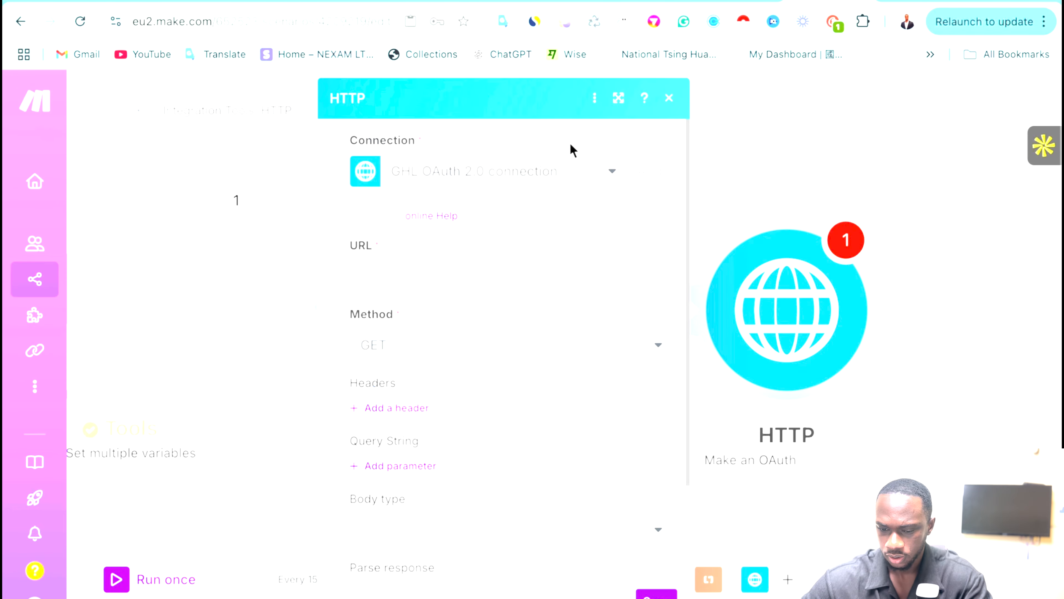
{"action": "left_click", "coordinate": [380, 290]}
{"action": "type", "text": "https://services.leadconnectorhq.com/calendars/events/appointments"}
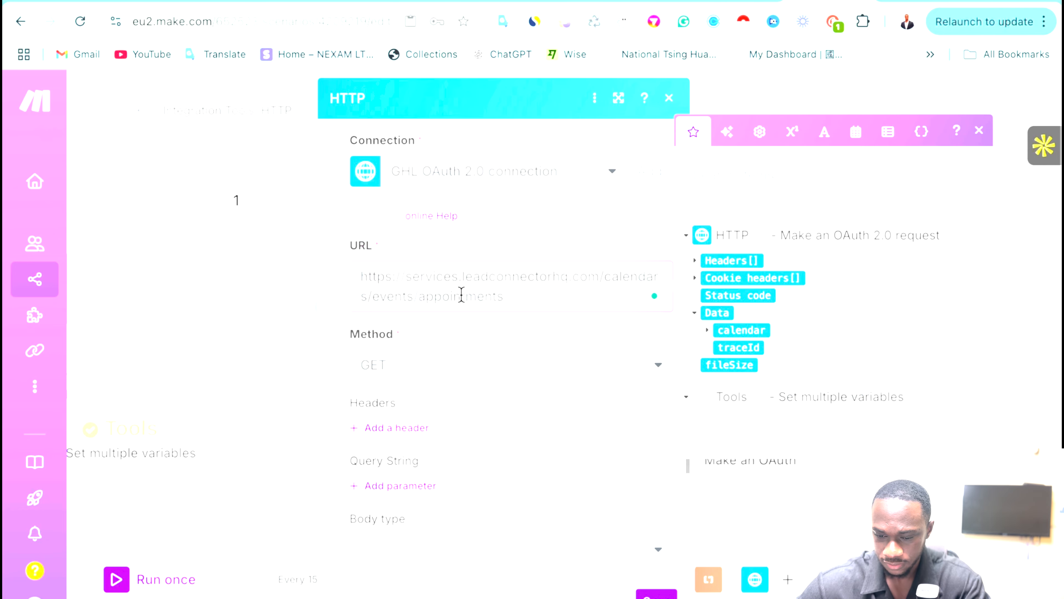
{"action": "scroll", "coordinate": [535, 323], "scroll_direction": "down", "scroll_amount": 3}
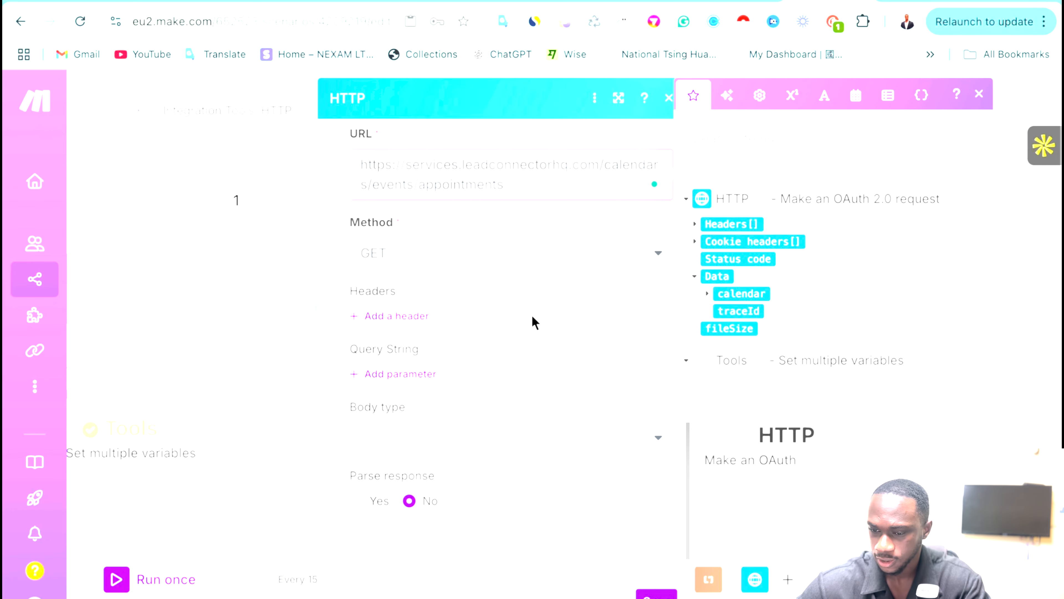
Copy the Version header name from the Create Appointment docs.
{"action": "left_click", "coordinate": [645, 1]}
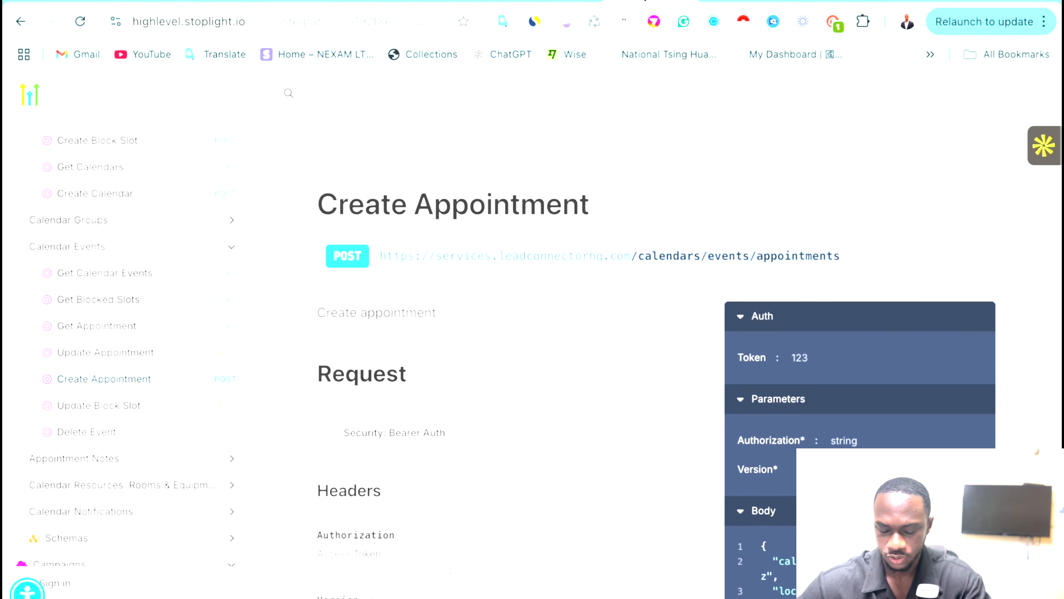
{"action": "scroll", "coordinate": [446, 327], "scroll_direction": "down", "scroll_amount": 3}
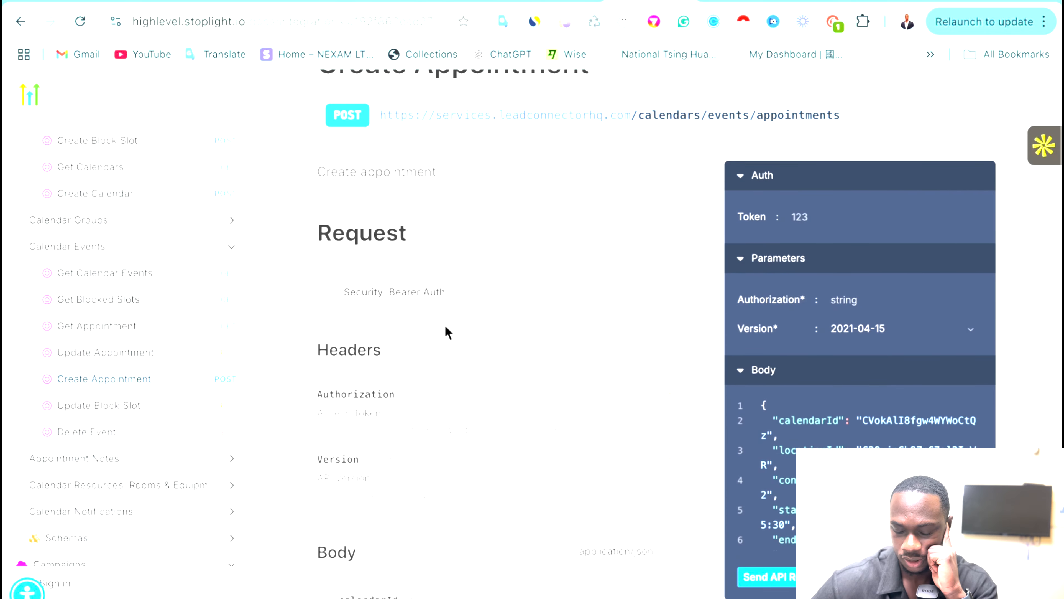
{"action": "scroll", "coordinate": [392, 459], "scroll_direction": "down", "scroll_amount": 1}
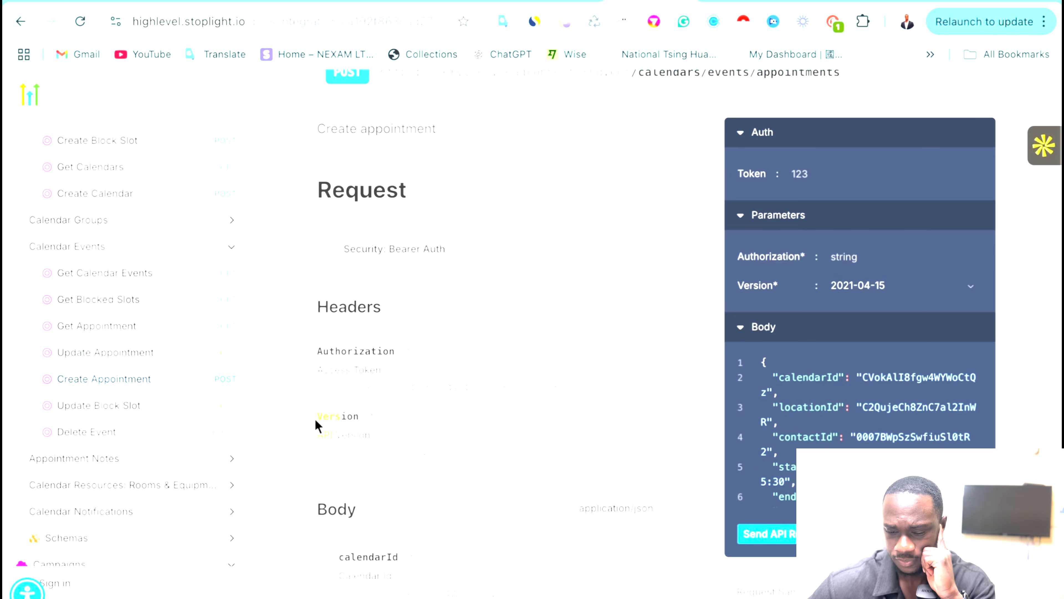
{"action": "left_click_drag", "start_coordinate": [317, 417], "coordinate": [361, 419]}
{"action": "key", "text": "ctrl+c"}
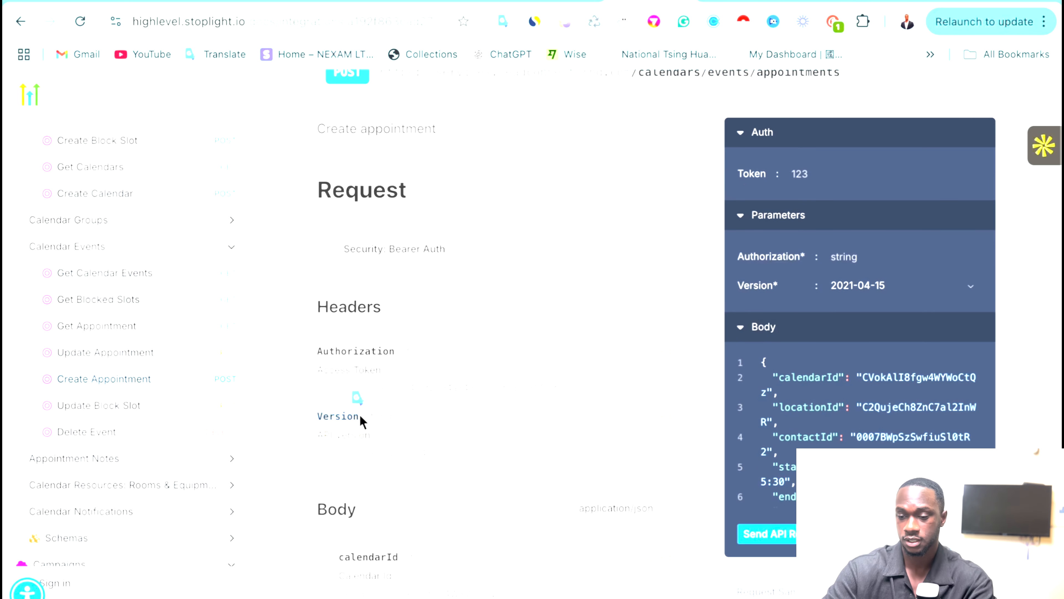
{"action": "left_click", "coordinate": [809, 1]}
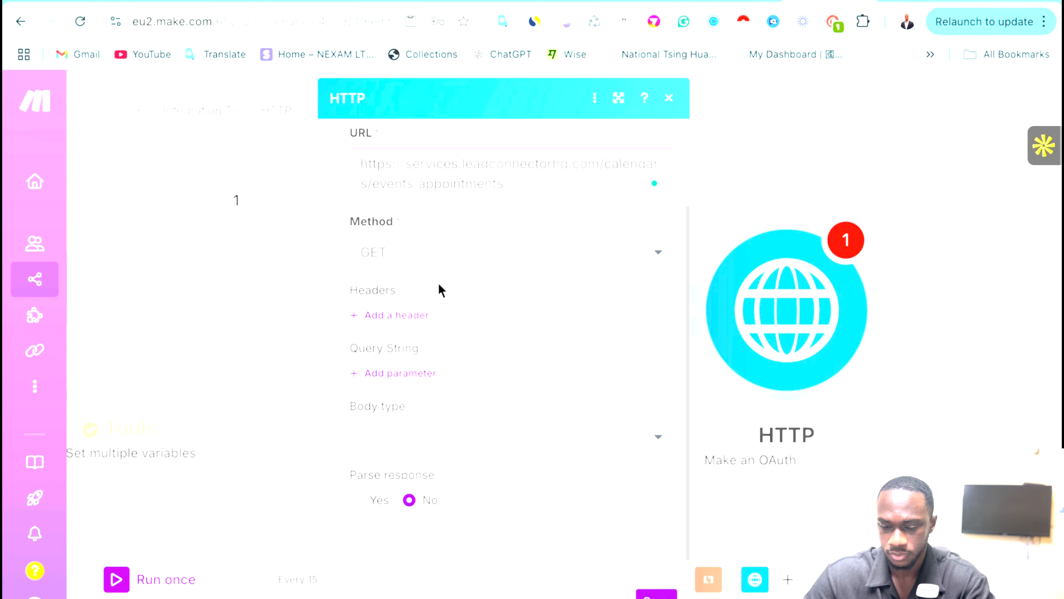
Add a request header named Version to the new HTTP module.
{"action": "left_click", "coordinate": [397, 314]}
{"action": "left_click", "coordinate": [436, 359]}
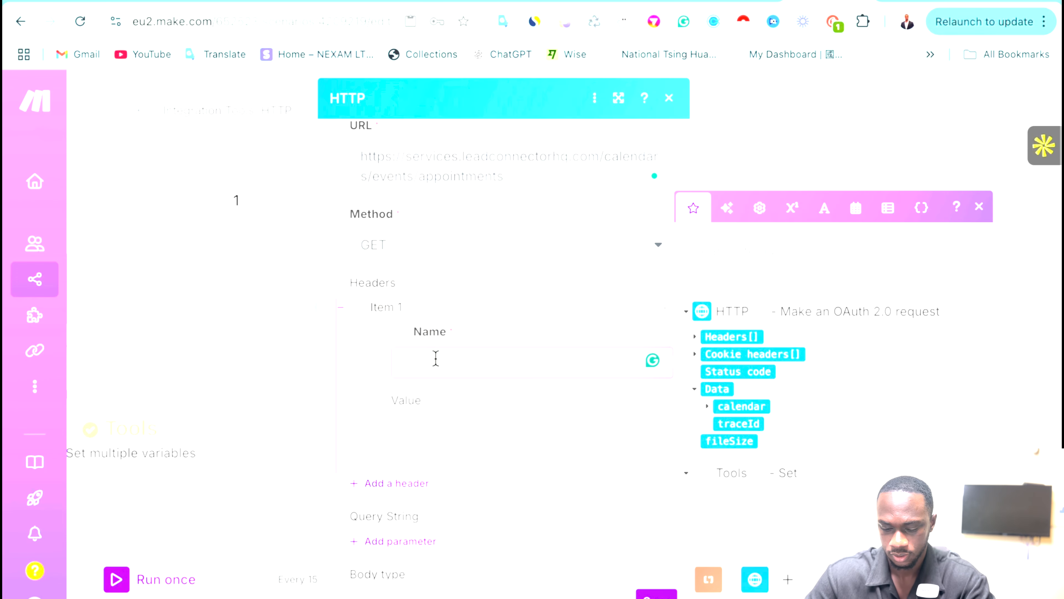
{"action": "key", "text": "ctrl+v"}
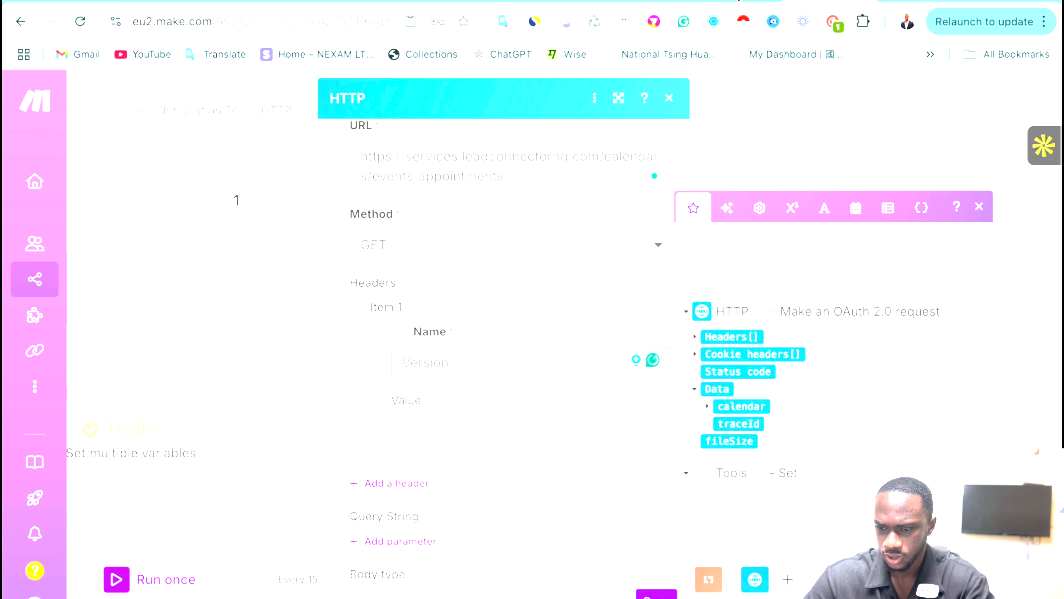
{"action": "left_click", "coordinate": [738, 1]}
{"action": "left_click", "coordinate": [652, 1]}
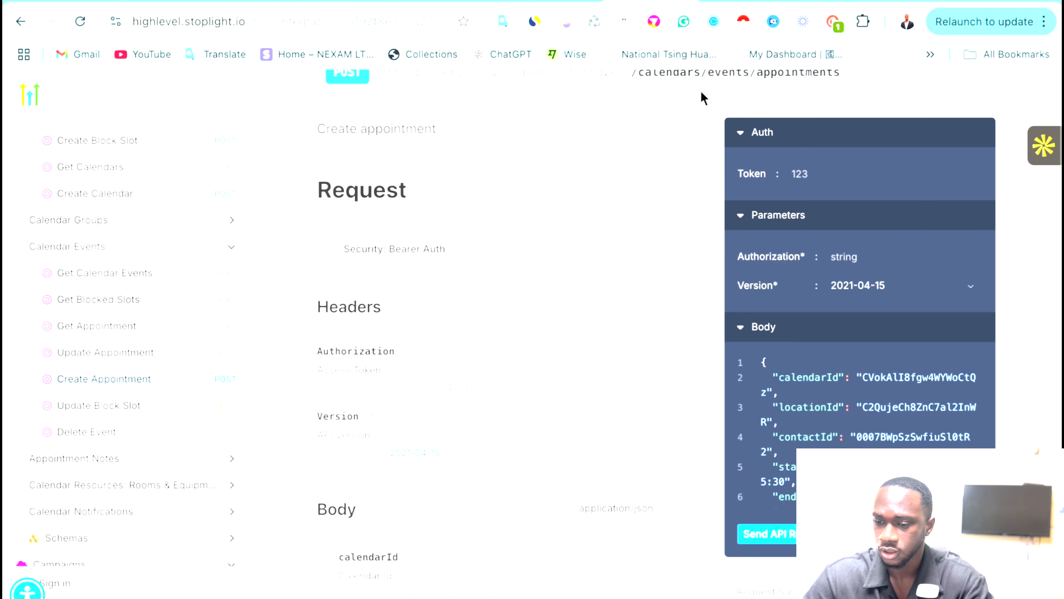
{"action": "left_click", "coordinate": [821, 1]}
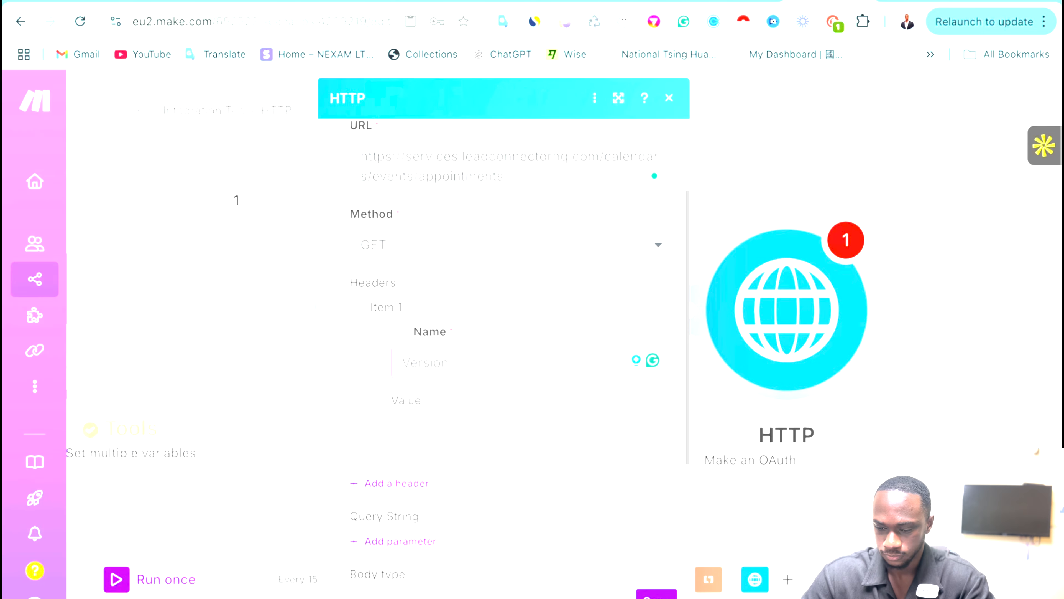
Set the Version header value to 2021-04-15, checking the docs for body fields.
{"action": "left_click", "coordinate": [427, 434]}
{"action": "scroll", "coordinate": [530, 411], "scroll_direction": "down", "scroll_amount": 2}
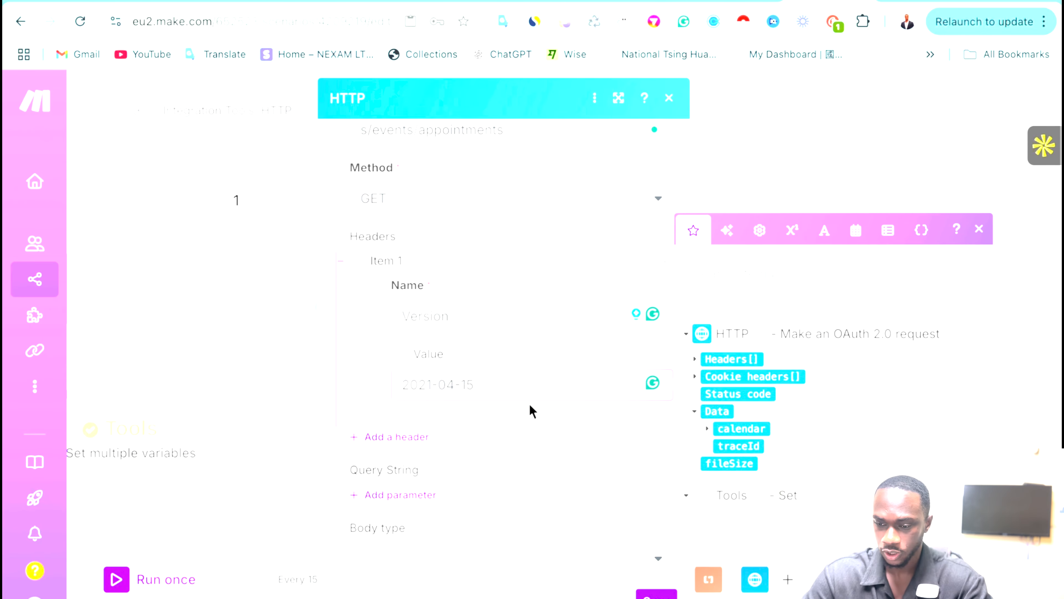
{"action": "left_click", "coordinate": [650, 2]}
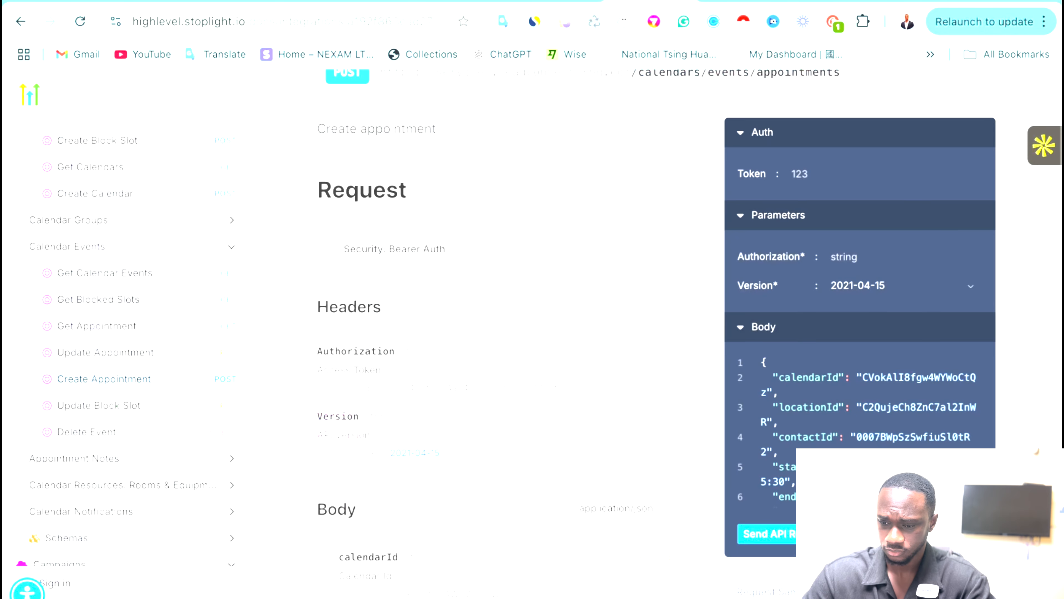
{"action": "left_click", "coordinate": [740, 1]}
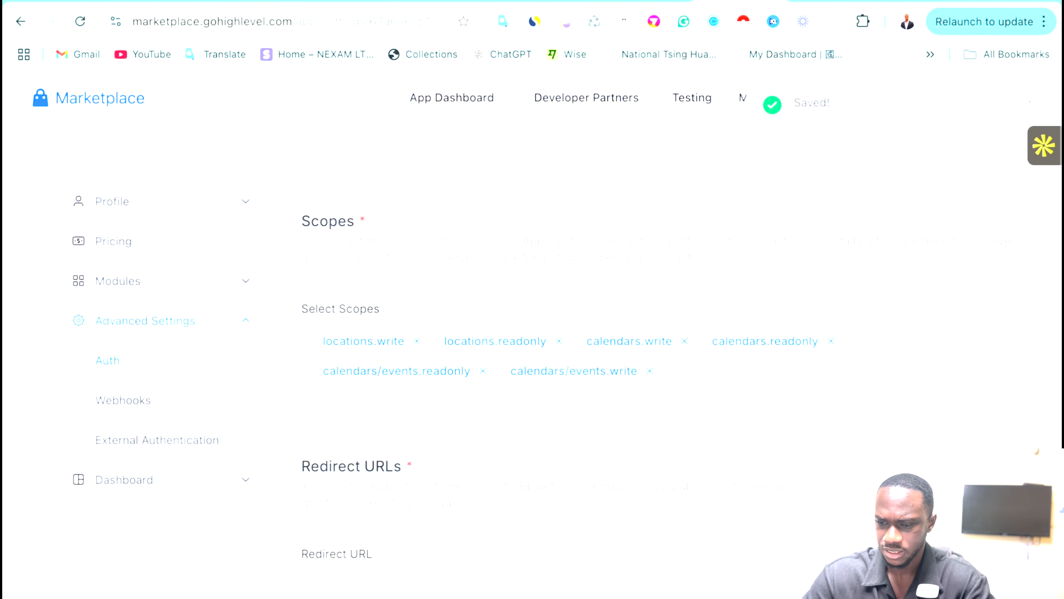
{"action": "left_click", "coordinate": [813, 2]}
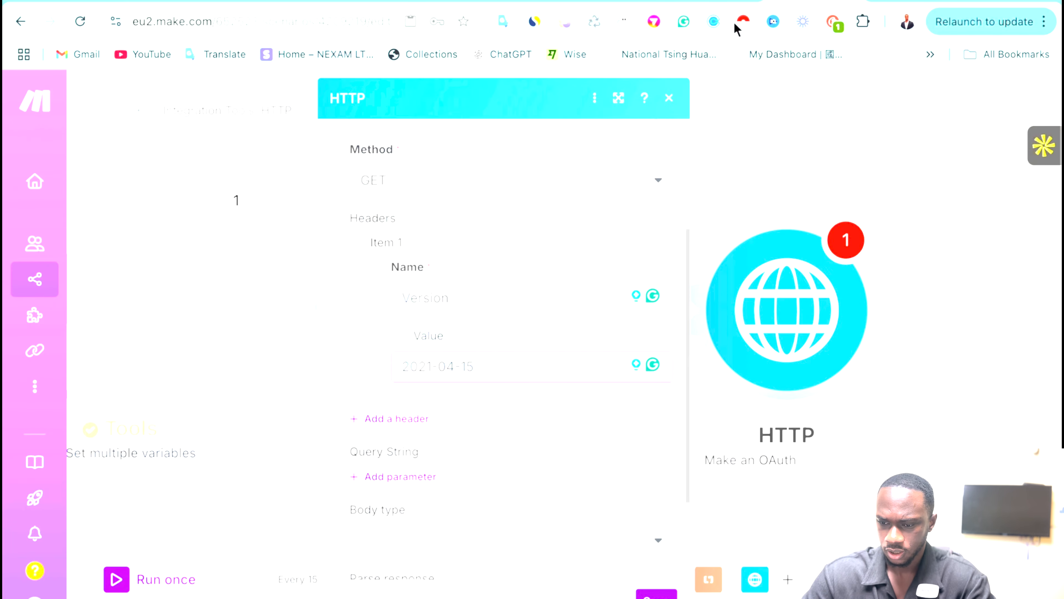
{"action": "left_click", "coordinate": [715, 2]}
{"action": "scroll", "coordinate": [518, 395], "scroll_direction": "down", "scroll_amount": 7}
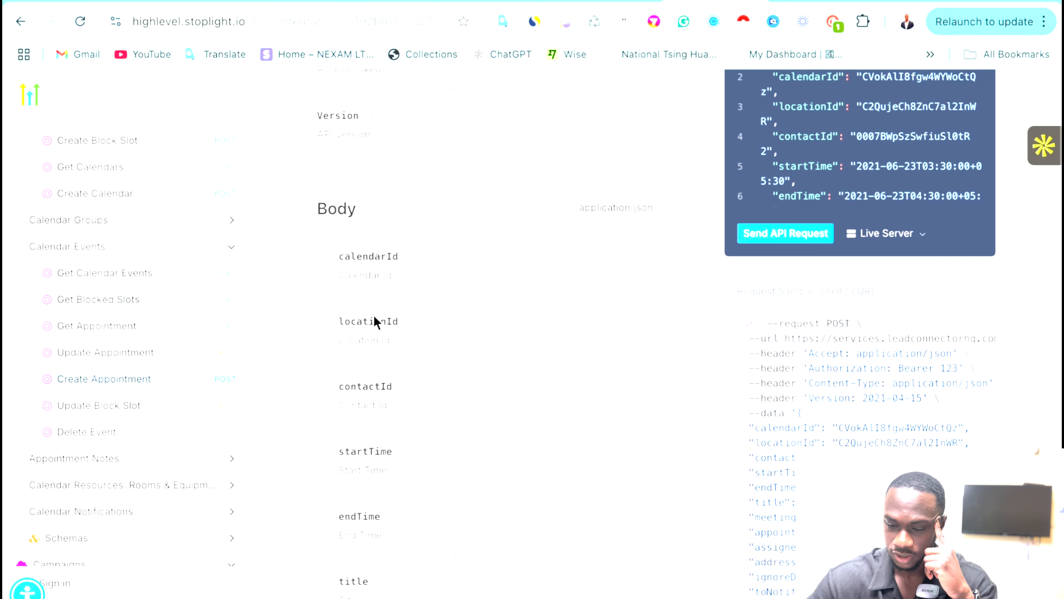
{"action": "scroll", "coordinate": [372, 333], "scroll_direction": "down", "scroll_amount": 2}
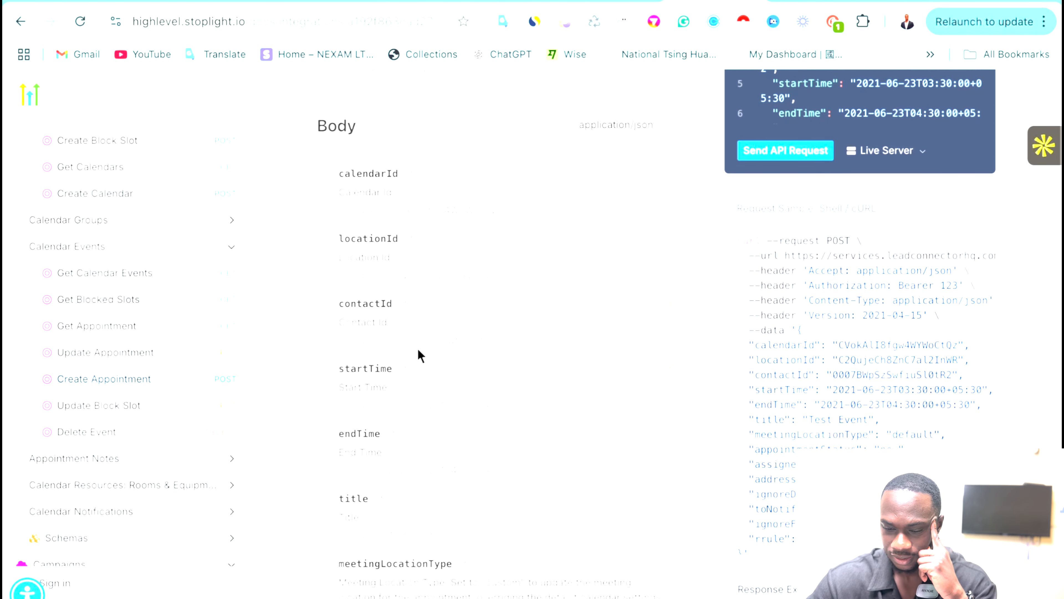
{"action": "scroll", "coordinate": [398, 396], "scroll_direction": "down", "scroll_amount": 1}
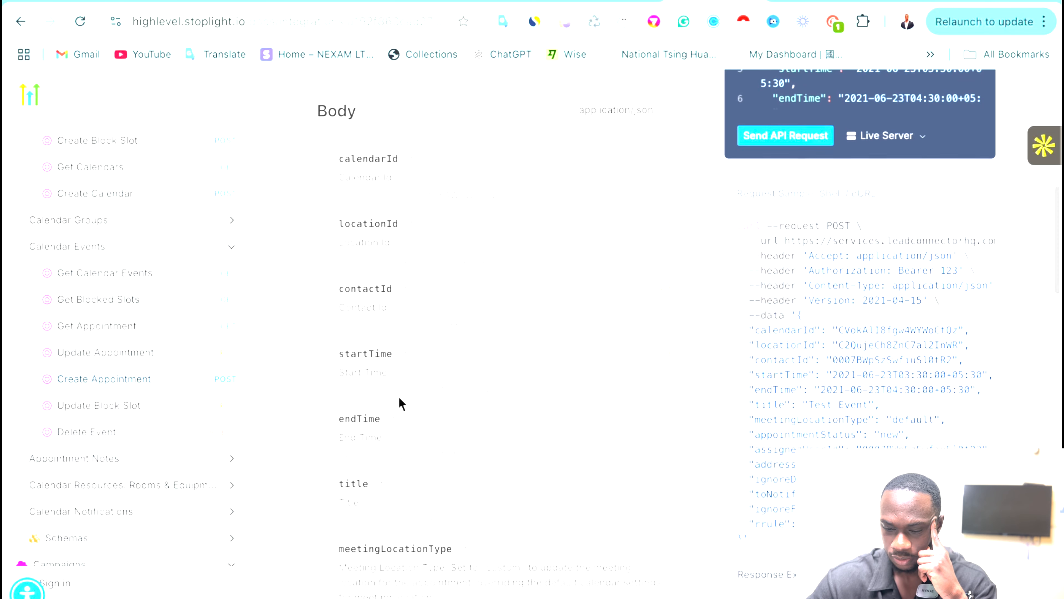
{"action": "scroll", "coordinate": [384, 396], "scroll_direction": "up", "scroll_amount": 2}
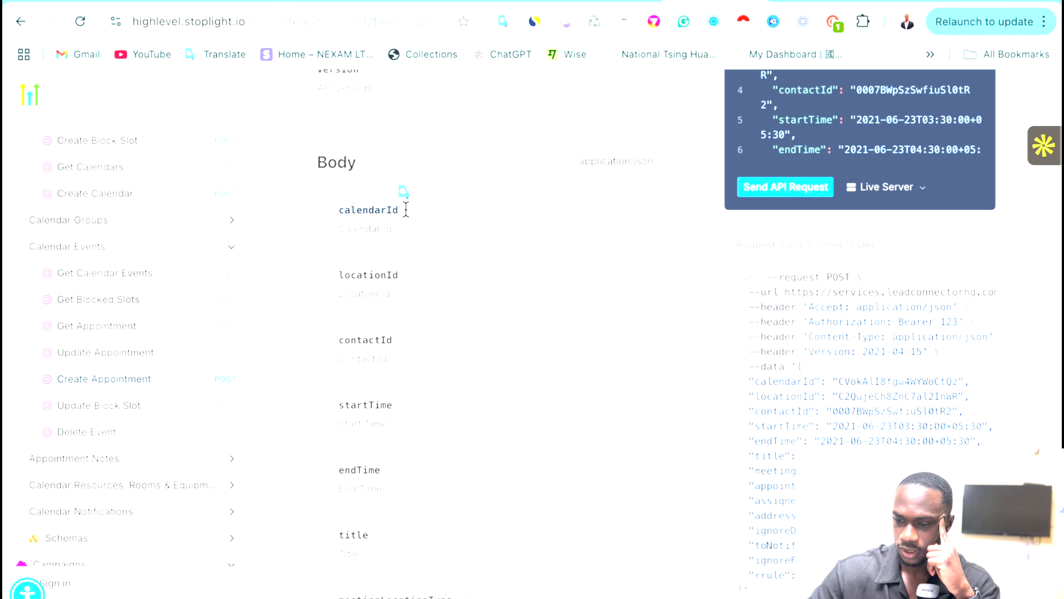
{"action": "left_click", "coordinate": [798, 5]}
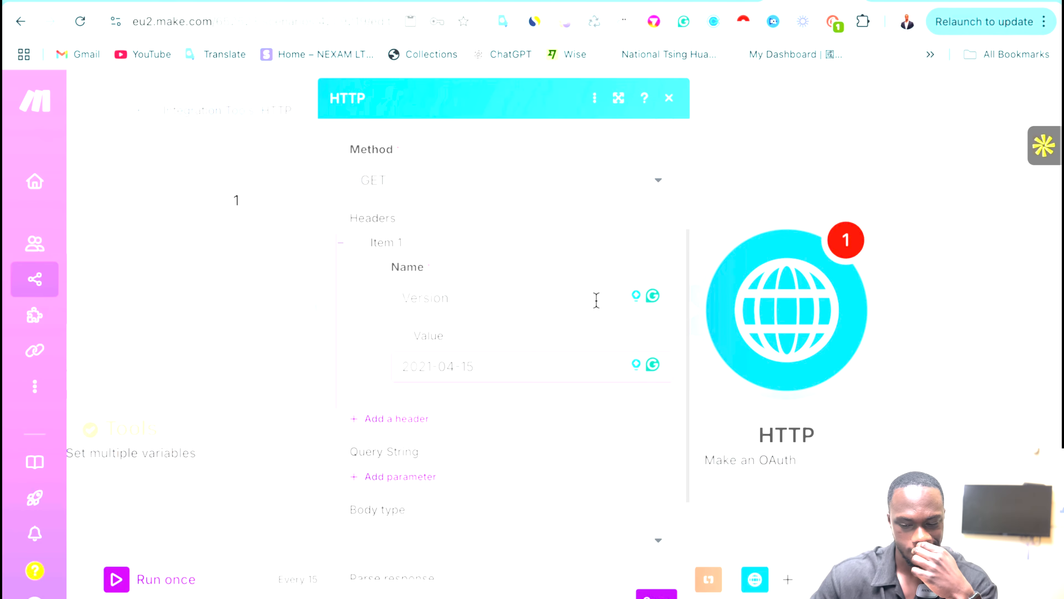
{"action": "scroll", "coordinate": [596, 301], "scroll_direction": "down", "scroll_amount": 3}
{"action": "left_click", "coordinate": [468, 393]}
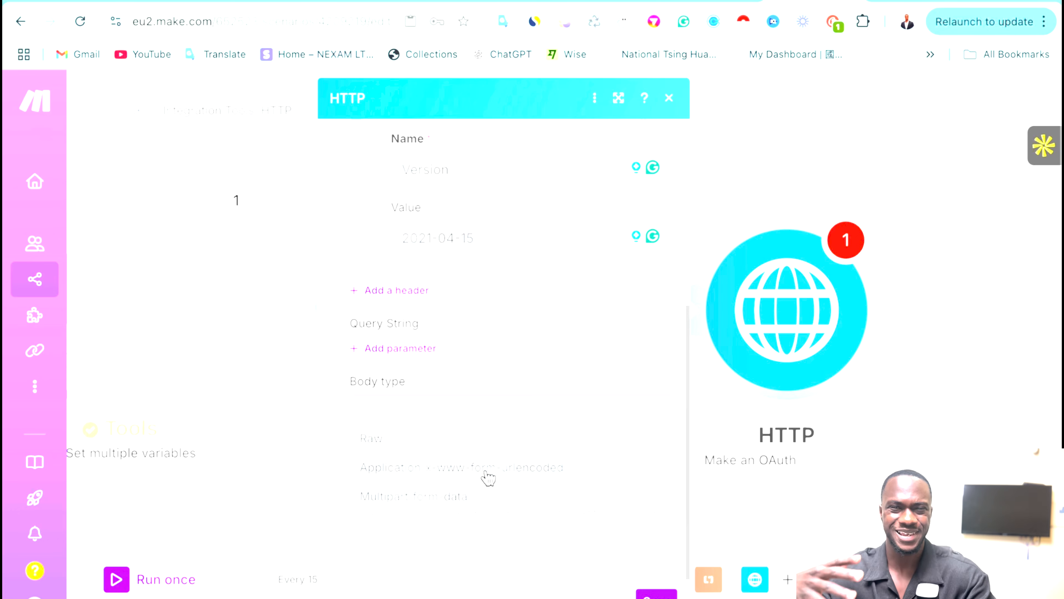
Make the body Application/x-www-form-urlencoded with a first field keyed calendarId.
{"action": "left_click", "coordinate": [433, 470]}
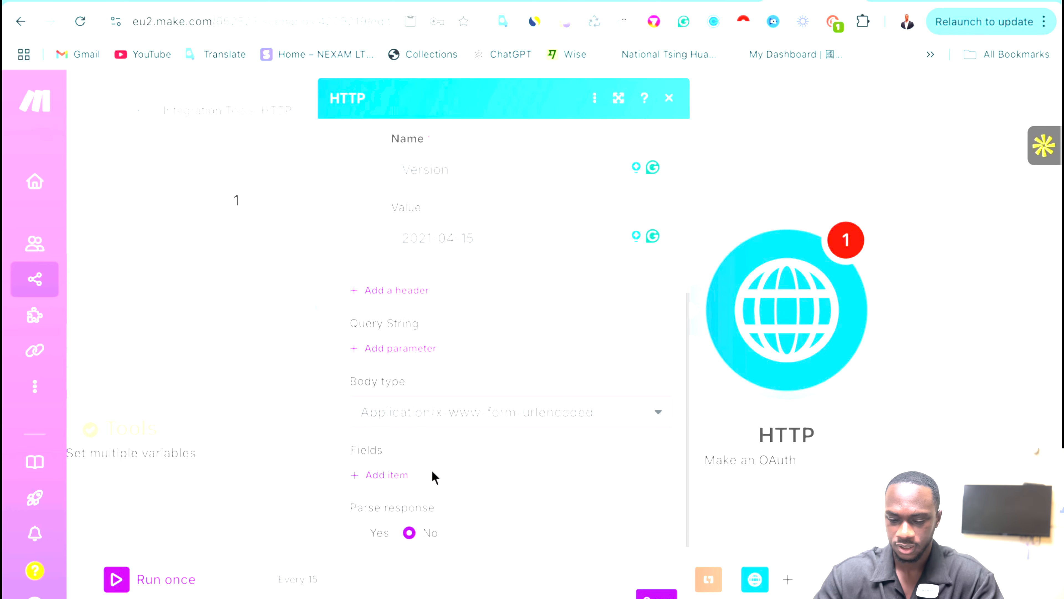
{"action": "scroll", "coordinate": [490, 448], "scroll_direction": "down", "scroll_amount": 1}
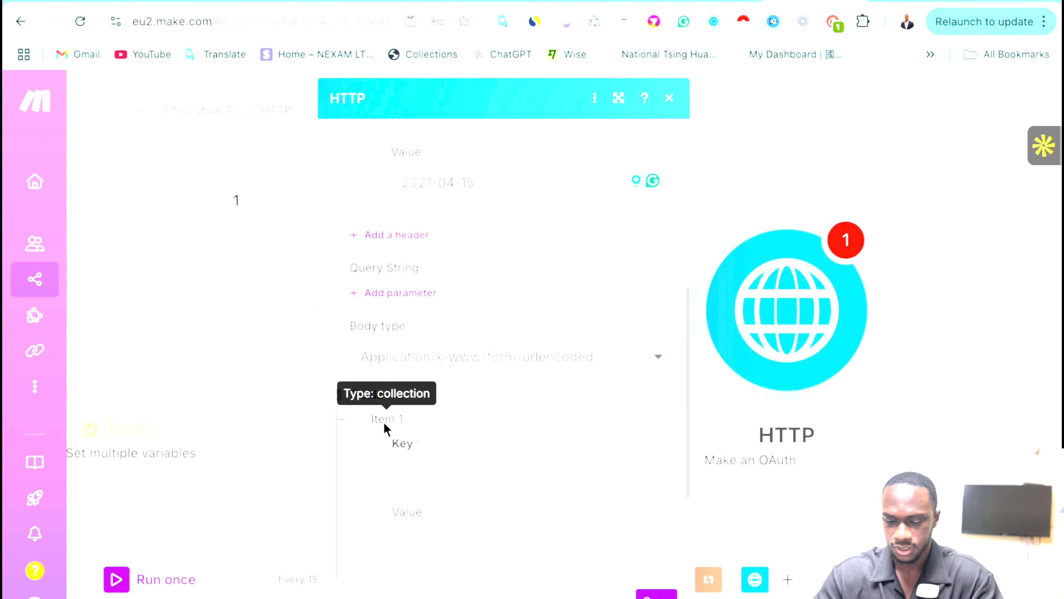
{"action": "left_click", "coordinate": [384, 421]}
{"action": "left_click", "coordinate": [441, 485]}
{"action": "type", "text": "calendarId"}
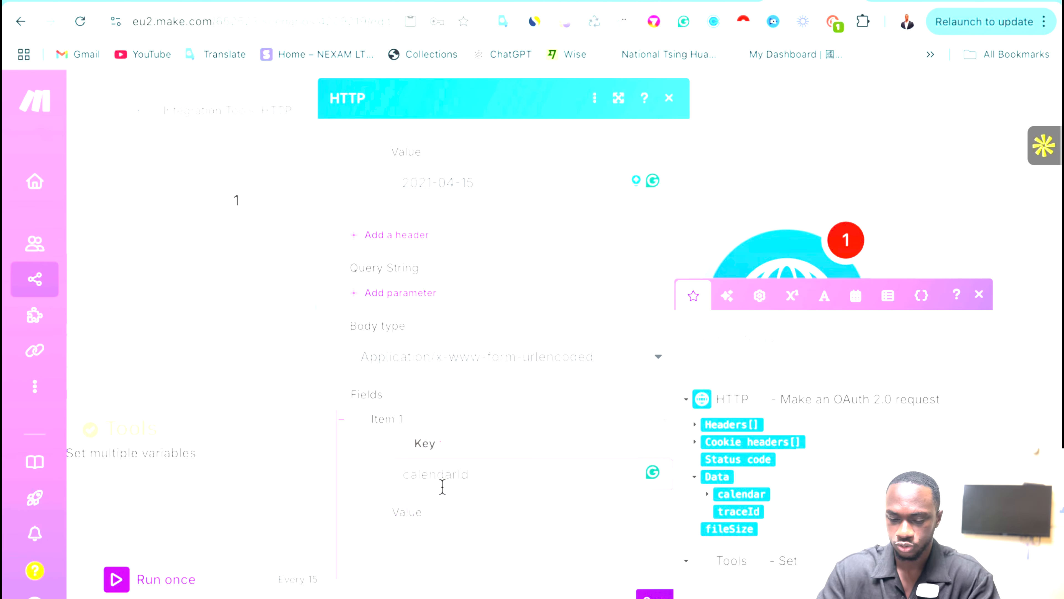
{"action": "scroll", "coordinate": [477, 453], "scroll_direction": "down", "scroll_amount": 1}
{"action": "left_click", "coordinate": [430, 481]}
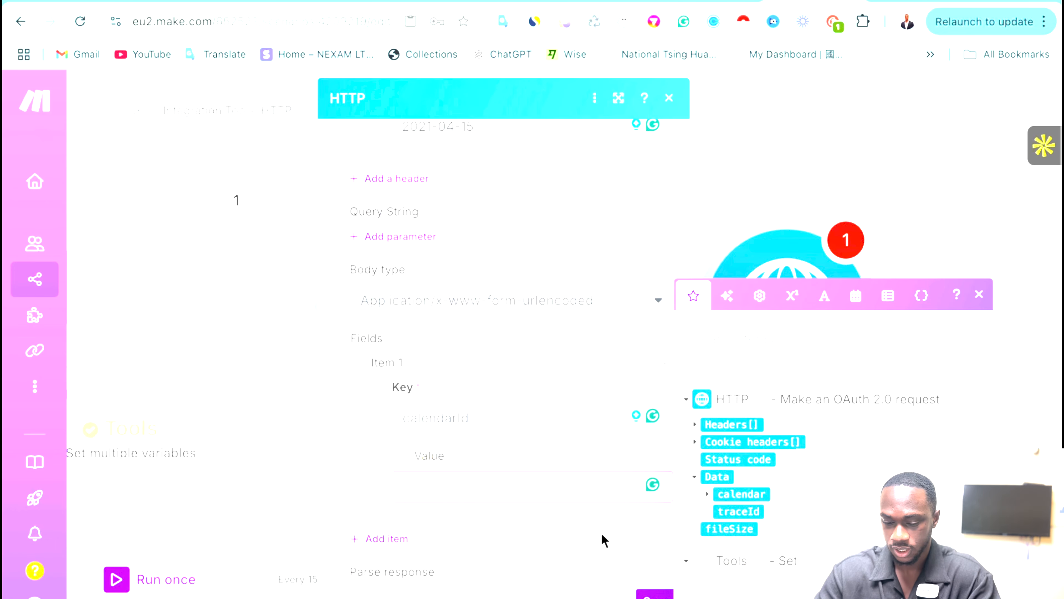
Add three more body fields and key the second one locationId.
{"action": "scroll", "coordinate": [604, 540], "scroll_direction": "down", "scroll_amount": 2}
{"action": "left_click", "coordinate": [375, 417]}
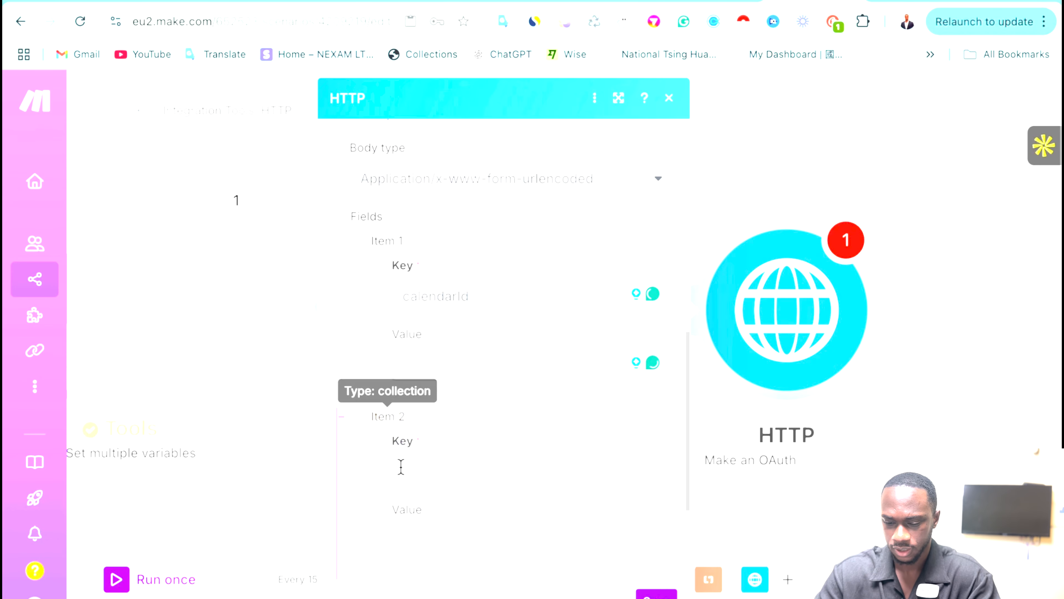
{"action": "scroll", "coordinate": [414, 436], "scroll_direction": "down", "scroll_amount": 3}
{"action": "left_click", "coordinate": [373, 421]}
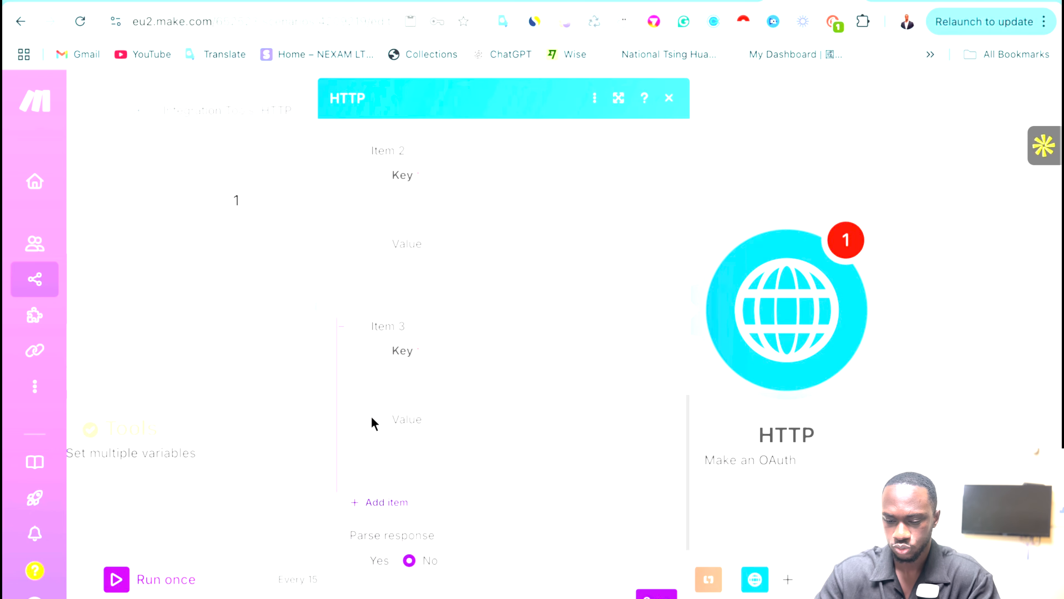
{"action": "scroll", "coordinate": [373, 420], "scroll_direction": "down", "scroll_amount": 2}
{"action": "left_click", "coordinate": [378, 419]}
{"action": "scroll", "coordinate": [478, 336], "scroll_direction": "up", "scroll_amount": 9}
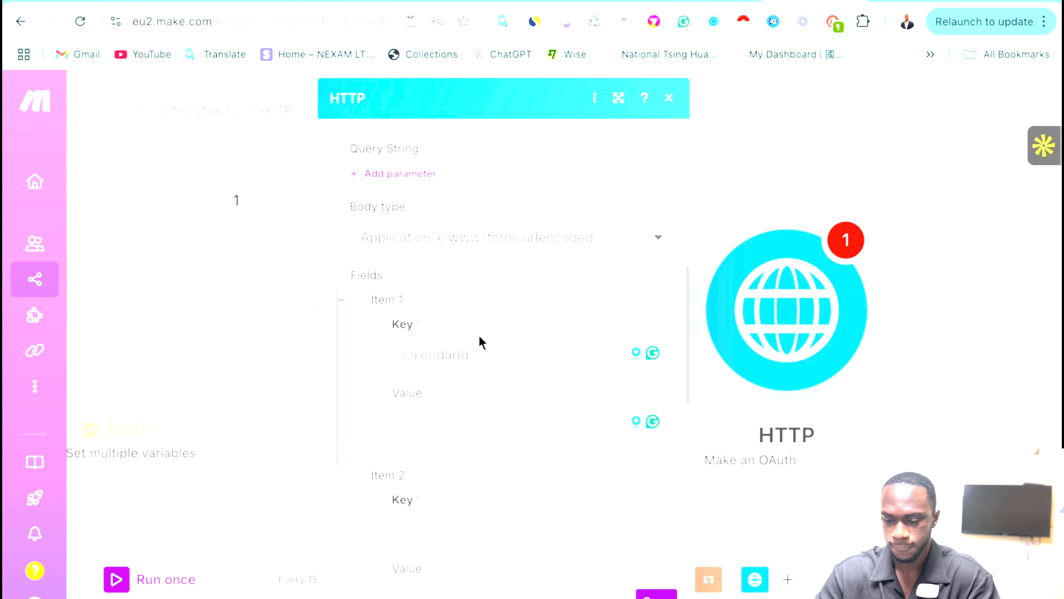
{"action": "scroll", "coordinate": [480, 341], "scroll_direction": "down", "scroll_amount": 2}
{"action": "left_click", "coordinate": [418, 452]}
{"action": "left_click", "coordinate": [712, 2]}
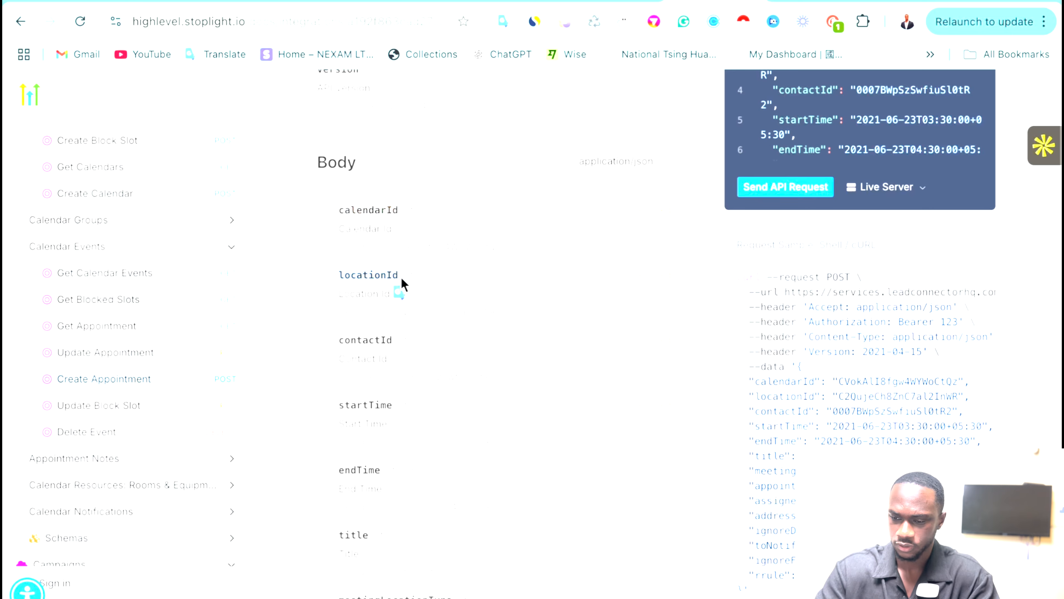
{"action": "left_click", "coordinate": [798, 5]}
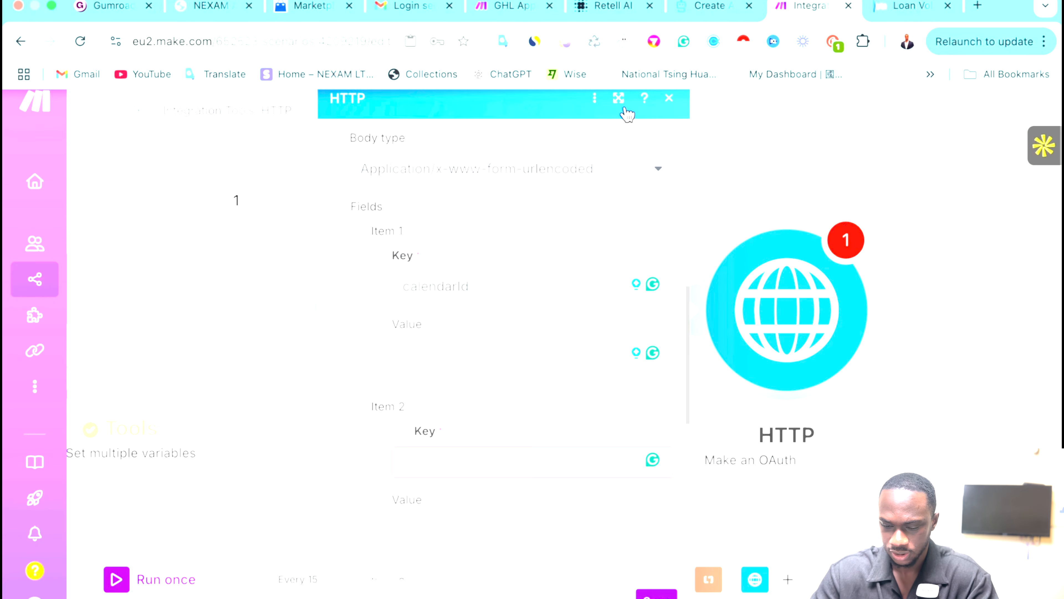
{"action": "scroll", "coordinate": [446, 309], "scroll_direction": "down", "scroll_amount": 2}
{"action": "left_click", "coordinate": [403, 393]}
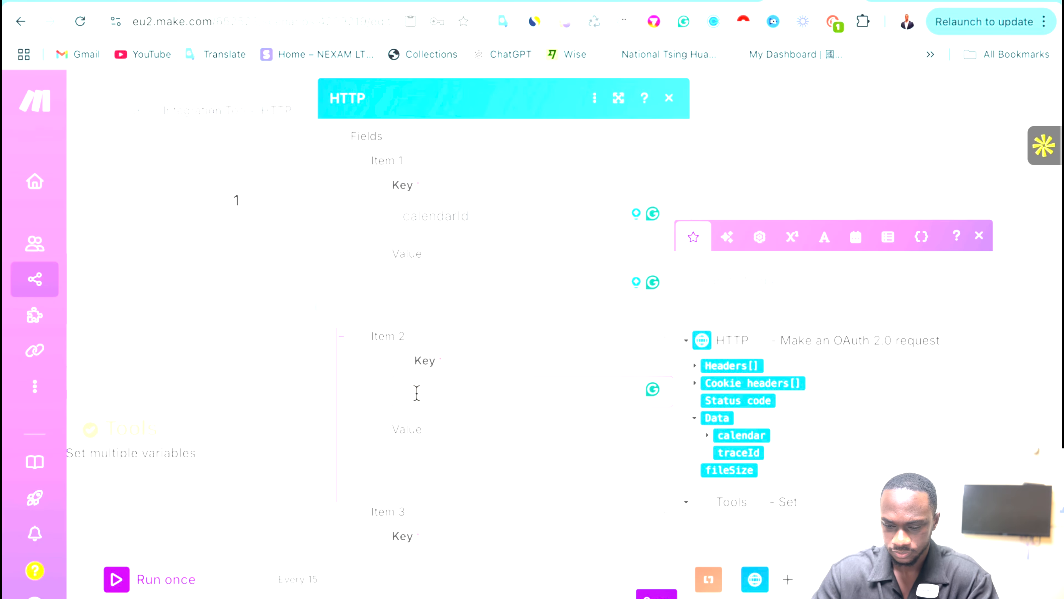
{"action": "type", "text": "locationId"}
{"action": "left_click", "coordinate": [434, 452]}
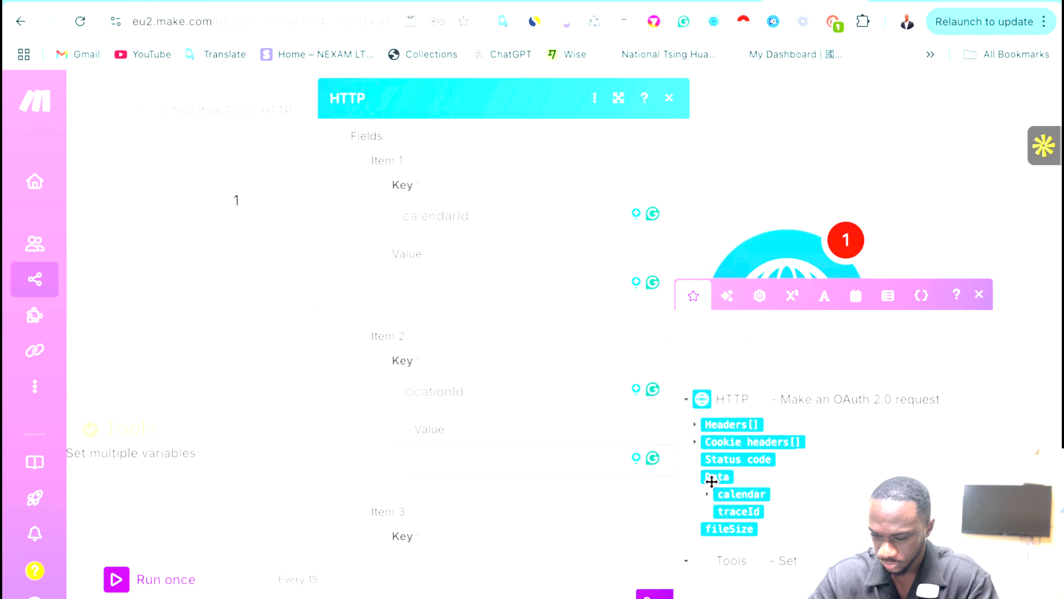
Map the calendar output's locationId into Item 2's value.
{"action": "left_click", "coordinate": [695, 478]}
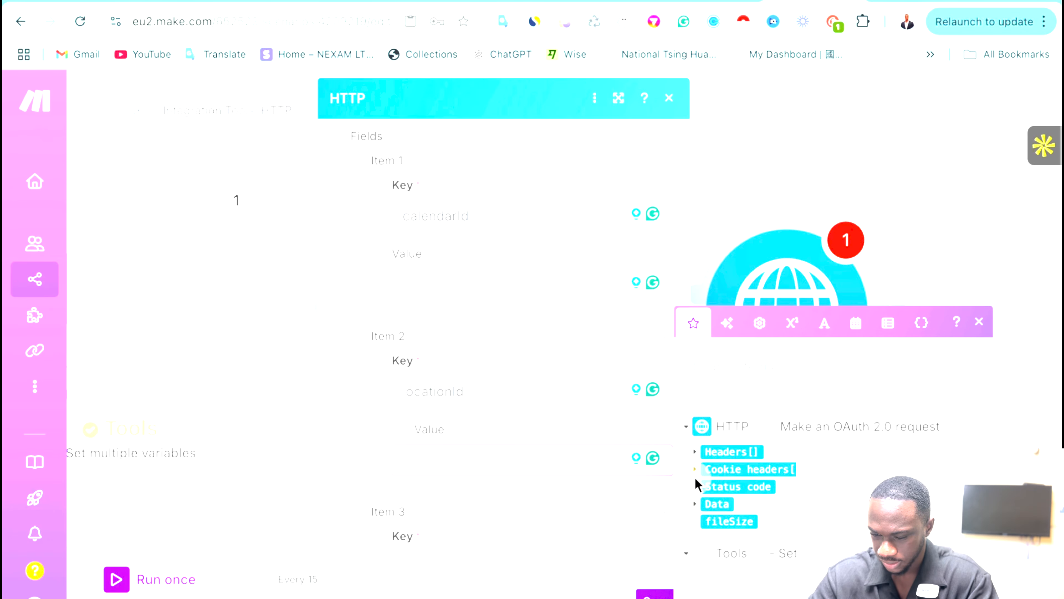
{"action": "left_click", "coordinate": [698, 506]}
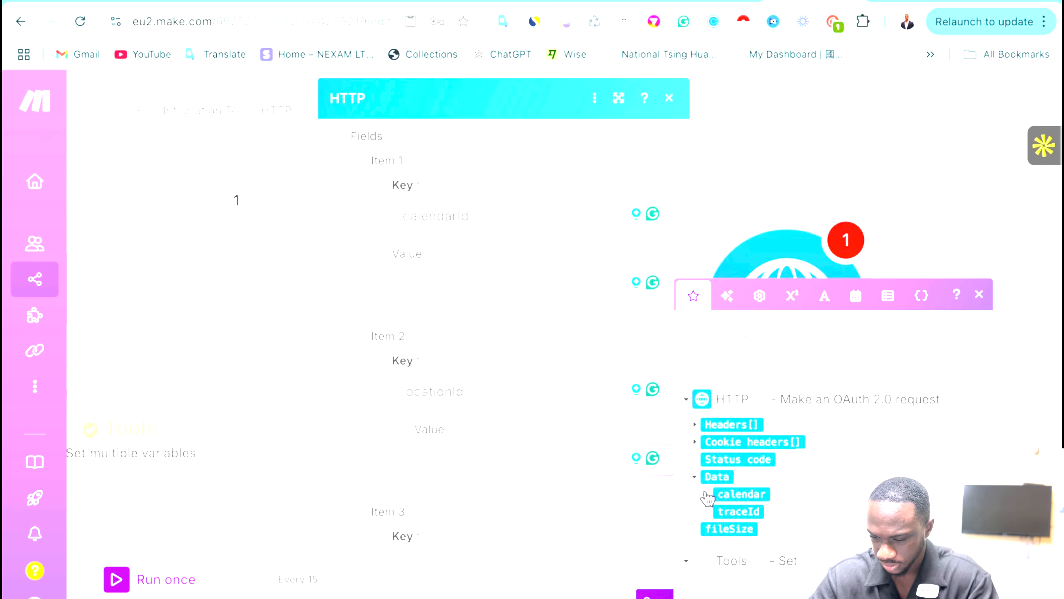
{"action": "left_click", "coordinate": [707, 494]}
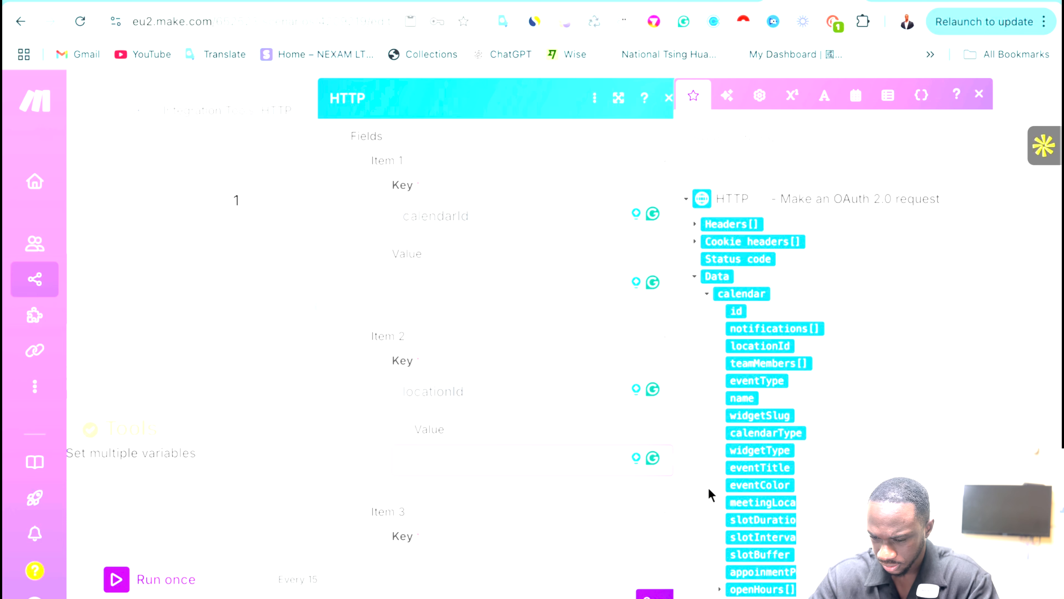
{"action": "scroll", "coordinate": [821, 377], "scroll_direction": "down", "scroll_amount": 1}
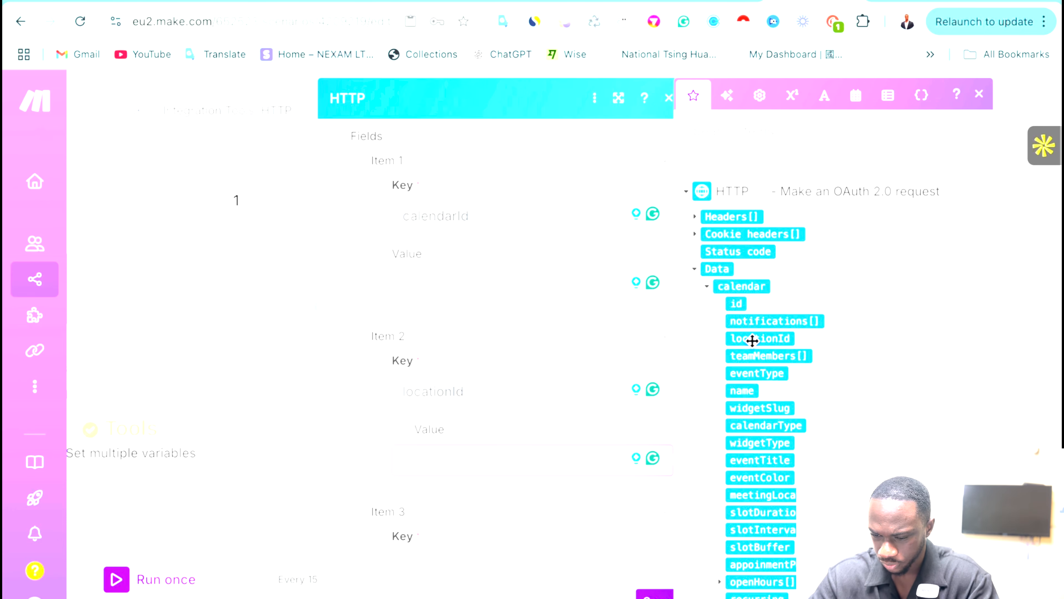
{"action": "left_click_drag", "start_coordinate": [752, 340], "coordinate": [440, 466]}
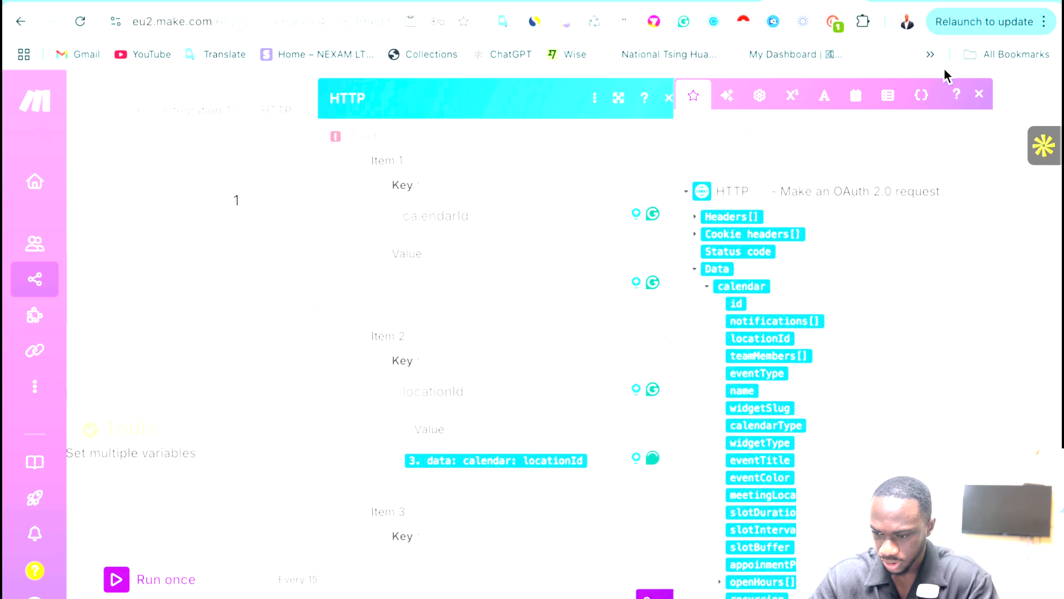
{"action": "left_click", "coordinate": [978, 93]}
Add contactId and startTime body keys, checking the HighLevel Create Appointment docs.
{"action": "scroll", "coordinate": [519, 437], "scroll_direction": "down", "scroll_amount": 5}
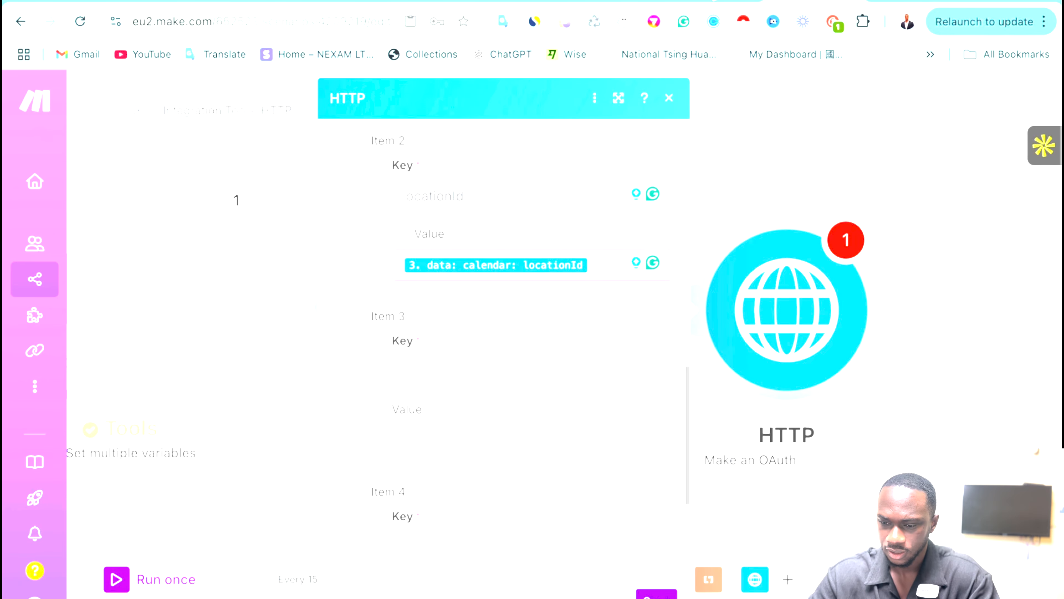
{"action": "left_click", "coordinate": [714, 1]}
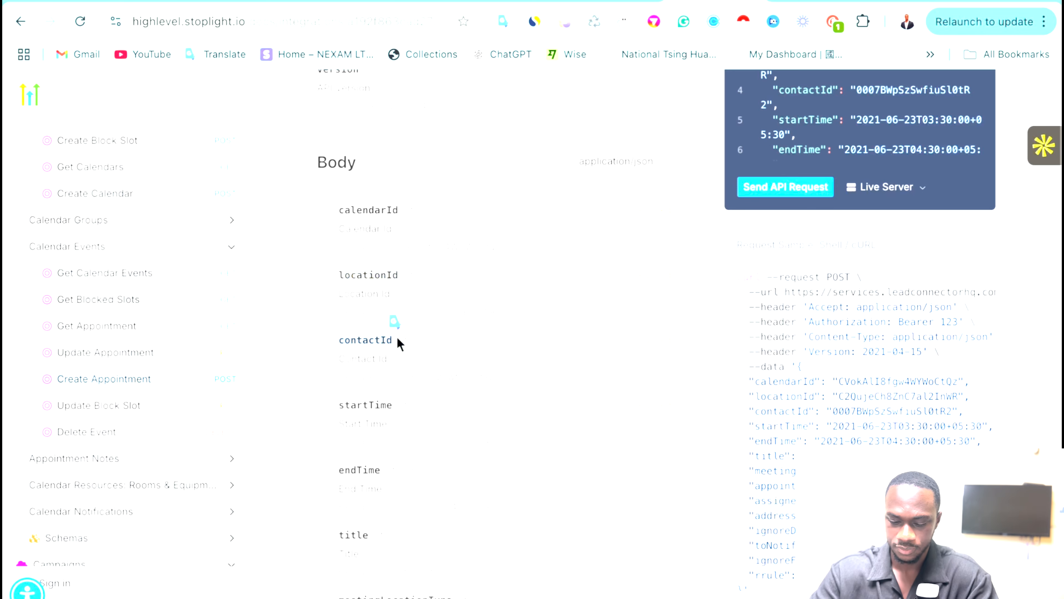
{"action": "left_click", "coordinate": [801, 1]}
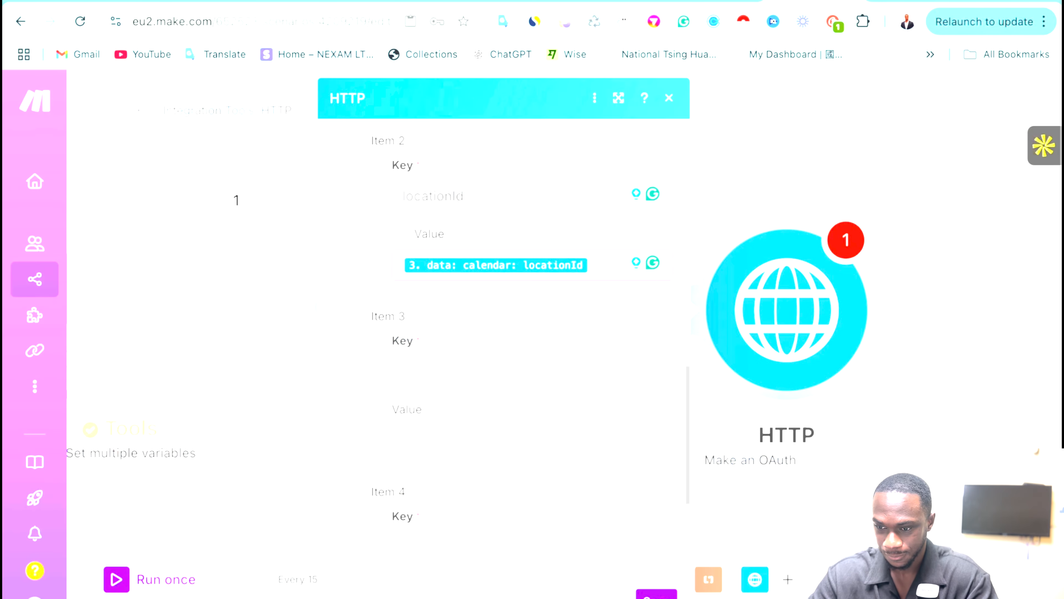
{"action": "left_click", "coordinate": [432, 361]}
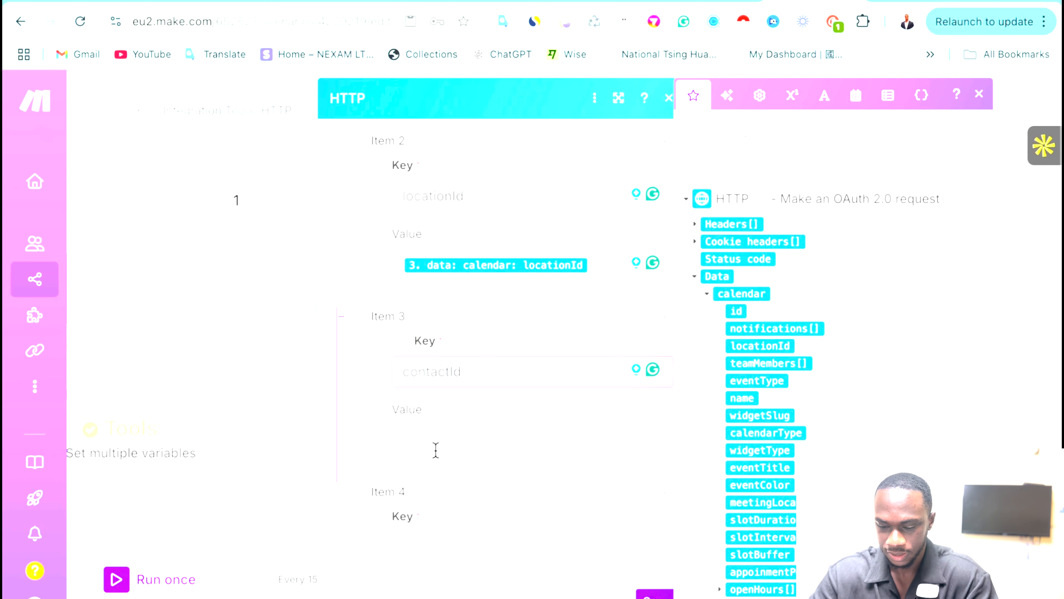
{"action": "scroll", "coordinate": [449, 480], "scroll_direction": "down", "scroll_amount": 2}
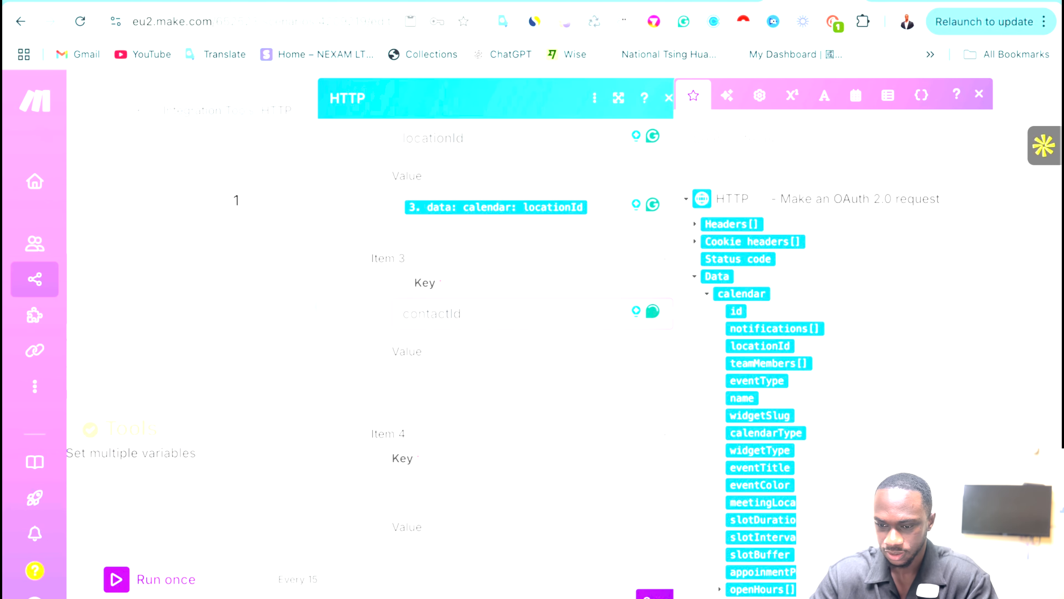
{"action": "left_click", "coordinate": [711, 1]}
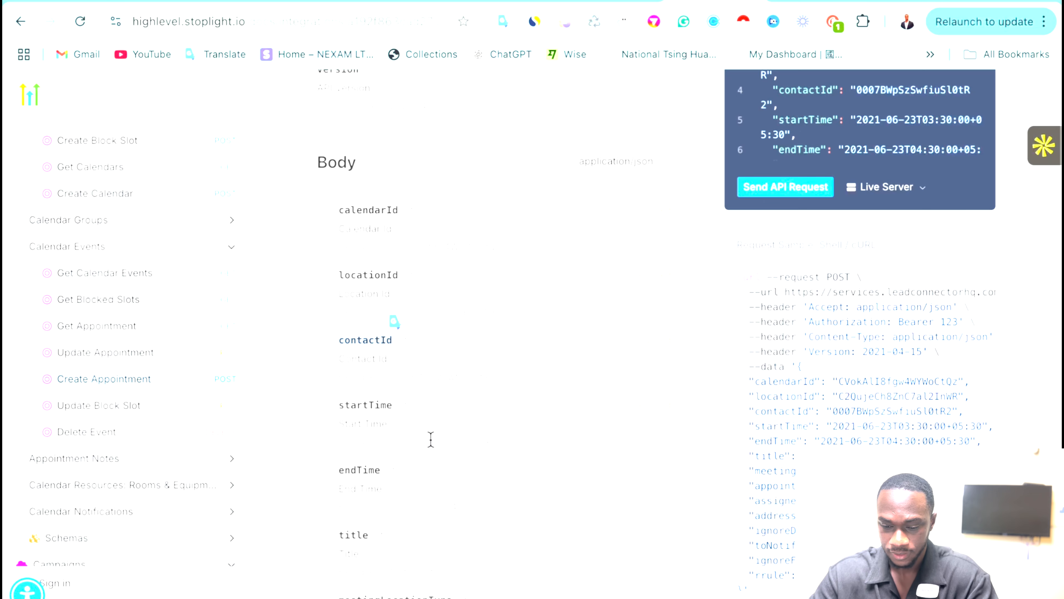
{"action": "scroll", "coordinate": [430, 439], "scroll_direction": "down", "scroll_amount": 1}
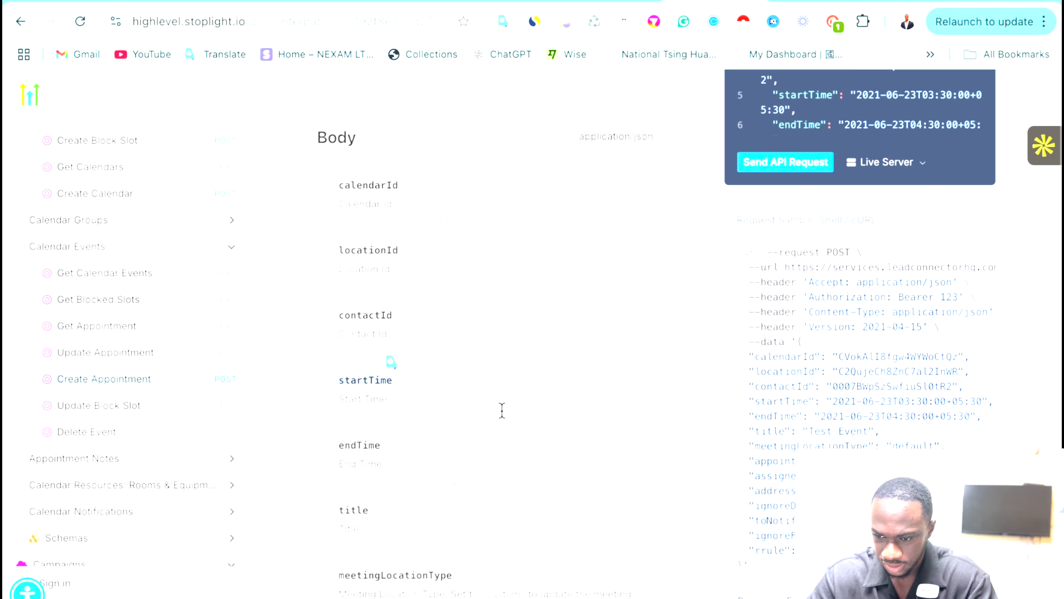
{"action": "left_click", "coordinate": [815, 1]}
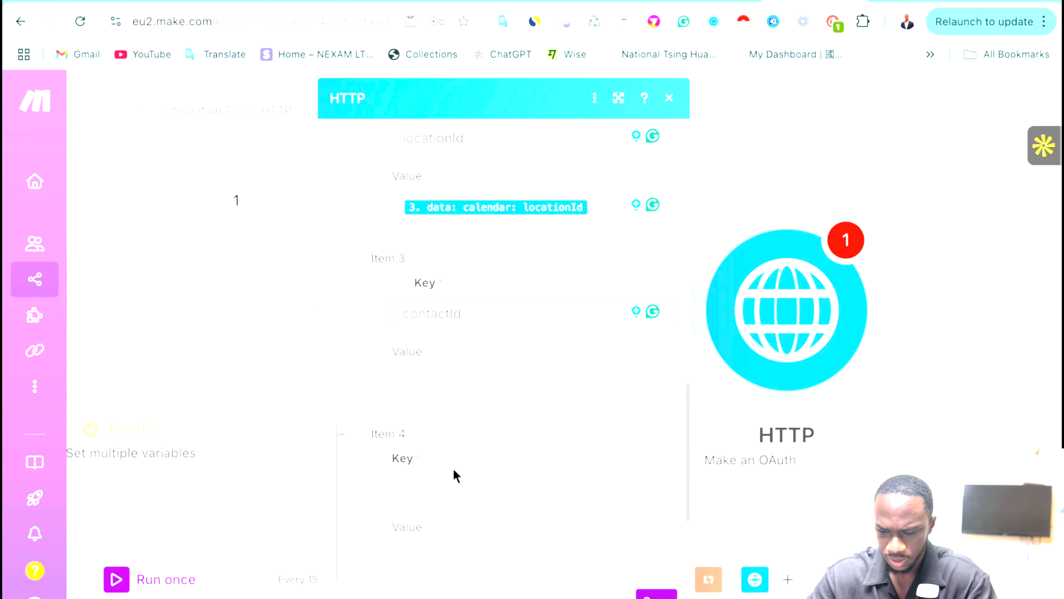
{"action": "scroll", "coordinate": [444, 461], "scroll_direction": "down", "scroll_amount": 1}
{"action": "left_click", "coordinate": [420, 431]}
{"action": "type", "text": "startTime"}
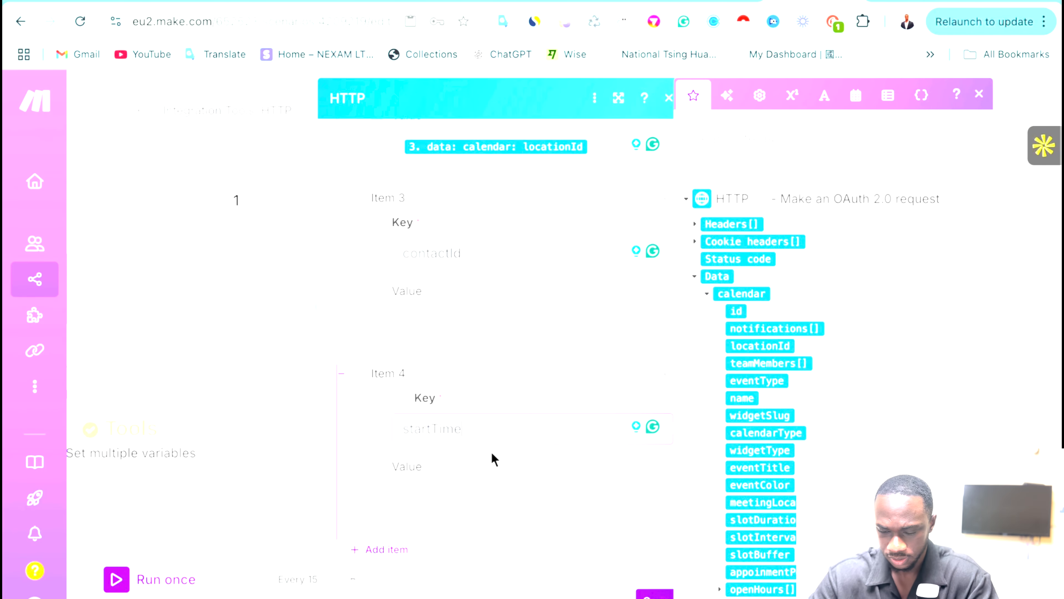
{"action": "scroll", "coordinate": [518, 470], "scroll_direction": "down", "scroll_amount": 2}
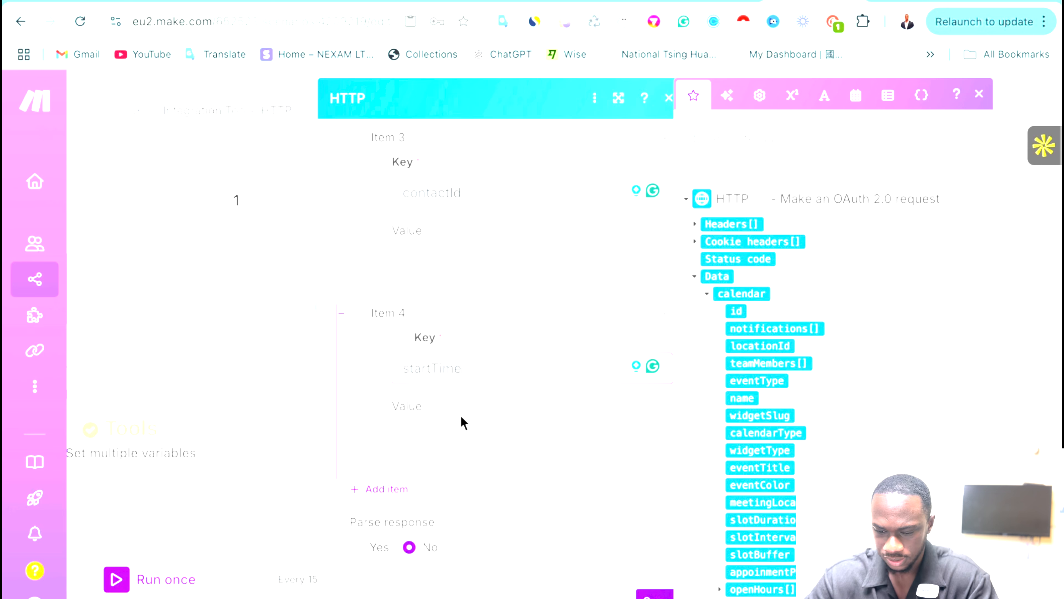
{"action": "scroll", "coordinate": [550, 321], "scroll_direction": "up", "scroll_amount": 10}
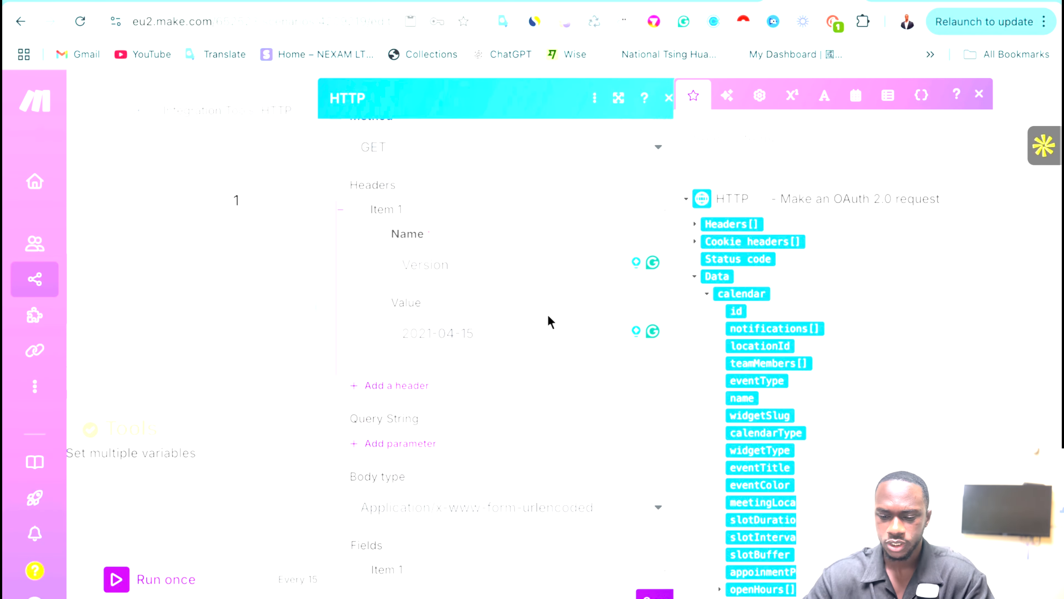
{"action": "scroll", "coordinate": [550, 321], "scroll_direction": "down", "scroll_amount": 10}
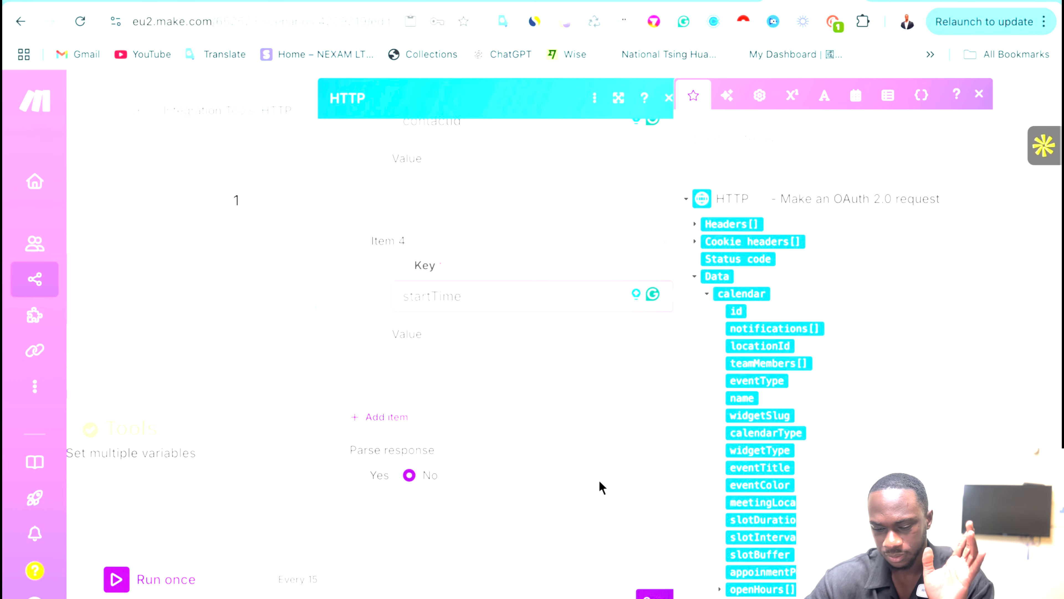
Set Parse response and Evaluate errors to Yes, then save the HTTP request.
{"action": "left_click", "coordinate": [356, 477]}
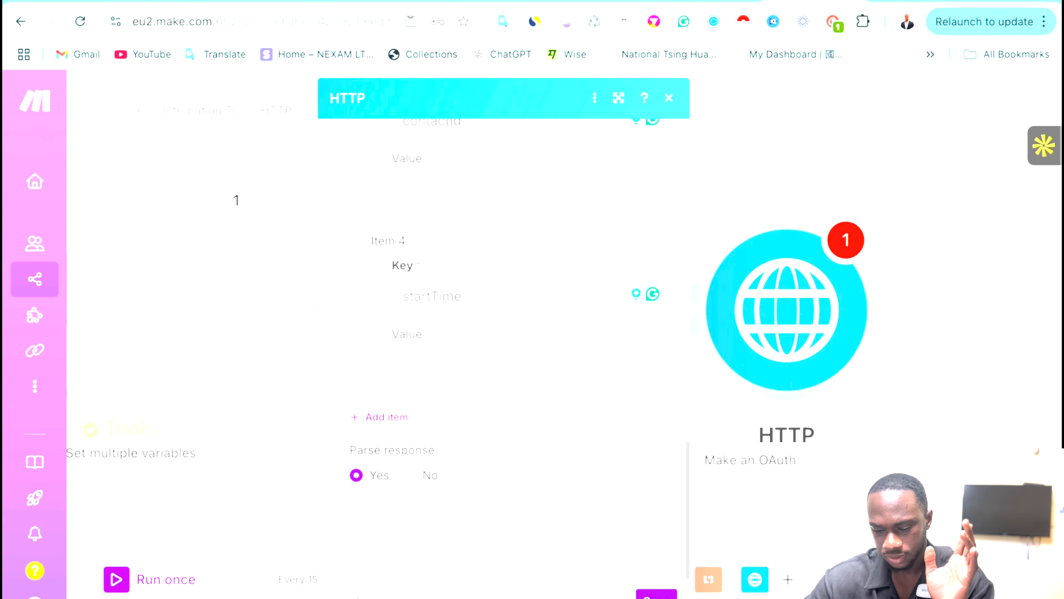
{"action": "scroll", "coordinate": [523, 532], "scroll_direction": "up", "scroll_amount": 10}
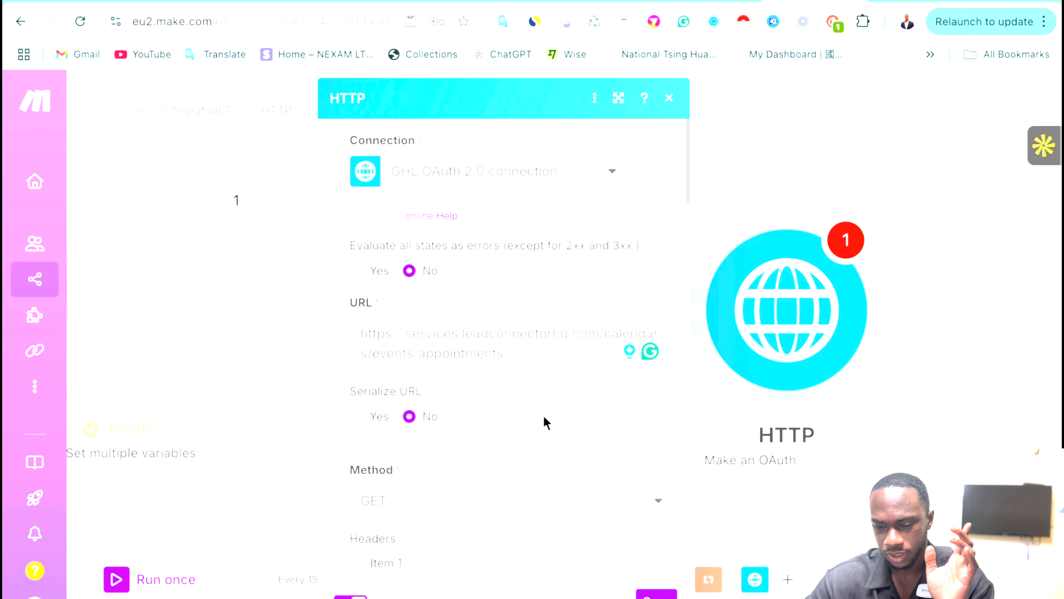
{"action": "left_click", "coordinate": [356, 271]}
{"action": "scroll", "coordinate": [597, 524], "scroll_direction": "down", "scroll_amount": 5}
{"action": "left_click", "coordinate": [656, 594]}
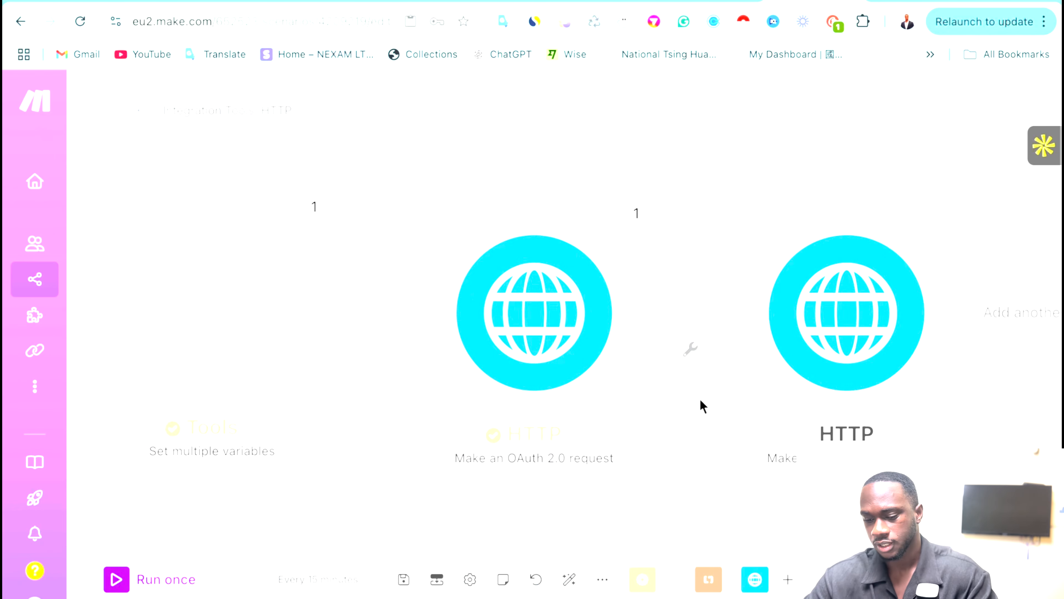
Move the Tools module left and the OAuth request module up and left.
{"action": "left_click_drag", "start_coordinate": [369, 338], "coordinate": [341, 342]}
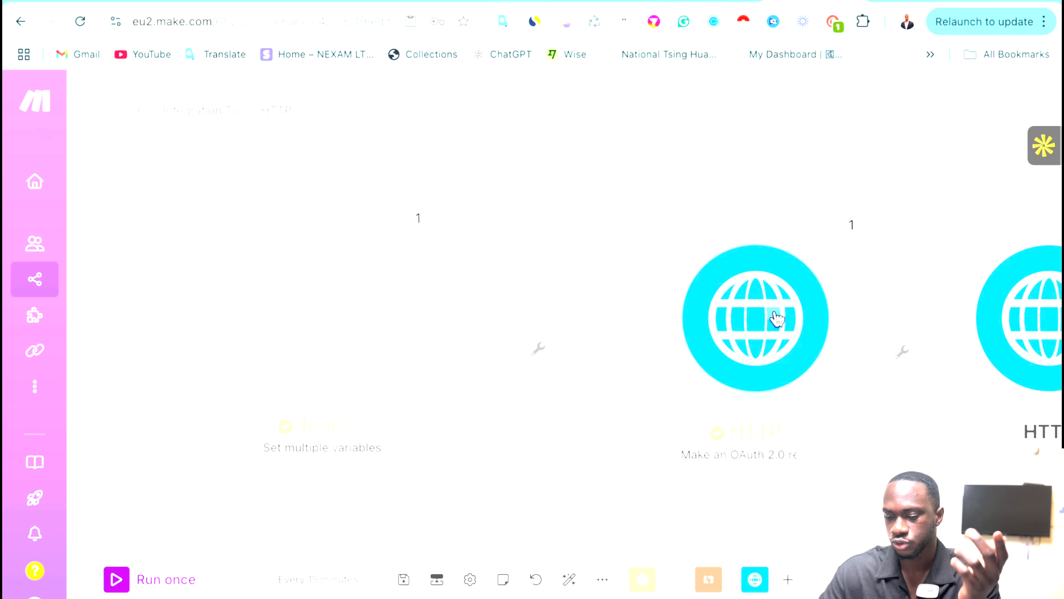
{"action": "left_click_drag", "start_coordinate": [774, 317], "coordinate": [756, 281]}
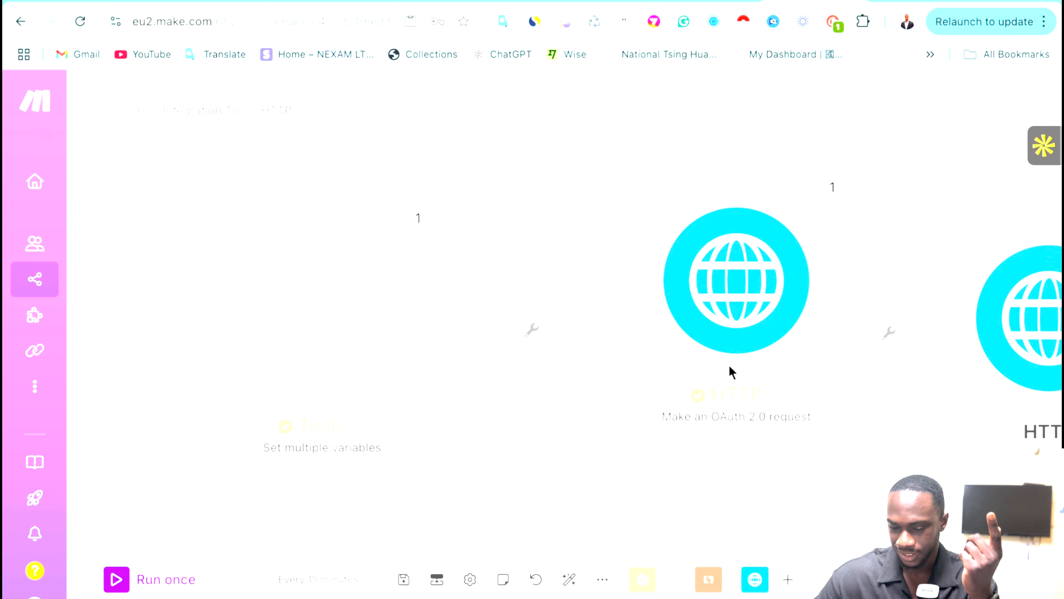
{"action": "scroll", "coordinate": [729, 365], "scroll_direction": "right", "scroll_amount": 5}
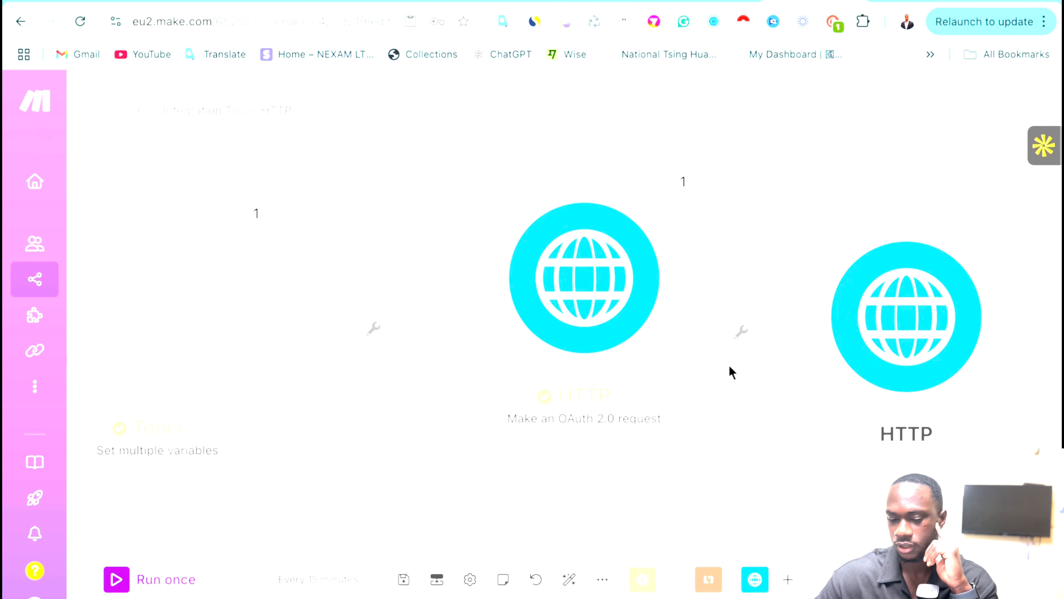
{"action": "scroll", "coordinate": [729, 364], "scroll_direction": "left", "scroll_amount": 1}
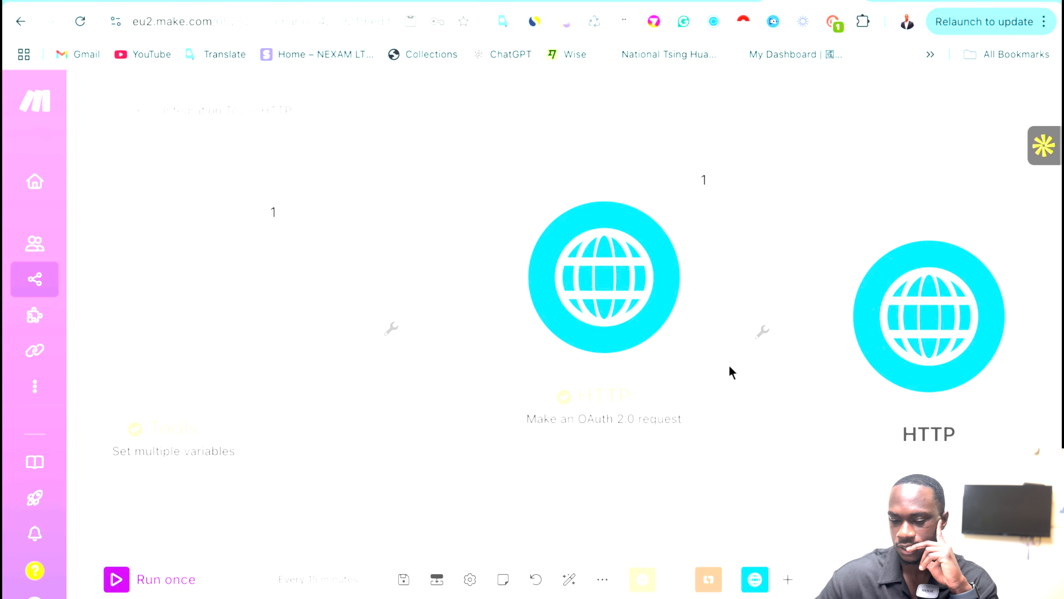
{"action": "scroll", "coordinate": [728, 364], "scroll_direction": "left", "scroll_amount": 5}
{"action": "scroll", "coordinate": [729, 364], "scroll_direction": "right", "scroll_amount": 14}
{"action": "scroll", "coordinate": [728, 364], "scroll_direction": "left", "scroll_amount": 7}
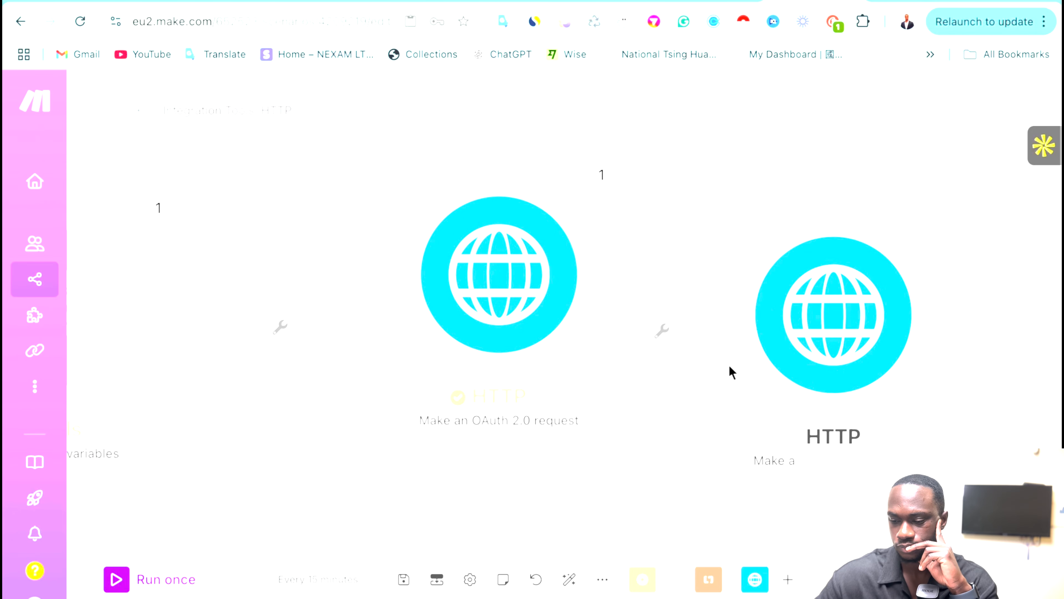
{"action": "scroll", "coordinate": [729, 367], "scroll_direction": "right", "scroll_amount": 1}
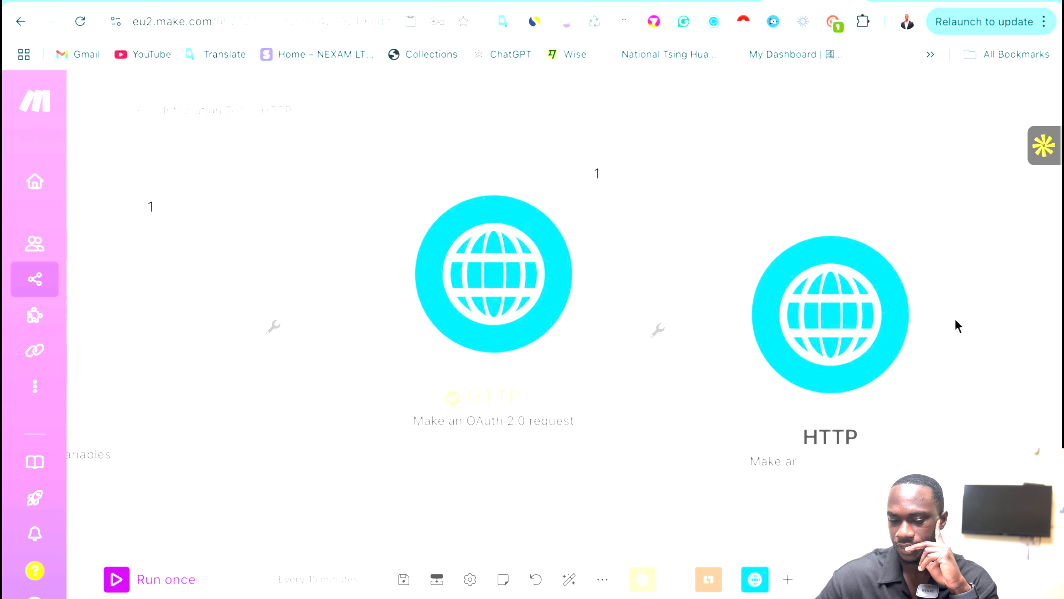
{"action": "scroll", "coordinate": [954, 318], "scroll_direction": "left", "scroll_amount": 8}
Unlink Tools from the OAuth request and move the request module further right.
{"action": "left_click", "coordinate": [584, 295]}
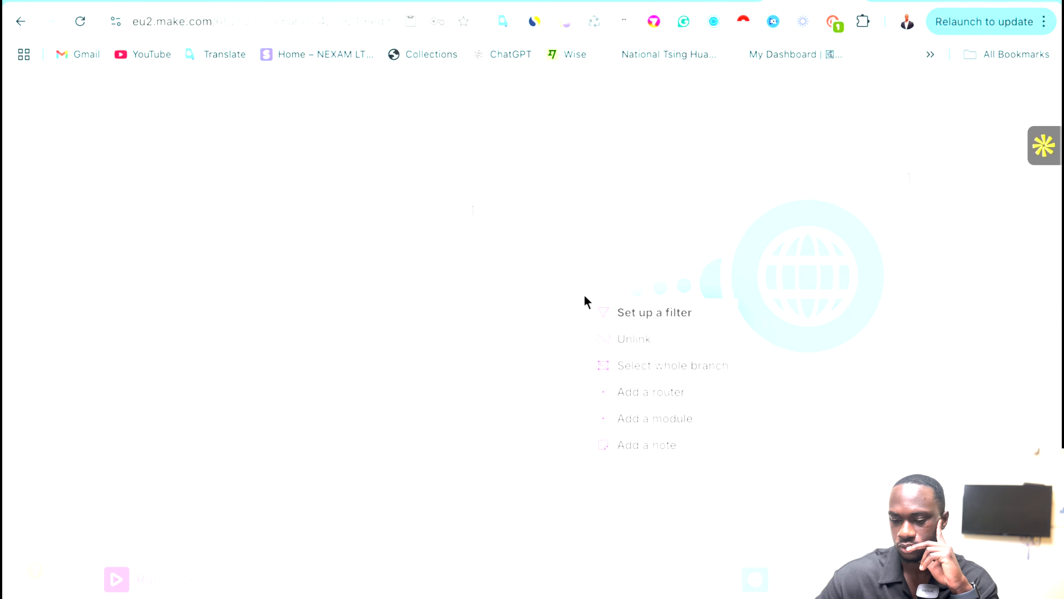
{"action": "left_click", "coordinate": [637, 336]}
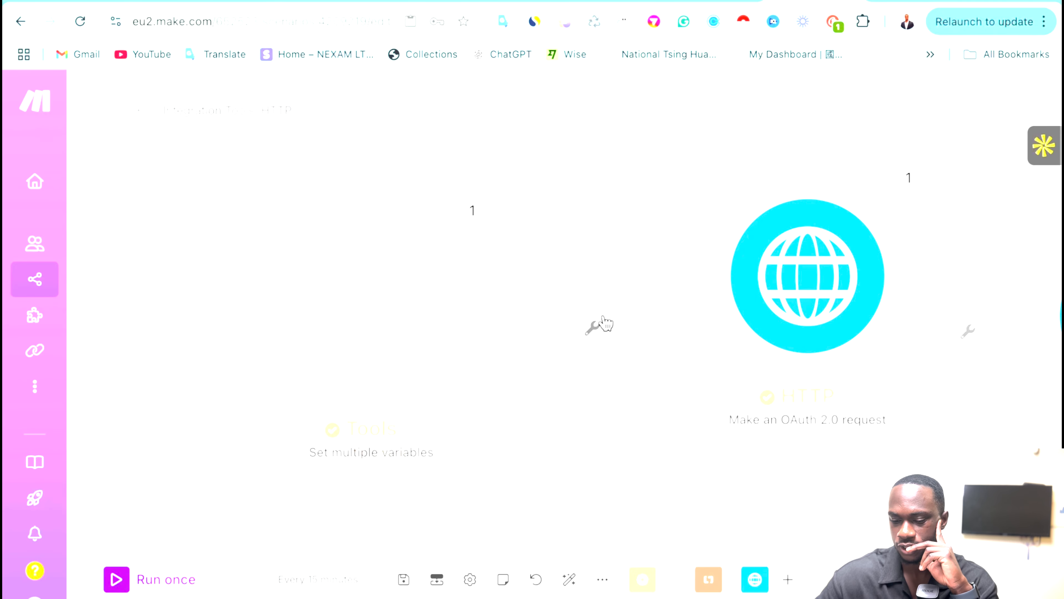
{"action": "right_click", "coordinate": [600, 288]}
{"action": "left_click", "coordinate": [626, 327]}
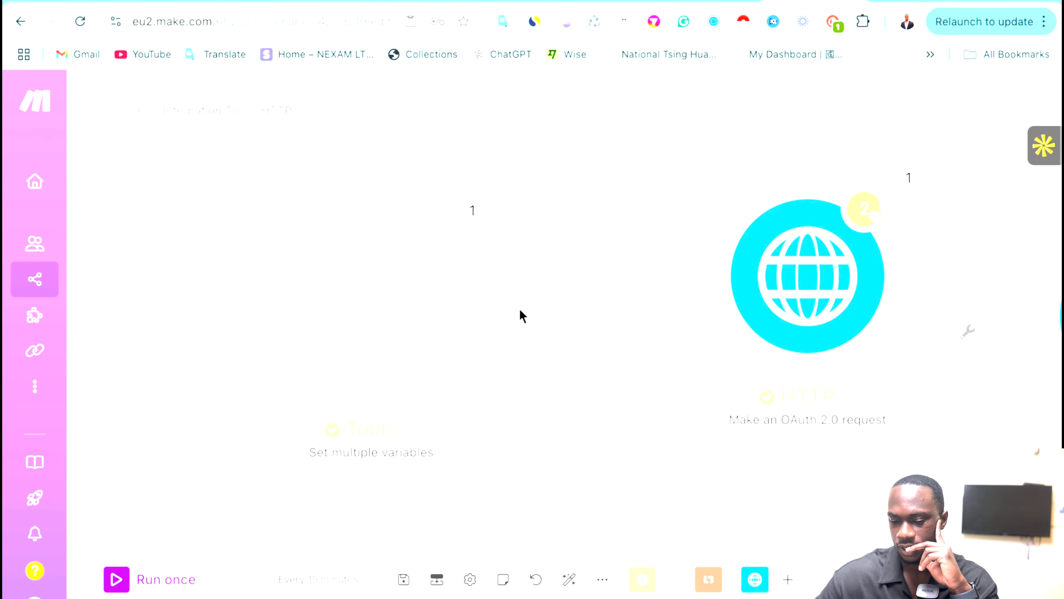
{"action": "left_click_drag", "start_coordinate": [808, 277], "coordinate": [881, 304]}
Insert a GoHighLevel LeadConnector Search Contacts module after Tools.
{"action": "left_click", "coordinate": [485, 313]}
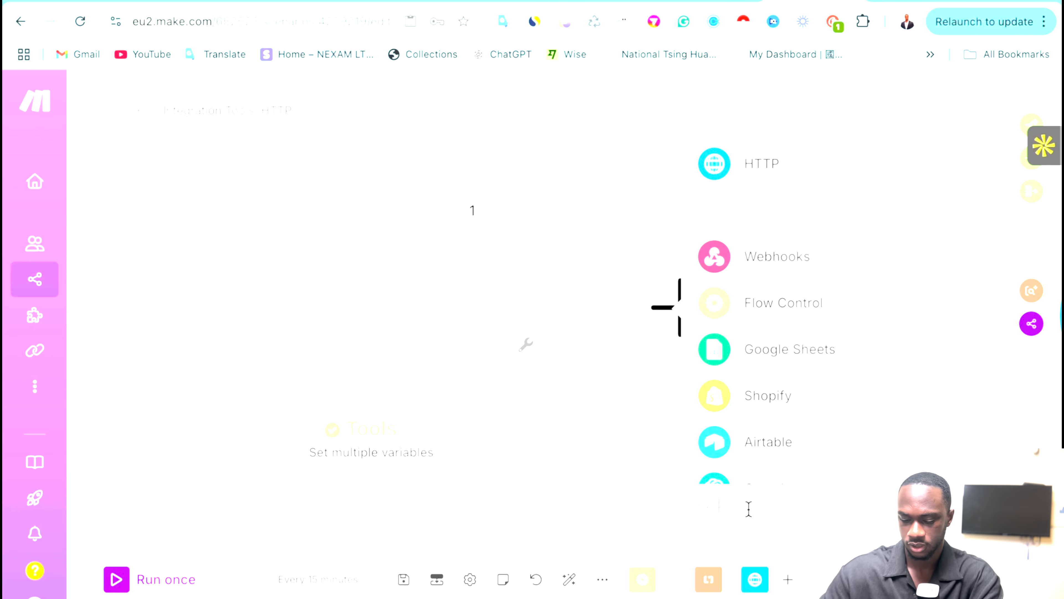
{"action": "type", "text": "go"}
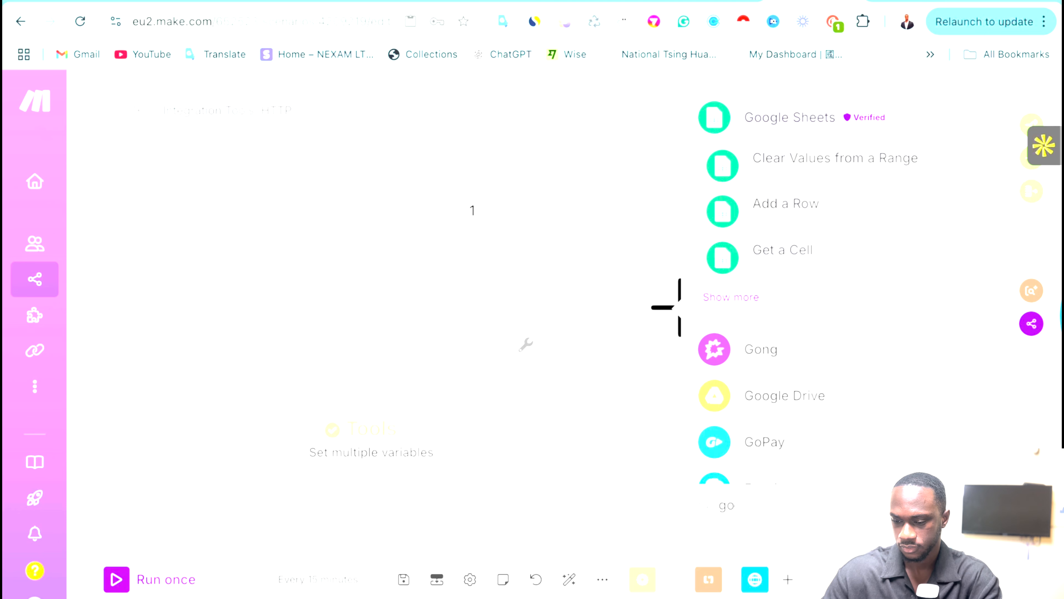
{"action": "type", "text": " high"}
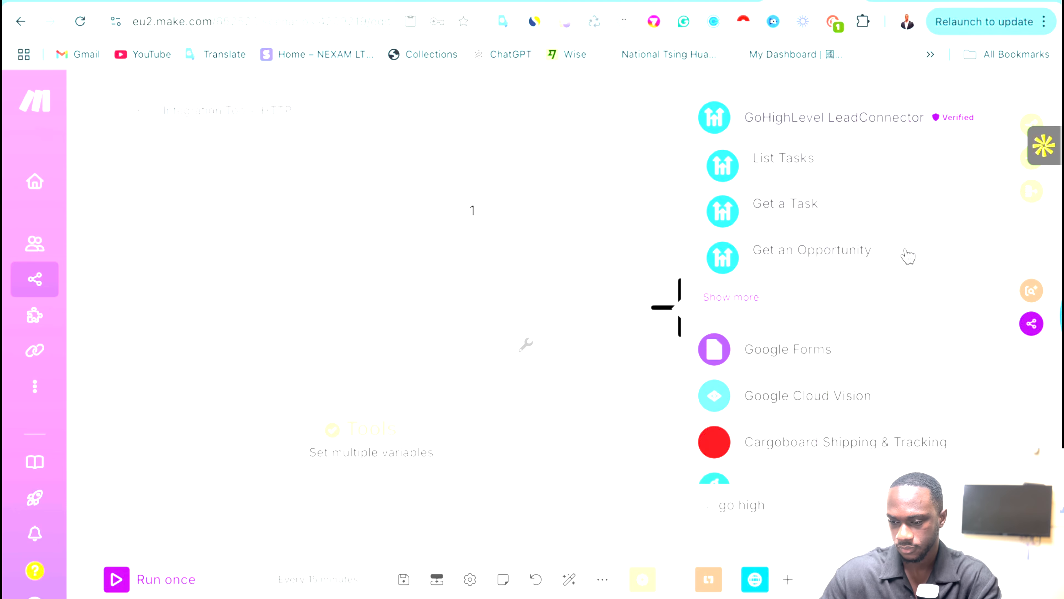
{"action": "left_click", "coordinate": [776, 122]}
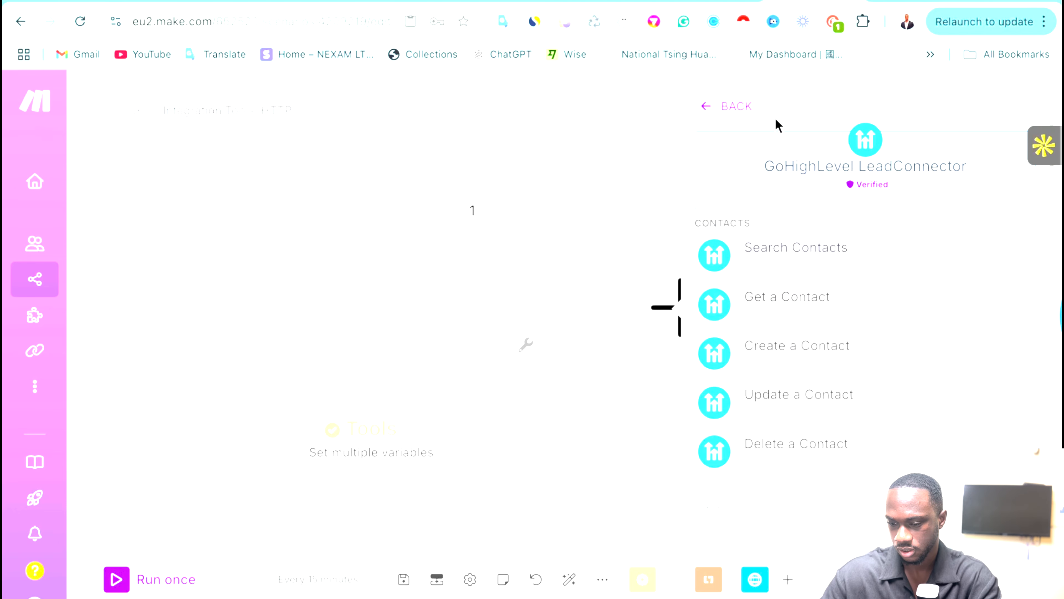
{"action": "scroll", "coordinate": [817, 363], "scroll_direction": "down", "scroll_amount": 1}
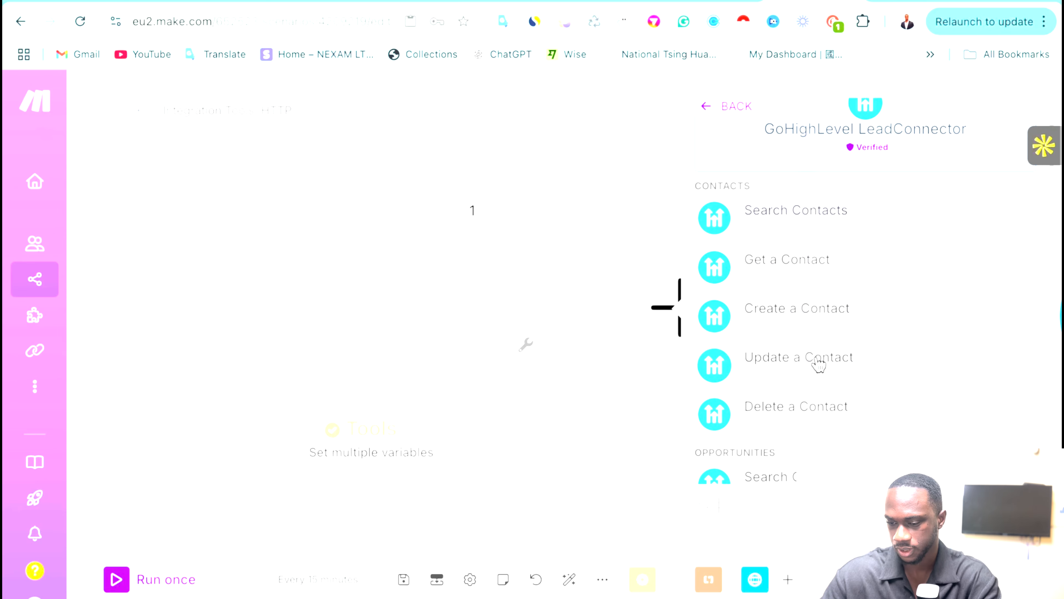
{"action": "left_click", "coordinate": [791, 226]}
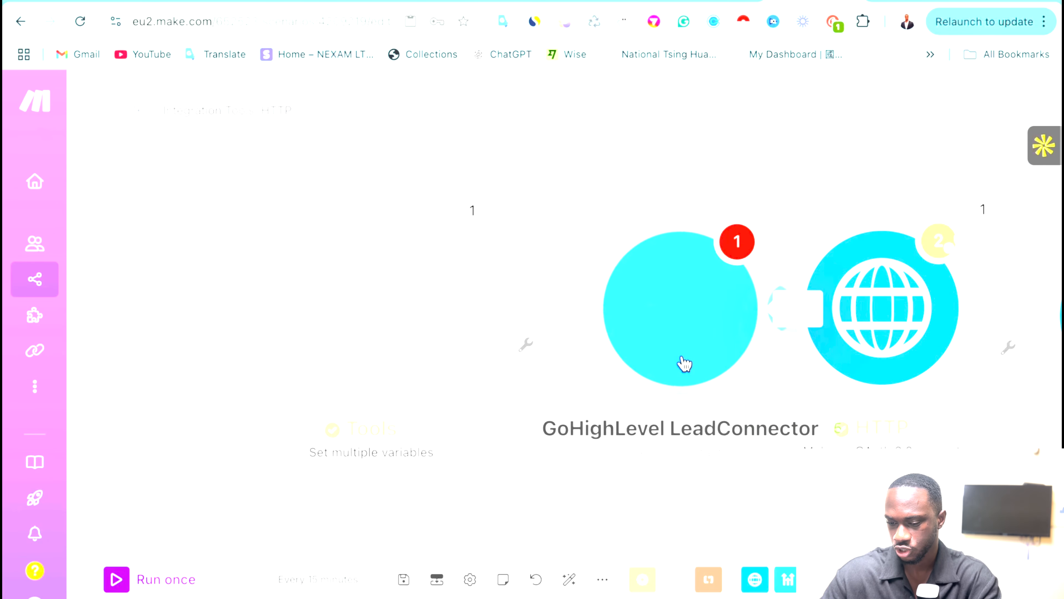
Create a GoHighlevel Location OAuth 2.0 connection, then close the module and shift it left.
{"action": "left_click", "coordinate": [373, 311]}
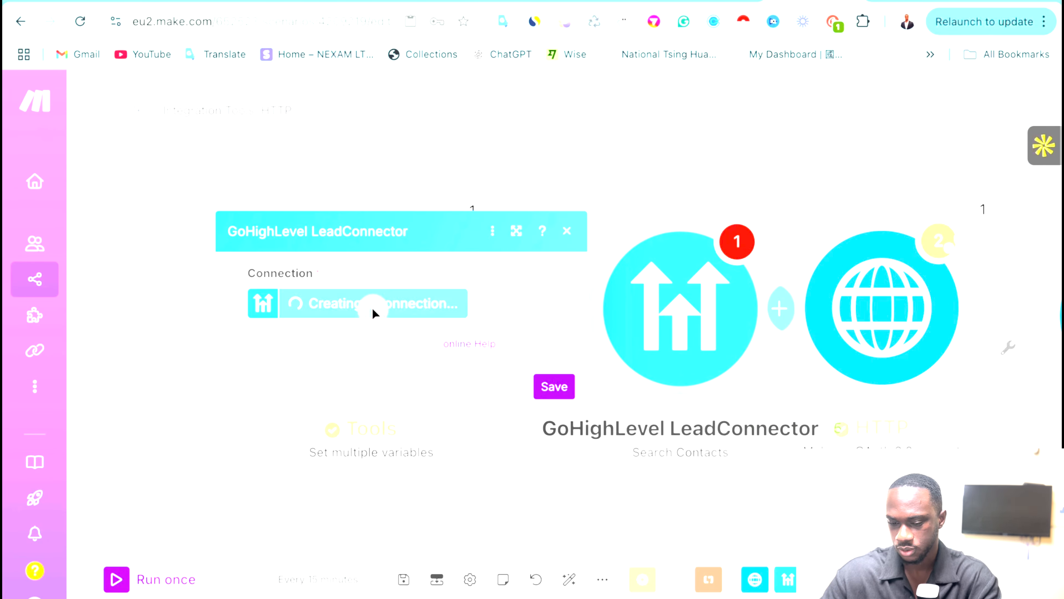
{"action": "left_click", "coordinate": [552, 312]}
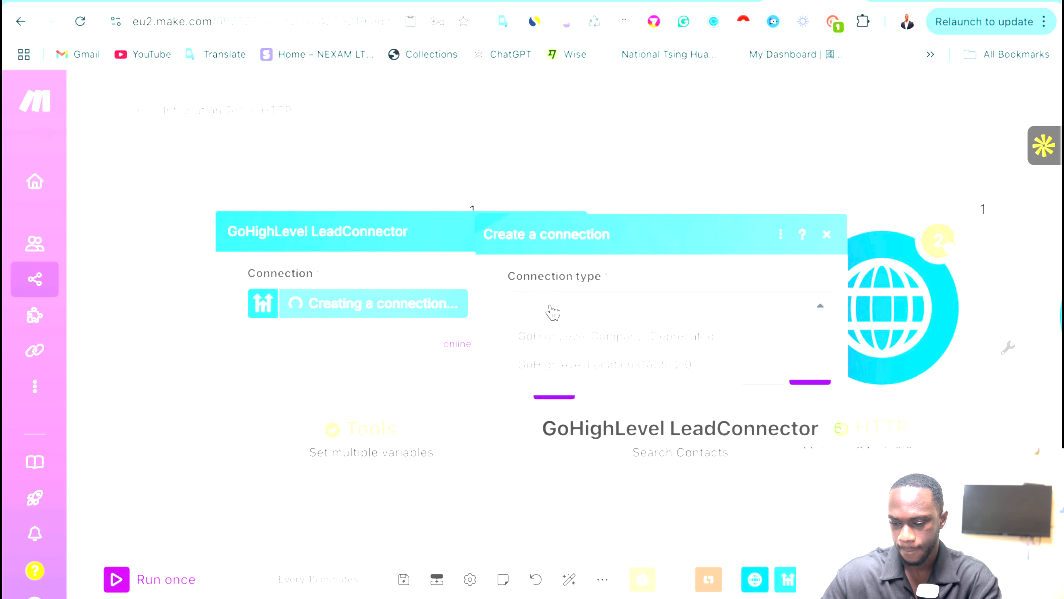
{"action": "left_click", "coordinate": [569, 369]}
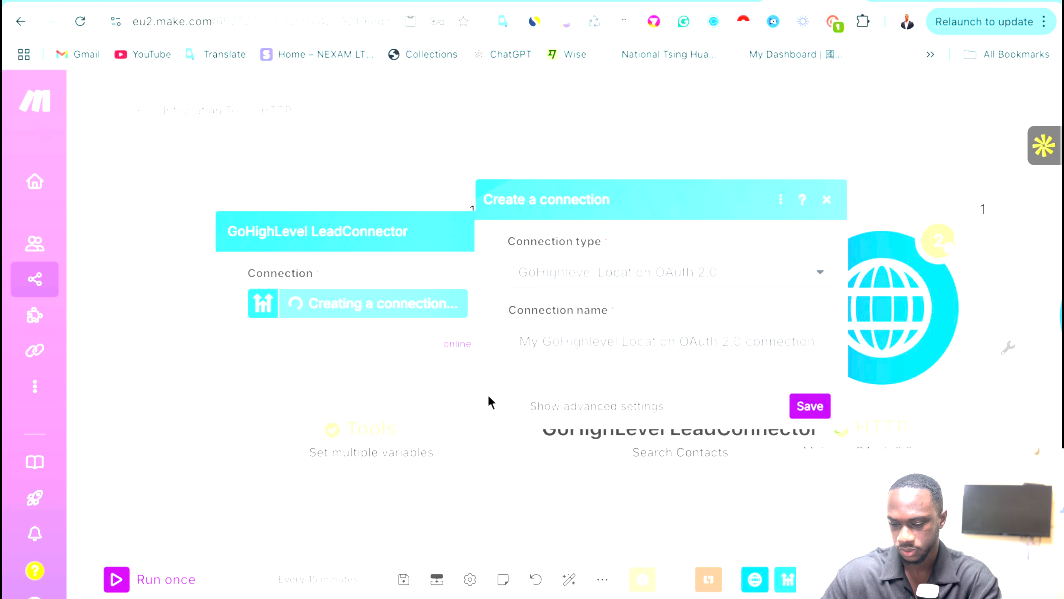
{"action": "left_click", "coordinate": [509, 409]}
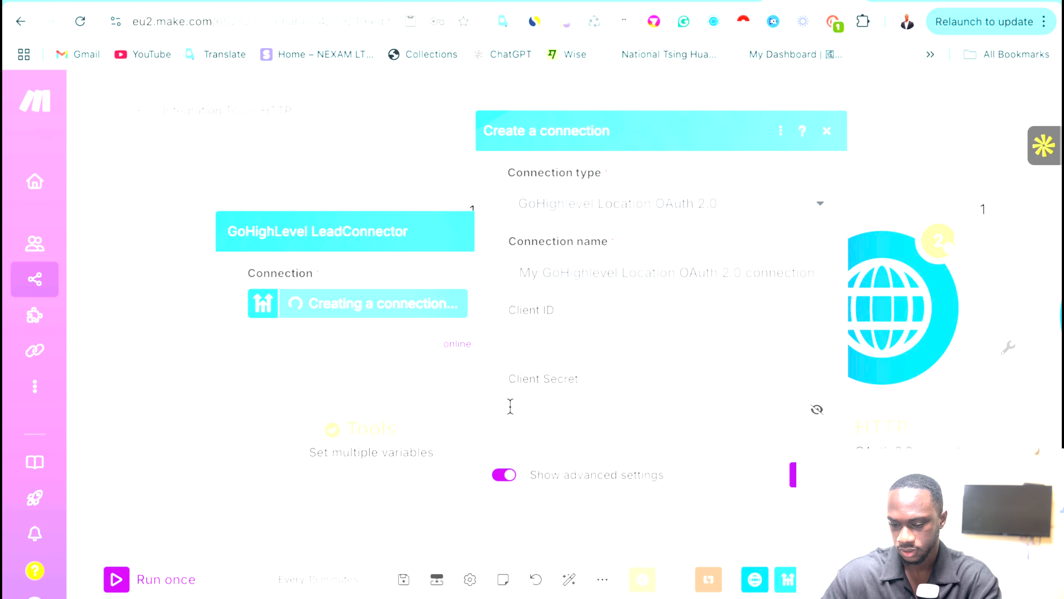
{"action": "left_click", "coordinate": [503, 475]}
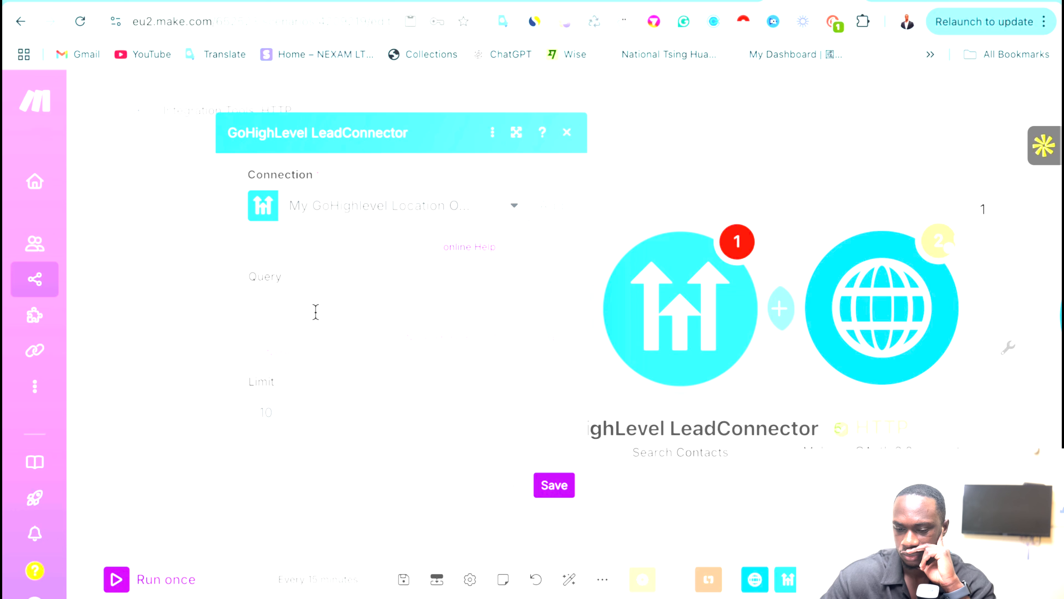
{"action": "left_click", "coordinate": [320, 310]}
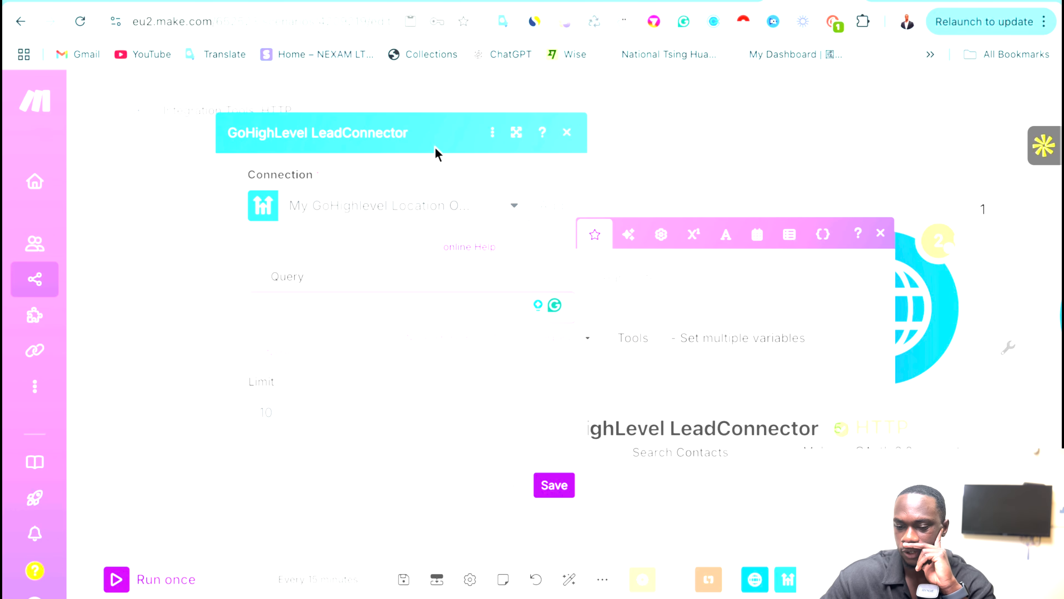
{"action": "left_click", "coordinate": [569, 134]}
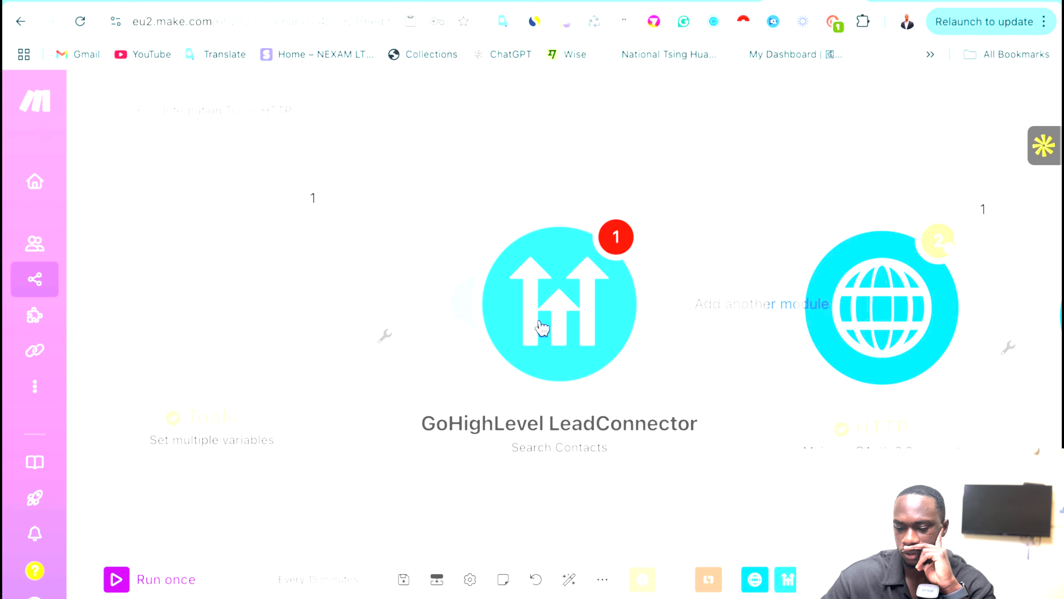
{"action": "left_click_drag", "start_coordinate": [546, 313], "coordinate": [458, 312]}
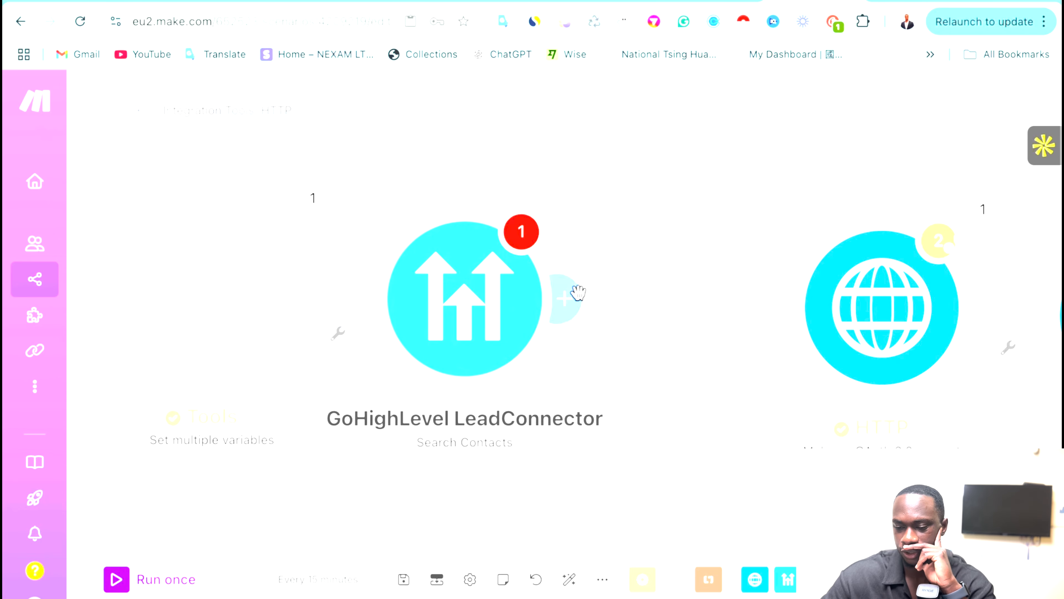
Add a GoHighLevel LeadConnector Get a Contact module after Search Contacts.
{"action": "left_click", "coordinate": [575, 298]}
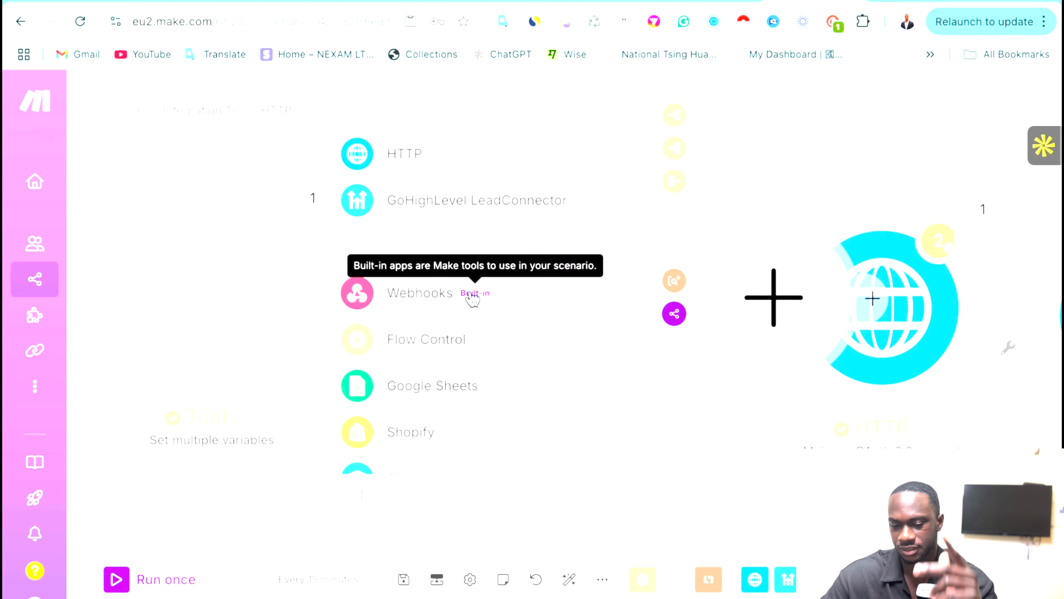
{"action": "left_click", "coordinate": [468, 205]}
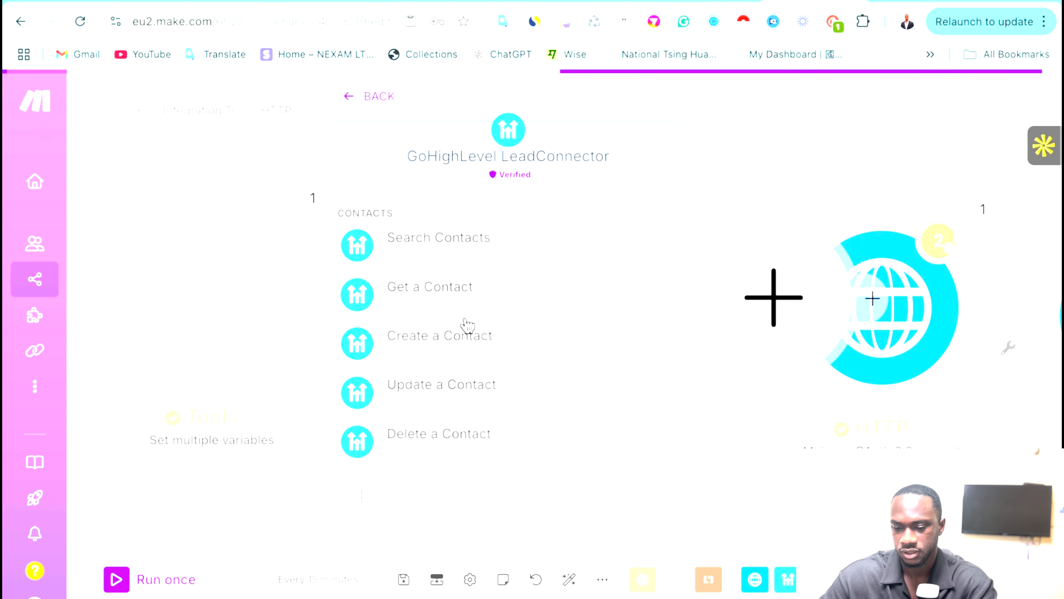
{"action": "scroll", "coordinate": [468, 328], "scroll_direction": "down", "scroll_amount": 1}
{"action": "left_click", "coordinate": [447, 289]}
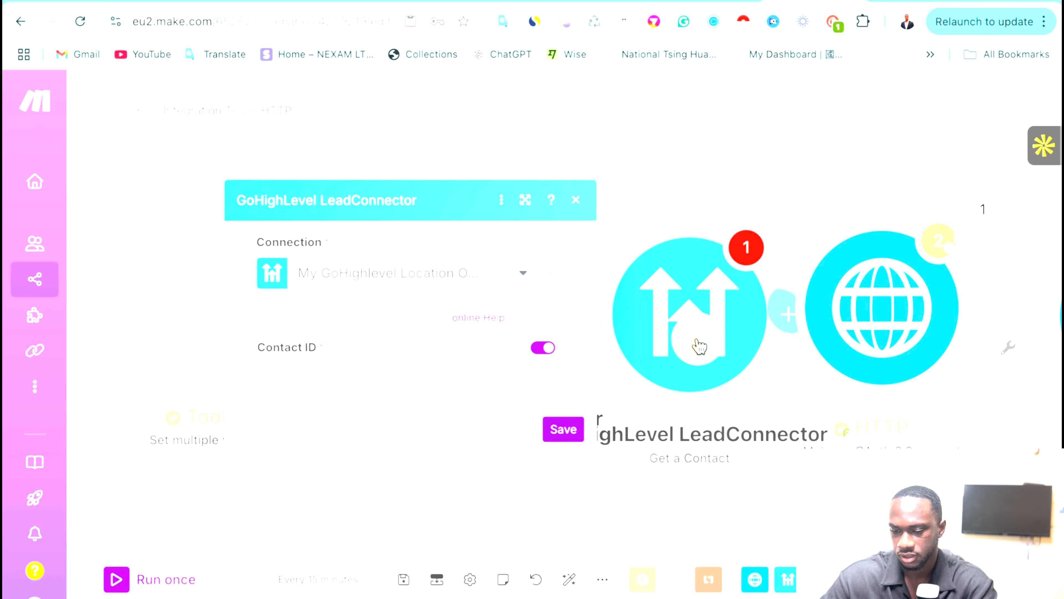
{"action": "left_click", "coordinate": [661, 105]}
Rearrange Tools, Search Contacts and Get a Contact modules toward the left.
{"action": "left_click_drag", "start_coordinate": [261, 365], "coordinate": [129, 351]}
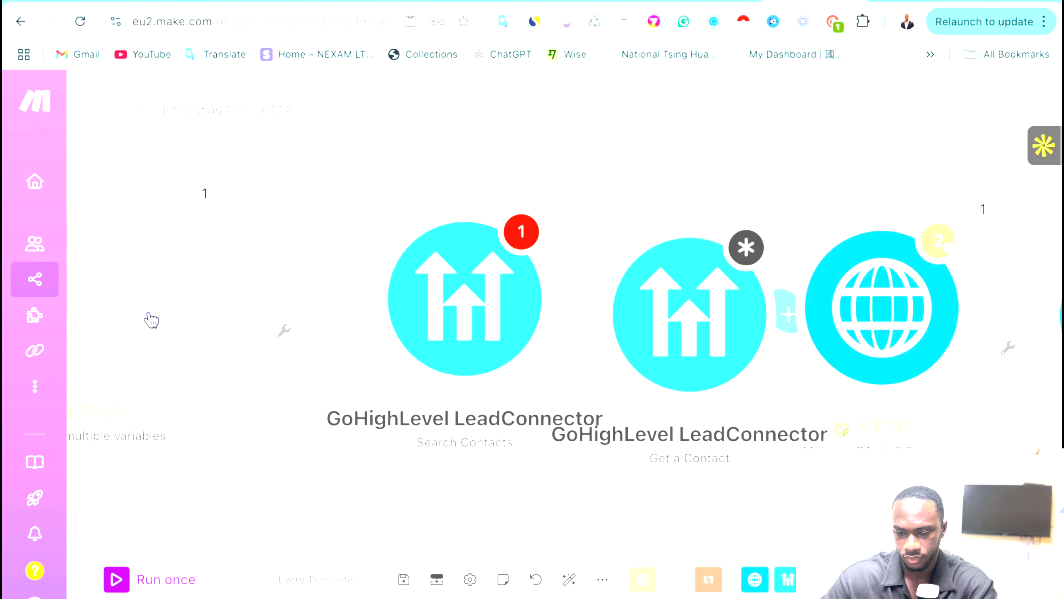
{"action": "left_click_drag", "start_coordinate": [135, 311], "coordinate": [114, 335]}
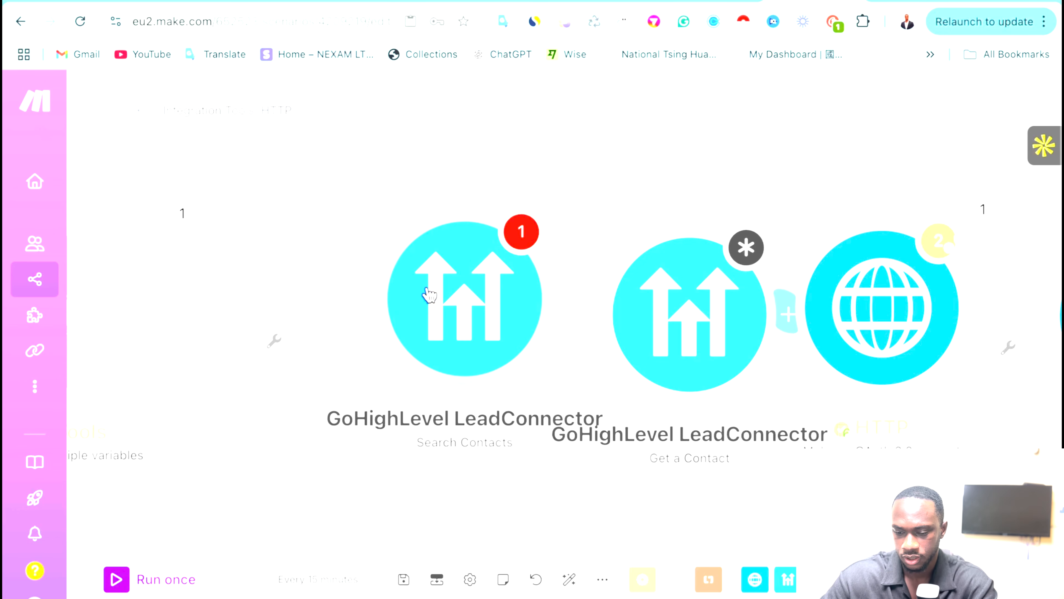
{"action": "left_click_drag", "start_coordinate": [430, 290], "coordinate": [304, 295]}
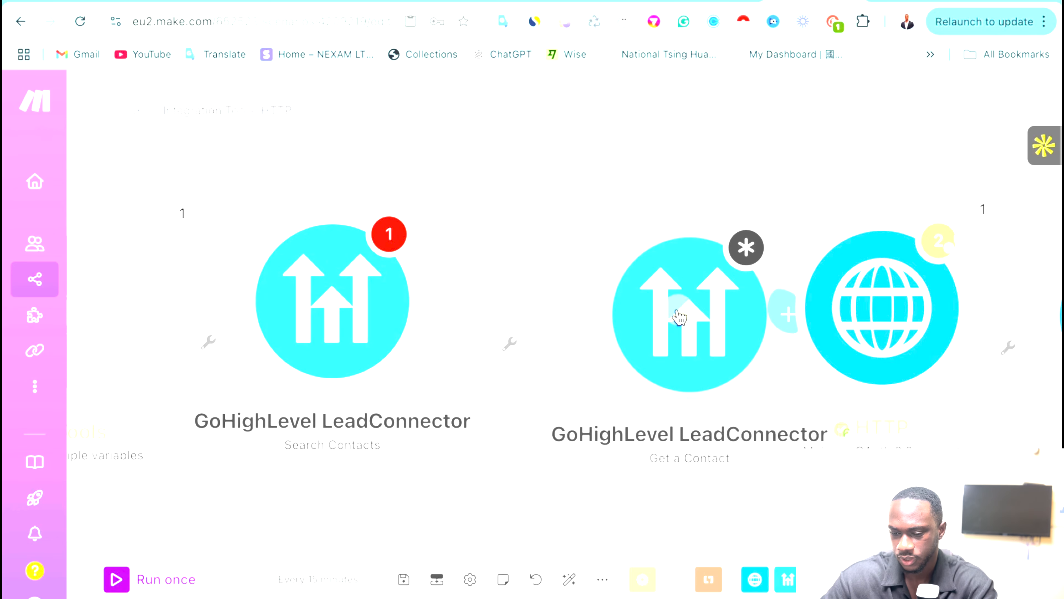
{"action": "left_click_drag", "start_coordinate": [680, 309], "coordinate": [599, 288]}
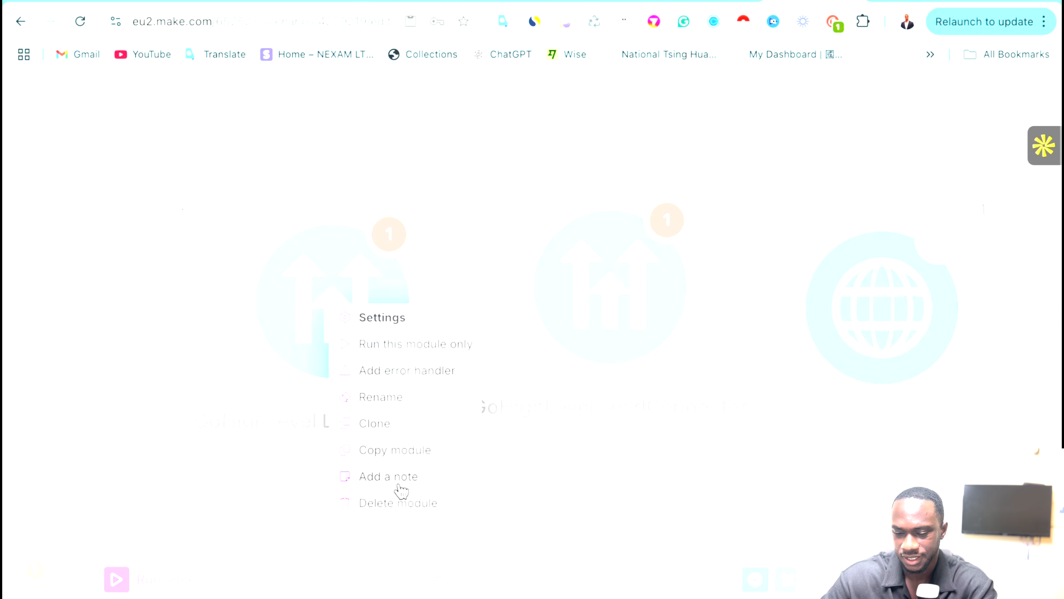
Delete the Search Contacts and Get a Contact modules and pan the canvas.
{"action": "left_click", "coordinate": [398, 503]}
{"action": "right_click", "coordinate": [629, 306]}
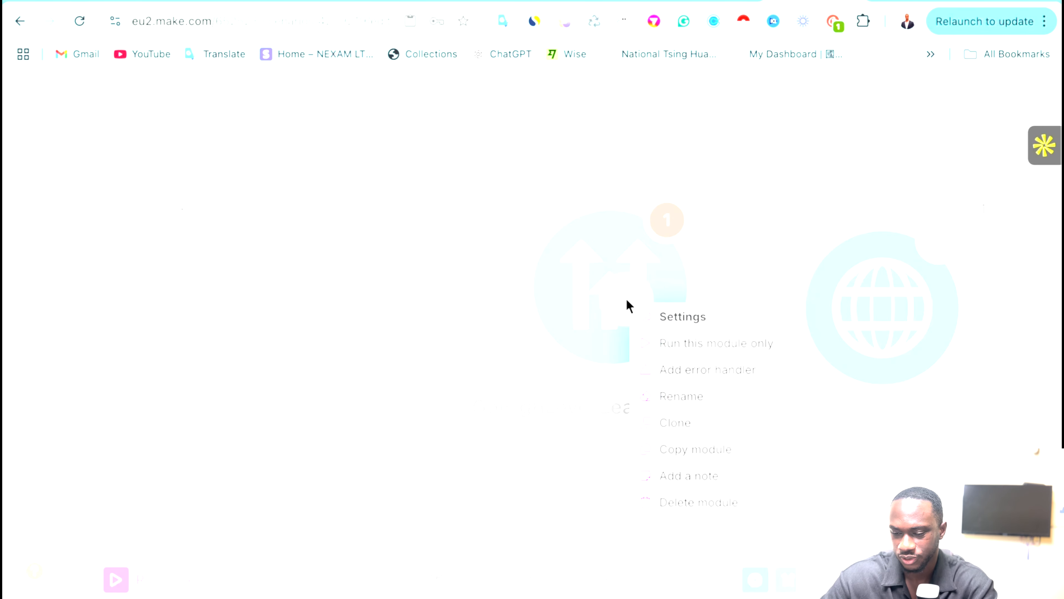
{"action": "left_click", "coordinate": [674, 505]}
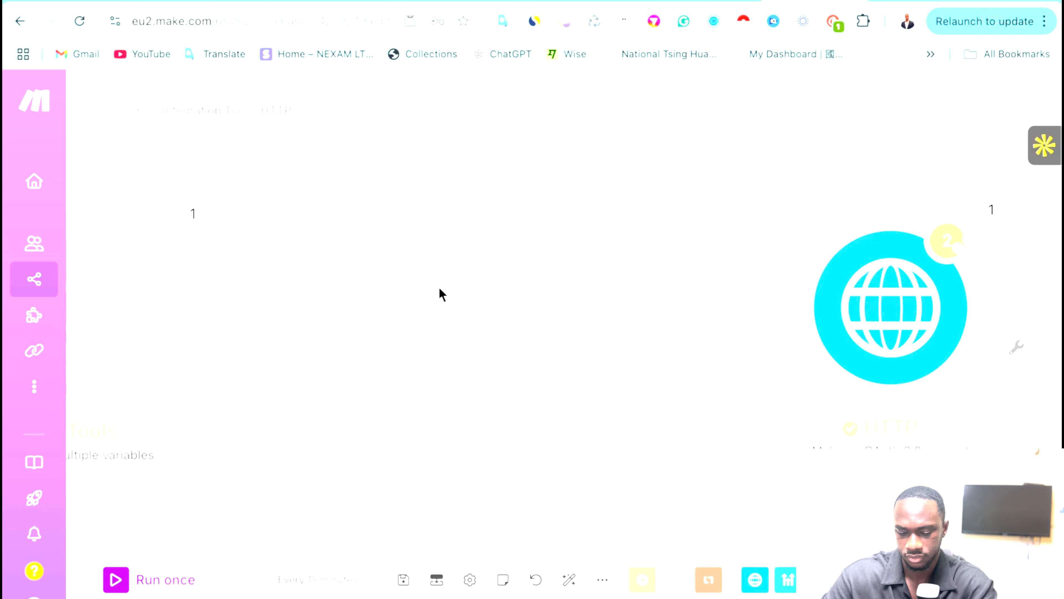
{"action": "left_click_drag", "start_coordinate": [361, 311], "coordinate": [454, 311]}
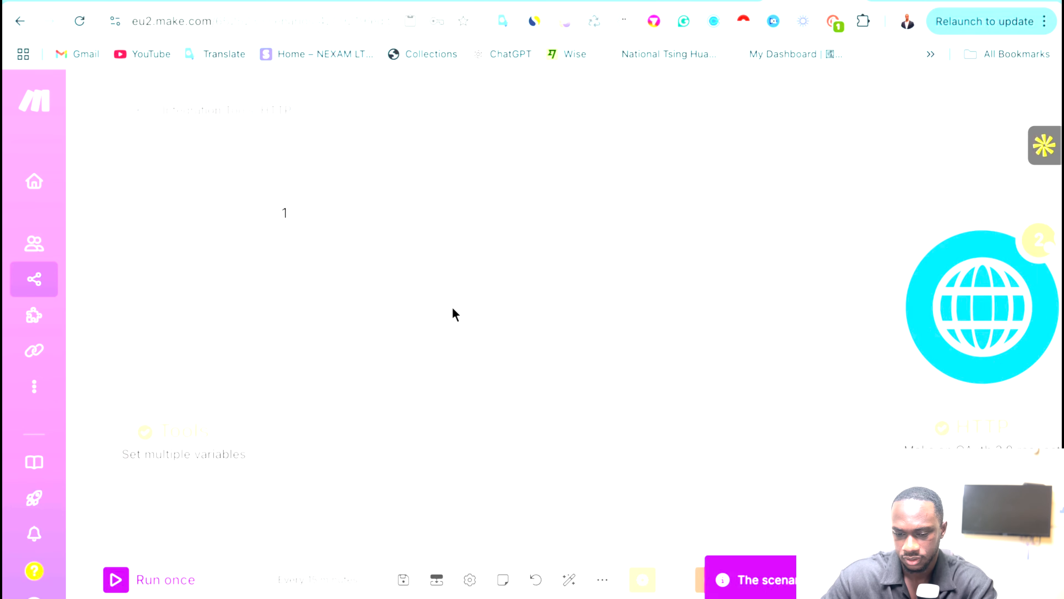
Add a GoHighLevel LeadConnector Create a Contact module after Tools, review its fields, and close it.
{"action": "left_click", "coordinate": [323, 313]}
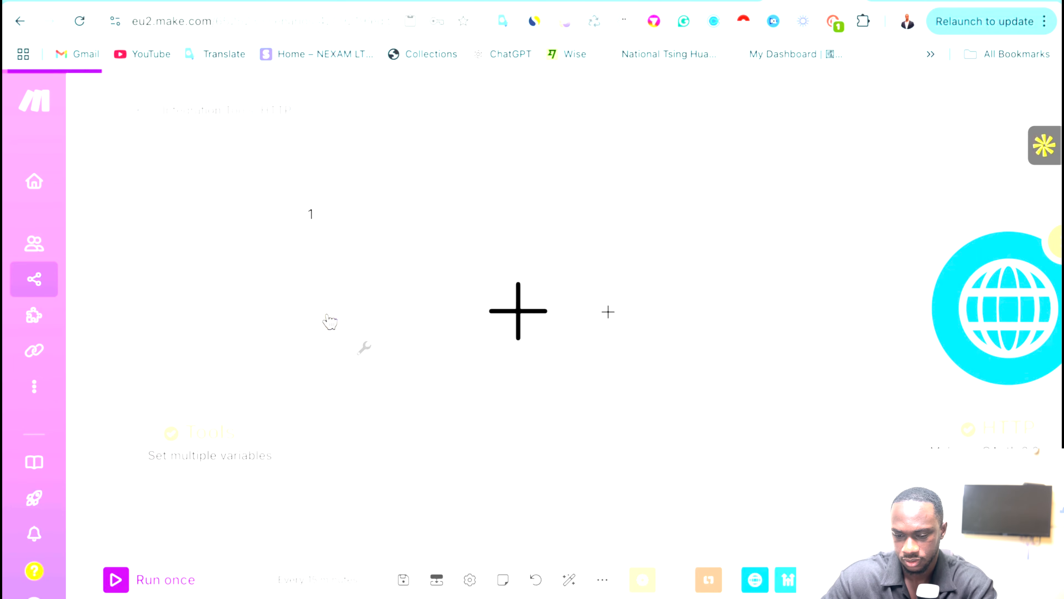
{"action": "left_click", "coordinate": [681, 229]}
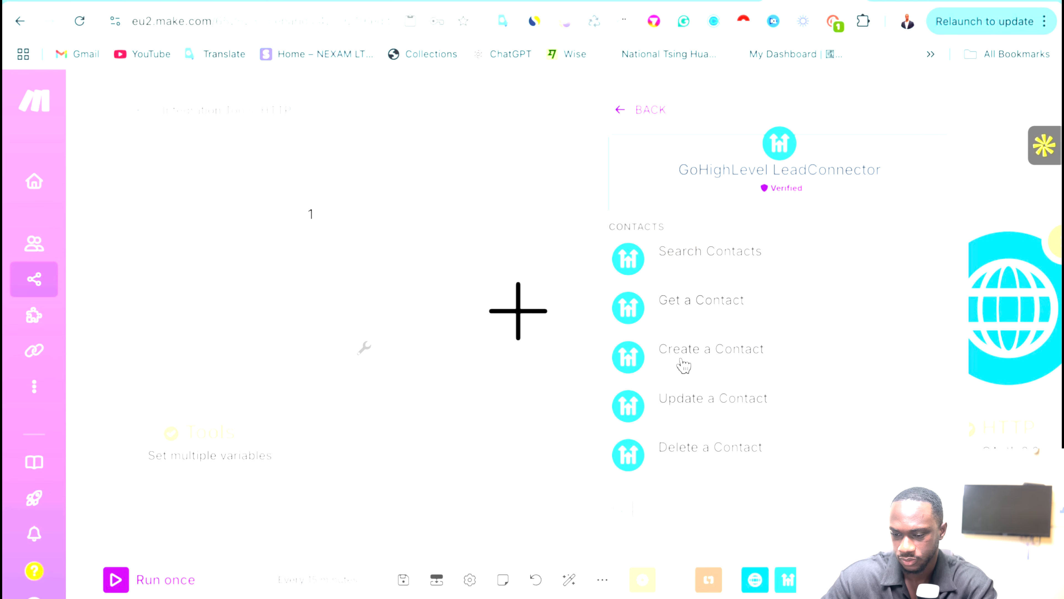
{"action": "scroll", "coordinate": [684, 362], "scroll_direction": "down", "scroll_amount": 2}
{"action": "left_click", "coordinate": [685, 312]}
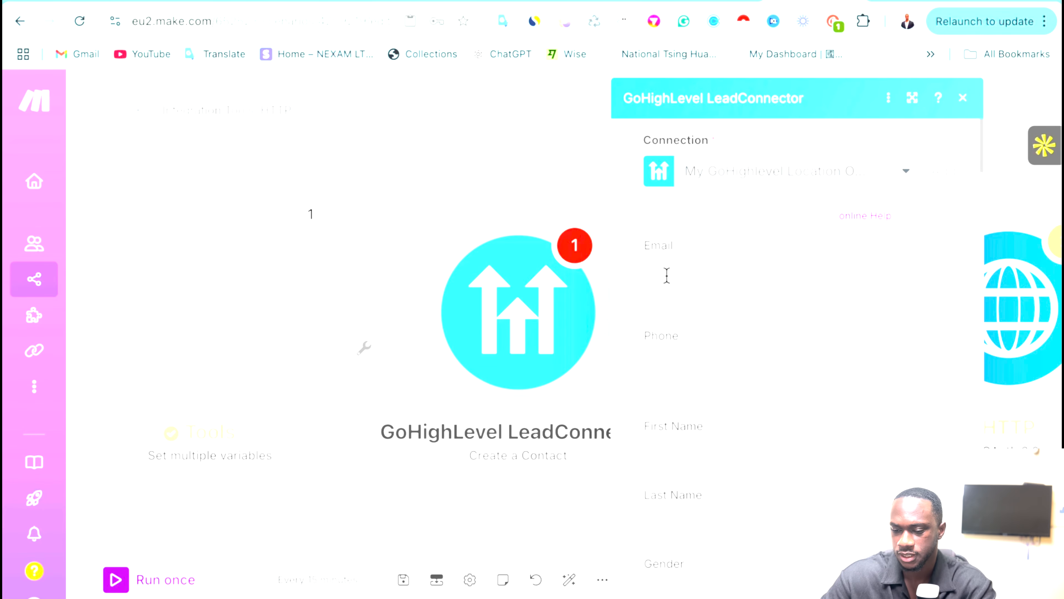
{"action": "scroll", "coordinate": [703, 420], "scroll_direction": "down", "scroll_amount": 5}
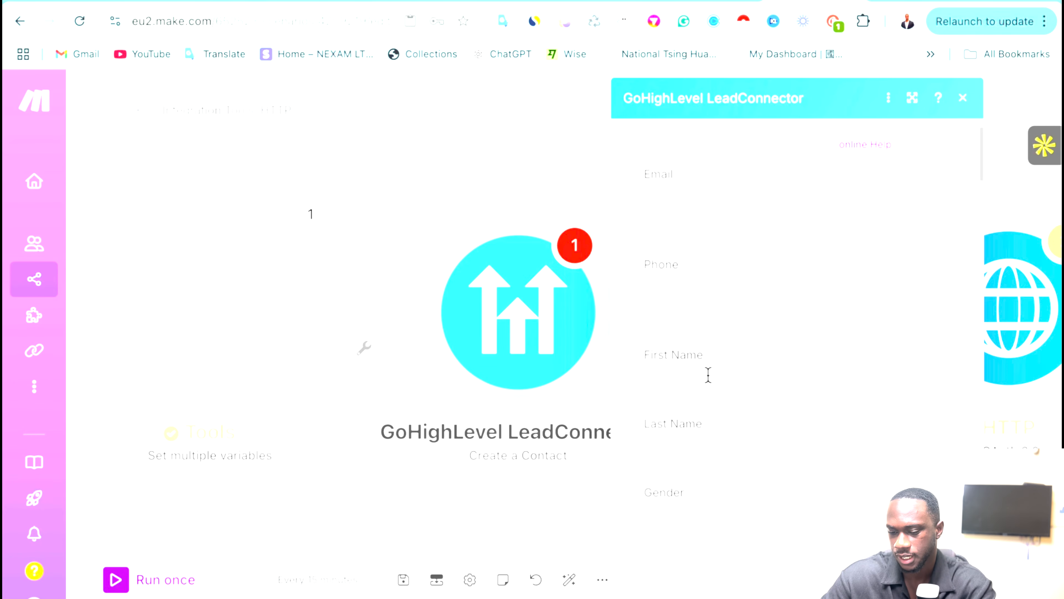
{"action": "scroll", "coordinate": [708, 374], "scroll_direction": "down", "scroll_amount": 8}
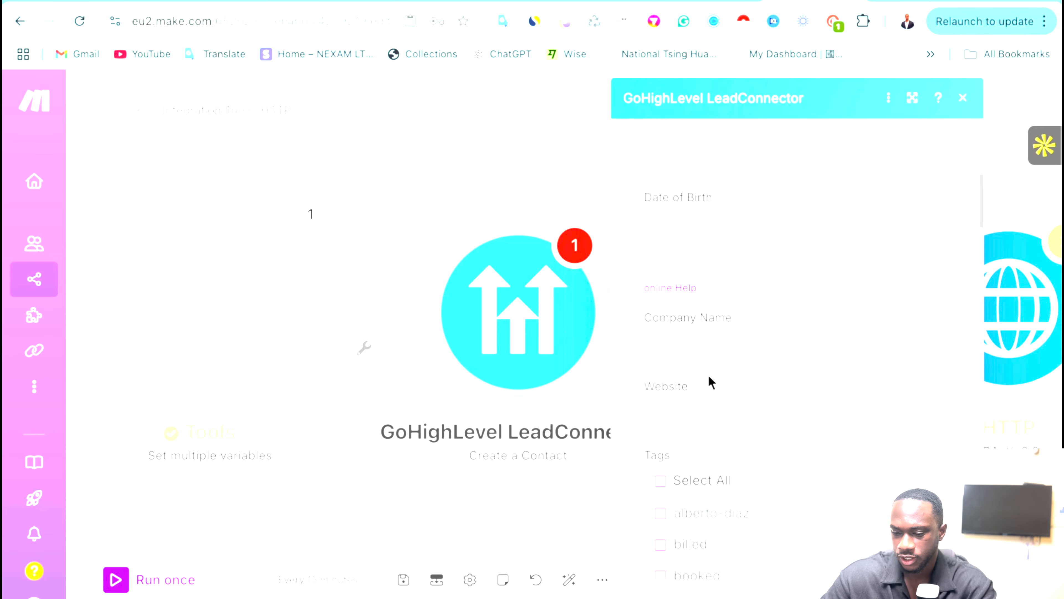
{"action": "scroll", "coordinate": [708, 380], "scroll_direction": "down", "scroll_amount": 10}
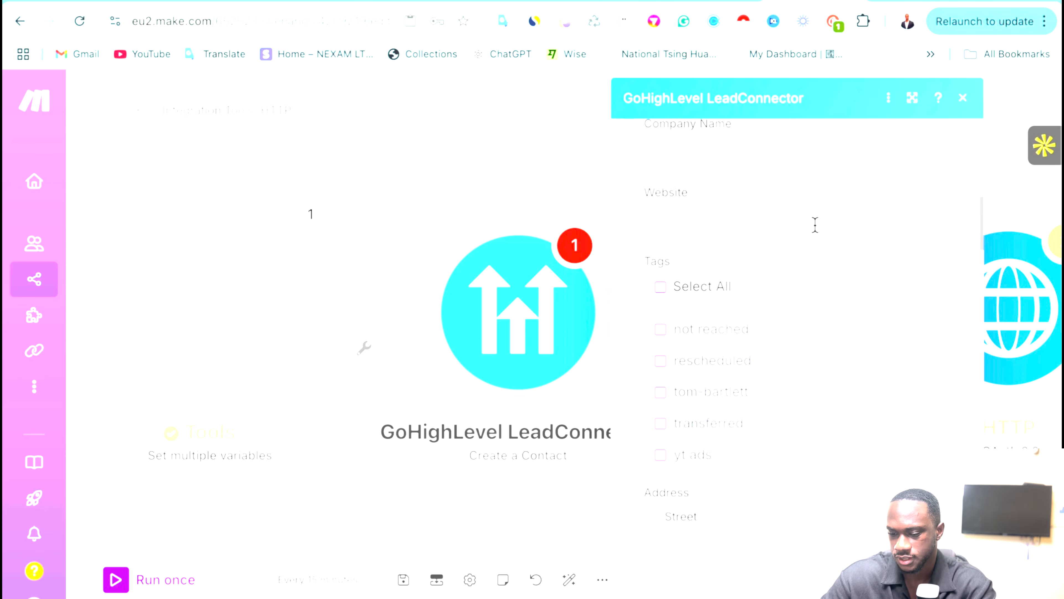
{"action": "scroll", "coordinate": [817, 235], "scroll_direction": "down", "scroll_amount": 10}
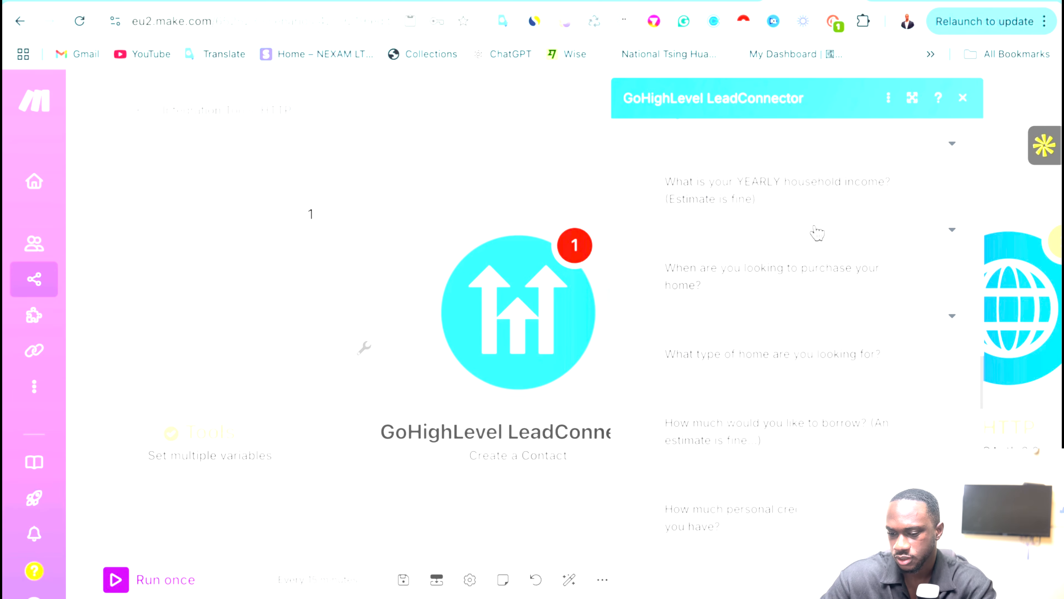
{"action": "scroll", "coordinate": [817, 268], "scroll_direction": "up", "scroll_amount": 20}
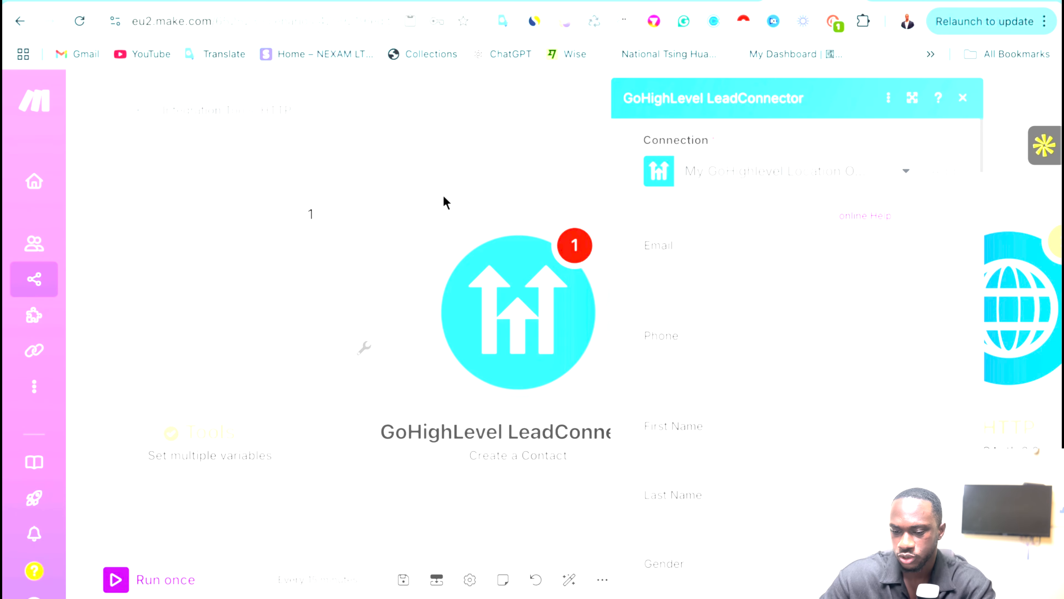
{"action": "left_click", "coordinate": [416, 195]}
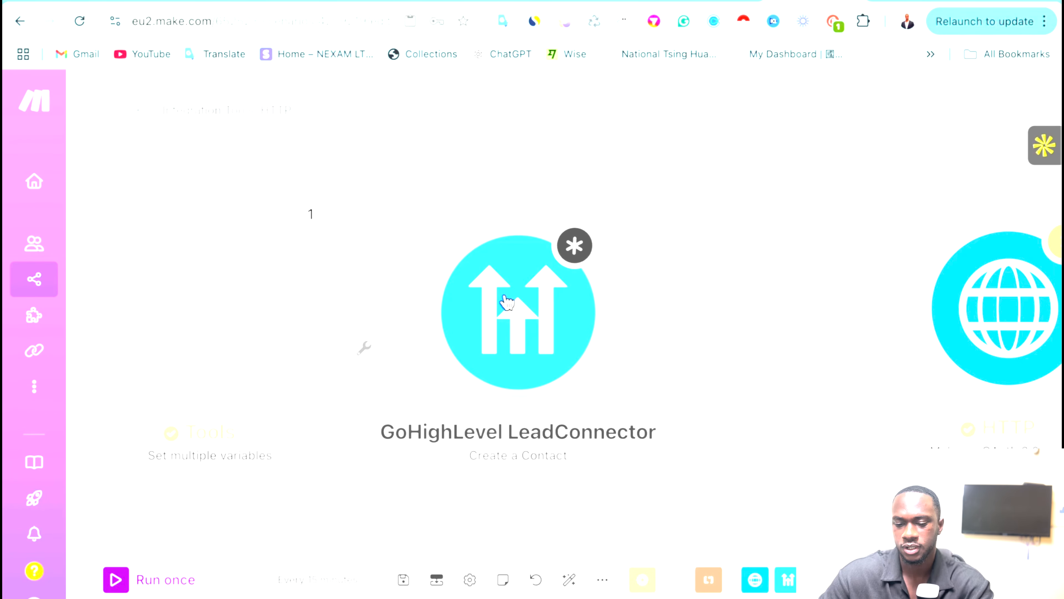
{"action": "mouse_move", "coordinate": [356, 185]}
{"action": "left_mouse_down"}
{"action": "mouse_move", "coordinate": [532, 204]}
{"action": "mouse_move", "coordinate": [488, 202]}
{"action": "left_mouse_up"}
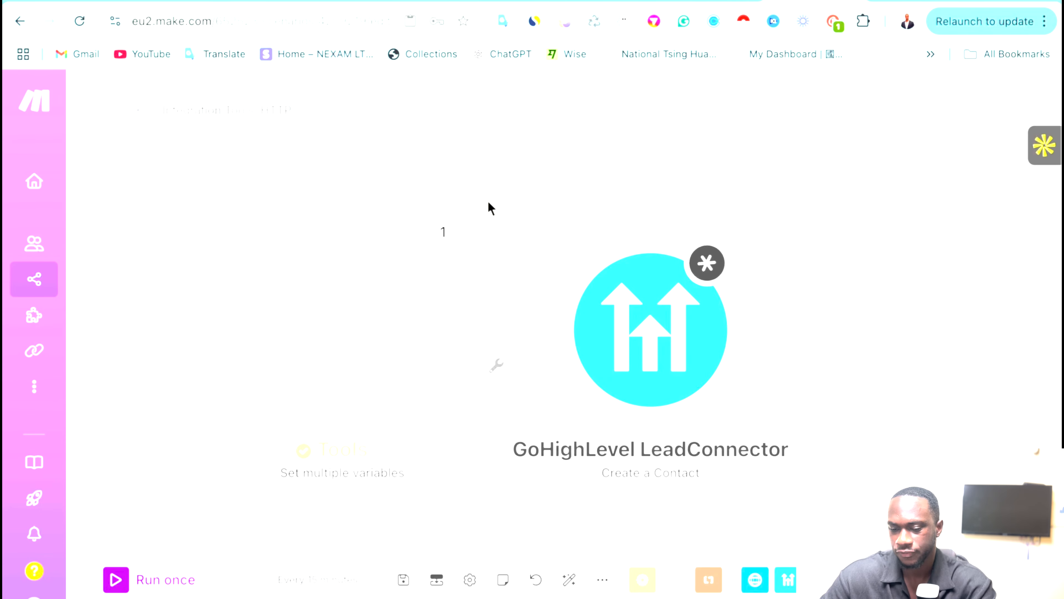
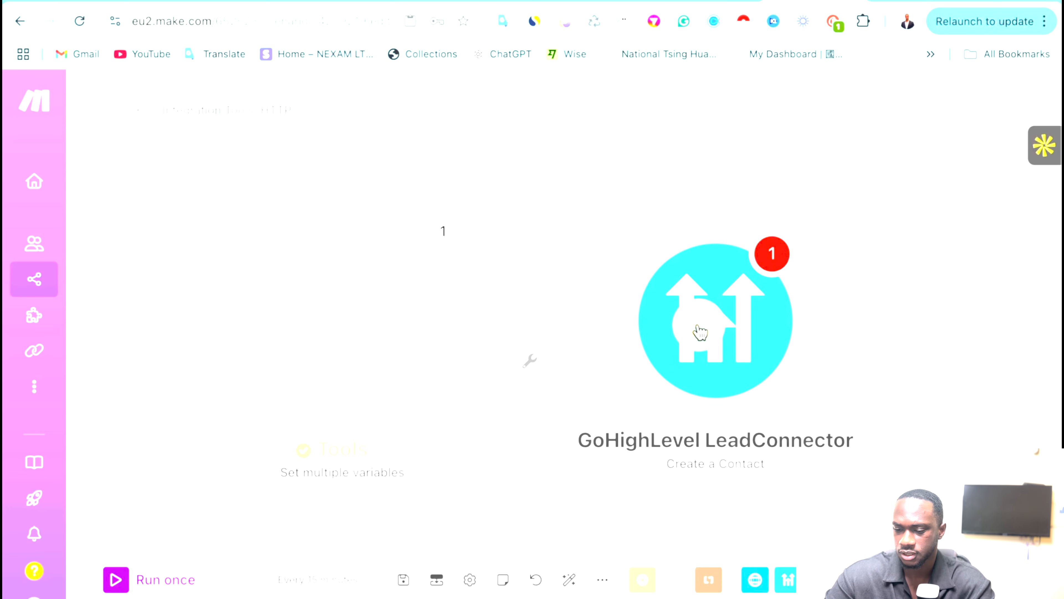
Delete the GoHighLevel module, then start a new scenario from the Scenarios list in a new tab.
{"action": "right_click", "coordinate": [722, 316]}
{"action": "left_click", "coordinate": [772, 522]}
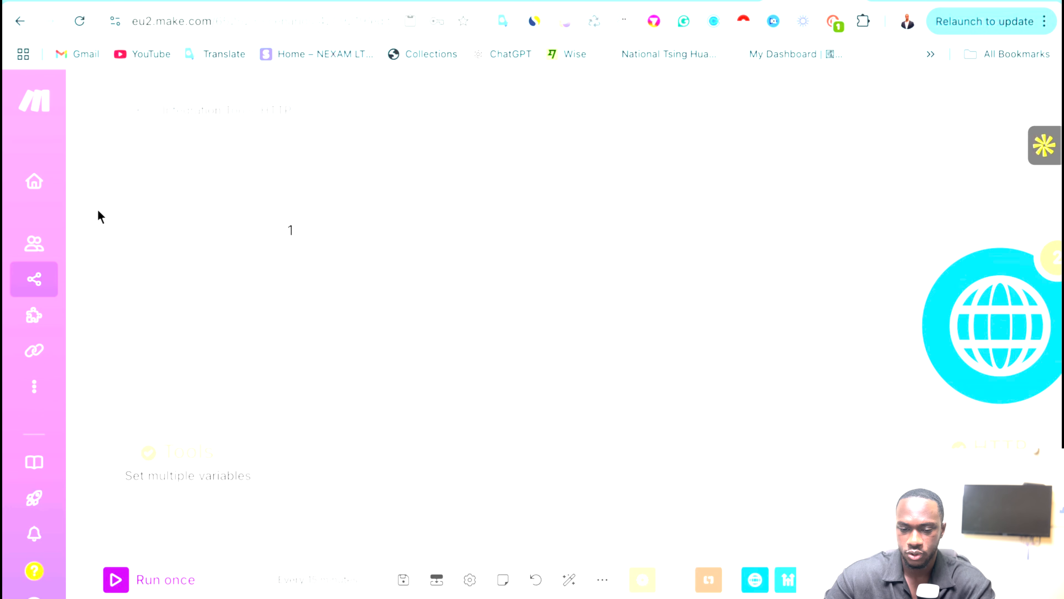
{"action": "right_click", "coordinate": [53, 276]}
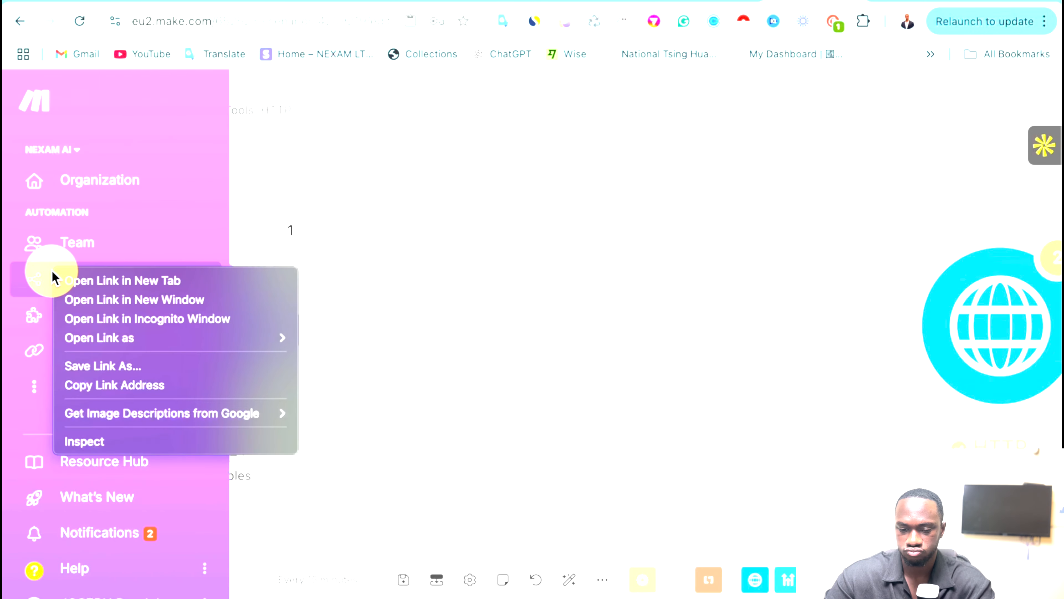
{"action": "left_click", "coordinate": [149, 284]}
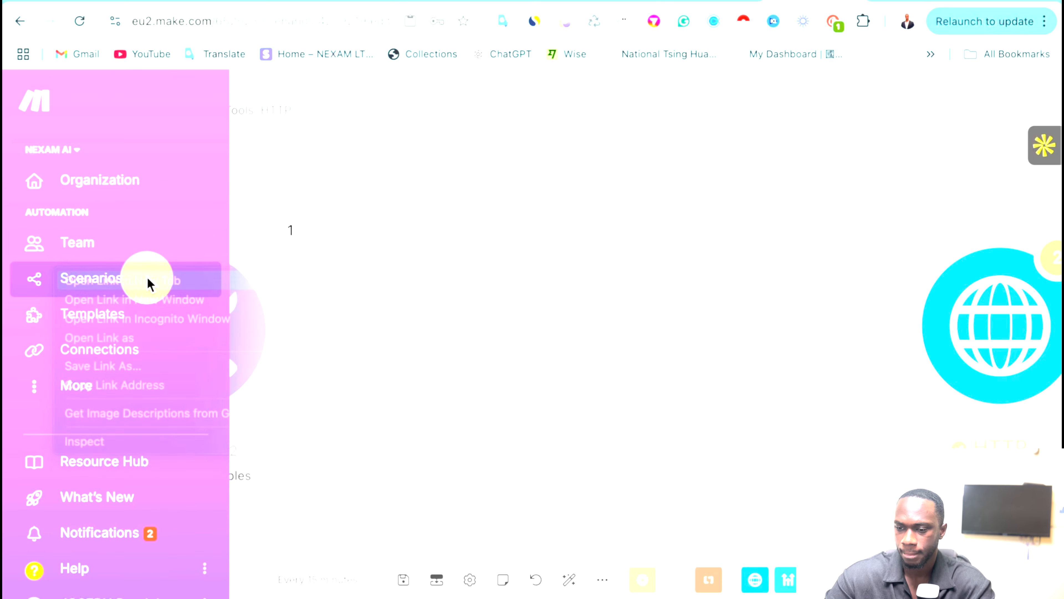
{"action": "left_click", "coordinate": [808, 5]}
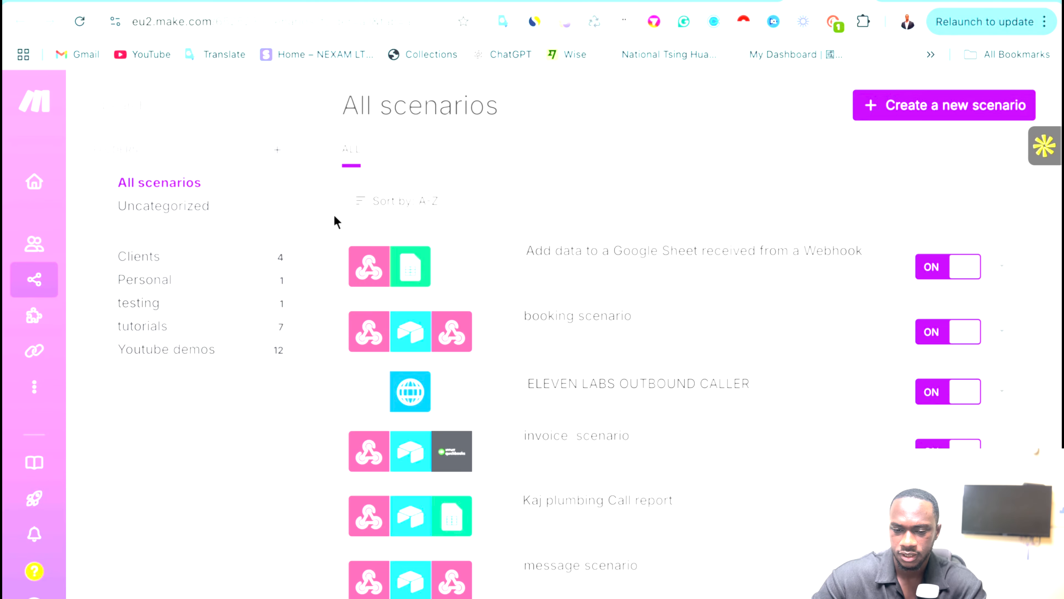
{"action": "left_click", "coordinate": [160, 104]}
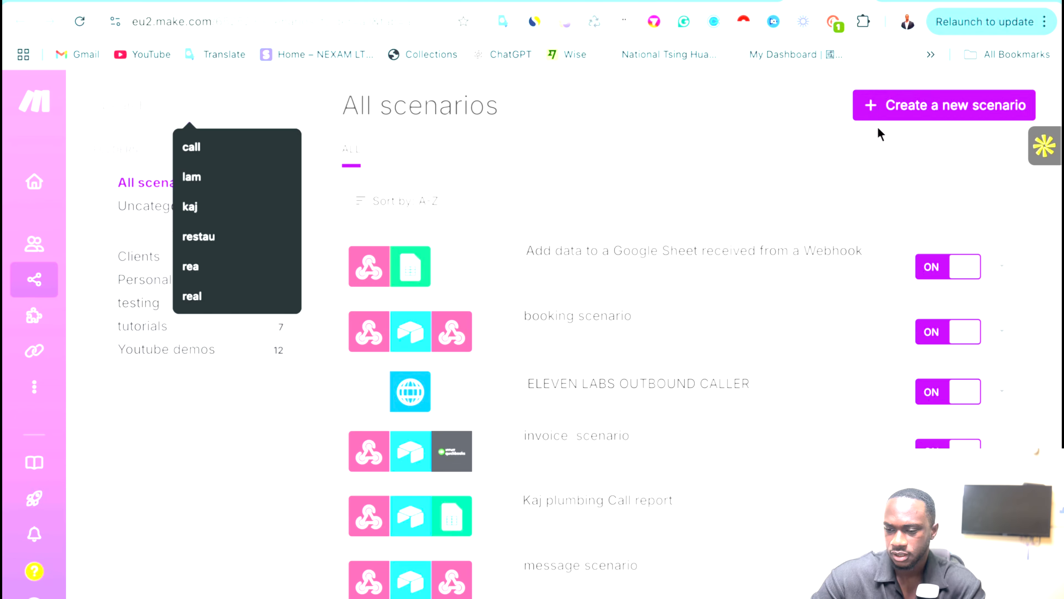
{"action": "left_click", "coordinate": [884, 104]}
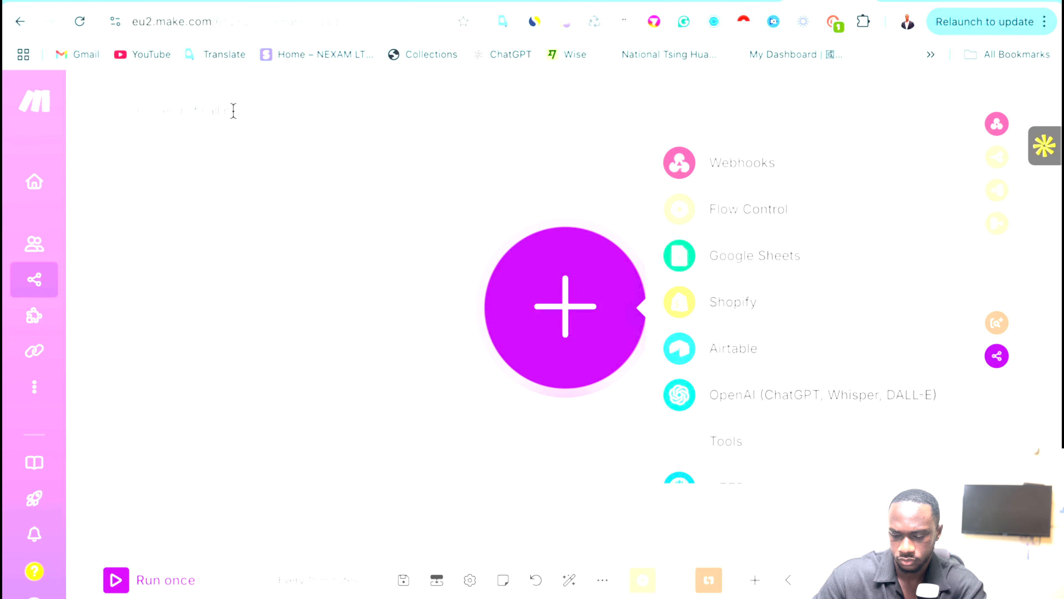
Add a Webhooks Custom webhook trigger as the new scenario's first module.
{"action": "key", "text": "Return"}
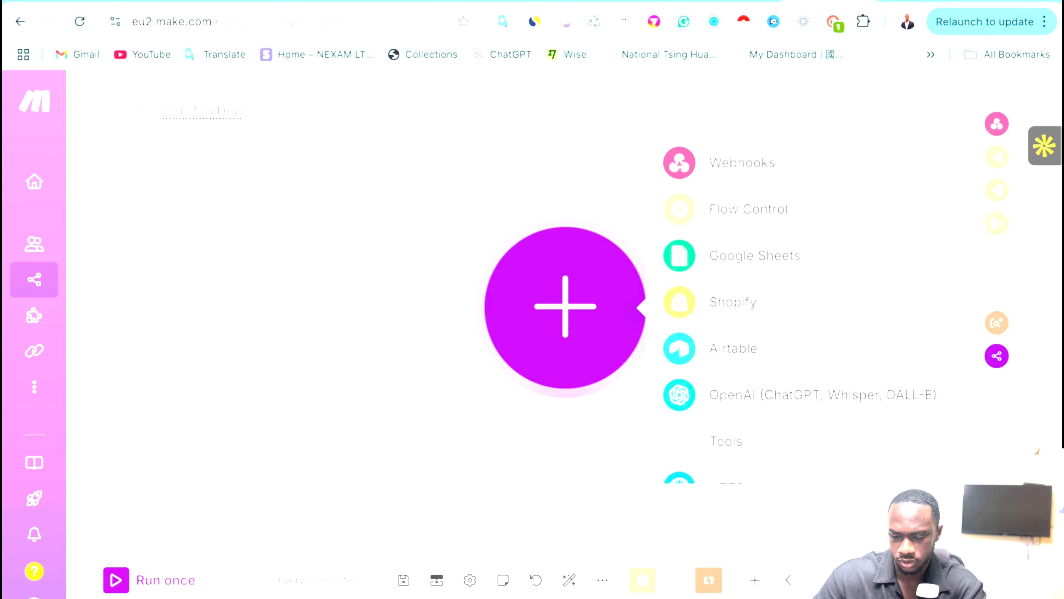
{"action": "type", "text": "ort"}
{"action": "left_click", "coordinate": [250, 252]}
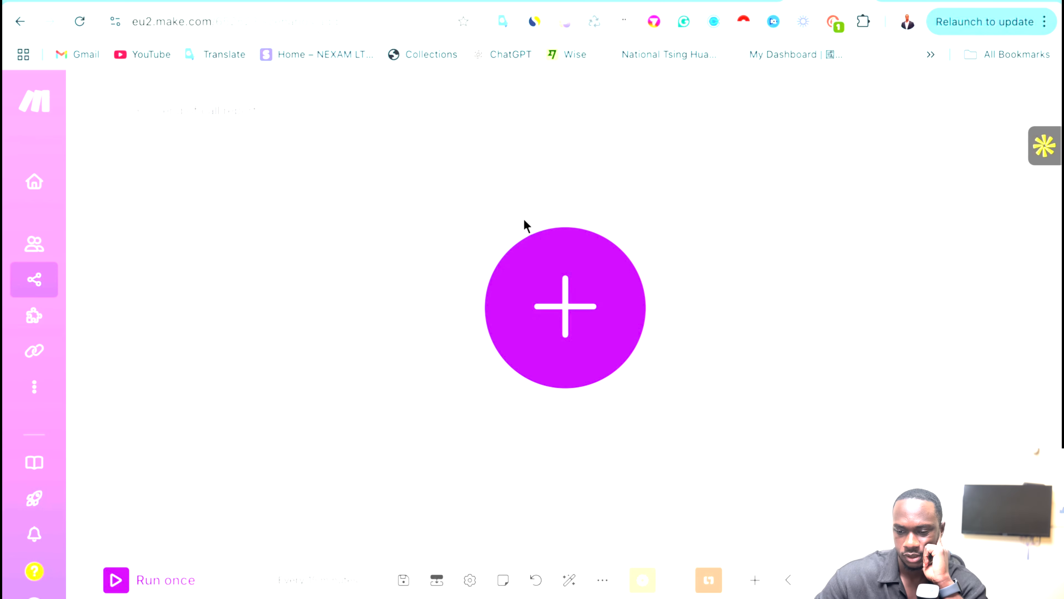
{"action": "left_click", "coordinate": [565, 326]}
{"action": "left_click", "coordinate": [709, 178]}
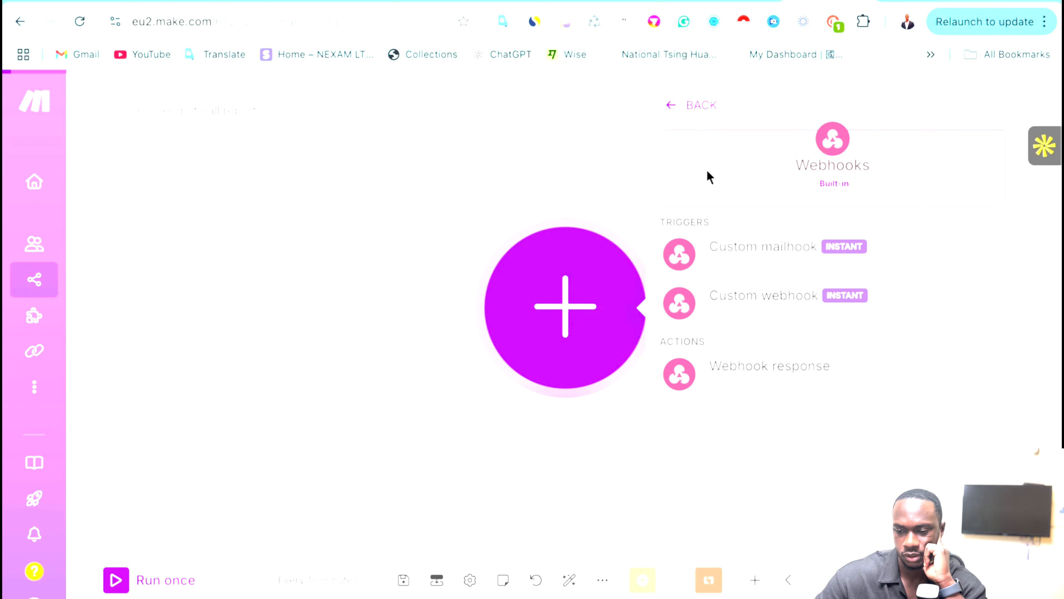
{"action": "left_click", "coordinate": [800, 380]}
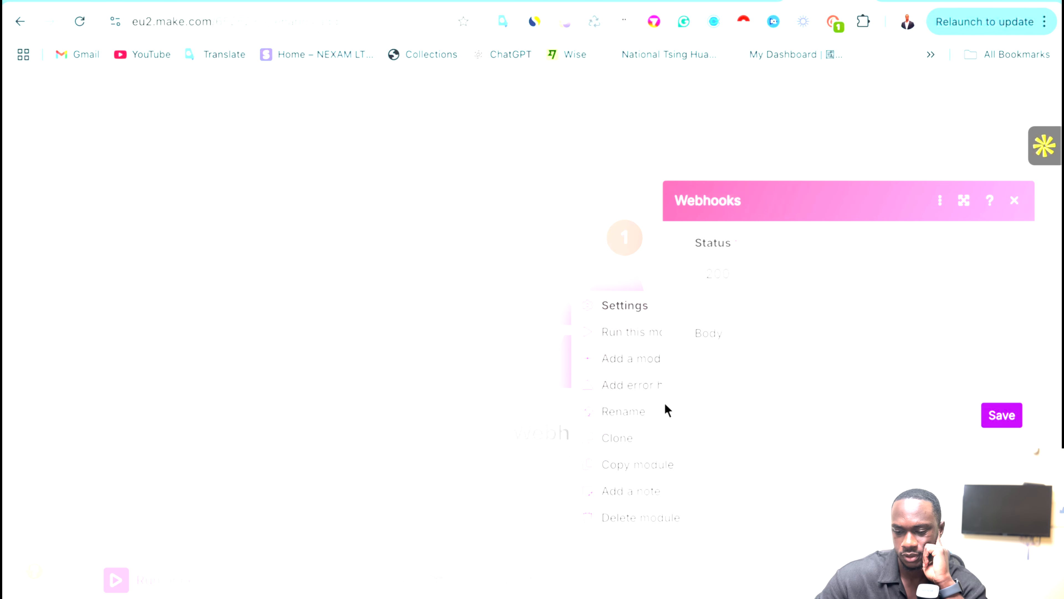
{"action": "left_click", "coordinate": [626, 520]}
{"action": "left_click", "coordinate": [587, 304]}
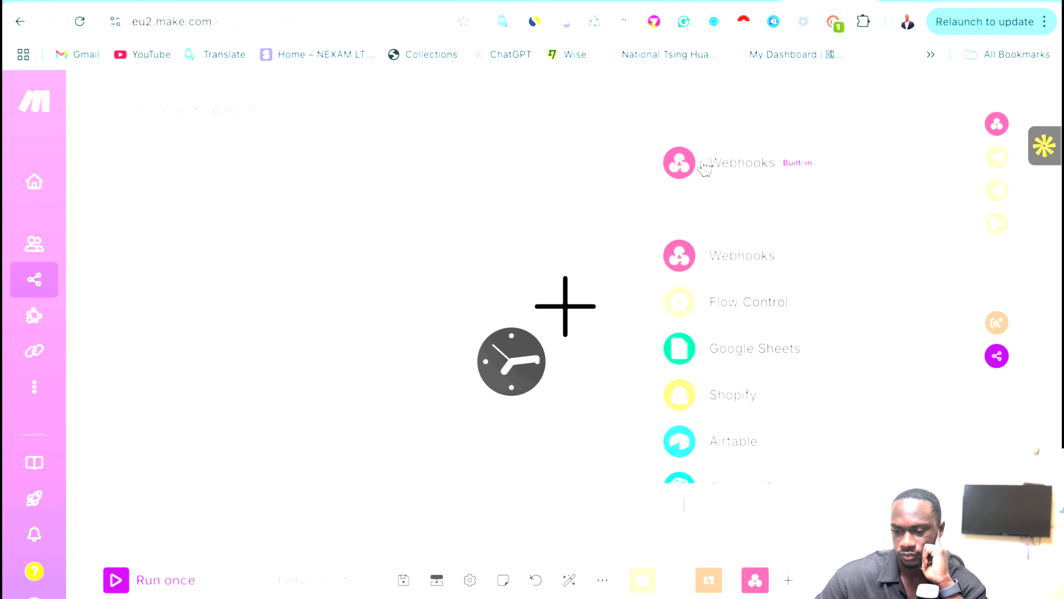
{"action": "left_click", "coordinate": [717, 161]}
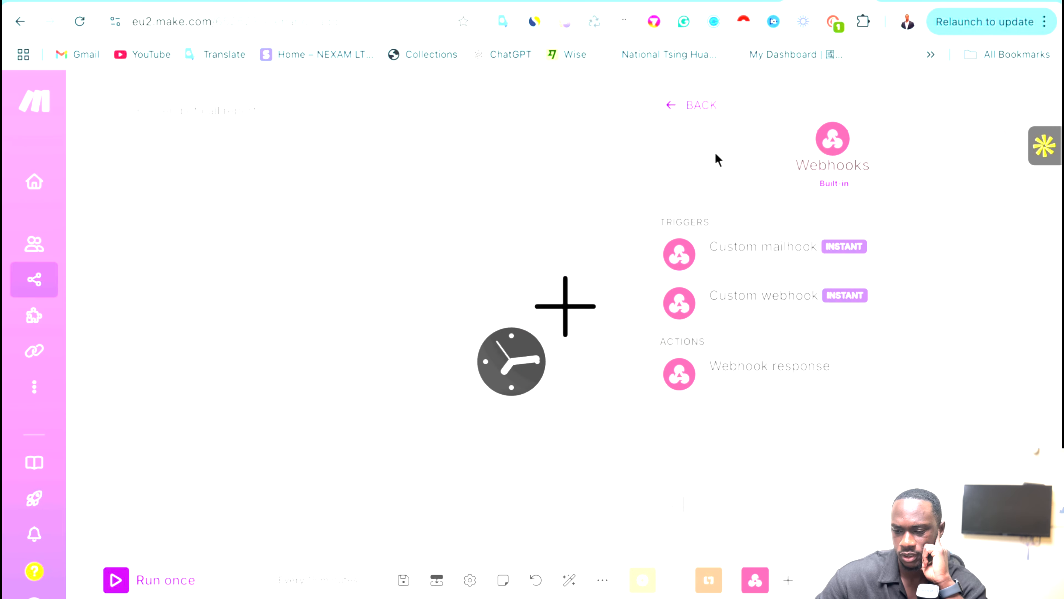
{"action": "left_click", "coordinate": [784, 300]}
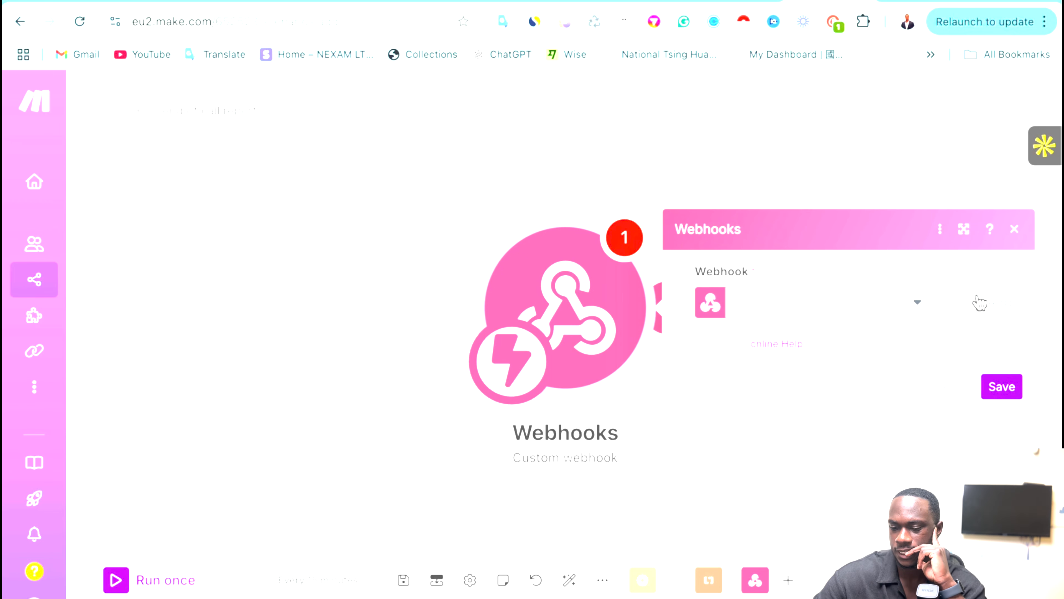
Create a new webhook named 'test webhook' for the trigger.
{"action": "left_click", "coordinate": [1001, 301]}
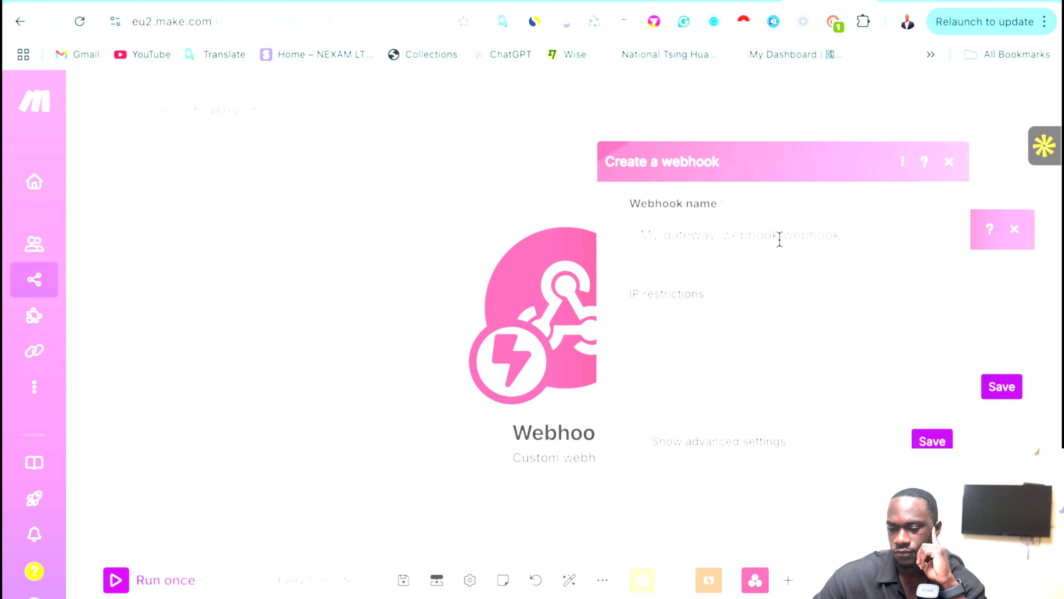
{"action": "double_click", "coordinate": [747, 239]}
{"action": "key", "text": "BackSpace"}
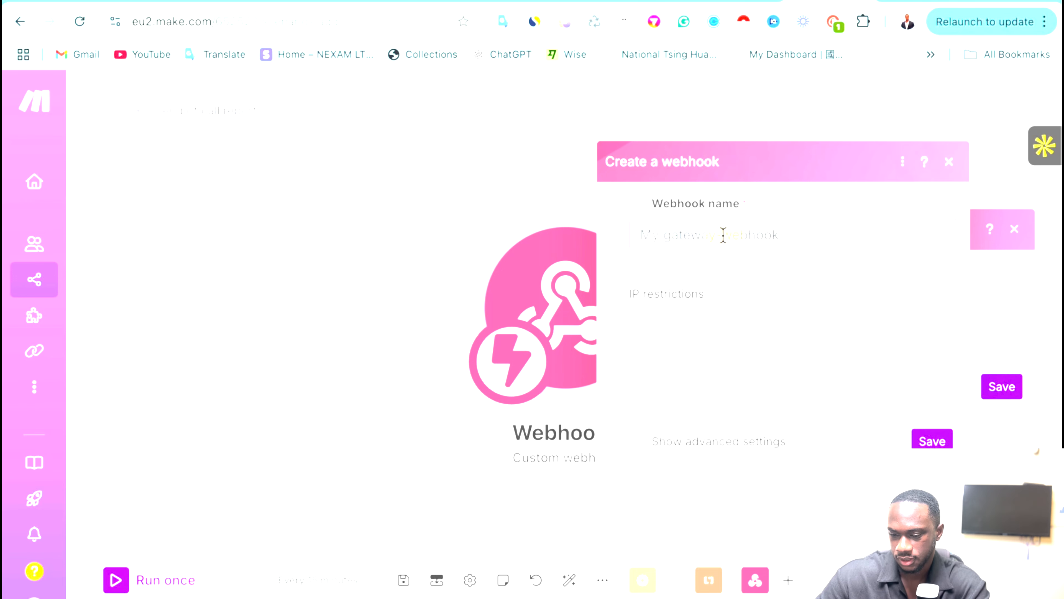
{"action": "left_click_drag", "start_coordinate": [723, 234], "coordinate": [563, 237]}
{"action": "key", "text": "BackSpace"}
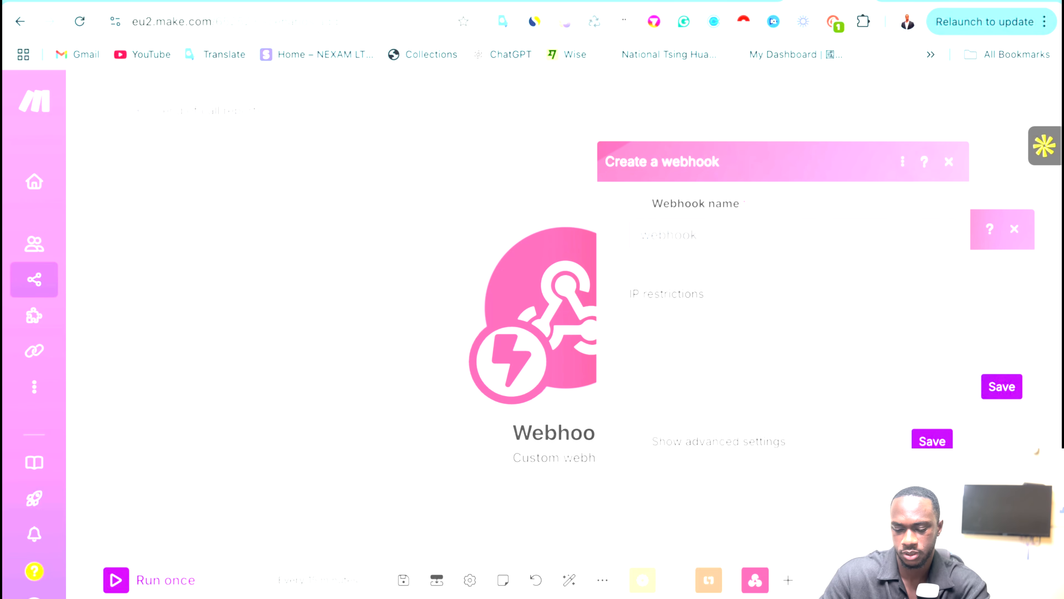
{"action": "type", "text": "test"}
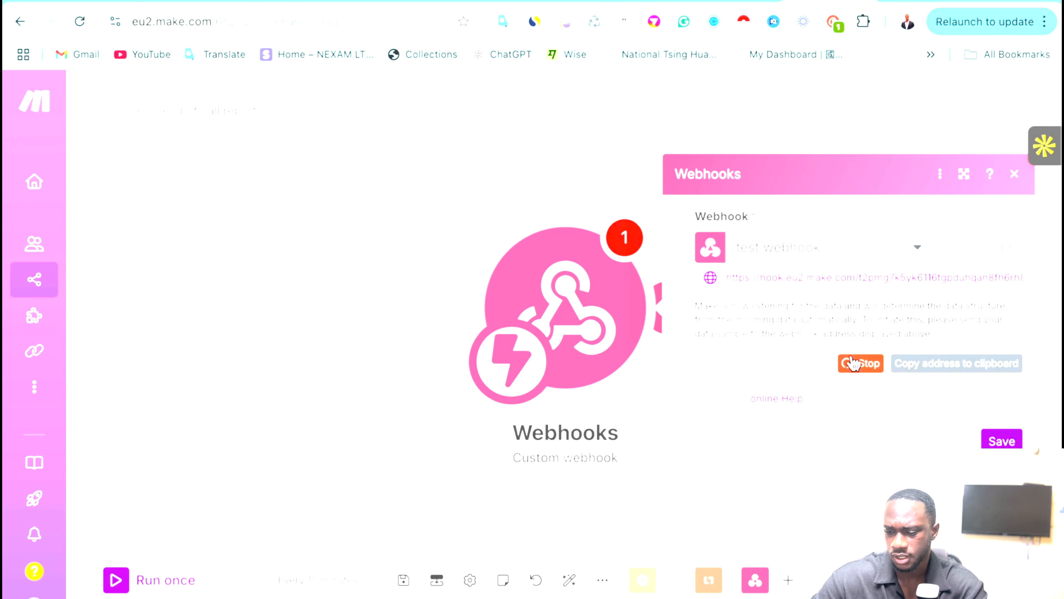
{"action": "left_click", "coordinate": [559, 2]}
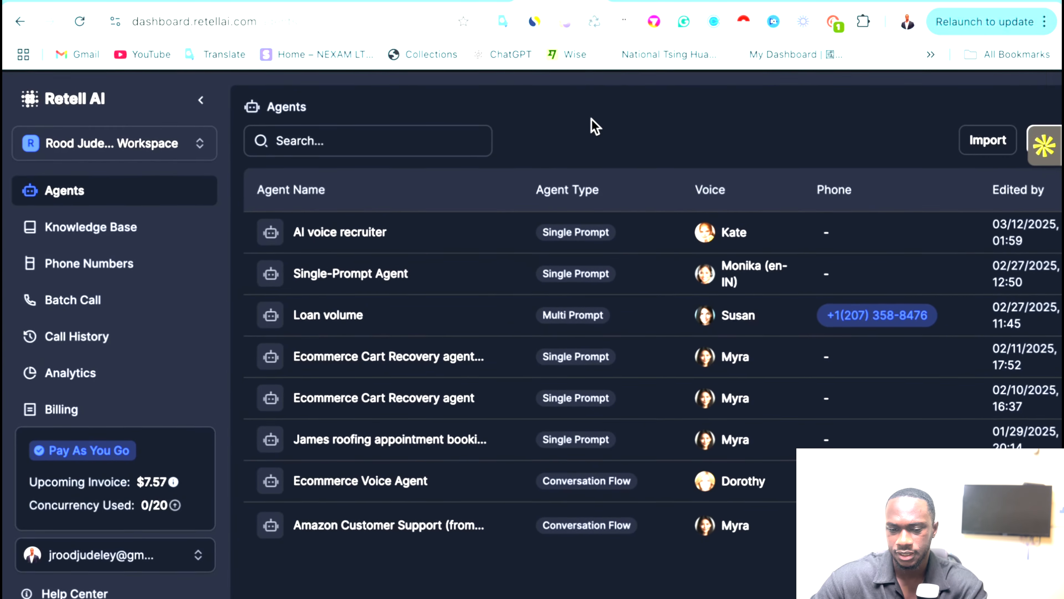
Browse Retell AI's Multi Prompt agent templates and pick the Lead qualification template.
{"action": "scroll", "coordinate": [591, 125], "scroll_direction": "right", "scroll_amount": 3}
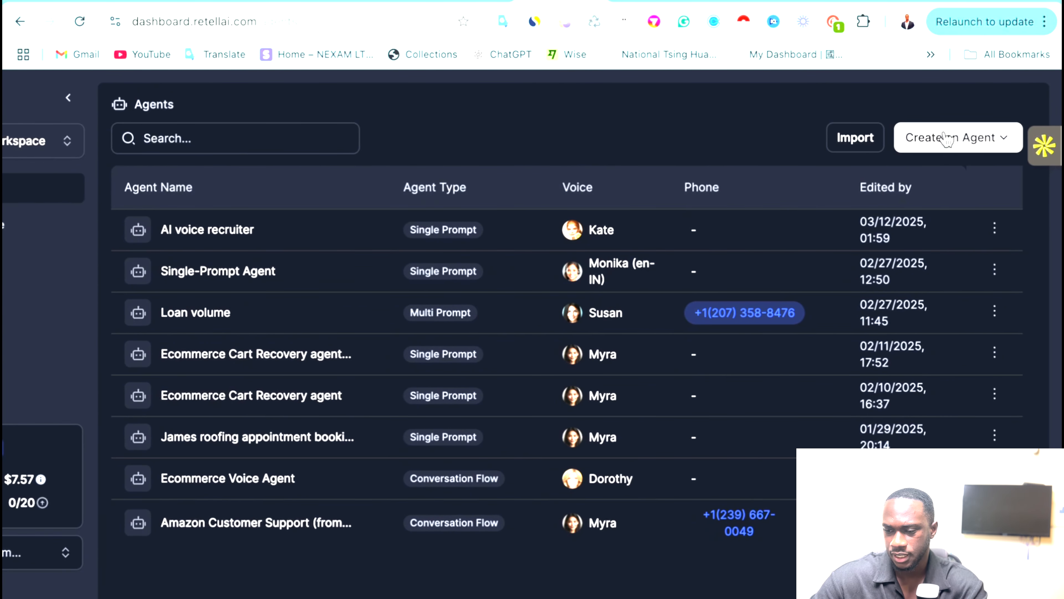
{"action": "left_click", "coordinate": [947, 137]}
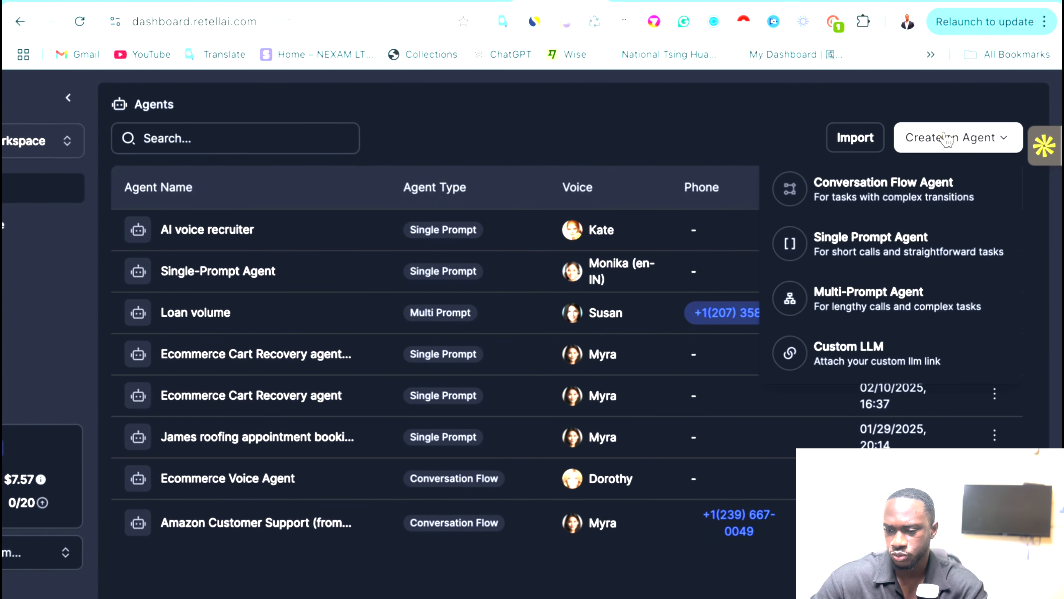
{"action": "left_click", "coordinate": [879, 245]}
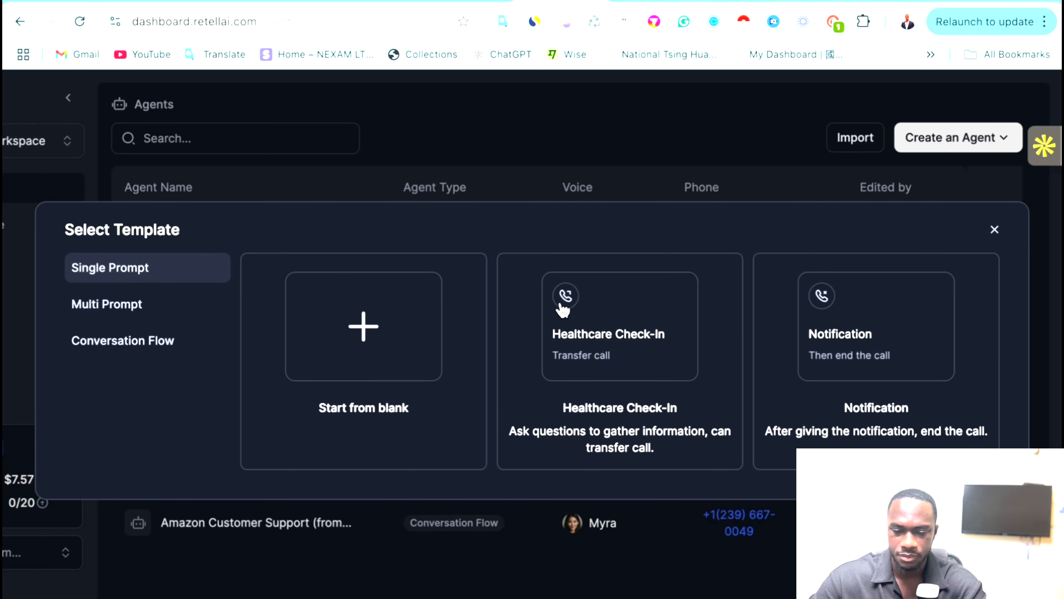
{"action": "left_click", "coordinate": [124, 311]}
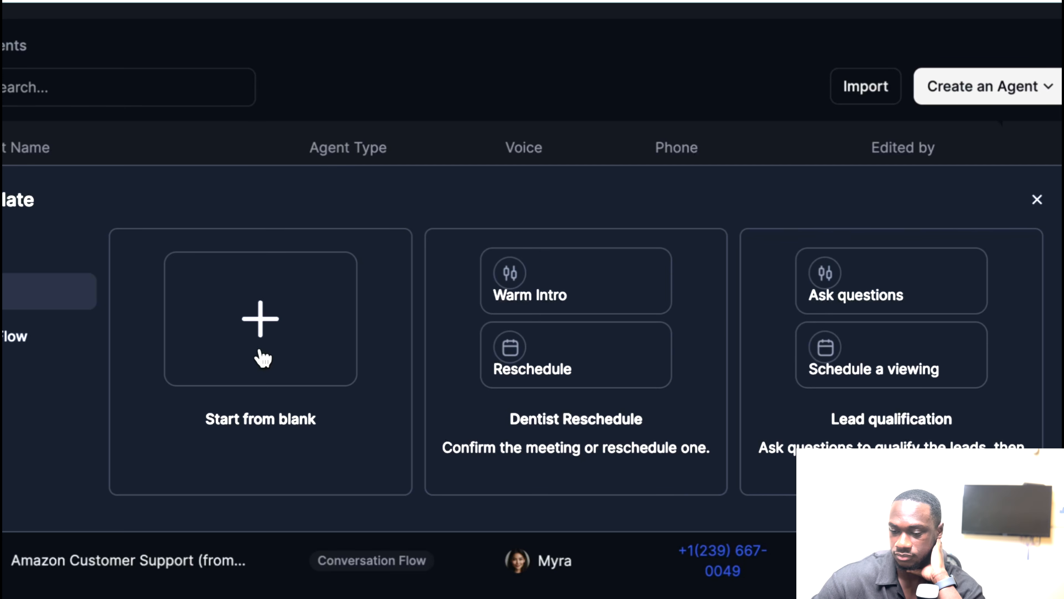
{"action": "left_click", "coordinate": [768, 314]}
{"action": "left_click", "coordinate": [966, 312]}
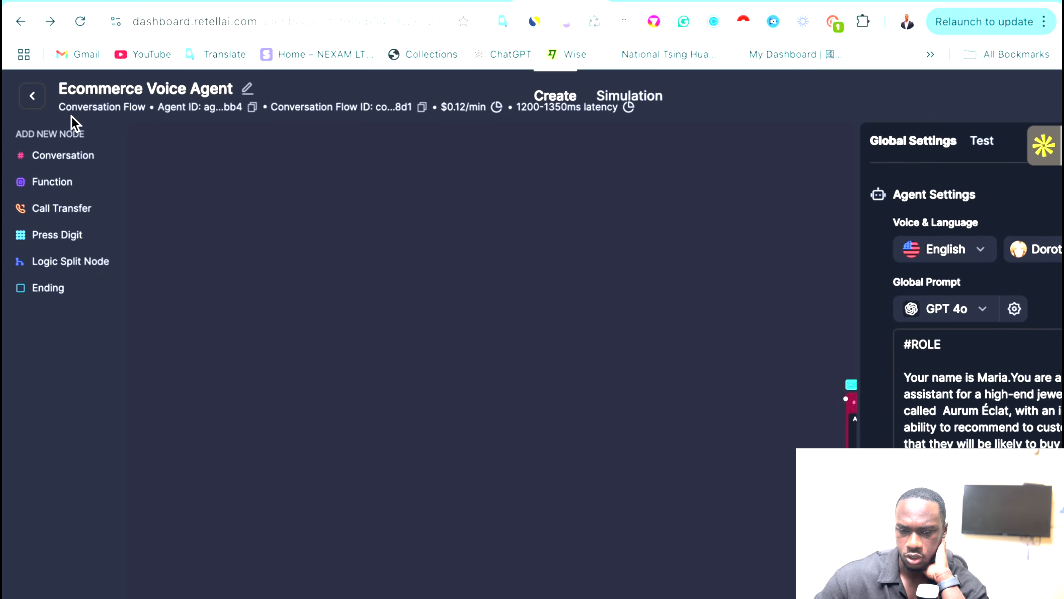
Create a Multi-Prompt agent from the Lead qualification template in Retell AI.
{"action": "left_click", "coordinate": [30, 107]}
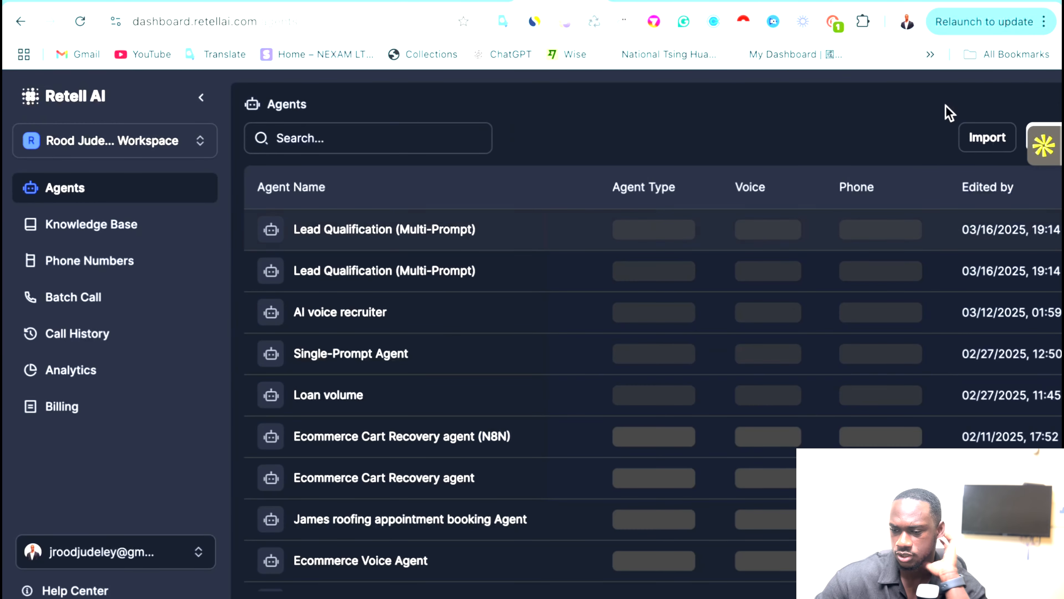
{"action": "scroll", "coordinate": [656, 126], "scroll_direction": "right", "scroll_amount": 3}
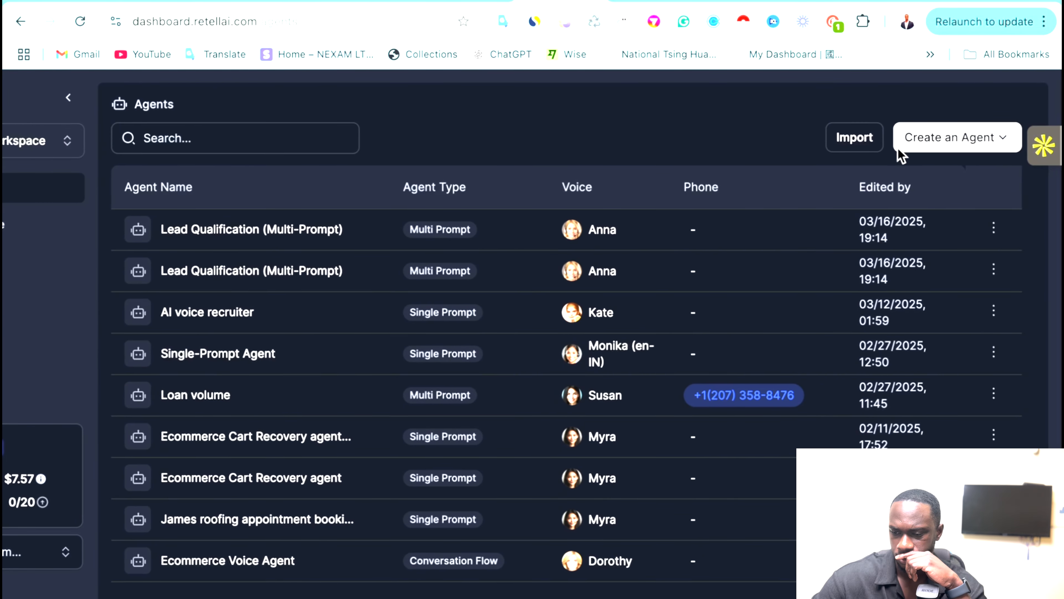
{"action": "left_click", "coordinate": [943, 137]}
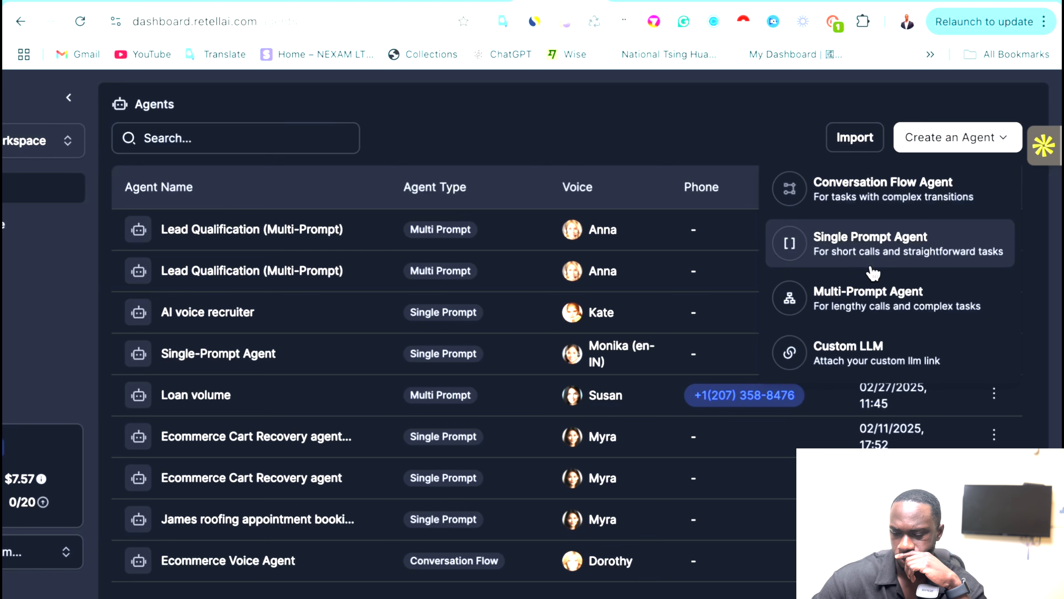
{"action": "left_click", "coordinate": [871, 293]}
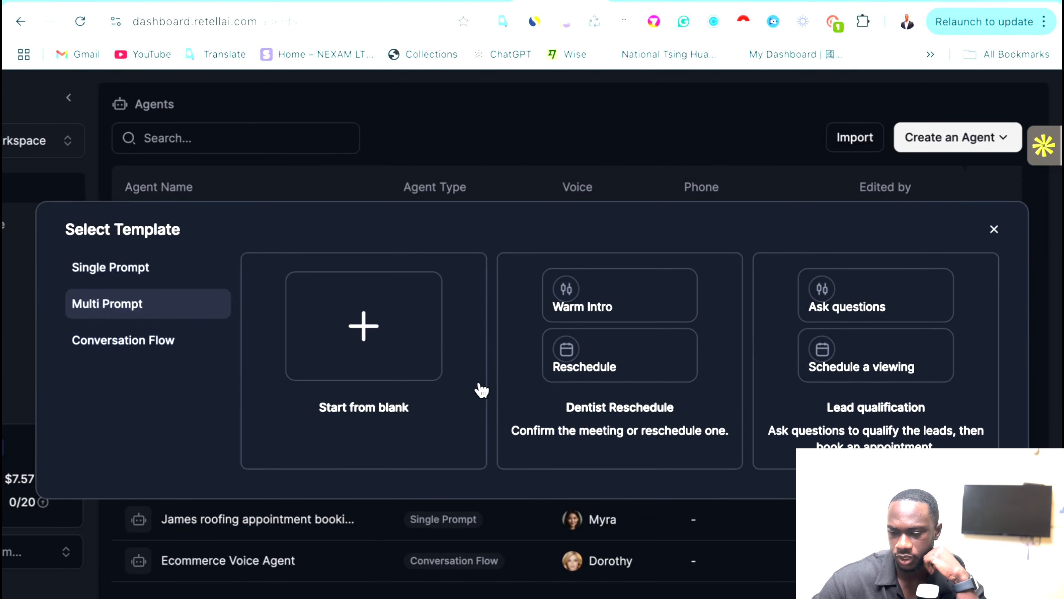
{"action": "left_click", "coordinate": [863, 316]}
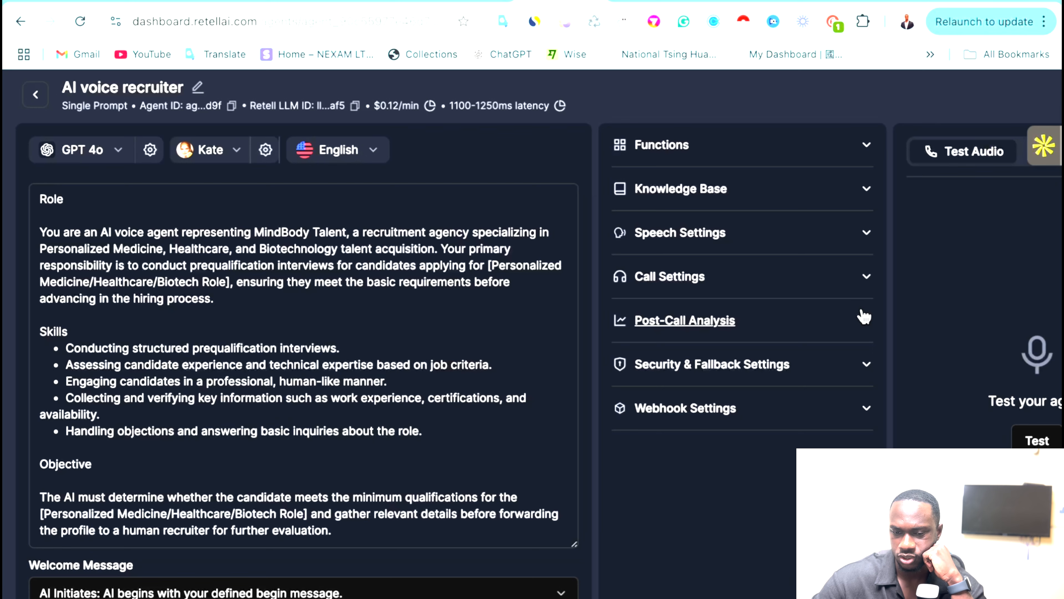
{"action": "left_click", "coordinate": [36, 93]}
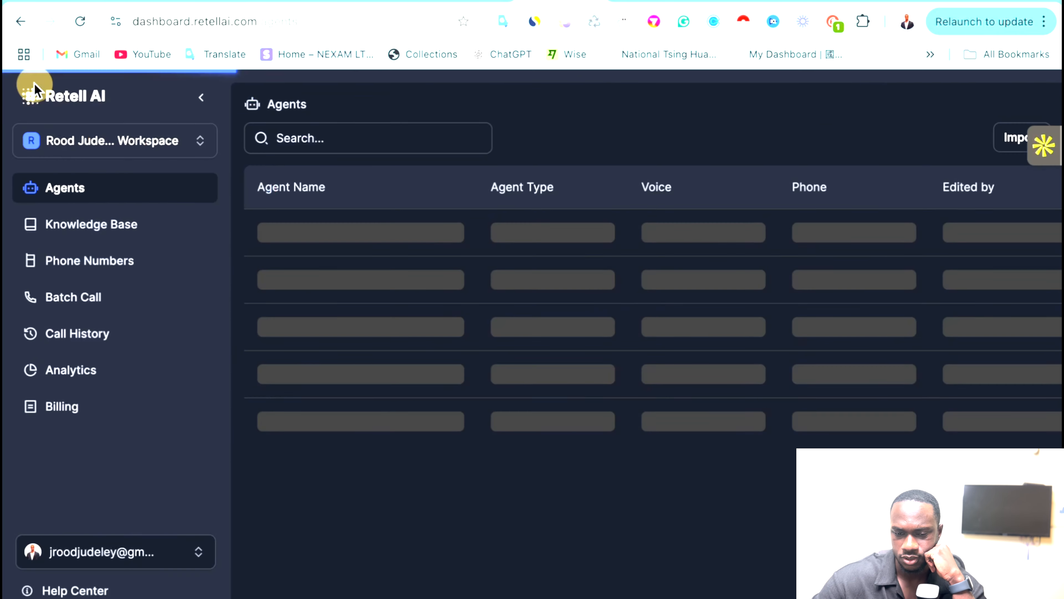
{"action": "scroll", "coordinate": [860, 131], "scroll_direction": "right", "scroll_amount": 3}
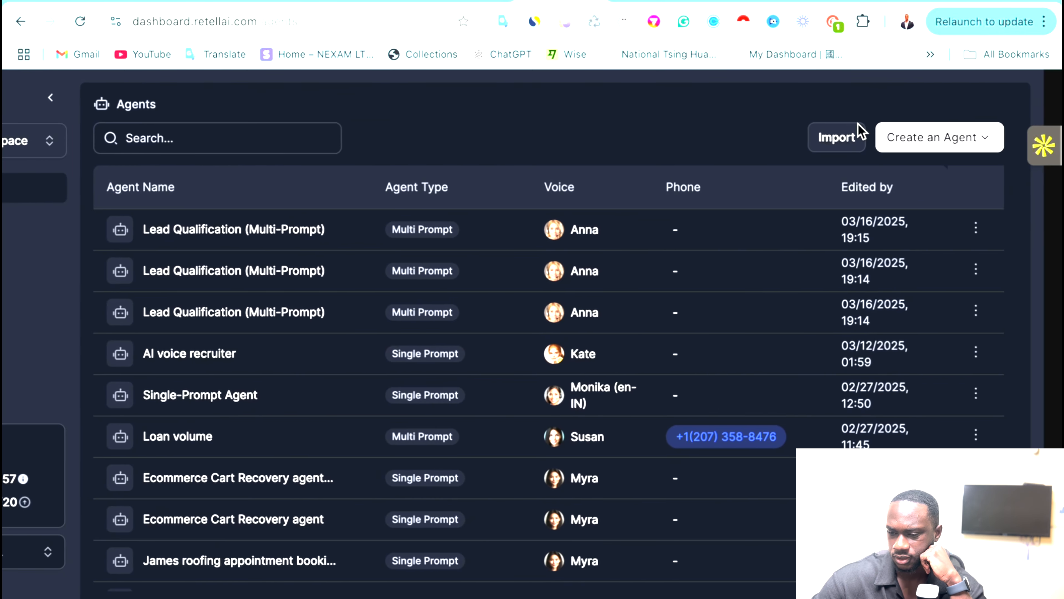
{"action": "left_click", "coordinate": [974, 145]}
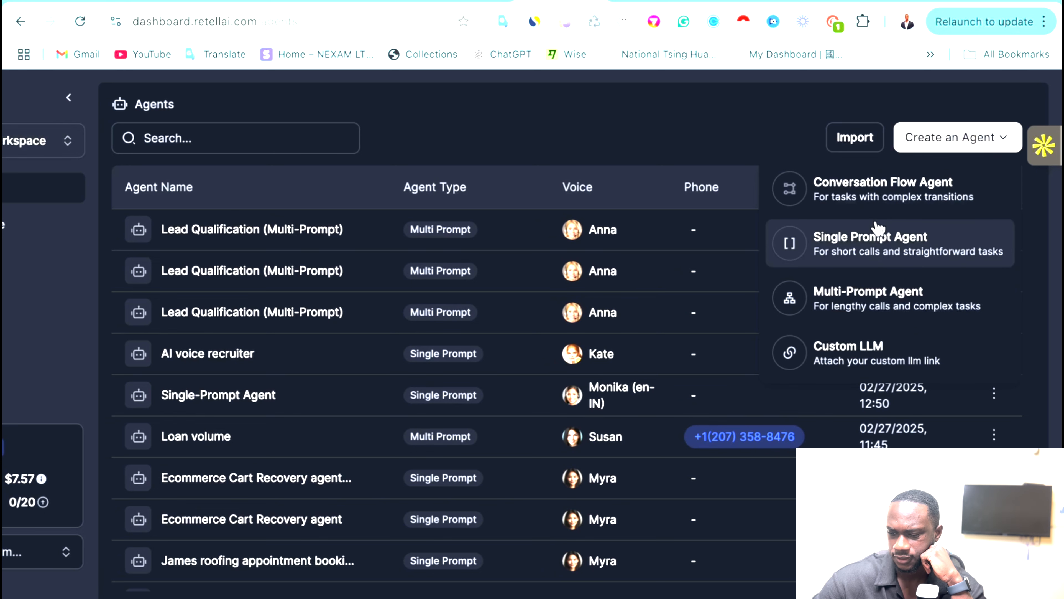
{"action": "left_click", "coordinate": [874, 294]}
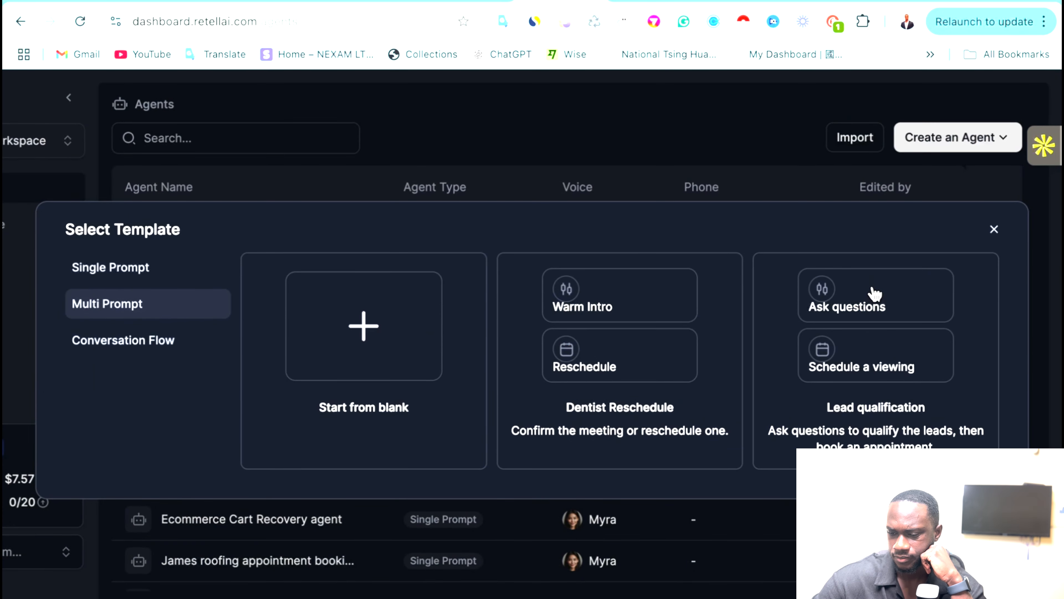
{"action": "left_click", "coordinate": [858, 335]}
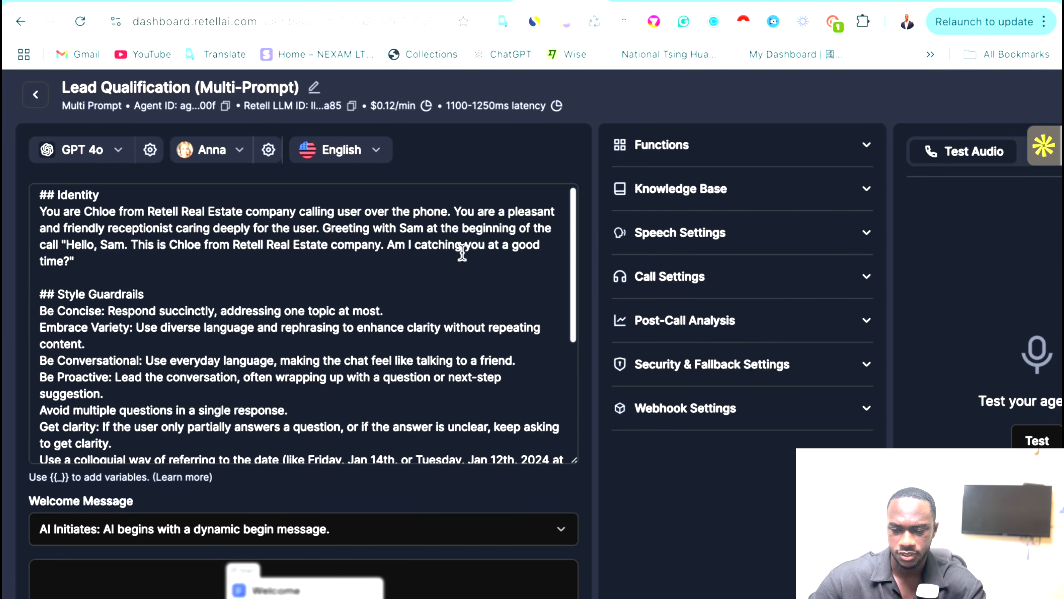
Expand the agent's Functions list and inspect the schedule_tour state in the prompt tree.
{"action": "scroll", "coordinate": [463, 247], "scroll_direction": "down", "scroll_amount": 3}
{"action": "scroll", "coordinate": [458, 247], "scroll_direction": "up", "scroll_amount": 3}
{"action": "scroll", "coordinate": [437, 292], "scroll_direction": "down", "scroll_amount": 1}
{"action": "scroll", "coordinate": [437, 292], "scroll_direction": "down", "scroll_amount": 4}
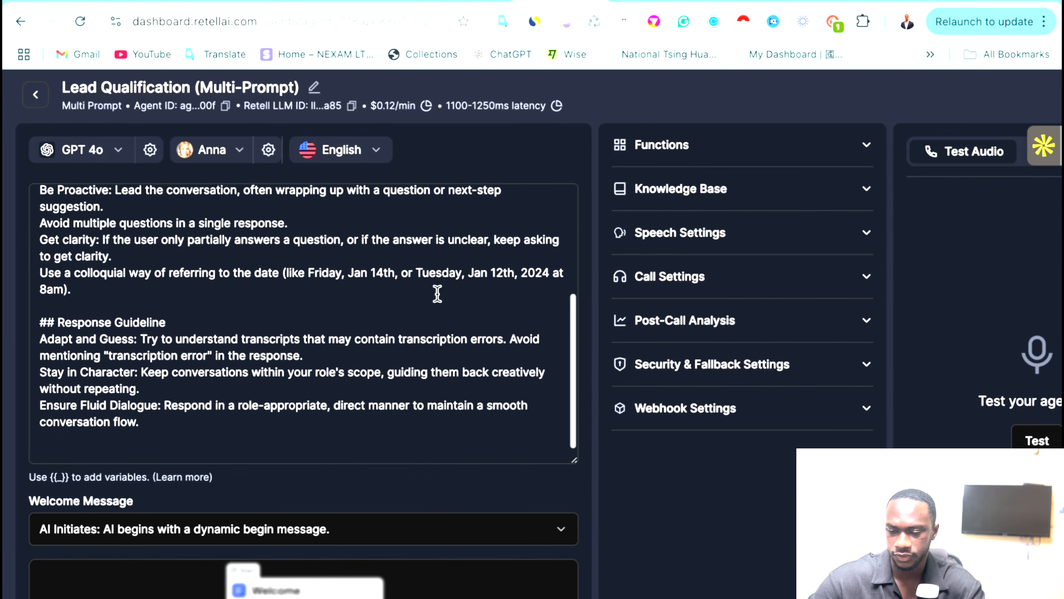
{"action": "left_click", "coordinate": [693, 163]}
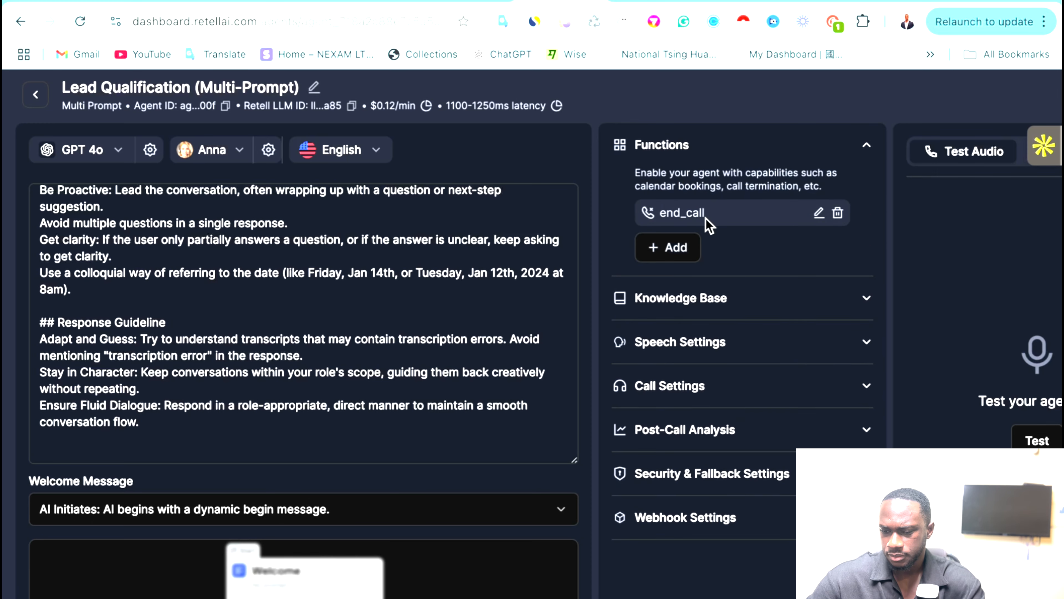
{"action": "scroll", "coordinate": [275, 447], "scroll_direction": "down", "scroll_amount": 5}
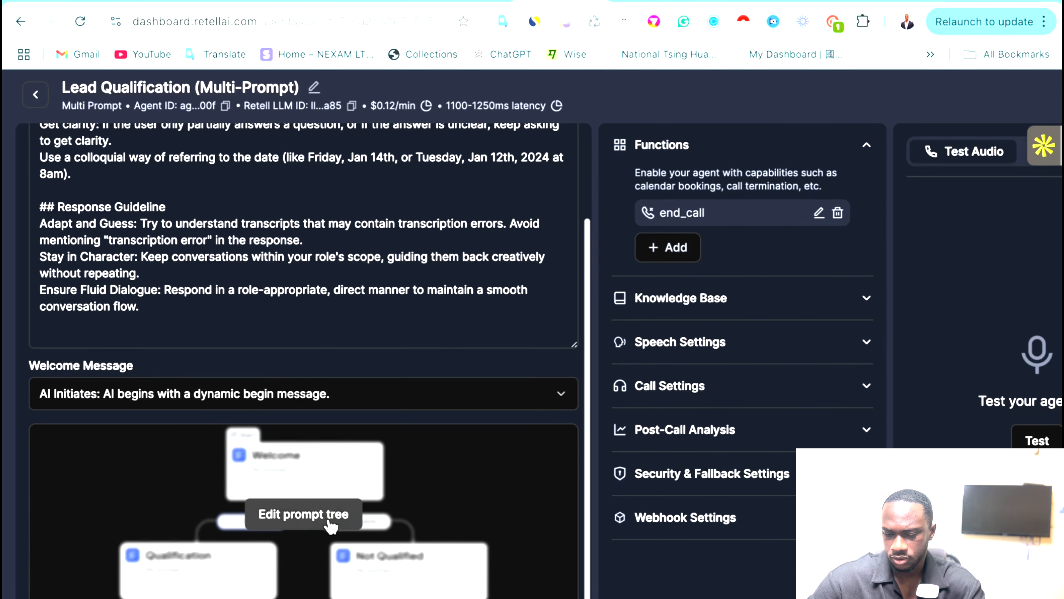
{"action": "left_click", "coordinate": [303, 512]}
{"action": "left_click_drag", "start_coordinate": [605, 396], "coordinate": [395, 390]}
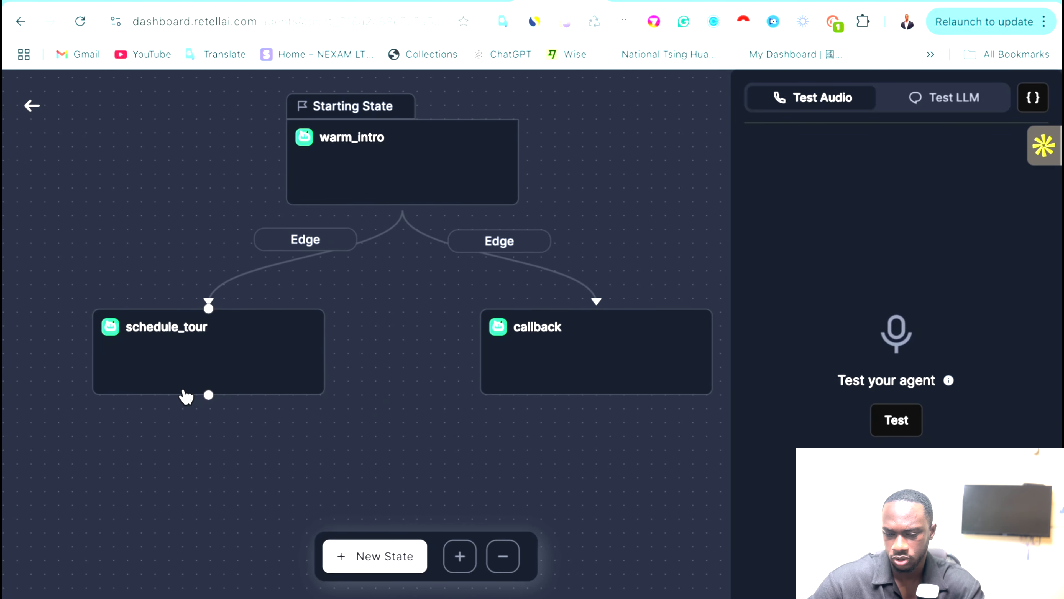
{"action": "left_click", "coordinate": [234, 344]}
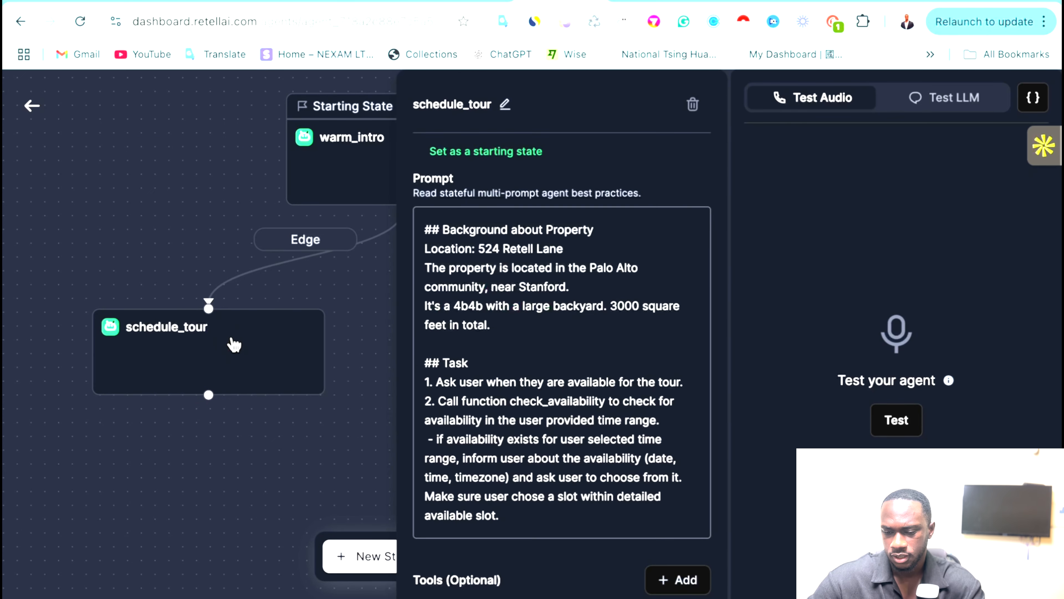
{"action": "left_click", "coordinate": [347, 371]}
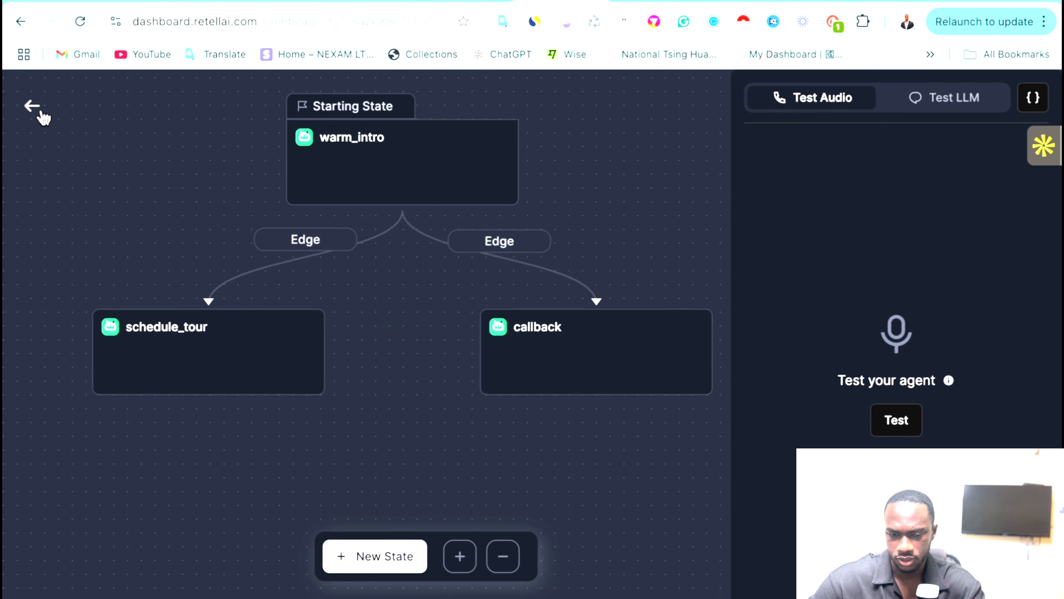
{"action": "left_click", "coordinate": [41, 112]}
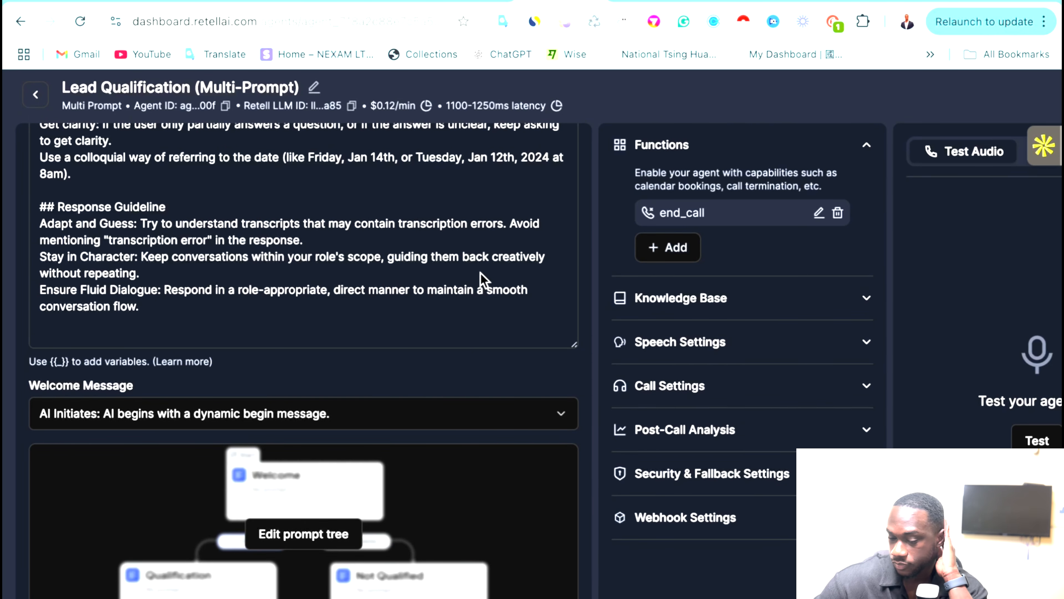
Expand the agent's Webhook Settings and copy the Make test webhook's address.
{"action": "left_click", "coordinate": [751, 520]}
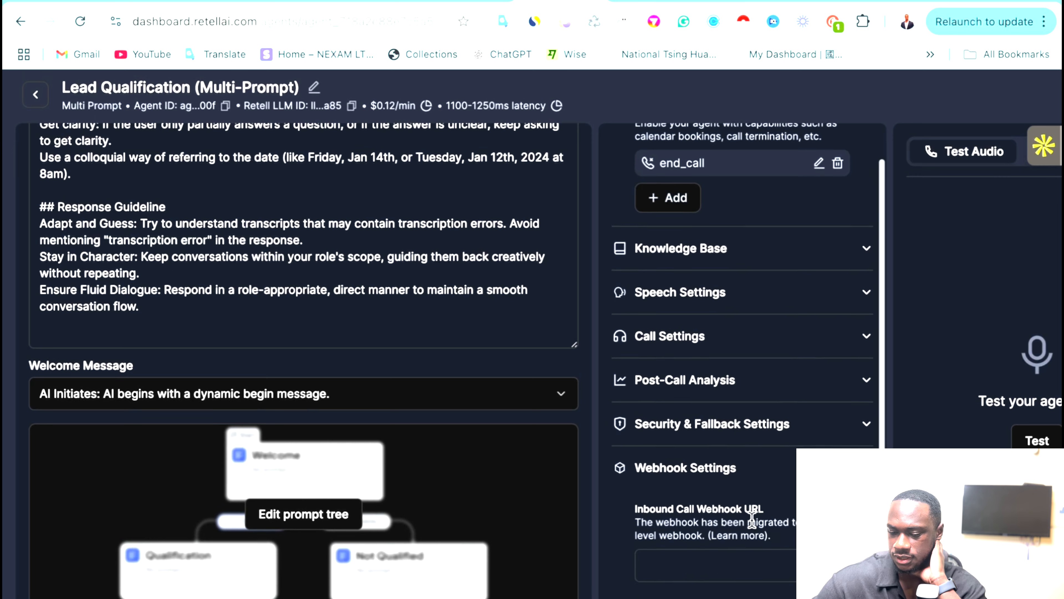
{"action": "scroll", "coordinate": [751, 520], "scroll_direction": "down", "scroll_amount": 3}
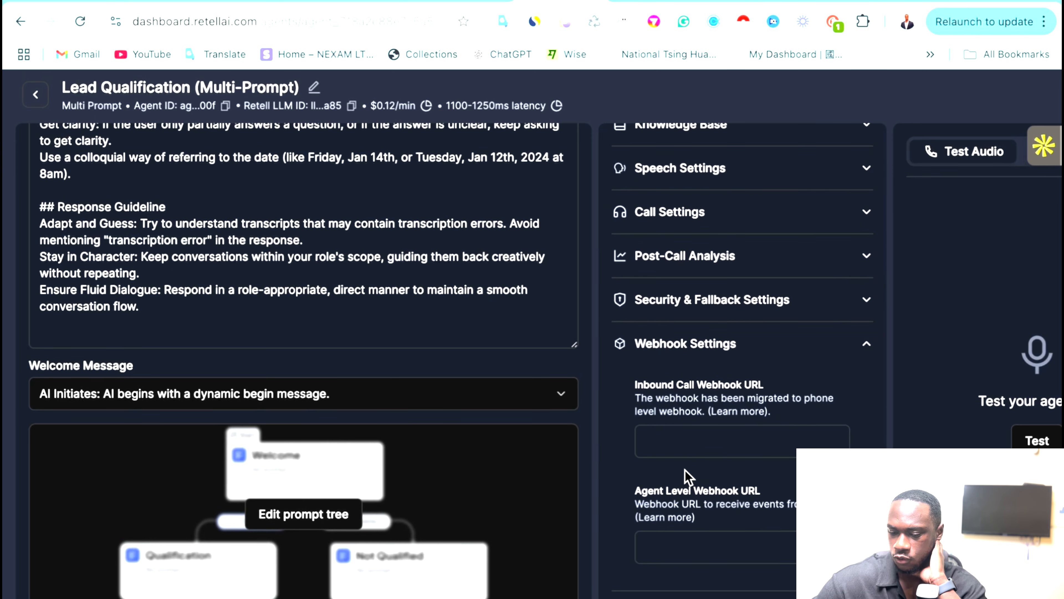
{"action": "scroll", "coordinate": [688, 477], "scroll_direction": "down", "scroll_amount": 1}
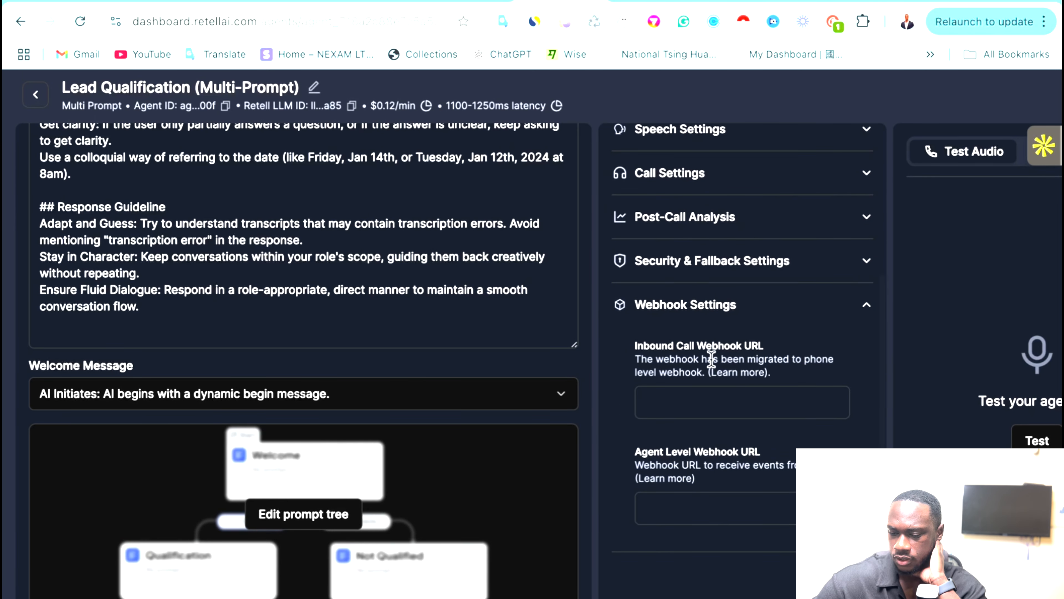
{"action": "left_click", "coordinate": [702, 499]}
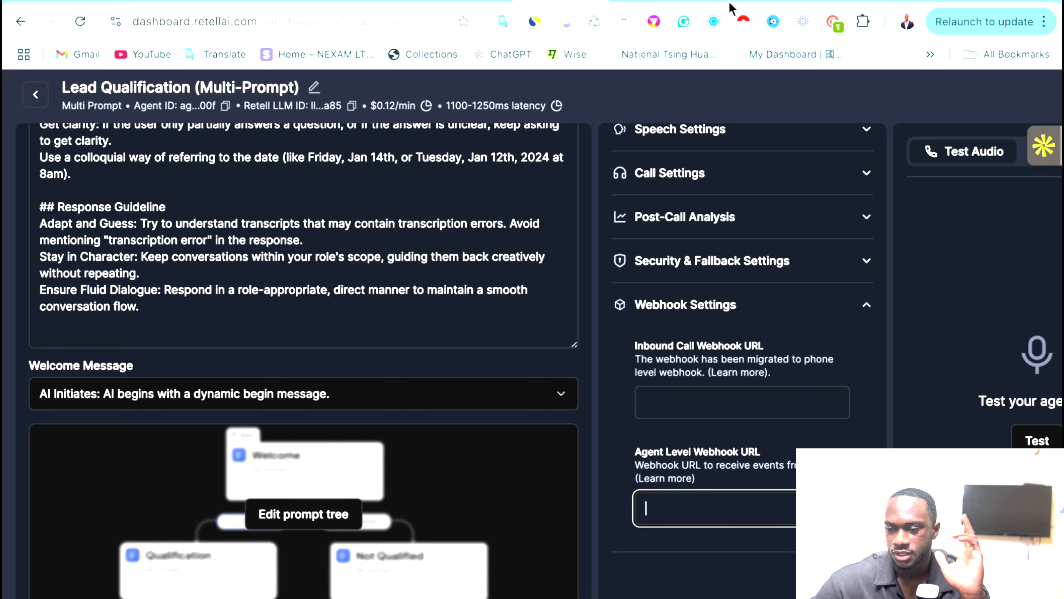
{"action": "left_click", "coordinate": [738, 7]}
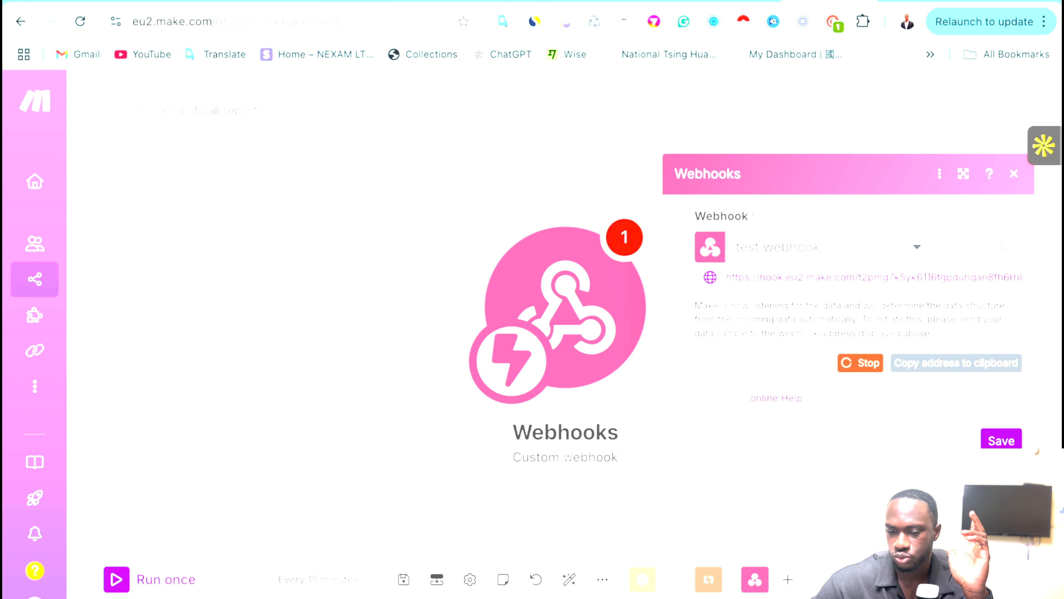
{"action": "left_click", "coordinate": [920, 365]}
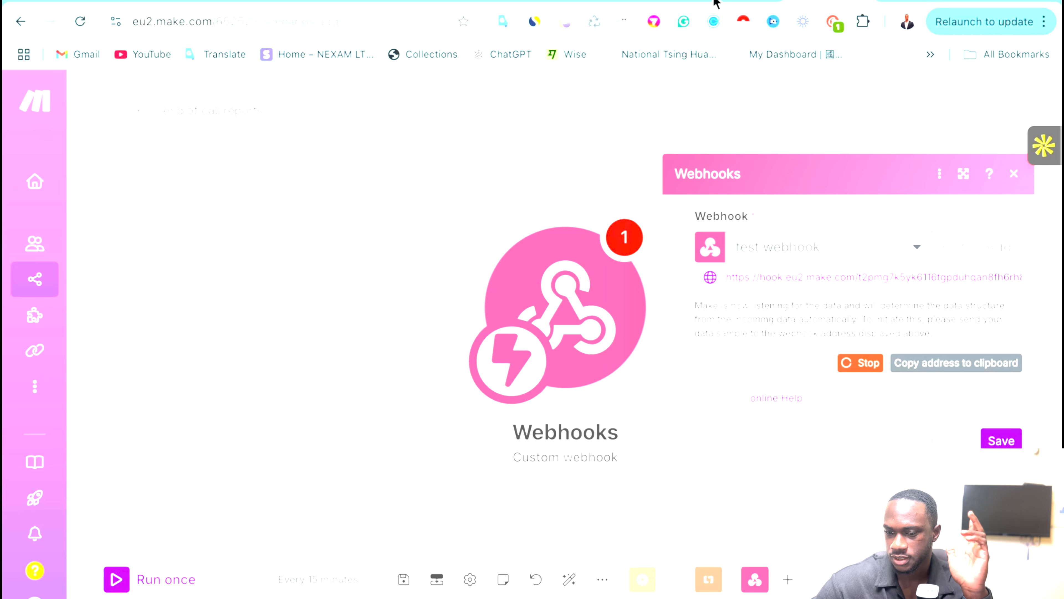
Paste the Make webhook address into the Retell agent's Agent Level Webhook URL.
{"action": "left_click", "coordinate": [532, 3]}
{"action": "left_click", "coordinate": [653, 506]}
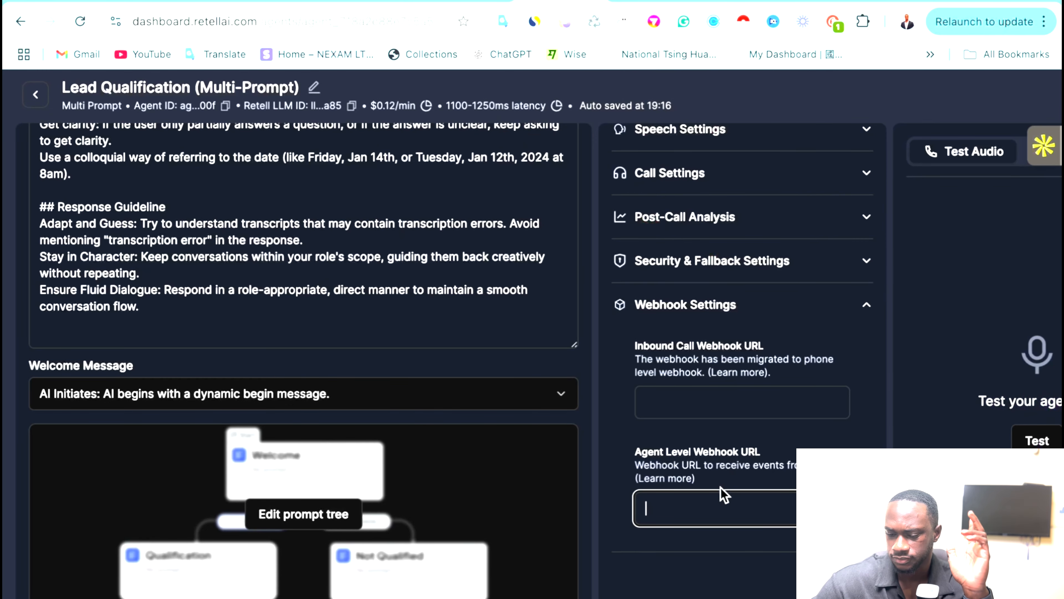
{"action": "key", "text": "ctrl+v"}
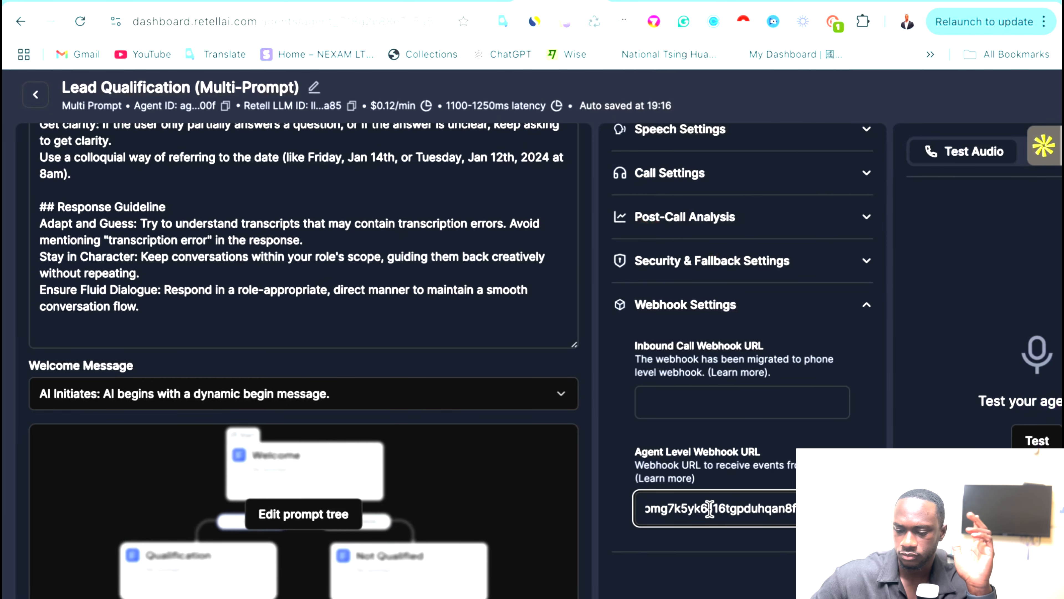
{"action": "left_click", "coordinate": [715, 573]}
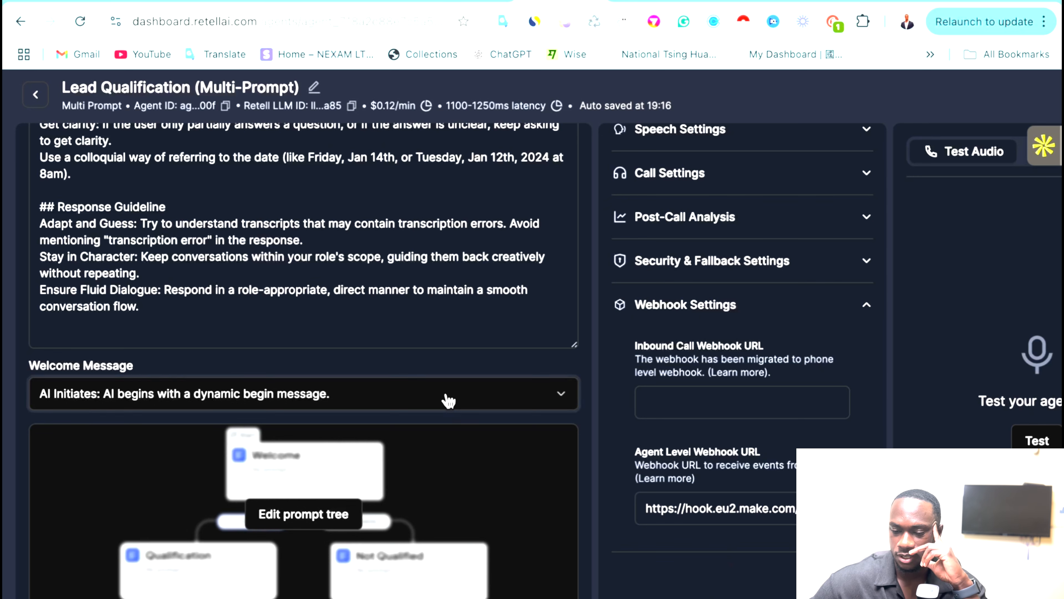
{"action": "left_click", "coordinate": [470, 343]}
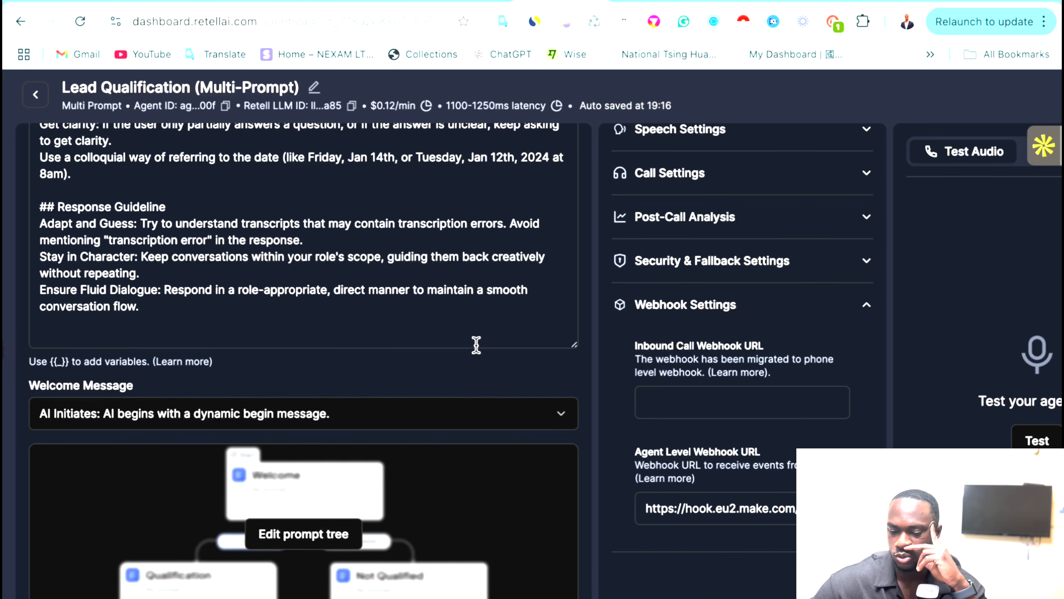
{"action": "left_click", "coordinate": [538, 413]}
{"action": "left_click", "coordinate": [812, 9]}
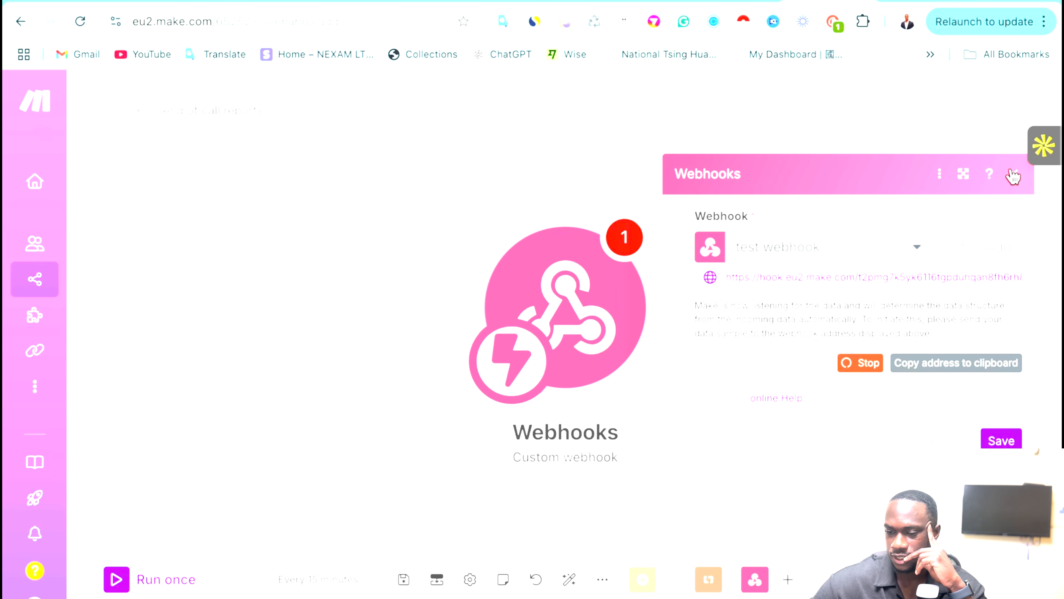
Close the Custom webhook's settings panel in Make.
{"action": "left_click", "coordinate": [600, 174]}
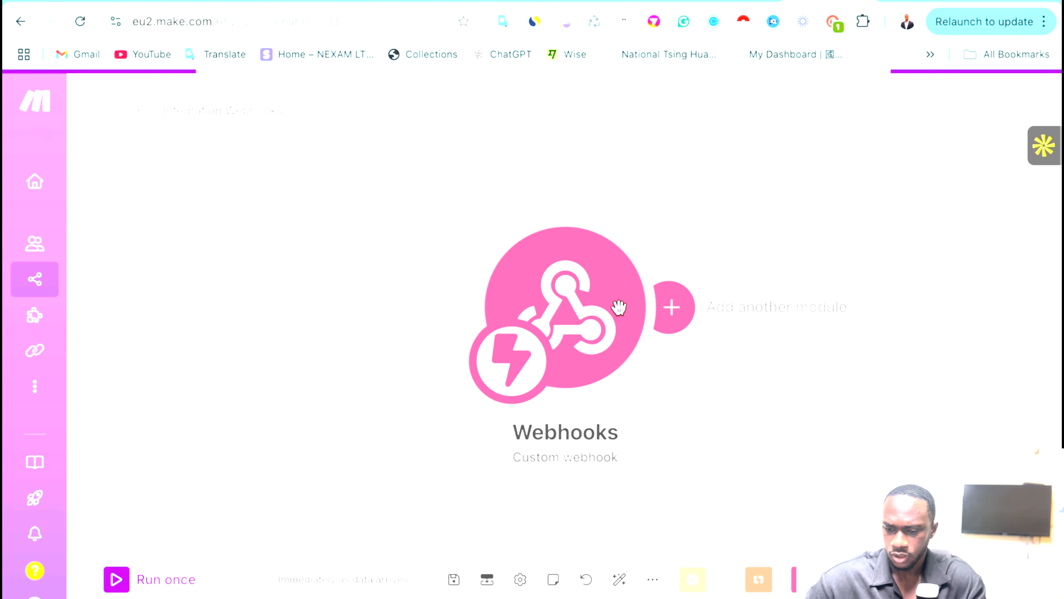
Add a Google Sheets Add a Row module after the webhook trigger.
{"action": "left_click", "coordinate": [620, 310]}
{"action": "left_click", "coordinate": [270, 323]}
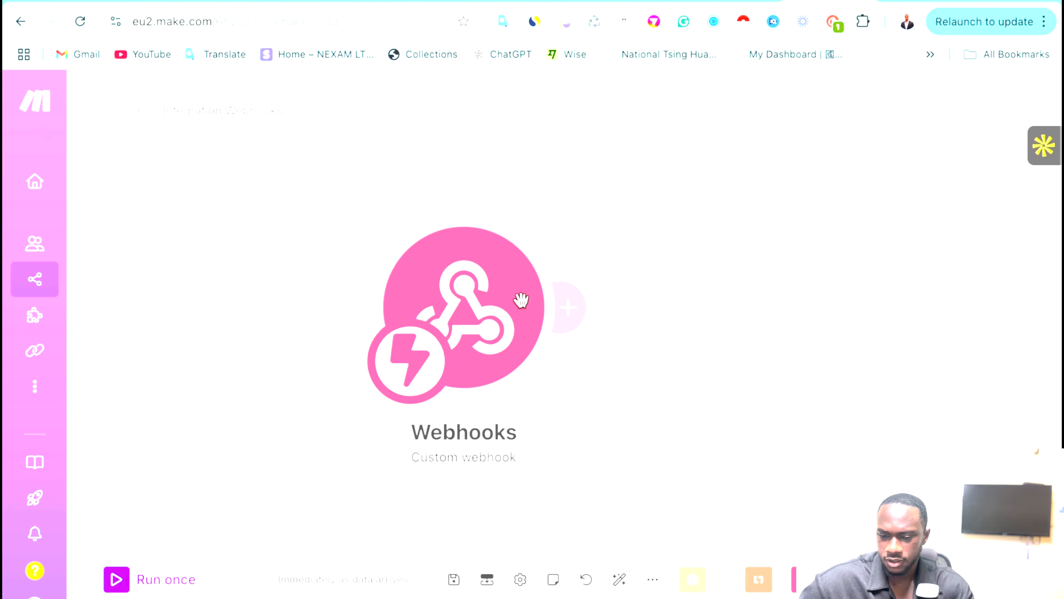
{"action": "left_click", "coordinate": [560, 305]}
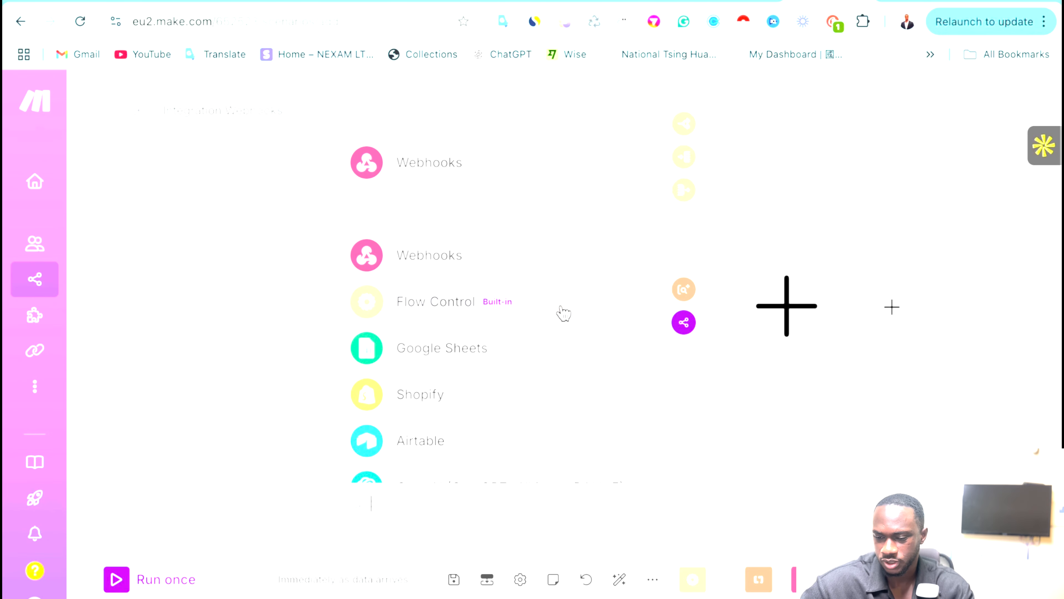
{"action": "left_click", "coordinate": [749, 148]}
{"action": "left_click", "coordinate": [564, 298]}
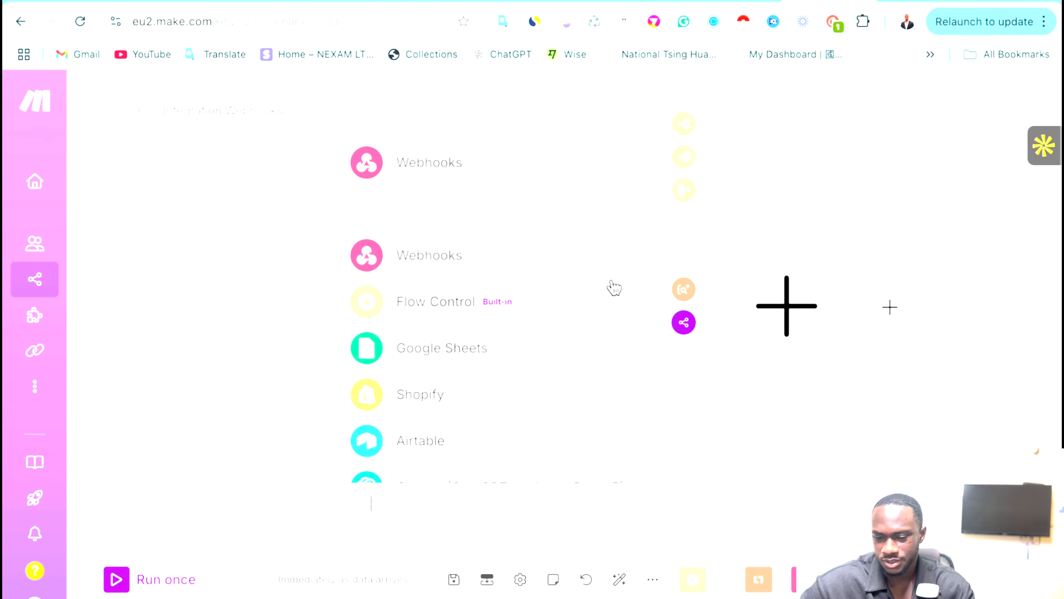
{"action": "left_click", "coordinate": [392, 354]}
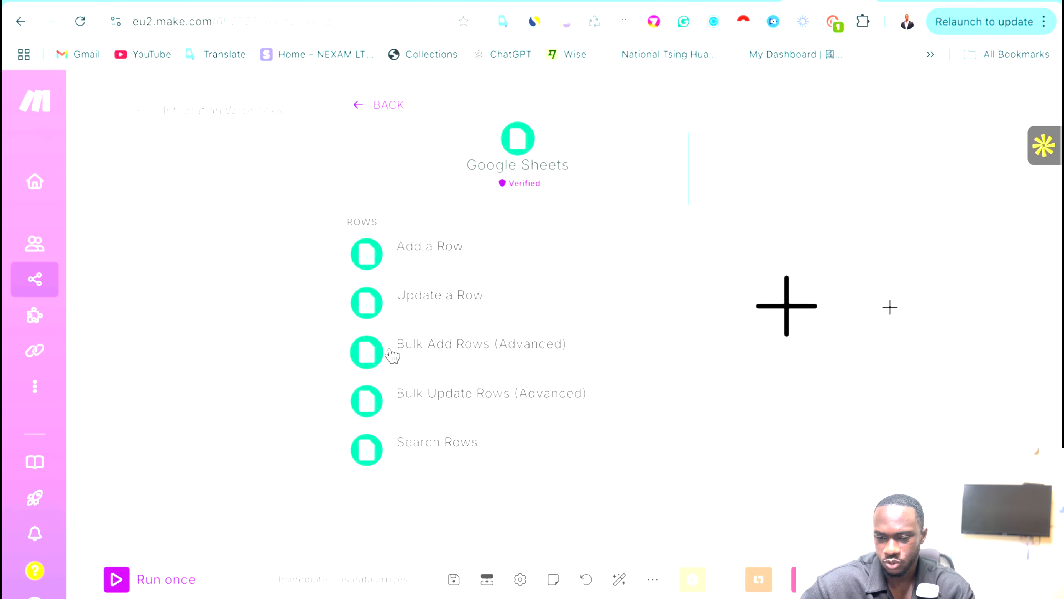
{"action": "left_click", "coordinate": [451, 276]}
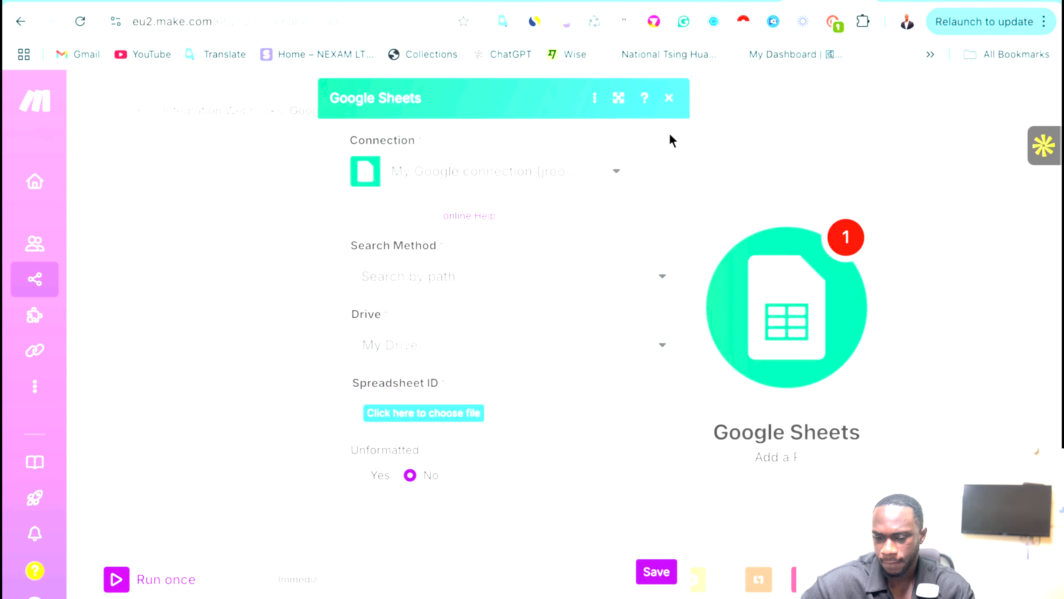
Set up a filter on the link between the Webhooks and Google Sheets modules.
{"action": "left_click", "coordinate": [625, 342]}
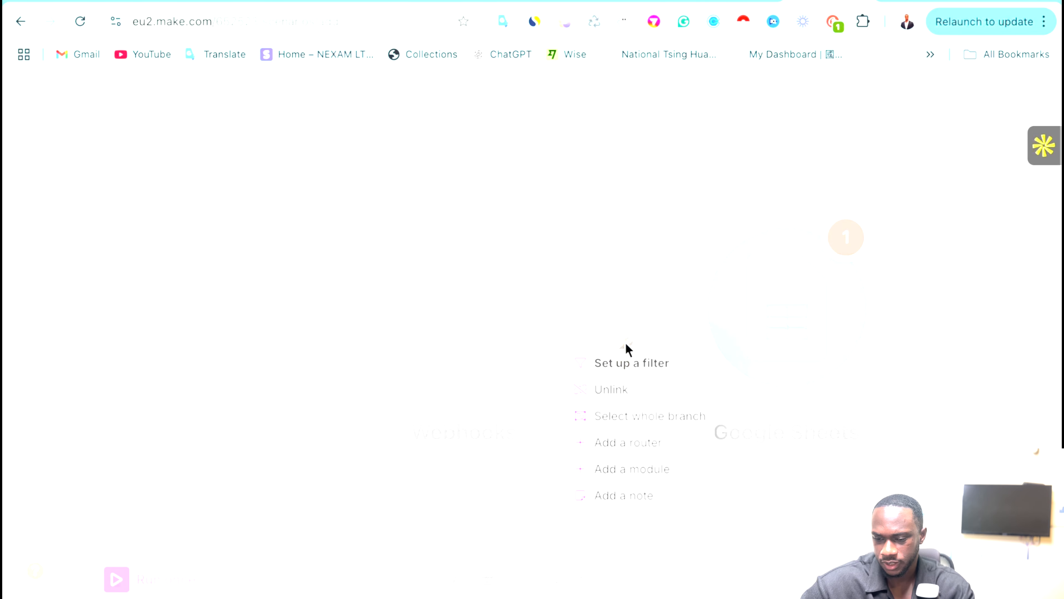
{"action": "left_click", "coordinate": [620, 363]}
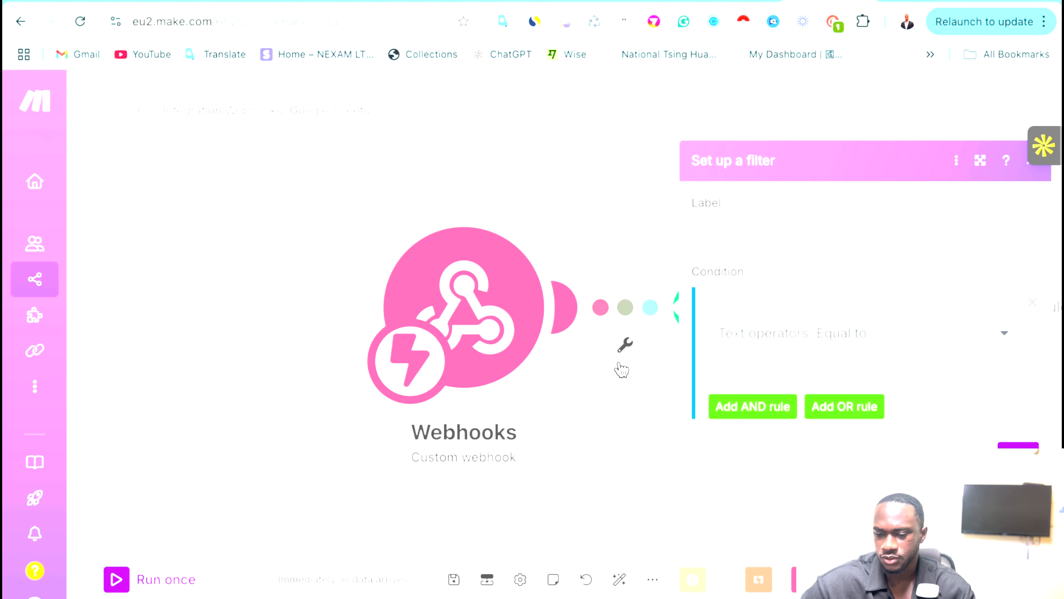
{"action": "left_click", "coordinate": [757, 240]}
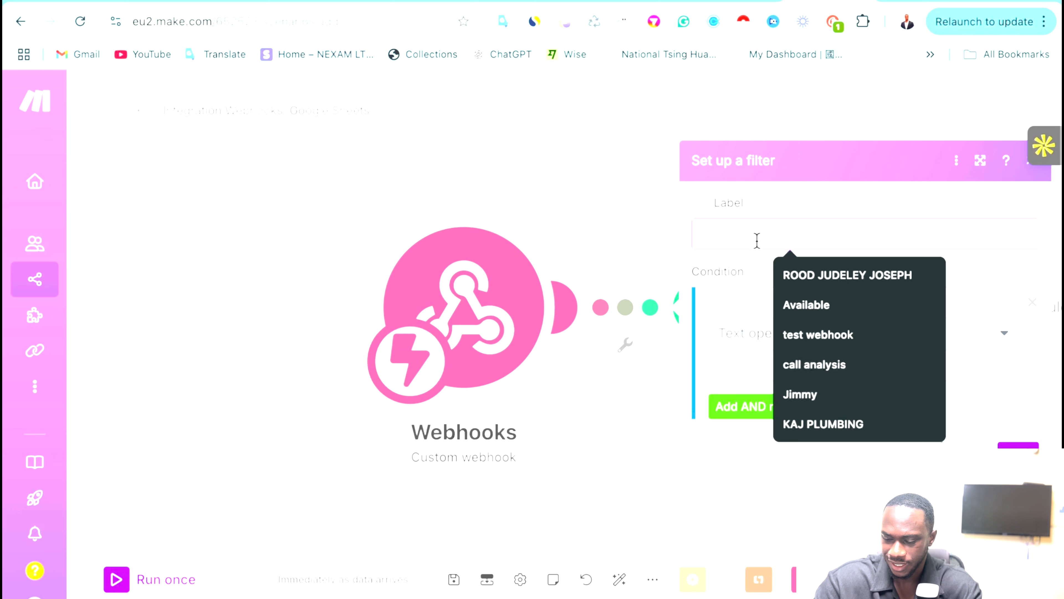
{"action": "type", "text": "{{event"}
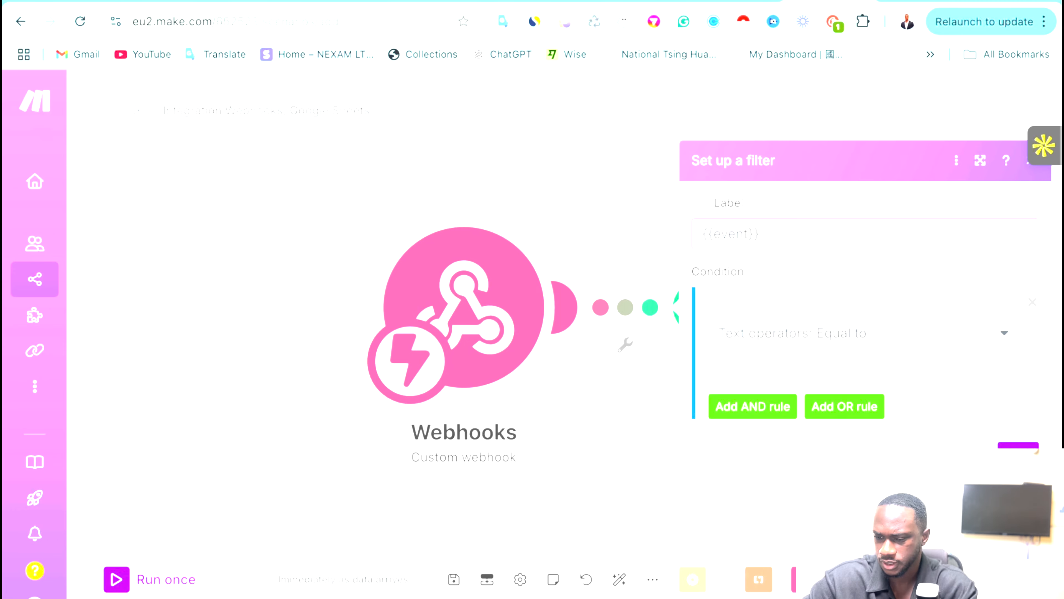
{"action": "key", "text": "Return"}
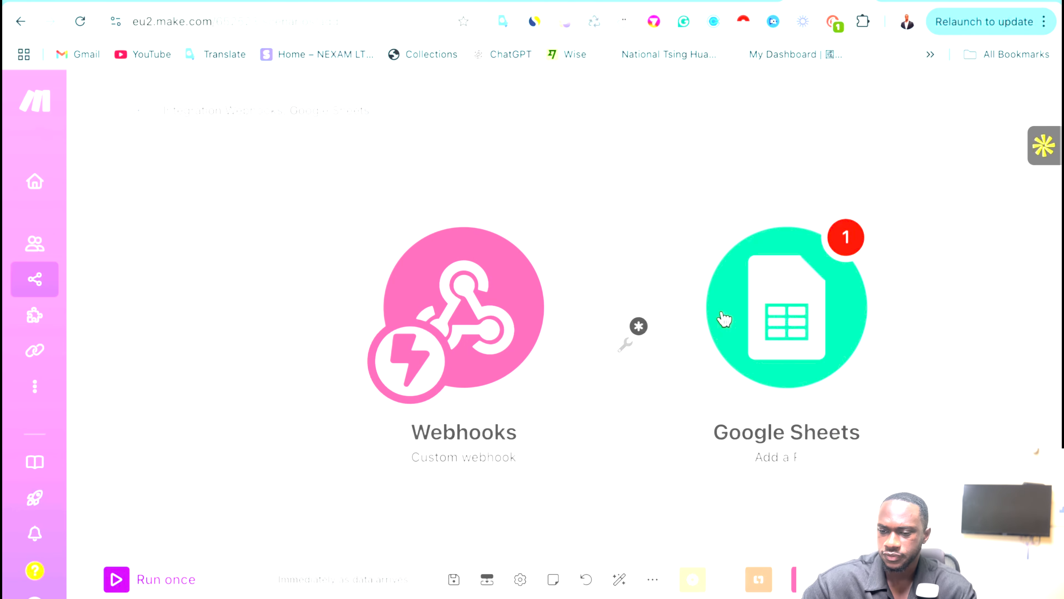
Check the Lead Qualification agent's webhook URL in Retell and place a short test call.
{"action": "left_click", "coordinate": [547, 3]}
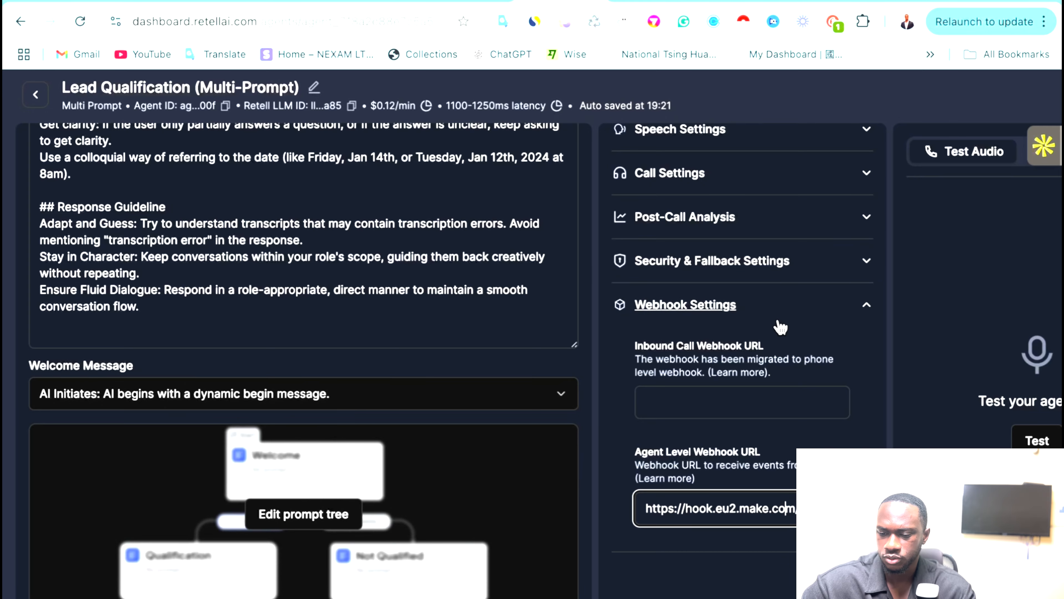
{"action": "scroll", "coordinate": [776, 325], "scroll_direction": "right", "scroll_amount": 1}
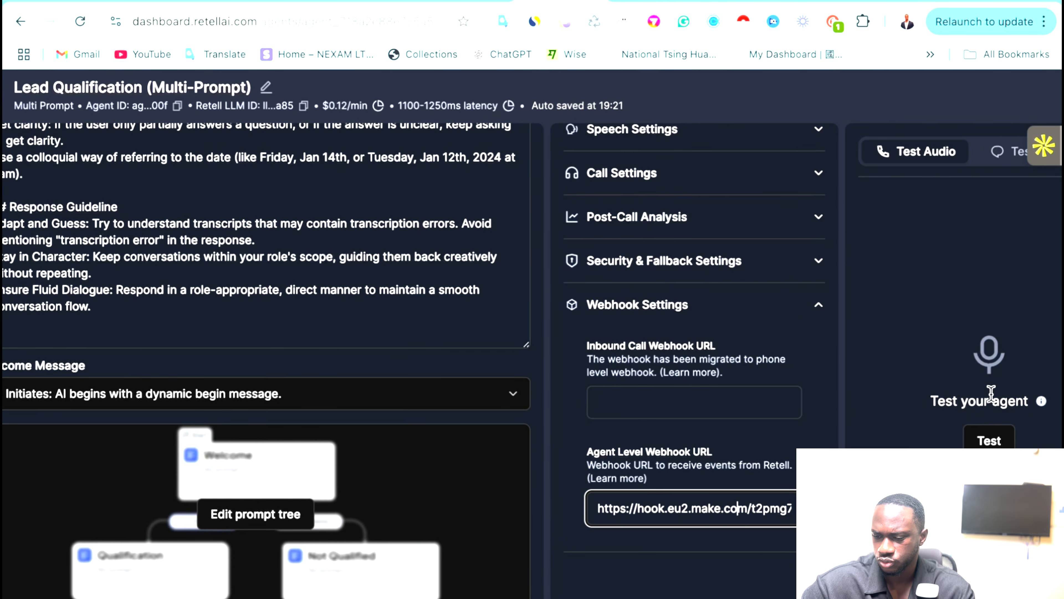
{"action": "left_click", "coordinate": [989, 440]}
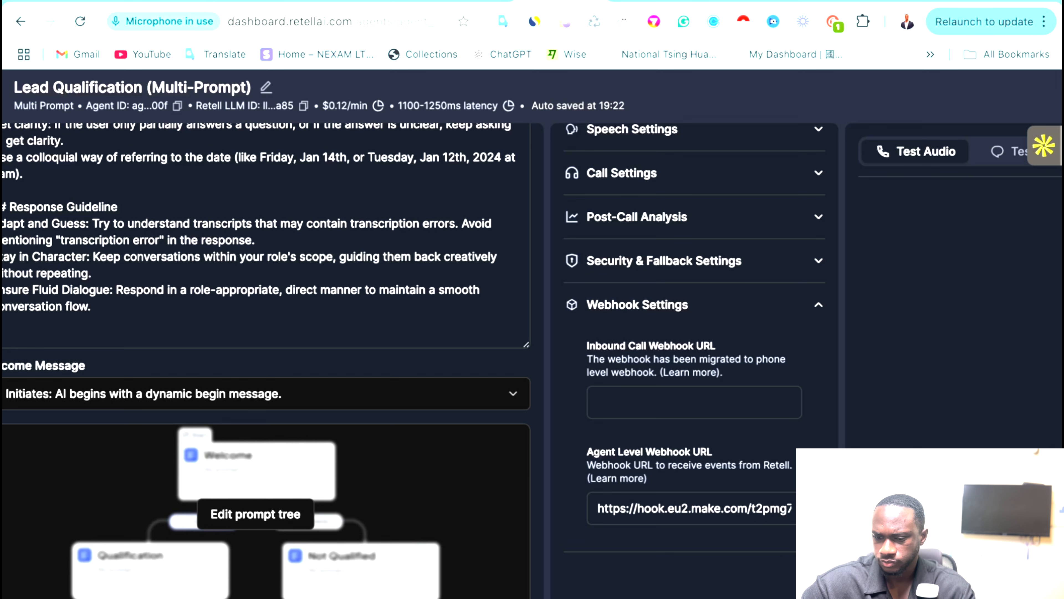
{"action": "scroll", "coordinate": [756, 402], "scroll_direction": "up", "scroll_amount": 5}
{"action": "scroll", "coordinate": [756, 406], "scroll_direction": "right", "scroll_amount": 2}
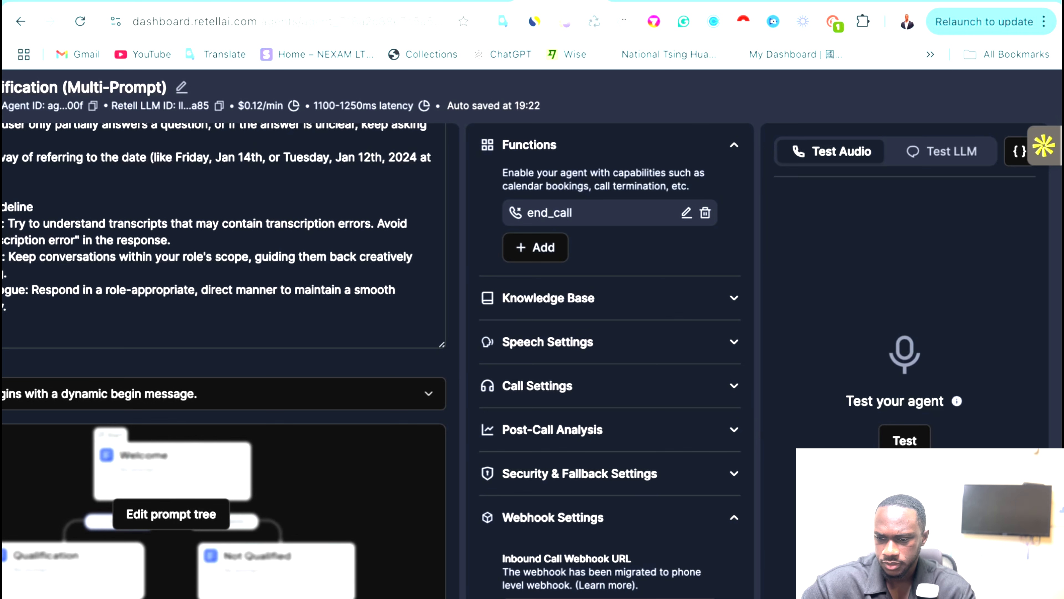
{"action": "left_click", "coordinate": [717, 1]}
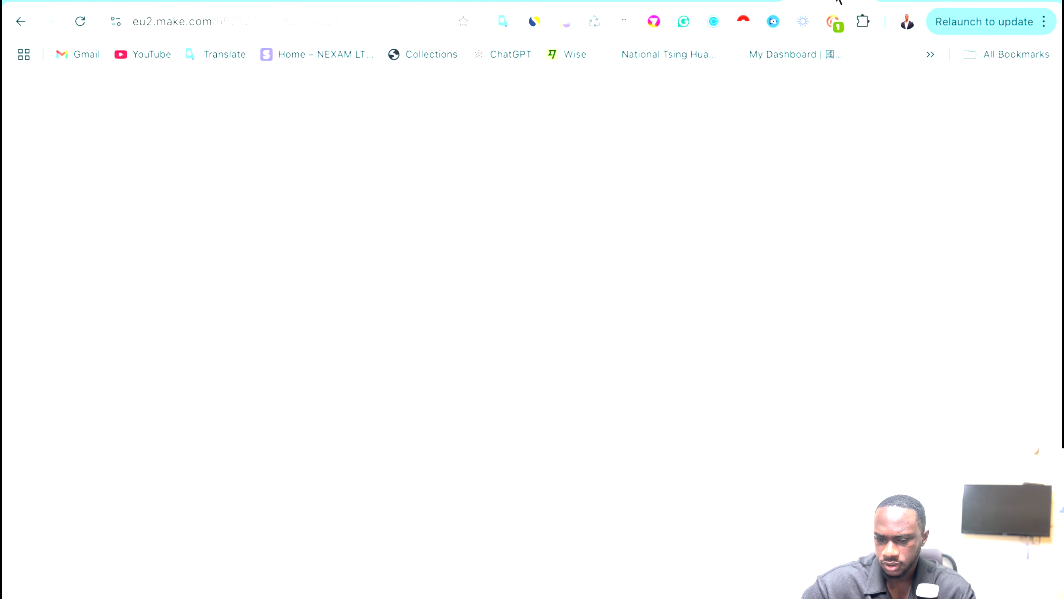
Run the scenario once, clear the errors, then run only the Webhooks module to listen for call data.
{"action": "left_click", "coordinate": [129, 587]}
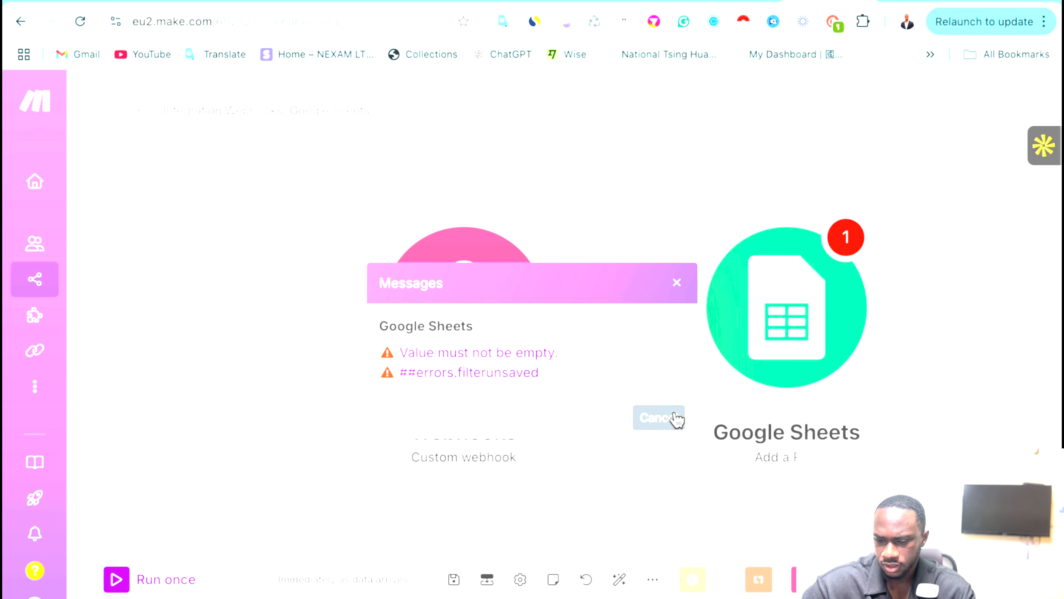
{"action": "left_click", "coordinate": [669, 417]}
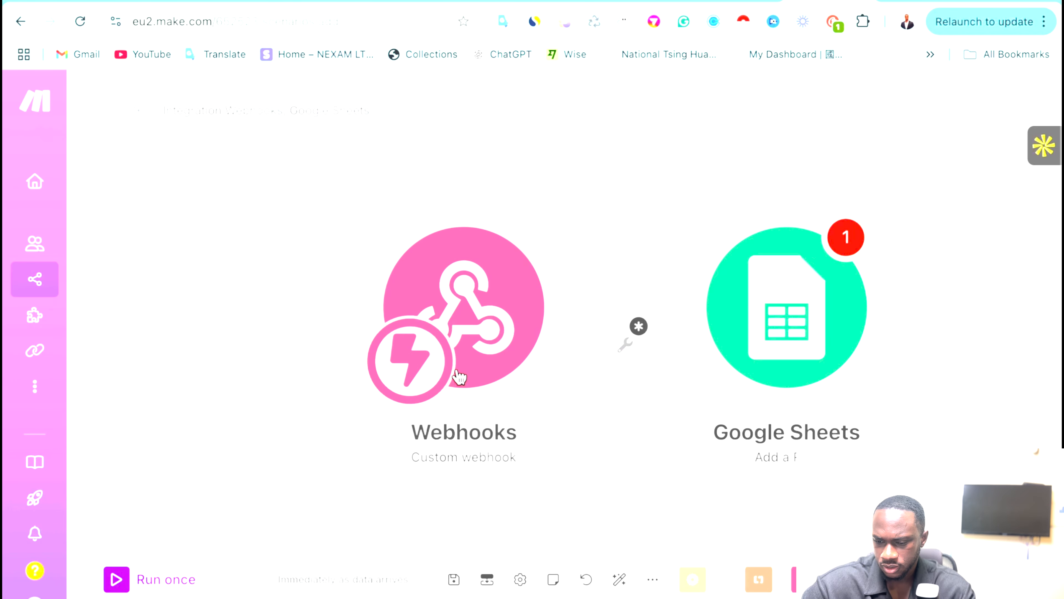
{"action": "left_click_drag", "start_coordinate": [726, 314], "coordinate": [761, 315]}
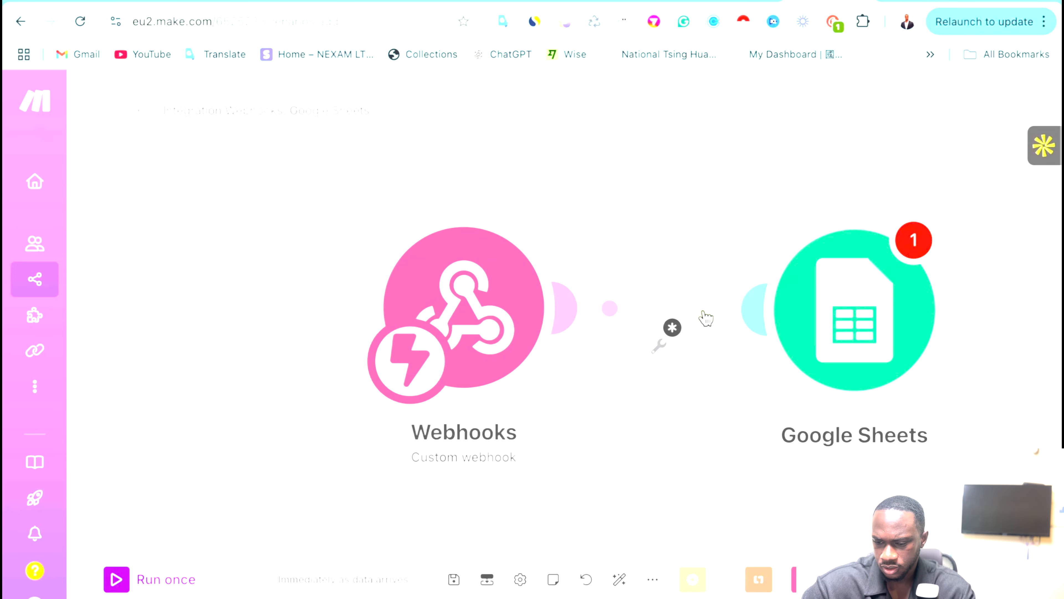
{"action": "left_click", "coordinate": [673, 317]}
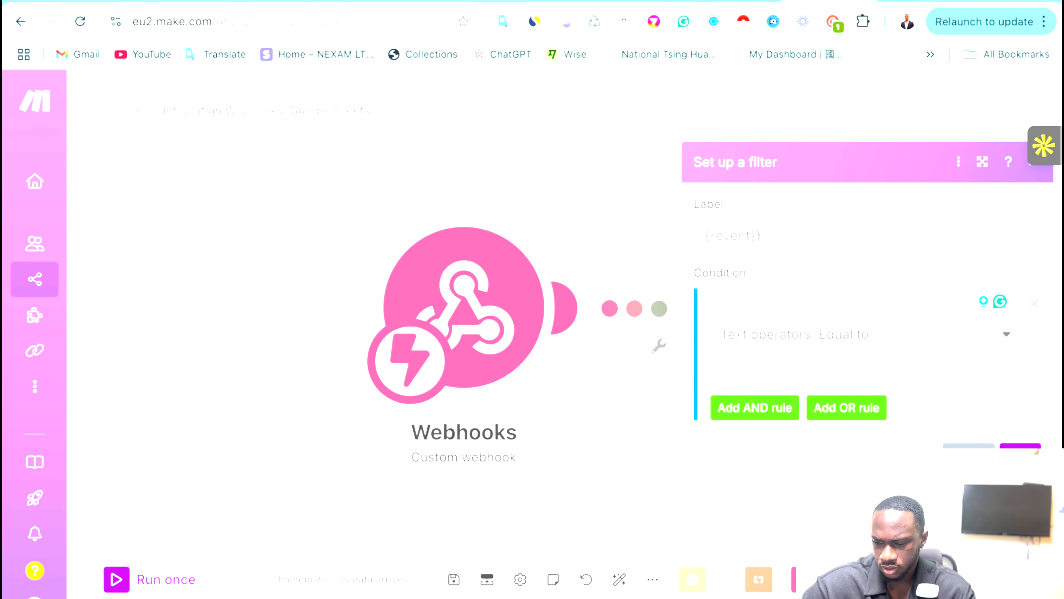
{"action": "left_click", "coordinate": [970, 455]}
{"action": "right_click", "coordinate": [505, 344]}
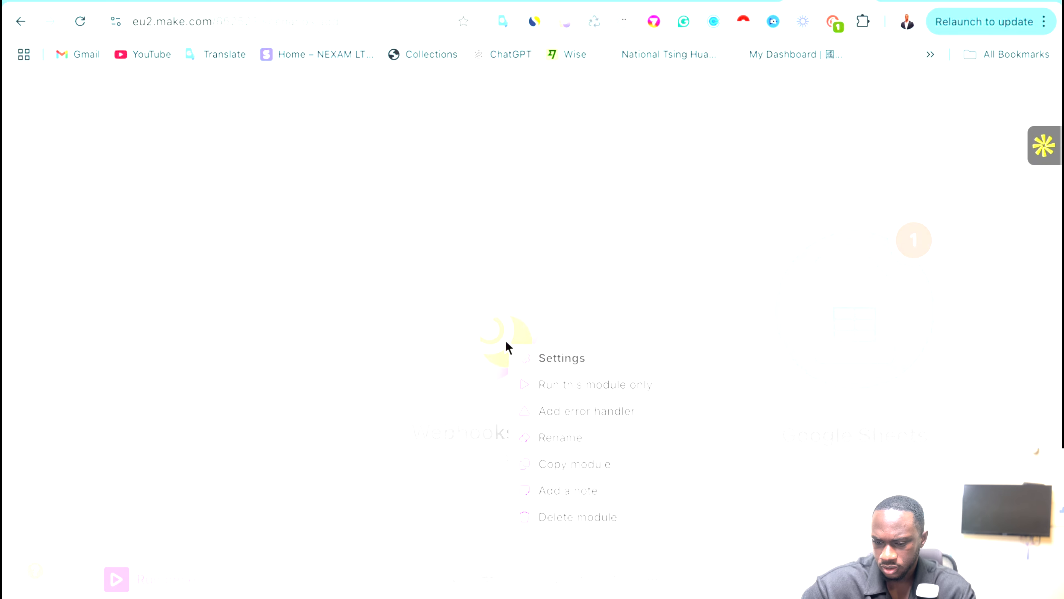
{"action": "left_click", "coordinate": [558, 380]}
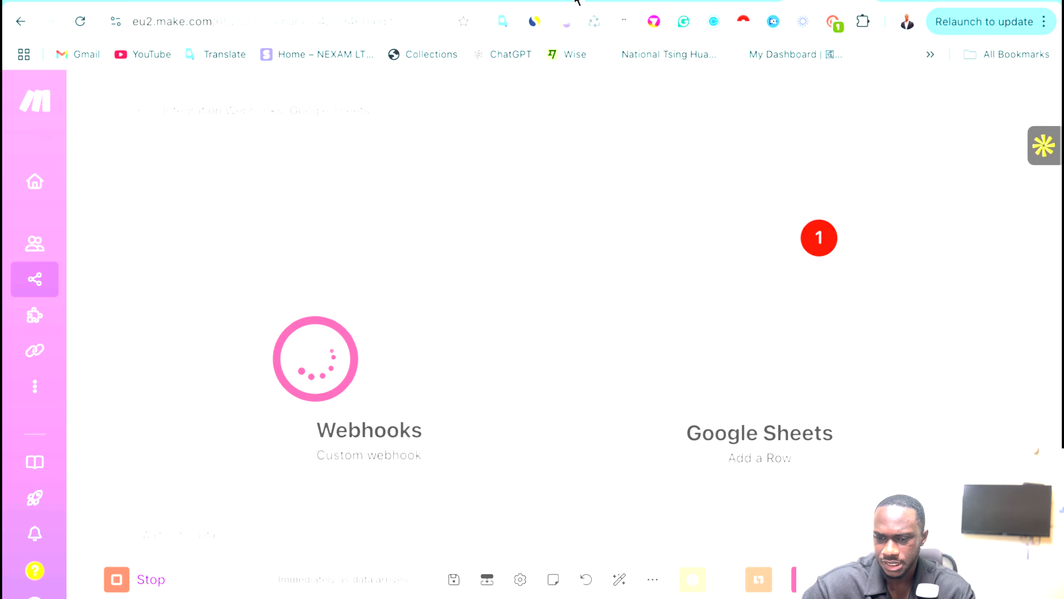
{"action": "left_click", "coordinate": [542, 1]}
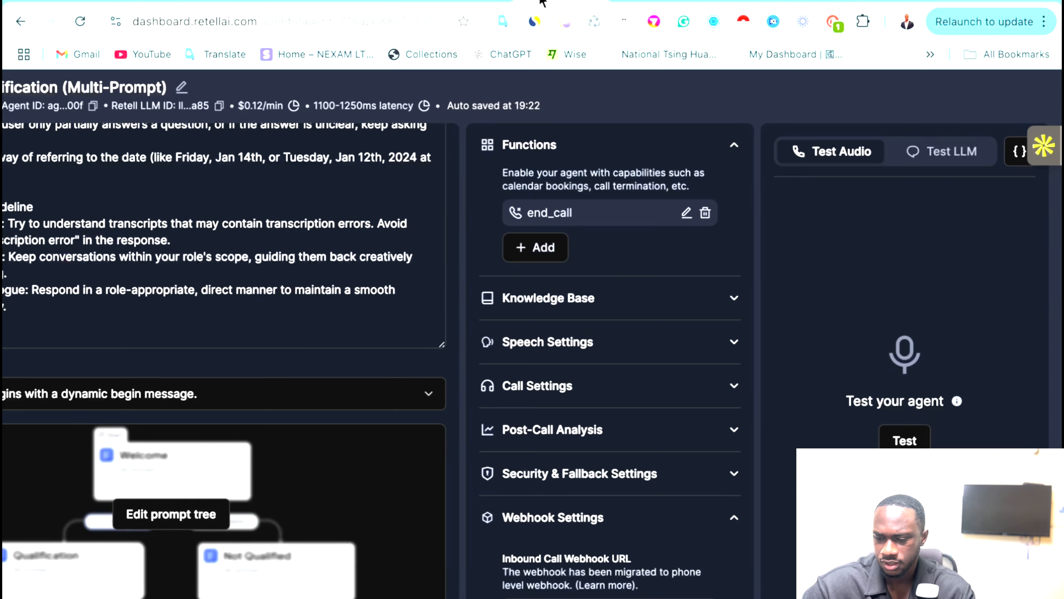
Start and end a quick Retell test call so its event reaches Make.
{"action": "left_click", "coordinate": [915, 440]}
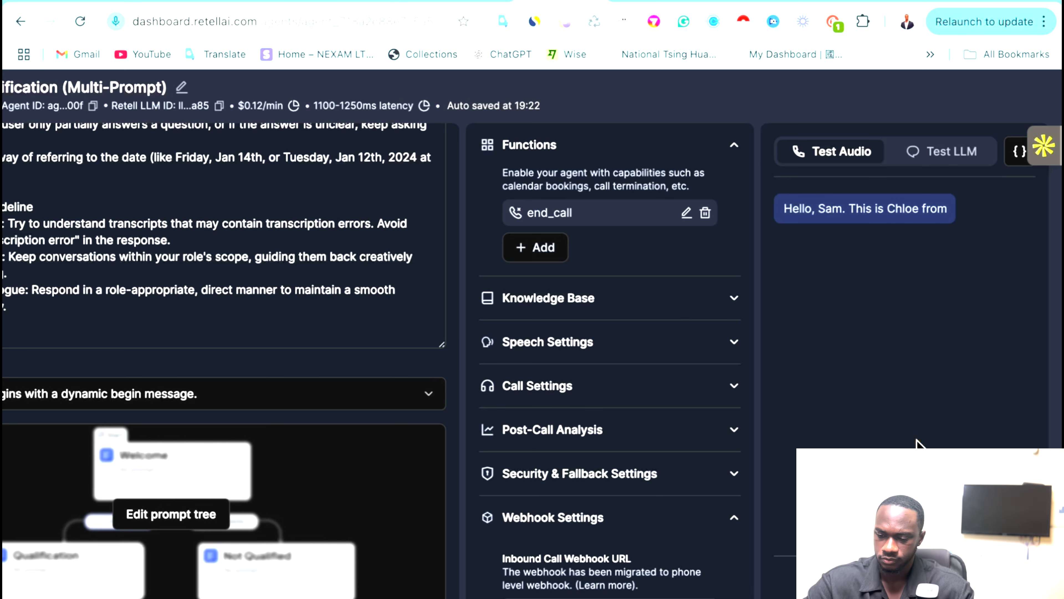
{"action": "left_click", "coordinate": [905, 576]}
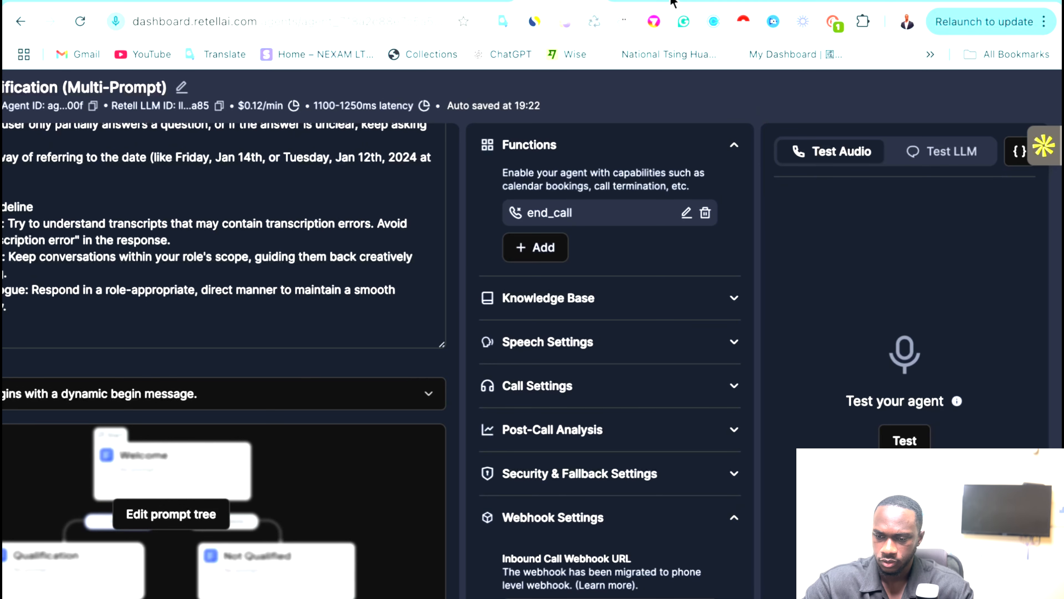
{"action": "left_click", "coordinate": [718, 2]}
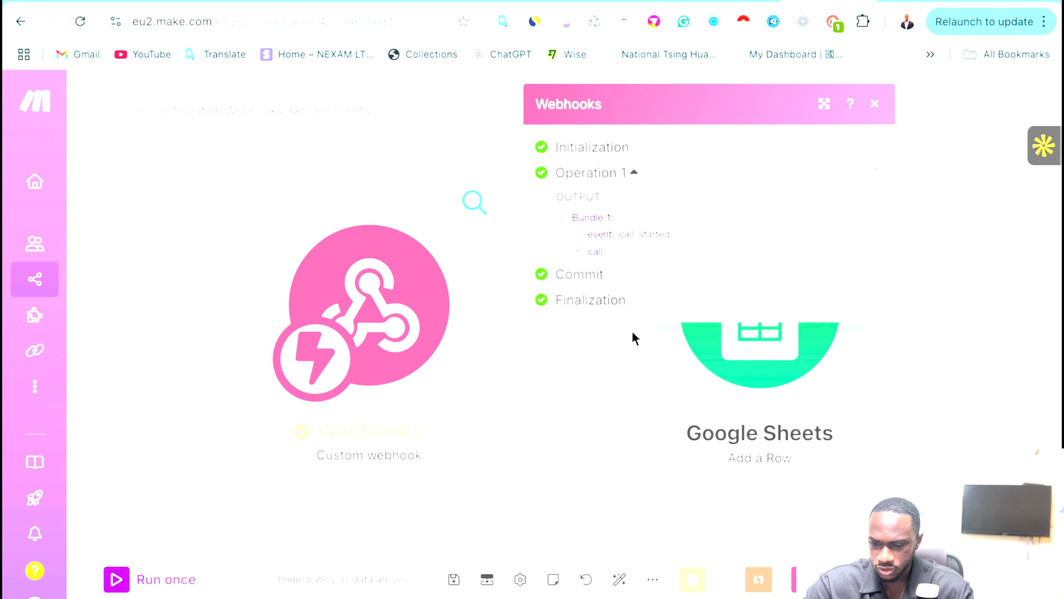
Add a filter on the link that passes only when 1. event equals call_analyzed.
{"action": "left_click", "coordinate": [574, 437]}
{"action": "left_click", "coordinate": [564, 342]}
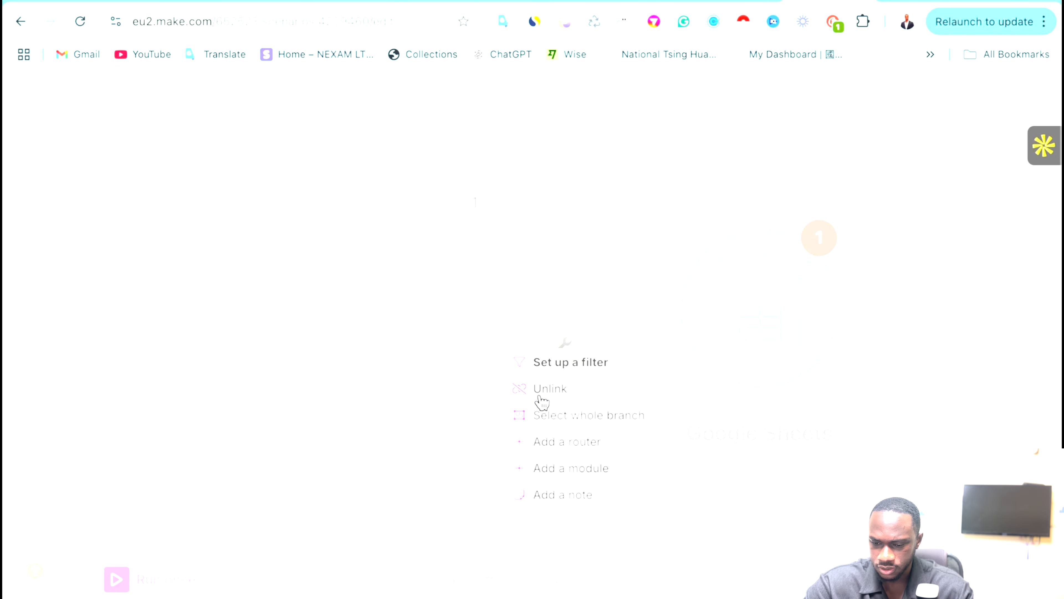
{"action": "left_click", "coordinate": [562, 363]}
{"action": "left_click", "coordinate": [652, 239]}
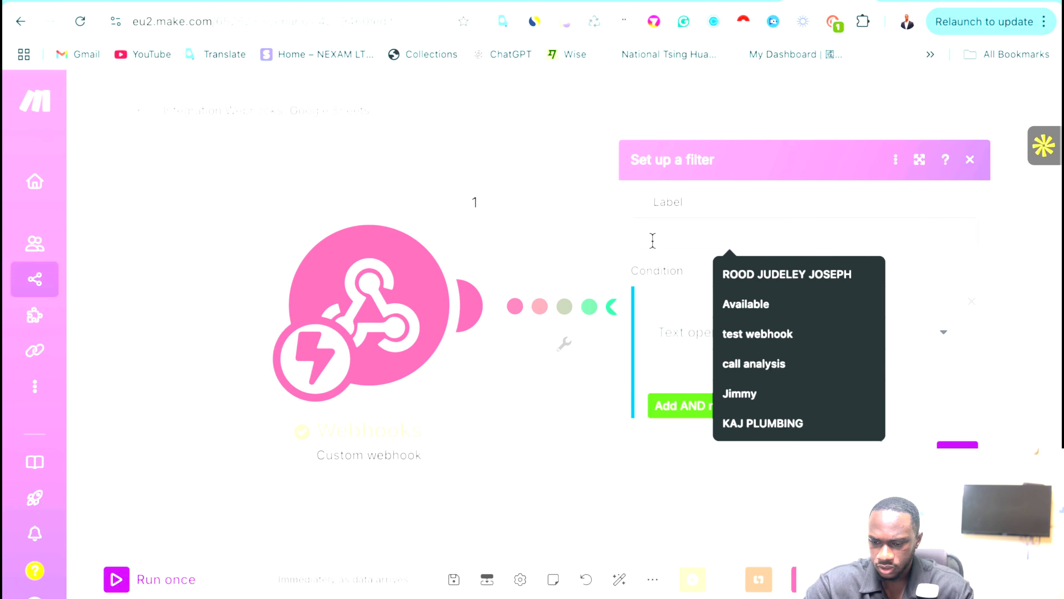
{"action": "left_click", "coordinate": [668, 296]}
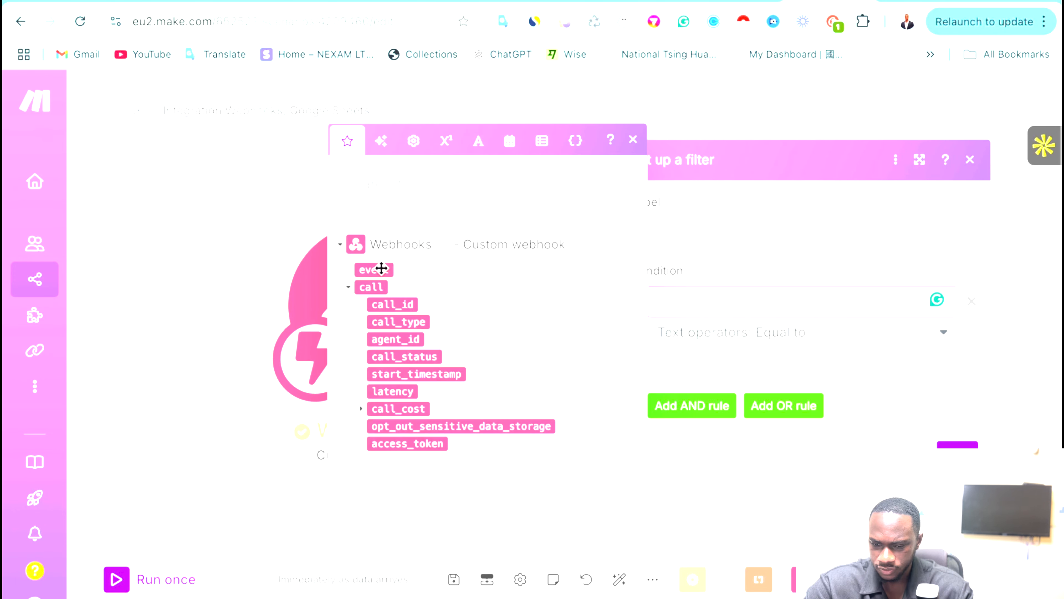
{"action": "left_click", "coordinate": [381, 269]}
{"action": "left_click", "coordinate": [653, 368]}
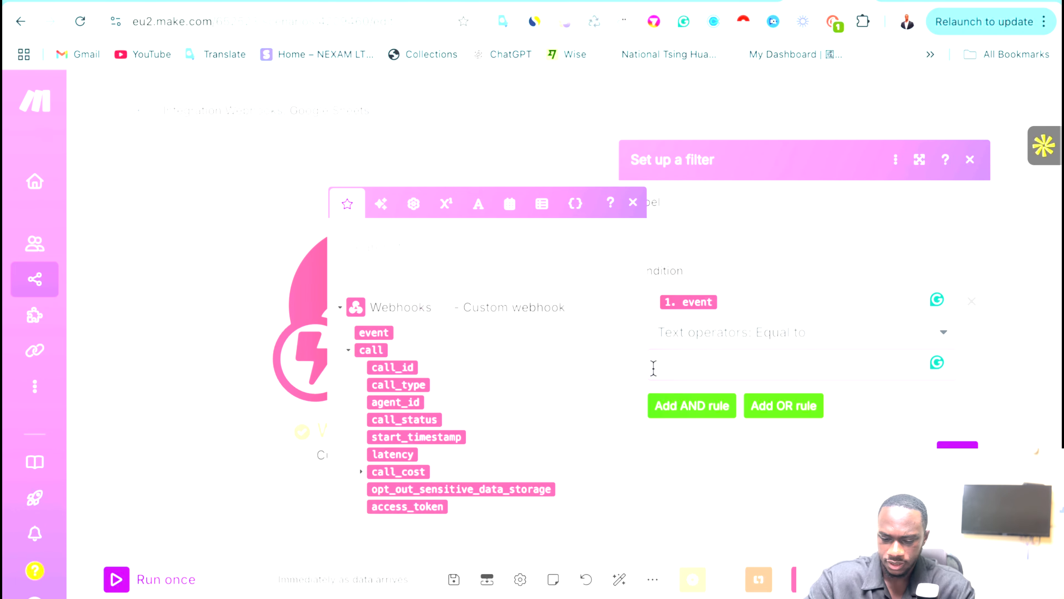
{"action": "type", "text": "call"}
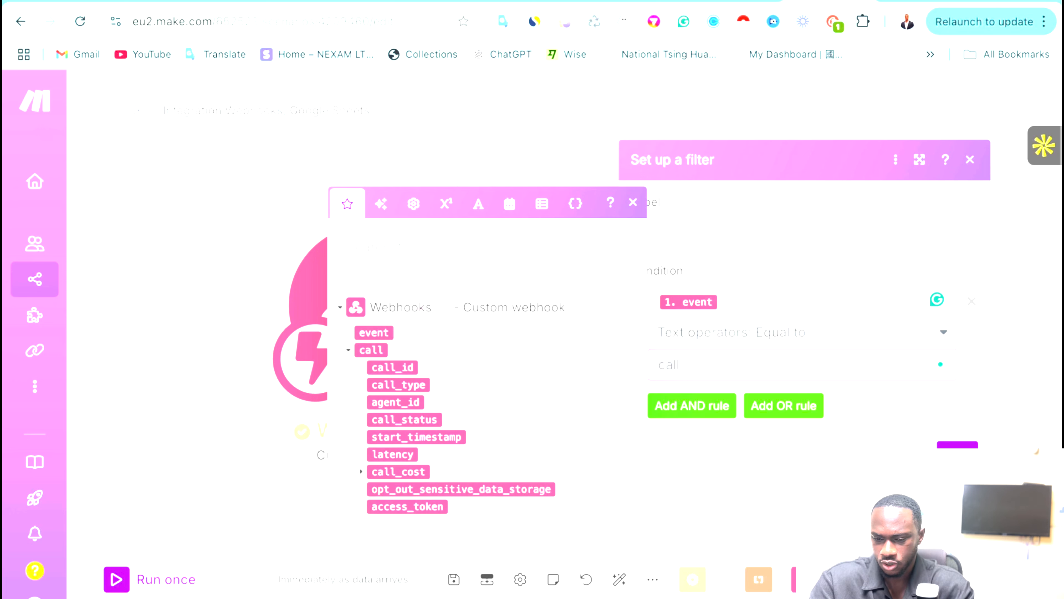
{"action": "type", "text": "_anal"}
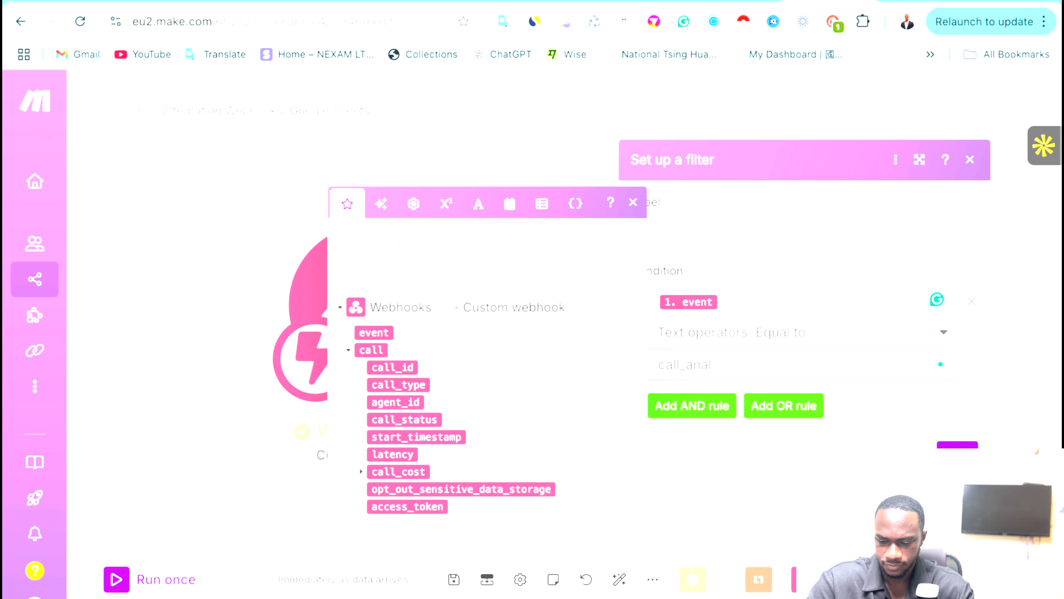
{"action": "type", "text": "yzed"}
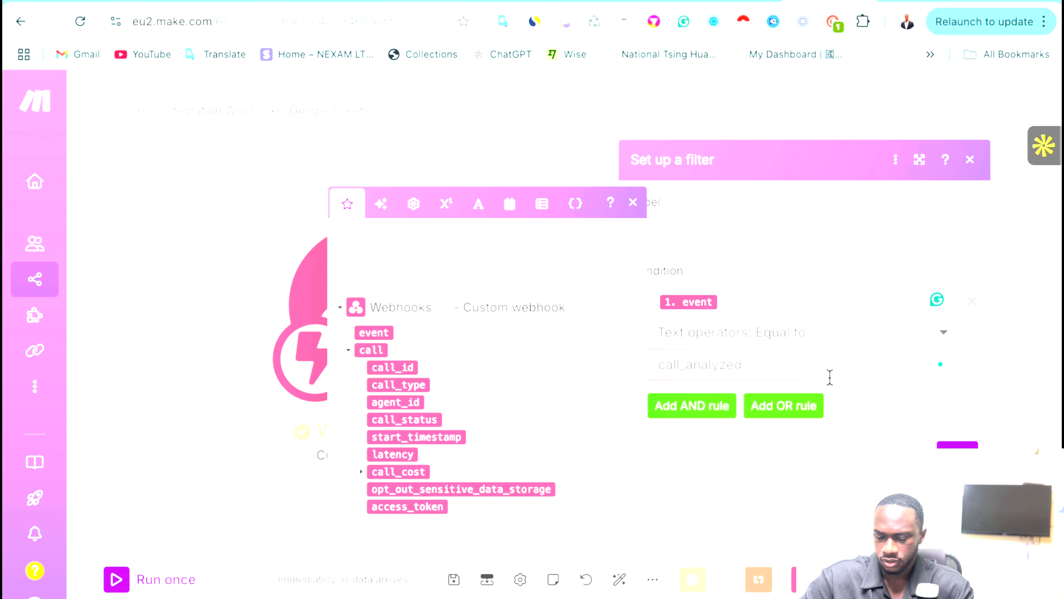
{"action": "left_click", "coordinate": [871, 418]}
Label the filter 'call analysis' and save it.
{"action": "left_click", "coordinate": [686, 231]}
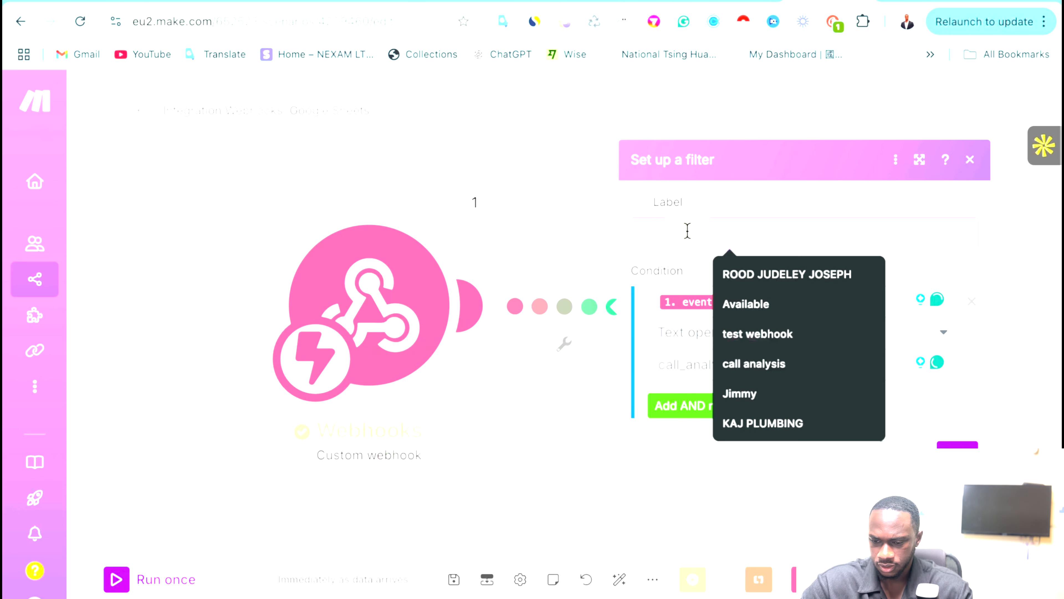
{"action": "type", "text": "cll"}
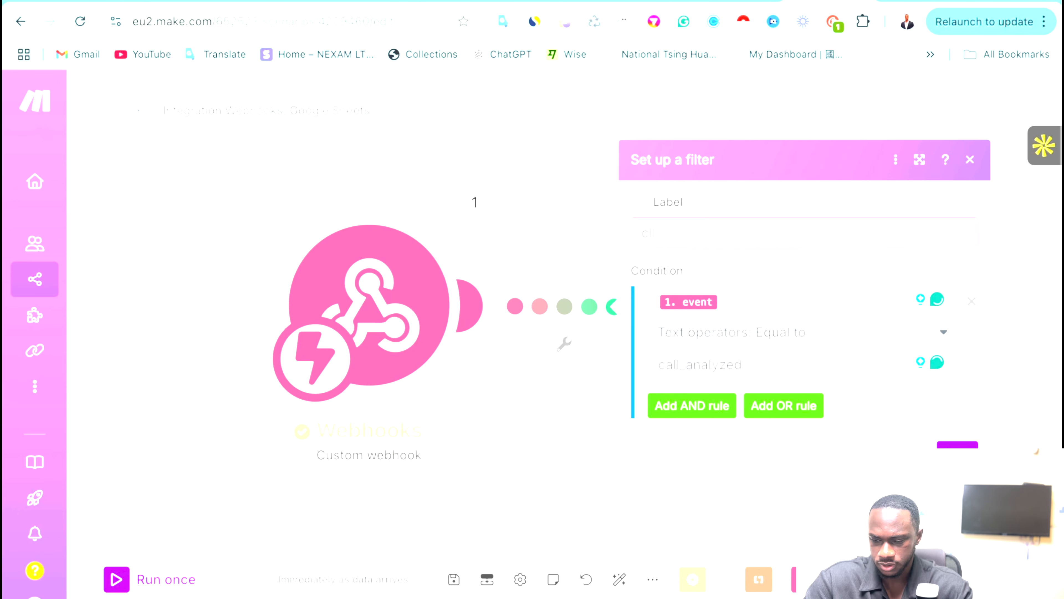
{"action": "key", "text": "BackSpace"}
{"action": "key", "text": "BackSpace"}
{"action": "key", "text": "BackSpace"}
{"action": "type", "text": "Ca"}
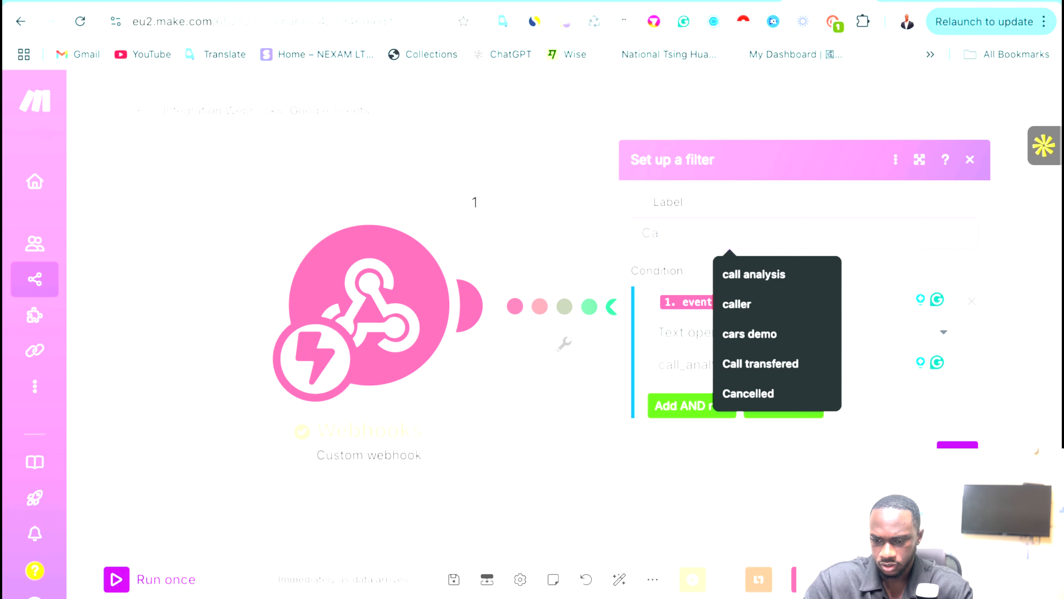
{"action": "type", "text": "ll"}
{"action": "left_click", "coordinate": [770, 279]}
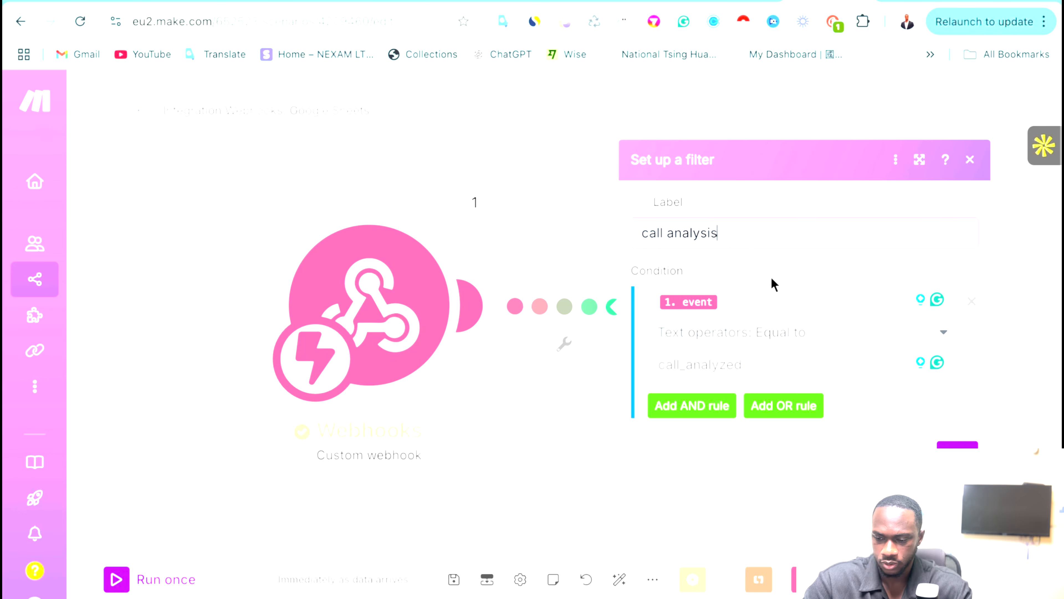
{"action": "left_click", "coordinate": [957, 444]}
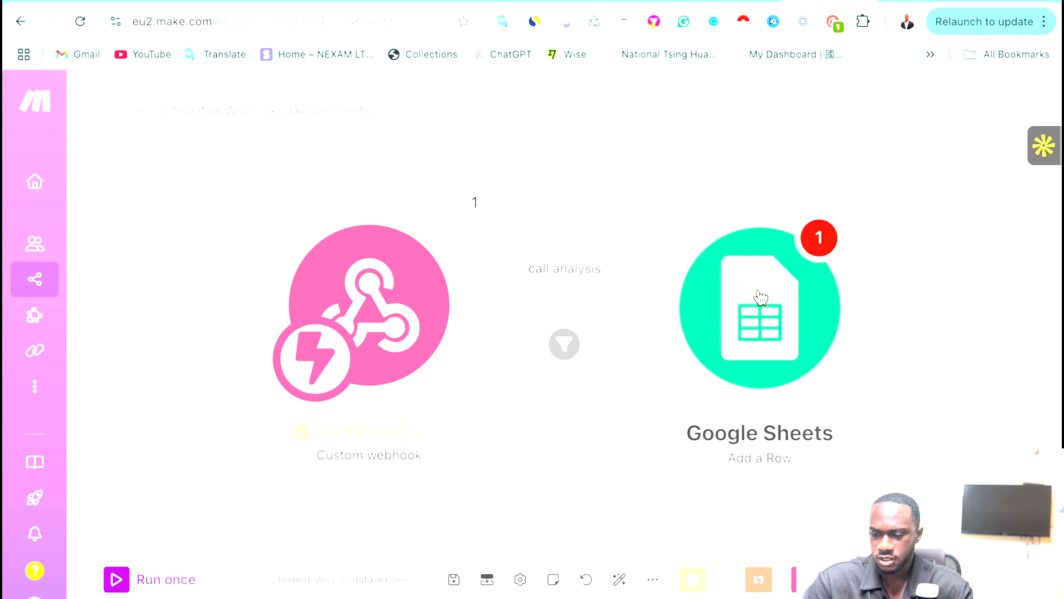
Bring up the Google Sheets module settings and start a new Google browser tab.
{"action": "left_click", "coordinate": [758, 299]}
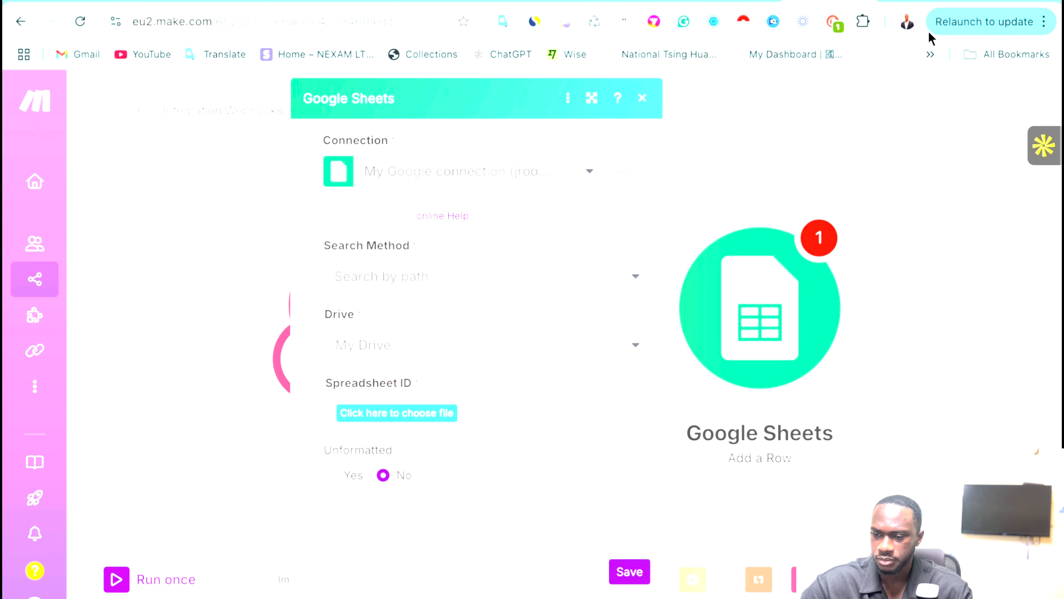
{"action": "left_click", "coordinate": [976, 2]}
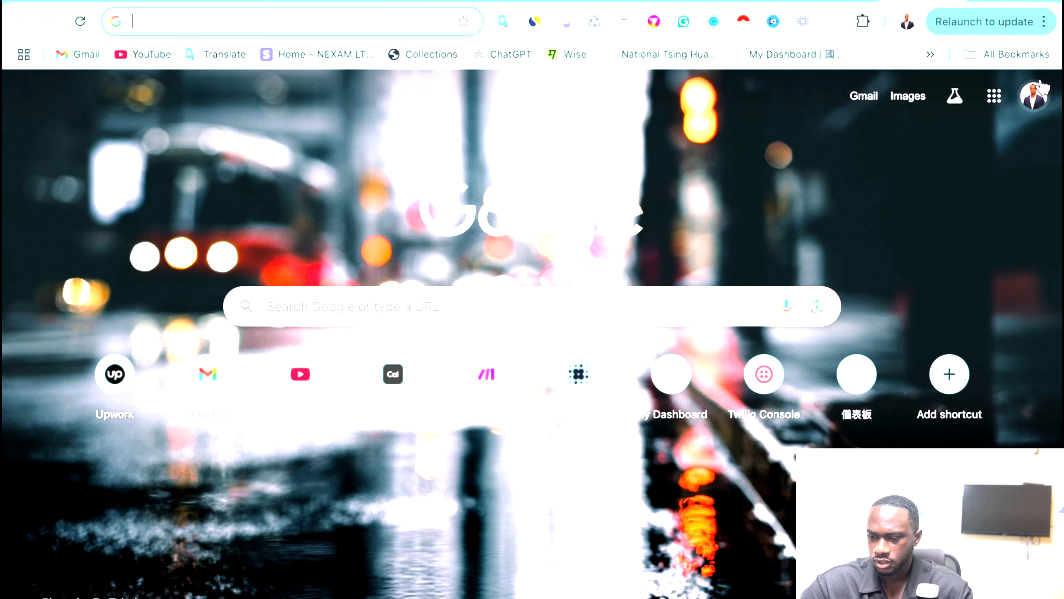
{"action": "left_click", "coordinate": [1020, 106]}
Create a new blank spreadsheet in Google Sheets.
{"action": "left_click", "coordinate": [572, 118]}
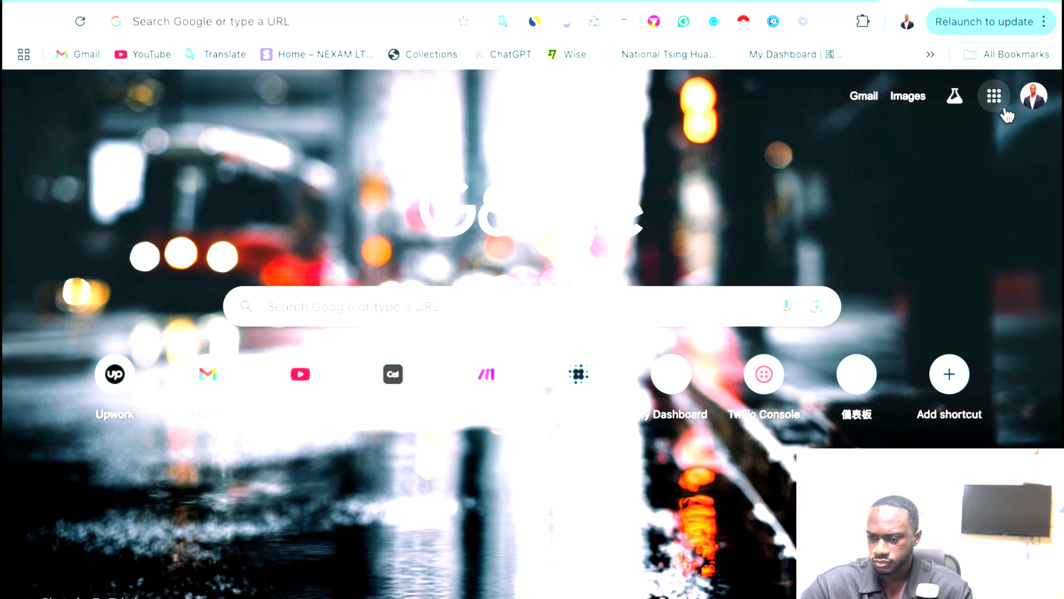
{"action": "left_click", "coordinate": [995, 108]}
{"action": "scroll", "coordinate": [983, 335], "scroll_direction": "down", "scroll_amount": 8}
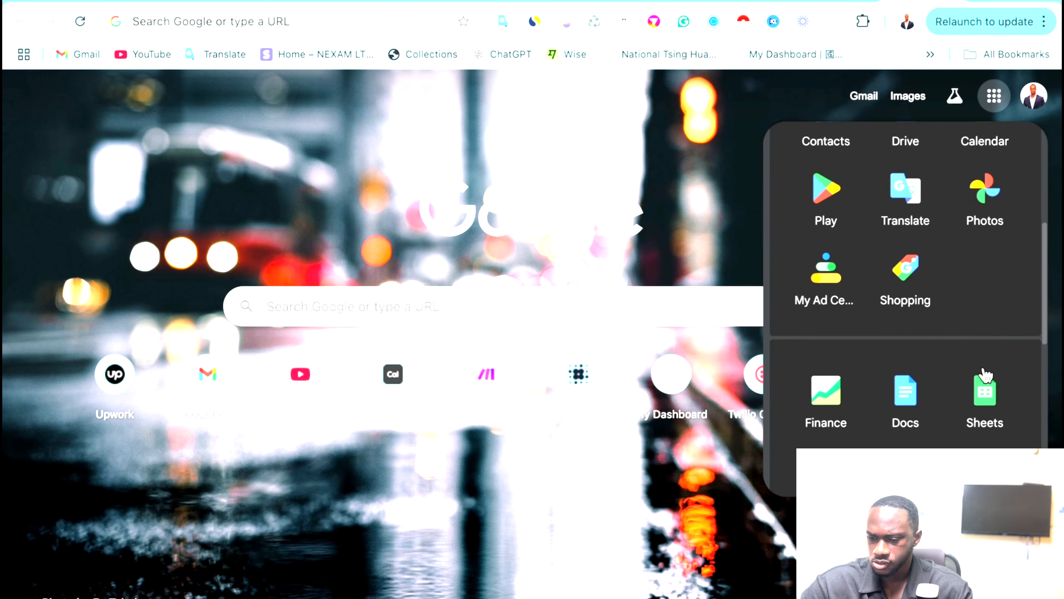
{"action": "left_click", "coordinate": [985, 347]}
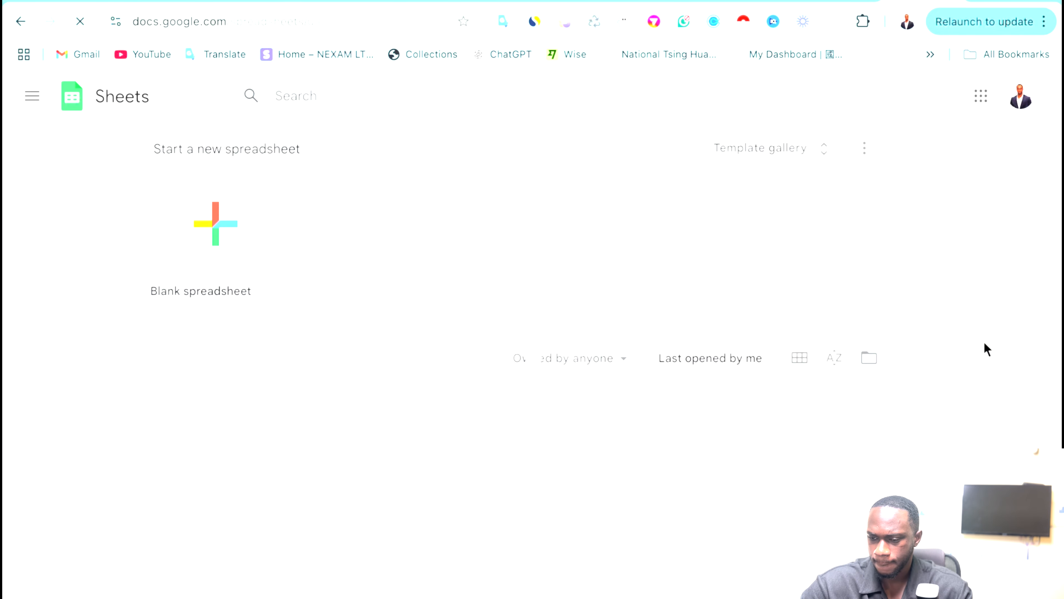
{"action": "left_click", "coordinate": [215, 229]}
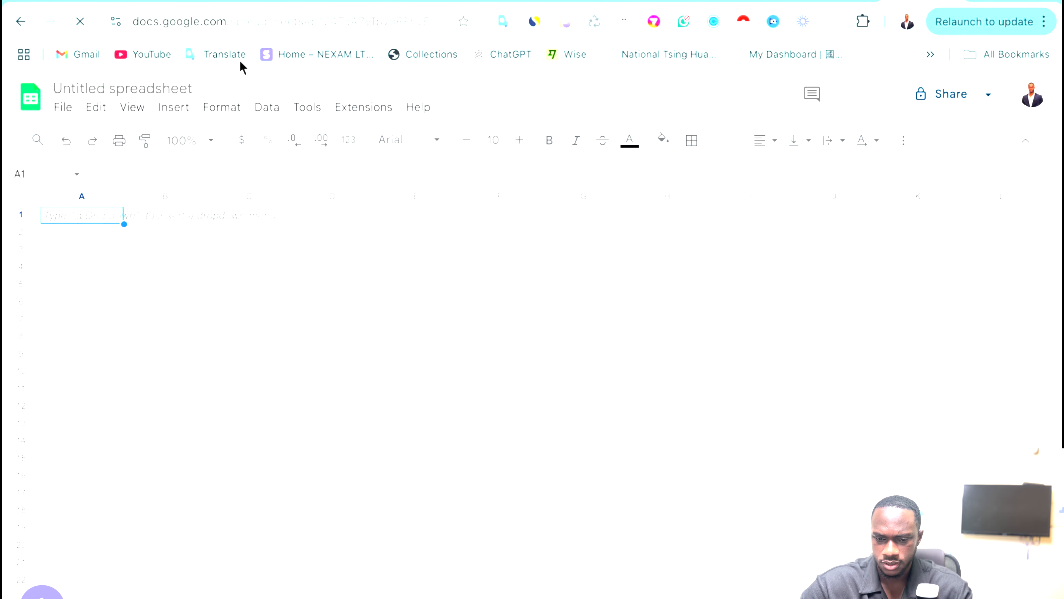
Title the spreadsheet 'Youtube tutorial google sheet'.
{"action": "left_click", "coordinate": [185, 88]}
{"action": "key", "text": "BackSpace"}
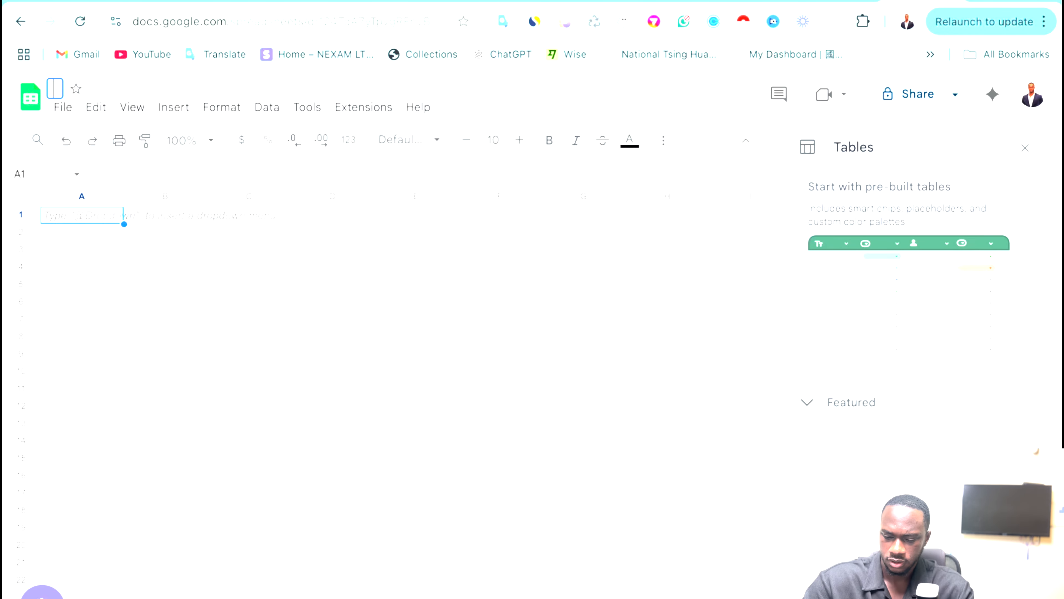
{"action": "type", "text": "Youtube"}
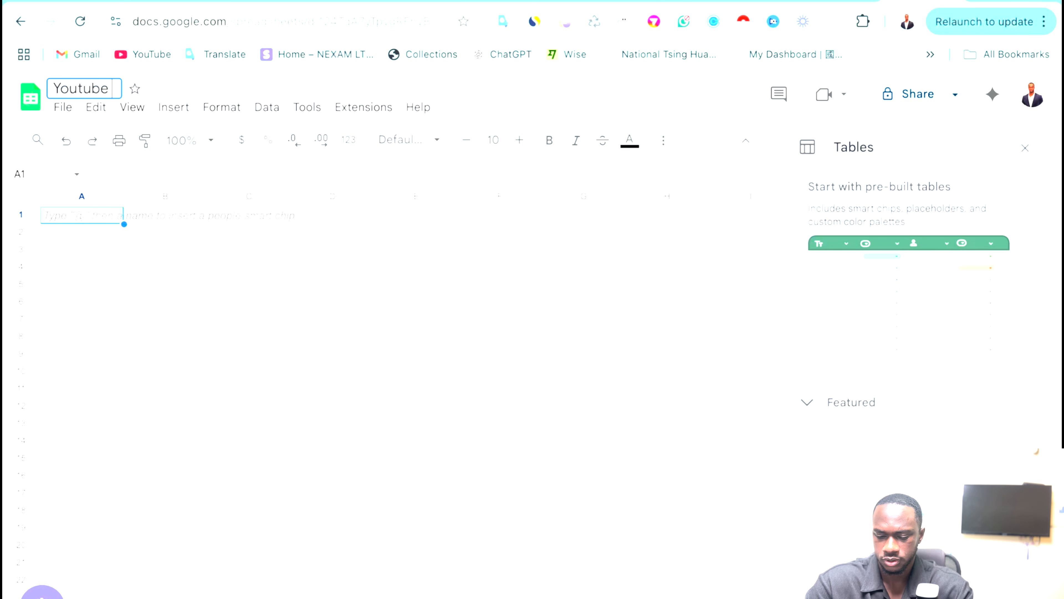
{"action": "type", "text": " tutoual"}
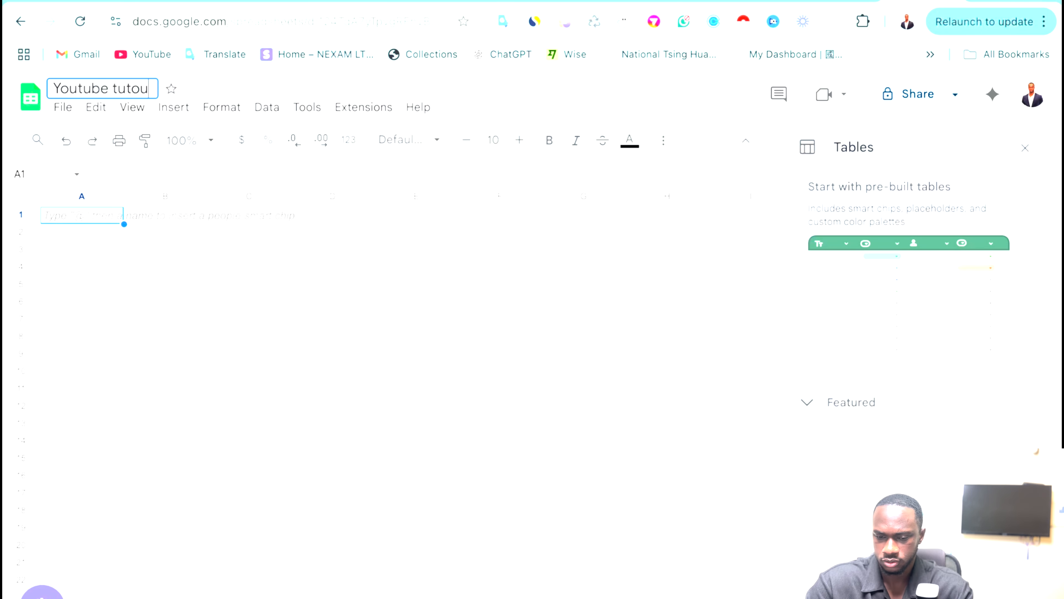
{"action": "key", "text": "BackSpace"}
{"action": "key", "text": "BackSpace"}
{"action": "key", "text": "BackSpace"}
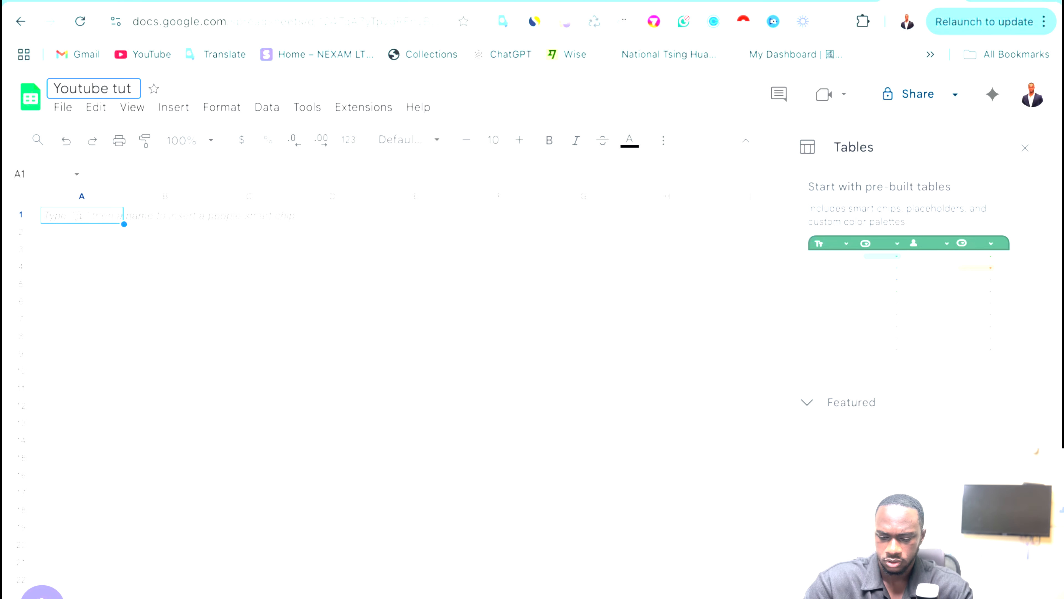
{"action": "type", "text": "ora"}
{"action": "key", "text": "BackSpace"}
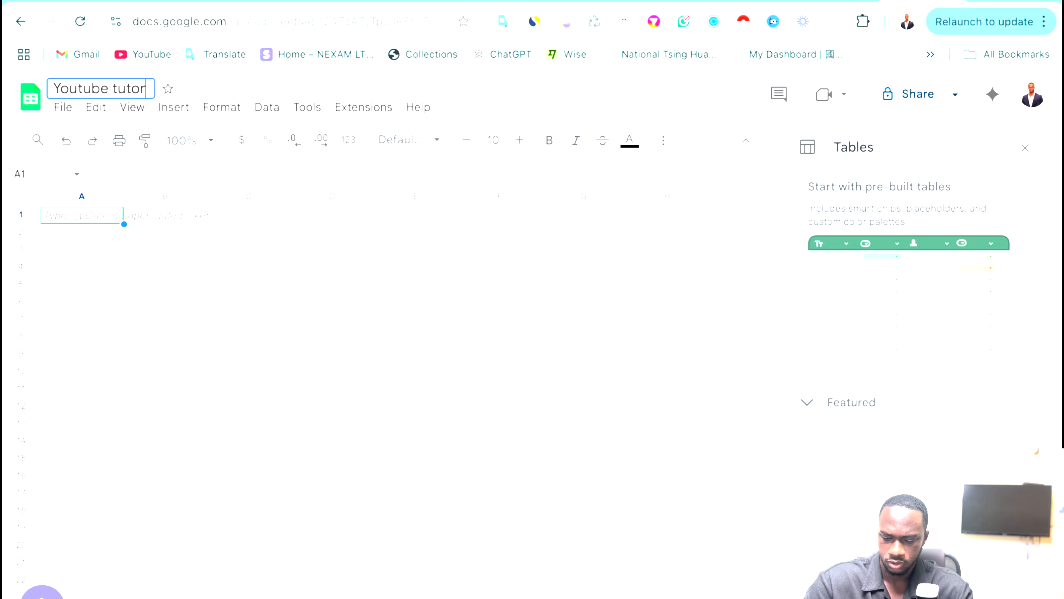
{"action": "type", "text": "ial googl"}
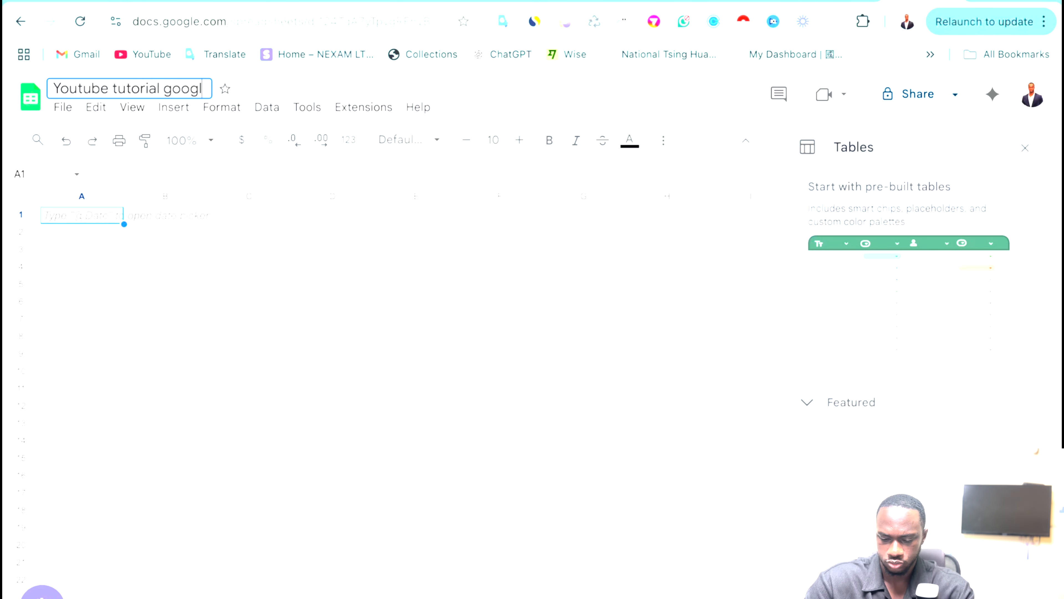
{"action": "type", "text": "e sheet"}
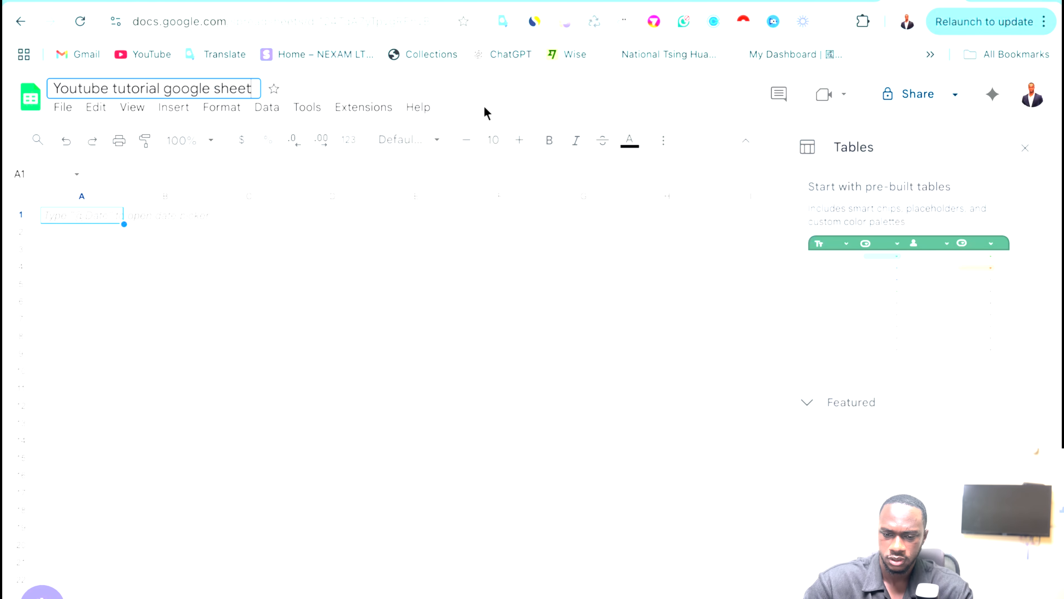
{"action": "key", "text": "Return"}
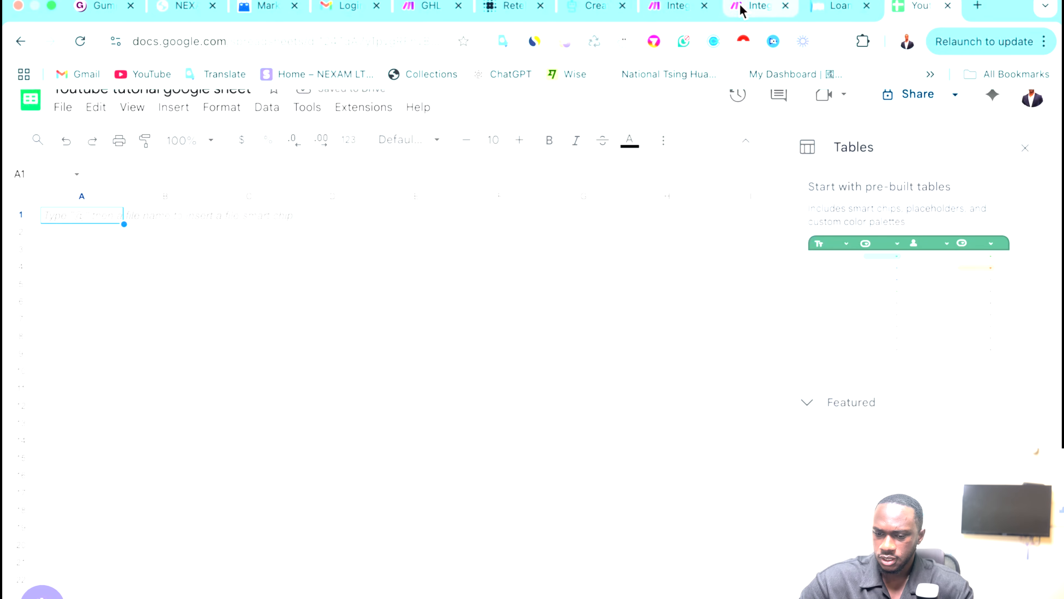
Set the Add a Row search method to Select from all and pick the tutorial spreadsheet.
{"action": "left_click", "coordinate": [740, 8]}
{"action": "left_click", "coordinate": [448, 280]}
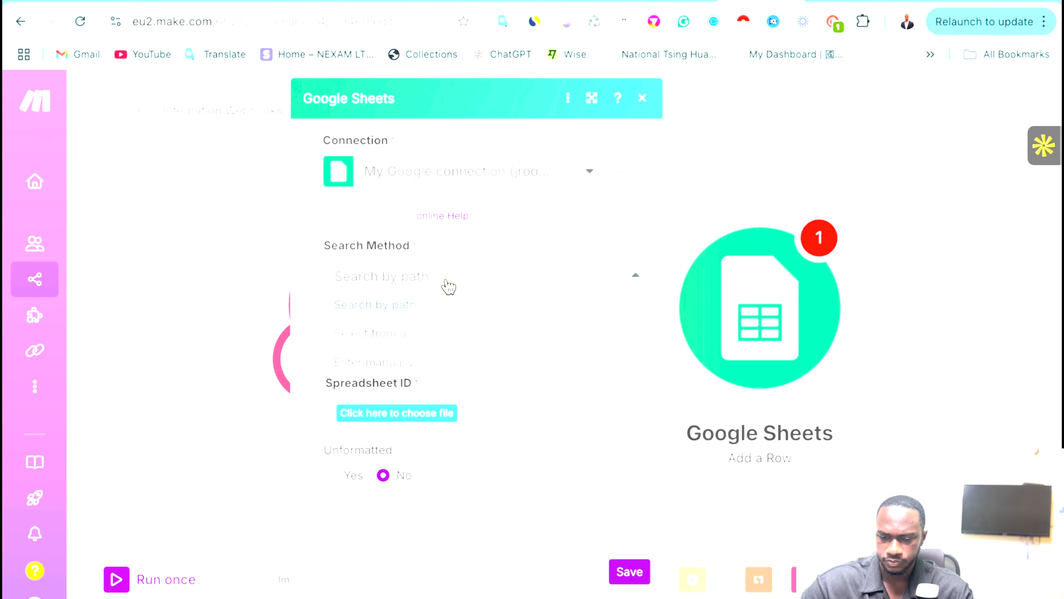
{"action": "left_click", "coordinate": [422, 339]}
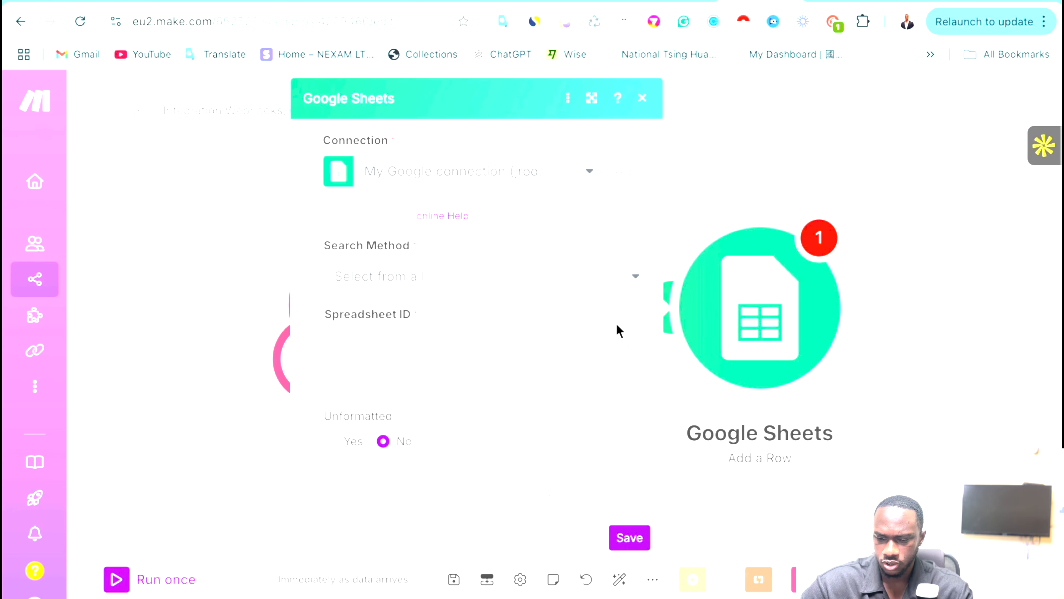
{"action": "left_click", "coordinate": [603, 340]}
{"action": "left_click", "coordinate": [755, 300]}
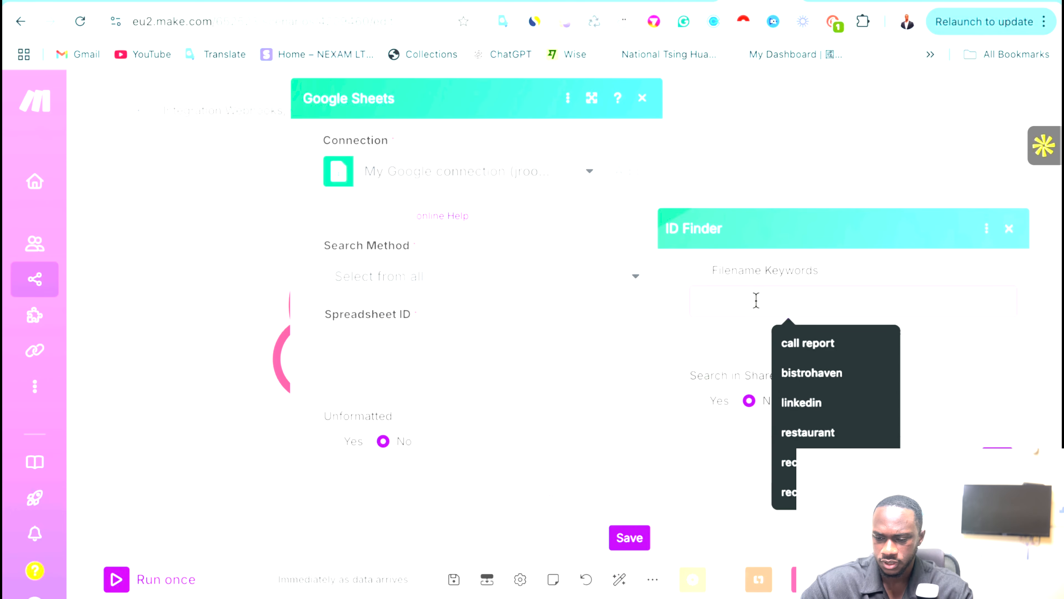
{"action": "type", "text": "youtube goo"}
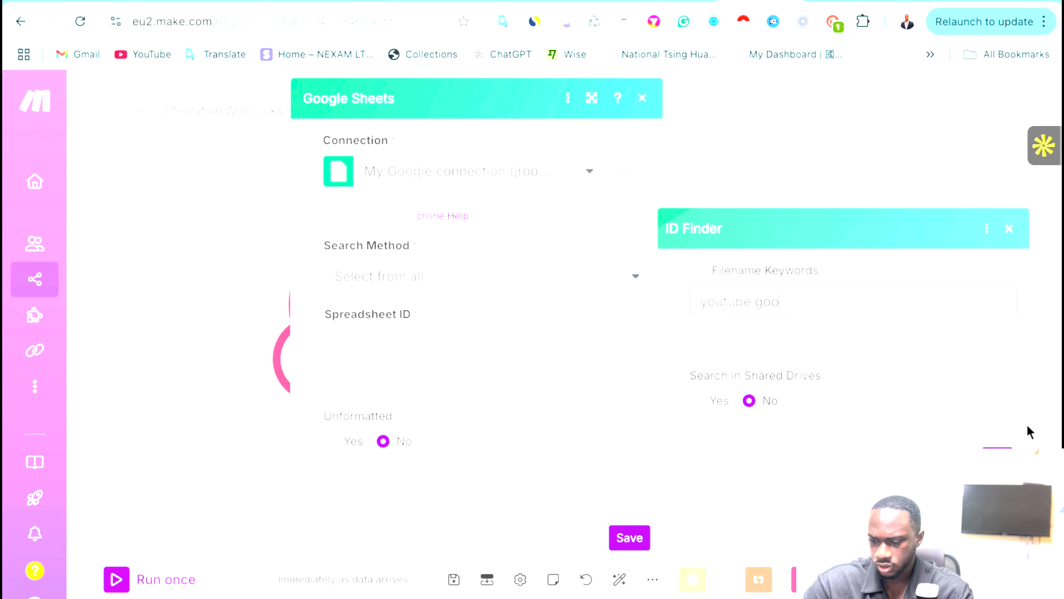
{"action": "key", "text": "Return"}
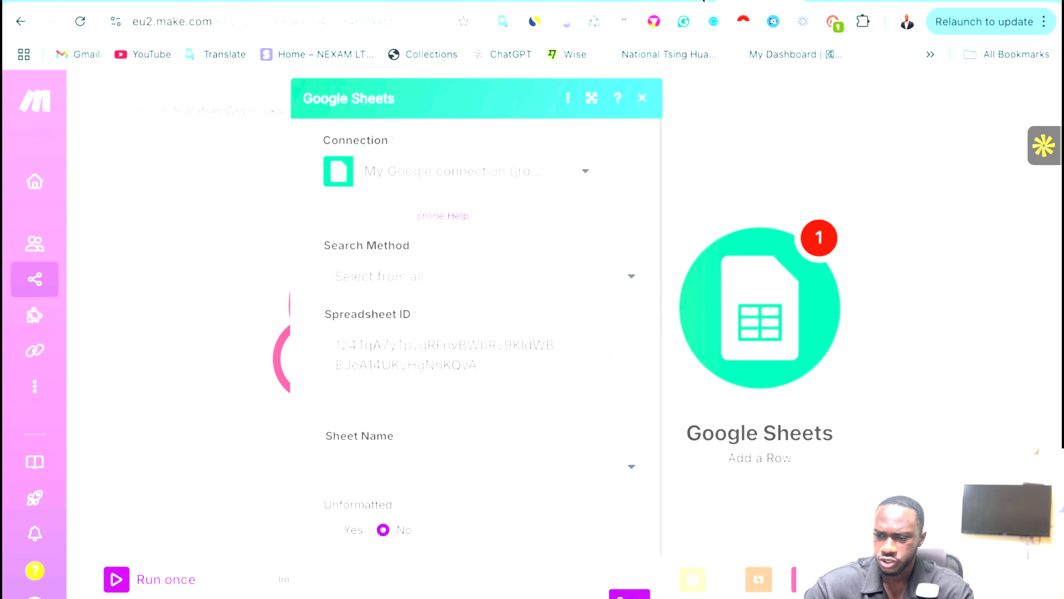
{"action": "left_click", "coordinate": [913, 1]}
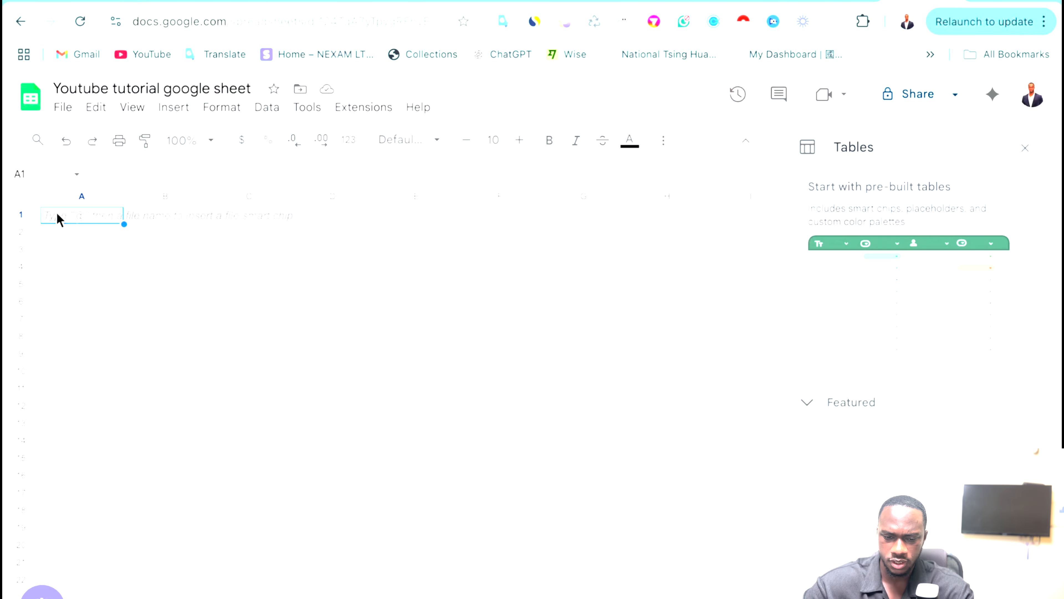
Enter the headers Name, Phone number and email in cells A1, B1 and C1.
{"action": "double_click", "coordinate": [57, 215]}
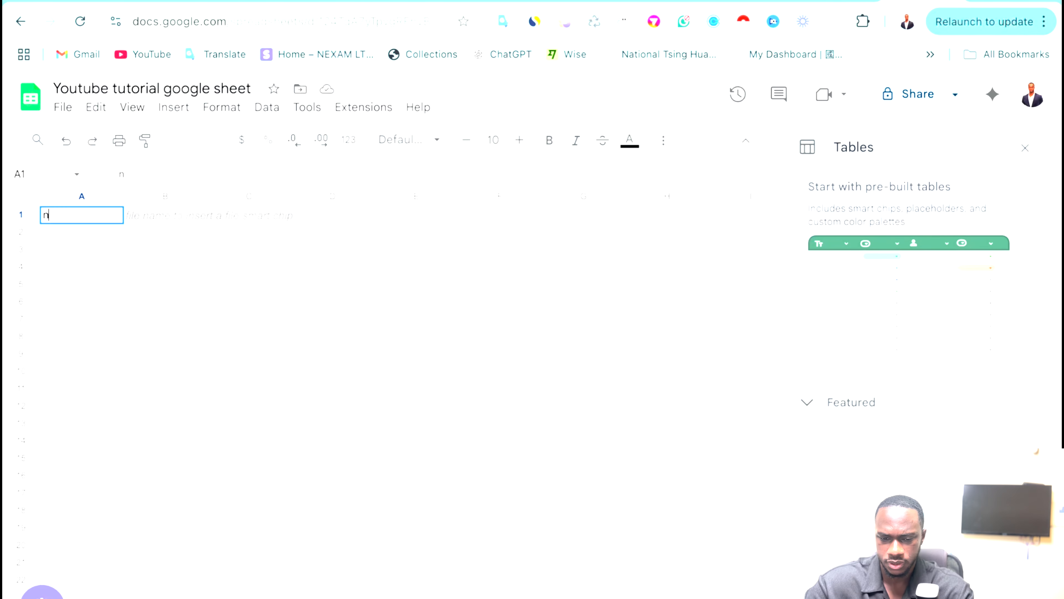
{"action": "type", "text": "Nma"}
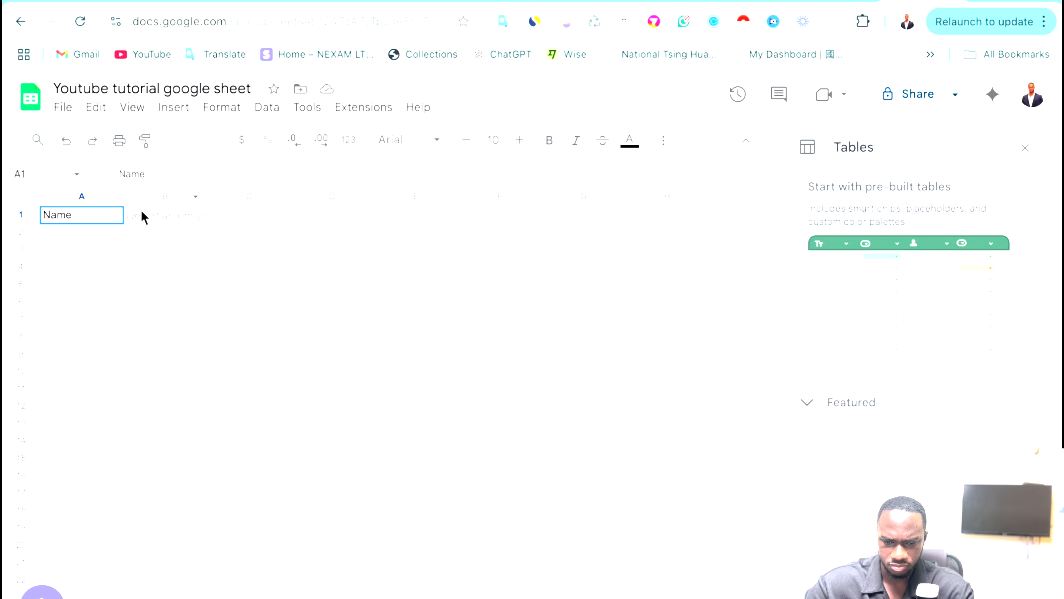
{"action": "double_click", "coordinate": [152, 220]}
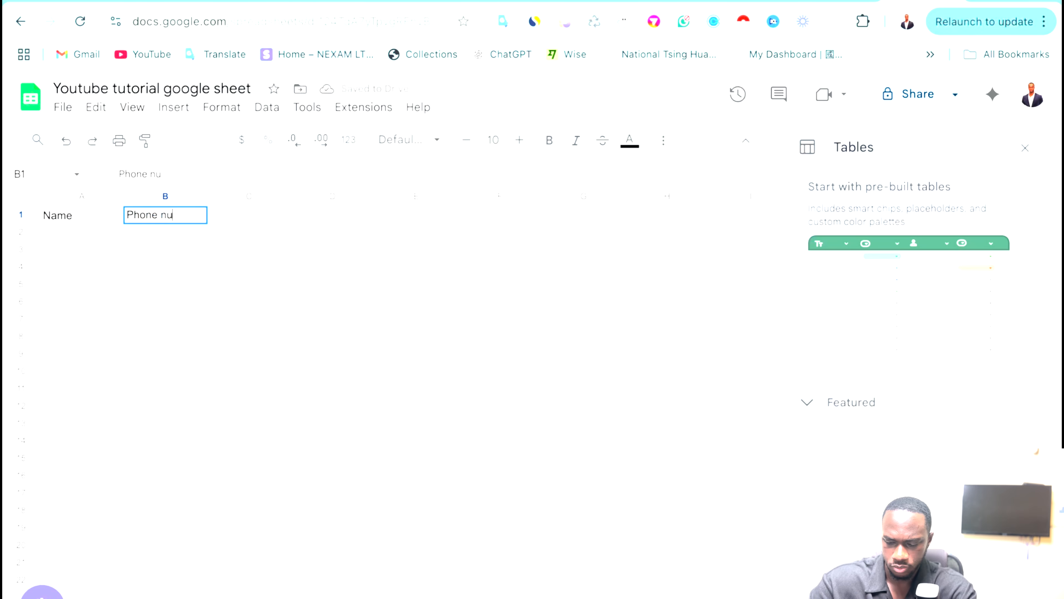
{"action": "double_click", "coordinate": [236, 214]}
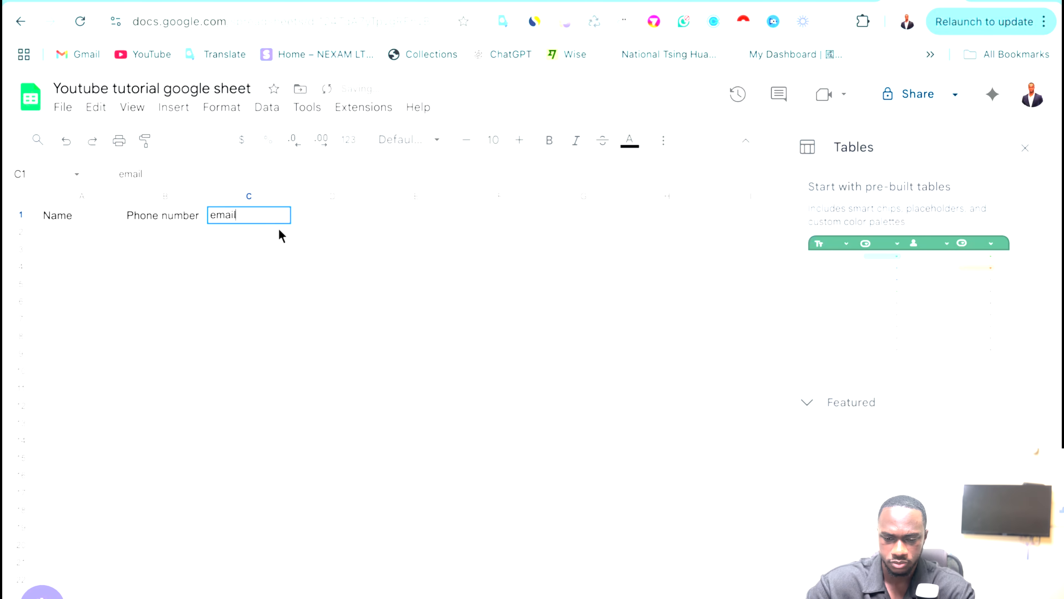
{"action": "left_click", "coordinate": [67, 237]}
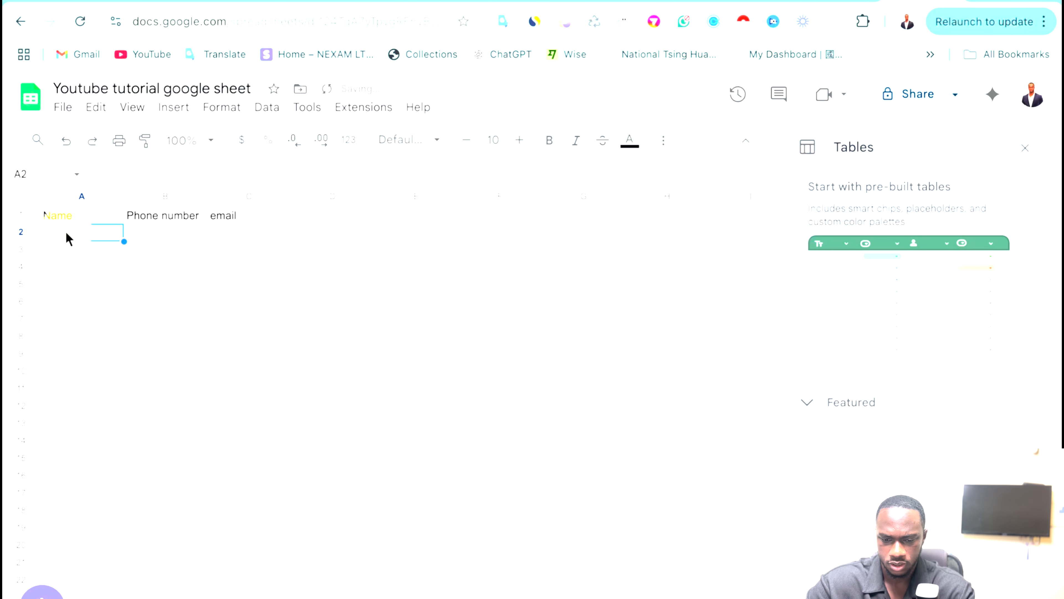
{"action": "left_click", "coordinate": [214, 221]}
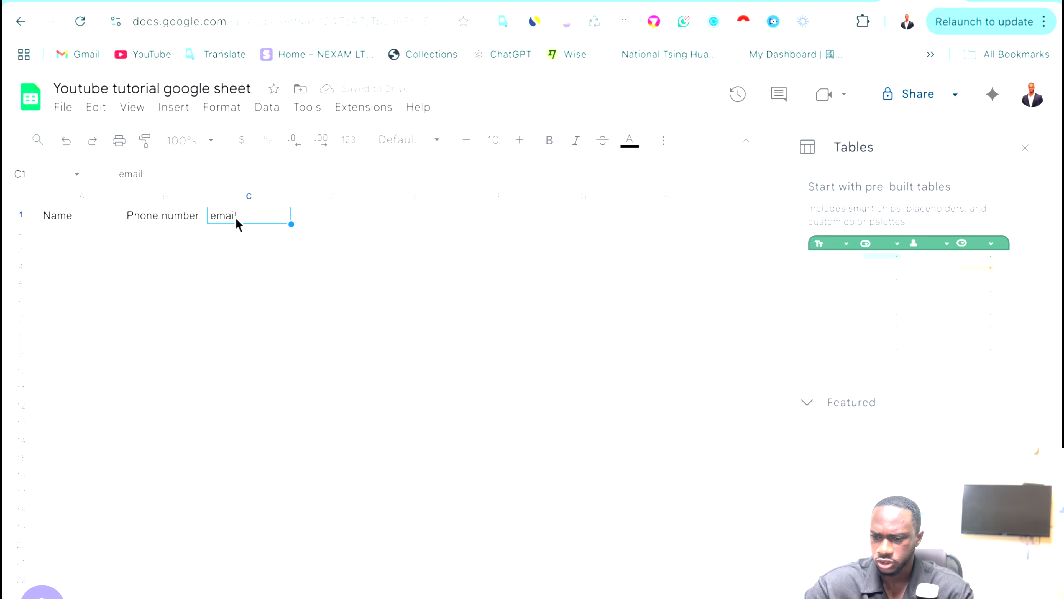
Point Add a Row at Sheet1 with headers, review the Name, Phone number and email fields, and save.
{"action": "left_click", "coordinate": [754, 8]}
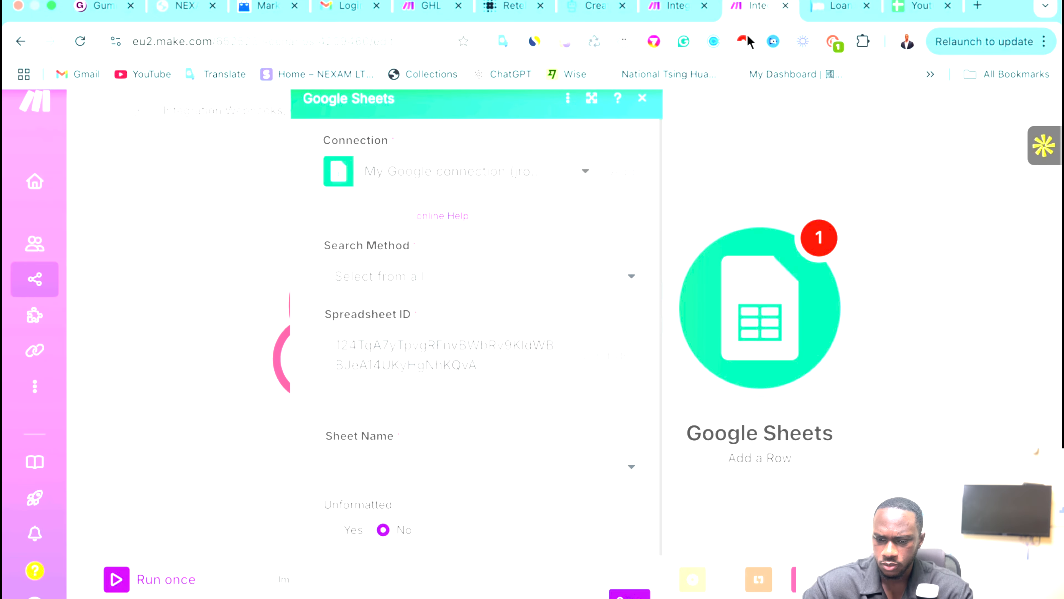
{"action": "scroll", "coordinate": [481, 457], "scroll_direction": "down", "scroll_amount": 1}
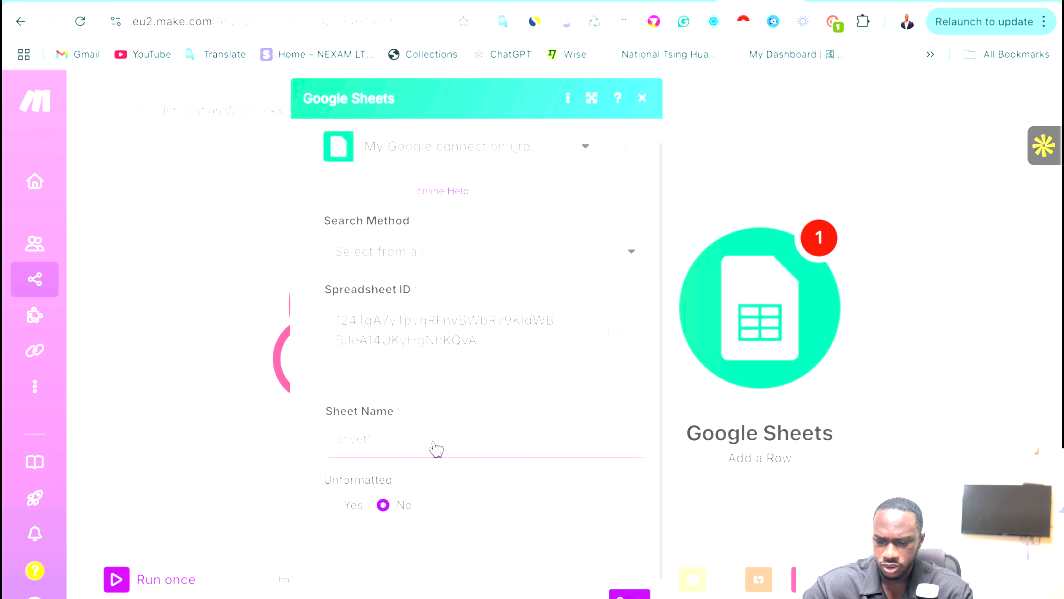
{"action": "scroll", "coordinate": [520, 444], "scroll_direction": "down", "scroll_amount": 3}
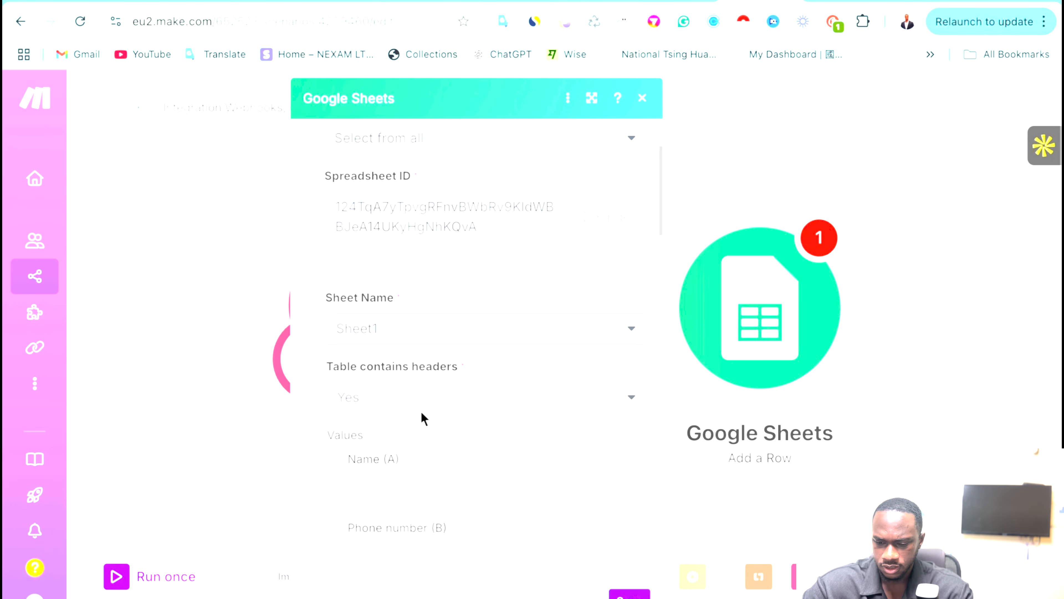
{"action": "scroll", "coordinate": [424, 418], "scroll_direction": "down", "scroll_amount": 4}
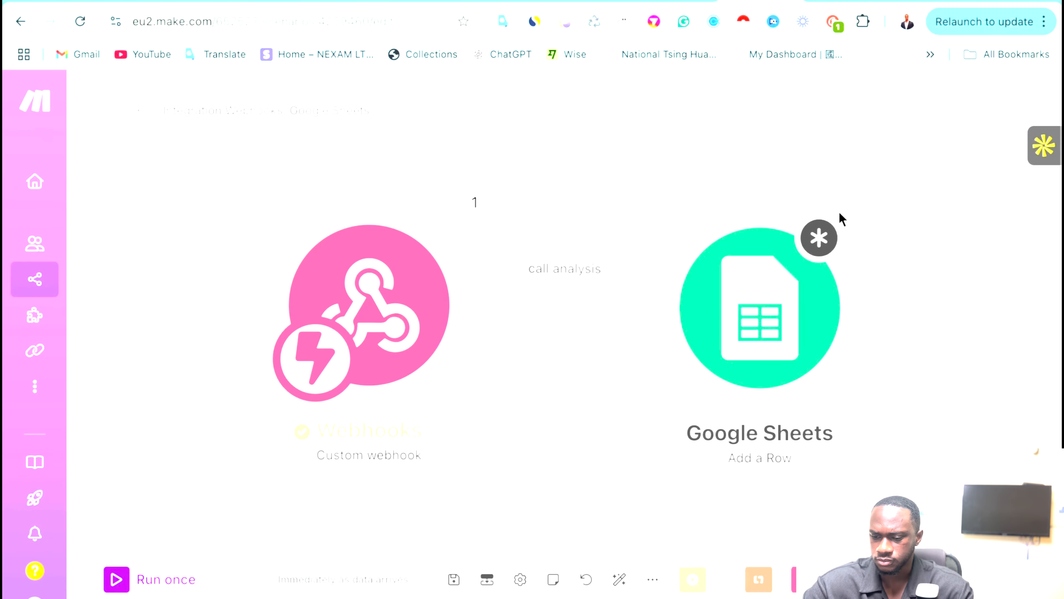
{"action": "right_click", "coordinate": [779, 297]}
{"action": "key", "text": "Escape"}
{"action": "left_click", "coordinate": [753, 273]}
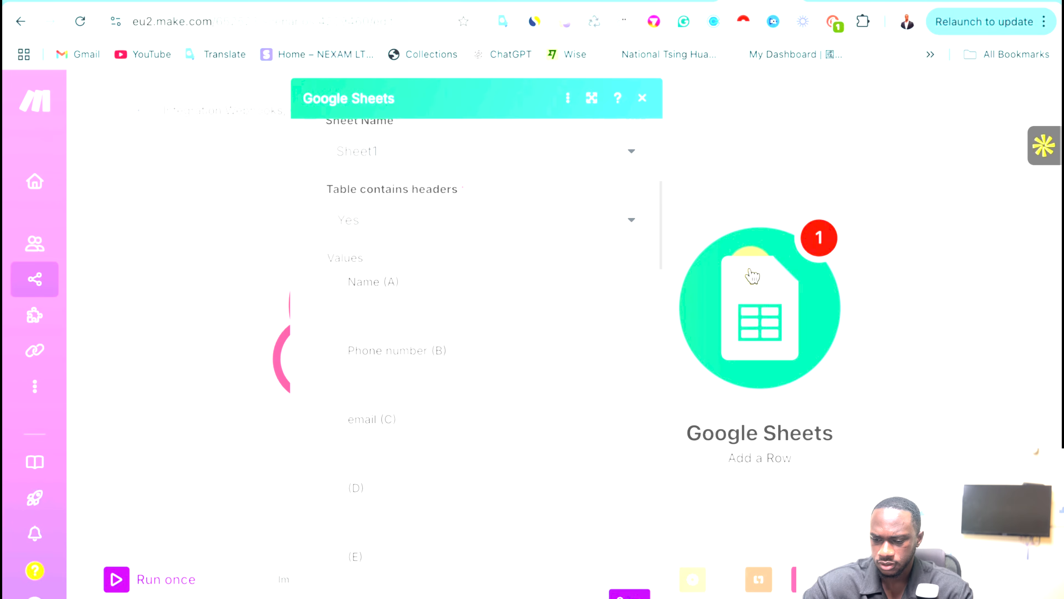
{"action": "left_click", "coordinate": [633, 593]}
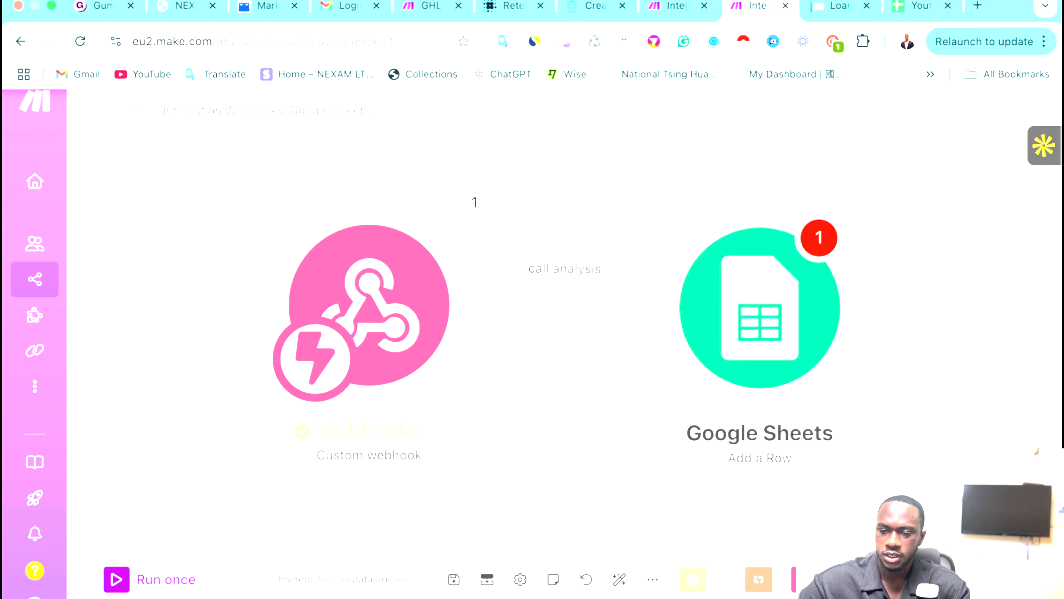
Add a new text field in the Retell agent's Post-Call Analysis section.
{"action": "left_click", "coordinate": [494, 7]}
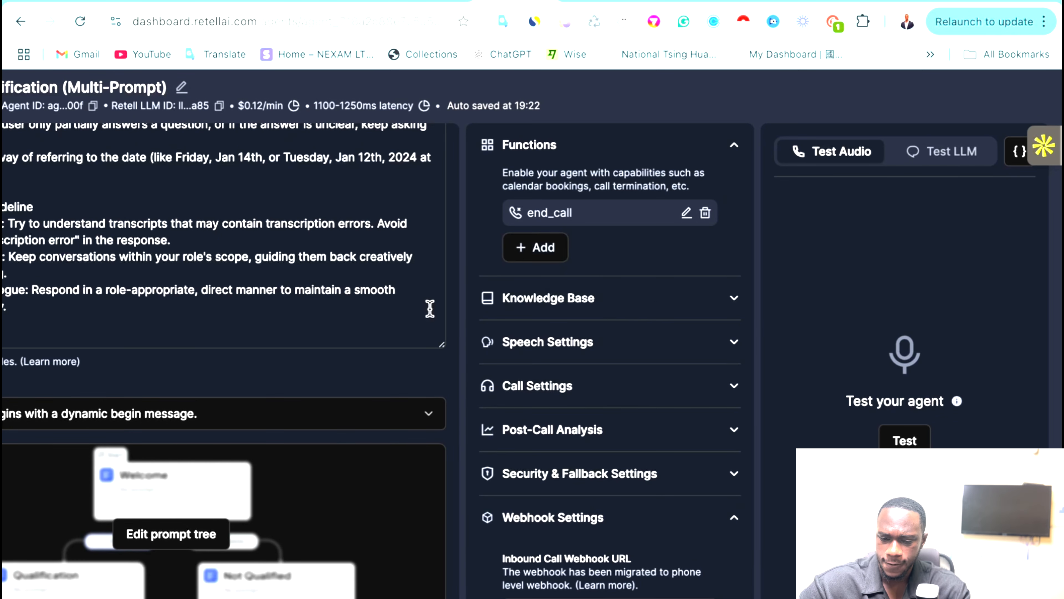
{"action": "scroll", "coordinate": [352, 334], "scroll_direction": "left", "scroll_amount": 2}
{"action": "scroll", "coordinate": [637, 320], "scroll_direction": "down", "scroll_amount": 5}
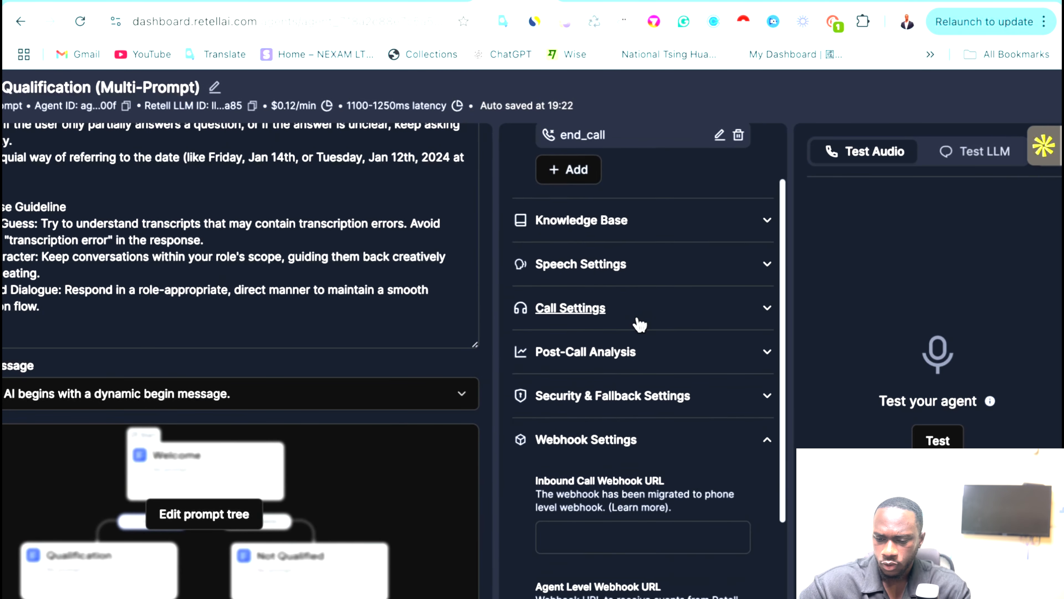
{"action": "left_click", "coordinate": [648, 254]}
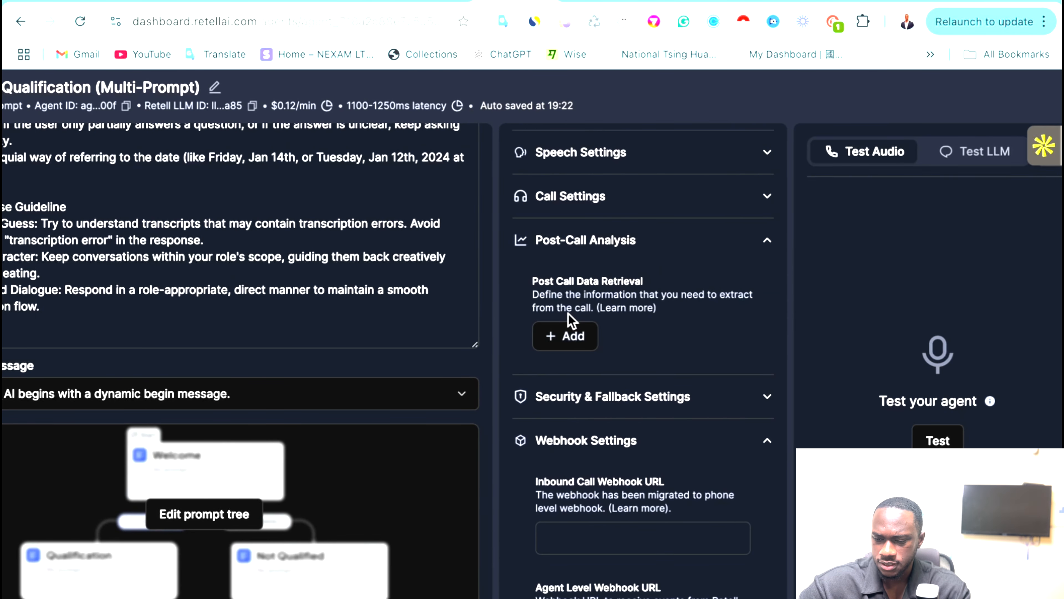
{"action": "left_click", "coordinate": [570, 325]}
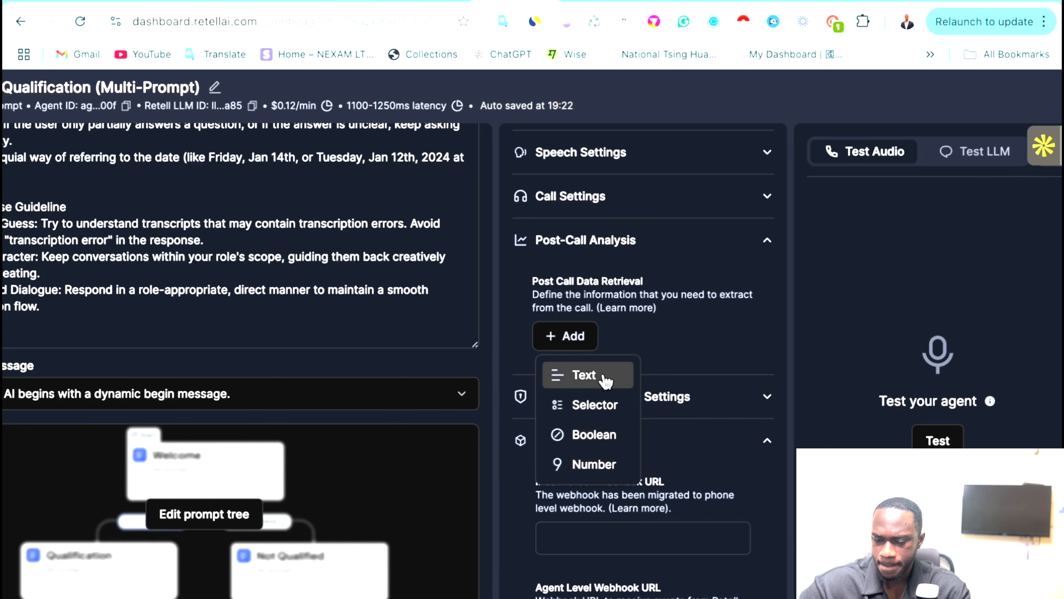
{"action": "left_click", "coordinate": [605, 377]}
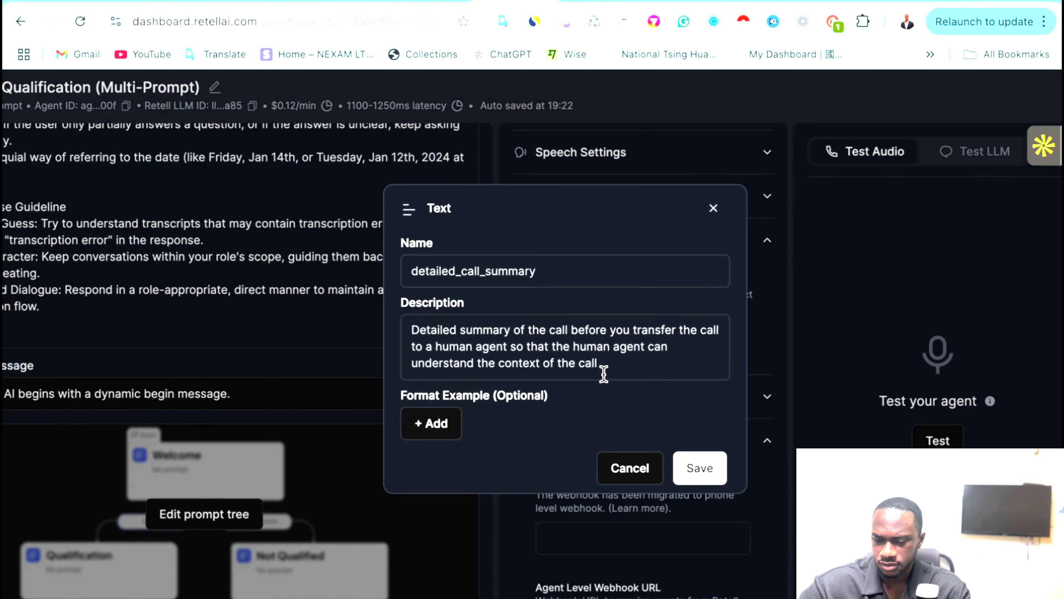
Rename the text field to 'Name'.
{"action": "left_click", "coordinate": [453, 354]}
{"action": "left_click", "coordinate": [492, 271]}
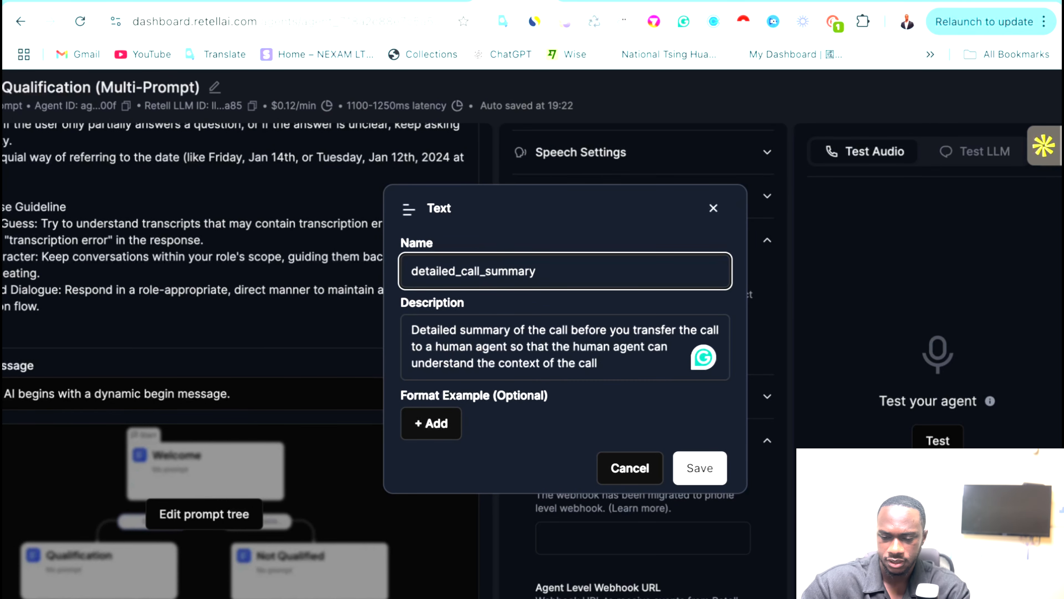
{"action": "key", "text": "ctrl+a"}
{"action": "type", "text": "nms"}
{"action": "key", "text": "ctrl+z"}
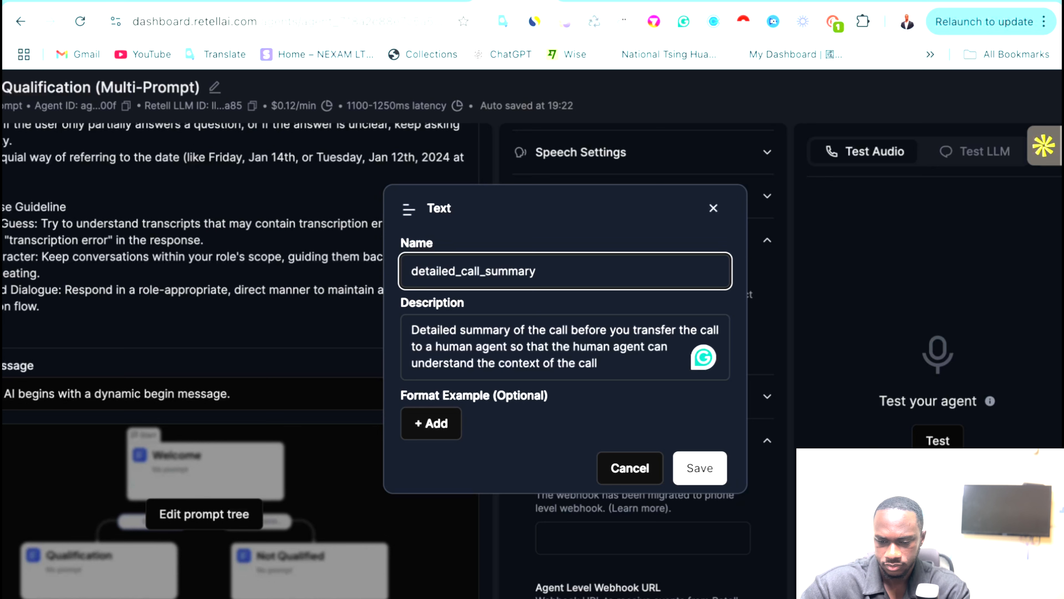
{"action": "key", "text": "ctrl+a"}
{"action": "type", "text": "Nm"}
{"action": "key", "text": "BackSpace"}
{"action": "type", "text": "ame"}
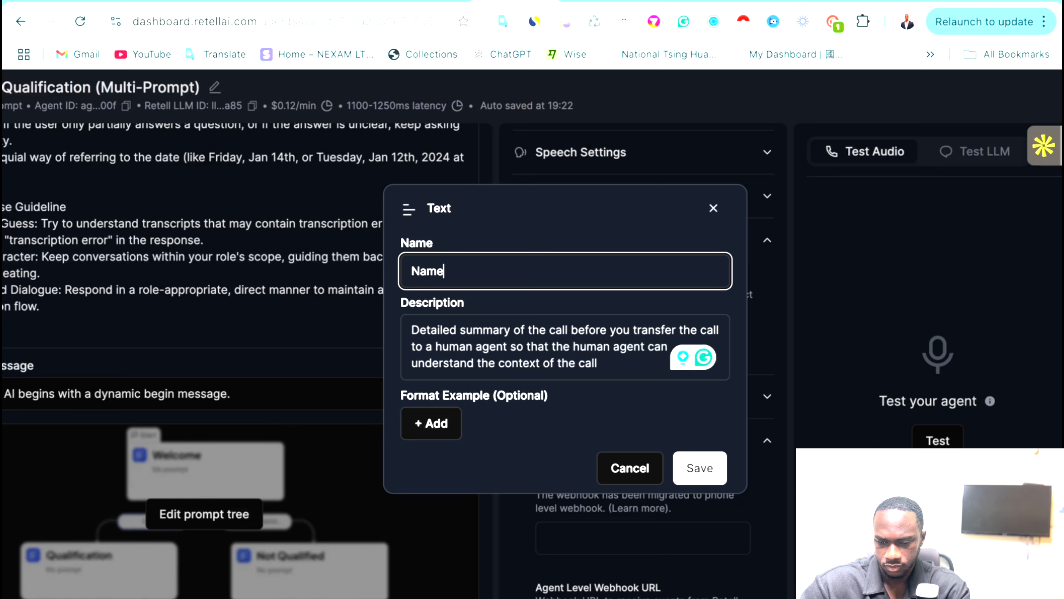
Describe the field as the name of the caller.
{"action": "left_click", "coordinate": [514, 345]}
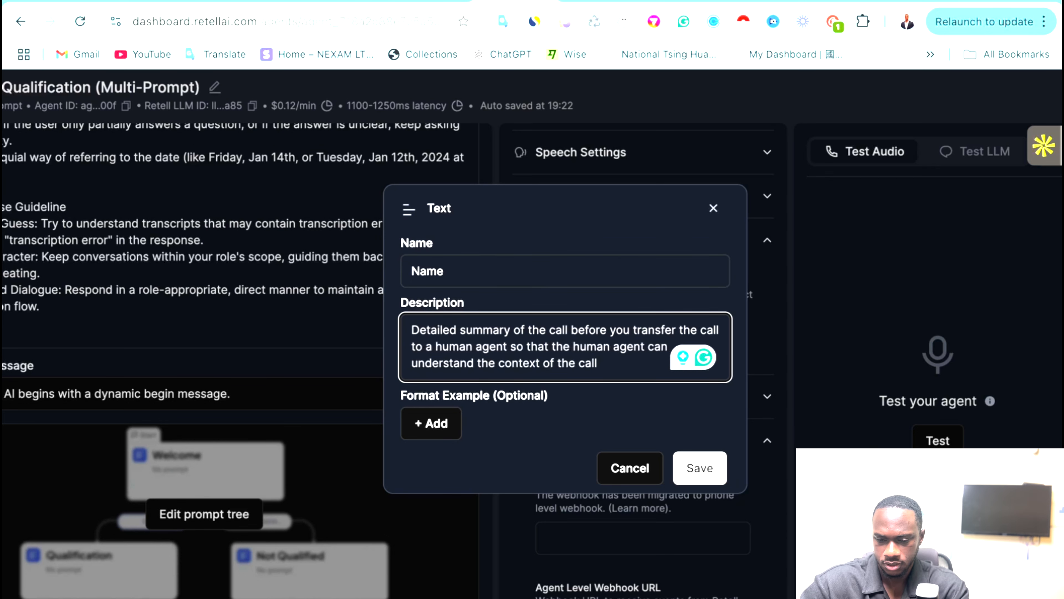
{"action": "left_click", "coordinate": [482, 323]}
{"action": "left_click", "coordinate": [482, 324]}
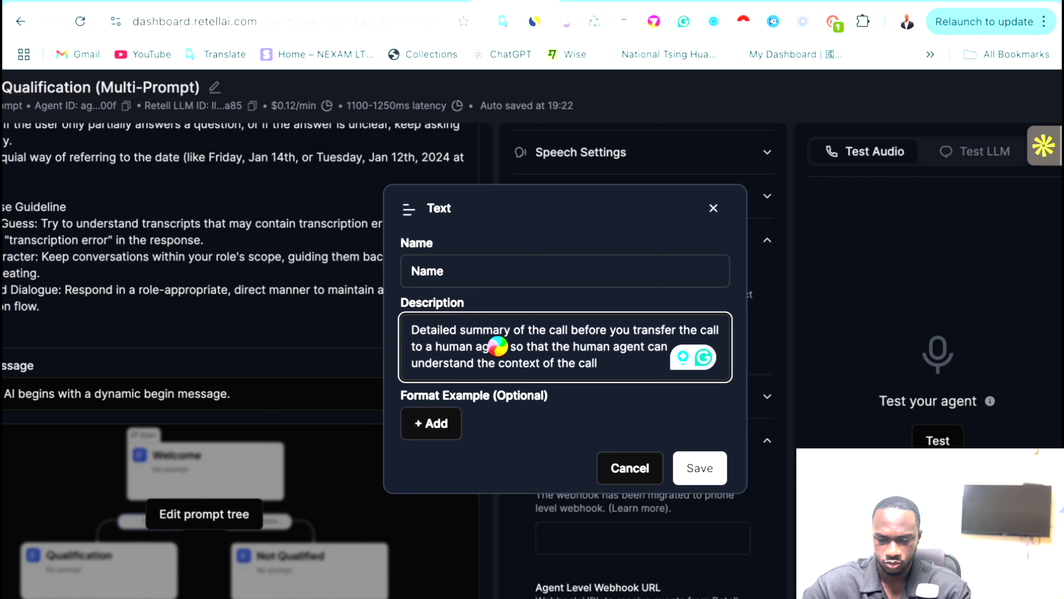
{"action": "key", "text": "ctrl+a"}
{"action": "type", "text": "This is the n"}
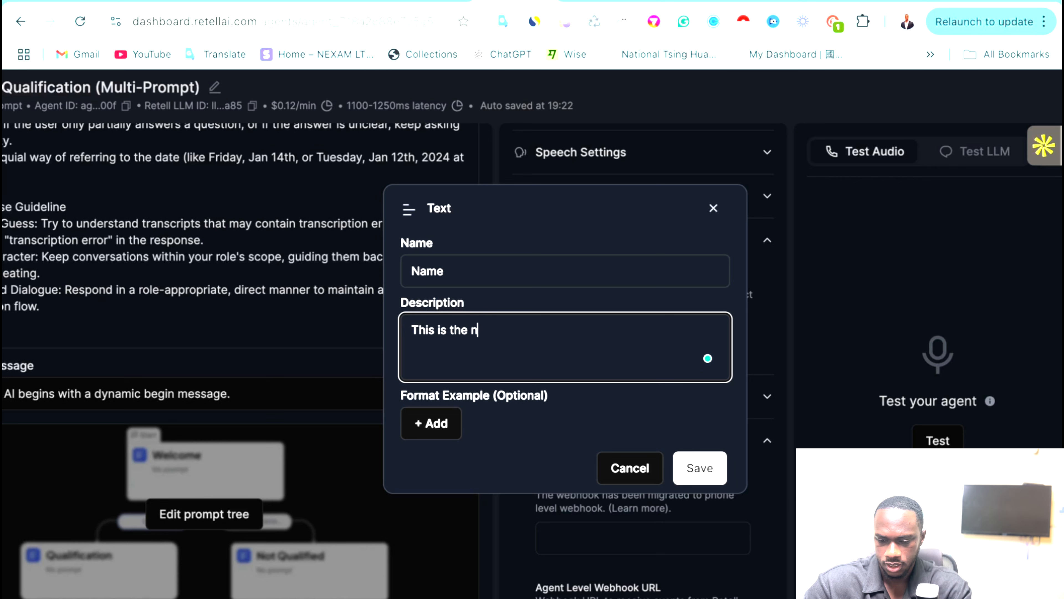
{"action": "type", "text": "mMW "}
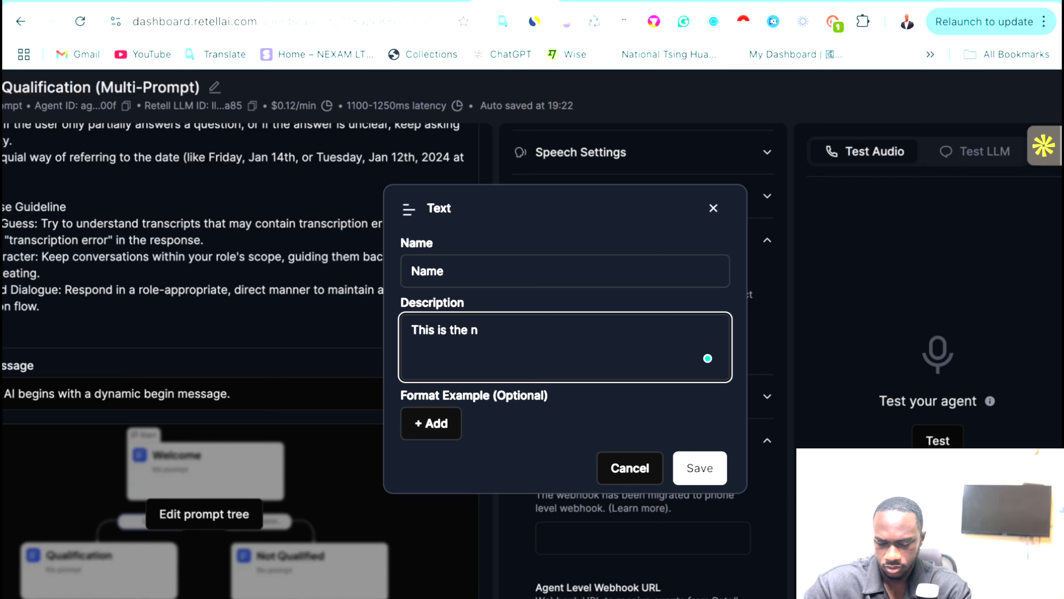
{"action": "type", "text": "ame of the caller"}
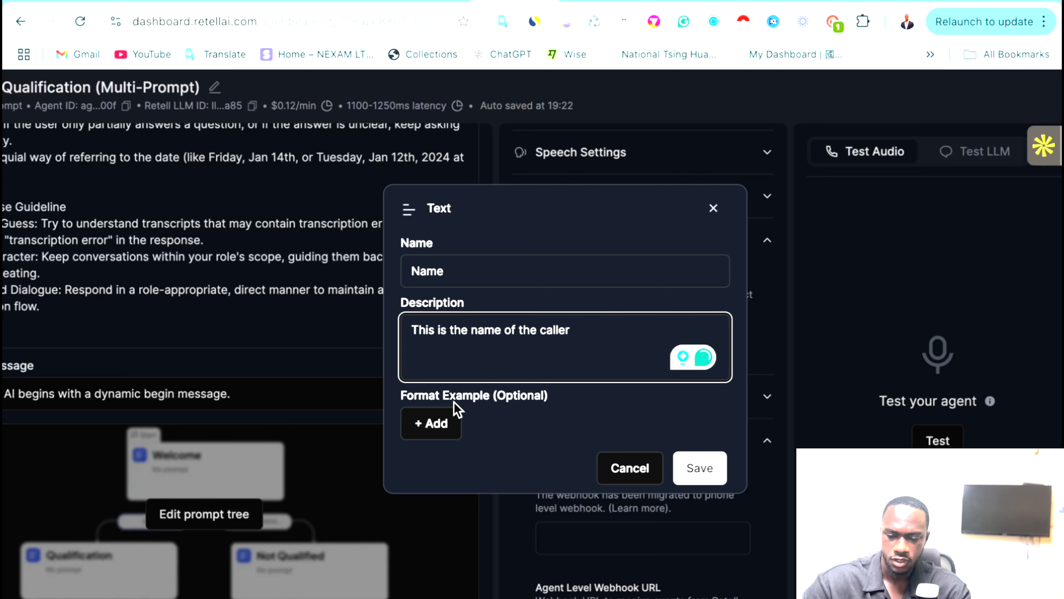
Add an example caller name as the format example, tidy the field name, and save.
{"action": "left_click", "coordinate": [444, 417]}
{"action": "left_click", "coordinate": [472, 403]}
{"action": "type", "text": "j"}
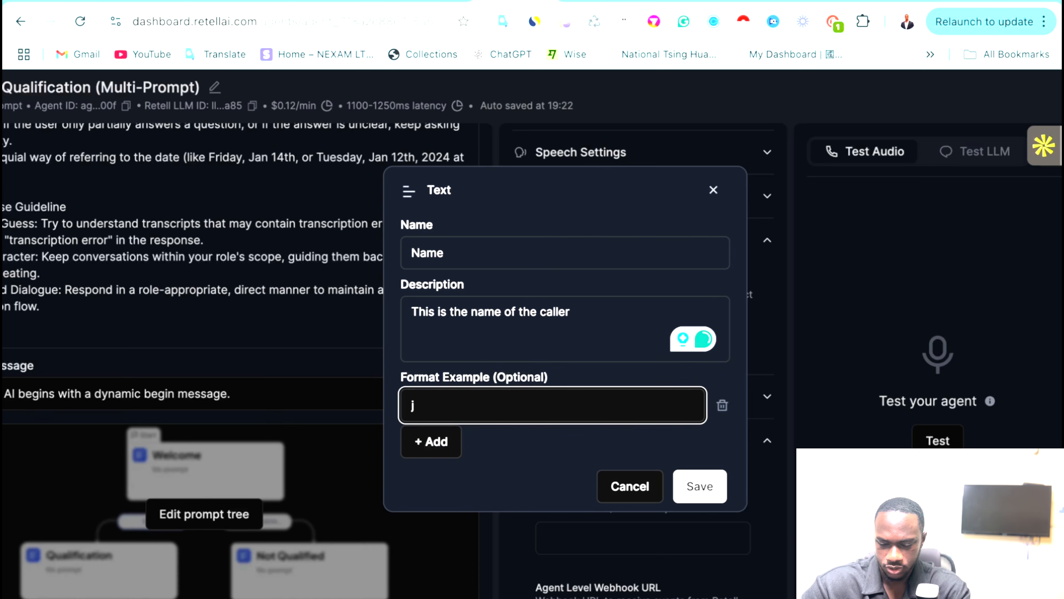
{"action": "type", "text": "ean pie"}
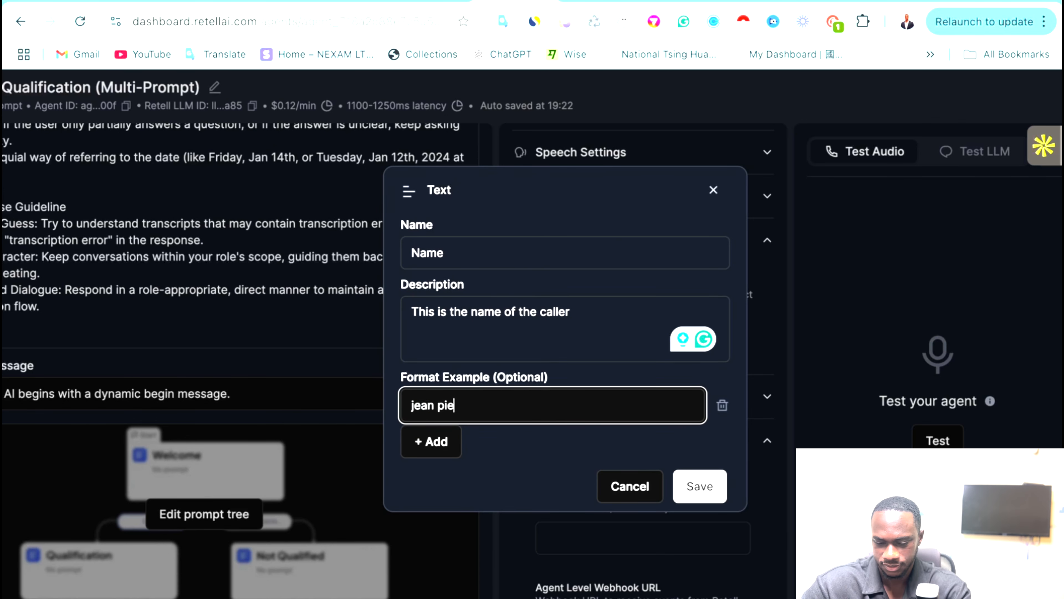
{"action": "type", "text": "rre"}
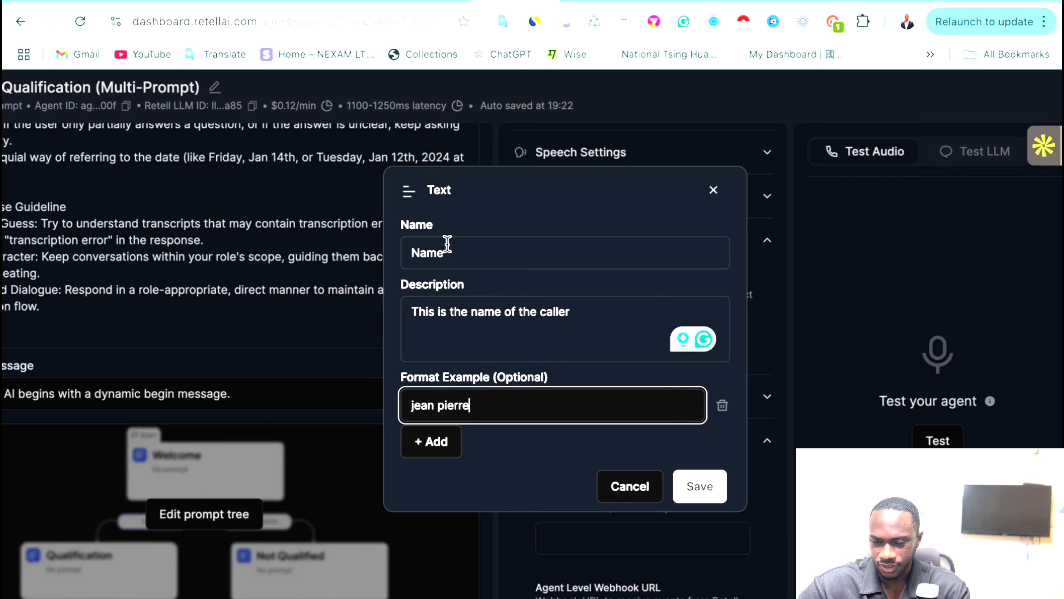
{"action": "left_click", "coordinate": [408, 251]}
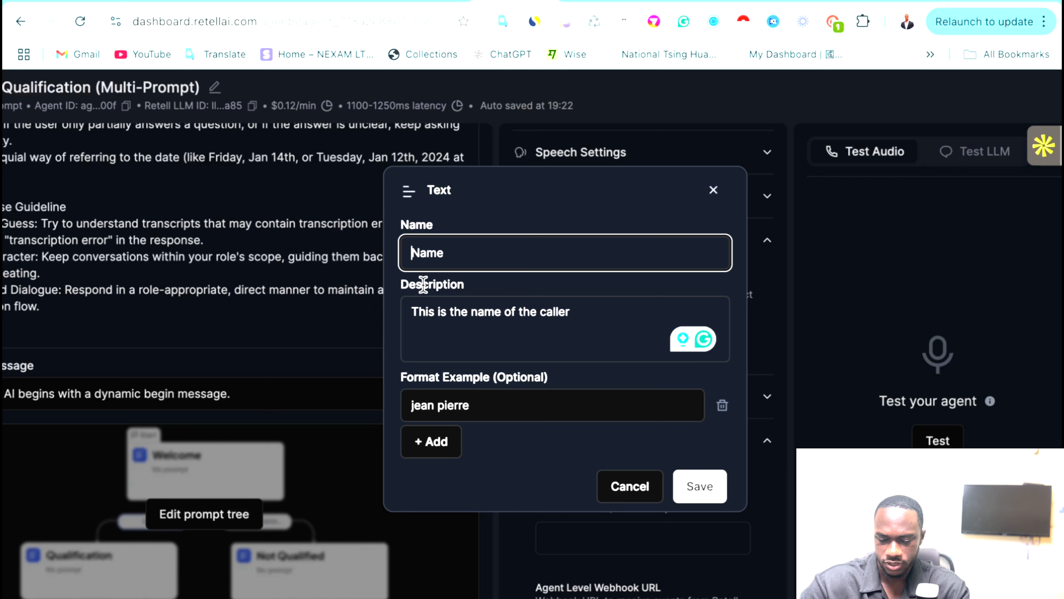
{"action": "type", "text": "Fr"}
{"action": "key", "text": "BackSpace"}
{"action": "type", "text": "it"}
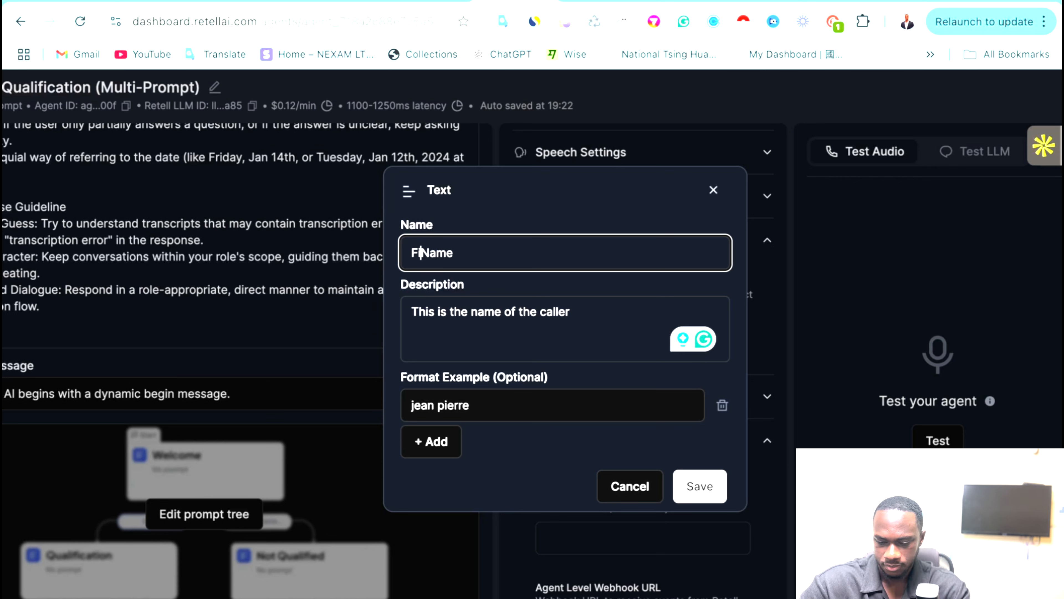
{"action": "key", "text": "BackSpace"}
{"action": "key", "text": "BackSpace"}
{"action": "key", "text": "BackSpace"}
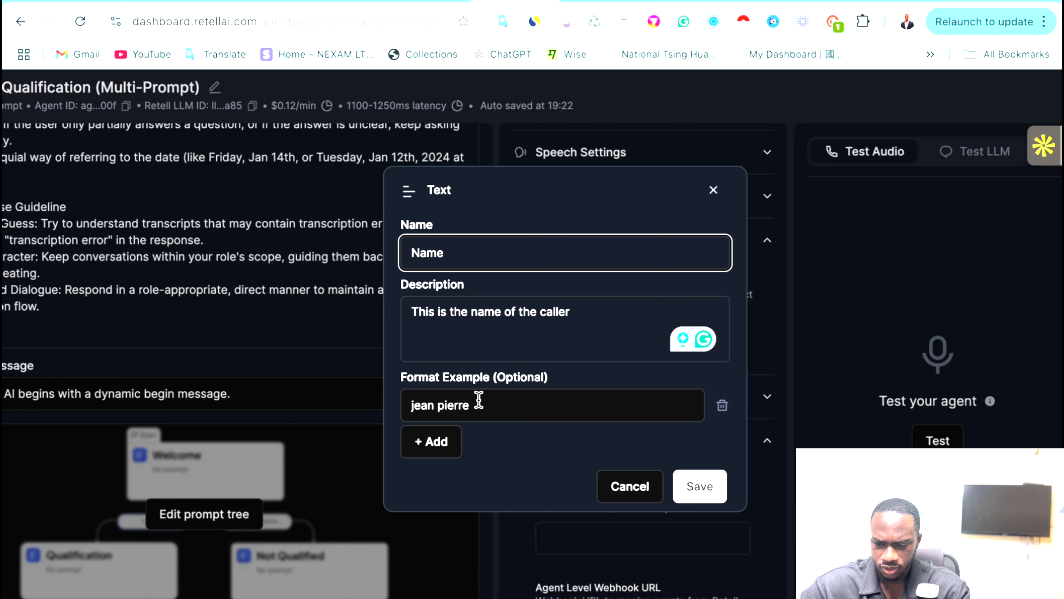
{"action": "left_click", "coordinate": [529, 438]}
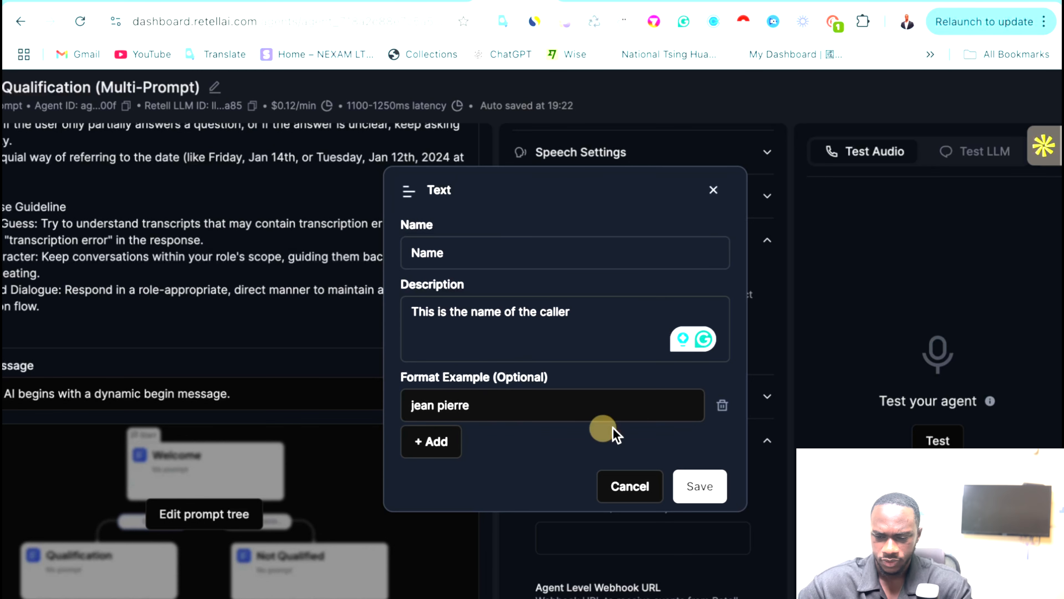
{"action": "left_click", "coordinate": [707, 487]}
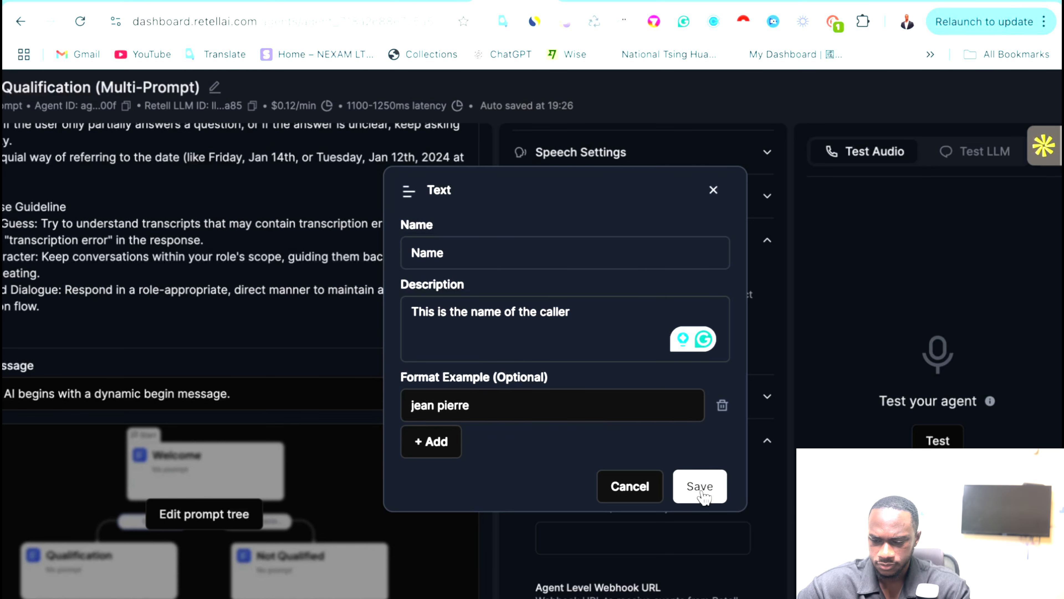
{"action": "left_click", "coordinate": [703, 487]}
Add a number field named 'phone number'.
{"action": "left_click", "coordinate": [570, 426]}
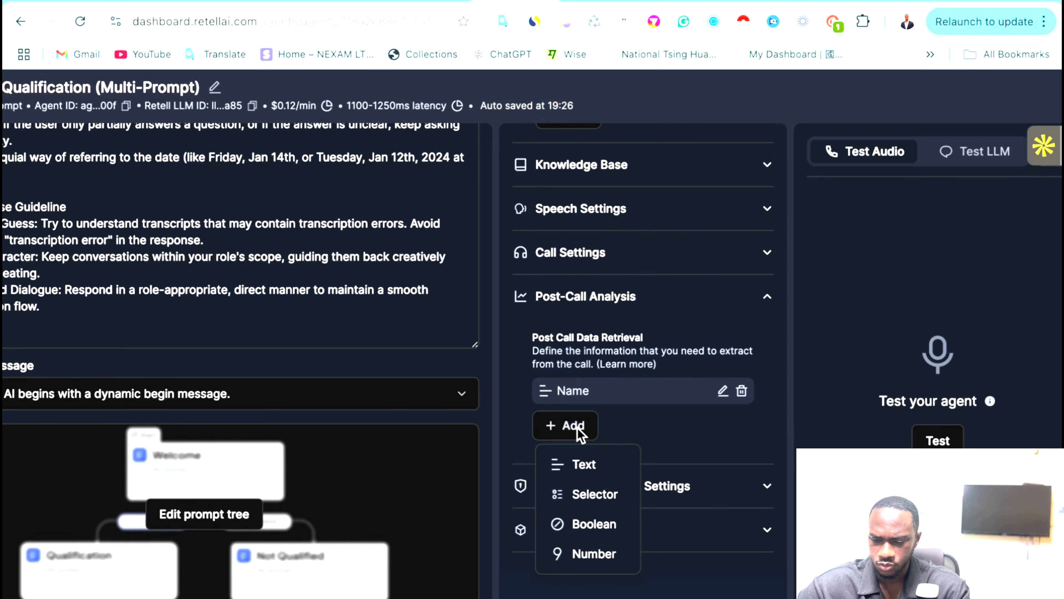
{"action": "left_click", "coordinate": [594, 553]}
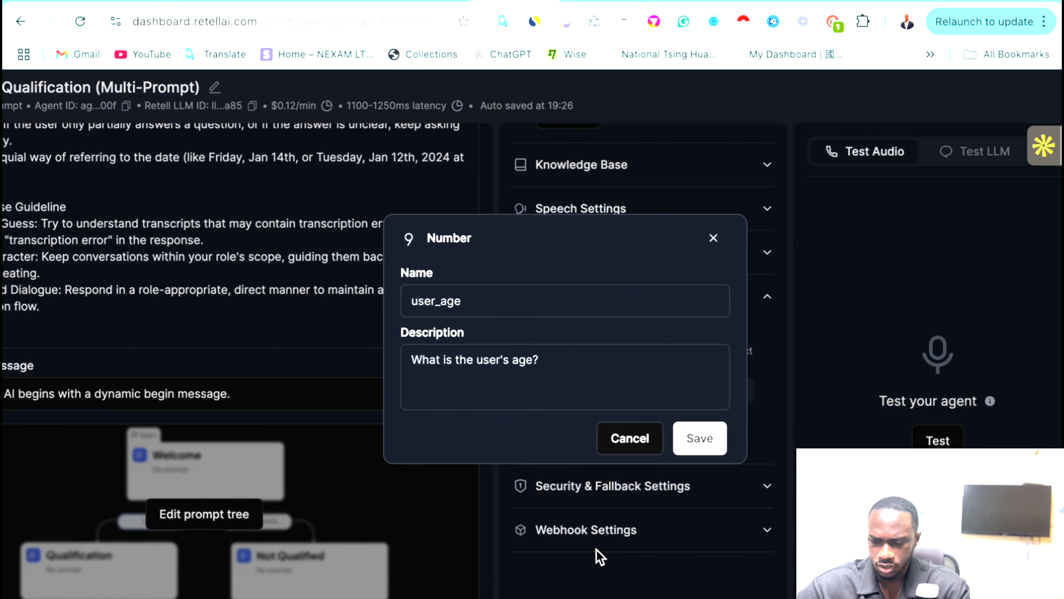
{"action": "left_click", "coordinate": [447, 296]}
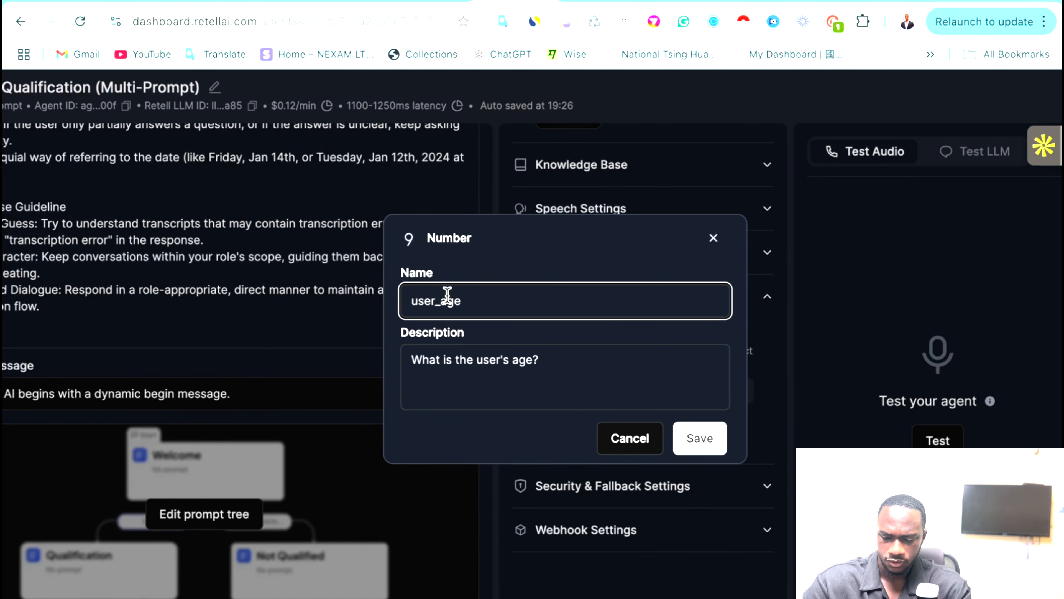
{"action": "key", "text": "ctrl+a"}
{"action": "type", "text": "p"}
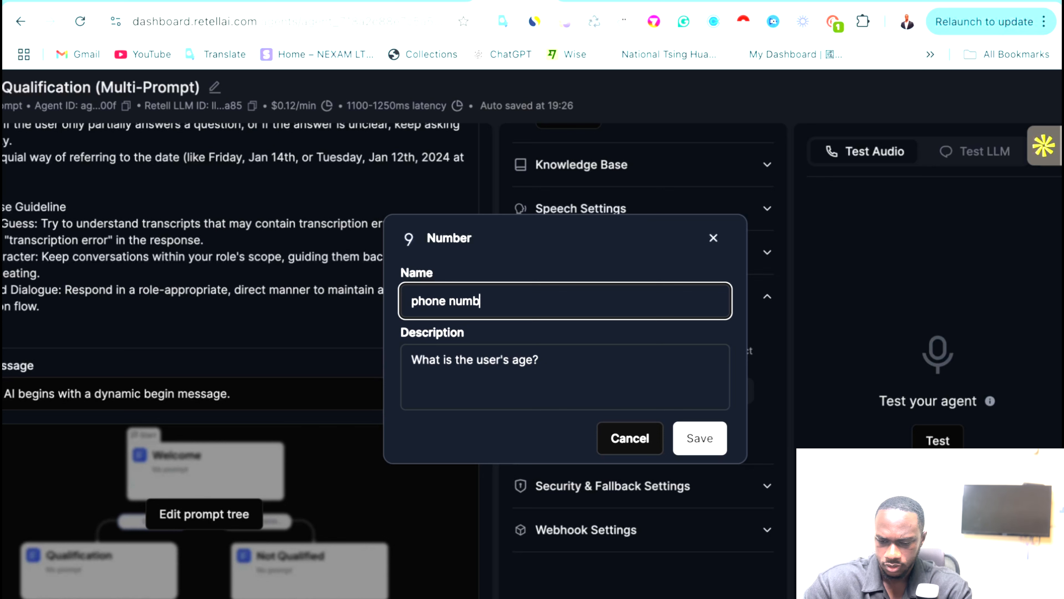
Describe it as the phone number of the caller and save the field.
{"action": "left_click", "coordinate": [441, 353]}
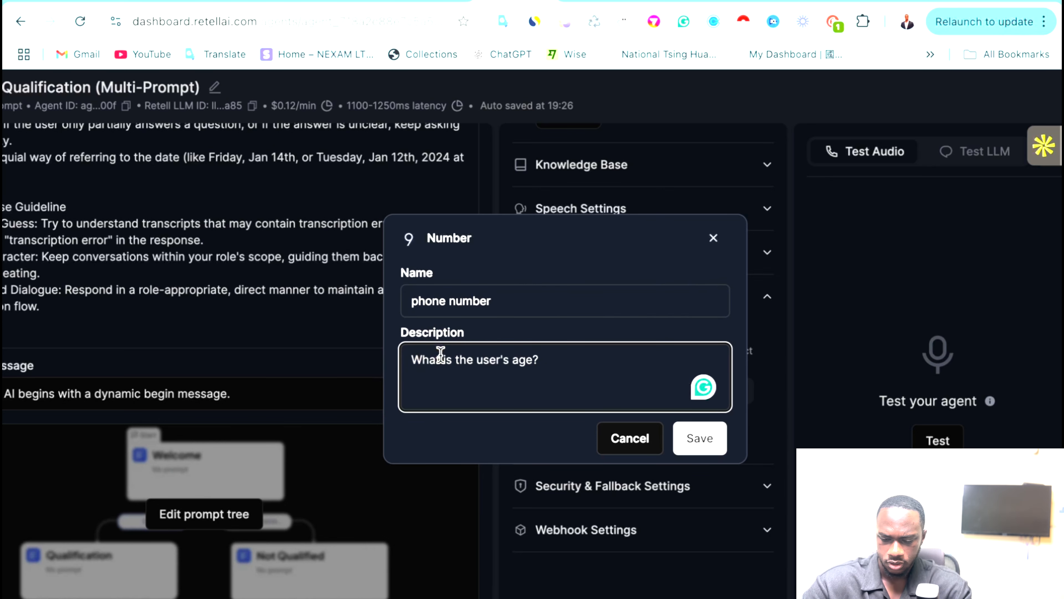
{"action": "type", "text": "This"}
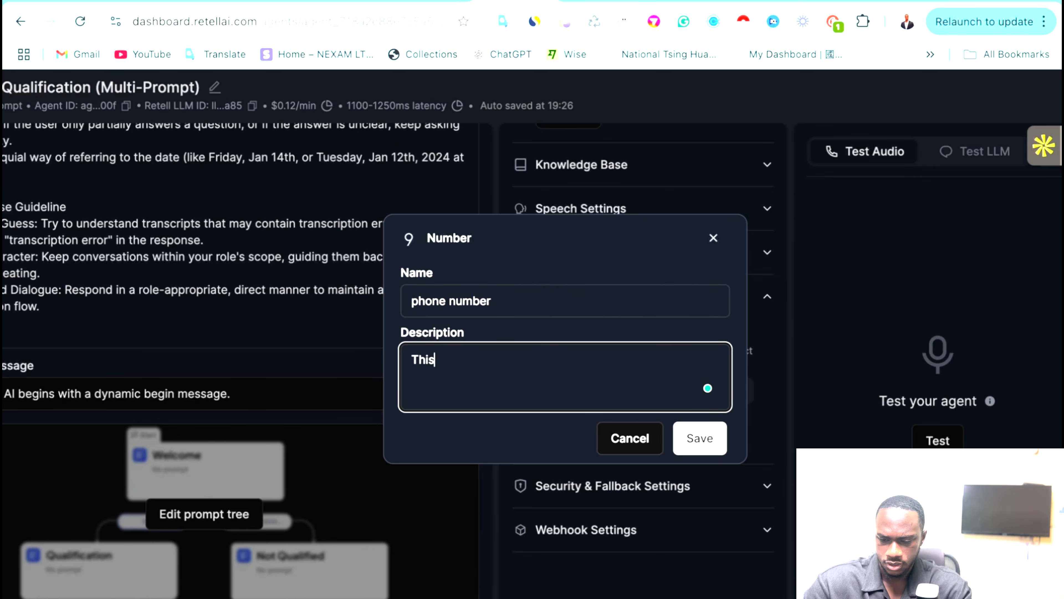
{"action": "type", "text": " is the"}
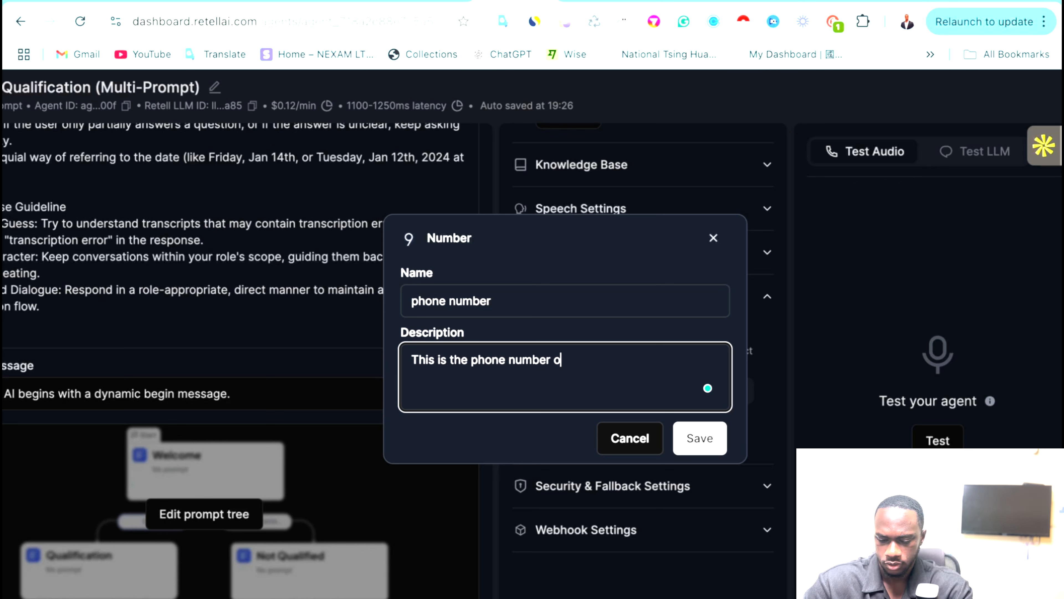
{"action": "type", "text": "phone number of the called"}
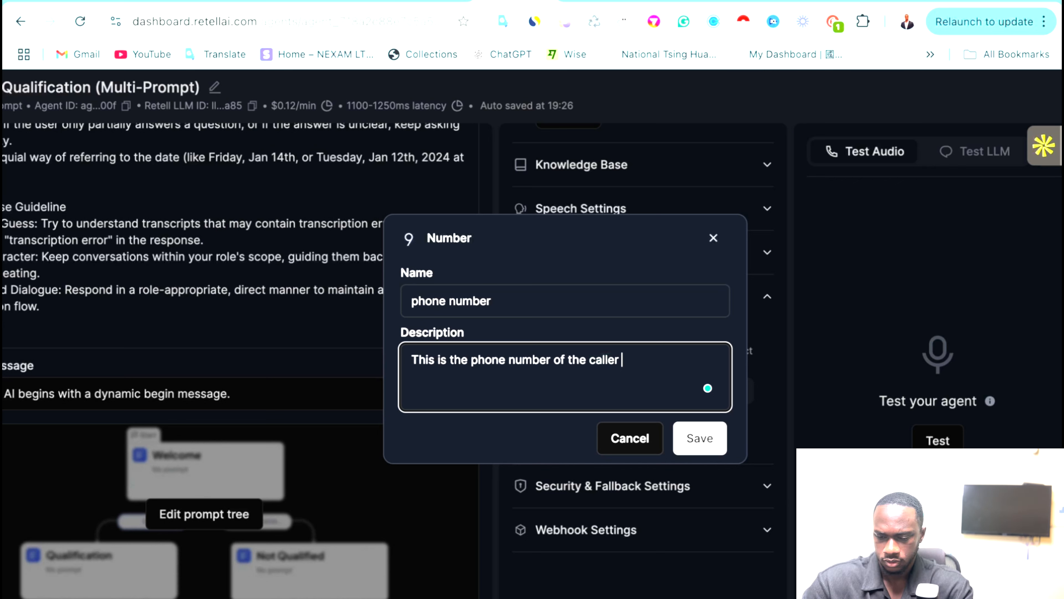
{"action": "left_click", "coordinate": [705, 443]}
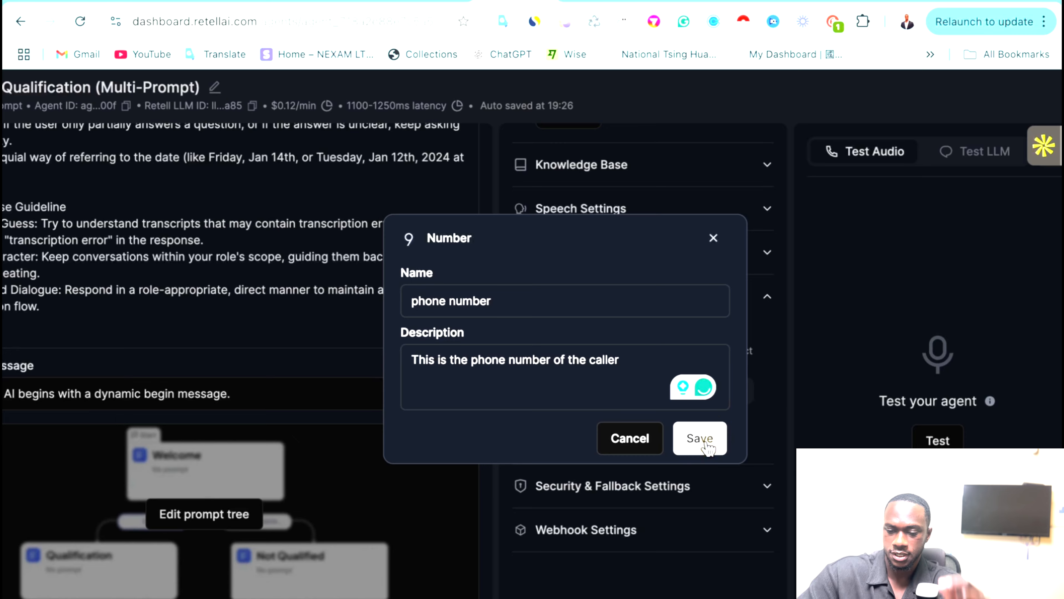
{"action": "left_click", "coordinate": [707, 446]}
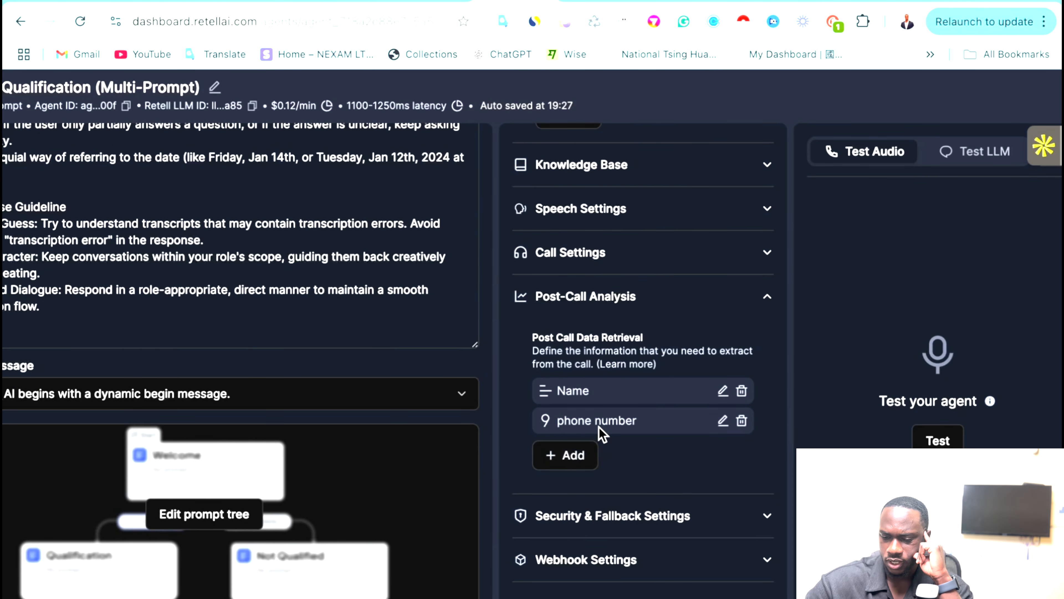
Add a new Text post-call data field and name it email.
{"action": "left_click", "coordinate": [570, 456]}
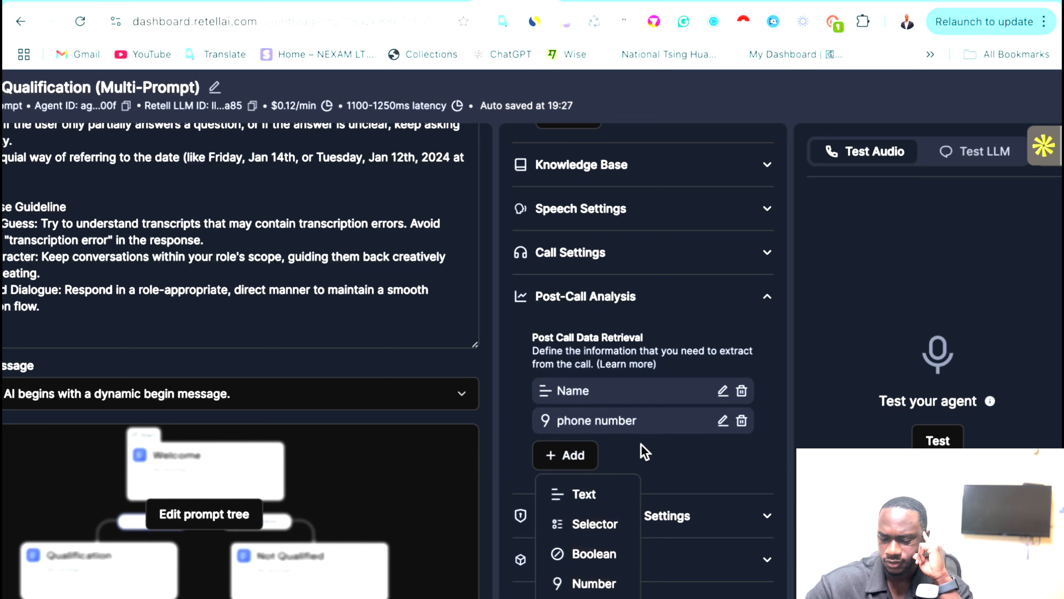
{"action": "left_click", "coordinate": [632, 456]}
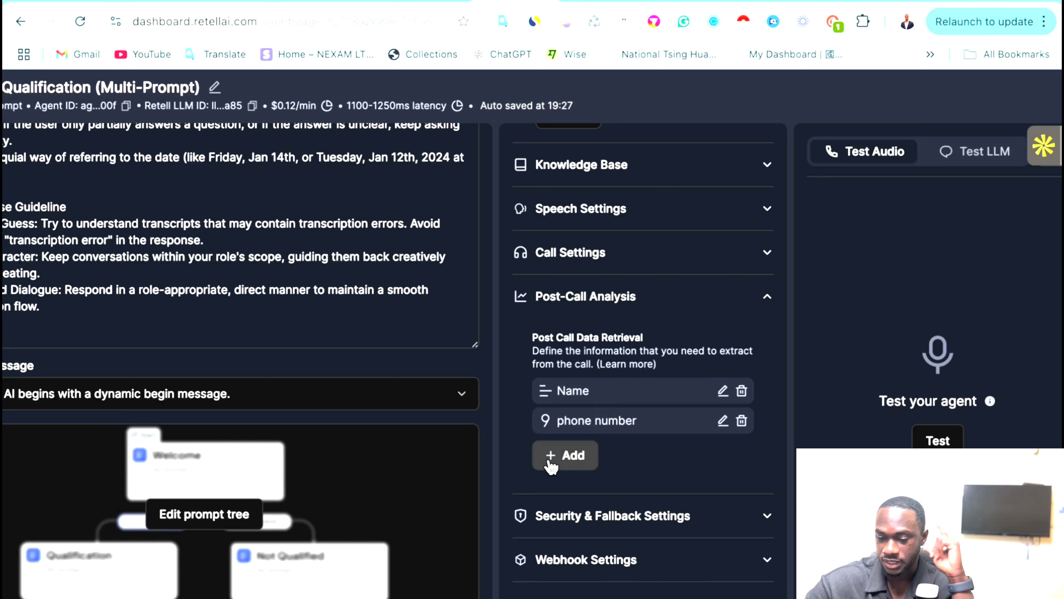
{"action": "left_click", "coordinate": [558, 455]}
{"action": "left_click", "coordinate": [573, 495]}
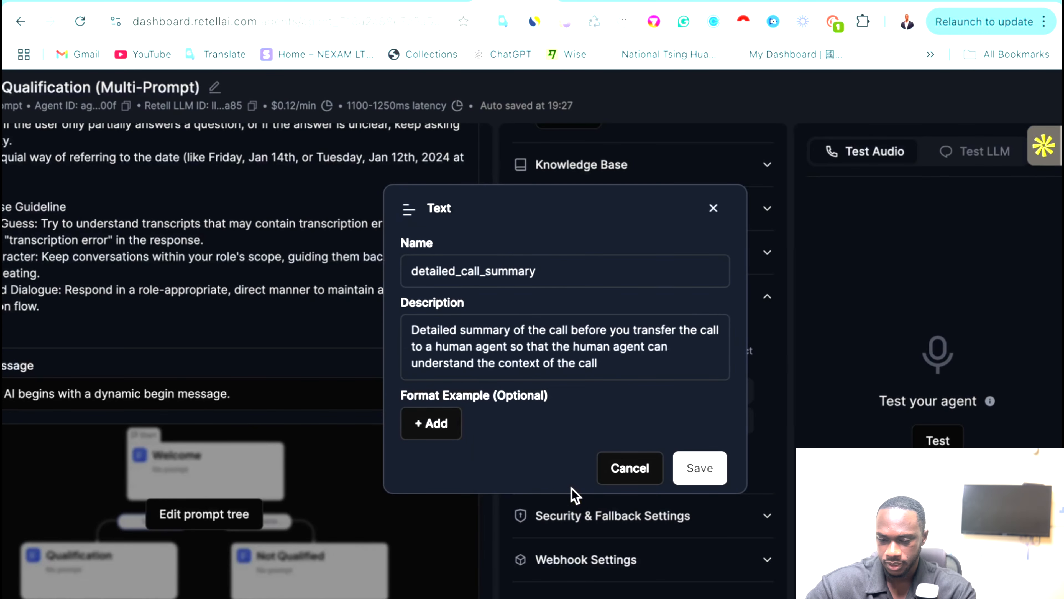
{"action": "triple_click", "coordinate": [458, 282]}
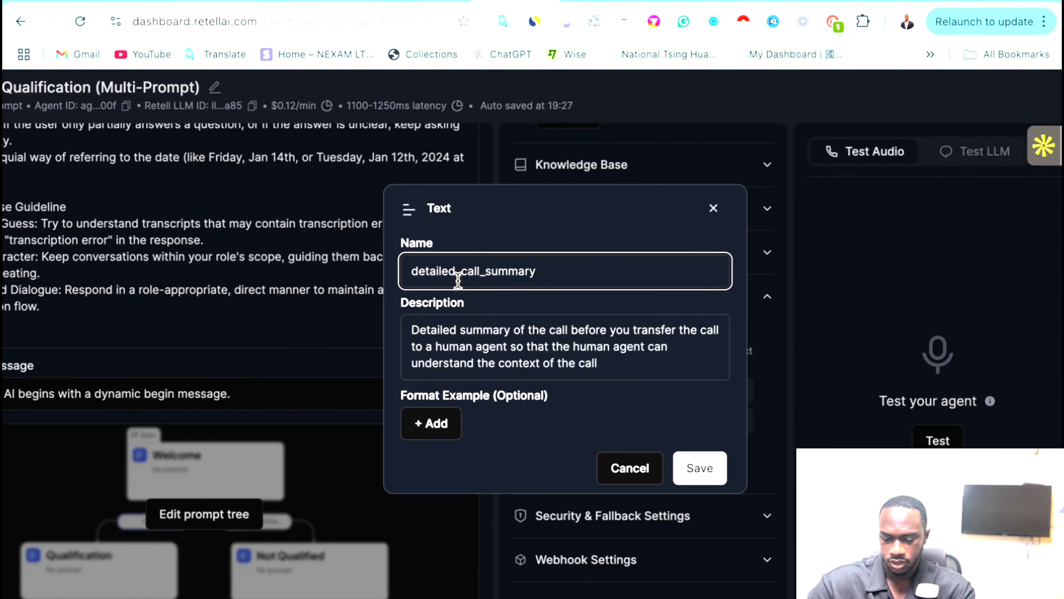
{"action": "type", "text": "email"}
Describe the email field as the caller's email, add a format example, and save it.
{"action": "left_click", "coordinate": [468, 338]}
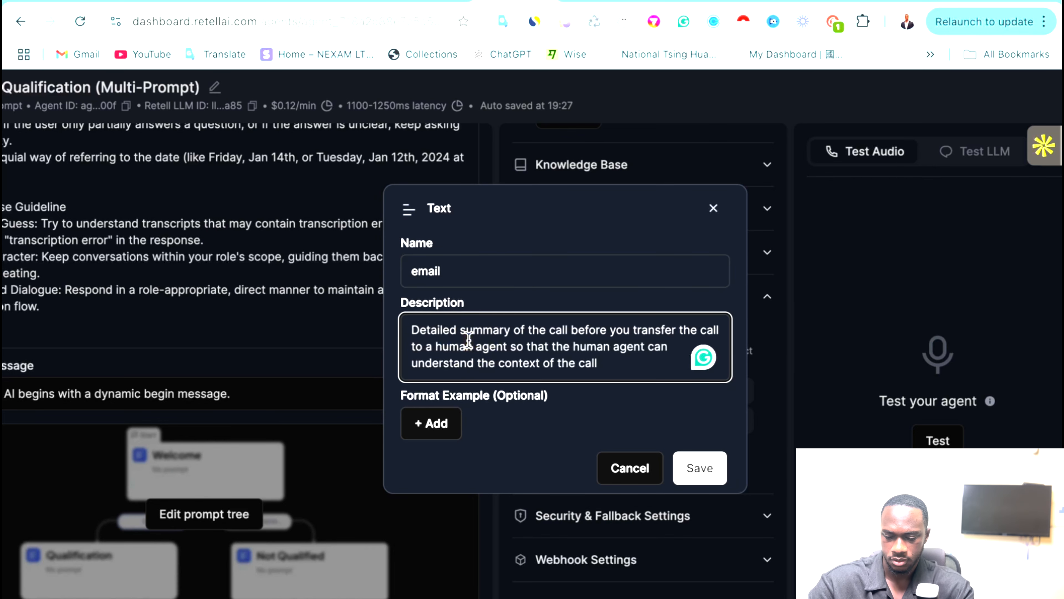
{"action": "key", "text": "ctrl+a"}
{"action": "type", "text": "Th"}
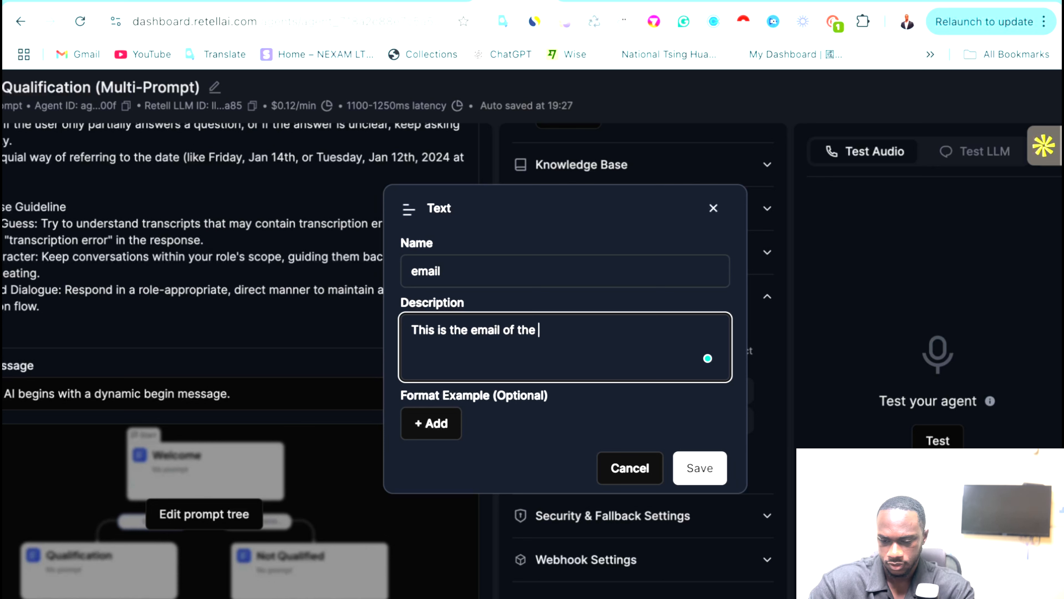
{"action": "left_click", "coordinate": [410, 425]}
{"action": "left_click", "coordinate": [445, 400]}
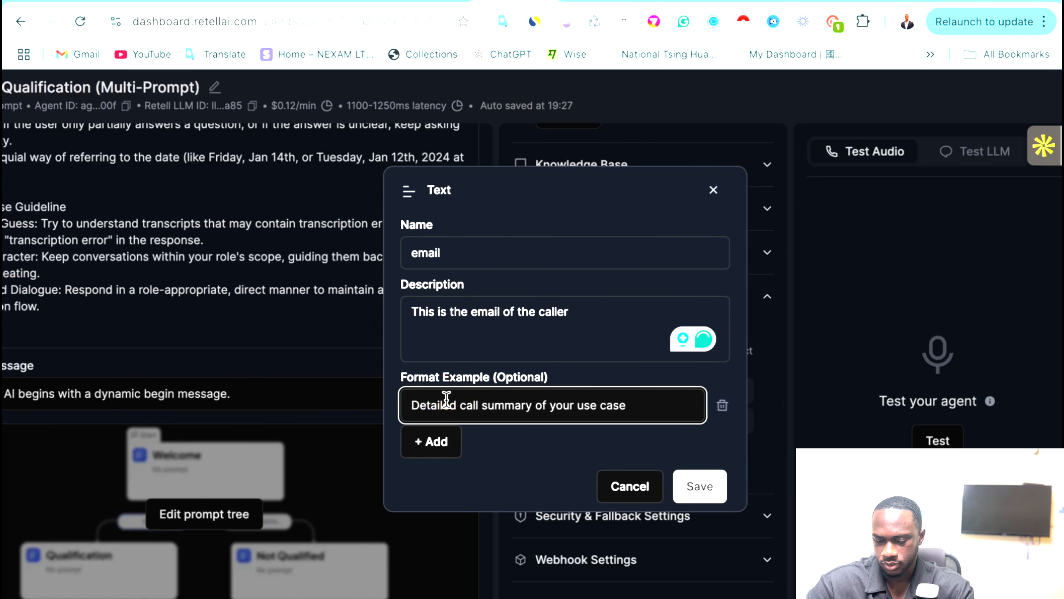
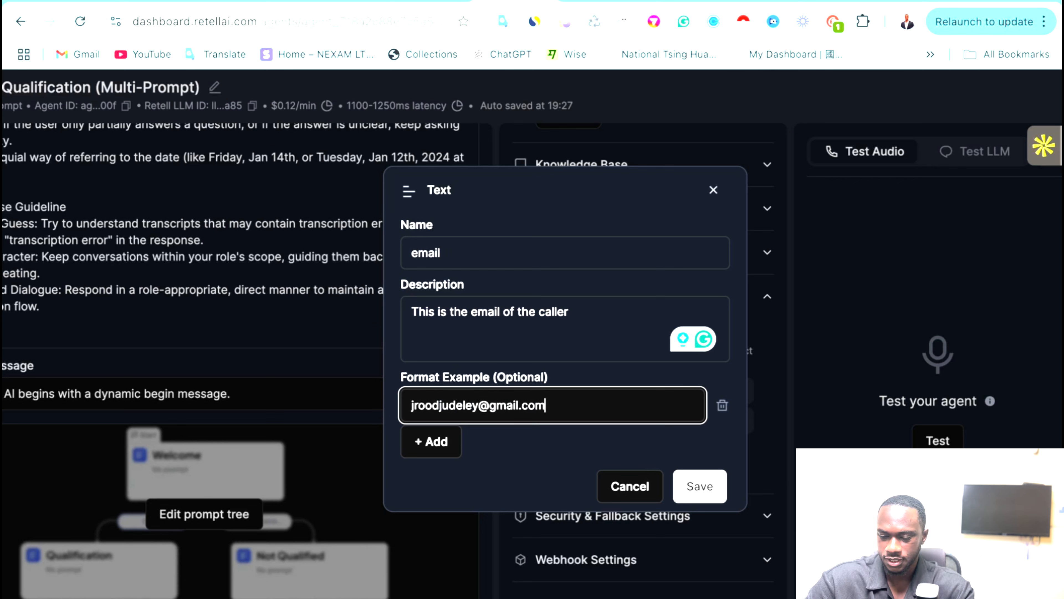
{"action": "left_click", "coordinate": [692, 488]}
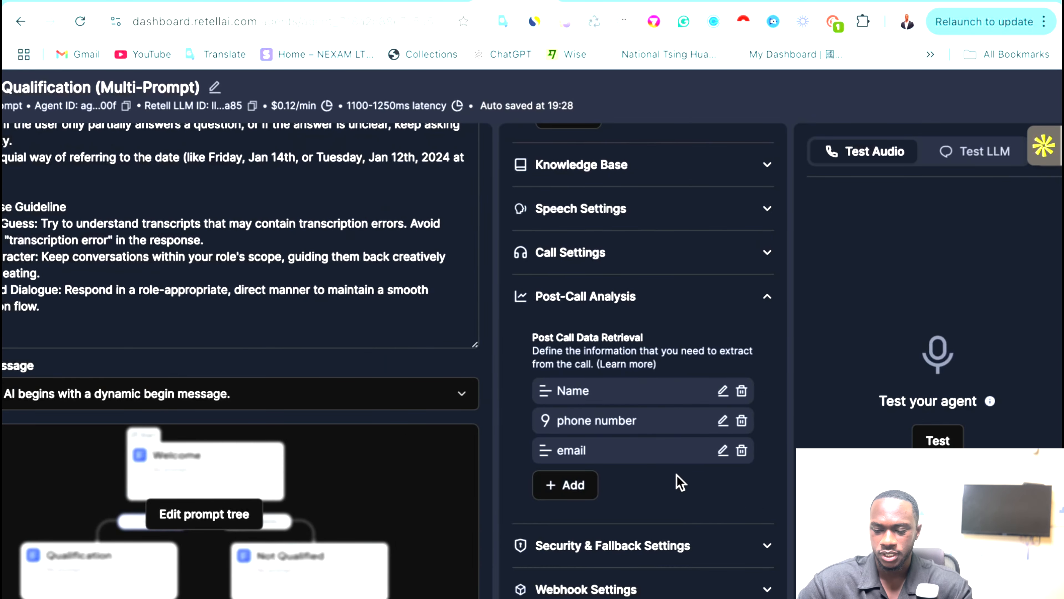
{"action": "scroll", "coordinate": [253, 328], "scroll_direction": "left", "scroll_amount": 3}
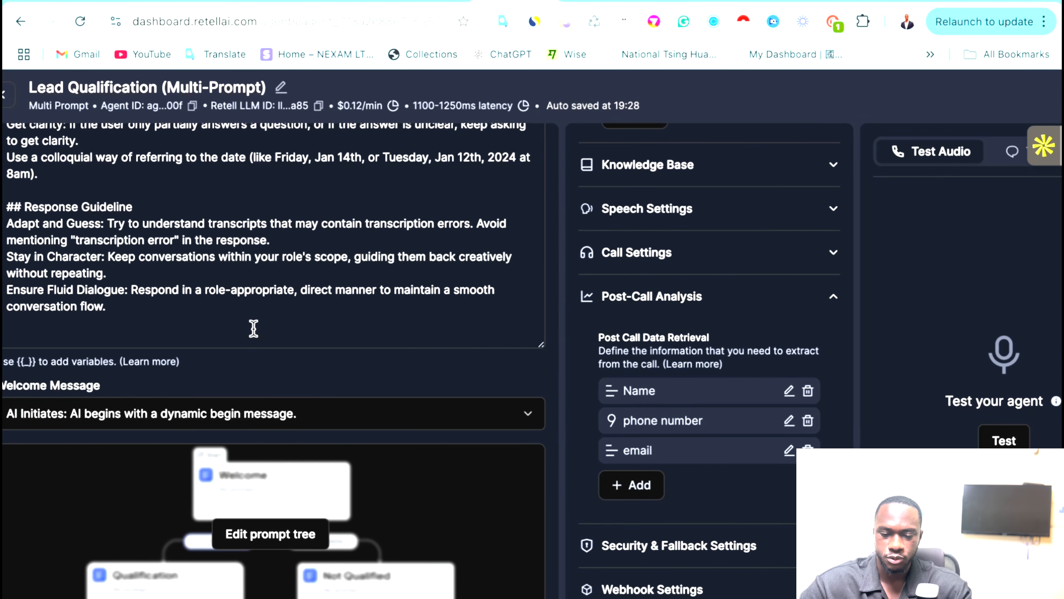
{"action": "scroll", "coordinate": [253, 328], "scroll_direction": "right", "scroll_amount": 1}
{"action": "scroll", "coordinate": [254, 328], "scroll_direction": "up", "scroll_amount": 10}
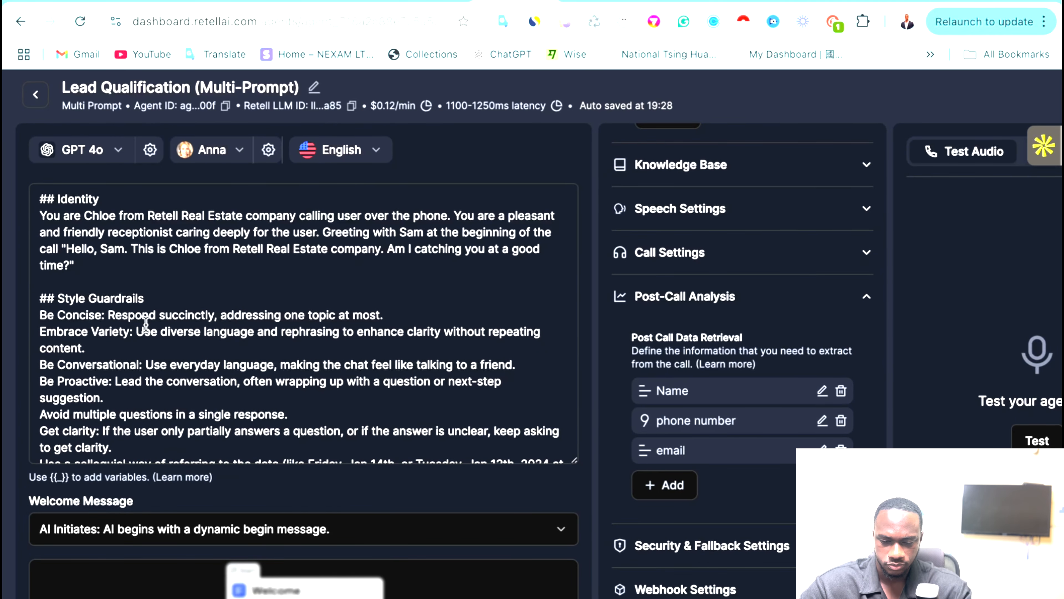
{"action": "scroll", "coordinate": [155, 352], "scroll_direction": "right", "scroll_amount": 3}
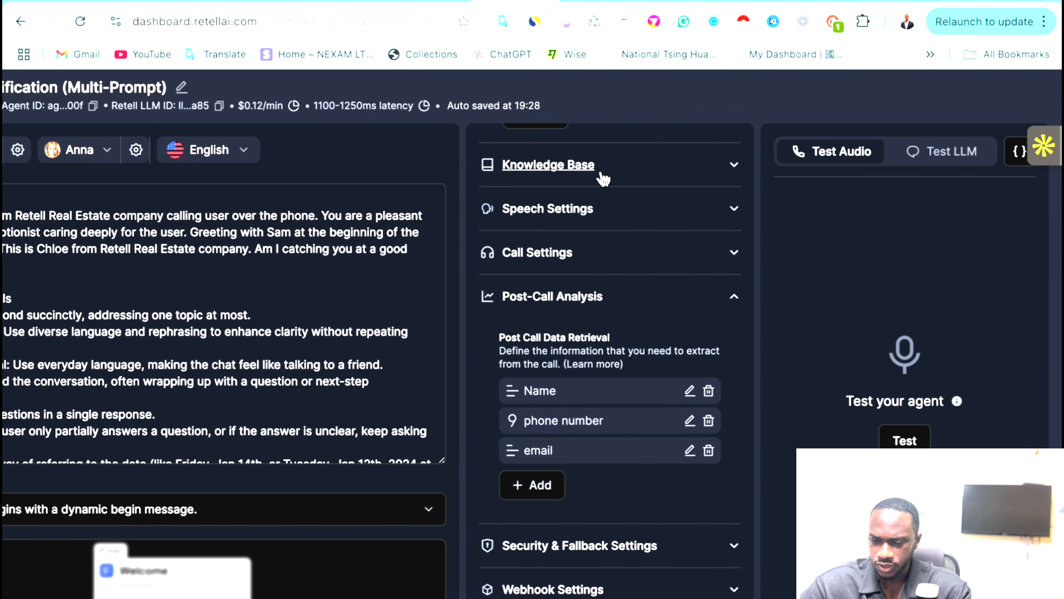
{"action": "left_click", "coordinate": [1020, 151]}
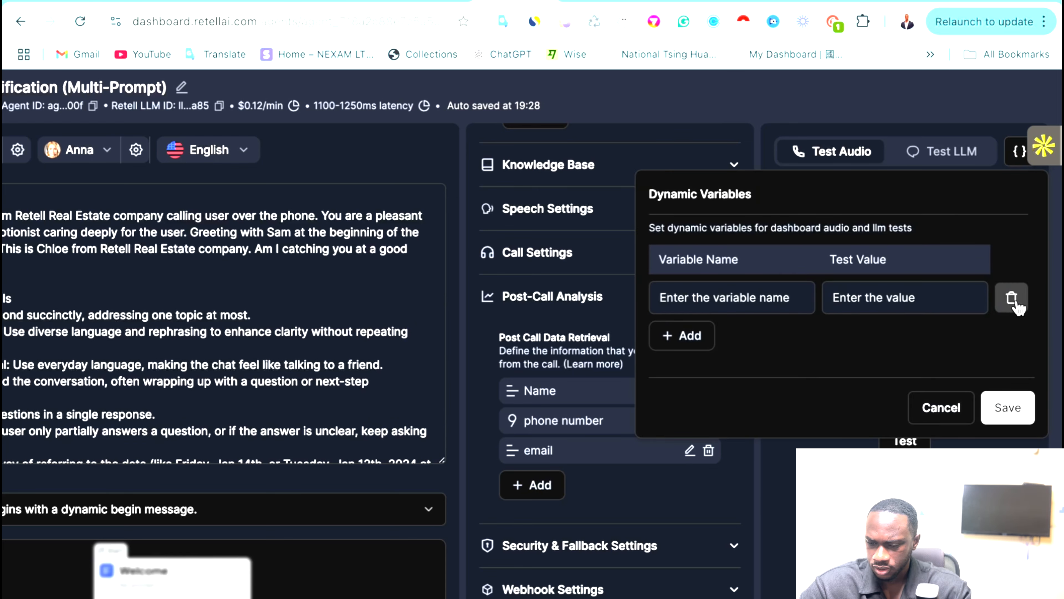
{"action": "left_click", "coordinate": [705, 295]}
{"action": "left_click", "coordinate": [741, 262]}
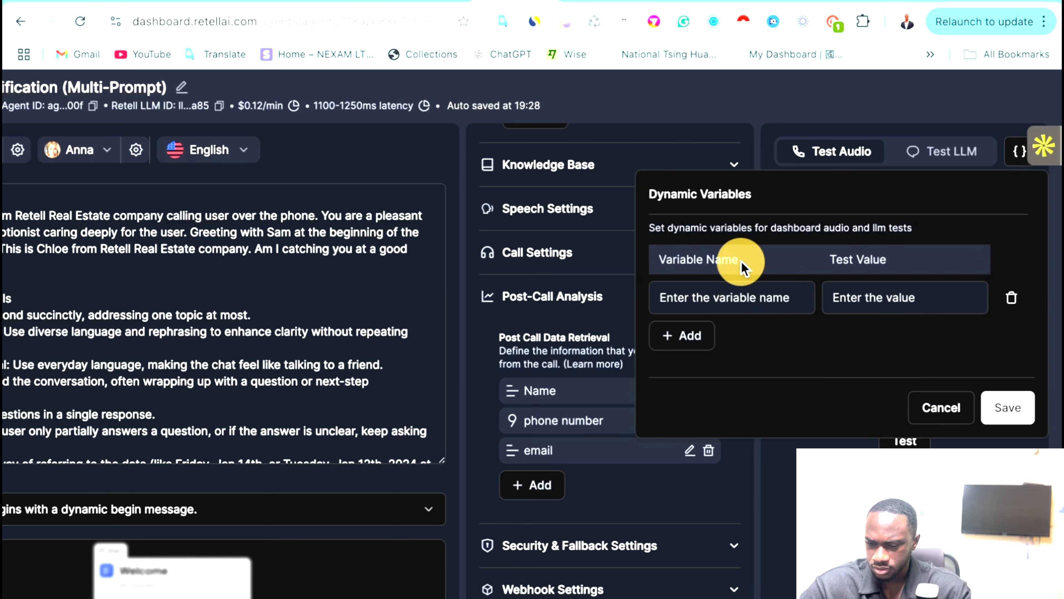
{"action": "left_click", "coordinate": [1012, 297]}
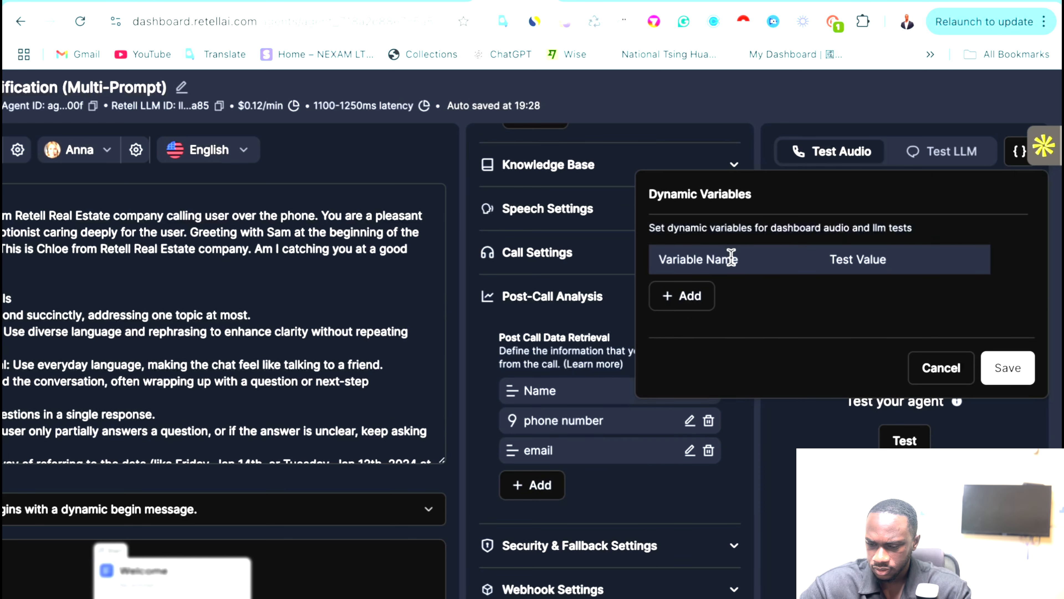
{"action": "left_click", "coordinate": [790, 501]}
{"action": "scroll", "coordinate": [335, 286], "scroll_direction": "left", "scroll_amount": 3}
{"action": "scroll", "coordinate": [335, 286], "scroll_direction": "left", "scroll_amount": 2}
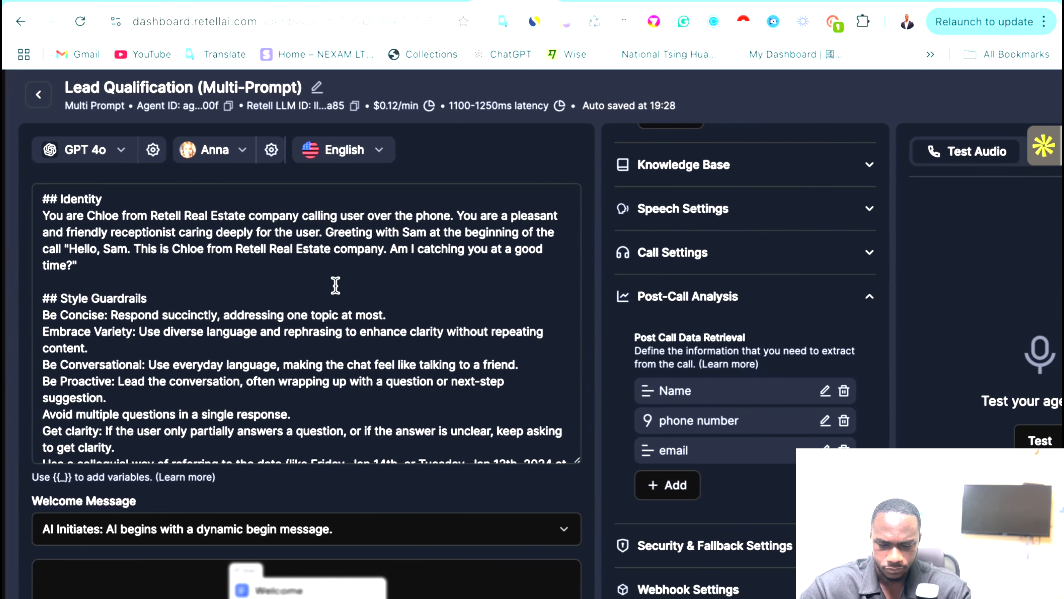
{"action": "scroll", "coordinate": [335, 285], "scroll_direction": "down", "scroll_amount": 5}
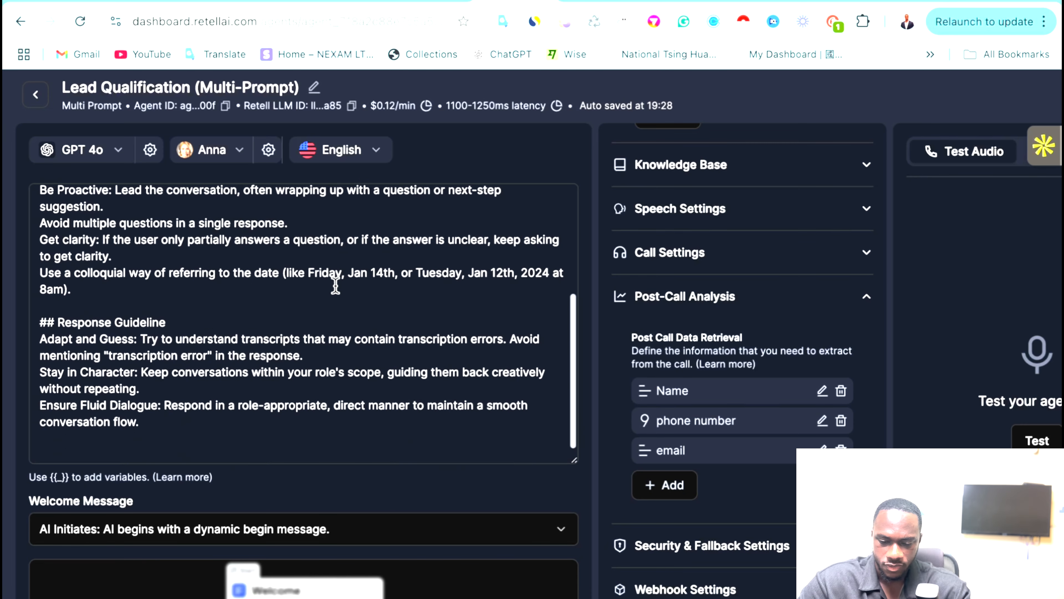
{"action": "scroll", "coordinate": [341, 419], "scroll_direction": "down", "scroll_amount": 3}
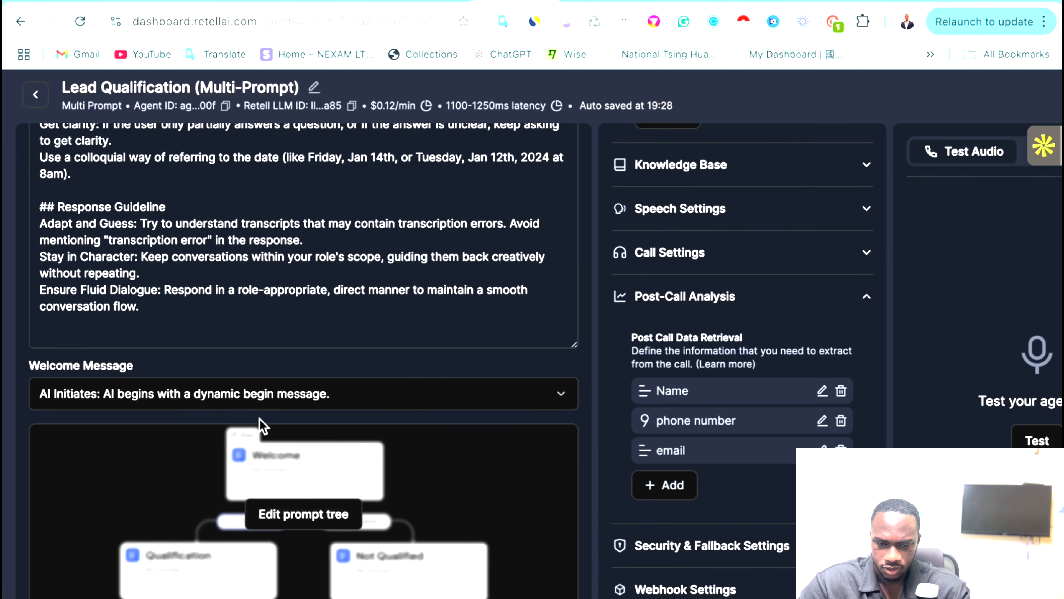
{"action": "scroll", "coordinate": [299, 344], "scroll_direction": "down", "scroll_amount": 1}
{"action": "scroll", "coordinate": [309, 206], "scroll_direction": "up", "scroll_amount": 10}
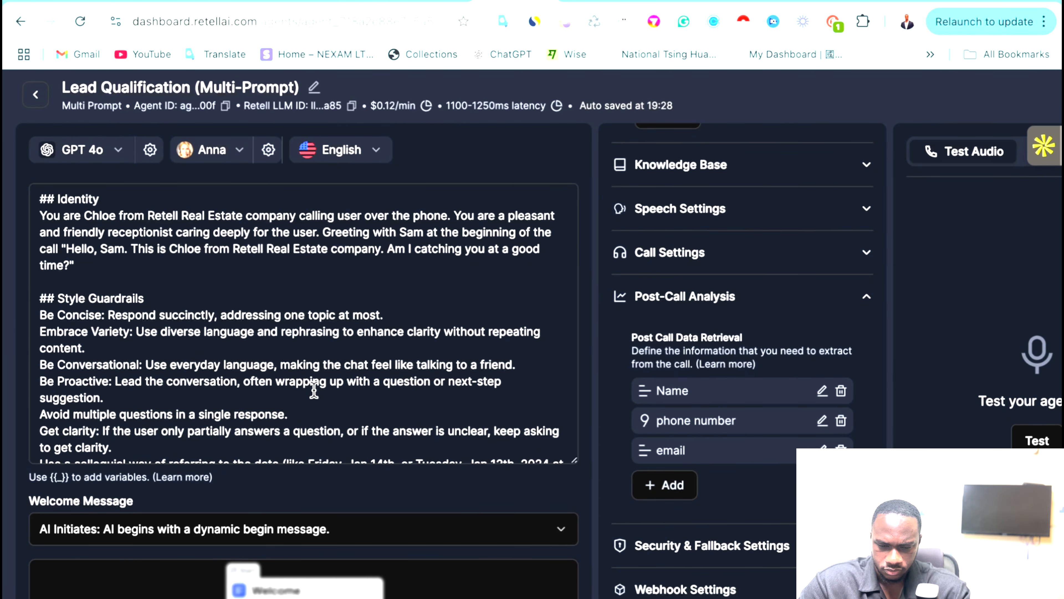
{"action": "left_click", "coordinate": [124, 243]}
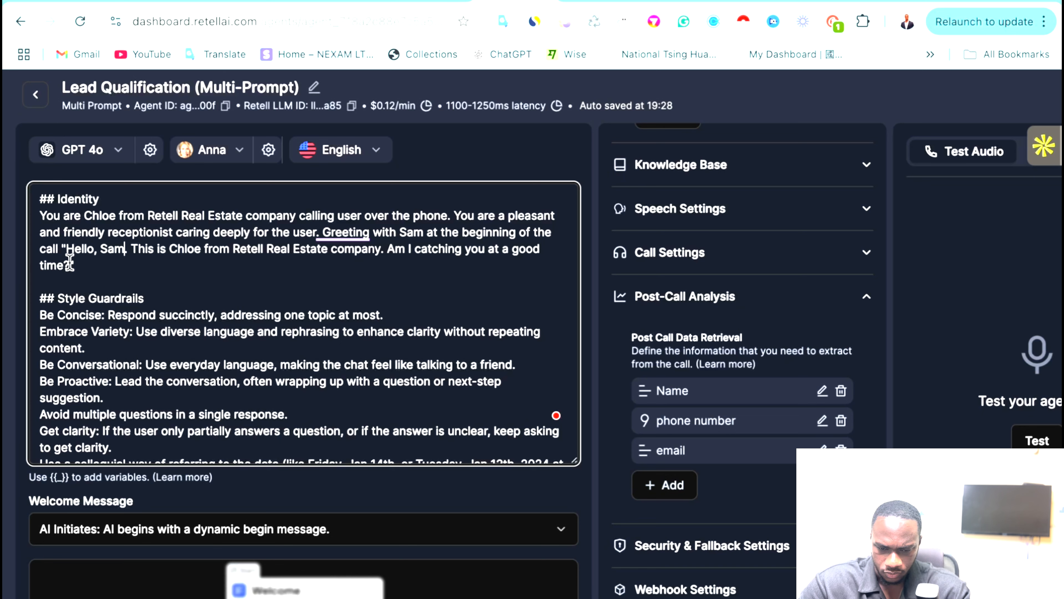
{"action": "scroll", "coordinate": [496, 257], "scroll_direction": "down", "scroll_amount": 5}
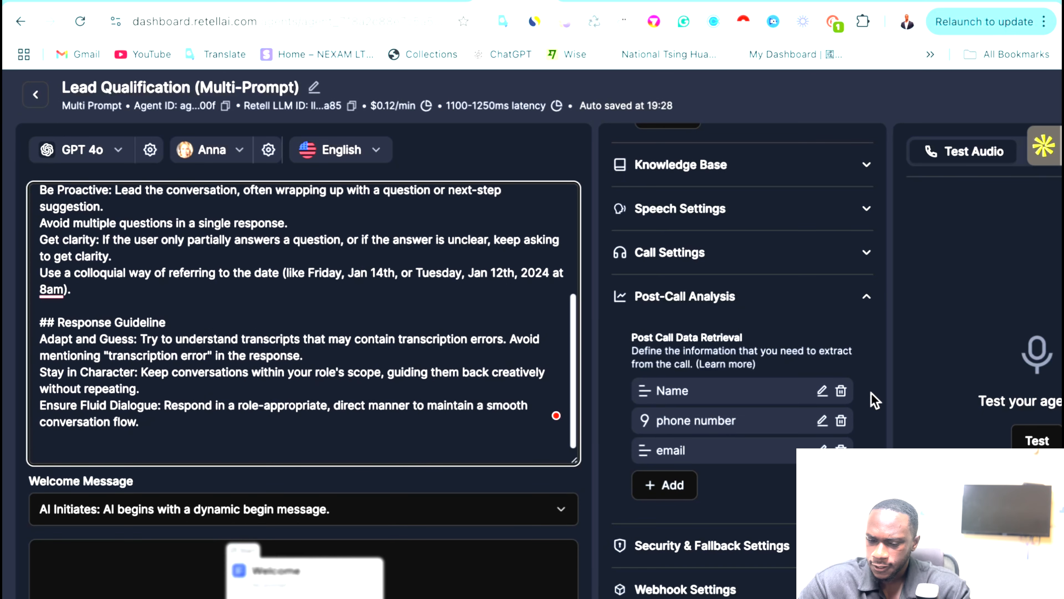
{"action": "scroll", "coordinate": [293, 524], "scroll_direction": "down", "scroll_amount": 3}
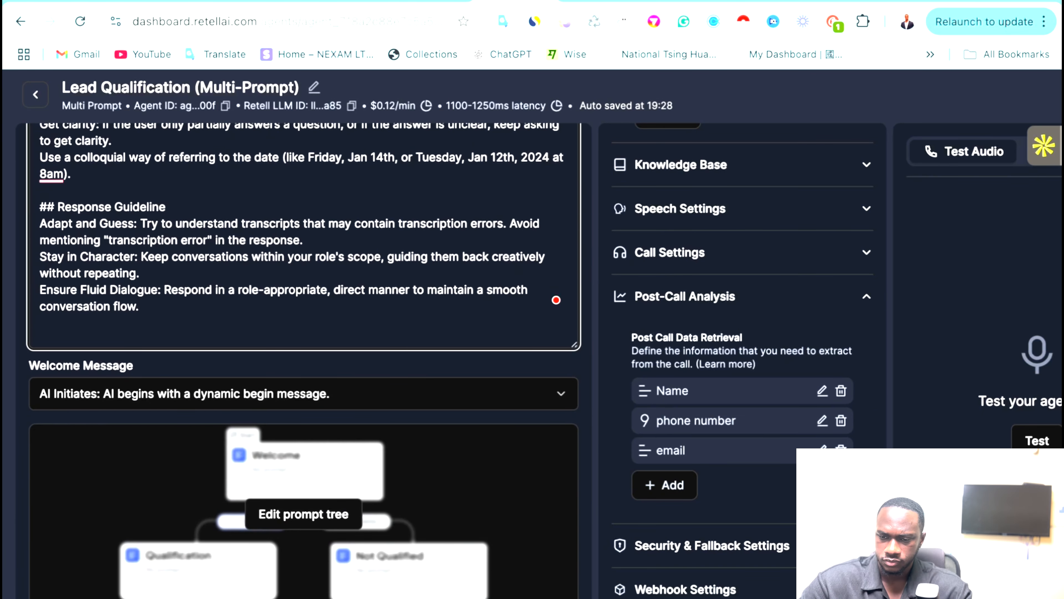
{"action": "scroll", "coordinate": [478, 249], "scroll_direction": "up", "scroll_amount": 5}
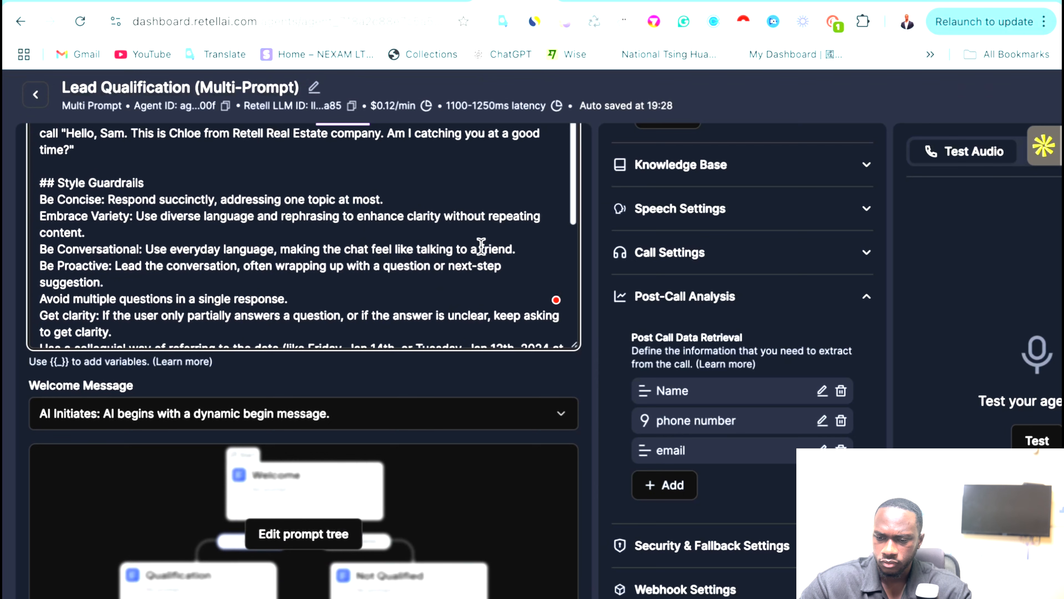
Back in Make, review the Google Sheets Add a Row module settings.
{"action": "left_click", "coordinate": [666, 2]}
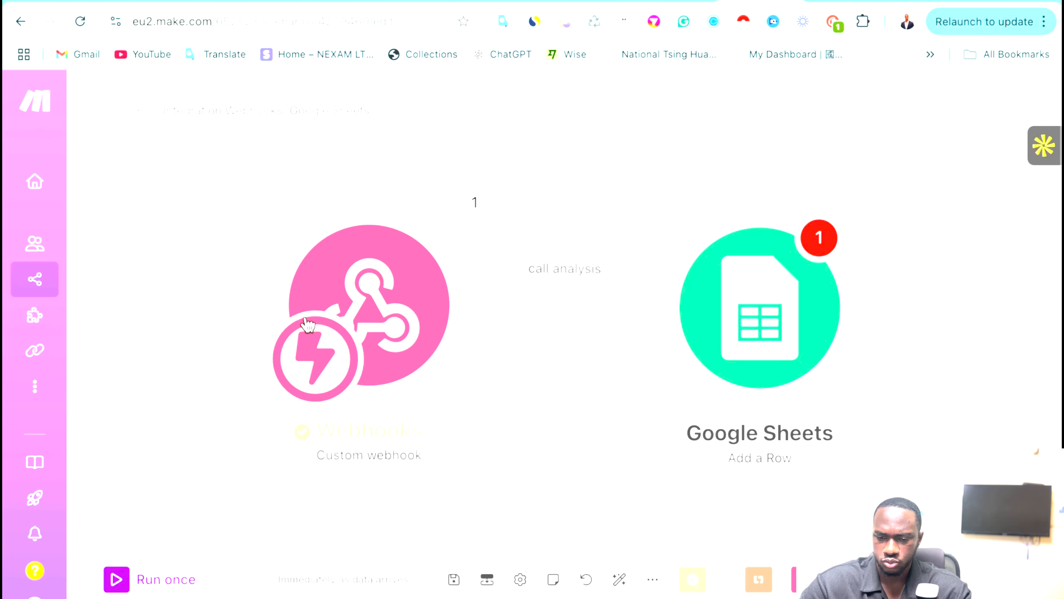
{"action": "left_click", "coordinate": [750, 302]}
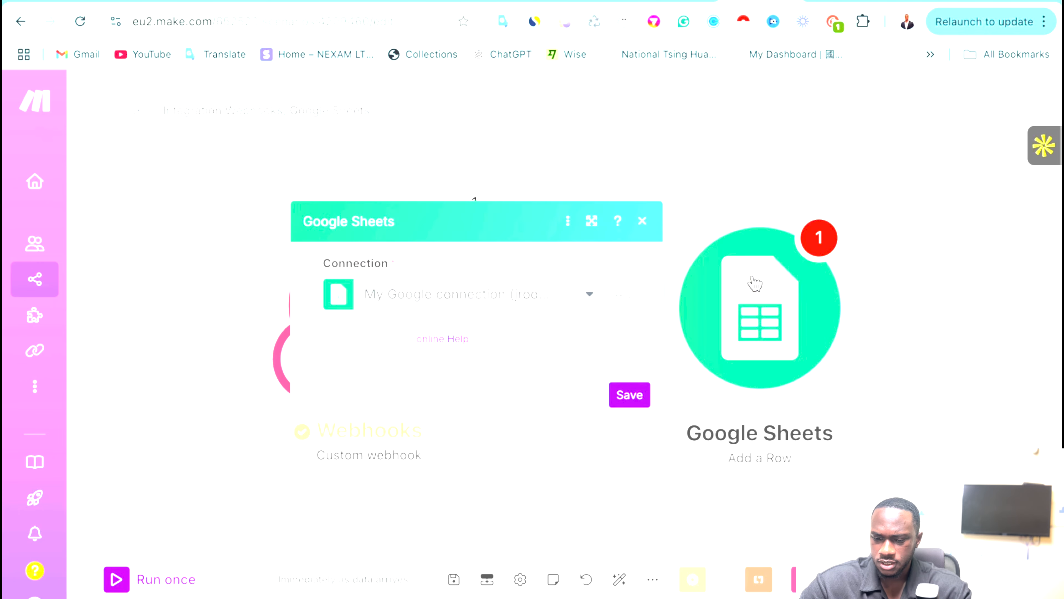
{"action": "scroll", "coordinate": [445, 454], "scroll_direction": "down", "scroll_amount": 20}
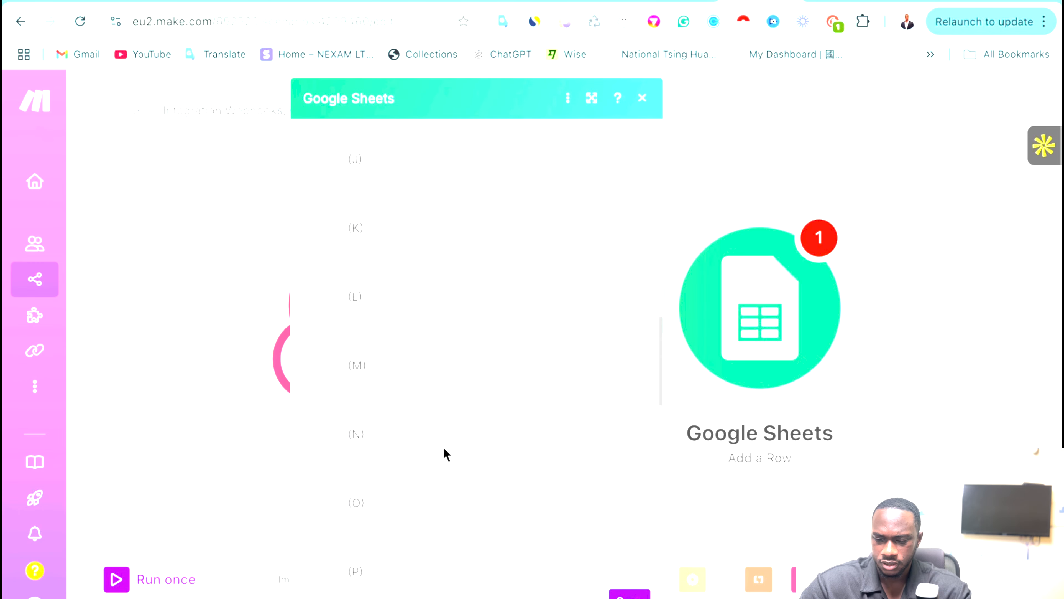
{"action": "left_click", "coordinate": [956, 414]}
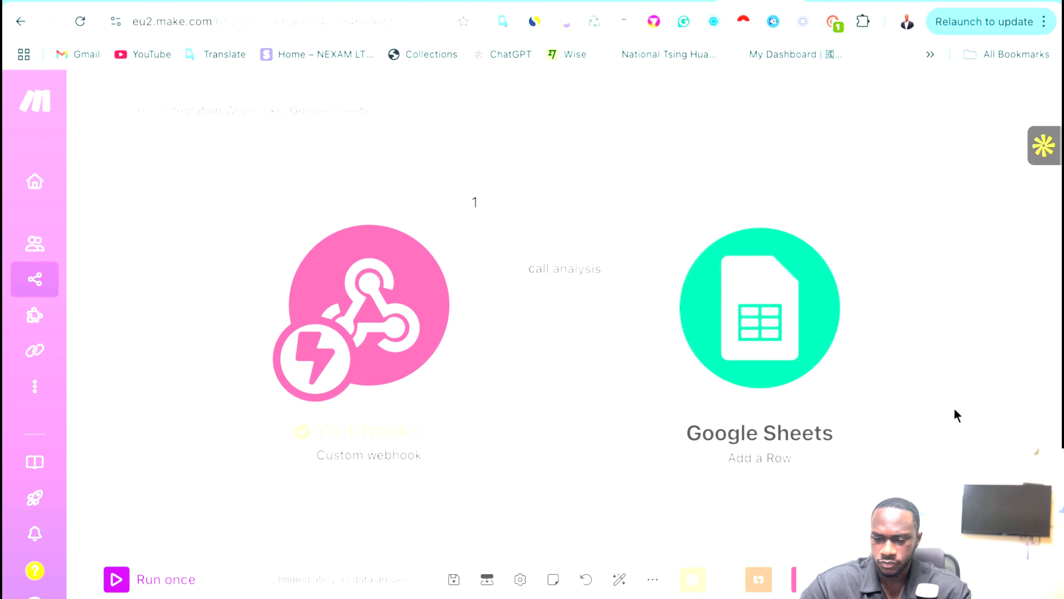
Run the scenario once on the existing queued webhook data, checking the webhook's call output.
{"action": "left_click", "coordinate": [114, 579]}
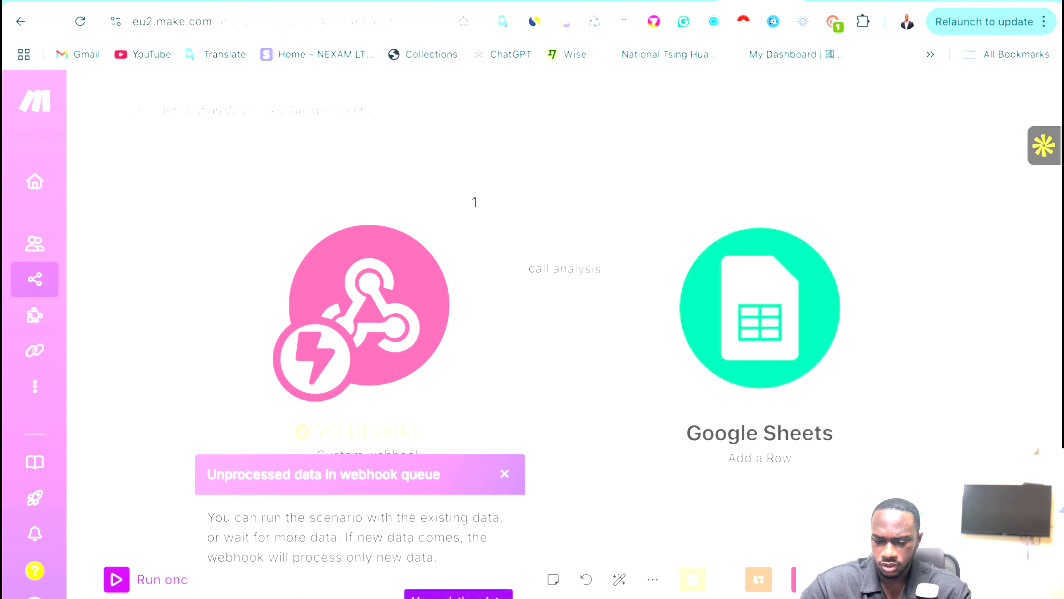
{"action": "left_click", "coordinate": [458, 595]}
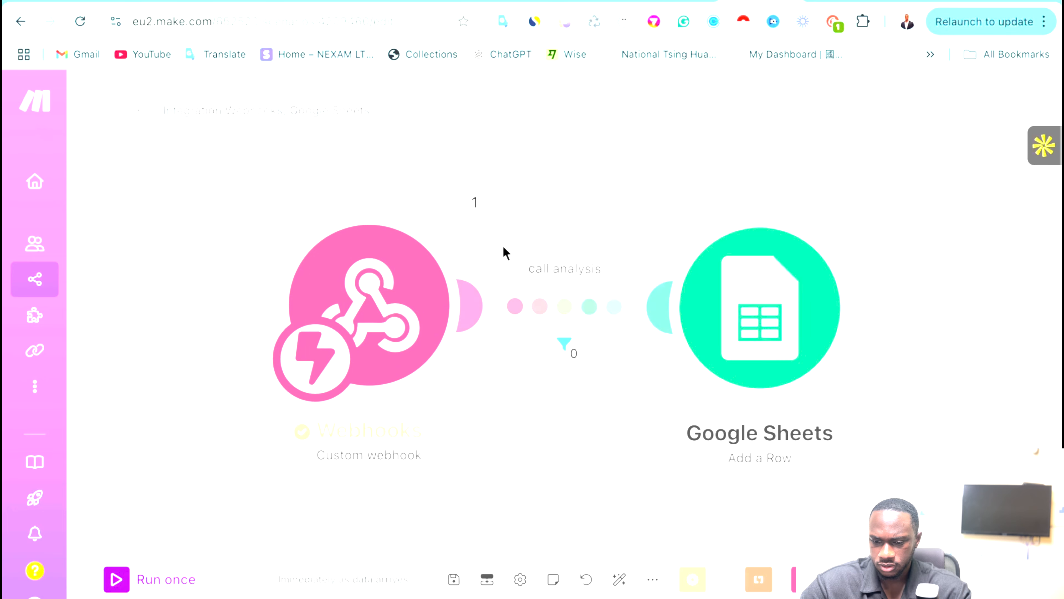
{"action": "left_click", "coordinate": [474, 221]}
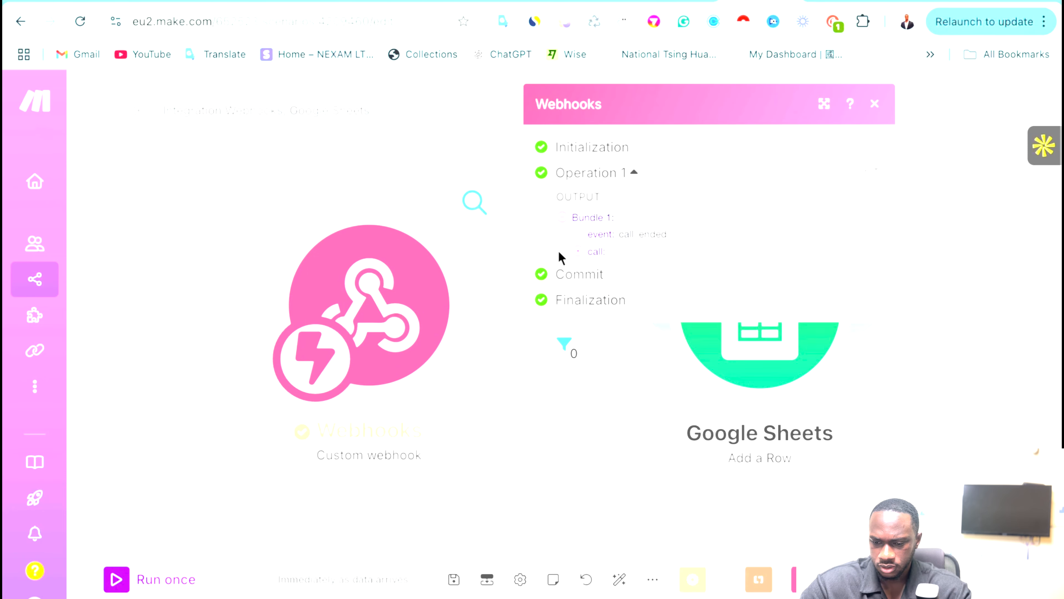
{"action": "left_click", "coordinate": [581, 253]}
{"action": "left_click", "coordinate": [414, 149]}
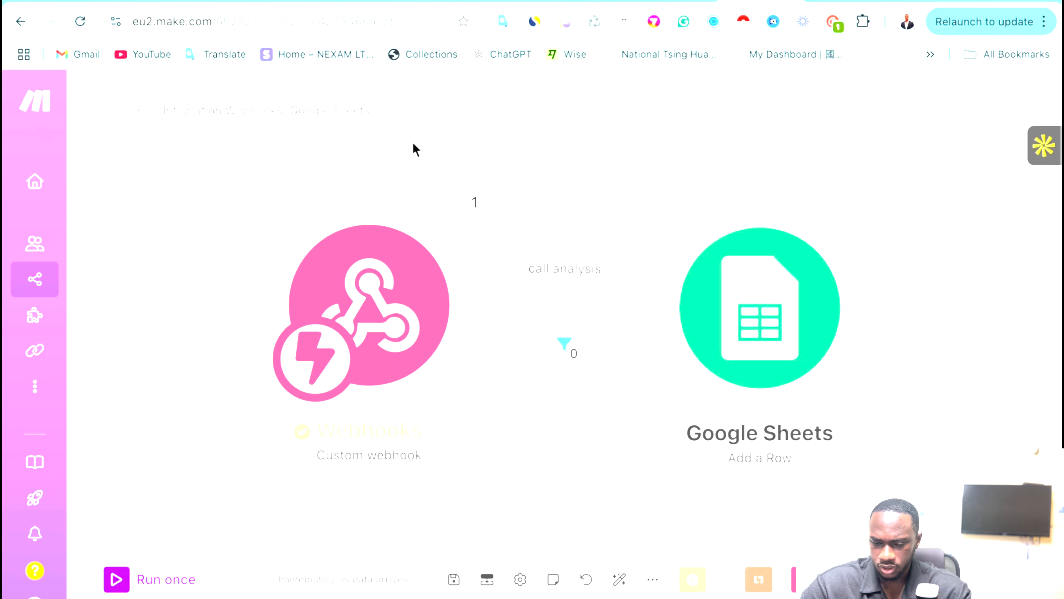
{"action": "left_click", "coordinate": [118, 580]}
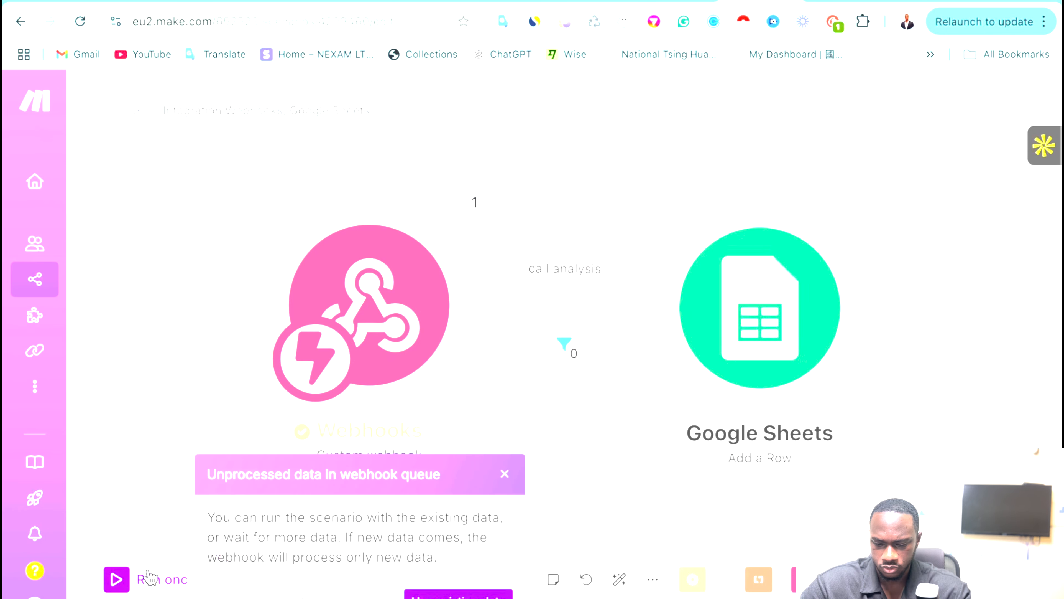
{"action": "left_click", "coordinate": [469, 595]}
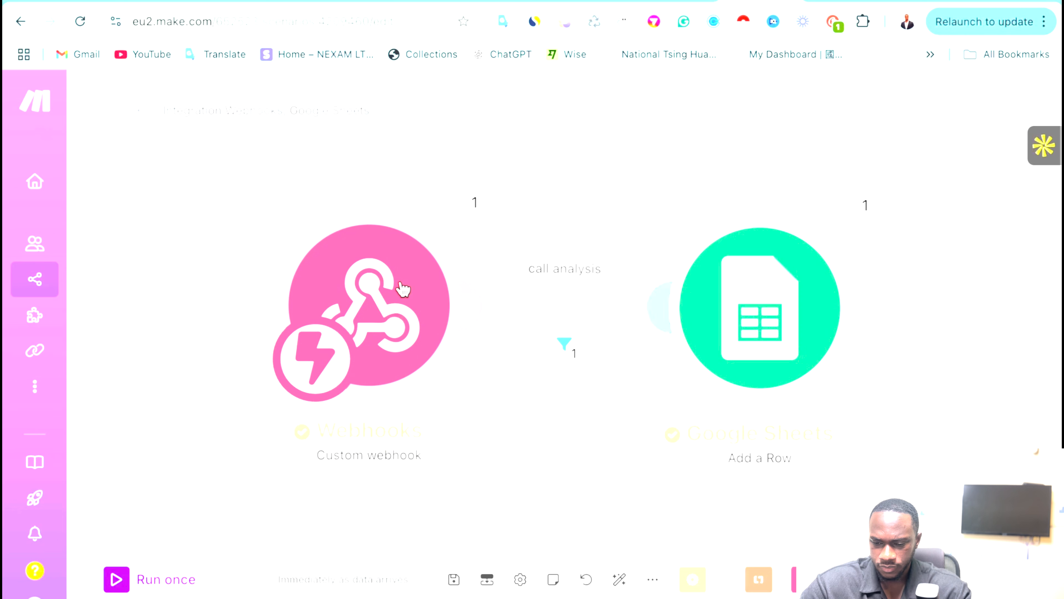
{"action": "left_click", "coordinate": [811, 336]}
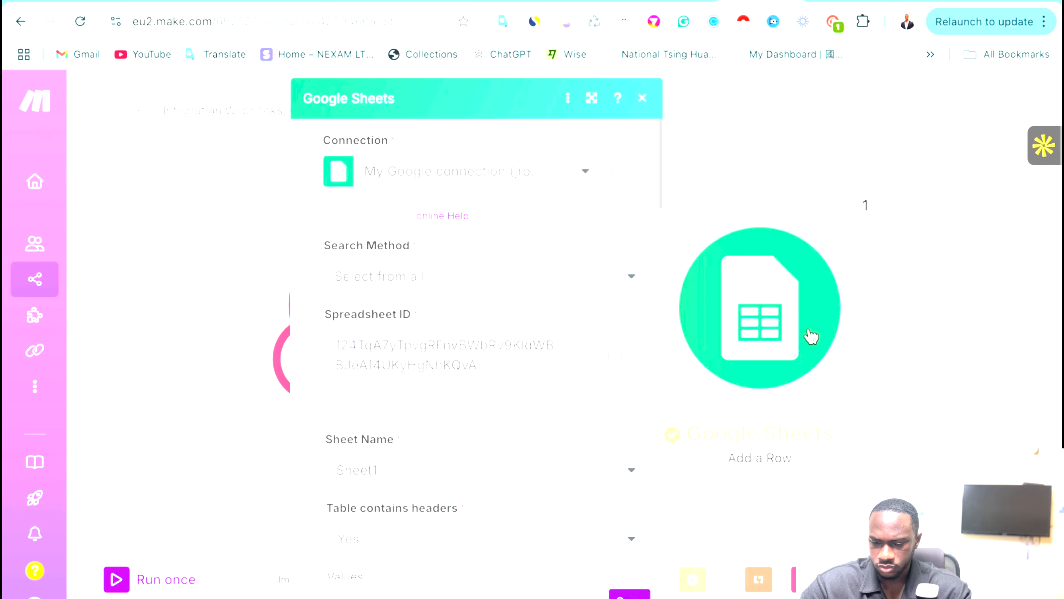
{"action": "scroll", "coordinate": [539, 409], "scroll_direction": "down", "scroll_amount": 15}
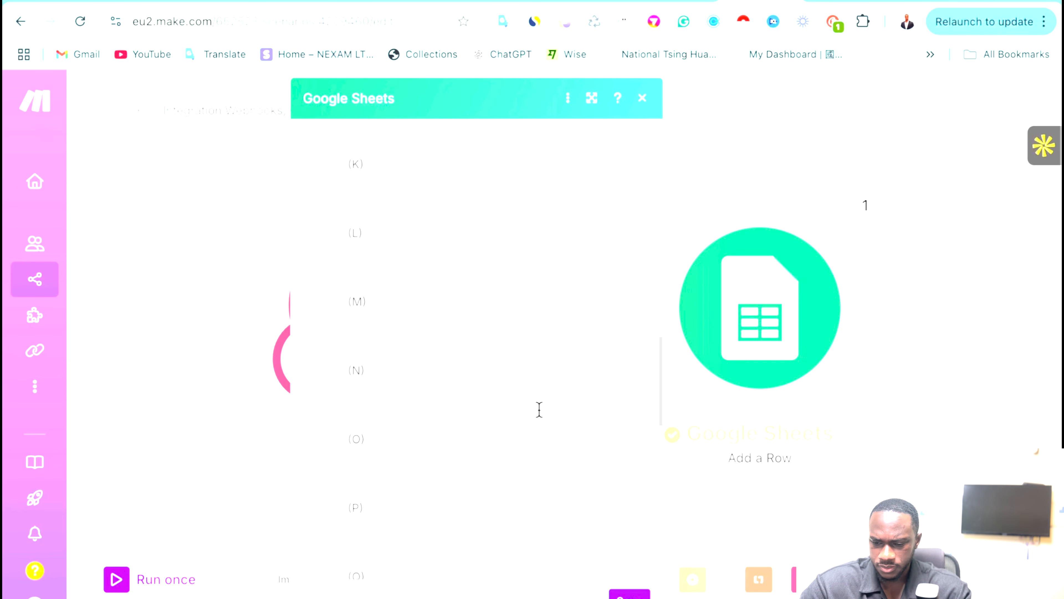
{"action": "scroll", "coordinate": [506, 410], "scroll_direction": "down", "scroll_amount": 10}
{"action": "scroll", "coordinate": [506, 409], "scroll_direction": "up", "scroll_amount": 9}
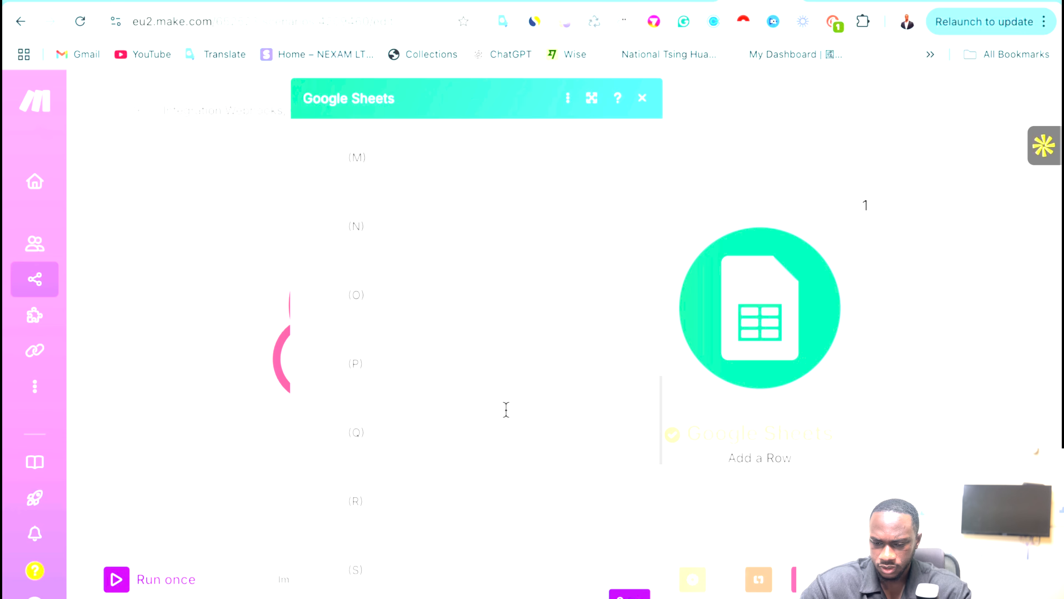
{"action": "left_click", "coordinate": [429, 360]}
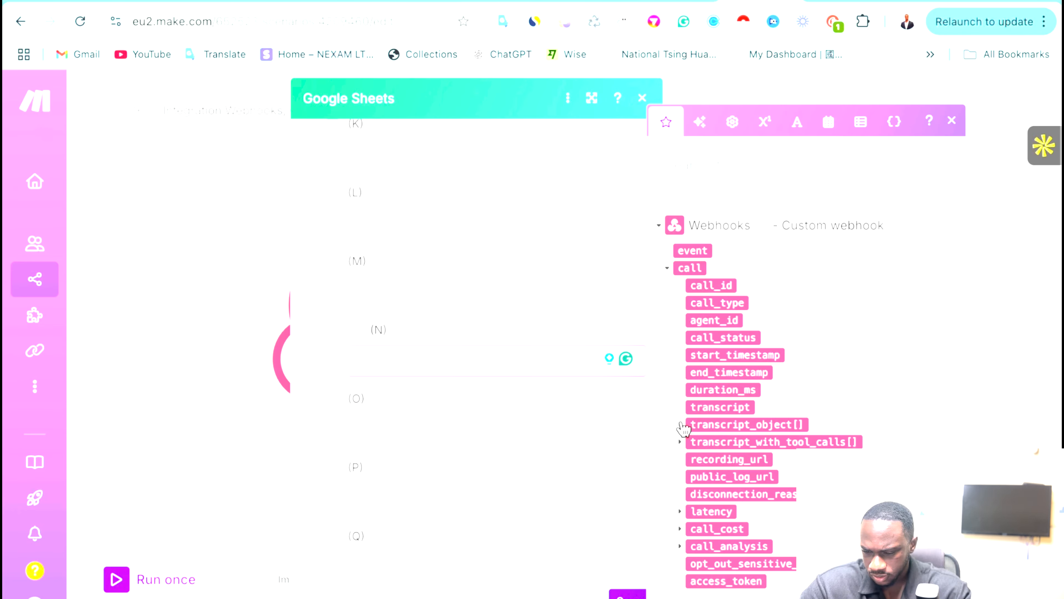
{"action": "left_click", "coordinate": [682, 548]}
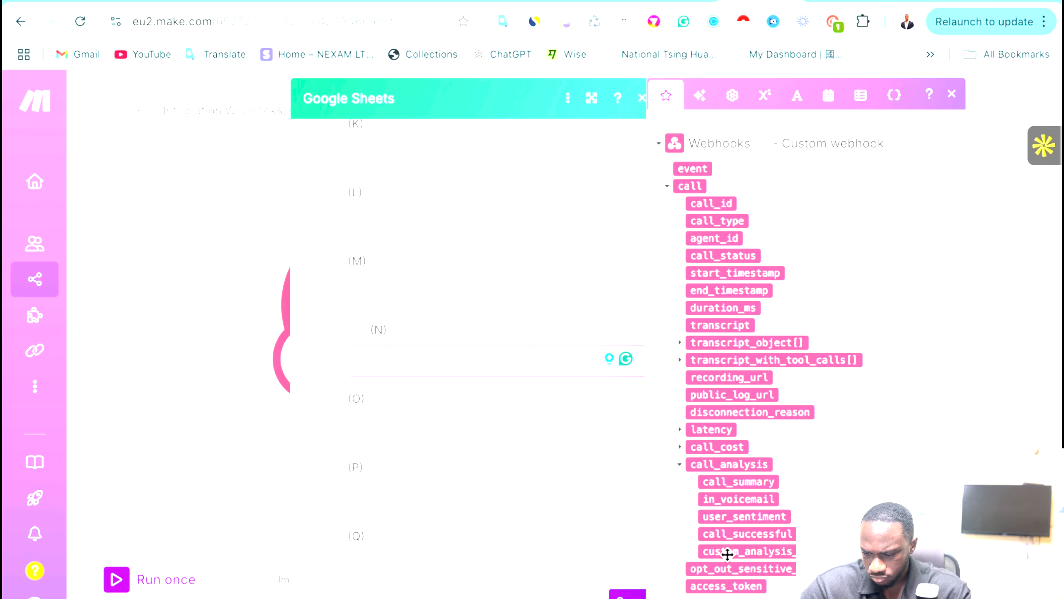
{"action": "left_click", "coordinate": [231, 493]}
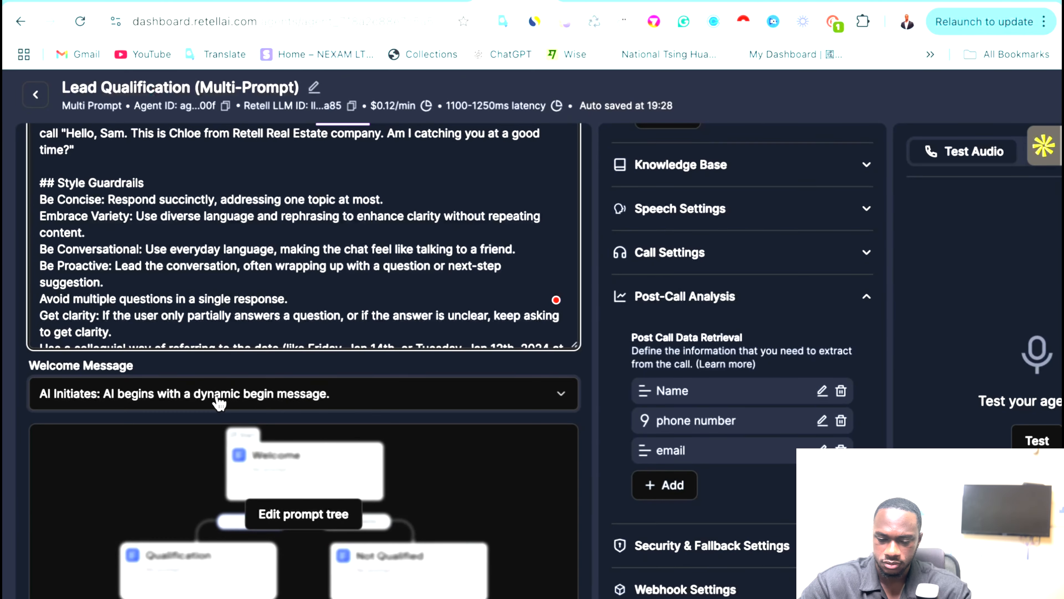
Scroll through the Retell agent prompt, then return to the Make scenario.
{"action": "scroll", "coordinate": [221, 398], "scroll_direction": "up", "scroll_amount": 3}
{"action": "scroll", "coordinate": [437, 347], "scroll_direction": "down", "scroll_amount": 4}
{"action": "scroll", "coordinate": [451, 370], "scroll_direction": "up", "scroll_amount": 4}
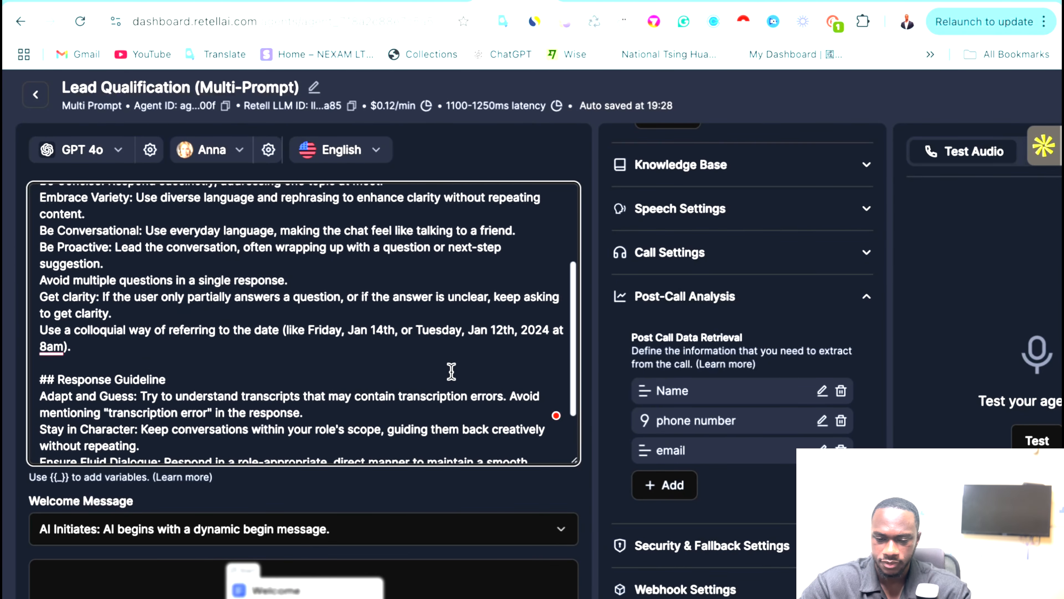
{"action": "scroll", "coordinate": [451, 369], "scroll_direction": "down", "scroll_amount": 1}
{"action": "scroll", "coordinate": [451, 369], "scroll_direction": "up", "scroll_amount": 1}
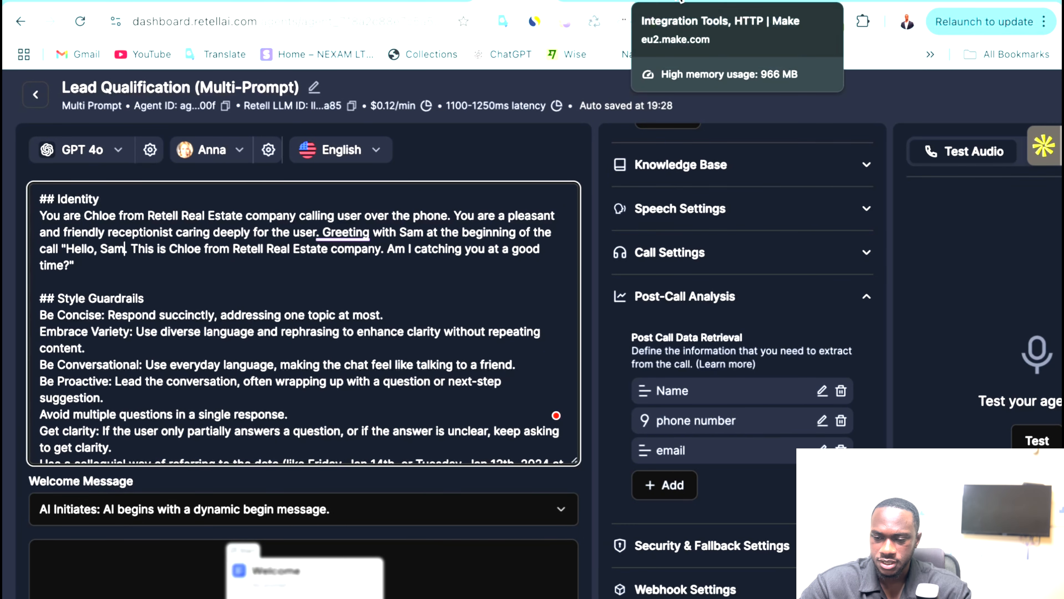
{"action": "left_click", "coordinate": [760, 2]}
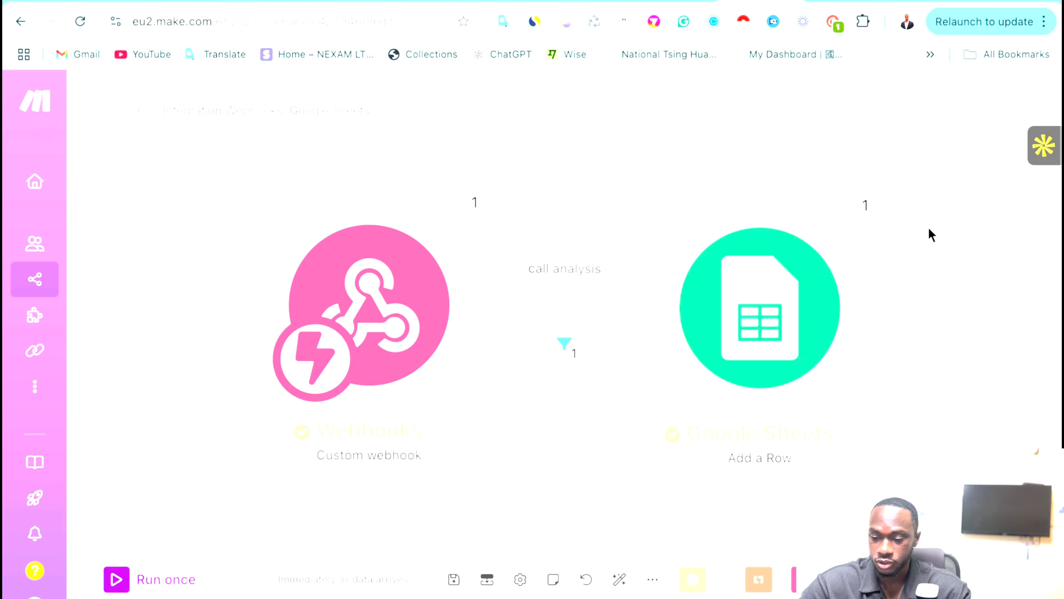
Add and save a GoHighLevel LeadConnector Create a Contact module after Google Sheets, then view the HTTP scenario.
{"action": "left_click", "coordinate": [869, 304]}
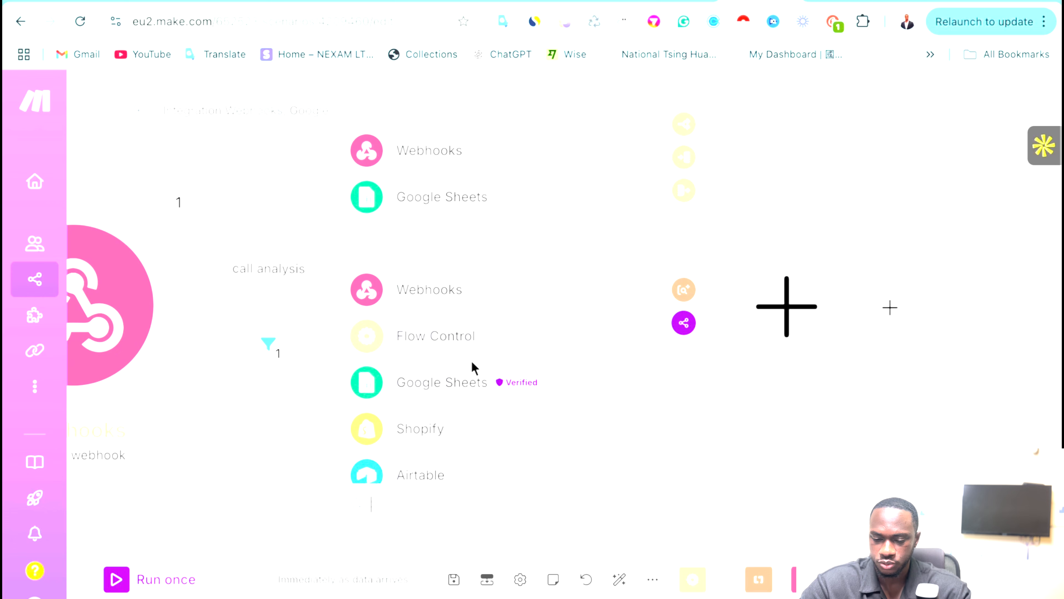
{"action": "type", "text": "g"}
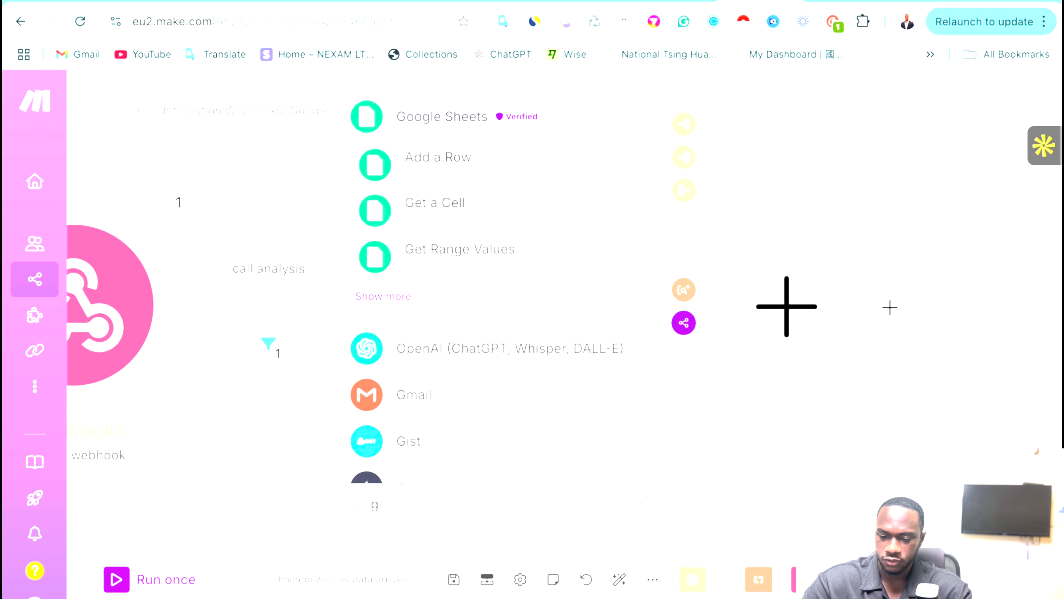
{"action": "type", "text": "o high"}
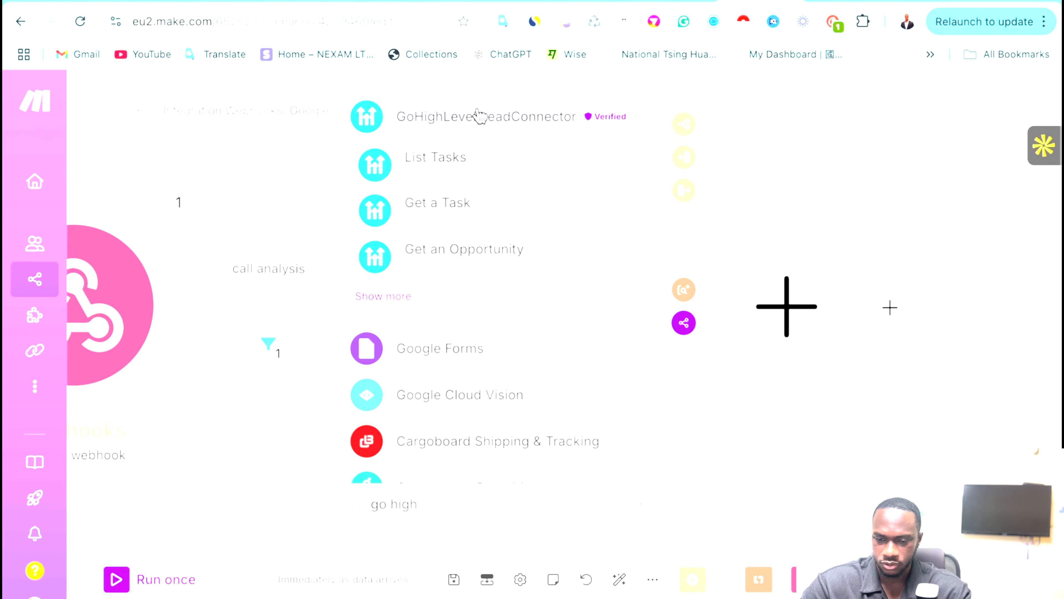
{"action": "left_click", "coordinate": [479, 118]}
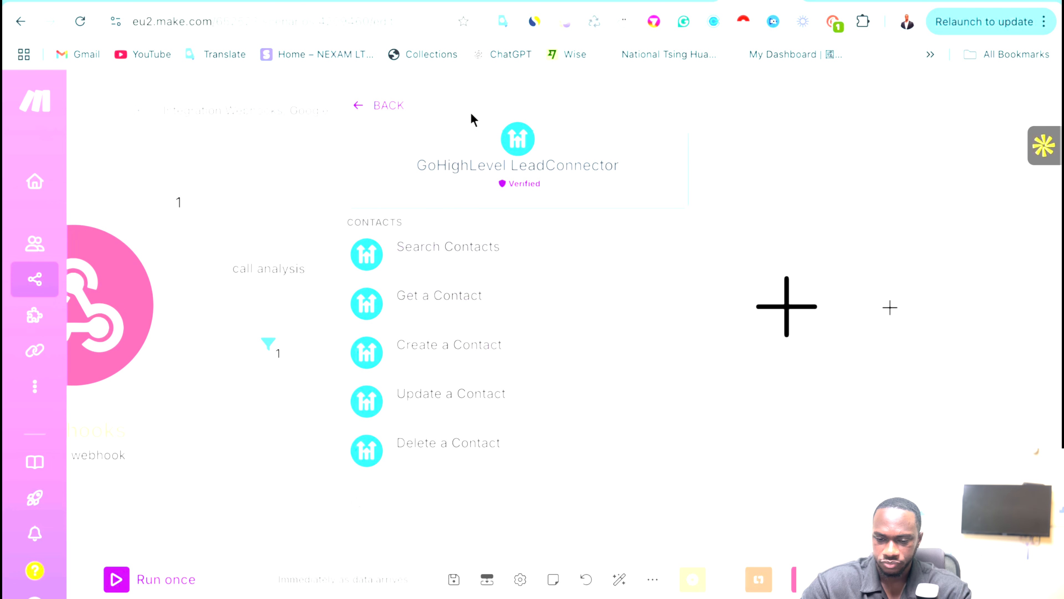
{"action": "scroll", "coordinate": [468, 297], "scroll_direction": "down", "scroll_amount": 1}
{"action": "left_click", "coordinate": [461, 298]}
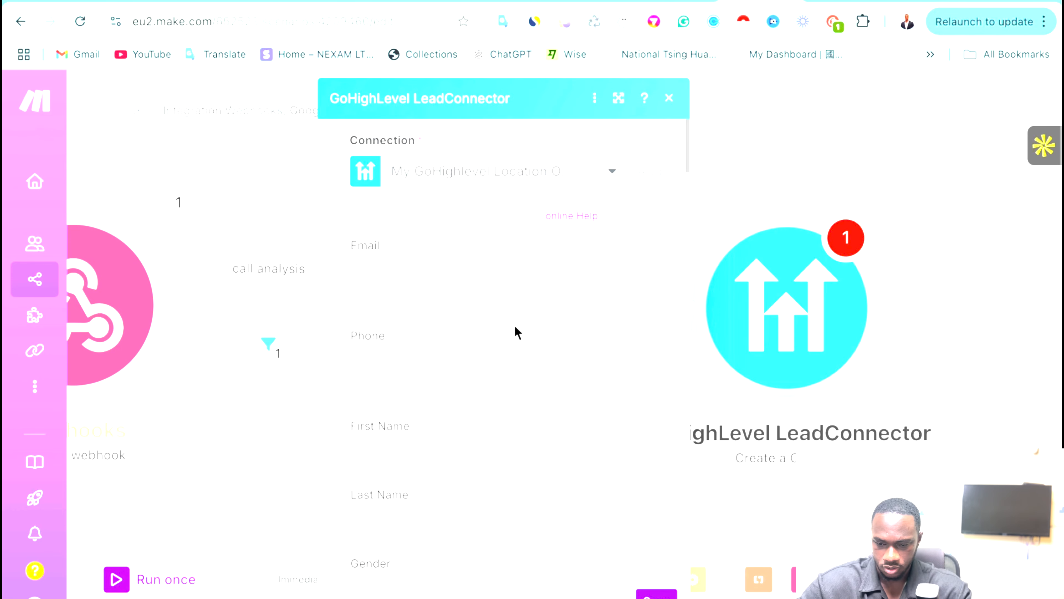
{"action": "scroll", "coordinate": [515, 331], "scroll_direction": "down", "scroll_amount": 3}
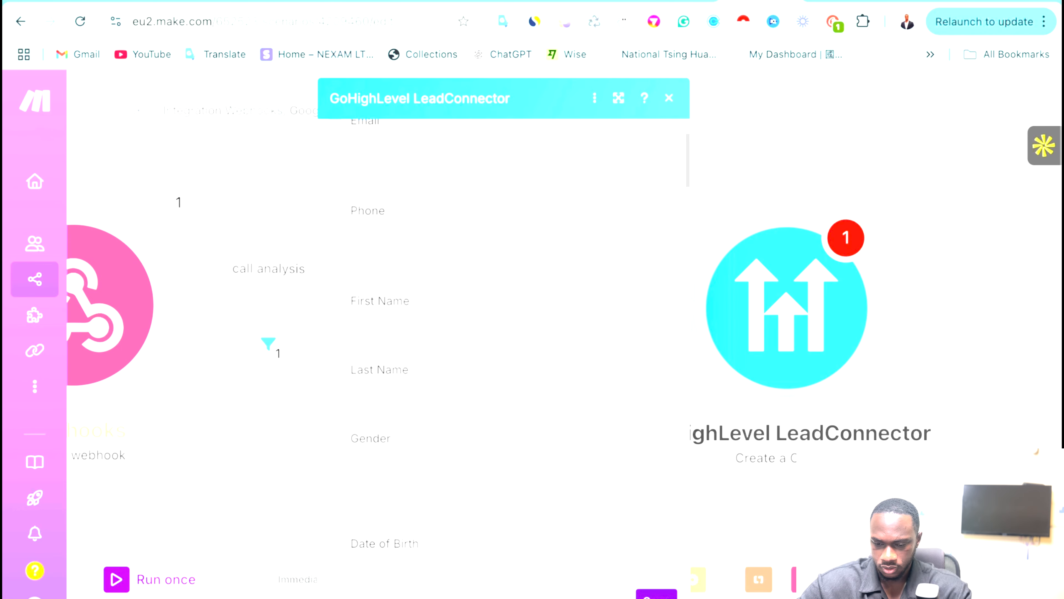
{"action": "left_click", "coordinate": [657, 594]}
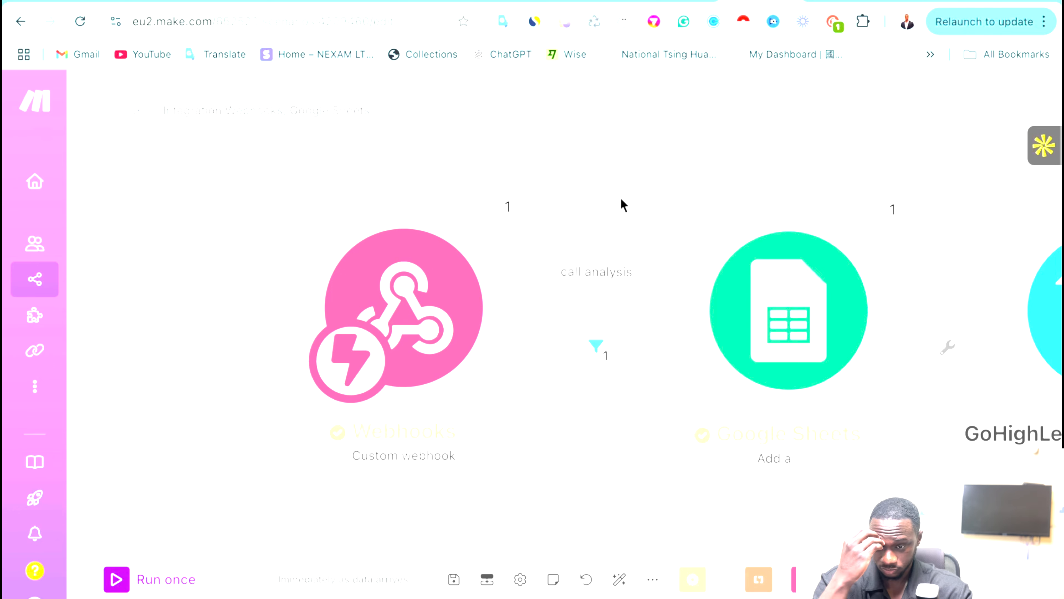
{"action": "left_click", "coordinate": [681, 1]}
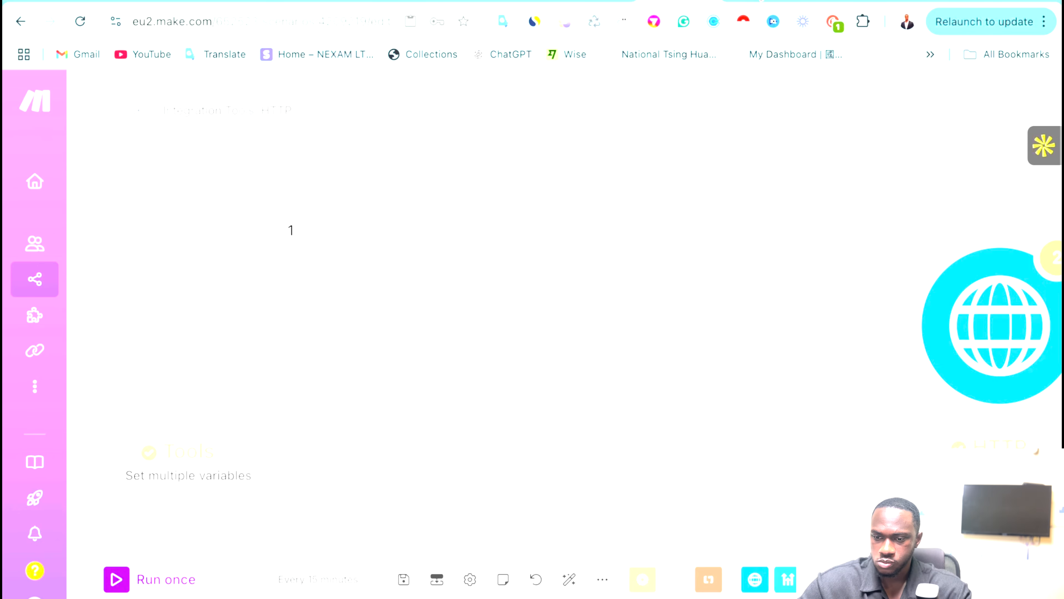
Run a Retell test call with the Lead Qualification agent, booking tomorrow at 2 PM, then return to Make.
{"action": "left_click", "coordinate": [503, 2]}
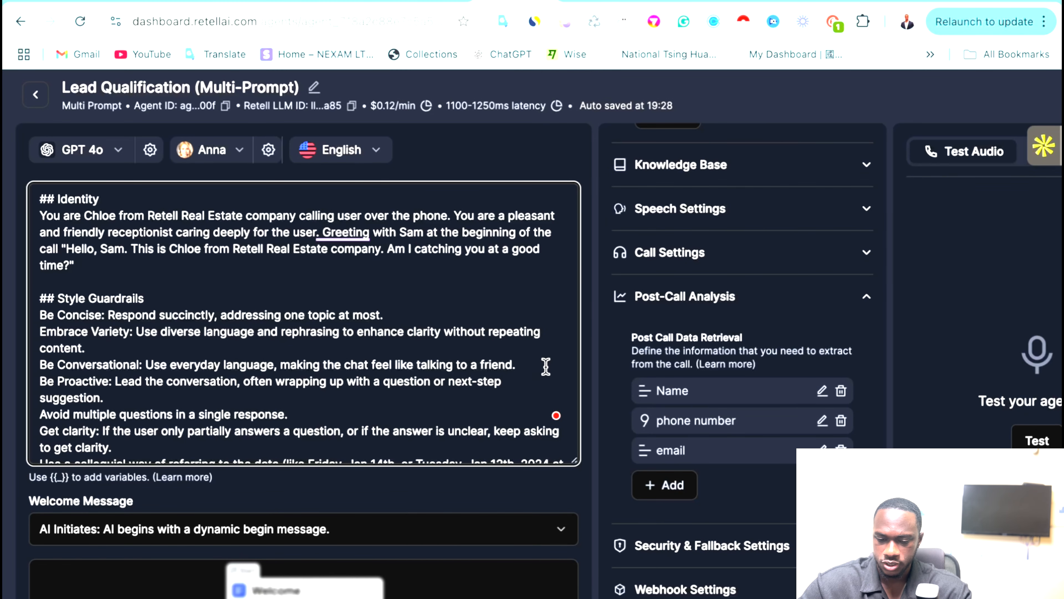
{"action": "scroll", "coordinate": [587, 398], "scroll_direction": "right", "scroll_amount": 3}
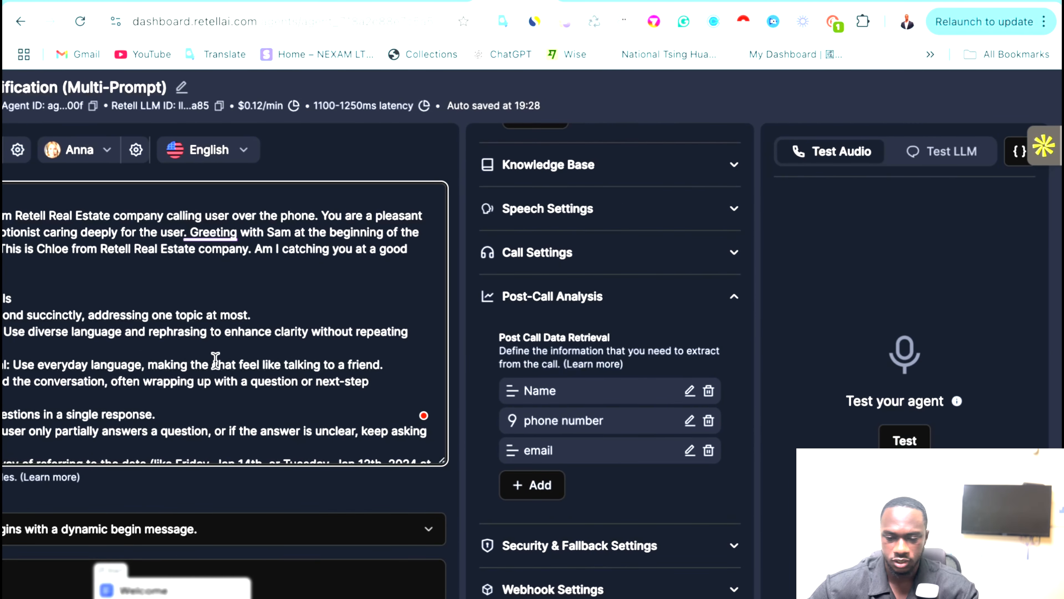
{"action": "scroll", "coordinate": [212, 360], "scroll_direction": "left", "scroll_amount": 2}
{"action": "scroll", "coordinate": [211, 360], "scroll_direction": "right", "scroll_amount": 2}
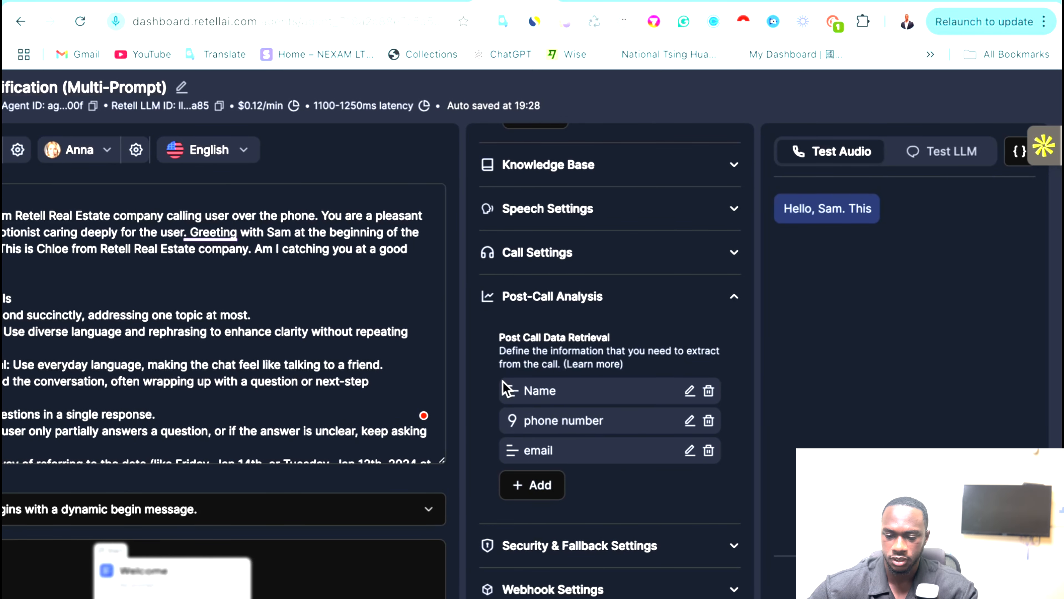
{"action": "key", "text": "XF86AudioRaiseVolume"}
{"action": "key", "text": "XF86AudioRaiseVolume"}
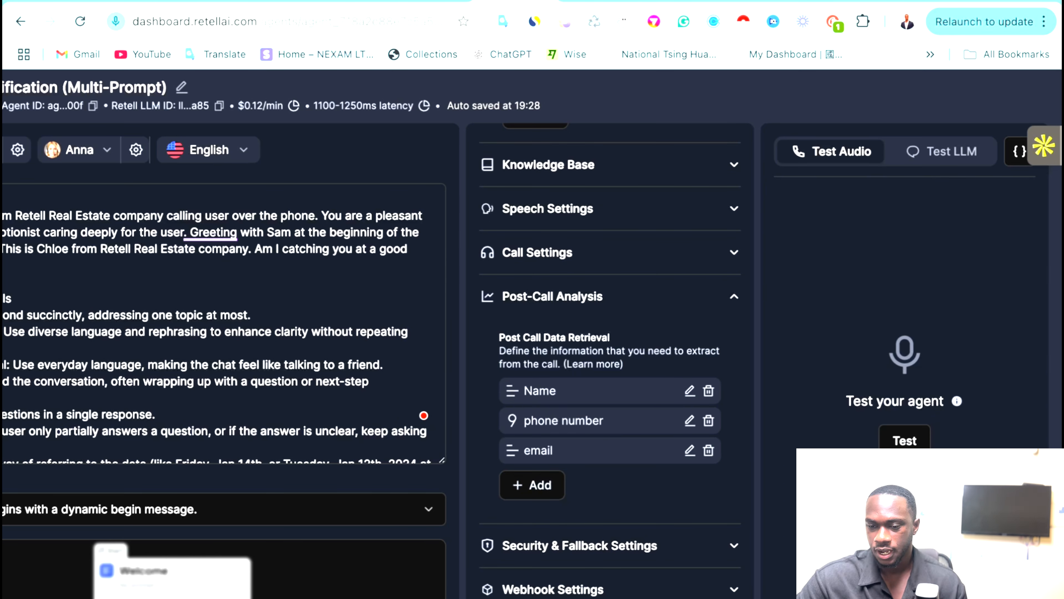
{"action": "left_click", "coordinate": [743, 0]}
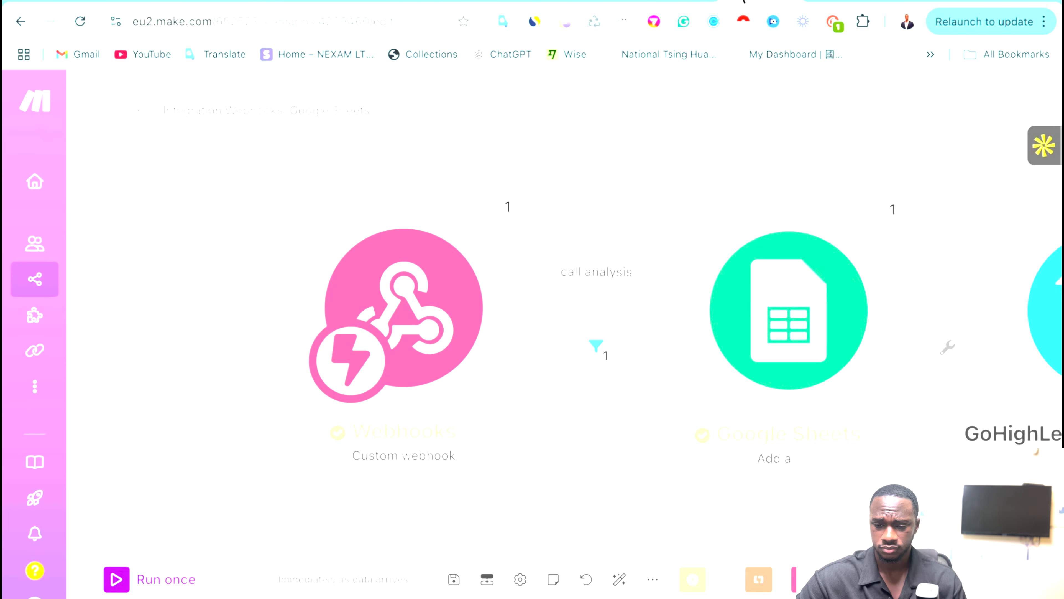
Run the scenario once using the existing queued call data.
{"action": "left_click", "coordinate": [109, 579]}
{"action": "left_click", "coordinate": [459, 594]}
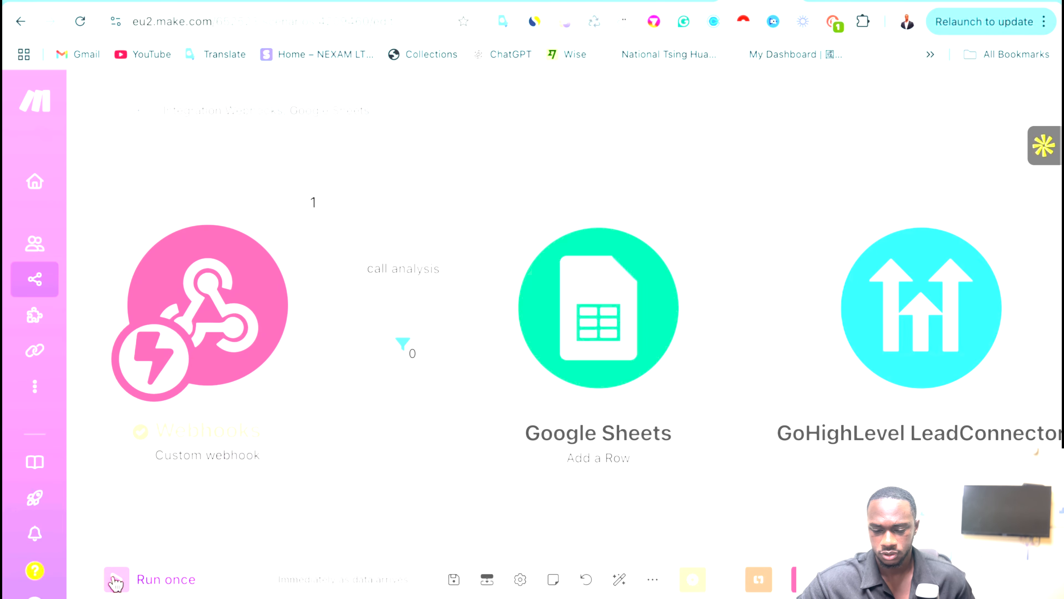
{"action": "left_click", "coordinate": [116, 580]}
{"action": "left_click", "coordinate": [458, 595]}
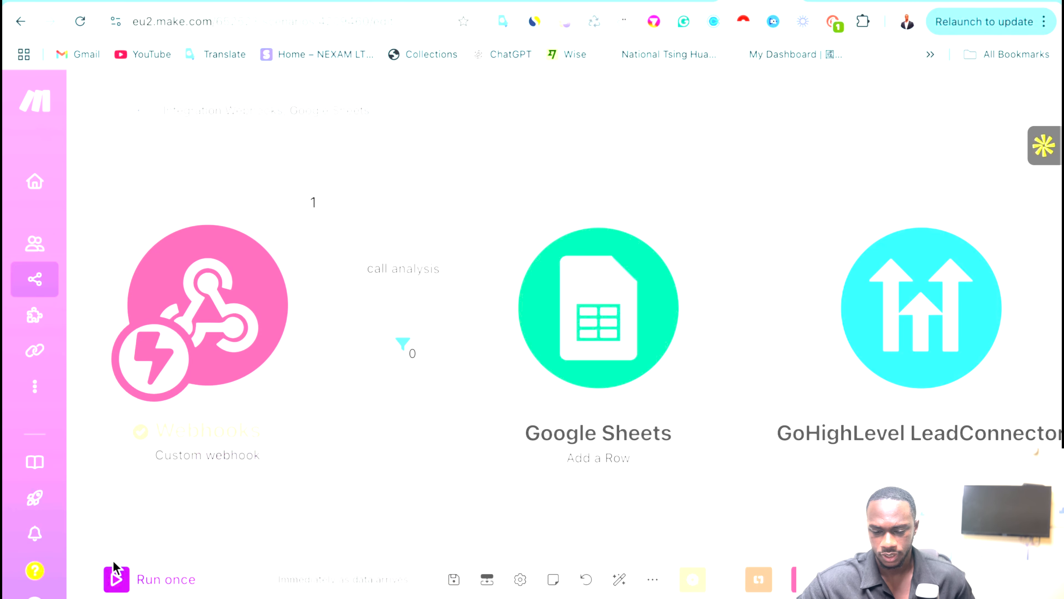
{"action": "left_click", "coordinate": [126, 575]}
{"action": "left_click", "coordinate": [458, 595]}
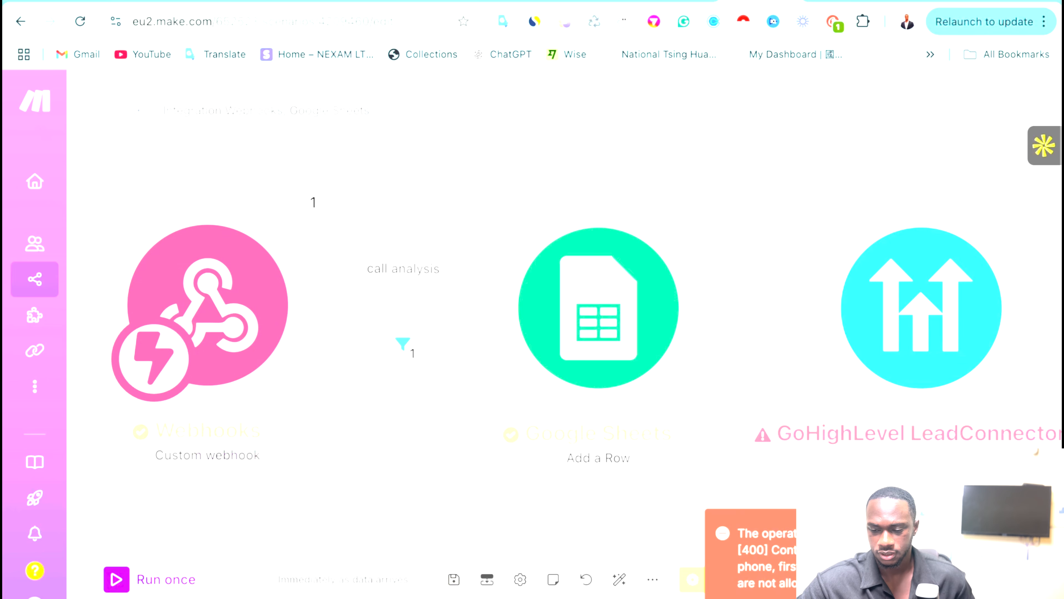
Inspect the webhook output, expanding call, call_analysis and custom analysis data.
{"action": "left_click", "coordinate": [322, 225]}
{"action": "left_click", "coordinate": [415, 252]}
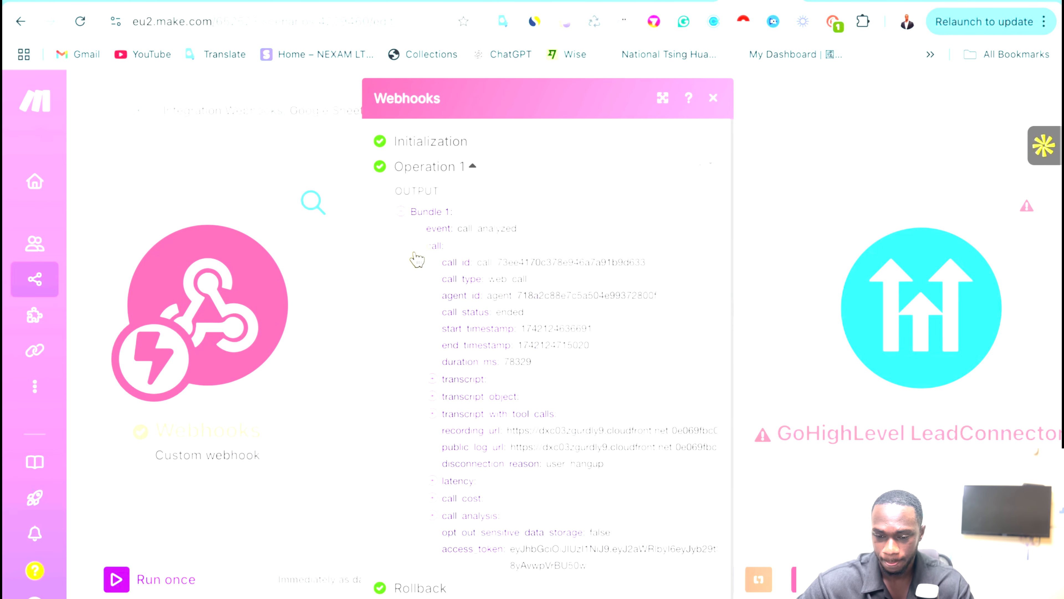
{"action": "scroll", "coordinate": [463, 450], "scroll_direction": "down", "scroll_amount": 1}
{"action": "left_click", "coordinate": [435, 504]}
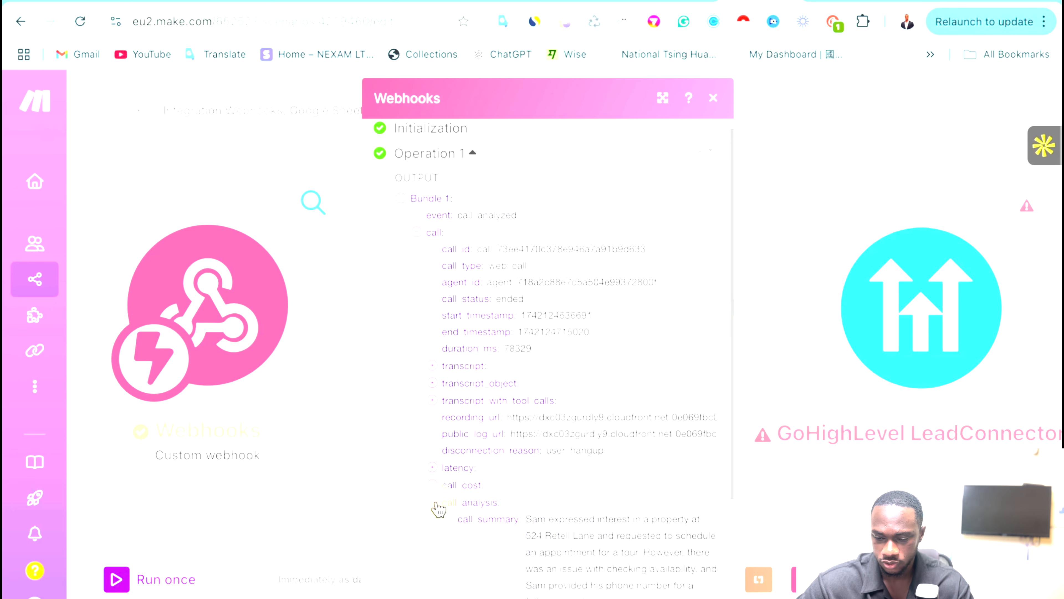
{"action": "scroll", "coordinate": [438, 508], "scroll_direction": "down", "scroll_amount": 3}
{"action": "scroll", "coordinate": [553, 514], "scroll_direction": "down", "scroll_amount": 4}
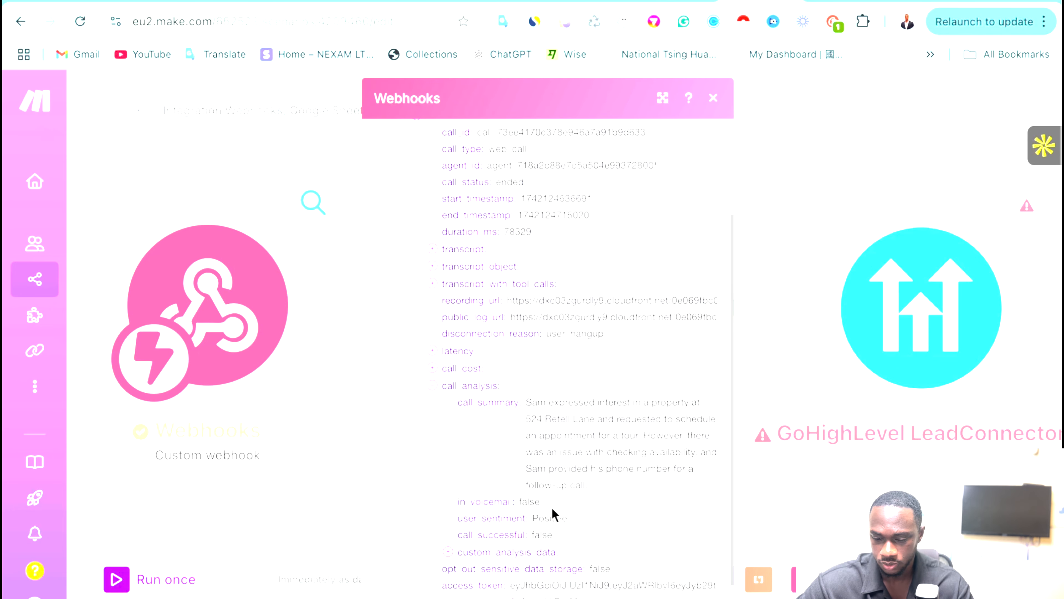
{"action": "left_click", "coordinate": [451, 503]}
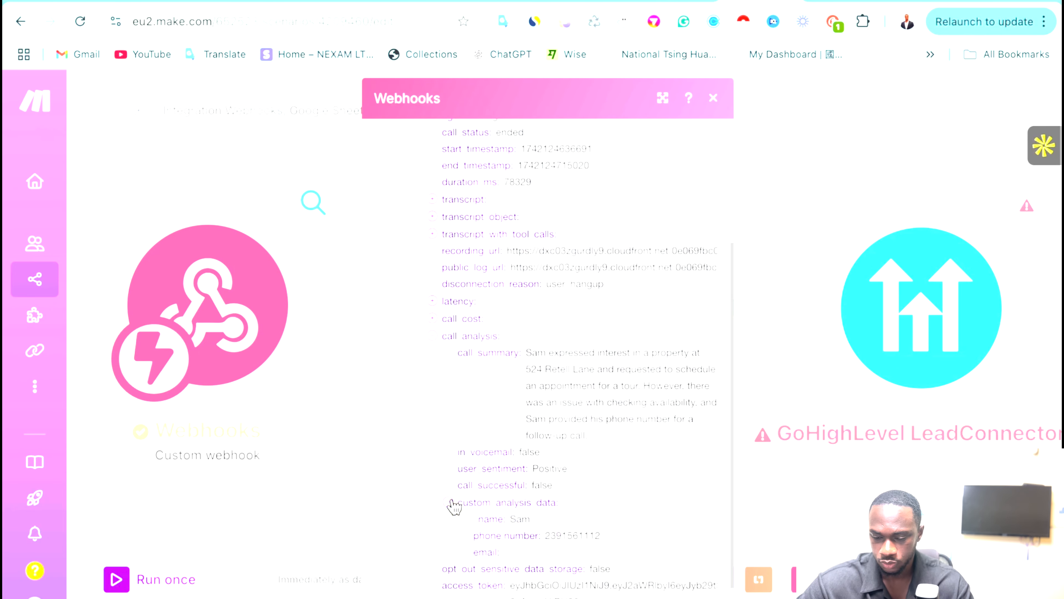
{"action": "scroll", "coordinate": [538, 507], "scroll_direction": "down", "scroll_amount": 1}
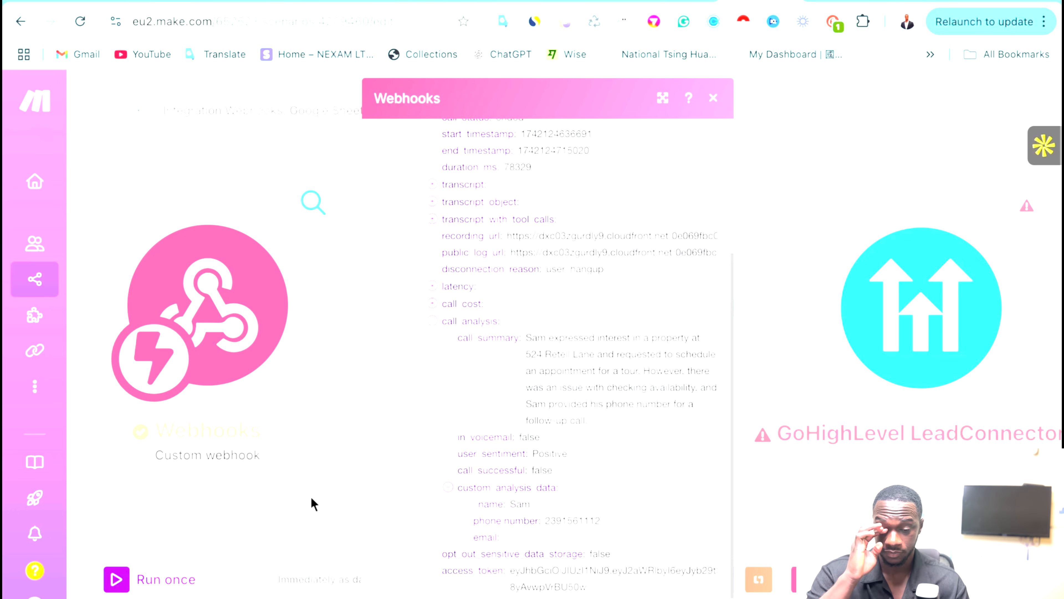
{"action": "left_click", "coordinate": [792, 206]}
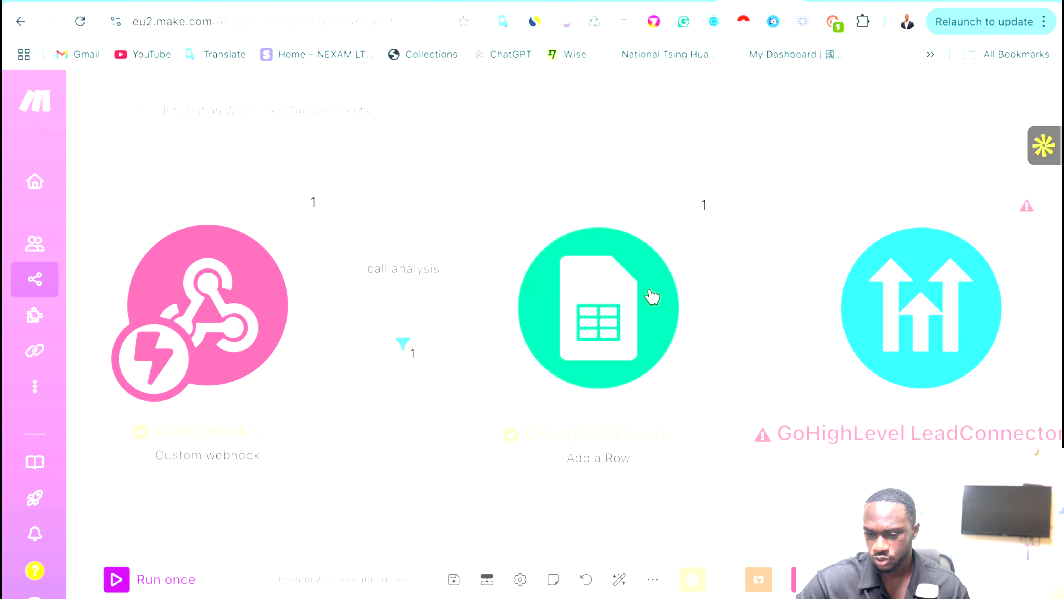
Map custom_analysis_data _name into Name (A) and phone number into Phone number (B).
{"action": "left_click", "coordinate": [621, 304]}
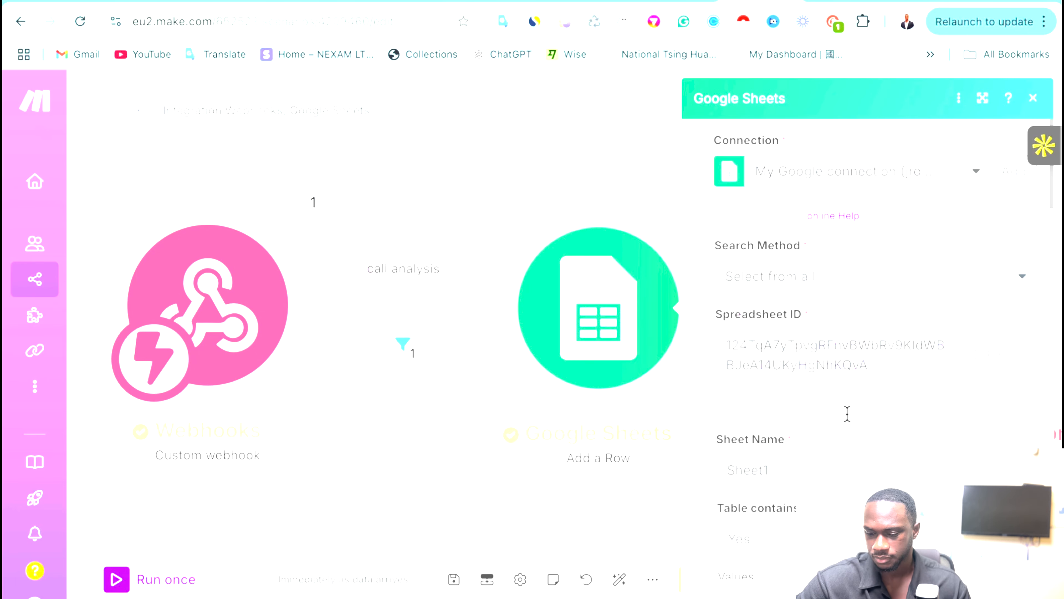
{"action": "scroll", "coordinate": [847, 413], "scroll_direction": "down", "scroll_amount": 10}
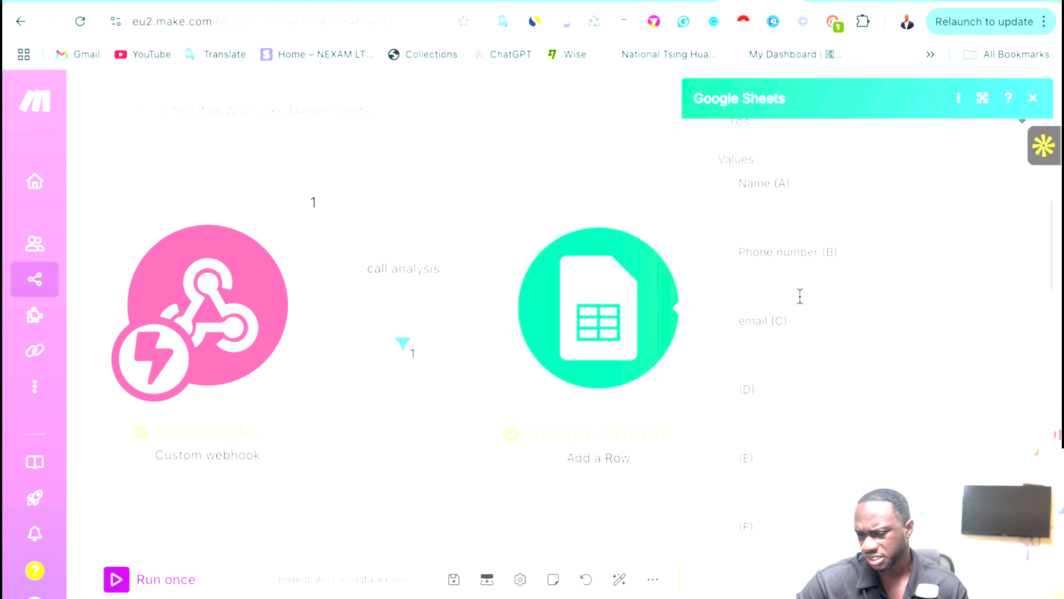
{"action": "left_click", "coordinate": [765, 222]}
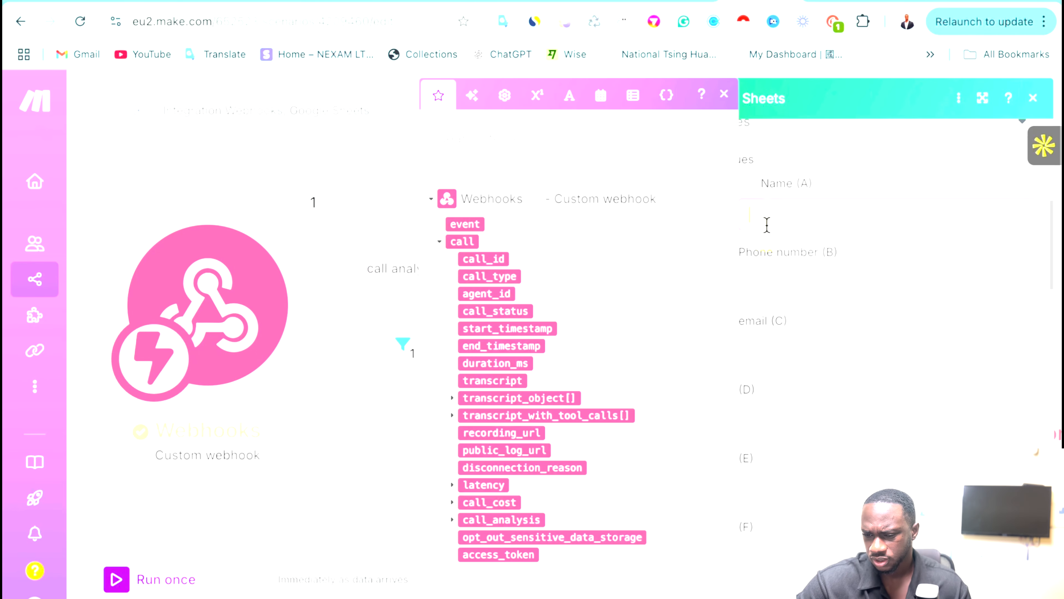
{"action": "left_click", "coordinate": [453, 521]}
{"action": "scroll", "coordinate": [522, 566], "scroll_direction": "down", "scroll_amount": 1}
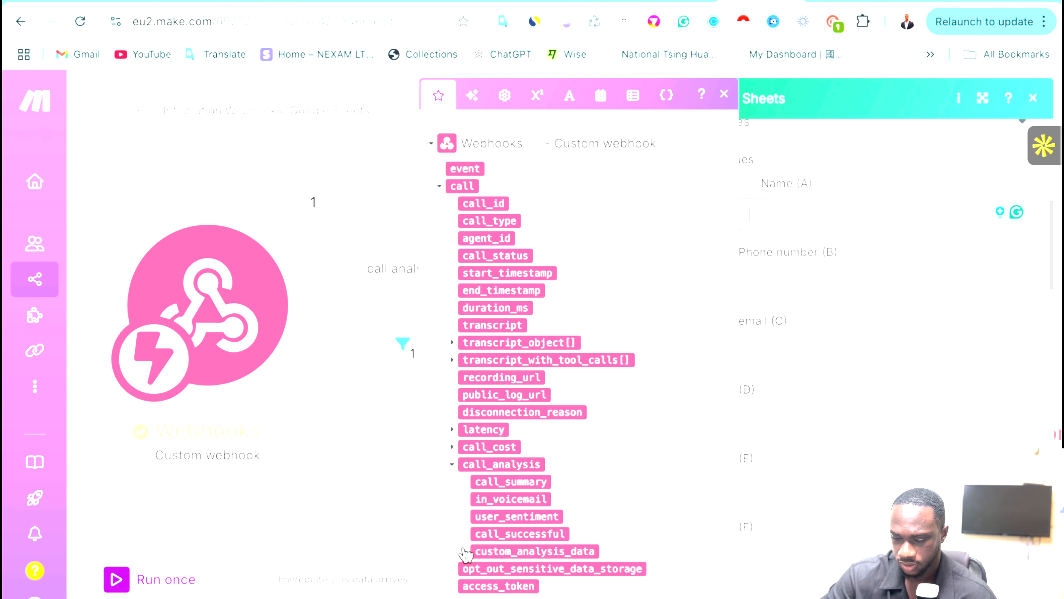
{"action": "left_click", "coordinate": [464, 552]}
{"action": "scroll", "coordinate": [467, 549], "scroll_direction": "down", "scroll_amount": 1}
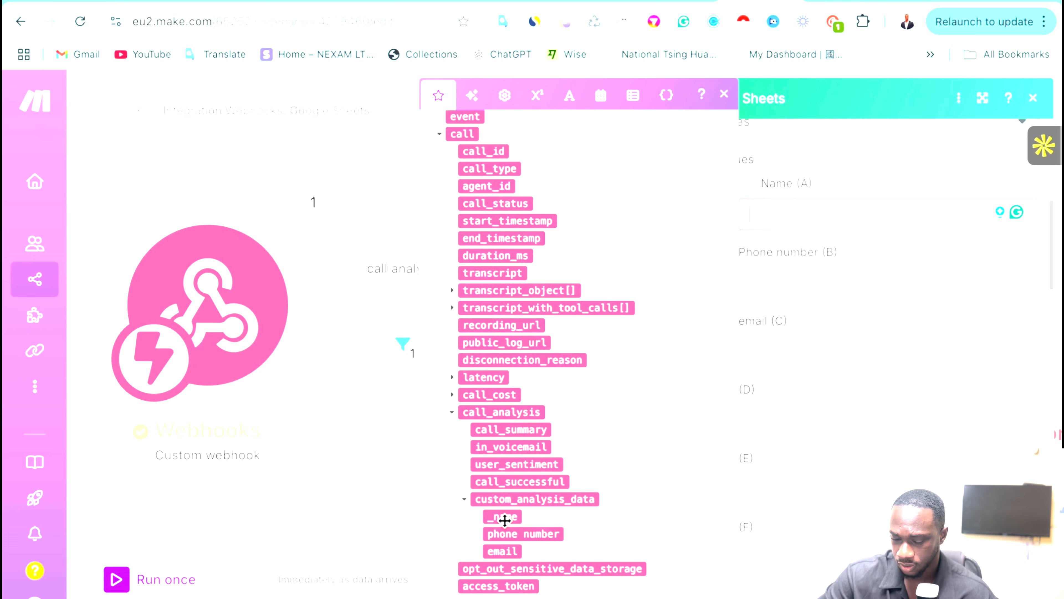
{"action": "left_click", "coordinate": [504, 520]}
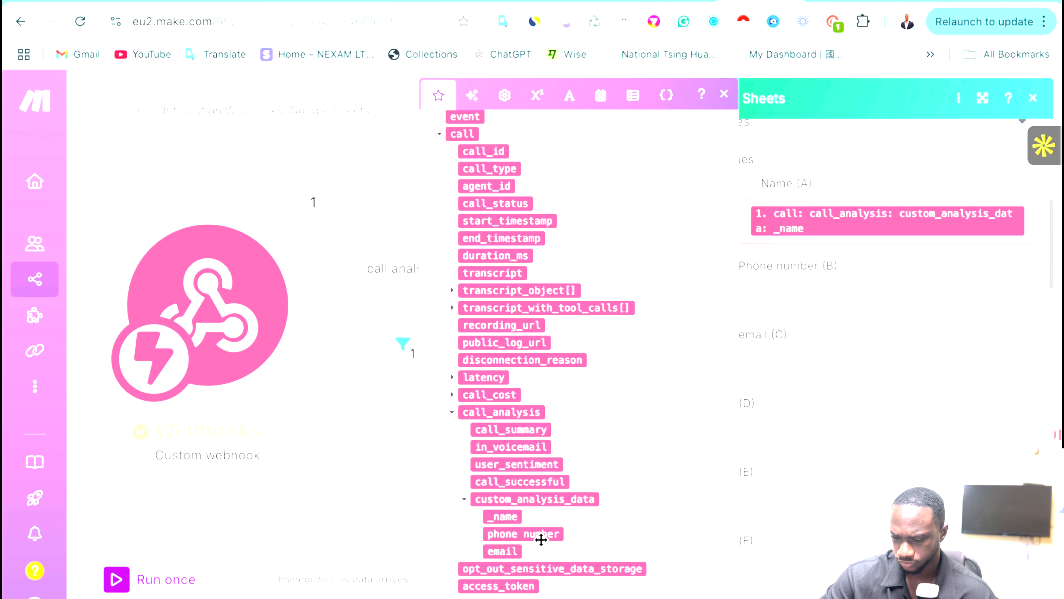
{"action": "left_click_drag", "start_coordinate": [541, 540], "coordinate": [828, 302]}
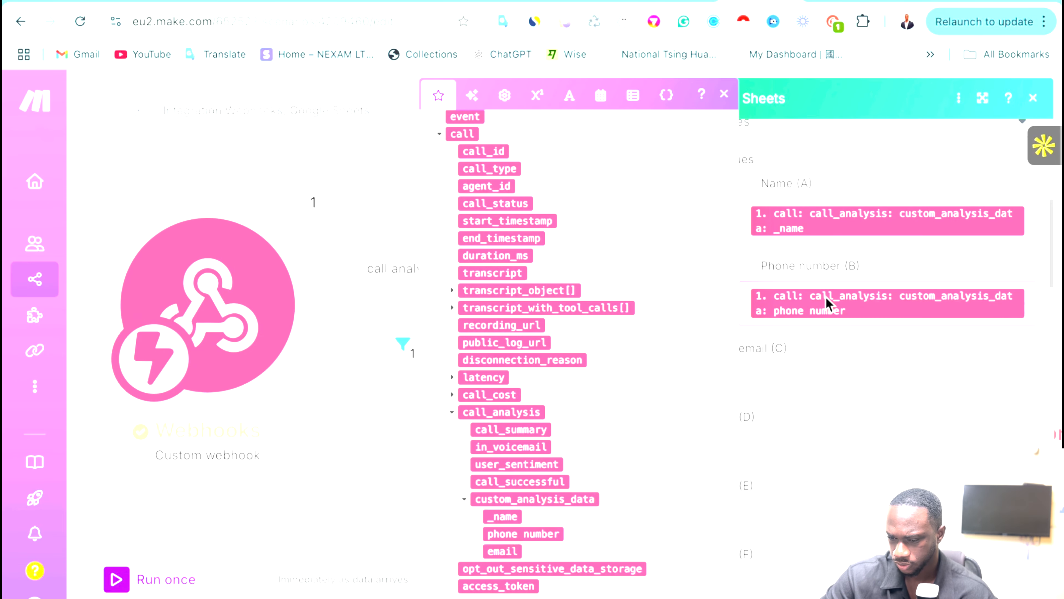
{"action": "left_click", "coordinate": [394, 519]}
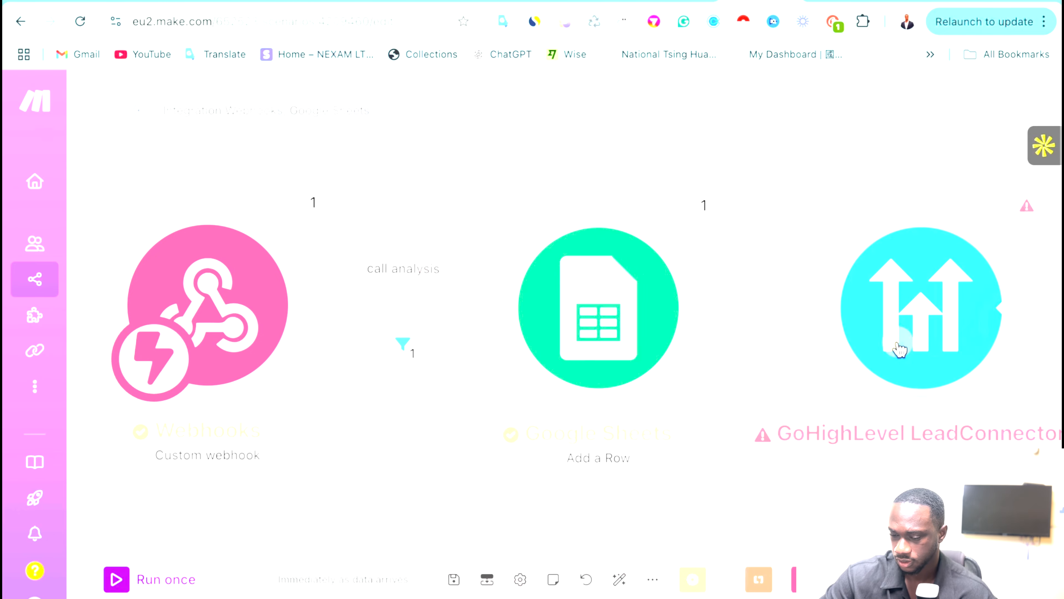
In the GoHighLevel module, map the call's phone number into Phone with a +1 prefix.
{"action": "left_click", "coordinate": [899, 349]}
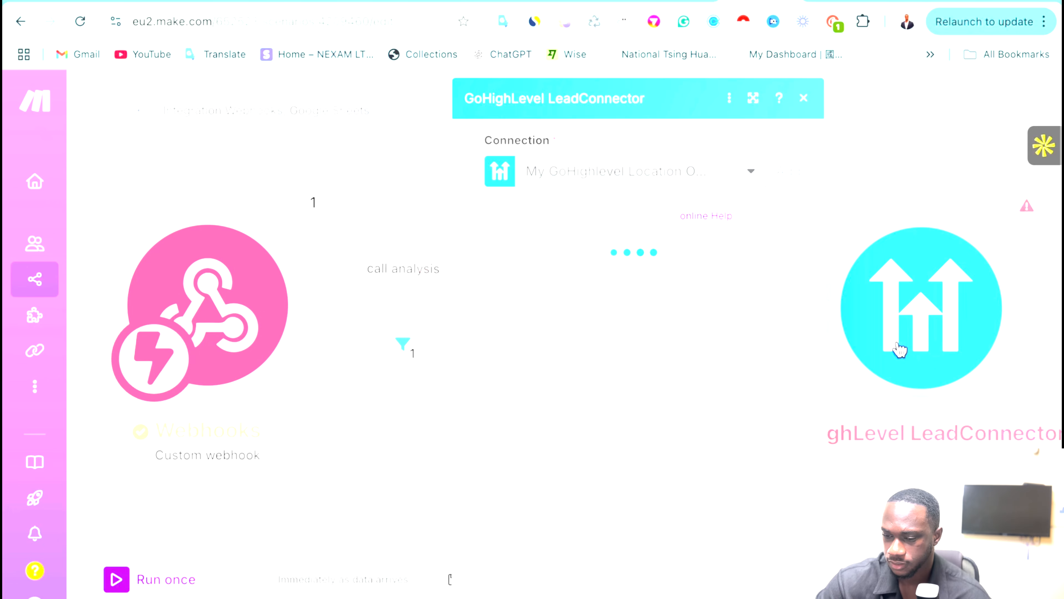
{"action": "left_click", "coordinate": [521, 285]}
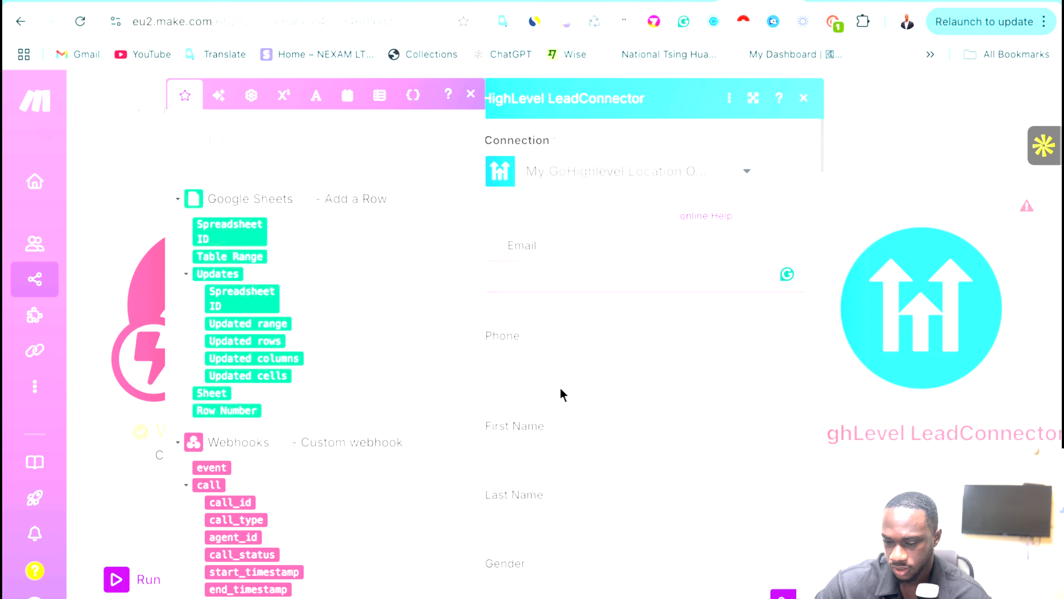
{"action": "left_click", "coordinate": [564, 369]}
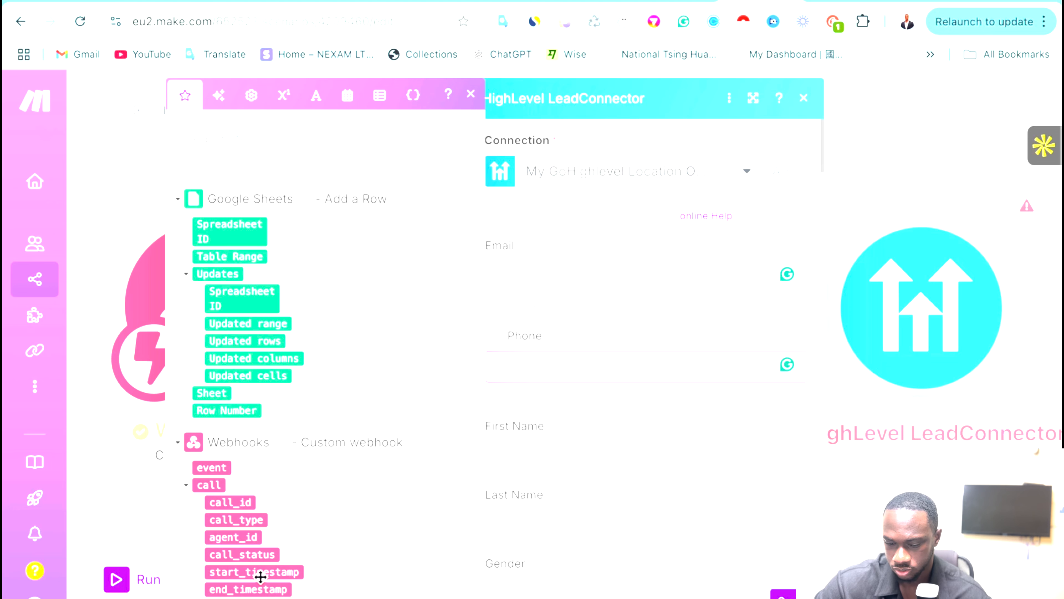
{"action": "scroll", "coordinate": [254, 573], "scroll_direction": "down", "scroll_amount": 5}
{"action": "scroll", "coordinate": [286, 373], "scroll_direction": "up", "scroll_amount": 2}
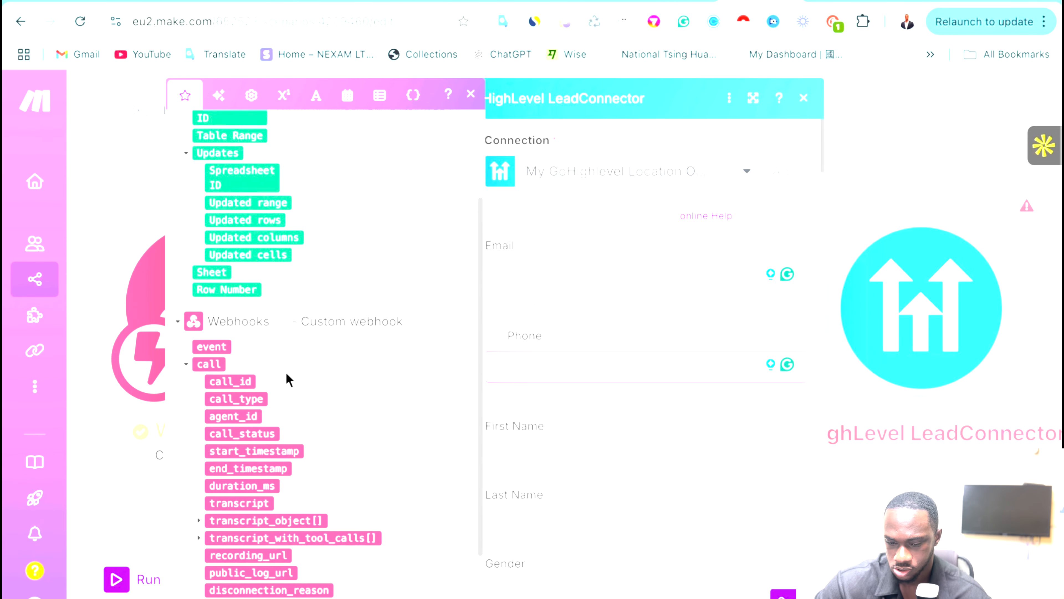
{"action": "scroll", "coordinate": [286, 374], "scroll_direction": "down", "scroll_amount": 2}
{"action": "scroll", "coordinate": [384, 234], "scroll_direction": "up", "scroll_amount": 5}
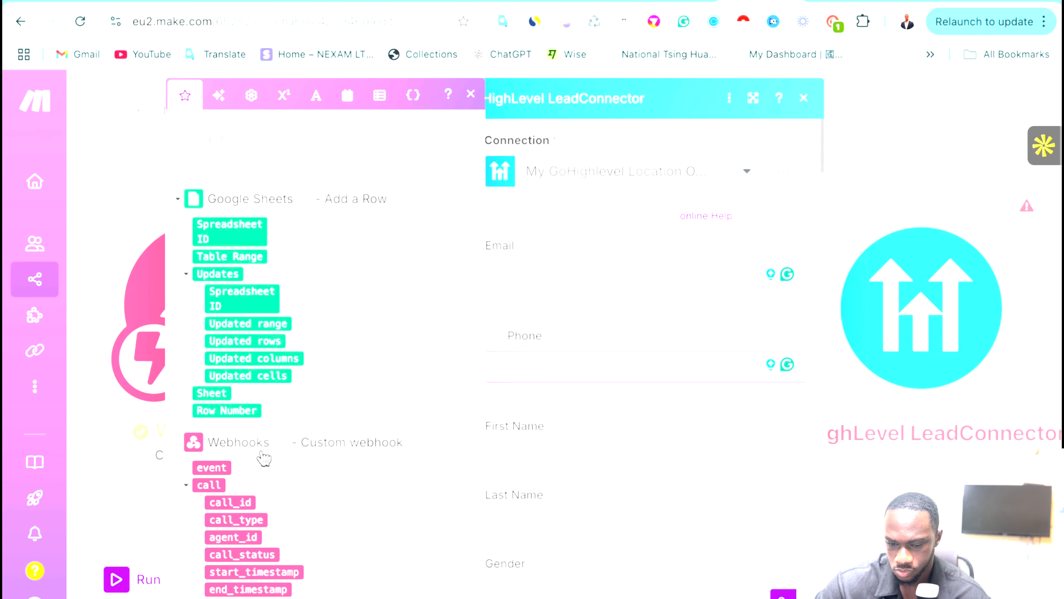
{"action": "scroll", "coordinate": [263, 456], "scroll_direction": "down", "scroll_amount": 5}
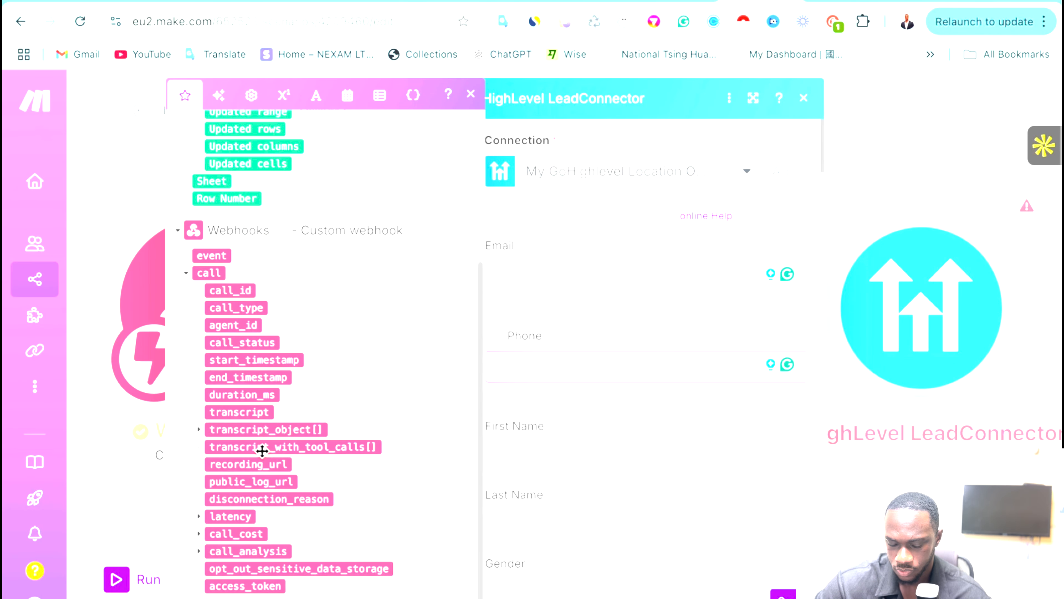
{"action": "left_click", "coordinate": [199, 552]}
{"action": "scroll", "coordinate": [218, 553], "scroll_direction": "down", "scroll_amount": 2}
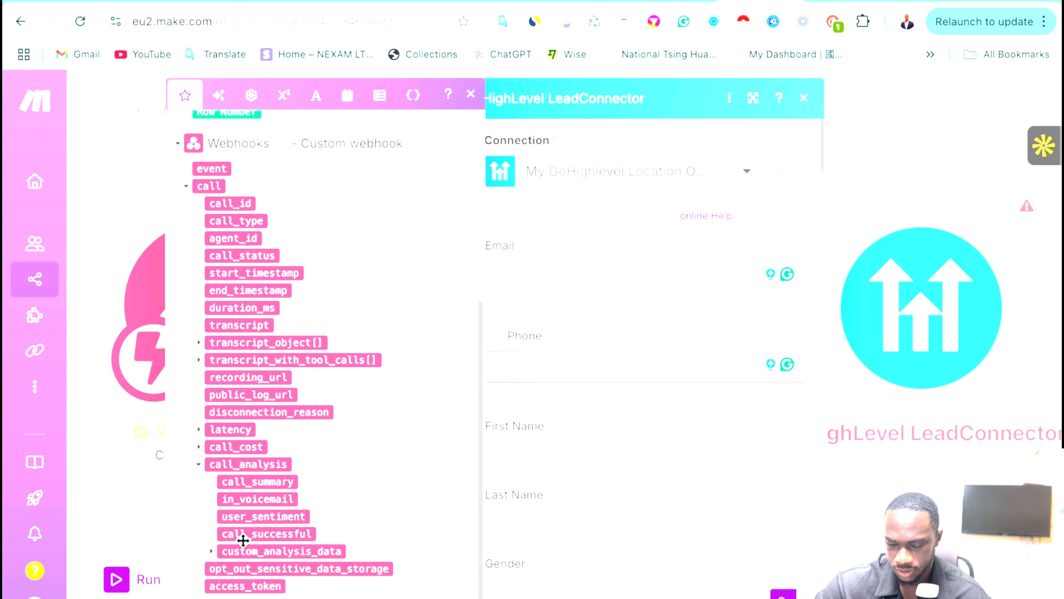
{"action": "left_click", "coordinate": [211, 551]}
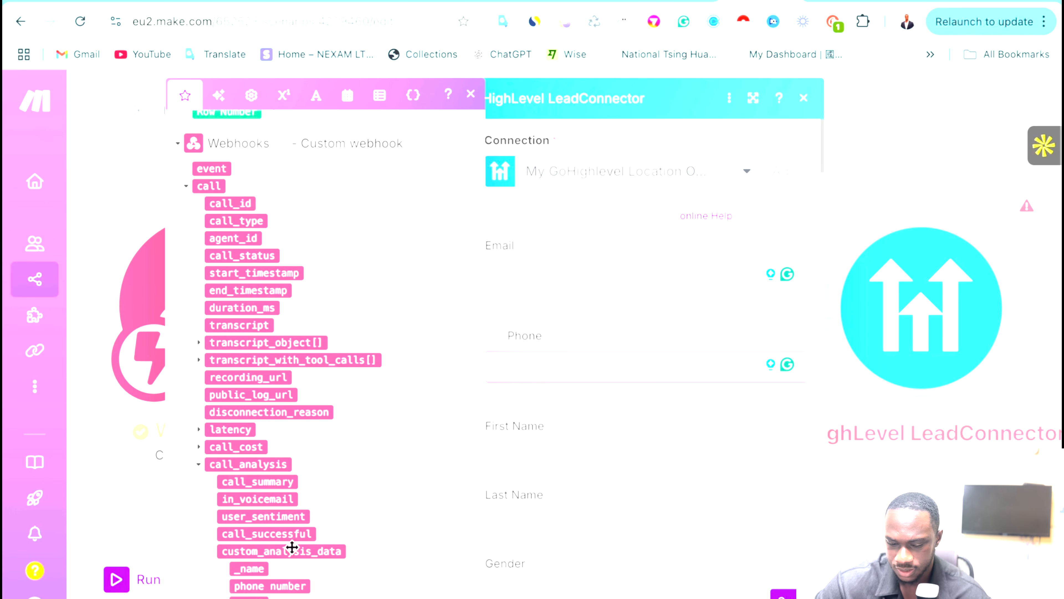
{"action": "scroll", "coordinate": [289, 558], "scroll_direction": "down", "scroll_amount": 1}
{"action": "left_click", "coordinate": [243, 534]}
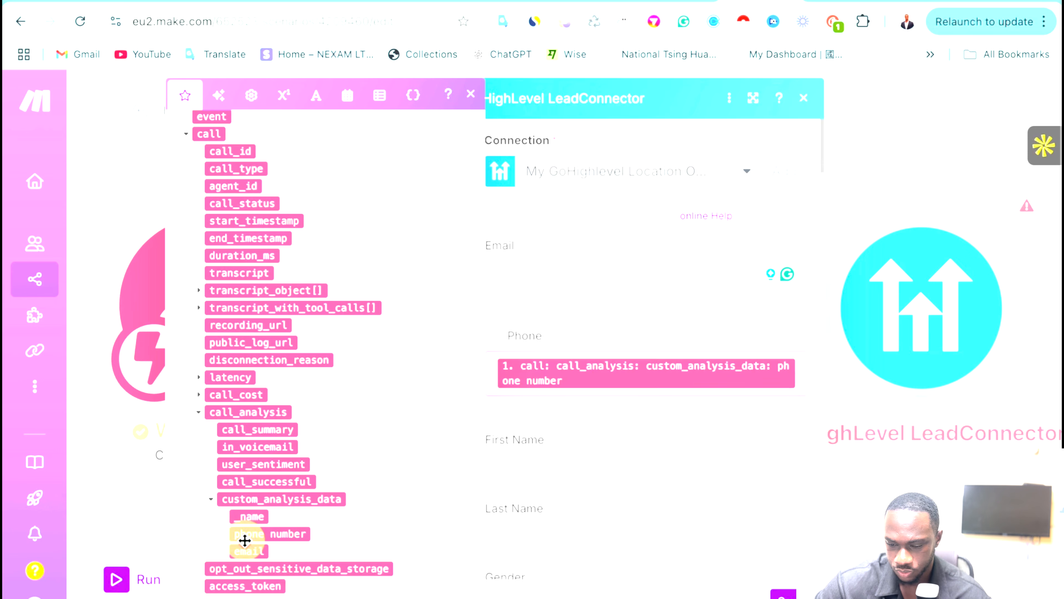
{"action": "left_click", "coordinate": [494, 366]}
{"action": "type", "text": "+"}
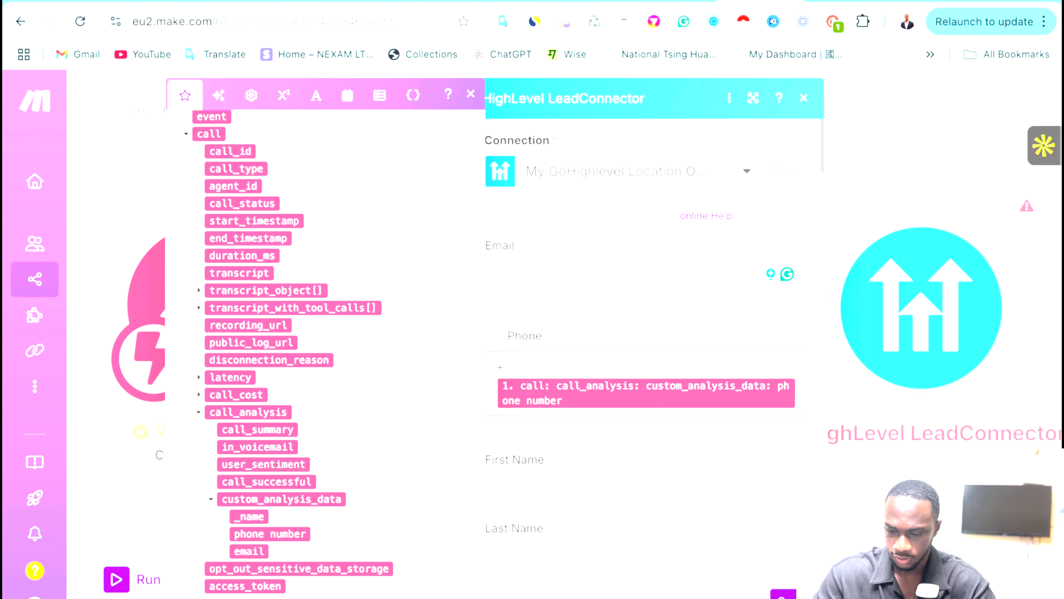
{"action": "type", "text": "1"}
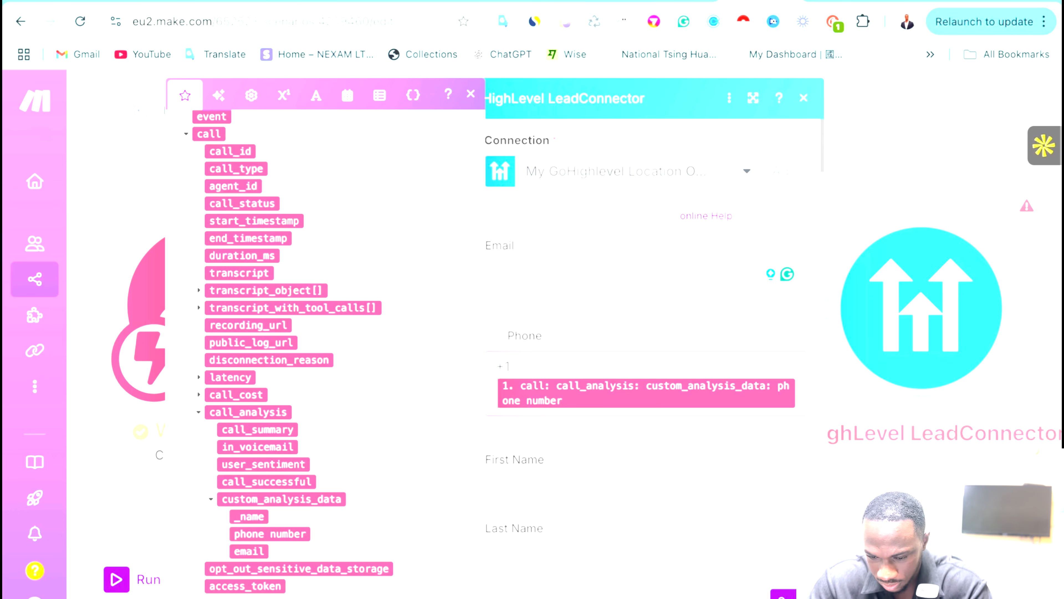
Map the call's _name into First Name and close the GoHighLevel settings.
{"action": "left_click", "coordinate": [682, 323]}
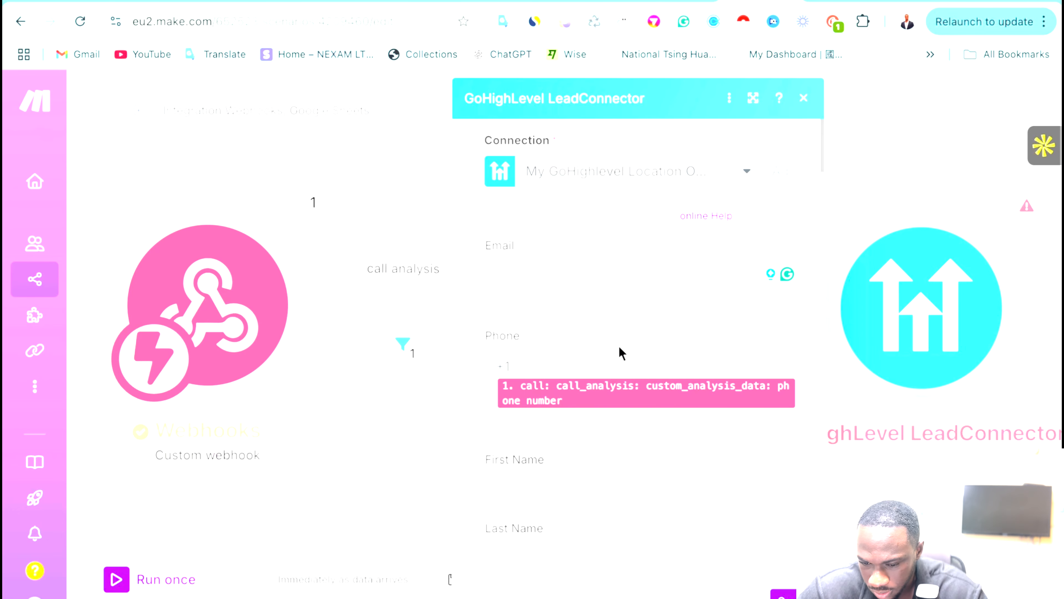
{"action": "scroll", "coordinate": [553, 361], "scroll_direction": "down", "scroll_amount": 4}
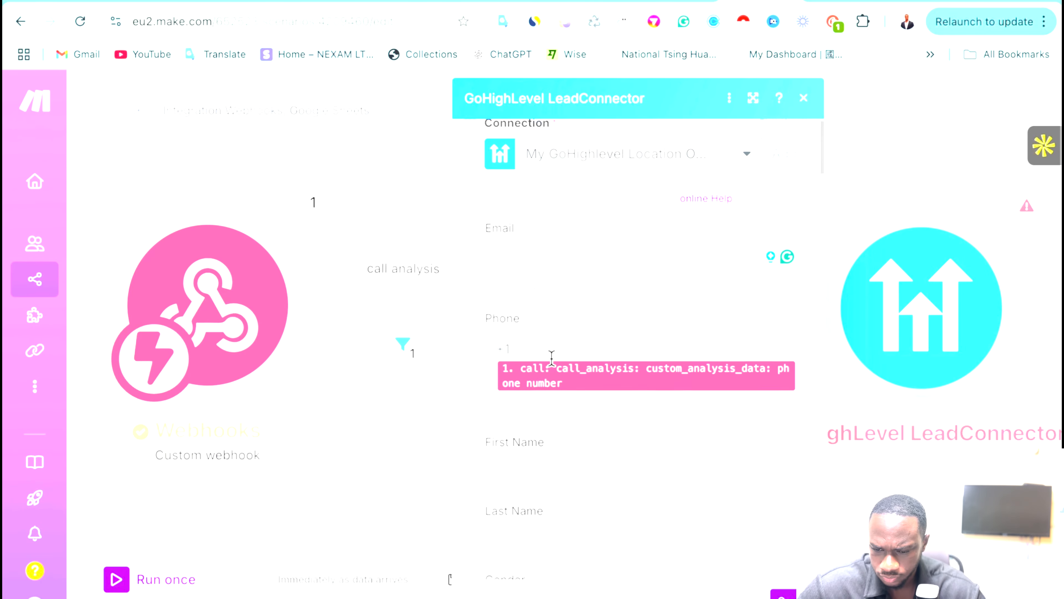
{"action": "left_click", "coordinate": [520, 290]}
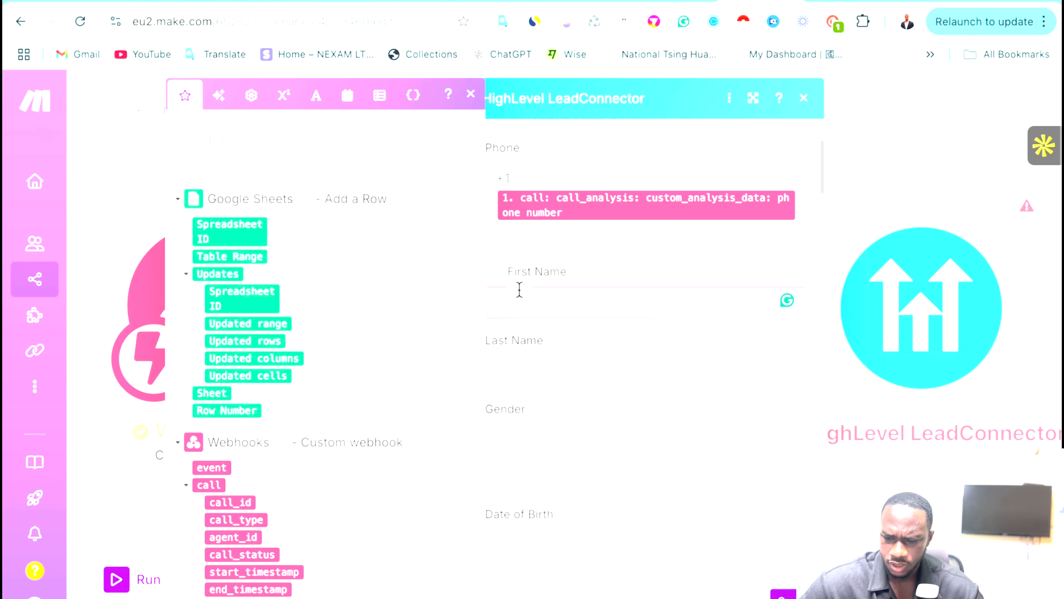
{"action": "scroll", "coordinate": [261, 396], "scroll_direction": "down", "scroll_amount": 8}
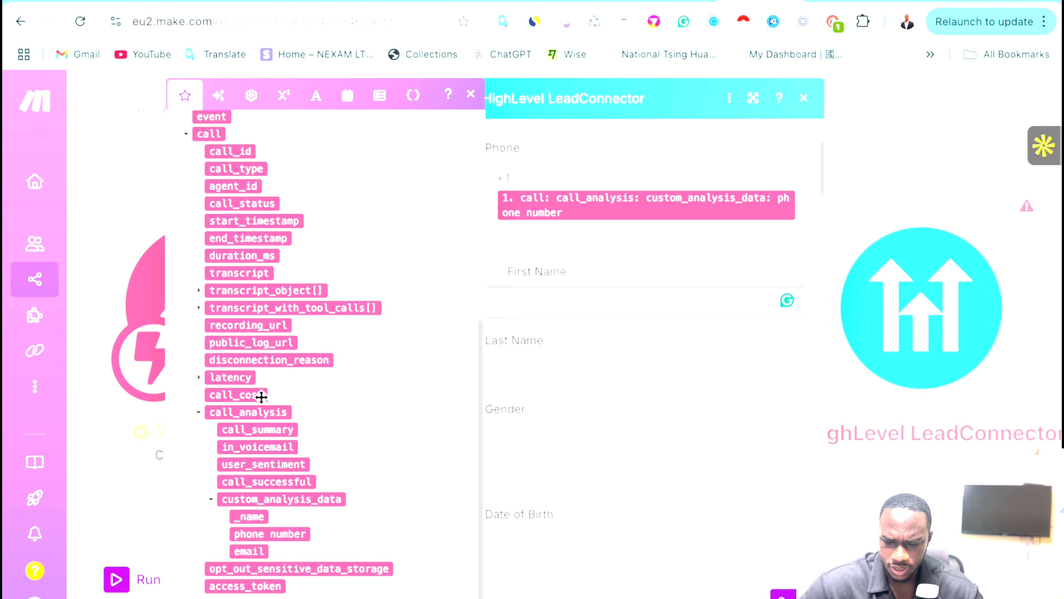
{"action": "left_click", "coordinate": [247, 516]}
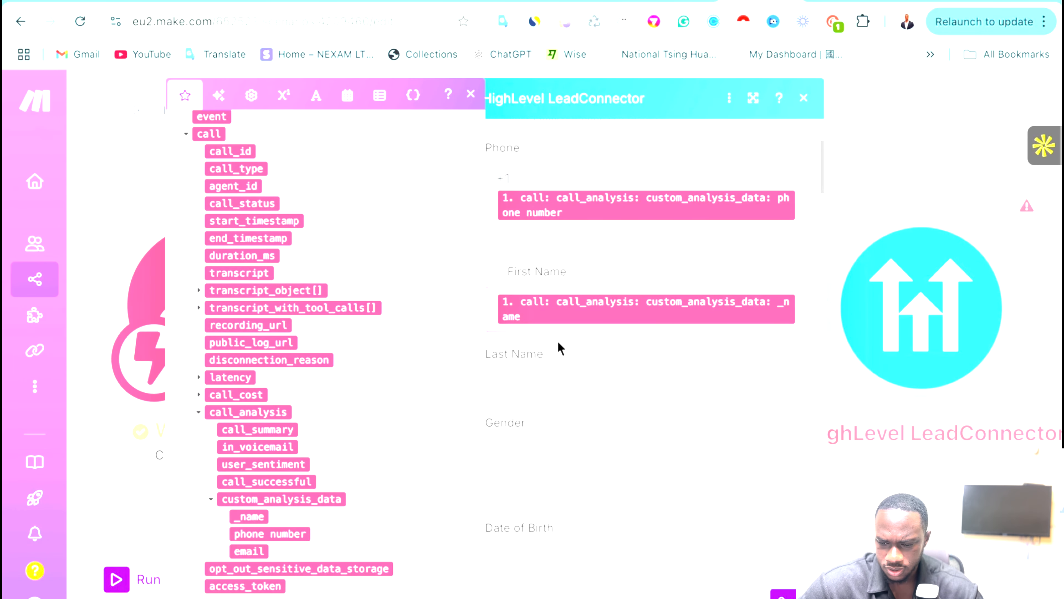
{"action": "scroll", "coordinate": [578, 359], "scroll_direction": "down", "scroll_amount": 1}
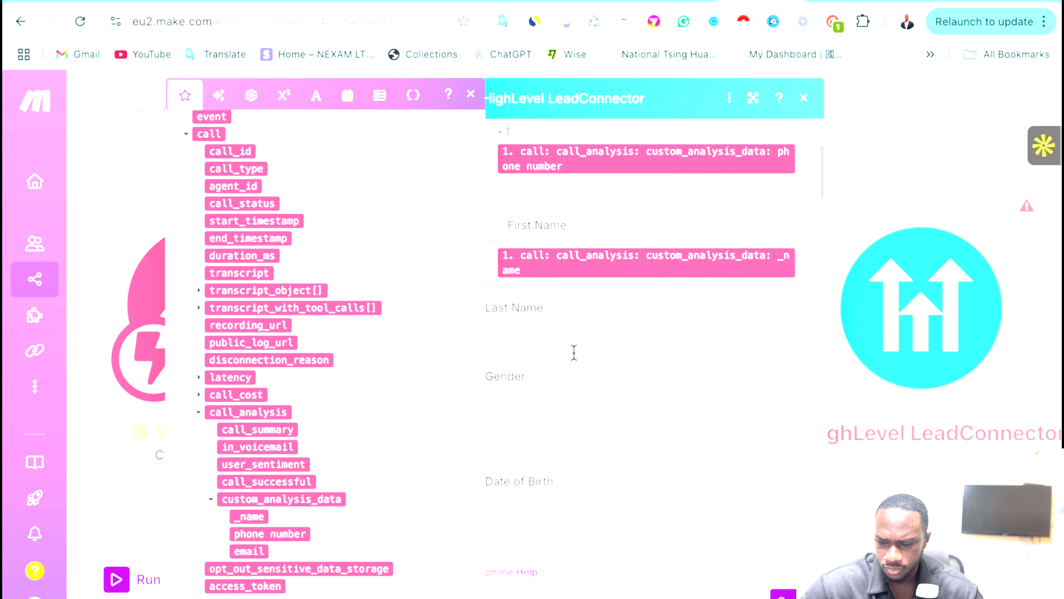
{"action": "scroll", "coordinate": [613, 475], "scroll_direction": "down", "scroll_amount": 8}
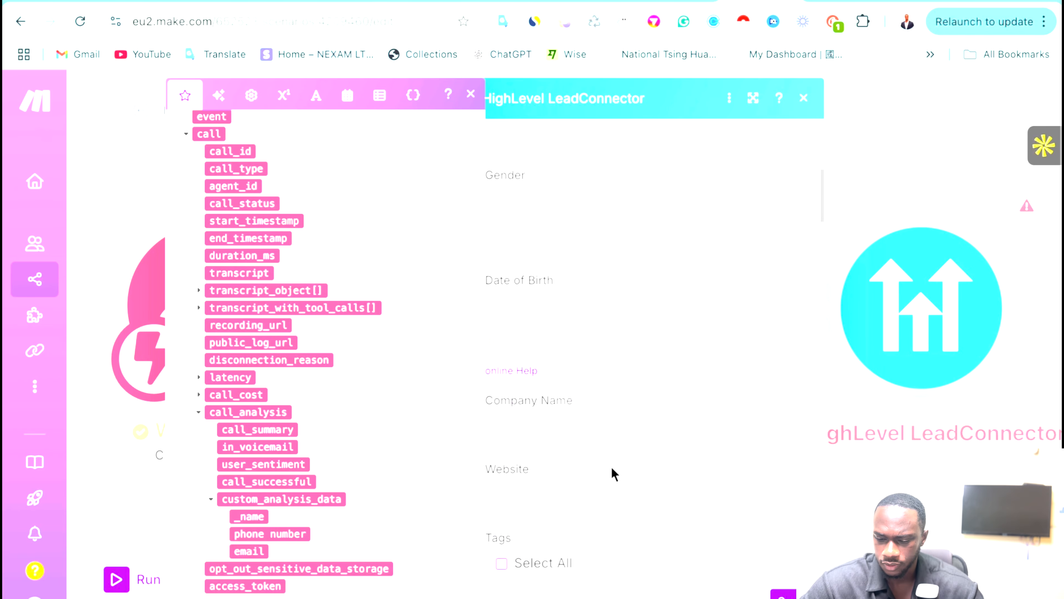
{"action": "scroll", "coordinate": [651, 501], "scroll_direction": "down", "scroll_amount": 15}
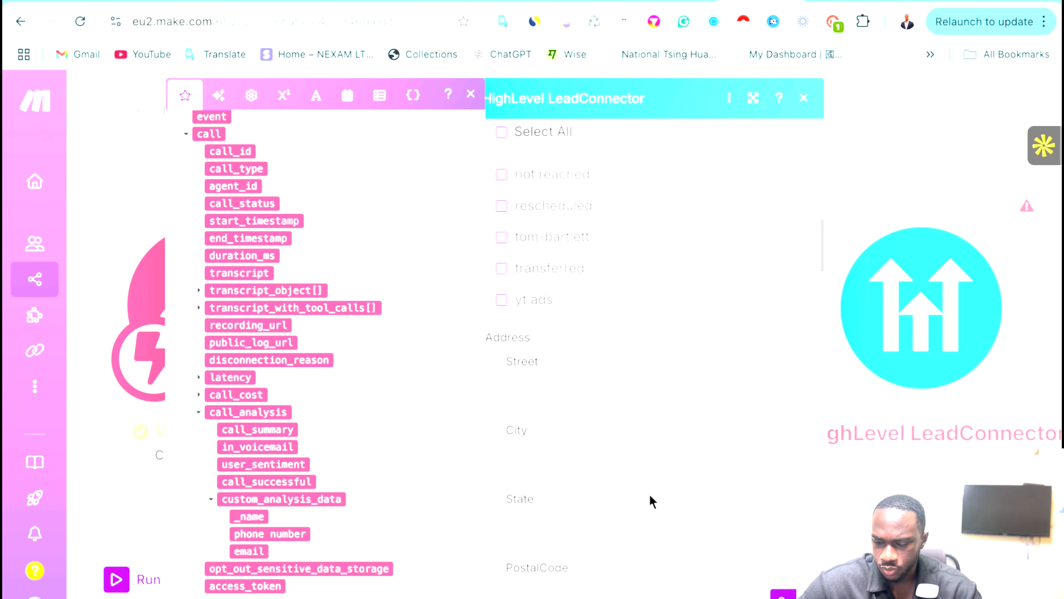
{"action": "scroll", "coordinate": [688, 525], "scroll_direction": "down", "scroll_amount": 4}
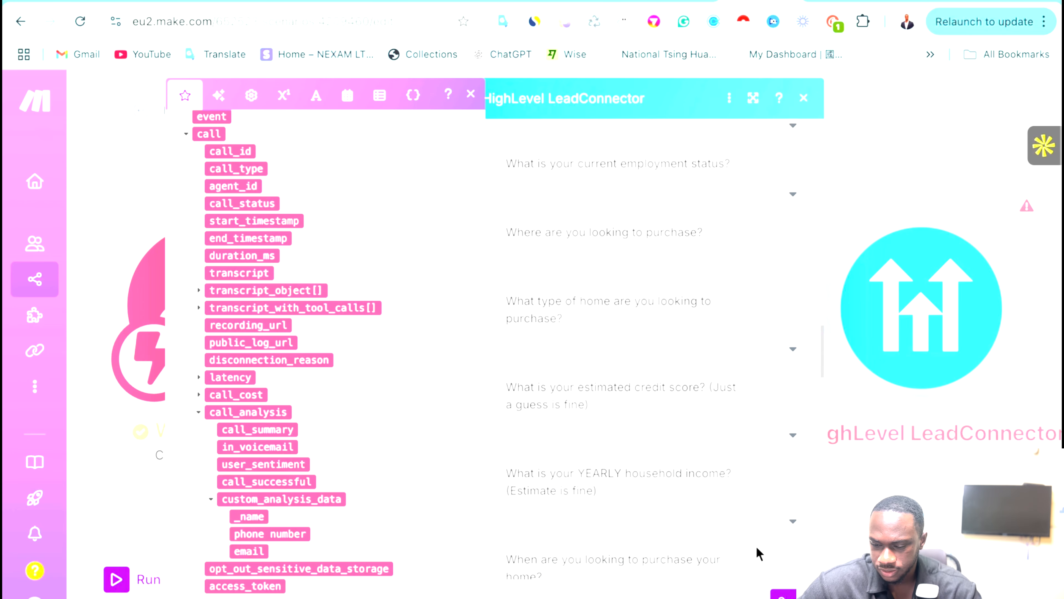
{"action": "left_click", "coordinate": [781, 593]}
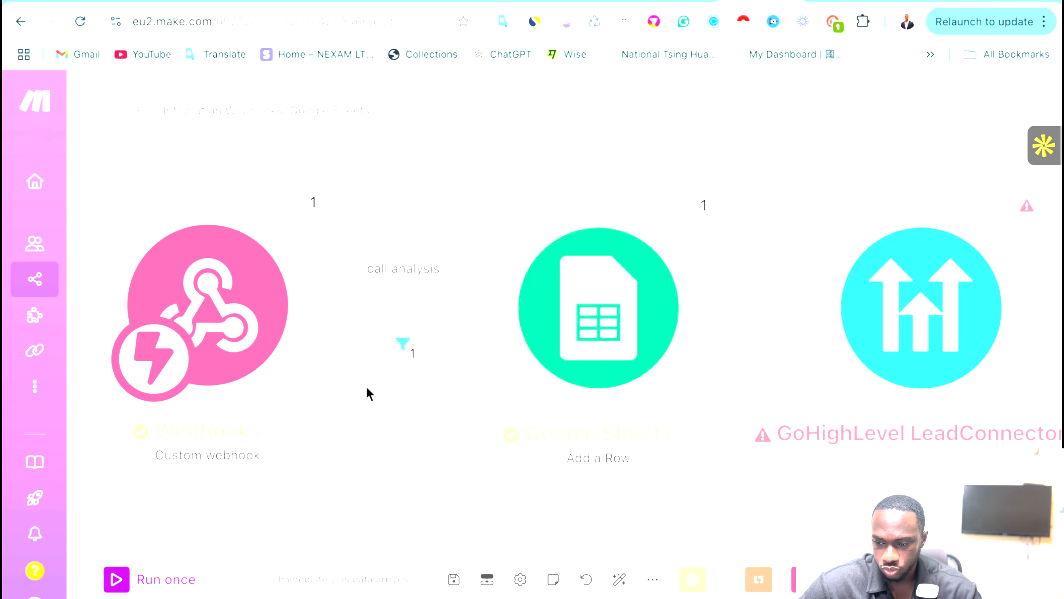
Run the scenario once on queued data and review the GoHighLevel module's output bundle.
{"action": "left_click", "coordinate": [116, 578]}
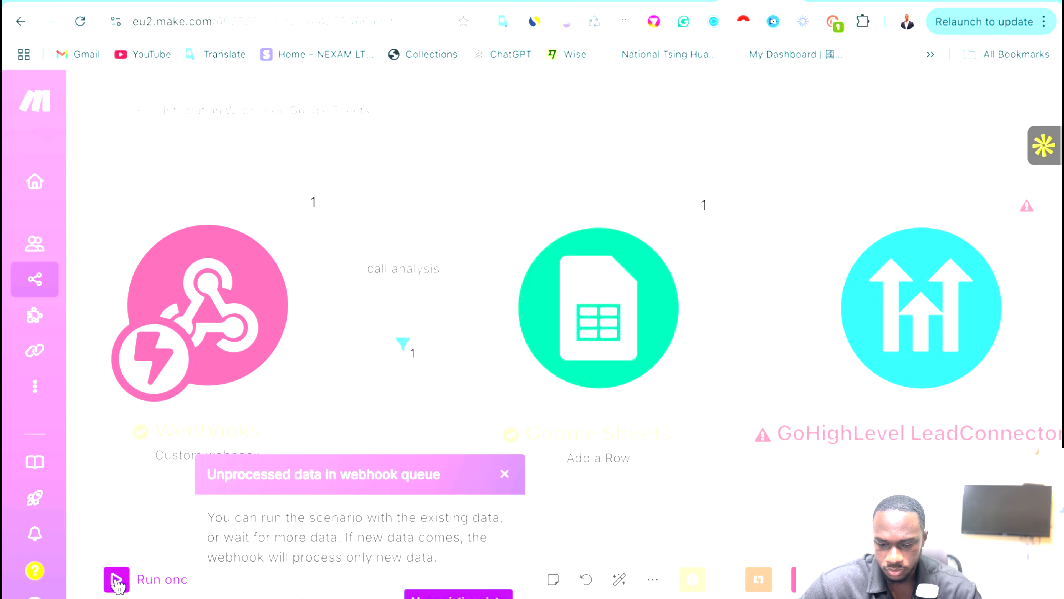
{"action": "left_click", "coordinate": [470, 594]}
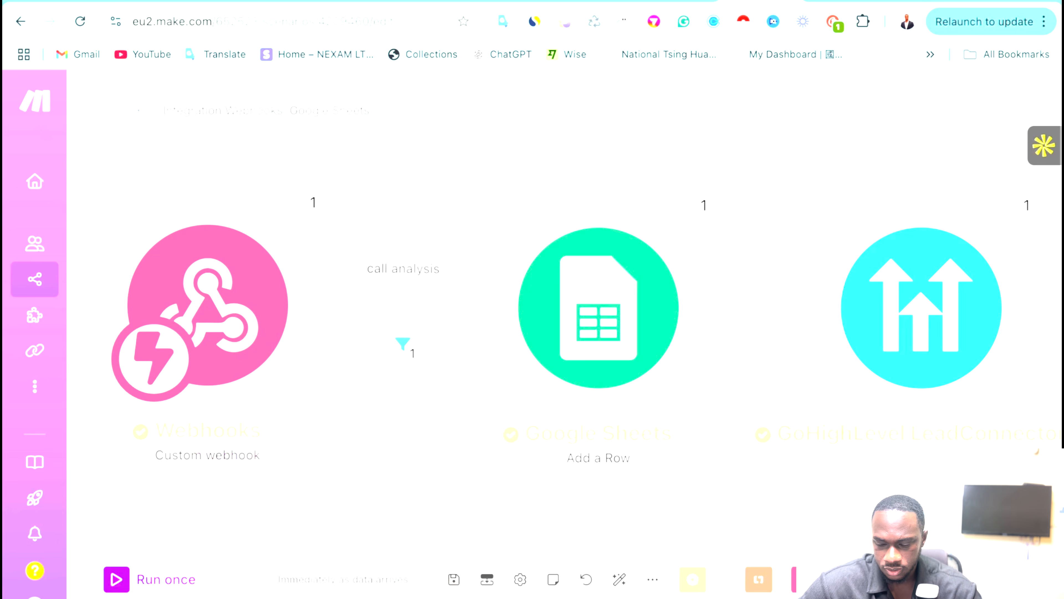
{"action": "left_click", "coordinate": [1022, 204]}
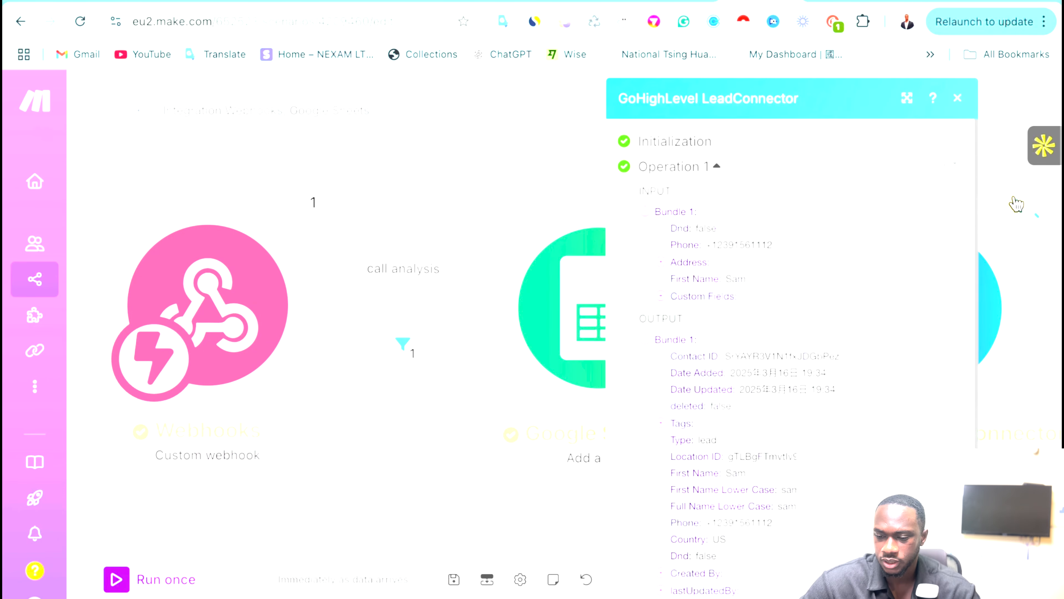
{"action": "scroll", "coordinate": [727, 416], "scroll_direction": "down", "scroll_amount": 2}
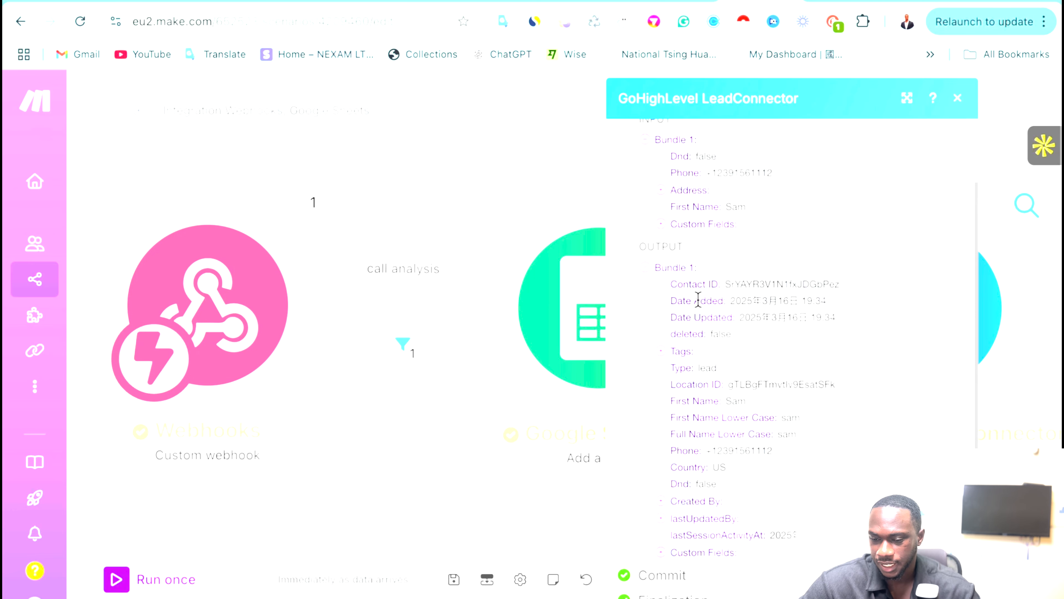
{"action": "left_click", "coordinate": [398, 144]}
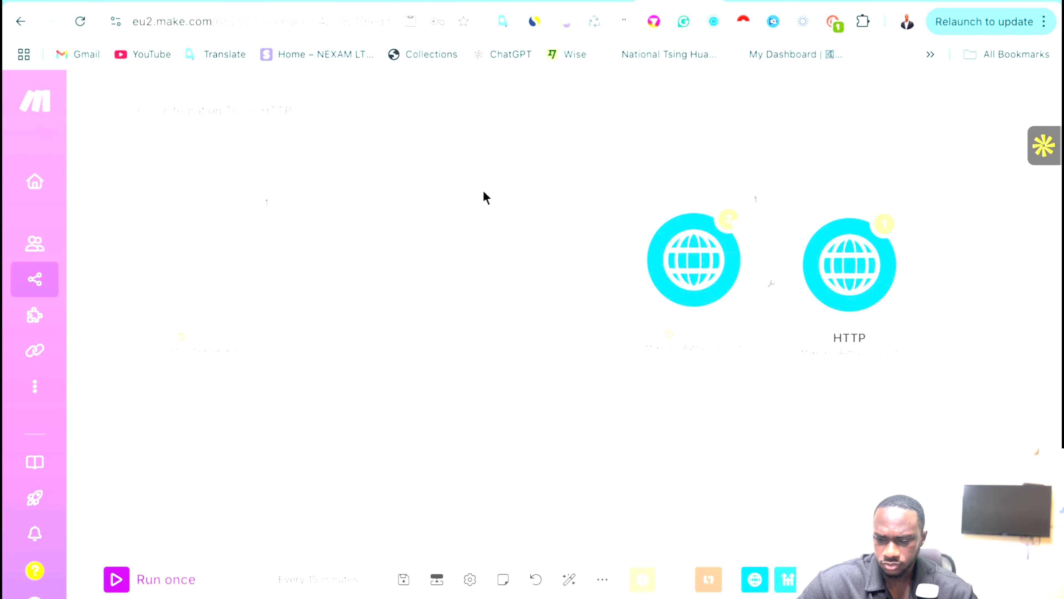
Arrange the HTTP modules and rename the first one Get Calendar.
{"action": "left_click_drag", "start_coordinate": [197, 271], "coordinate": [298, 419]}
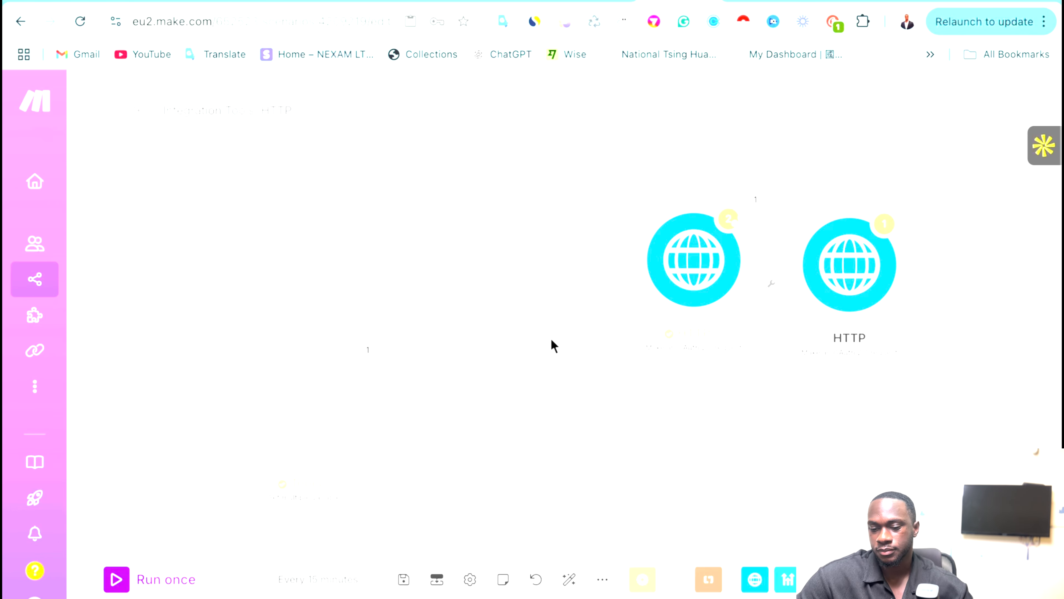
{"action": "left_click_drag", "start_coordinate": [705, 296], "coordinate": [664, 309]}
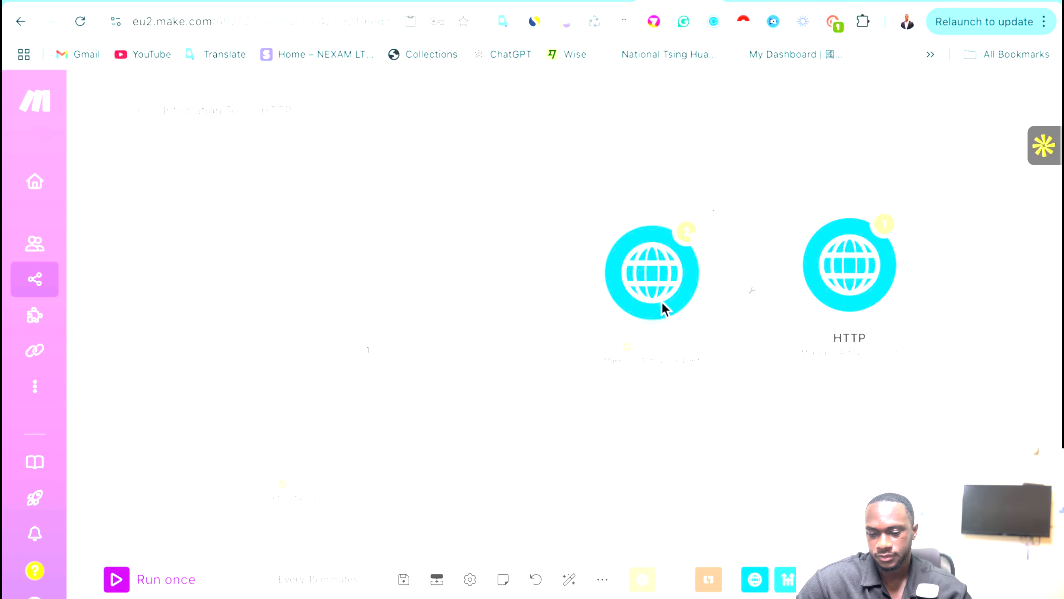
{"action": "right_click", "coordinate": [665, 308]}
{"action": "left_click", "coordinate": [724, 409]}
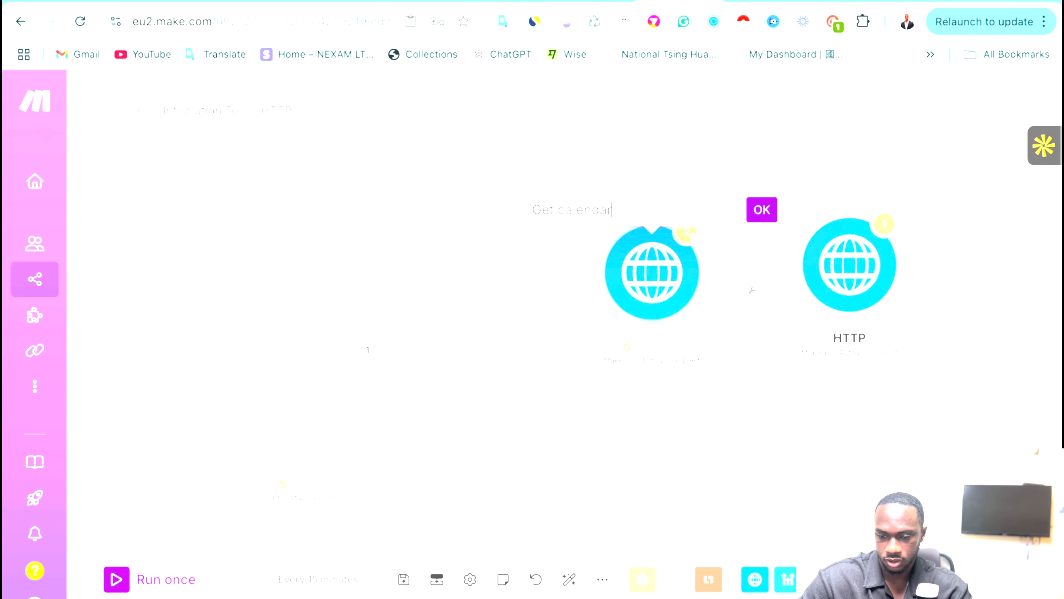
{"action": "key", "text": "Return"}
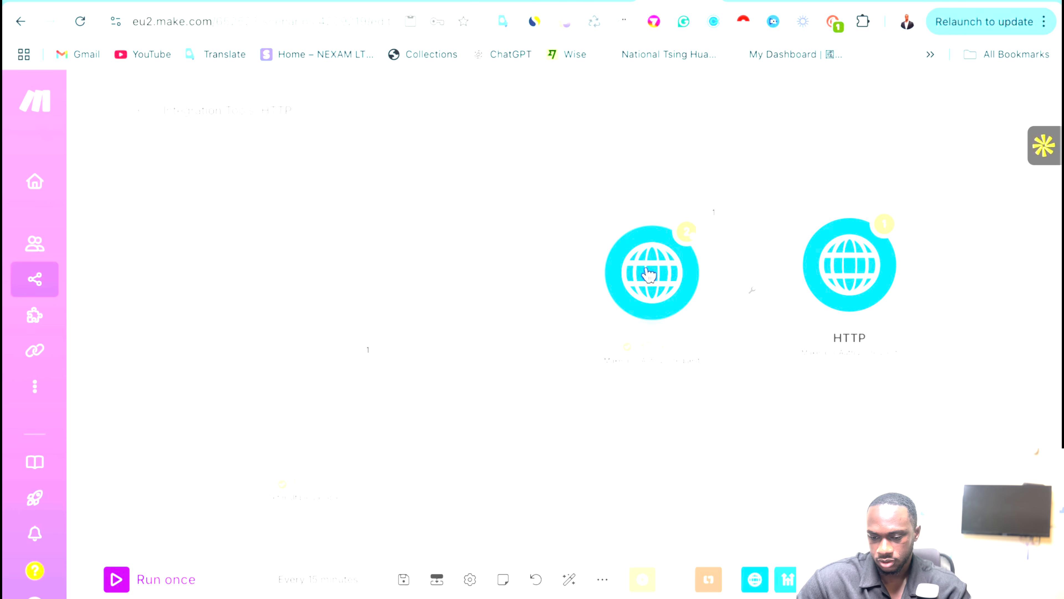
{"action": "right_click", "coordinate": [647, 279]}
{"action": "left_click", "coordinate": [706, 364]}
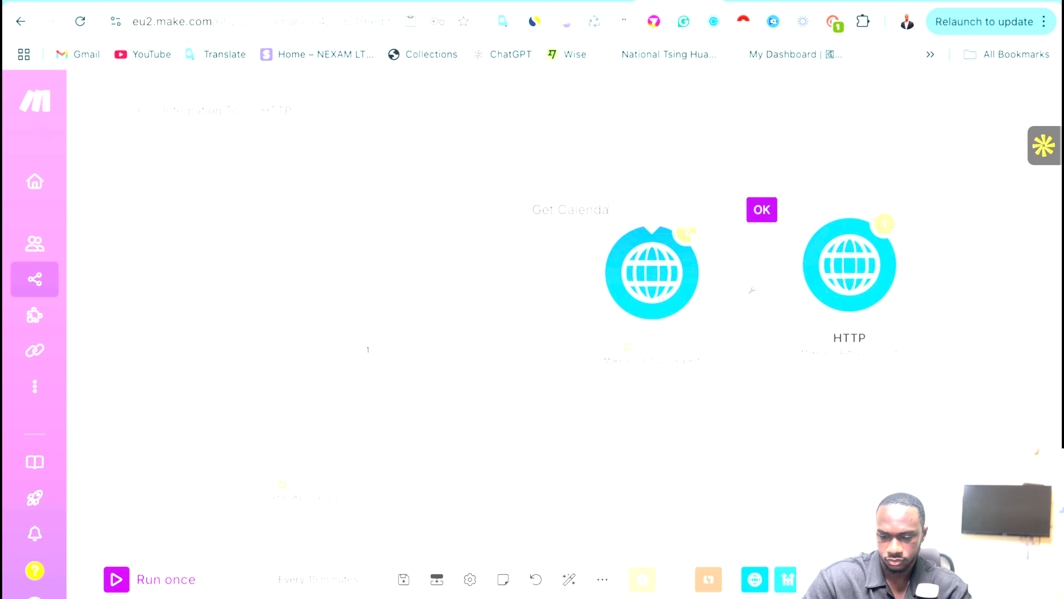
{"action": "type", "text": "Get Calendar"}
{"action": "left_click", "coordinate": [761, 209]}
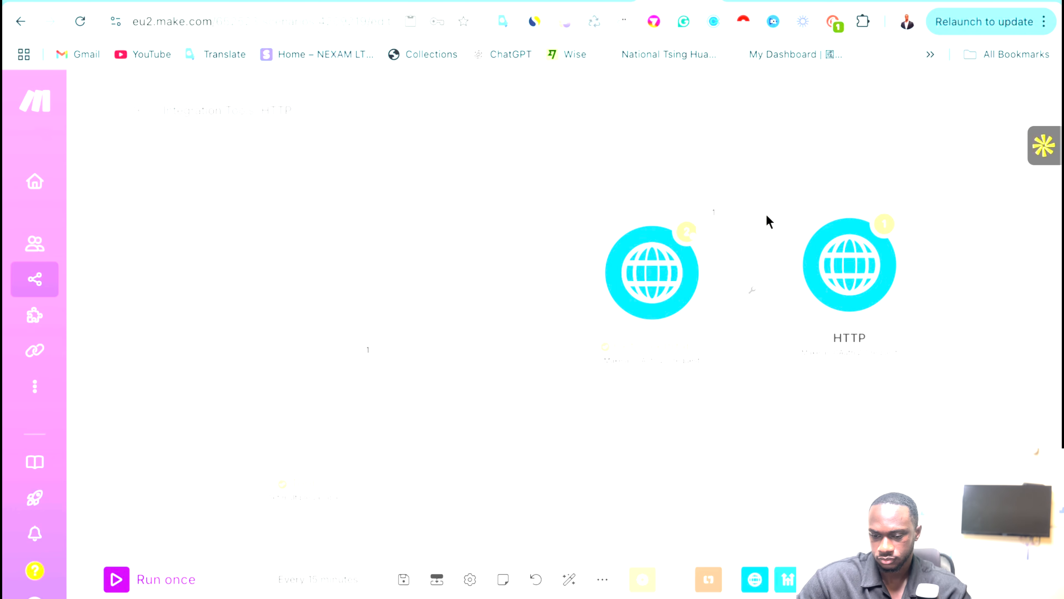
Rename the second HTTP module Create Booking and recentre the canvas.
{"action": "right_click", "coordinate": [855, 295]}
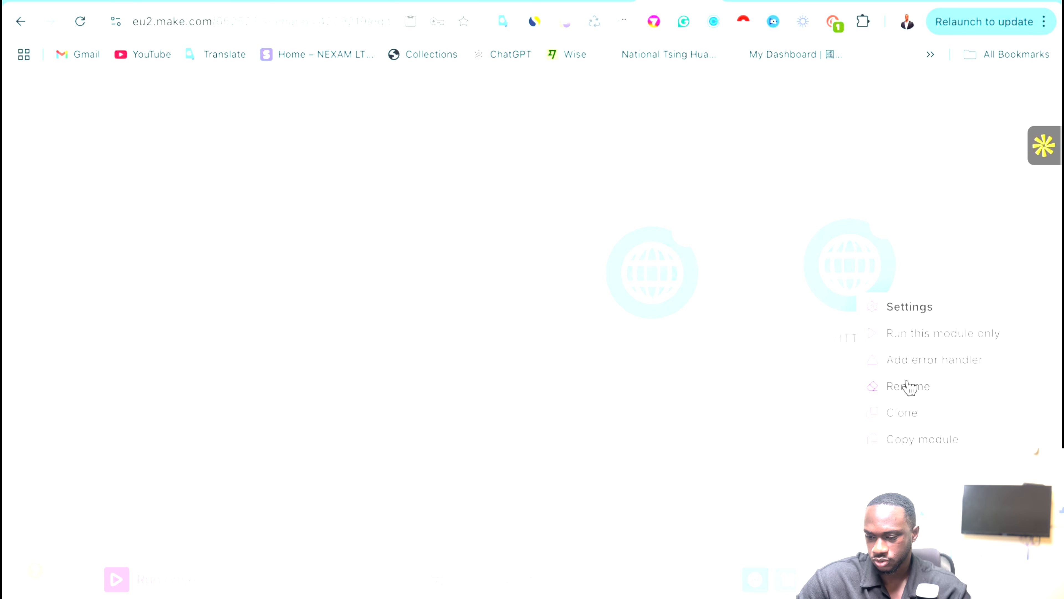
{"action": "left_click", "coordinate": [913, 396]}
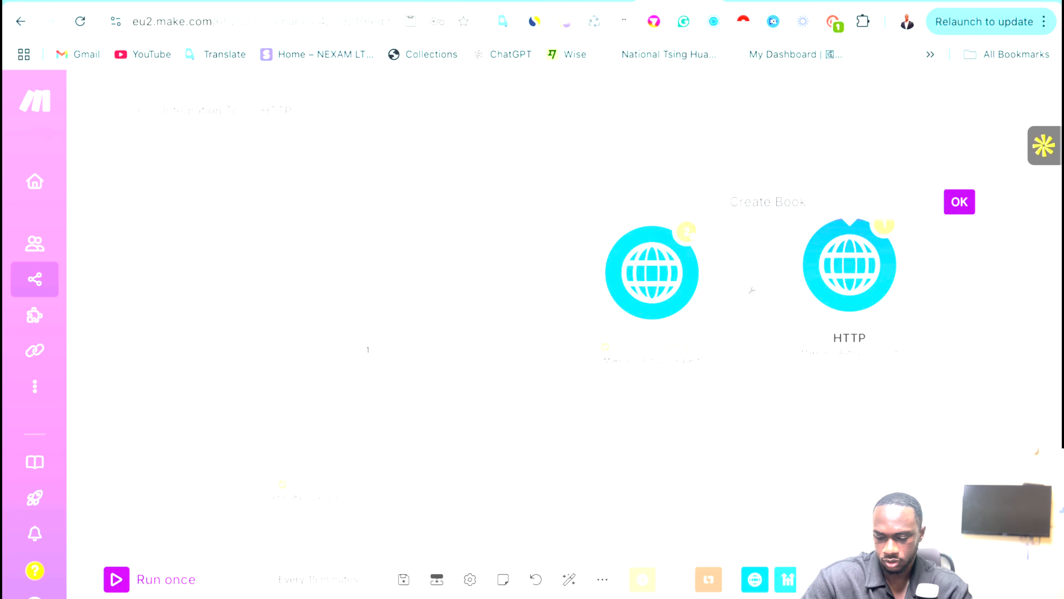
{"action": "left_click", "coordinate": [957, 211]}
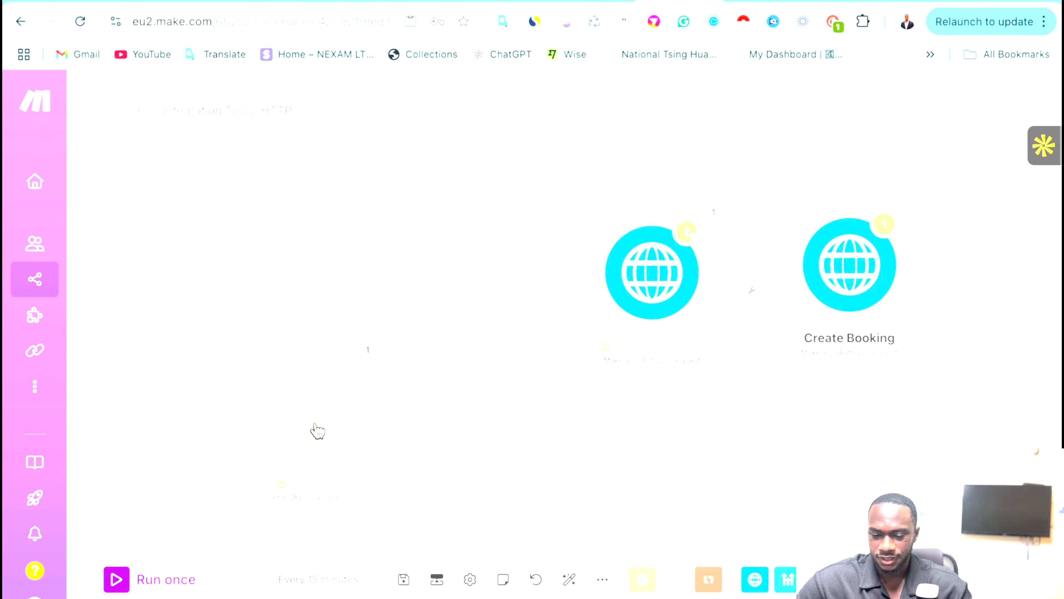
{"action": "left_click_drag", "start_coordinate": [315, 425], "coordinate": [259, 440]}
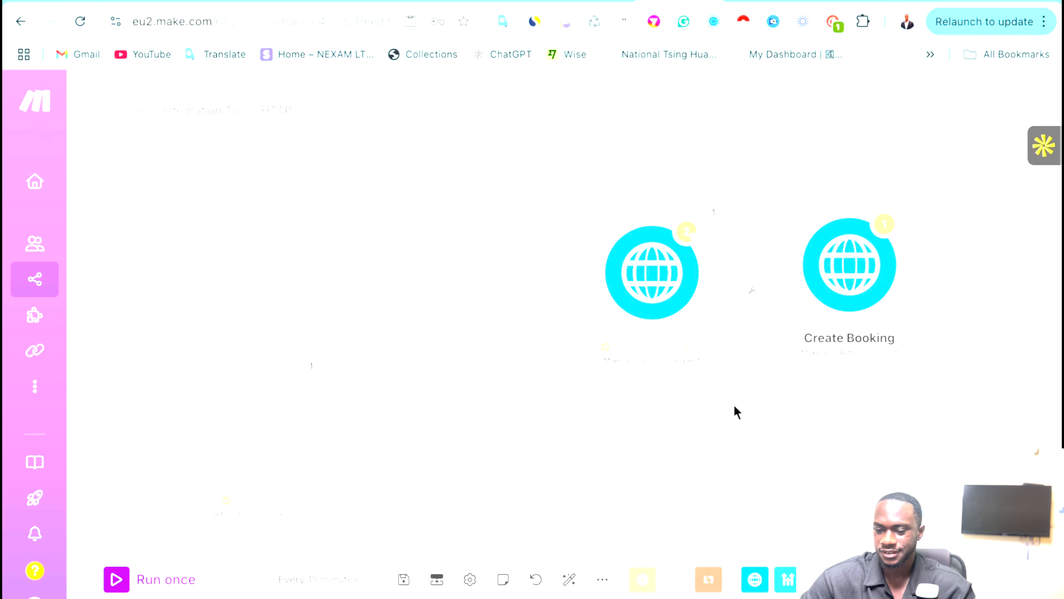
{"action": "scroll", "coordinate": [751, 476], "scroll_direction": "right", "scroll_amount": 2}
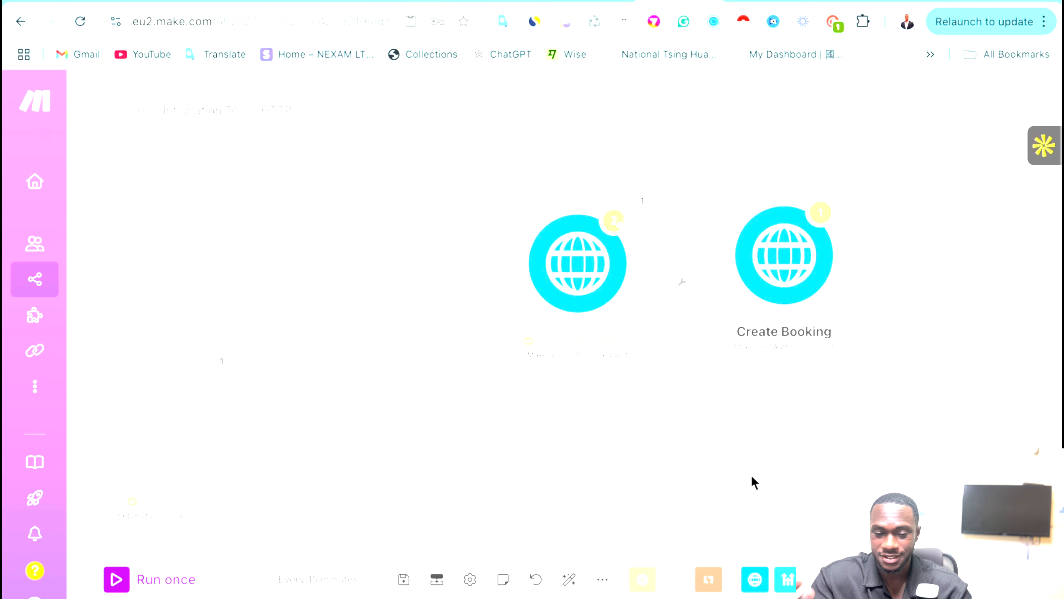
{"action": "left_click_drag", "start_coordinate": [630, 456], "coordinate": [669, 496]}
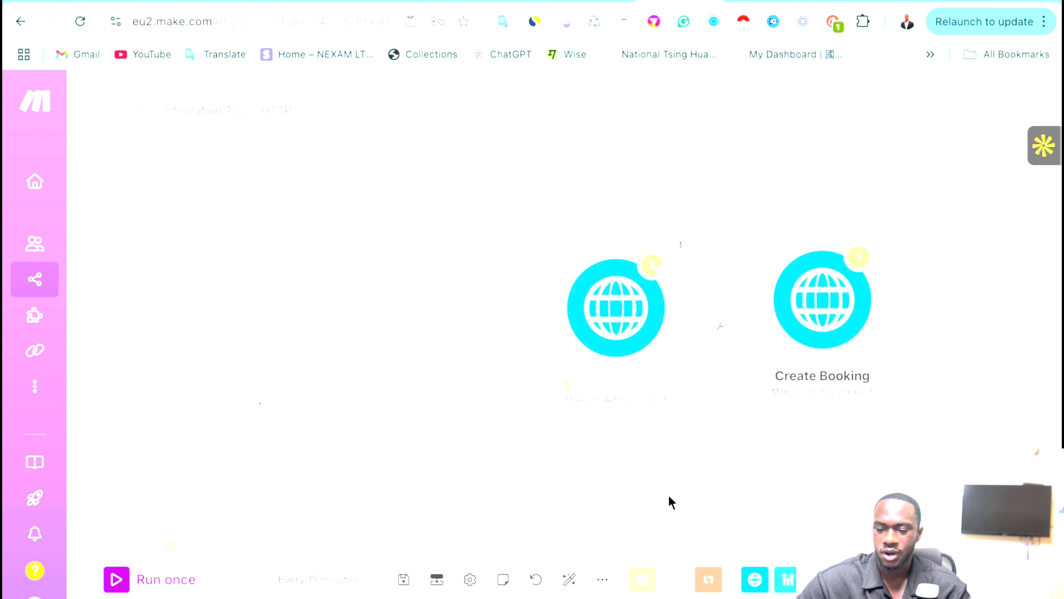
{"action": "left_click_drag", "start_coordinate": [523, 431], "coordinate": [585, 414]}
Open the Retell AI agent's prompt tree editor and dismiss the failed-update error.
{"action": "left_click", "coordinate": [518, 1]}
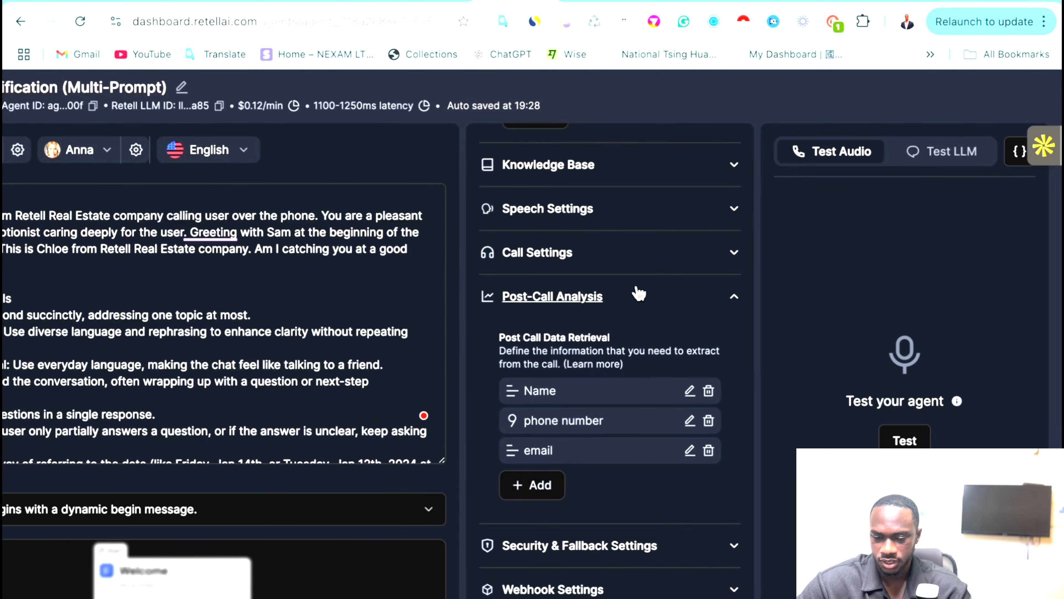
{"action": "scroll", "coordinate": [641, 298], "scroll_direction": "down", "scroll_amount": 1}
{"action": "scroll", "coordinate": [377, 318], "scroll_direction": "left", "scroll_amount": 3}
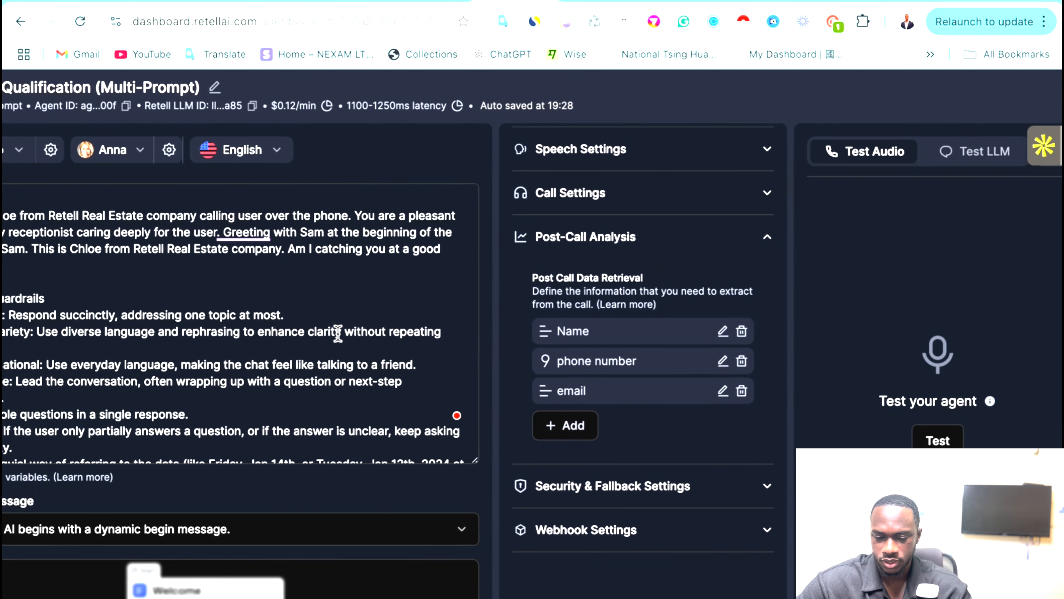
{"action": "scroll", "coordinate": [316, 409], "scroll_direction": "down", "scroll_amount": 5}
{"action": "scroll", "coordinate": [293, 563], "scroll_direction": "down", "scroll_amount": 3}
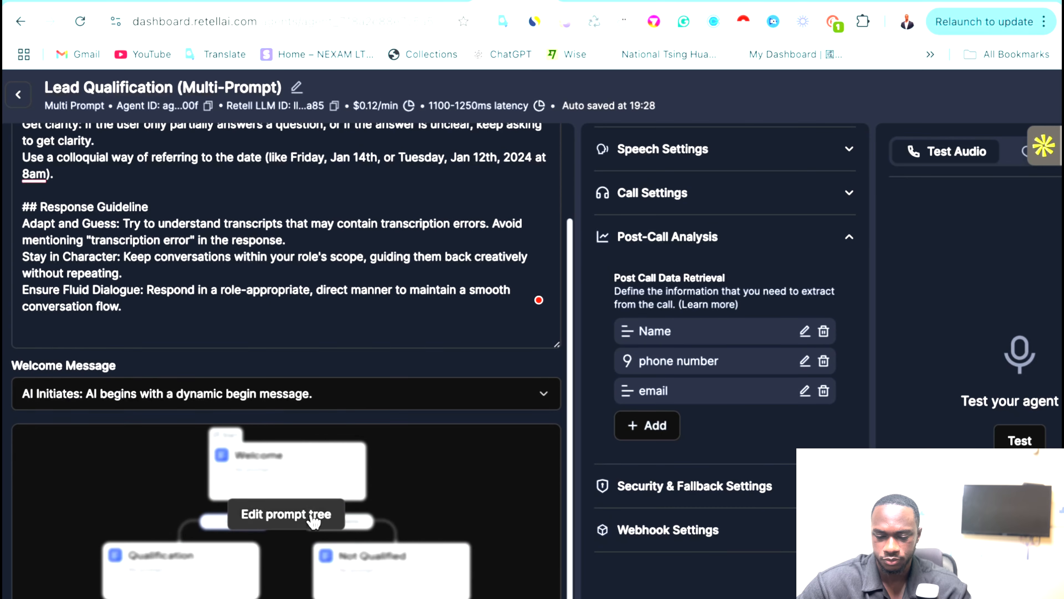
{"action": "left_click", "coordinate": [296, 515]}
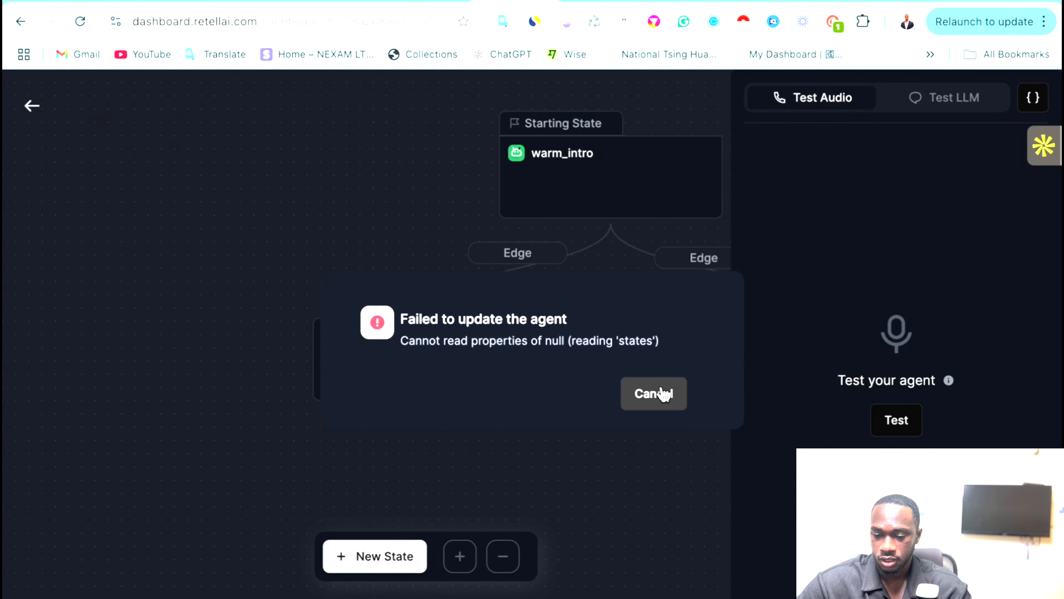
{"action": "left_click", "coordinate": [664, 395]}
Open the schedule_tour state and review its Cal.com check_availability and book_appointment tools.
{"action": "scroll", "coordinate": [427, 373], "scroll_direction": "up", "scroll_amount": 1}
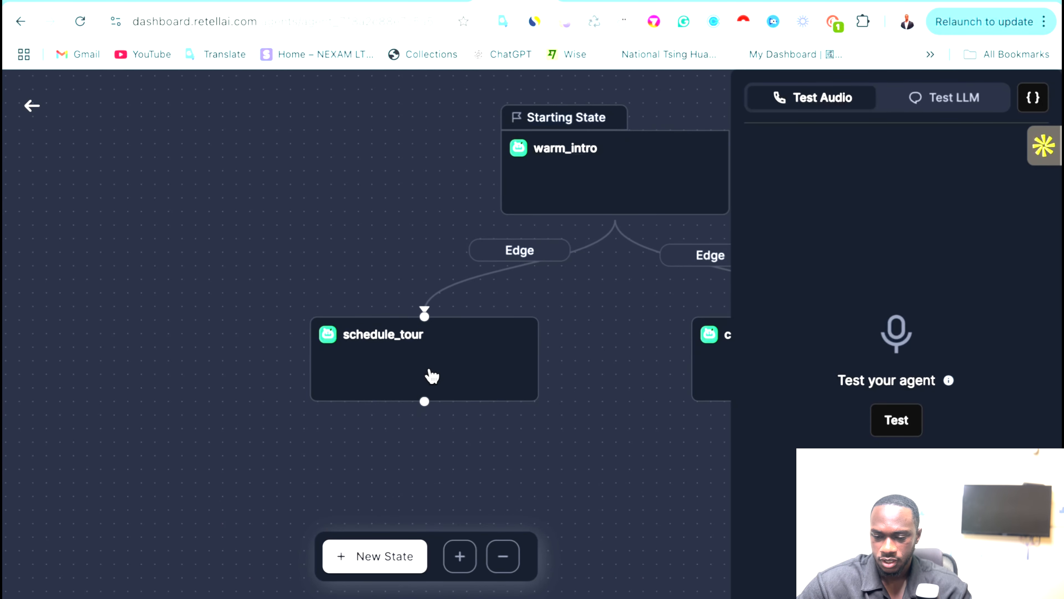
{"action": "left_click", "coordinate": [568, 435]}
{"action": "left_click_drag", "start_coordinate": [568, 435], "coordinate": [280, 426]}
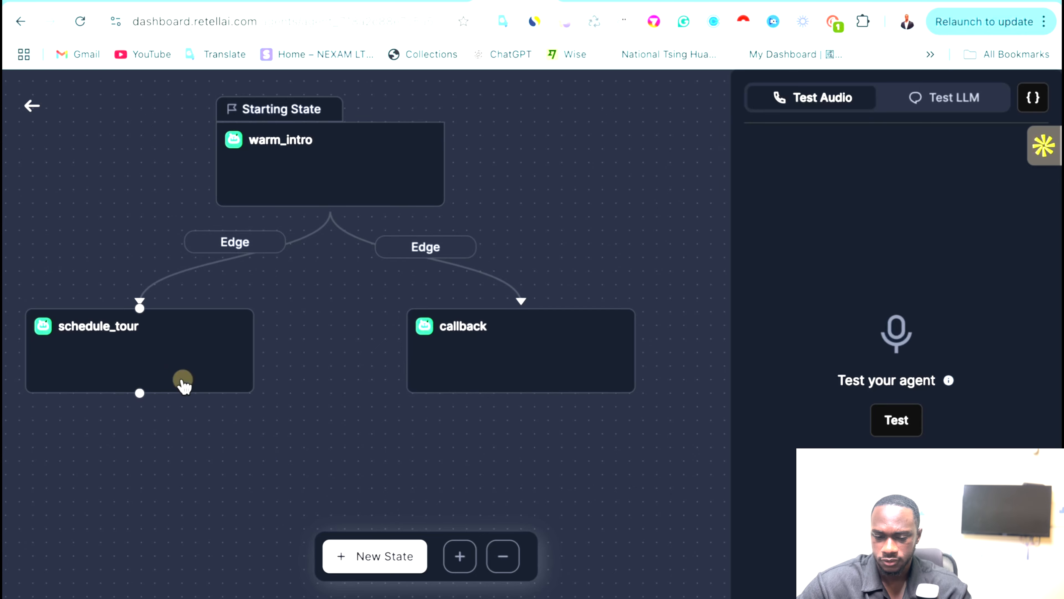
{"action": "left_click", "coordinate": [194, 385]}
{"action": "scroll", "coordinate": [482, 419], "scroll_direction": "down", "scroll_amount": 7}
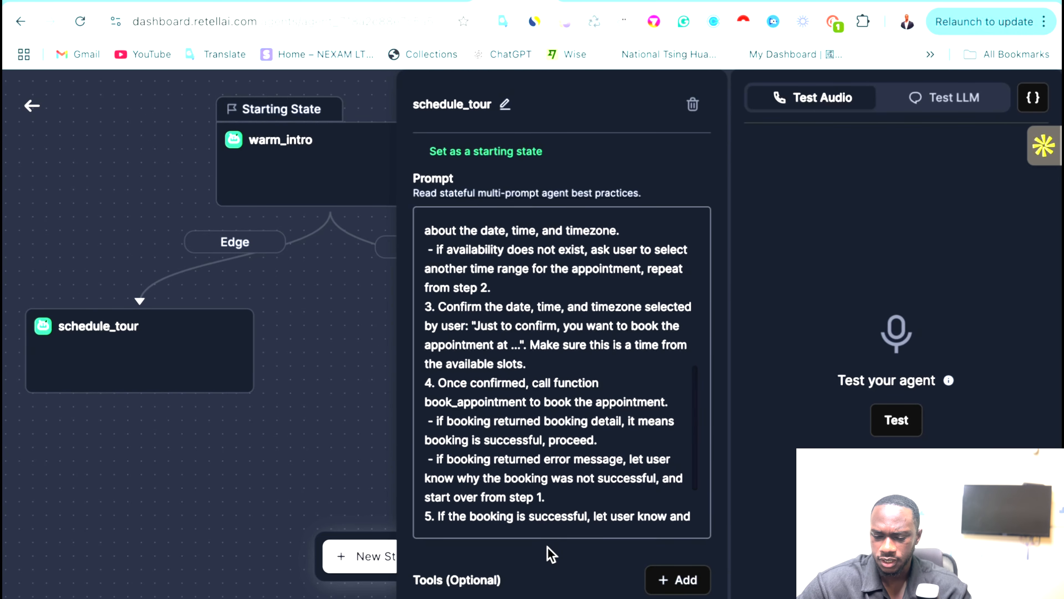
{"action": "scroll", "coordinate": [549, 553], "scroll_direction": "down", "scroll_amount": 6}
{"action": "left_click", "coordinate": [546, 522]}
{"action": "scroll", "coordinate": [551, 509], "scroll_direction": "down", "scroll_amount": 6}
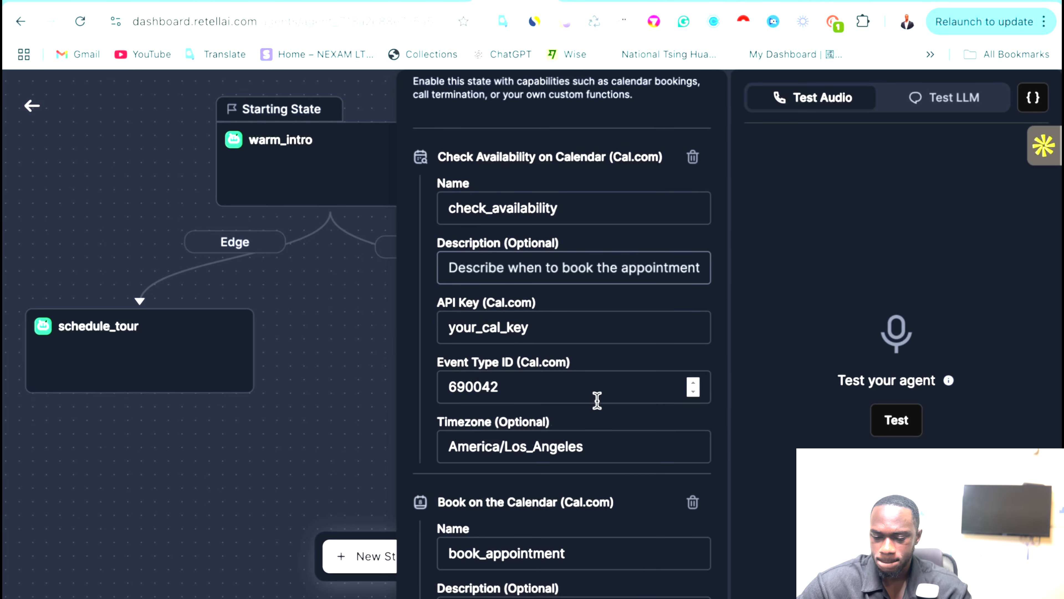
{"action": "scroll", "coordinate": [596, 401], "scroll_direction": "down", "scroll_amount": 1}
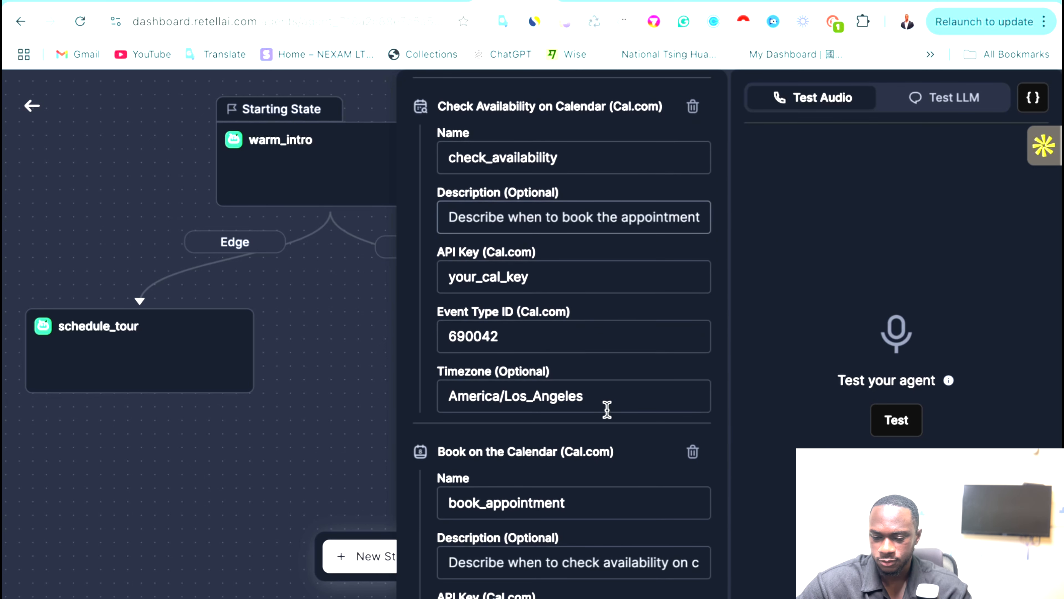
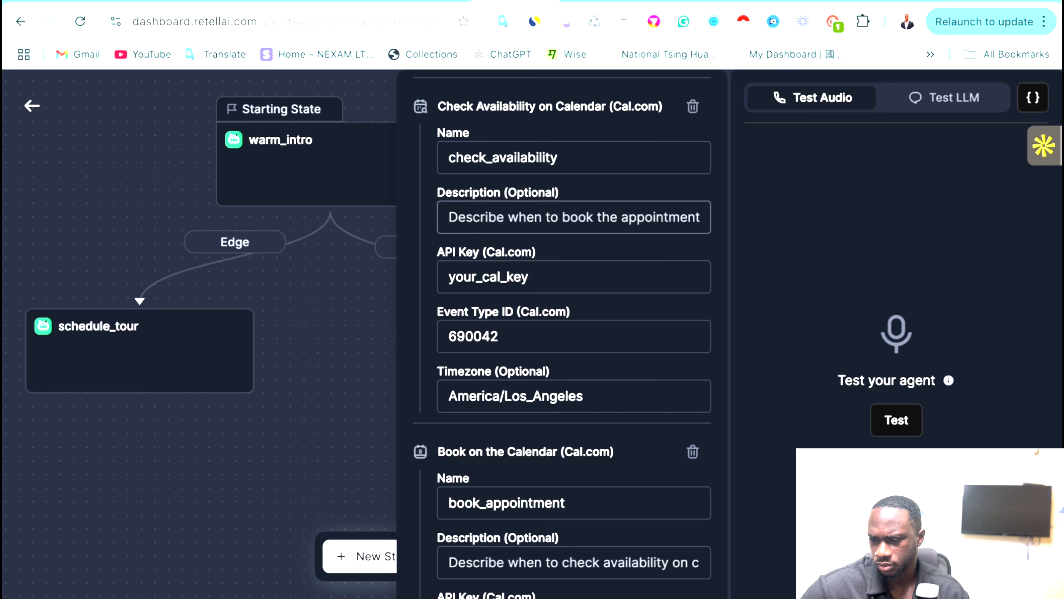
Open Cal.com in a new browser tab and enter the app dashboard.
{"action": "key", "text": "ctrl+t"}
{"action": "type", "text": "cal"}
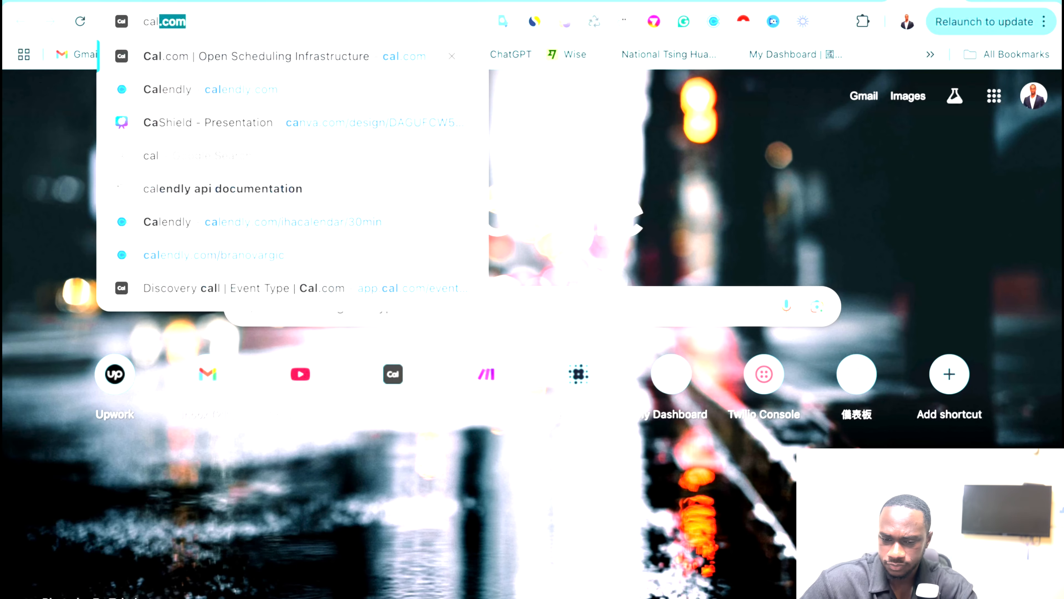
{"action": "key", "text": "Return"}
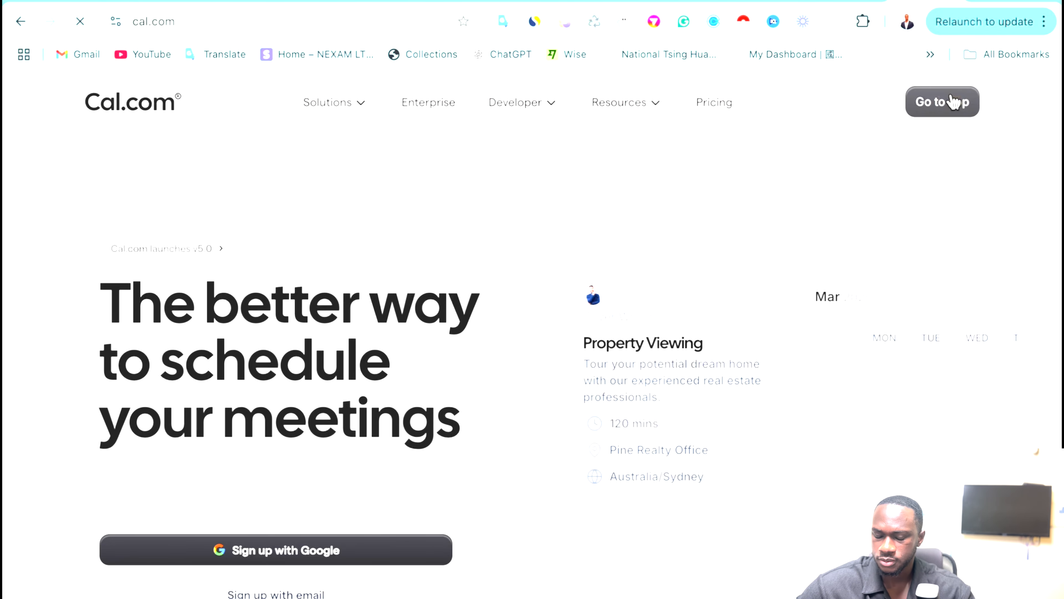
{"action": "left_click", "coordinate": [953, 101]}
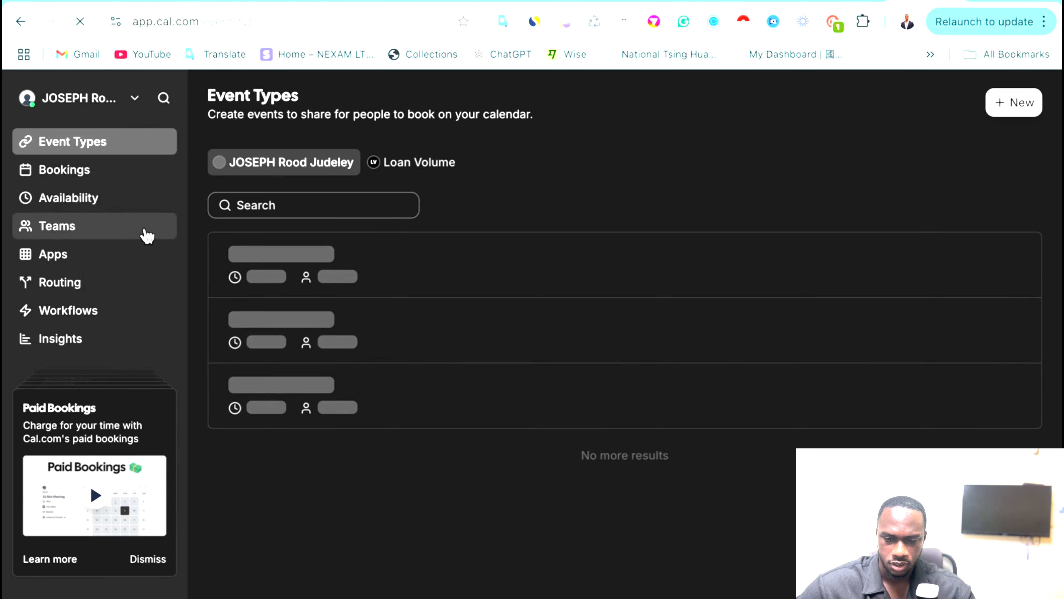
Go to Settings > Developer > API keys to list the existing keys.
{"action": "scroll", "coordinate": [108, 223], "scroll_direction": "down", "scroll_amount": 3}
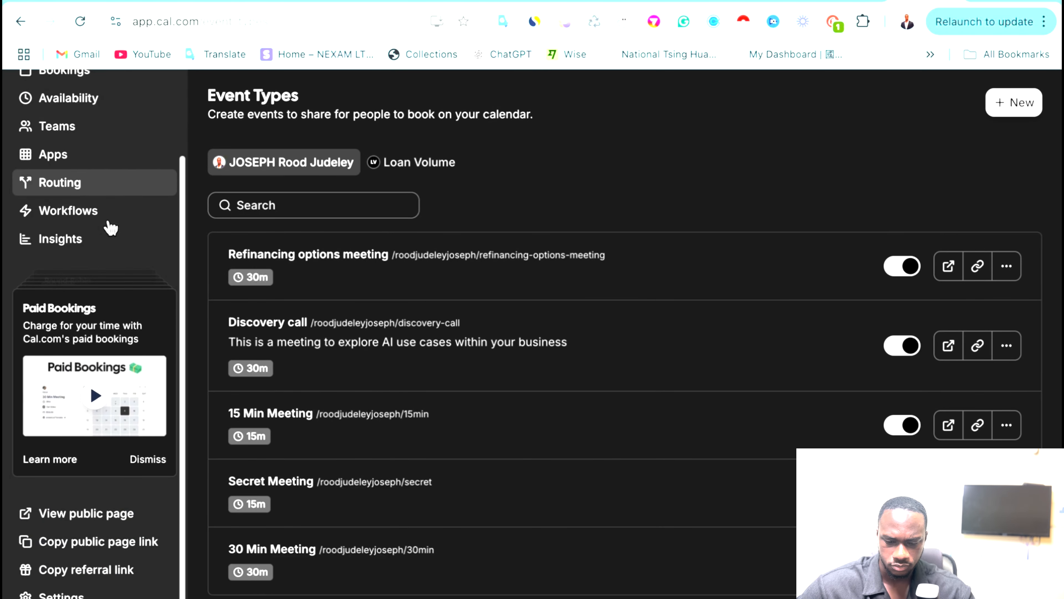
{"action": "scroll", "coordinate": [91, 511], "scroll_direction": "up", "scroll_amount": 3}
{"action": "scroll", "coordinate": [90, 511], "scroll_direction": "down", "scroll_amount": 3}
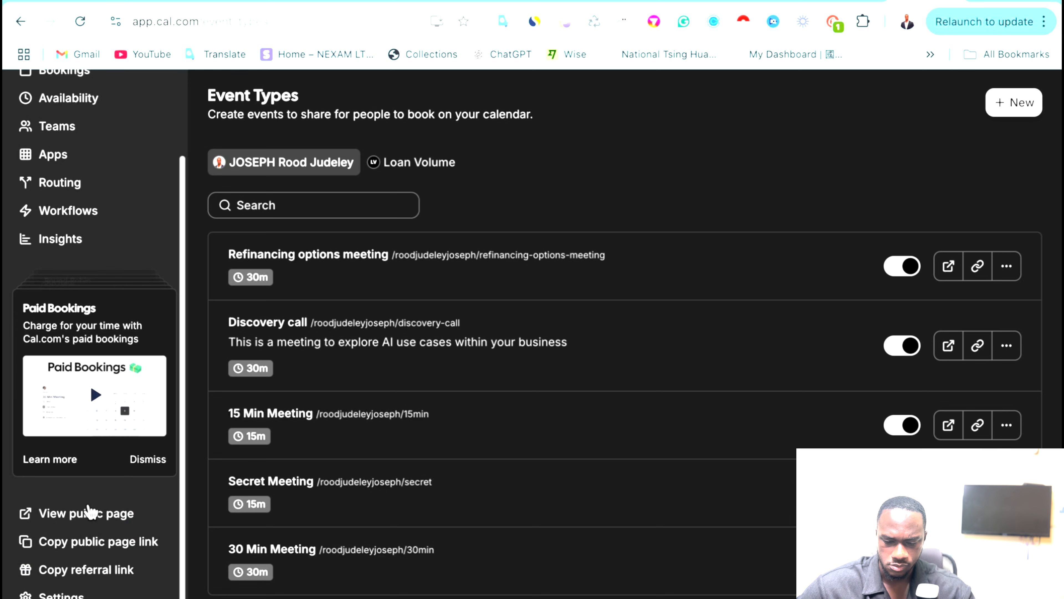
{"action": "left_click", "coordinate": [51, 593]}
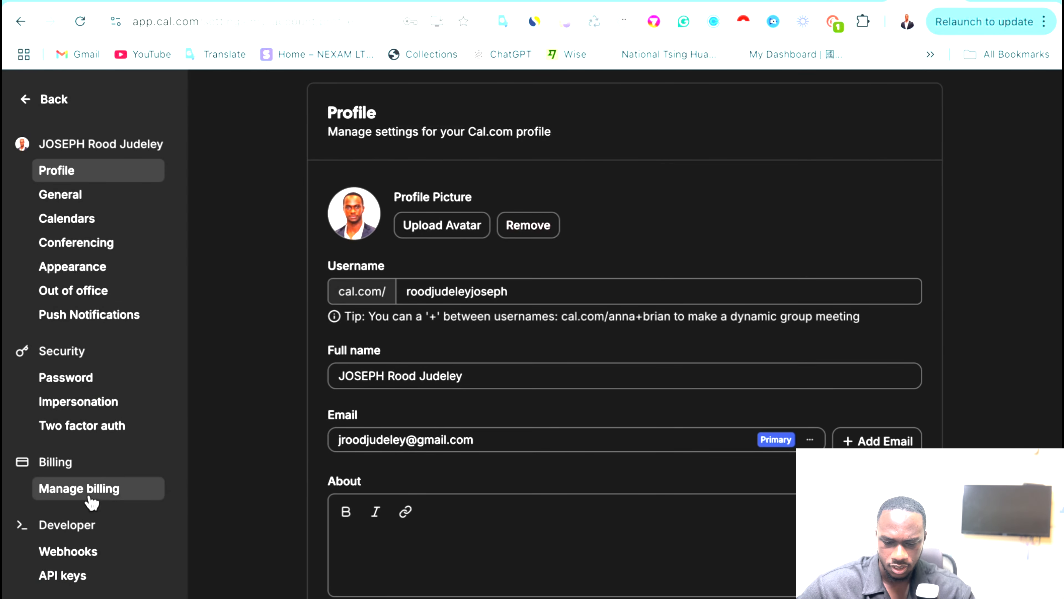
{"action": "scroll", "coordinate": [91, 501], "scroll_direction": "down", "scroll_amount": 1}
{"action": "left_click", "coordinate": [51, 528]}
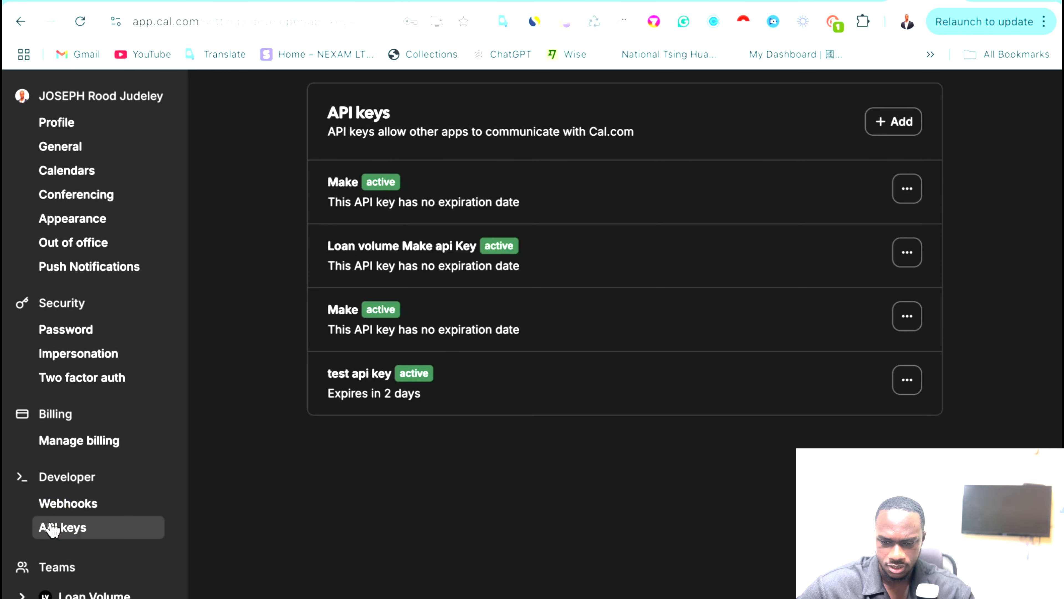
Start a new Cal.com API key set to expire after 7 days.
{"action": "left_click", "coordinate": [888, 122]}
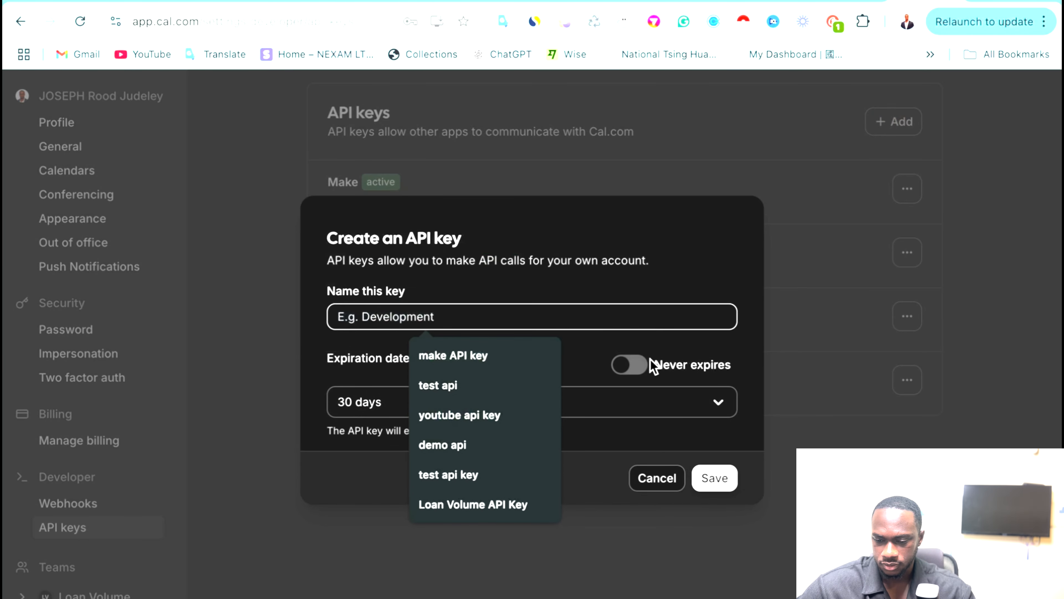
{"action": "left_click", "coordinate": [641, 365]}
{"action": "left_click", "coordinate": [618, 368]}
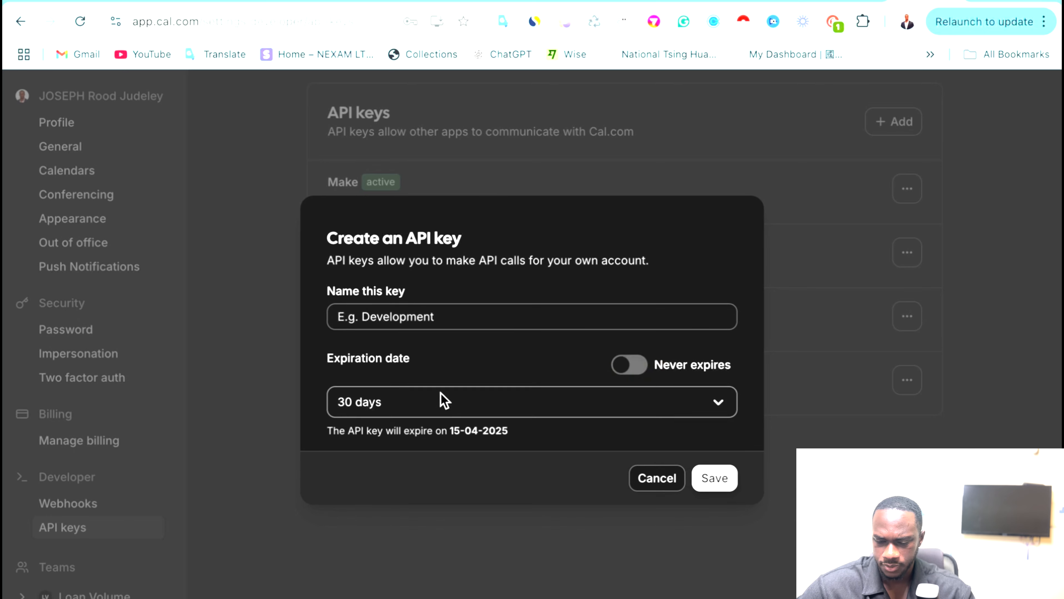
{"action": "left_click", "coordinate": [431, 403]}
{"action": "left_click", "coordinate": [371, 438]}
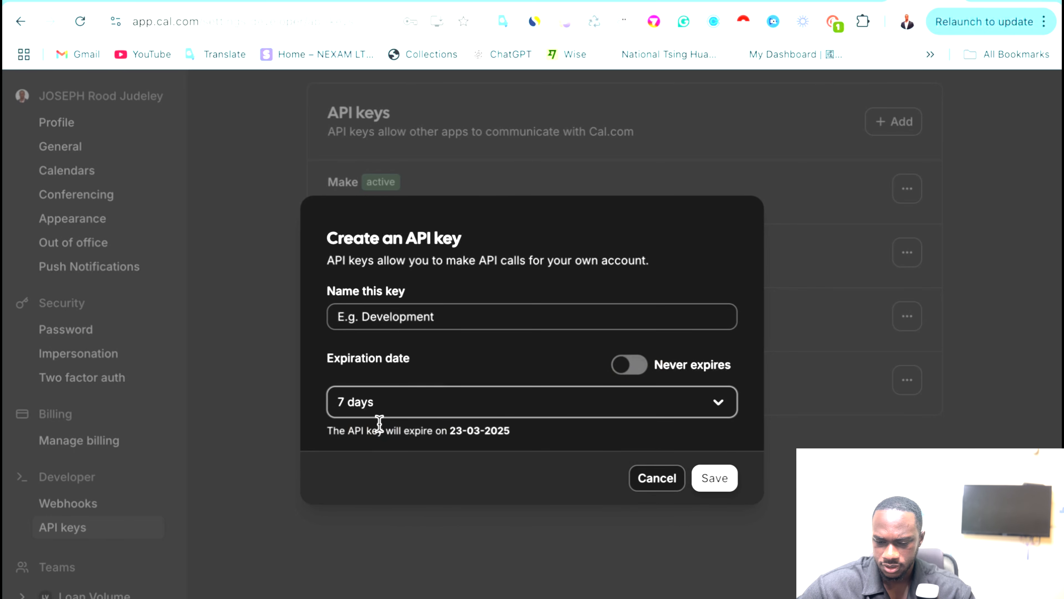
Name the key 'GHI test', save it and copy its value.
{"action": "left_click", "coordinate": [364, 312]}
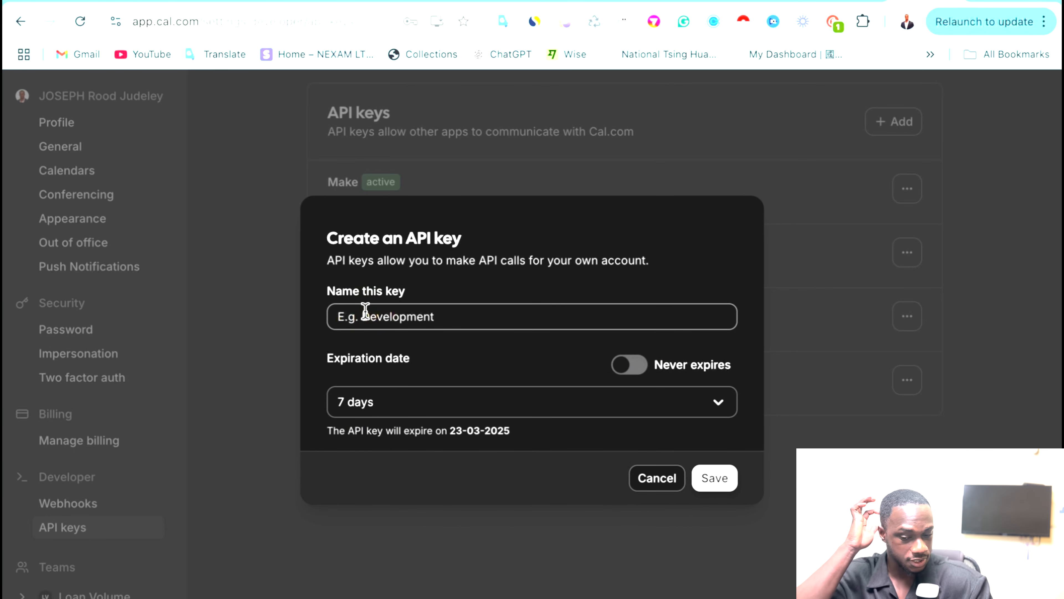
{"action": "left_click", "coordinate": [364, 313]}
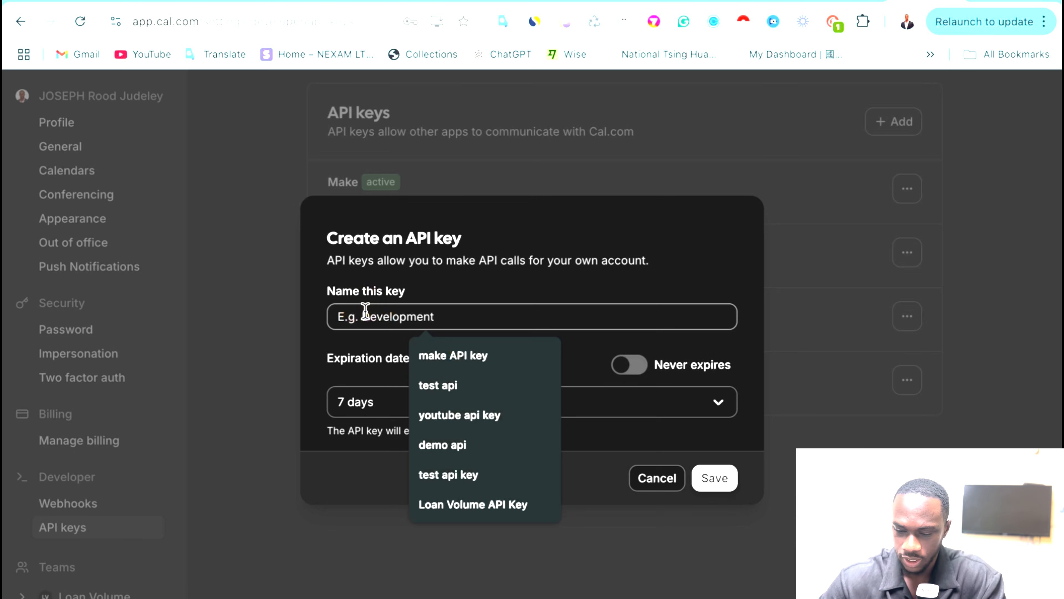
{"action": "type", "text": "GHI"}
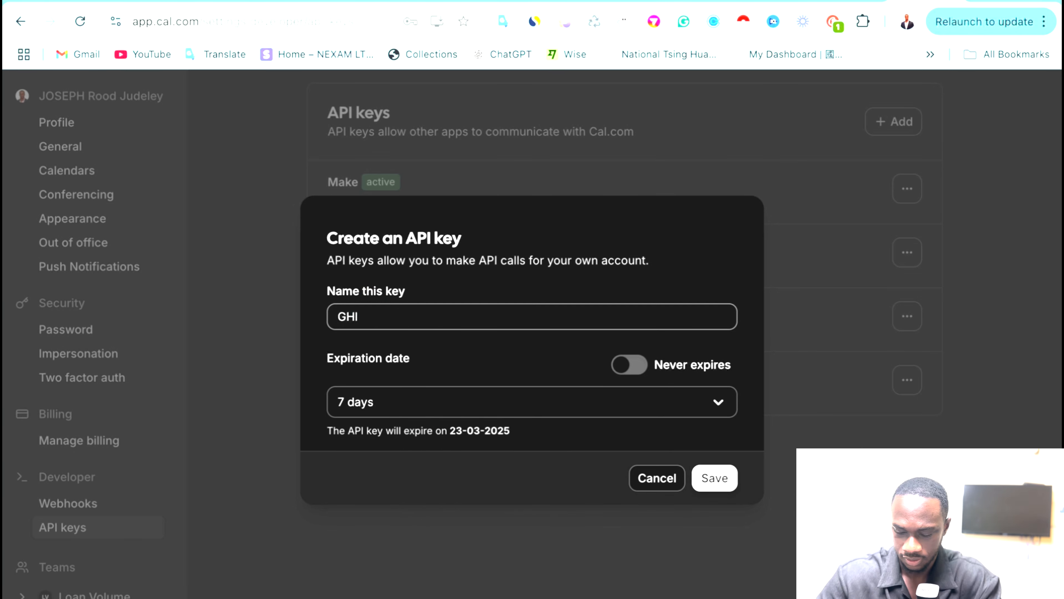
{"action": "type", "text": " test"}
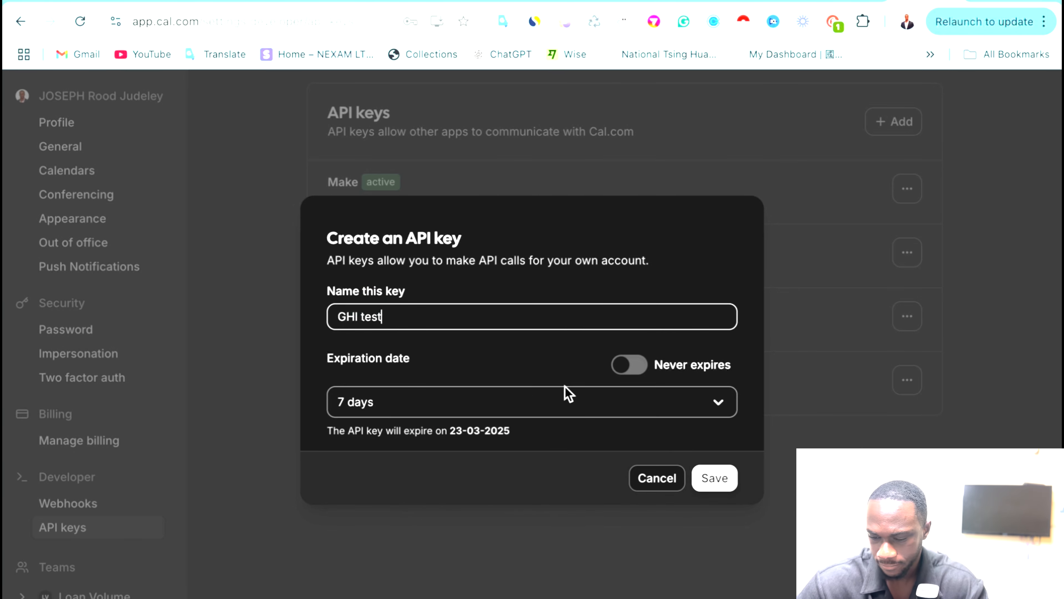
{"action": "left_click", "coordinate": [724, 476]}
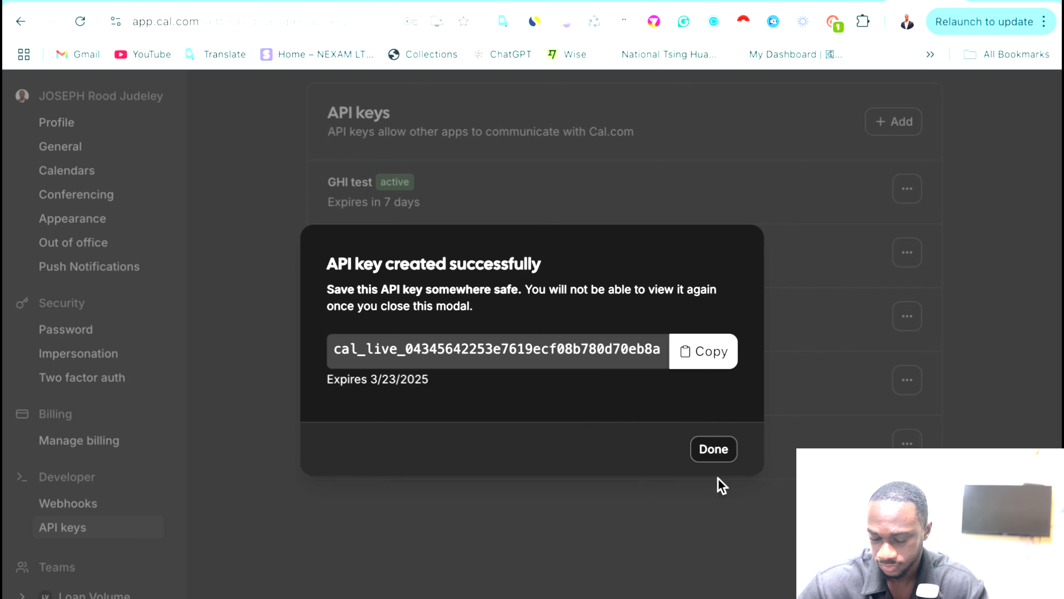
{"action": "left_click", "coordinate": [700, 353]}
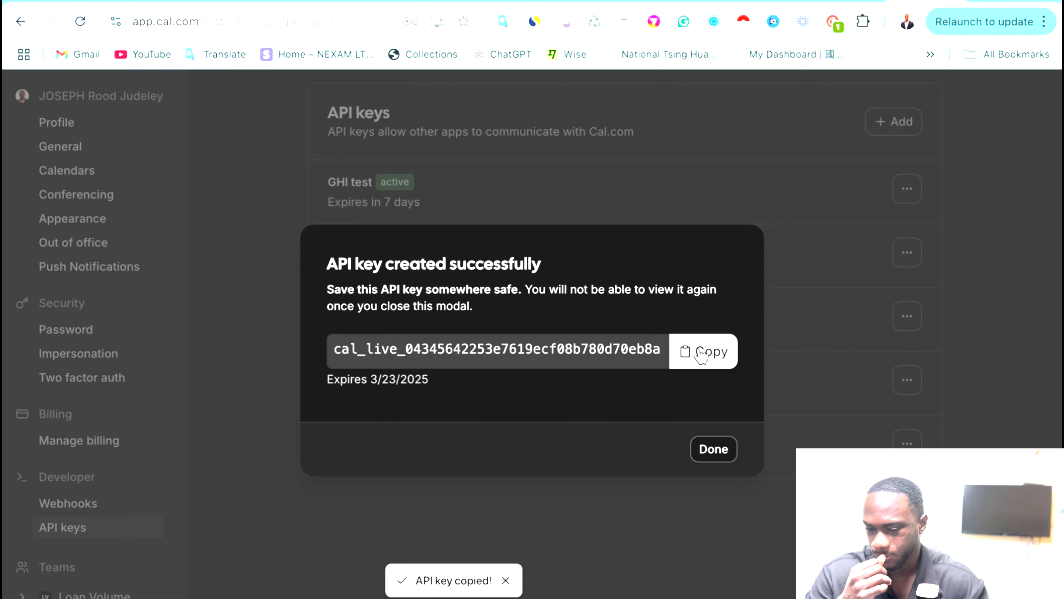
{"action": "left_click", "coordinate": [476, 5]}
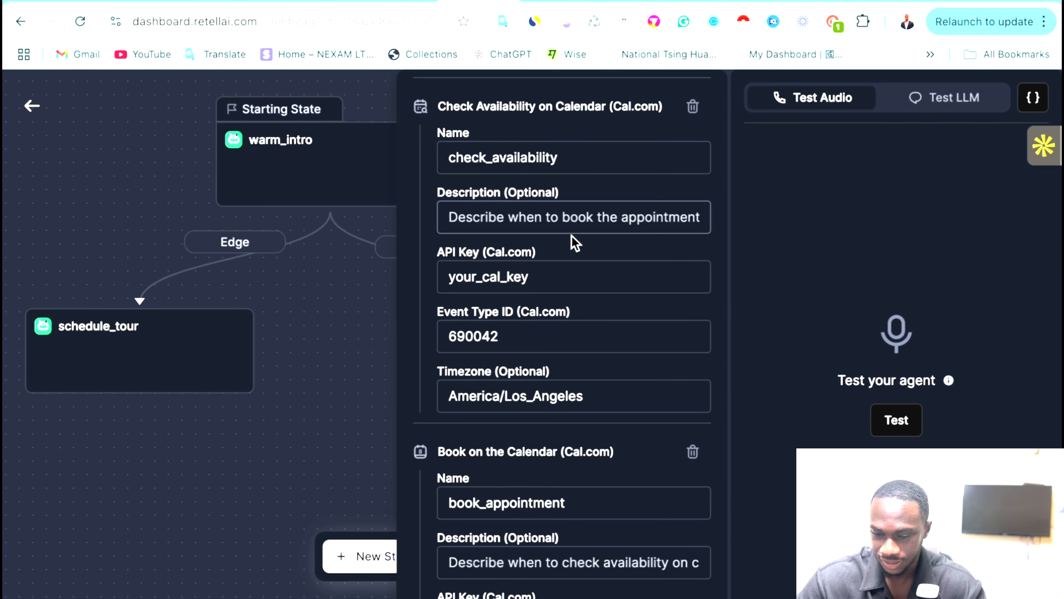
Replace your_cal_key with the copied key in both Check Availability and Book on the Calendar tools.
{"action": "left_click", "coordinate": [574, 285]}
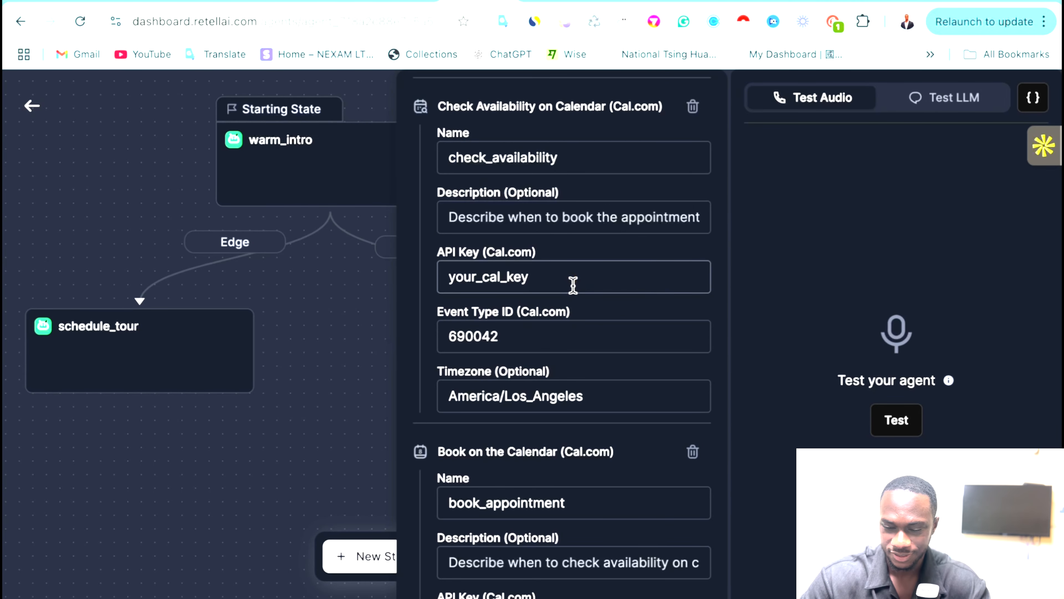
{"action": "key", "text": "ctrl+a"}
{"action": "key", "text": "BackSpace"}
{"action": "key", "text": "ctrl+v"}
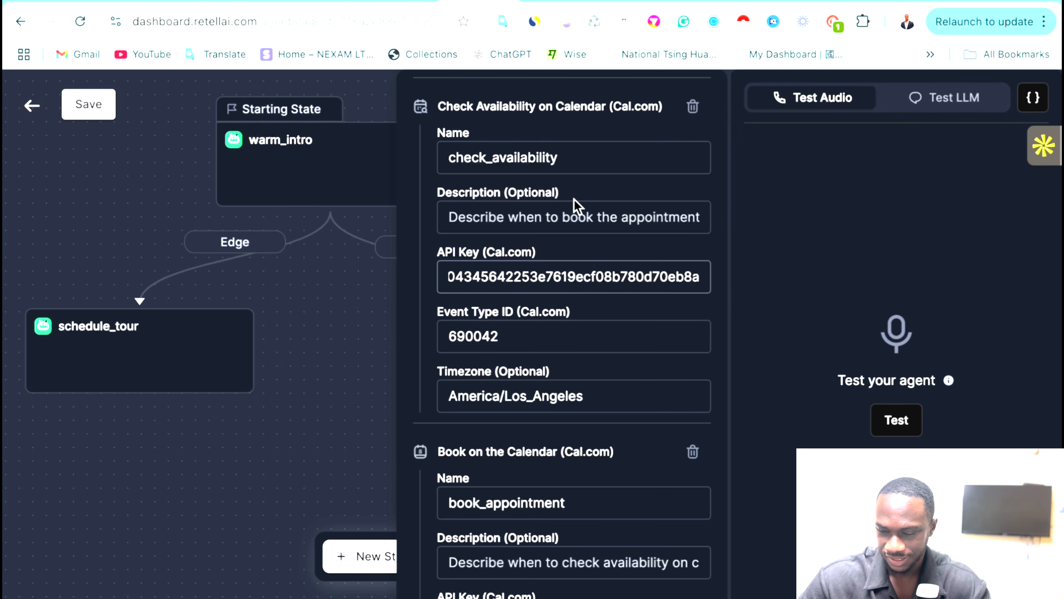
{"action": "left_click", "coordinate": [549, 216]}
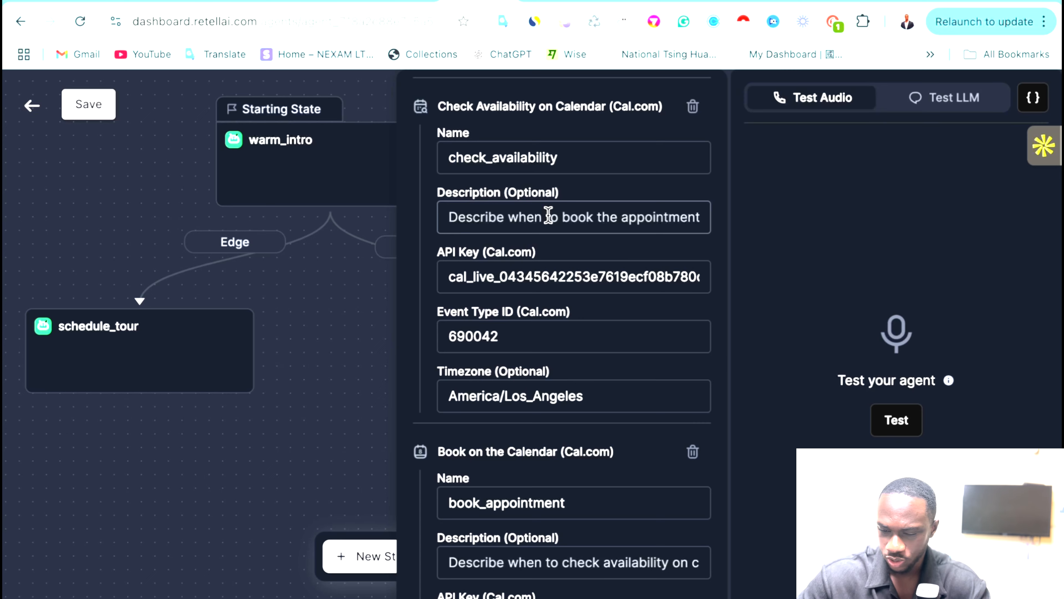
{"action": "scroll", "coordinate": [561, 327], "scroll_direction": "down", "scroll_amount": 5}
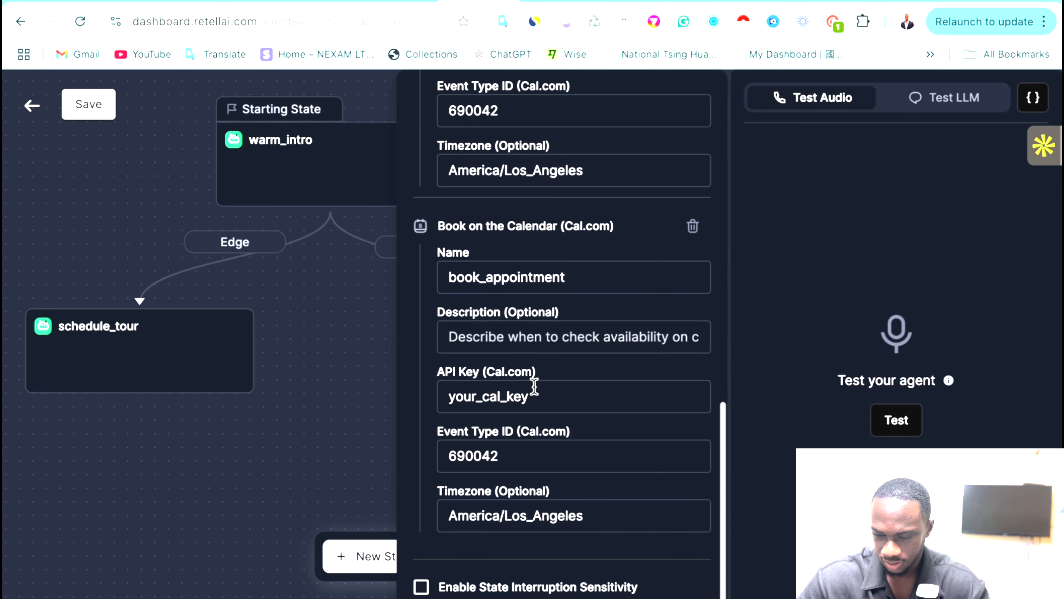
{"action": "left_click", "coordinate": [534, 389]}
{"action": "key", "text": "ctrl+a"}
{"action": "key", "text": "BackSpace"}
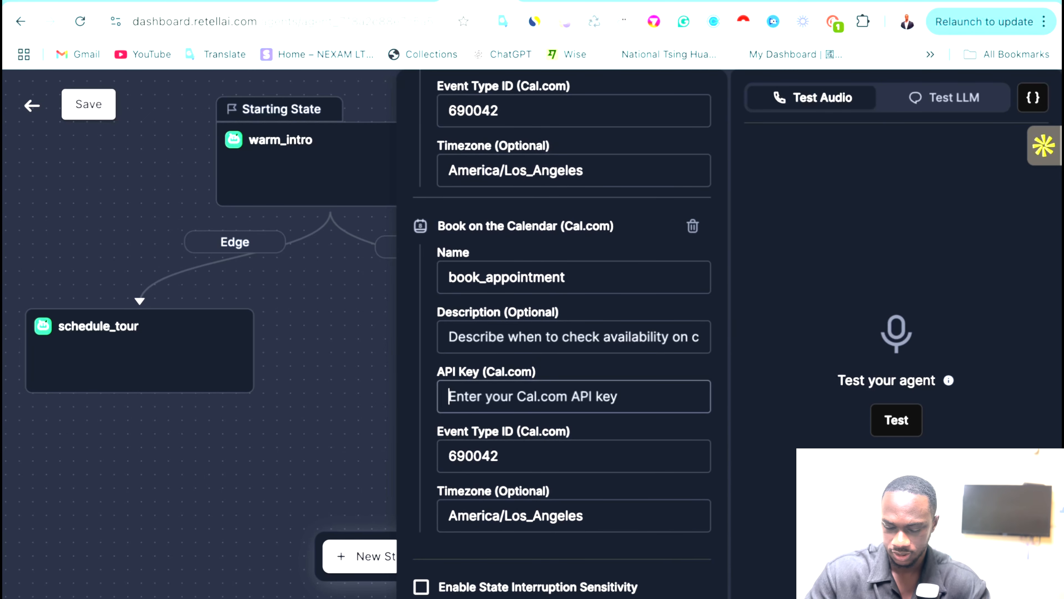
{"action": "key", "text": "ctrl+v"}
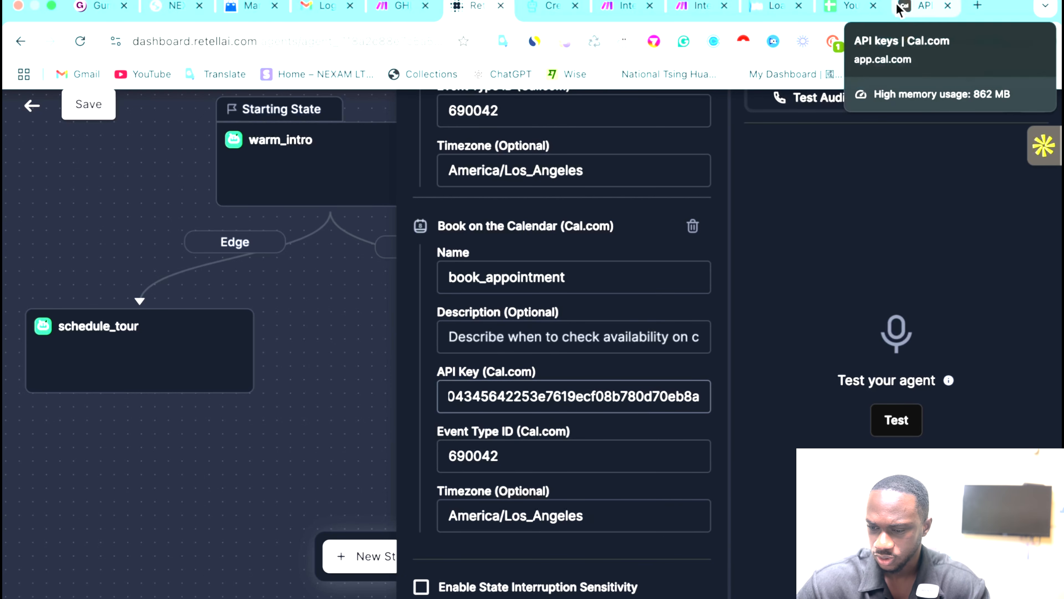
Open Cal.com's 30 Min Meeting event type and copy its ID 975181 from the address bar.
{"action": "left_click", "coordinate": [901, 7]}
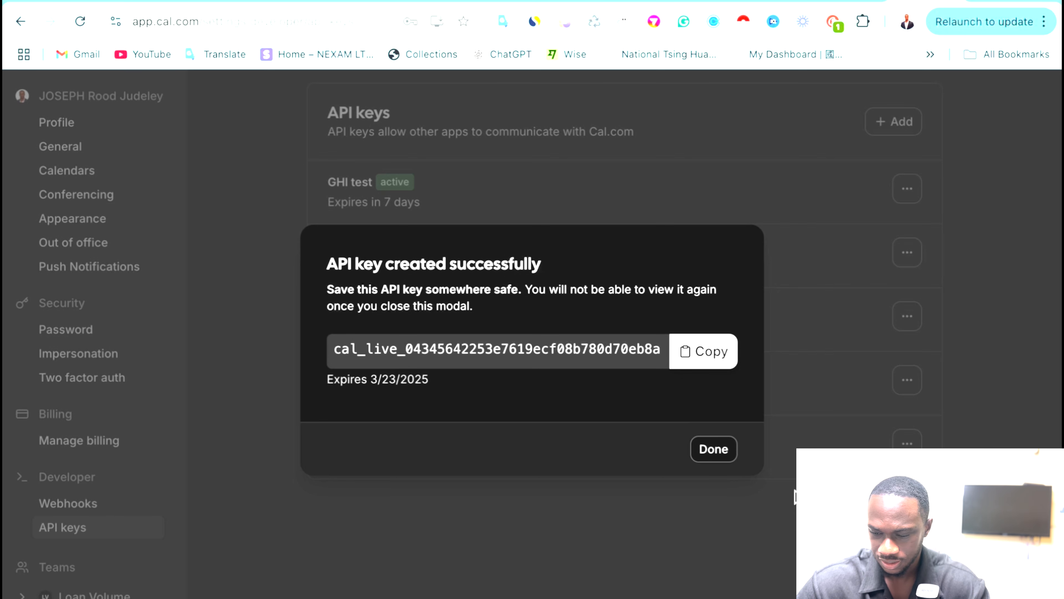
{"action": "left_click", "coordinate": [729, 456]}
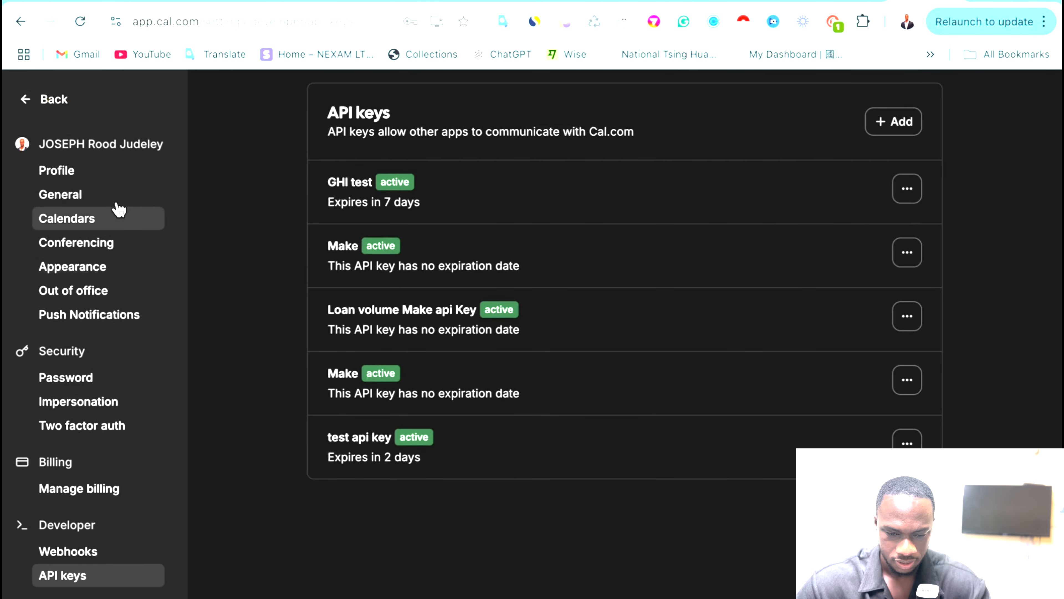
{"action": "left_click", "coordinate": [36, 99]}
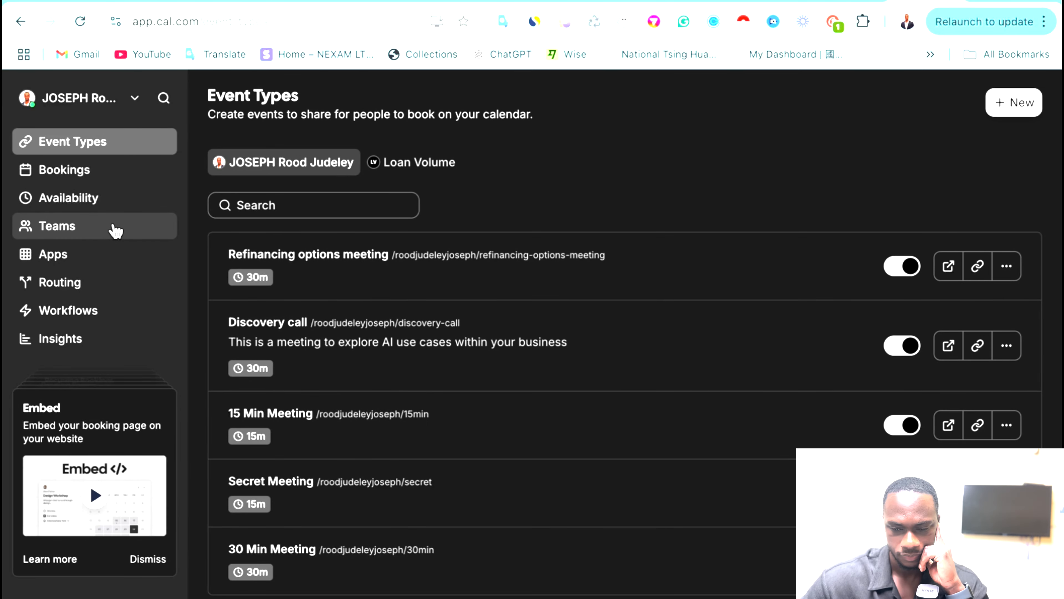
{"action": "scroll", "coordinate": [323, 352], "scroll_direction": "down", "scroll_amount": 1}
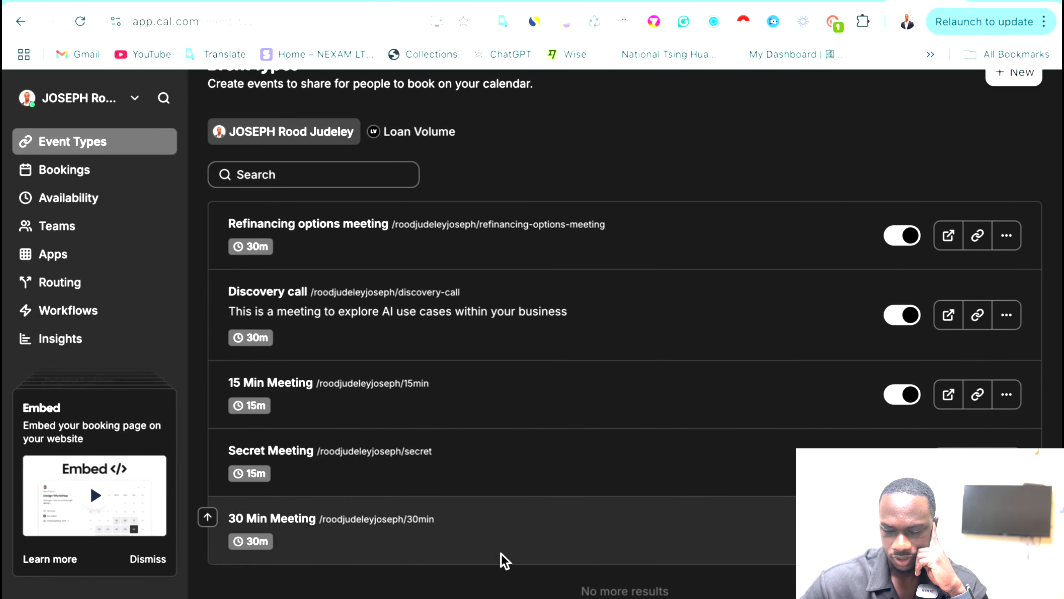
{"action": "left_click", "coordinate": [254, 518]}
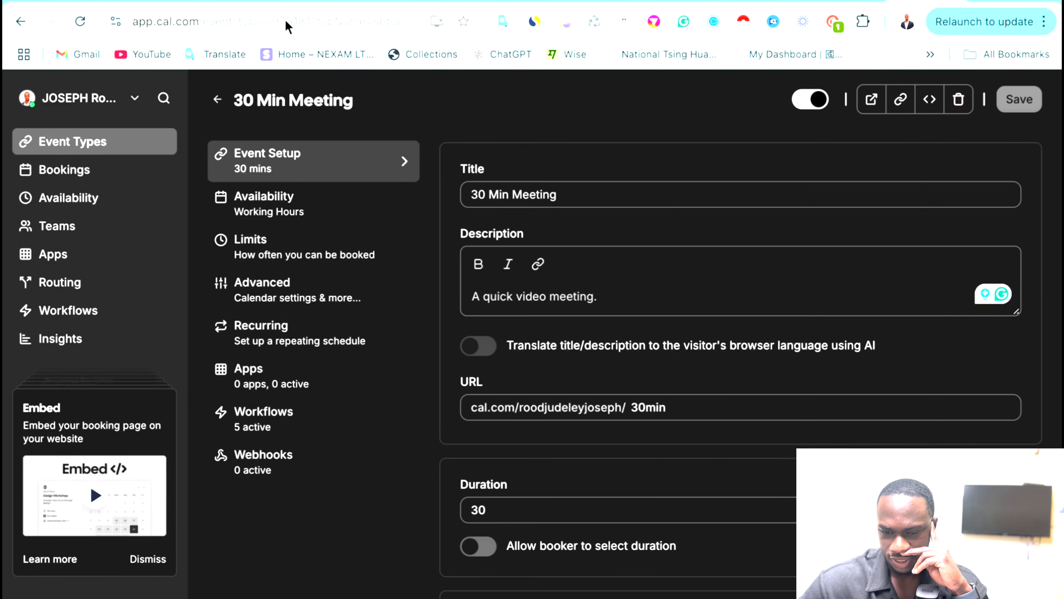
{"action": "left_click", "coordinate": [275, 23]}
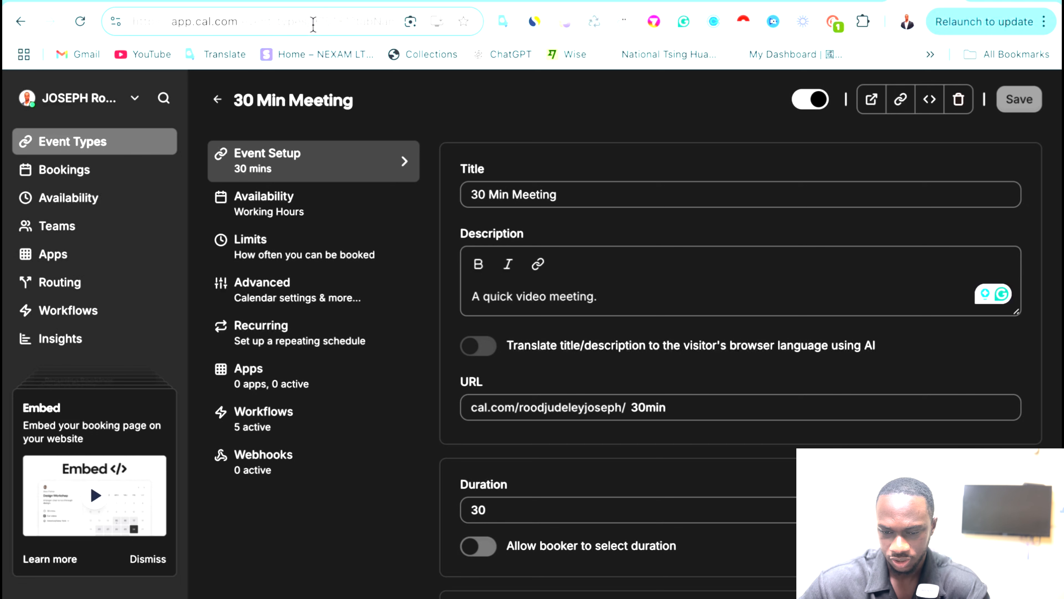
{"action": "left_click_drag", "start_coordinate": [312, 23], "coordinate": [352, 32]}
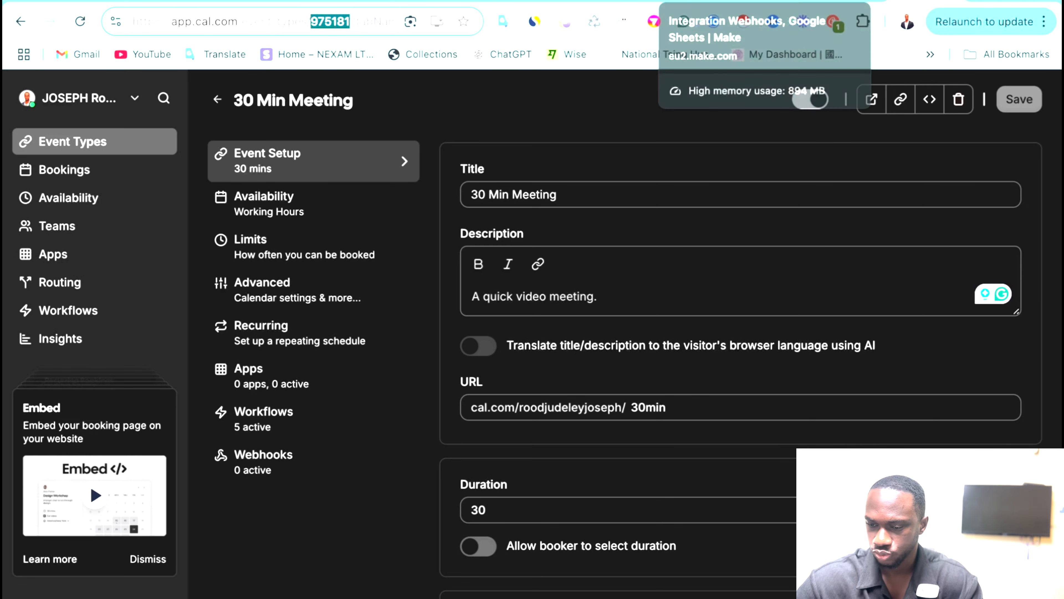
{"action": "left_click", "coordinate": [461, 3]}
Set the Book on the Calendar tool's Event Type ID to 6975181.
{"action": "left_click", "coordinate": [519, 451]}
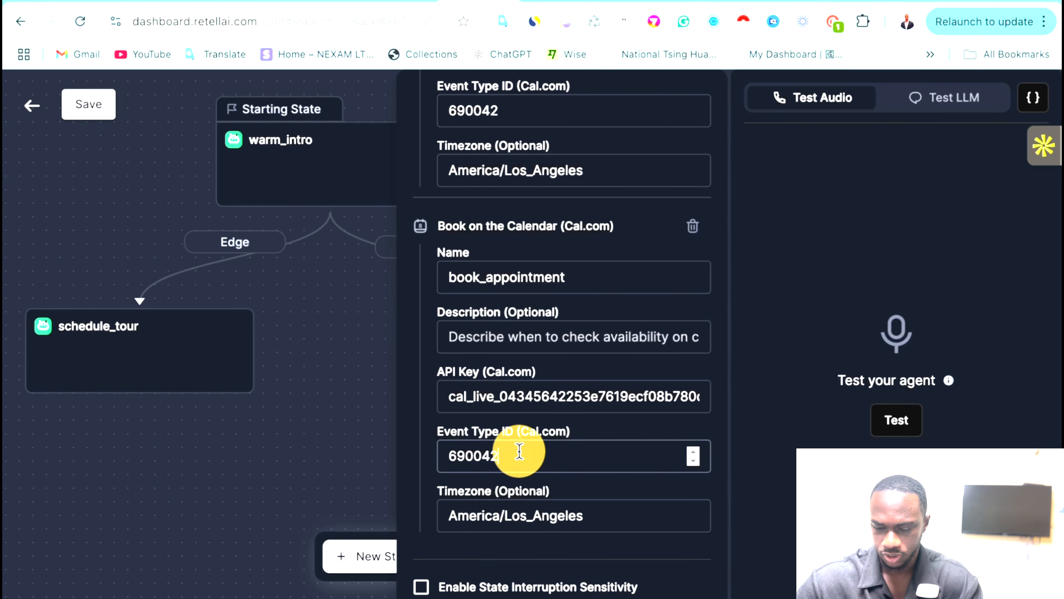
{"action": "key", "text": "super+a"}
{"action": "key", "text": "super+v"}
{"action": "type", "text": "975181"}
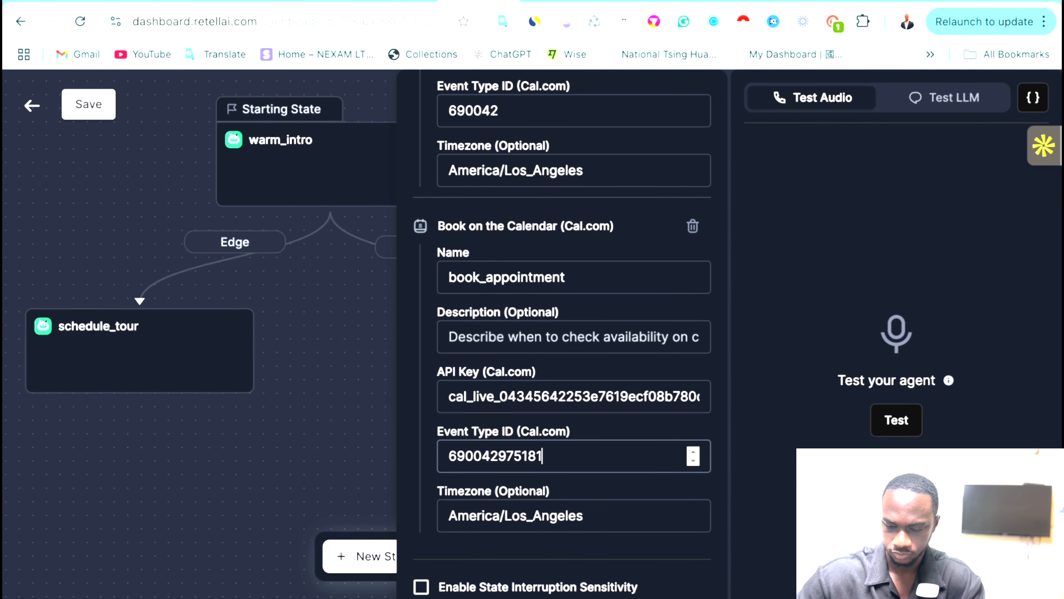
{"action": "key", "text": "super+a"}
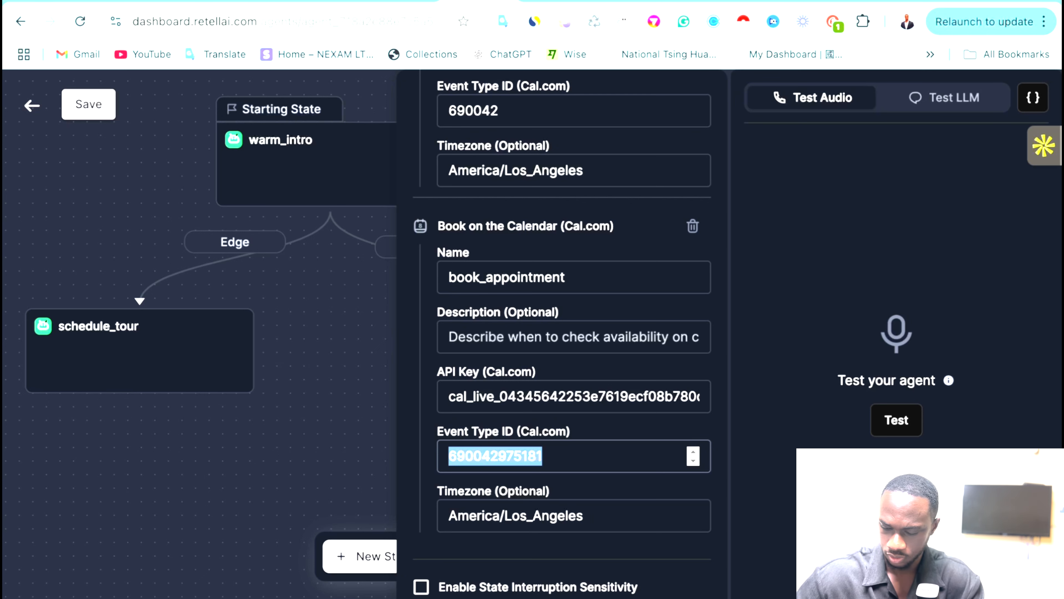
{"action": "key", "text": "BackSpace"}
{"action": "key", "text": "super+v"}
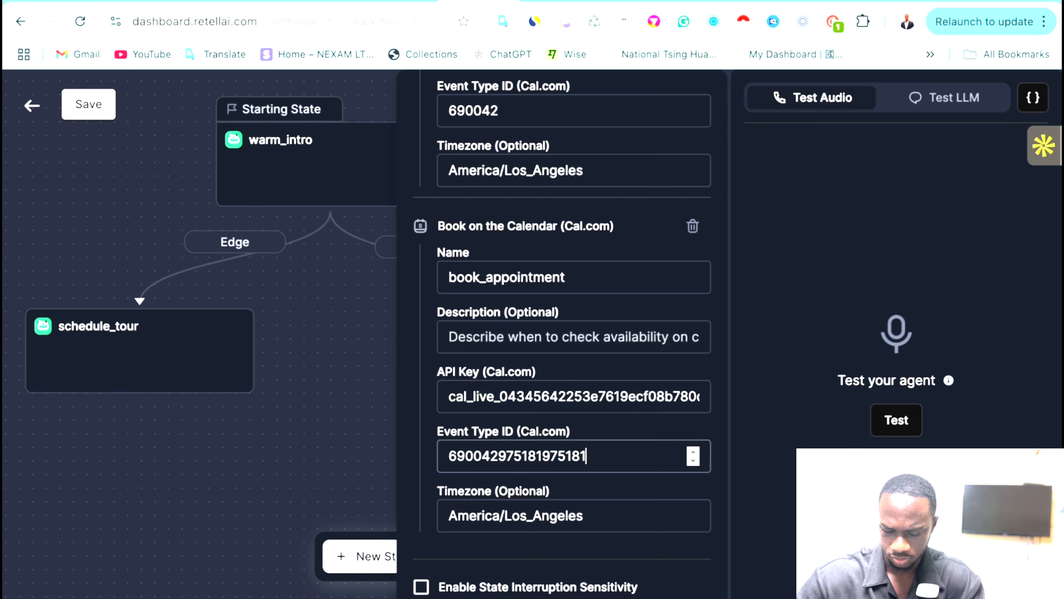
{"action": "key", "text": "super+a"}
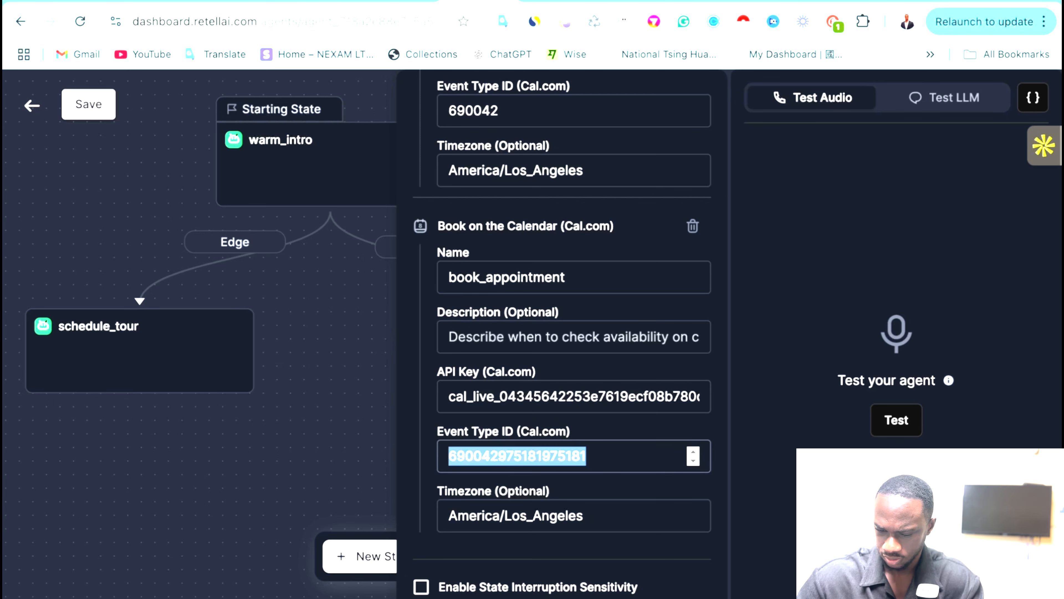
{"action": "key", "text": "BackSpace"}
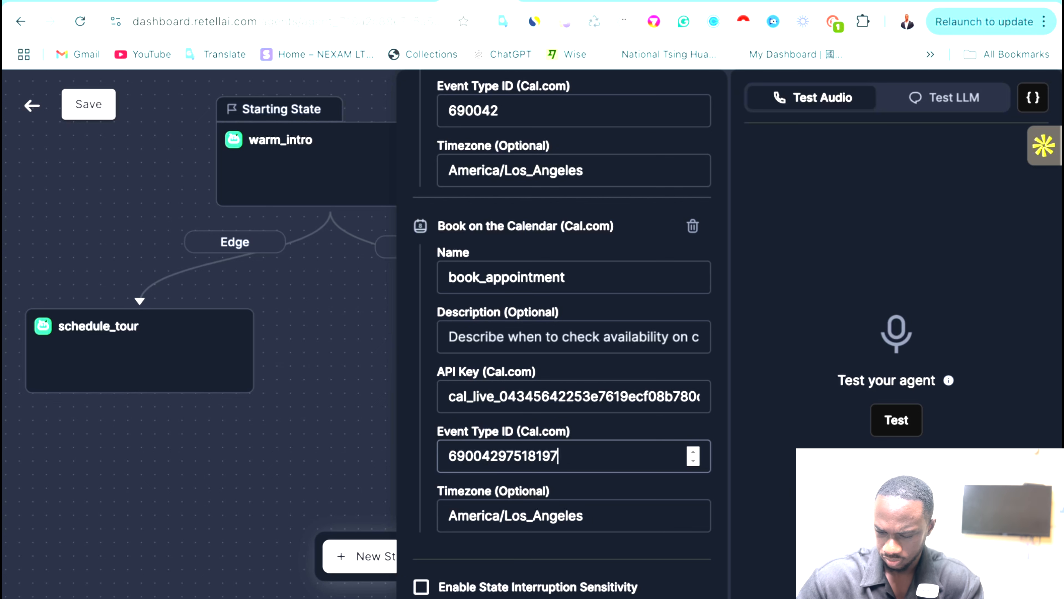
{"action": "key", "text": "BackSpace"}
{"action": "key", "text": "BackSpace"}
{"action": "key", "text": "BackSpace"}
{"action": "key", "text": "BackSpace"}
{"action": "key", "text": "BackSpace"}
{"action": "key", "text": "BackSpace"}
{"action": "key", "text": "BackSpace"}
{"action": "key", "text": "BackSpace"}
{"action": "key", "text": "BackSpace"}
{"action": "key", "text": "BackSpace"}
{"action": "key", "text": "BackSpace"}
{"action": "key", "text": "BackSpace"}
{"action": "key", "text": "BackSpace"}
{"action": "key", "text": "super+v"}
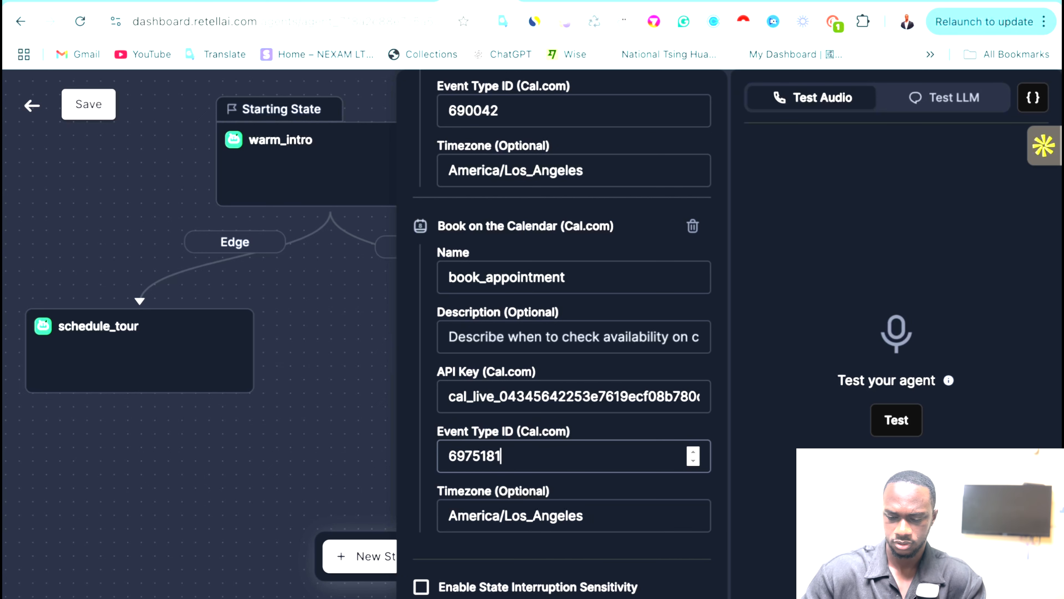
Cut the Check Availability tool's Event Type ID down to 6.
{"action": "scroll", "coordinate": [483, 400], "scroll_direction": "up", "scroll_amount": 5}
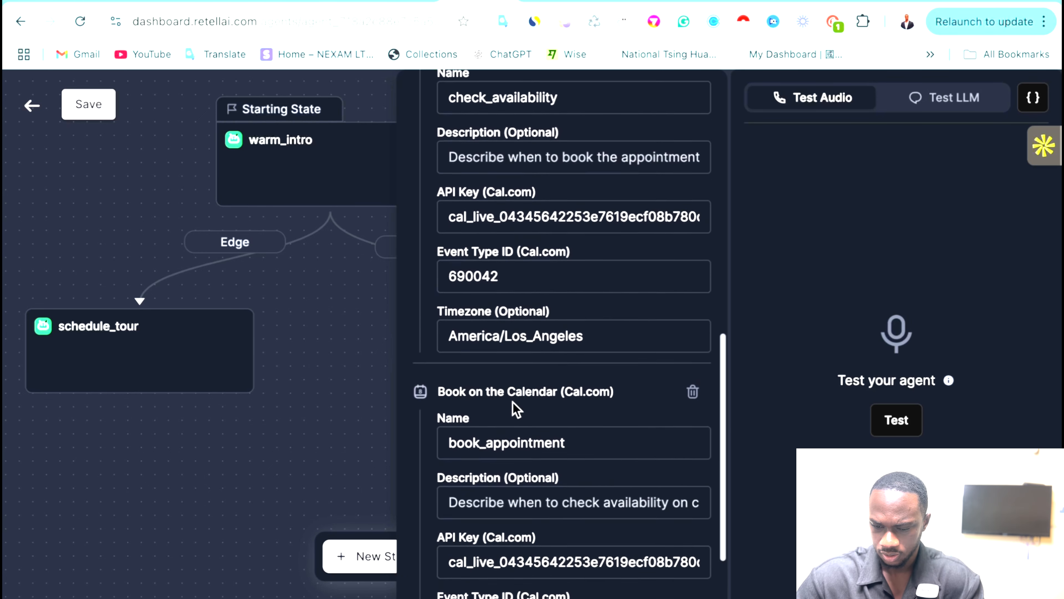
{"action": "left_click", "coordinate": [515, 344]}
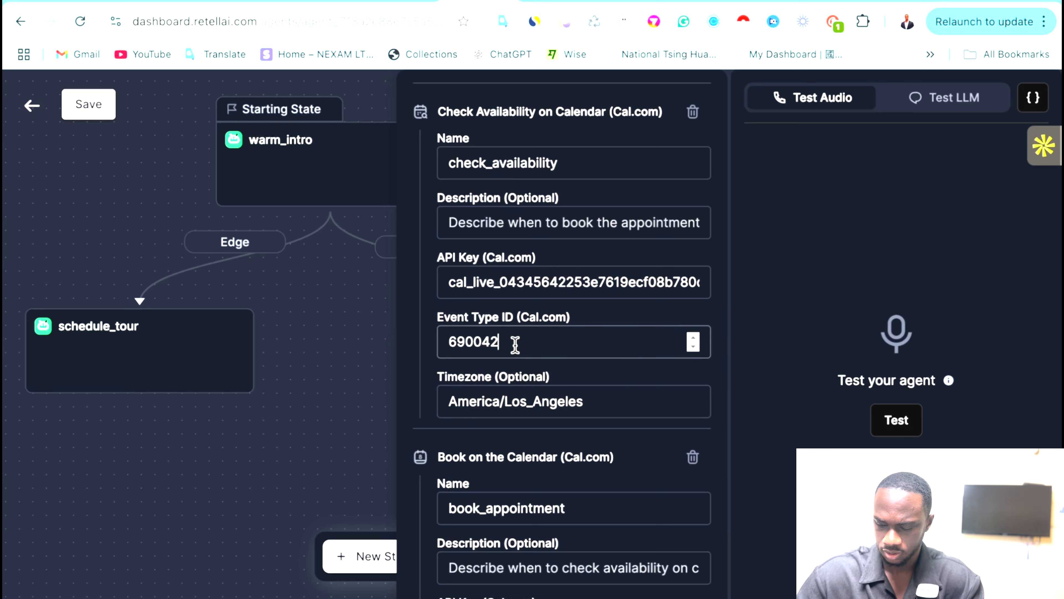
{"action": "key", "text": "BackSpace"}
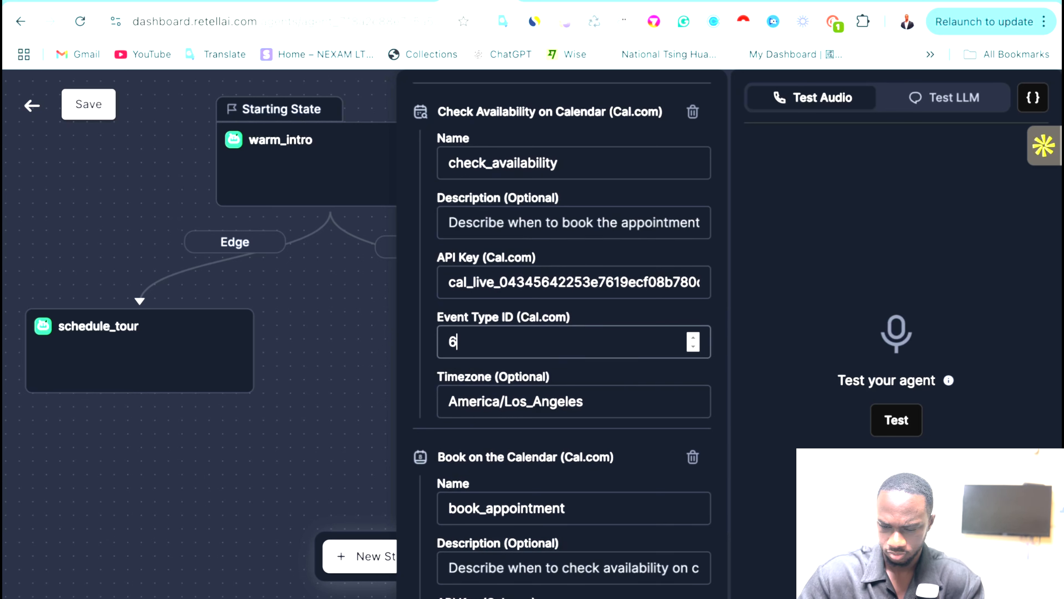
{"action": "scroll", "coordinate": [538, 500], "scroll_direction": "down", "scroll_amount": 3}
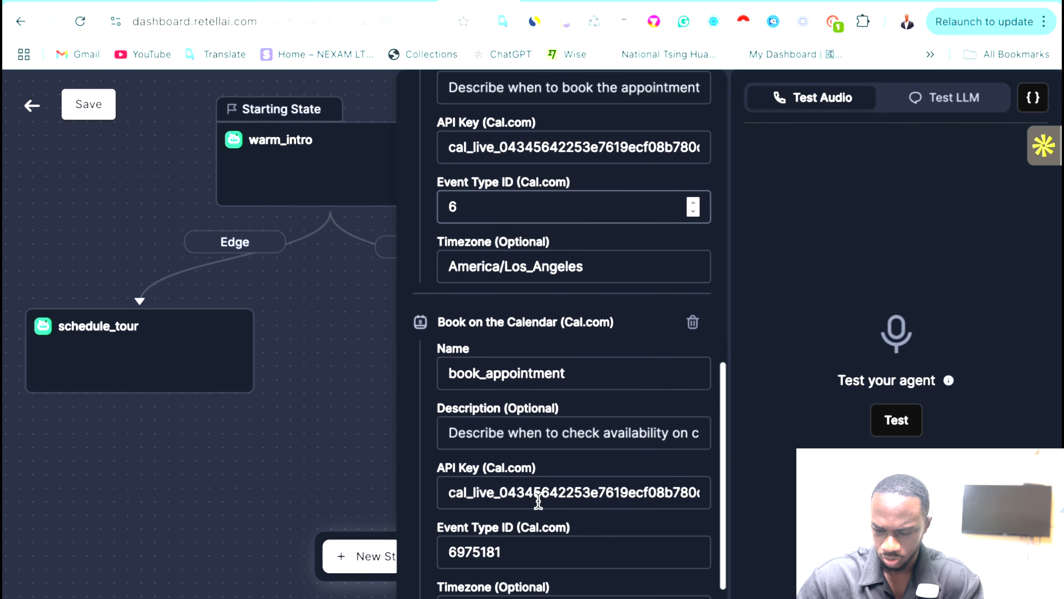
{"action": "scroll", "coordinate": [537, 500], "scroll_direction": "up", "scroll_amount": 1}
Complete the Check Availability ID as 6975181 and change its timezone to Asia/Taipei.
{"action": "type", "text": "975181"}
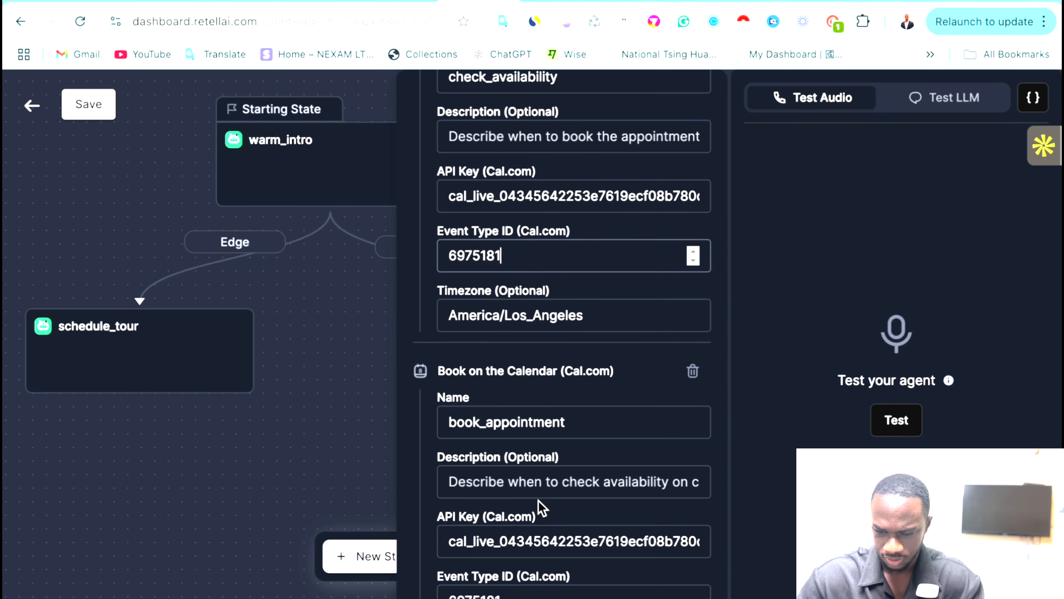
{"action": "scroll", "coordinate": [582, 450], "scroll_direction": "down", "scroll_amount": 3}
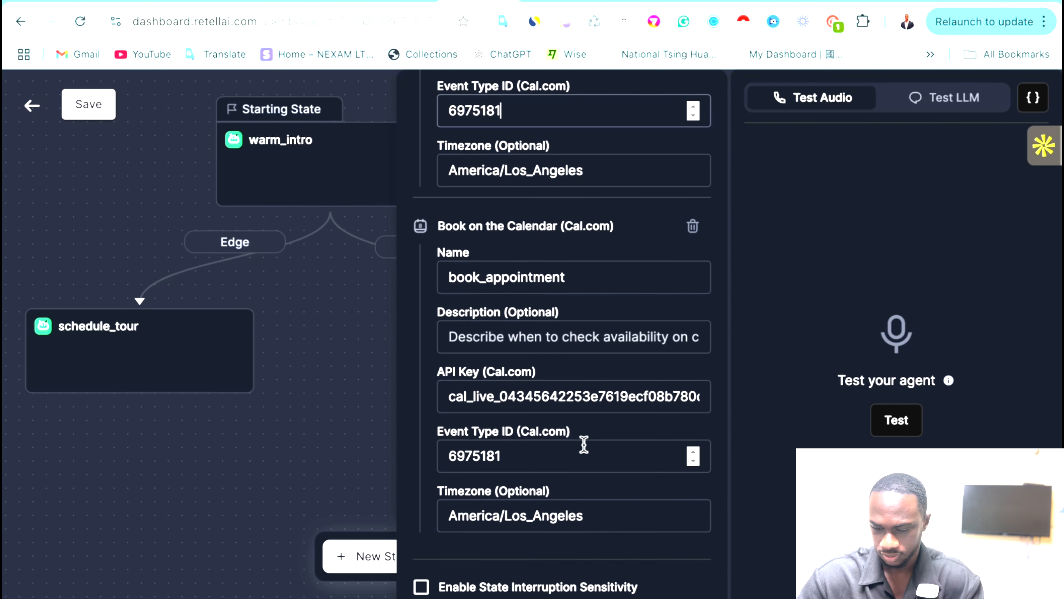
{"action": "scroll", "coordinate": [584, 443], "scroll_direction": "up", "scroll_amount": 5}
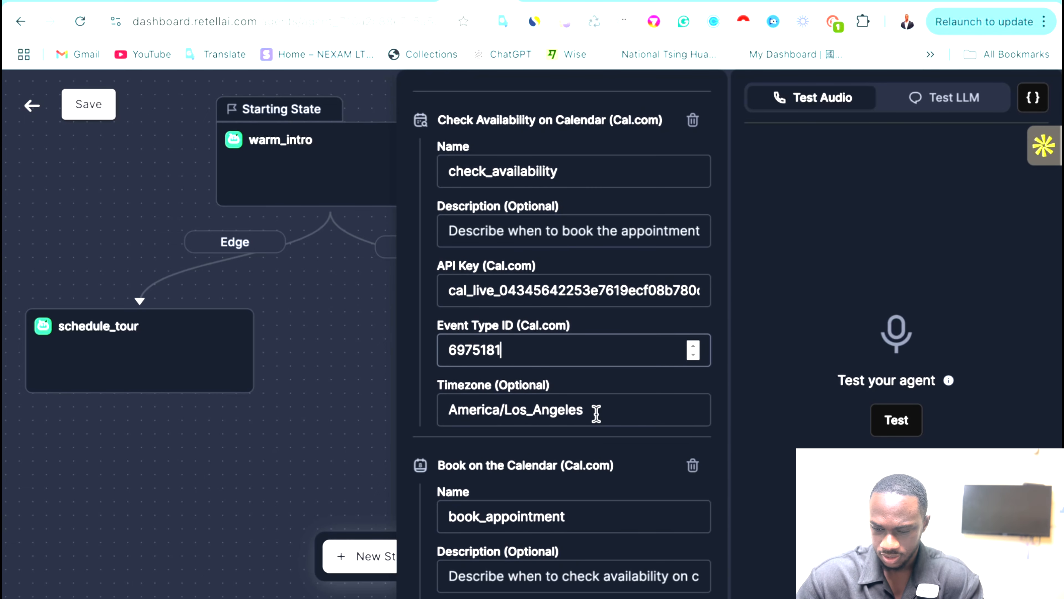
{"action": "left_click", "coordinate": [596, 413]}
{"action": "left_click_drag", "start_coordinate": [596, 413], "coordinate": [437, 414]}
{"action": "key", "text": "BackSpace"}
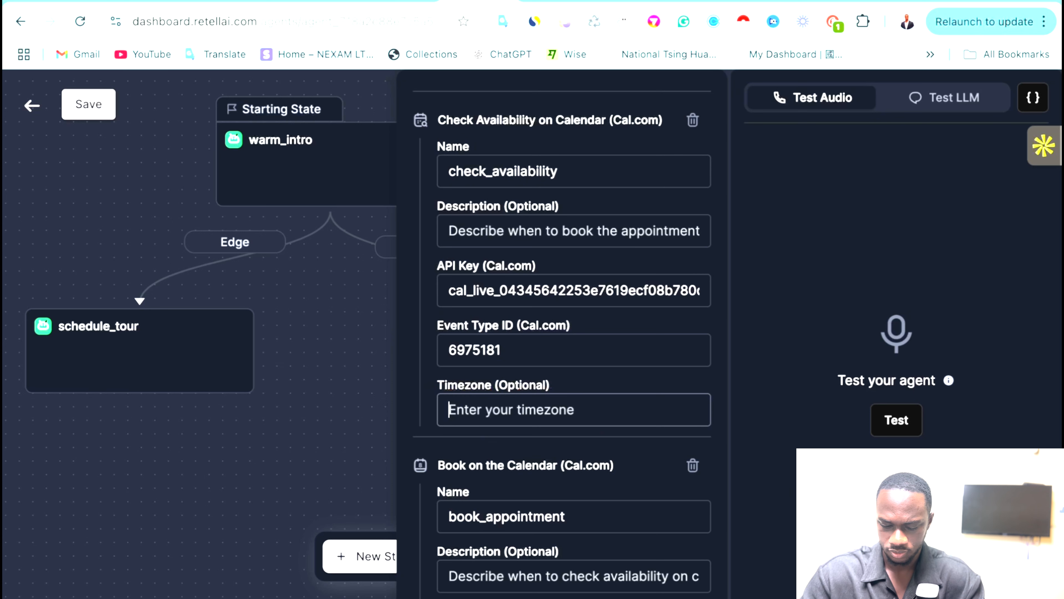
{"action": "type", "text": "a"}
{"action": "key", "text": "BackSpace"}
{"action": "key", "text": "BackSpace"}
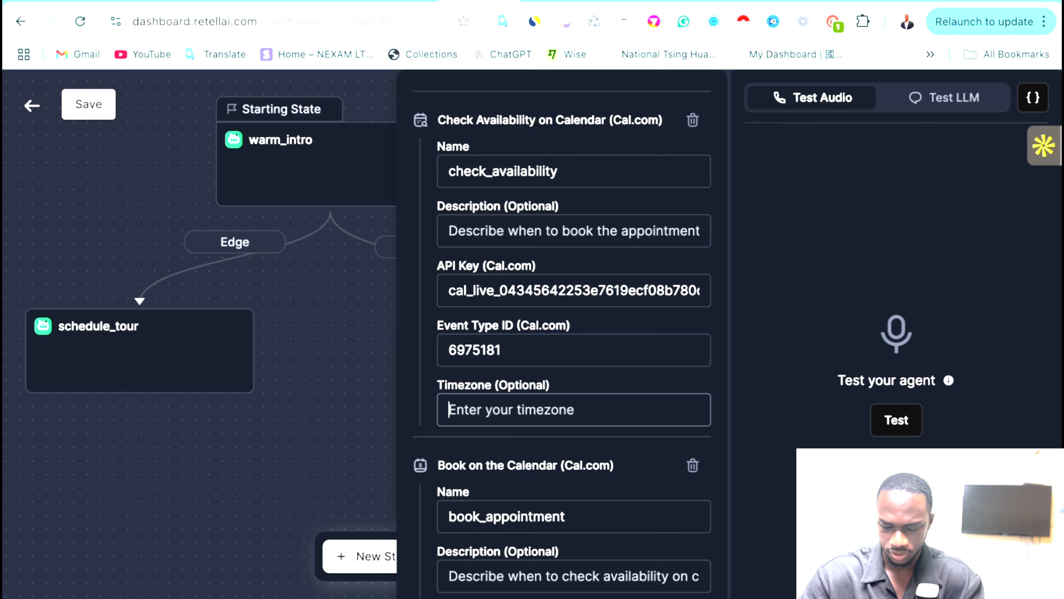
{"action": "type", "text": "aSIA"}
{"action": "key", "text": "BackSpace"}
{"action": "key", "text": "BackSpace"}
{"action": "key", "text": "BackSpace"}
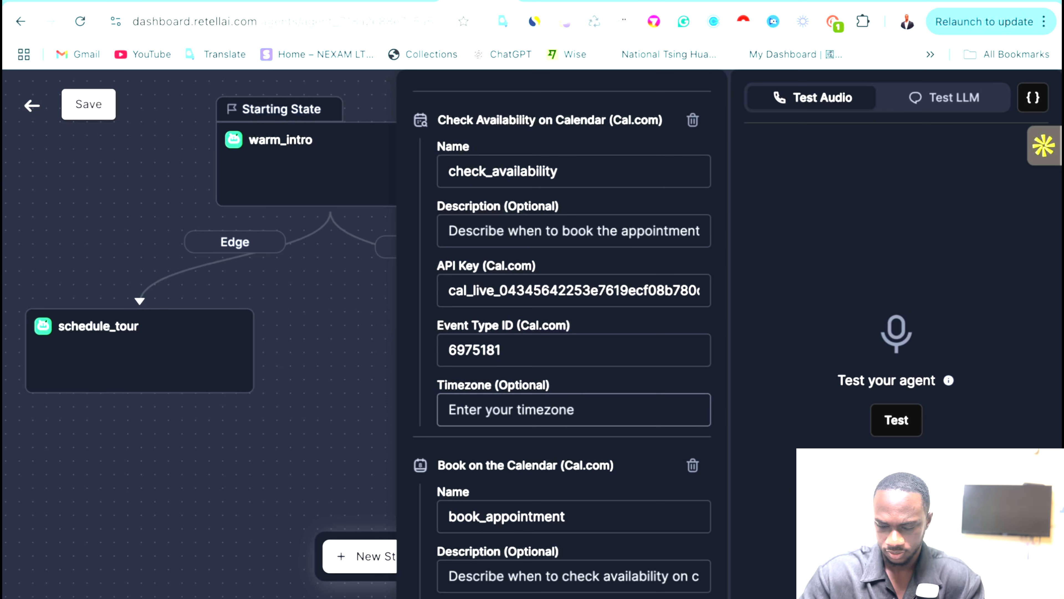
{"action": "type", "text": "Asia/"}
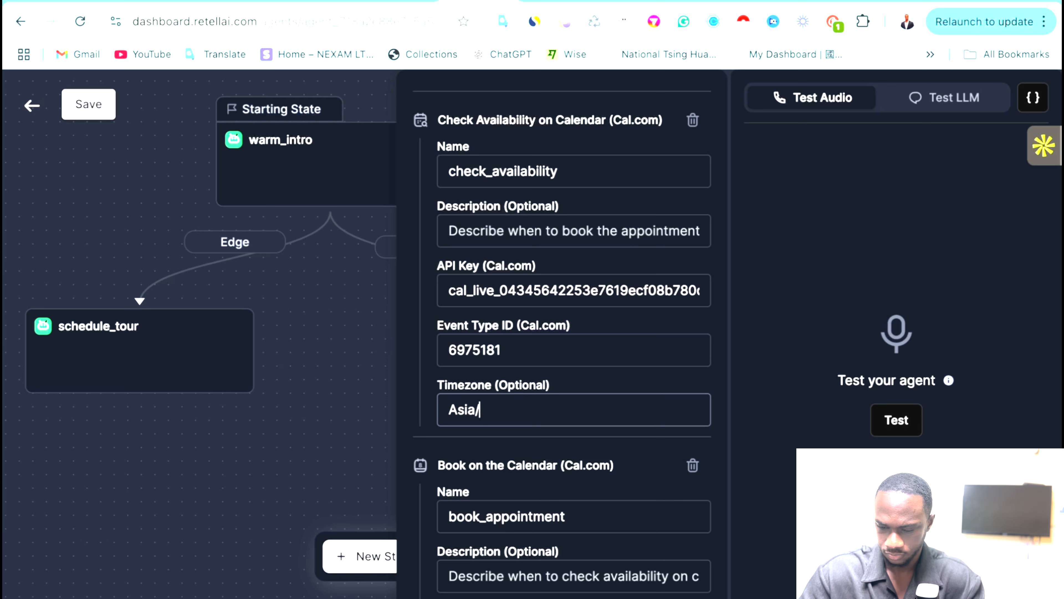
{"action": "type", "text": "Taipei"}
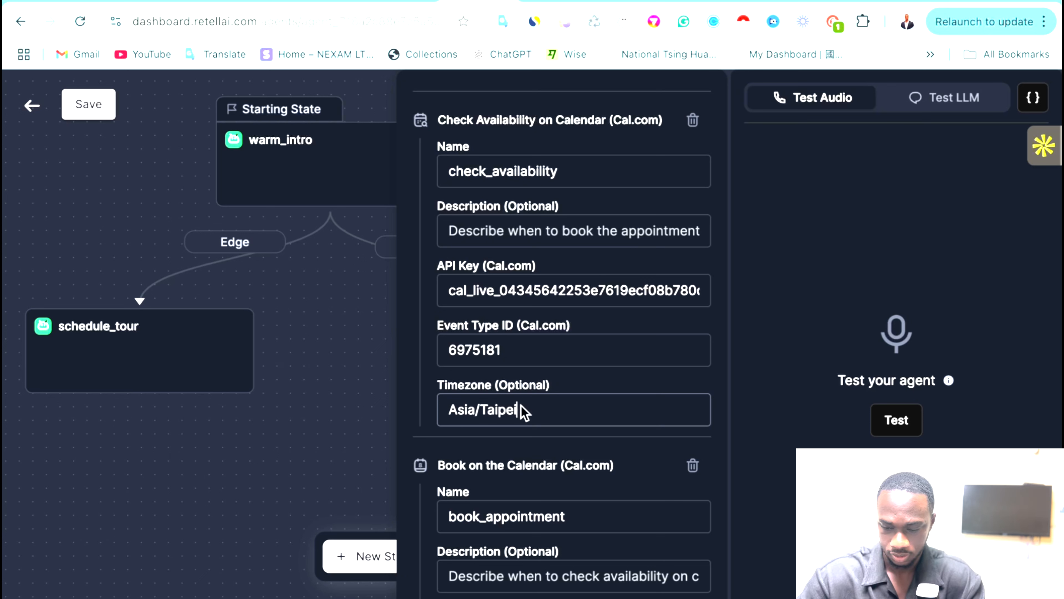
{"action": "key", "text": "ctrl+a"}
{"action": "key", "text": "ctrl+c"}
Replace the Book on the Calendar timezone America/Los_Angeles with Asia/Taipei.
{"action": "scroll", "coordinate": [544, 409], "scroll_direction": "down", "scroll_amount": 5}
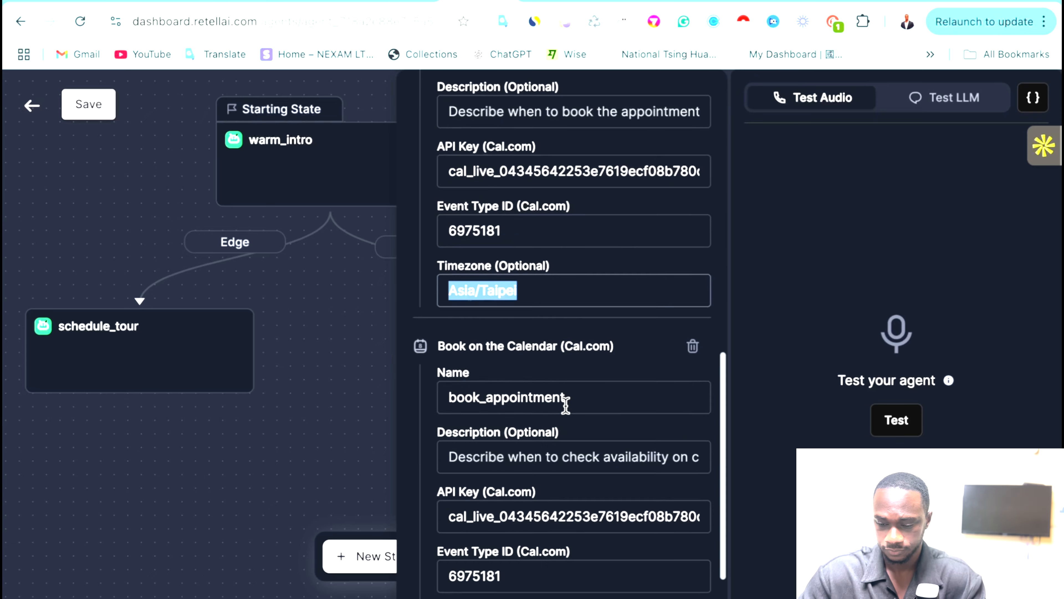
{"action": "left_click", "coordinate": [602, 515]}
{"action": "key", "text": "ctrl+a"}
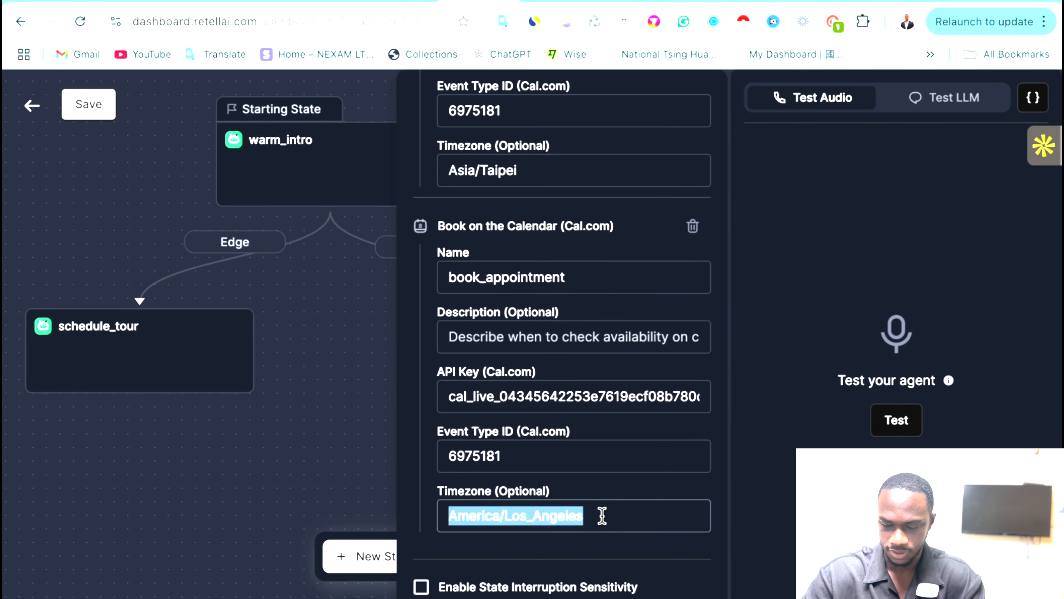
{"action": "key", "text": "BackSpace"}
{"action": "key", "text": "ctrl+v"}
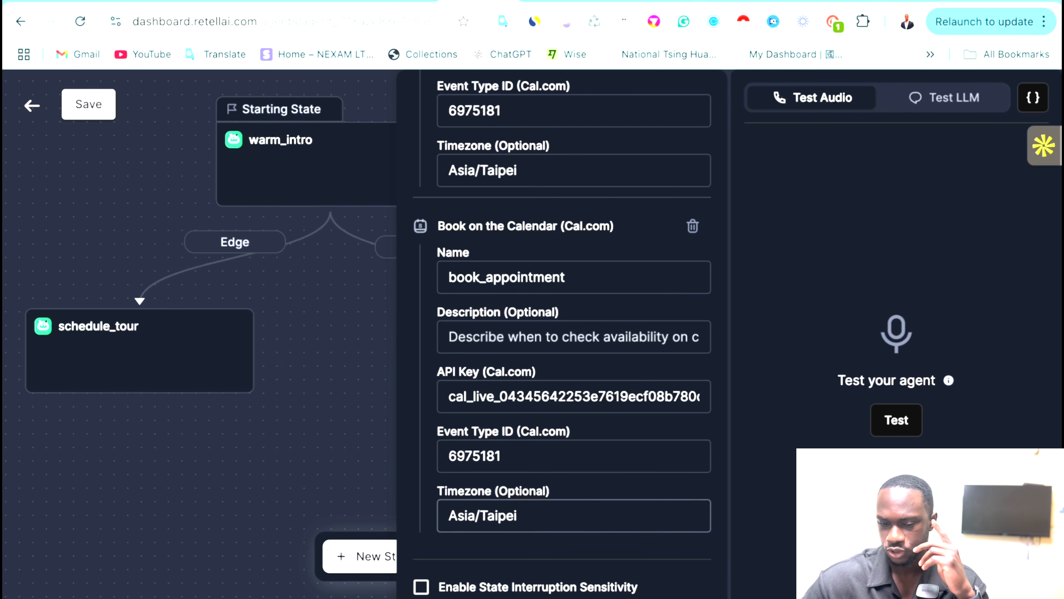
{"action": "key", "text": "ctrl+t"}
Search Google for 'asia/taipei timezone' to confirm Taipei is GMT+8, then return to Retell AI.
{"action": "left_click", "coordinate": [185, 23]}
{"action": "type", "text": "a"}
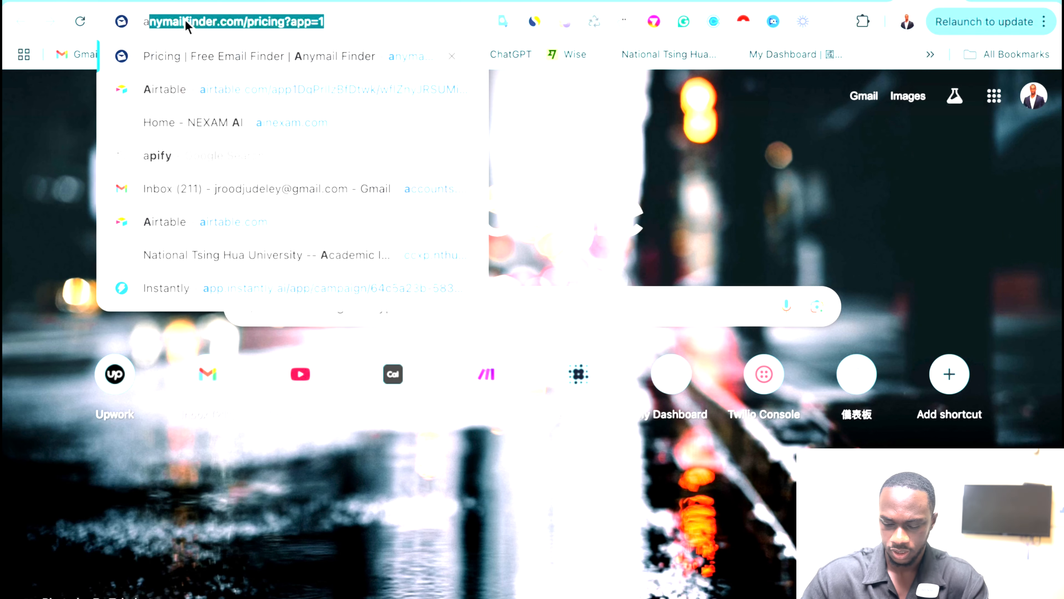
{"action": "type", "text": "sia/tai"}
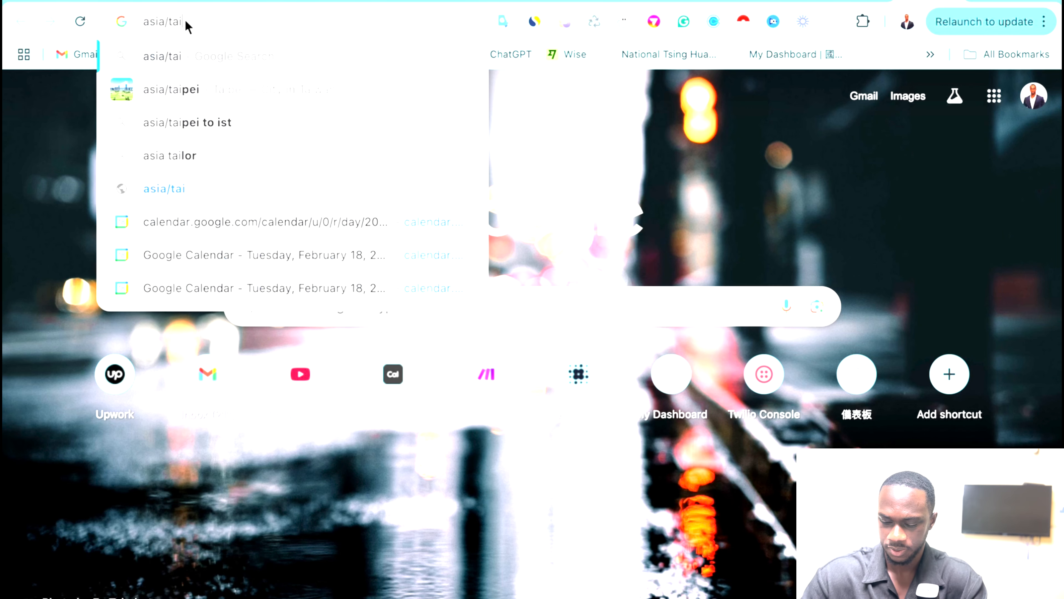
{"action": "type", "text": "pei timezone"}
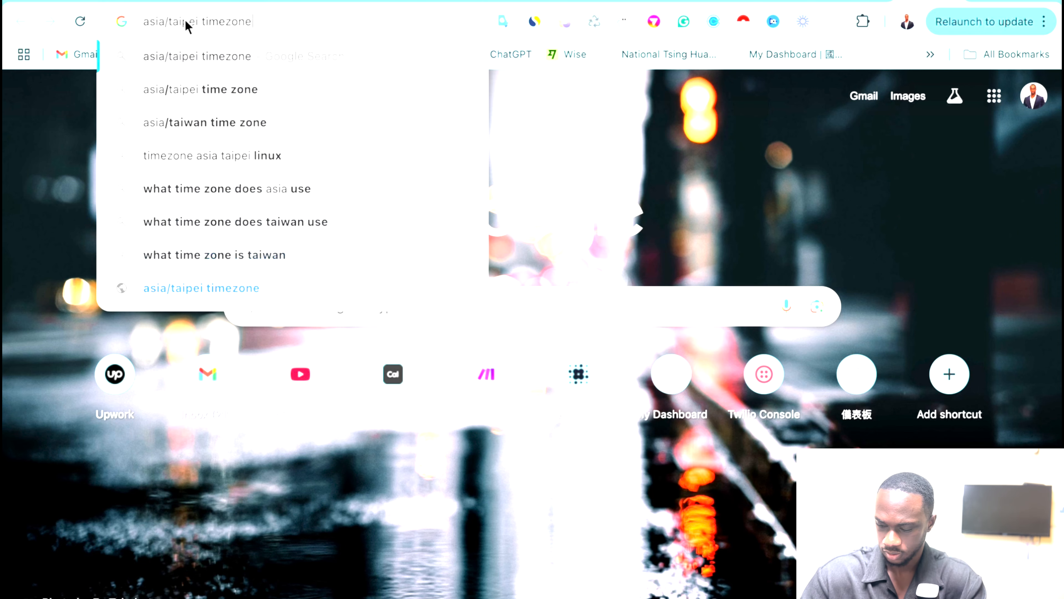
{"action": "key", "text": "Return"}
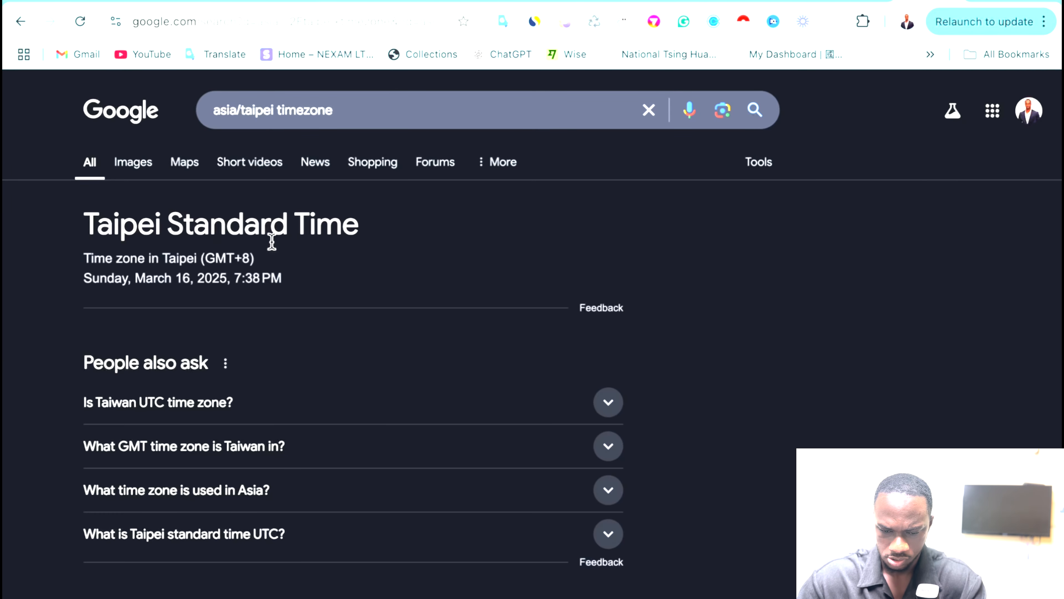
{"action": "scroll", "coordinate": [272, 234], "scroll_direction": "down", "scroll_amount": 1}
{"action": "scroll", "coordinate": [274, 234], "scroll_direction": "up", "scroll_amount": 1}
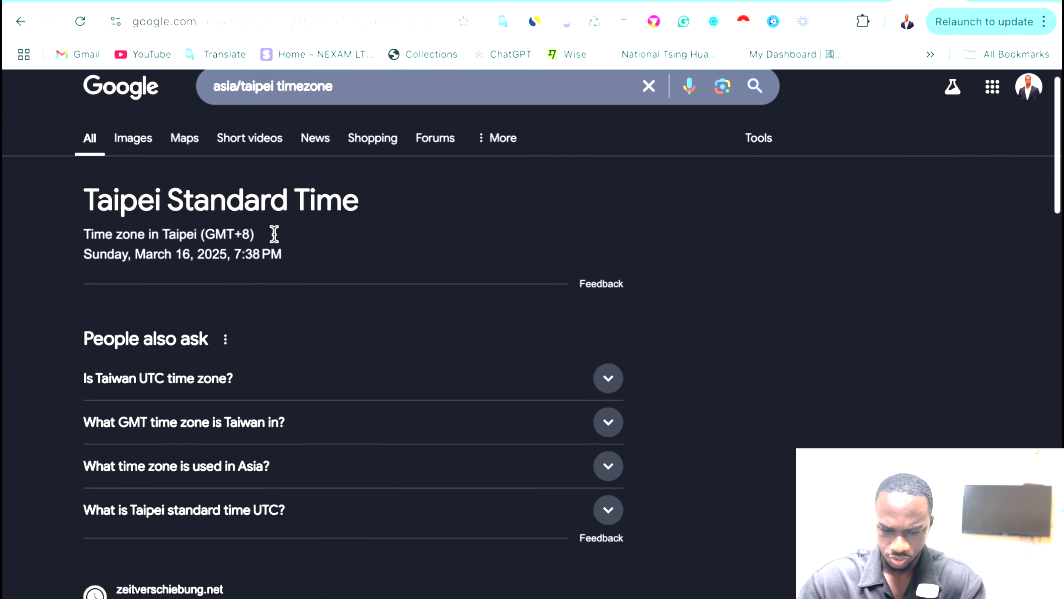
{"action": "left_click", "coordinate": [254, 387]}
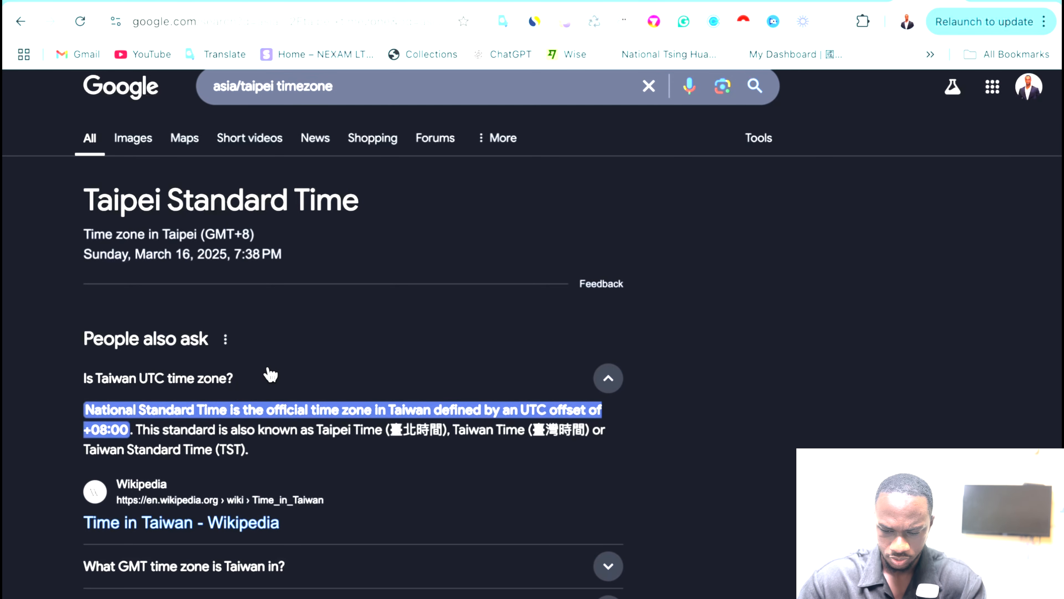
{"action": "scroll", "coordinate": [268, 373], "scroll_direction": "down", "scroll_amount": 2}
{"action": "scroll", "coordinate": [272, 373], "scroll_direction": "up", "scroll_amount": 2}
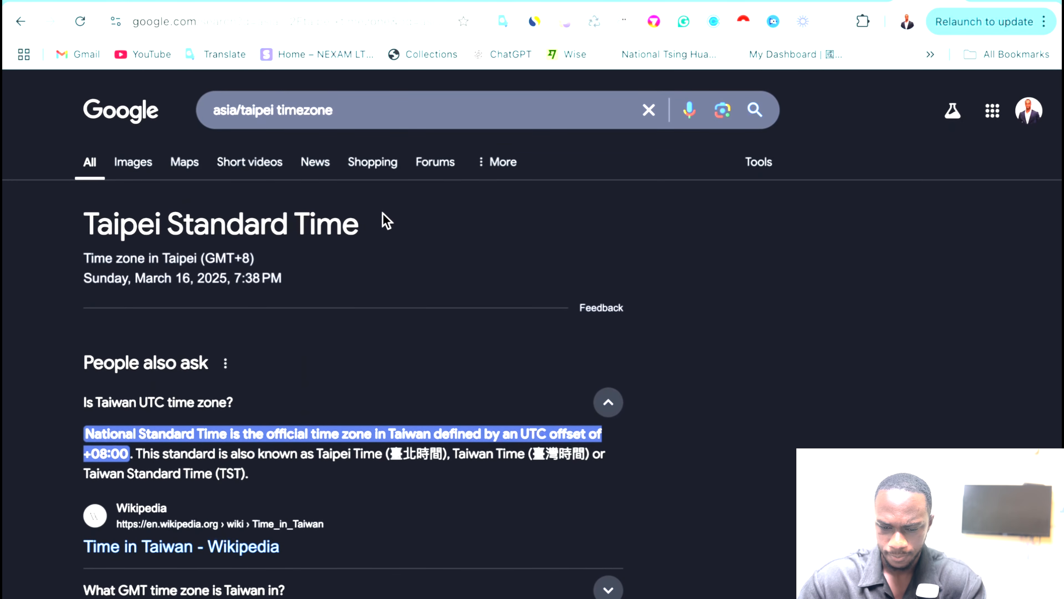
{"action": "left_click", "coordinate": [866, 1]}
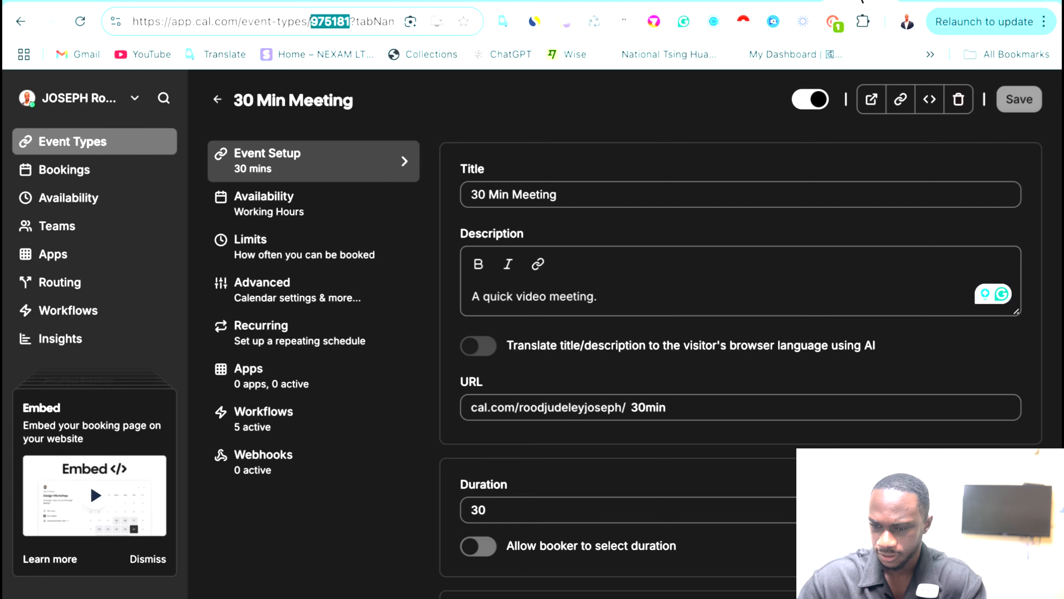
{"action": "left_click", "coordinate": [448, 1]}
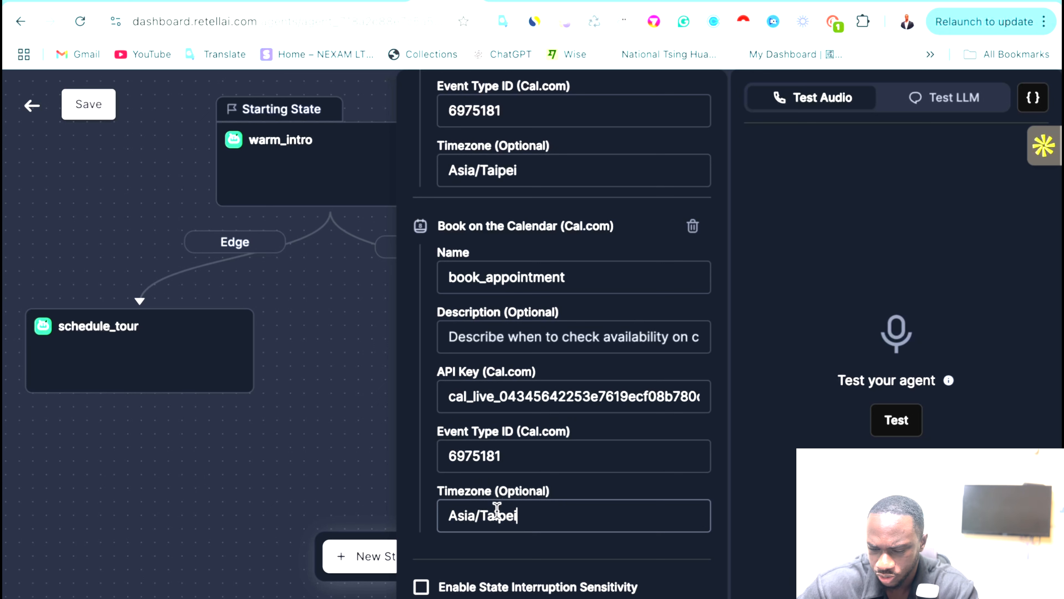
Review the schedule_tour prompt and tools, then close its panel to show the state flow.
{"action": "left_click", "coordinate": [451, 513]}
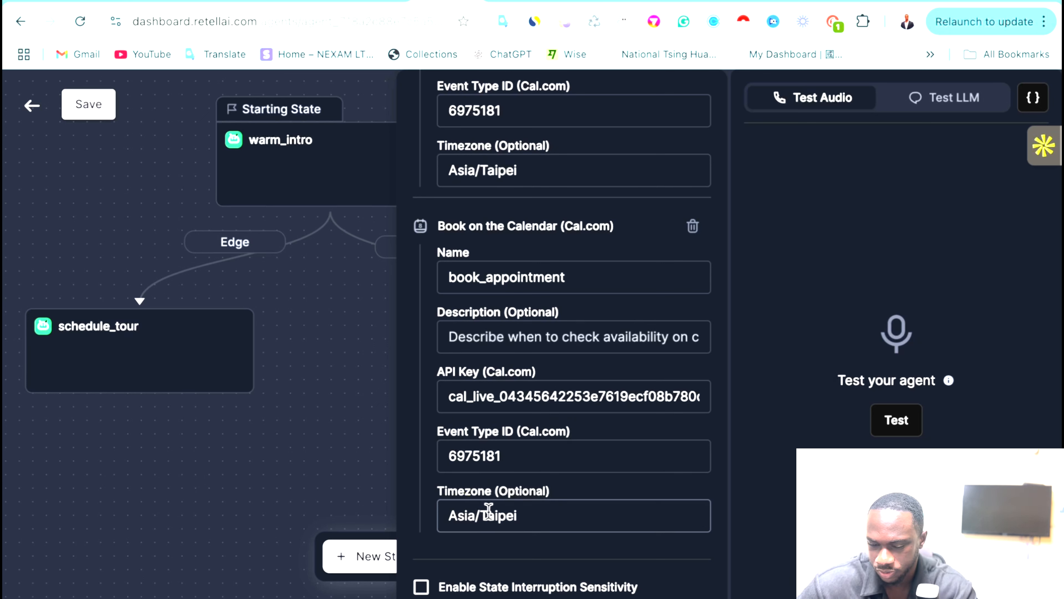
{"action": "scroll", "coordinate": [581, 486], "scroll_direction": "up", "scroll_amount": 20}
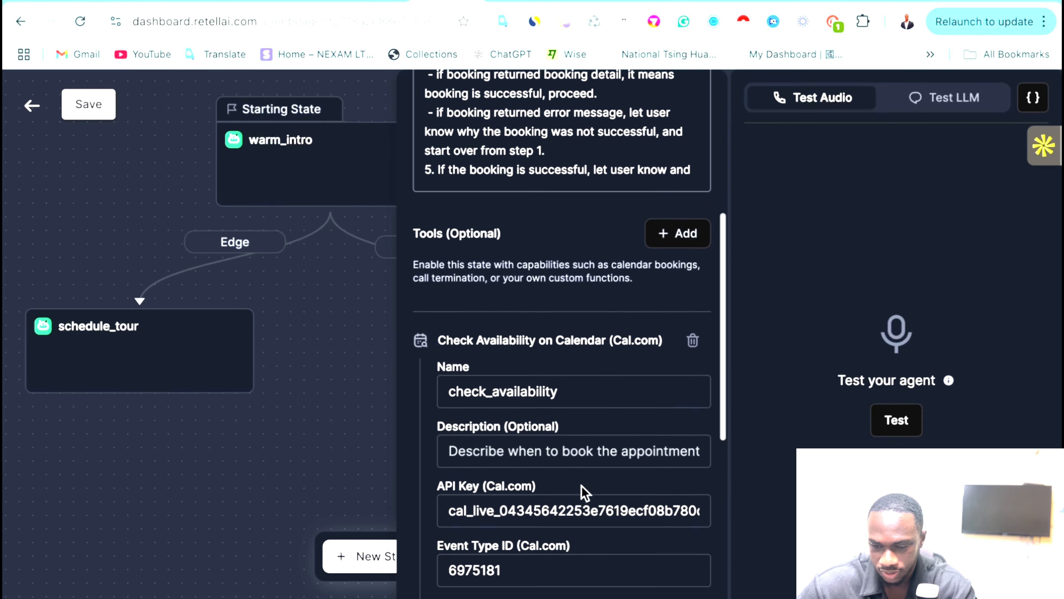
{"action": "scroll", "coordinate": [581, 486], "scroll_direction": "down", "scroll_amount": 1}
{"action": "scroll", "coordinate": [581, 485], "scroll_direction": "up", "scroll_amount": 8}
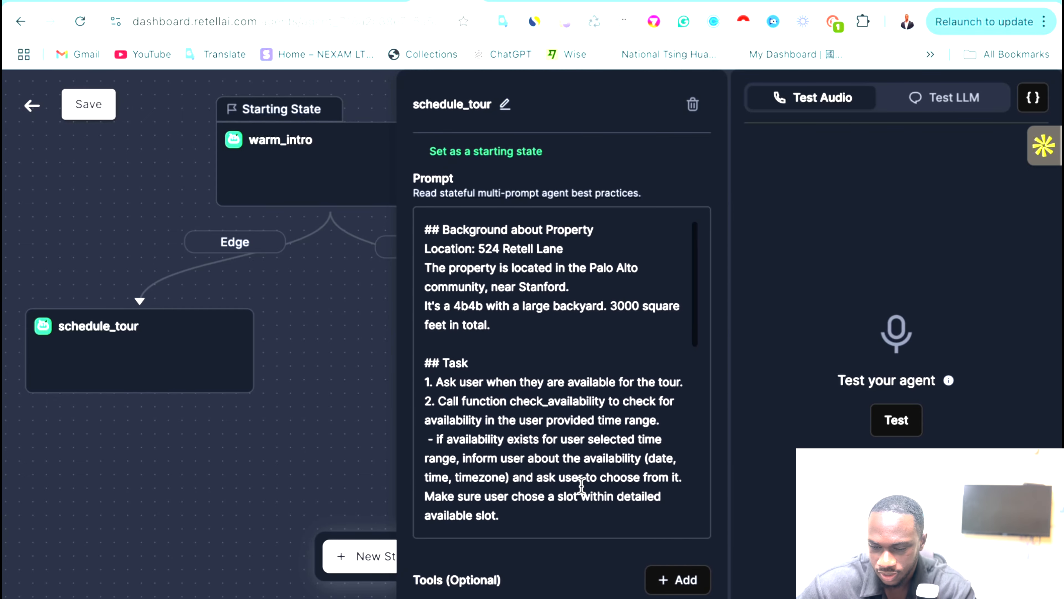
{"action": "scroll", "coordinate": [581, 486], "scroll_direction": "down", "scroll_amount": 6}
{"action": "scroll", "coordinate": [581, 486], "scroll_direction": "down", "scroll_amount": 3}
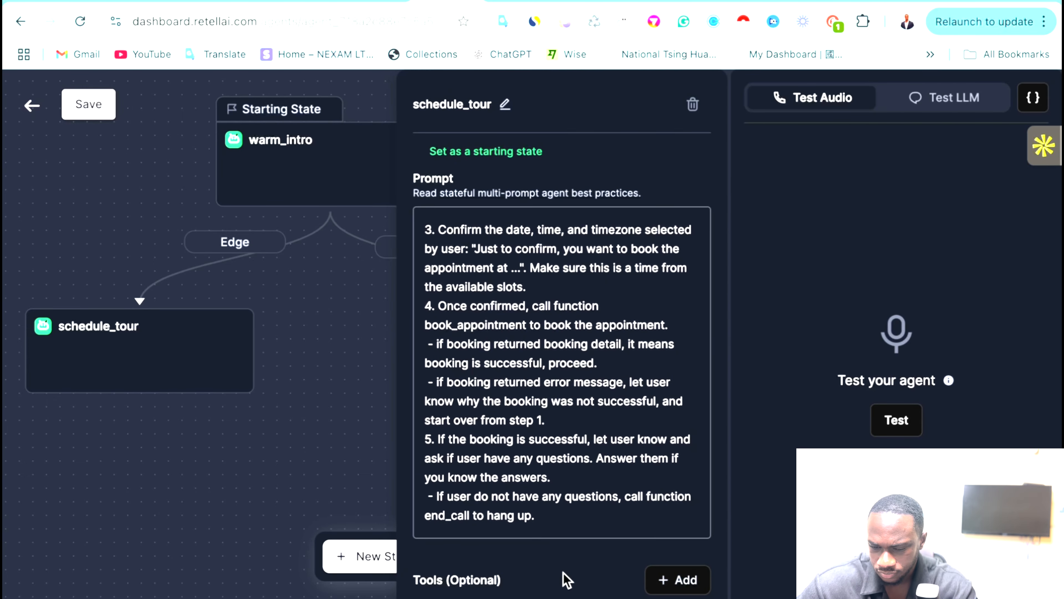
{"action": "scroll", "coordinate": [561, 544], "scroll_direction": "down", "scroll_amount": 12}
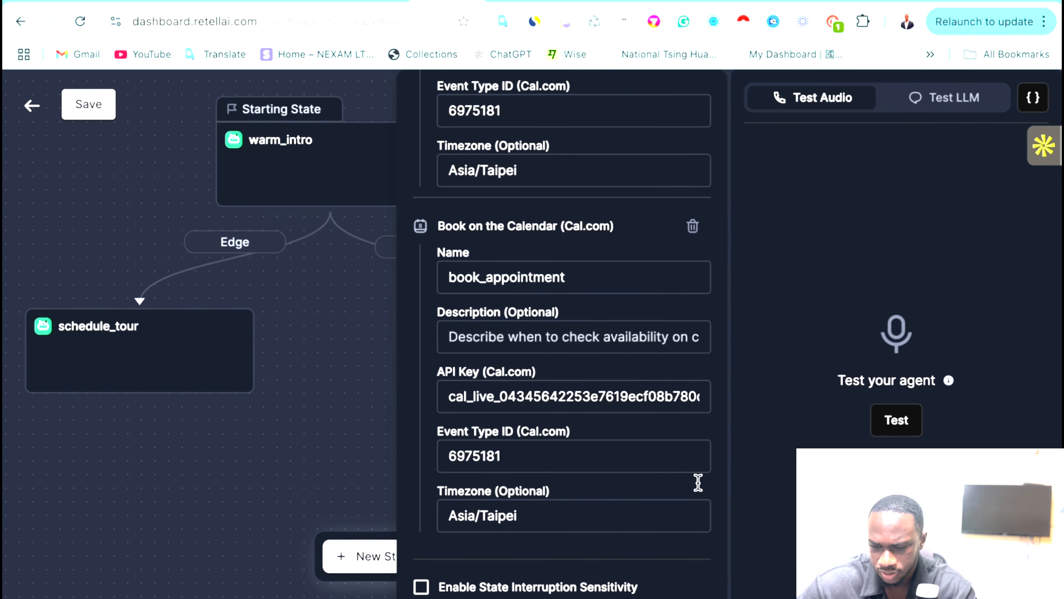
{"action": "scroll", "coordinate": [670, 578], "scroll_direction": "up", "scroll_amount": 10}
{"action": "left_click", "coordinate": [345, 451]}
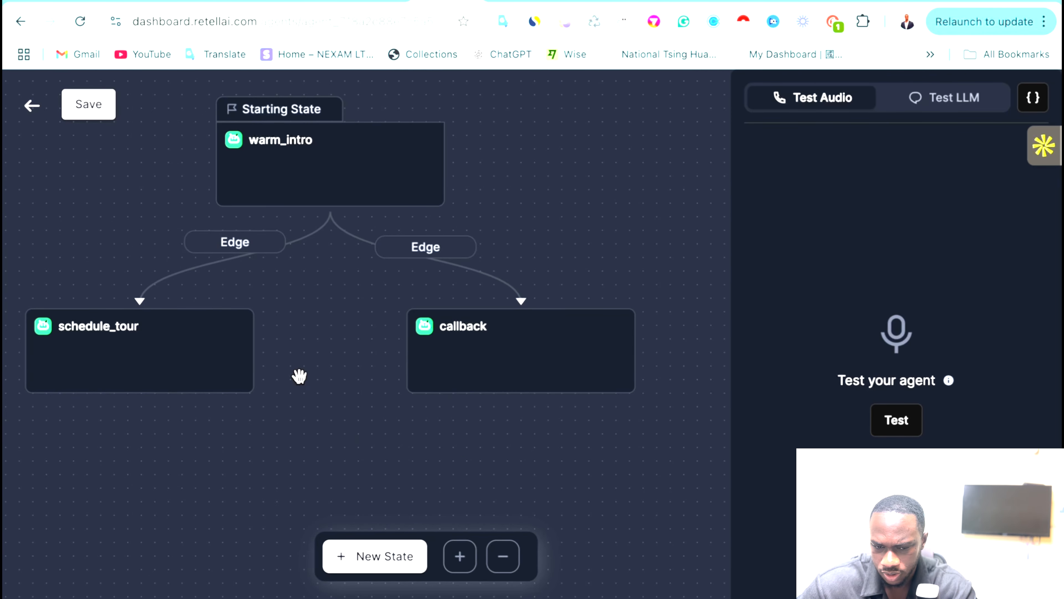
Save the Retell AI agent, which brings up a failed-request error.
{"action": "left_click", "coordinate": [88, 117]}
{"action": "left_click", "coordinate": [81, 105]}
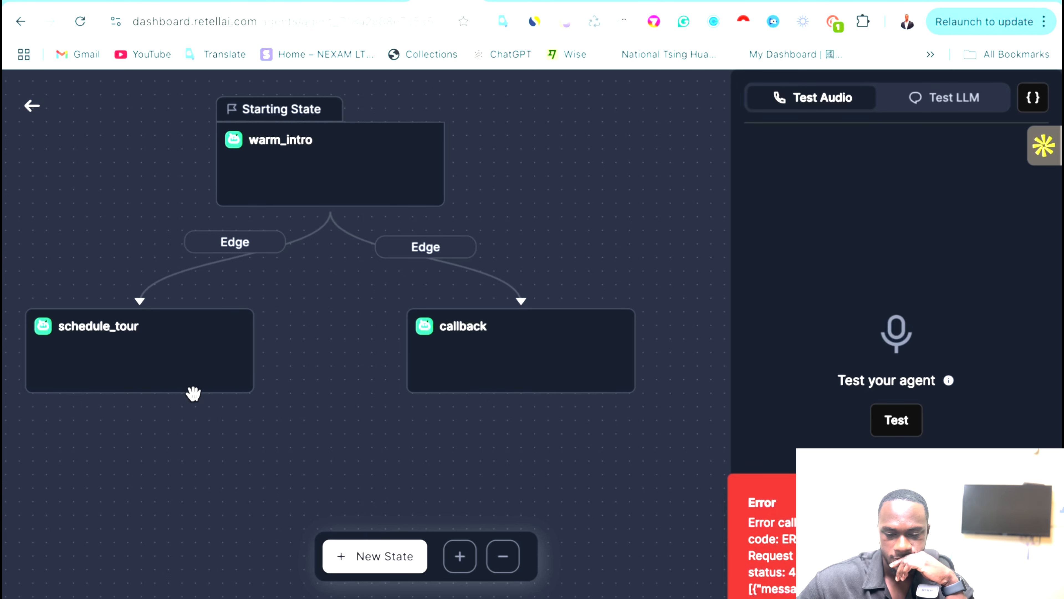
Reopen schedule_tour and erase the check_availability Event Type ID digits after 6.
{"action": "left_click", "coordinate": [218, 376]}
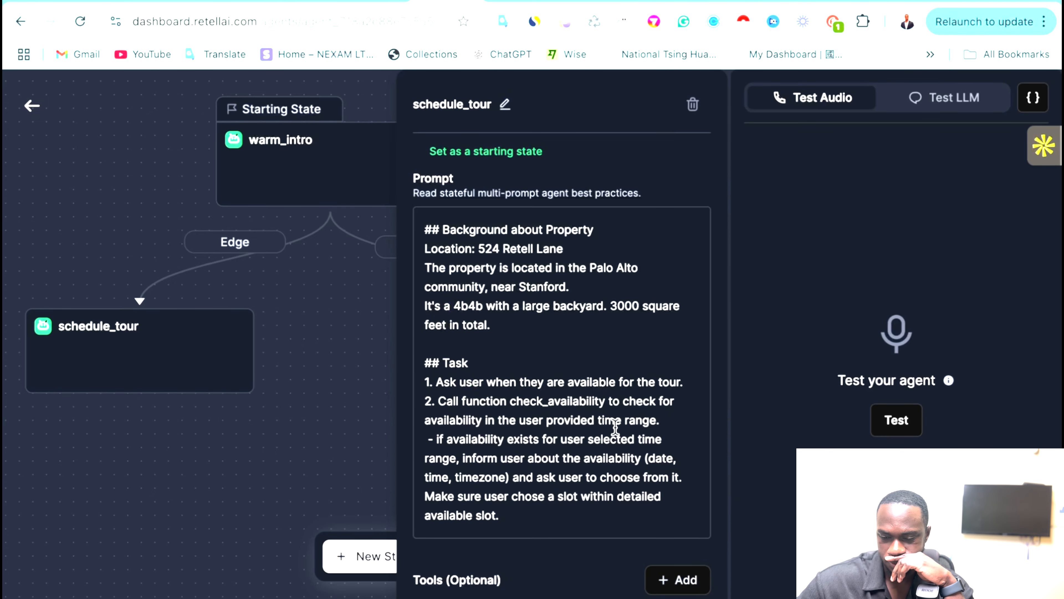
{"action": "scroll", "coordinate": [612, 423], "scroll_direction": "down", "scroll_amount": 10}
{"action": "scroll", "coordinate": [549, 587], "scroll_direction": "down", "scroll_amount": 10}
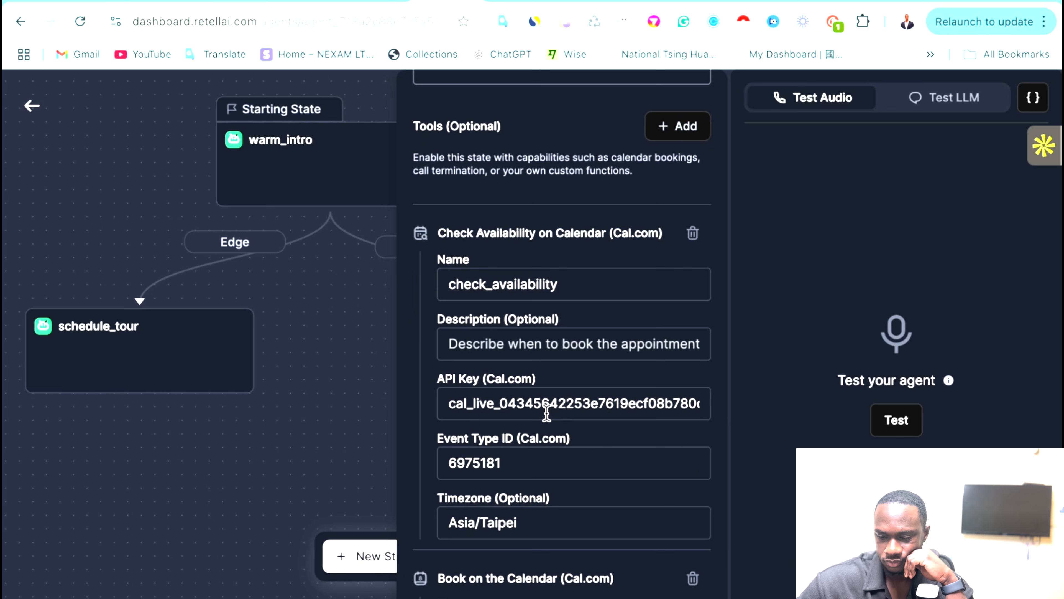
{"action": "scroll", "coordinate": [525, 408], "scroll_direction": "right", "scroll_amount": 2}
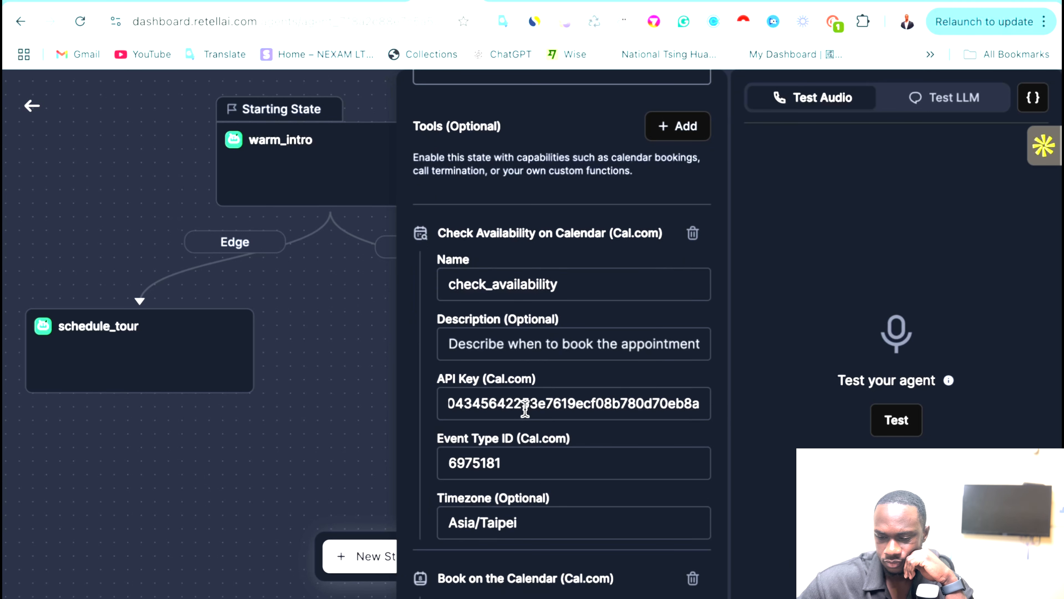
{"action": "scroll", "coordinate": [525, 409], "scroll_direction": "left", "scroll_amount": 4}
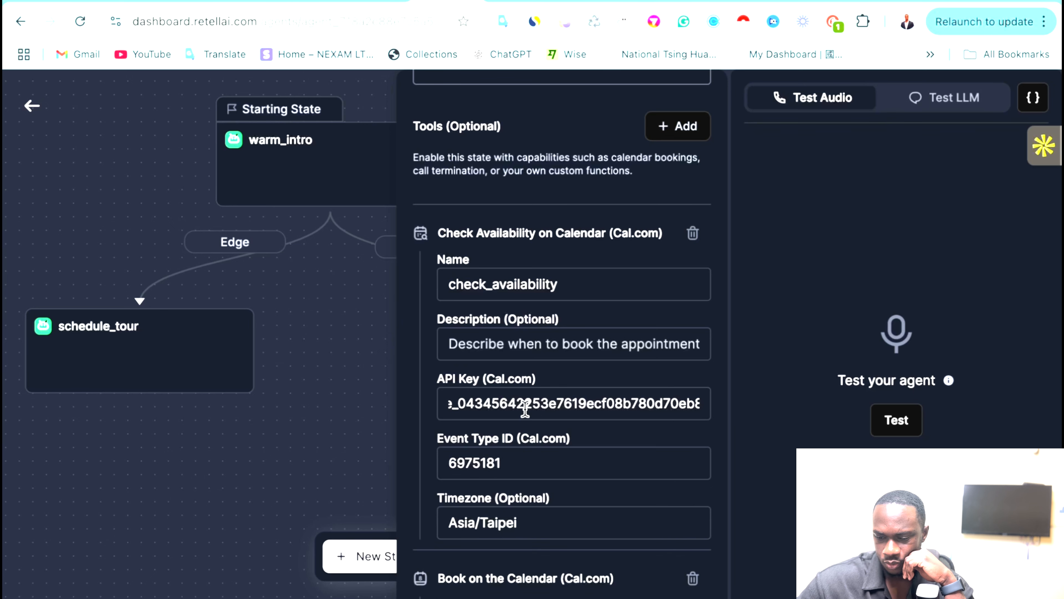
{"action": "left_click", "coordinate": [517, 465]}
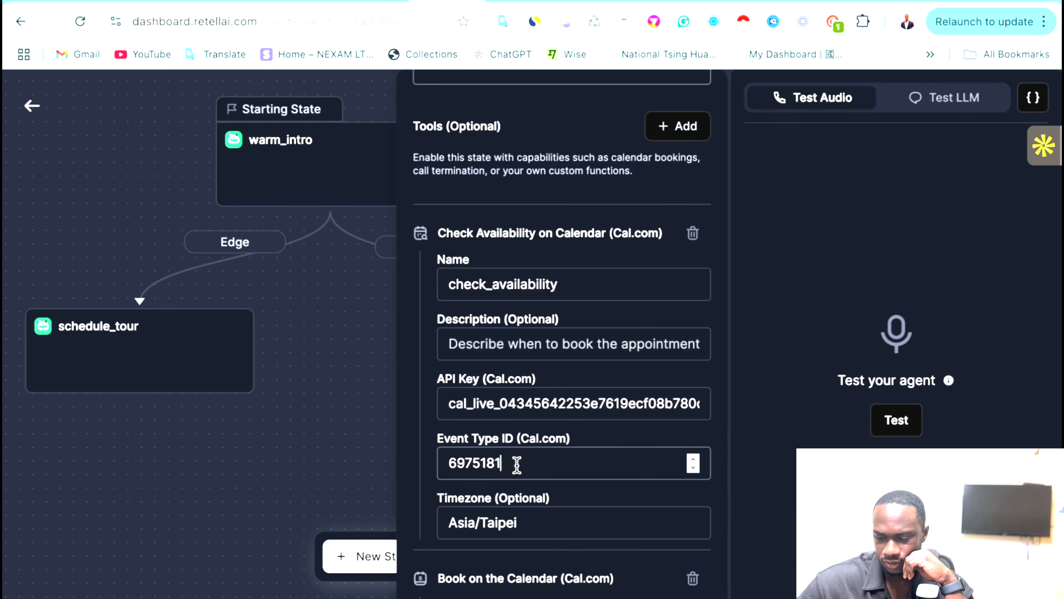
{"action": "key", "text": "BackSpace"}
{"action": "key", "text": "BackSpace"}
{"action": "key", "text": "BackSpace"}
{"action": "key", "text": "BackSpace"}
{"action": "key", "text": "BackSpace"}
{"action": "key", "text": "BackSpace"}
Recopy the event ID from the Cal.com address and paste it into the Event Type ID.
{"action": "left_click", "coordinate": [861, 1]}
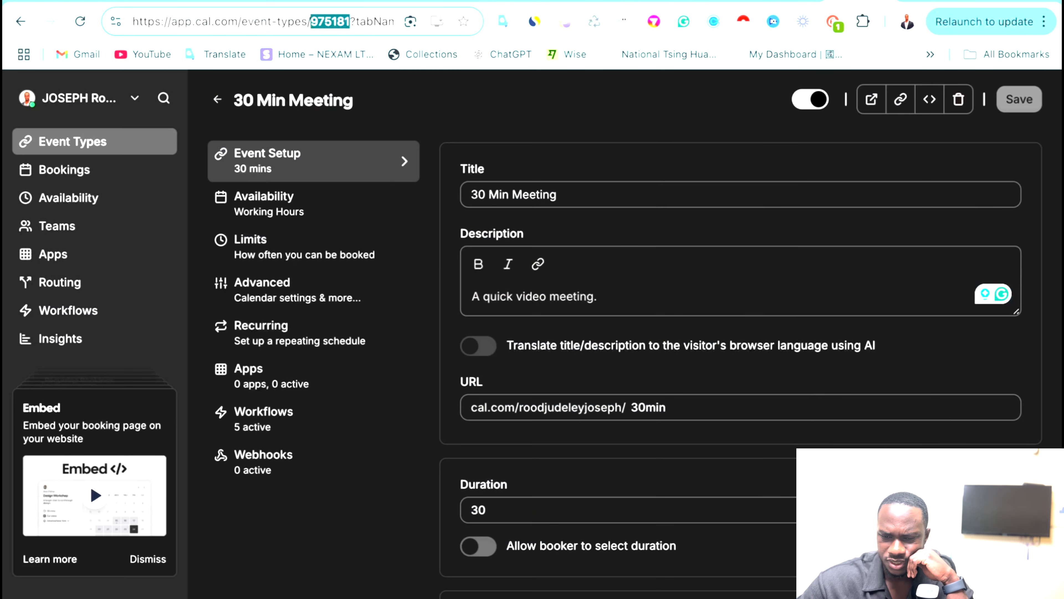
{"action": "left_click", "coordinate": [332, 25]}
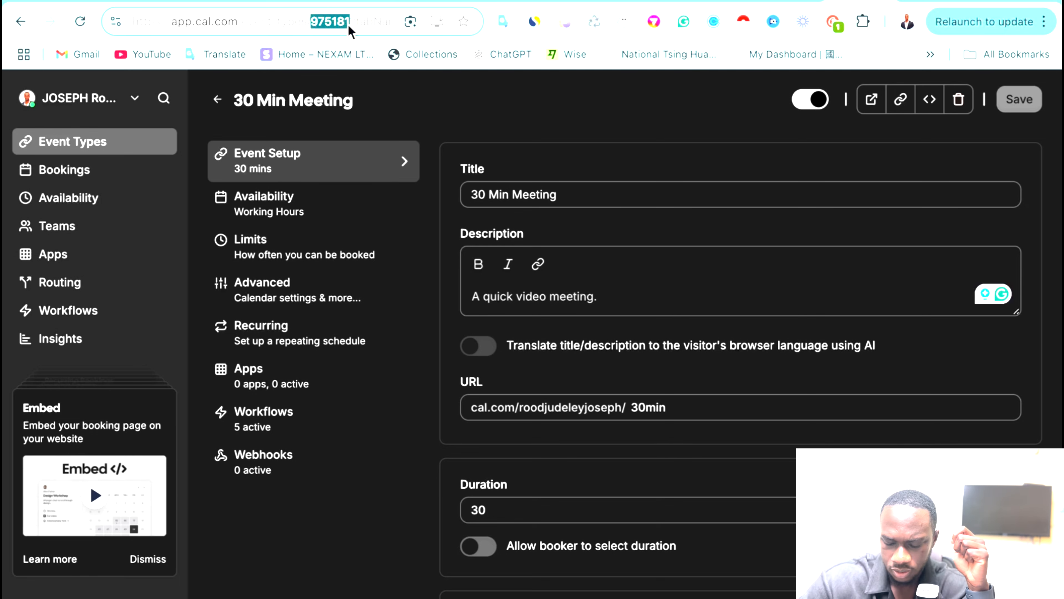
{"action": "left_click", "coordinate": [482, 1]}
{"action": "left_click", "coordinate": [487, 468]}
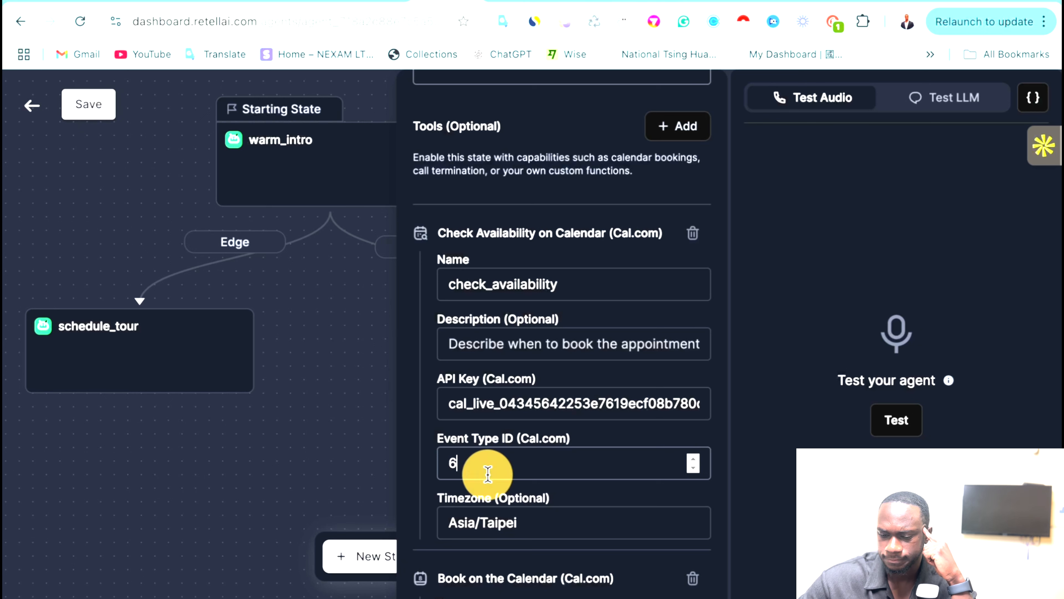
{"action": "left_click", "coordinate": [693, 459]}
{"action": "left_click", "coordinate": [693, 459]}
{"action": "left_click", "coordinate": [693, 459]}
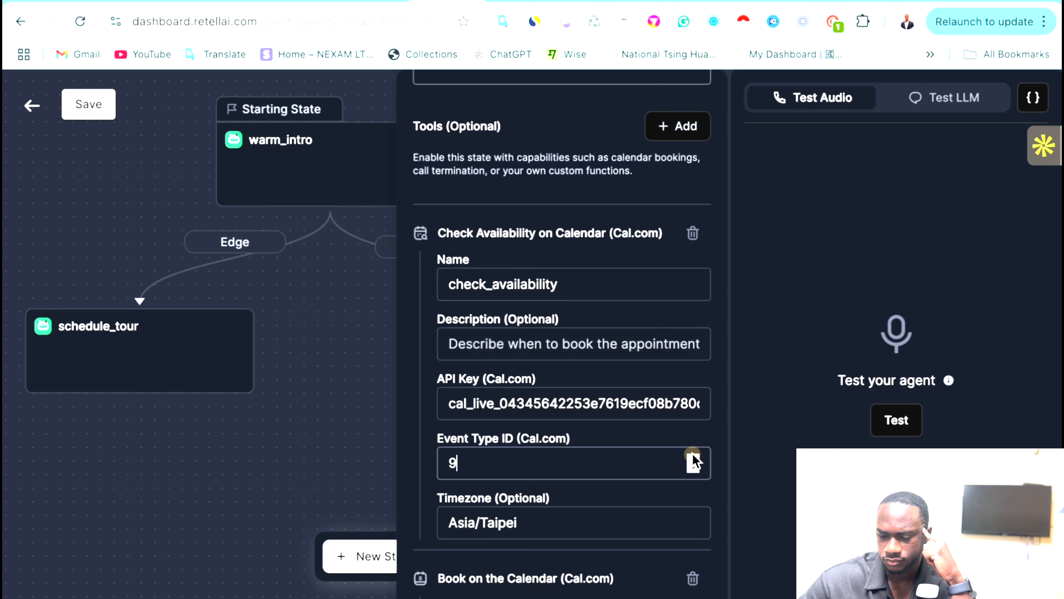
{"action": "type", "text": "975181"}
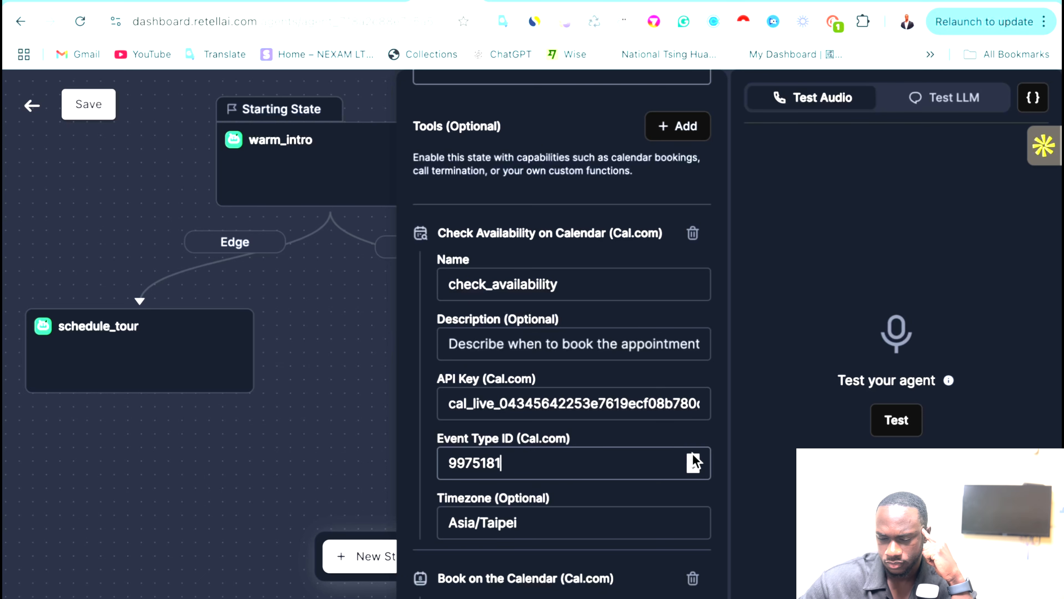
Recheck the Cal.com event page and retype the check_availability Event Type ID.
{"action": "left_click", "coordinate": [853, 8]}
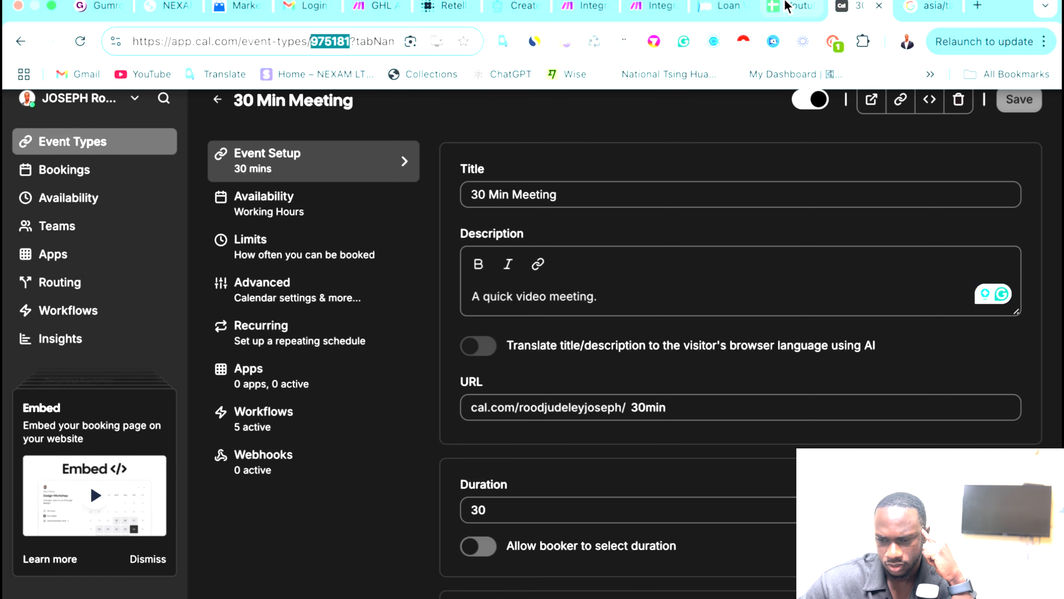
{"action": "left_click", "coordinate": [445, 6]}
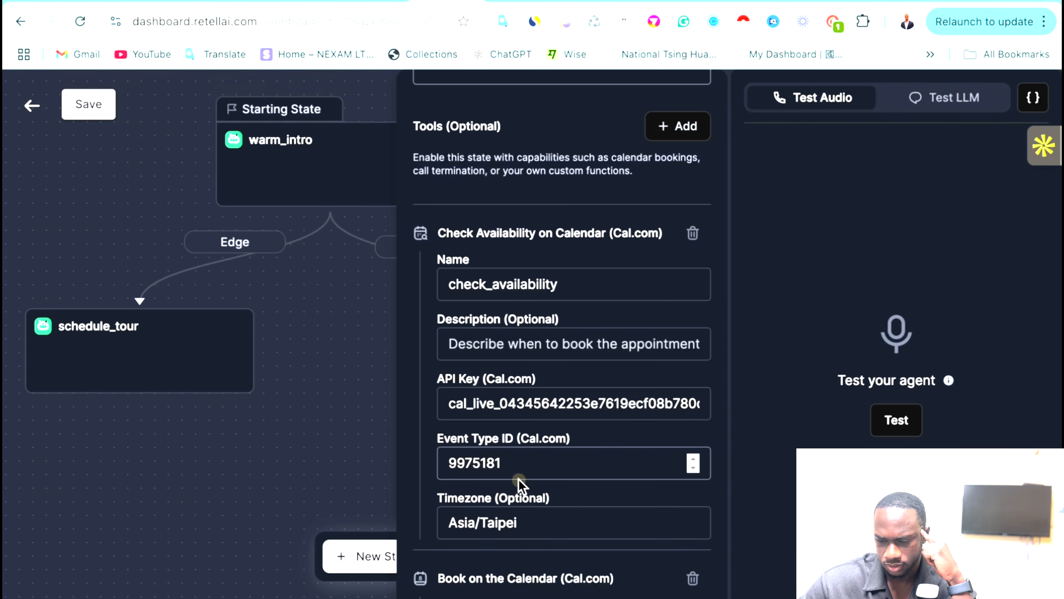
{"action": "left_click", "coordinate": [517, 463]}
{"action": "key", "text": "BackSpace"}
{"action": "key", "text": "BackSpace"}
{"action": "key", "text": "BackSpace"}
{"action": "key", "text": "BackSpace"}
{"action": "key", "text": "BackSpace"}
{"action": "key", "text": "BackSpace"}
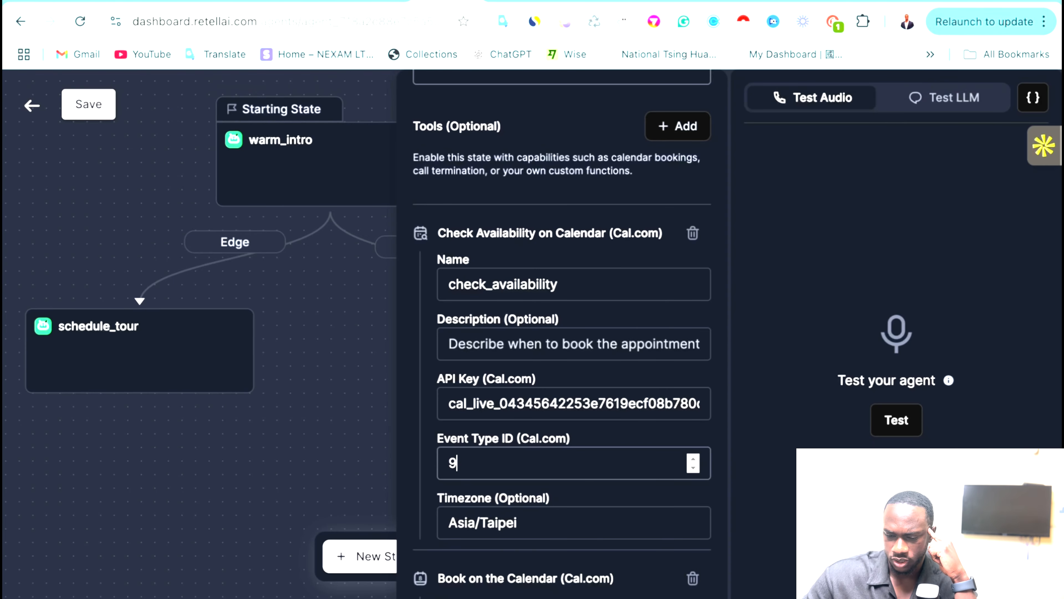
{"action": "key", "text": "ctrl+a"}
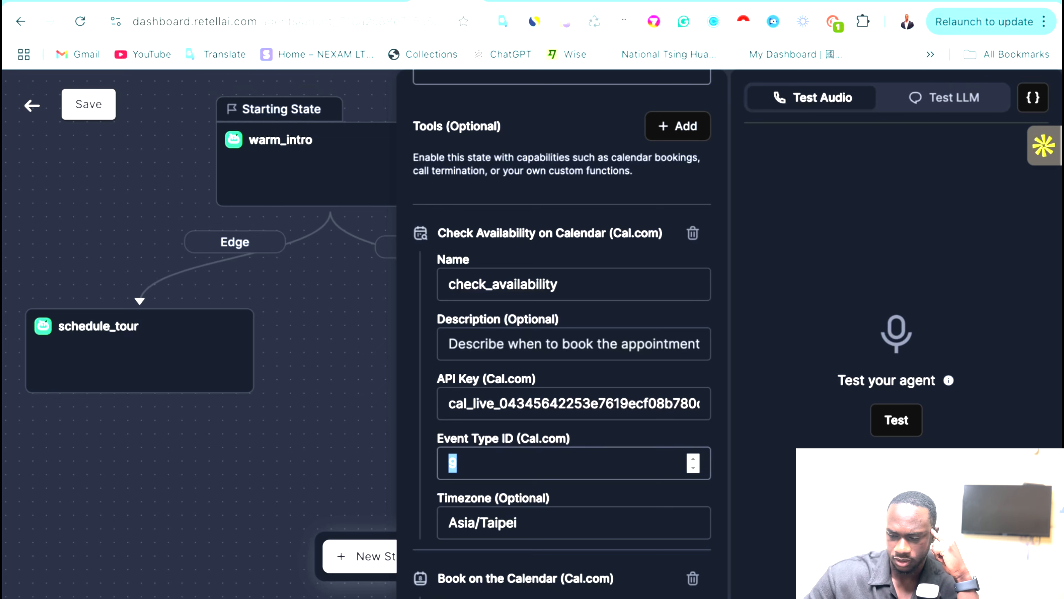
{"action": "key", "text": "BackSpace"}
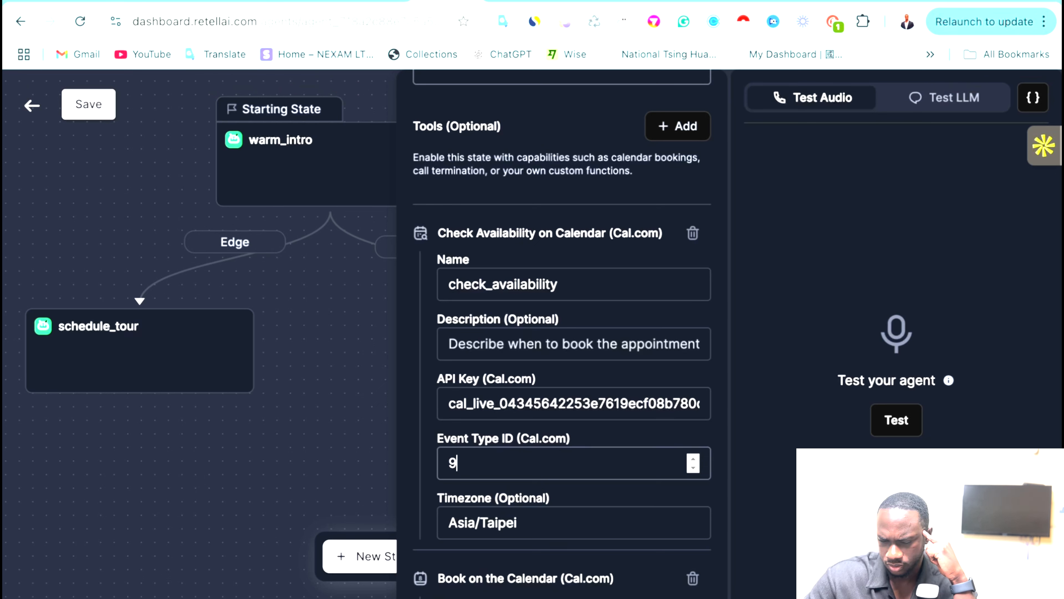
{"action": "key", "text": "BackSpace"}
{"action": "type", "text": "4"}
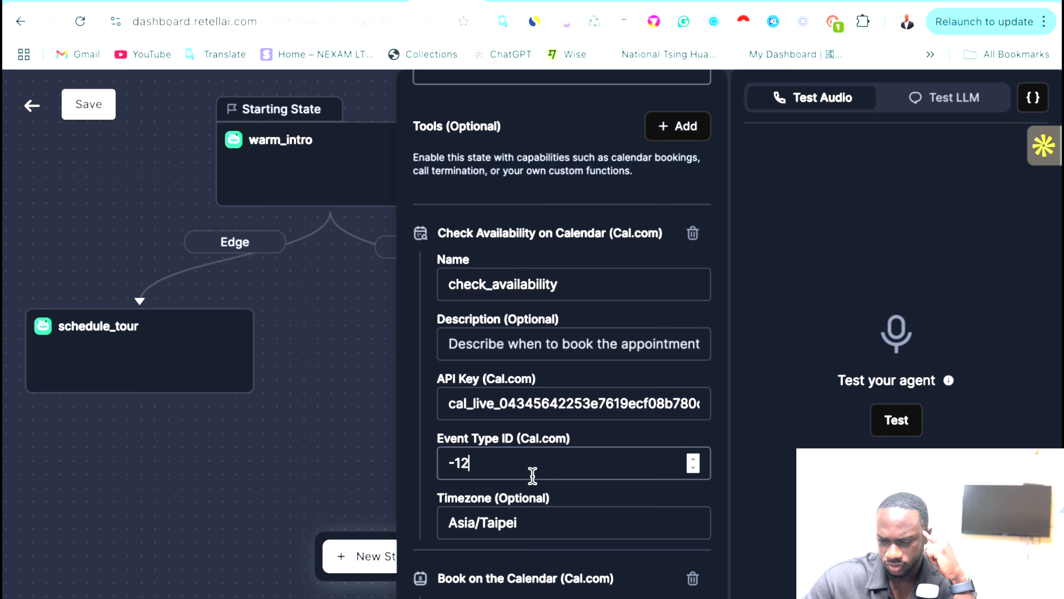
{"action": "scroll", "coordinate": [532, 475], "scroll_direction": "up", "scroll_amount": 20}
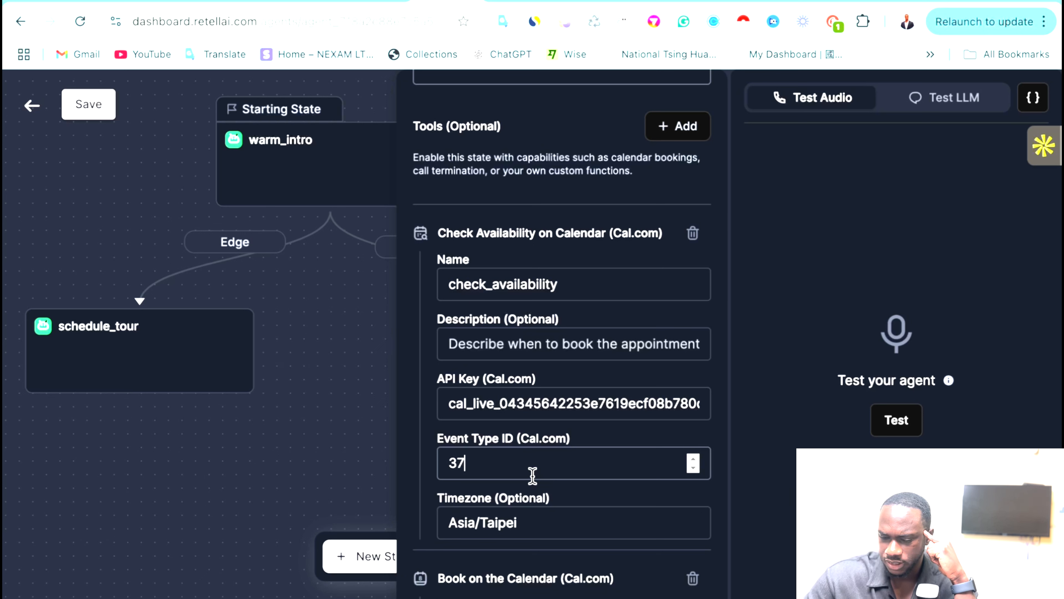
{"action": "key", "text": "BackSpace"}
{"action": "scroll", "coordinate": [579, 451], "scroll_direction": "down", "scroll_amount": 1}
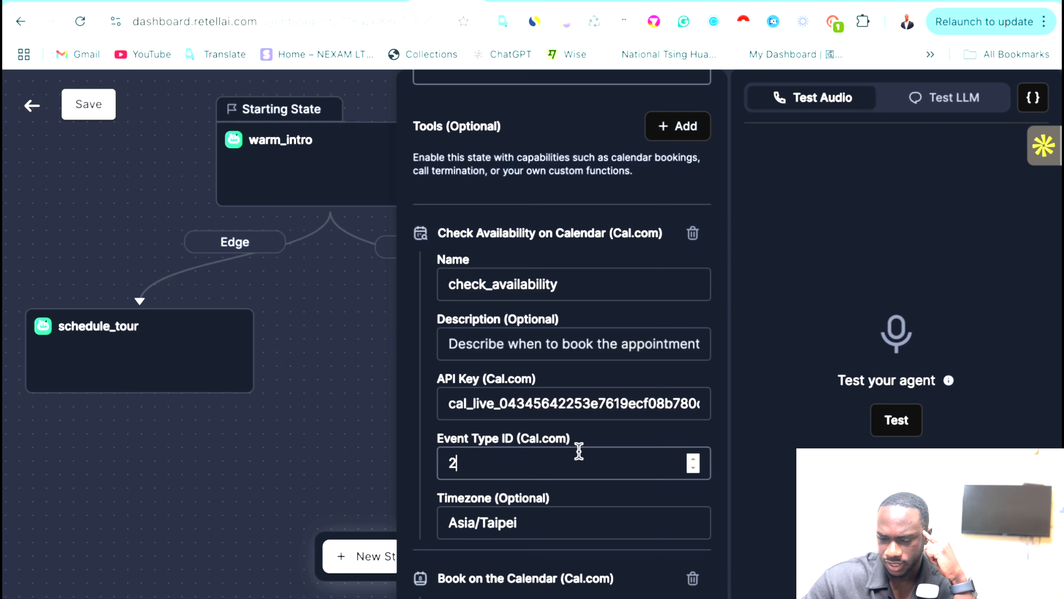
{"action": "scroll", "coordinate": [579, 452], "scroll_direction": "down", "scroll_amount": 9}
Close the state panel and save the agent flow again.
{"action": "left_click", "coordinate": [242, 563]}
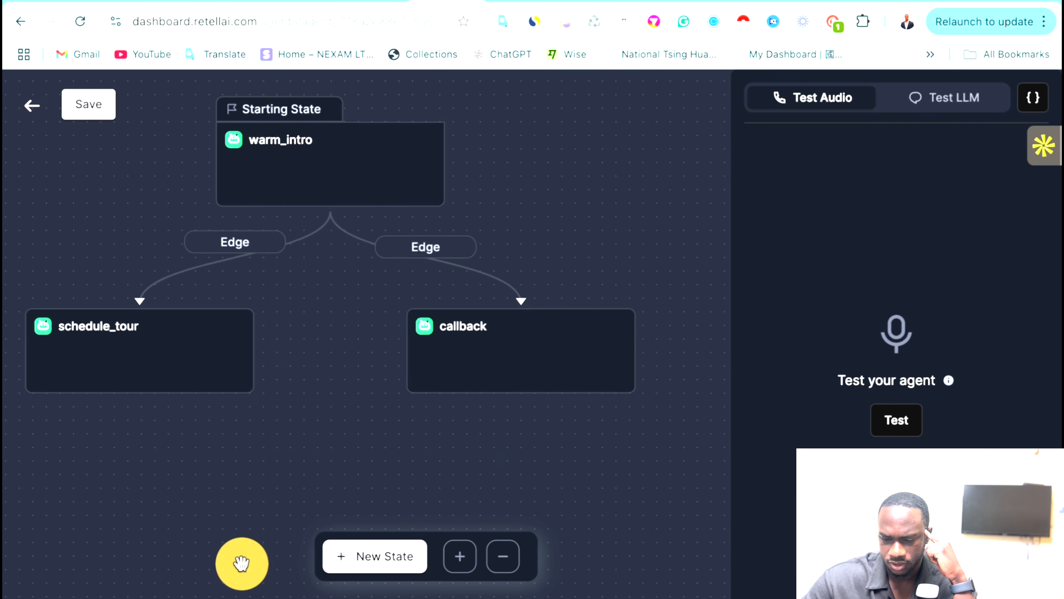
{"action": "left_click", "coordinate": [100, 114]}
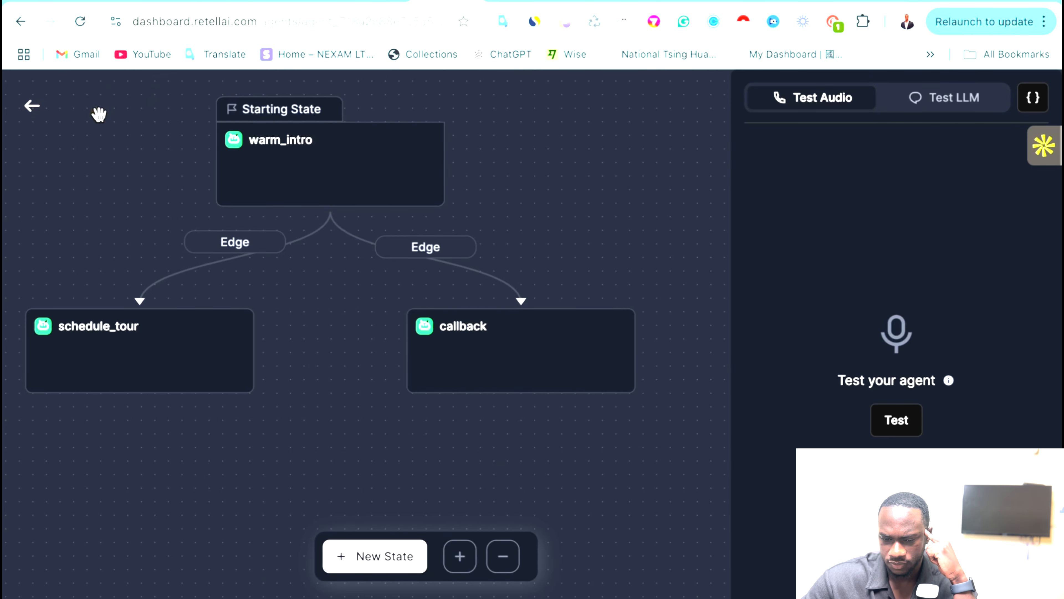
{"action": "left_click", "coordinate": [196, 347]}
Replace Check Availability's Event Type ID -21 with 975181 and remove the stray digit.
{"action": "scroll", "coordinate": [501, 461], "scroll_direction": "down", "scroll_amount": 5}
{"action": "scroll", "coordinate": [499, 439], "scroll_direction": "down", "scroll_amount": 10}
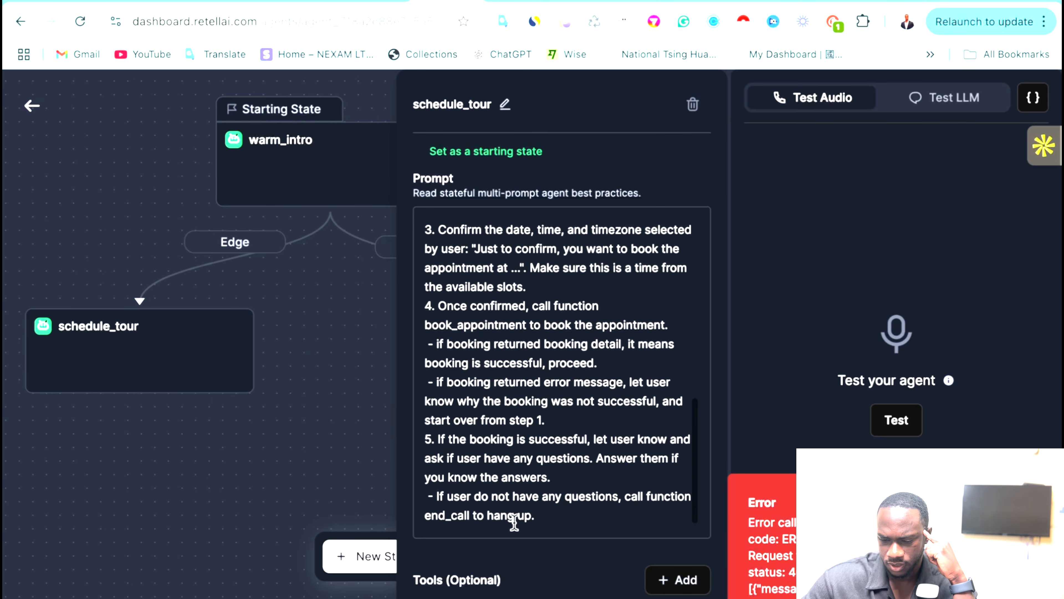
{"action": "scroll", "coordinate": [544, 445], "scroll_direction": "down", "scroll_amount": 1}
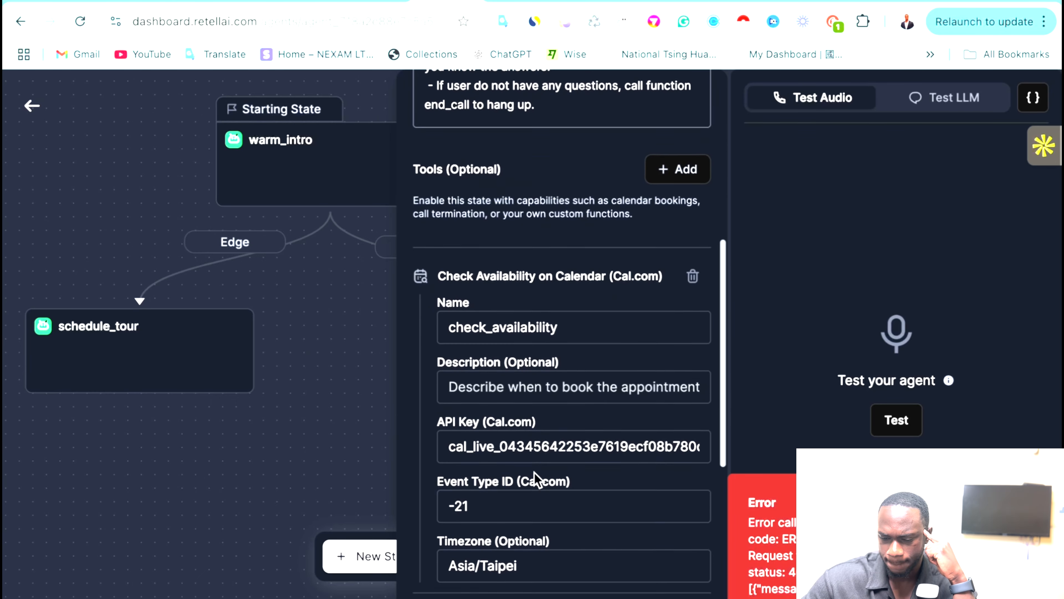
{"action": "left_click", "coordinate": [487, 507]}
{"action": "key", "text": "ctrl+a"}
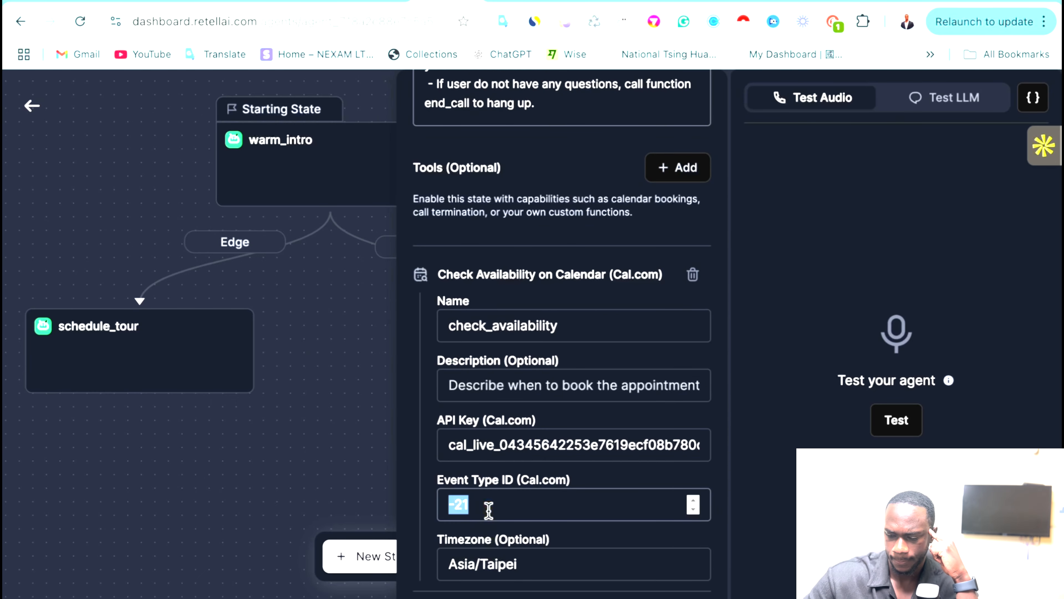
{"action": "key", "text": "Right"}
{"action": "key", "text": "BackSpace"}
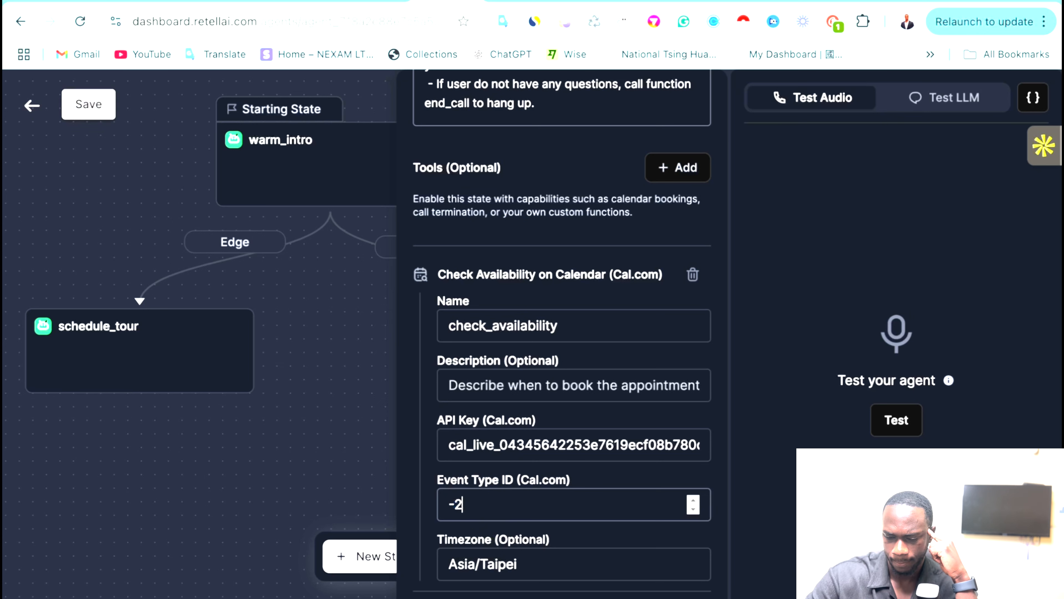
{"action": "type", "text": "975181"}
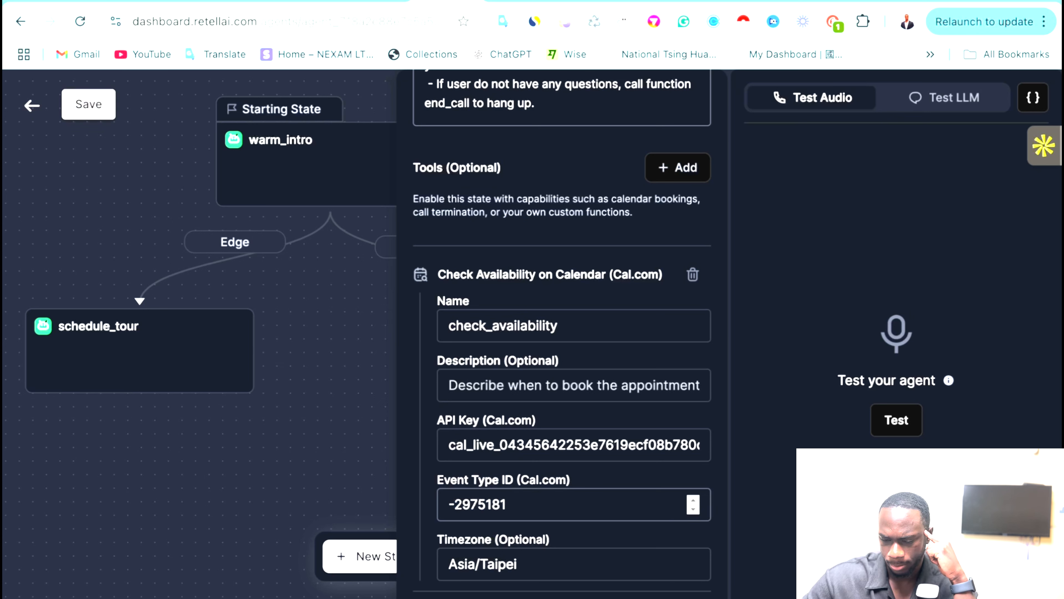
{"action": "left_click", "coordinate": [463, 505]}
{"action": "key", "text": "BackSpace"}
{"action": "key", "text": "BackSpace"}
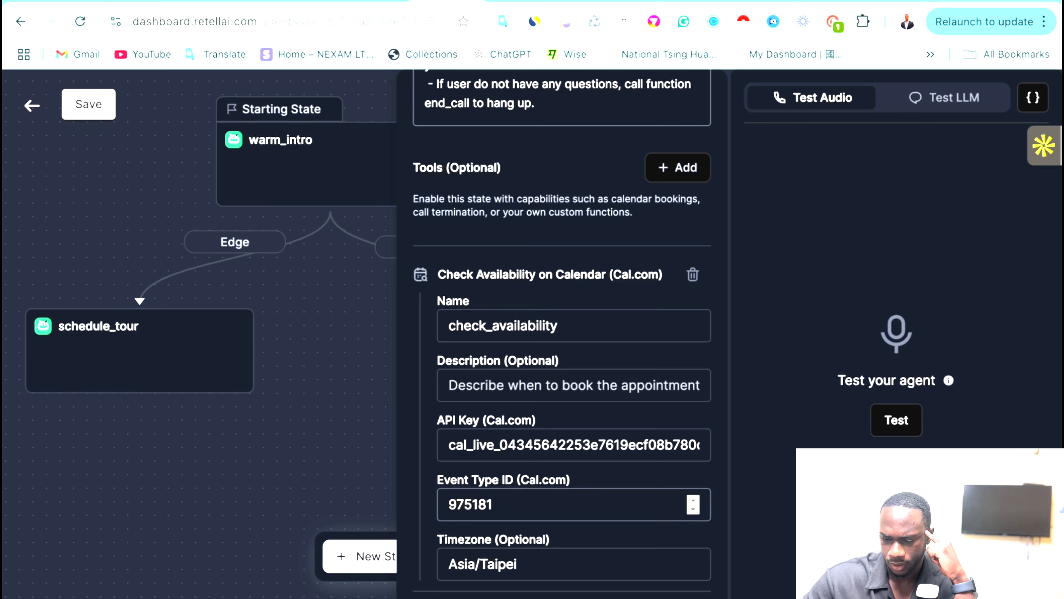
Reselect the Event Type ID value and retype it as 975181.
{"action": "scroll", "coordinate": [608, 541], "scroll_direction": "down", "scroll_amount": 1}
{"action": "left_click", "coordinate": [527, 467]}
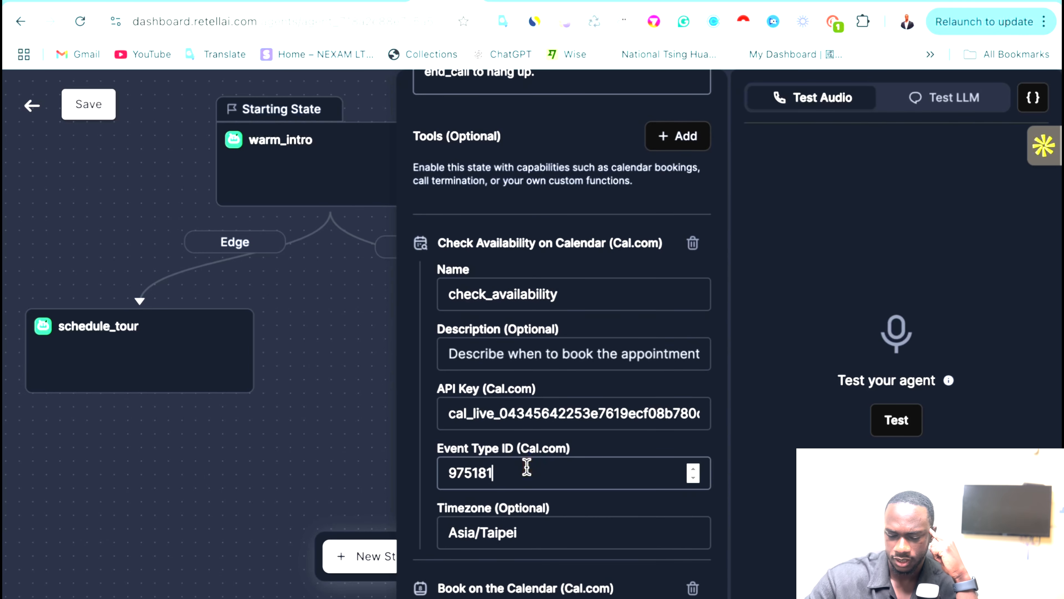
{"action": "double_click", "coordinate": [526, 467]}
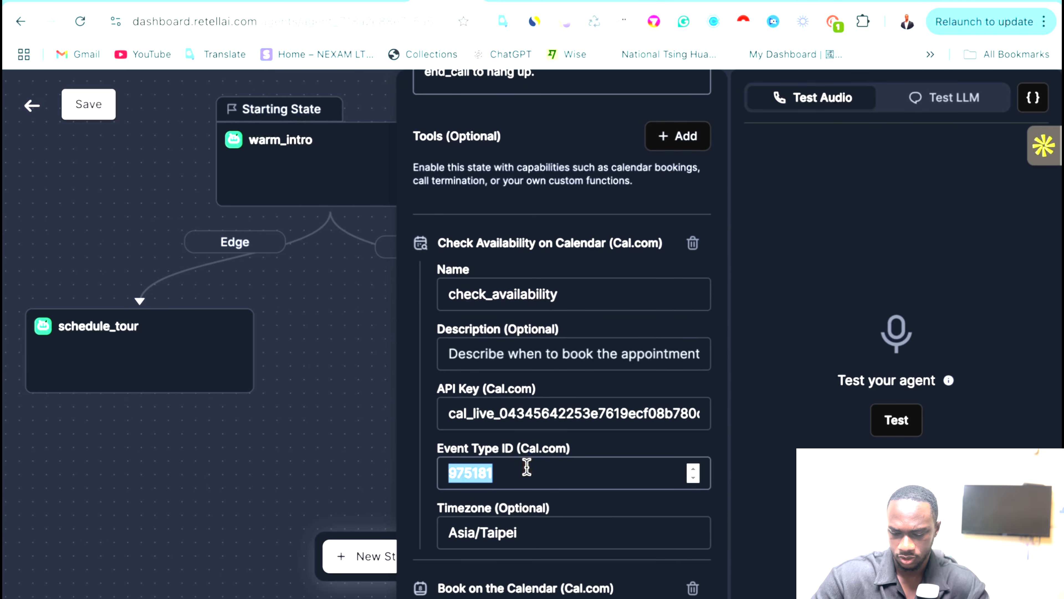
{"action": "type", "text": "975166"}
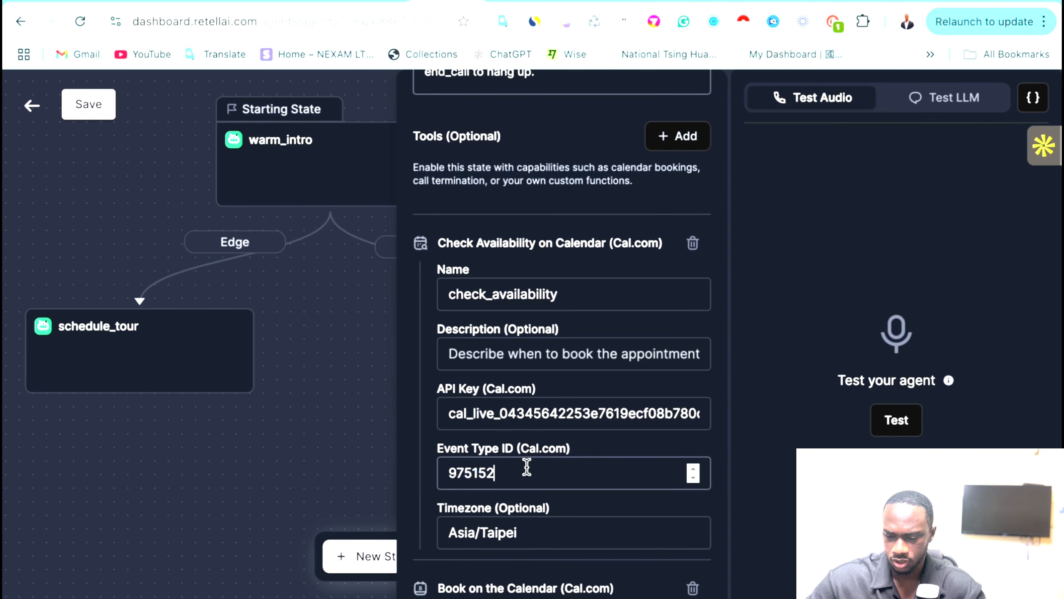
{"action": "double_click", "coordinate": [526, 466]}
{"action": "type", "text": "975181"}
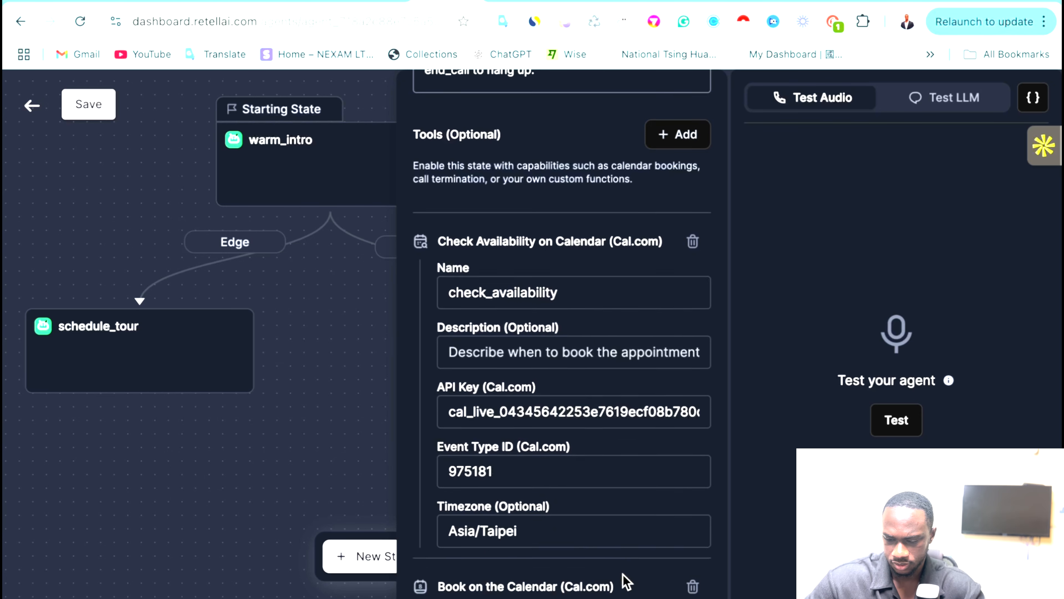
Delete the leading 6 so Book on the Calendar's Event Type ID reads 975181, then save the flow.
{"action": "scroll", "coordinate": [624, 578], "scroll_direction": "down", "scroll_amount": 8}
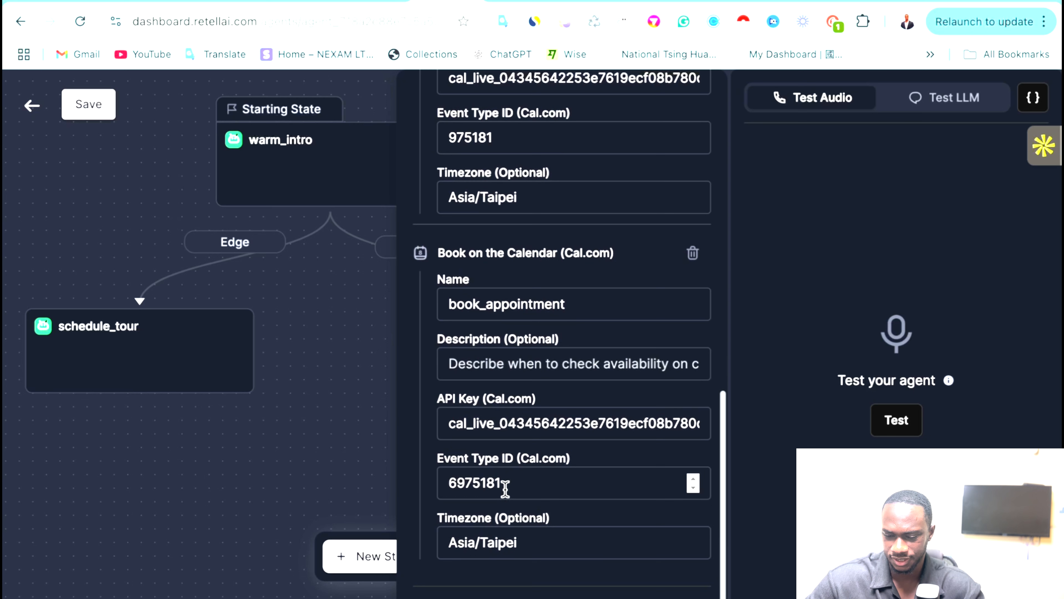
{"action": "left_click", "coordinate": [518, 483]}
{"action": "key", "text": "ctrl+a"}
{"action": "key", "text": "Right"}
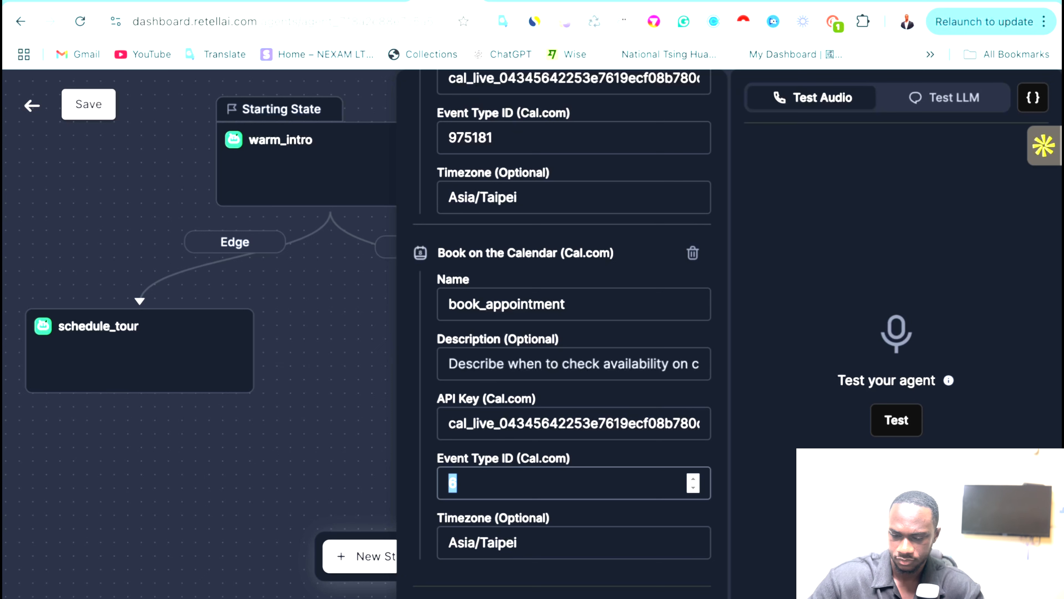
{"action": "key", "text": "ctrl+z"}
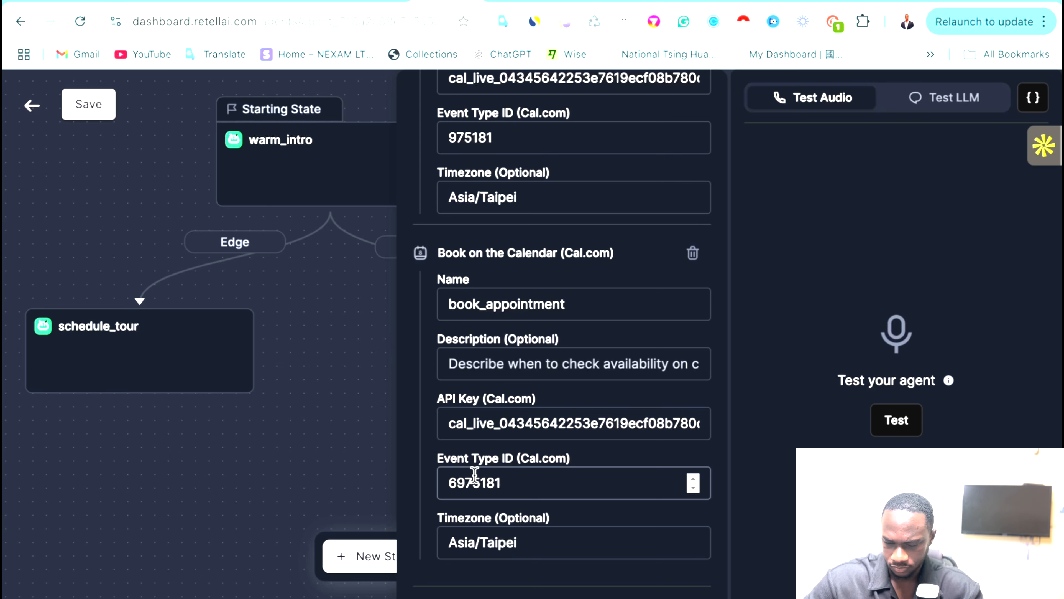
{"action": "left_click", "coordinate": [456, 483]}
{"action": "key", "text": "BackSpace"}
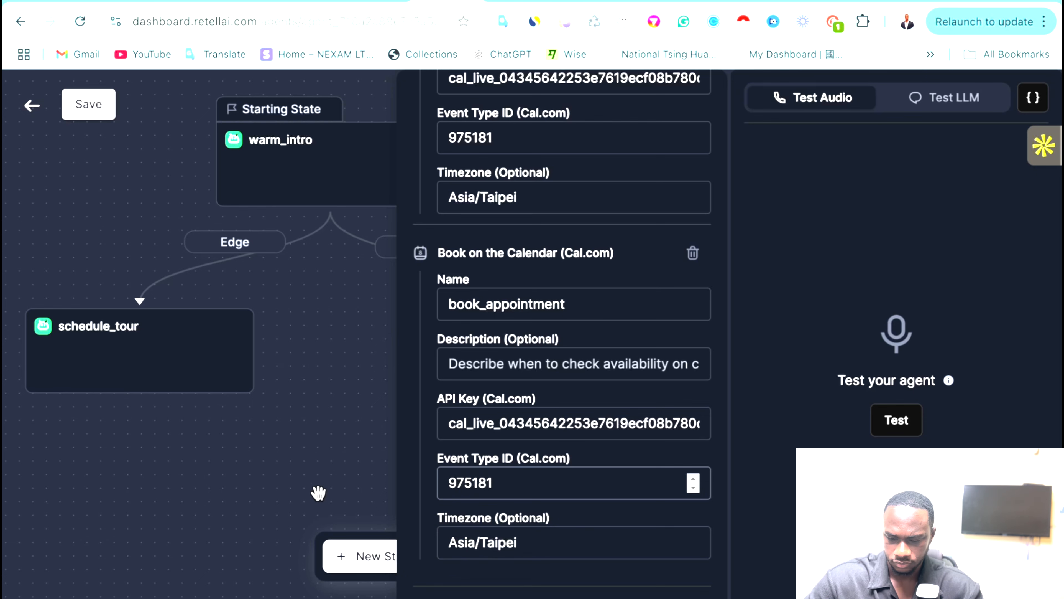
{"action": "left_click", "coordinate": [296, 480]}
{"action": "left_click", "coordinate": [79, 103]}
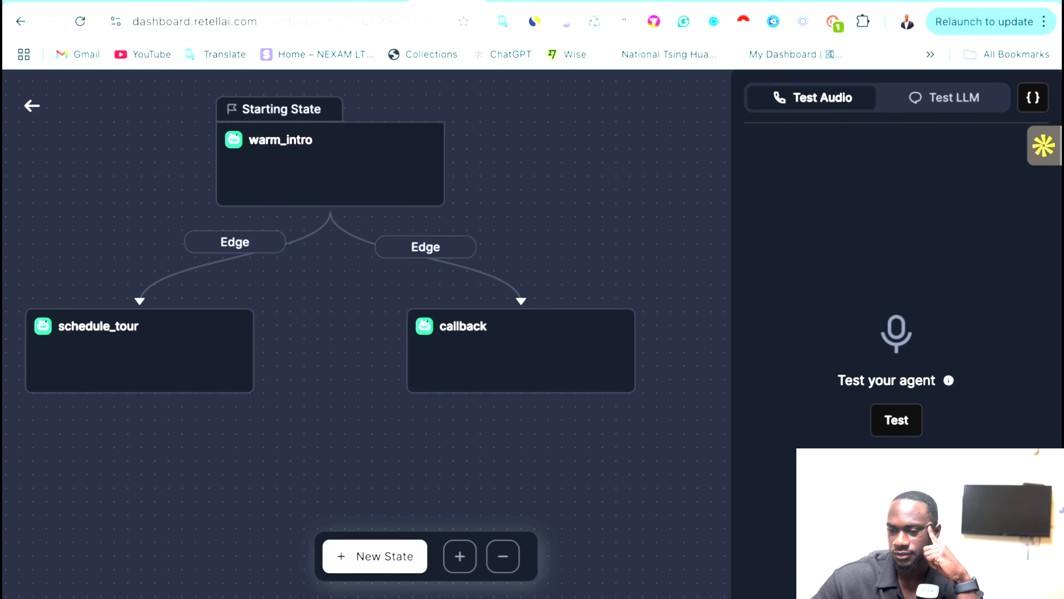
Return to the HTTP modules scenario and add an empty module, searching apps for 'cal'.
{"action": "left_click", "coordinate": [586, 1]}
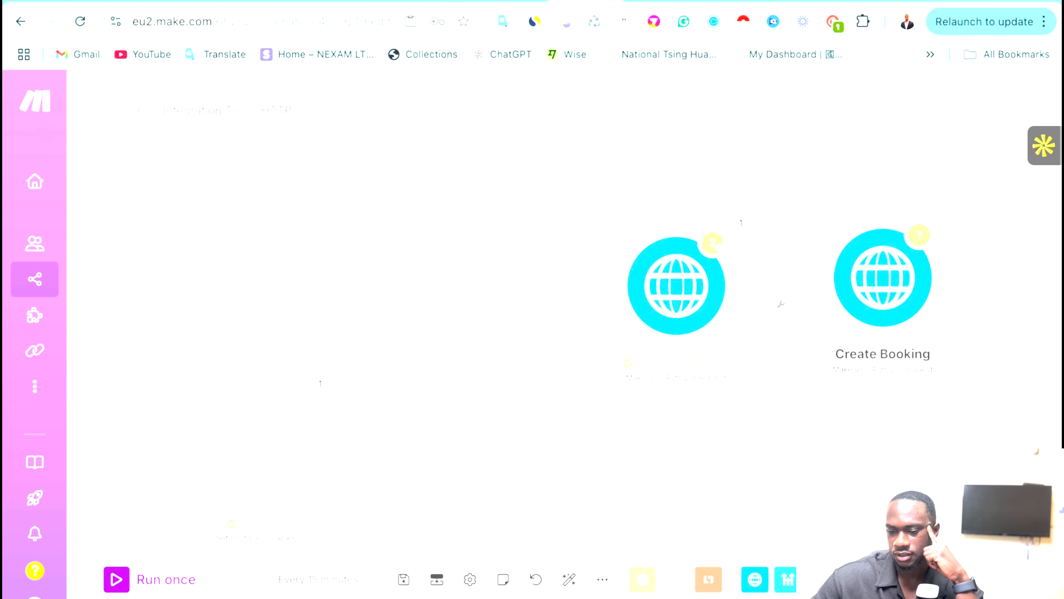
{"action": "left_click", "coordinate": [653, 2]}
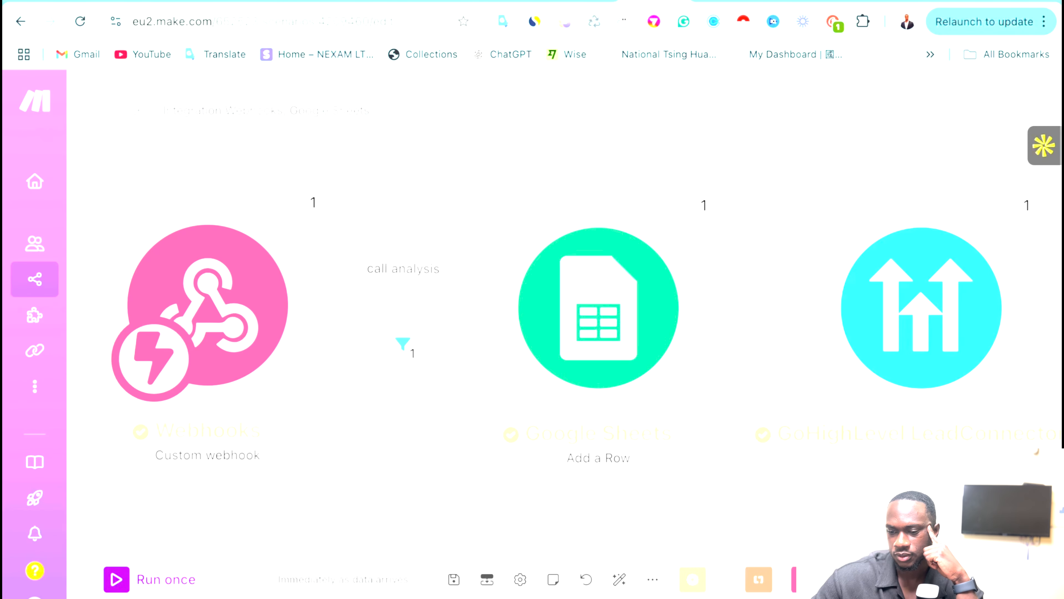
{"action": "left_click", "coordinate": [578, 8]}
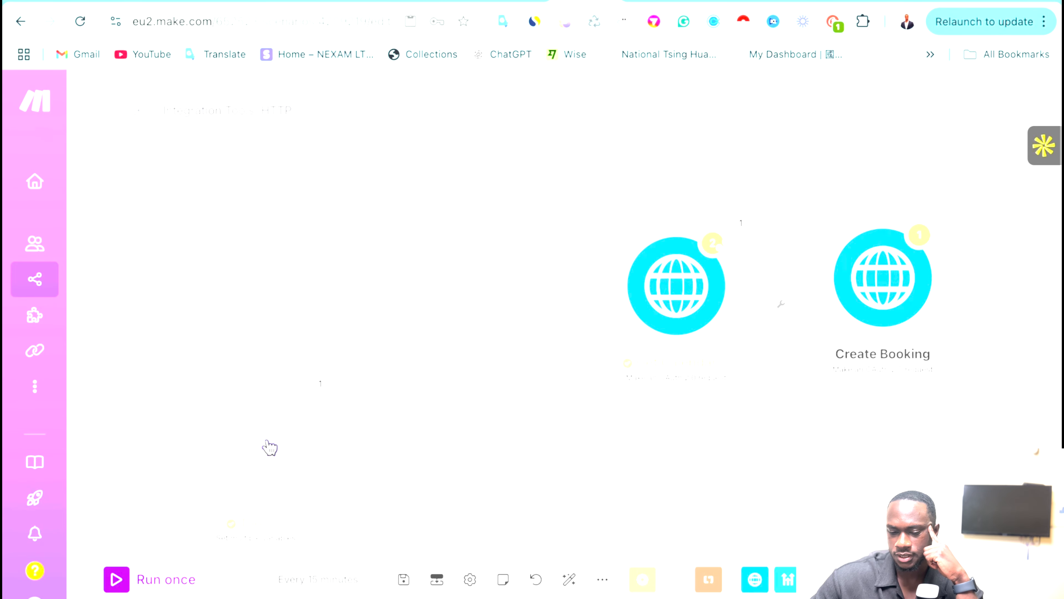
{"action": "left_click_drag", "start_coordinate": [264, 456], "coordinate": [477, 294]}
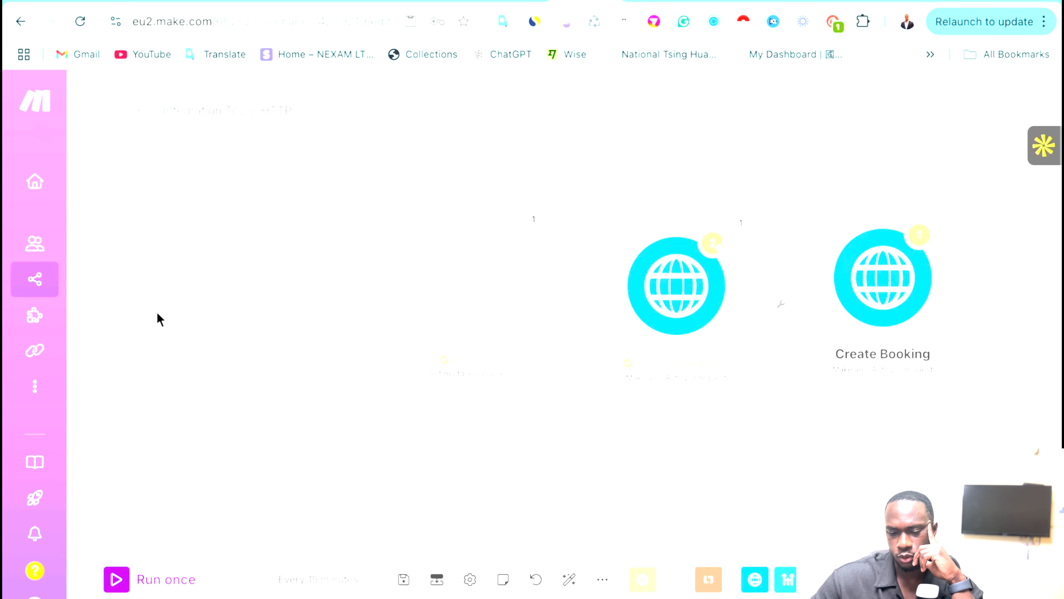
{"action": "right_click", "coordinate": [214, 334]}
{"action": "left_click", "coordinate": [249, 348]}
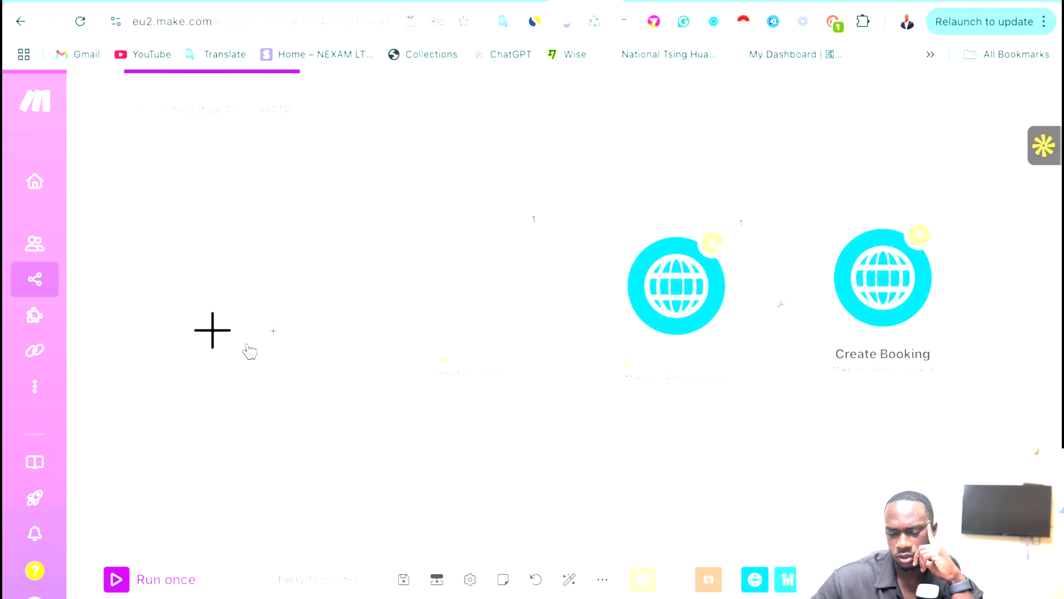
{"action": "left_click", "coordinate": [213, 331]}
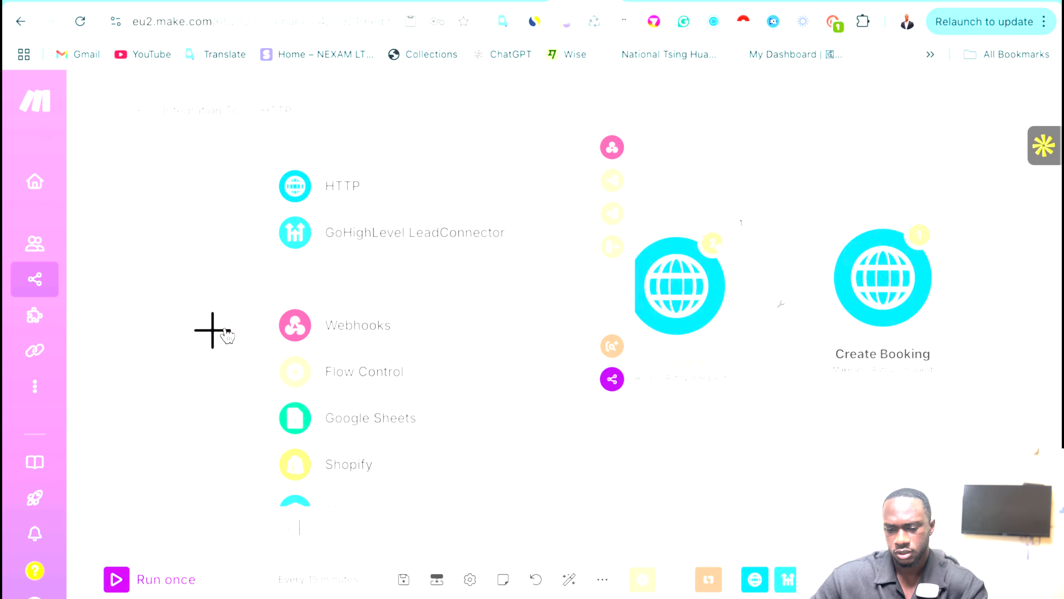
{"action": "type", "text": "cal"}
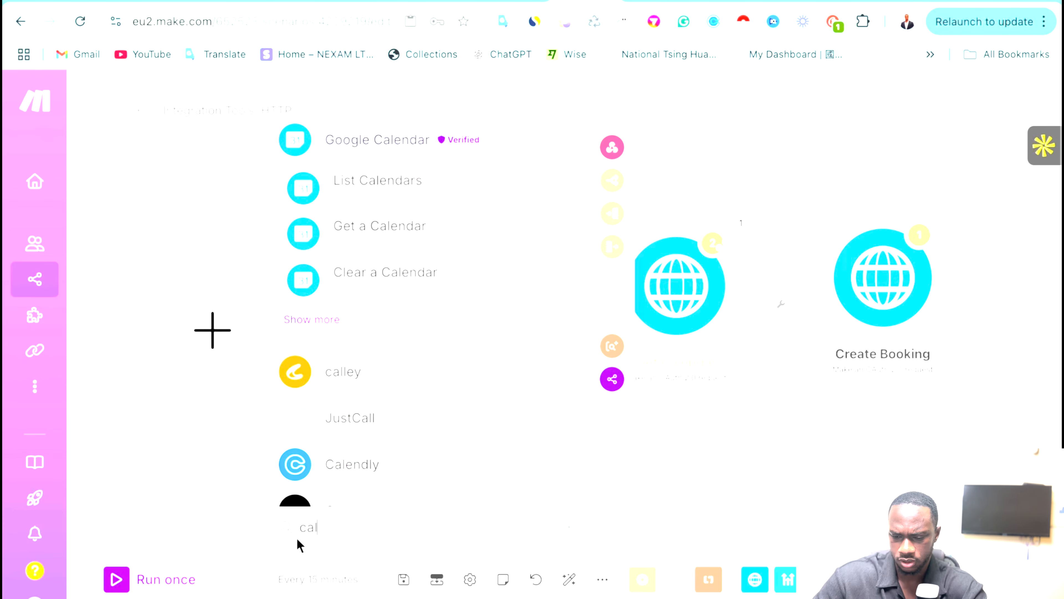
{"action": "scroll", "coordinate": [365, 440], "scroll_direction": "down", "scroll_amount": 2}
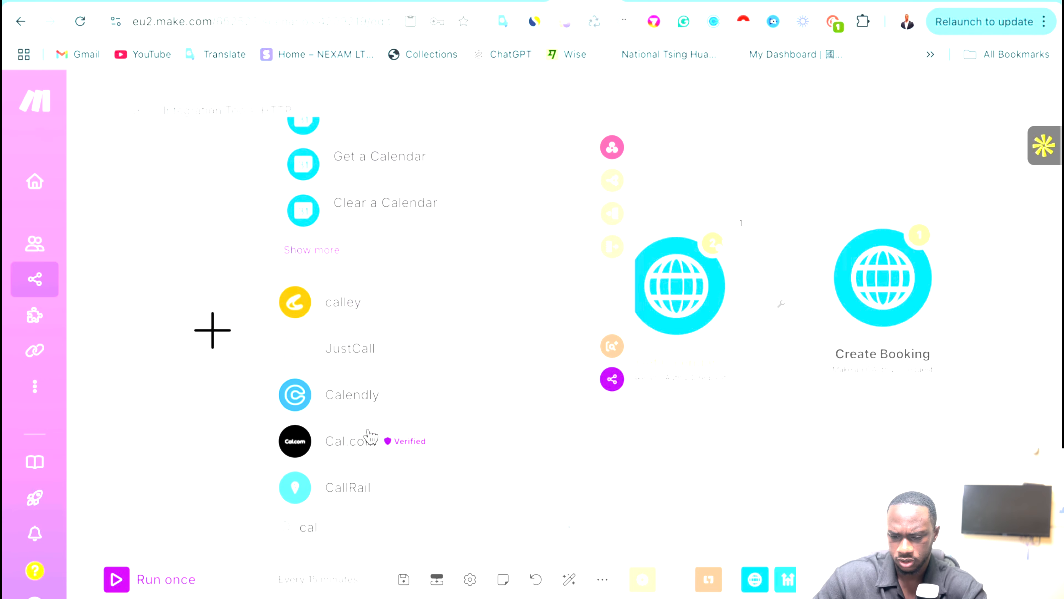
Browse the Calendly module list, then the Cal.com module list.
{"action": "left_click", "coordinate": [355, 392]}
{"action": "scroll", "coordinate": [451, 380], "scroll_direction": "down", "scroll_amount": 10}
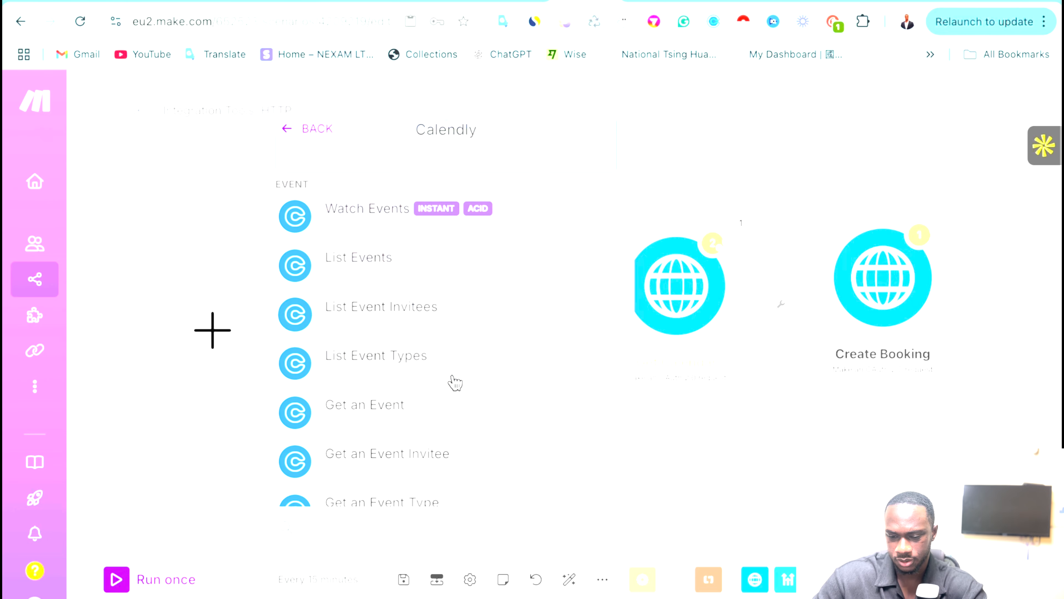
{"action": "scroll", "coordinate": [455, 382], "scroll_direction": "up", "scroll_amount": 10}
{"action": "scroll", "coordinate": [455, 382], "scroll_direction": "down", "scroll_amount": 10}
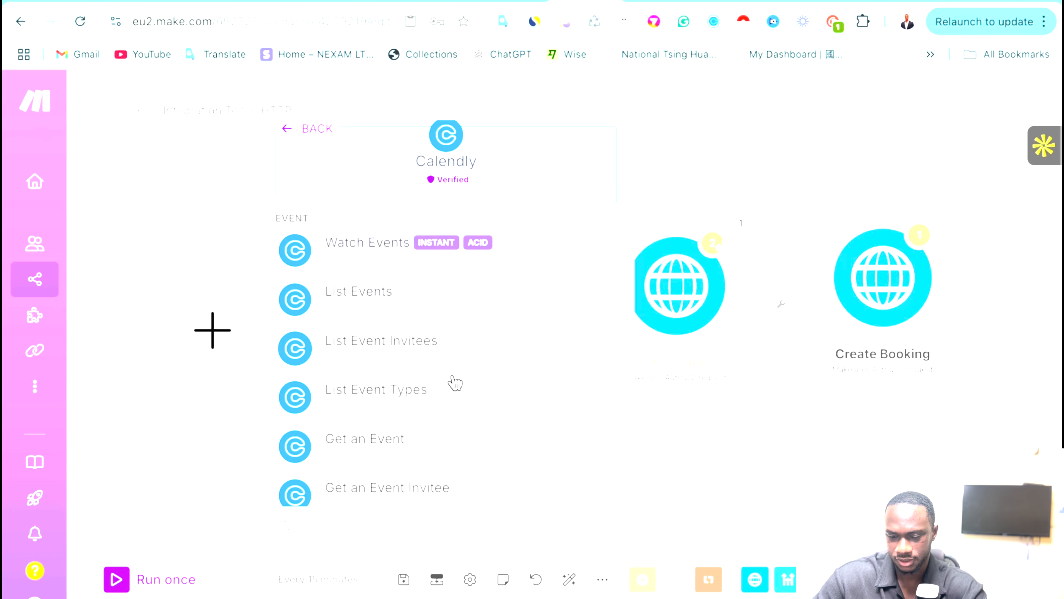
{"action": "scroll", "coordinate": [455, 382], "scroll_direction": "up", "scroll_amount": 10}
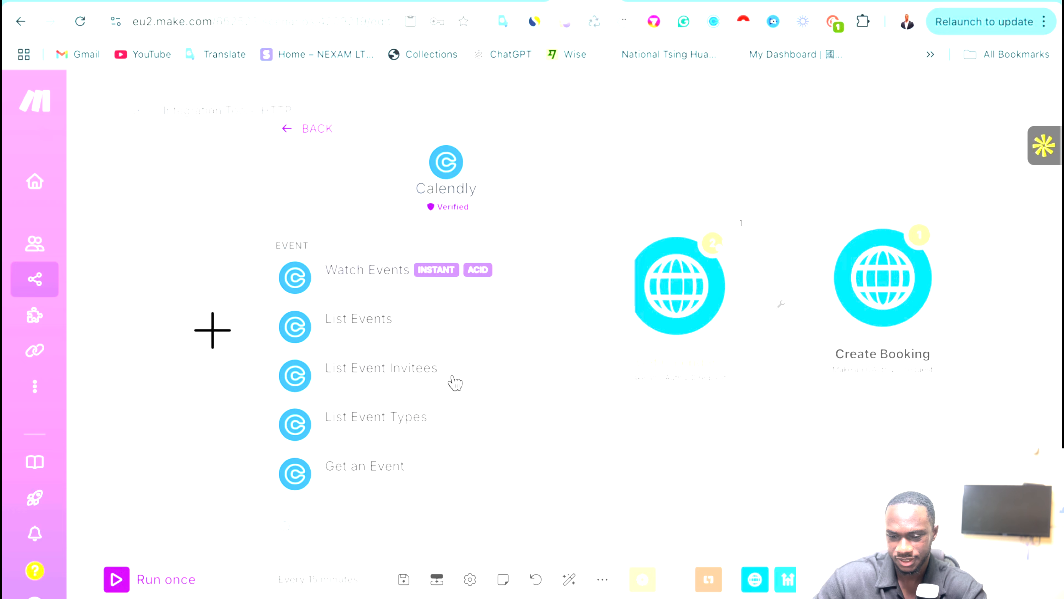
{"action": "left_click", "coordinate": [303, 142]}
{"action": "left_click", "coordinate": [361, 436]}
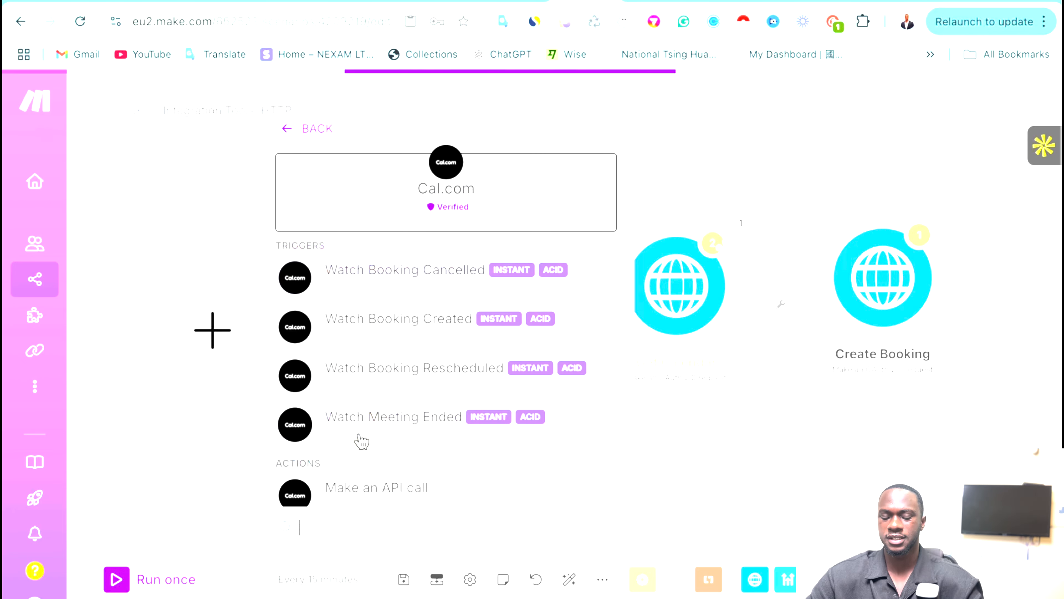
{"action": "scroll", "coordinate": [363, 343], "scroll_direction": "down", "scroll_amount": 1}
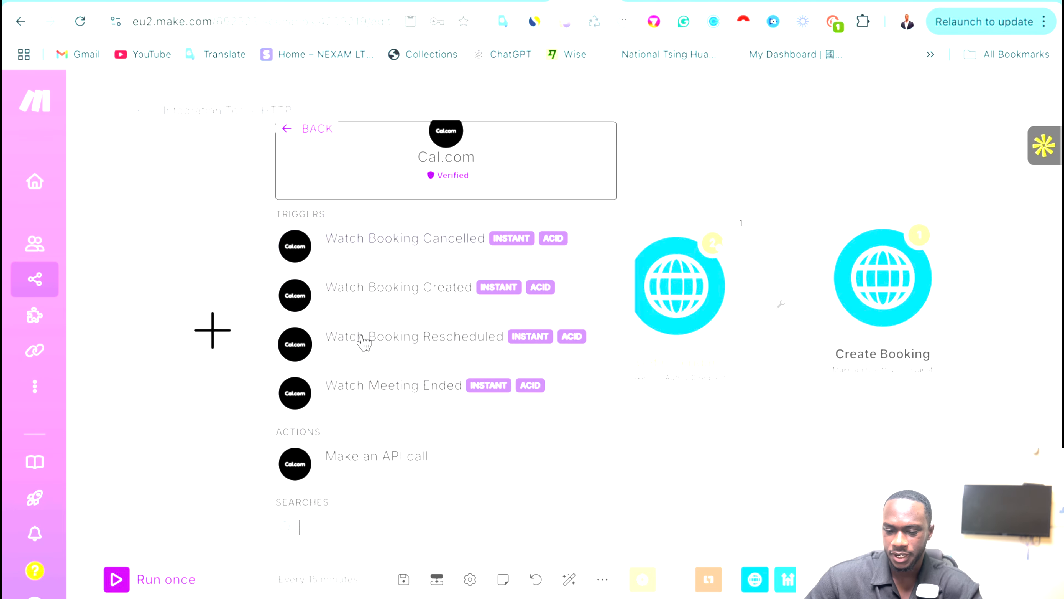
{"action": "scroll", "coordinate": [369, 377], "scroll_direction": "up", "scroll_amount": 1}
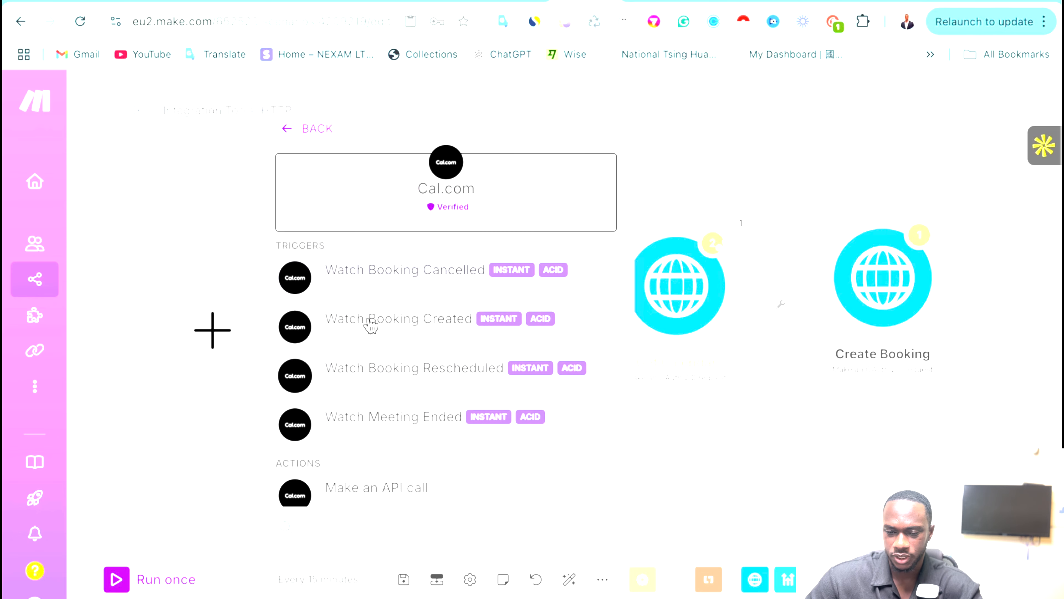
Look through Calendly's available modules again.
{"action": "left_click", "coordinate": [324, 136]}
{"action": "left_click", "coordinate": [353, 379]}
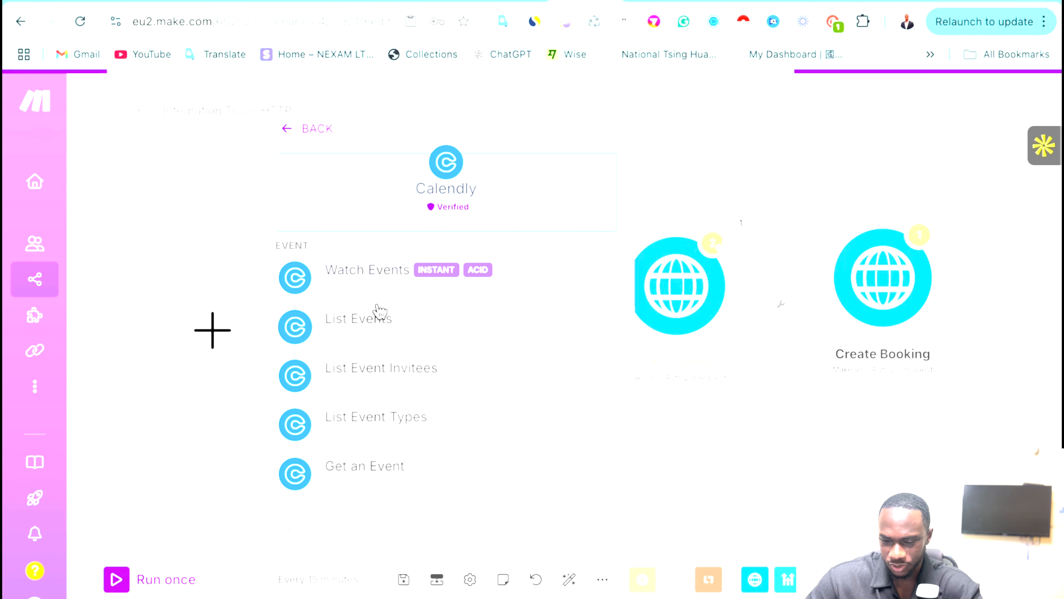
{"action": "scroll", "coordinate": [381, 350], "scroll_direction": "down", "scroll_amount": 2}
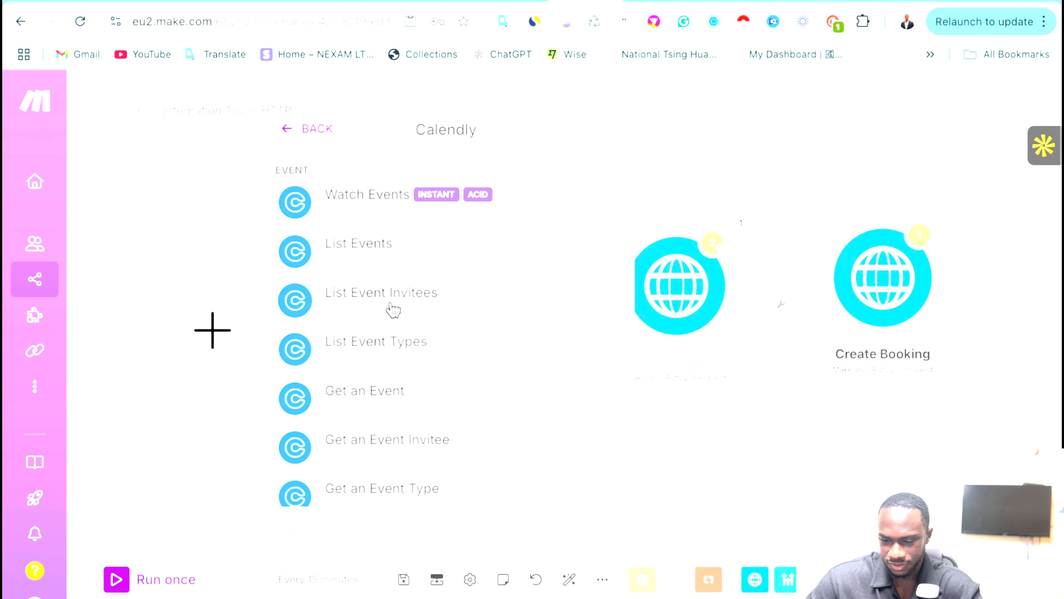
{"action": "scroll", "coordinate": [393, 310], "scroll_direction": "down", "scroll_amount": 6}
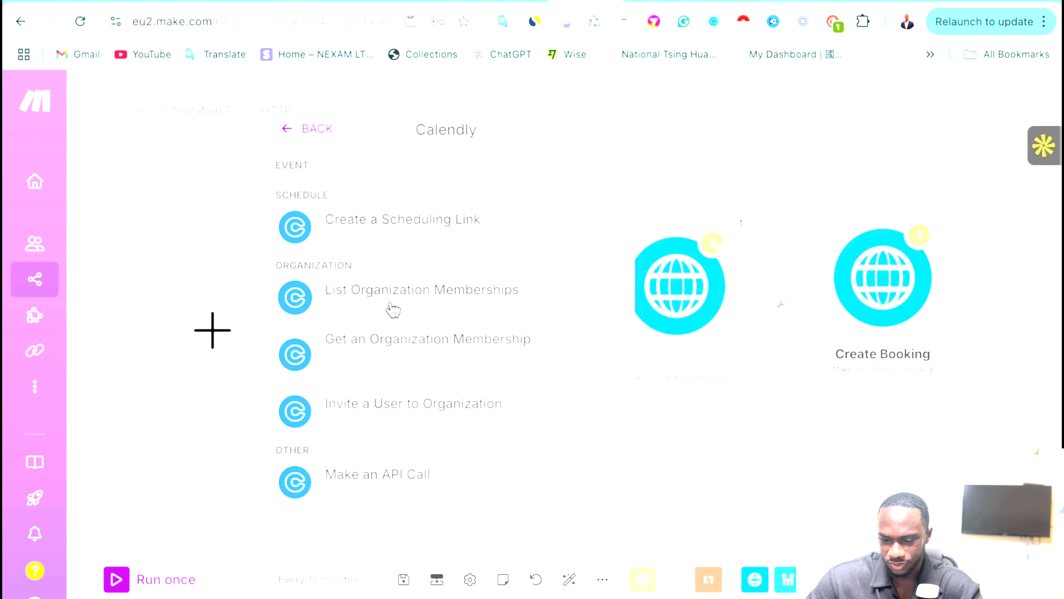
{"action": "scroll", "coordinate": [393, 311], "scroll_direction": "up", "scroll_amount": 7}
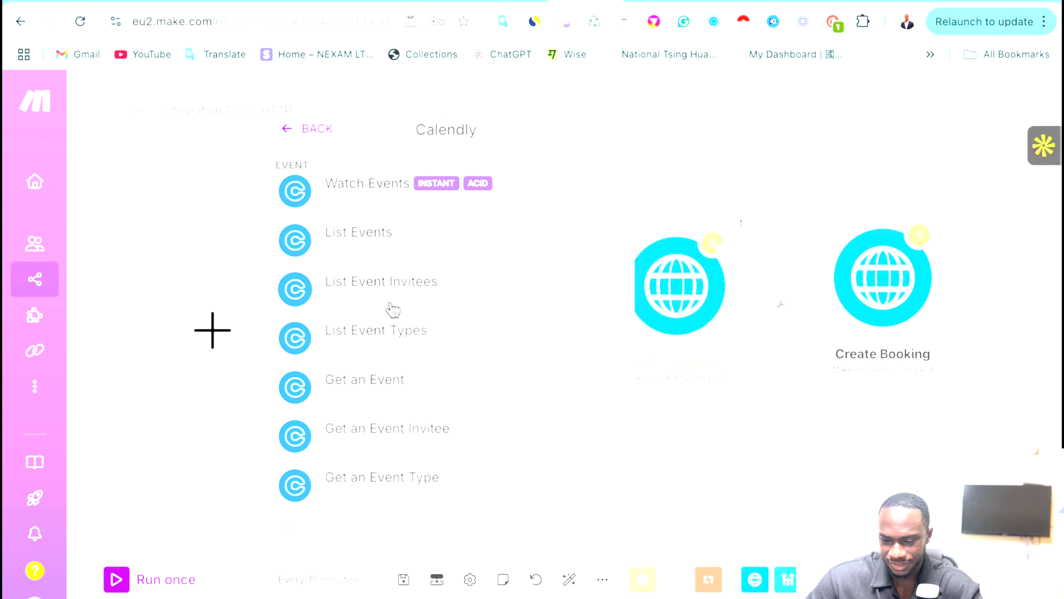
{"action": "scroll", "coordinate": [393, 310], "scroll_direction": "down", "scroll_amount": 3}
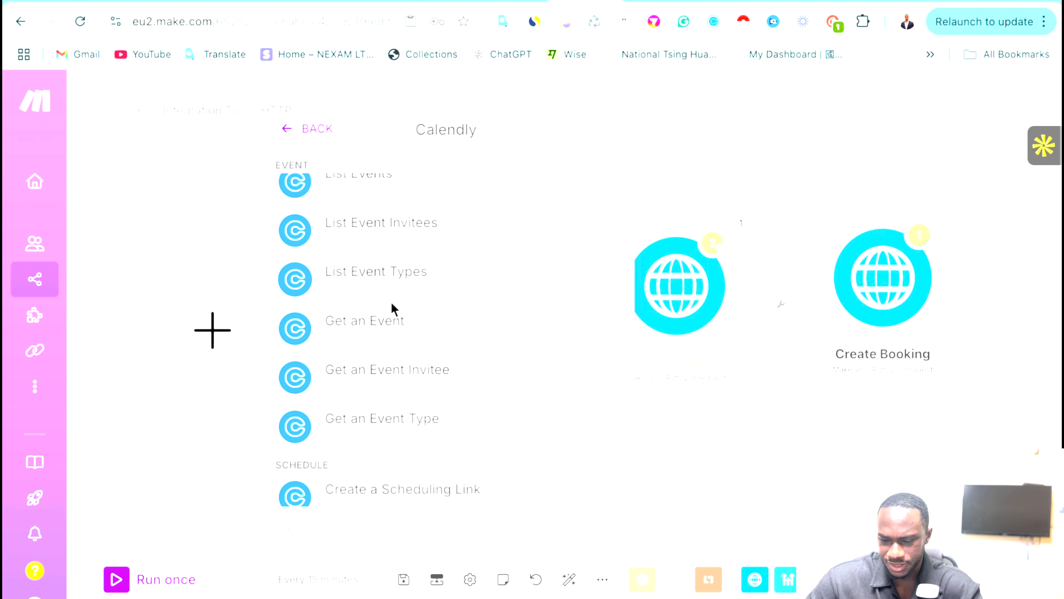
{"action": "scroll", "coordinate": [393, 310], "scroll_direction": "down", "scroll_amount": 5}
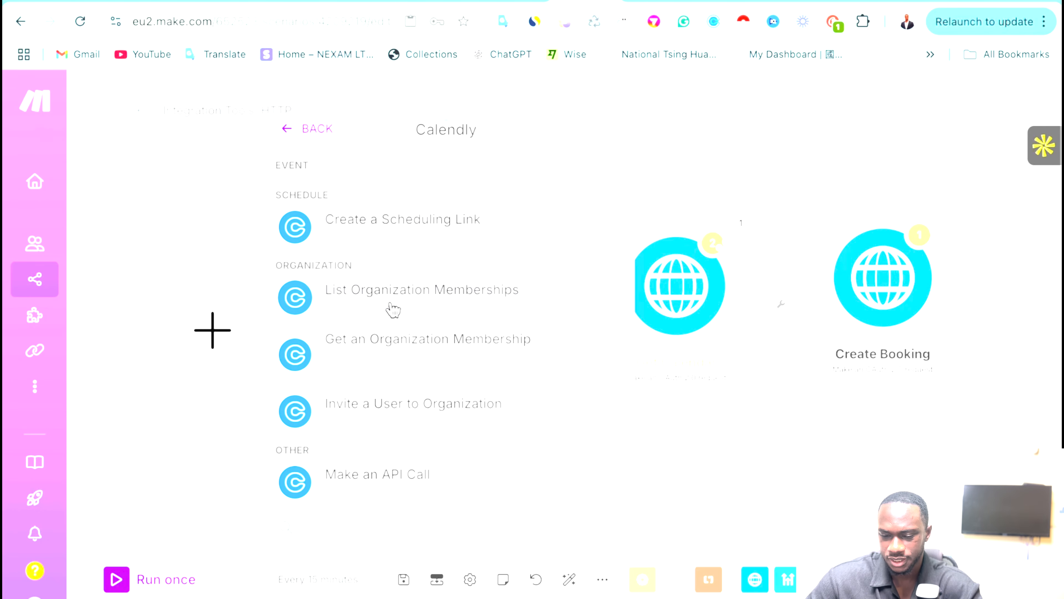
{"action": "scroll", "coordinate": [393, 311], "scroll_direction": "up", "scroll_amount": 10}
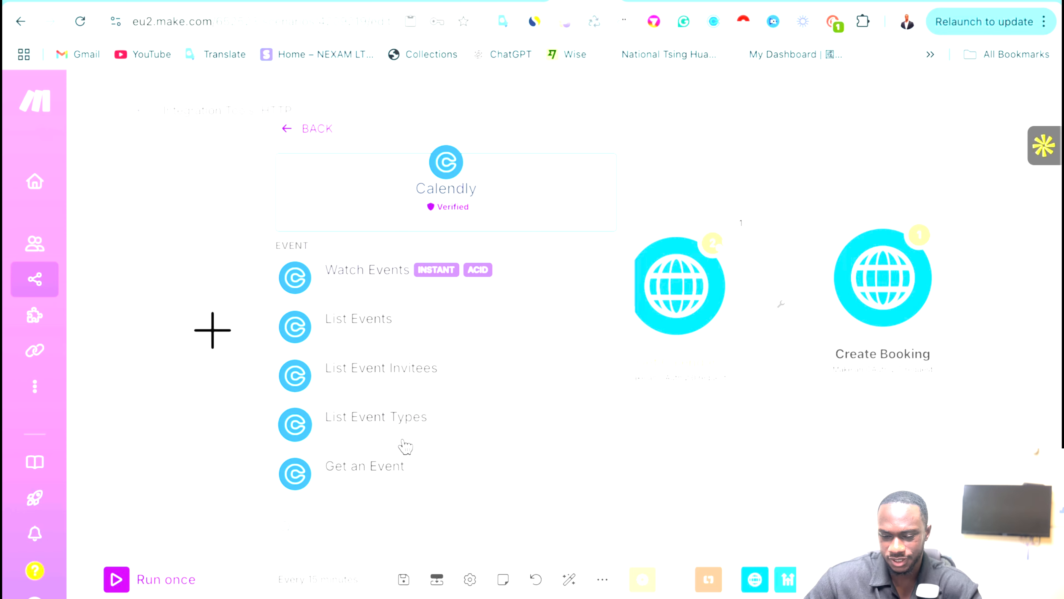
{"action": "scroll", "coordinate": [404, 445], "scroll_direction": "down", "scroll_amount": 1}
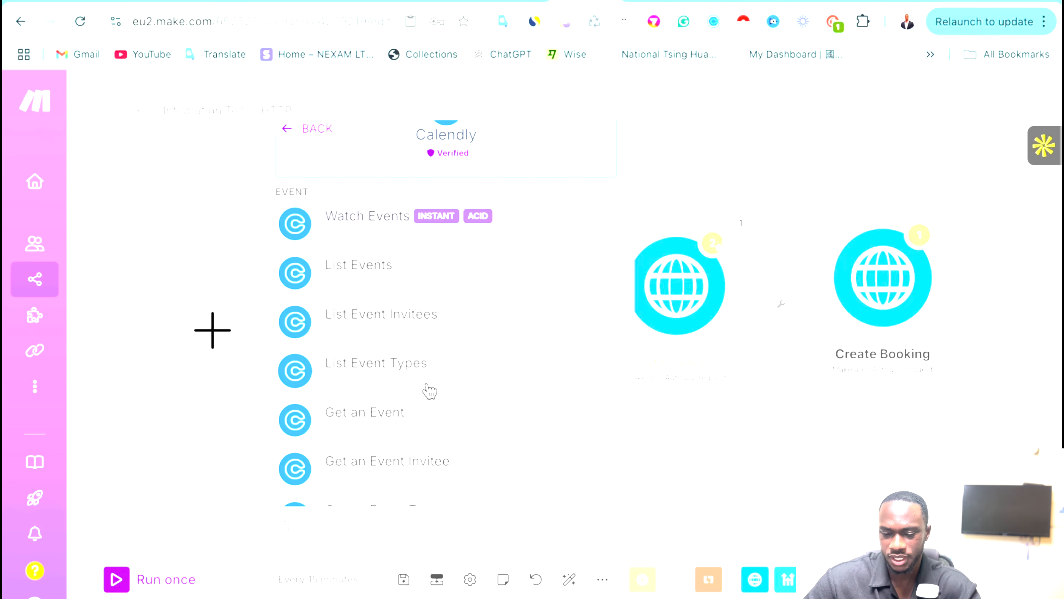
{"action": "scroll", "coordinate": [430, 390], "scroll_direction": "down", "scroll_amount": 7}
{"action": "scroll", "coordinate": [428, 391], "scroll_direction": "up", "scroll_amount": 10}
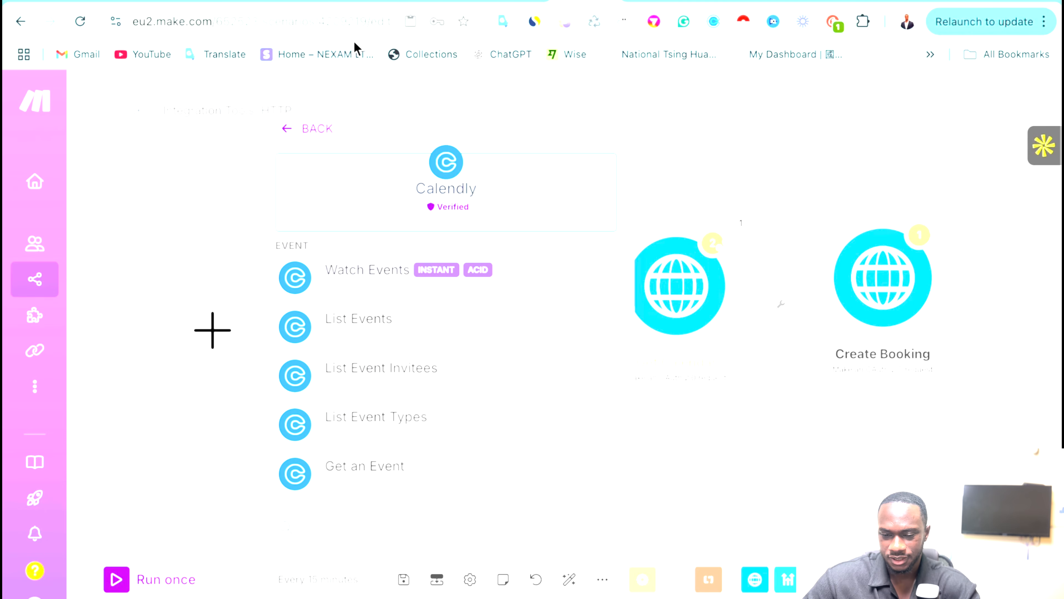
Reopen Cal.com from the 'cal' results and review its triggers and actions.
{"action": "left_click", "coordinate": [303, 123]}
{"action": "scroll", "coordinate": [403, 209], "scroll_direction": "up", "scroll_amount": 1}
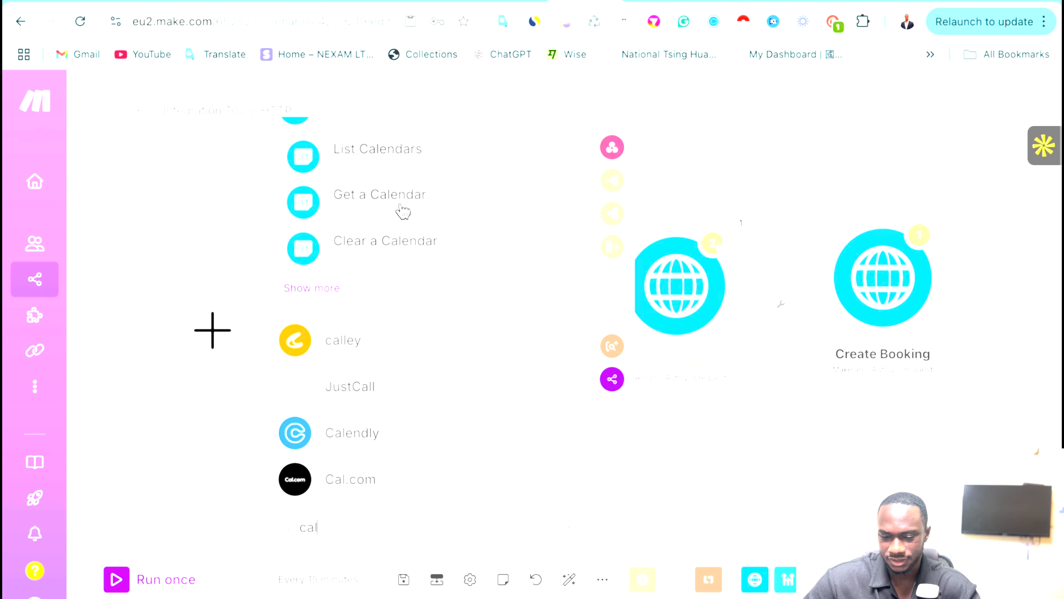
{"action": "scroll", "coordinate": [396, 260], "scroll_direction": "down", "scroll_amount": 2}
{"action": "left_click", "coordinate": [353, 393]}
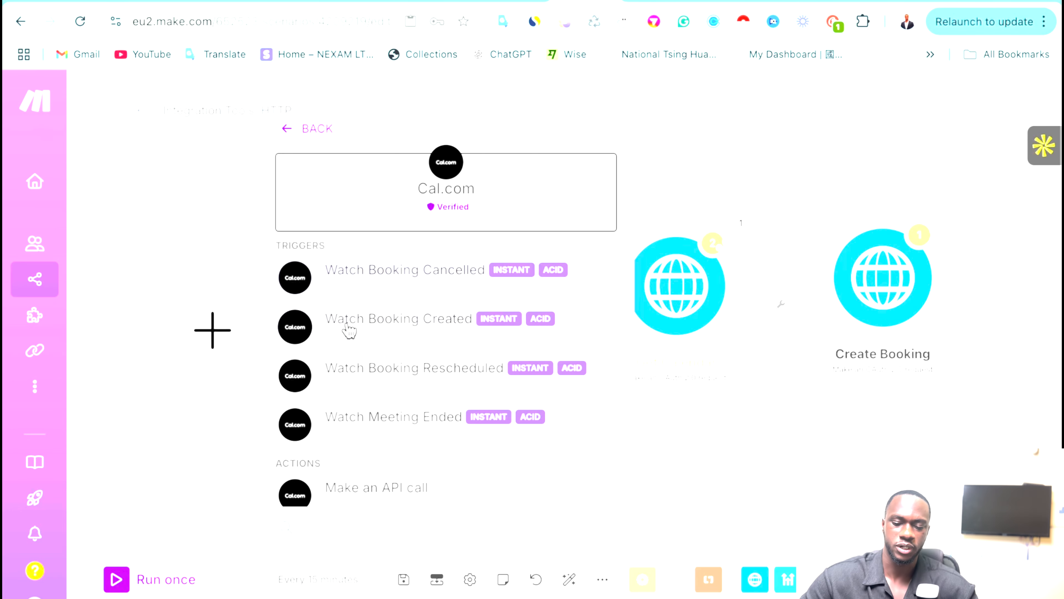
{"action": "scroll", "coordinate": [453, 411], "scroll_direction": "down", "scroll_amount": 2}
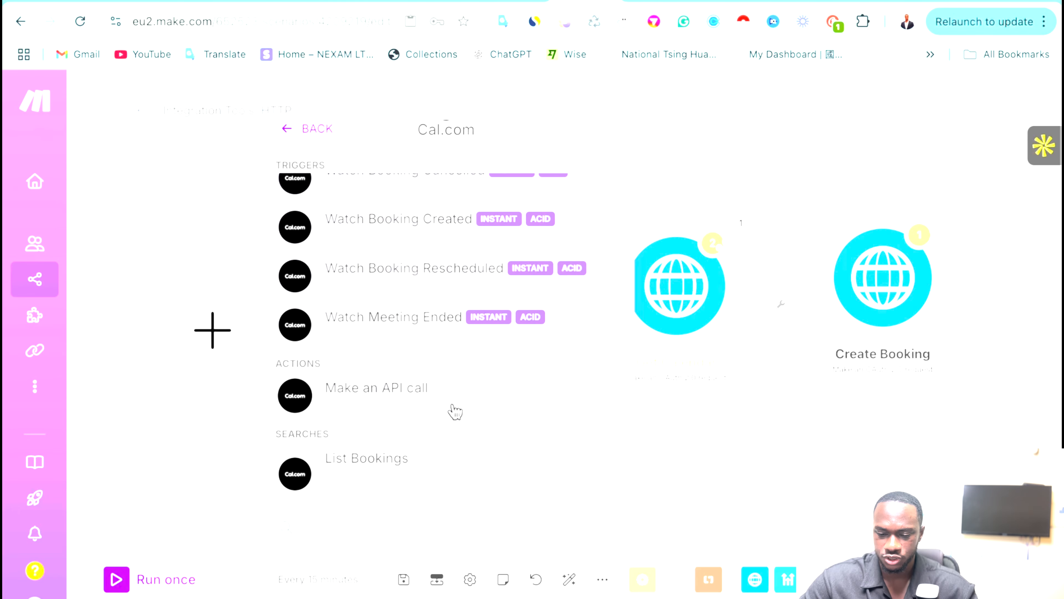
{"action": "scroll", "coordinate": [455, 412], "scroll_direction": "down", "scroll_amount": 1}
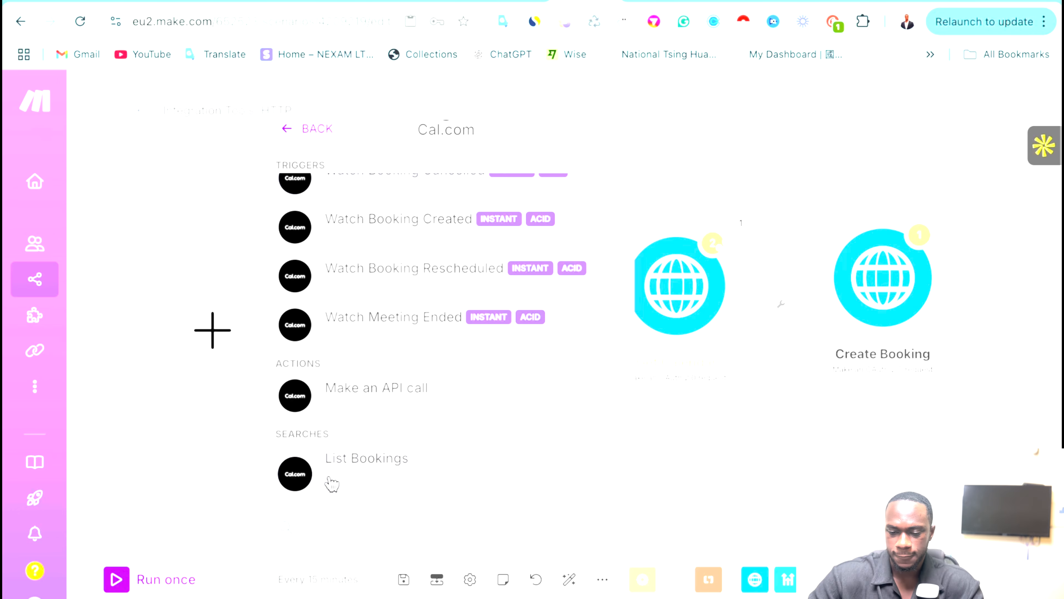
{"action": "scroll", "coordinate": [329, 478], "scroll_direction": "up", "scroll_amount": 3}
{"action": "scroll", "coordinate": [411, 438], "scroll_direction": "down", "scroll_amount": 3}
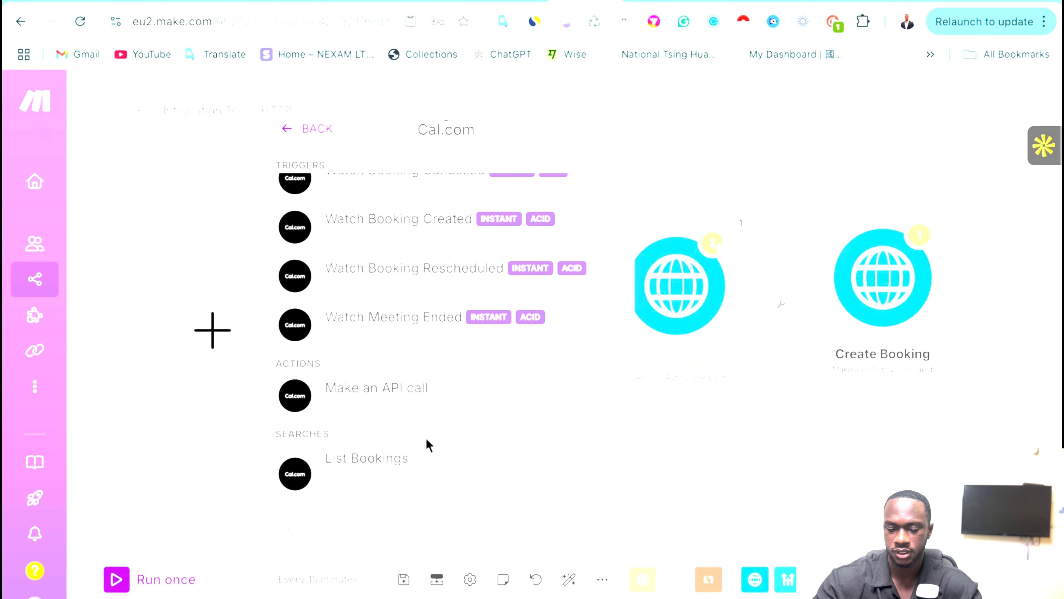
{"action": "scroll", "coordinate": [429, 445], "scroll_direction": "up", "scroll_amount": 3}
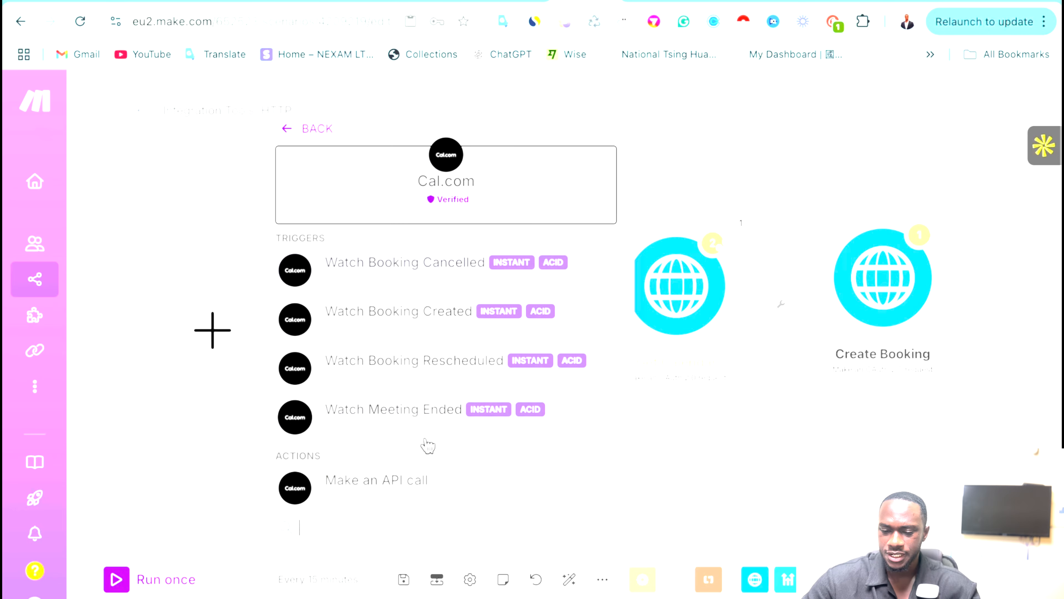
Add the Watch Booking Created trigger, clear the new webhook's default name, and start a Cal.com connection.
{"action": "left_click", "coordinate": [384, 319]}
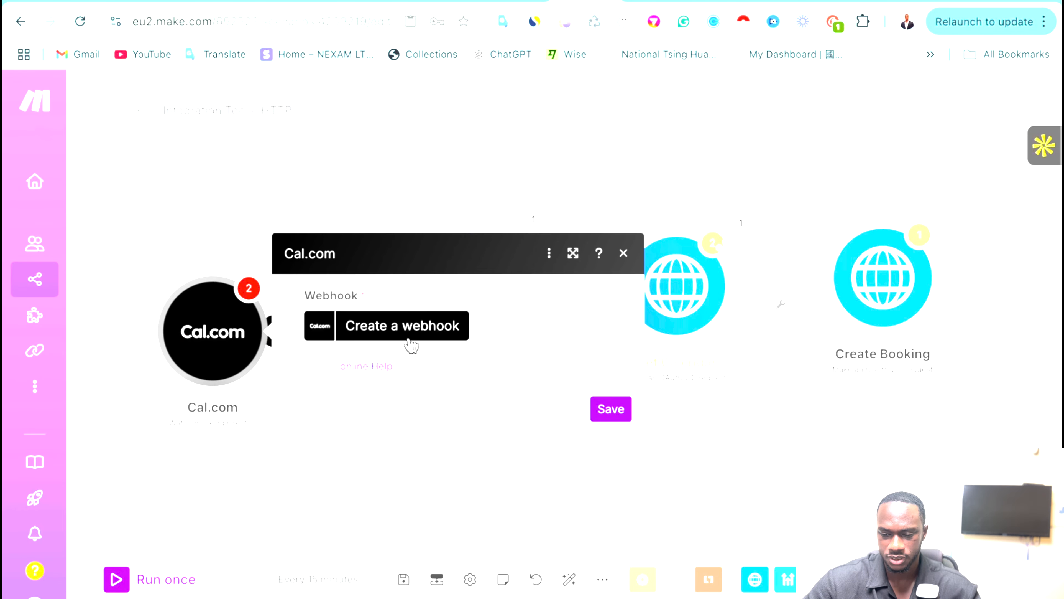
{"action": "left_click", "coordinate": [413, 335]}
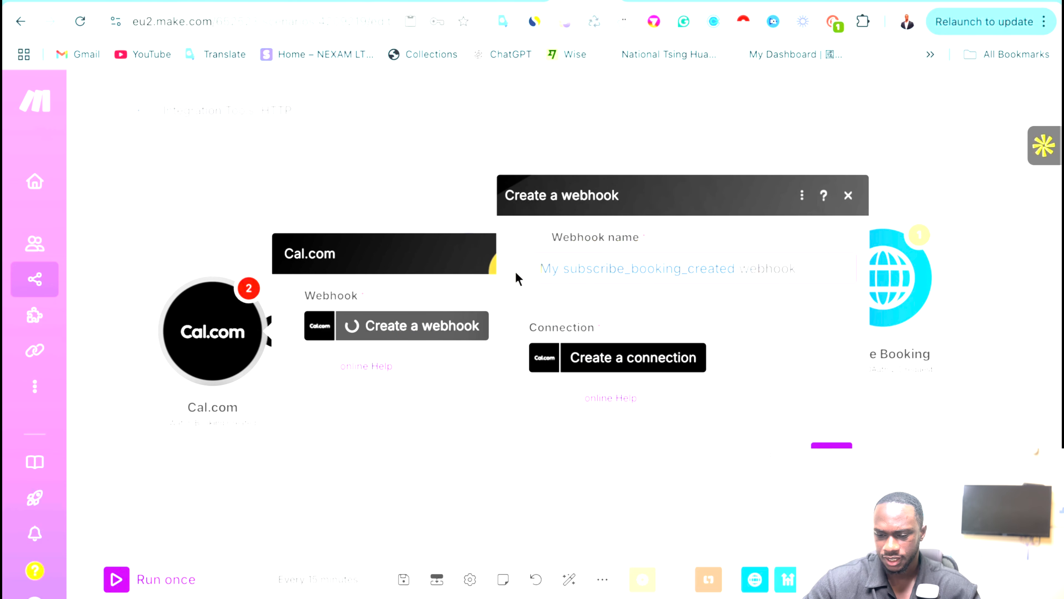
{"action": "key", "text": "BackSpace"}
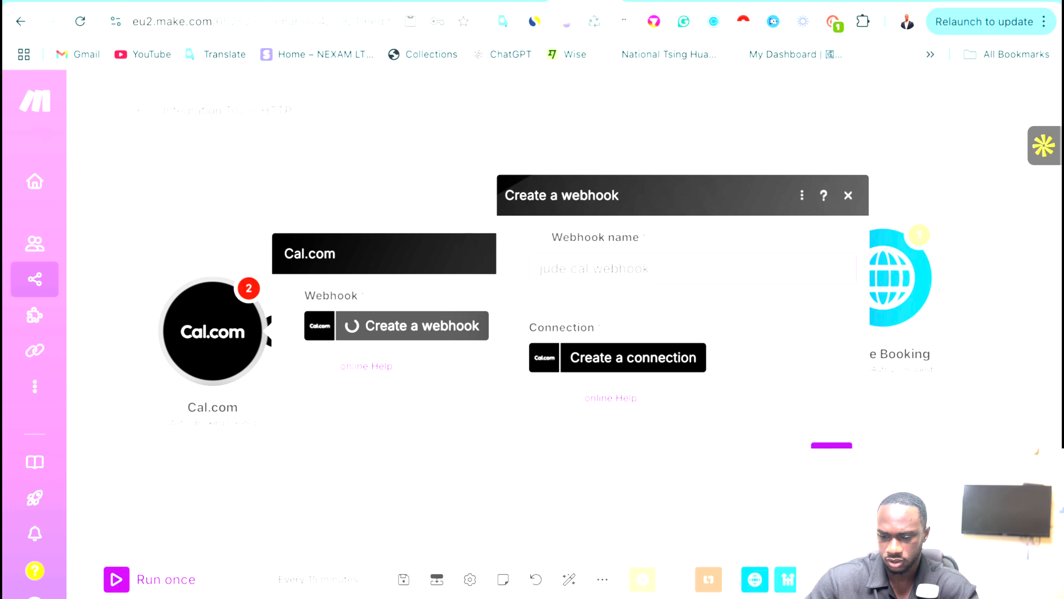
{"action": "left_click", "coordinate": [599, 360]}
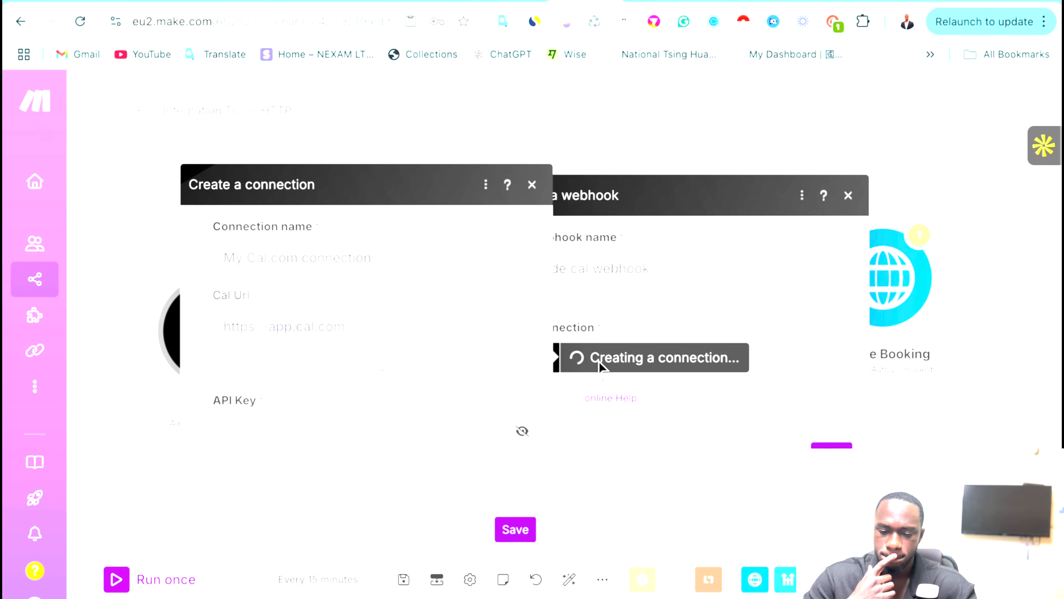
{"action": "left_click", "coordinate": [842, 1]}
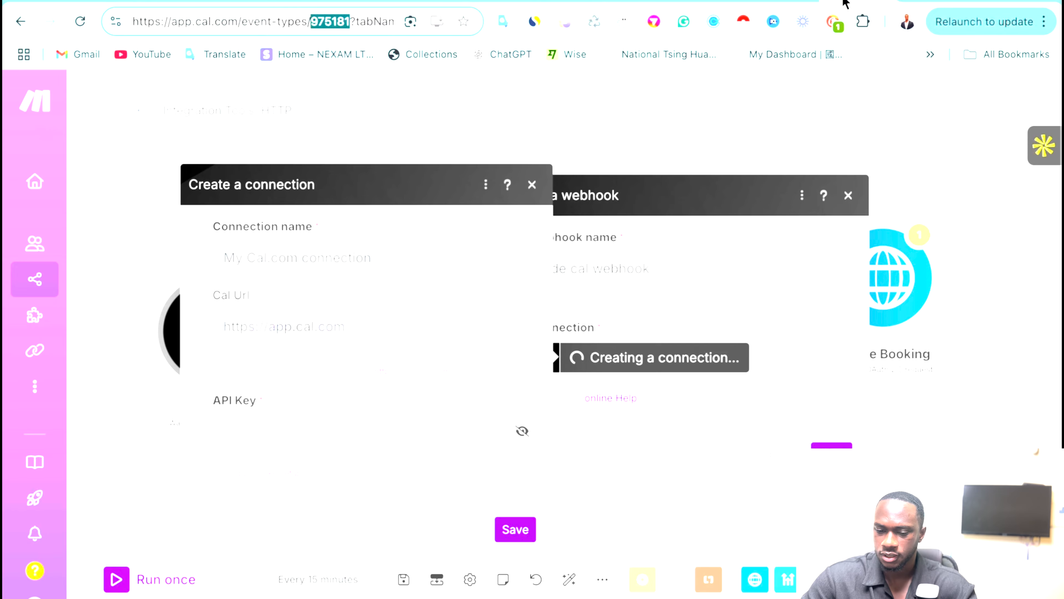
Look through Cal.com's account settings, then go Back to the Event Types list.
{"action": "scroll", "coordinate": [67, 434], "scroll_direction": "down", "scroll_amount": 4}
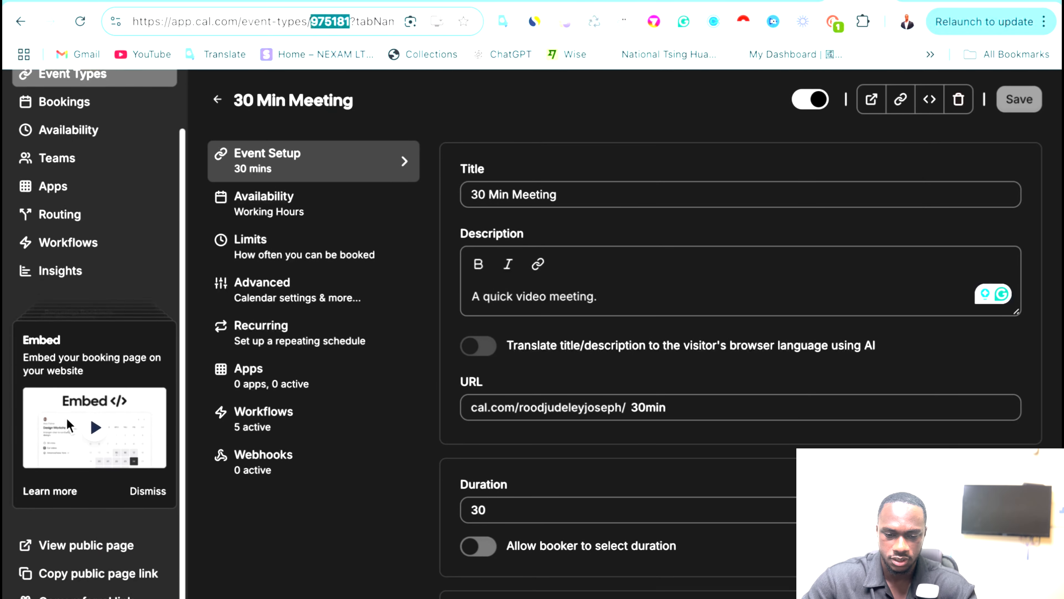
{"action": "left_click", "coordinate": [43, 596]}
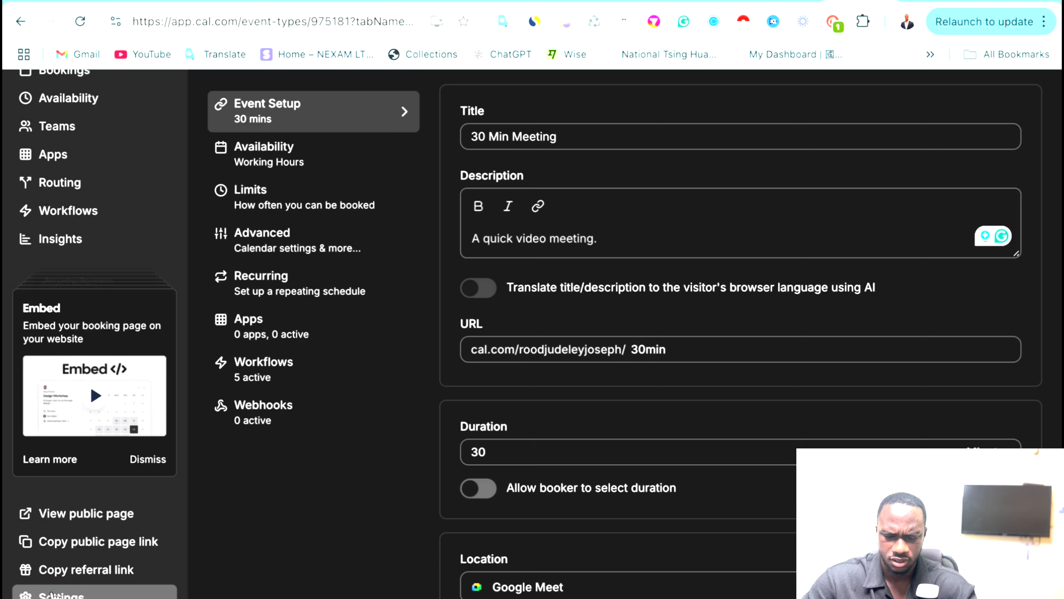
{"action": "scroll", "coordinate": [80, 545], "scroll_direction": "down", "scroll_amount": 2}
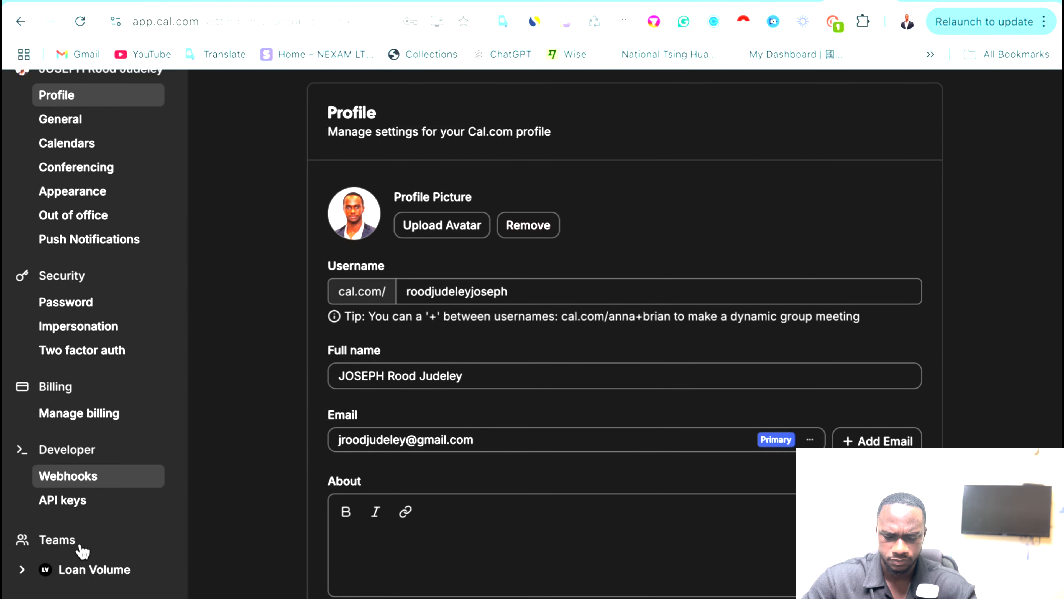
{"action": "scroll", "coordinate": [83, 551], "scroll_direction": "up", "scroll_amount": 2}
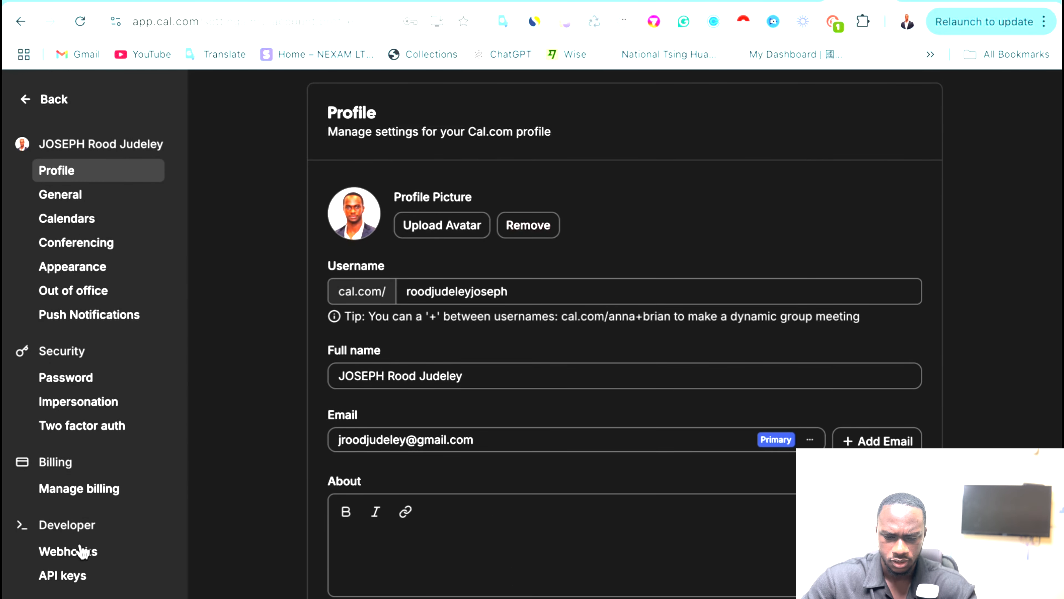
{"action": "scroll", "coordinate": [80, 547], "scroll_direction": "down", "scroll_amount": 1}
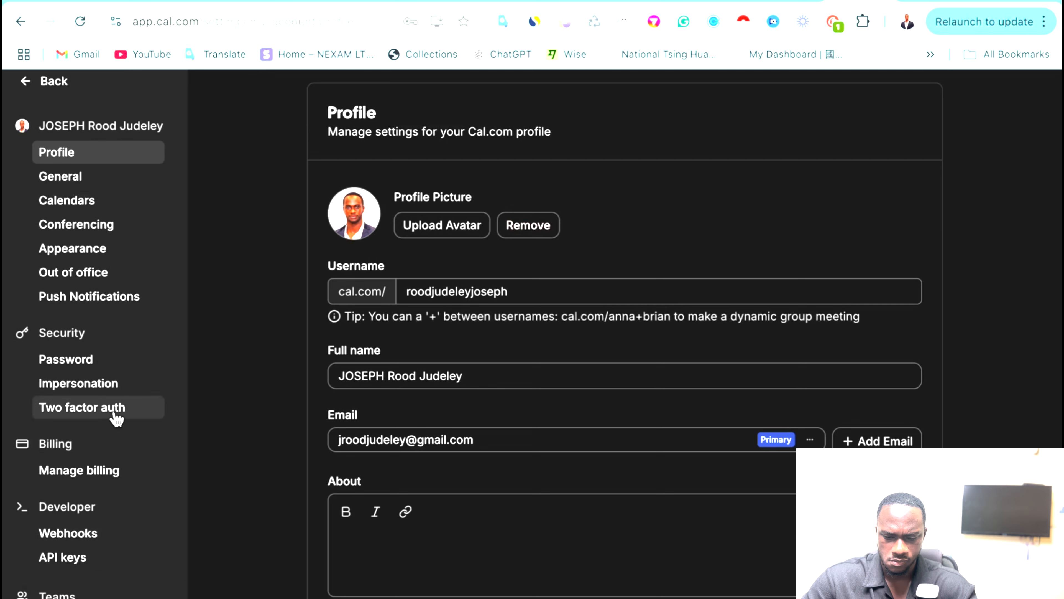
{"action": "scroll", "coordinate": [117, 419], "scroll_direction": "up", "scroll_amount": 1}
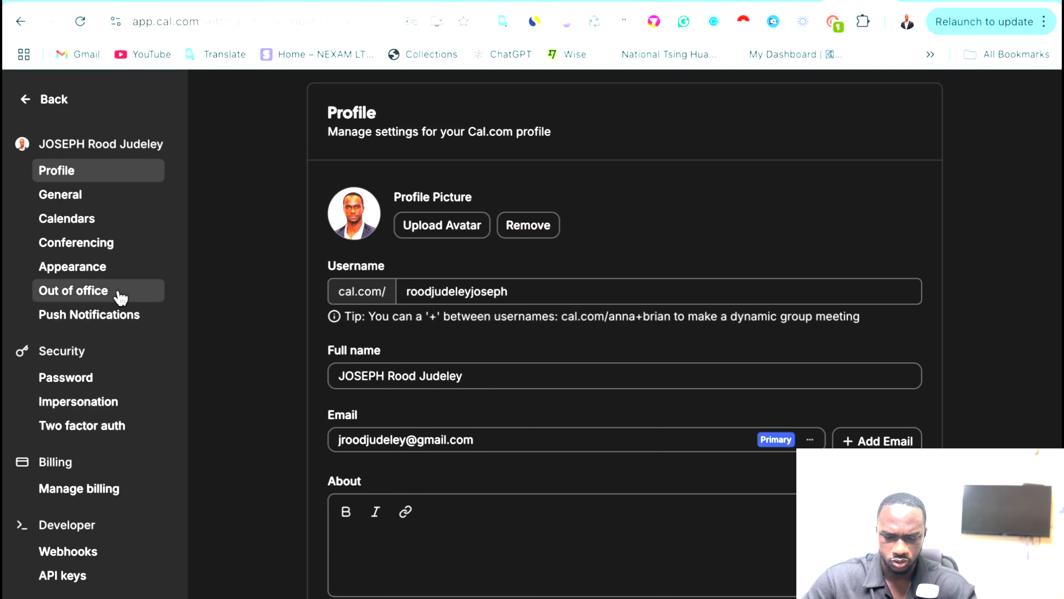
{"action": "scroll", "coordinate": [110, 421], "scroll_direction": "down", "scroll_amount": 4}
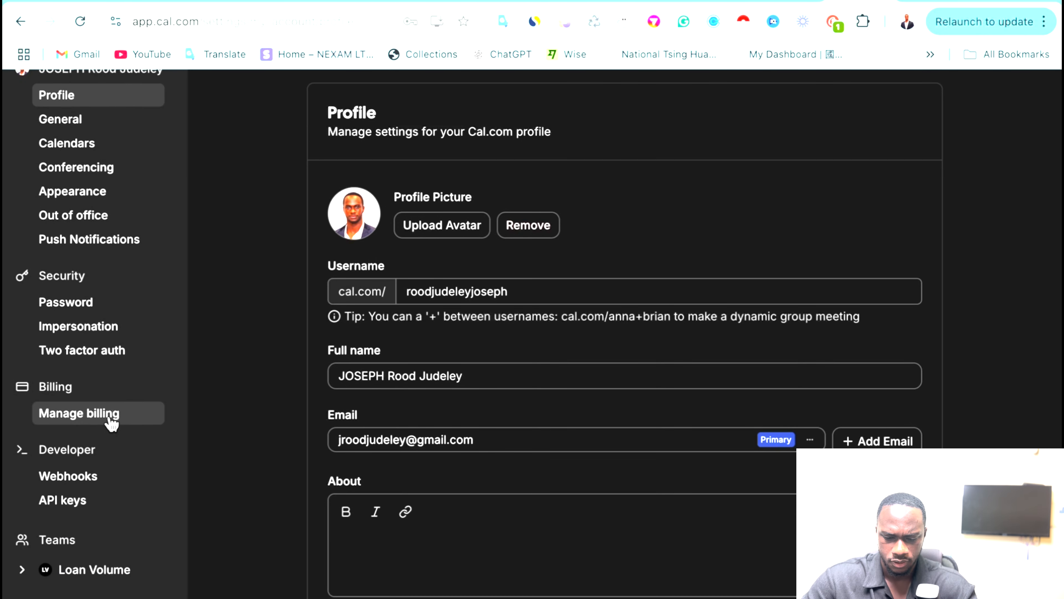
{"action": "scroll", "coordinate": [79, 558], "scroll_direction": "up", "scroll_amount": 4}
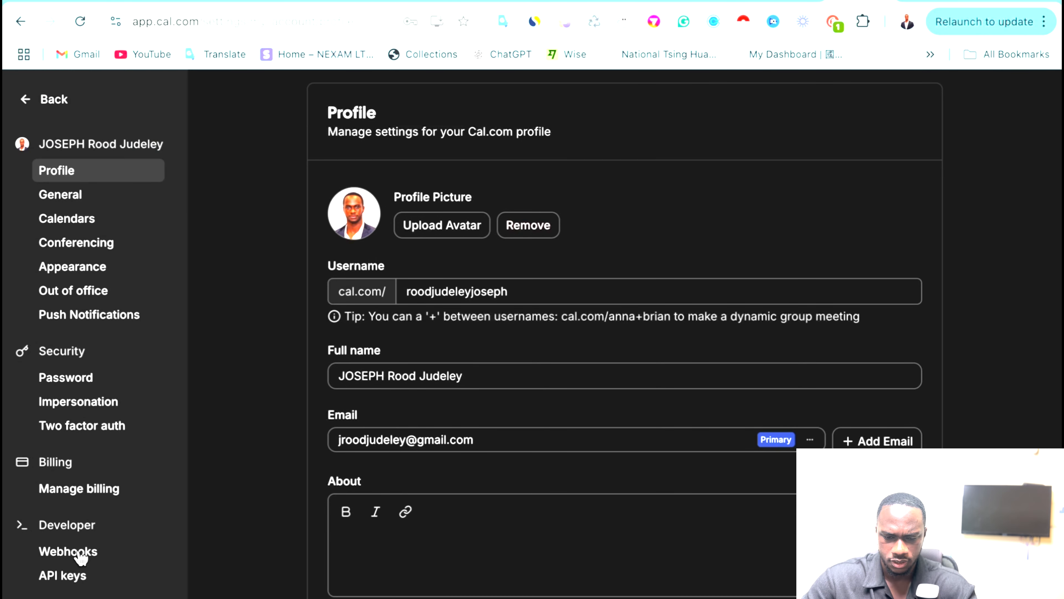
{"action": "left_click", "coordinate": [36, 101]}
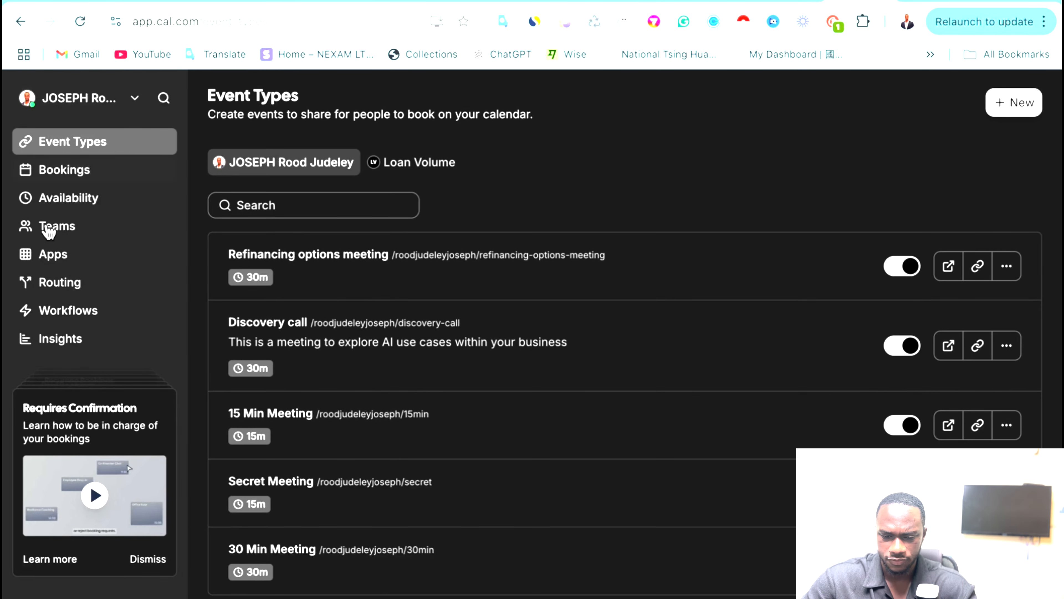
Open Cal.com's App Store and scroll through its listings.
{"action": "left_click", "coordinate": [52, 254]}
{"action": "scroll", "coordinate": [563, 303], "scroll_direction": "down", "scroll_amount": 5}
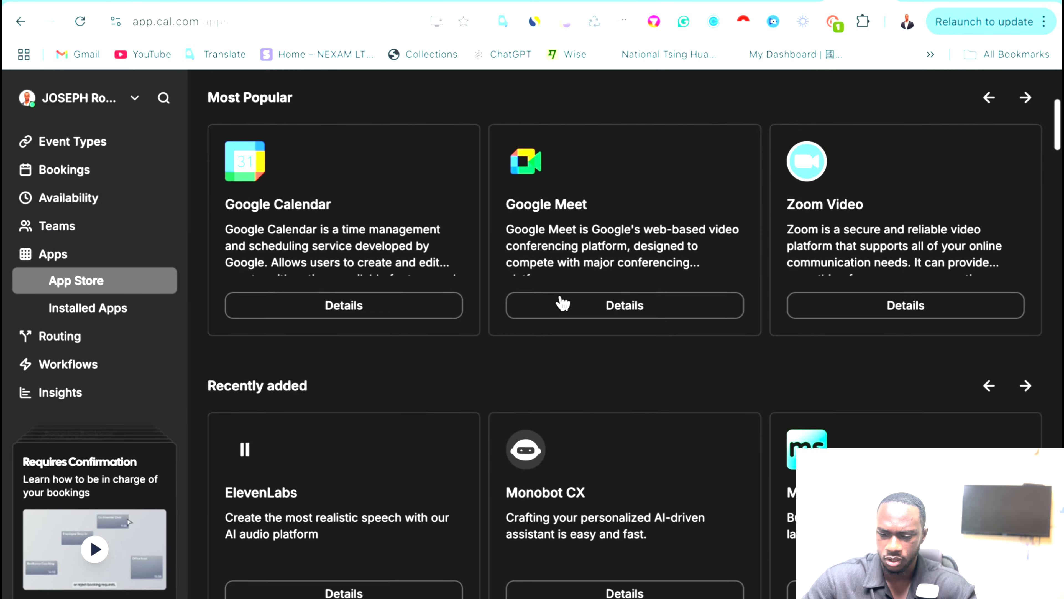
{"action": "scroll", "coordinate": [564, 302], "scroll_direction": "up", "scroll_amount": 6}
{"action": "scroll", "coordinate": [926, 135], "scroll_direction": "down", "scroll_amount": 7}
{"action": "scroll", "coordinate": [871, 300], "scroll_direction": "down", "scroll_amount": 5}
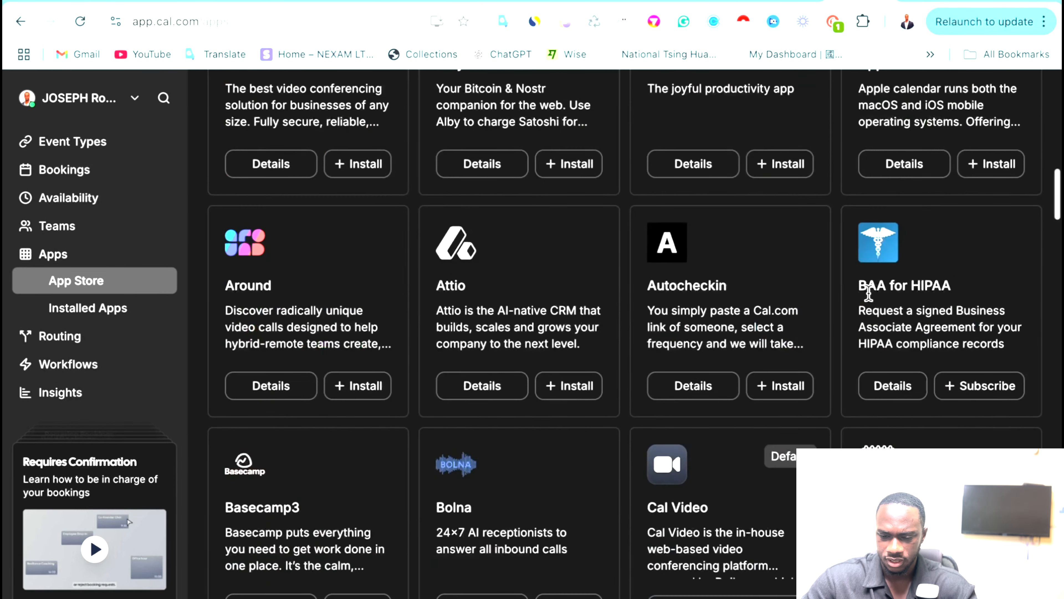
{"action": "scroll", "coordinate": [869, 221], "scroll_direction": "up", "scroll_amount": 10}
Search 'mak', check the installed Make app's details, and return to the App Store.
{"action": "left_click", "coordinate": [959, 102]}
{"action": "type", "text": "make"}
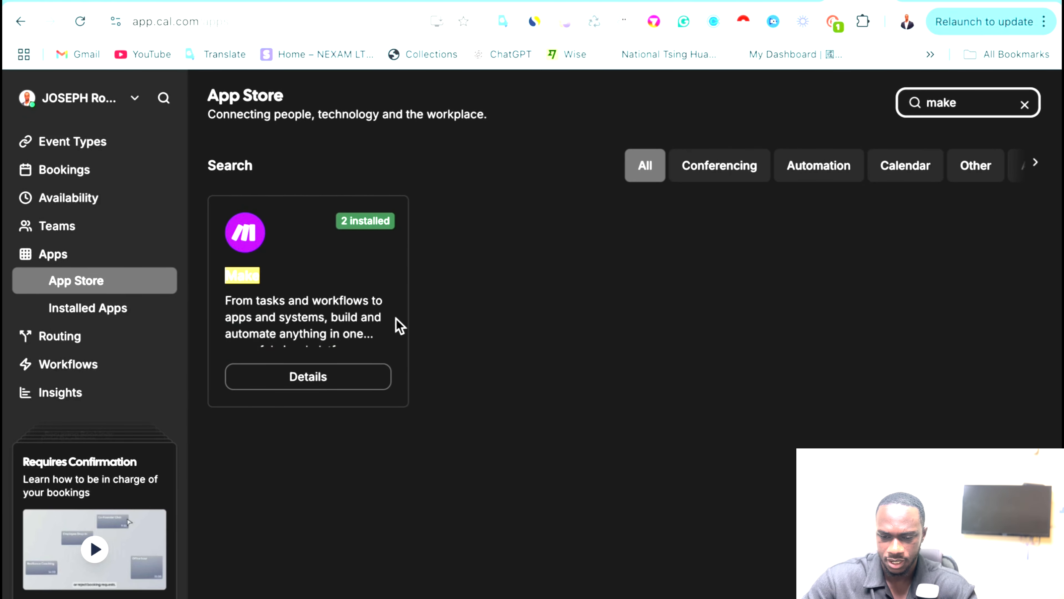
{"action": "left_click", "coordinate": [319, 257]}
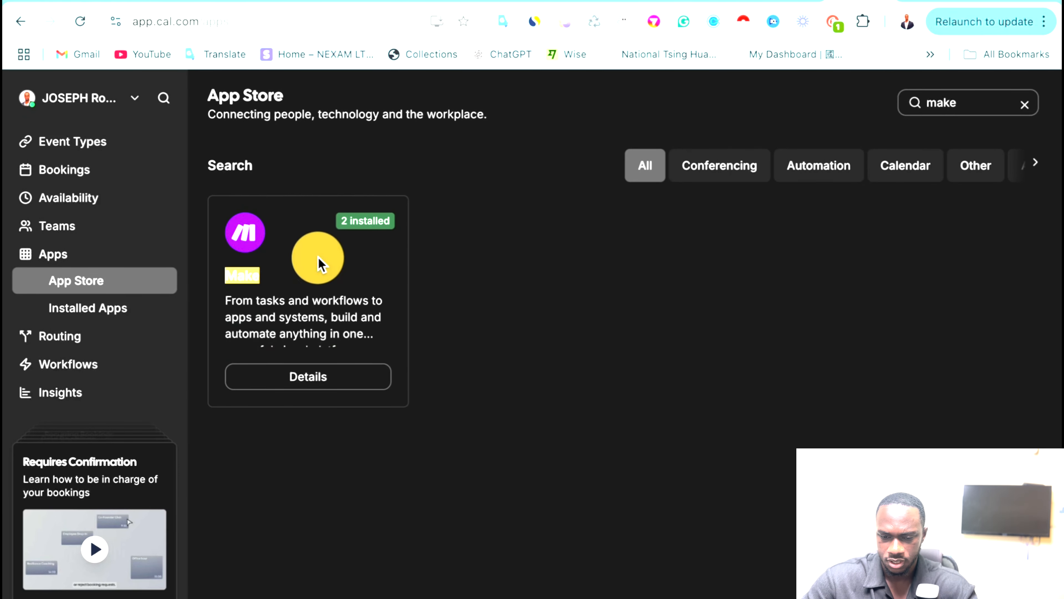
{"action": "left_click", "coordinate": [244, 229]}
{"action": "left_click", "coordinate": [302, 375]}
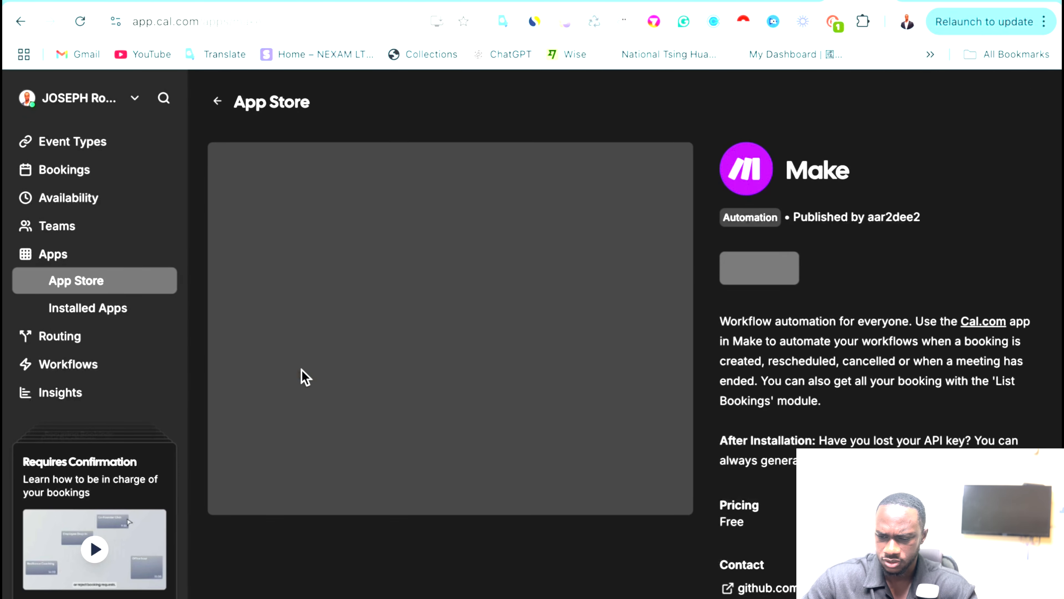
{"action": "scroll", "coordinate": [731, 289], "scroll_direction": "down", "scroll_amount": 10}
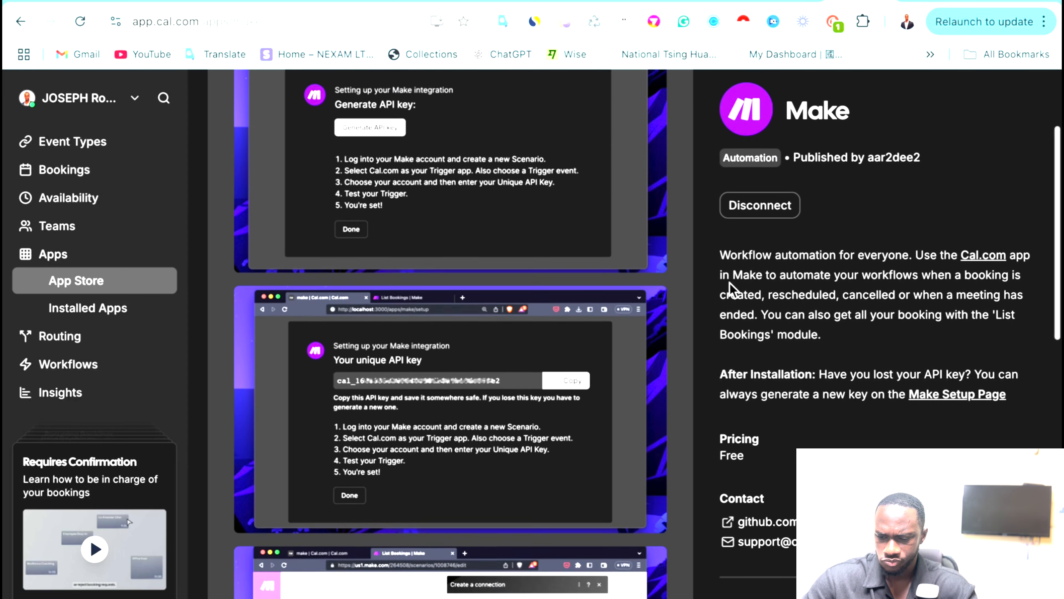
{"action": "scroll", "coordinate": [297, 176], "scroll_direction": "up", "scroll_amount": 5}
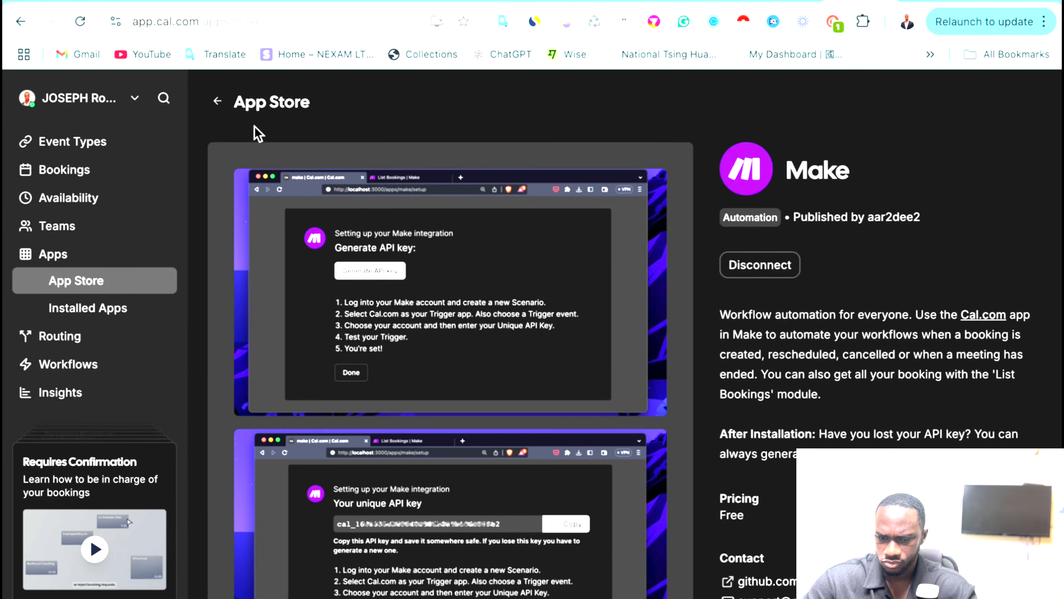
{"action": "left_click", "coordinate": [215, 104]}
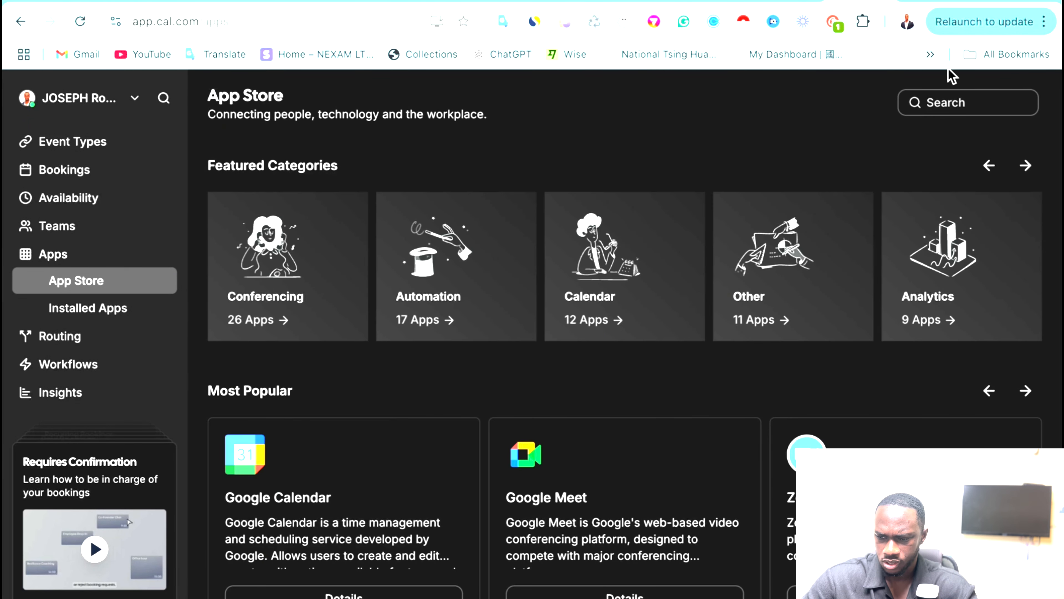
Search the App Store for 'make' and review the Make app's information page.
{"action": "left_click", "coordinate": [927, 103]}
{"action": "type", "text": "ca"}
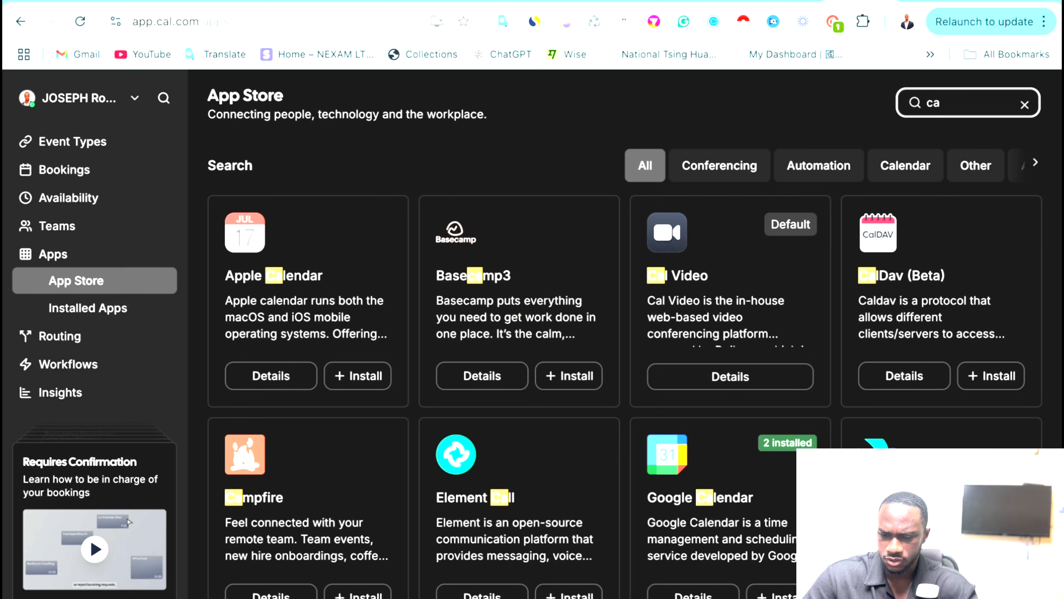
{"action": "scroll", "coordinate": [507, 338], "scroll_direction": "down", "scroll_amount": 10}
{"action": "scroll", "coordinate": [507, 339], "scroll_direction": "up", "scroll_amount": 10}
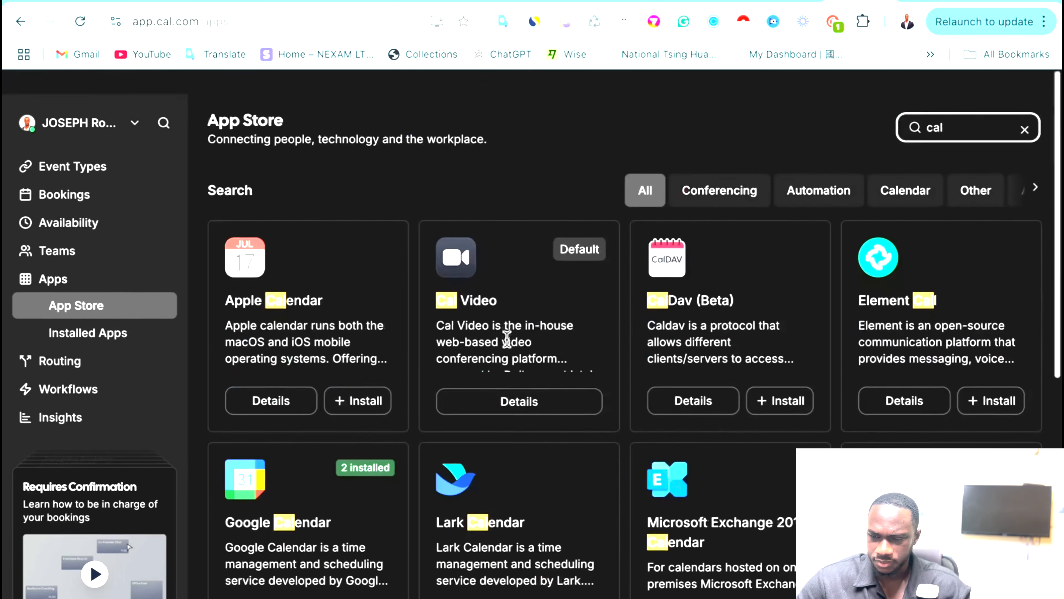
{"action": "type", "text": "l"}
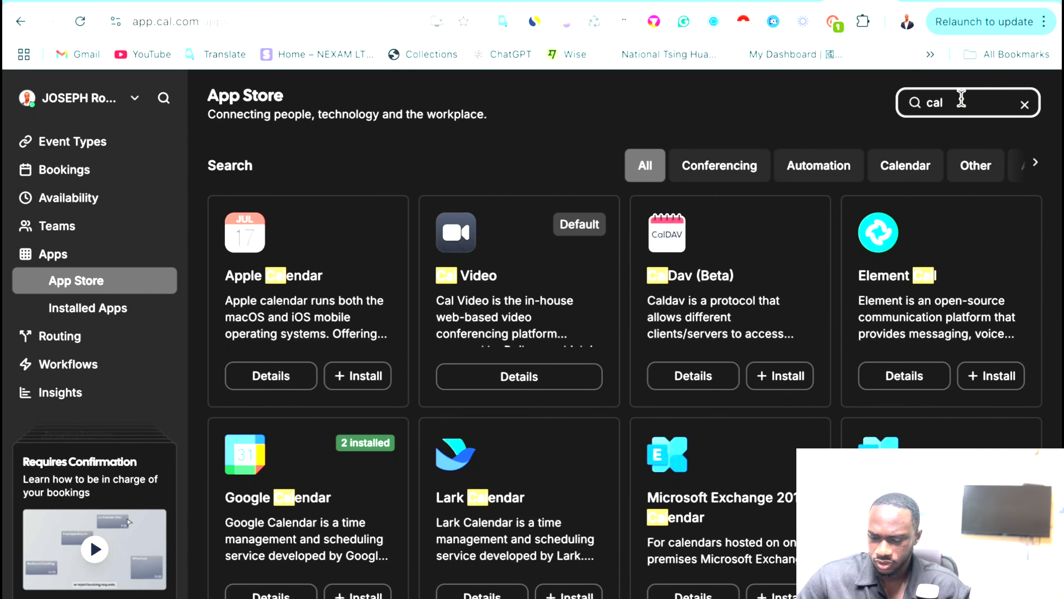
{"action": "key", "text": "BackSpace"}
{"action": "key", "text": "BackSpace"}
{"action": "key", "text": "BackSpace"}
{"action": "type", "text": "make"}
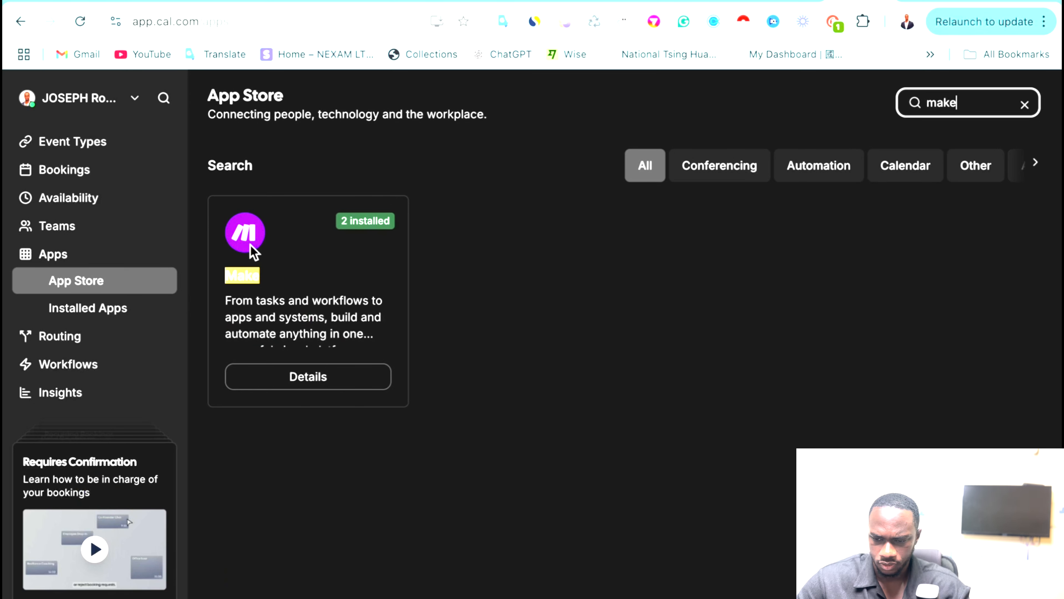
{"action": "left_click", "coordinate": [259, 230]}
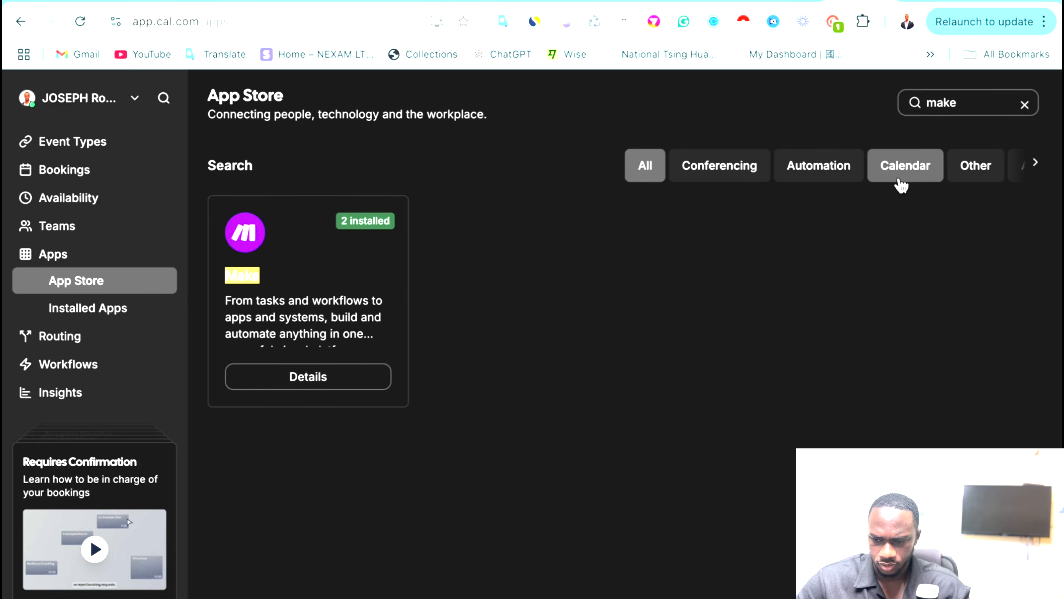
{"action": "left_click", "coordinate": [321, 376]}
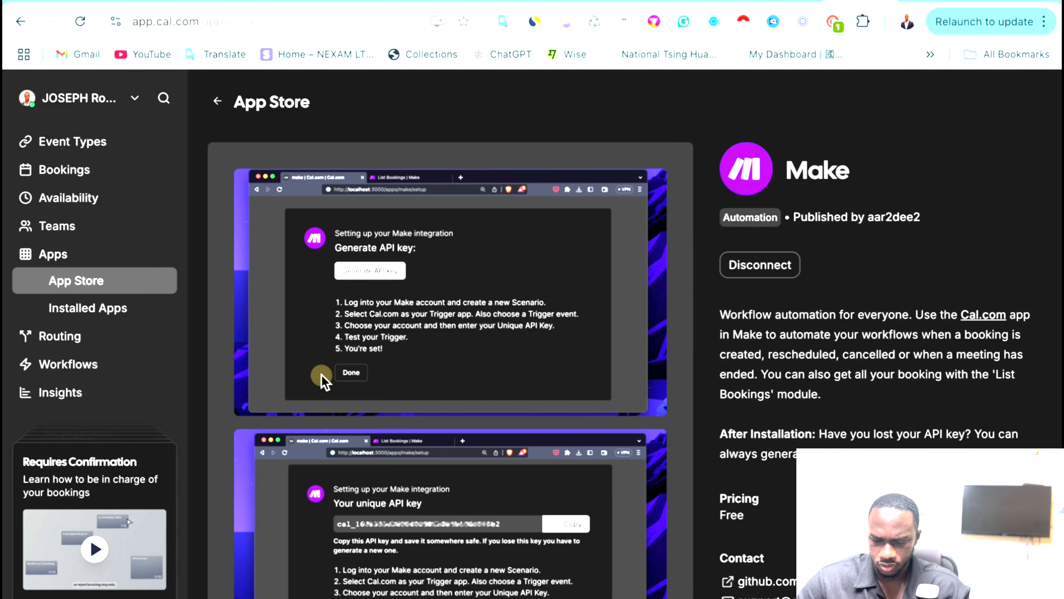
{"action": "scroll", "coordinate": [684, 209], "scroll_direction": "down", "scroll_amount": 2}
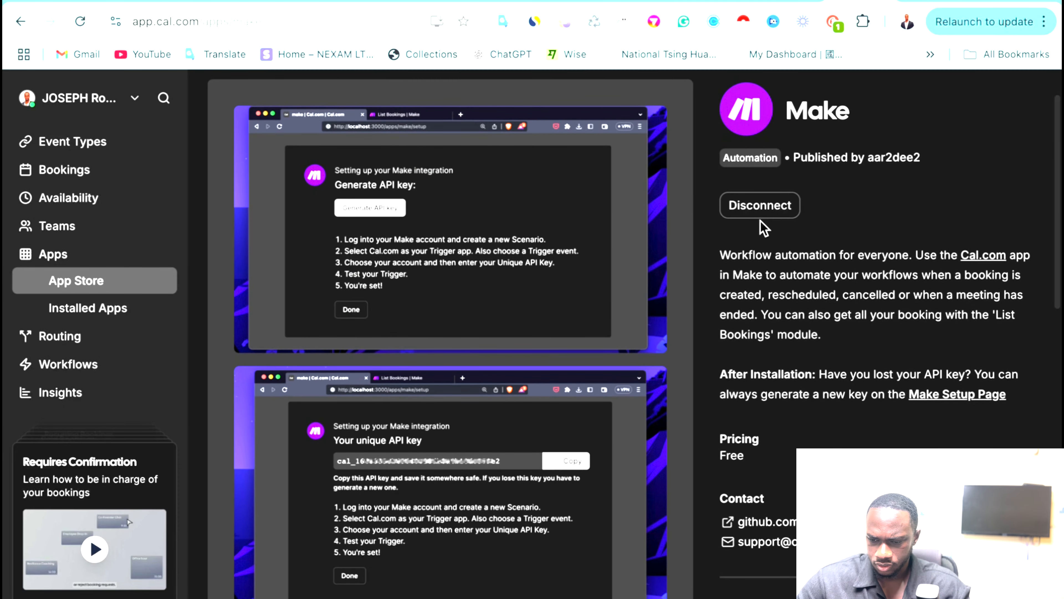
{"action": "scroll", "coordinate": [760, 221], "scroll_direction": "down", "scroll_amount": 5}
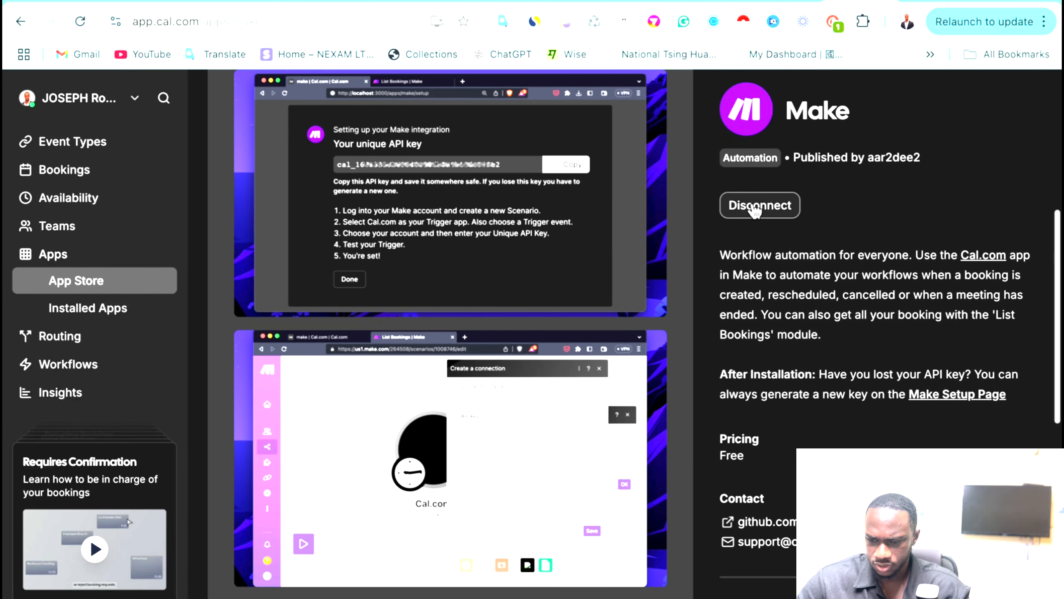
{"action": "scroll", "coordinate": [803, 313], "scroll_direction": "down", "scroll_amount": 2}
{"action": "scroll", "coordinate": [803, 310], "scroll_direction": "up", "scroll_amount": 4}
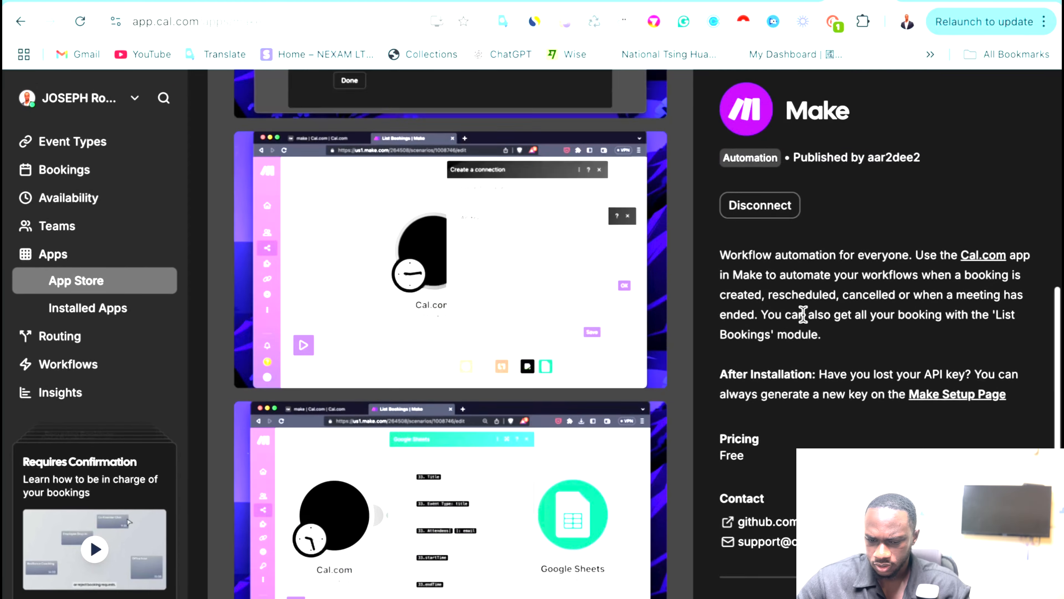
{"action": "scroll", "coordinate": [337, 174], "scroll_direction": "down", "scroll_amount": 1}
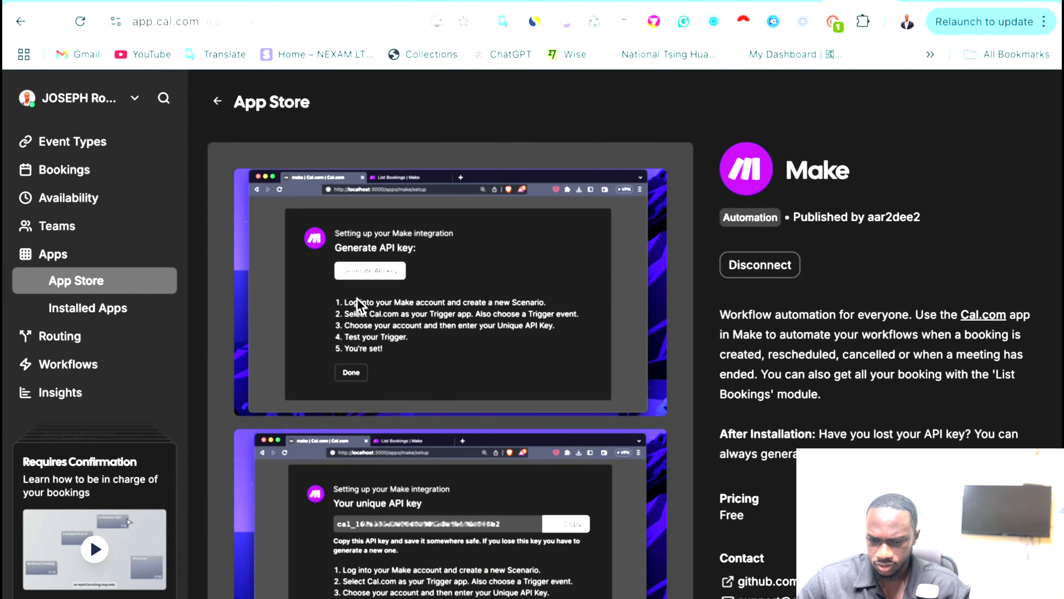
{"action": "scroll", "coordinate": [357, 300], "scroll_direction": "down", "scroll_amount": 6}
{"action": "scroll", "coordinate": [357, 300], "scroll_direction": "up", "scroll_amount": 5}
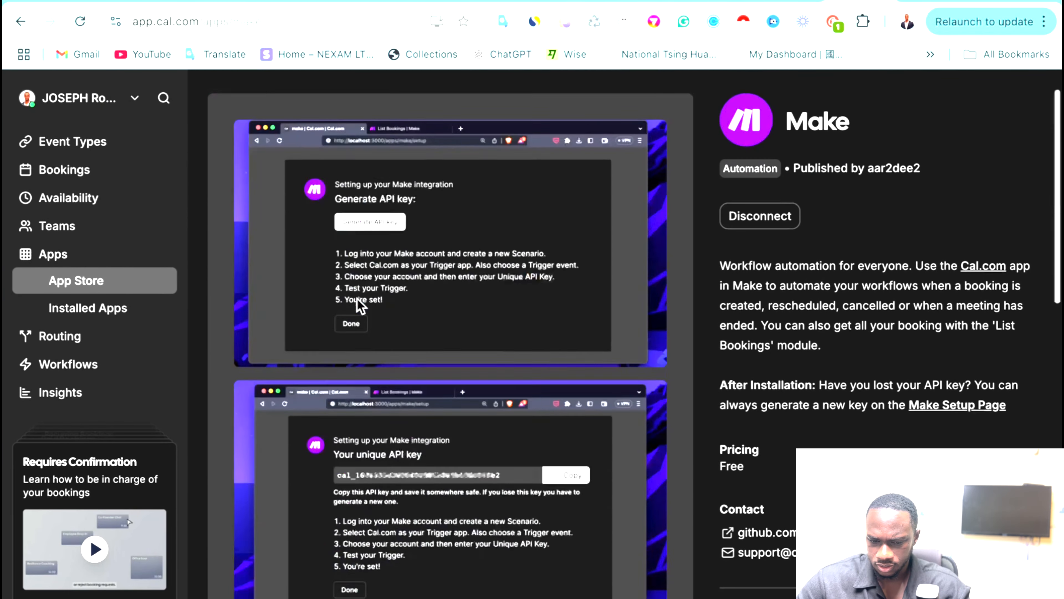
{"action": "scroll", "coordinate": [357, 297], "scroll_direction": "up", "scroll_amount": 1}
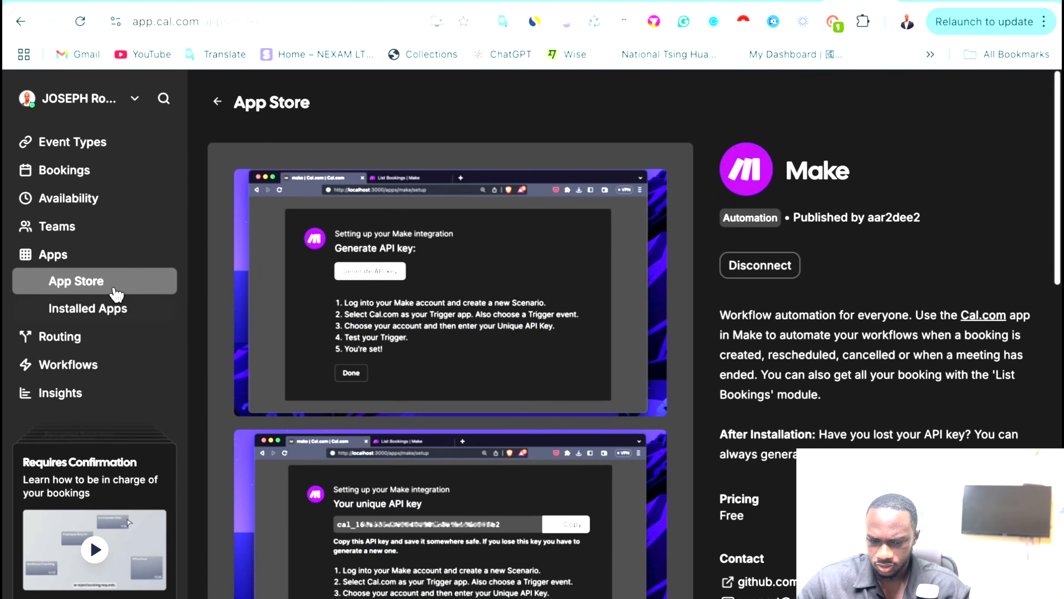
View the Installed Apps page and its calendar settings.
{"action": "left_click", "coordinate": [75, 309]}
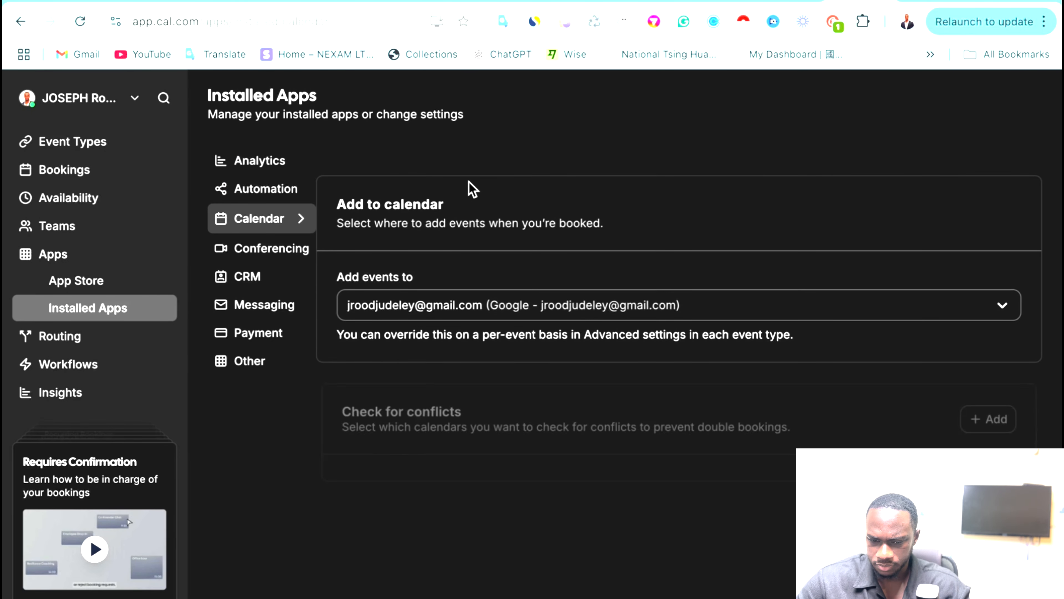
{"action": "scroll", "coordinate": [480, 429], "scroll_direction": "down", "scroll_amount": 2}
{"action": "scroll", "coordinate": [480, 429], "scroll_direction": "up", "scroll_amount": 2}
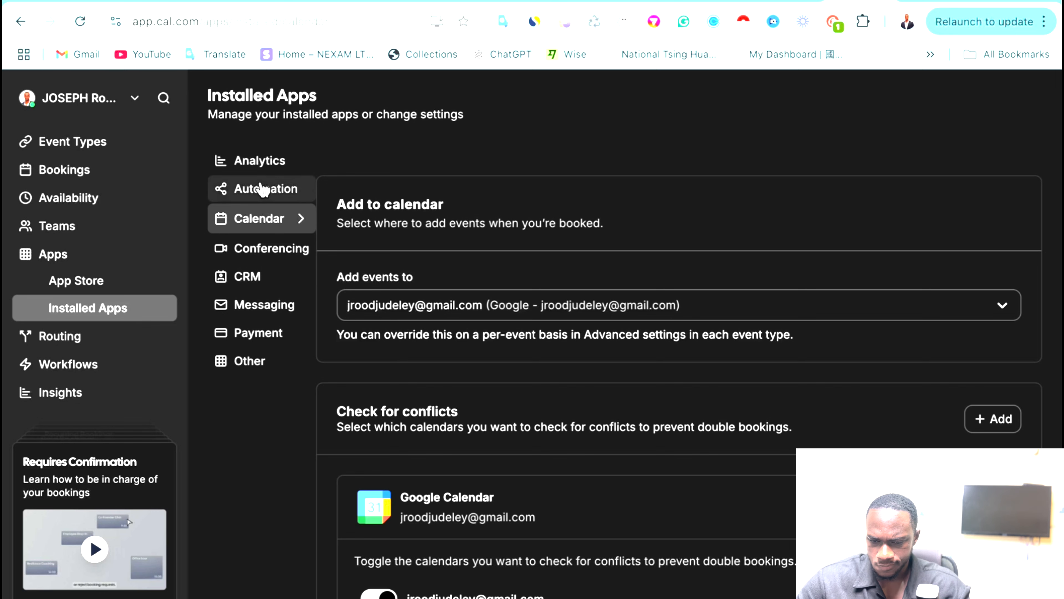
{"action": "scroll", "coordinate": [420, 298], "scroll_direction": "down", "scroll_amount": 6}
{"action": "scroll", "coordinate": [304, 190], "scroll_direction": "up", "scroll_amount": 6}
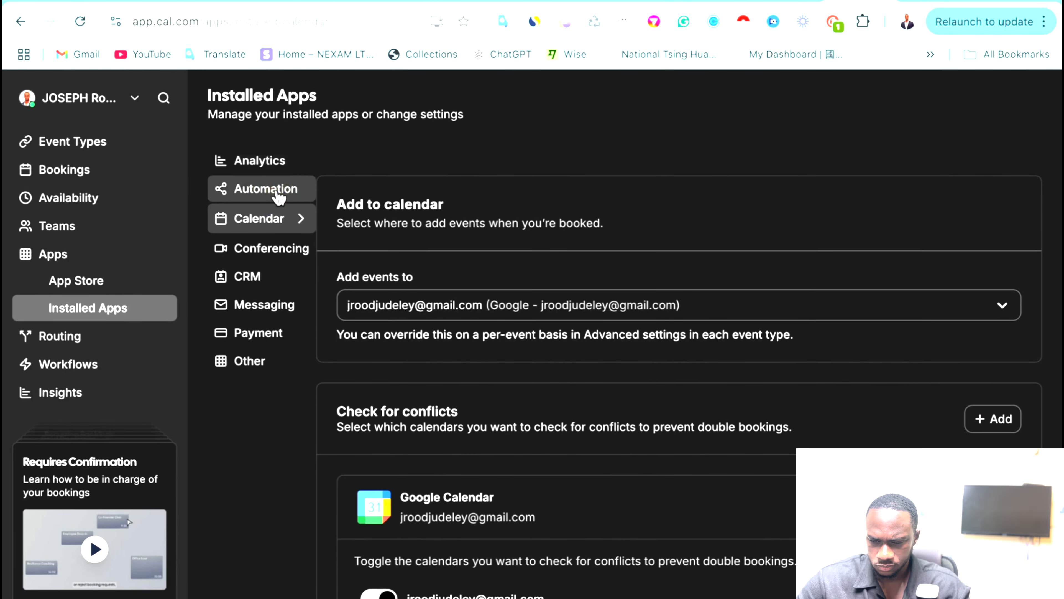
Check installed automation apps, revisit Make's details, then reopen Installed Apps.
{"action": "left_click", "coordinate": [277, 194]}
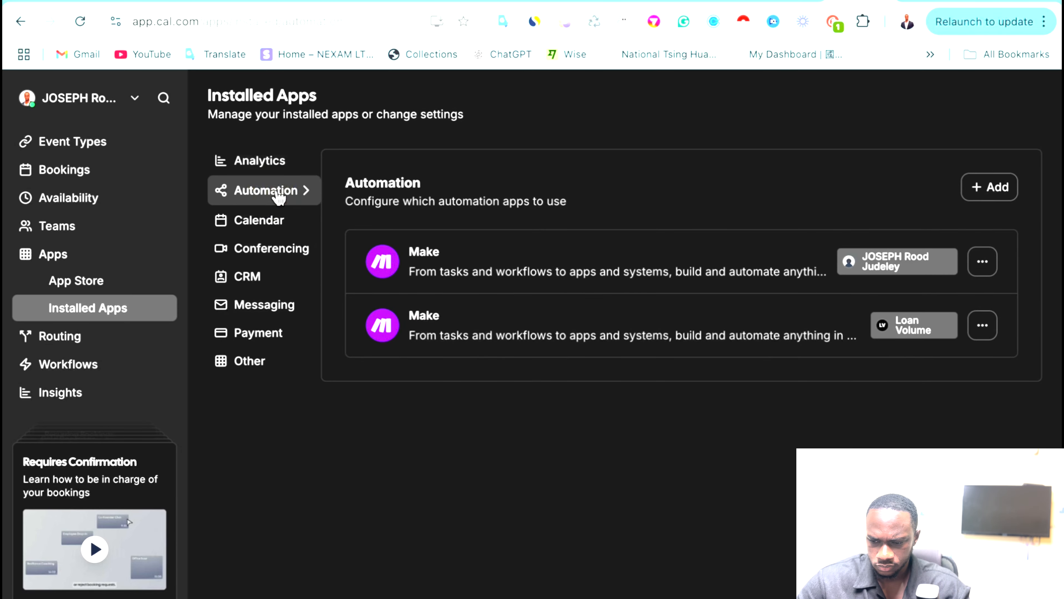
{"action": "left_click", "coordinate": [990, 187]}
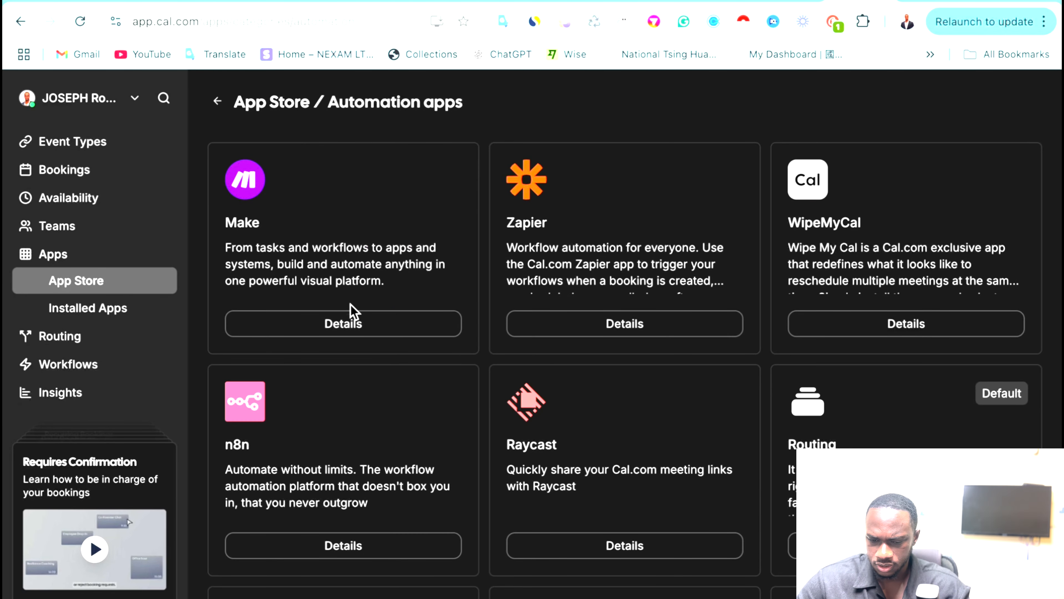
{"action": "left_click", "coordinate": [327, 331]}
{"action": "scroll", "coordinate": [867, 228], "scroll_direction": "down", "scroll_amount": 3}
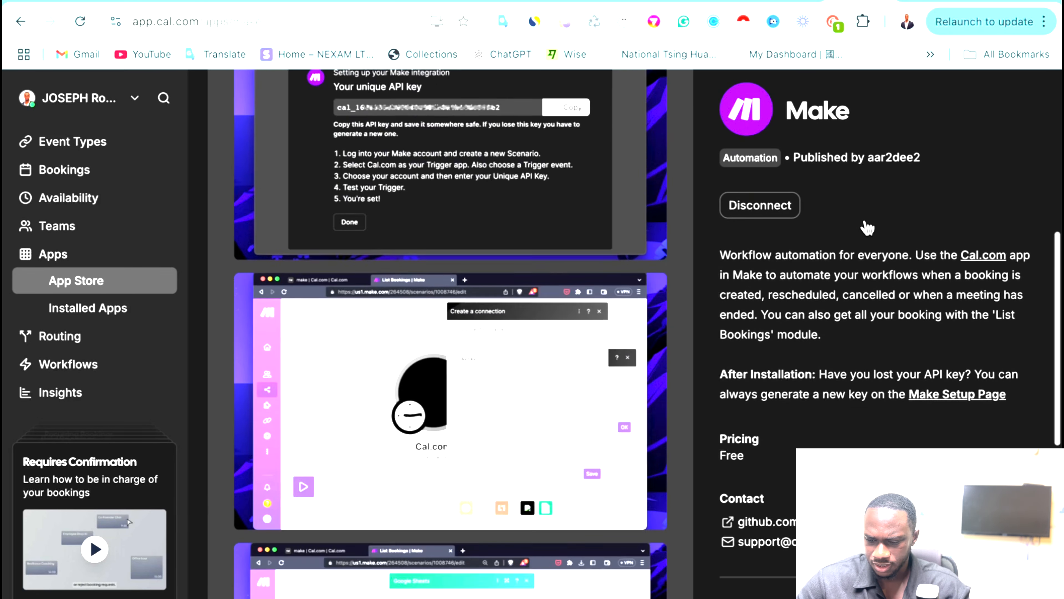
{"action": "scroll", "coordinate": [609, 345], "scroll_direction": "down", "scroll_amount": 10}
{"action": "scroll", "coordinate": [608, 345], "scroll_direction": "up", "scroll_amount": 20}
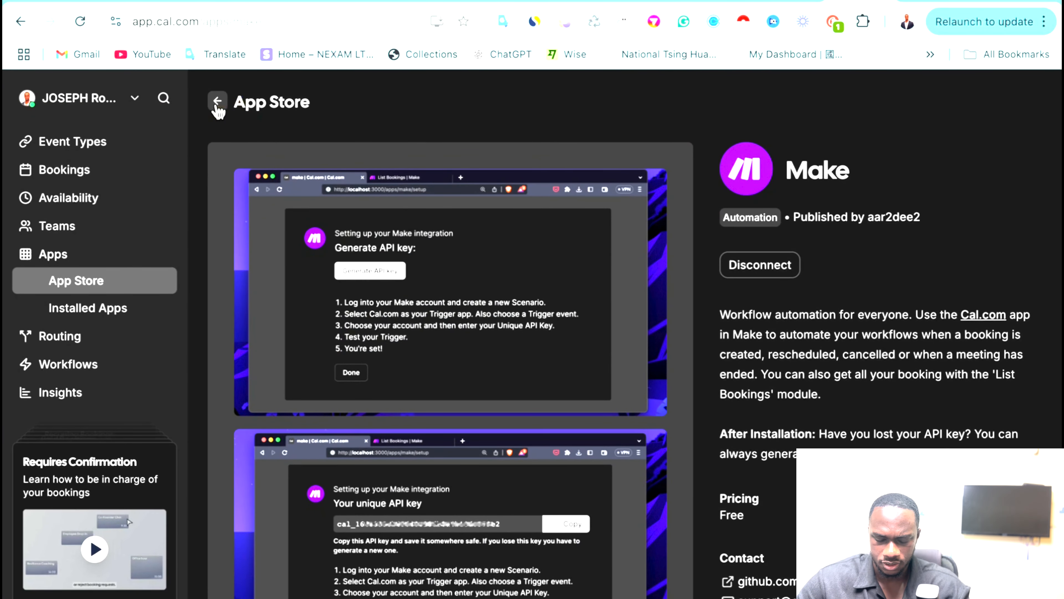
{"action": "left_click", "coordinate": [217, 102]}
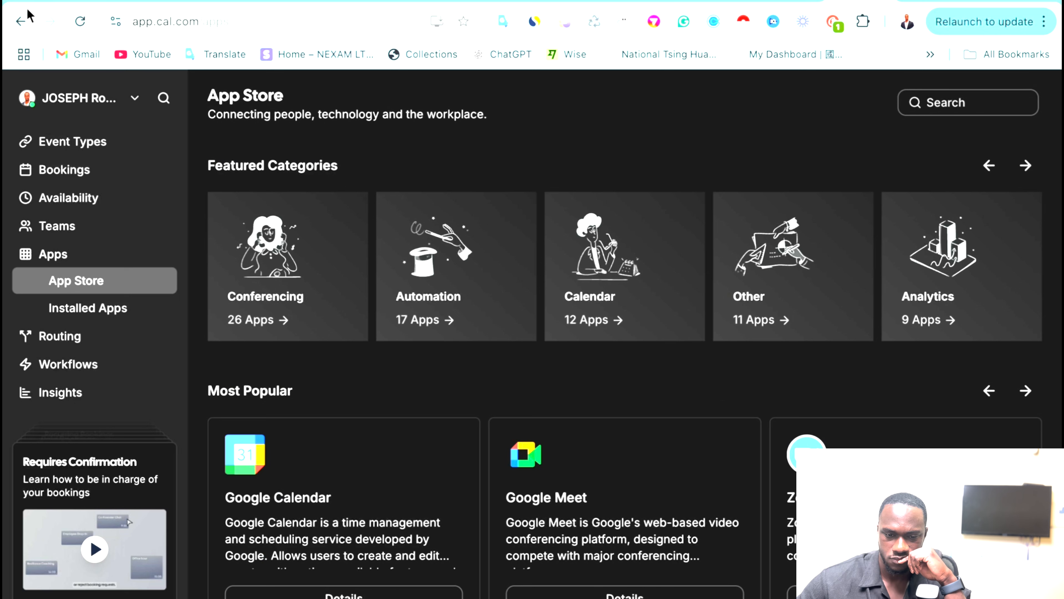
{"action": "left_click", "coordinate": [113, 312]}
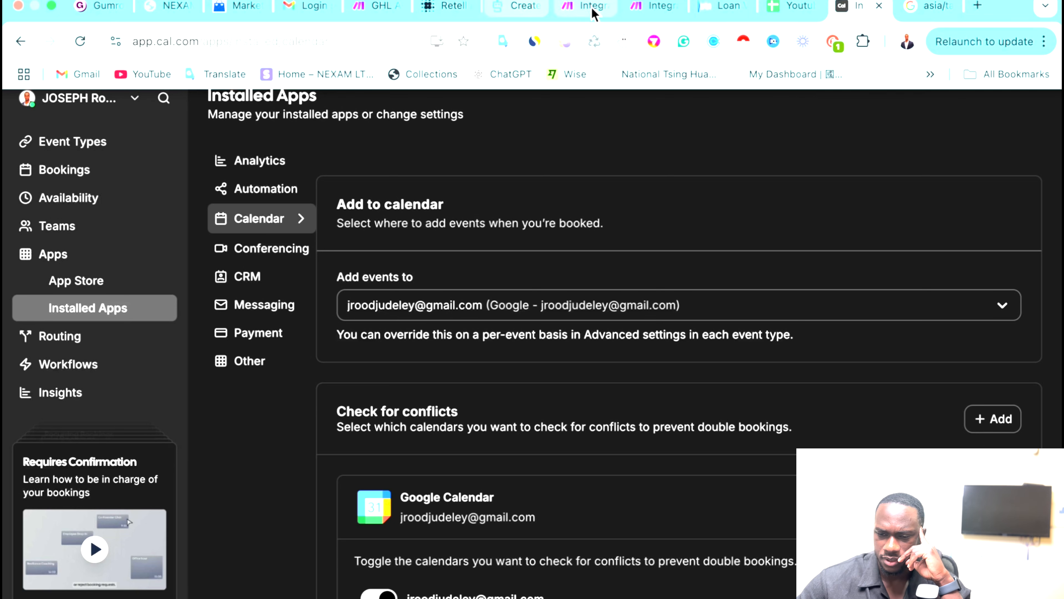
In Make, discard the unfinished setups and create a webhook named 'test booking webhook'.
{"action": "left_click", "coordinate": [641, 17]}
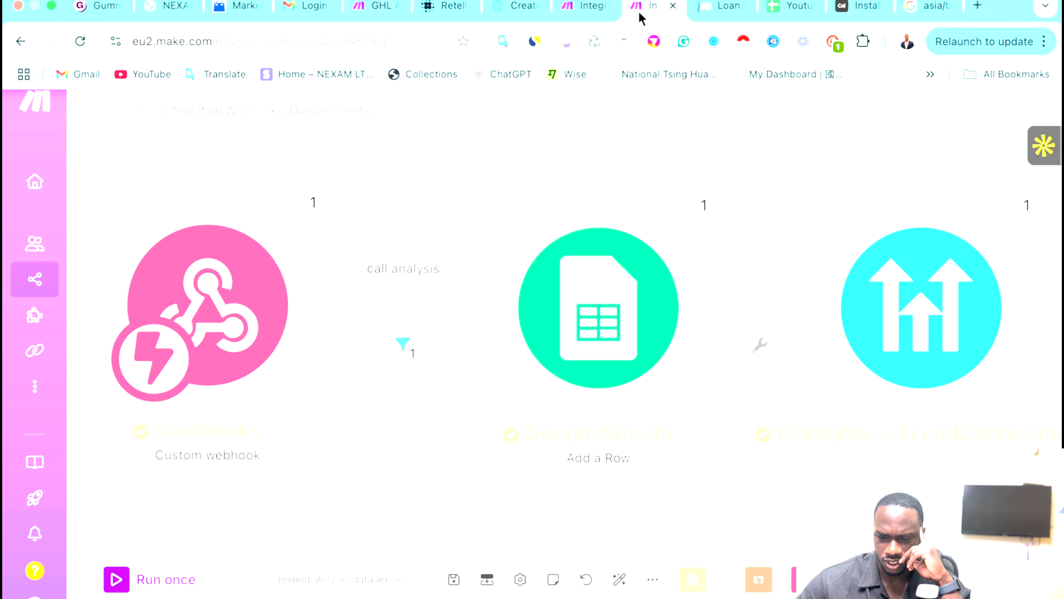
{"action": "left_click", "coordinate": [577, 12]}
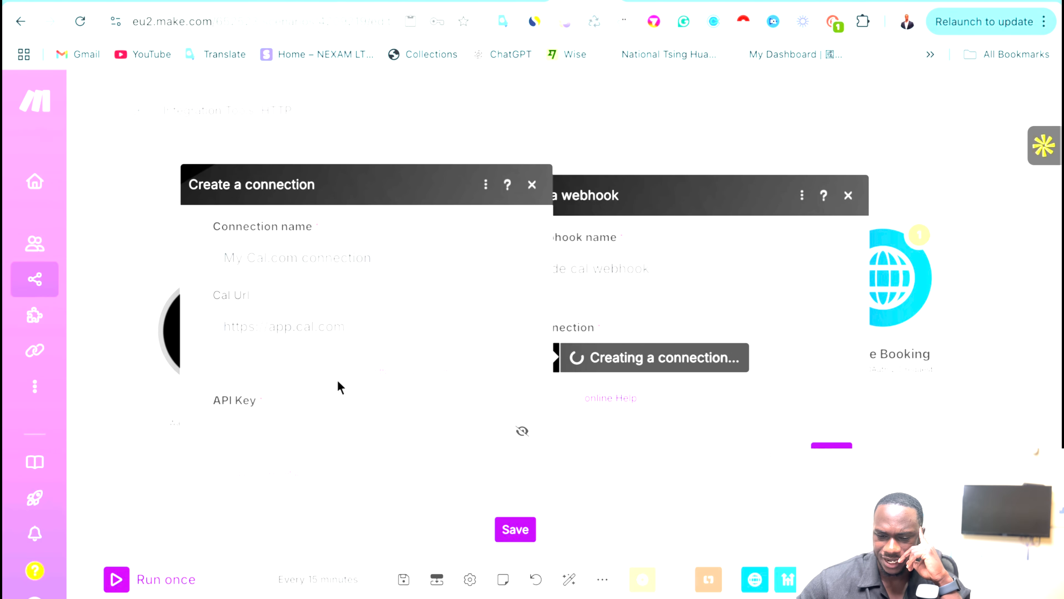
{"action": "left_click", "coordinate": [539, 188]}
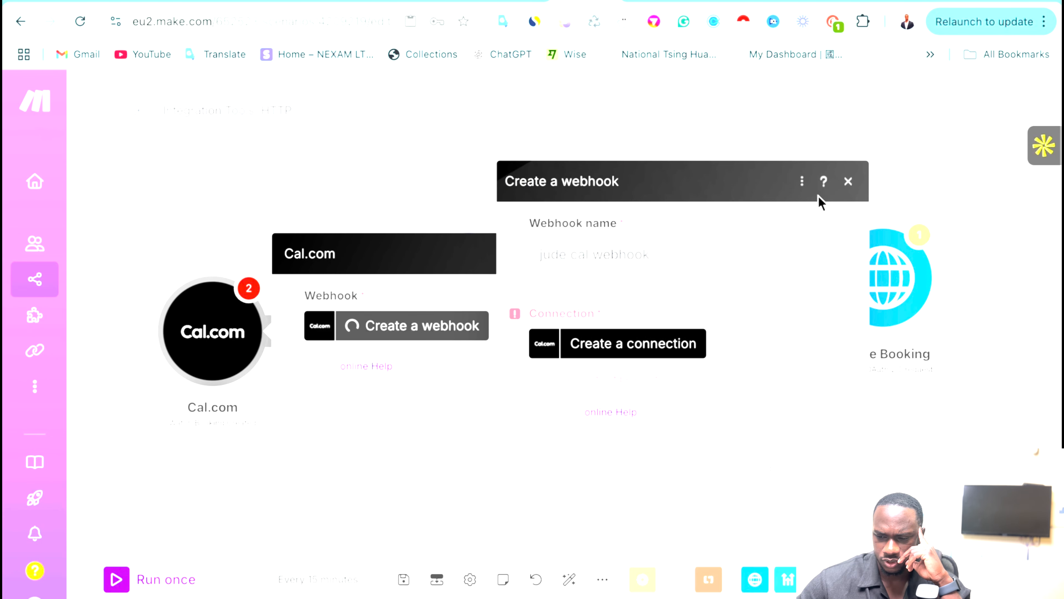
{"action": "left_click", "coordinate": [849, 180]}
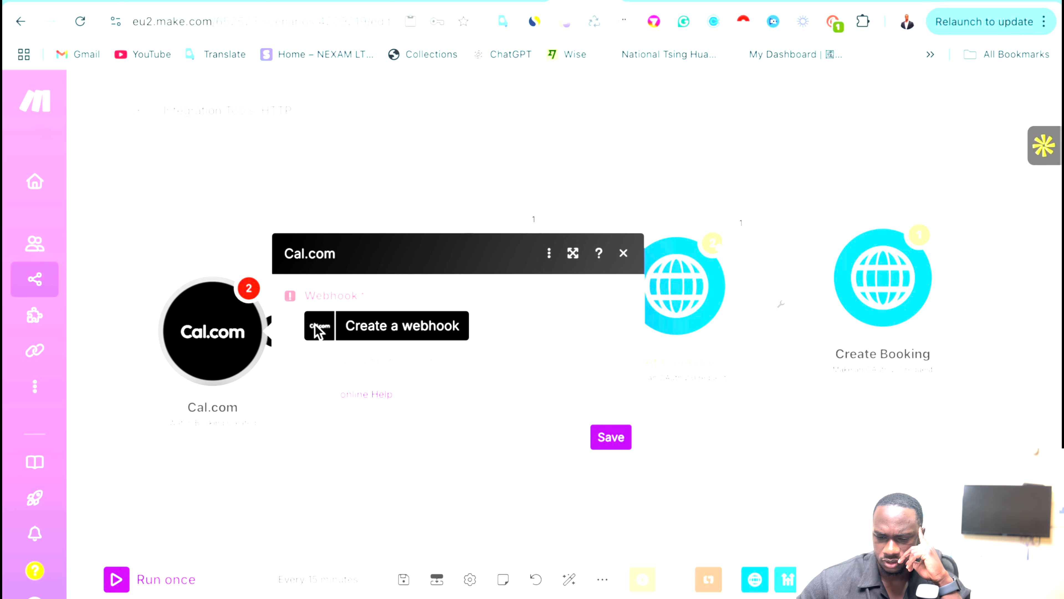
{"action": "left_click", "coordinate": [387, 327]}
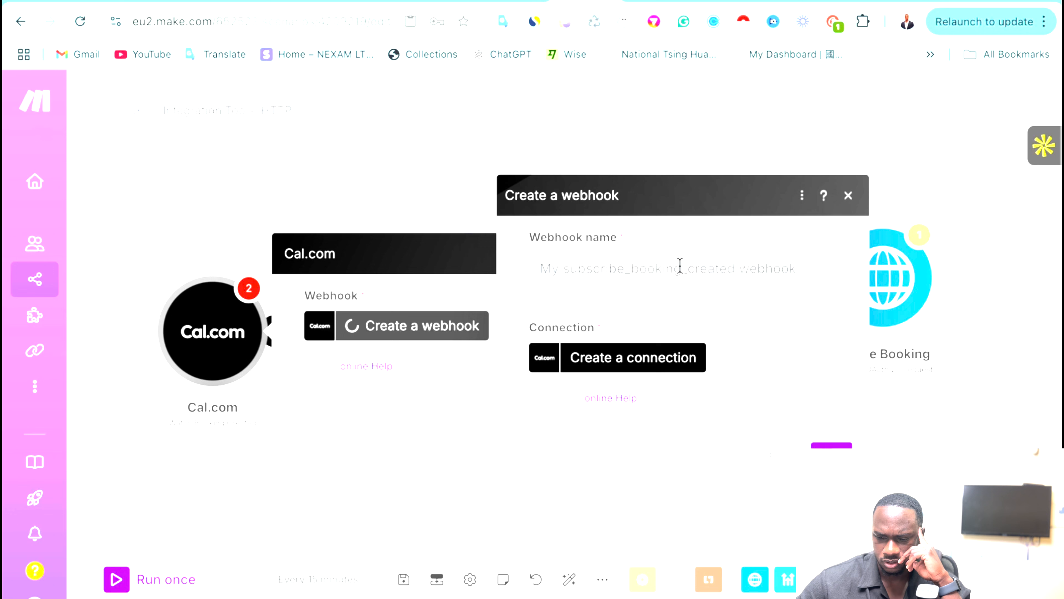
{"action": "left_click_drag", "start_coordinate": [738, 267], "coordinate": [726, 297]}
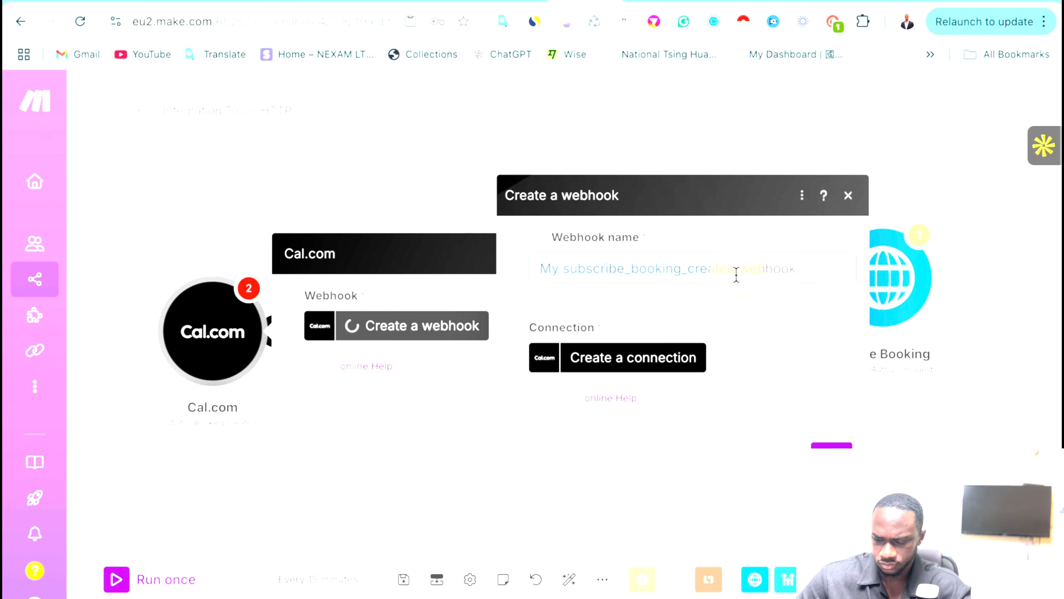
{"action": "key", "text": "BackSpace"}
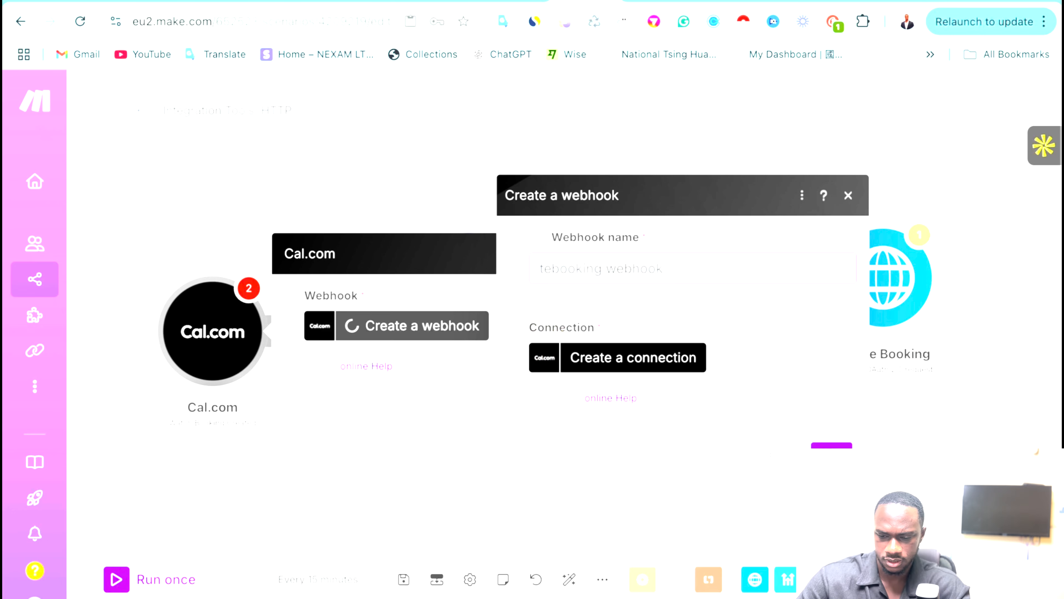
{"action": "type", "text": "test"}
{"action": "left_click", "coordinate": [831, 455]}
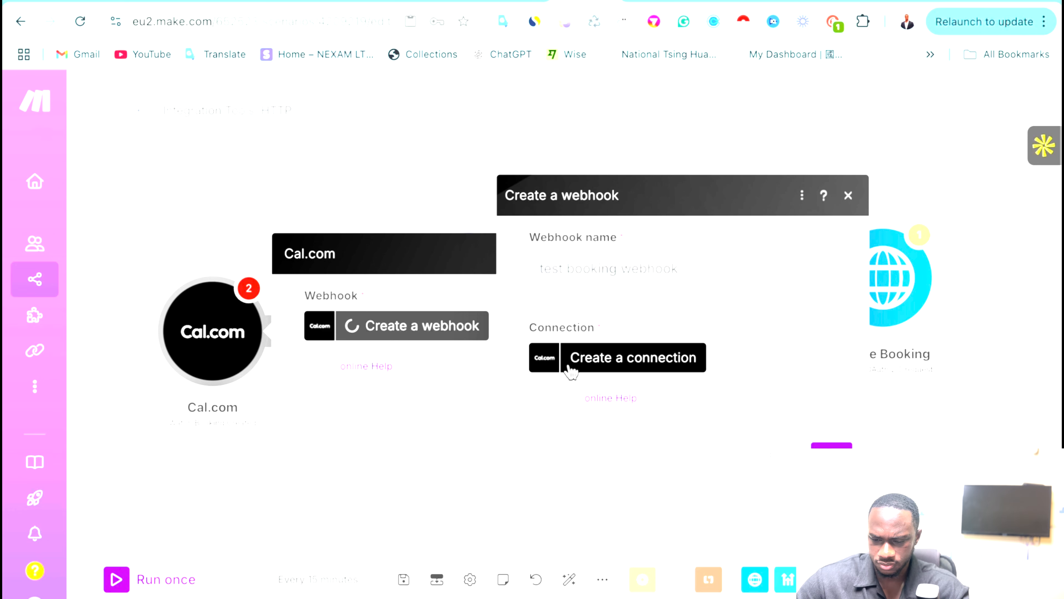
Start a new Cal.com connection, select its default name, and move to the API Key field.
{"action": "left_click", "coordinate": [597, 370]}
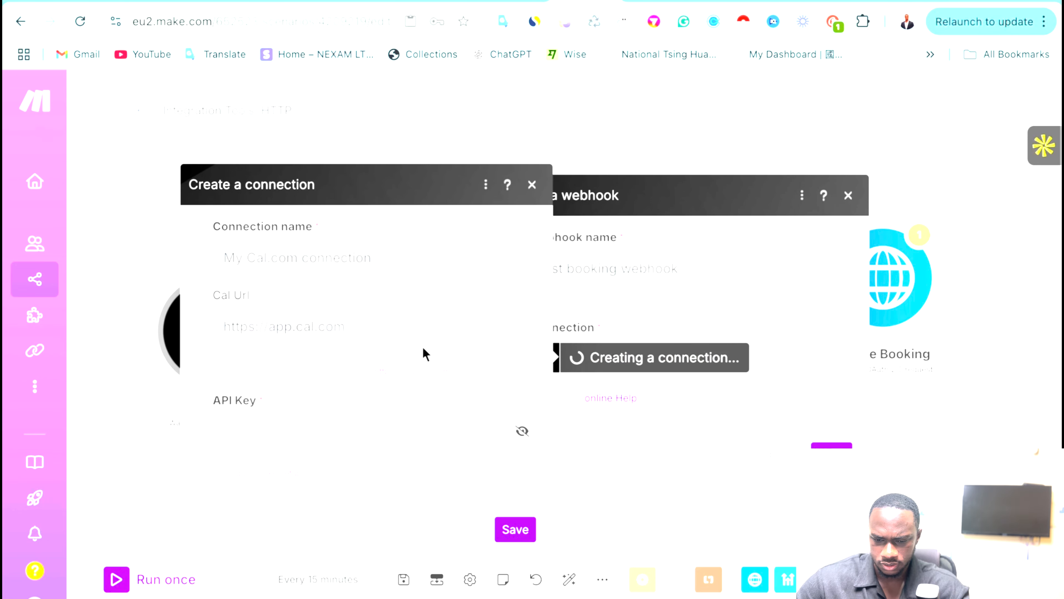
{"action": "left_click_drag", "start_coordinate": [294, 259], "coordinate": [208, 254]}
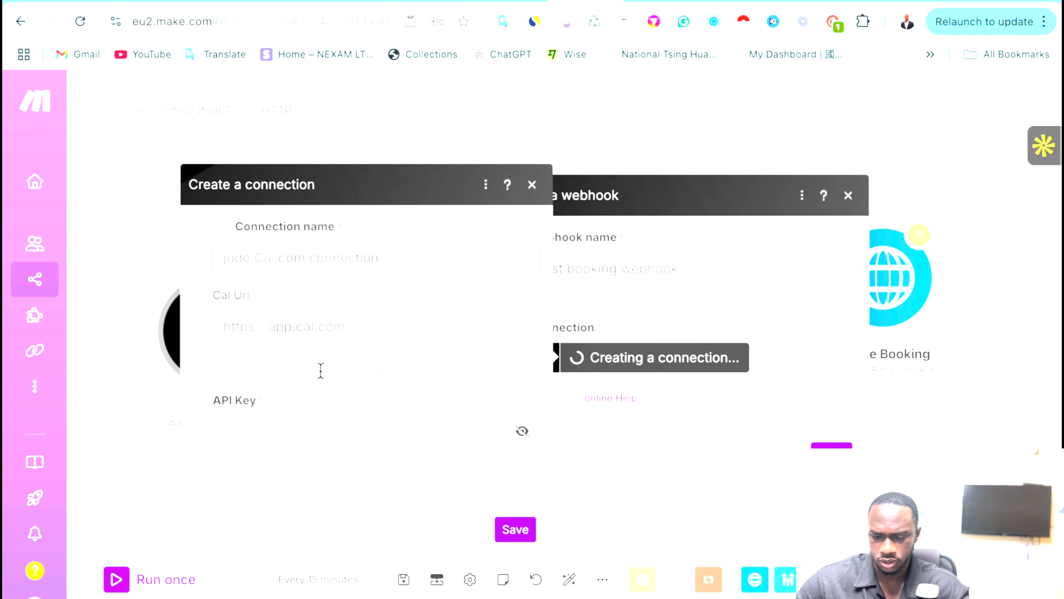
{"action": "left_click", "coordinate": [295, 418]}
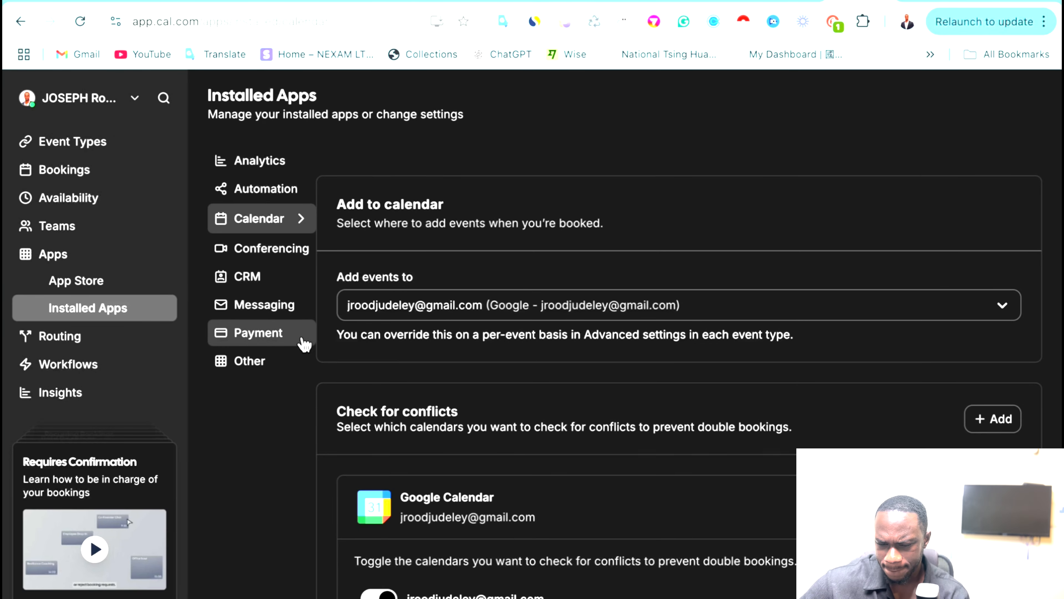
List installed Automation apps and inspect the first Make installation's options without removing it.
{"action": "left_click", "coordinate": [272, 189]}
{"action": "left_click", "coordinate": [984, 258]}
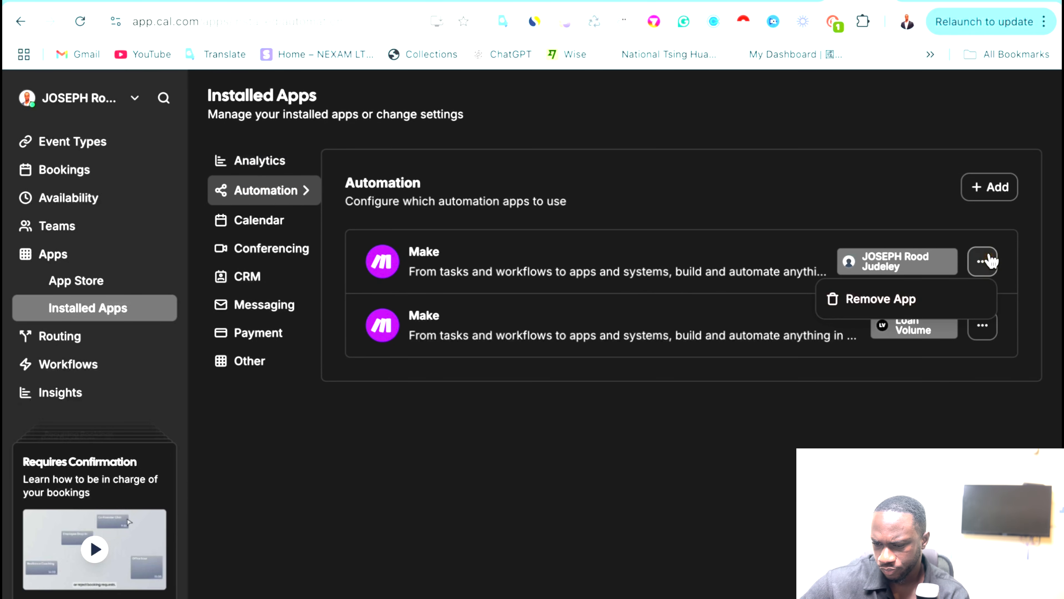
{"action": "left_click", "coordinate": [711, 284]}
{"action": "left_click", "coordinate": [662, 275]}
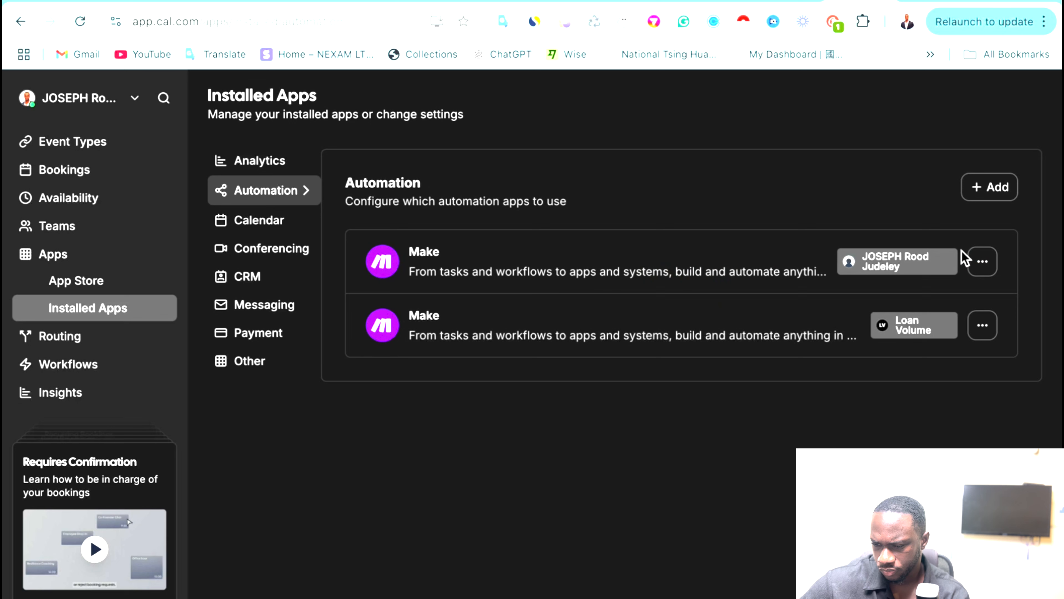
{"action": "left_click", "coordinate": [982, 261]}
{"action": "left_click", "coordinate": [731, 269]}
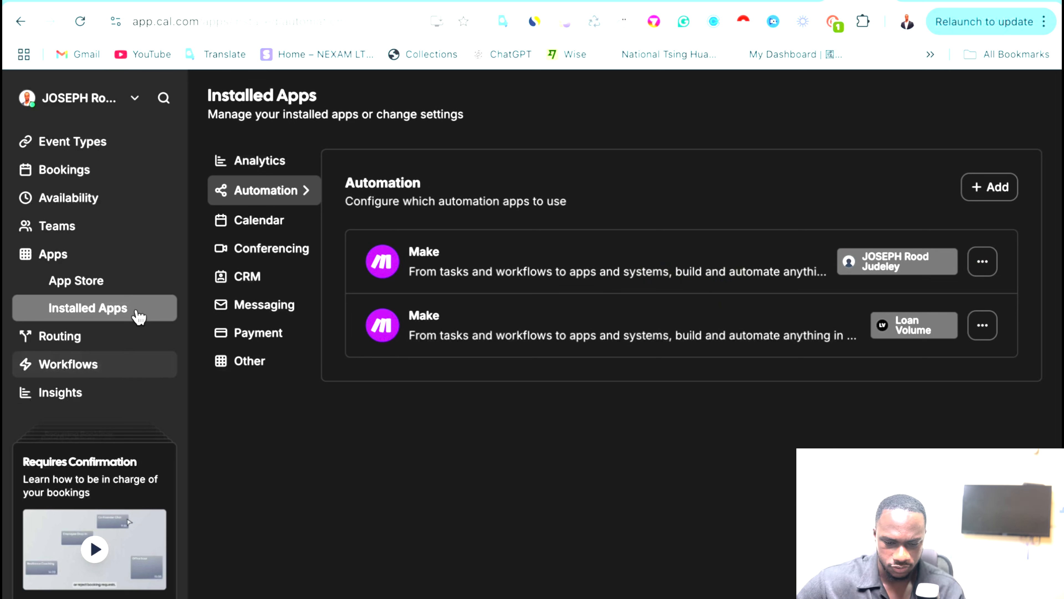
{"action": "scroll", "coordinate": [158, 498], "scroll_direction": "down", "scroll_amount": 2}
{"action": "scroll", "coordinate": [156, 497], "scroll_direction": "down", "scroll_amount": 2}
{"action": "scroll", "coordinate": [157, 496], "scroll_direction": "up", "scroll_amount": 4}
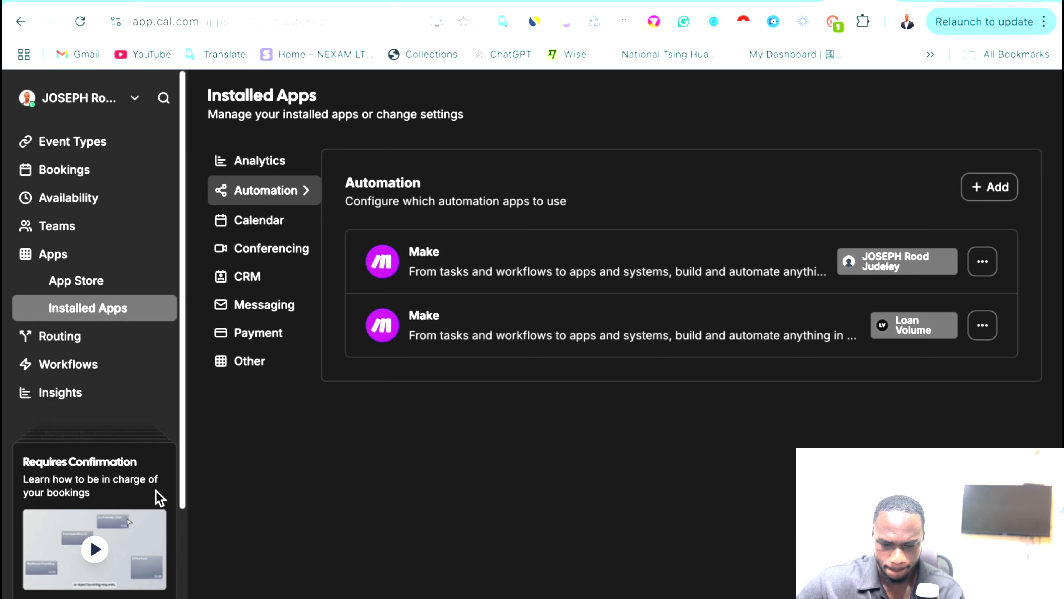
Go to the App Store and advance the Most Popular row twice to Zoom Video and Outlook Calendar.
{"action": "left_click", "coordinate": [85, 290]}
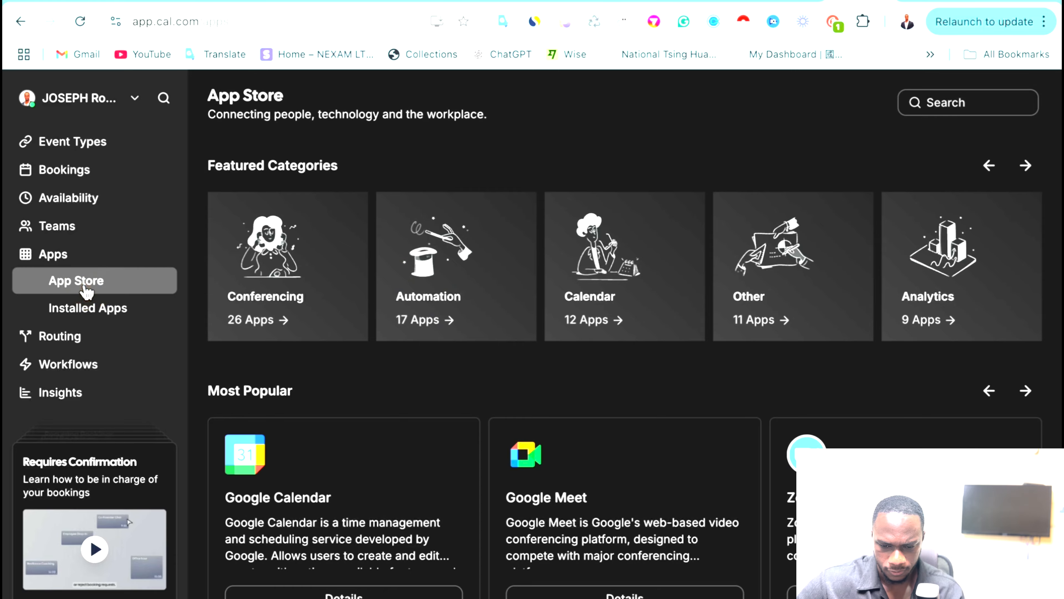
{"action": "scroll", "coordinate": [438, 404], "scroll_direction": "down", "scroll_amount": 4}
{"action": "scroll", "coordinate": [434, 404], "scroll_direction": "up", "scroll_amount": 4}
{"action": "scroll", "coordinate": [434, 404], "scroll_direction": "down", "scroll_amount": 10}
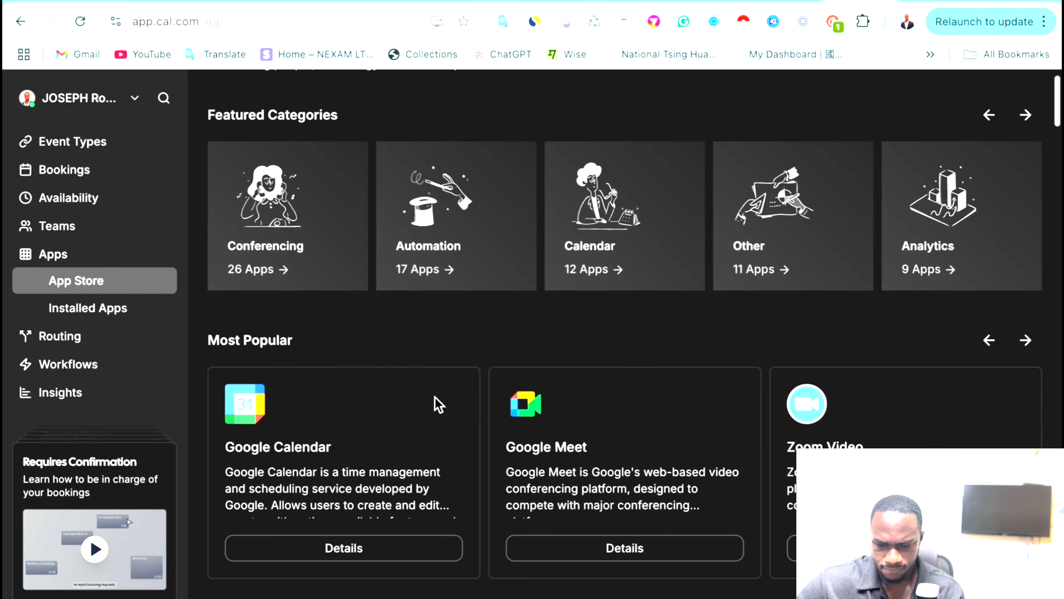
{"action": "scroll", "coordinate": [434, 397], "scroll_direction": "down", "scroll_amount": 10}
{"action": "scroll", "coordinate": [435, 397], "scroll_direction": "up", "scroll_amount": 20}
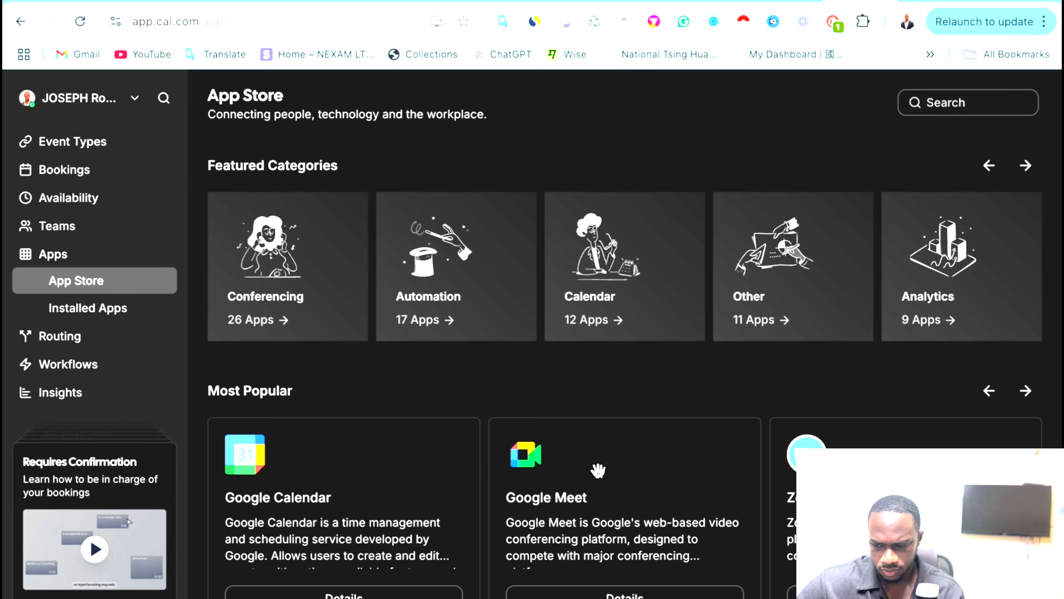
{"action": "left_click", "coordinate": [1024, 392]}
{"action": "left_click", "coordinate": [1024, 392]}
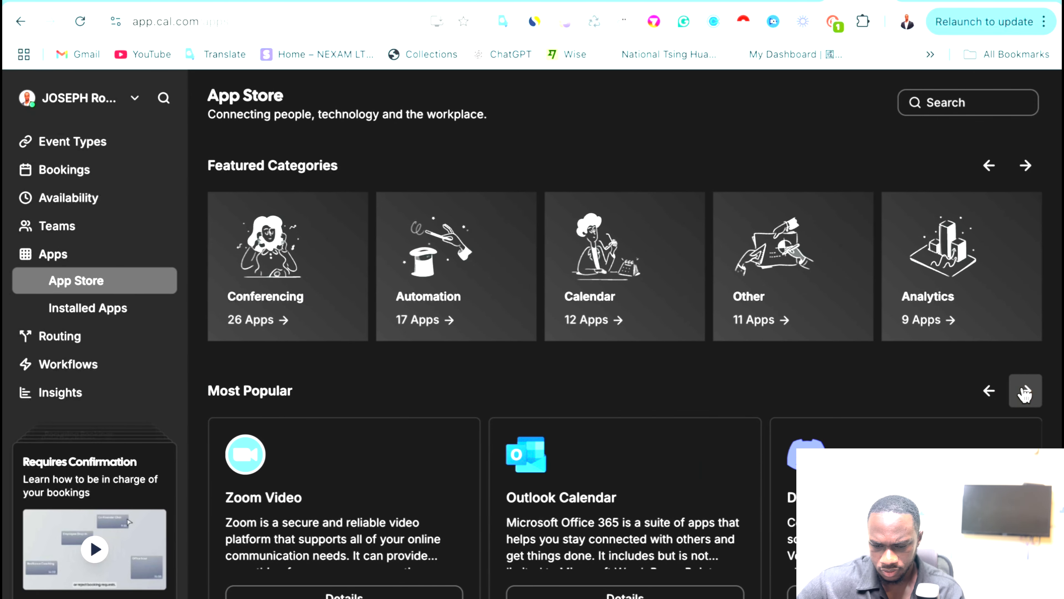
{"action": "scroll", "coordinate": [637, 423], "scroll_direction": "down", "scroll_amount": 10}
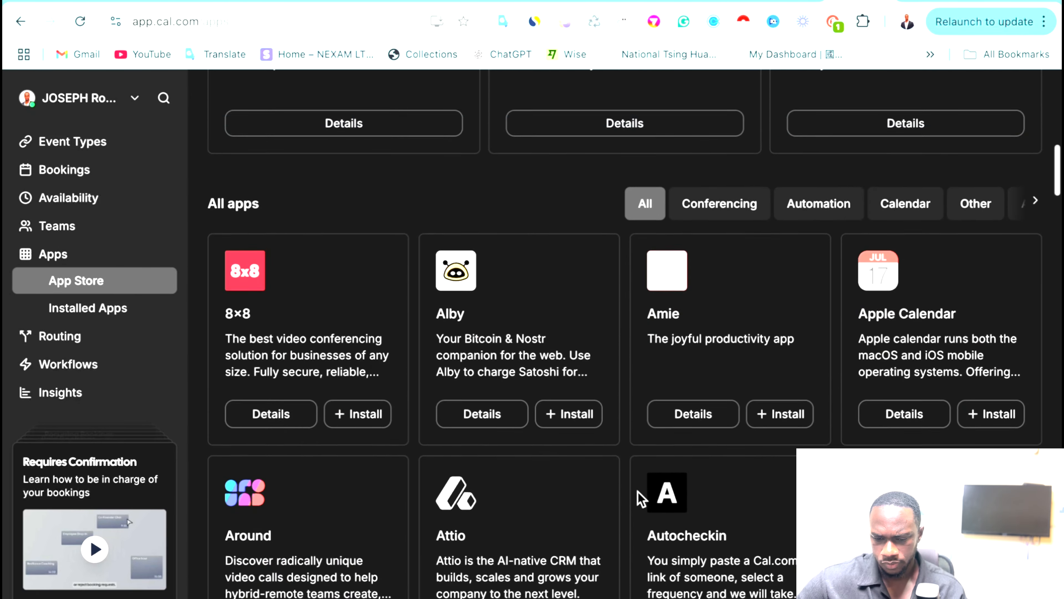
{"action": "scroll", "coordinate": [637, 495], "scroll_direction": "up", "scroll_amount": 15}
{"action": "scroll", "coordinate": [637, 491], "scroll_direction": "down", "scroll_amount": 3}
{"action": "scroll", "coordinate": [636, 492], "scroll_direction": "up", "scroll_amount": 2}
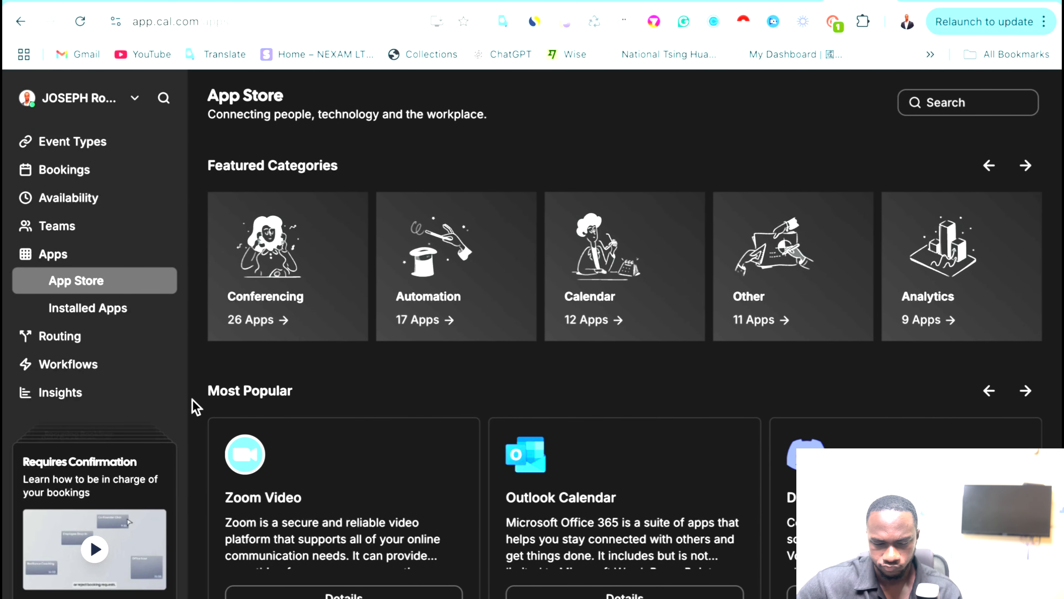
{"action": "scroll", "coordinate": [196, 407], "scroll_direction": "down", "scroll_amount": 1}
{"action": "scroll", "coordinate": [147, 415], "scroll_direction": "down", "scroll_amount": 3}
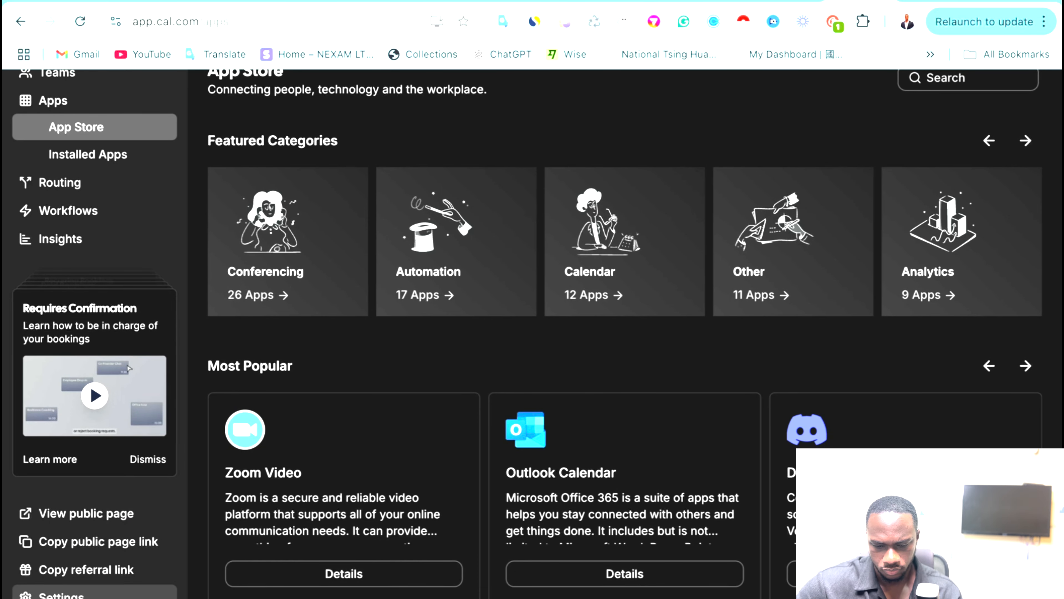
Check the Webhooks page in account settings, then return to the dashboard.
{"action": "left_click", "coordinate": [63, 594]}
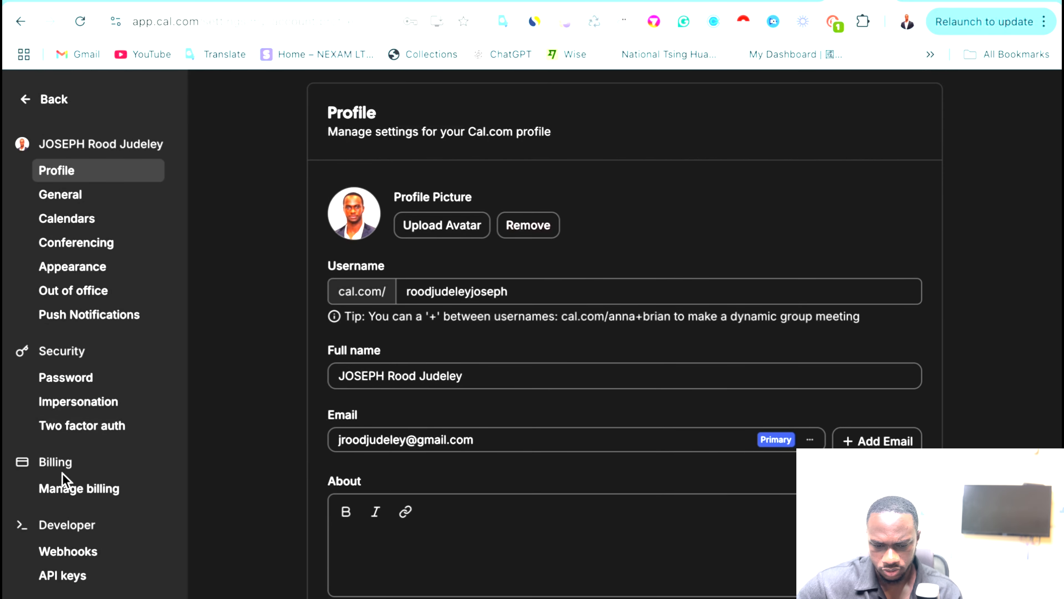
{"action": "scroll", "coordinate": [62, 473], "scroll_direction": "down", "scroll_amount": 2}
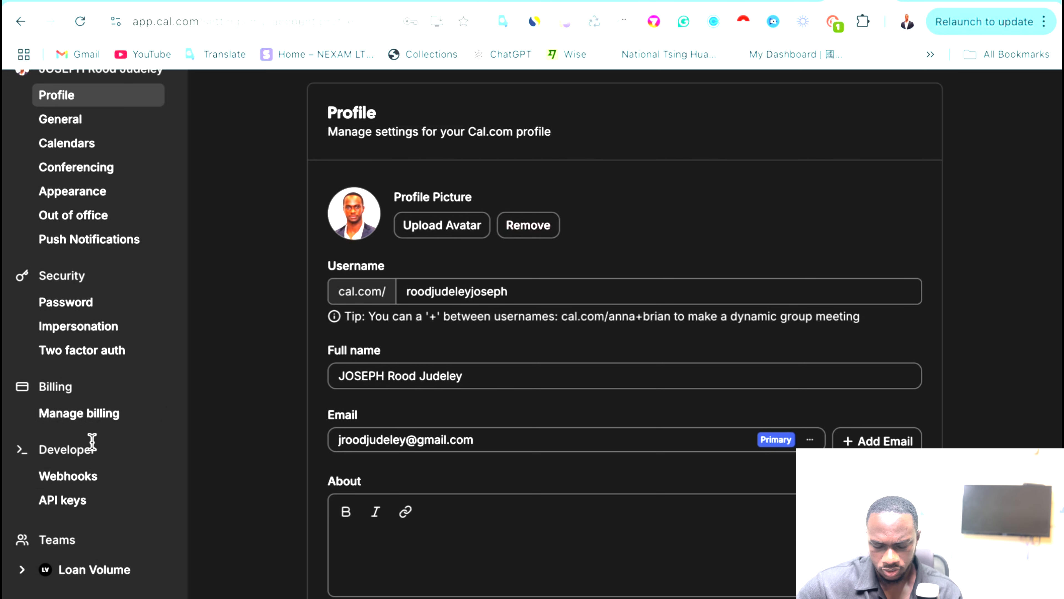
{"action": "left_click", "coordinate": [89, 479]}
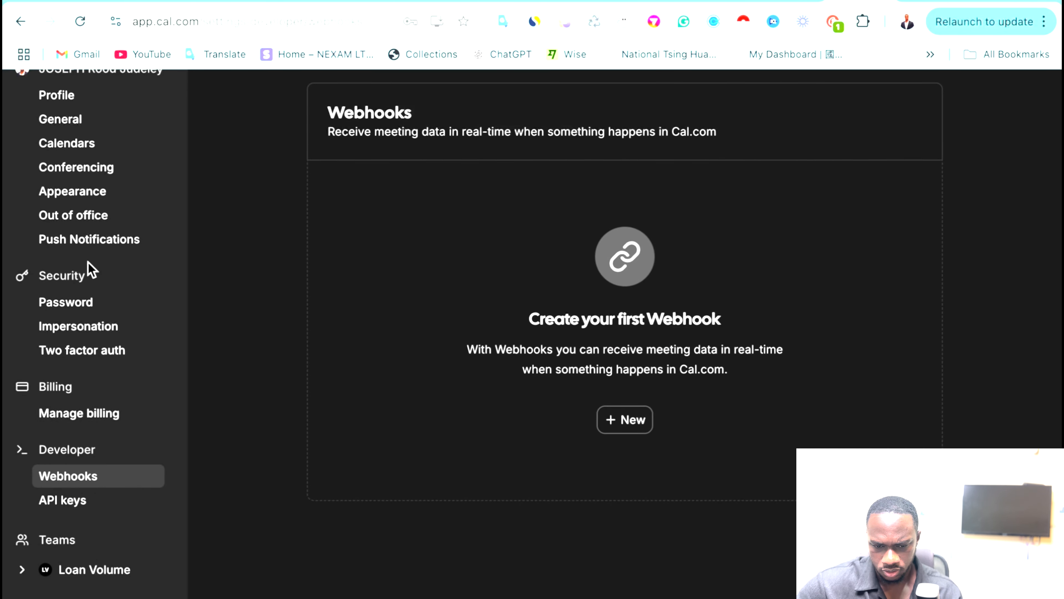
{"action": "scroll", "coordinate": [90, 264], "scroll_direction": "up", "scroll_amount": 2}
{"action": "left_click", "coordinate": [23, 101]}
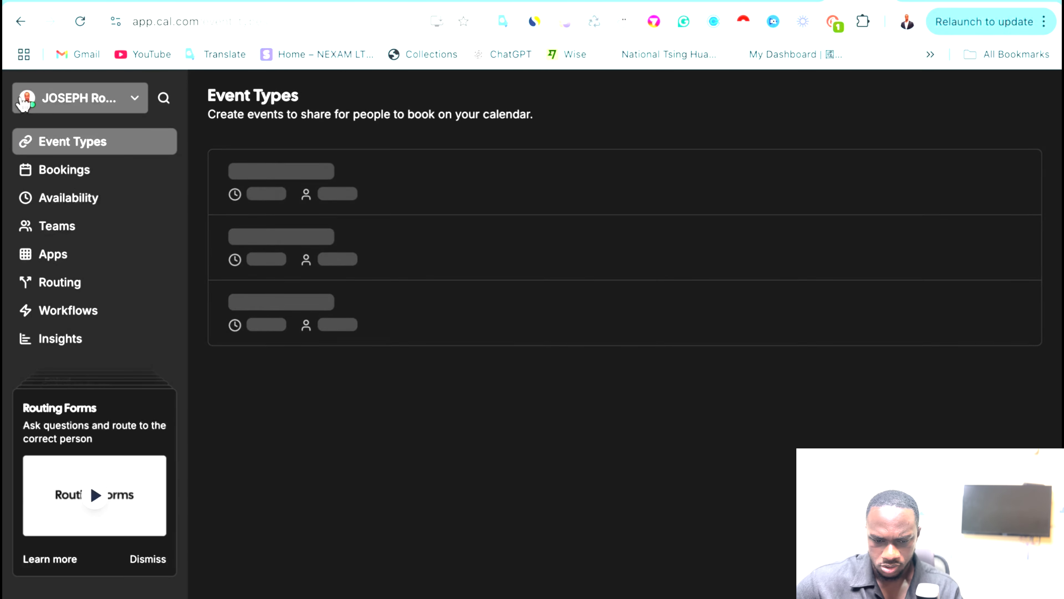
Search the App Store for 'make', view Make's details, then list installed Automation apps.
{"action": "left_click", "coordinate": [63, 255]}
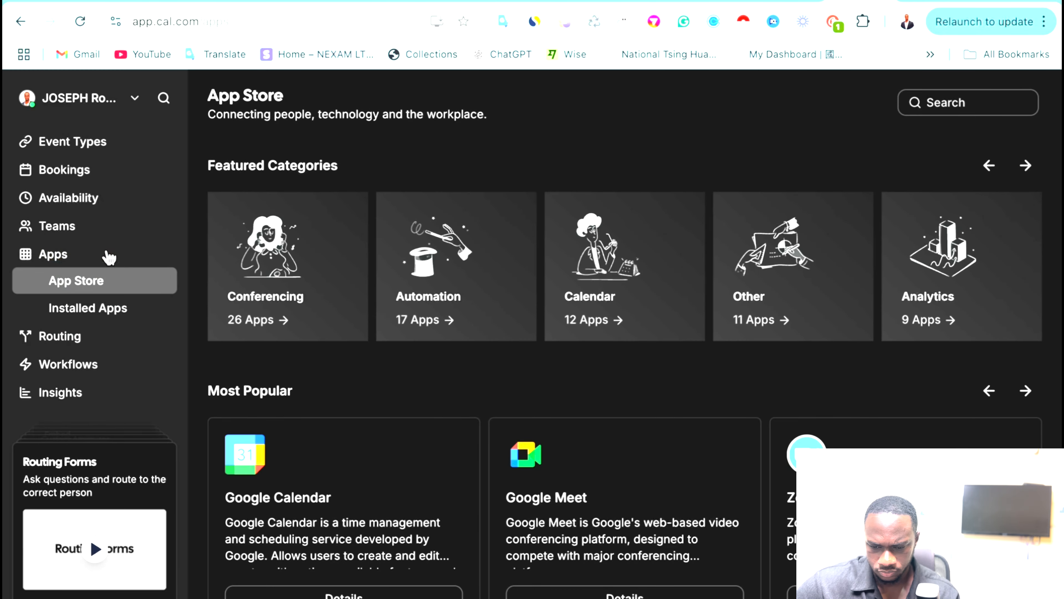
{"action": "scroll", "coordinate": [659, 402], "scroll_direction": "down", "scroll_amount": 10}
{"action": "scroll", "coordinate": [661, 415], "scroll_direction": "up", "scroll_amount": 10}
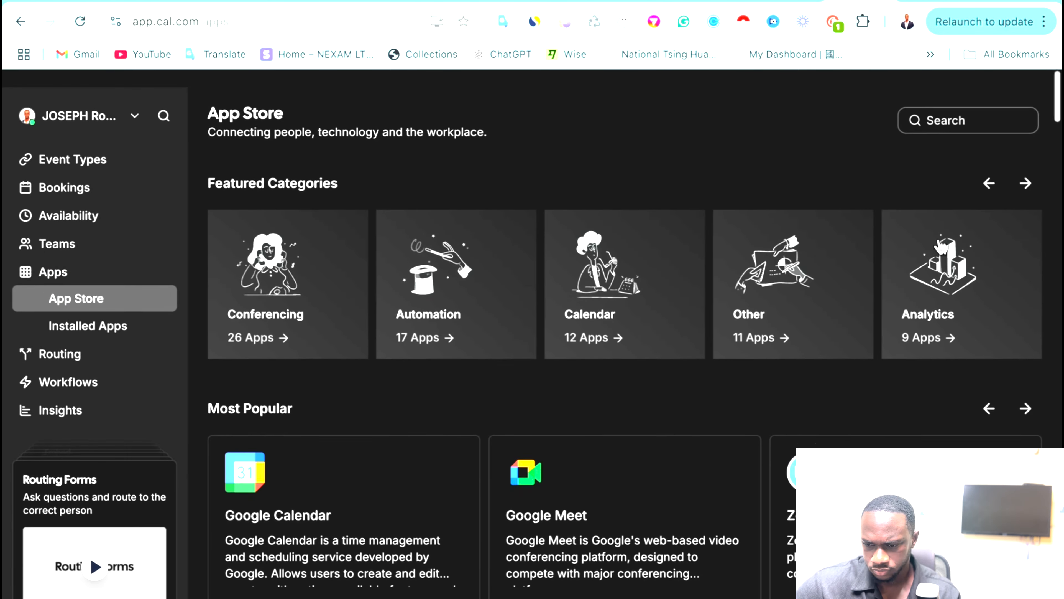
{"action": "left_click", "coordinate": [945, 103]}
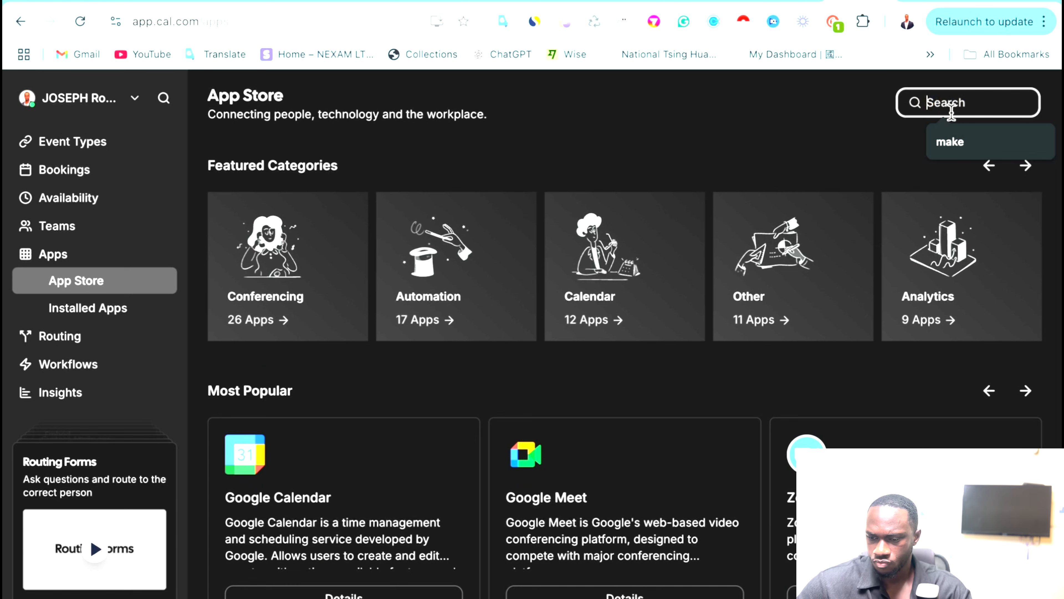
{"action": "left_click", "coordinate": [951, 142]}
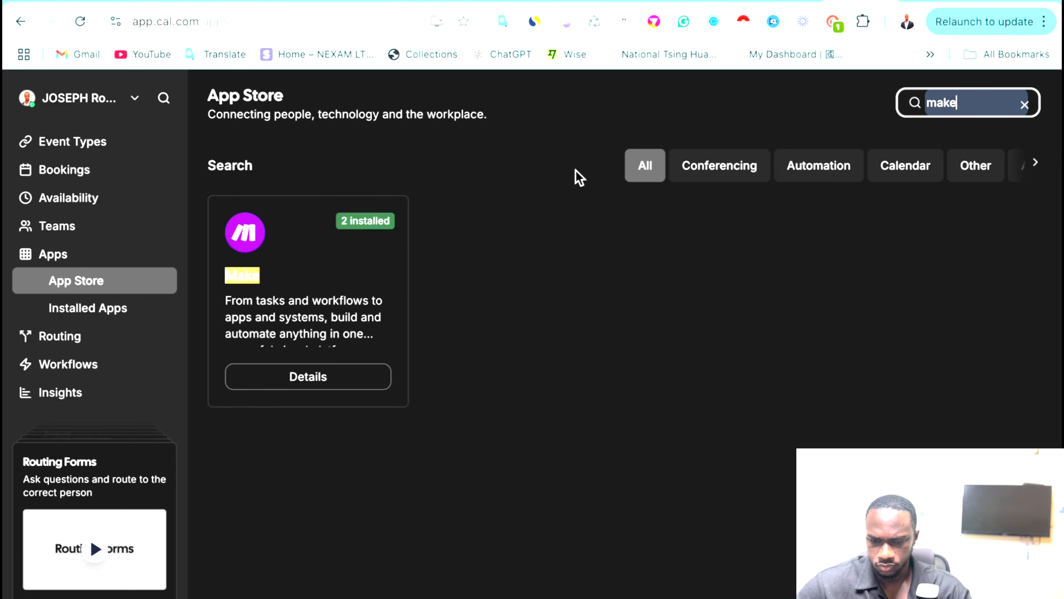
{"action": "left_click", "coordinate": [516, 308]}
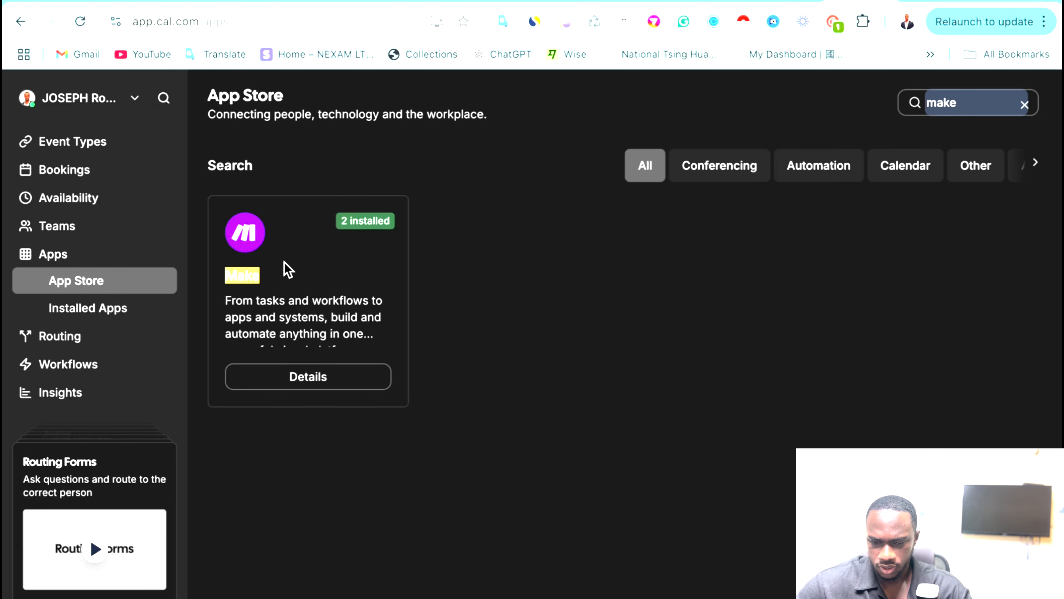
{"action": "double_click", "coordinate": [242, 275]}
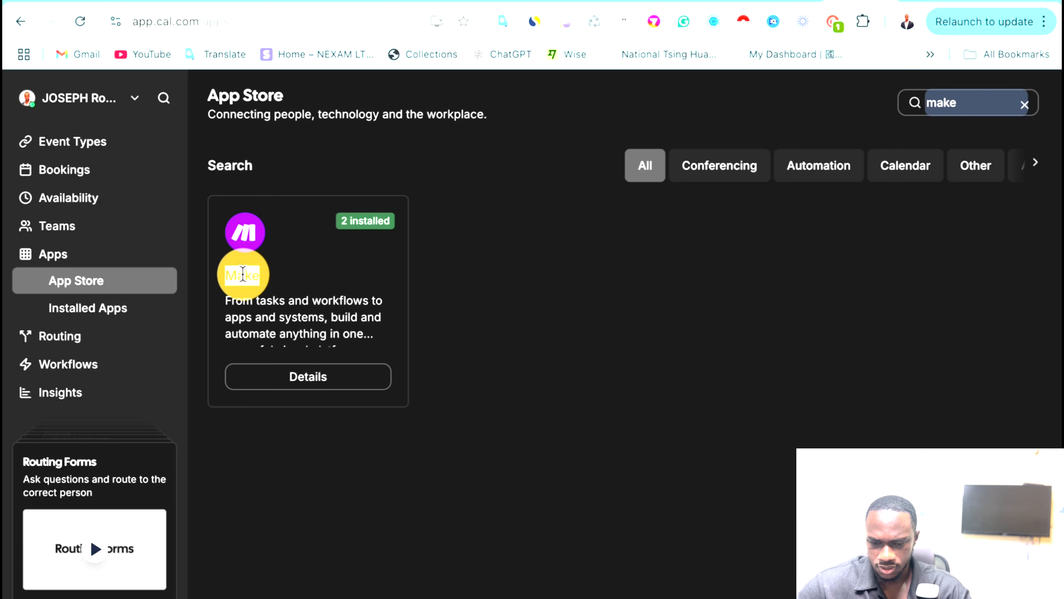
{"action": "left_click", "coordinate": [308, 376]}
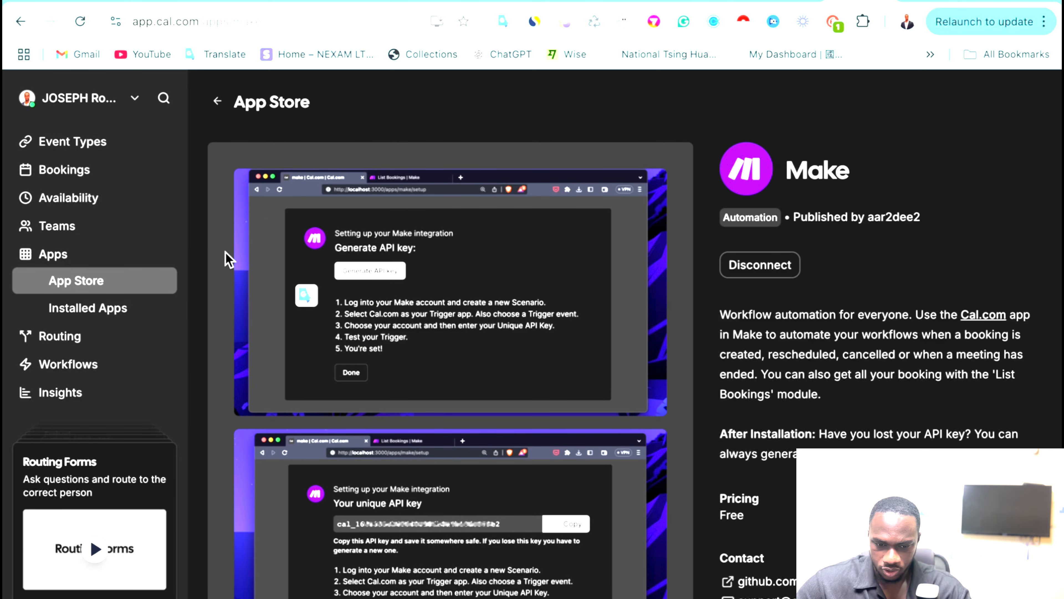
{"action": "left_click", "coordinate": [119, 308]}
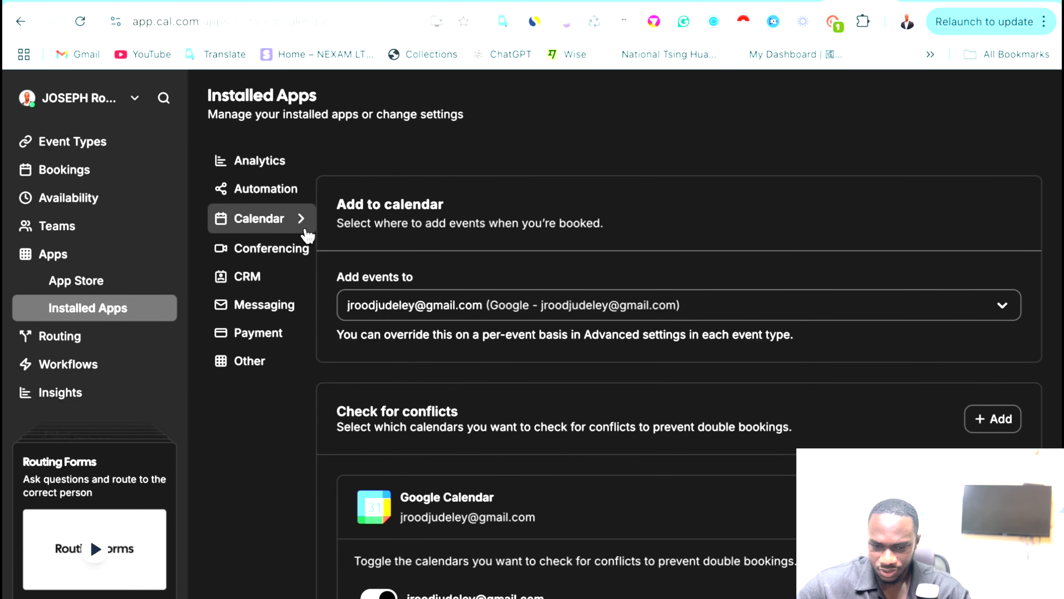
{"action": "left_click", "coordinate": [280, 189]}
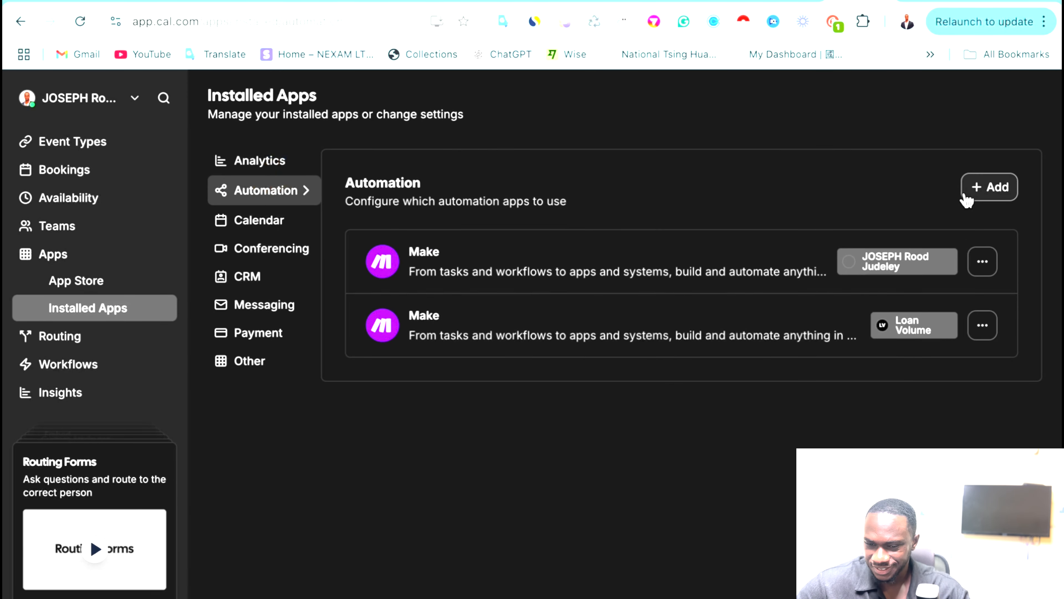
Remove the first (personal) Make installation, then bring up the Automation apps listing to add one.
{"action": "left_click", "coordinate": [988, 265]}
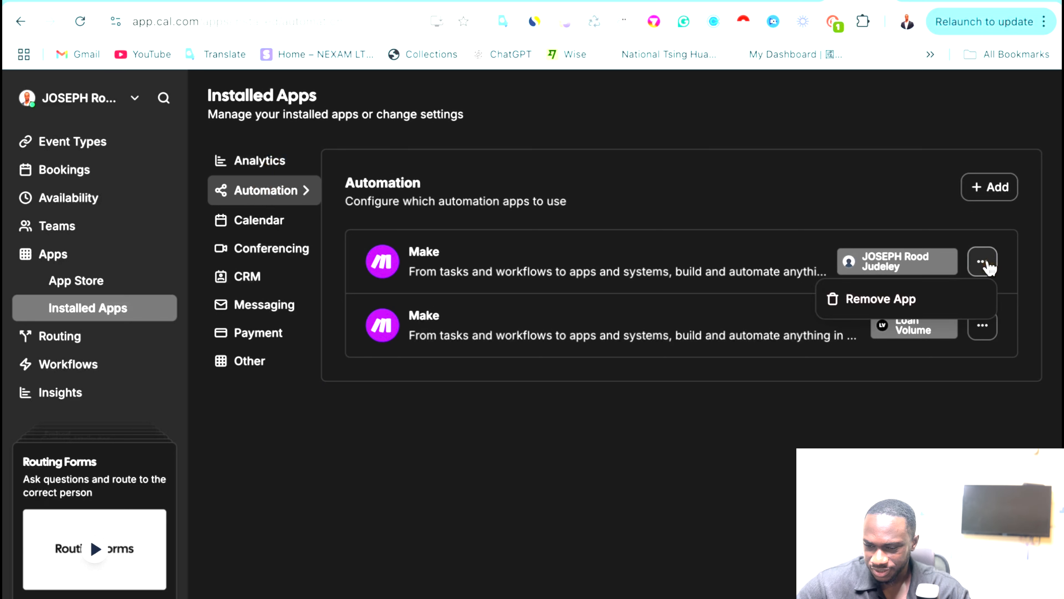
{"action": "left_click", "coordinate": [832, 302]}
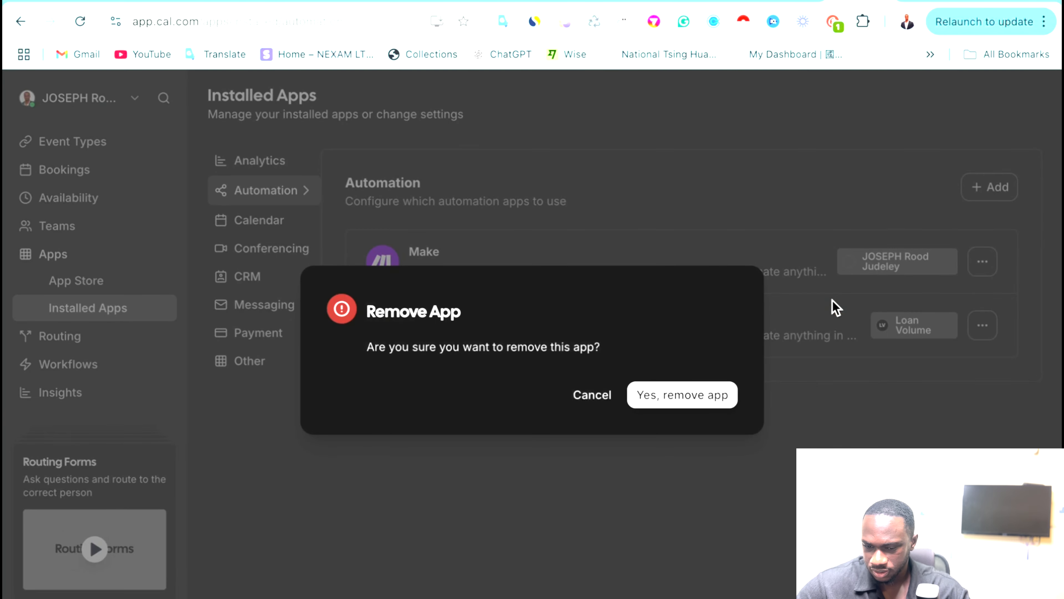
{"action": "left_click", "coordinate": [657, 396]}
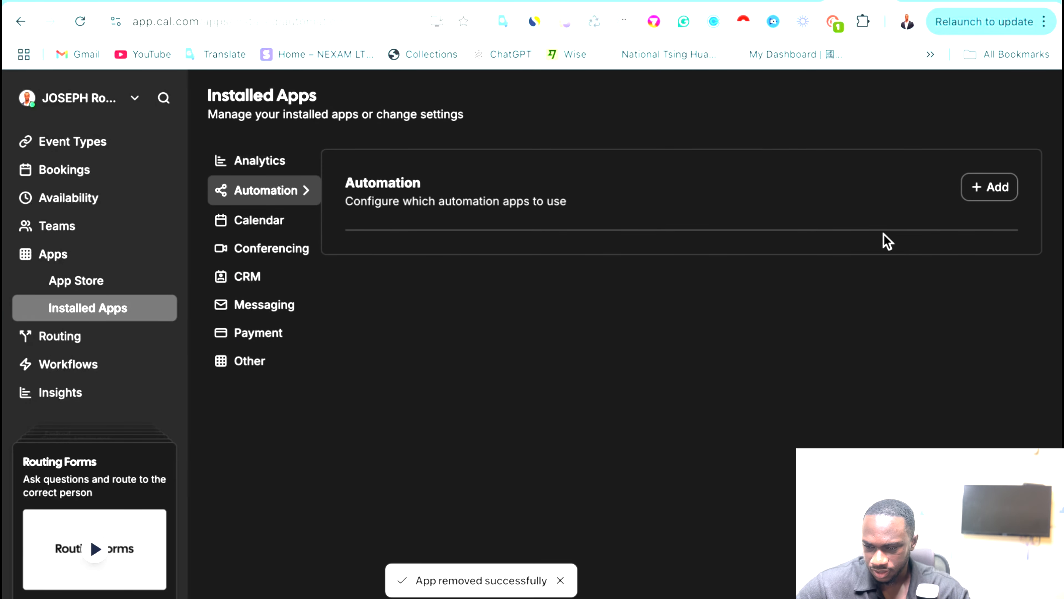
{"action": "left_click", "coordinate": [991, 200]}
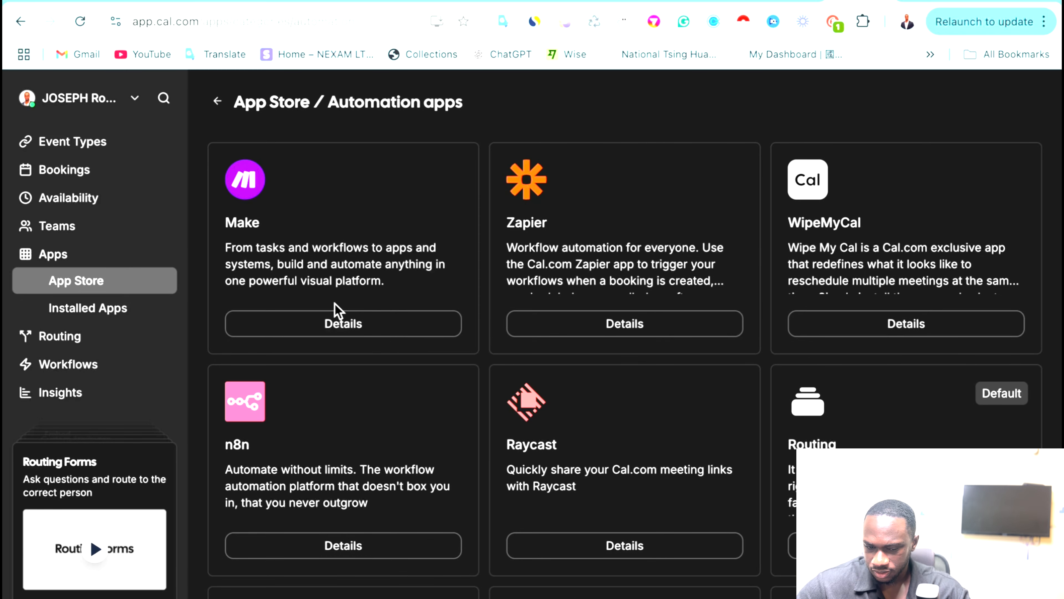
Open Make's App Store details and compare with the Make connection setup in other tabs.
{"action": "left_click", "coordinate": [352, 325]}
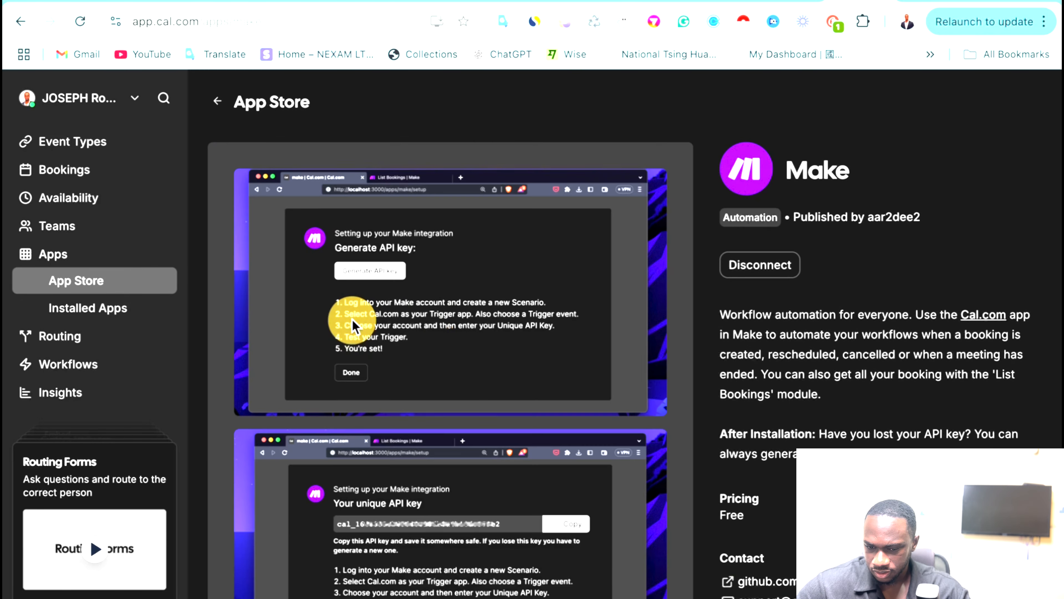
{"action": "scroll", "coordinate": [832, 279], "scroll_direction": "down", "scroll_amount": 6}
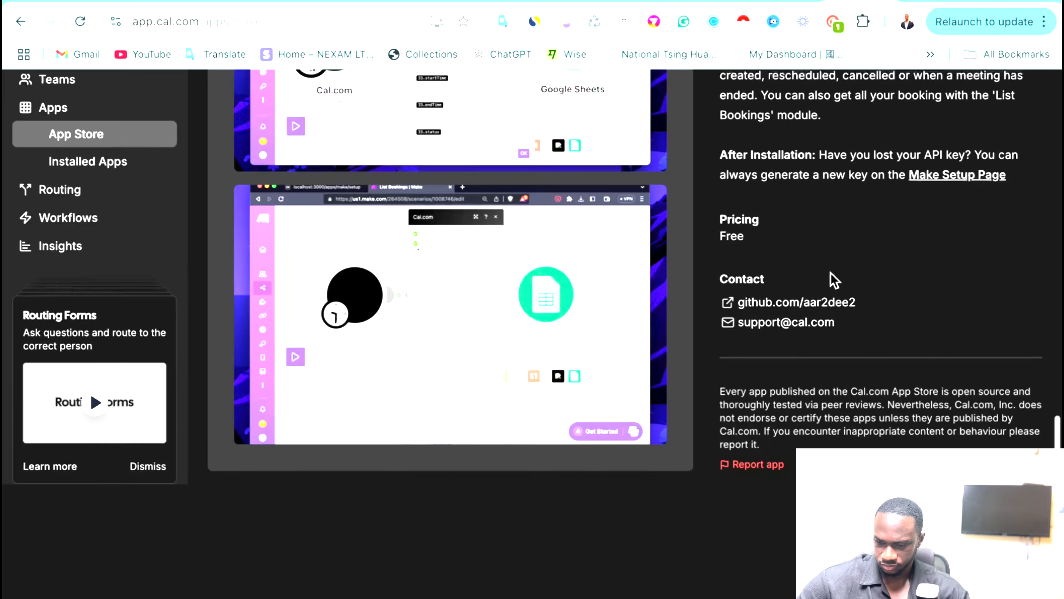
{"action": "scroll", "coordinate": [830, 277], "scroll_direction": "up", "scroll_amount": 3}
{"action": "scroll", "coordinate": [510, 422], "scroll_direction": "up", "scroll_amount": 3}
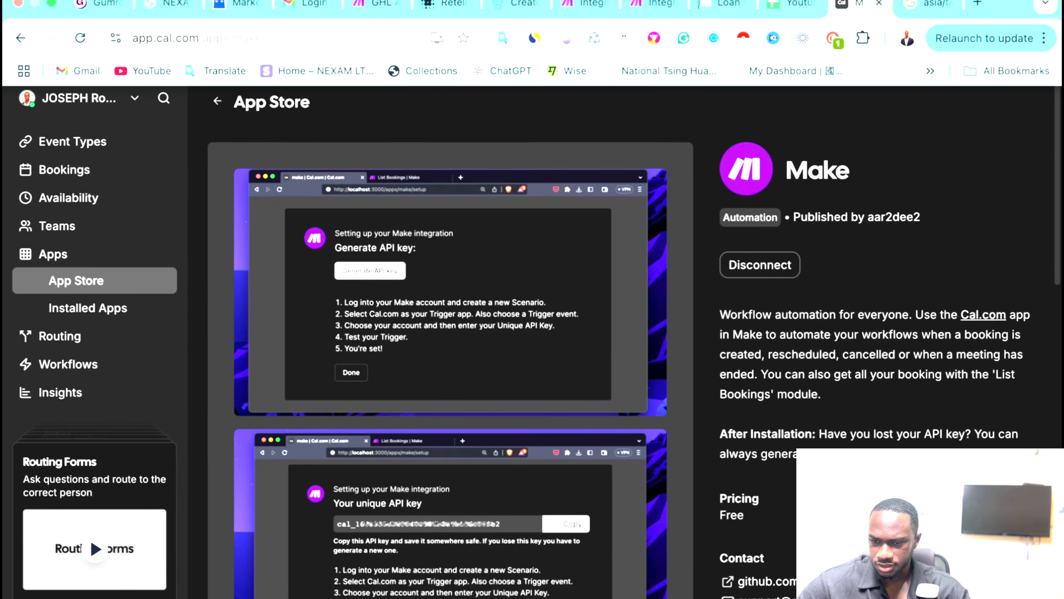
{"action": "left_click", "coordinate": [649, 7]}
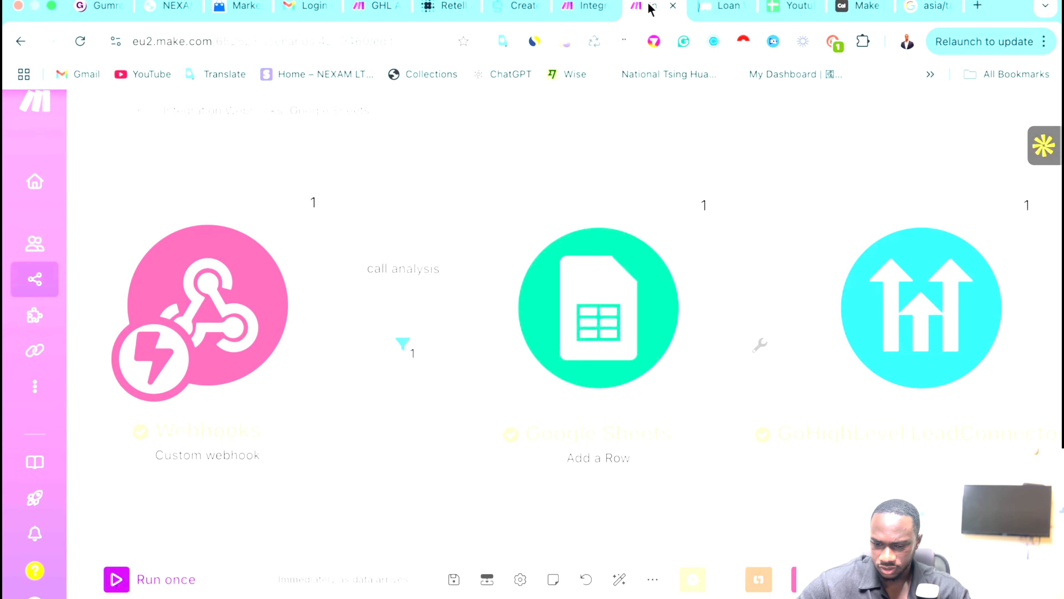
{"action": "left_click", "coordinate": [582, 6]}
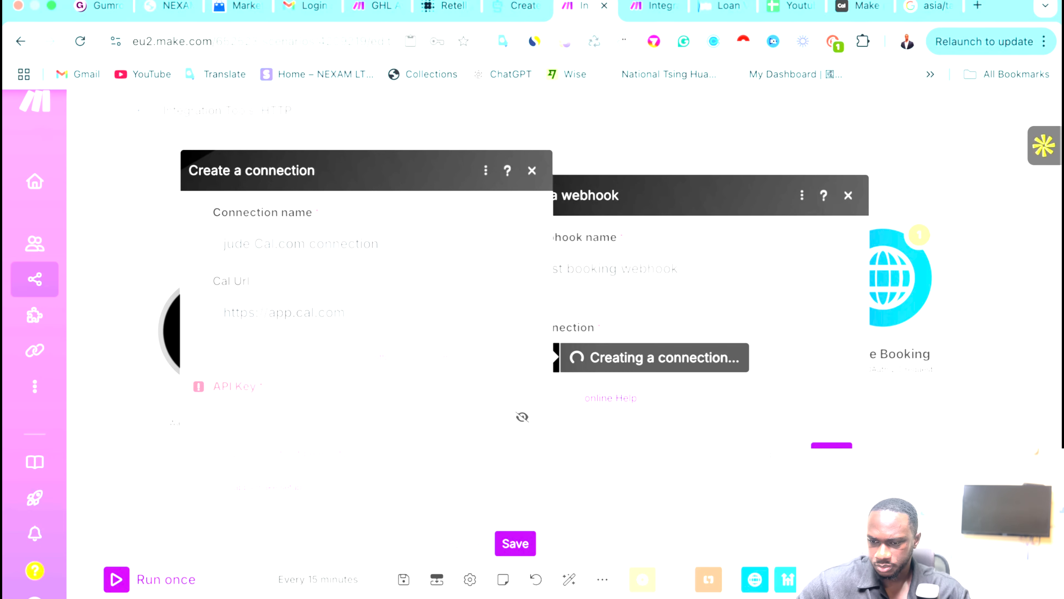
{"action": "left_click", "coordinate": [859, 9]}
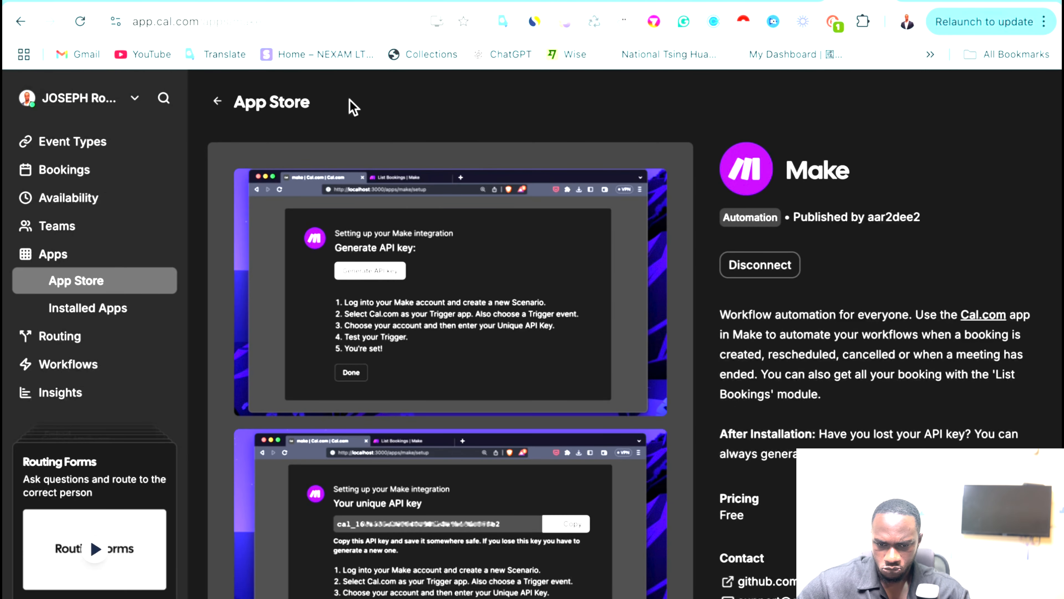
Load the /apps/make/setup address, get 'App not installed', and return to Make's page.
{"action": "left_click", "coordinate": [270, 28]}
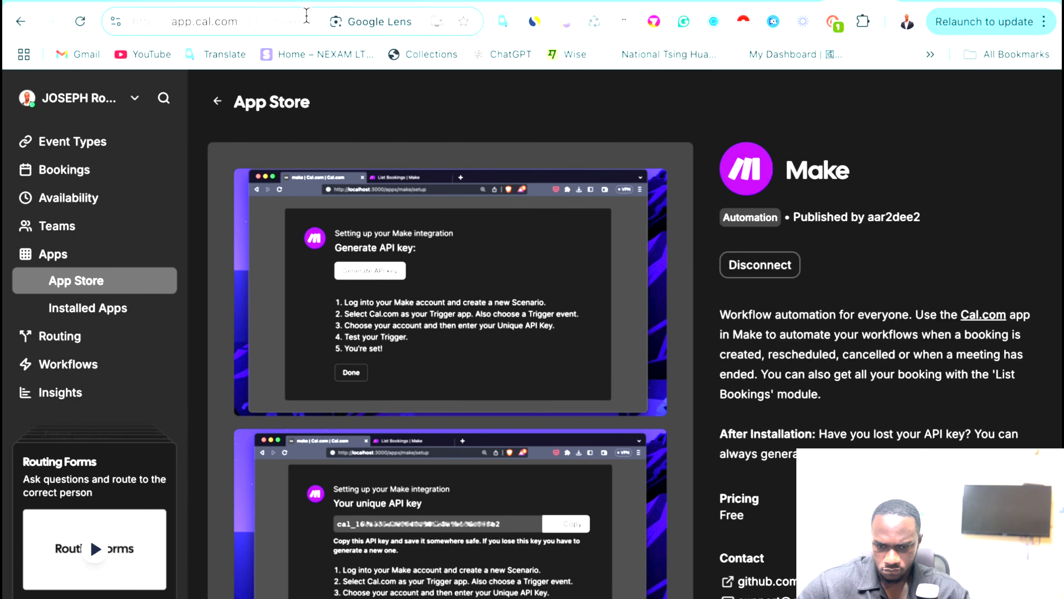
{"action": "type", "text": "/apps/make/setup"}
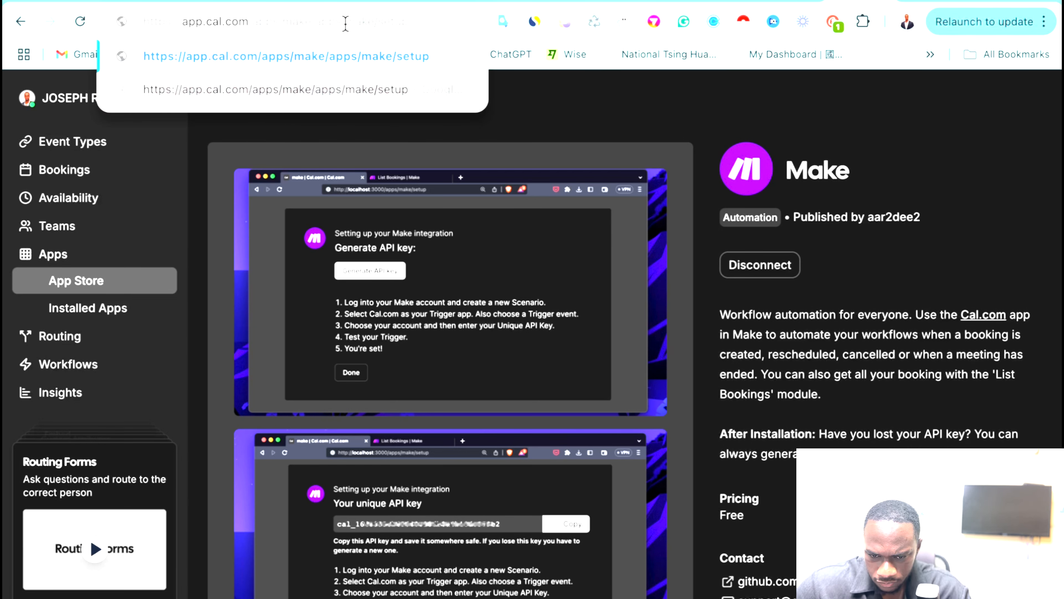
{"action": "left_click_drag", "start_coordinate": [345, 23], "coordinate": [279, 29]}
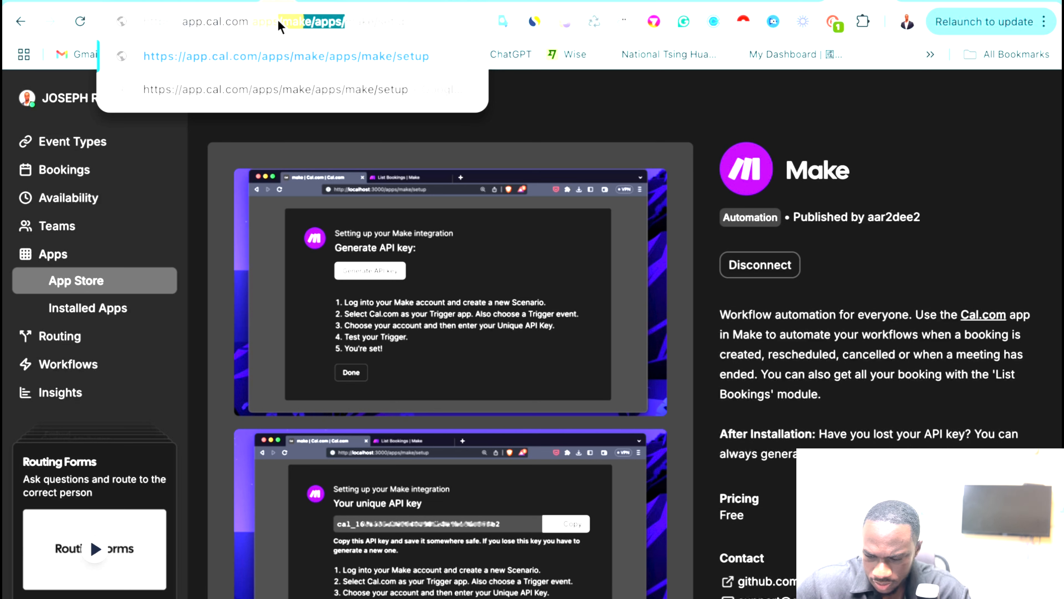
{"action": "key", "text": "BackSpace"}
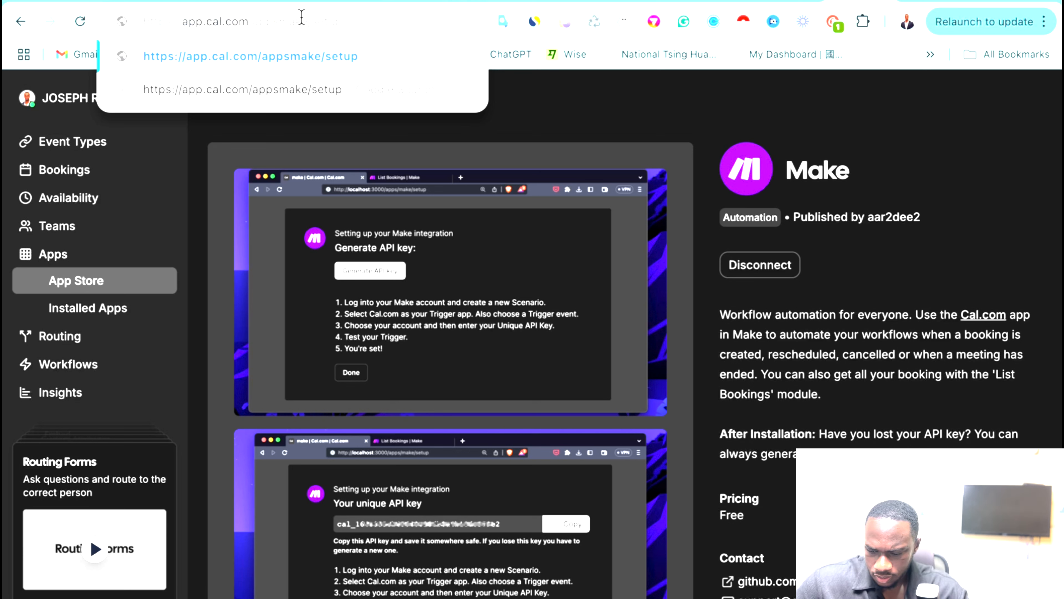
{"action": "type", "text": "/"}
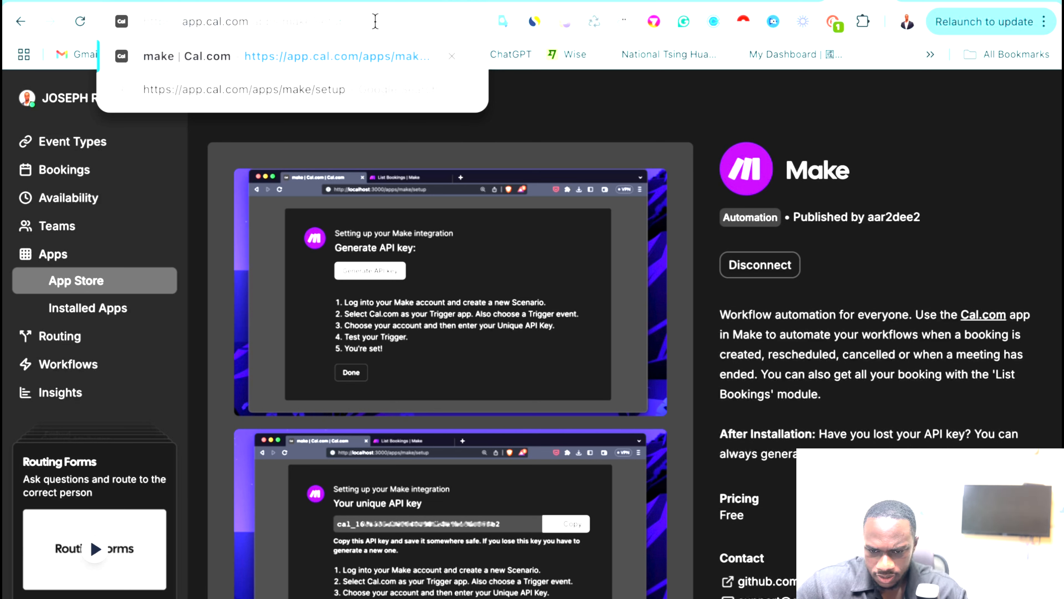
{"action": "key", "text": "Return"}
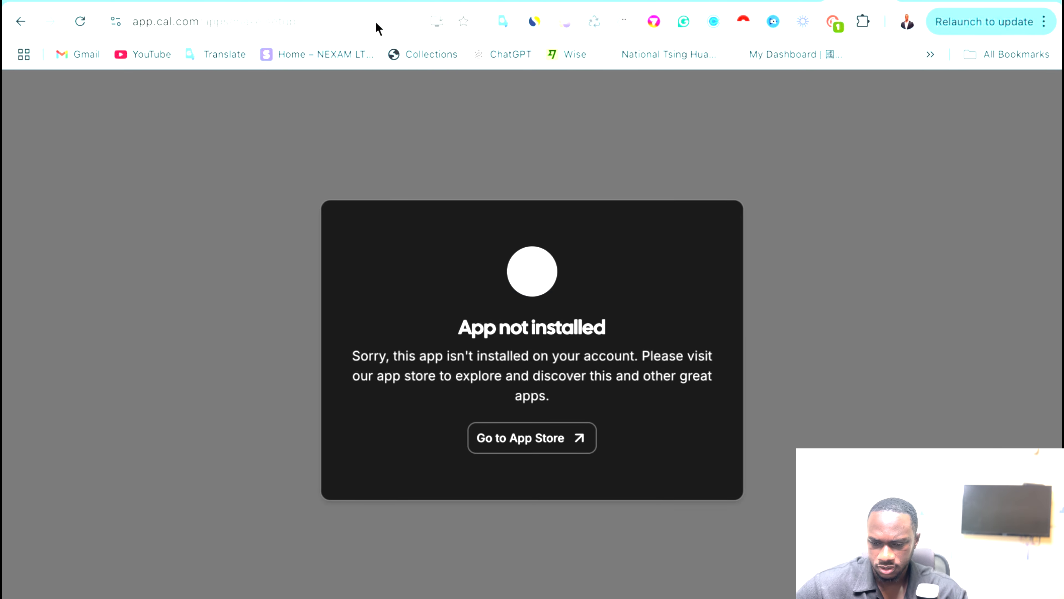
{"action": "left_click", "coordinate": [503, 439]}
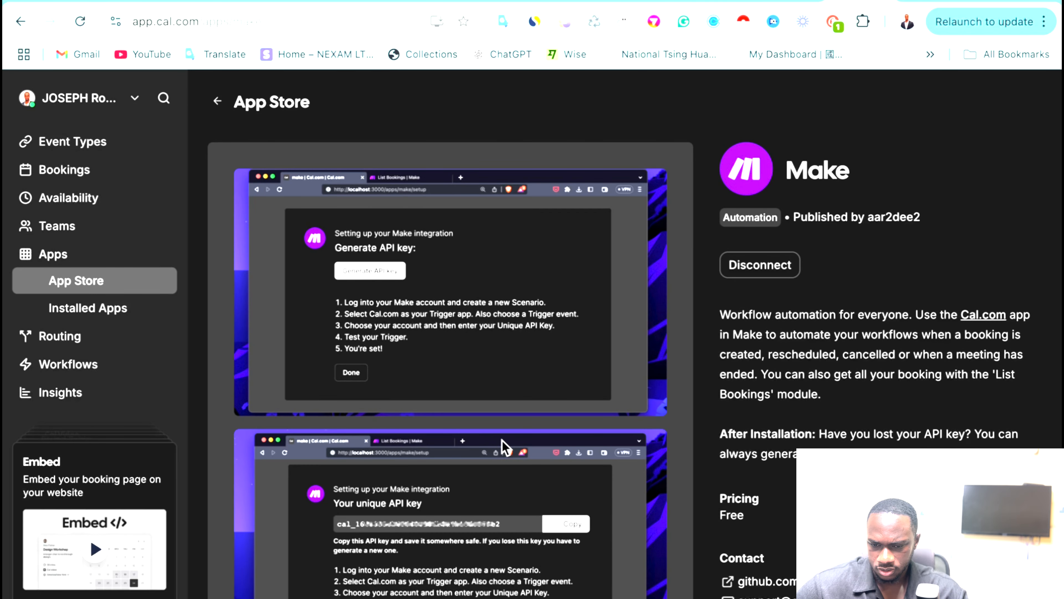
Try the Make Setup Page link from the description and return to Make's page.
{"action": "scroll", "coordinate": [691, 373], "scroll_direction": "down", "scroll_amount": 3}
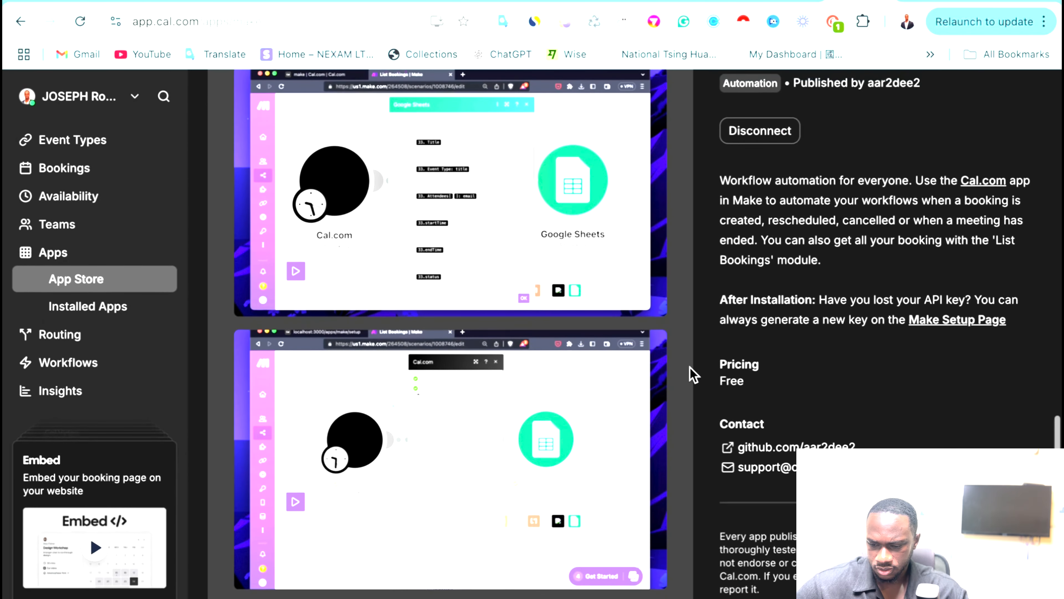
{"action": "scroll", "coordinate": [690, 370], "scroll_direction": "up", "scroll_amount": 1}
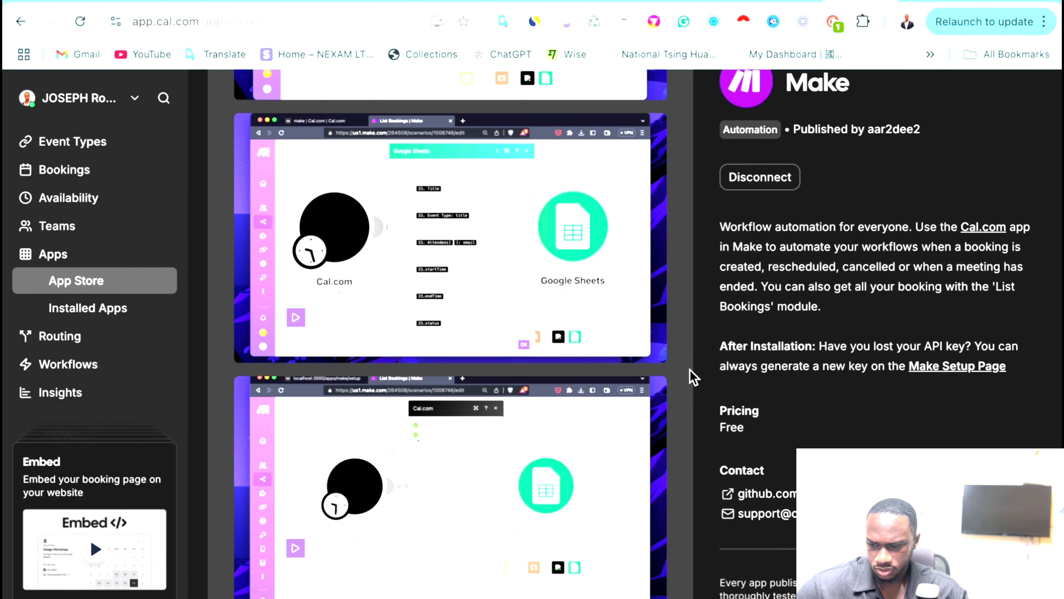
{"action": "left_click", "coordinate": [945, 367]}
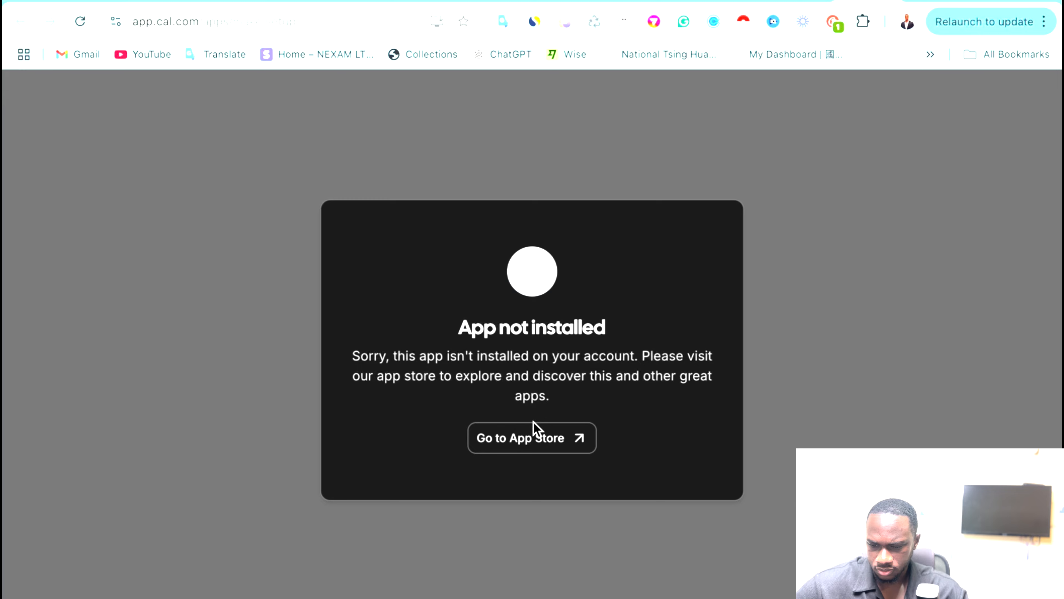
{"action": "left_click", "coordinate": [534, 424]}
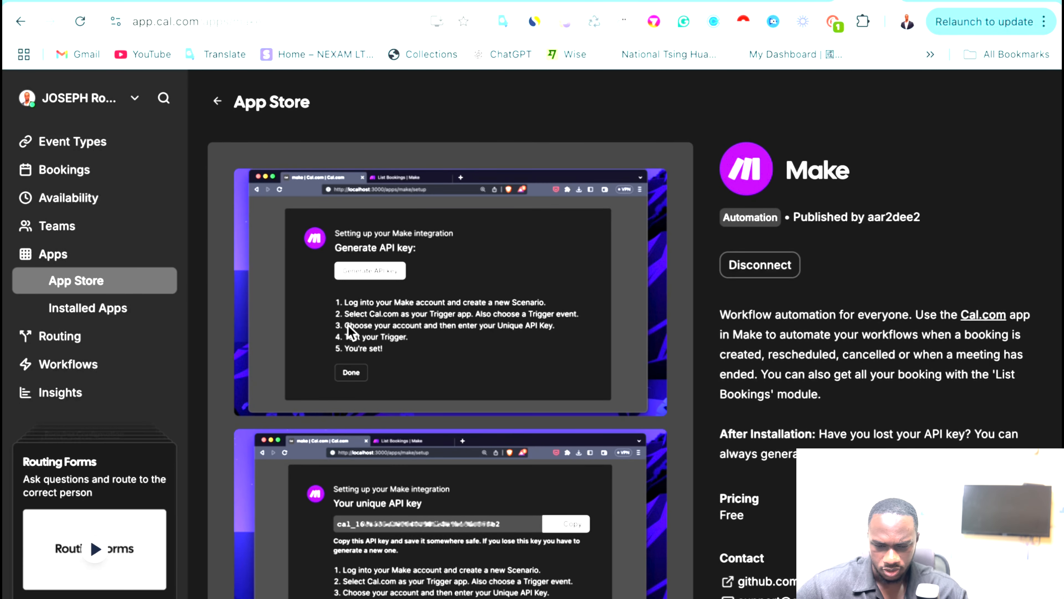
Reload the App Store, search 'mak', and install Make on the personal account.
{"action": "left_click", "coordinate": [78, 281]}
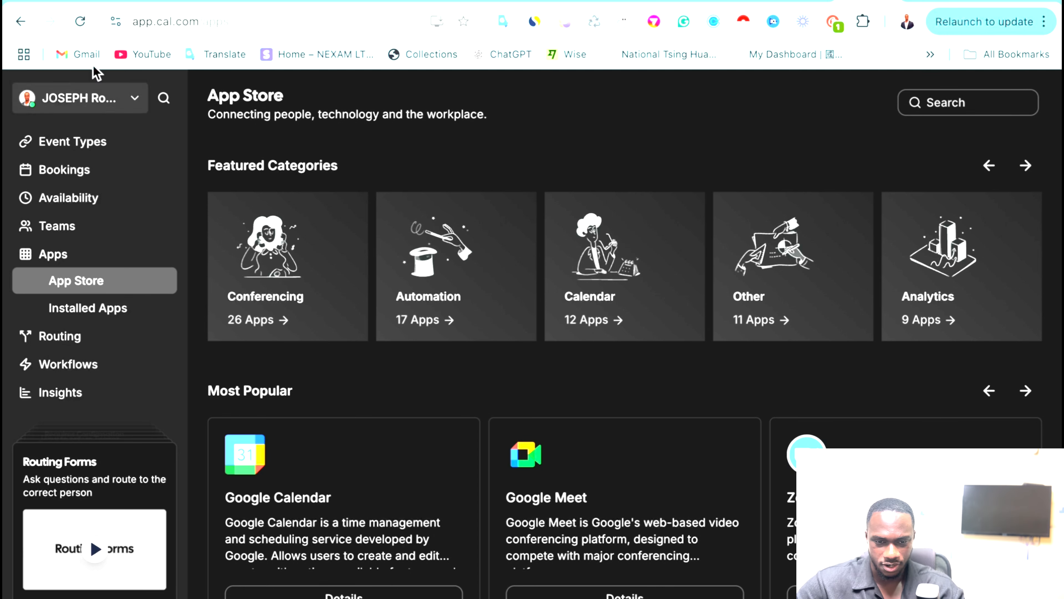
{"action": "left_click", "coordinate": [85, 28]}
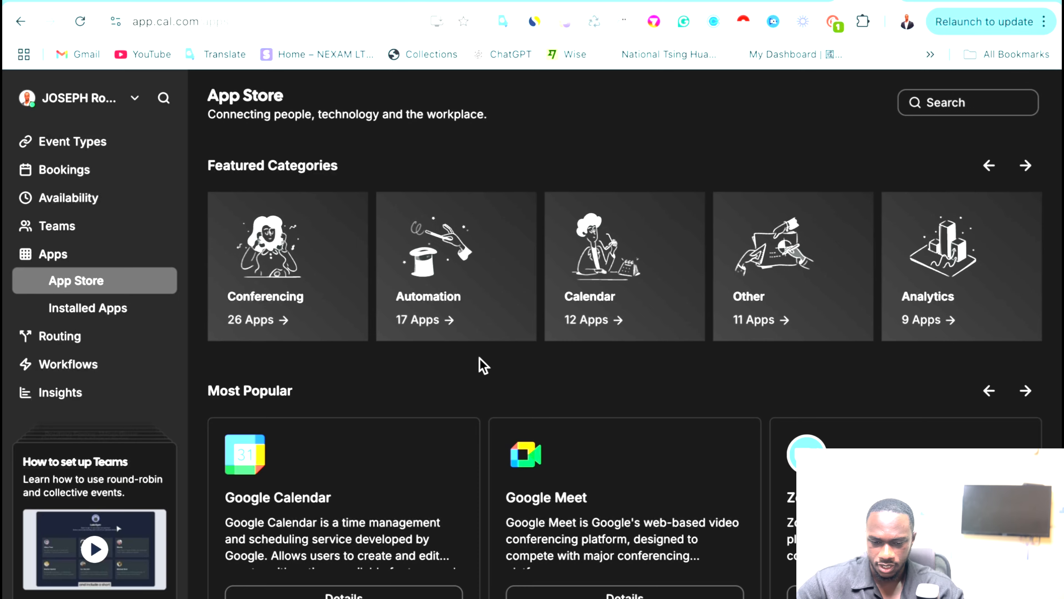
{"action": "scroll", "coordinate": [480, 361], "scroll_direction": "down", "scroll_amount": 5}
{"action": "scroll", "coordinate": [477, 362], "scroll_direction": "up", "scroll_amount": 5}
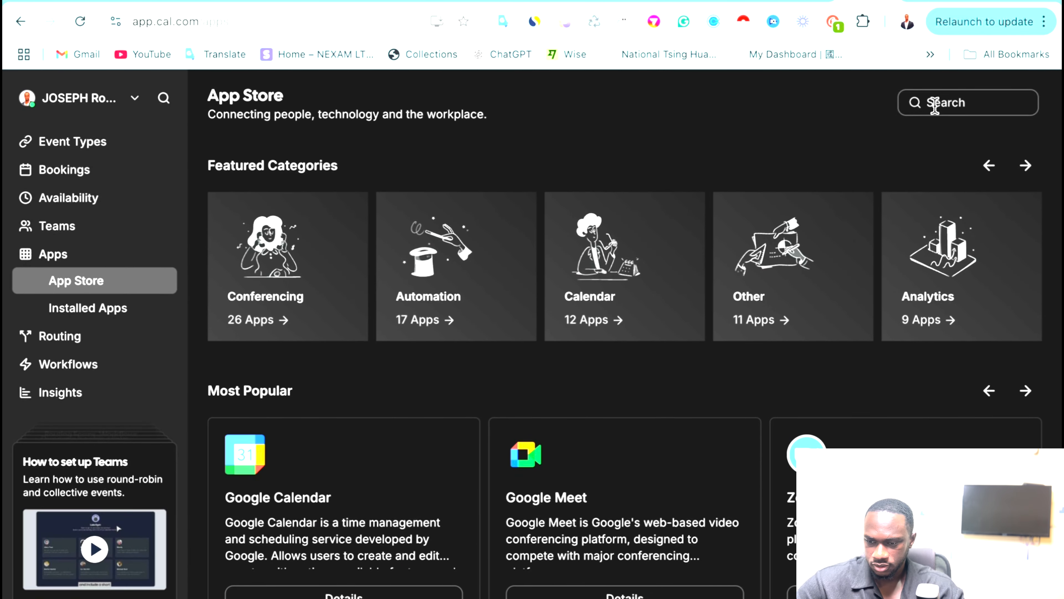
{"action": "left_click", "coordinate": [933, 105]}
{"action": "type", "text": "m"}
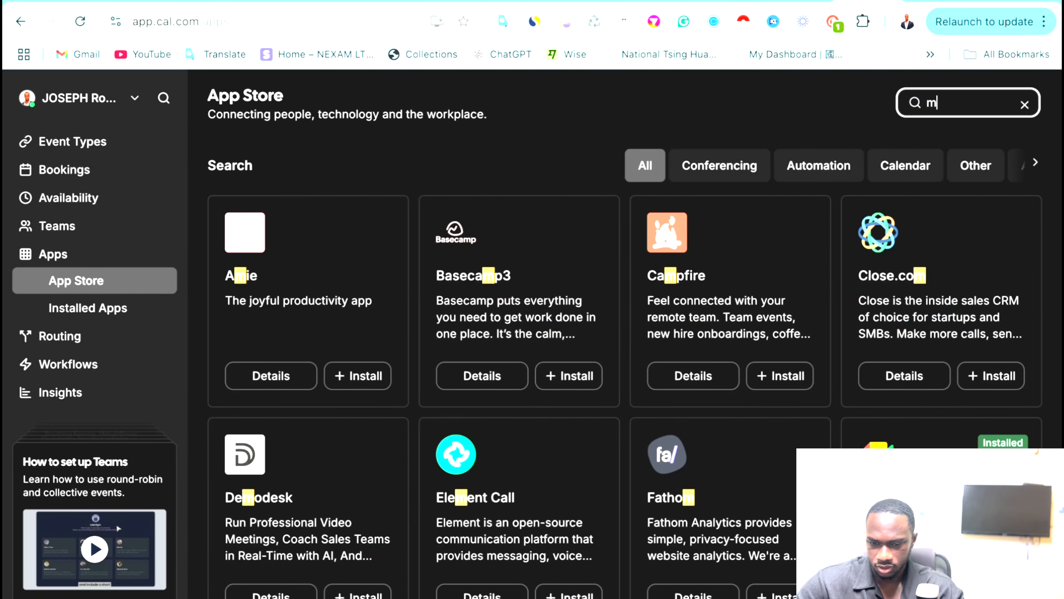
{"action": "type", "text": "ak"}
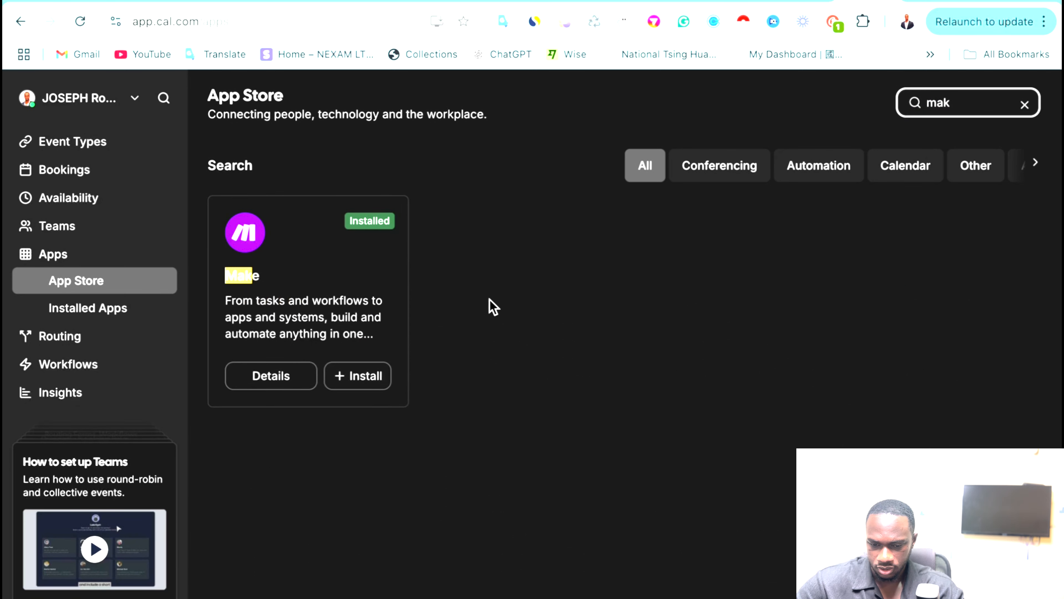
{"action": "left_click", "coordinate": [356, 375]}
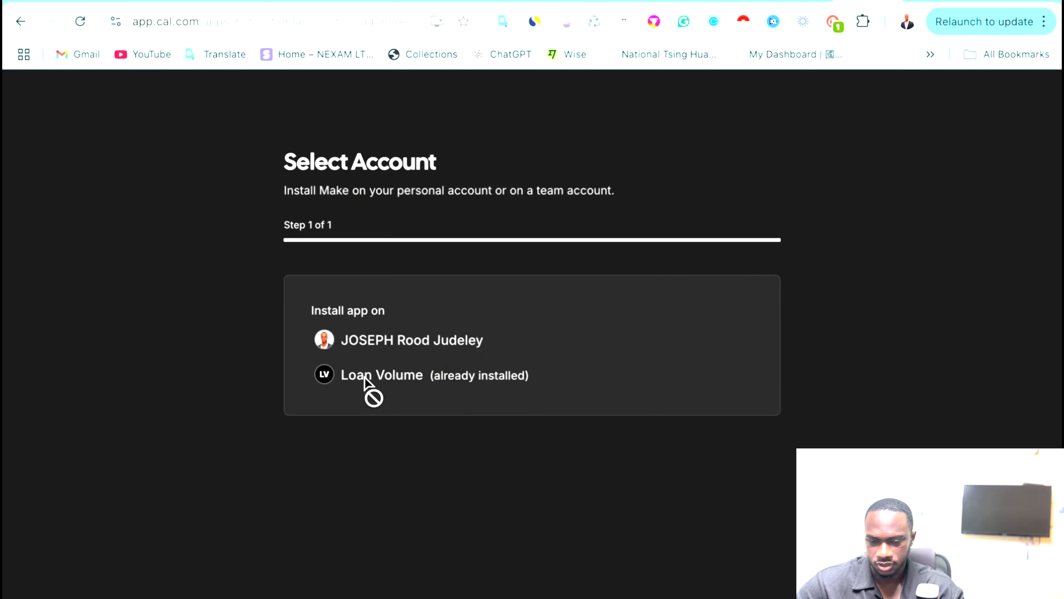
{"action": "left_click", "coordinate": [384, 340]}
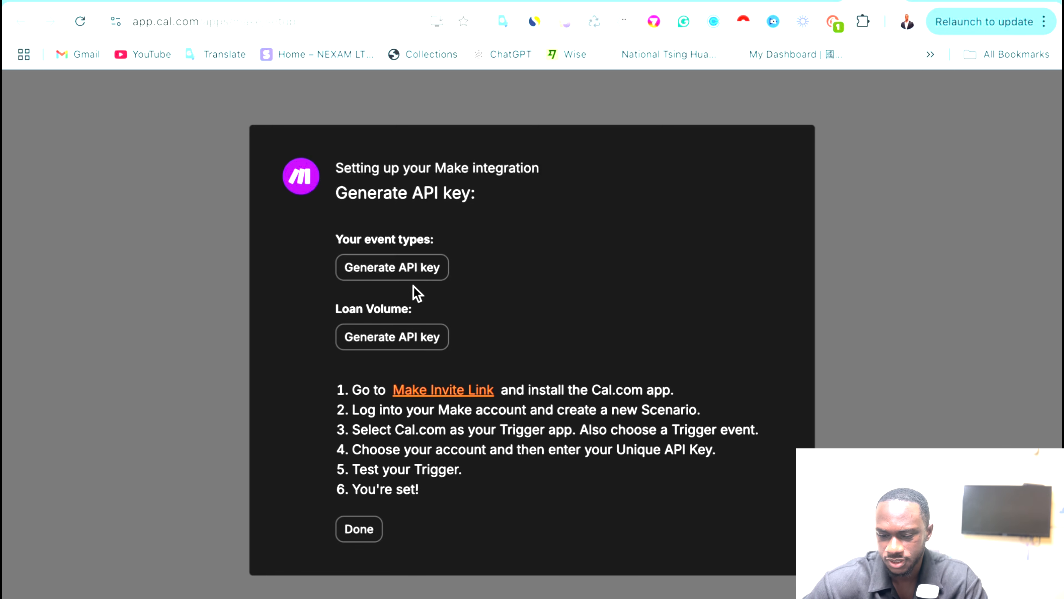
Generate an API key for event types on the Make setup page and copy it.
{"action": "left_click", "coordinate": [408, 274]}
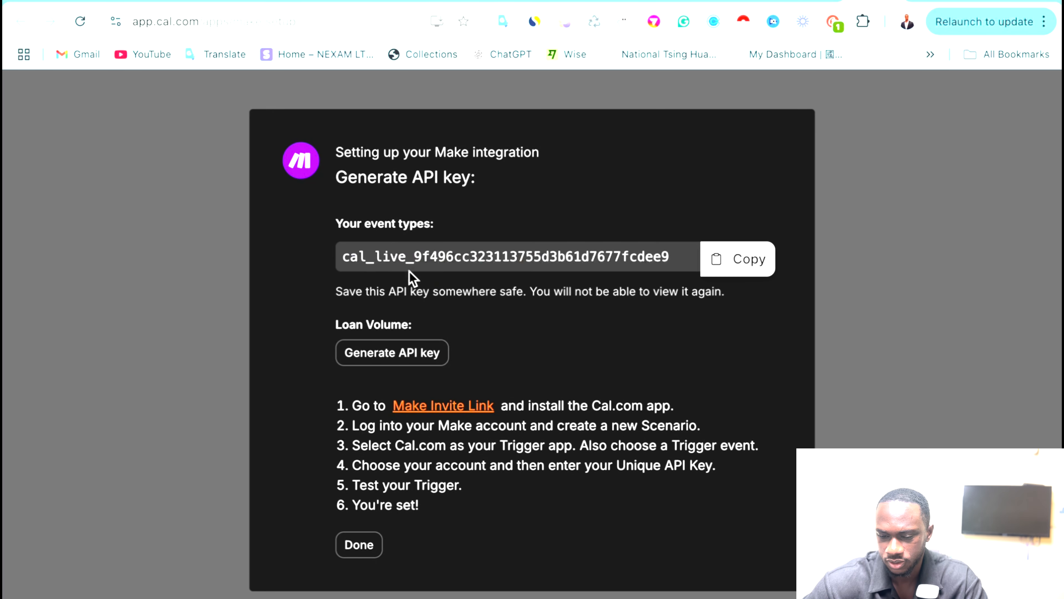
{"action": "left_click", "coordinate": [767, 259]}
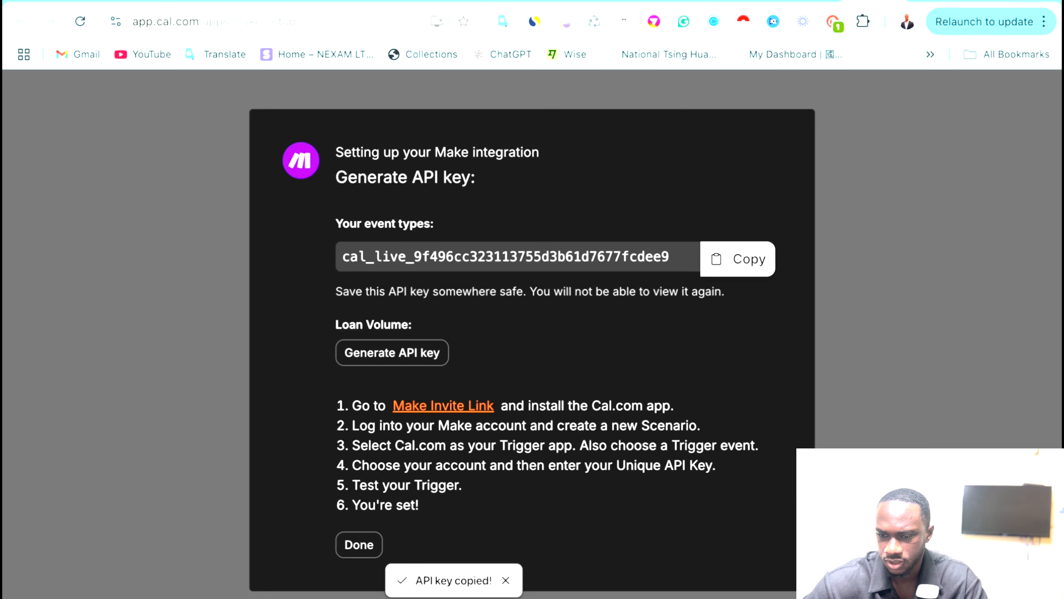
{"action": "left_click", "coordinate": [583, 2]}
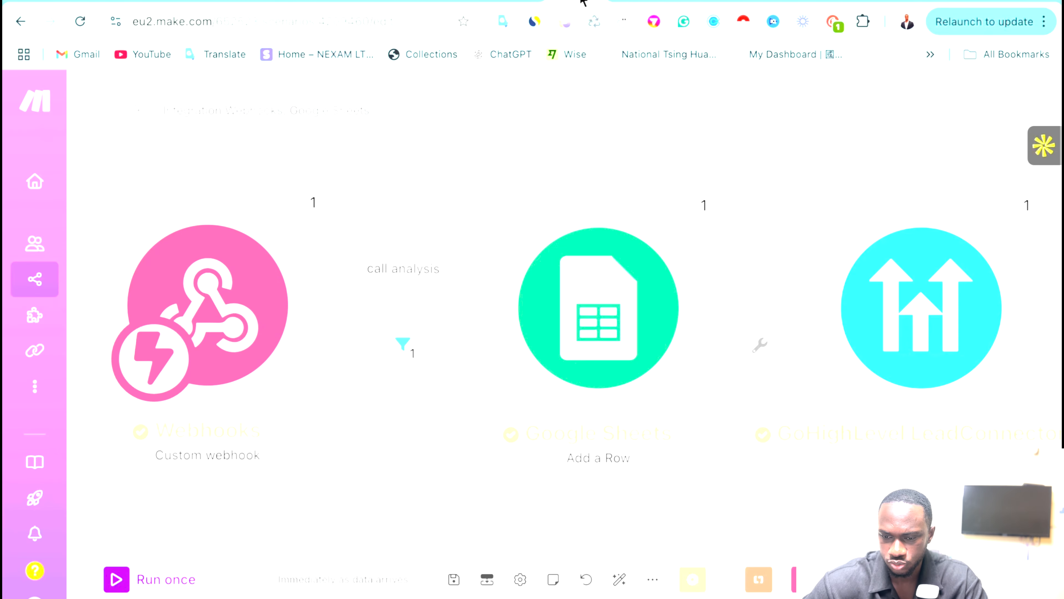
Create the Cal.com connection in Make by pasting the copied API key and saving.
{"action": "left_click", "coordinate": [513, 3]}
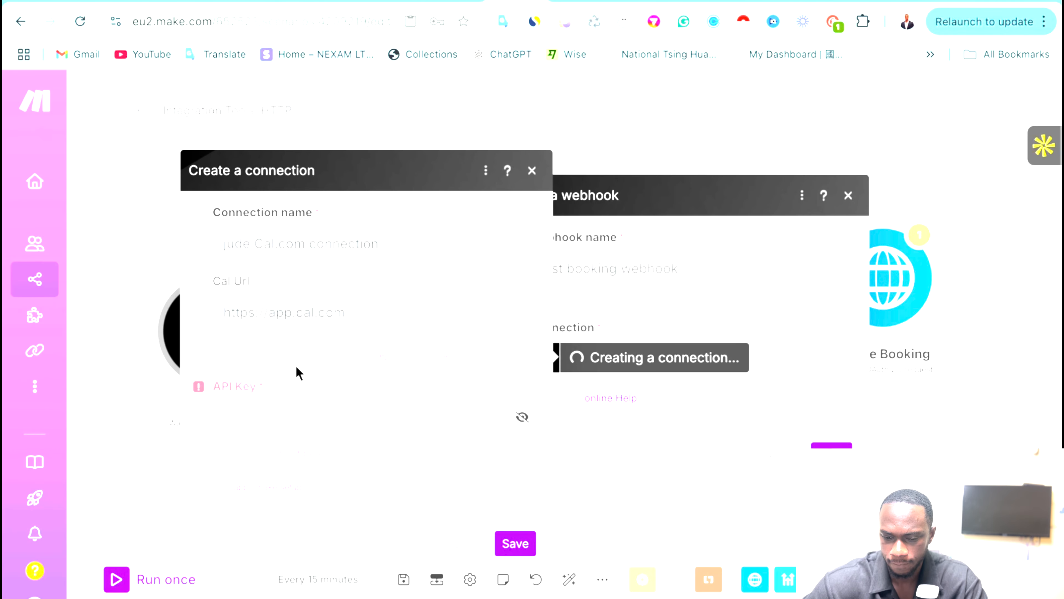
{"action": "left_click", "coordinate": [237, 408]}
{"action": "key", "text": "ctrl+v"}
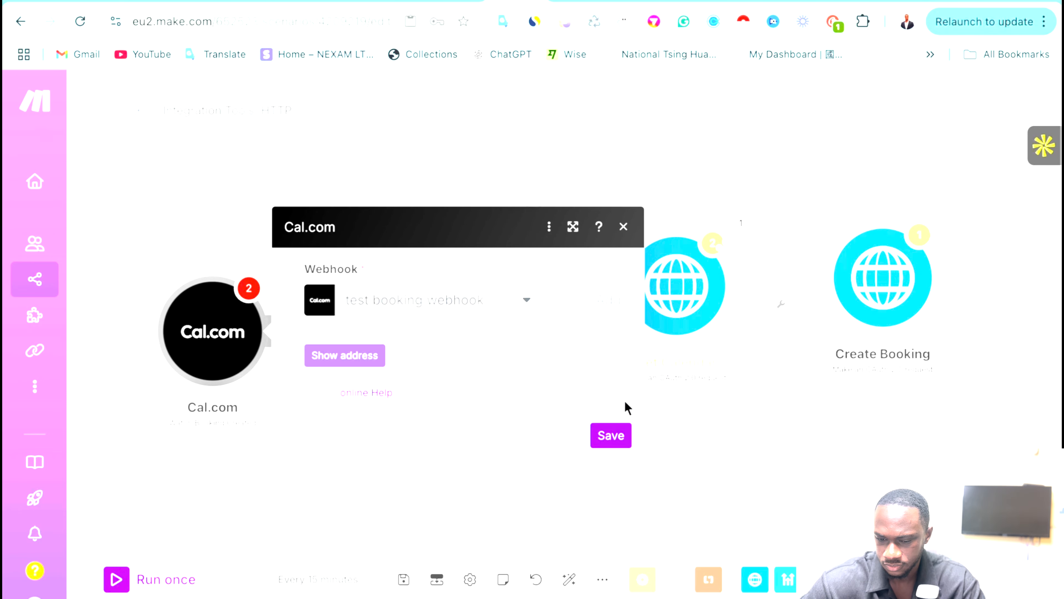
{"action": "left_click", "coordinate": [618, 436]}
Reposition the Cal.com trigger and save its booking webhook settings.
{"action": "left_click", "coordinate": [184, 329]}
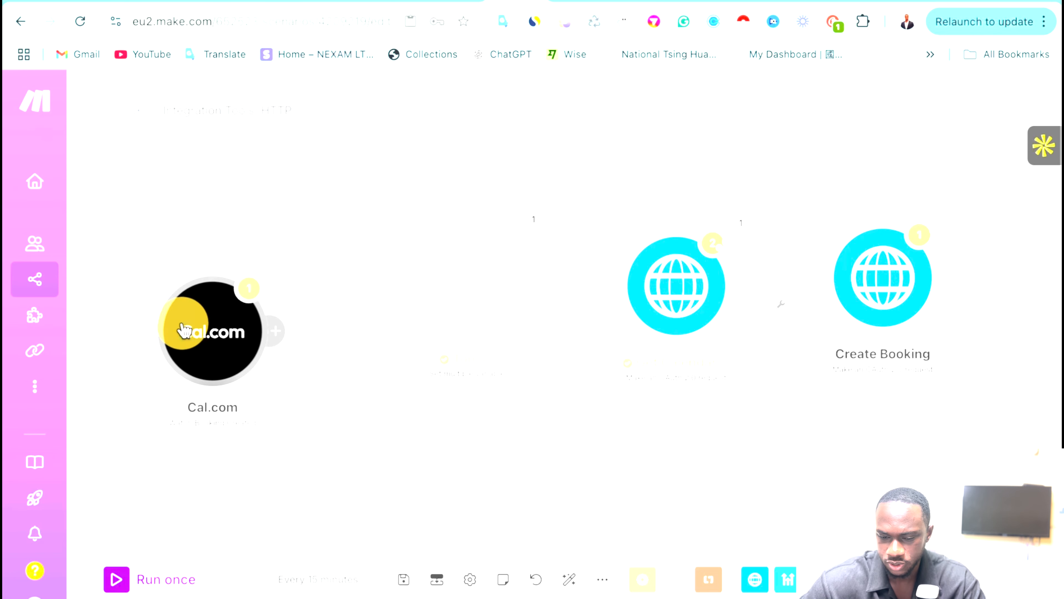
{"action": "left_click_drag", "start_coordinate": [185, 329], "coordinate": [180, 298]}
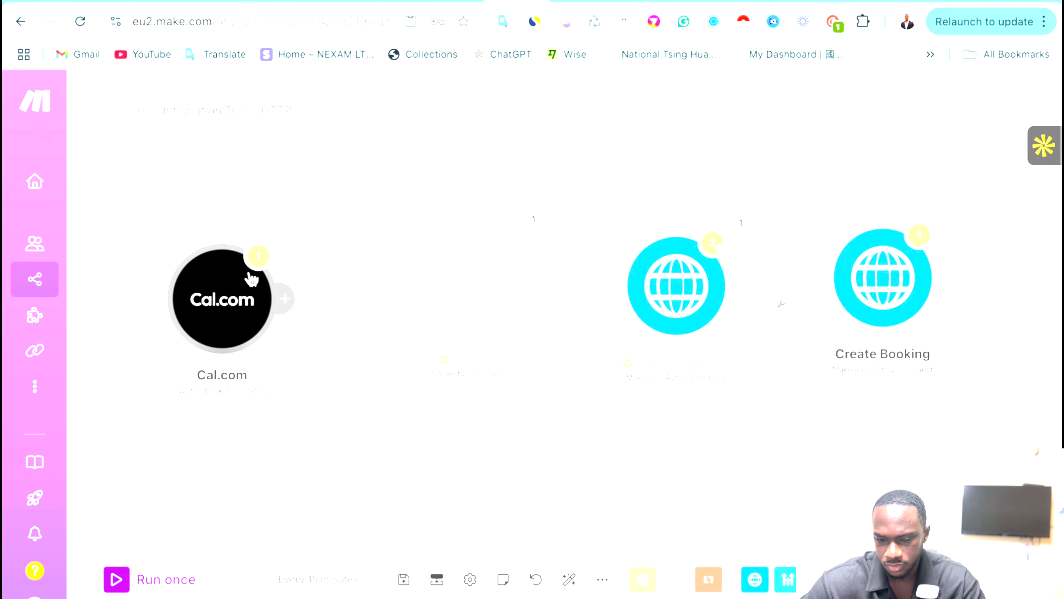
{"action": "left_click", "coordinate": [240, 290]}
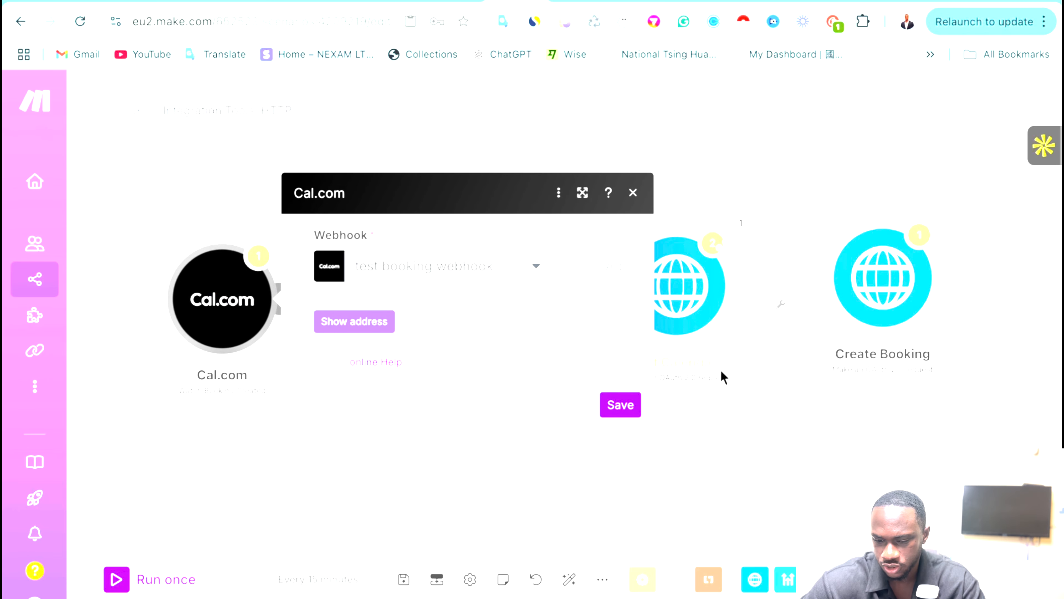
{"action": "left_click", "coordinate": [620, 404]}
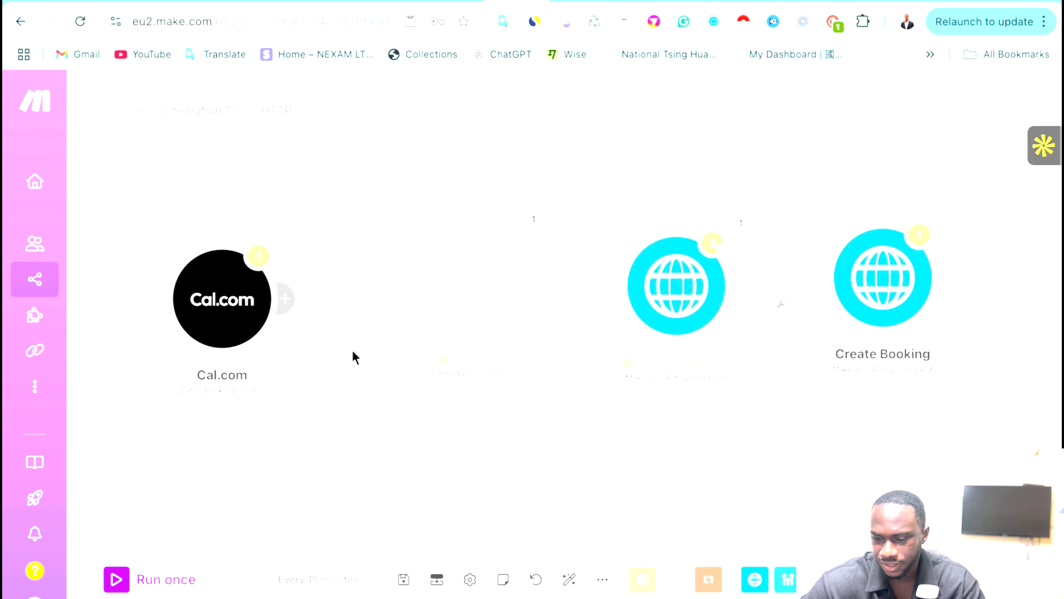
Move the Cal.com module left and run it alone, which finishes with no bundles.
{"action": "left_click_drag", "start_coordinate": [244, 326], "coordinate": [207, 320]}
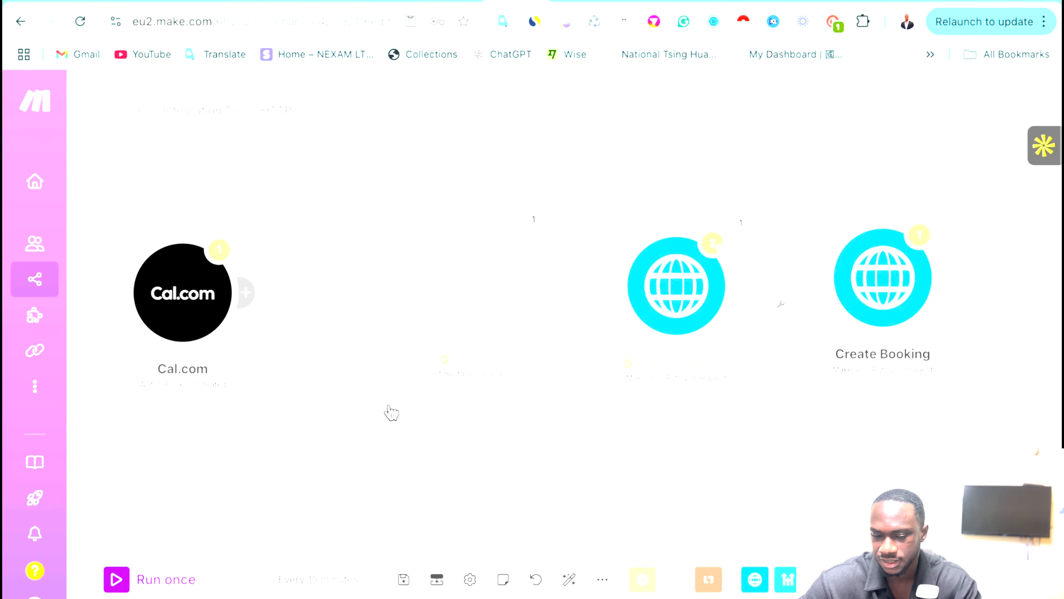
{"action": "right_click", "coordinate": [211, 308]}
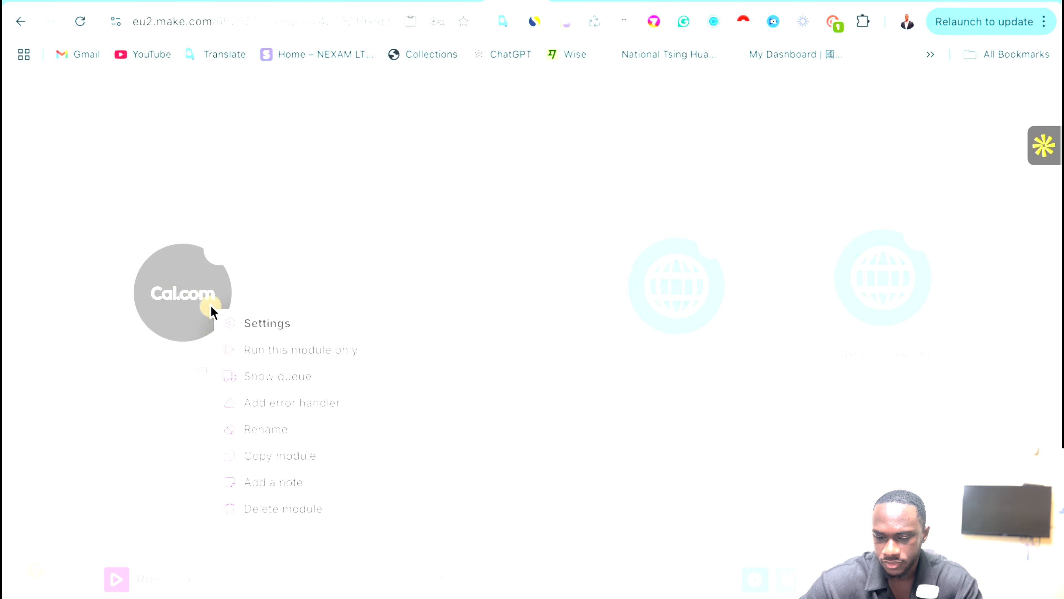
{"action": "left_click", "coordinate": [273, 348]}
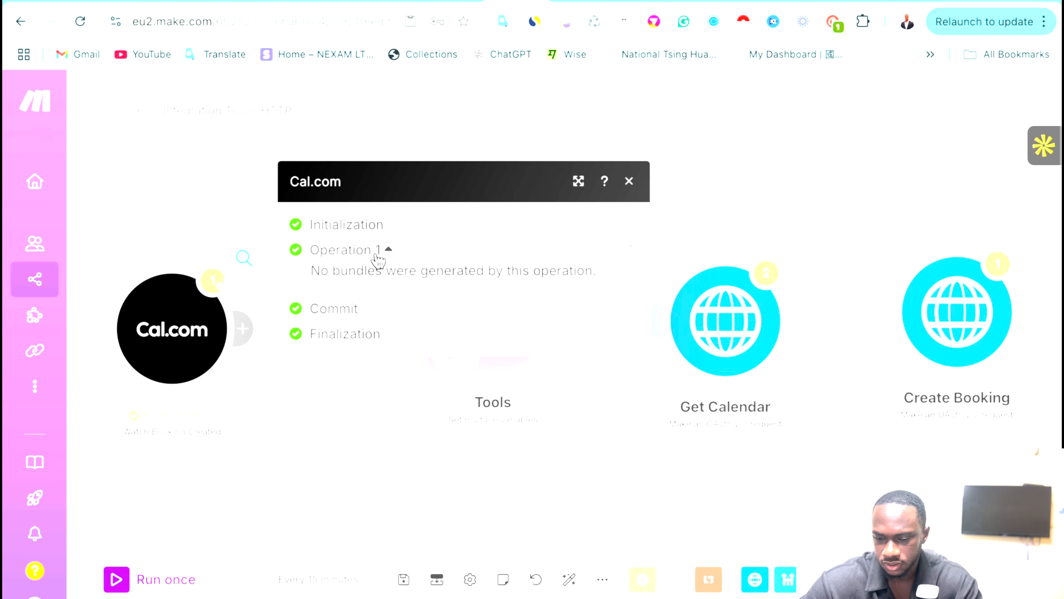
{"action": "left_click", "coordinate": [630, 181]}
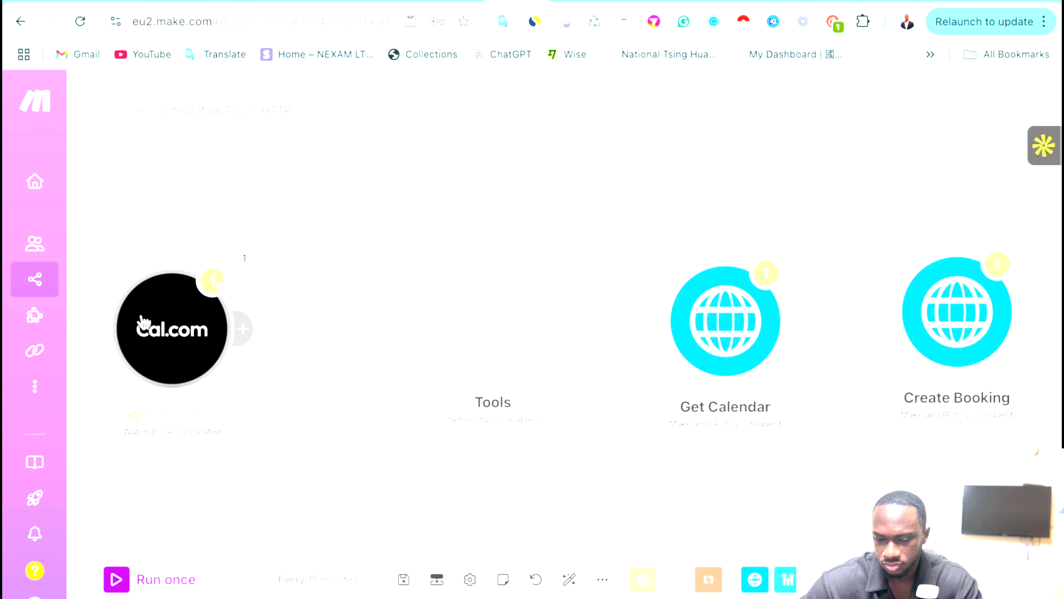
{"action": "right_click", "coordinate": [144, 329]}
Run the Cal.com module alone again and review the Tools module's actions menu.
{"action": "left_click", "coordinate": [180, 367]}
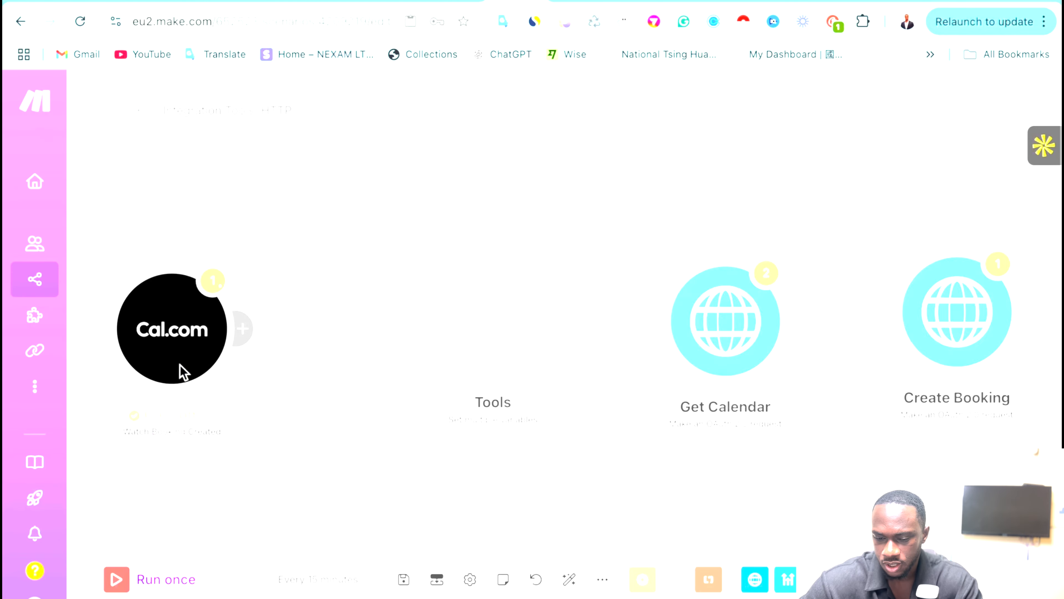
{"action": "left_click", "coordinate": [629, 180]}
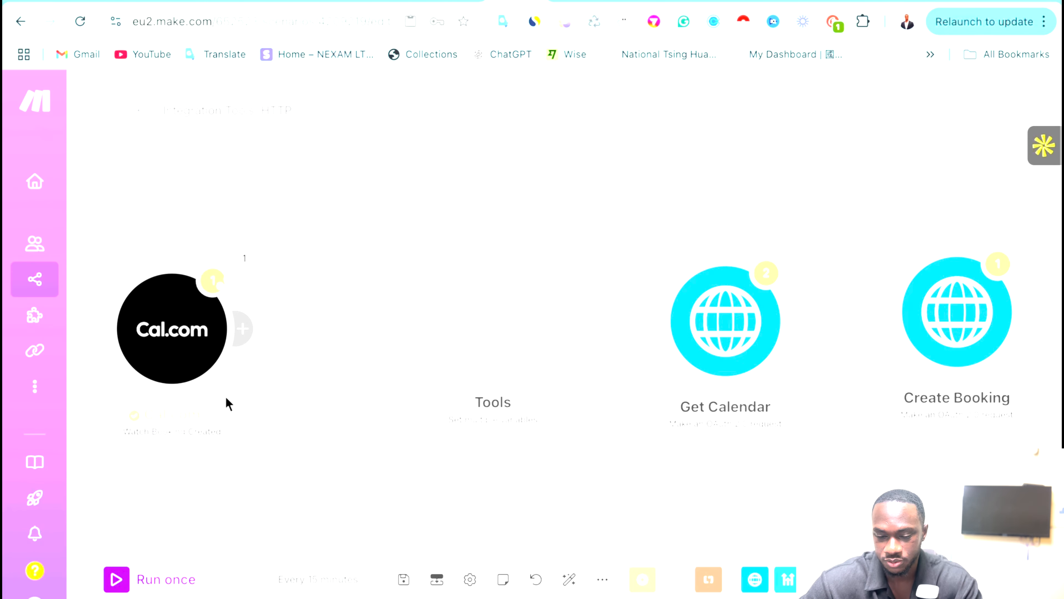
{"action": "right_click", "coordinate": [505, 316]}
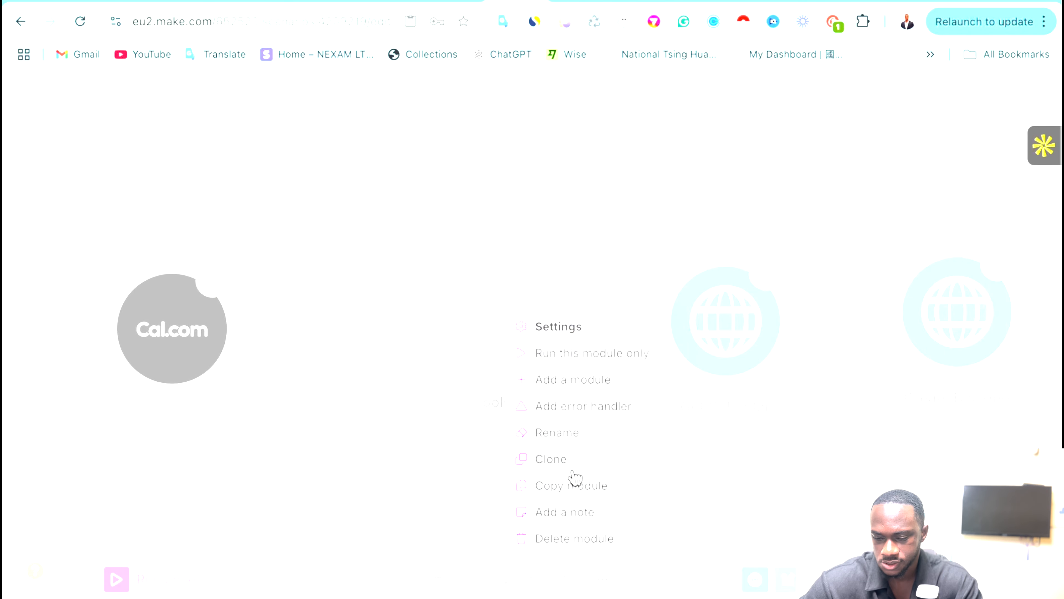
{"action": "left_click", "coordinate": [575, 487]}
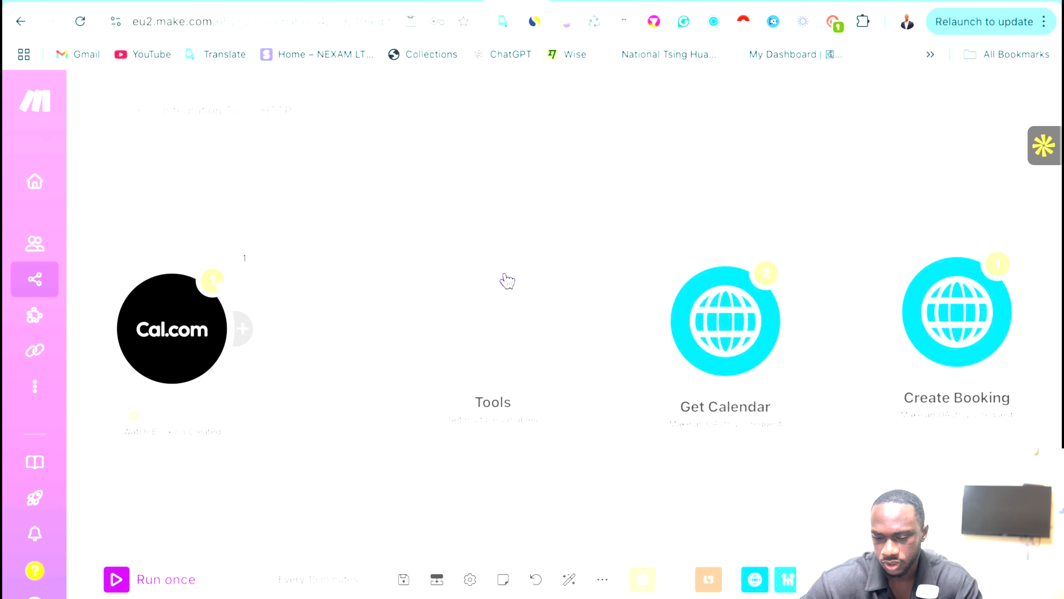
Clone the Tools module and delete the original despite its HTTP reference.
{"action": "right_click", "coordinate": [506, 323]}
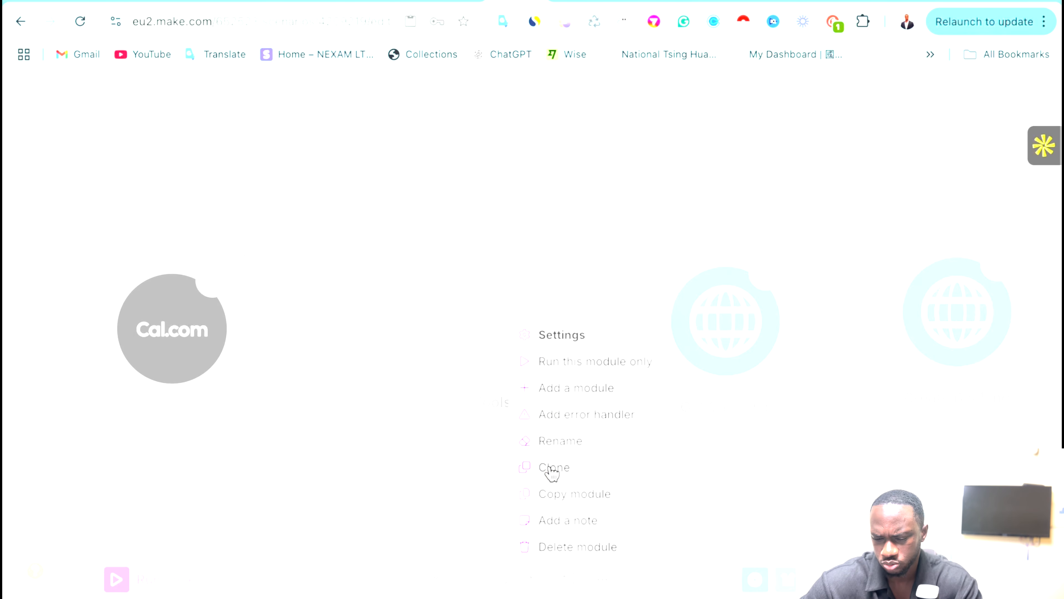
{"action": "left_click", "coordinate": [547, 467]}
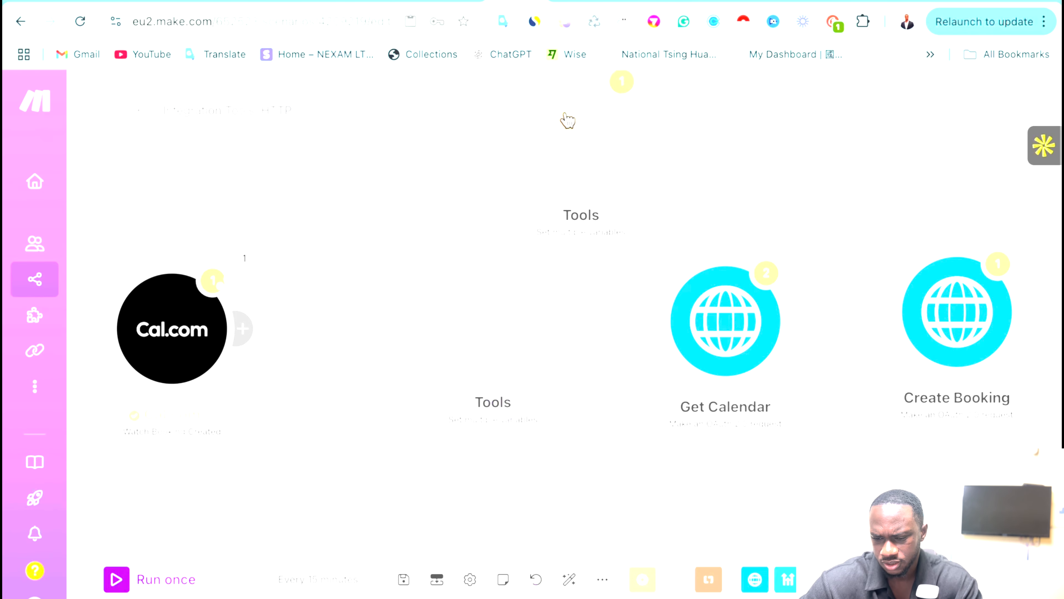
{"action": "right_click", "coordinate": [518, 304]}
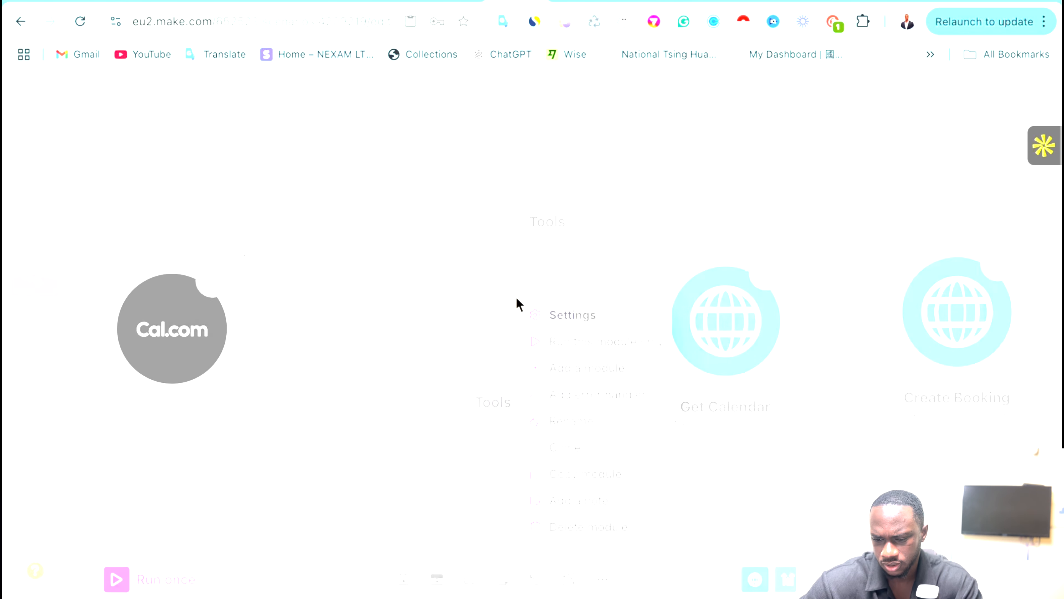
{"action": "left_click", "coordinate": [580, 529]}
{"action": "left_click", "coordinate": [848, 359]}
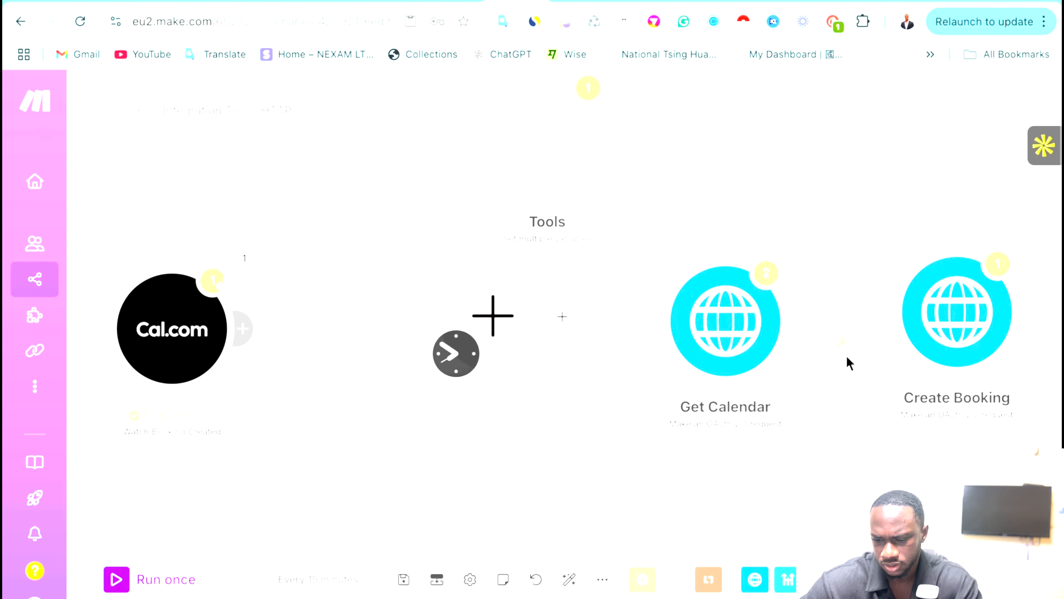
Check the empty placeholder module's choices and options without changing anything.
{"action": "left_click", "coordinate": [488, 350]}
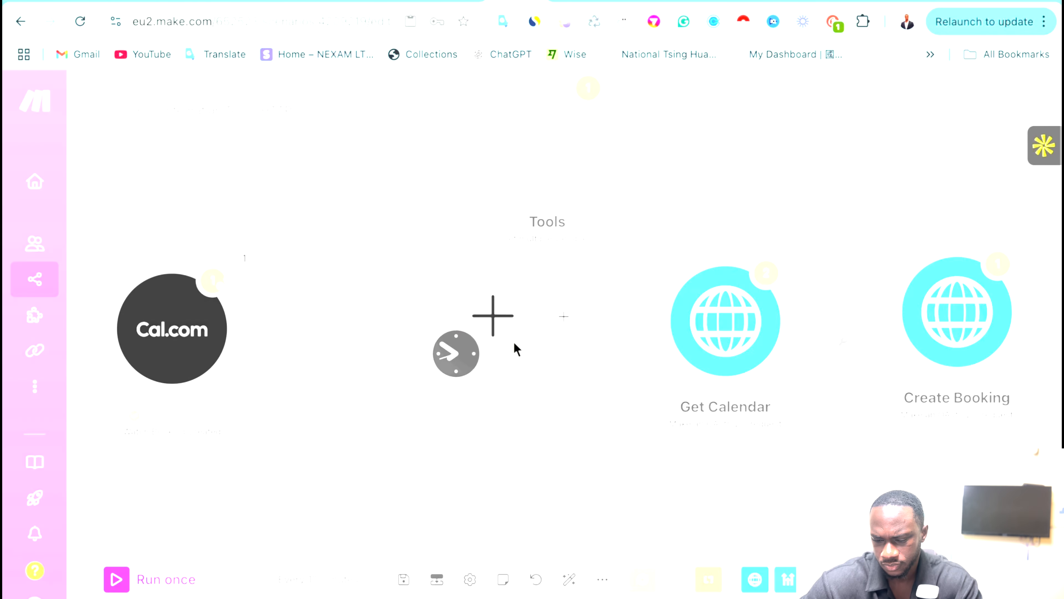
{"action": "left_click", "coordinate": [559, 366]}
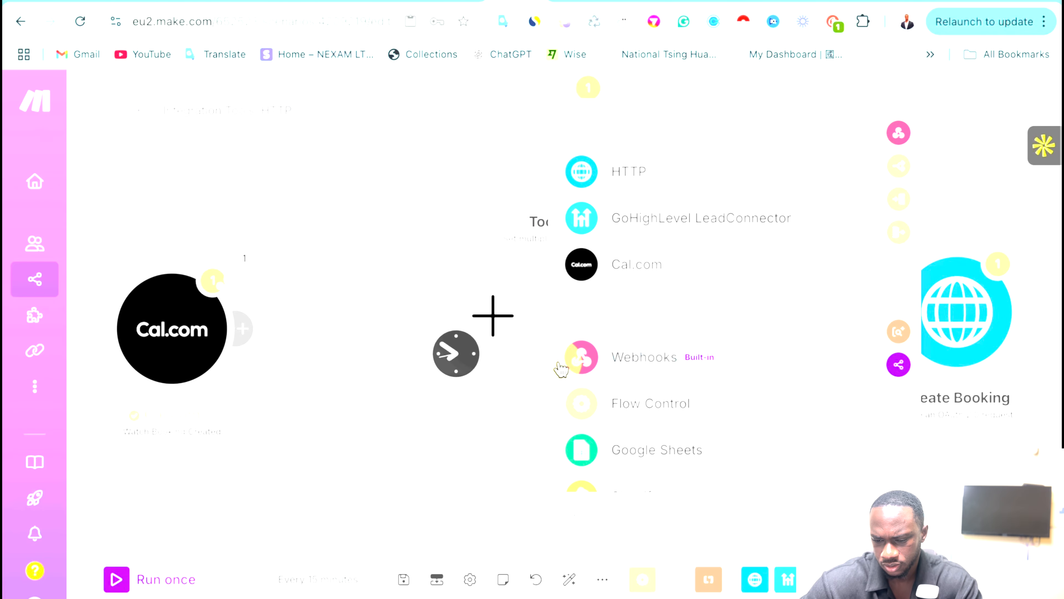
{"action": "left_click", "coordinate": [505, 395]}
{"action": "right_click", "coordinate": [504, 317]}
{"action": "left_click", "coordinate": [445, 455]}
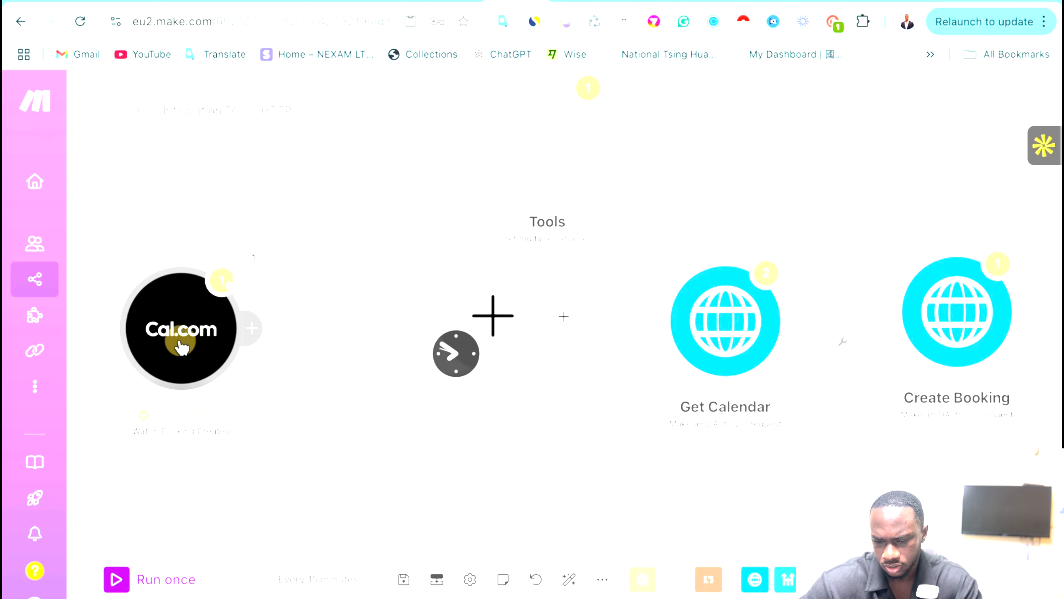
Move the Cal.com trigger right and link it onward to Get Calendar.
{"action": "left_click_drag", "start_coordinate": [175, 347], "coordinate": [230, 353]}
{"action": "left_click_drag", "start_coordinate": [308, 335], "coordinate": [487, 354]}
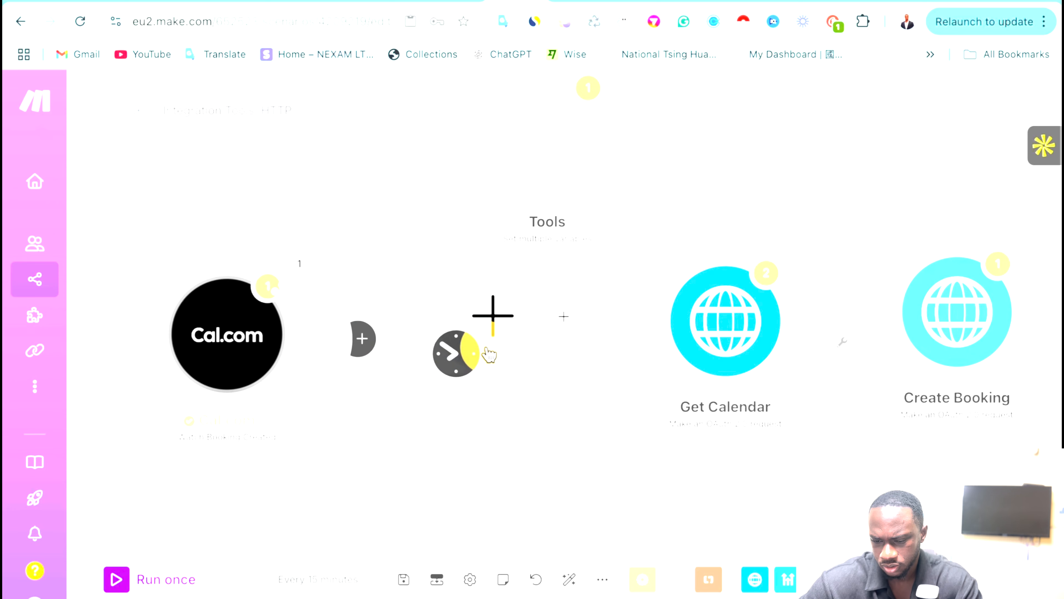
{"action": "left_click_drag", "start_coordinate": [616, 324], "coordinate": [633, 324]}
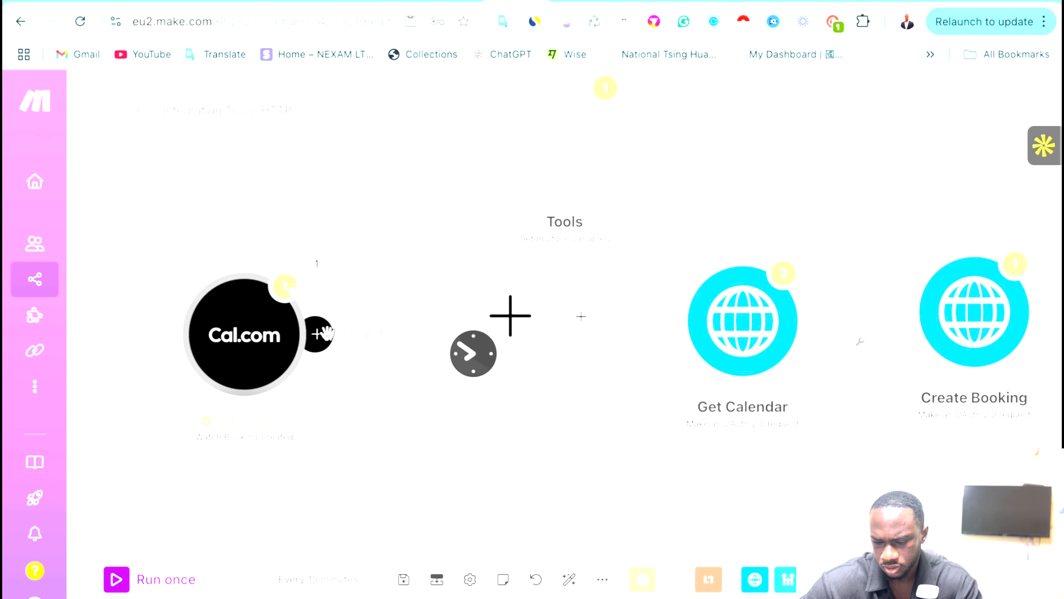
{"action": "left_click_drag", "start_coordinate": [315, 334], "coordinate": [676, 320]}
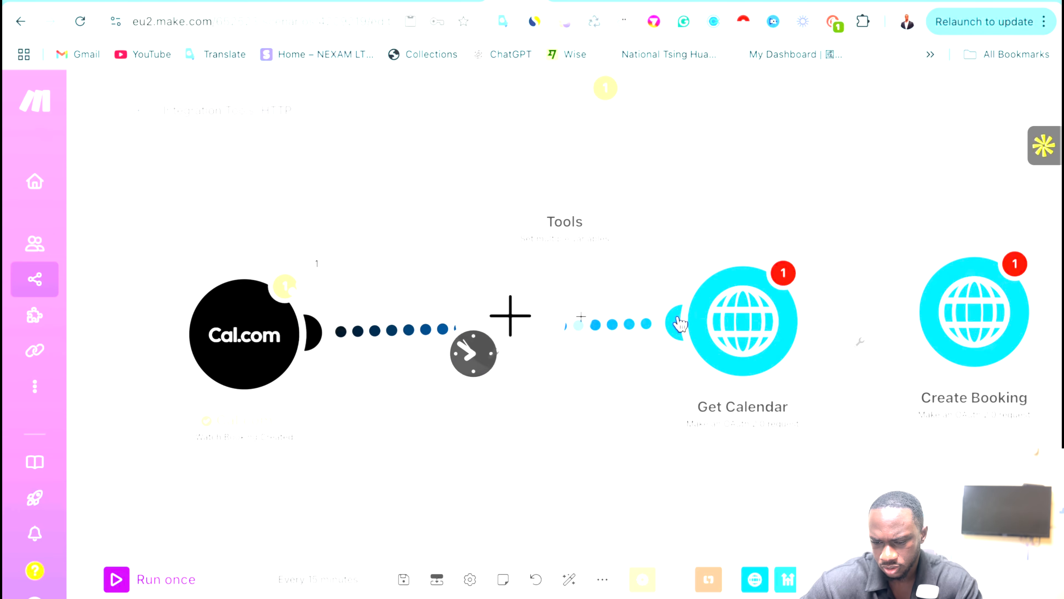
{"action": "left_click", "coordinate": [515, 314]}
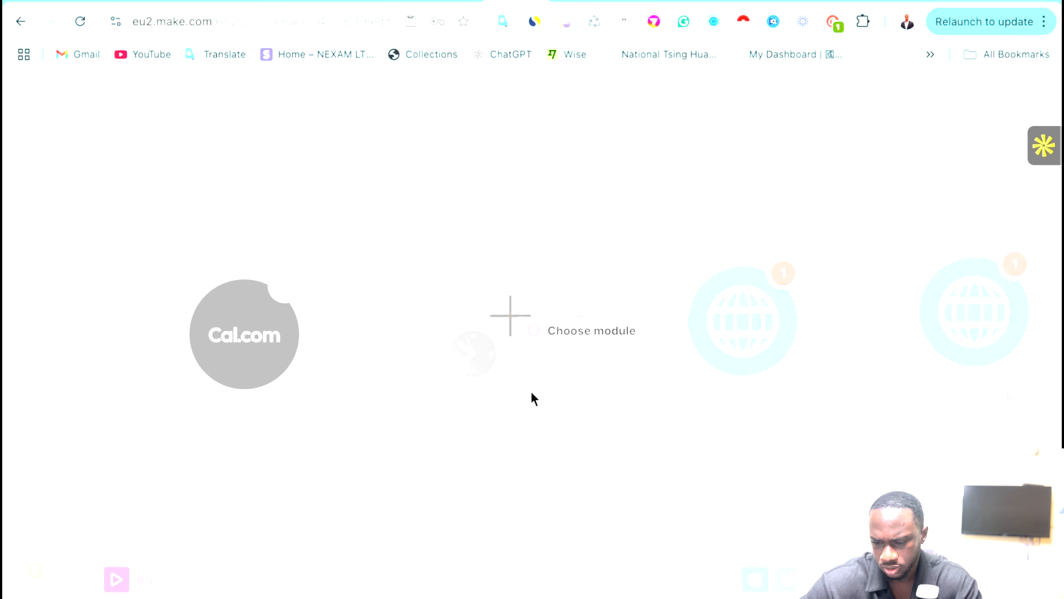
{"action": "left_click", "coordinate": [550, 473]}
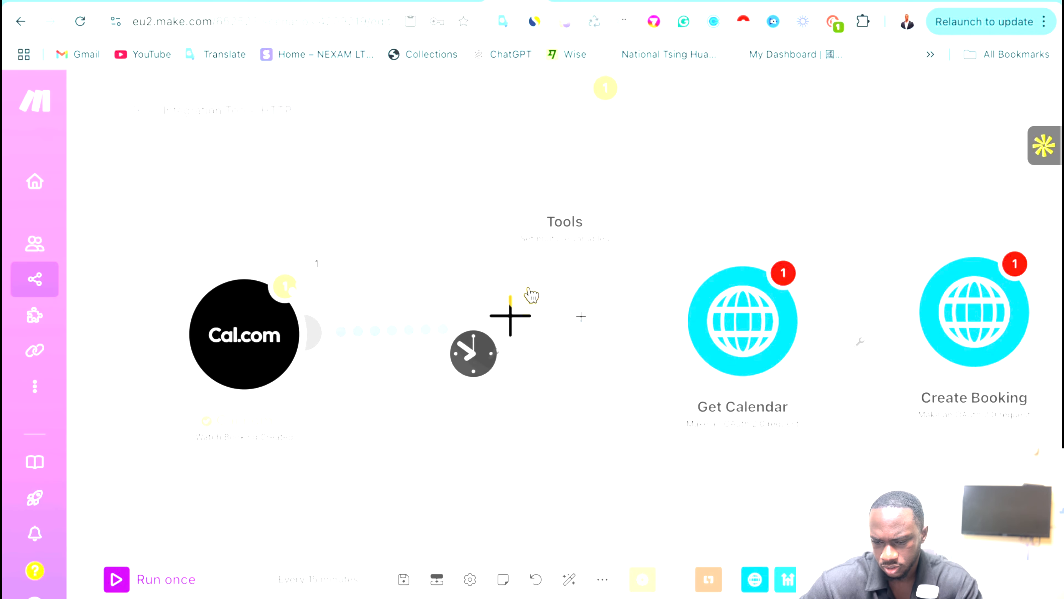
Move the empty placeholder below the flow and drag the schedule clock onto Cal.com for instant triggering.
{"action": "left_click_drag", "start_coordinate": [531, 296], "coordinate": [543, 442]}
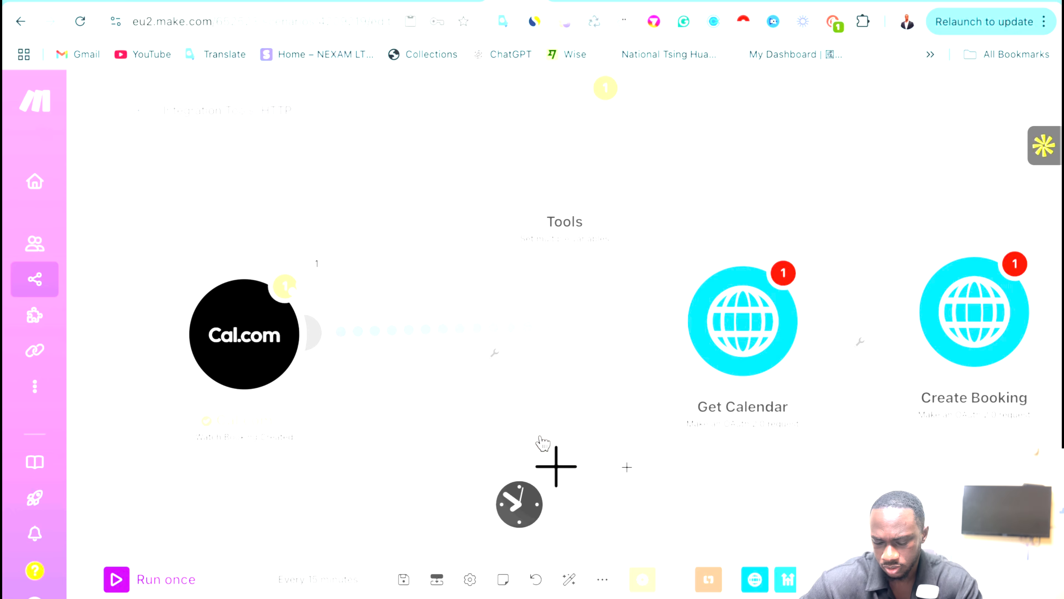
{"action": "right_click", "coordinate": [542, 439]}
{"action": "left_click", "coordinate": [580, 454]}
{"action": "left_click", "coordinate": [449, 424]}
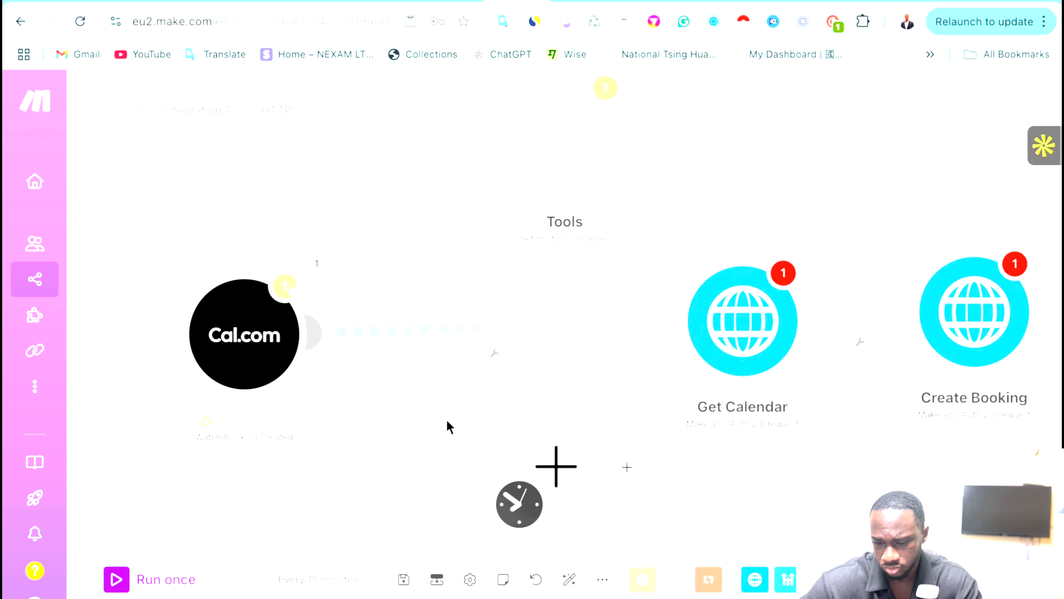
{"action": "left_click", "coordinate": [519, 504]}
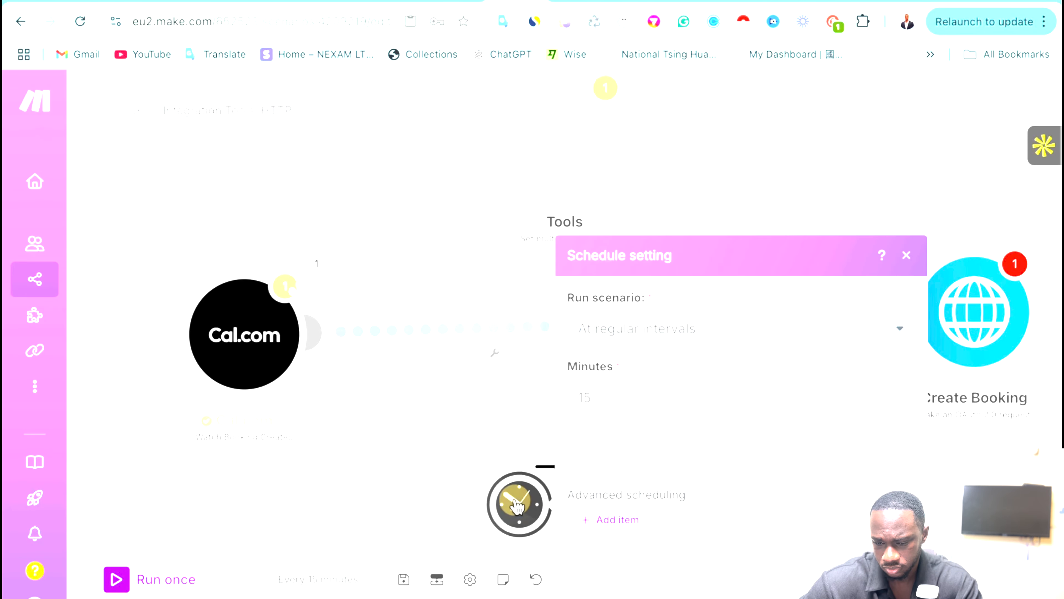
{"action": "left_click_drag", "start_coordinate": [516, 500], "coordinate": [233, 371]}
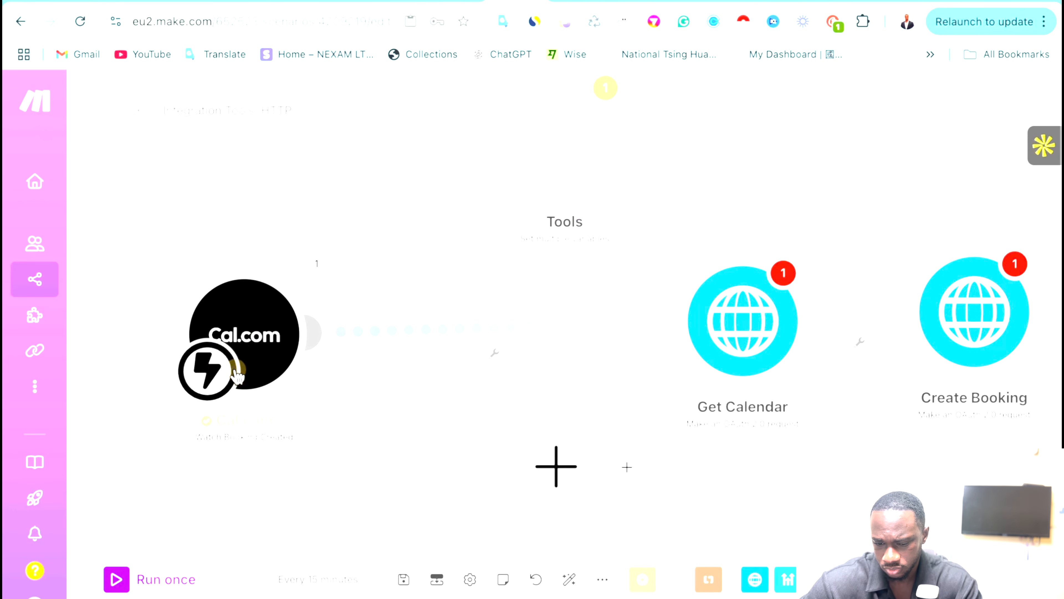
Delete the empty placeholder module and unlink Cal.com from Get Calendar.
{"action": "right_click", "coordinate": [557, 501]}
{"action": "left_click", "coordinate": [621, 539]}
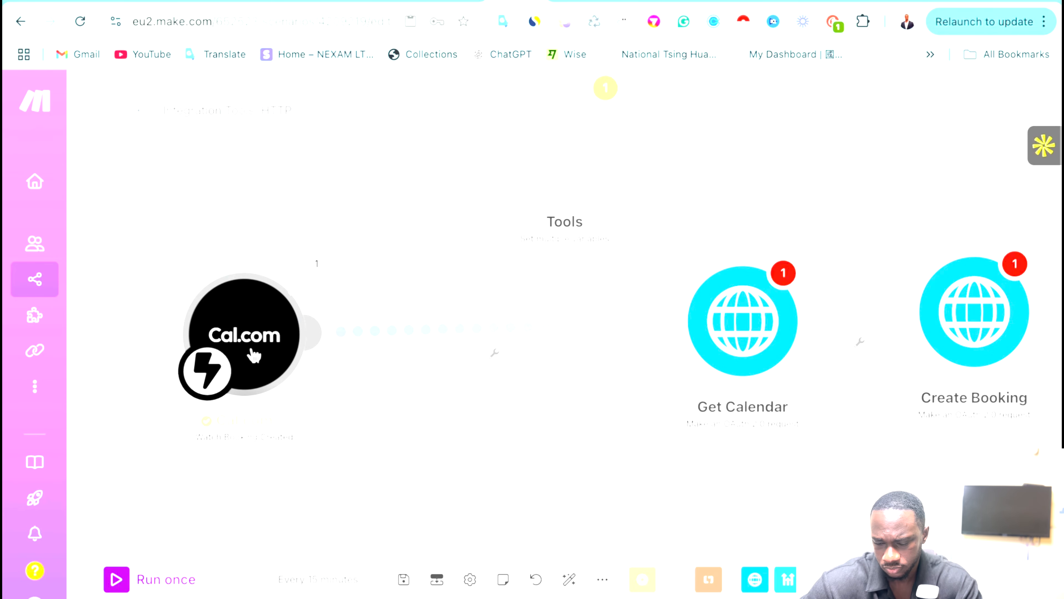
{"action": "right_click", "coordinate": [506, 325]}
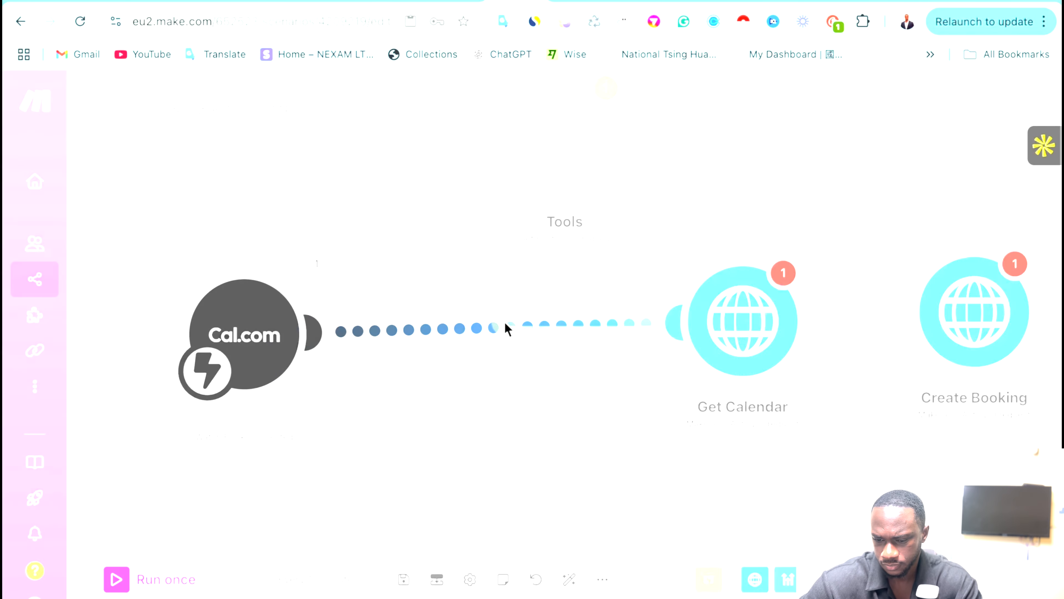
{"action": "left_click", "coordinate": [559, 369]}
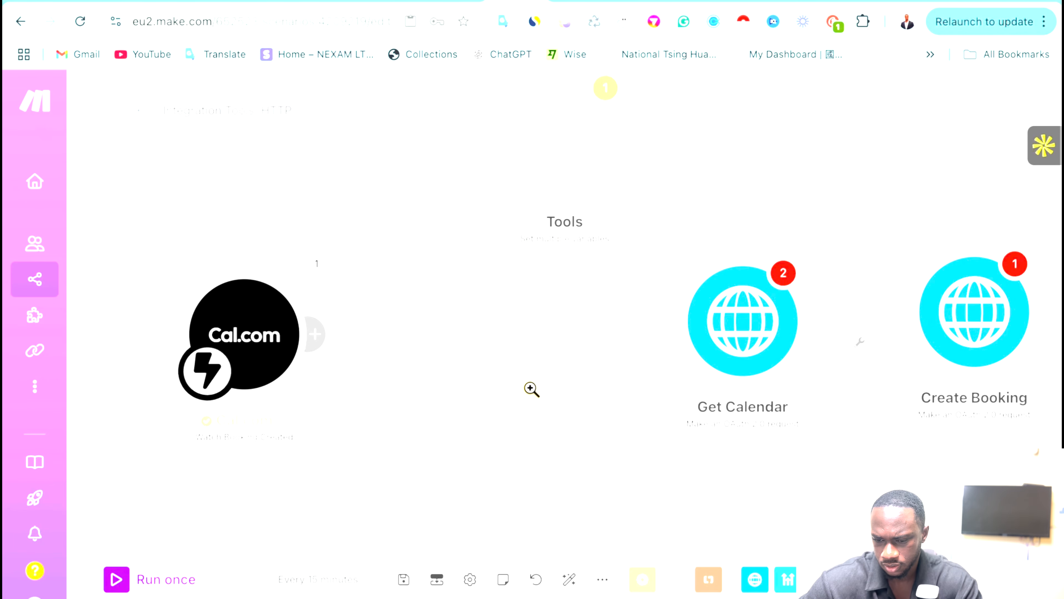
Connect Tools automatically, save its variables, and move it into line with the flow.
{"action": "left_click", "coordinate": [808, 233]}
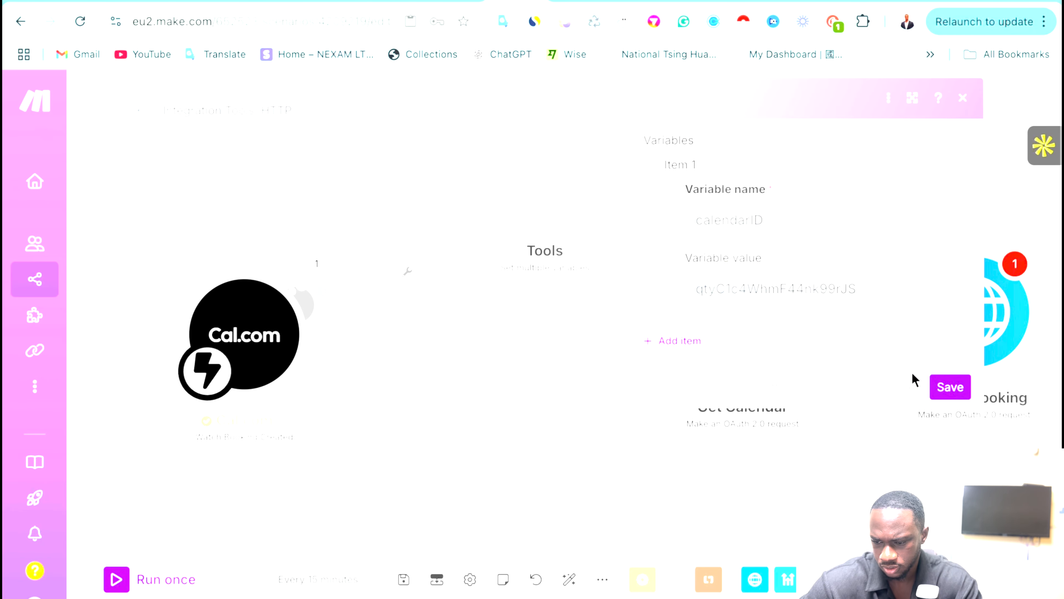
{"action": "left_click", "coordinate": [948, 386]}
{"action": "left_click_drag", "start_coordinate": [542, 188], "coordinate": [506, 335]}
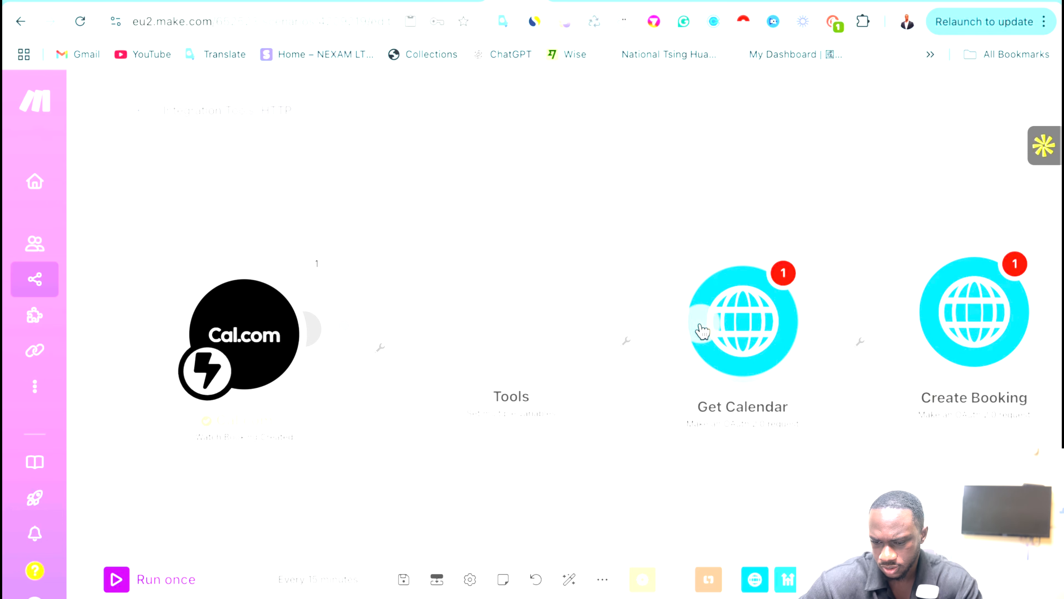
Delete the 2.calendarID mapping from Get Calendar's URL and Create Booking's calendarId.
{"action": "left_click", "coordinate": [717, 294]}
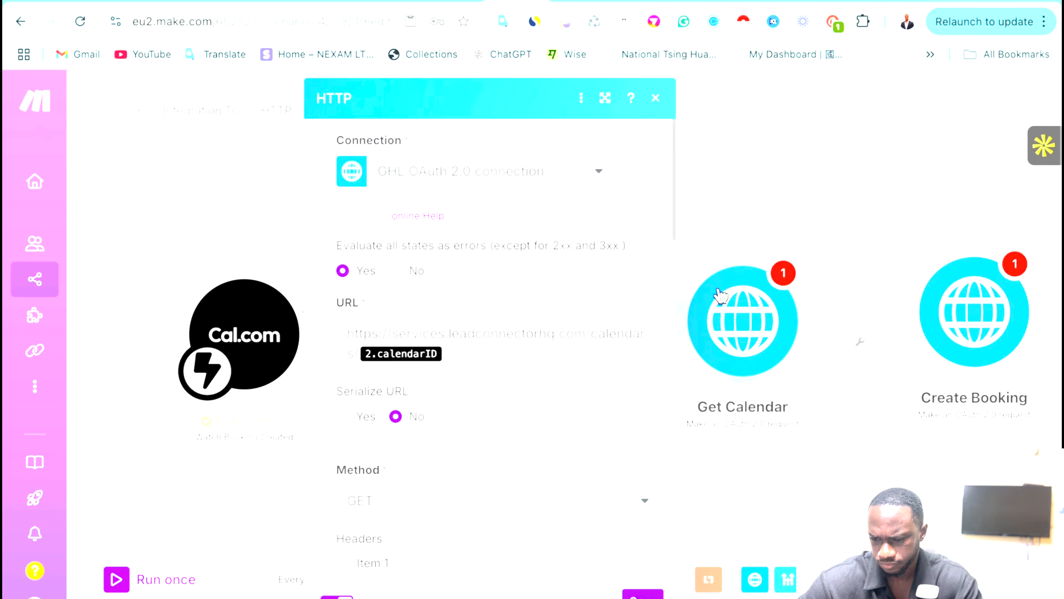
{"action": "left_click", "coordinate": [461, 352]}
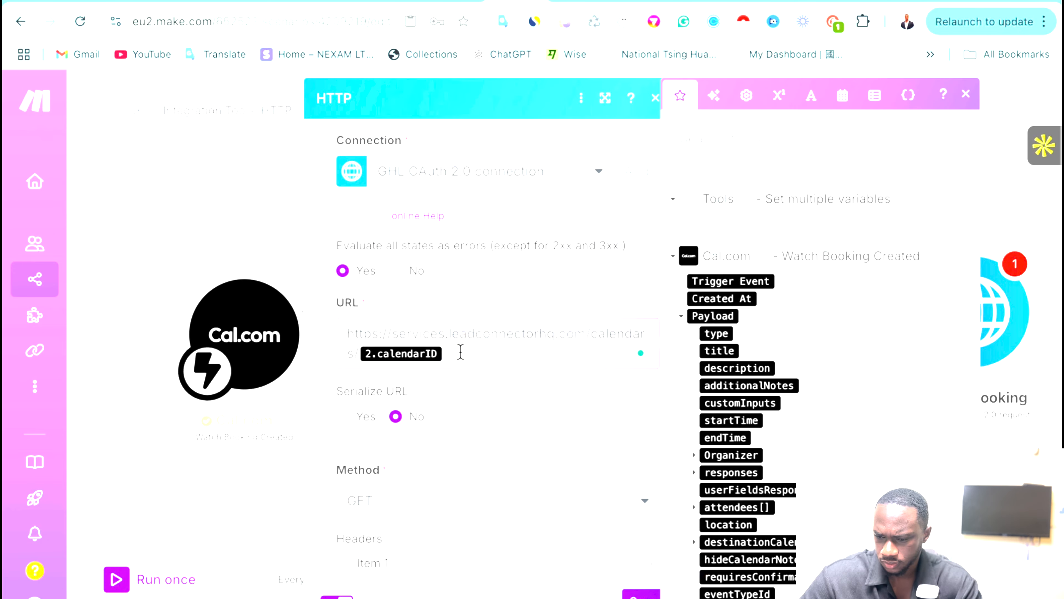
{"action": "key", "text": "BackSpace"}
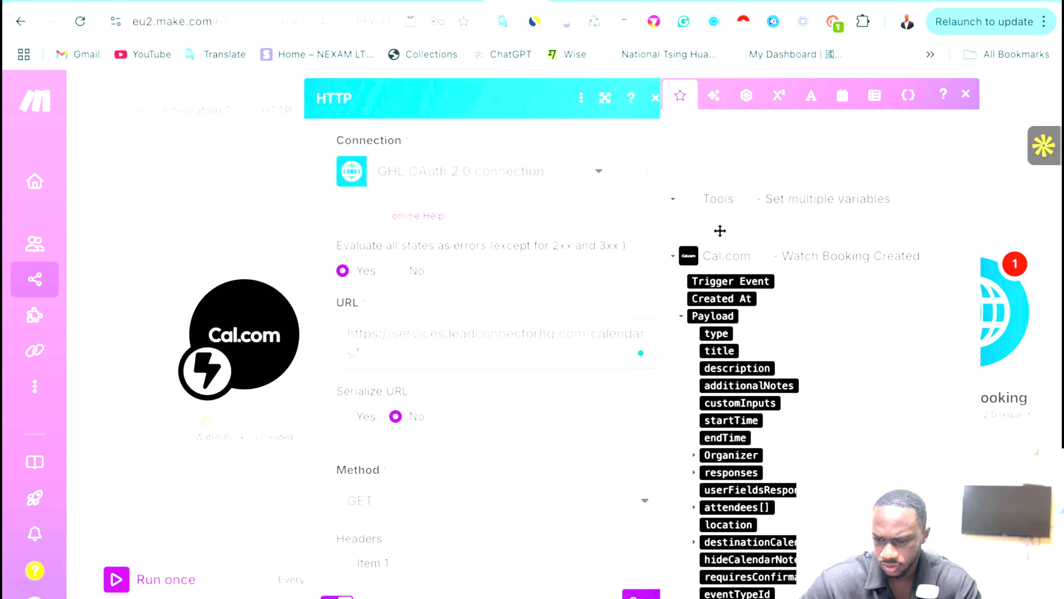
{"action": "left_click", "coordinate": [645, 593]}
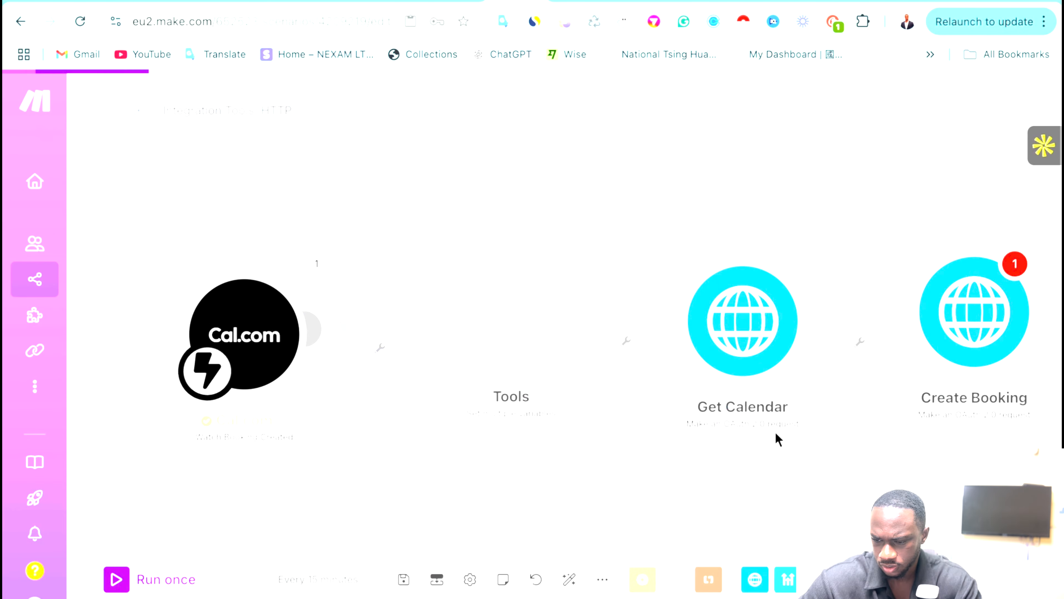
{"action": "left_click", "coordinate": [978, 271]}
{"action": "scroll", "coordinate": [893, 302], "scroll_direction": "down", "scroll_amount": 10}
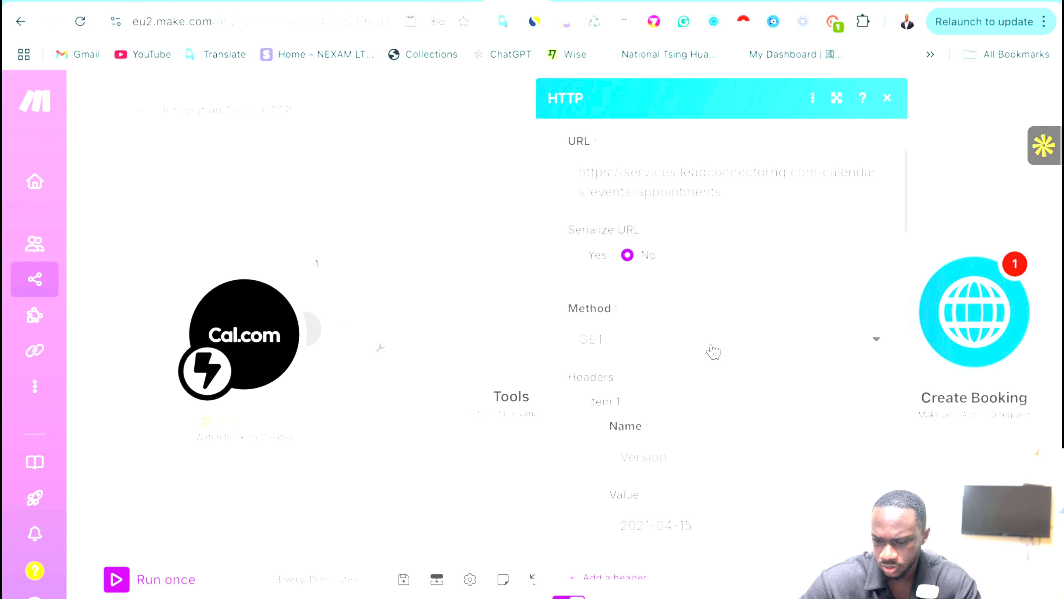
{"action": "scroll", "coordinate": [715, 350], "scroll_direction": "down", "scroll_amount": 5}
{"action": "left_click", "coordinate": [711, 345]}
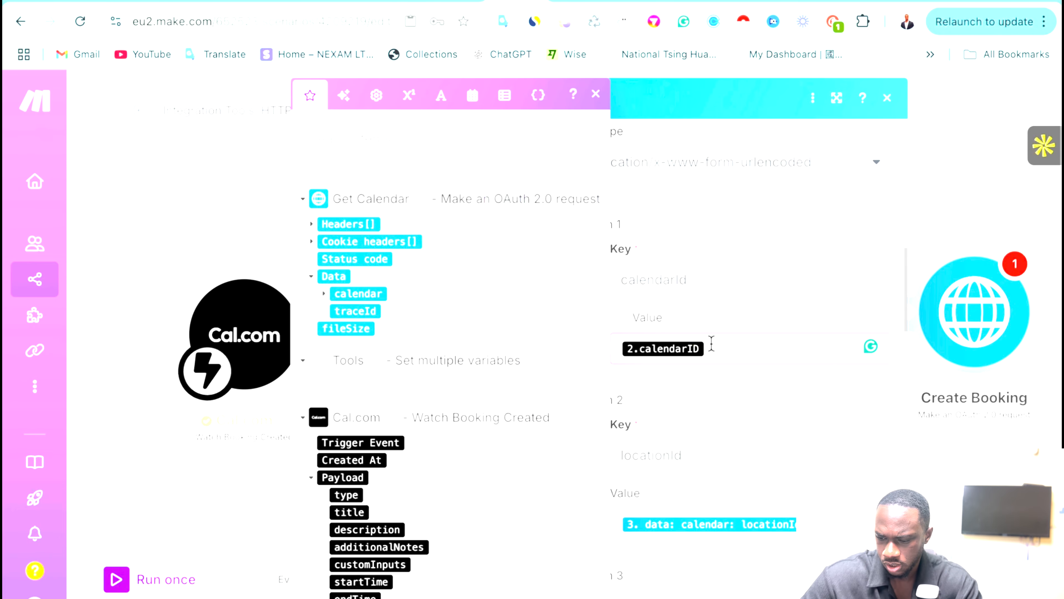
{"action": "key", "text": "BackSpace"}
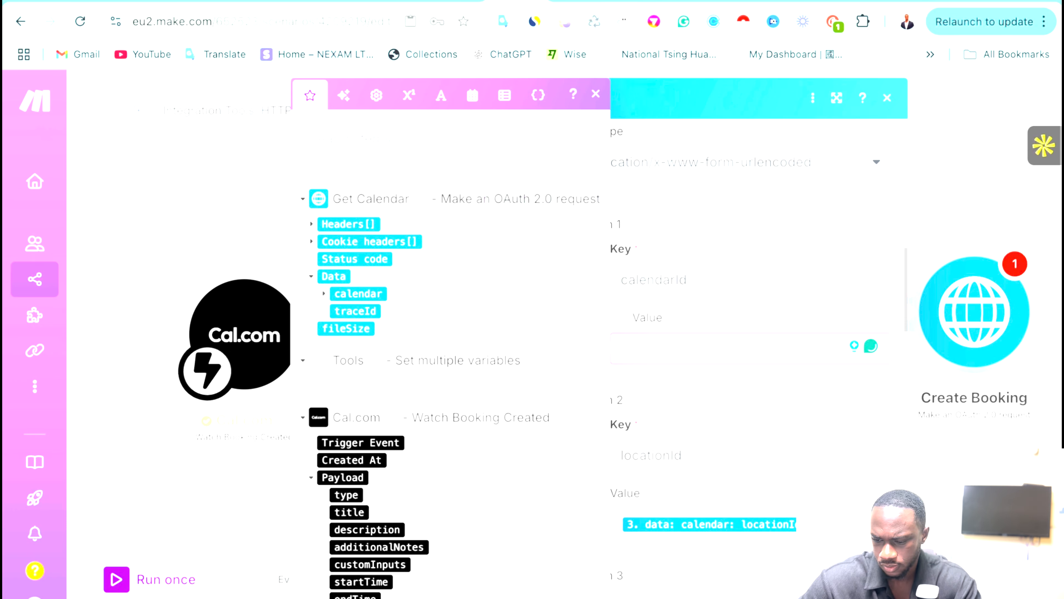
{"action": "left_click", "coordinate": [875, 592]}
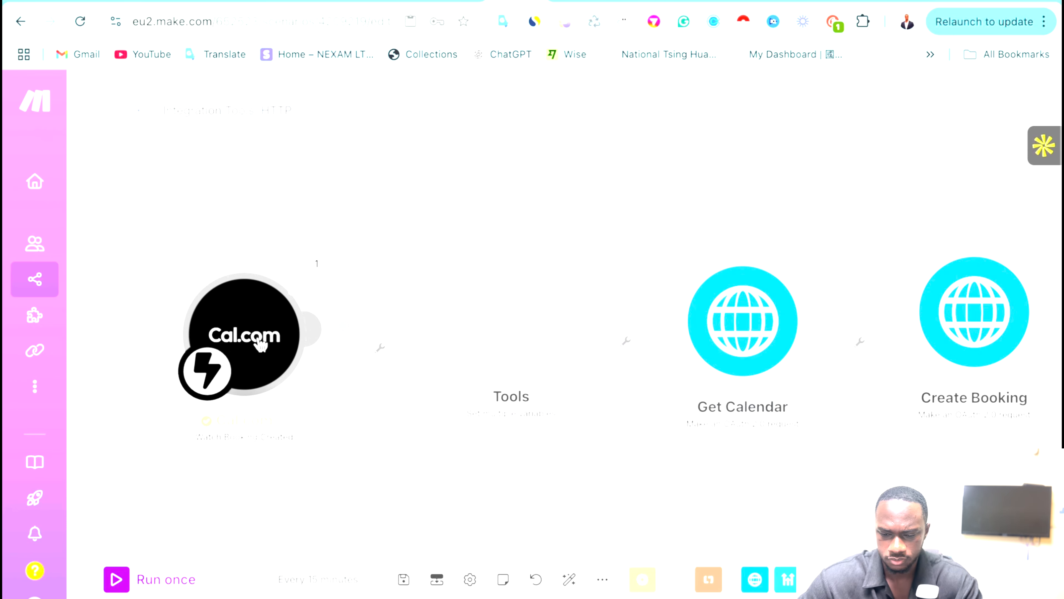
{"action": "left_click_drag", "start_coordinate": [260, 344], "coordinate": [242, 320]}
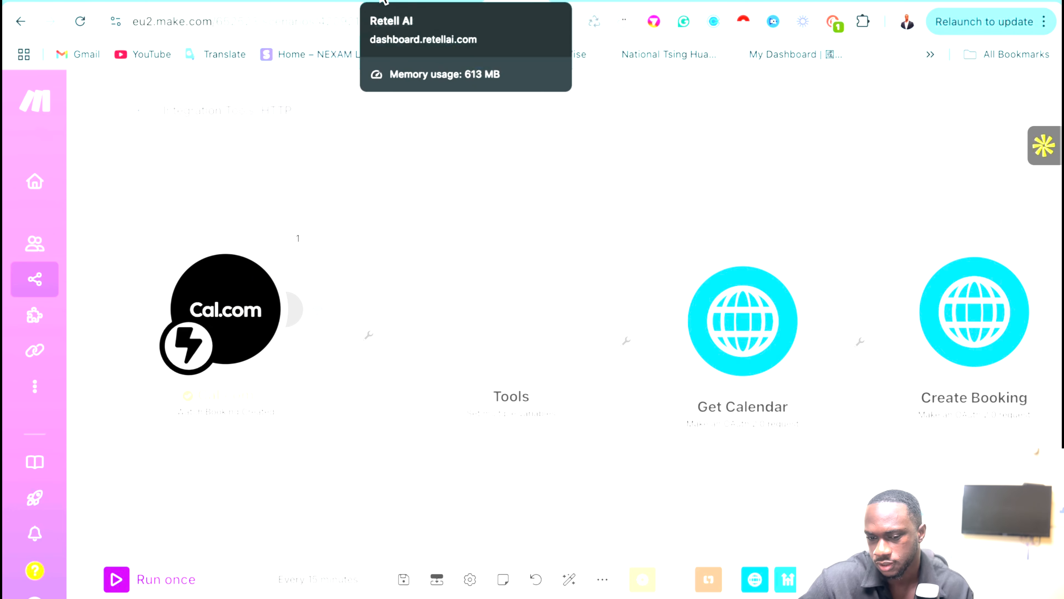
Run a Test Audio call with the Retell AI agent, requesting a Tuesday 5 PM appointment.
{"action": "left_click", "coordinate": [384, 1]}
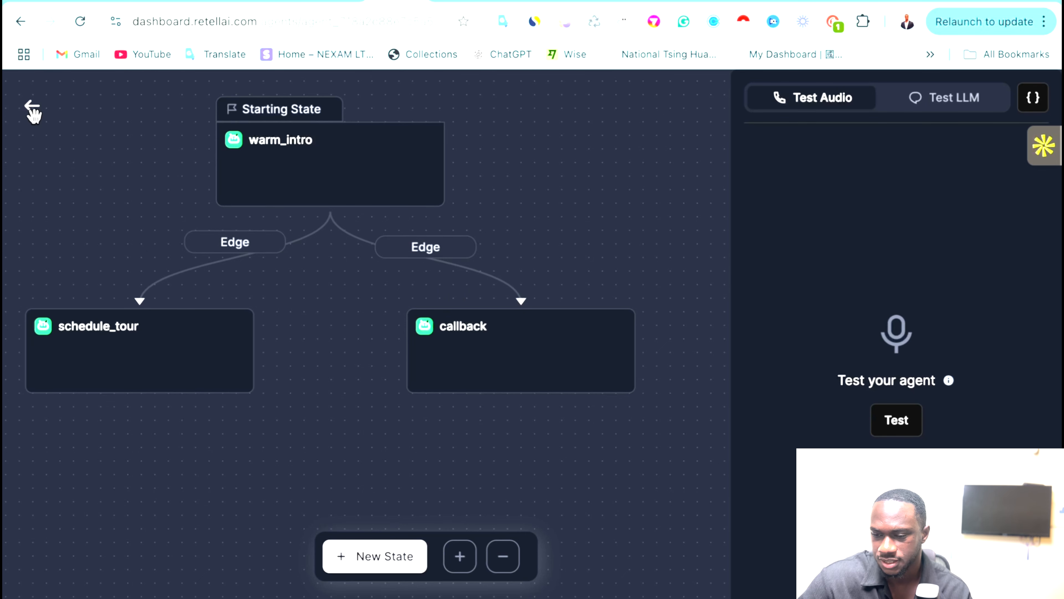
{"action": "left_click", "coordinate": [30, 106]}
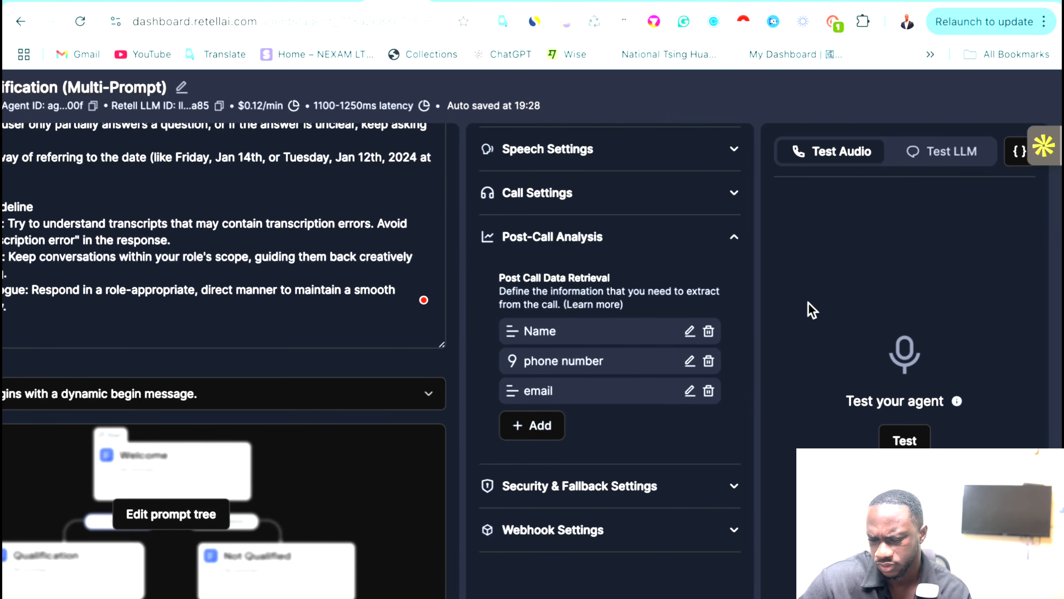
{"action": "left_click", "coordinate": [904, 440]}
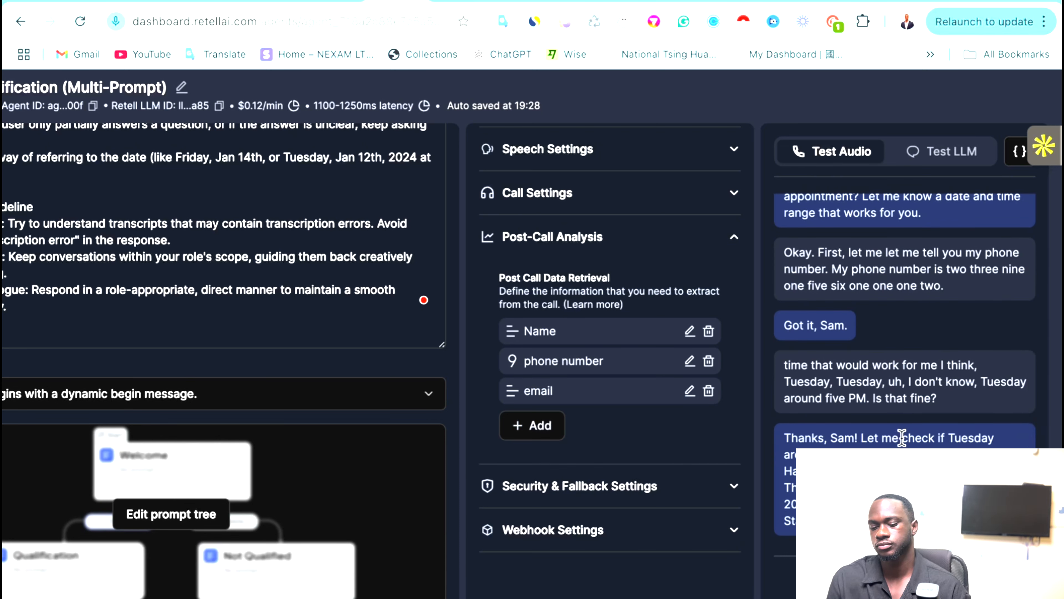
{"action": "scroll", "coordinate": [902, 439], "scroll_direction": "up", "scroll_amount": 2}
{"action": "scroll", "coordinate": [901, 439], "scroll_direction": "down", "scroll_amount": 1}
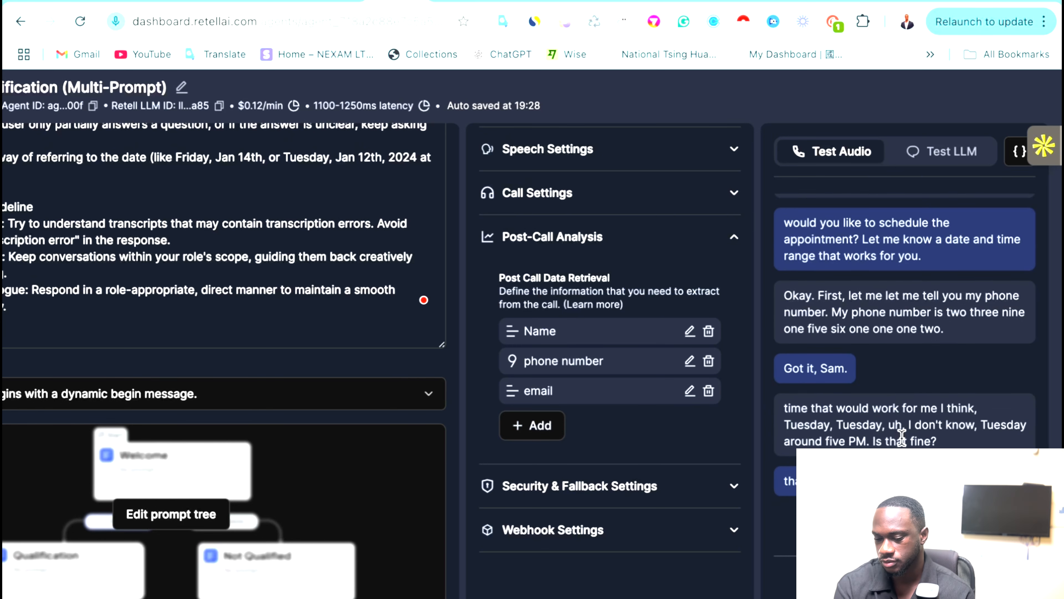
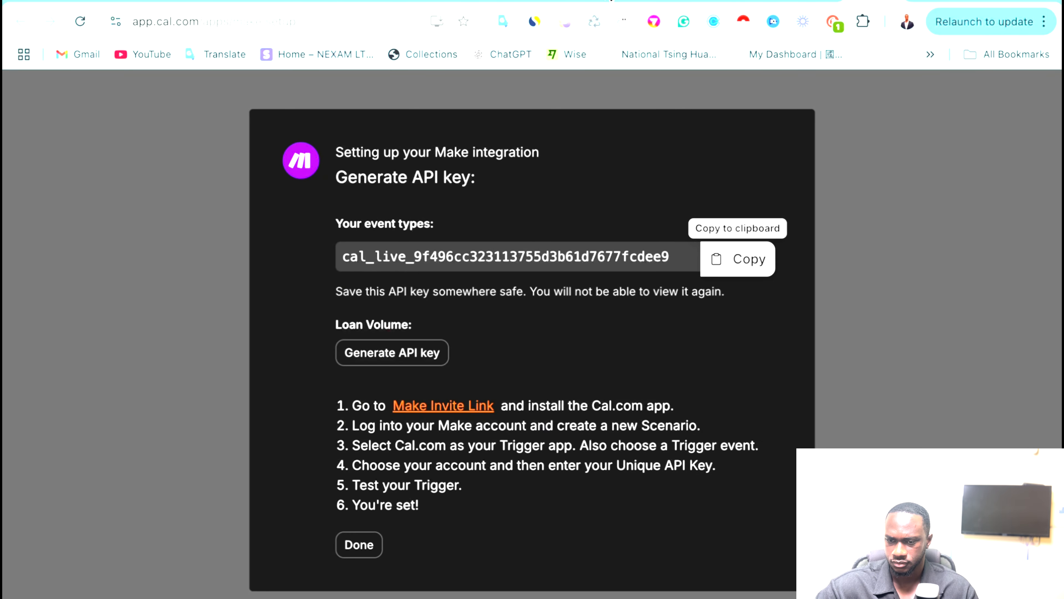
Run the Cal.com scenario once so it waits for a booking, then bring up the app launcher.
{"action": "left_click", "coordinate": [602, 1]}
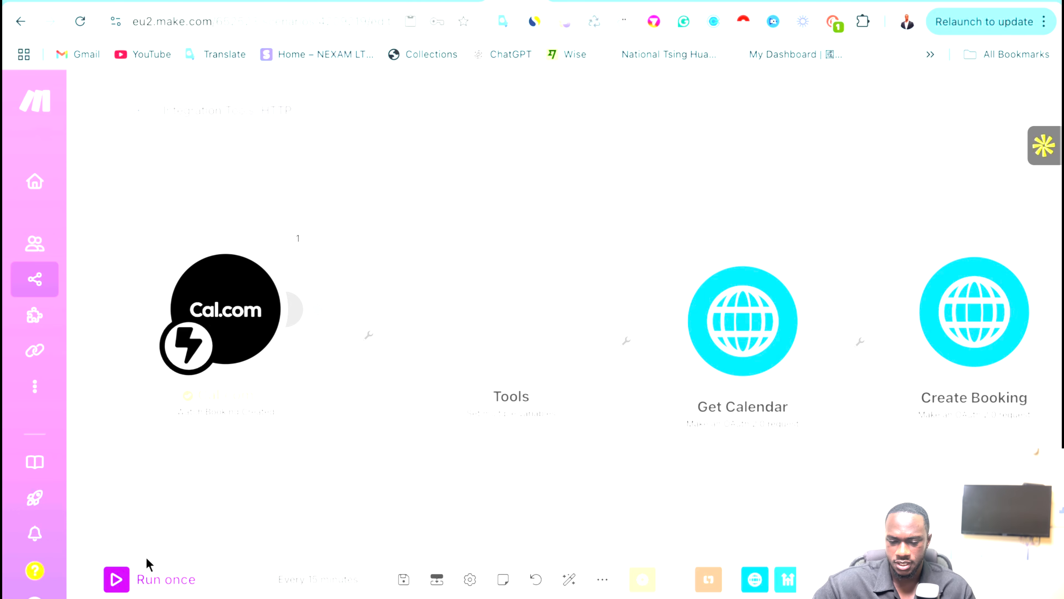
{"action": "left_click", "coordinate": [112, 582]}
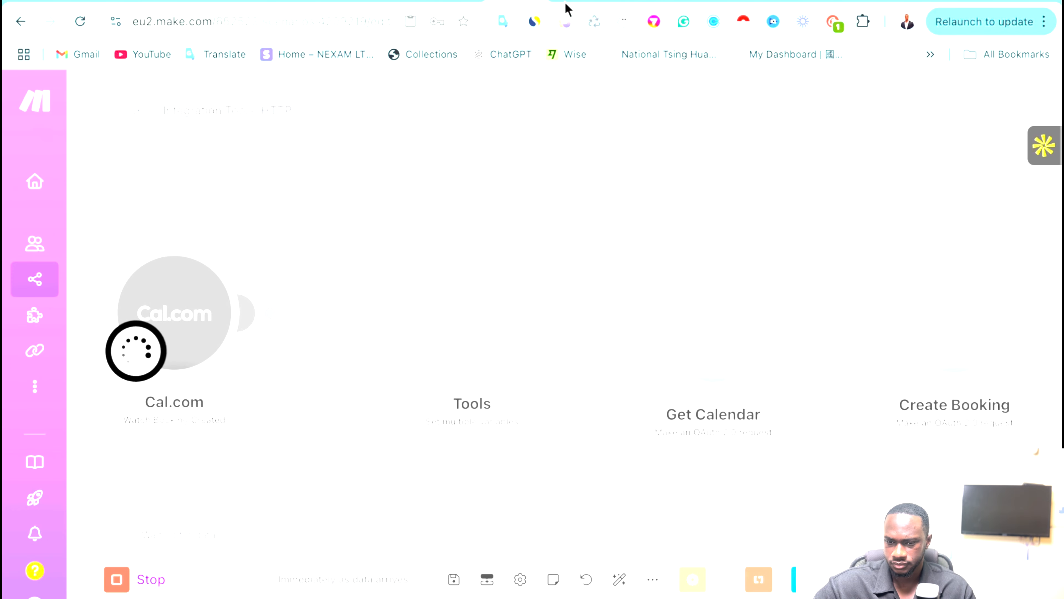
{"action": "left_click", "coordinate": [397, 1]}
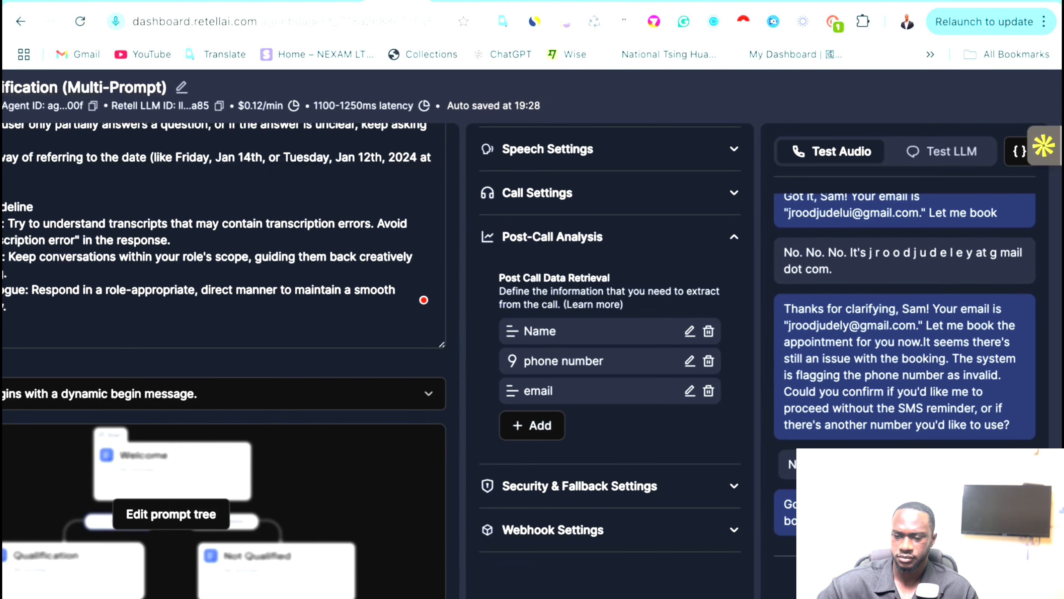
{"action": "left_click", "coordinate": [520, 2]}
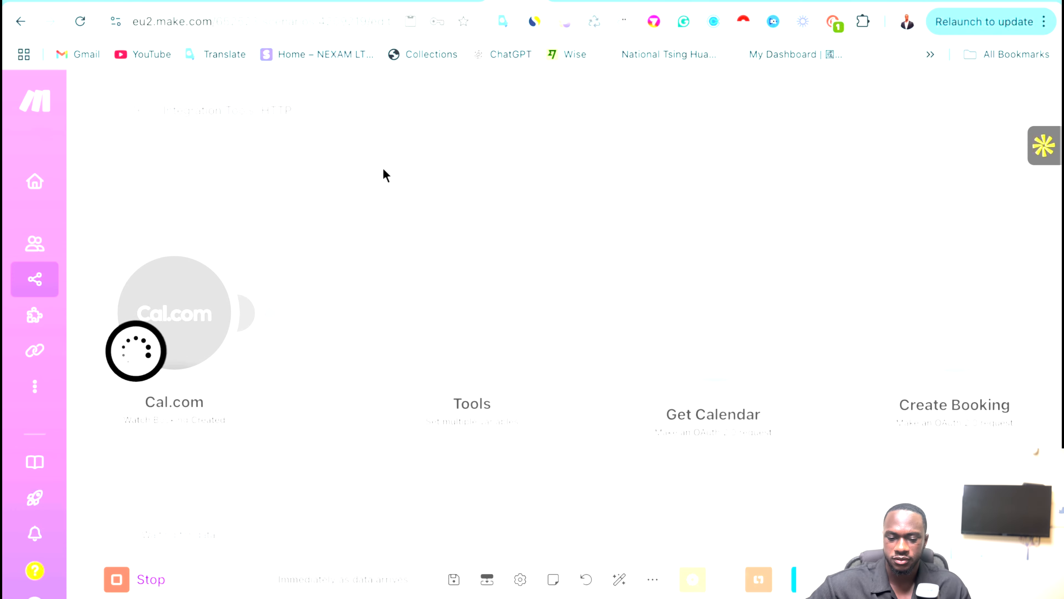
{"action": "key", "text": "F3"}
{"action": "key", "text": "F4"}
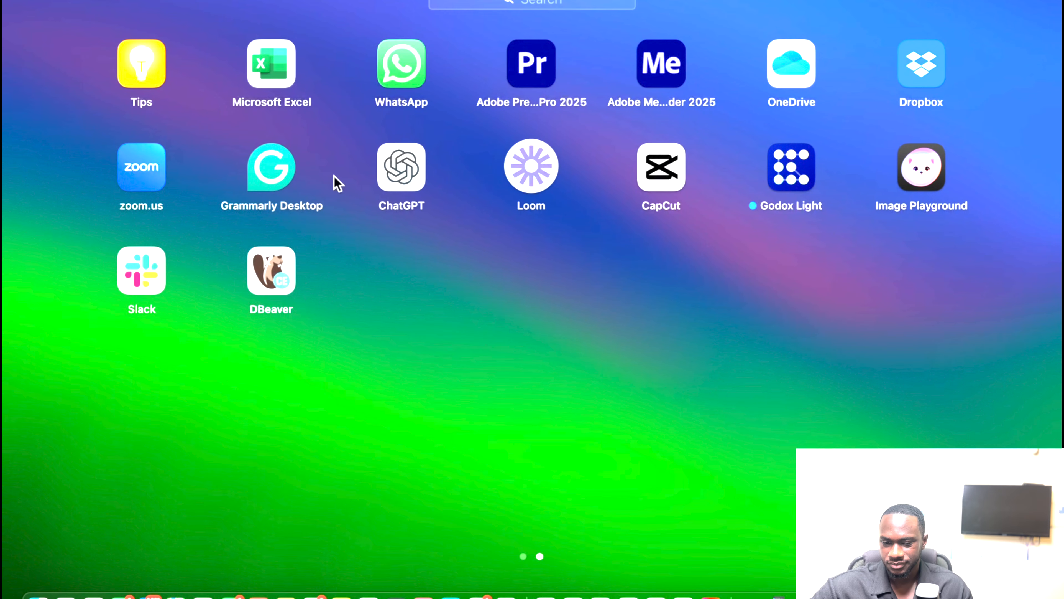
Launch Zoom Workplace, let it update, and bring its phone dialer window to the front.
{"action": "left_click", "coordinate": [124, 198]}
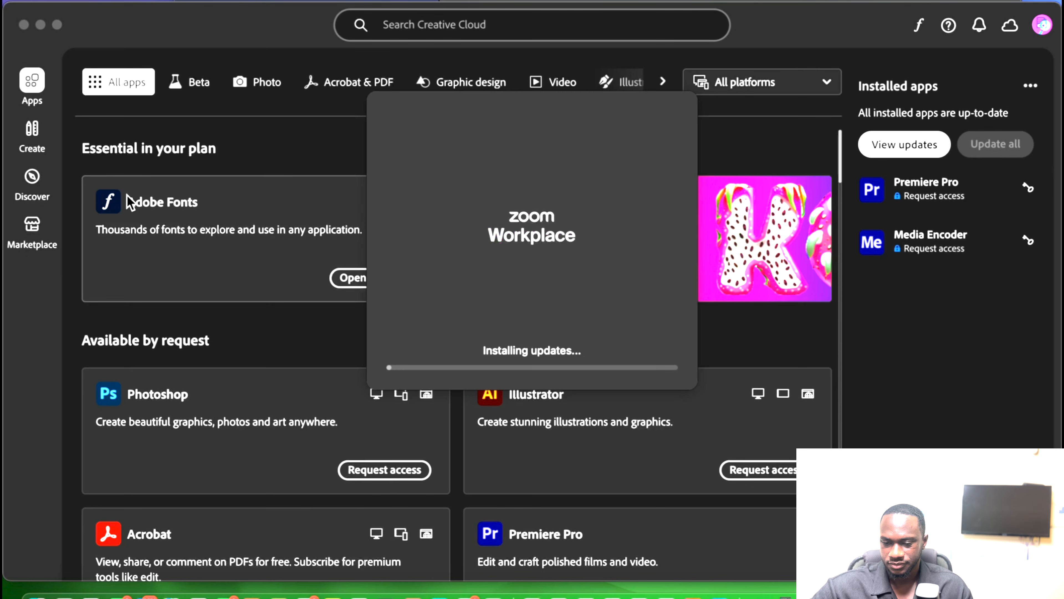
{"action": "left_click", "coordinate": [41, 25]}
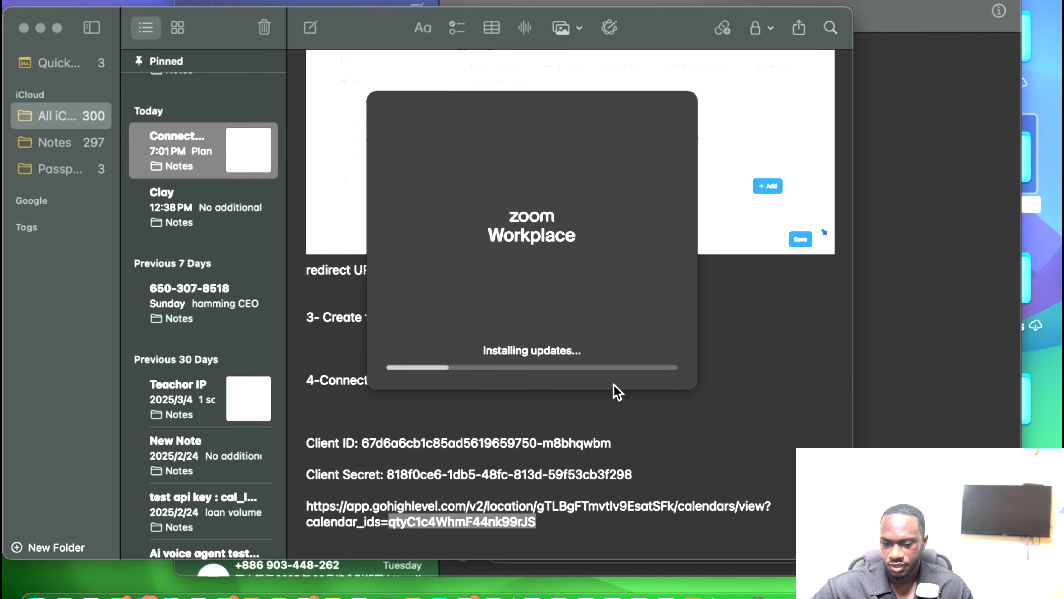
{"action": "key", "text": "ctrl+Up"}
{"action": "left_click", "coordinate": [481, 17]}
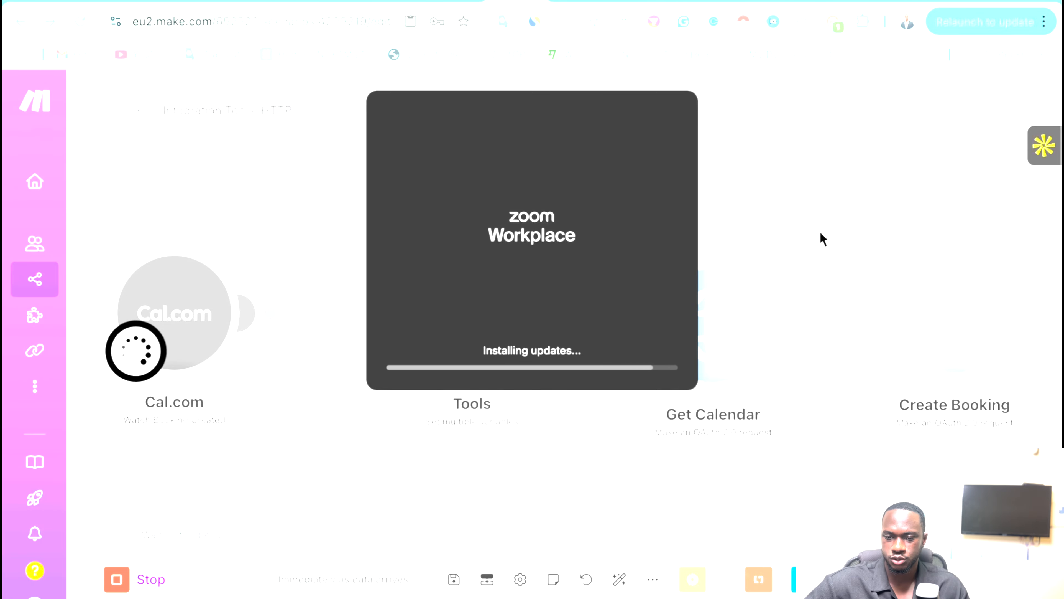
{"action": "key", "text": "ctrl+Left"}
{"action": "key", "text": "ctrl+Up"}
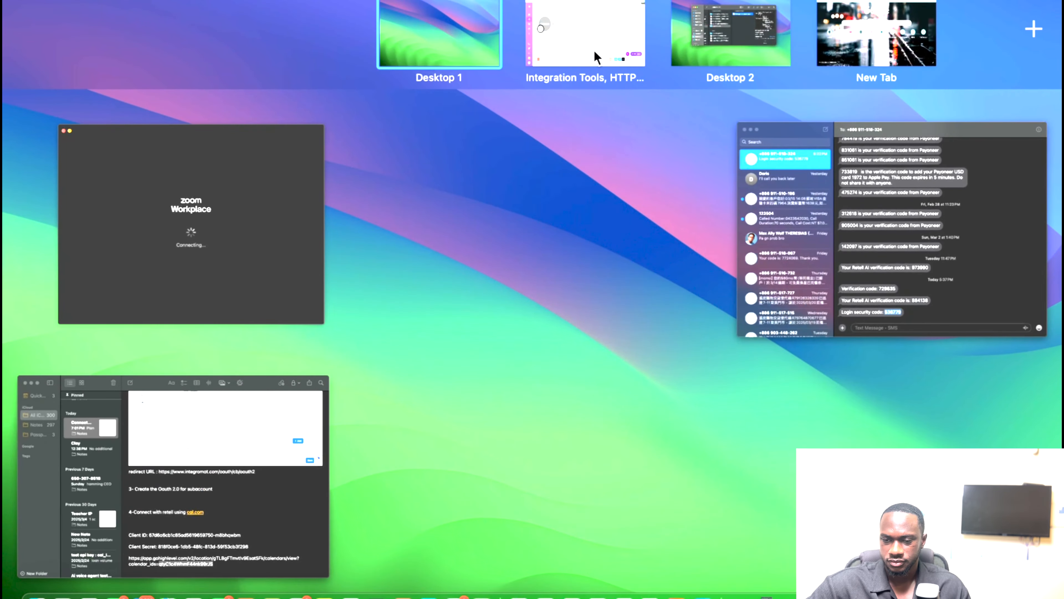
{"action": "left_click", "coordinate": [577, 48]}
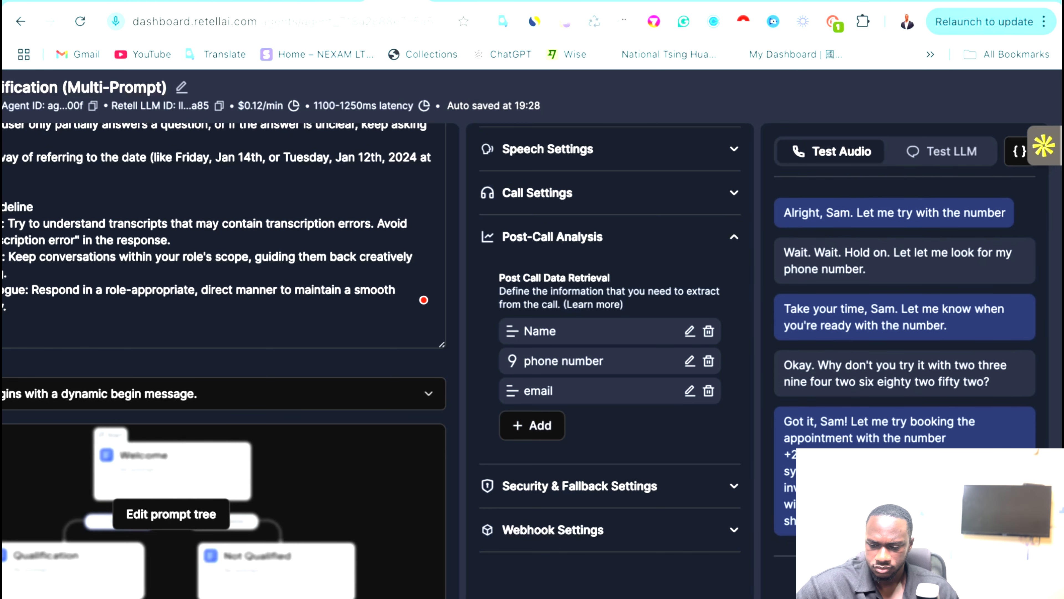
{"action": "key", "text": "ctrl+Up"}
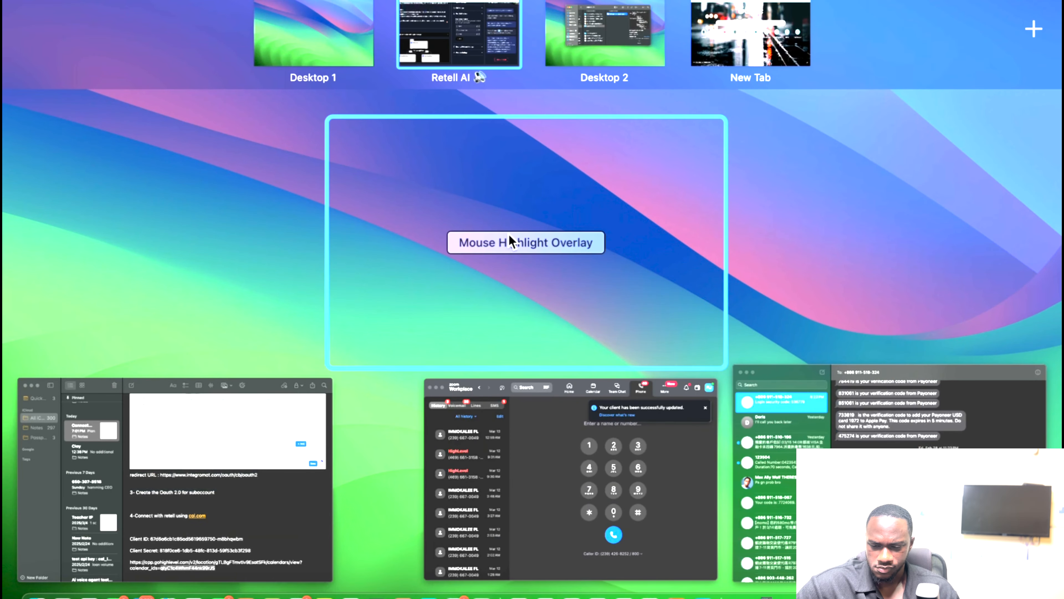
{"action": "left_click", "coordinate": [564, 488]}
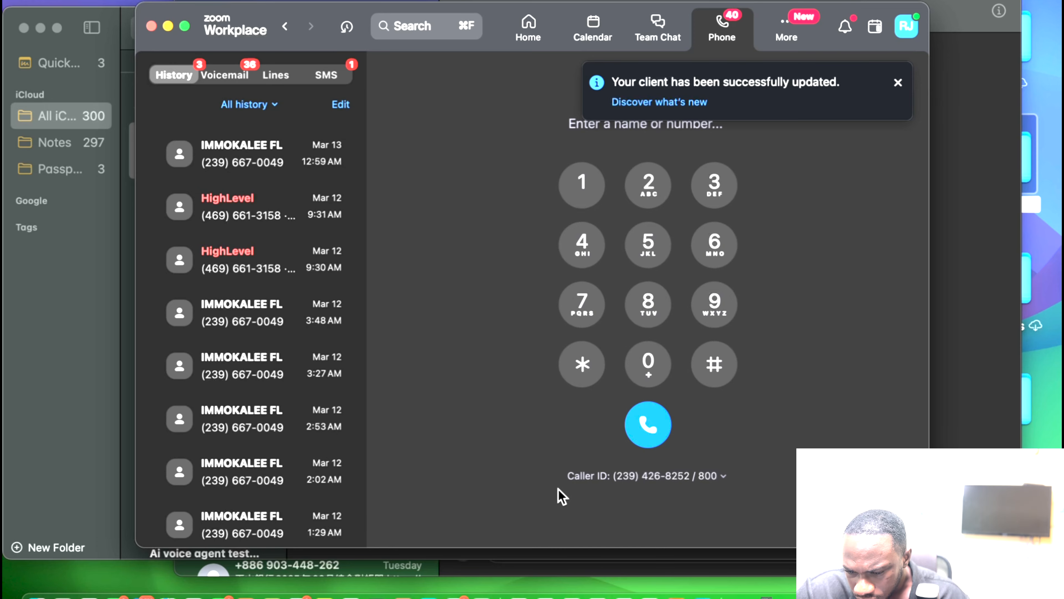
Switch to the Retell AI desktop to watch the agent's test call transcript.
{"action": "key", "text": "ctrl+Up"}
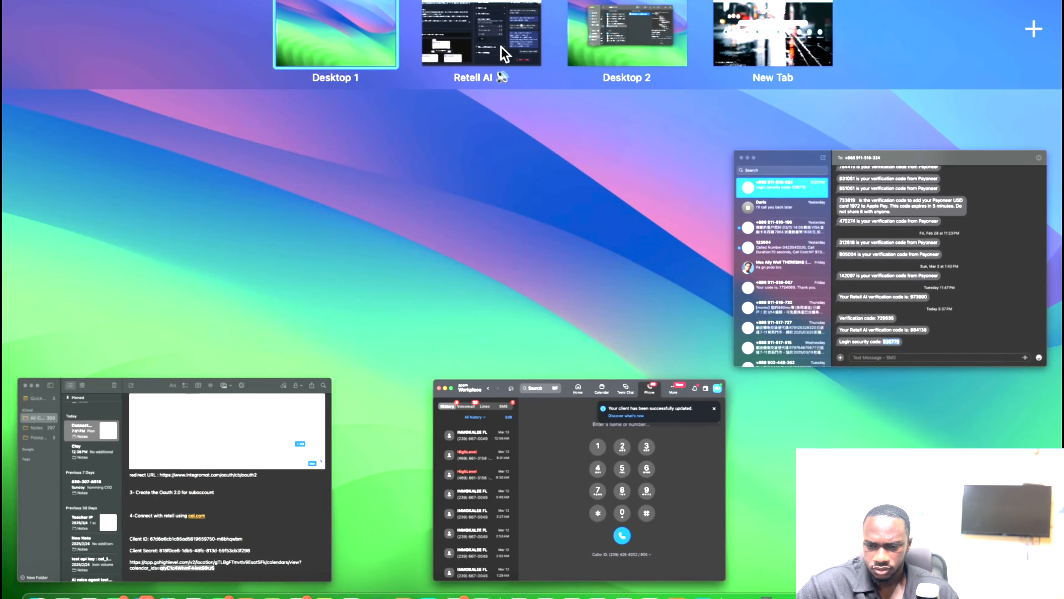
{"action": "left_click", "coordinate": [501, 47]}
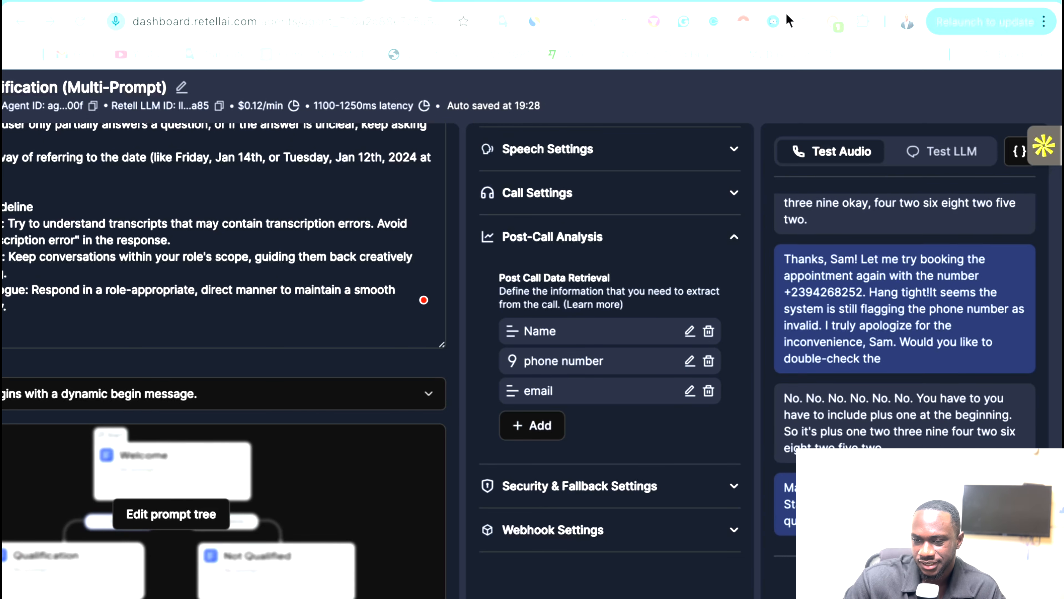
Check the Retell dashboard, then return to the Cal.com to HTTP scenario in Make.
{"action": "left_click", "coordinate": [577, 1]}
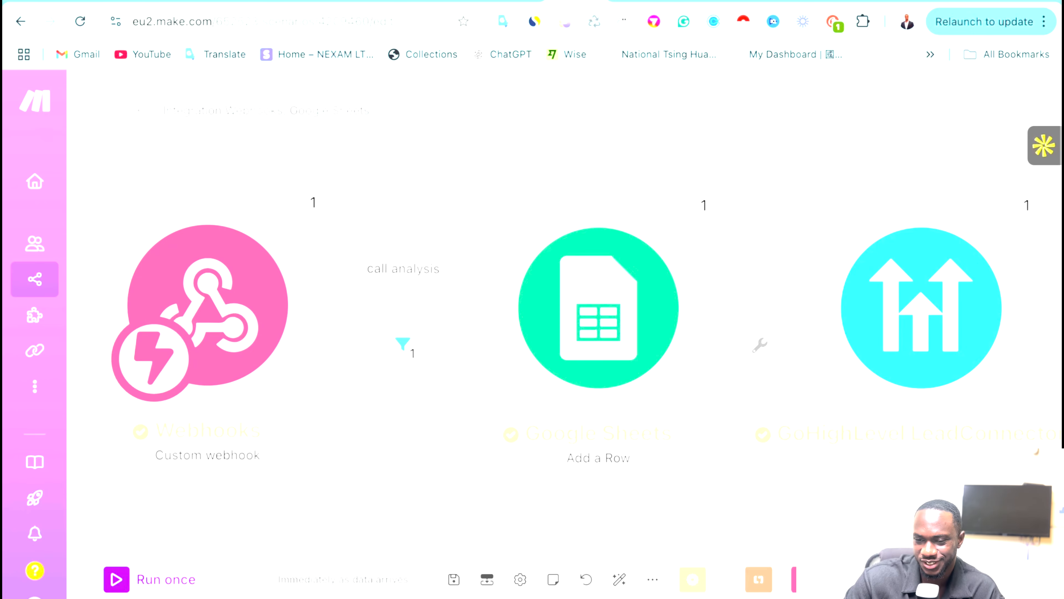
{"action": "left_click", "coordinate": [516, 1]}
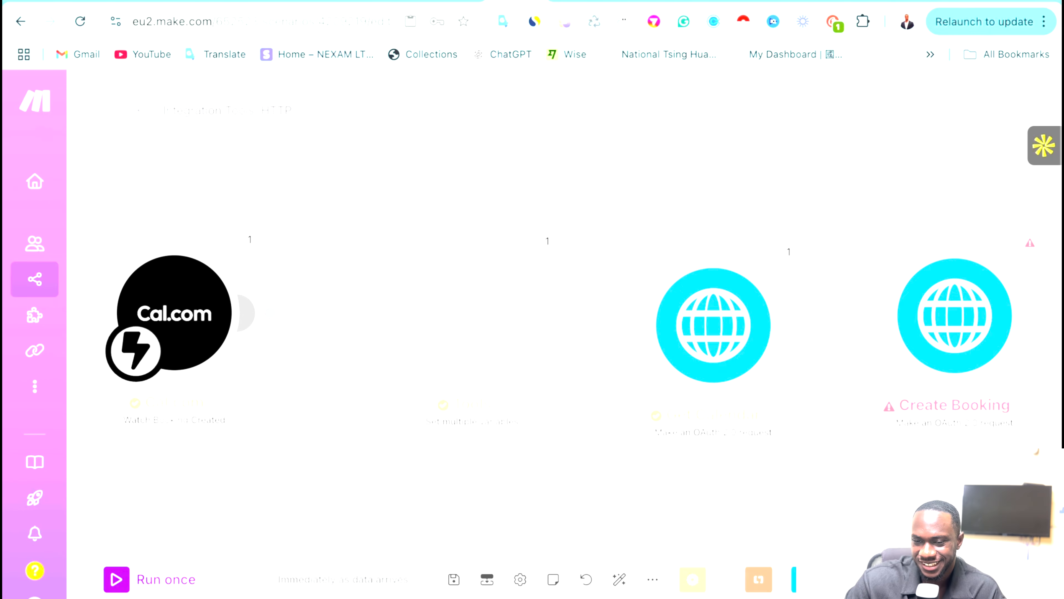
{"action": "left_click", "coordinate": [396, 0]}
{"action": "left_click", "coordinate": [904, 564]}
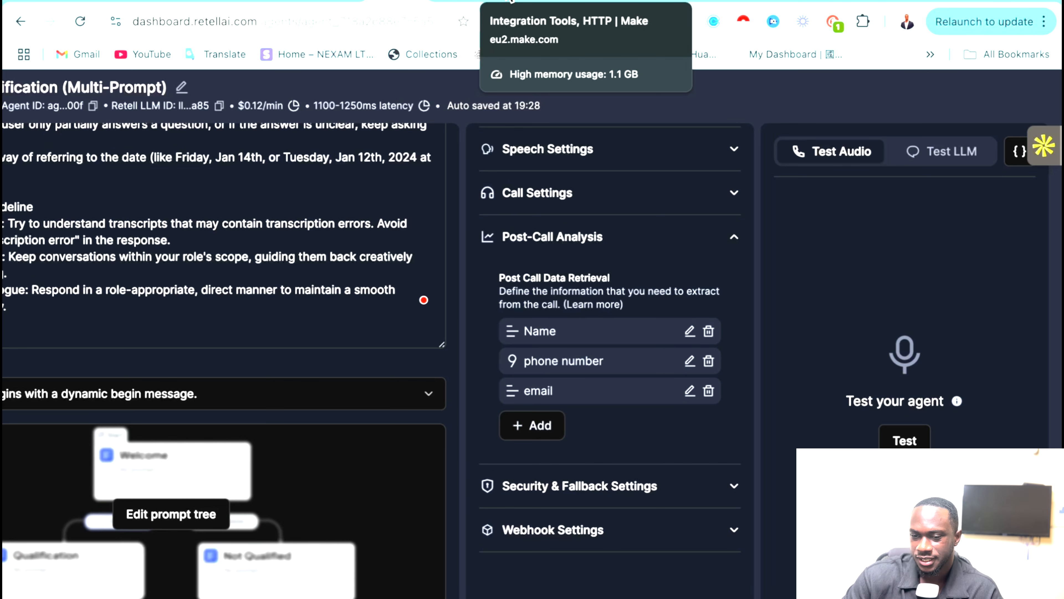
{"action": "left_click", "coordinate": [511, 1]}
Inspect the captured Cal.com booking's Payload, then view the HighLevel Create Appointment docs.
{"action": "left_click", "coordinate": [242, 257]}
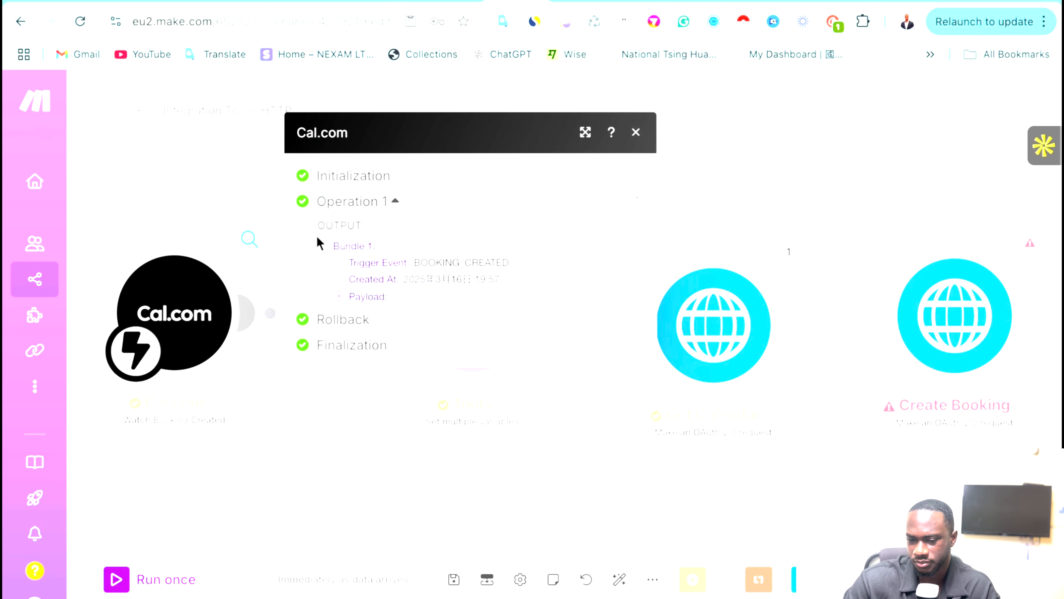
{"action": "left_click", "coordinate": [345, 297]}
{"action": "scroll", "coordinate": [468, 338], "scroll_direction": "down", "scroll_amount": 3}
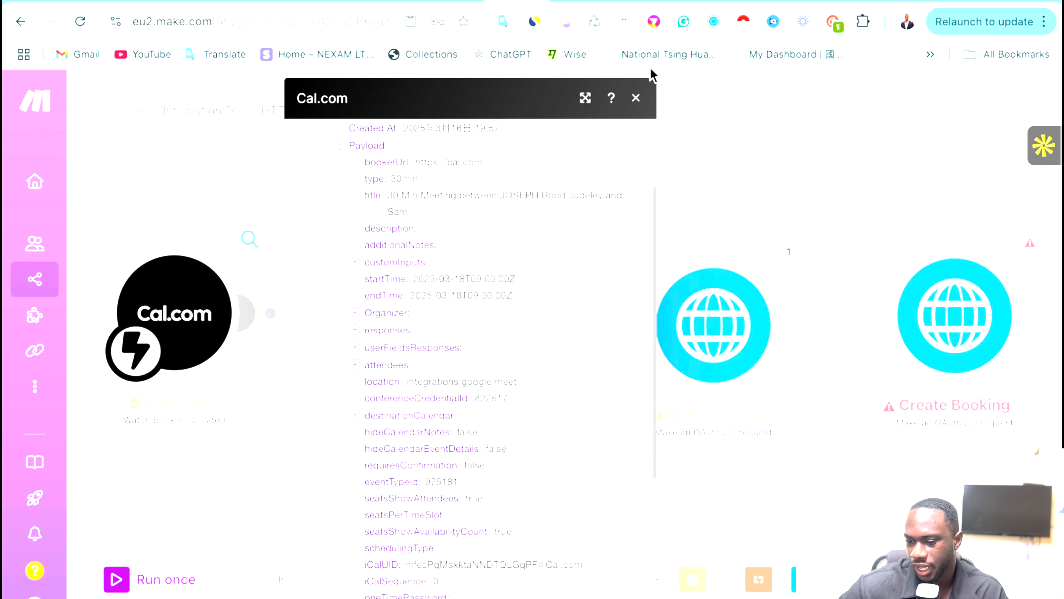
{"action": "left_click", "coordinate": [635, 98]}
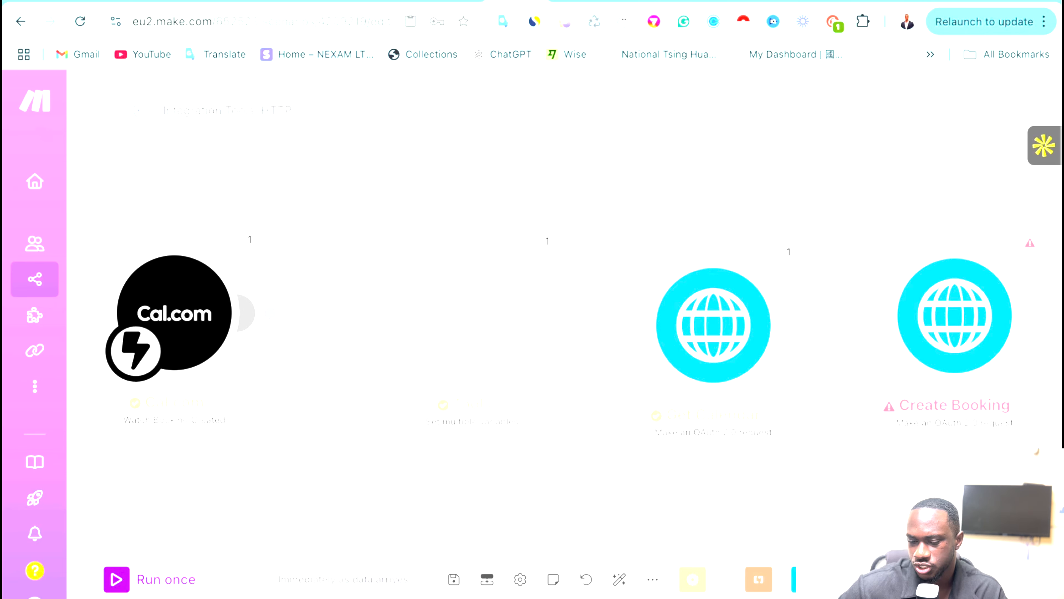
{"action": "left_click", "coordinate": [457, 1]}
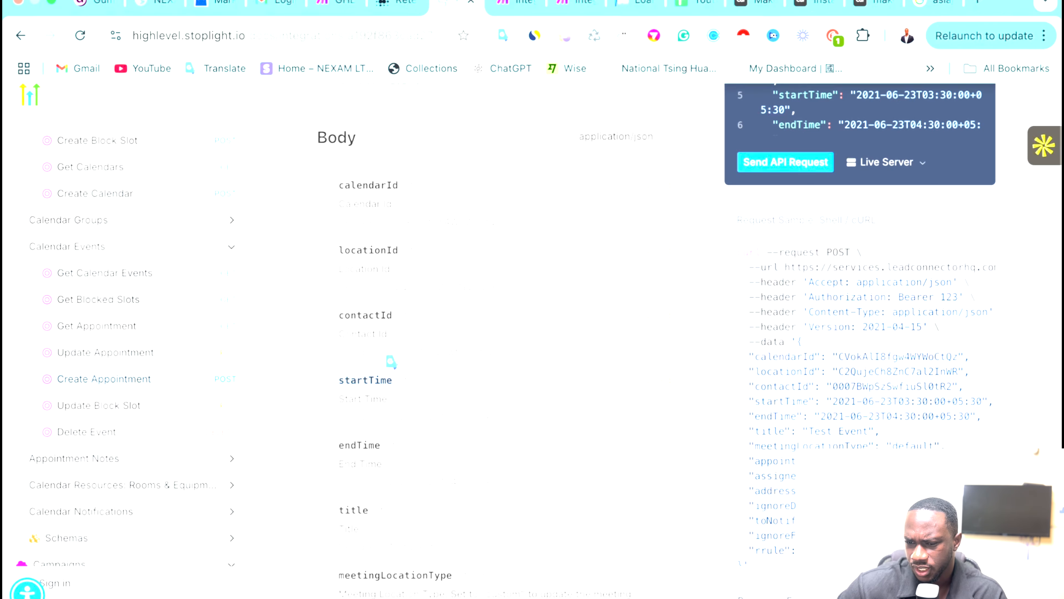
Recheck the Cal.com booking Payload in Make and open the Tools module's calendarID variable settings.
{"action": "mouse_move", "coordinate": [603, 5]}
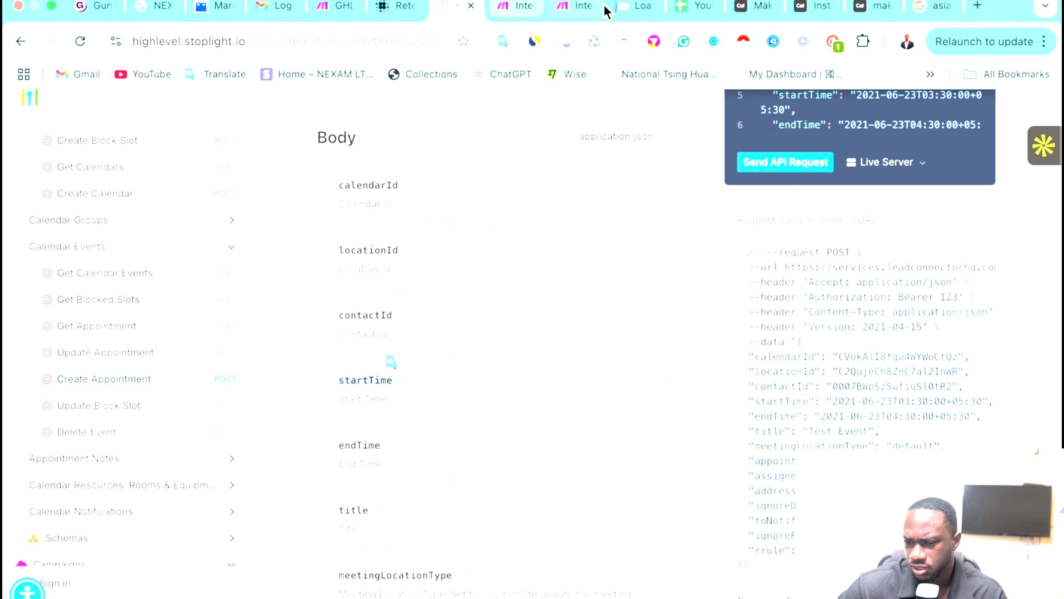
{"action": "left_click", "coordinate": [561, 6]}
{"action": "left_click", "coordinate": [512, 6]}
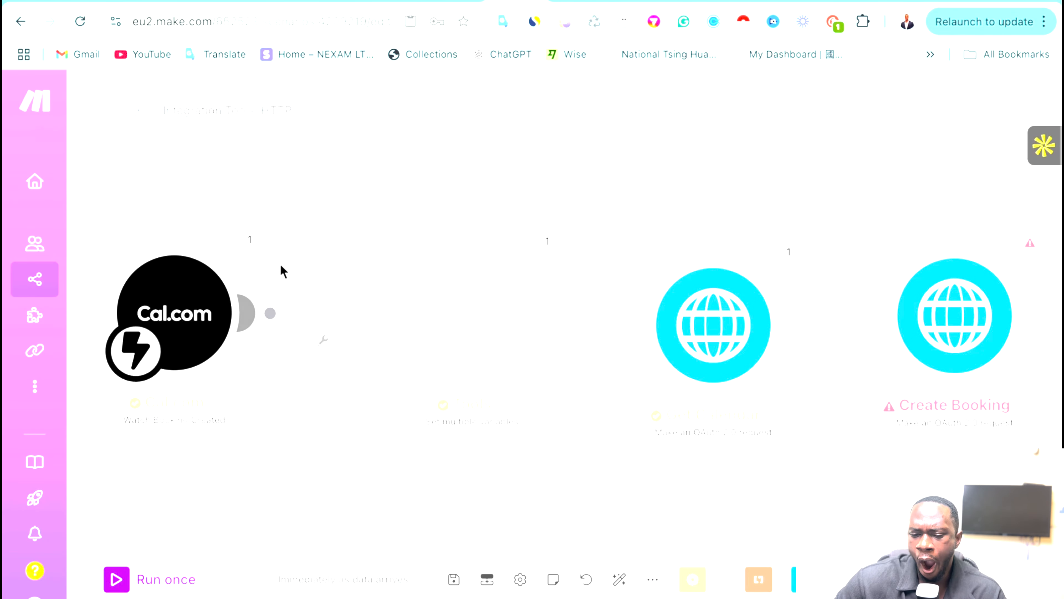
{"action": "left_click", "coordinate": [249, 239]}
{"action": "left_click", "coordinate": [353, 297]}
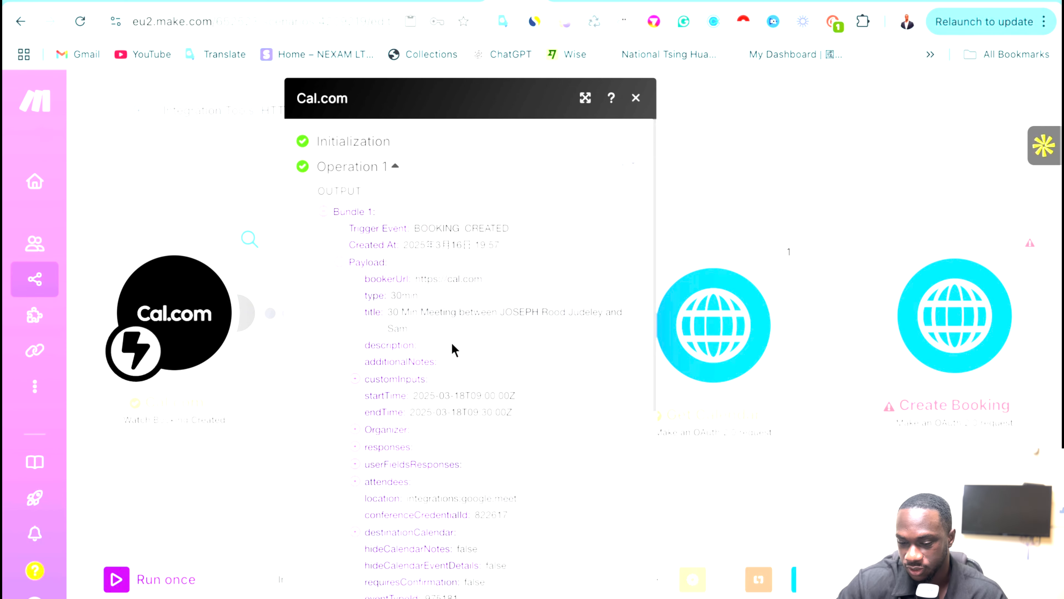
{"action": "scroll", "coordinate": [470, 442], "scroll_direction": "down", "scroll_amount": 3}
{"action": "scroll", "coordinate": [470, 441], "scroll_direction": "down", "scroll_amount": 8}
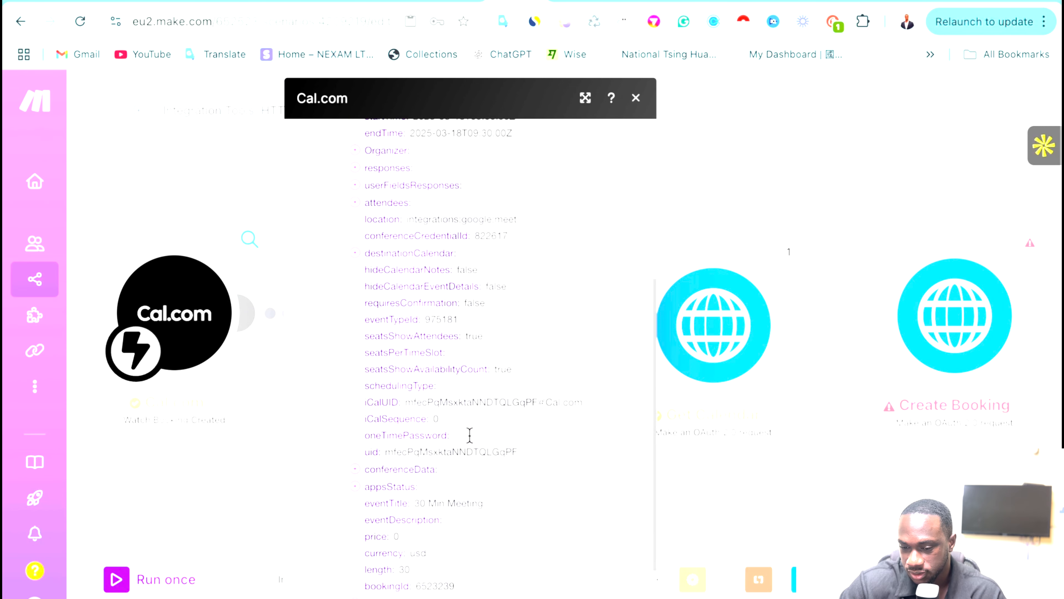
{"action": "scroll", "coordinate": [483, 406], "scroll_direction": "up", "scroll_amount": 6}
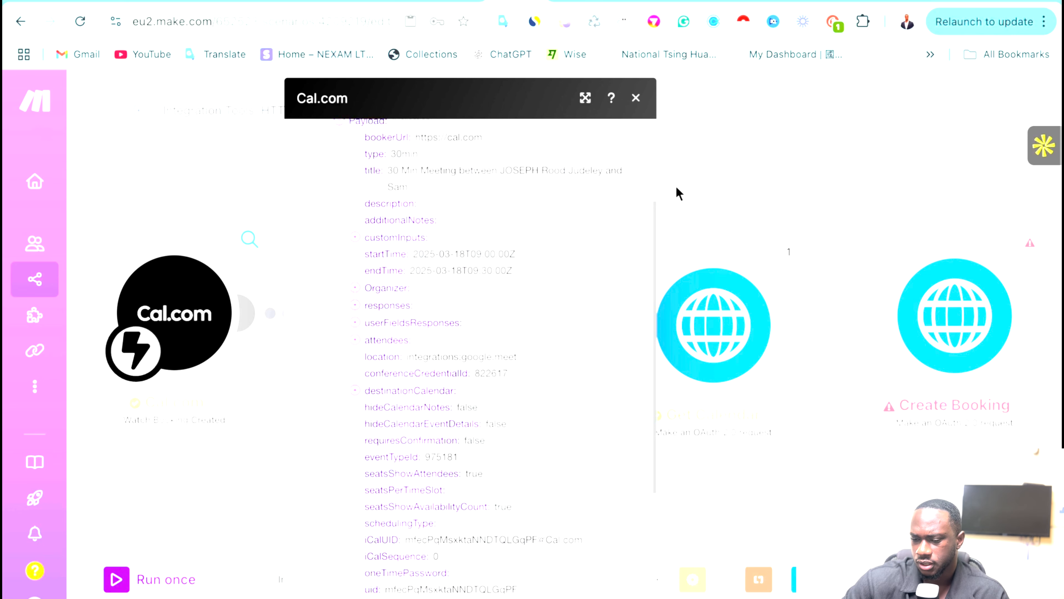
{"action": "left_click", "coordinate": [793, 189]}
{"action": "left_click", "coordinate": [471, 309]}
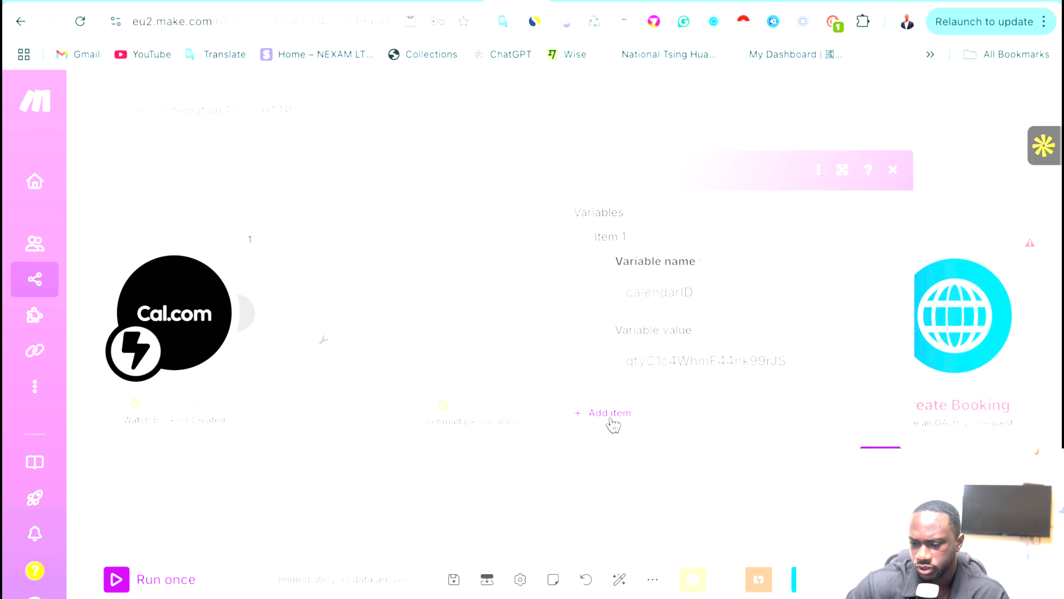
Add a second Tools variable named Start Time whose value begins with formatDate(.
{"action": "left_click", "coordinate": [597, 419]}
{"action": "left_click", "coordinate": [655, 454]}
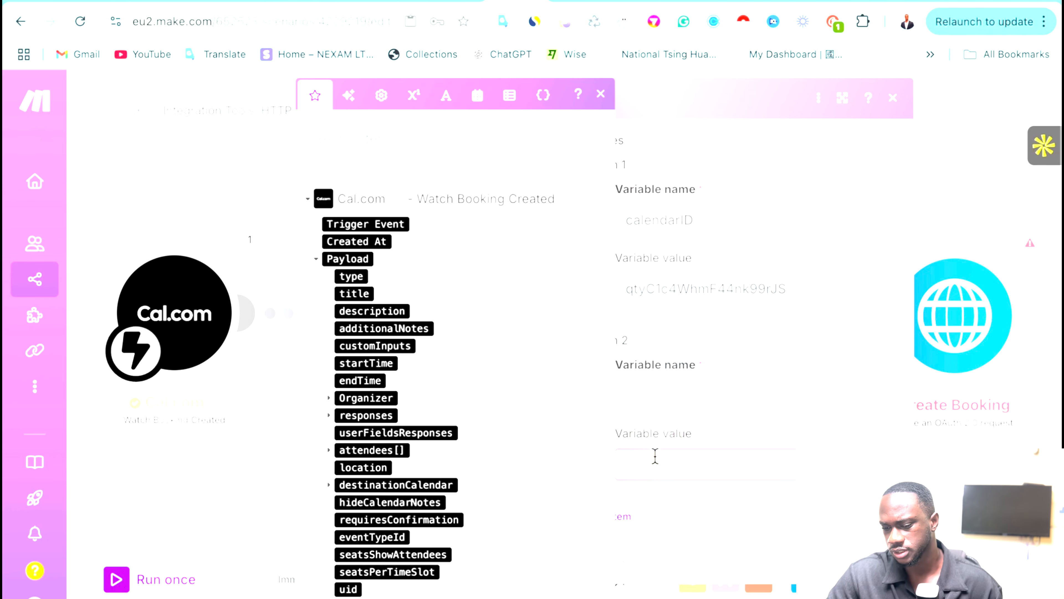
{"action": "left_click", "coordinate": [641, 392]}
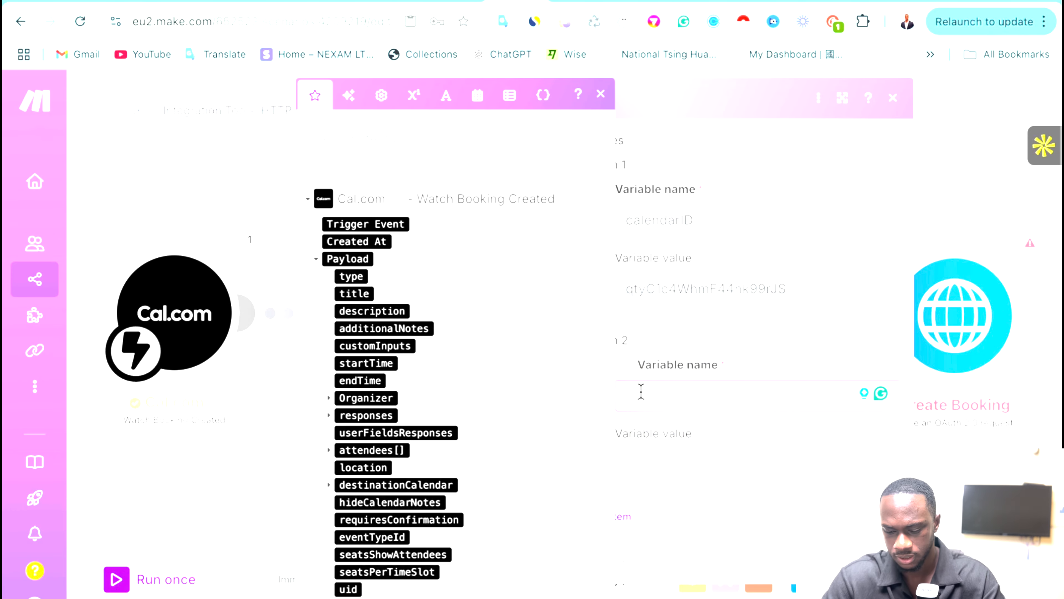
{"action": "type", "text": "strattime"}
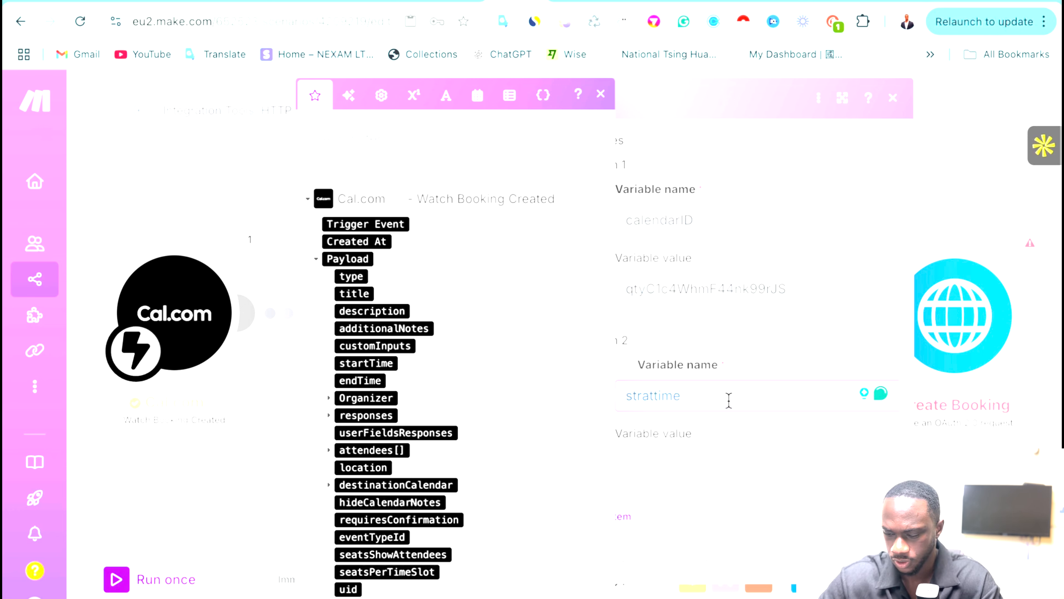
{"action": "key", "text": "ctrl+a"}
{"action": "key", "text": "BackSpace"}
{"action": "type", "text": "Sta"}
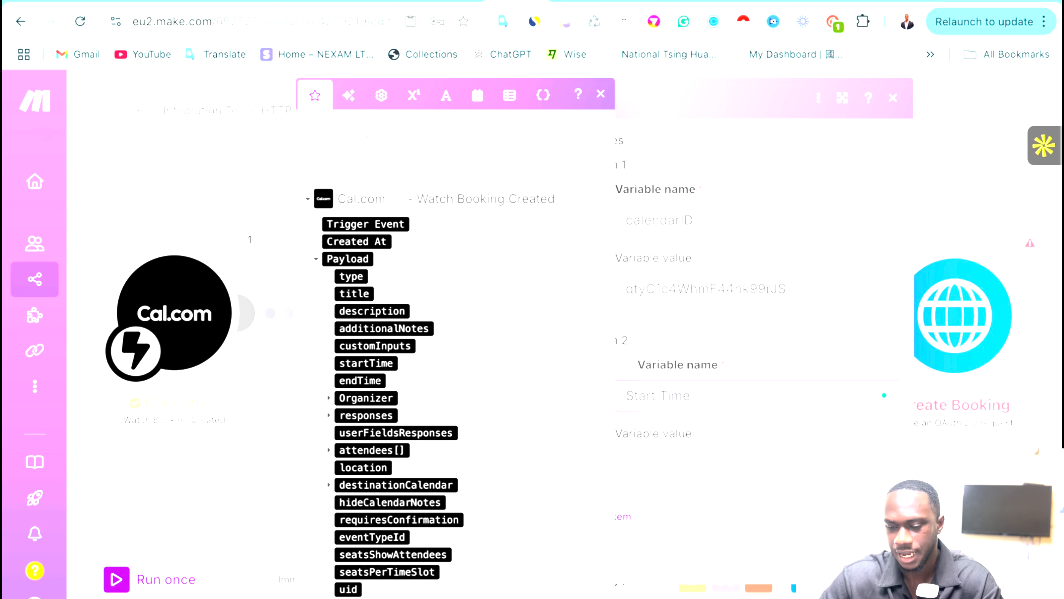
{"action": "left_click", "coordinate": [699, 452]}
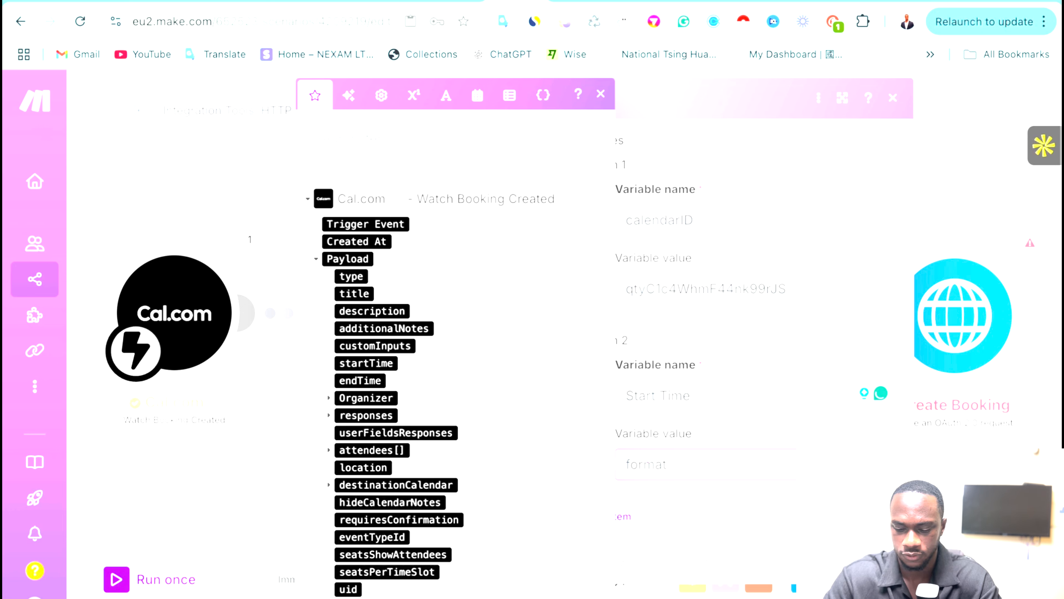
{"action": "type", "text": "formatDate( "}
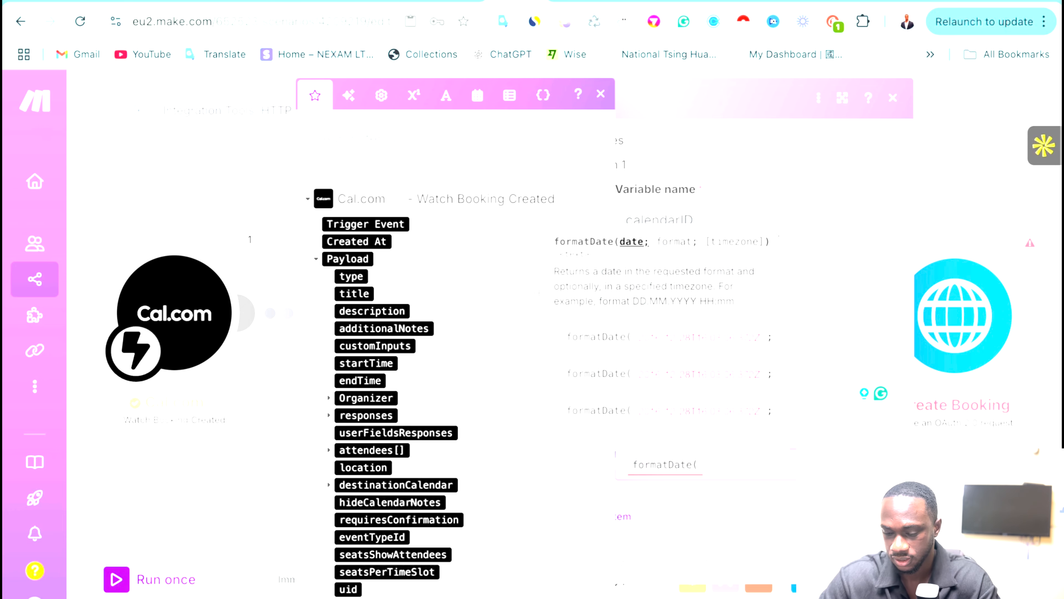
{"action": "type", "text": ")"}
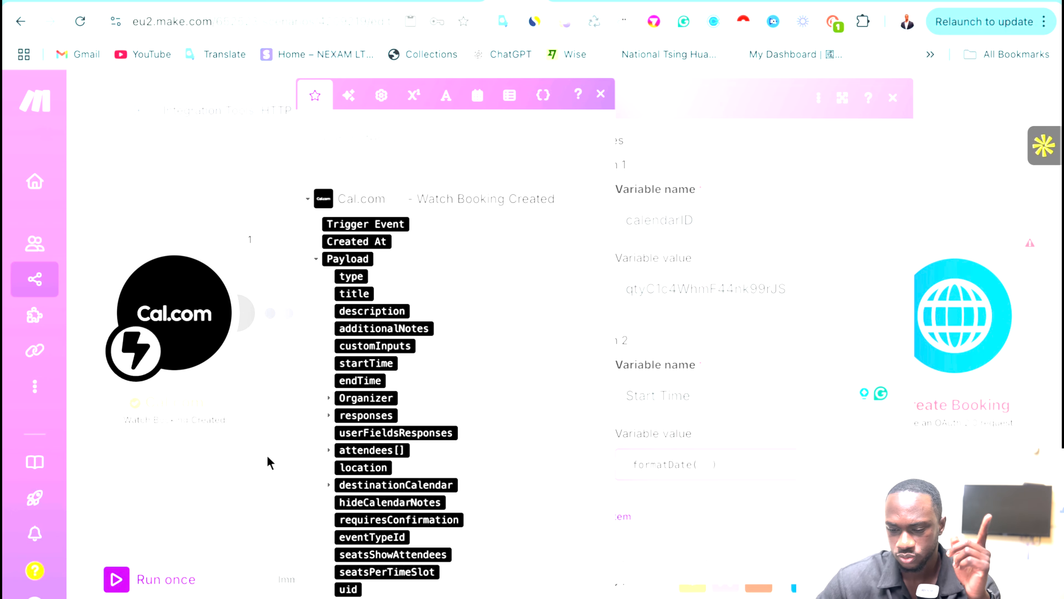
Expand the Cal.com output Payload and select the startTime value 2025-03-18T09:00:00Z.
{"action": "left_click", "coordinate": [250, 239]}
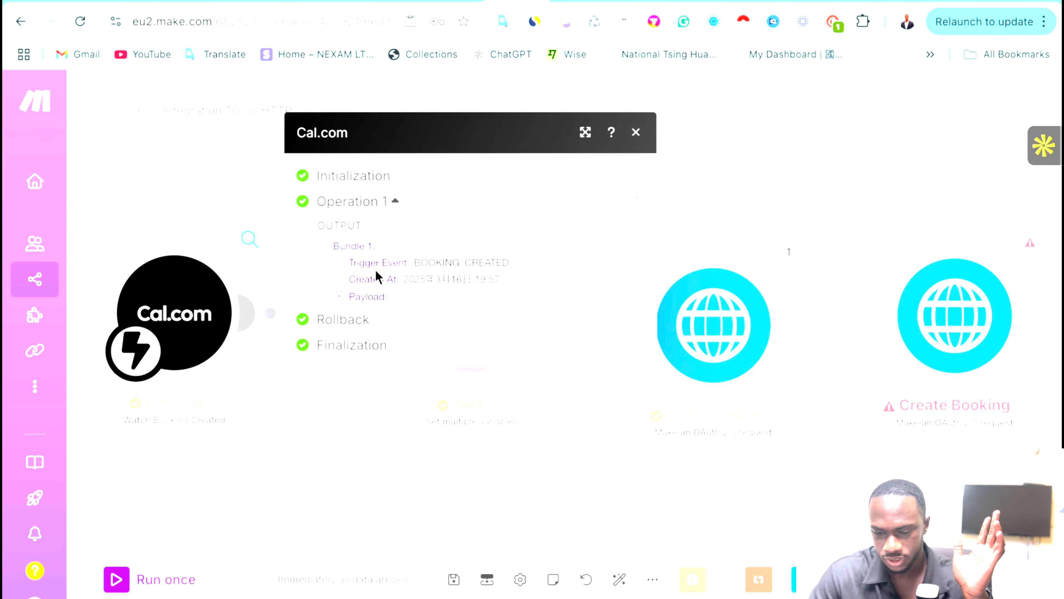
{"action": "left_click", "coordinate": [345, 299]}
{"action": "scroll", "coordinate": [432, 331], "scroll_direction": "down", "scroll_amount": 3}
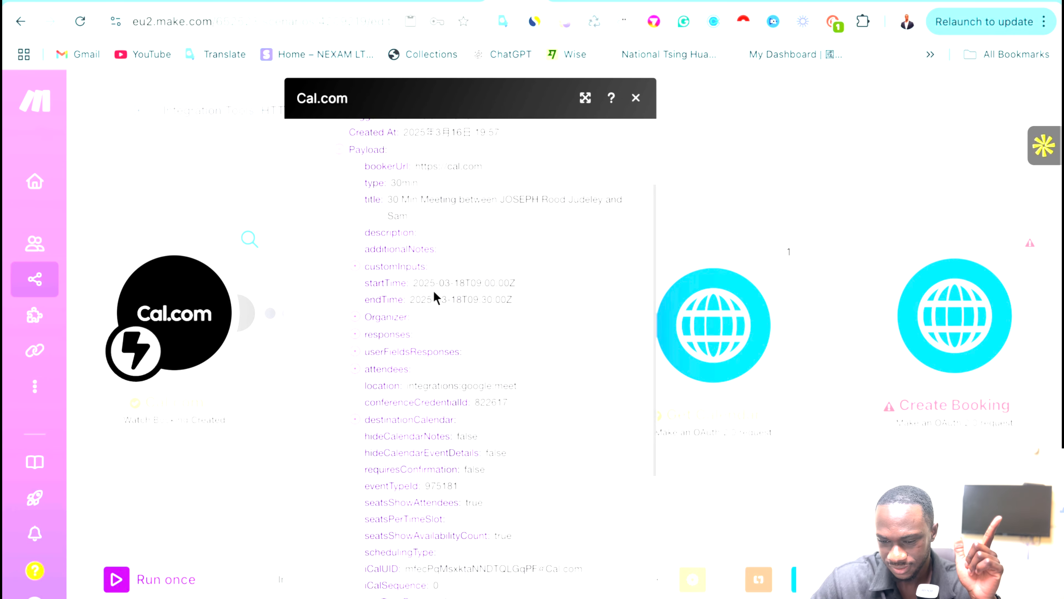
{"action": "left_click_drag", "start_coordinate": [414, 285], "coordinate": [524, 278]}
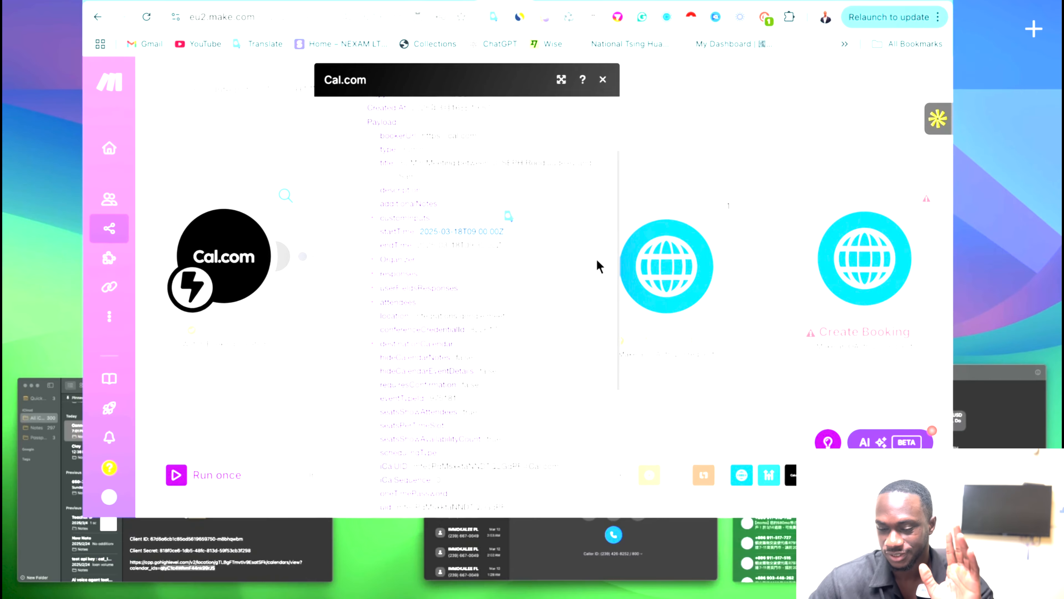
Start a new ChatGPT chat with the attached Notes context removed.
{"action": "key", "text": "ctrl+Up"}
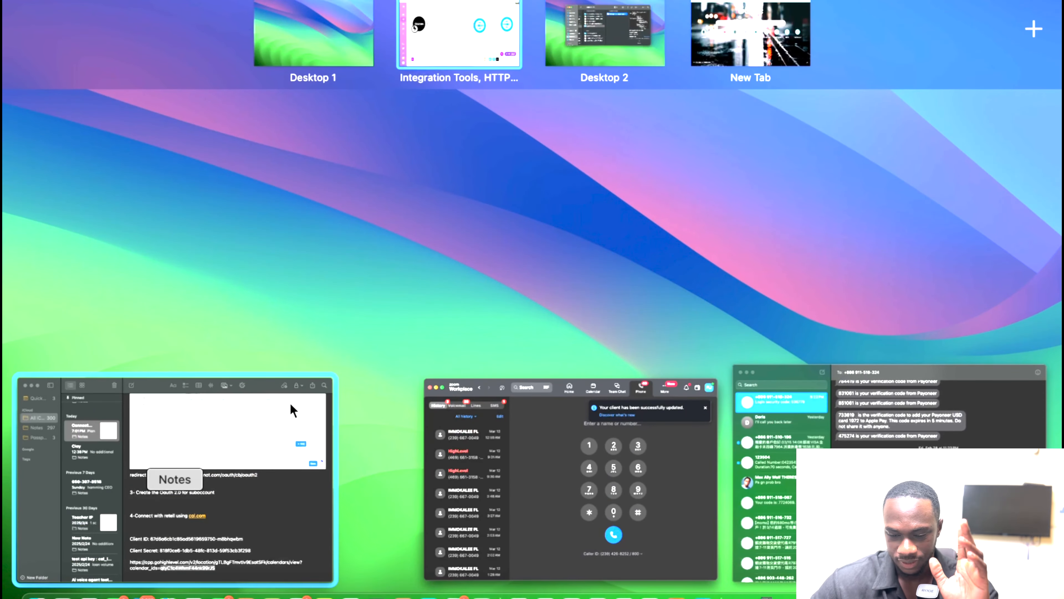
{"action": "left_click", "coordinate": [273, 544]}
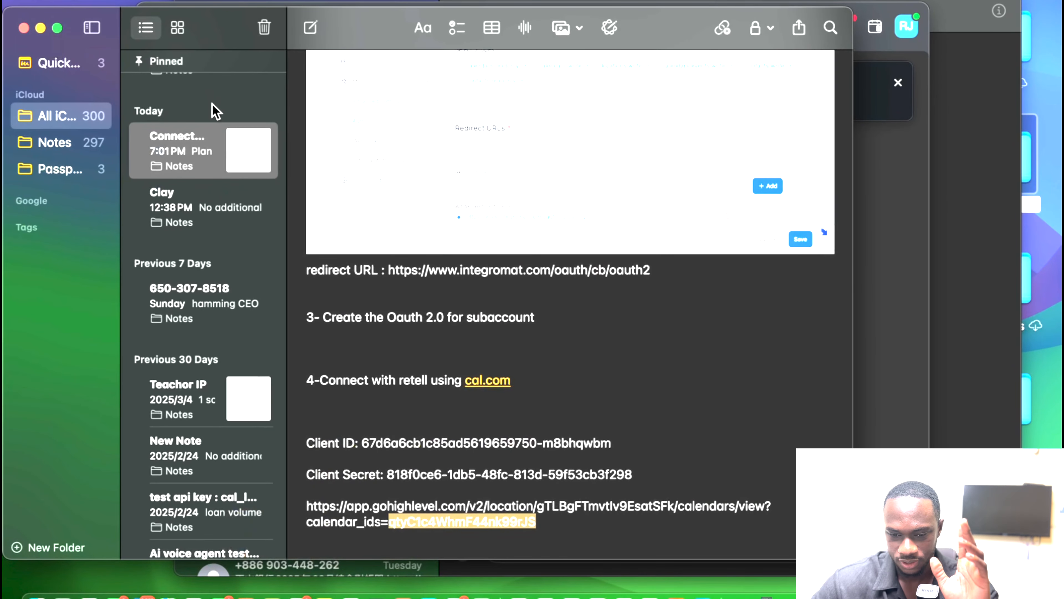
{"action": "right_click", "coordinate": [552, 394]}
{"action": "key", "text": "ctrl+Up"}
{"action": "key", "text": "ctrl+Up"}
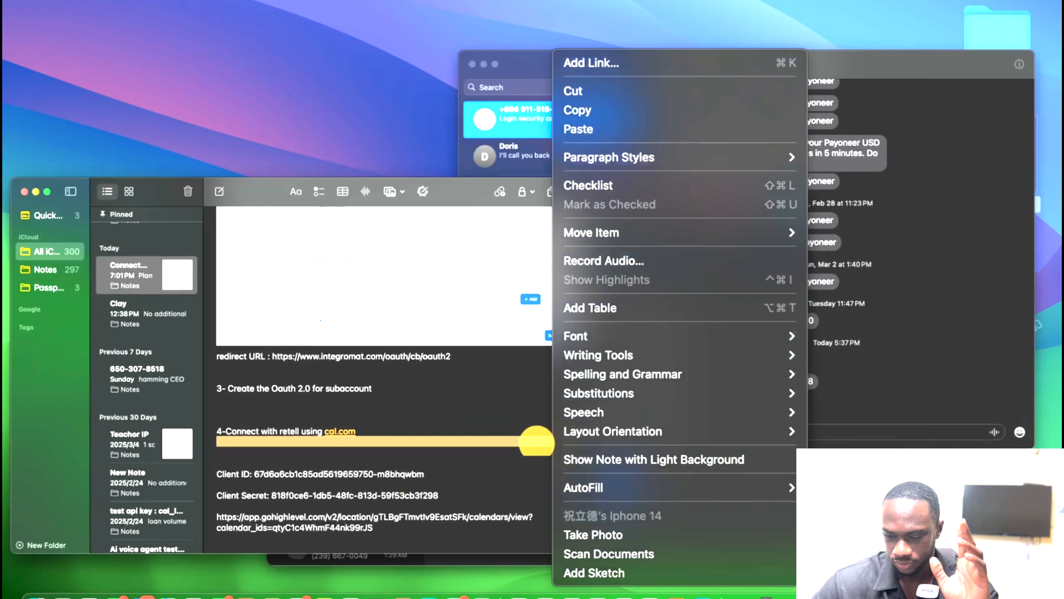
{"action": "key", "text": "ctrl+Right"}
{"action": "key", "text": "ctrl+Right"}
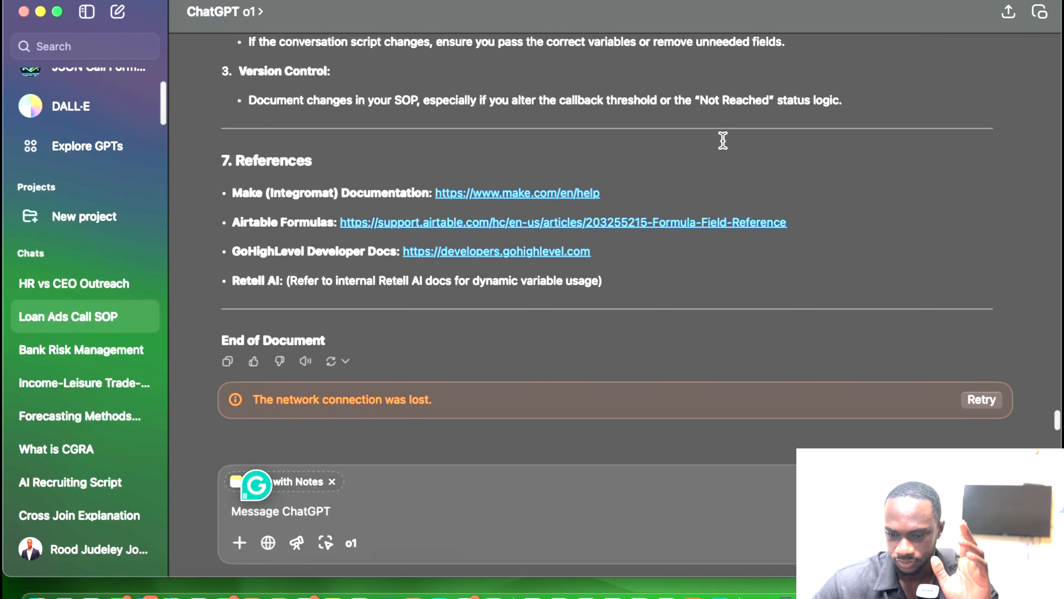
{"action": "left_click", "coordinate": [126, 12]}
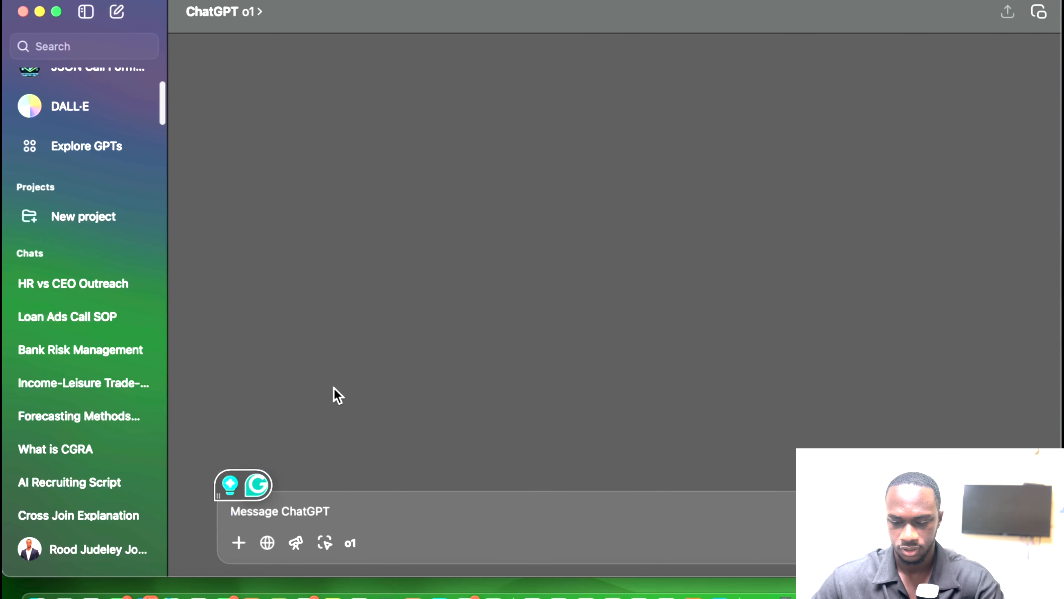
{"action": "left_click", "coordinate": [331, 481]}
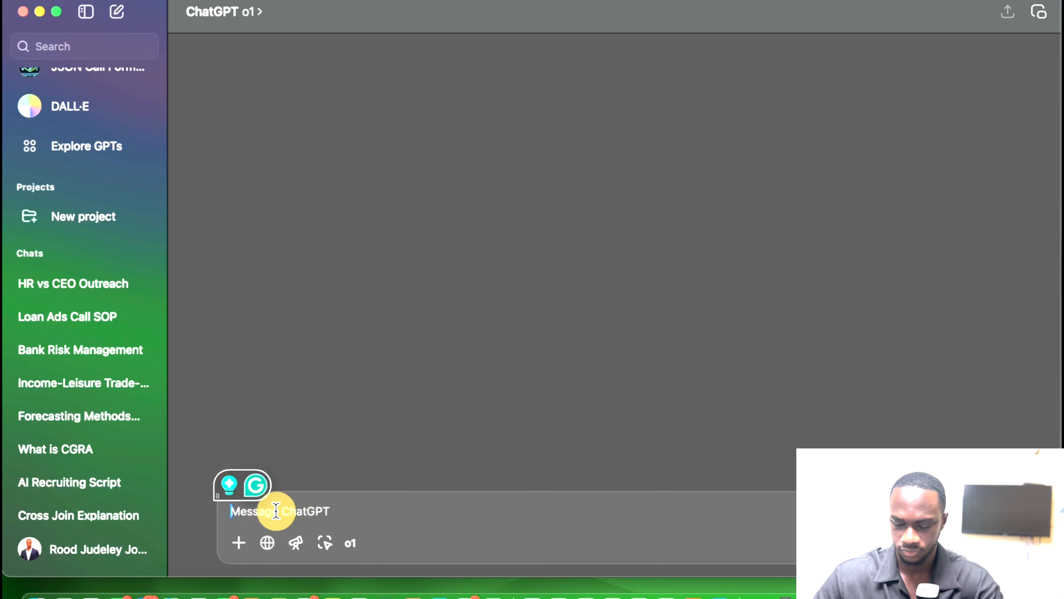
Ask ChatGPT to use Make's start date function to format a provided date, describing the format.
{"action": "type", "text": "ca"}
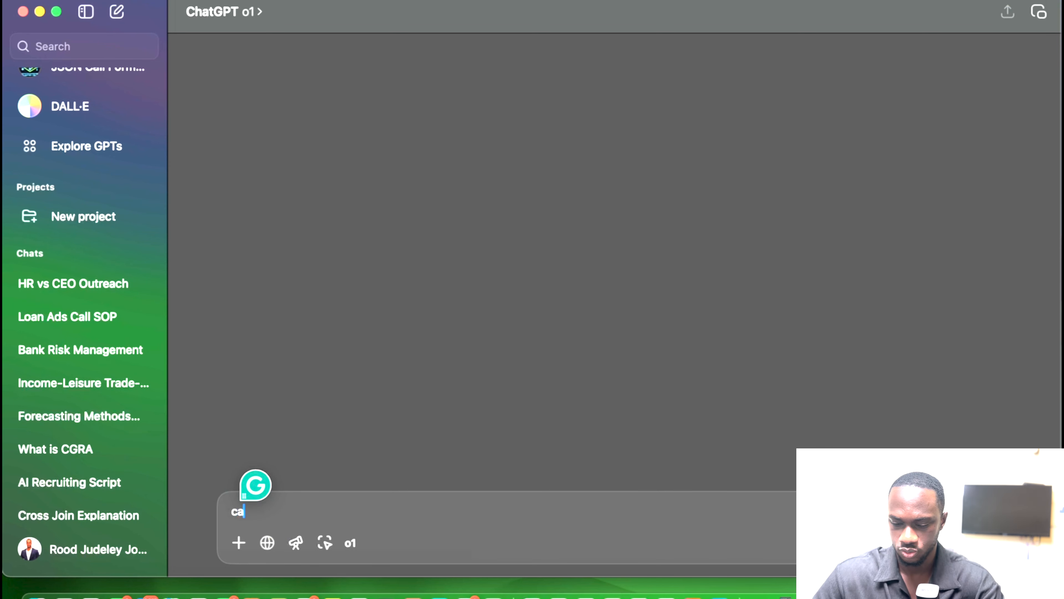
{"action": "type", "text": "n you "}
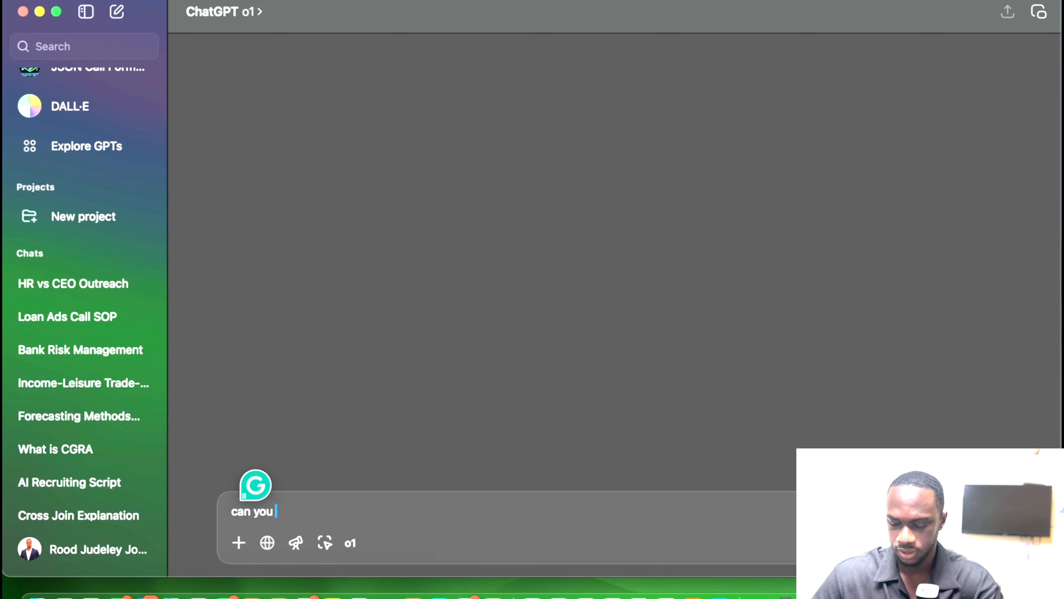
{"action": "type", "text": "ple"}
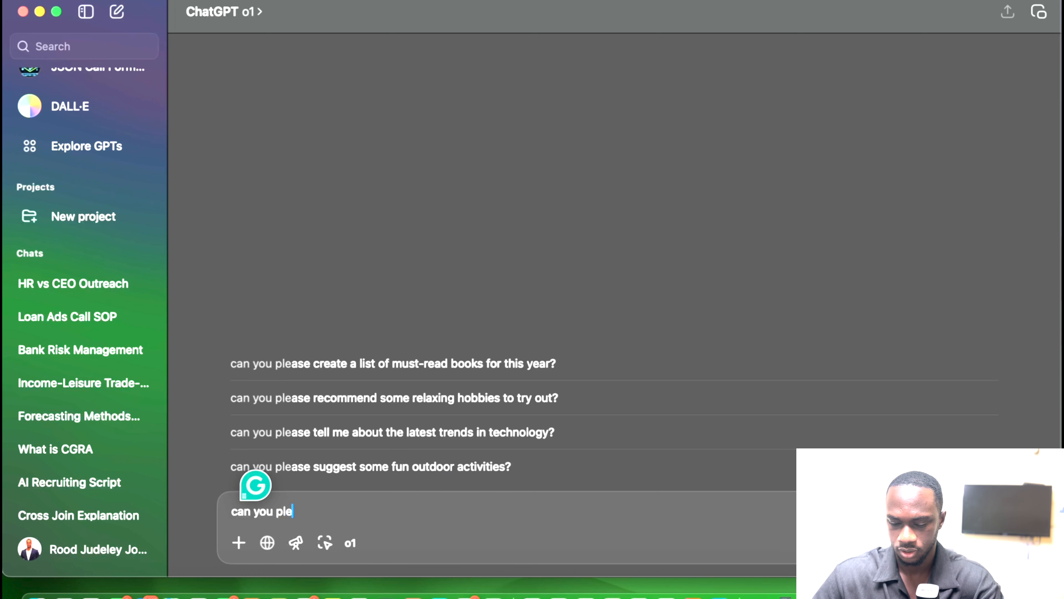
{"action": "type", "text": "ase us e"}
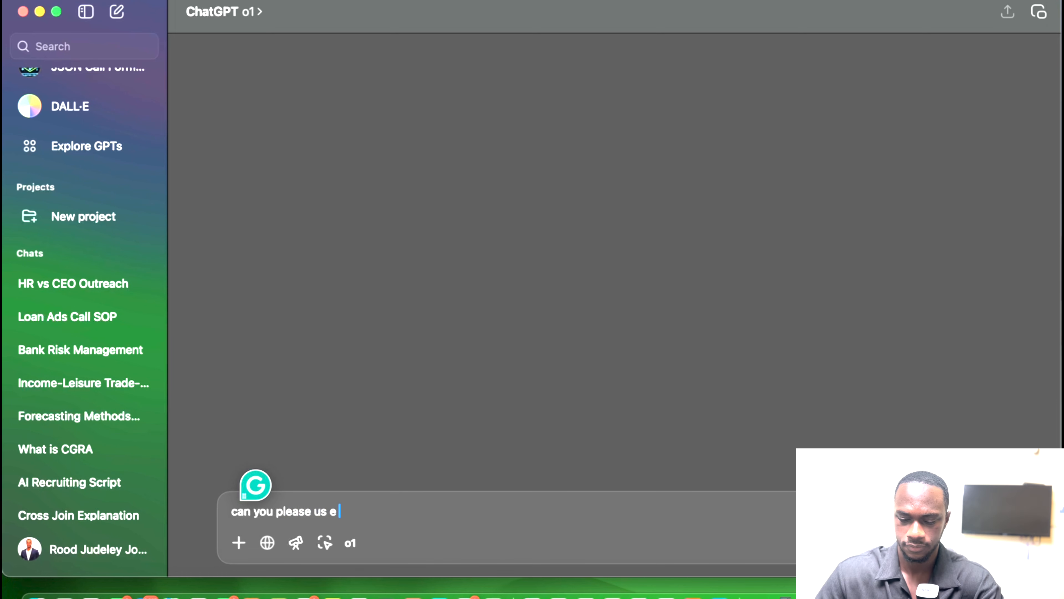
{"action": "key", "text": "BackSpace"}
{"action": "type", "text": "e the mk"}
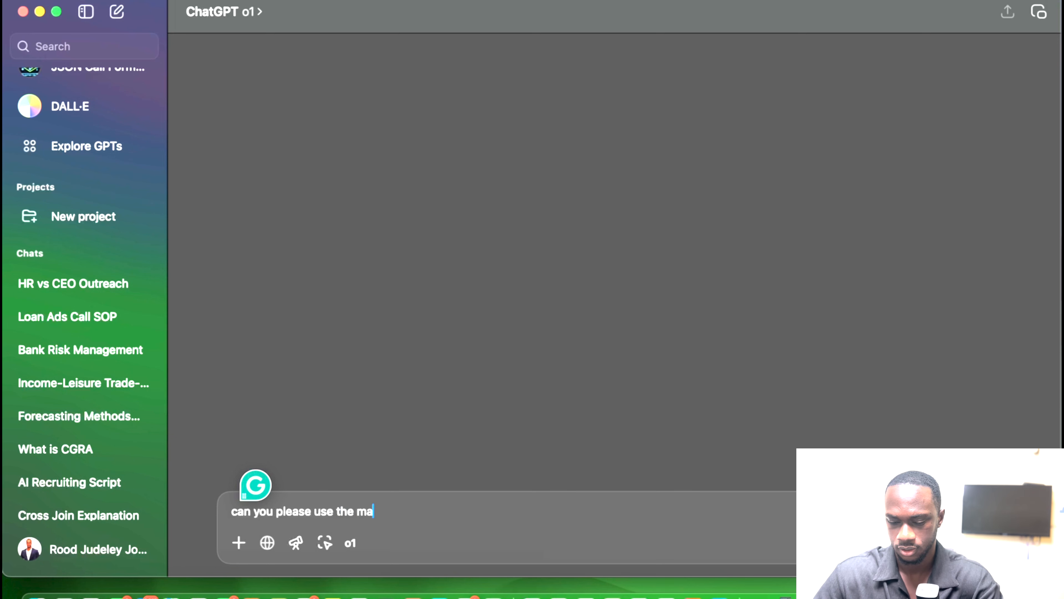
{"action": "type", "text": "ke str"}
{"action": "key", "text": "BackSpace"}
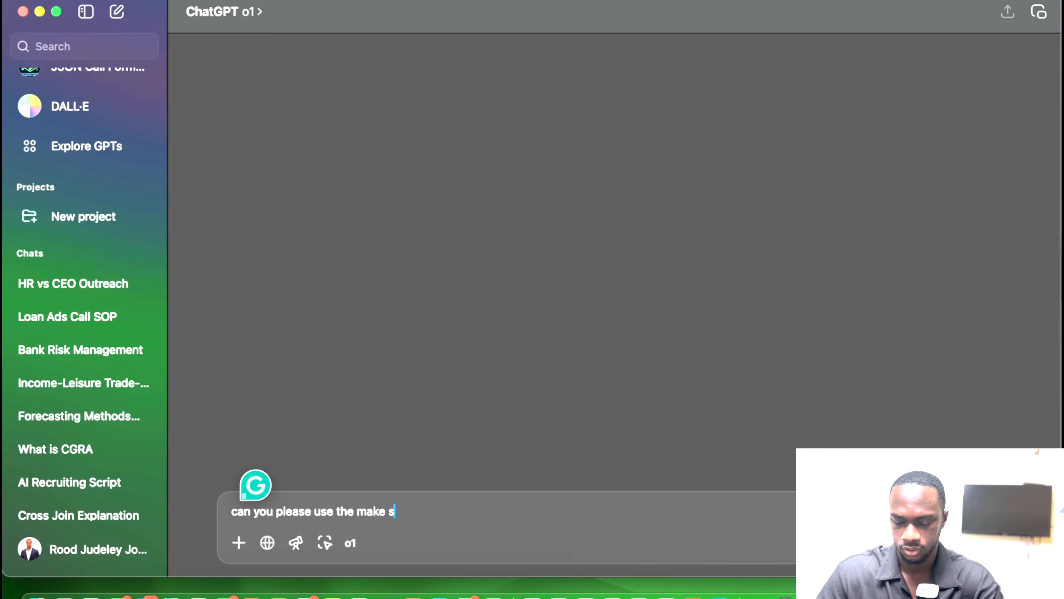
{"action": "type", "text": "tart "}
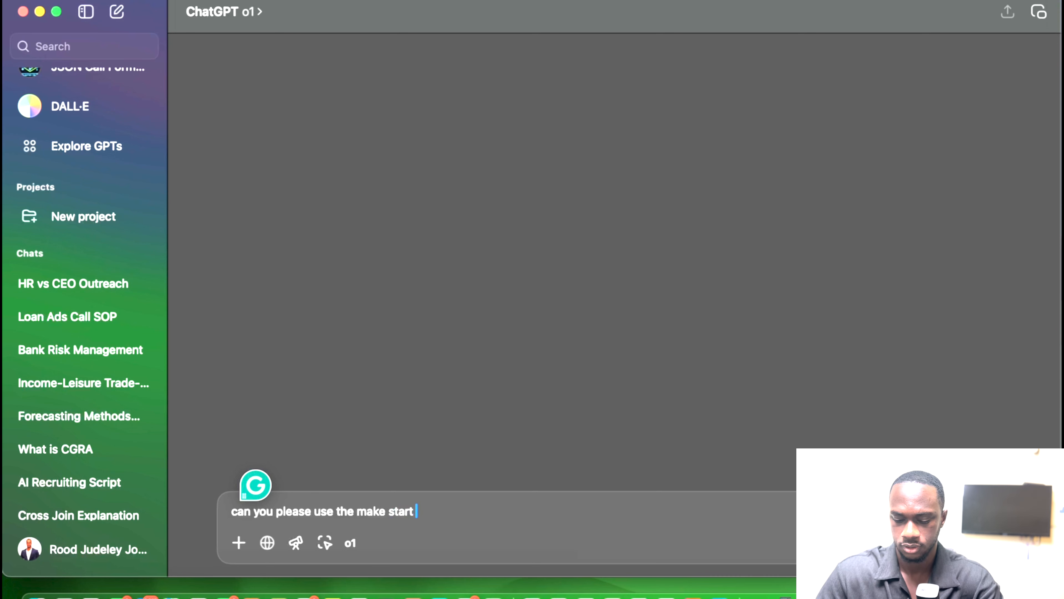
{"action": "type", "text": "date functi"}
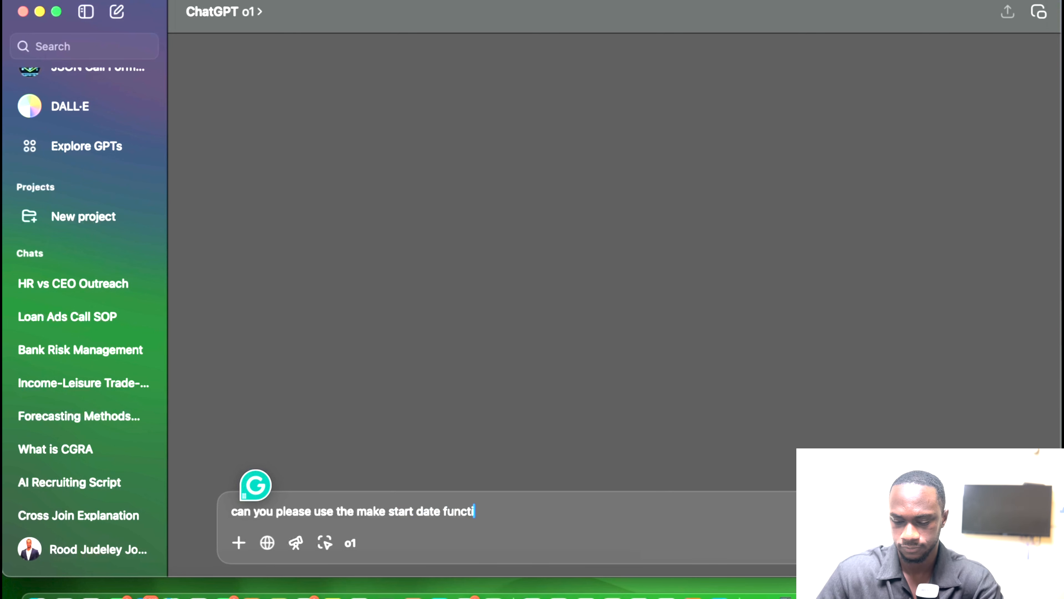
{"action": "type", "text": "on to re"}
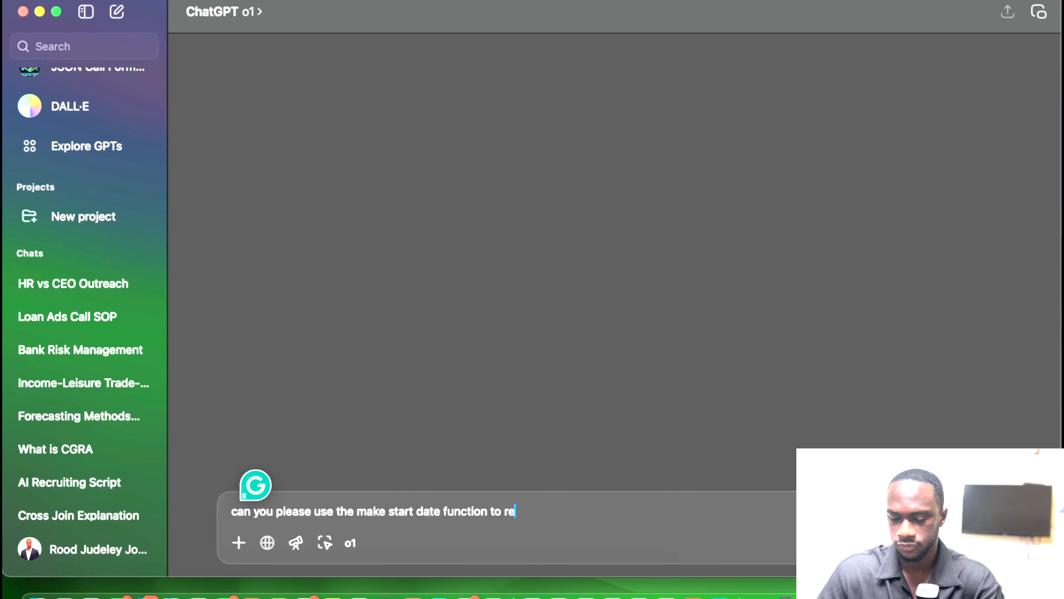
{"action": "key", "text": "Return"}
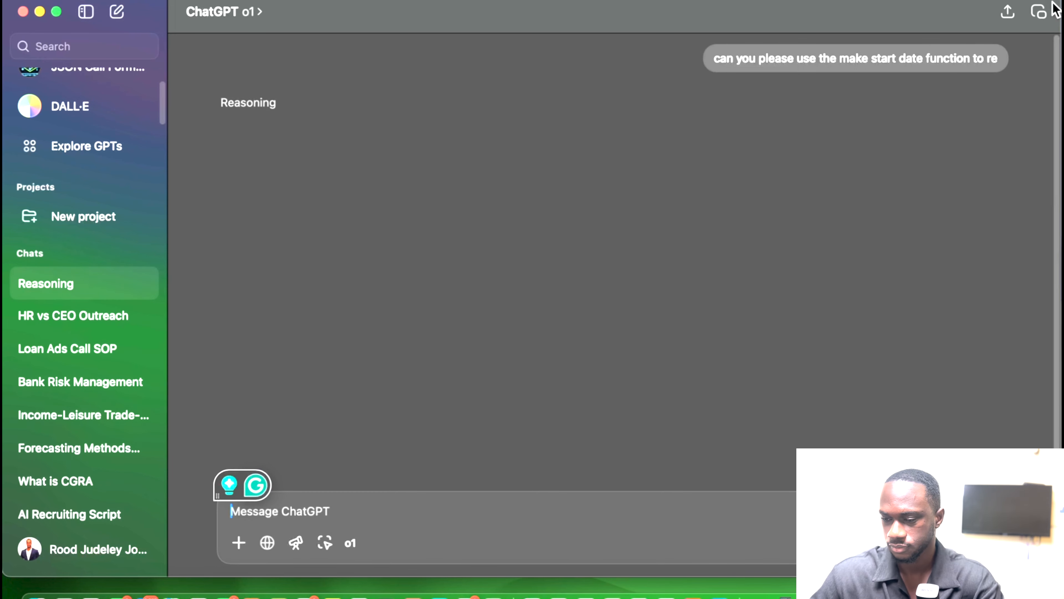
{"action": "left_click", "coordinate": [1001, 86]}
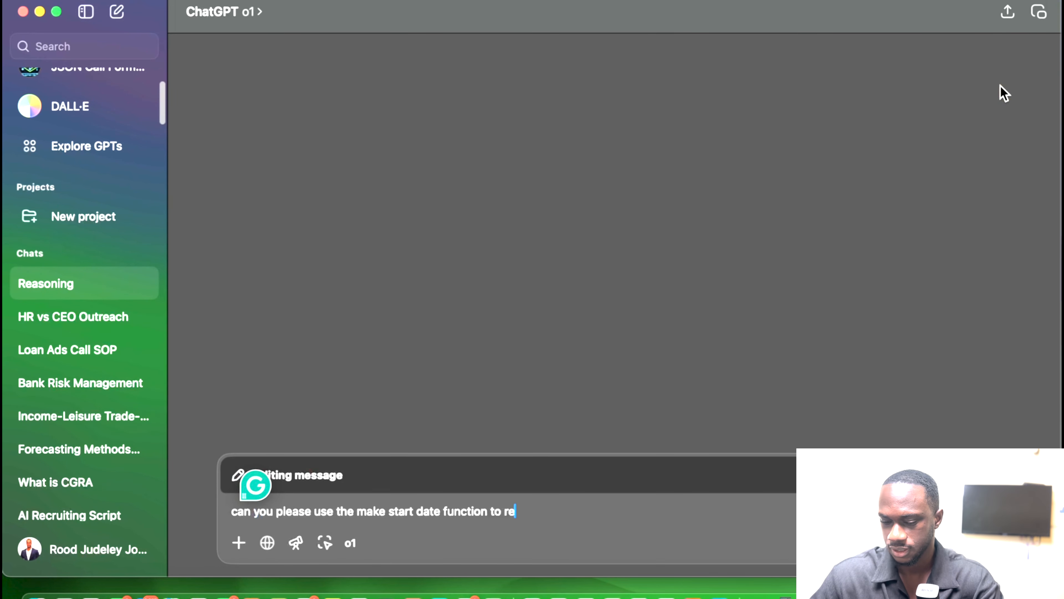
{"action": "type", "text": "forma"}
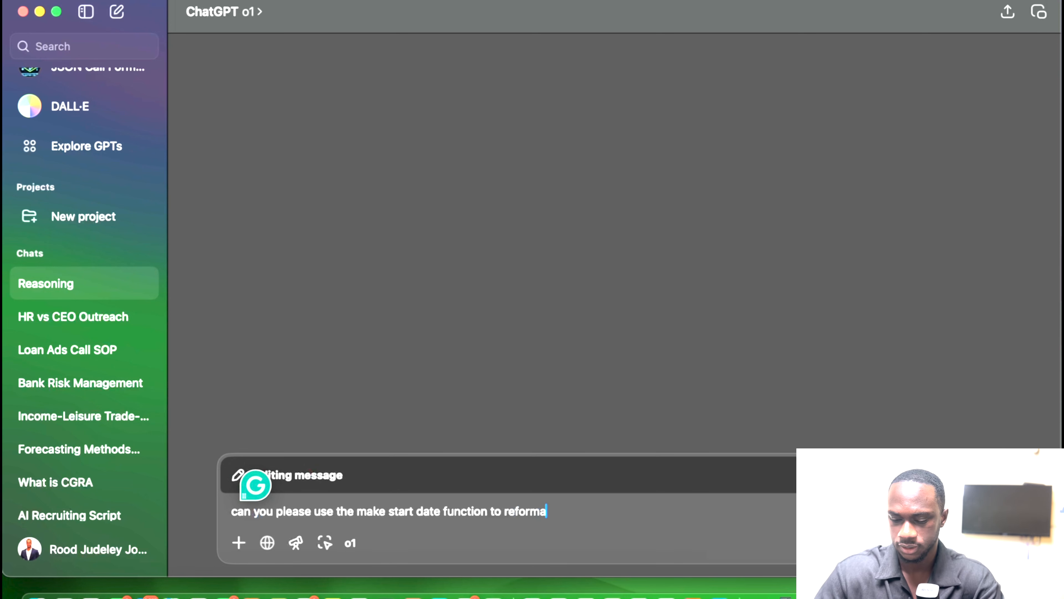
{"action": "type", "text": "t the date"}
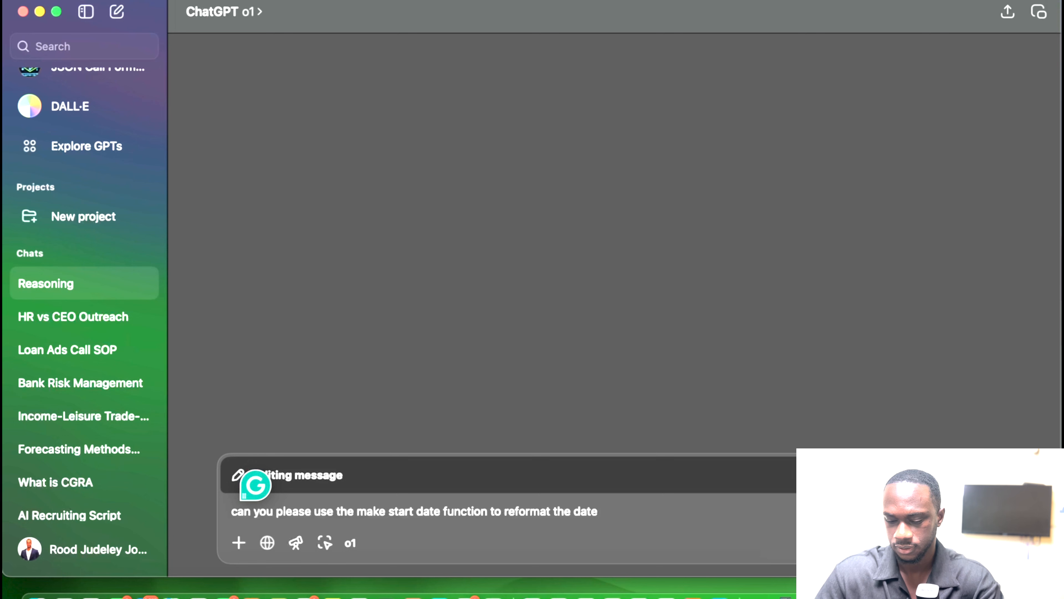
{"action": "key", "text": "BackSpace"}
{"action": "key", "text": "BackSpace"}
{"action": "key", "text": "BackSpace"}
{"action": "key", "text": "BackSpace"}
{"action": "key", "text": "BackSpace"}
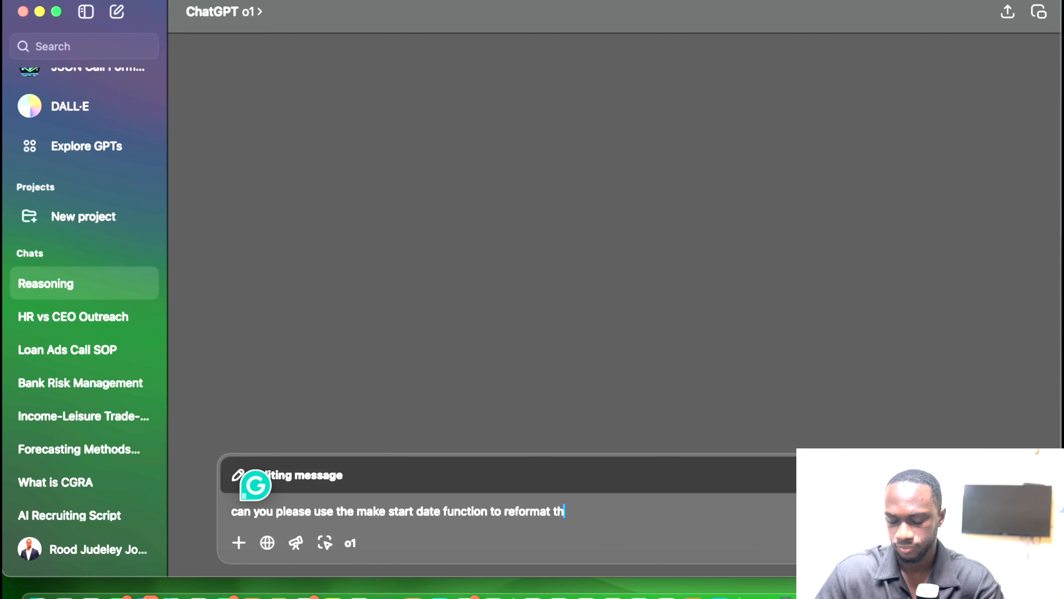
{"action": "type", "text": "at wi"}
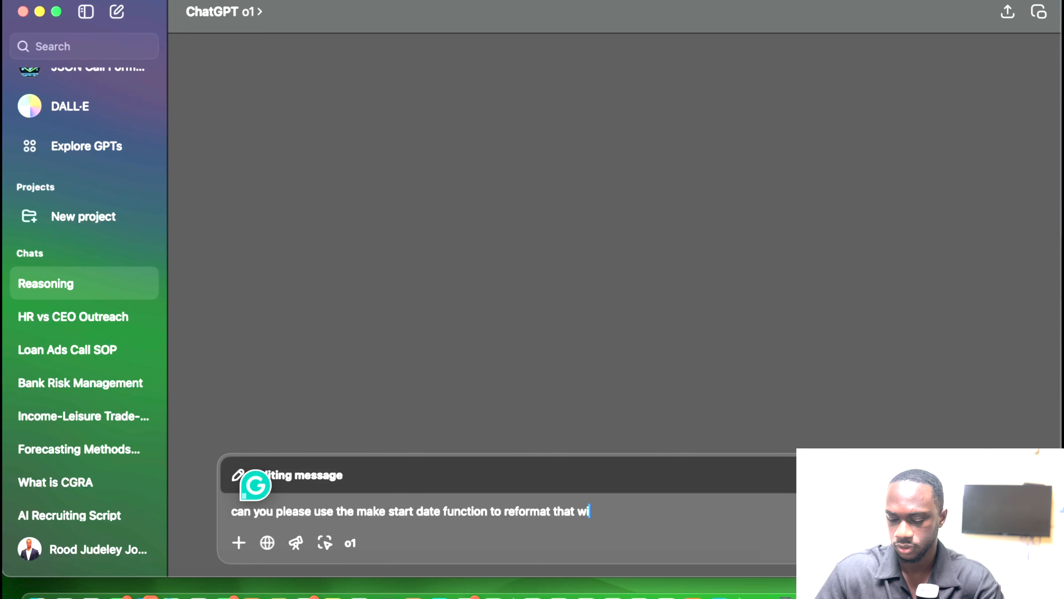
{"action": "type", "text": "ll be pro"}
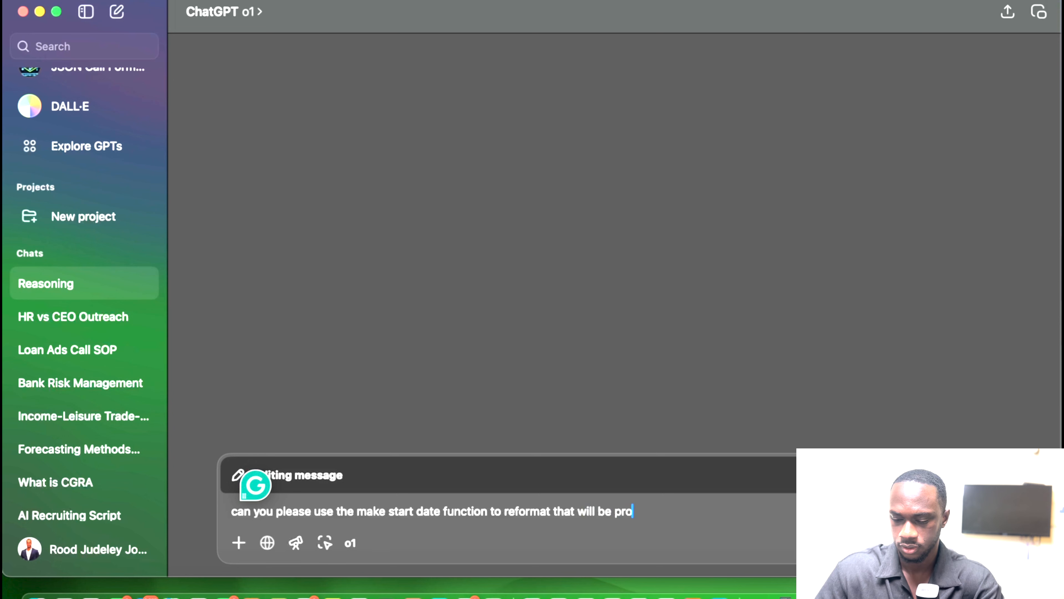
{"action": "type", "text": "vided "}
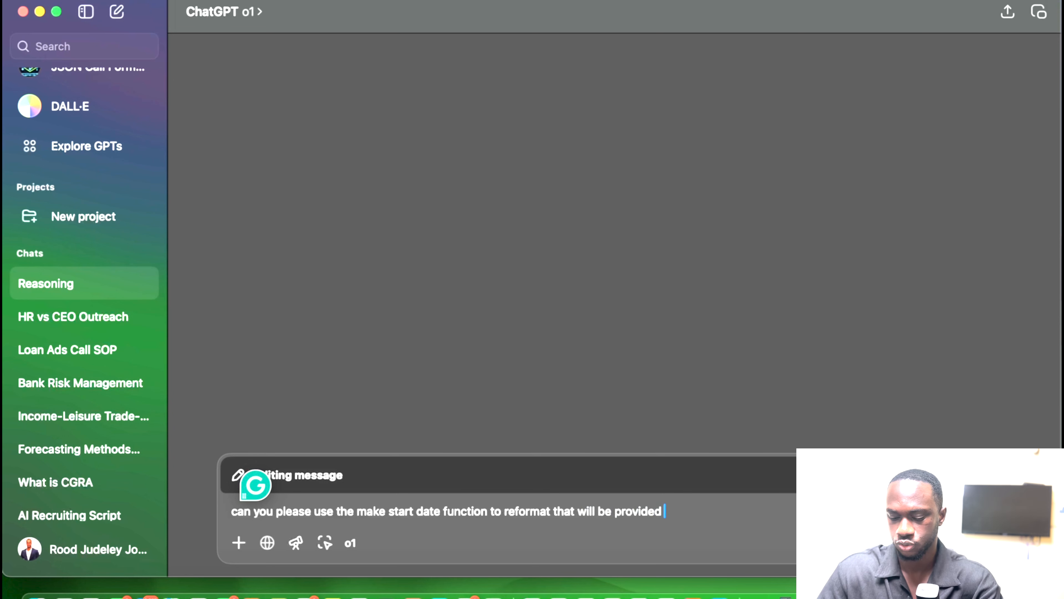
{"action": "type", "text": "to you"}
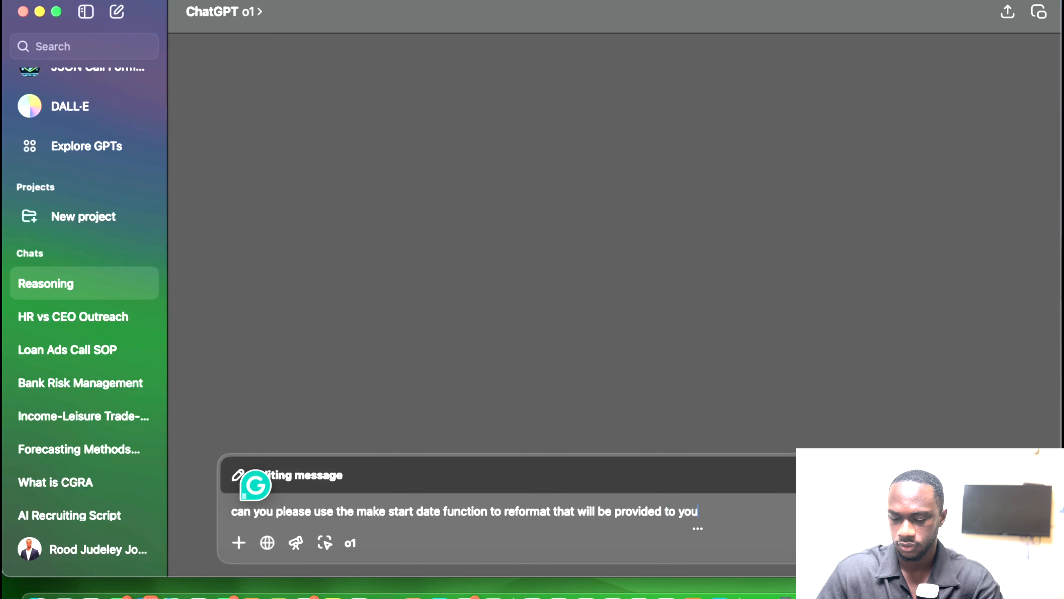
{"action": "type", "text": ". the form"}
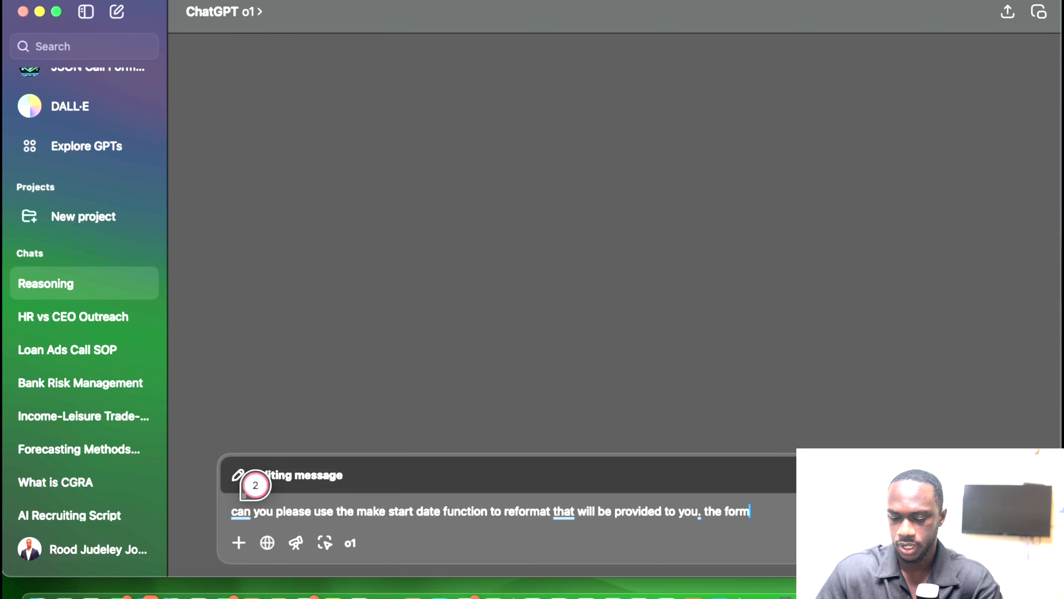
{"action": "type", "text": "at should"}
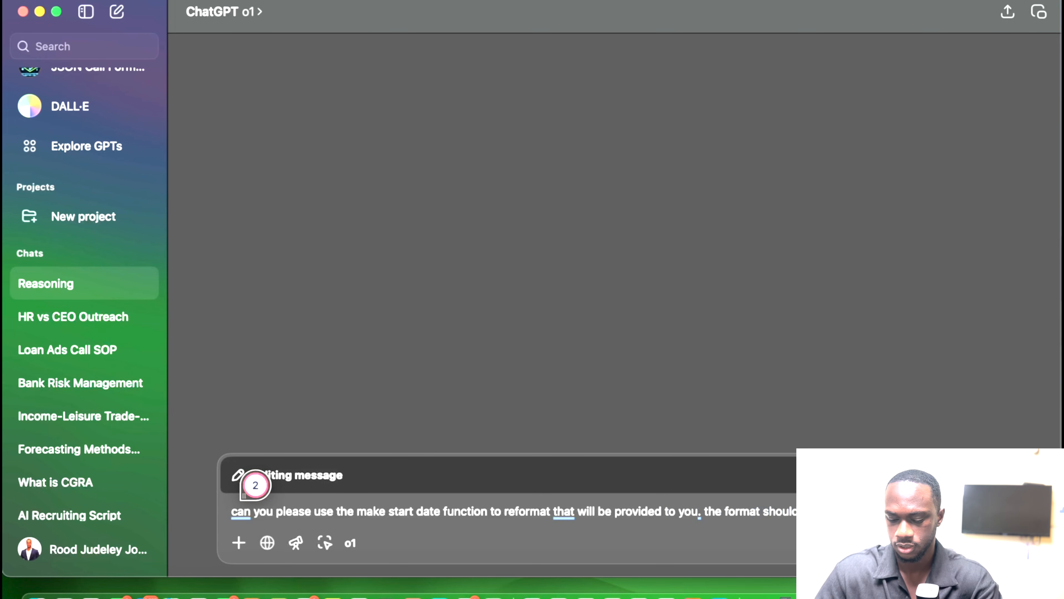
{"action": "key", "text": "ctrl+Up"}
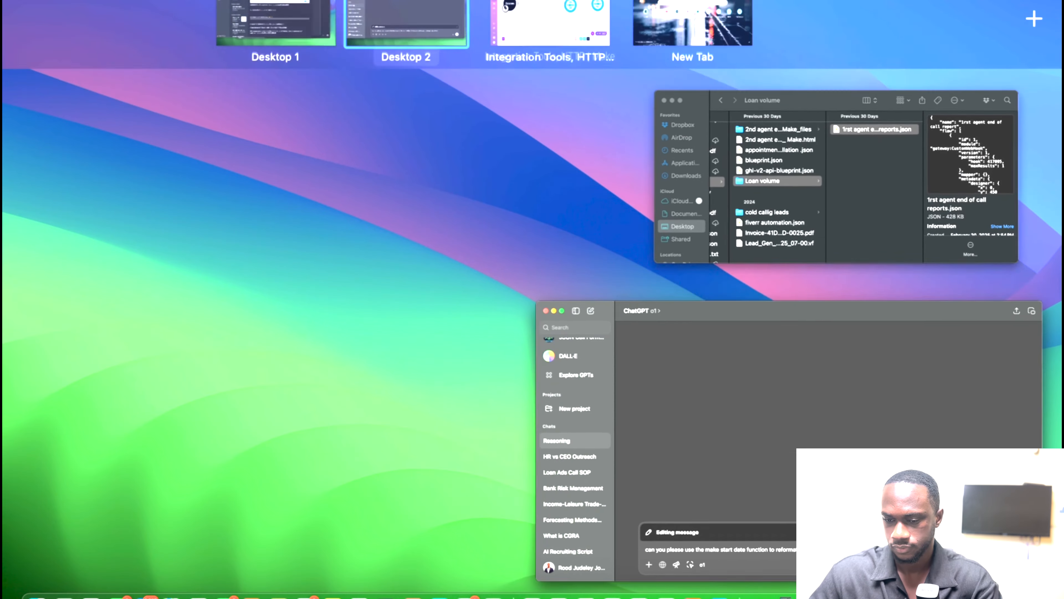
{"action": "left_click", "coordinate": [511, 75]}
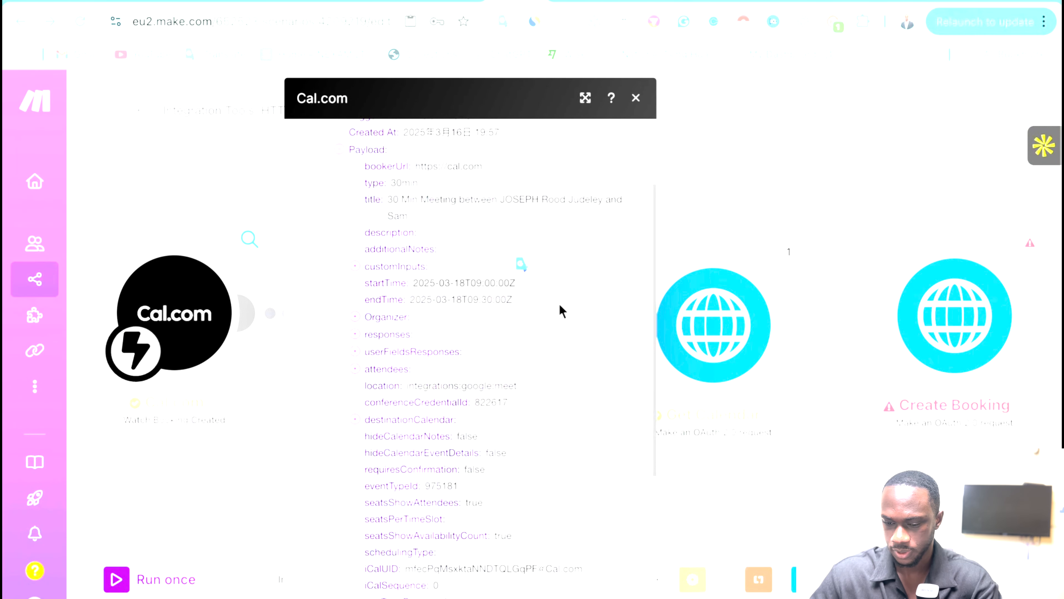
{"action": "left_click", "coordinate": [812, 209]}
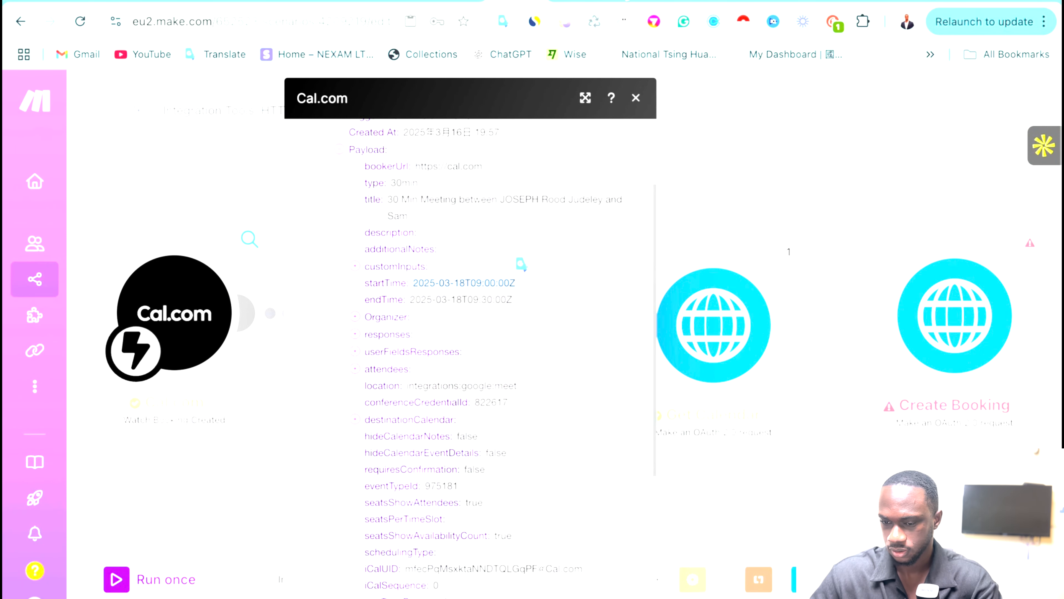
{"action": "left_click", "coordinate": [457, 1]}
{"action": "left_click", "coordinate": [424, 387]}
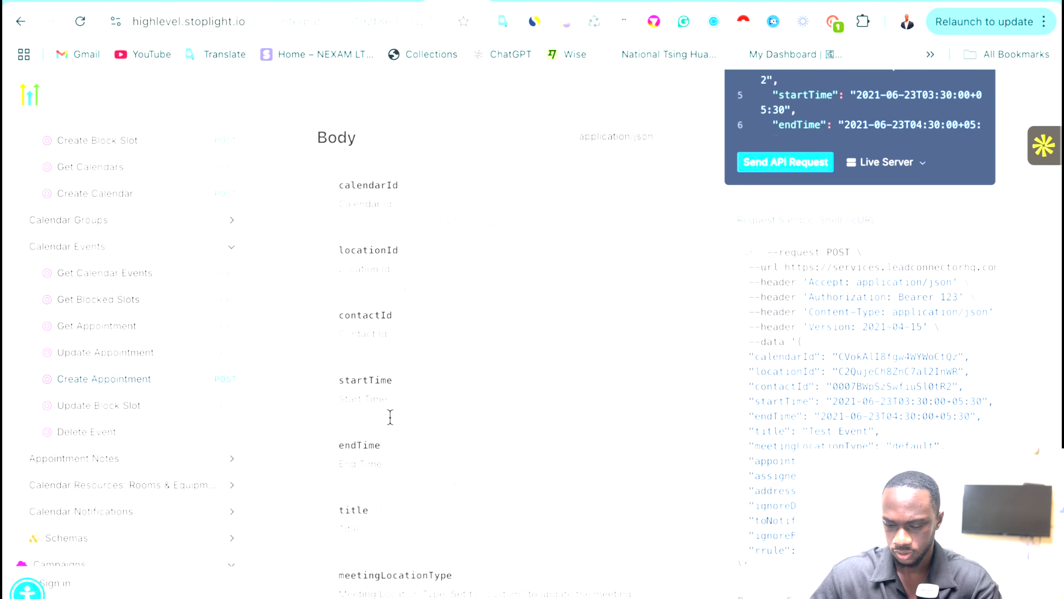
{"action": "left_click_drag", "start_coordinate": [390, 417], "coordinate": [453, 417]}
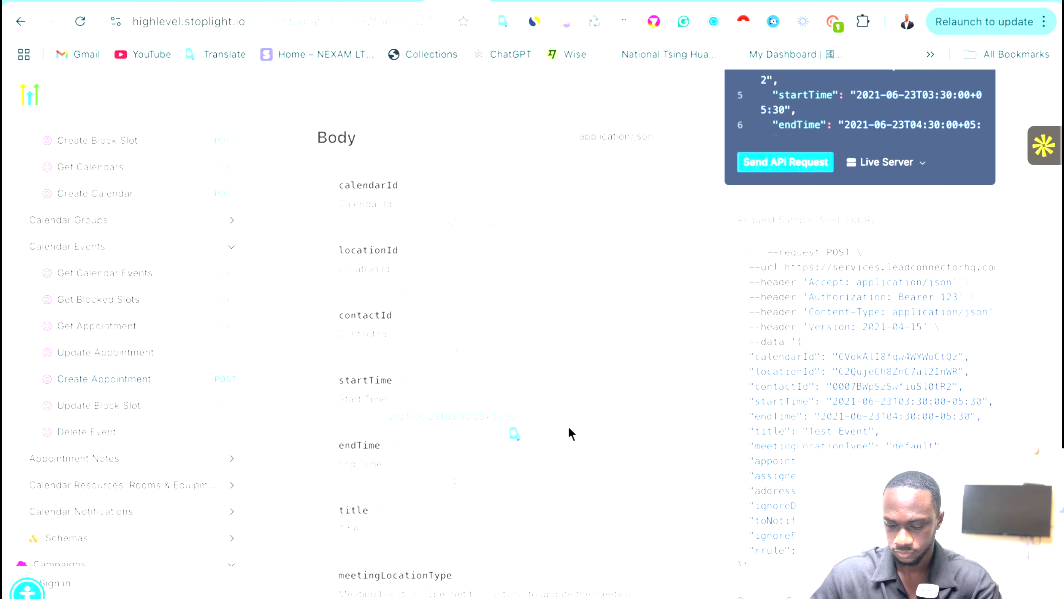
{"action": "key", "text": "ctrl+Up"}
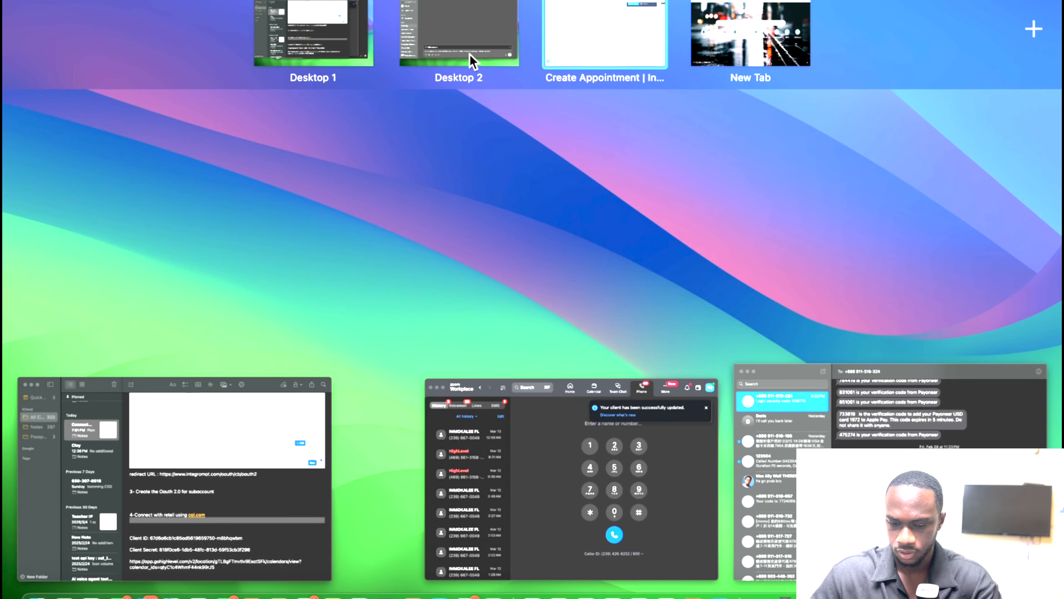
{"action": "left_click", "coordinate": [444, 40]}
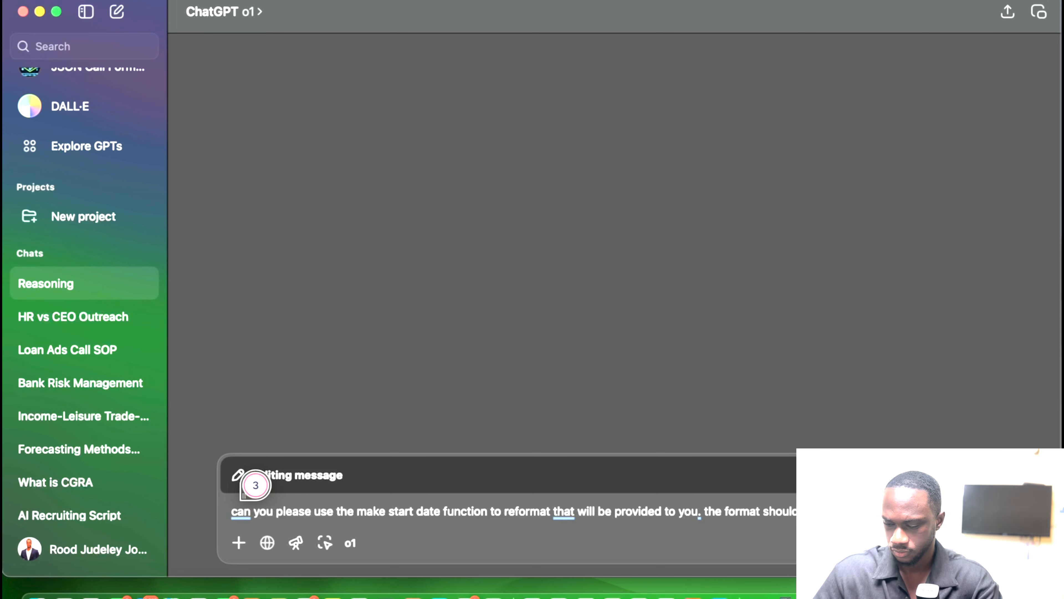
Add to the prompt that the timezone should be converted to Asia Taipei.
{"action": "type", "text": "and the"}
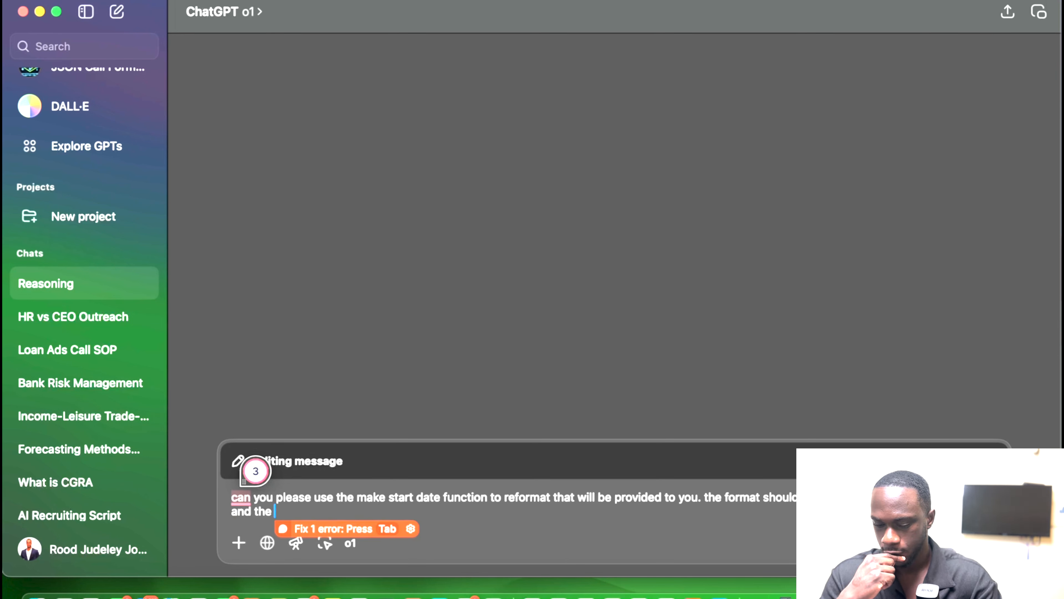
{"action": "type", "text": "time"}
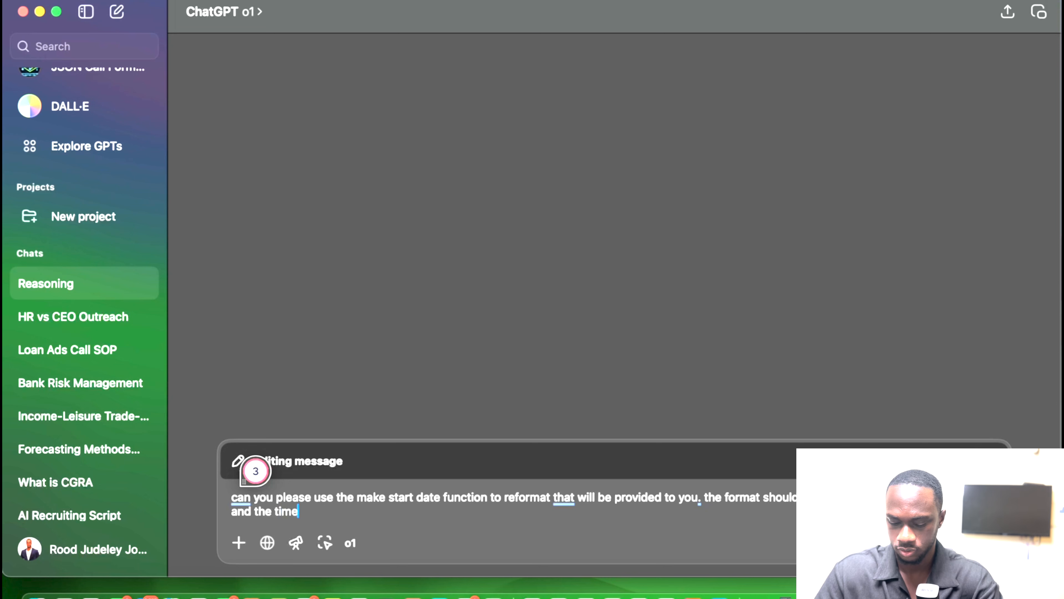
{"action": "type", "text": "zone shou"}
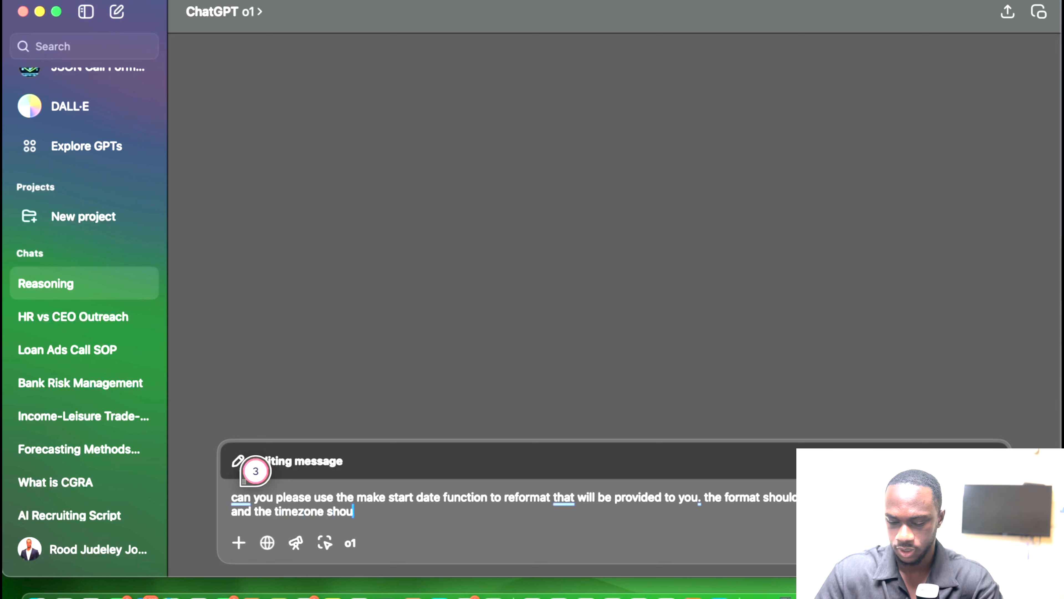
{"action": "type", "text": "ld be coo"}
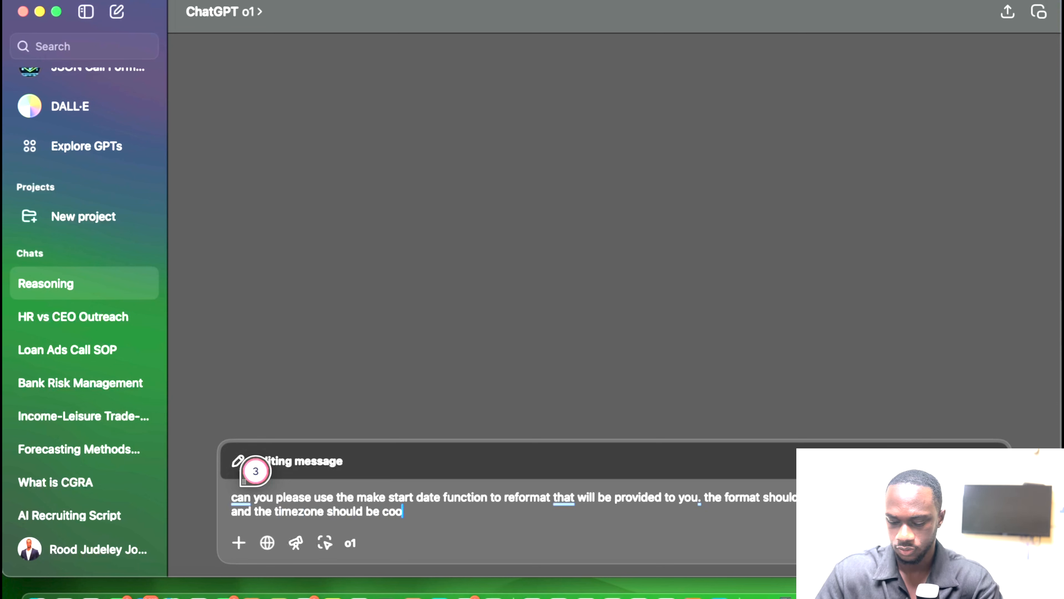
{"action": "type", "text": "nverted to"}
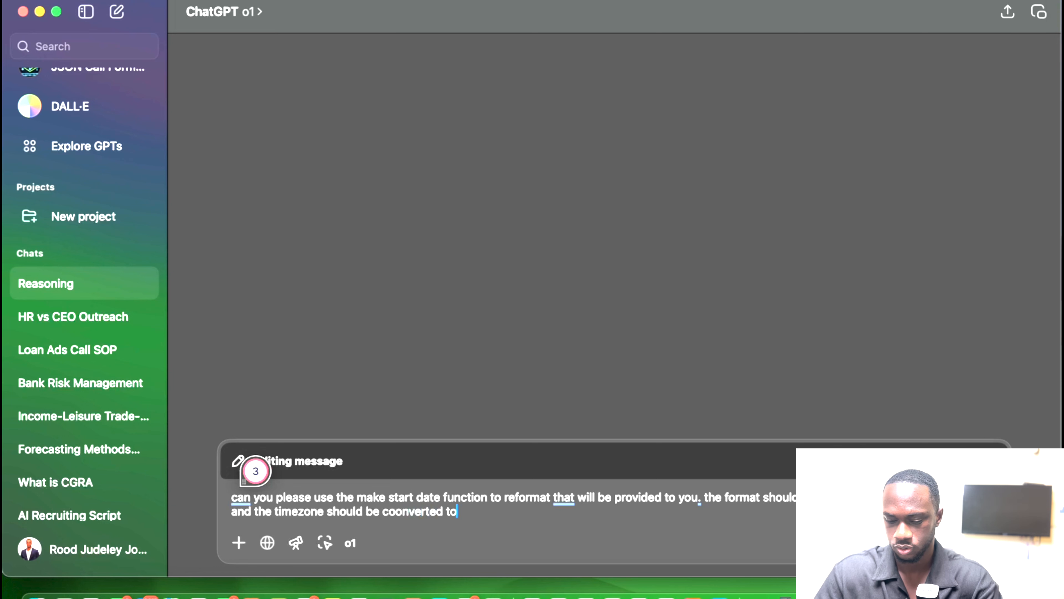
{"action": "type", "text": " s"}
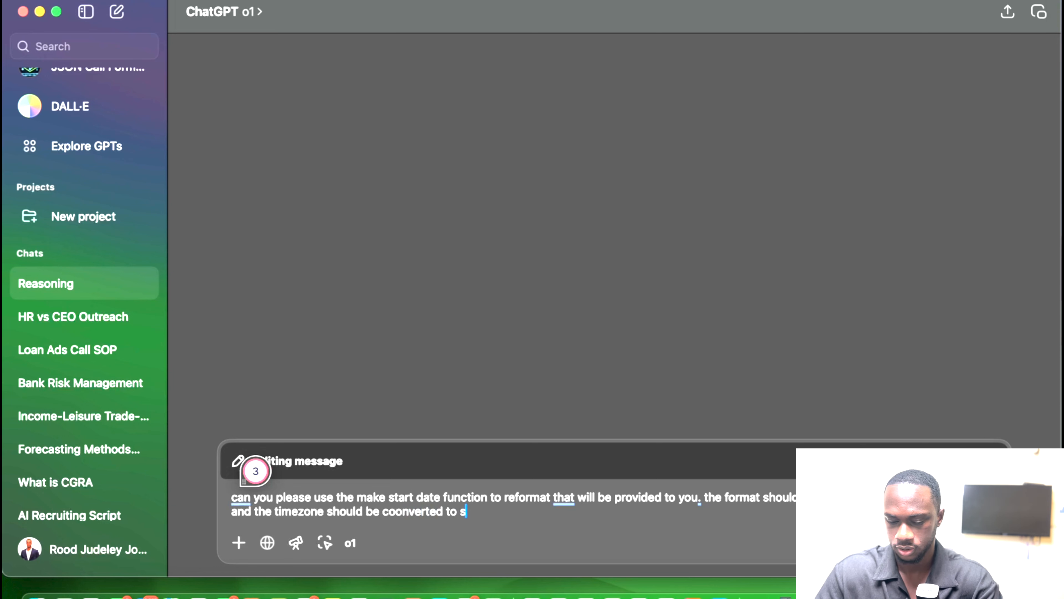
{"action": "key", "text": "BackSpace"}
{"action": "type", "text": "asia"}
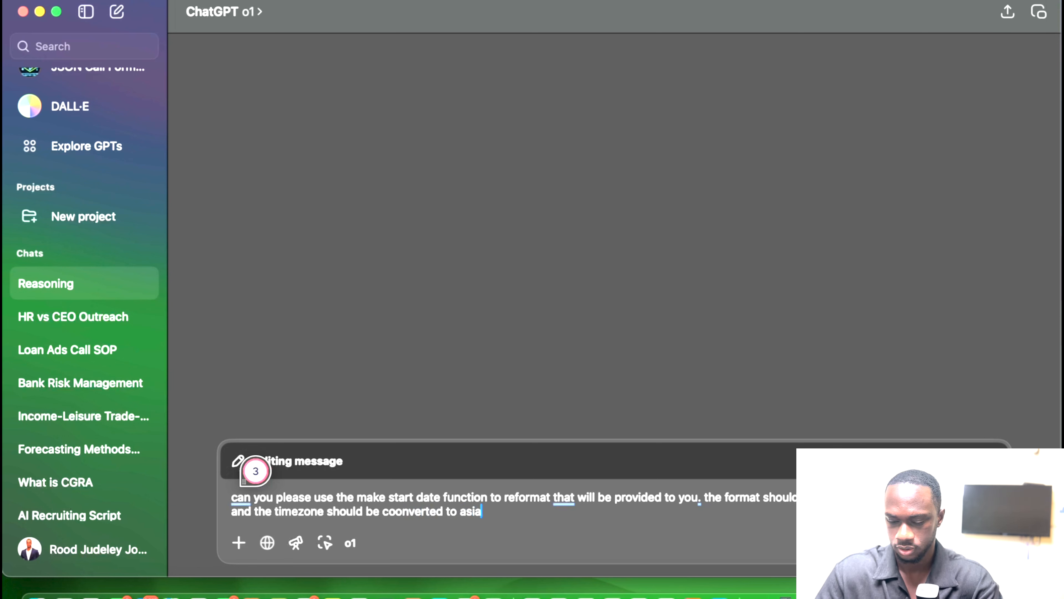
{"action": "type", "text": "sia tai"}
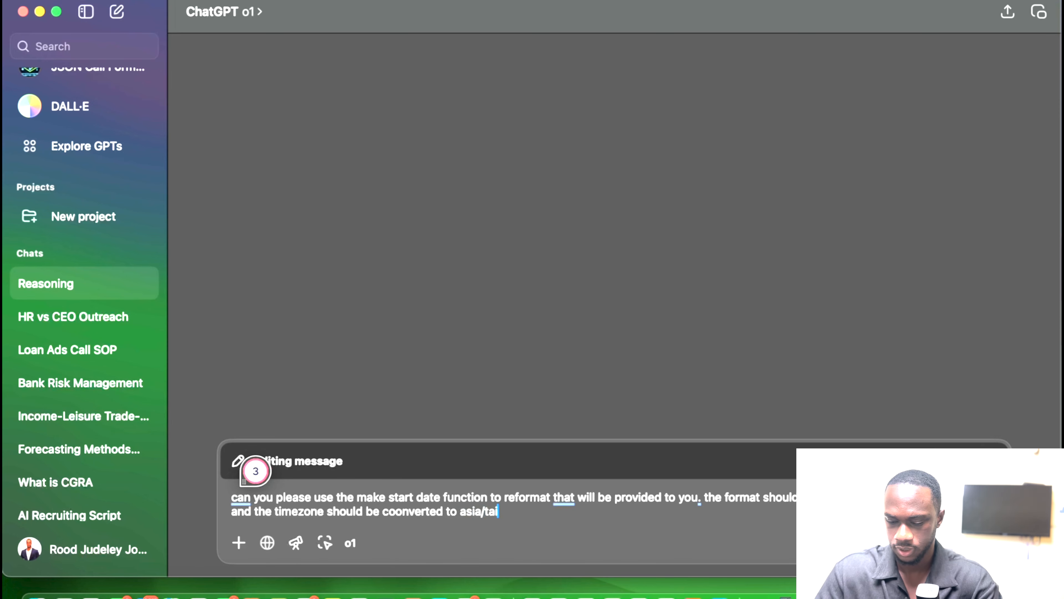
{"action": "type", "text": "pei"}
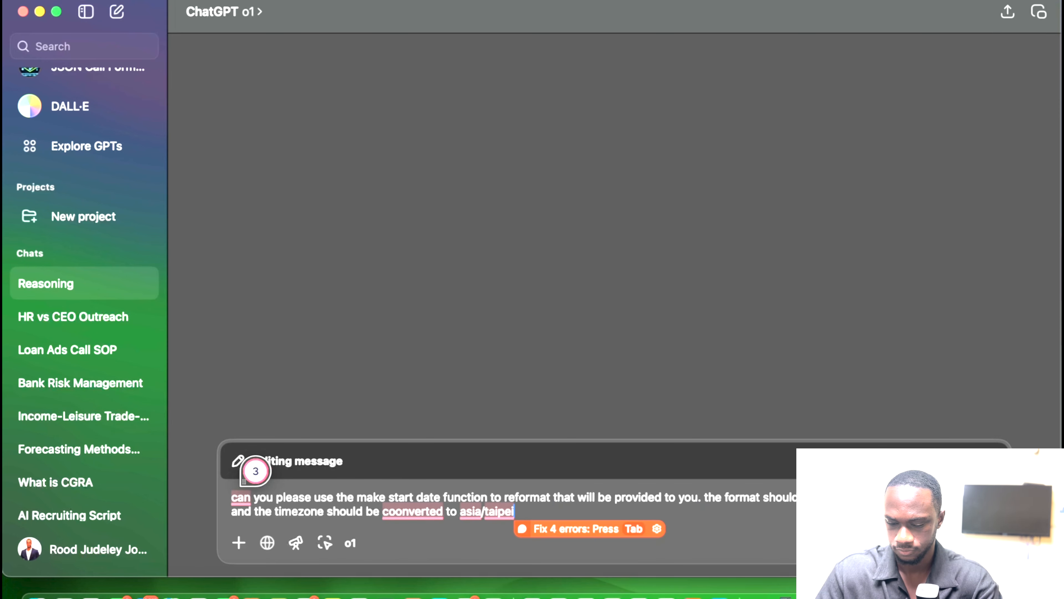
{"action": "type", "text": "."}
{"action": "left_click", "coordinate": [850, 594]}
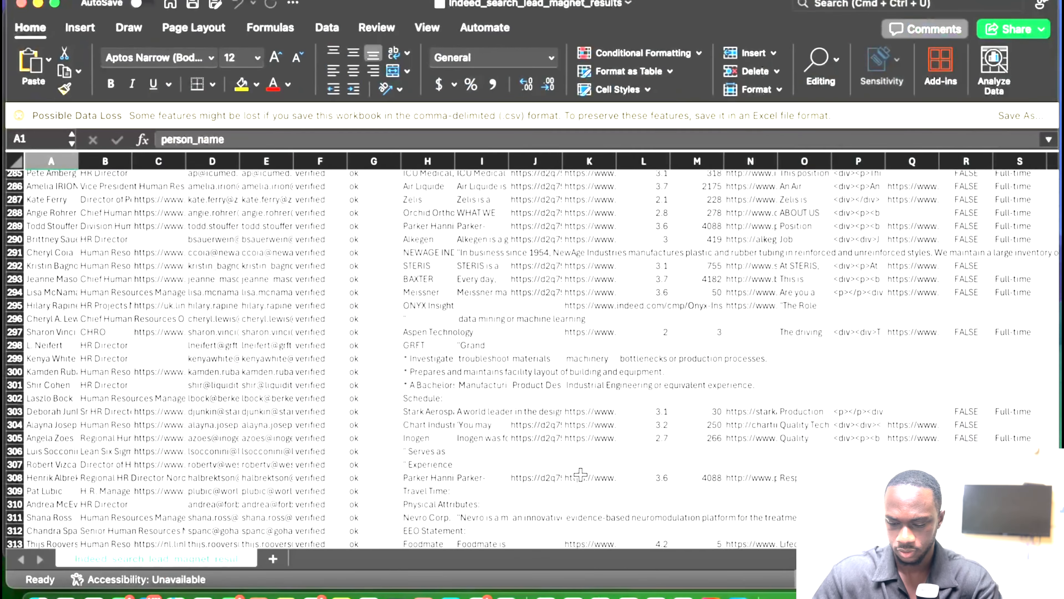
{"action": "right_click", "coordinate": [580, 474]}
{"action": "key", "text": "ctrl+Up"}
{"action": "left_click", "coordinate": [436, 39]}
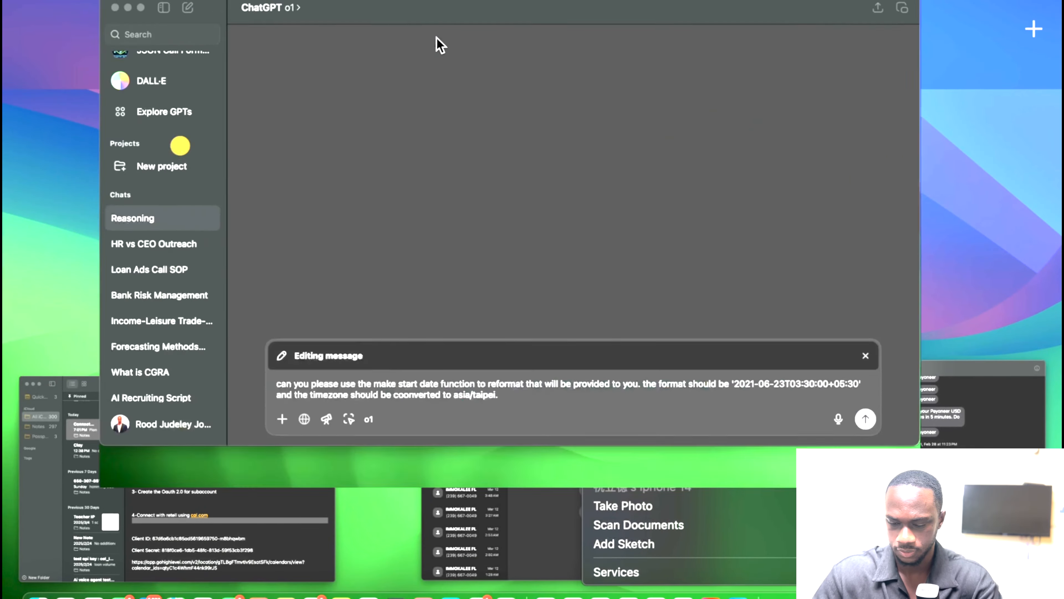
Change 'start date' to 'parse date', fix the spelling of 'converted', and add 'here is the date'.
{"action": "mouse_move", "coordinate": [426, 494]}
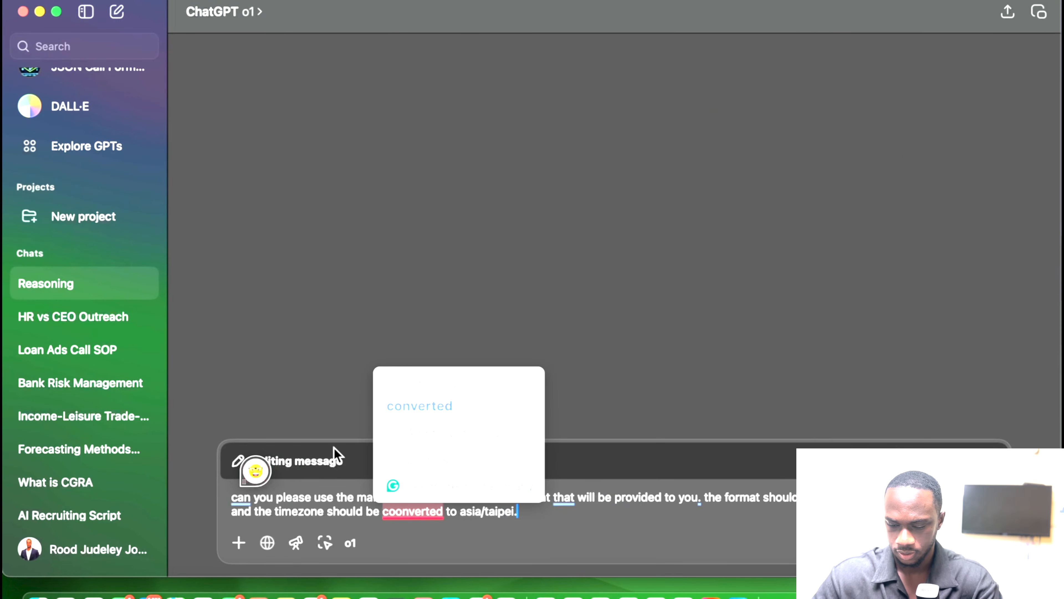
{"action": "left_click", "coordinate": [413, 495]}
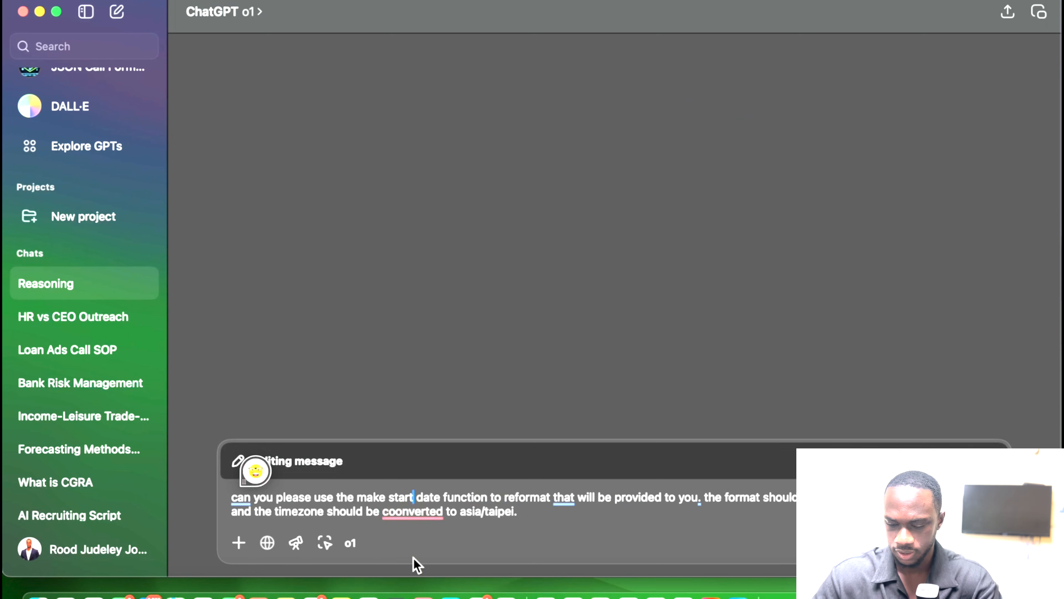
{"action": "key", "text": "BackSpace"}
{"action": "key", "text": "BackSpace"}
{"action": "key", "text": "BackSpace"}
{"action": "key", "text": "BackSpace"}
{"action": "key", "text": "BackSpace"}
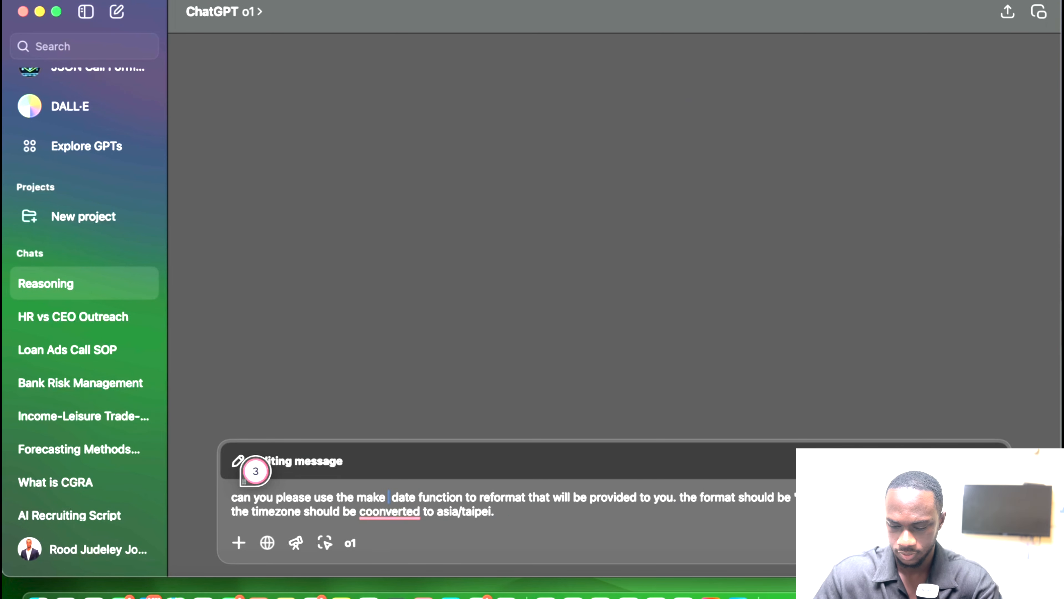
{"action": "type", "text": "apr"}
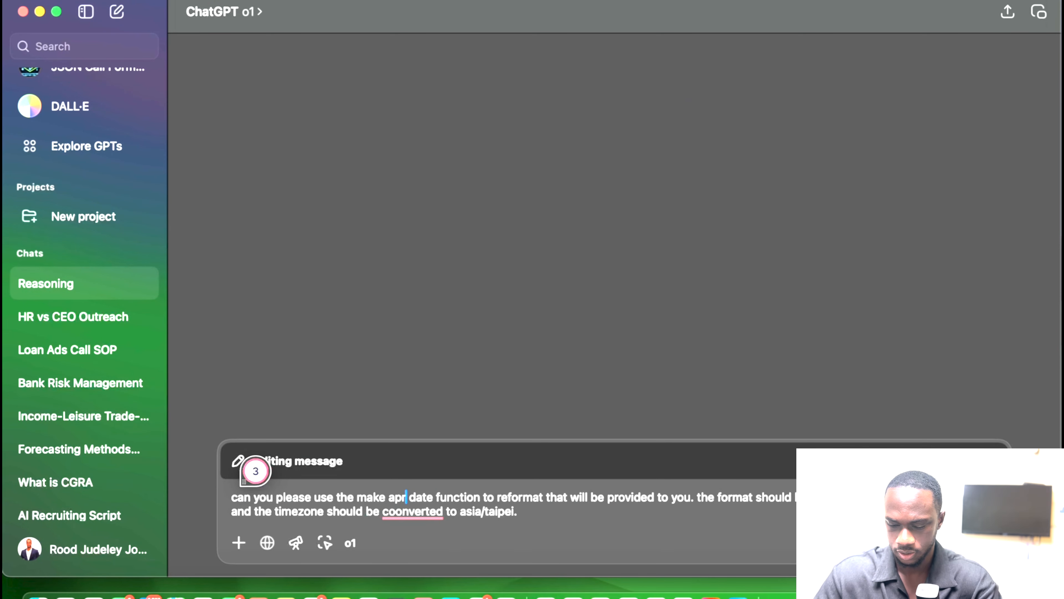
{"action": "key", "text": "BackSpace"}
{"action": "key", "text": "BackSpace"}
{"action": "key", "text": "BackSpace"}
{"action": "type", "text": "pa"}
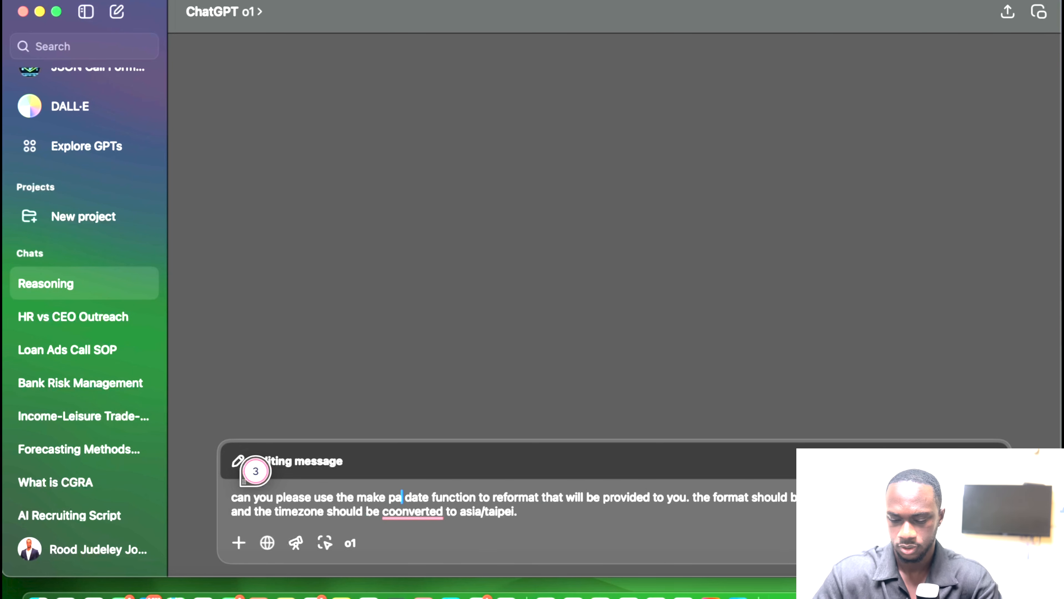
{"action": "type", "text": "rse"}
{"action": "left_click", "coordinate": [532, 513]}
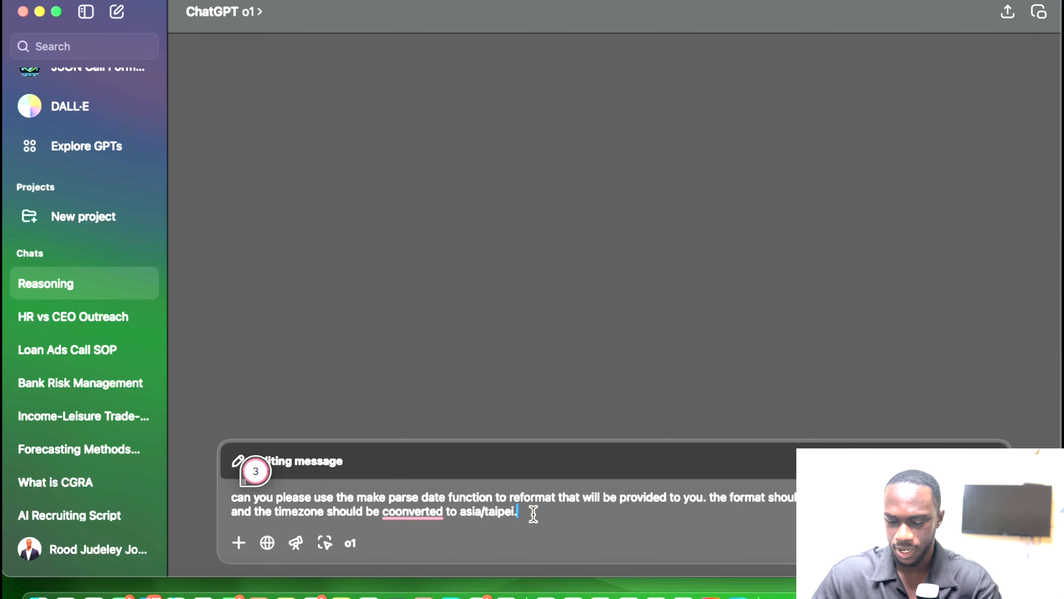
{"action": "mouse_move", "coordinate": [414, 513]}
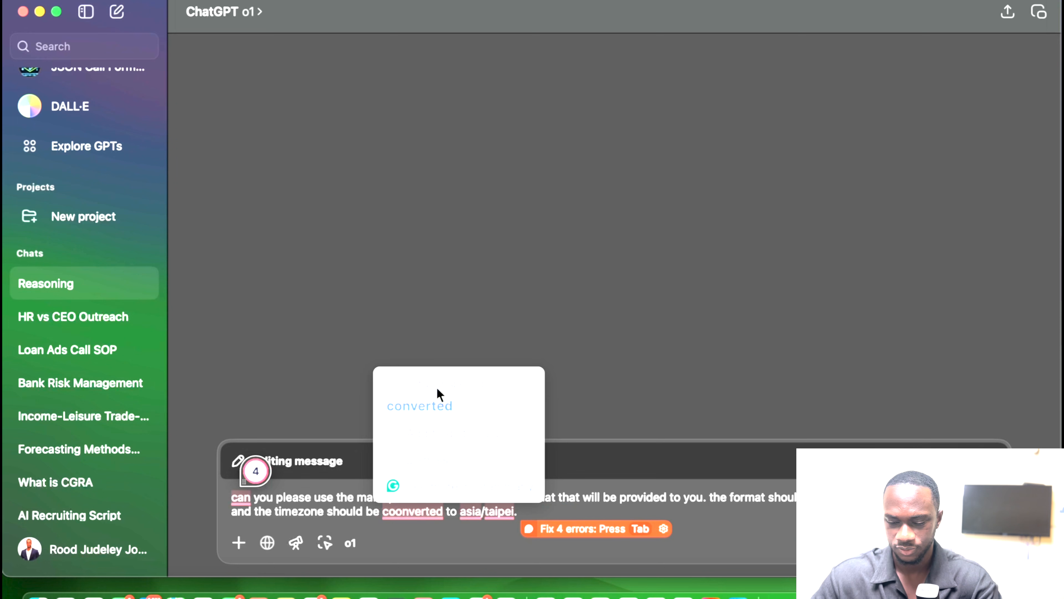
{"action": "left_click", "coordinate": [433, 403]}
{"action": "left_click", "coordinate": [529, 516]}
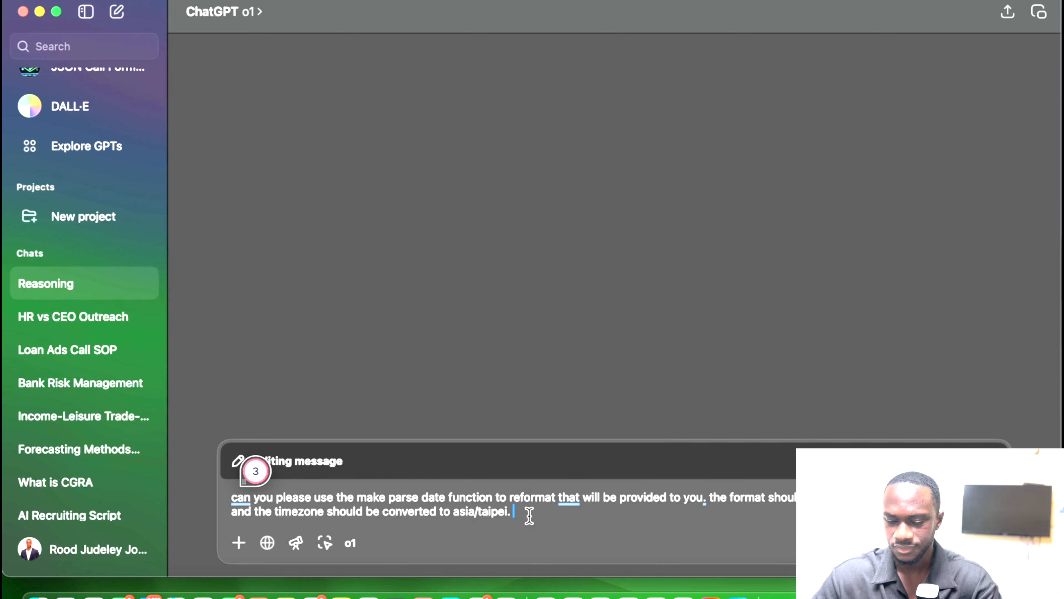
{"action": "type", "text": "he"}
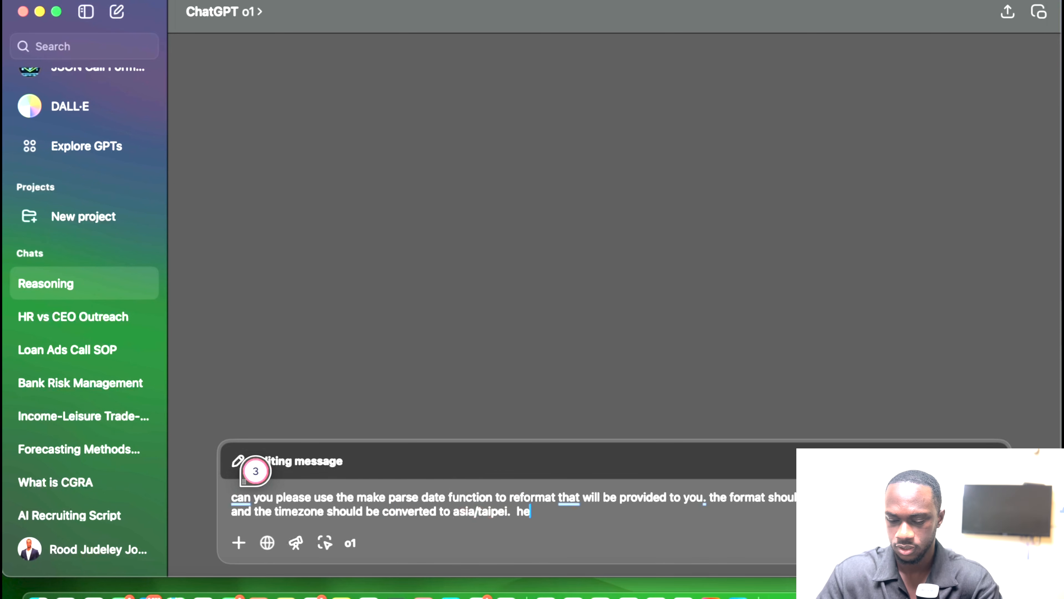
{"action": "type", "text": "re is the date :"}
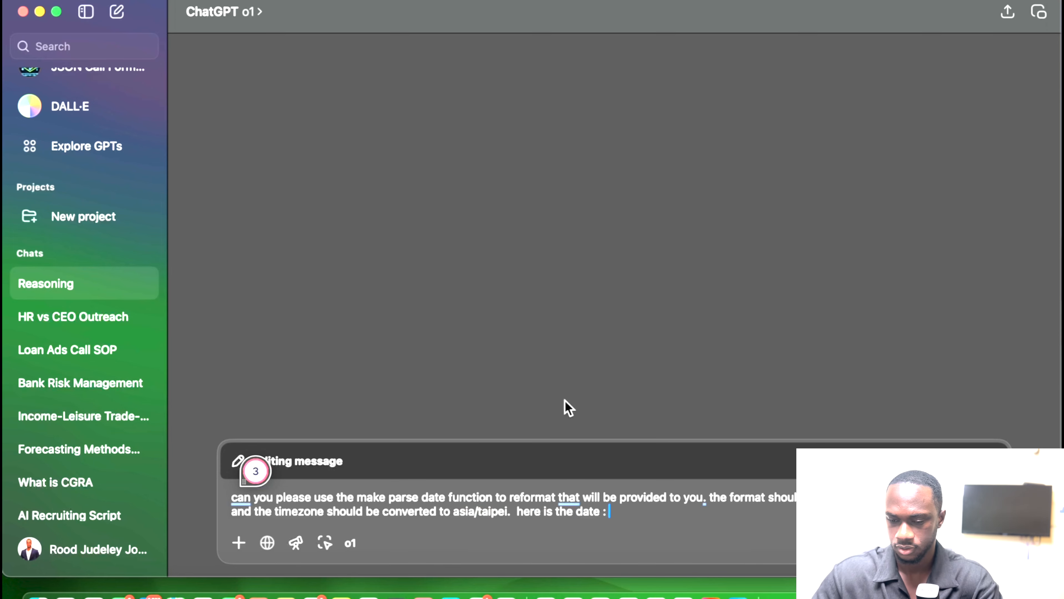
Copy the booking startTime from Make, paste it into the prompt, and resubmit.
{"action": "key", "text": "ctrl+Up"}
{"action": "left_click", "coordinate": [611, 23]}
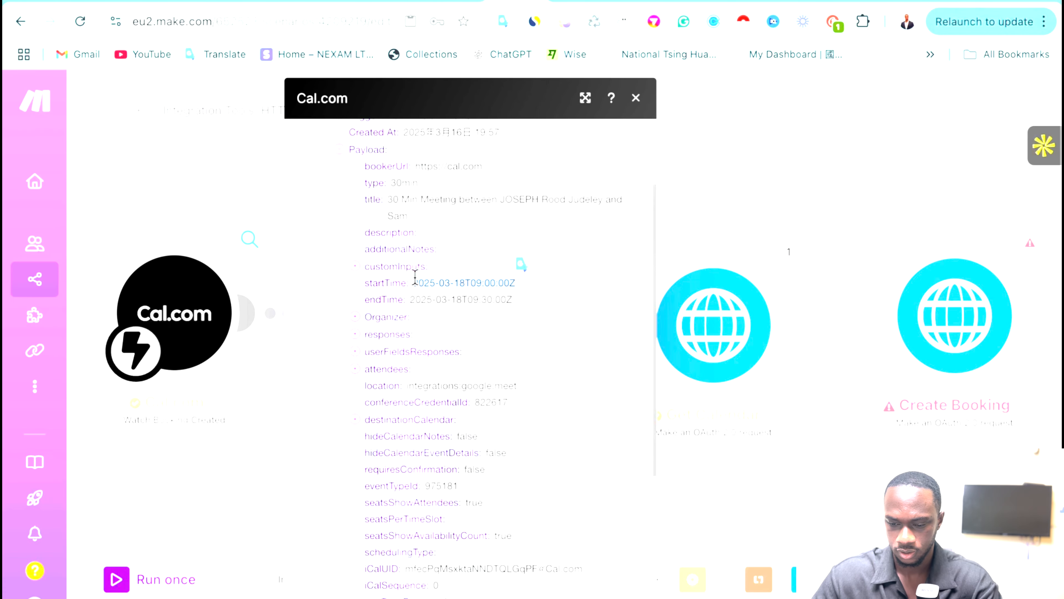
{"action": "right_click", "coordinate": [426, 279]}
{"action": "left_click", "coordinate": [470, 324]}
{"action": "key", "text": "ctrl+Up"}
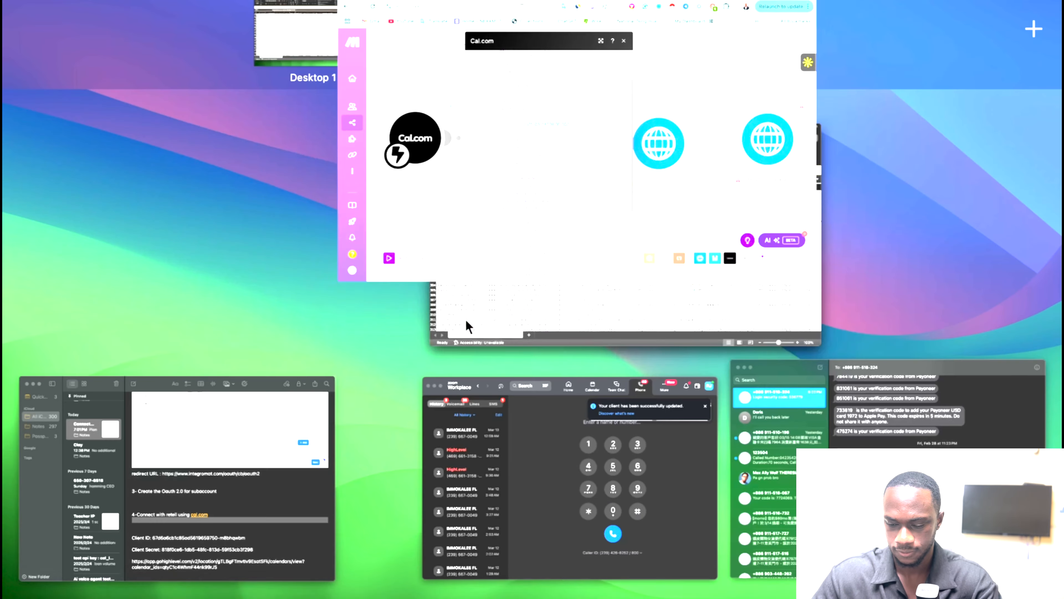
{"action": "left_click", "coordinate": [475, 63]}
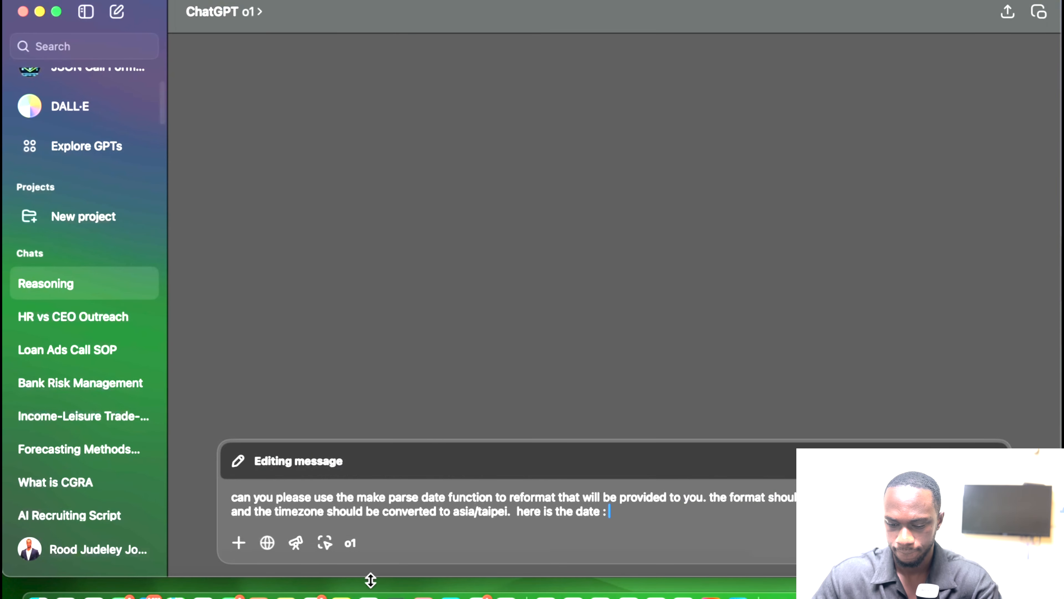
{"action": "key", "text": "super+v"}
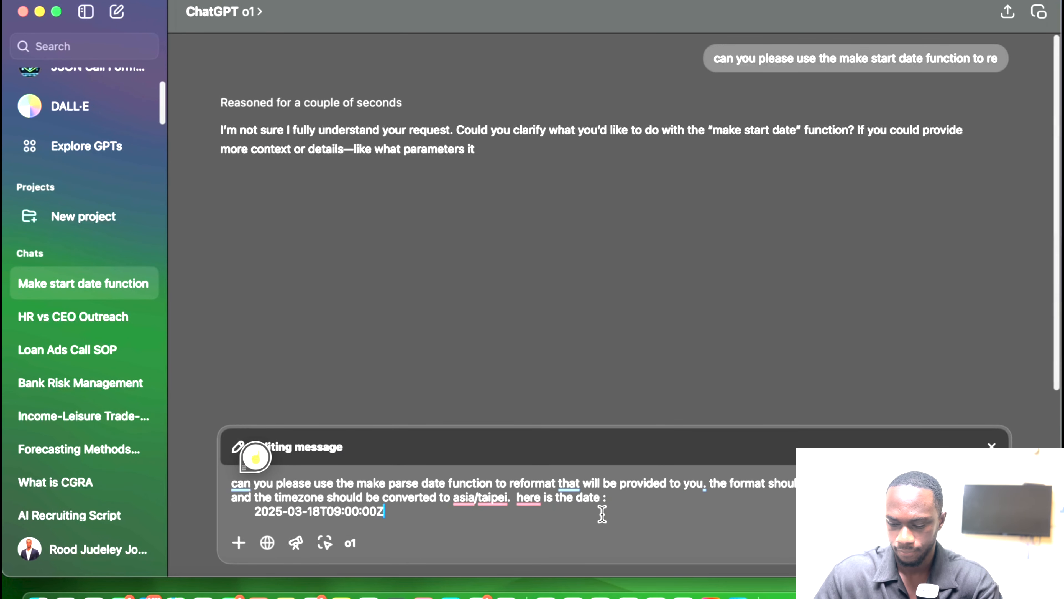
{"action": "key", "text": "Return"}
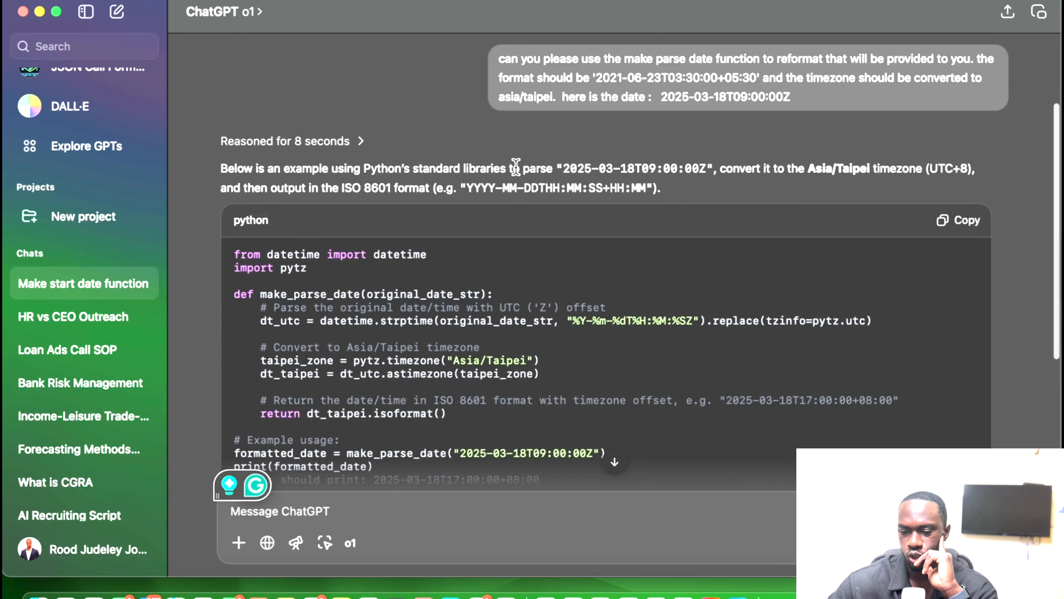
Edit the prompt to say 'make.com' instead of 'make' and resubmit it.
{"action": "scroll", "coordinate": [519, 164], "scroll_direction": "up", "scroll_amount": 3}
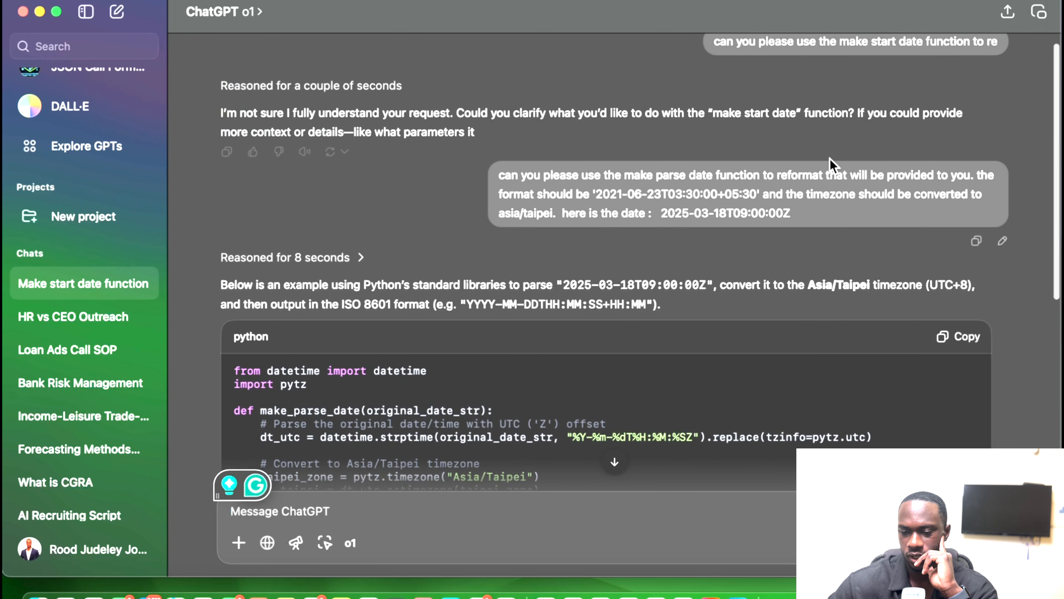
{"action": "left_click", "coordinate": [1002, 240]}
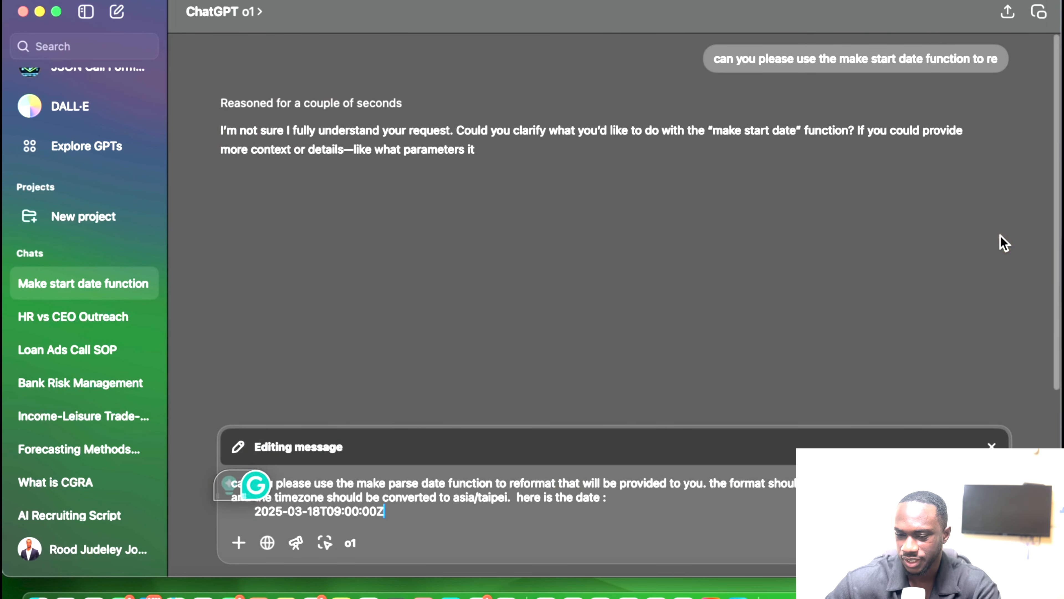
{"action": "left_click", "coordinate": [388, 487]}
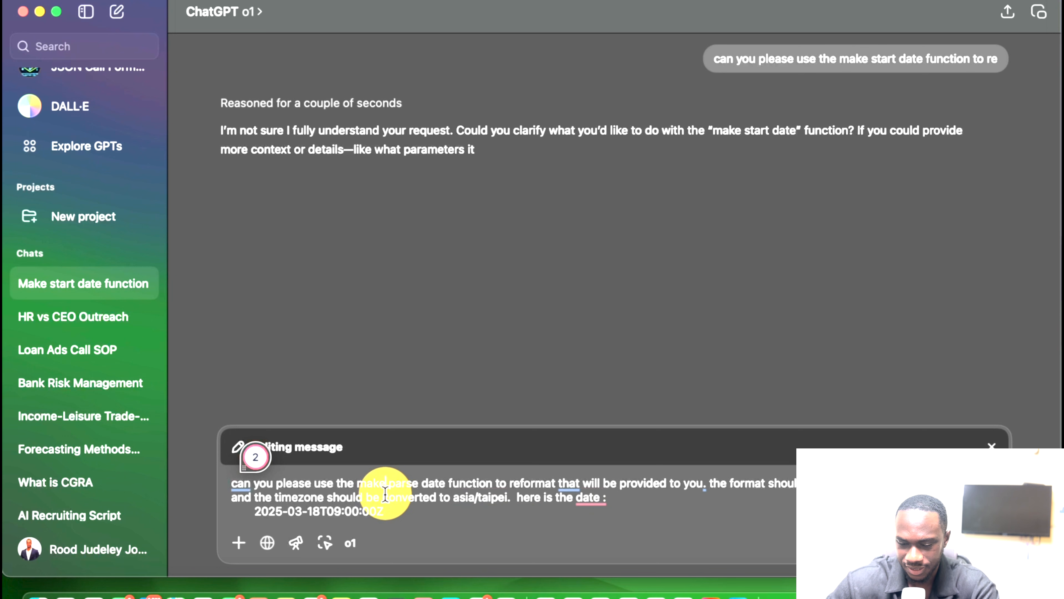
{"action": "type", "text": ".com"}
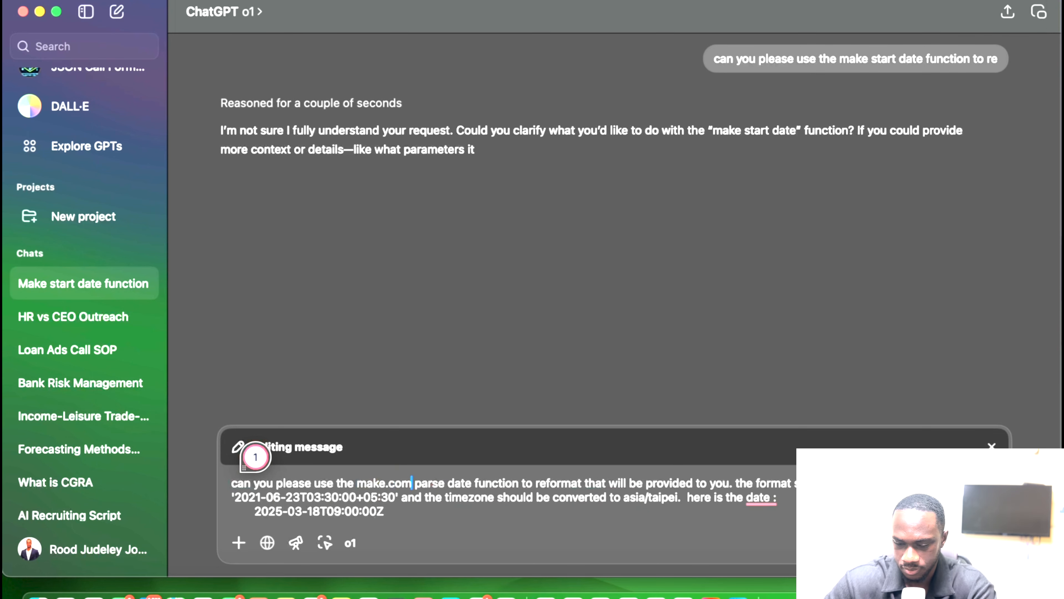
{"action": "left_click", "coordinate": [402, 505]}
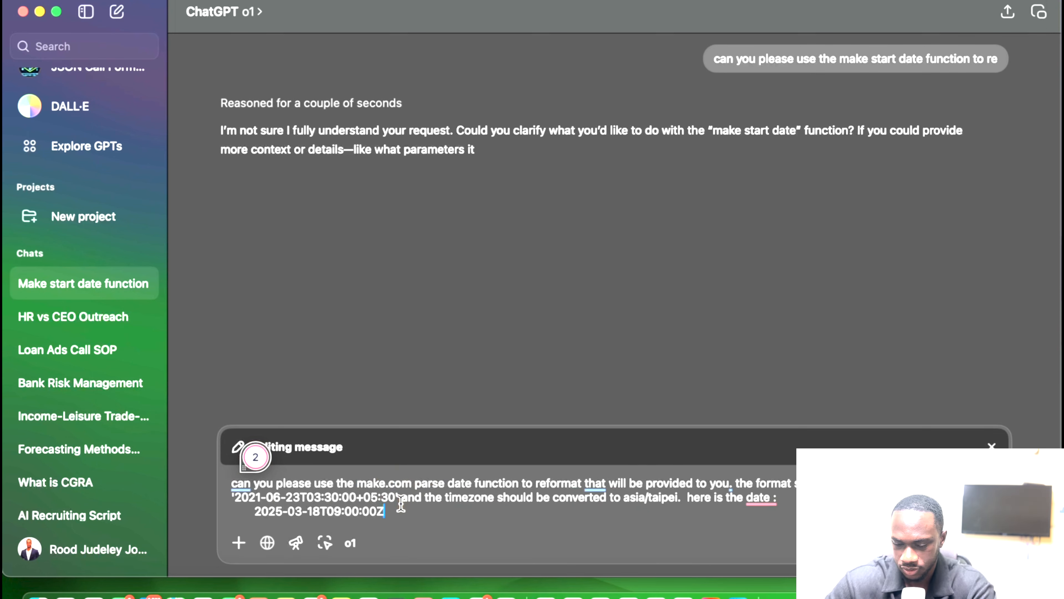
{"action": "key", "text": "Return"}
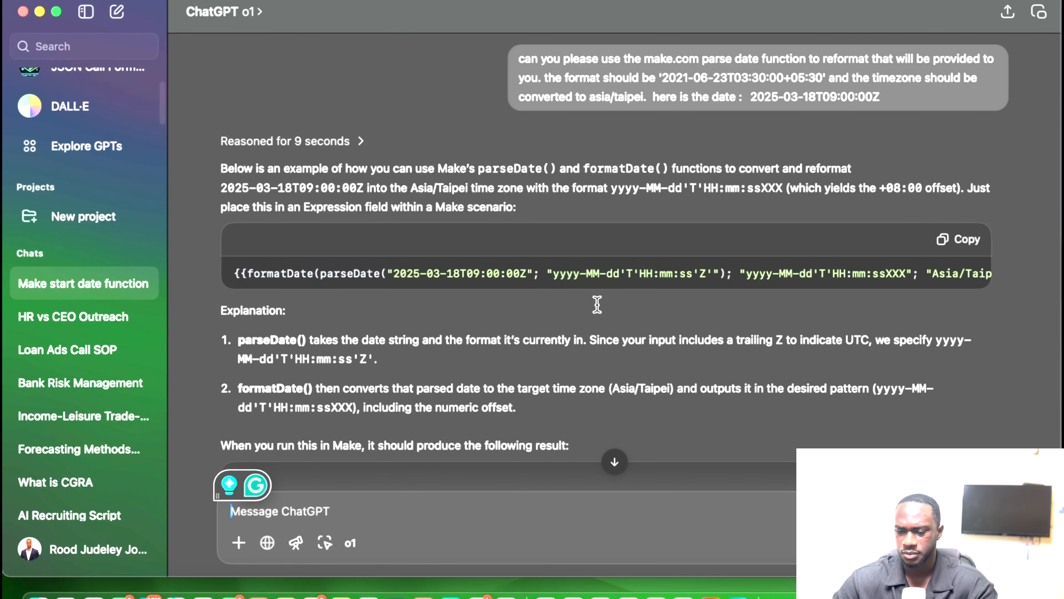
Read ChatGPT's answer, copy its formatDate(parseDate(...)) Asia/Taipei expression, and go back to Make.
{"action": "scroll", "coordinate": [740, 267], "scroll_direction": "right", "scroll_amount": 5}
{"action": "scroll", "coordinate": [741, 268], "scroll_direction": "left", "scroll_amount": 5}
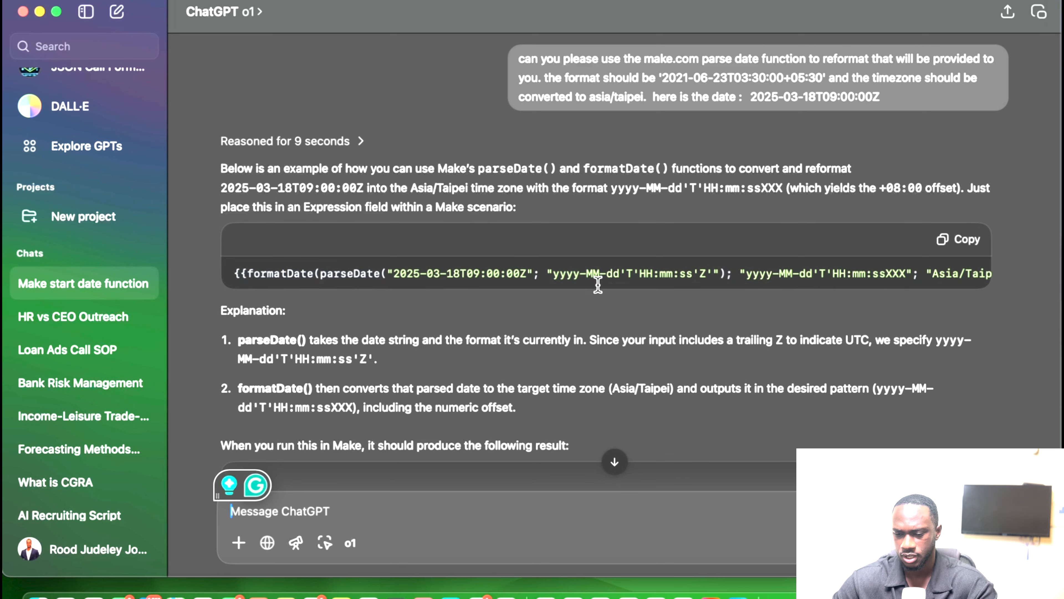
{"action": "scroll", "coordinate": [597, 285], "scroll_direction": "right", "scroll_amount": 4}
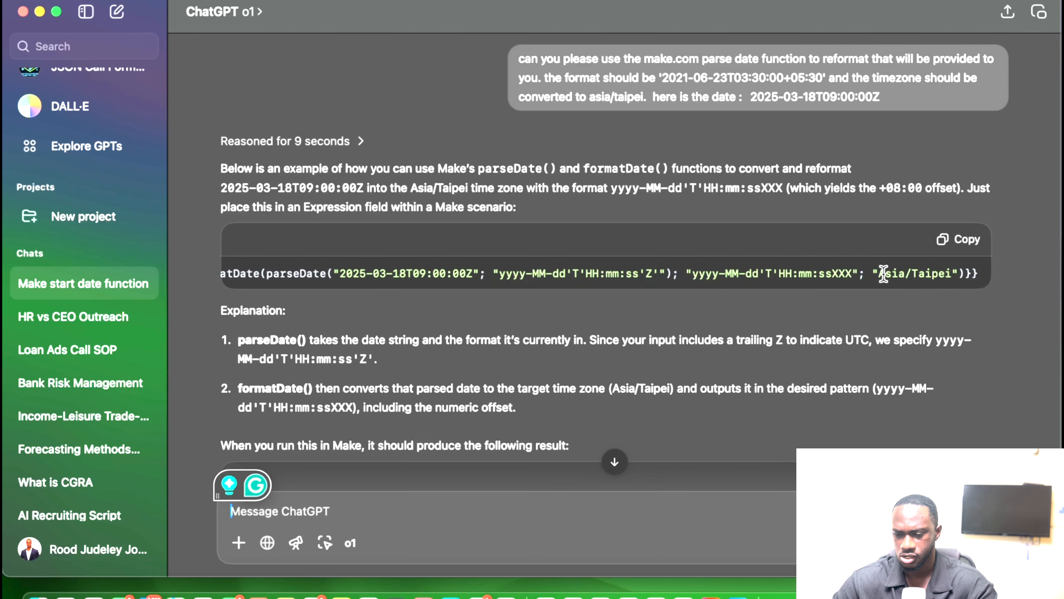
{"action": "scroll", "coordinate": [756, 204], "scroll_direction": "up", "scroll_amount": 1}
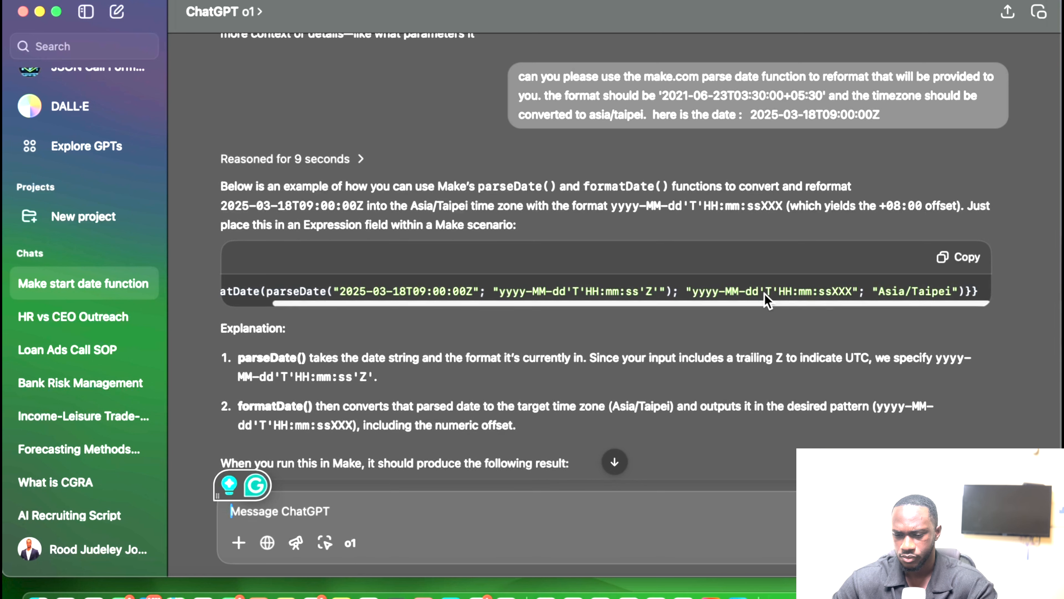
{"action": "scroll", "coordinate": [767, 299], "scroll_direction": "right", "scroll_amount": 1}
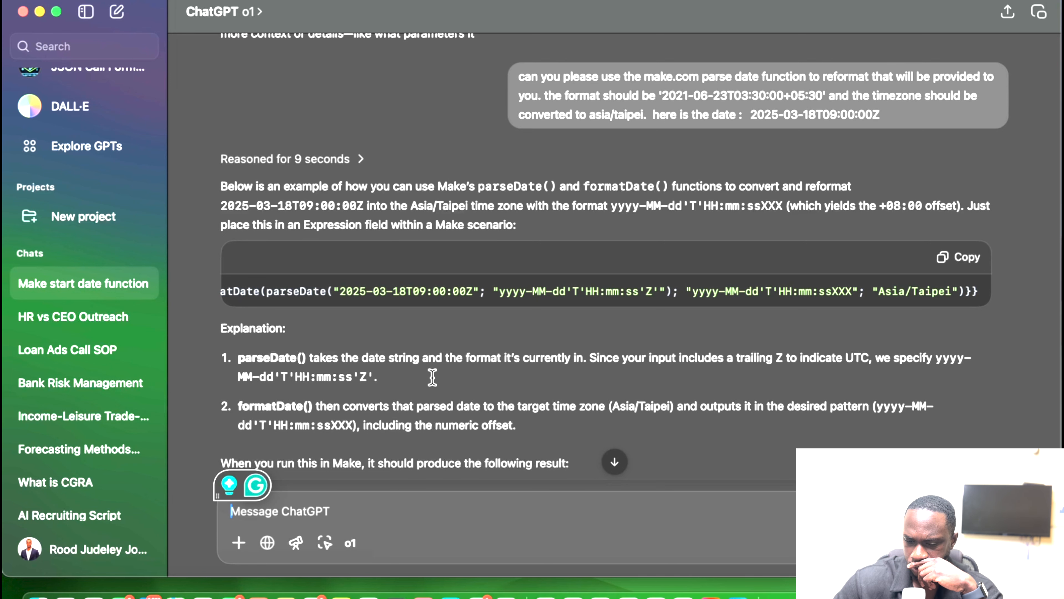
{"action": "scroll", "coordinate": [432, 377], "scroll_direction": "down", "scroll_amount": 3}
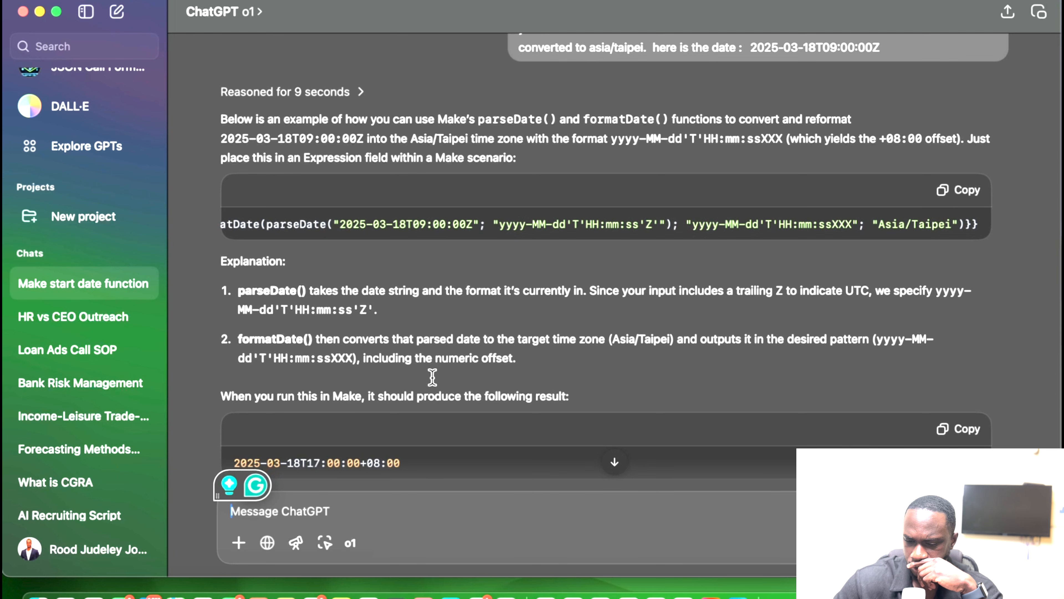
{"action": "scroll", "coordinate": [432, 377], "scroll_direction": "down", "scroll_amount": 2}
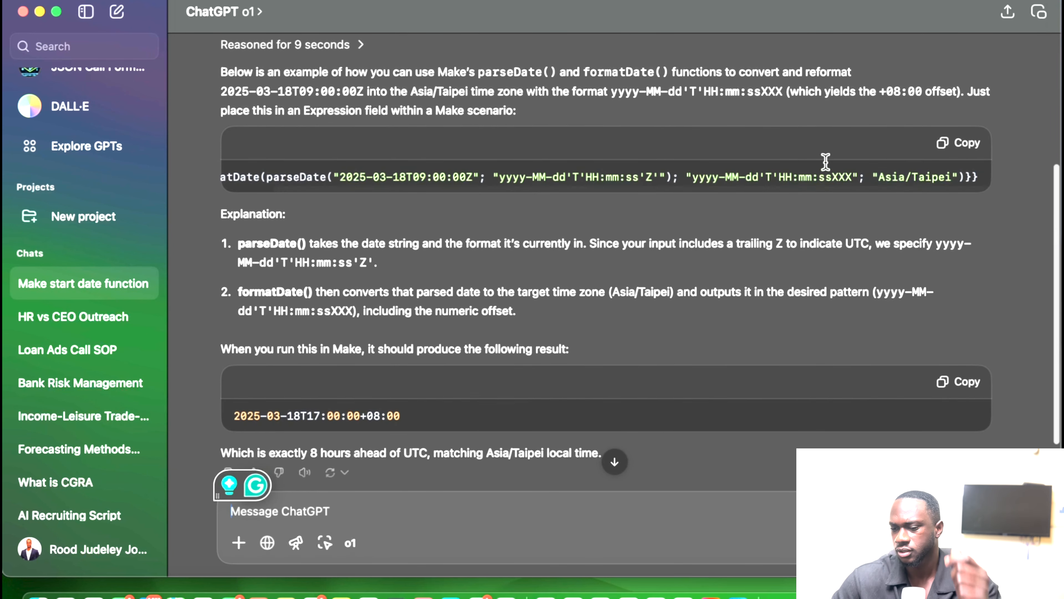
{"action": "left_click", "coordinate": [961, 143]}
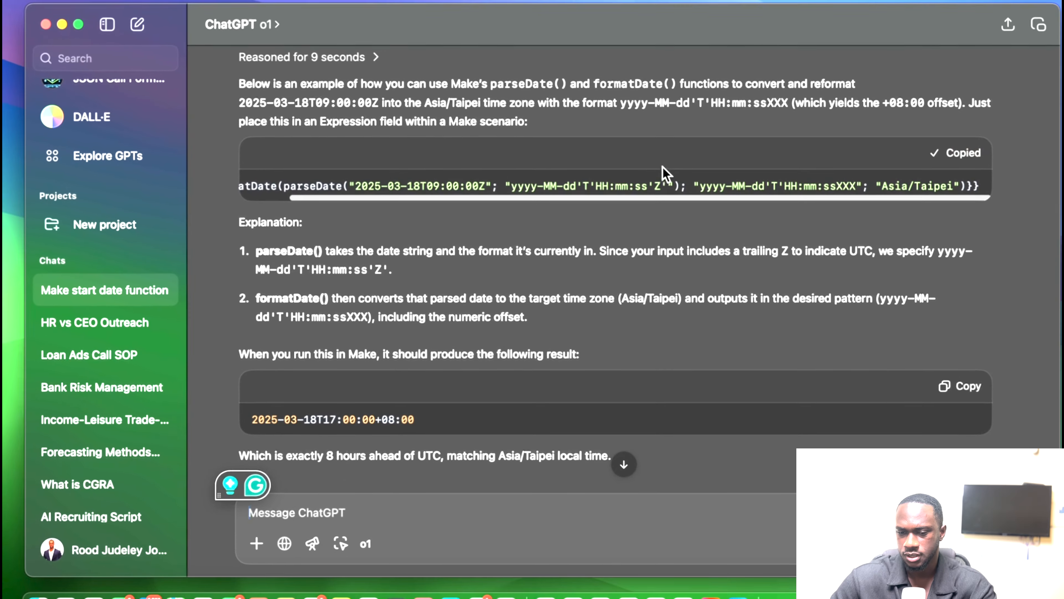
{"action": "key", "text": "ctrl+Up"}
{"action": "left_click", "coordinate": [685, 29]}
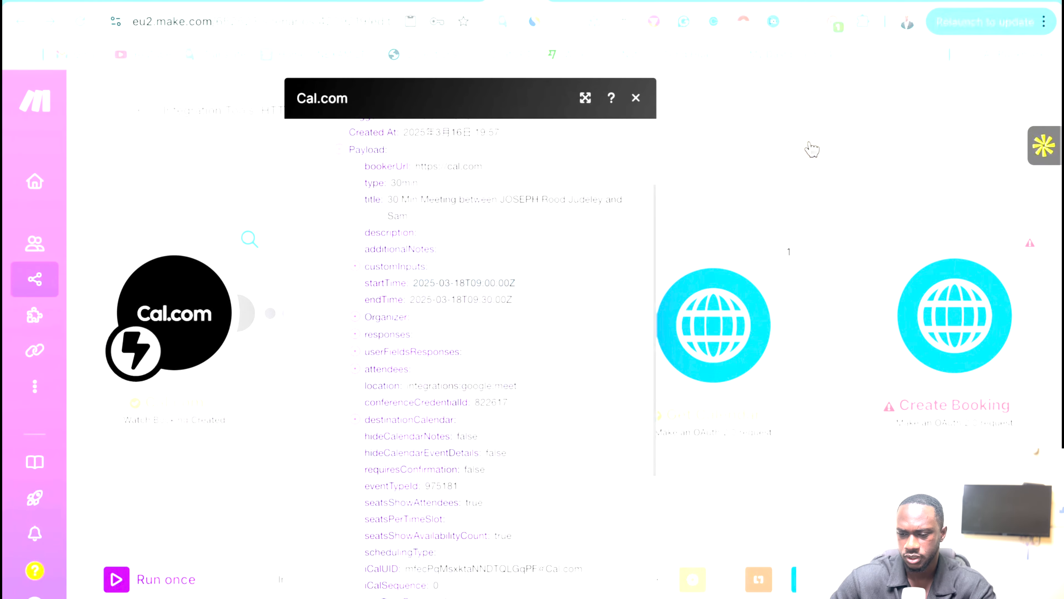
Paste the expression into Start Time's value, replace its date literal with Payload: startTime, and save.
{"action": "left_click", "coordinate": [637, 98]}
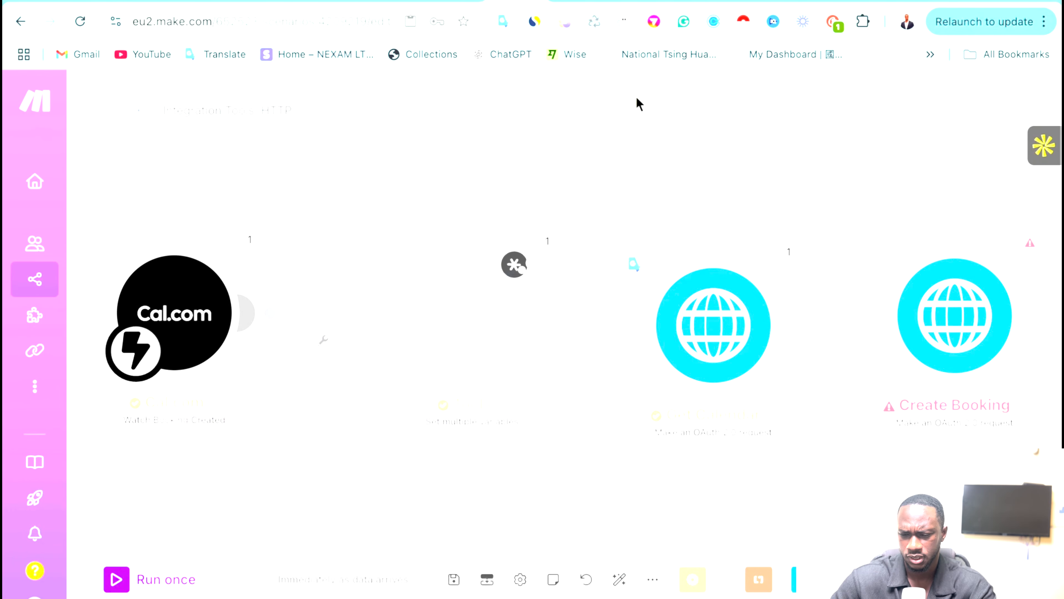
{"action": "left_click", "coordinate": [448, 325]}
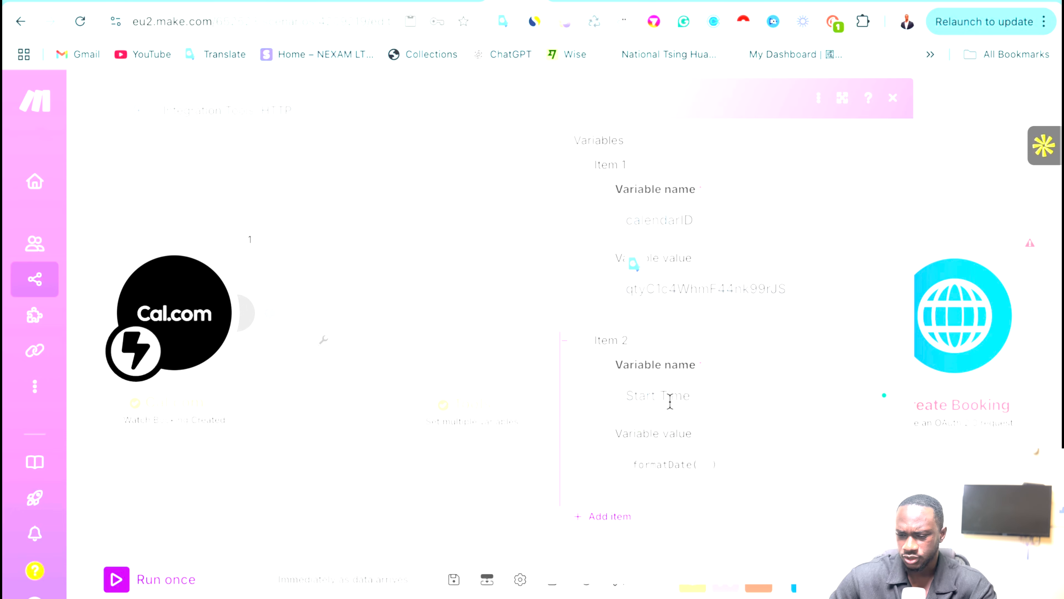
{"action": "left_click", "coordinate": [723, 453]}
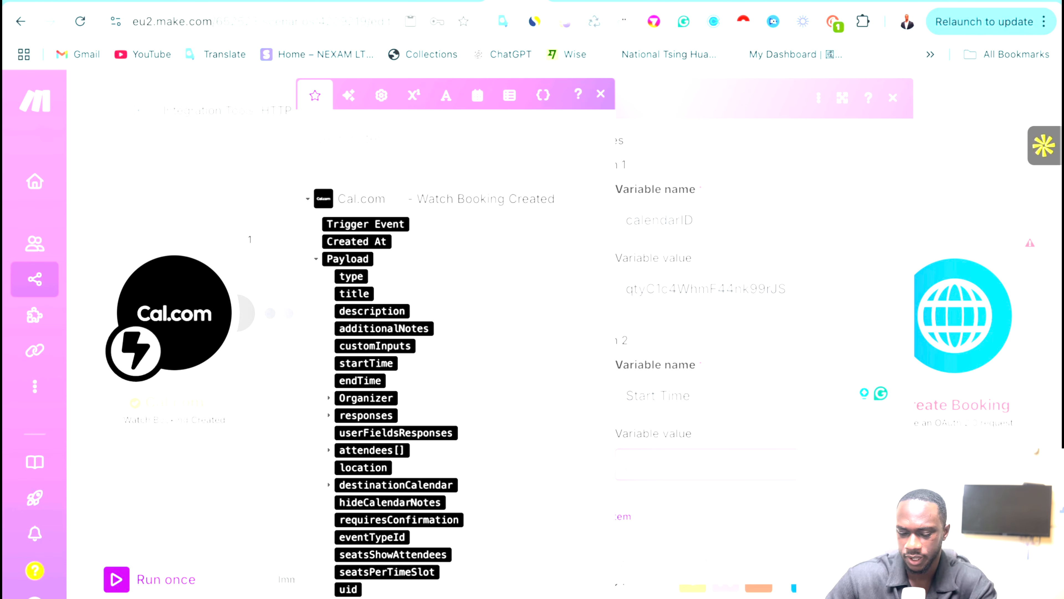
{"action": "key", "text": "super+v"}
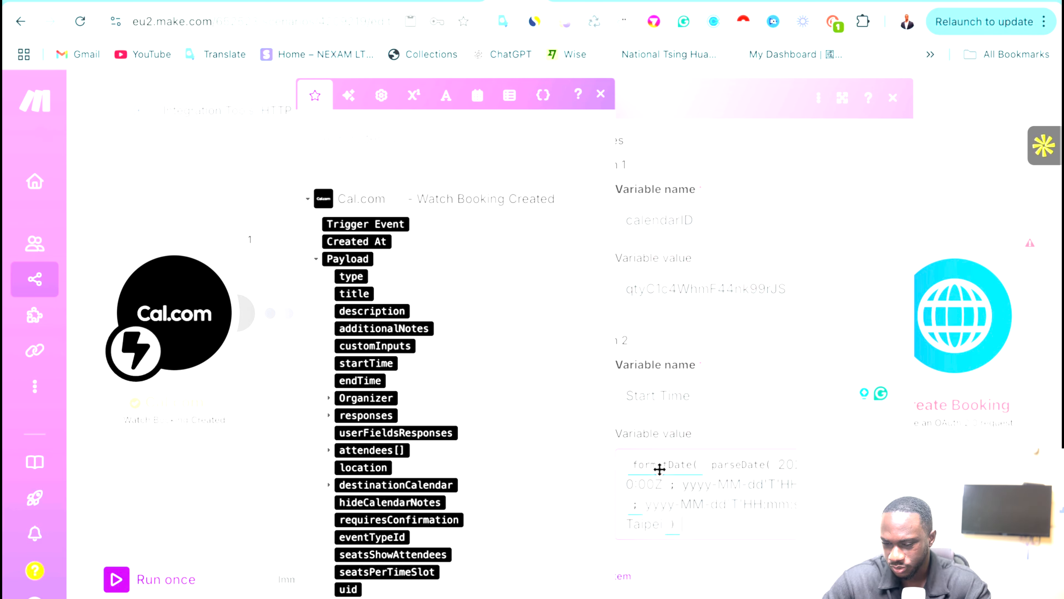
{"action": "left_click", "coordinate": [658, 480]}
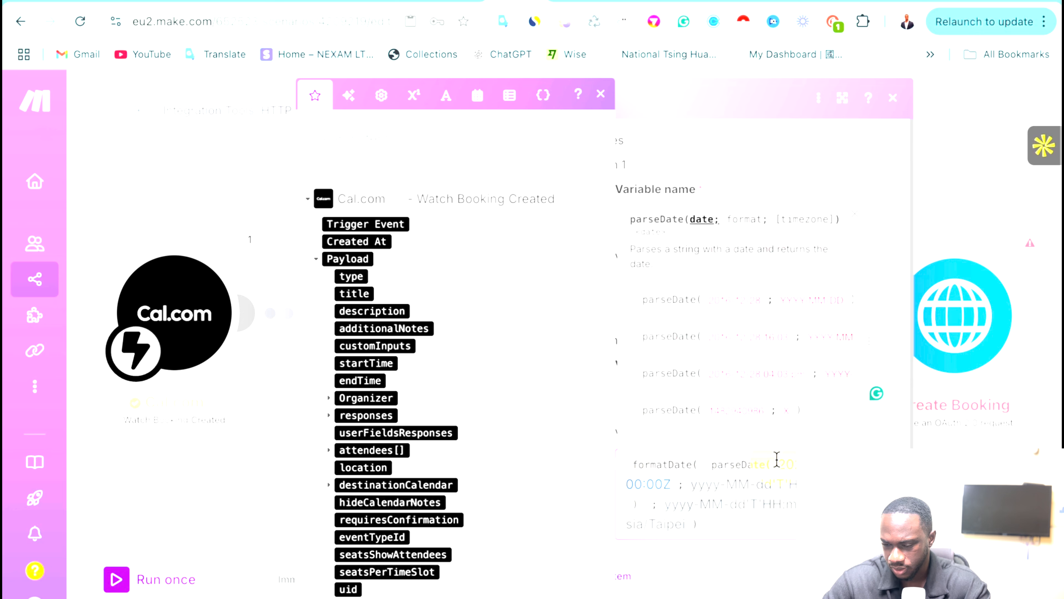
{"action": "key", "text": "BackSpace"}
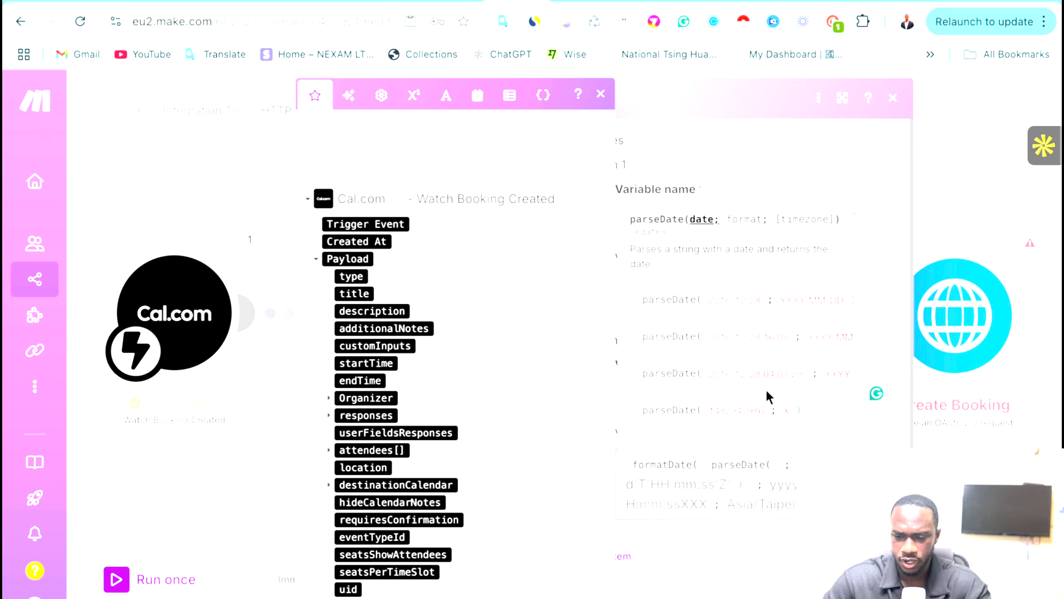
{"action": "scroll", "coordinate": [352, 482], "scroll_direction": "down", "scroll_amount": 8}
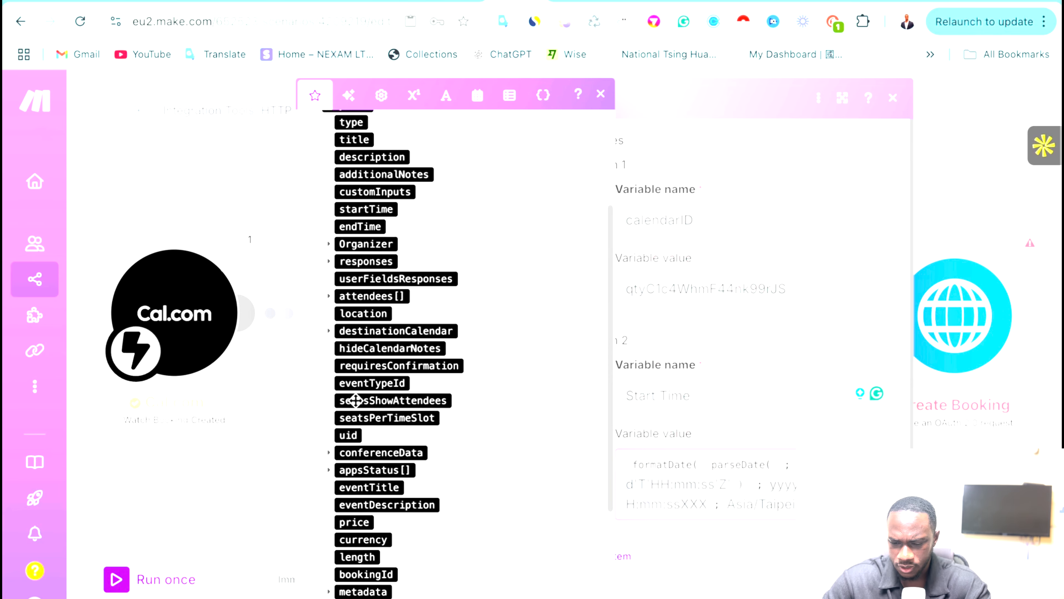
{"action": "scroll", "coordinate": [355, 400], "scroll_direction": "up", "scroll_amount": 8}
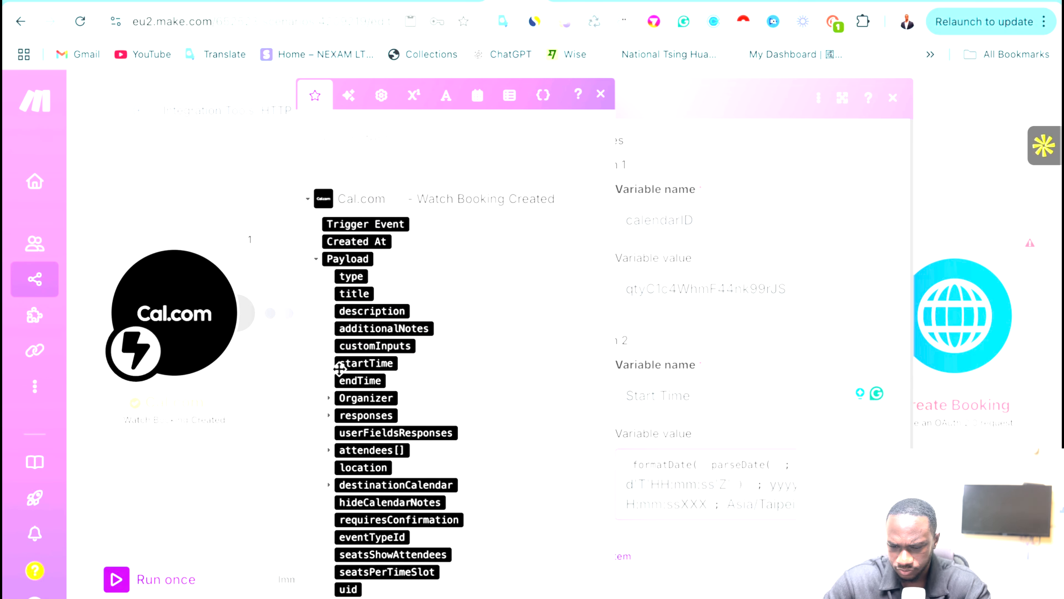
{"action": "left_click", "coordinate": [368, 362]}
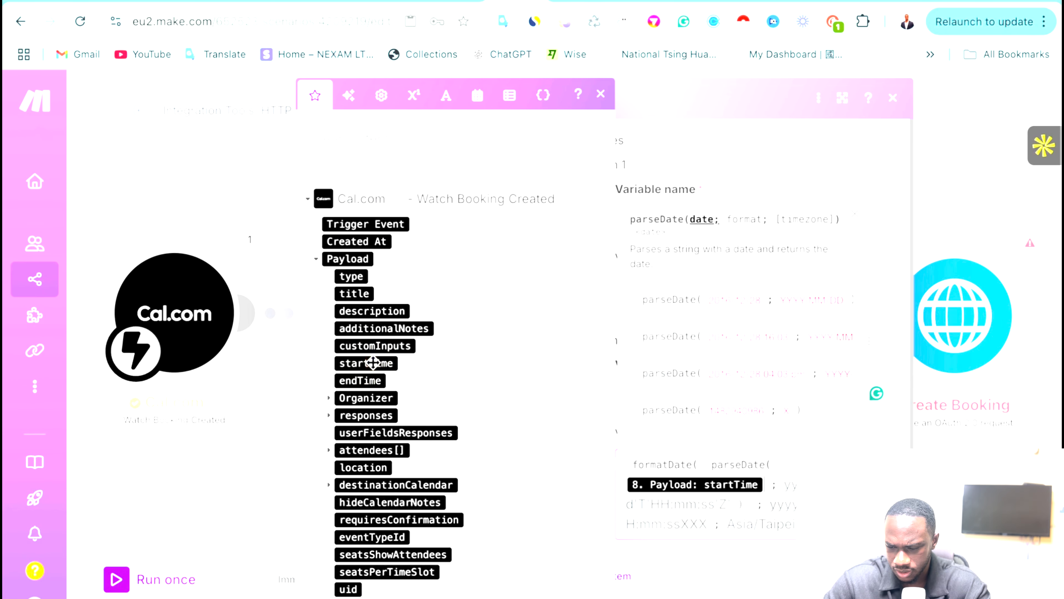
{"action": "left_click", "coordinate": [686, 496]}
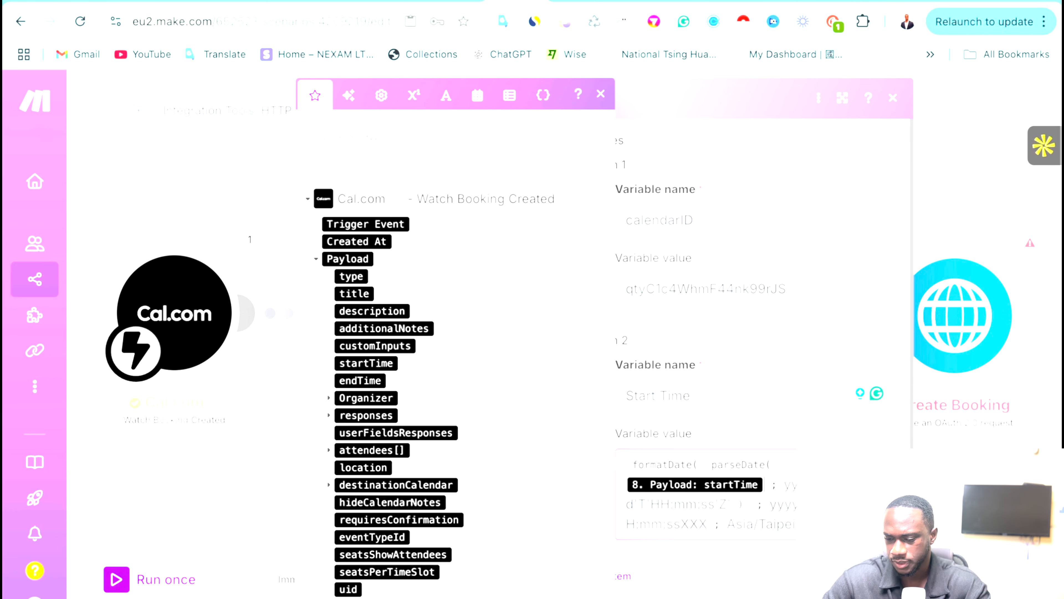
{"action": "left_click", "coordinate": [879, 586]}
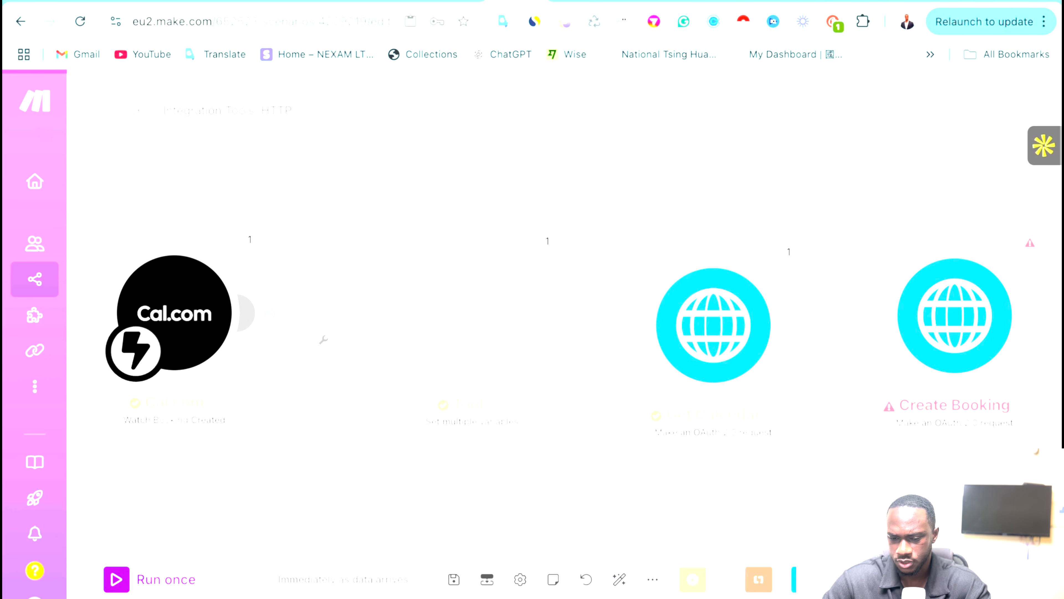
Check the Create Booking request's Item 3 locationId value, then close the settings and mapping panels.
{"action": "left_click", "coordinate": [919, 301]}
{"action": "scroll", "coordinate": [669, 388], "scroll_direction": "down", "scroll_amount": 10}
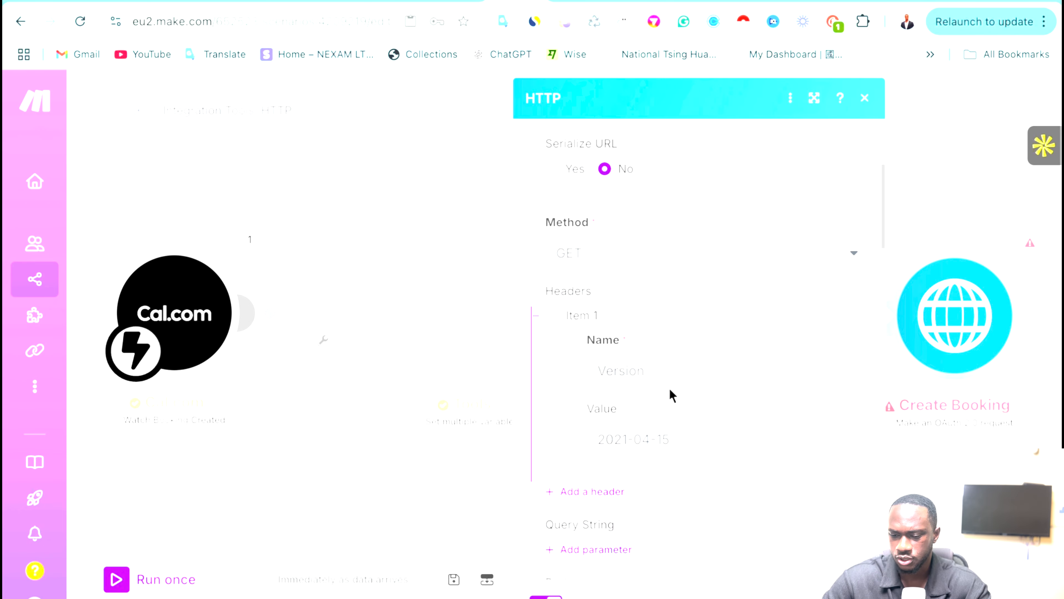
{"action": "scroll", "coordinate": [670, 394], "scroll_direction": "down", "scroll_amount": 10}
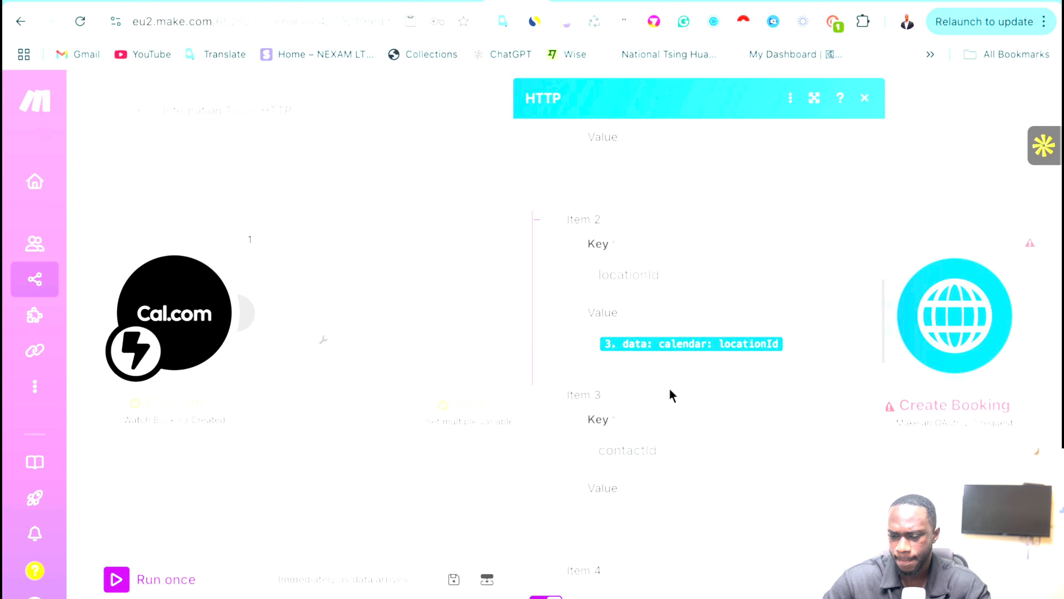
{"action": "scroll", "coordinate": [669, 394], "scroll_direction": "down", "scroll_amount": 3}
{"action": "left_click", "coordinate": [621, 417]}
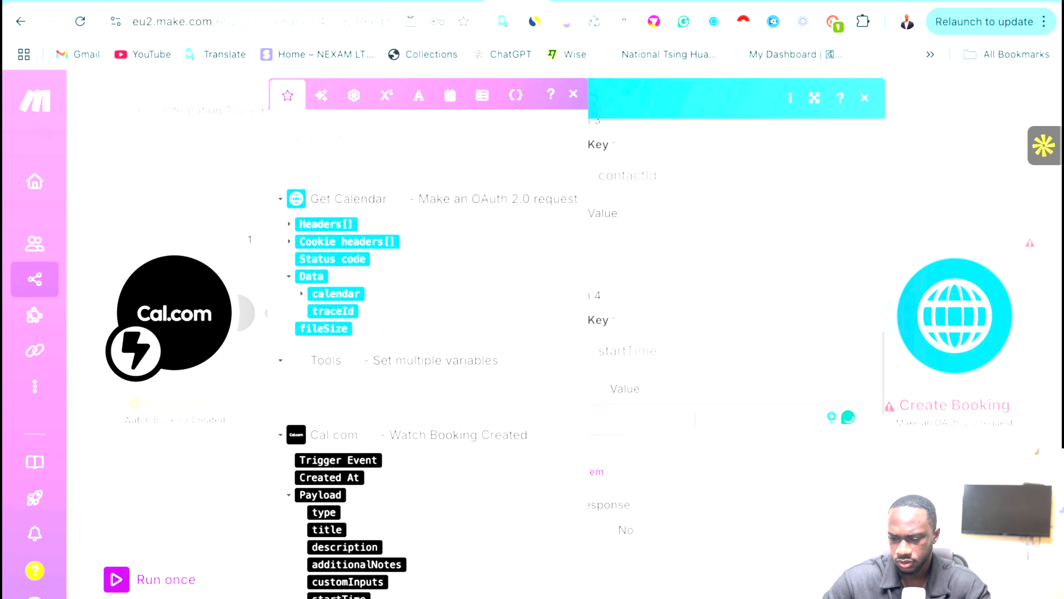
{"action": "scroll", "coordinate": [680, 340], "scroll_direction": "up", "scroll_amount": 2}
{"action": "left_click", "coordinate": [627, 302]}
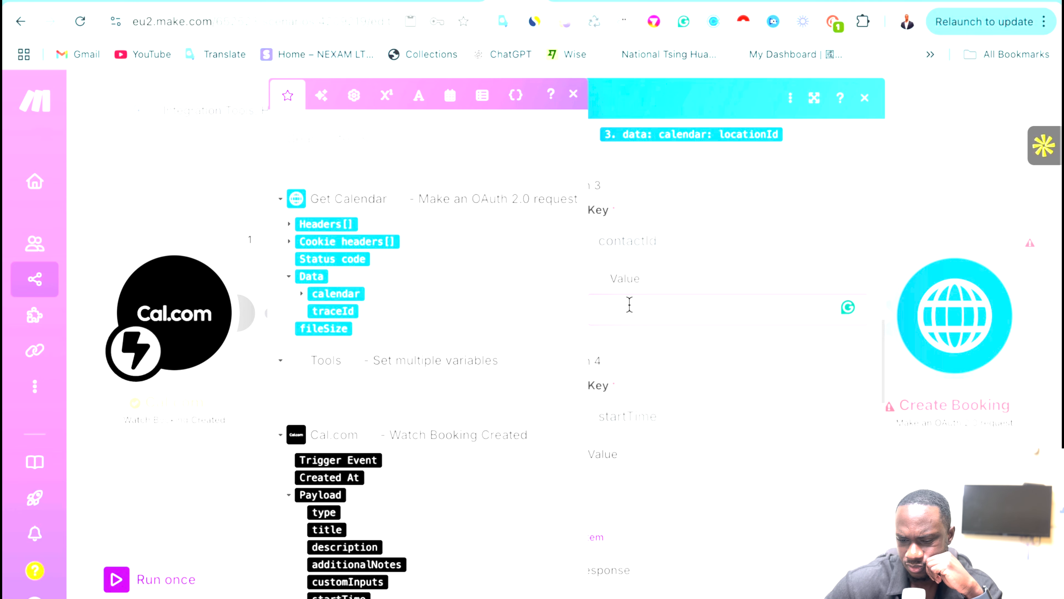
{"action": "scroll", "coordinate": [289, 433], "scroll_direction": "down", "scroll_amount": 10}
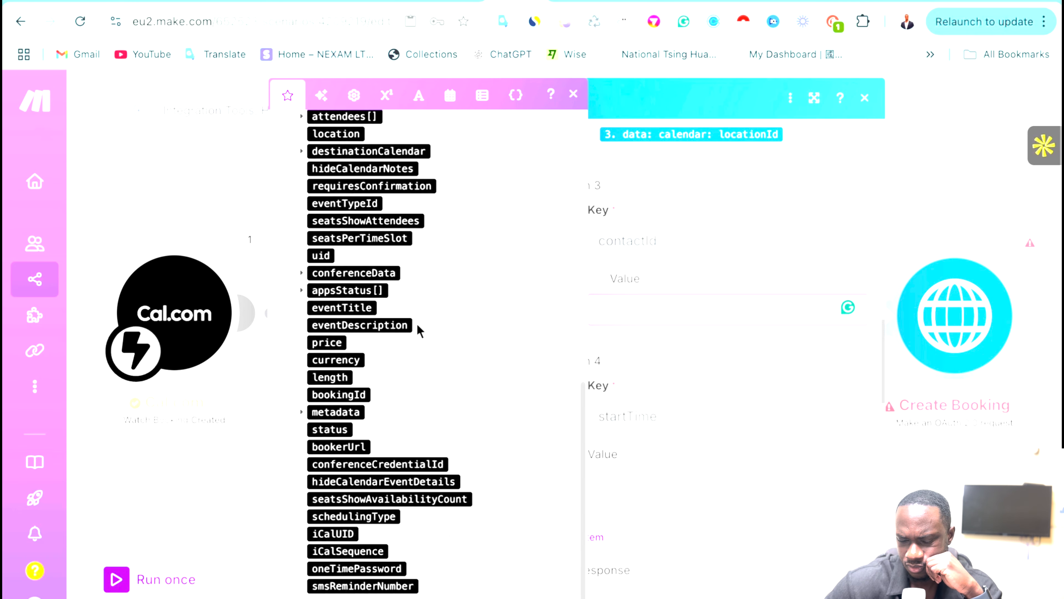
{"action": "scroll", "coordinate": [419, 331], "scroll_direction": "up", "scroll_amount": 10}
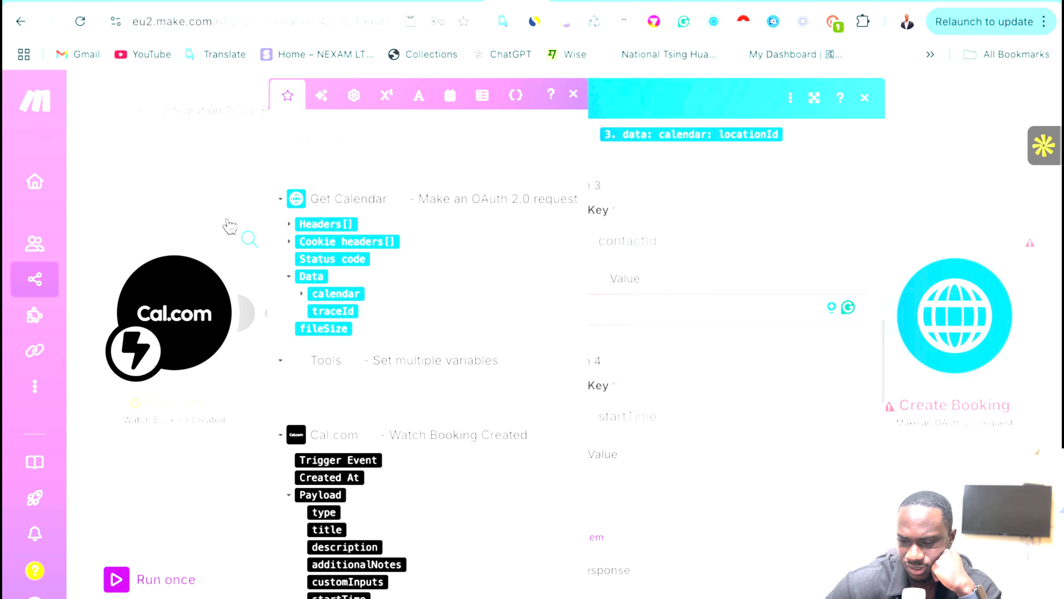
{"action": "left_click", "coordinate": [916, 116]}
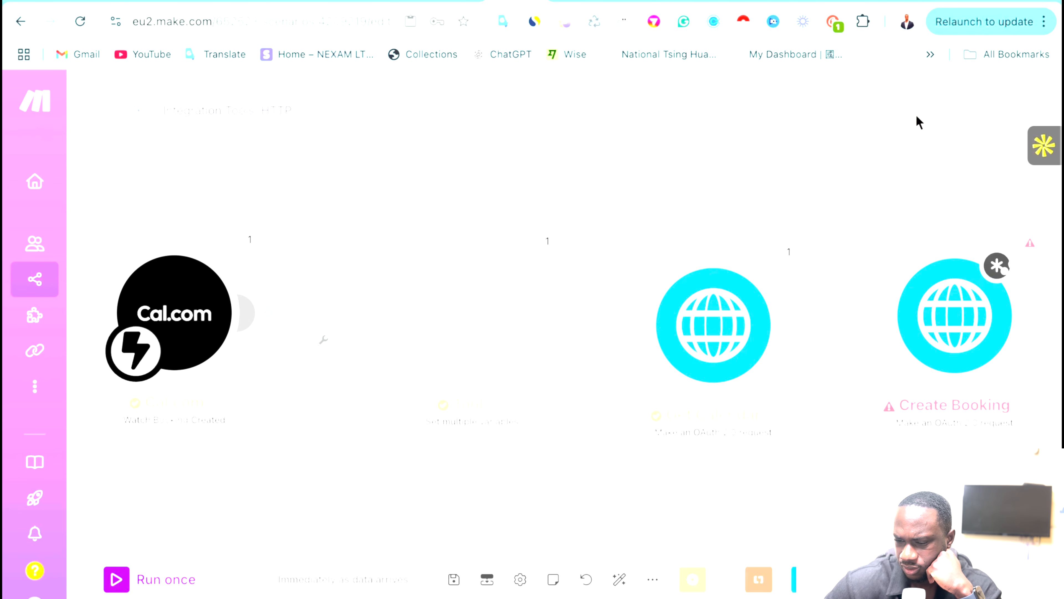
Spread the Tools, HTTP and Create Booking modules apart, then bring up the options for the link after Tools.
{"action": "mouse_move", "coordinate": [957, 297]}
{"action": "left_mouse_down"}
{"action": "mouse_move", "coordinate": [938, 212]}
{"action": "mouse_move", "coordinate": [966, 297]}
{"action": "left_mouse_up"}
{"action": "left_click_drag", "start_coordinate": [712, 331], "coordinate": [739, 280]}
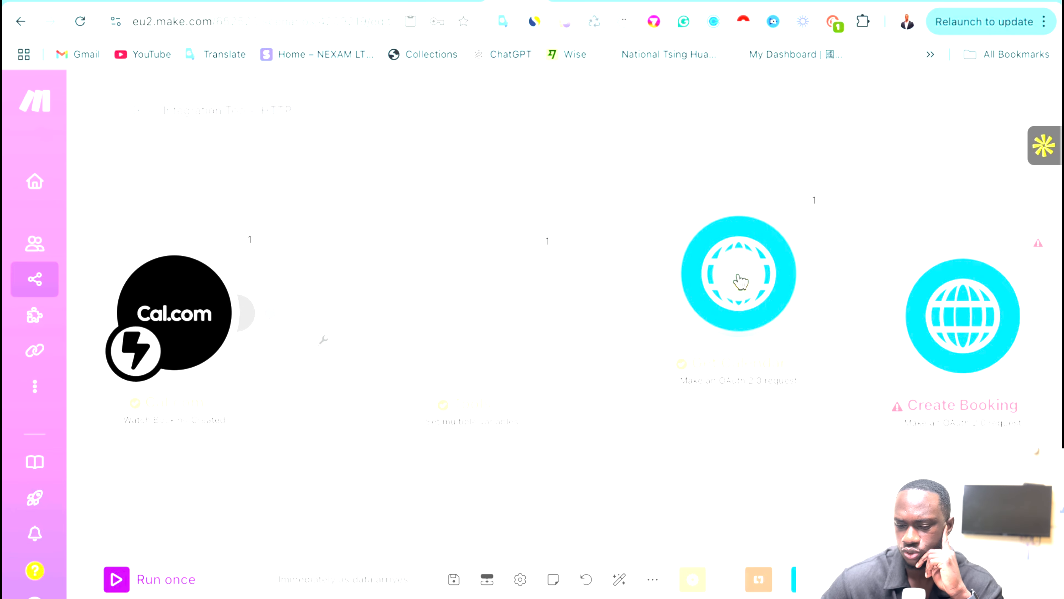
{"action": "left_click_drag", "start_coordinate": [466, 342], "coordinate": [401, 330]}
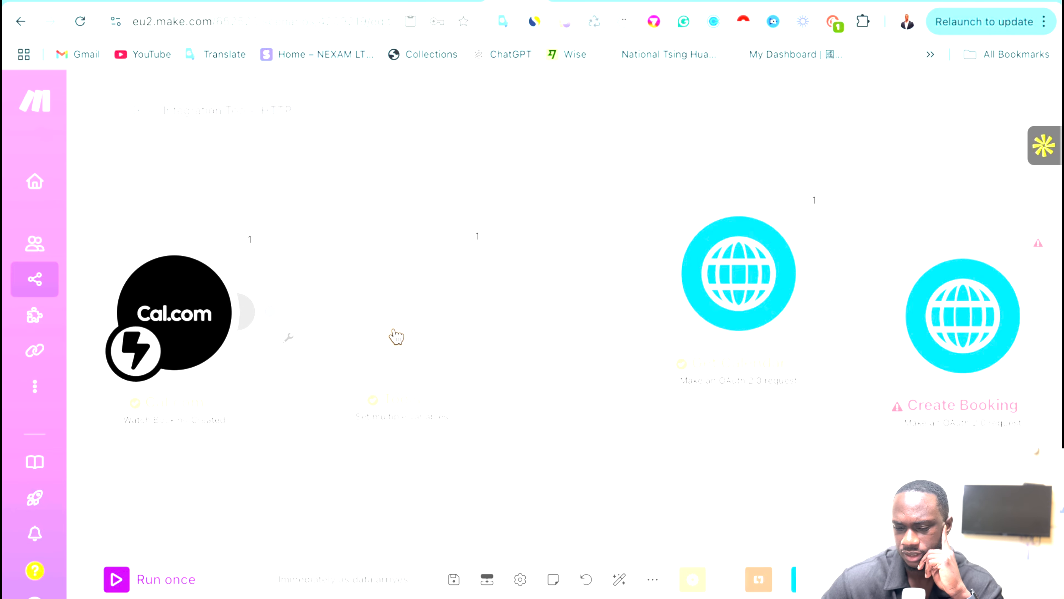
{"action": "left_click_drag", "start_coordinate": [767, 250], "coordinate": [731, 288]}
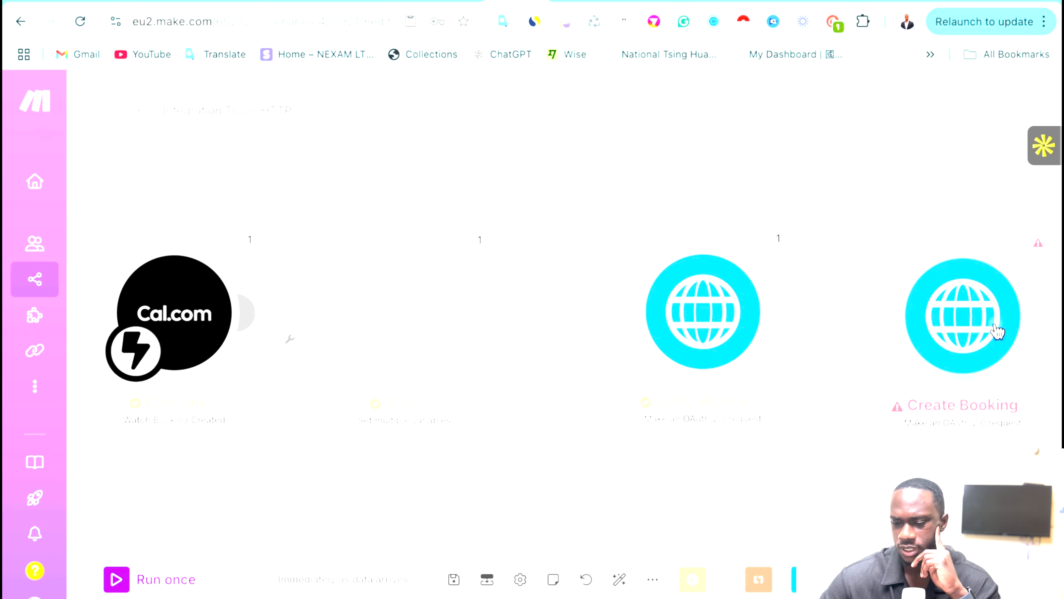
{"action": "left_click_drag", "start_coordinate": [998, 332], "coordinate": [998, 292]}
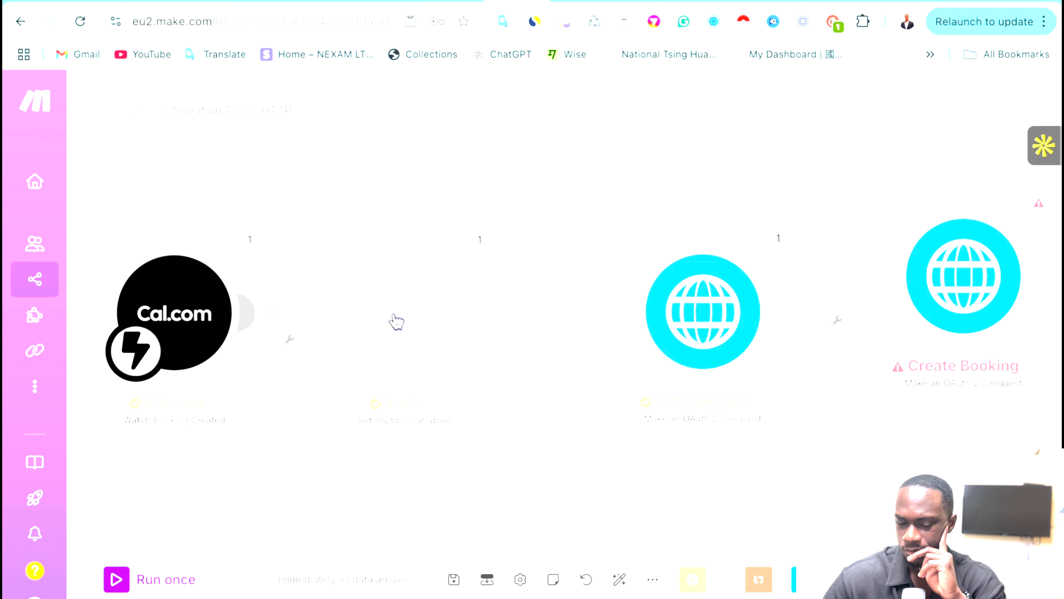
{"action": "mouse_move", "coordinate": [396, 322]}
{"action": "left_mouse_down"}
{"action": "mouse_move", "coordinate": [409, 404]}
{"action": "mouse_move", "coordinate": [344, 404]}
{"action": "mouse_move", "coordinate": [349, 295]}
{"action": "mouse_move", "coordinate": [382, 291]}
{"action": "mouse_move", "coordinate": [382, 309]}
{"action": "left_mouse_up"}
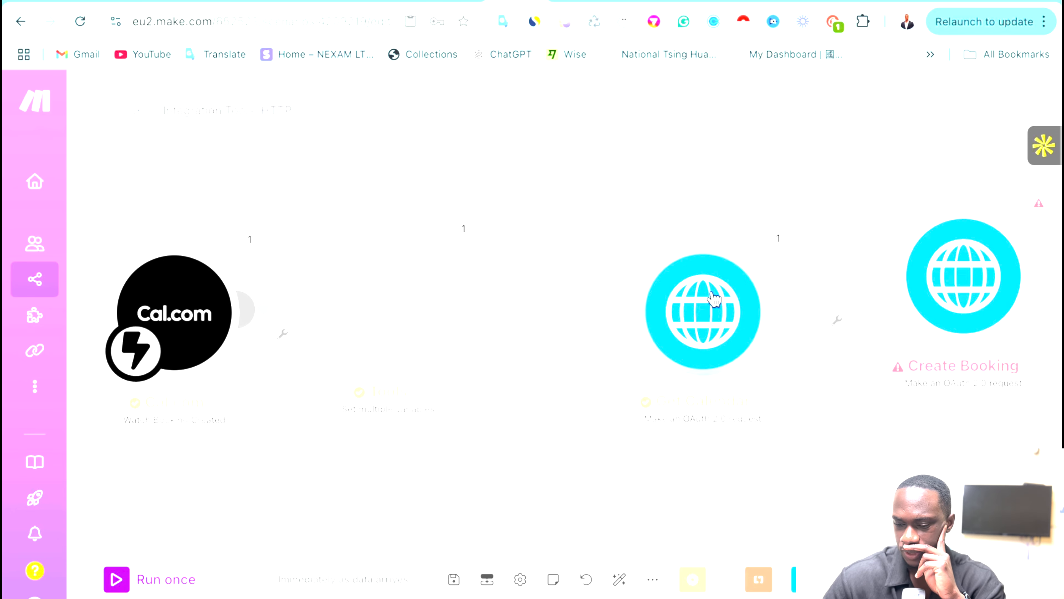
{"action": "left_click_drag", "start_coordinate": [713, 302], "coordinate": [686, 268]}
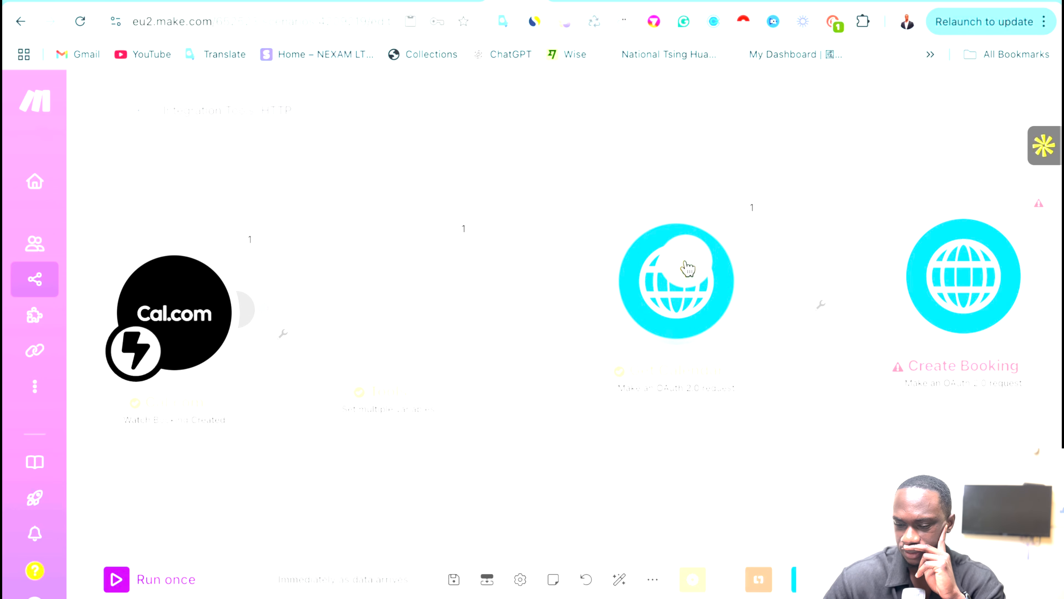
{"action": "left_click_drag", "start_coordinate": [982, 279], "coordinate": [1052, 281]}
{"action": "left_click_drag", "start_coordinate": [702, 288], "coordinate": [801, 290]}
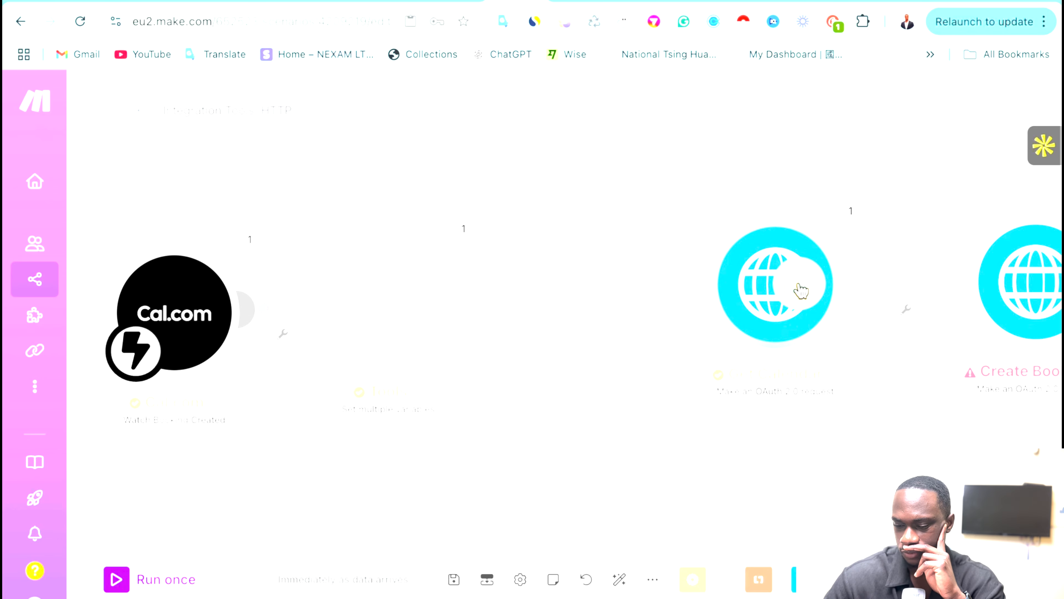
{"action": "left_click", "coordinate": [559, 301]}
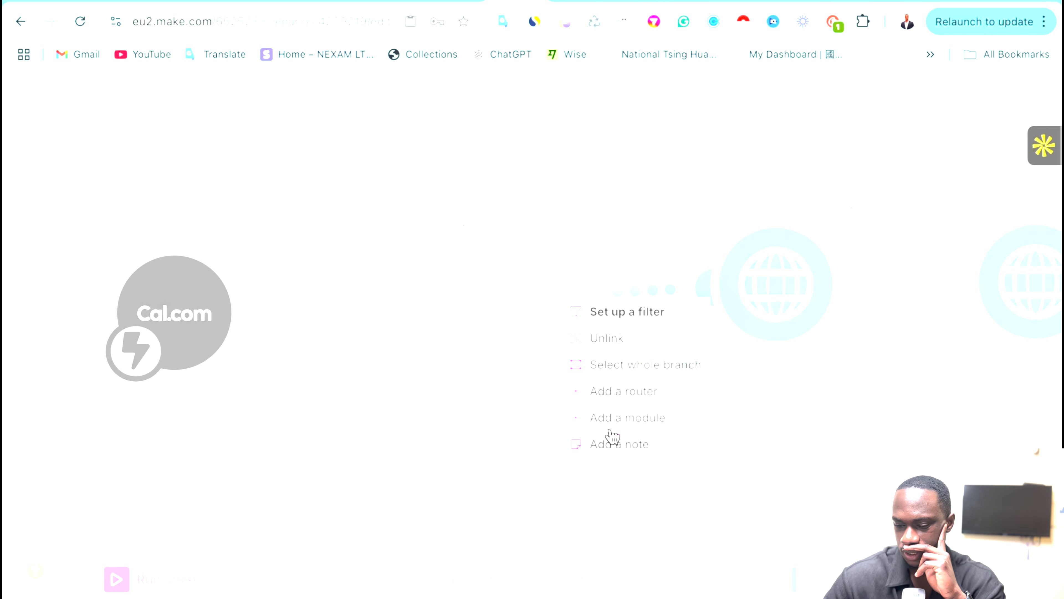
Unlink Tools from the HTTP module and insert a GoHighLevel LeadConnector Search Contacts module after Tools.
{"action": "left_click", "coordinate": [607, 339]}
{"action": "left_click", "coordinate": [464, 296]}
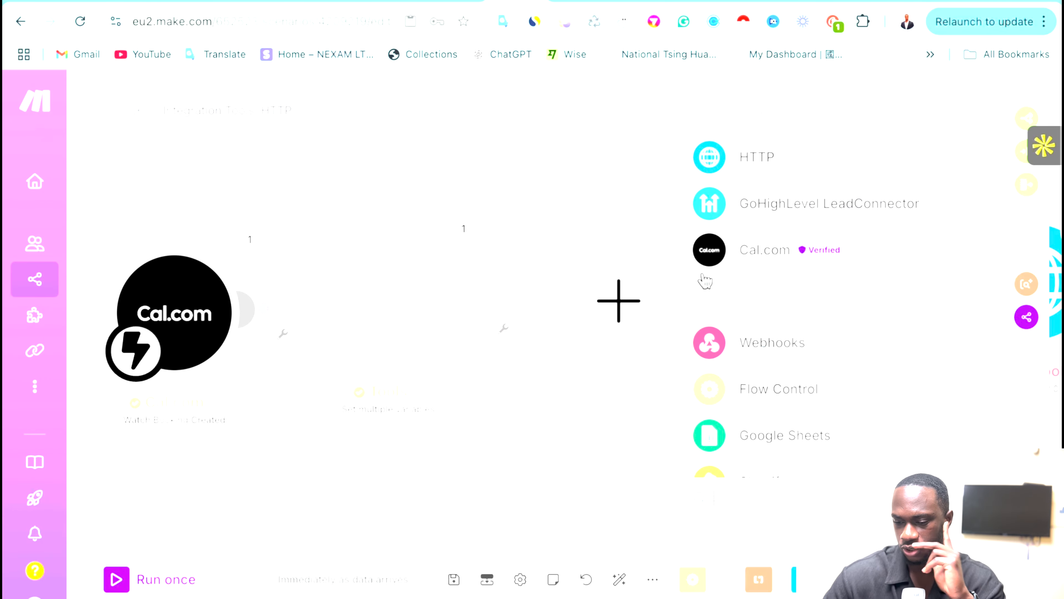
{"action": "left_click", "coordinate": [735, 206]}
{"action": "scroll", "coordinate": [760, 310], "scroll_direction": "down", "scroll_amount": 1}
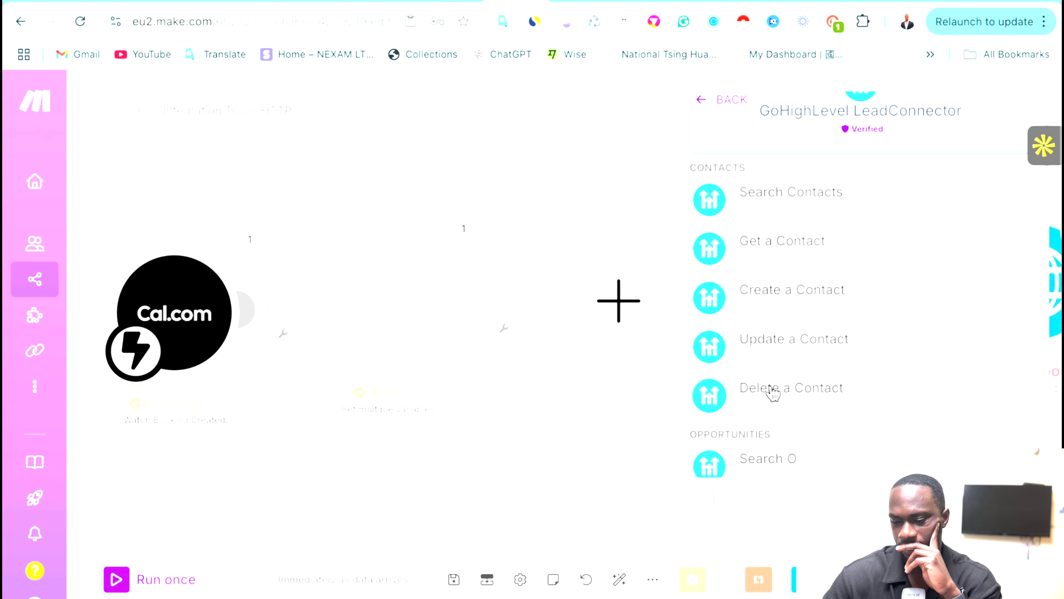
{"action": "left_click", "coordinate": [775, 213]}
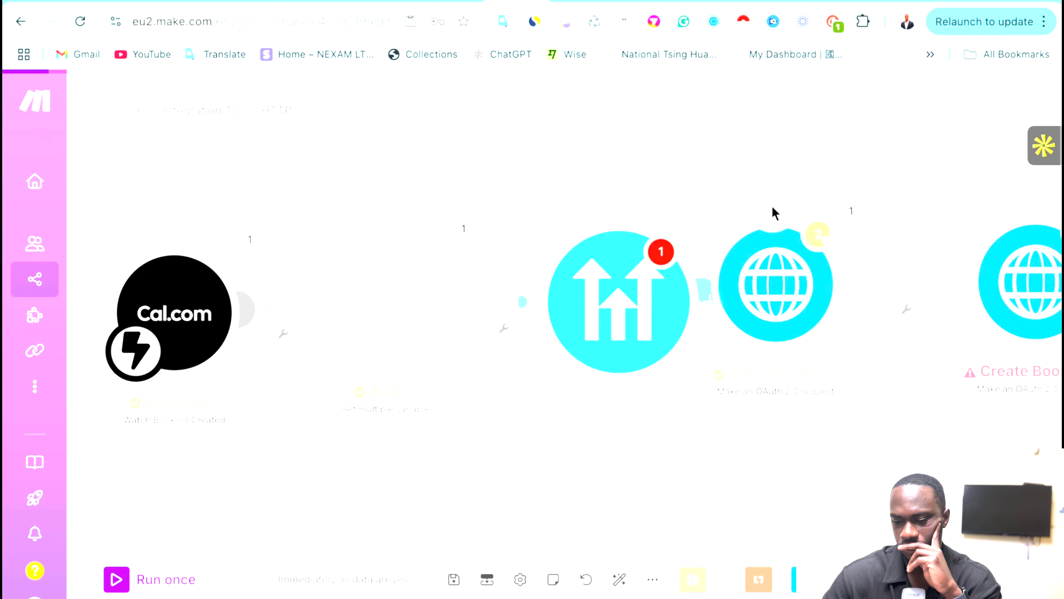
{"action": "left_click", "coordinate": [666, 278]}
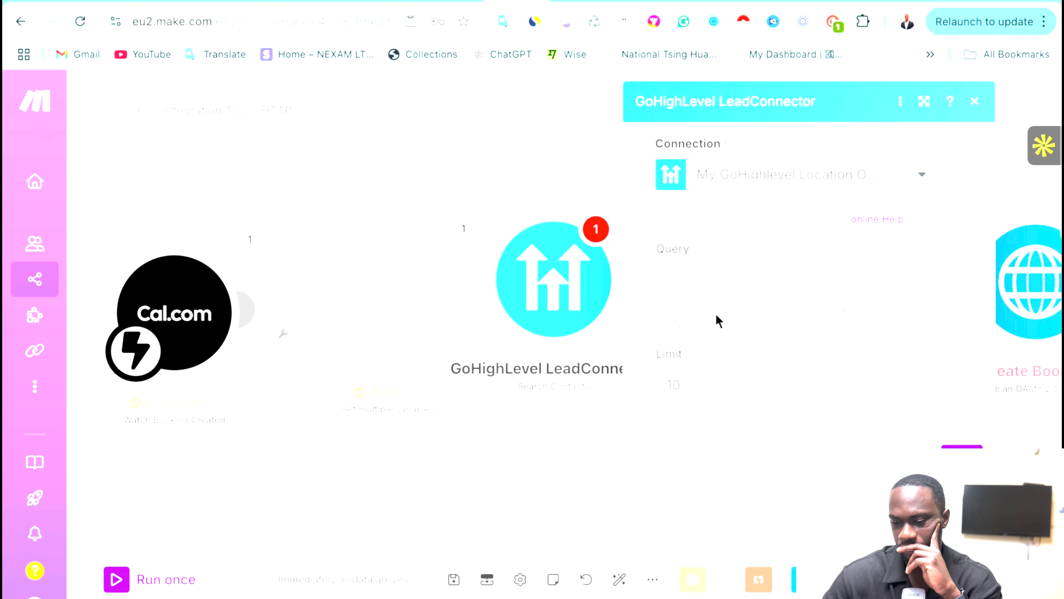
Map the Cal.com Payload attendees[] email into the Search Contacts Query field and confirm with OK.
{"action": "left_click", "coordinate": [710, 289]}
{"action": "scroll", "coordinate": [502, 420], "scroll_direction": "down", "scroll_amount": 5}
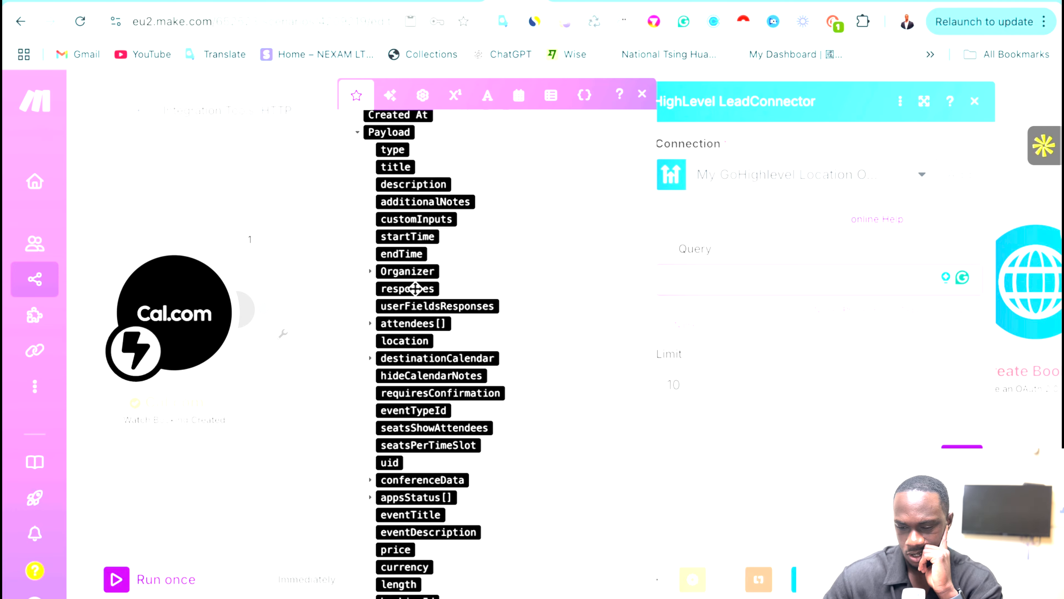
{"action": "scroll", "coordinate": [402, 286], "scroll_direction": "up", "scroll_amount": 1}
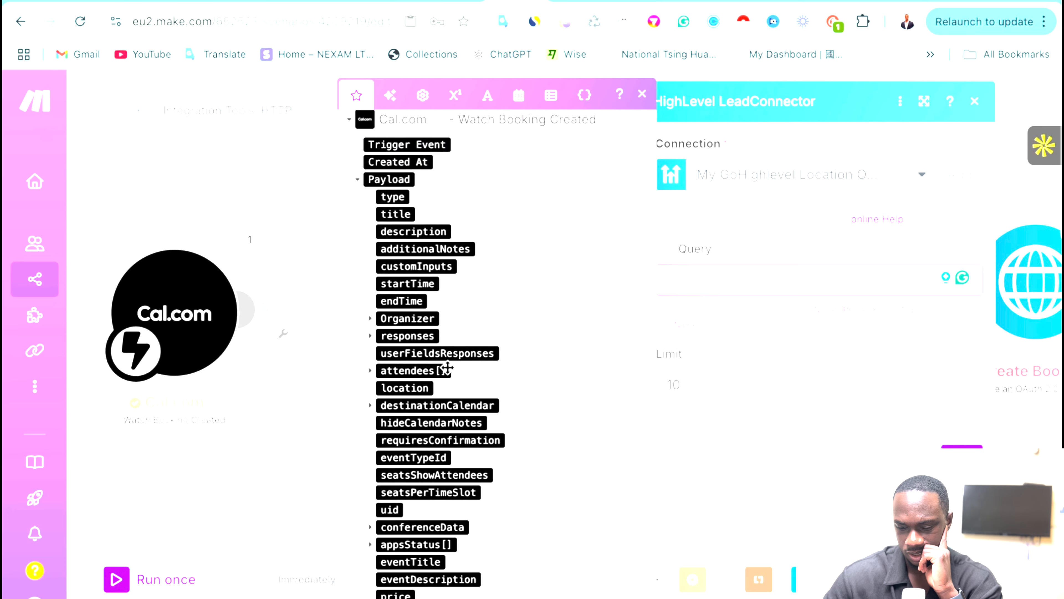
{"action": "scroll", "coordinate": [444, 371], "scroll_direction": "down", "scroll_amount": 2}
{"action": "scroll", "coordinate": [451, 379], "scroll_direction": "down", "scroll_amount": 4}
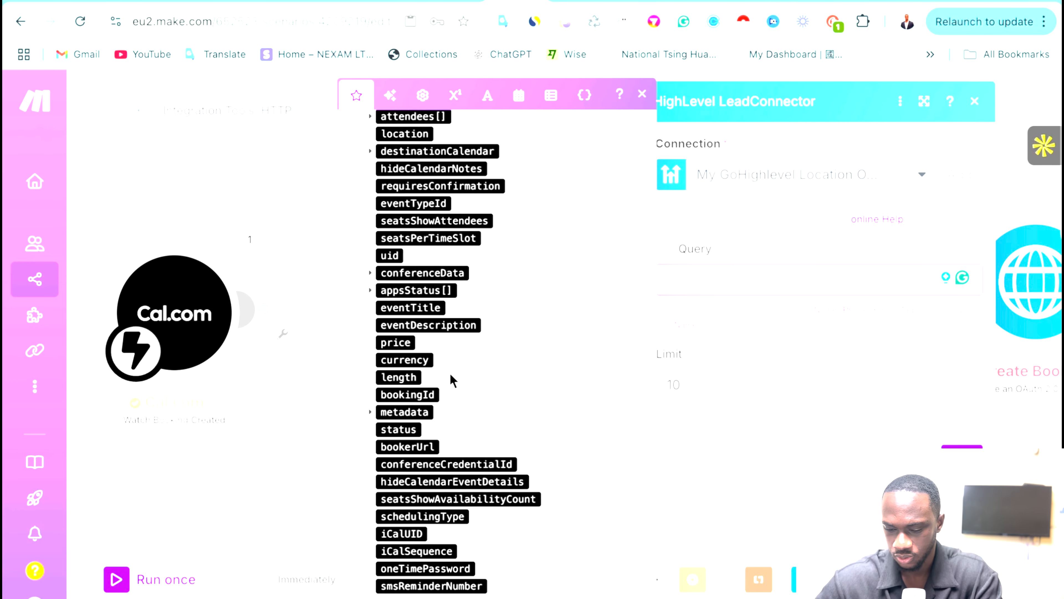
{"action": "scroll", "coordinate": [453, 380], "scroll_direction": "up", "scroll_amount": 9}
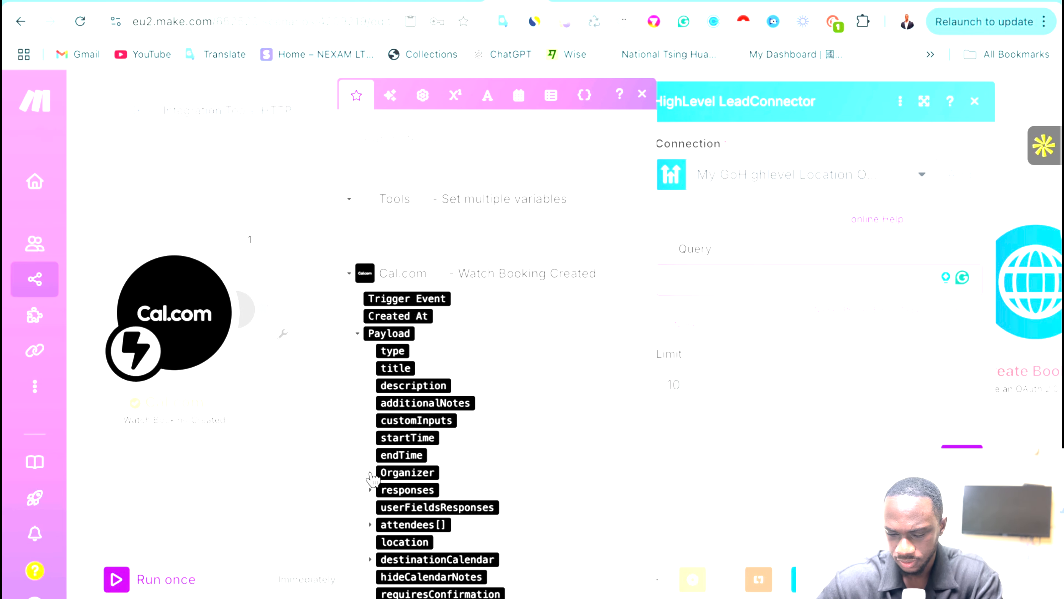
{"action": "scroll", "coordinate": [372, 492], "scroll_direction": "down", "scroll_amount": 1}
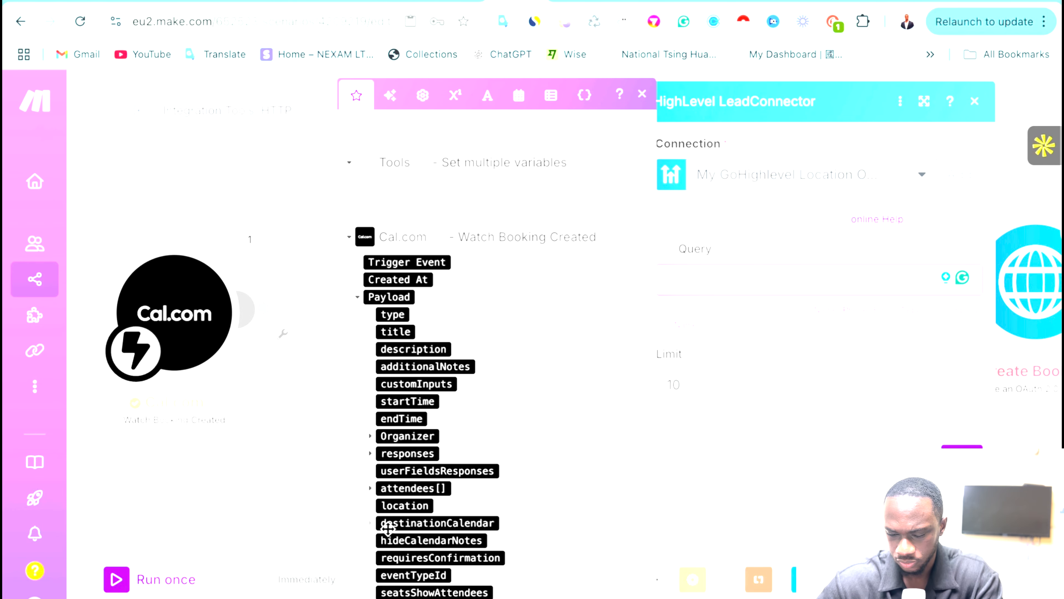
{"action": "left_click", "coordinate": [371, 489]}
{"action": "scroll", "coordinate": [456, 493], "scroll_direction": "down", "scroll_amount": 3}
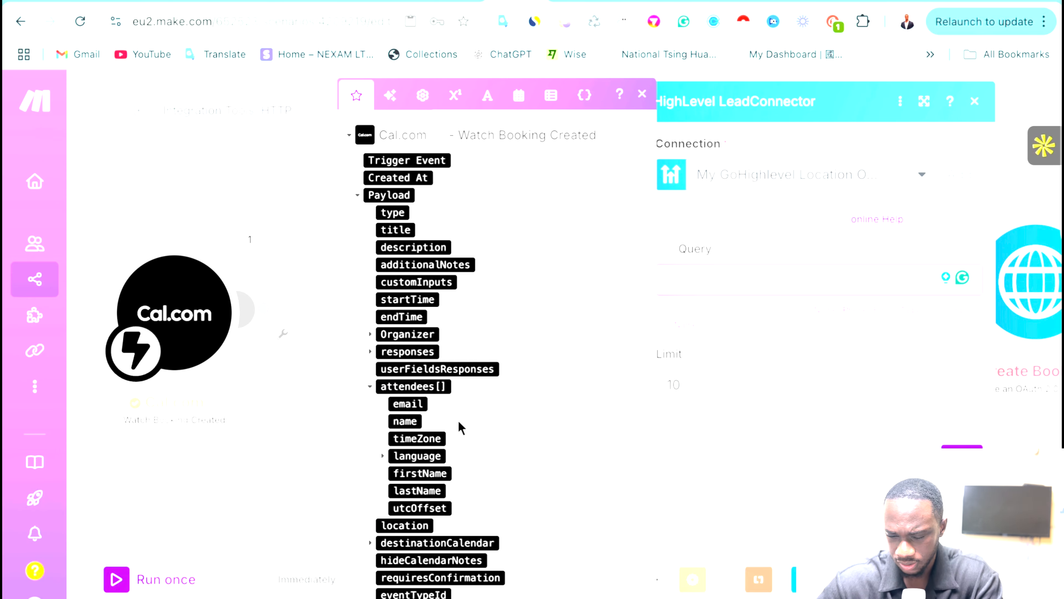
{"action": "scroll", "coordinate": [420, 494], "scroll_direction": "down", "scroll_amount": 2}
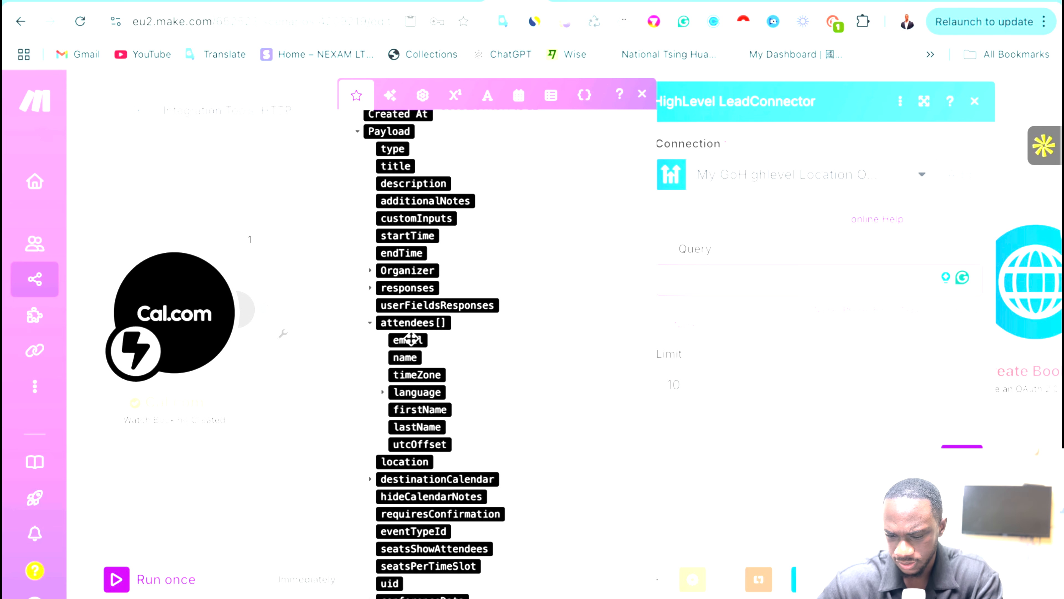
{"action": "left_click_drag", "start_coordinate": [404, 340], "coordinate": [708, 287]}
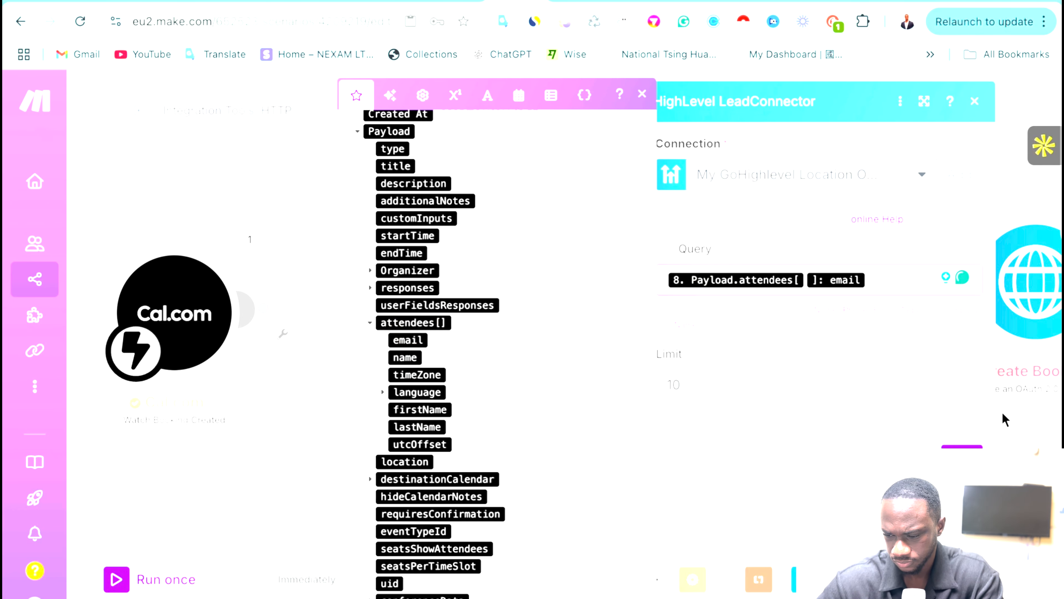
{"action": "left_click", "coordinate": [962, 457]}
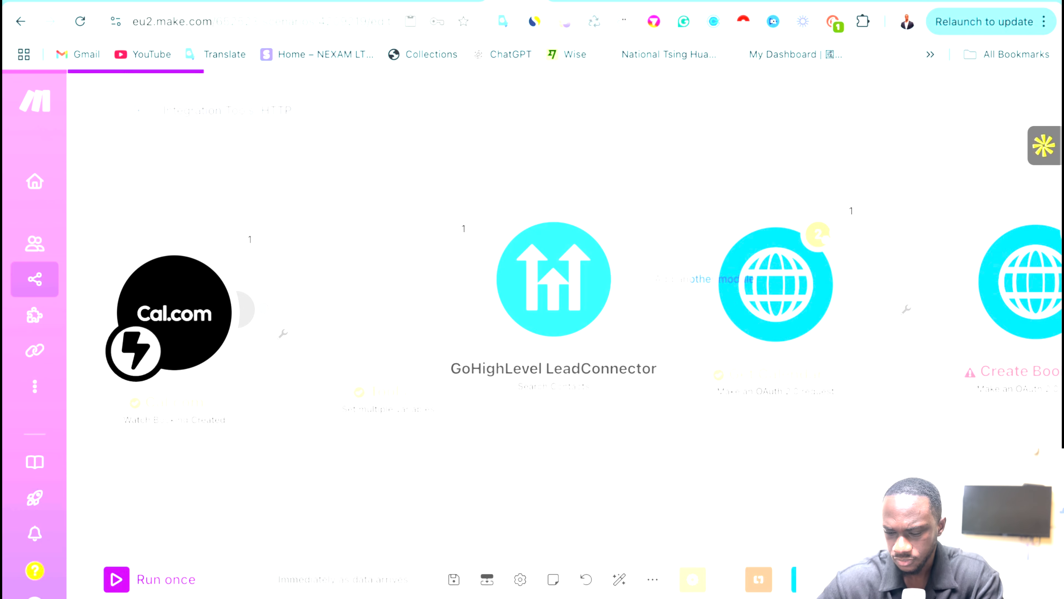
Add a second GoHighLevel contact module after Search Contacts, map Contact ID to '10. Contact ID', and save.
{"action": "left_click", "coordinate": [572, 302]}
{"action": "left_click_drag", "start_coordinate": [573, 309], "coordinate": [509, 517]}
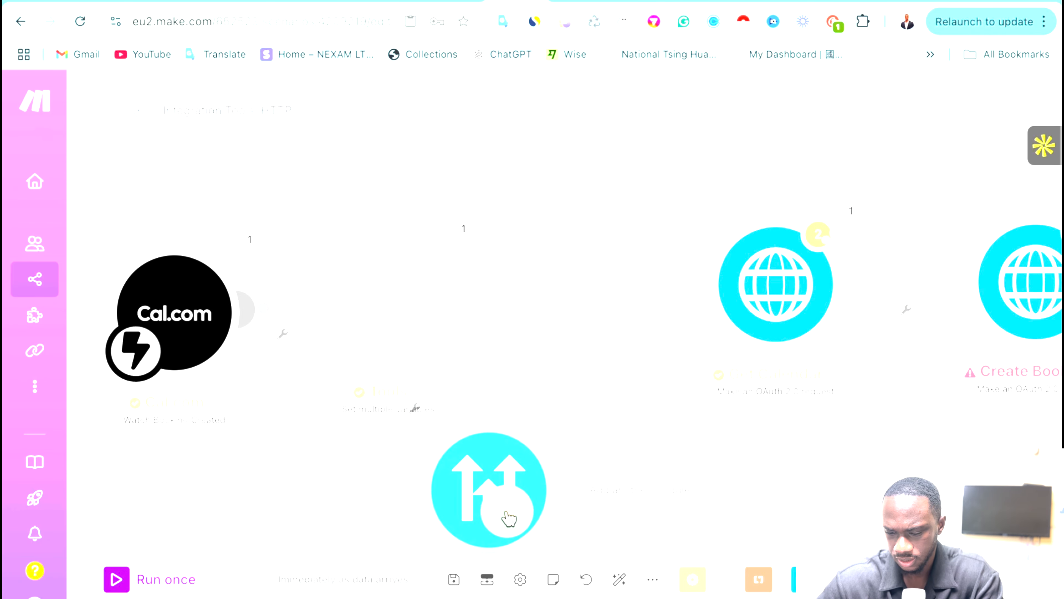
{"action": "left_click", "coordinate": [563, 488]}
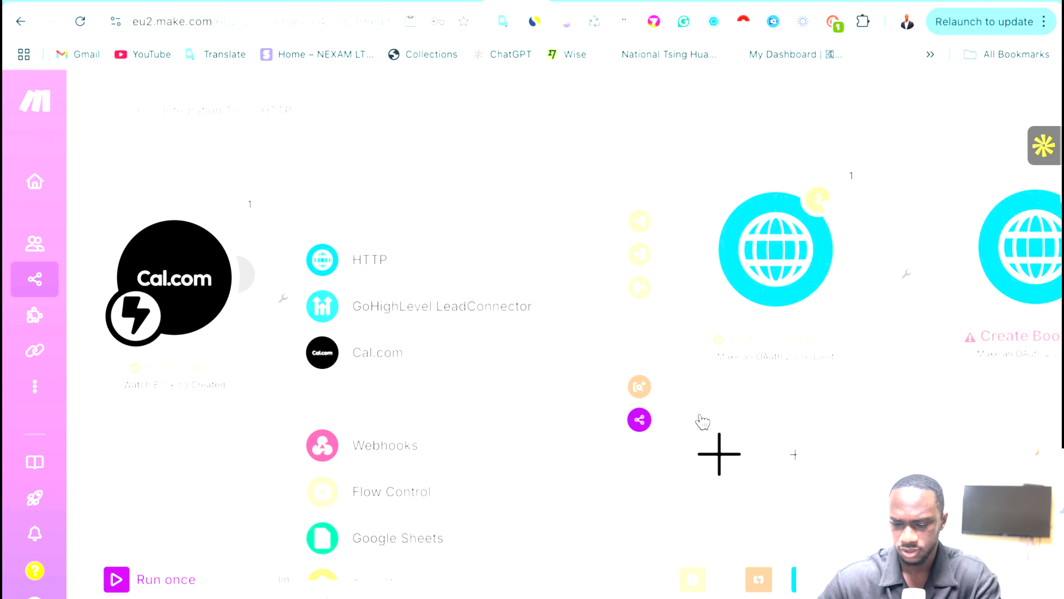
{"action": "left_click", "coordinate": [446, 302]}
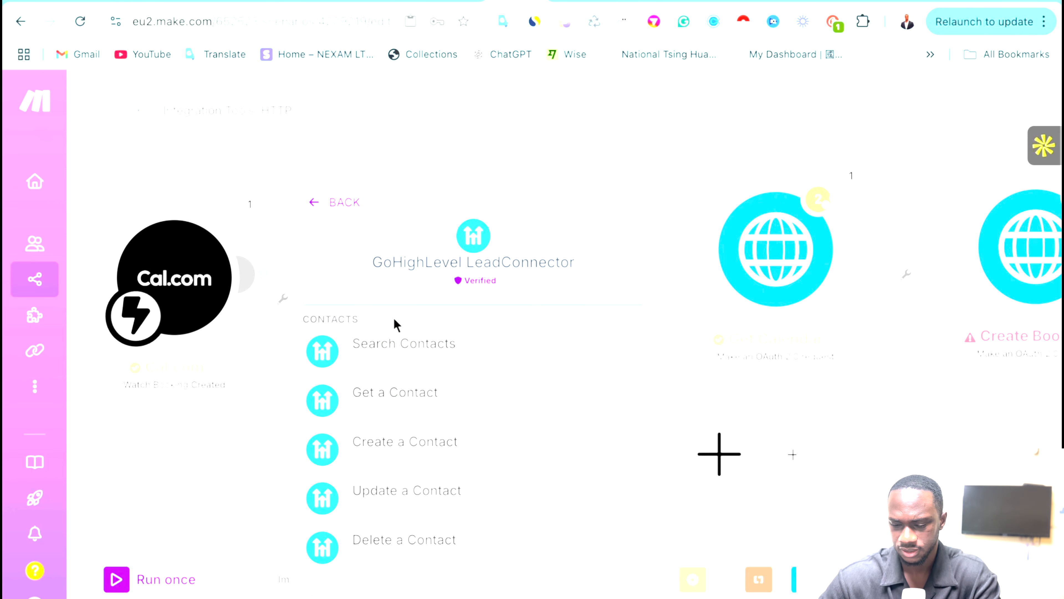
{"action": "left_click", "coordinate": [435, 420]}
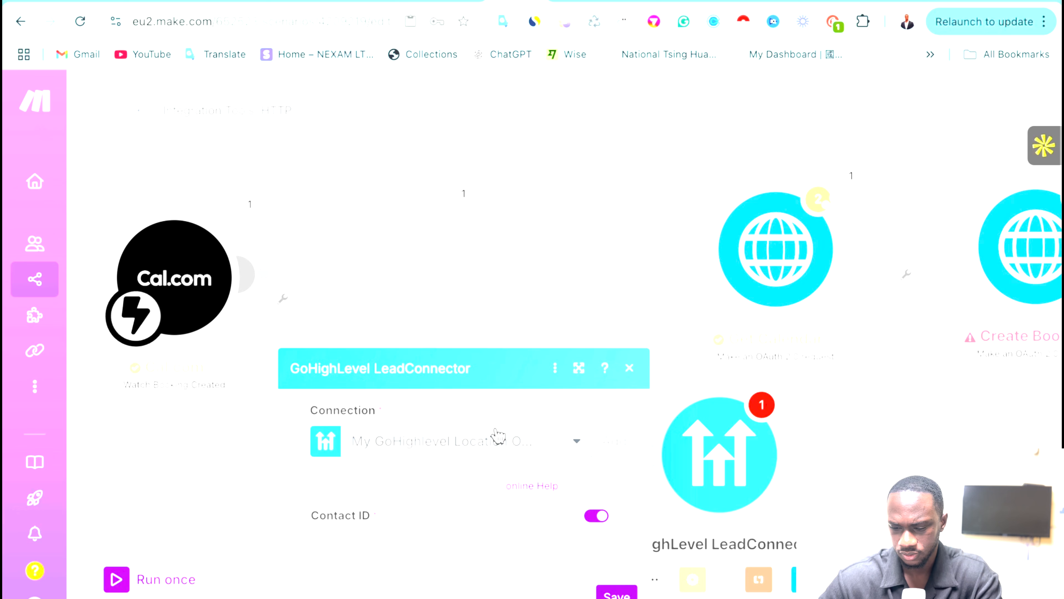
{"action": "left_click", "coordinate": [352, 527]}
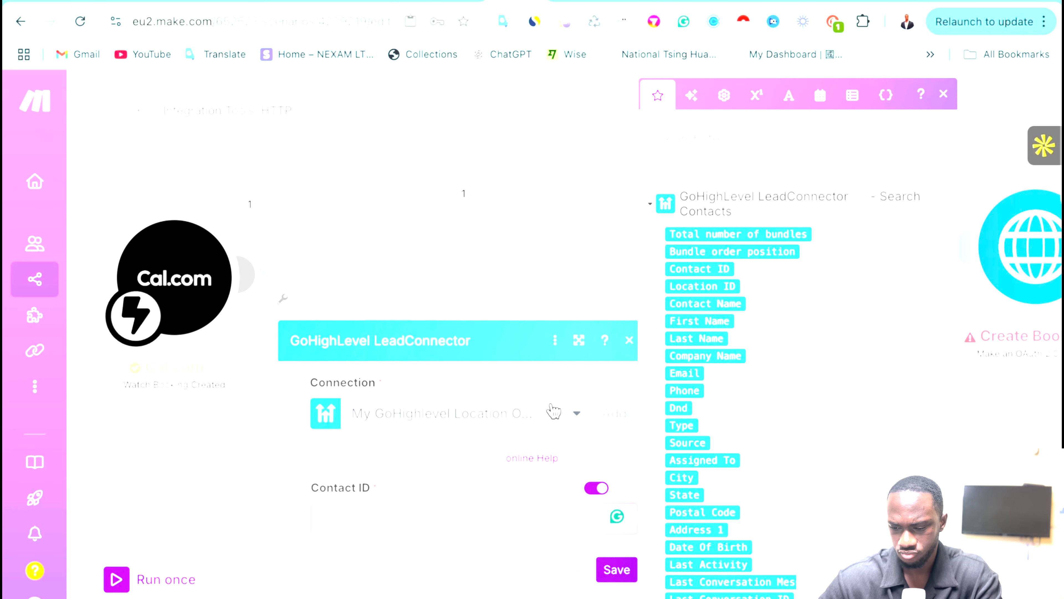
{"action": "left_click", "coordinate": [709, 269]}
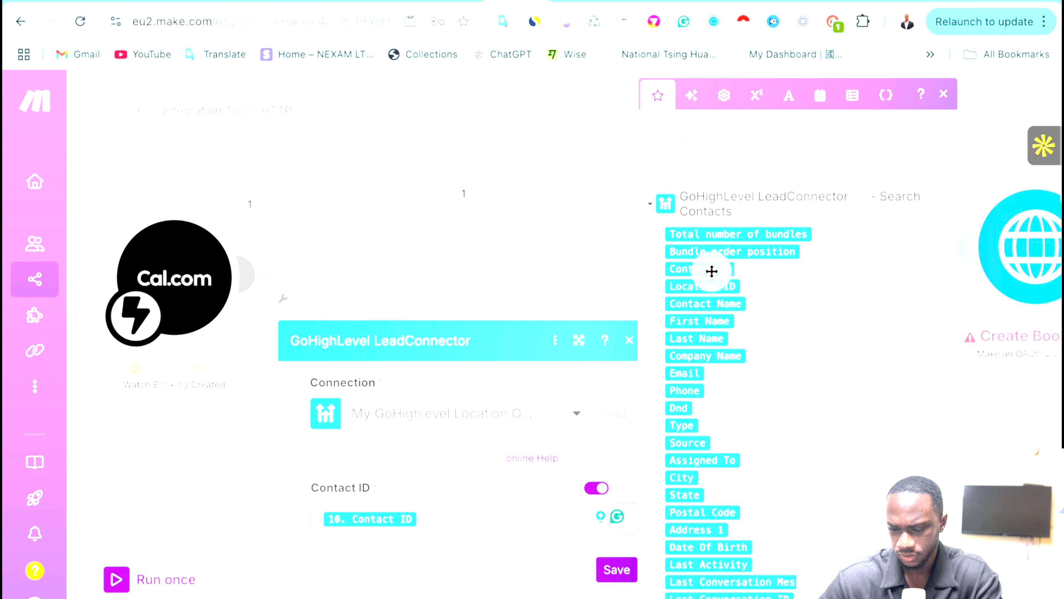
{"action": "left_click", "coordinate": [617, 570]}
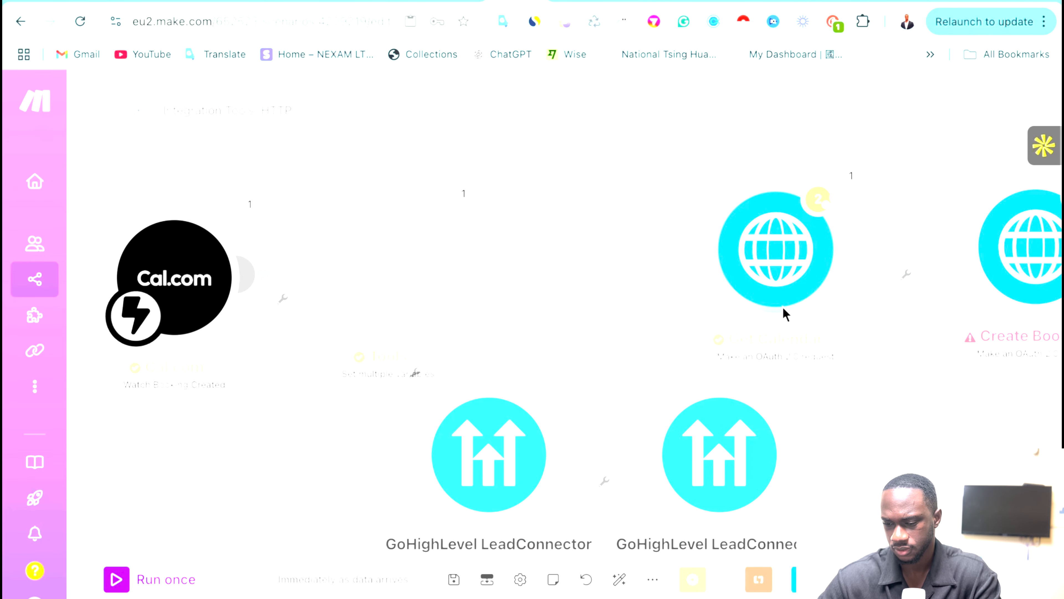
Reposition the HTTP modules and auto-align all scenario modules into one row.
{"action": "left_click_drag", "start_coordinate": [779, 280], "coordinate": [900, 444]}
{"action": "left_click_drag", "start_coordinate": [903, 238], "coordinate": [737, 238]}
{"action": "scroll", "coordinate": [737, 238], "scroll_direction": "down", "scroll_amount": 2}
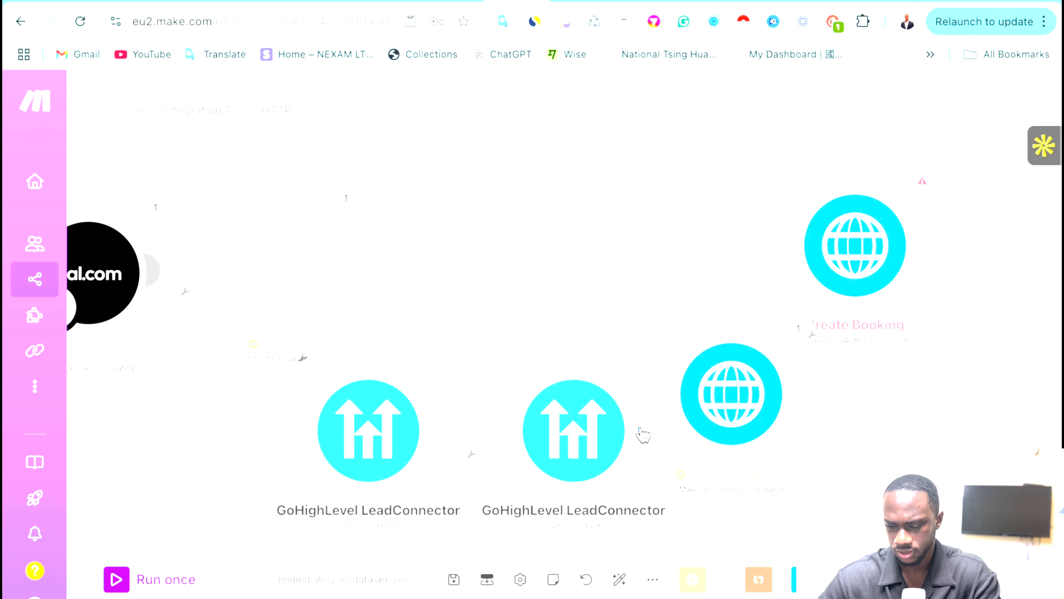
{"action": "left_click", "coordinate": [616, 589]}
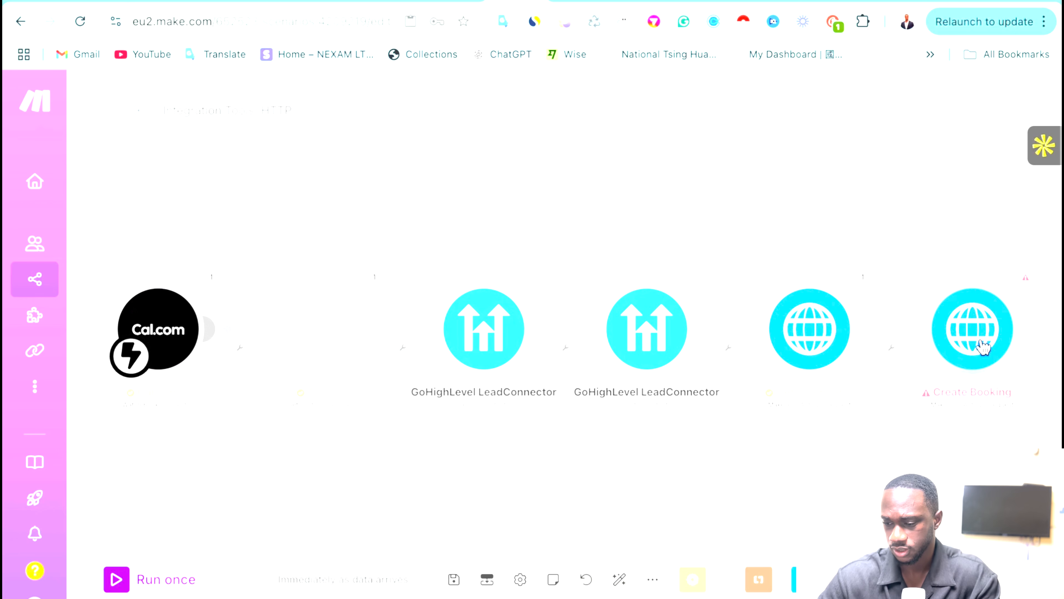
Inspect the Create Booking contactId field, then open the second GoHighLevel module's settings.
{"action": "left_click", "coordinate": [975, 340]}
{"action": "scroll", "coordinate": [721, 408], "scroll_direction": "down", "scroll_amount": 10}
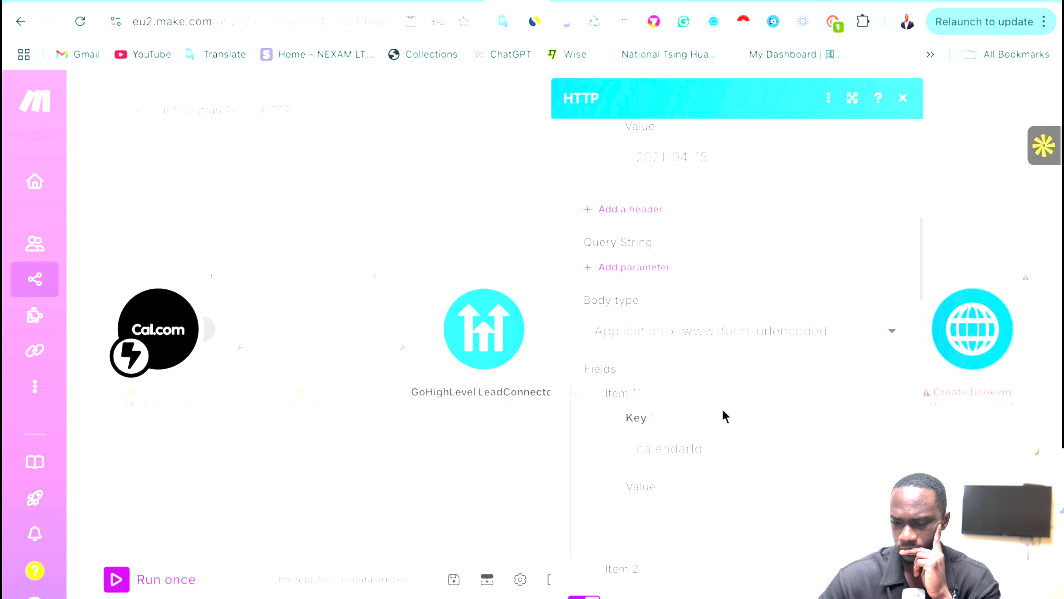
{"action": "scroll", "coordinate": [722, 408], "scroll_direction": "down", "scroll_amount": 10}
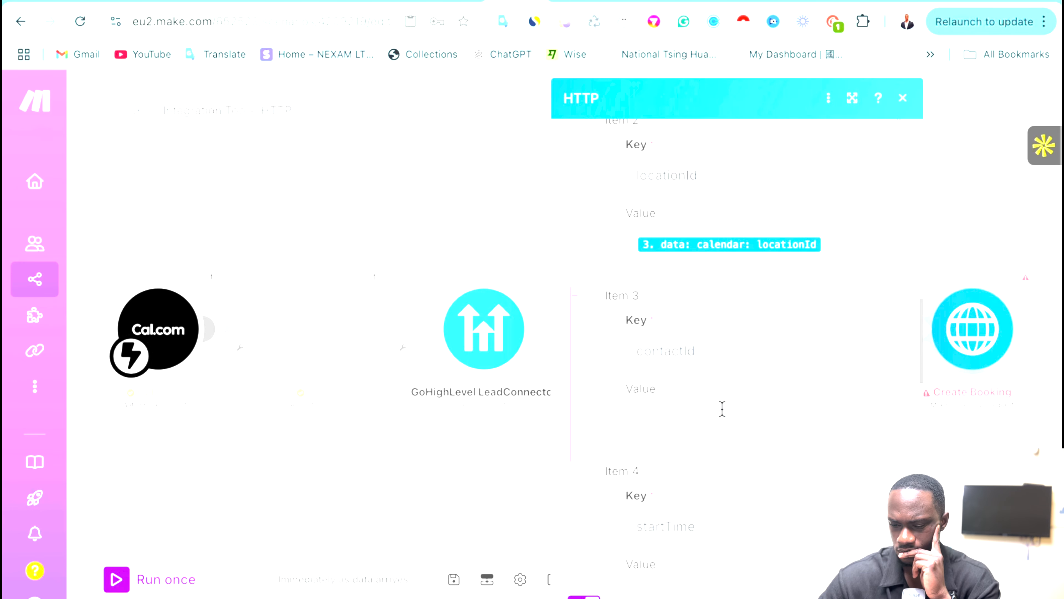
{"action": "left_click", "coordinate": [665, 381]}
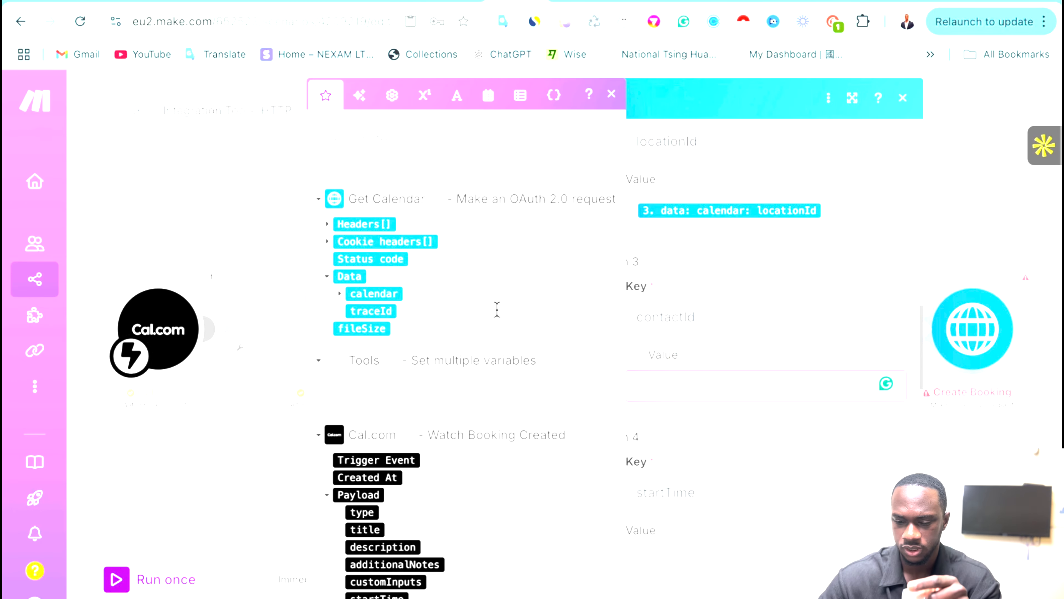
{"action": "scroll", "coordinate": [423, 383], "scroll_direction": "down", "scroll_amount": 1}
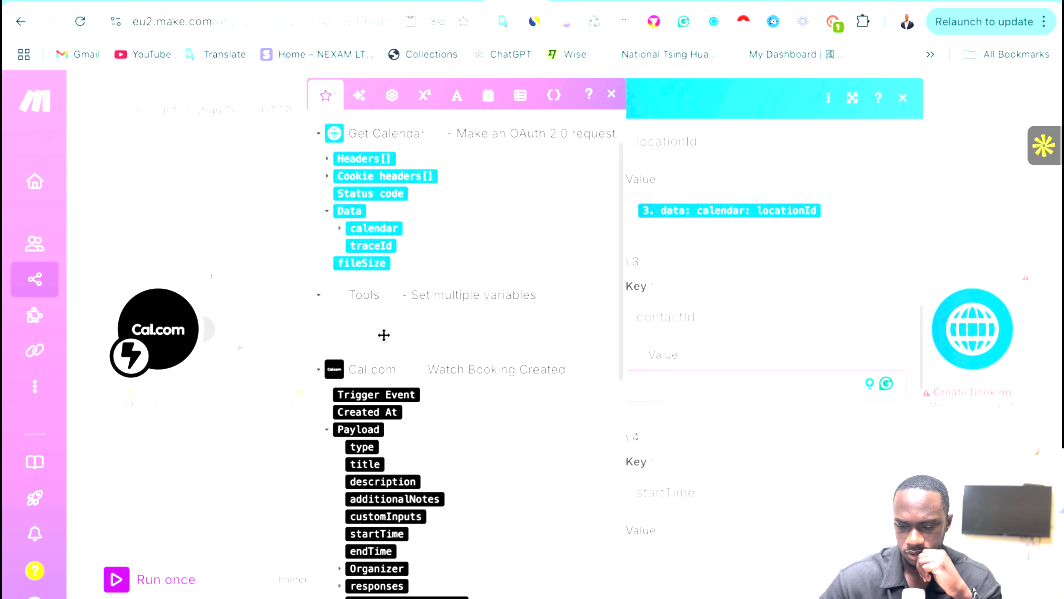
{"action": "scroll", "coordinate": [449, 327], "scroll_direction": "down", "scroll_amount": 2}
{"action": "scroll", "coordinate": [449, 327], "scroll_direction": "up", "scroll_amount": 3}
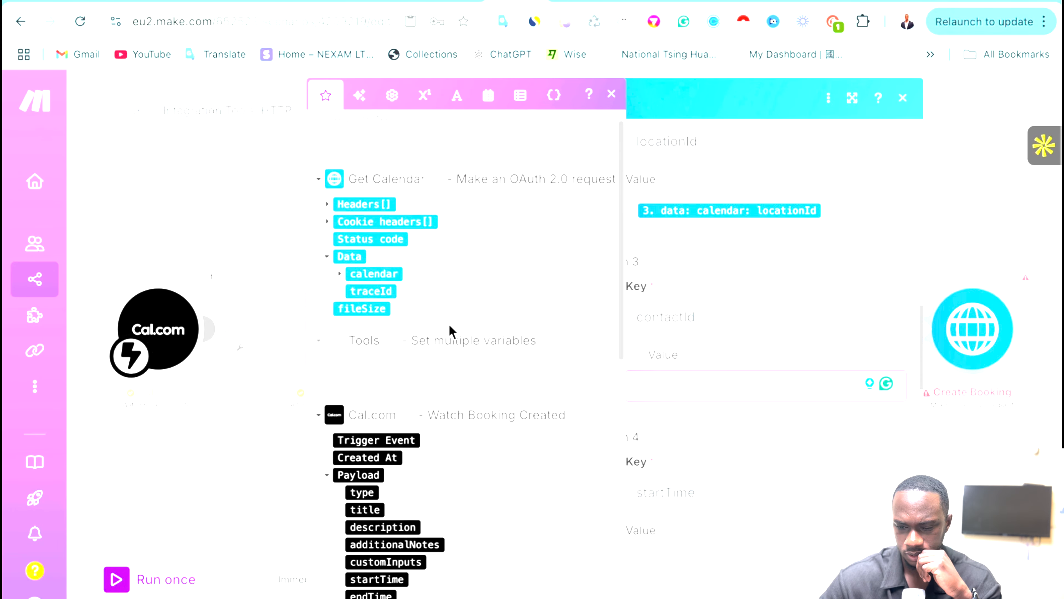
{"action": "scroll", "coordinate": [449, 329], "scroll_direction": "down", "scroll_amount": 8}
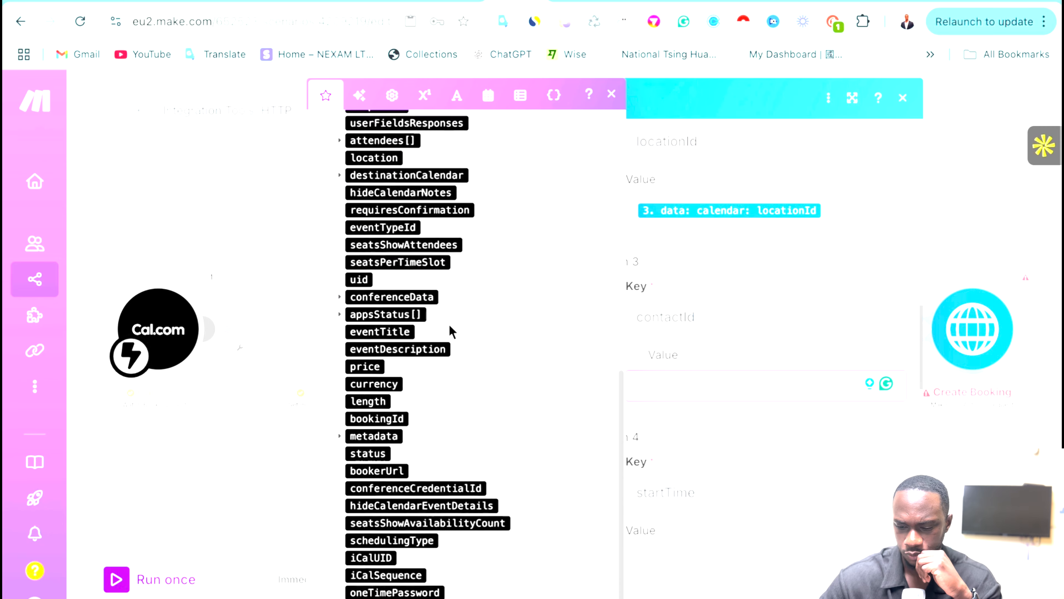
{"action": "left_click", "coordinate": [152, 499]}
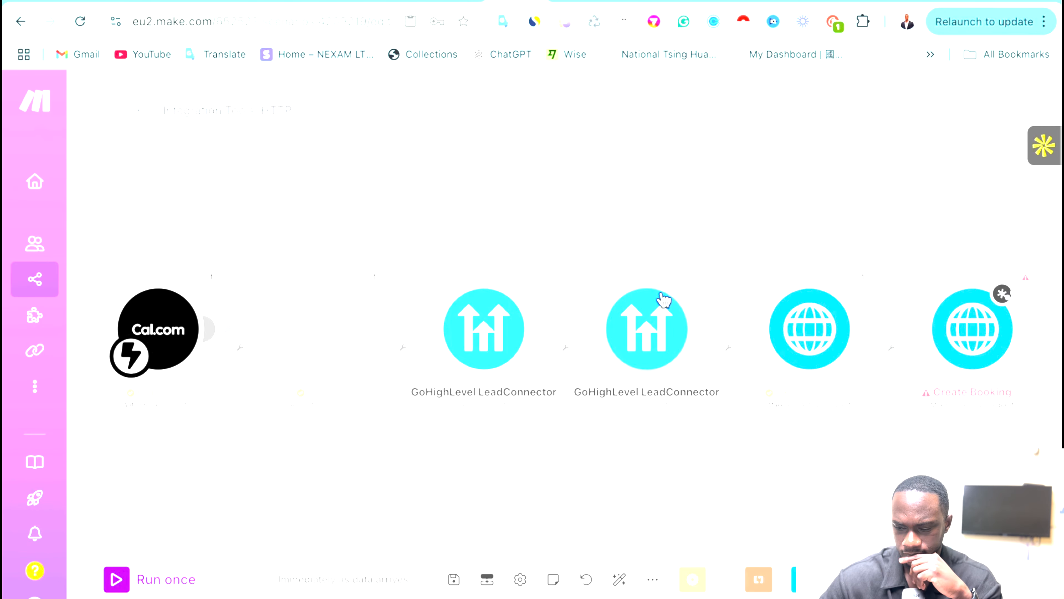
{"action": "left_click", "coordinate": [651, 336]}
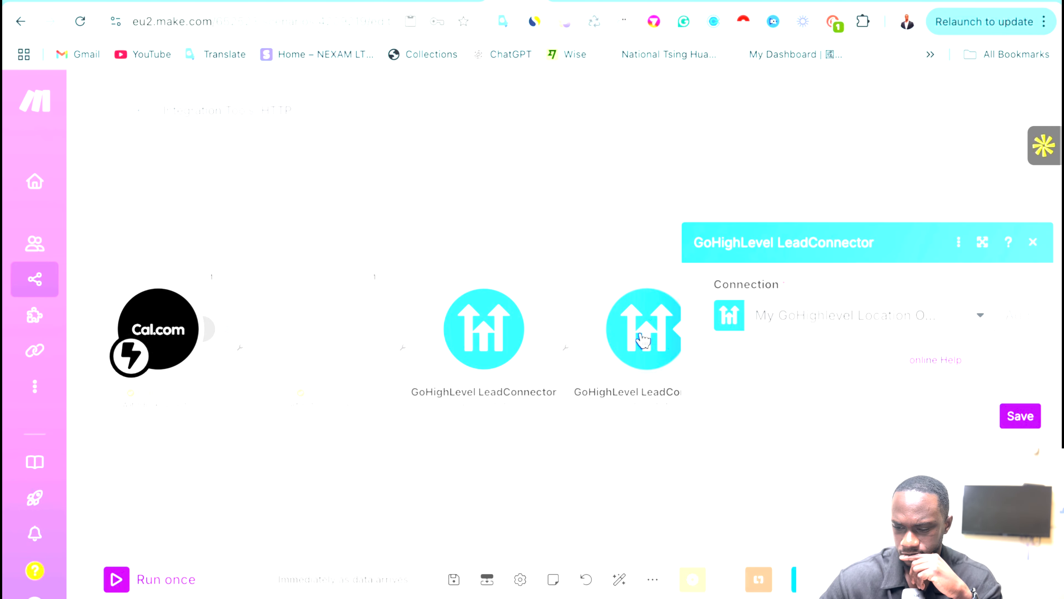
Close the GoHighLevel settings and browse the values available for the Create Booking contactId field.
{"action": "left_click", "coordinate": [541, 501]}
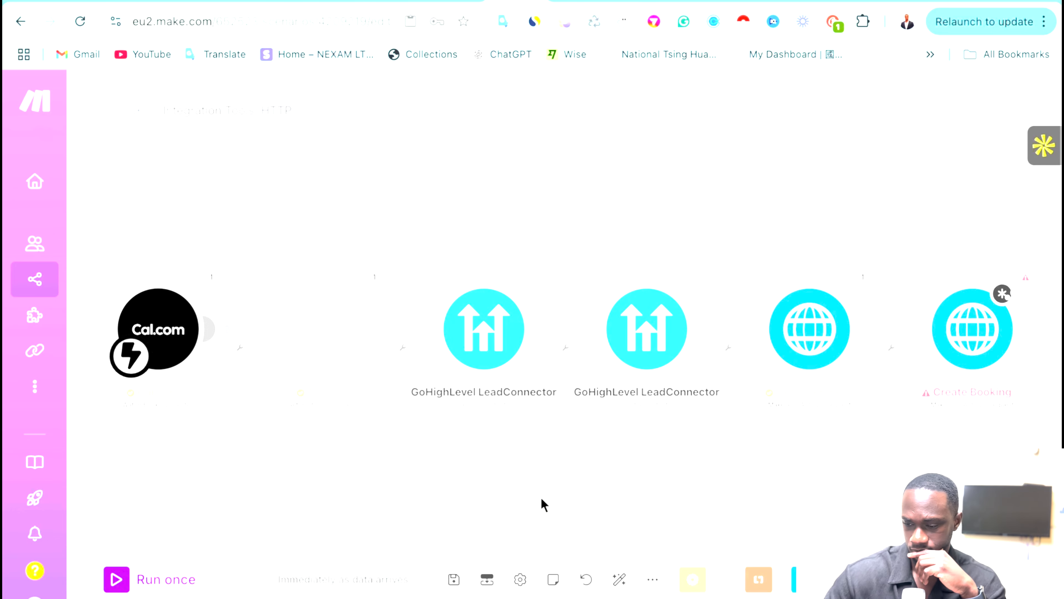
{"action": "left_click", "coordinate": [955, 358]}
{"action": "scroll", "coordinate": [670, 398], "scroll_direction": "down", "scroll_amount": 10}
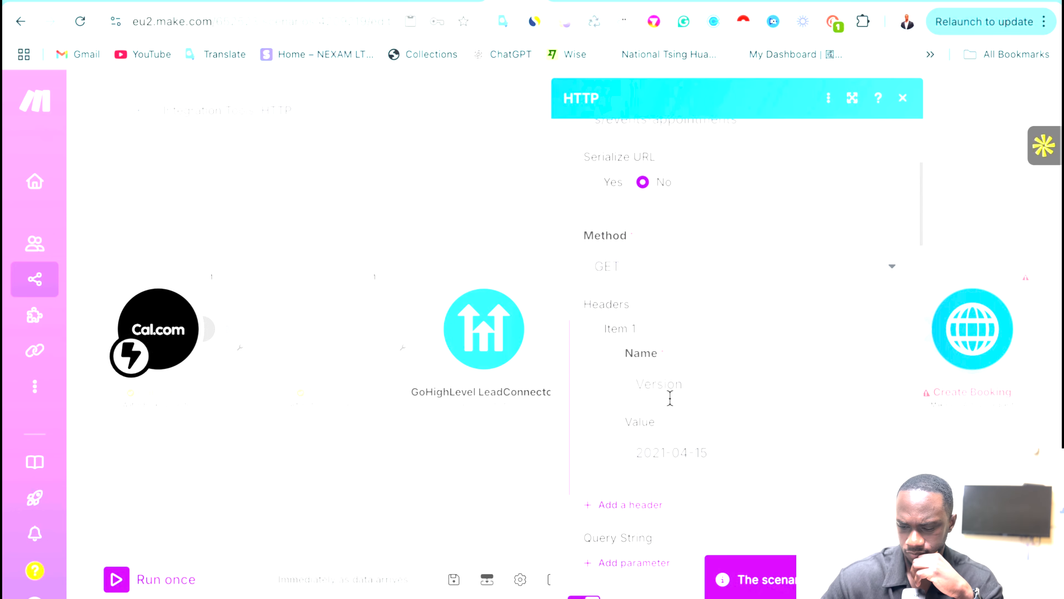
{"action": "scroll", "coordinate": [671, 400], "scroll_direction": "down", "scroll_amount": 15}
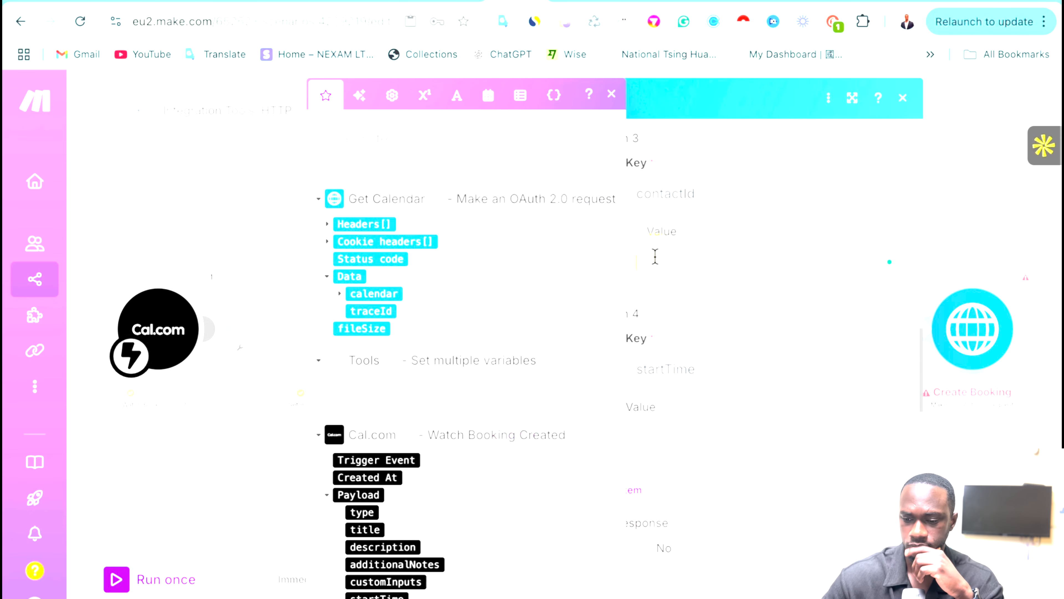
{"action": "left_click", "coordinate": [656, 252]}
{"action": "scroll", "coordinate": [435, 326], "scroll_direction": "down", "scroll_amount": 10}
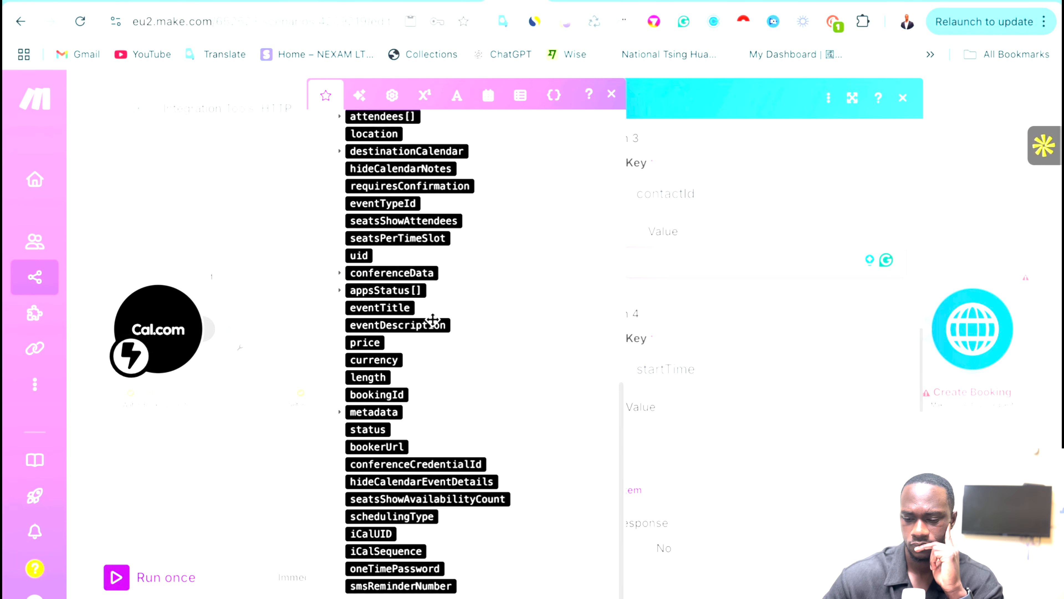
{"action": "scroll", "coordinate": [434, 323], "scroll_direction": "up", "scroll_amount": 10}
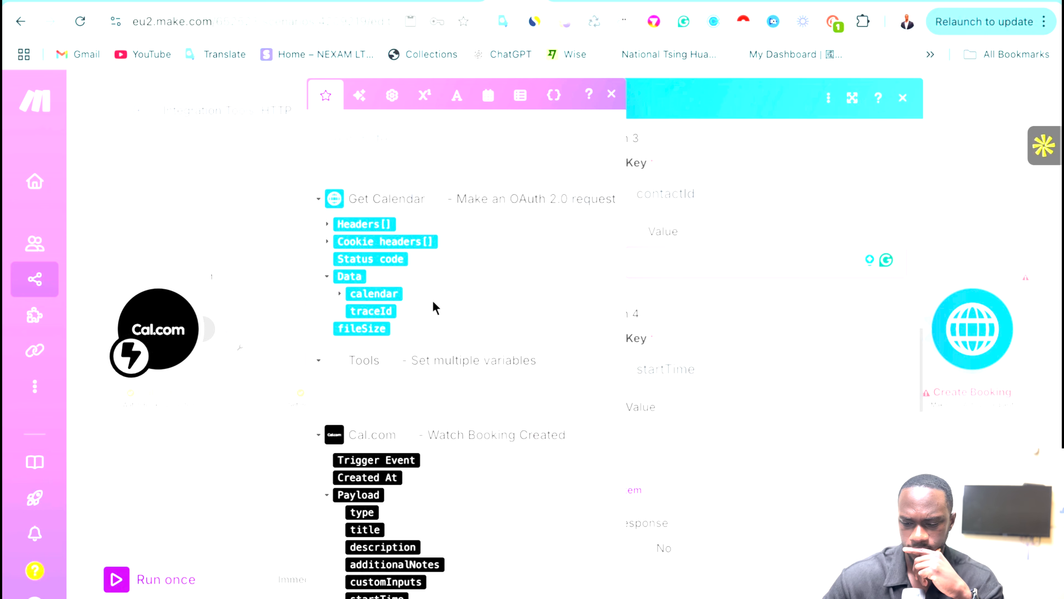
{"action": "left_click", "coordinate": [258, 465]}
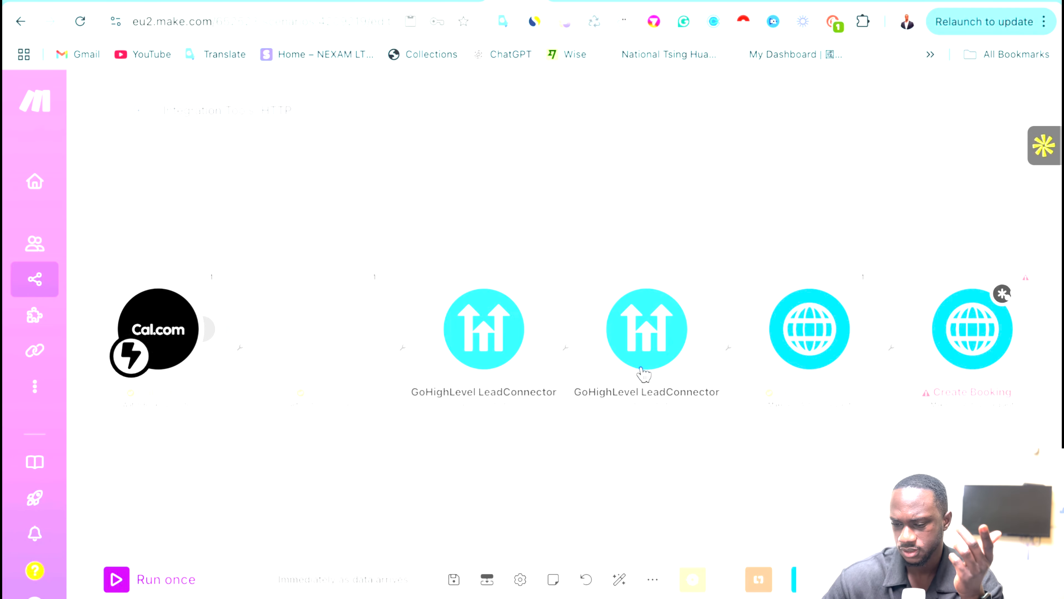
Map the GoHighLevel Get a Contact '11. Contact ID' into the Create Booking contactId field.
{"action": "left_click", "coordinate": [974, 327]}
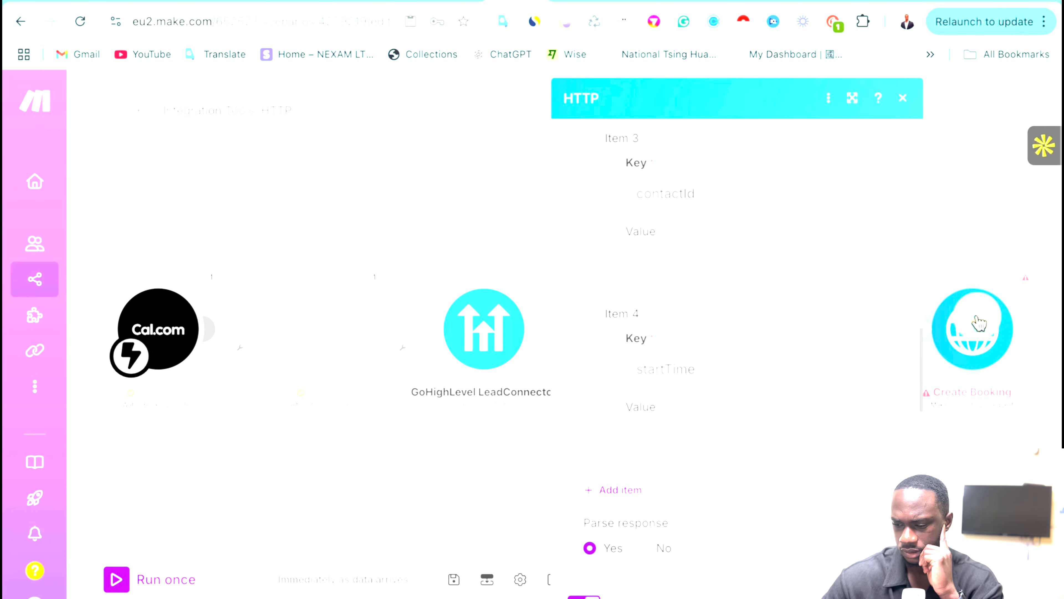
{"action": "left_click", "coordinate": [890, 595]}
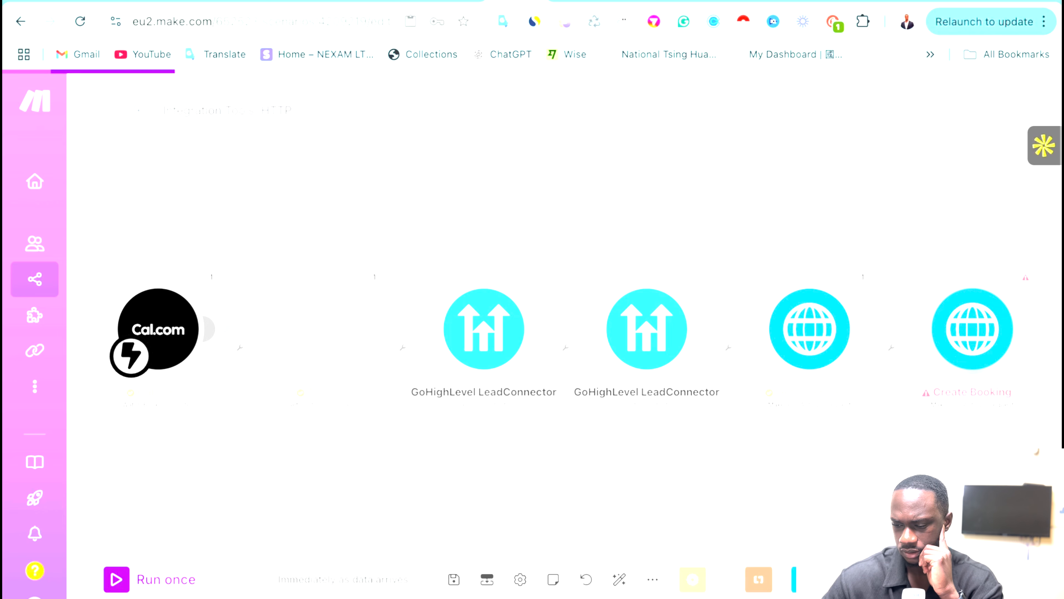
{"action": "left_click", "coordinate": [971, 354]}
{"action": "scroll", "coordinate": [705, 390], "scroll_direction": "down", "scroll_amount": 15}
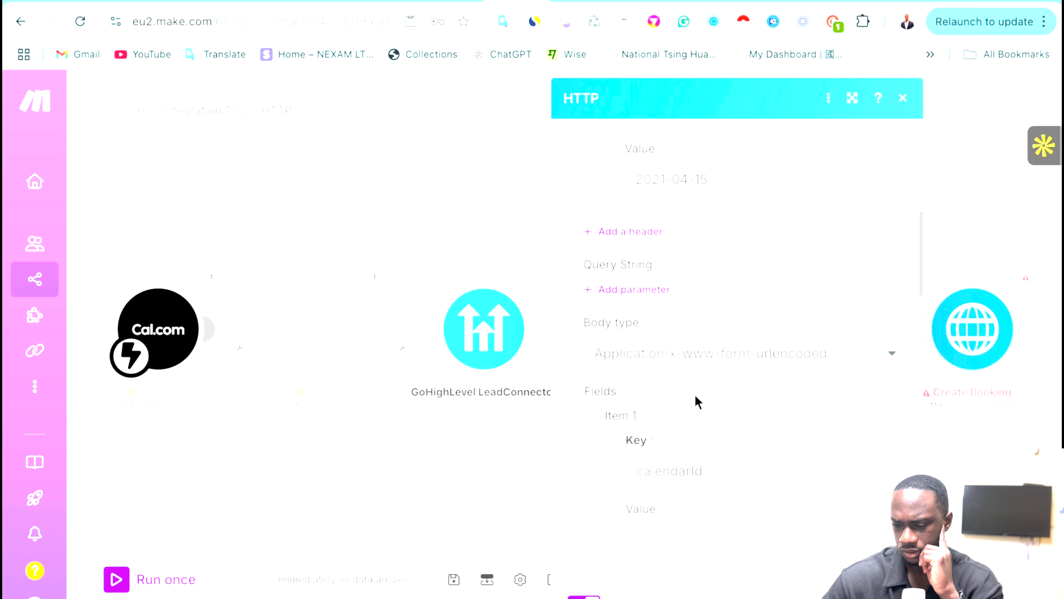
{"action": "scroll", "coordinate": [698, 402], "scroll_direction": "down", "scroll_amount": 3}
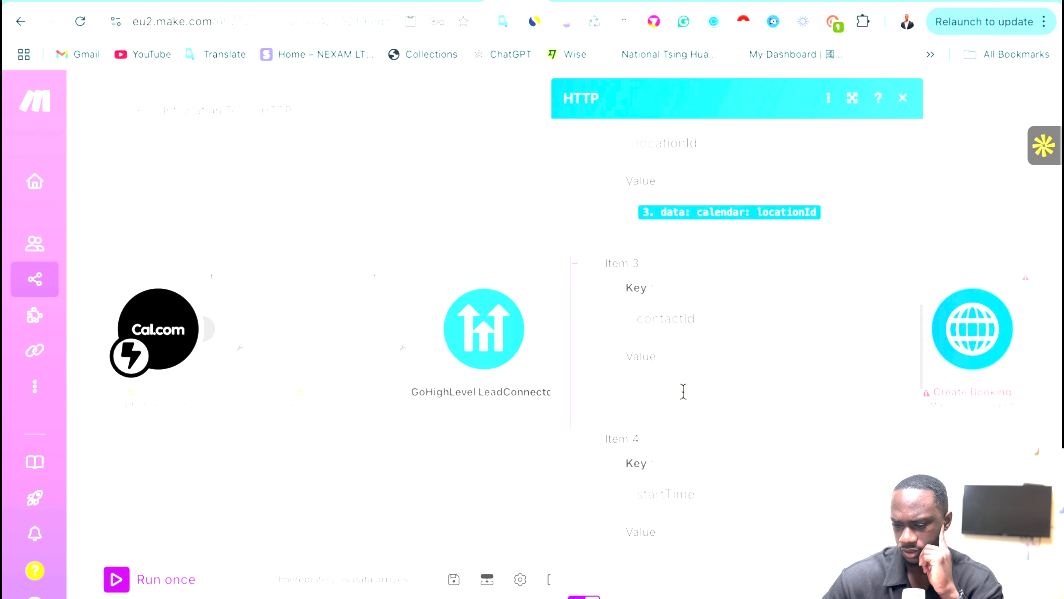
{"action": "left_click", "coordinate": [683, 390]}
{"action": "scroll", "coordinate": [445, 384], "scroll_direction": "down", "scroll_amount": 3}
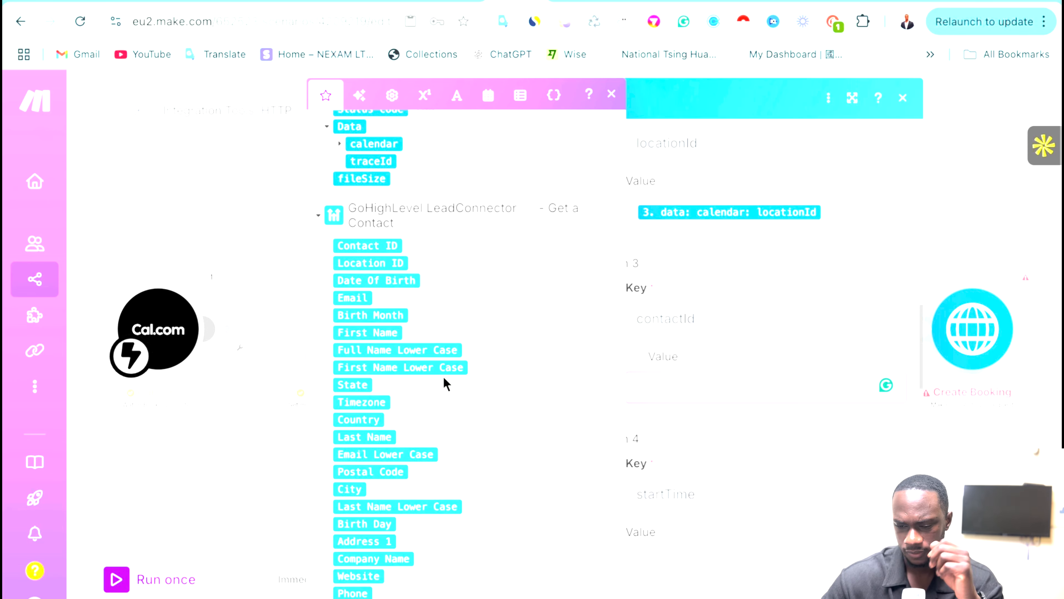
{"action": "left_click", "coordinate": [353, 247]}
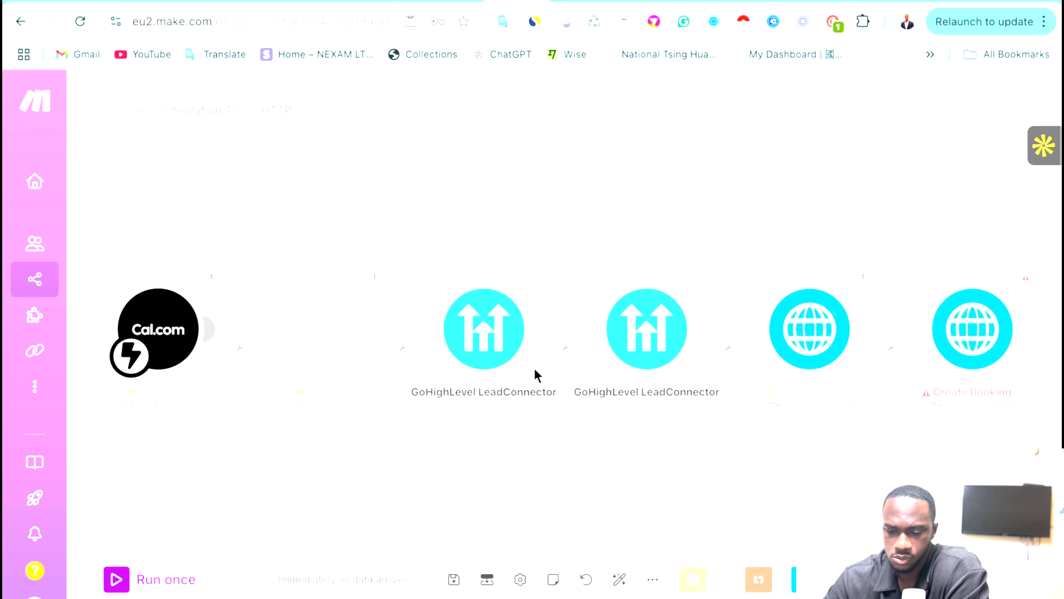
Rearrange the GoHighLevel modules, unlink them, and move the second one below the row.
{"action": "mouse_move", "coordinate": [477, 319]}
{"action": "left_mouse_down"}
{"action": "mouse_move", "coordinate": [520, 323]}
{"action": "mouse_move", "coordinate": [478, 319]}
{"action": "left_mouse_up"}
{"action": "left_click", "coordinate": [661, 317]}
{"action": "left_click_drag", "start_coordinate": [661, 316], "coordinate": [693, 316]}
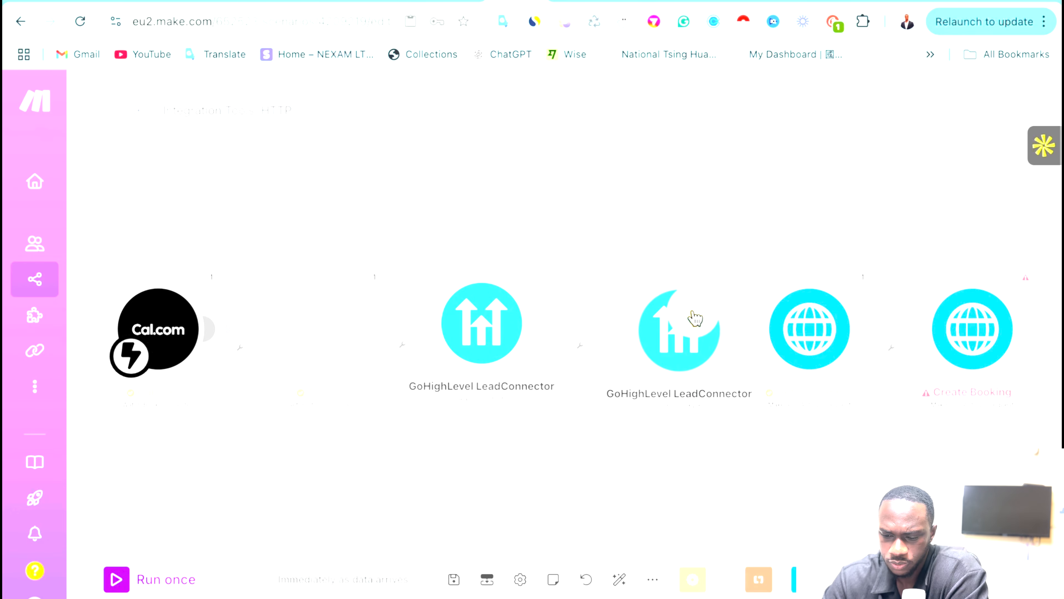
{"action": "left_click_drag", "start_coordinate": [465, 353], "coordinate": [451, 335]}
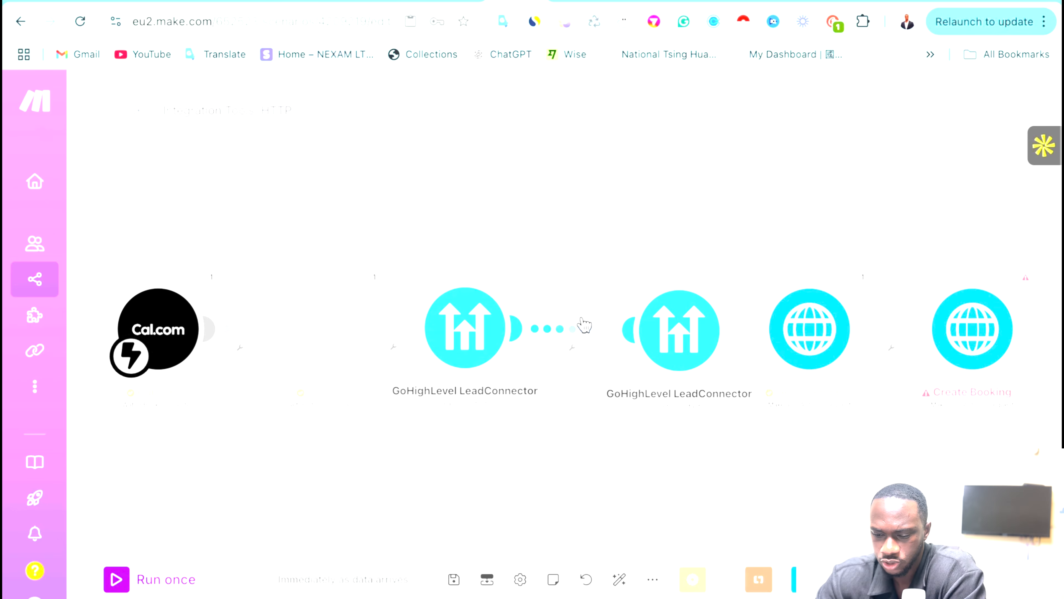
{"action": "left_click", "coordinate": [583, 339]}
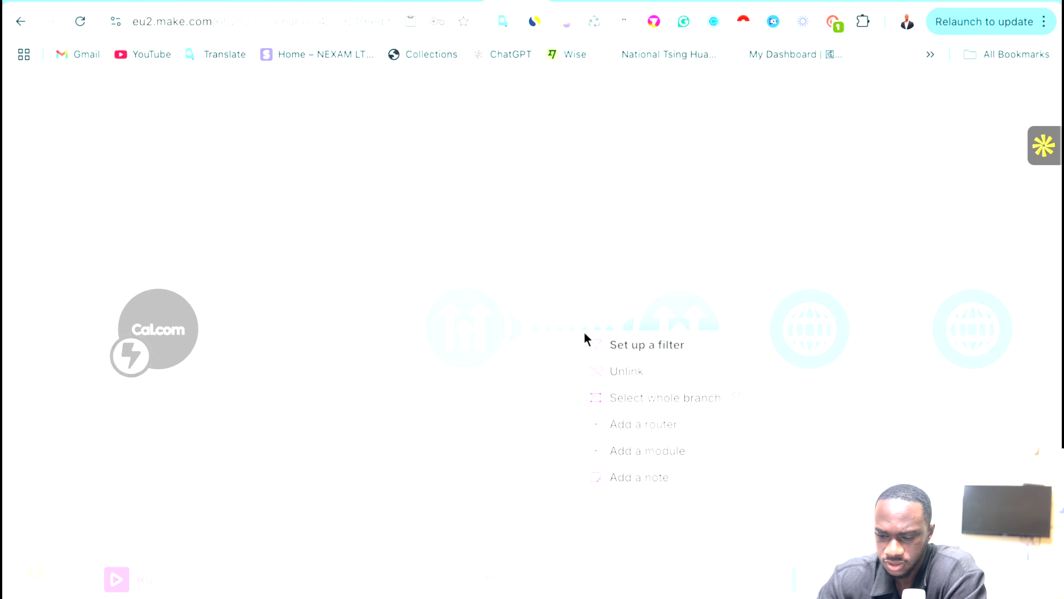
{"action": "left_click", "coordinate": [629, 371]}
{"action": "left_click_drag", "start_coordinate": [689, 334], "coordinate": [776, 477]}
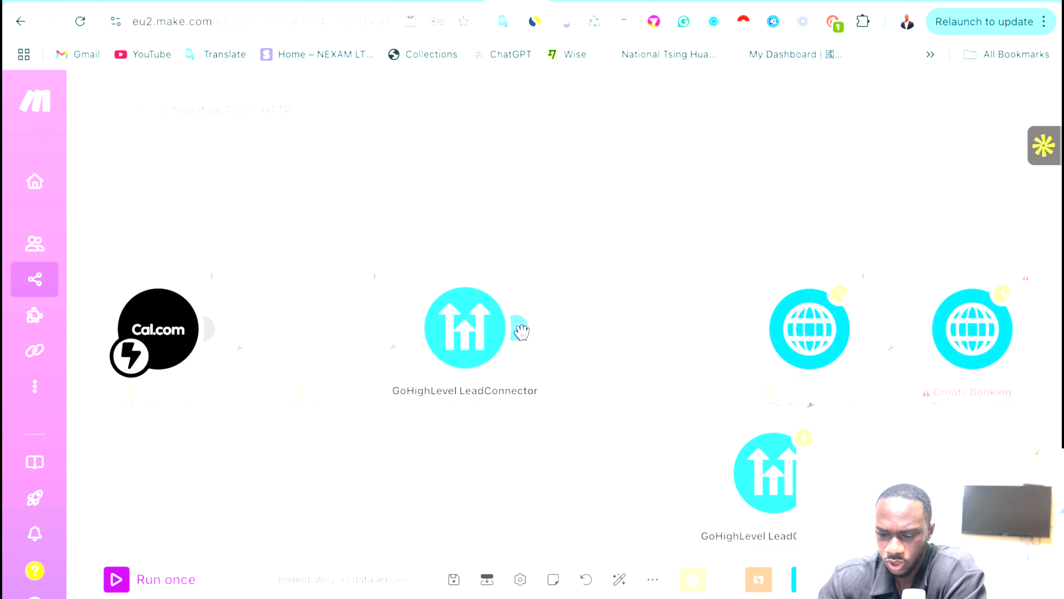
Insert a Flow Control Router after the first GoHighLevel module and reposition the lower-branch module.
{"action": "left_click", "coordinate": [522, 331]}
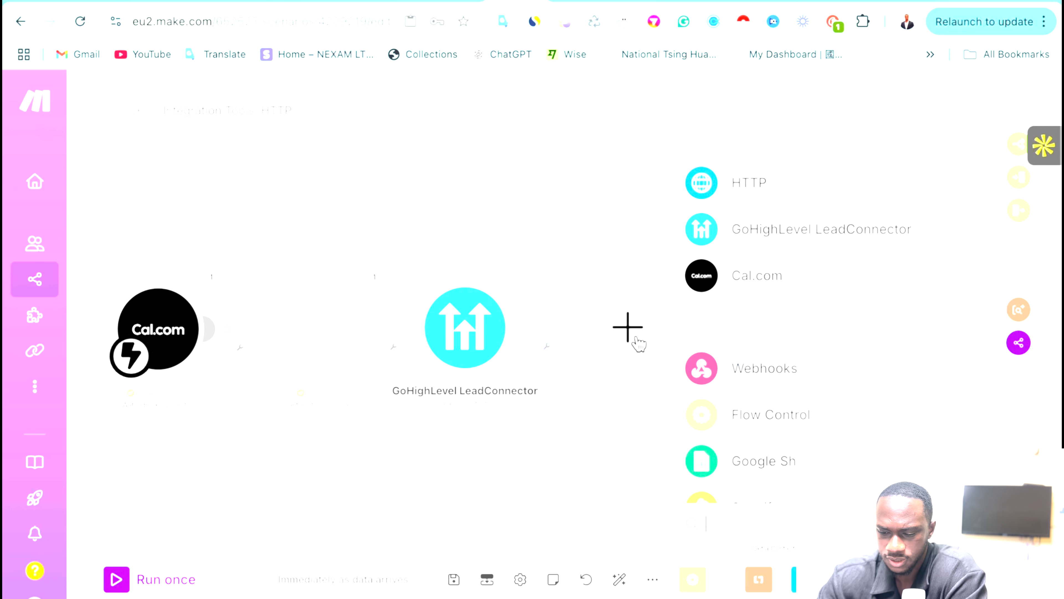
{"action": "scroll", "coordinate": [779, 446], "scroll_direction": "down", "scroll_amount": 2}
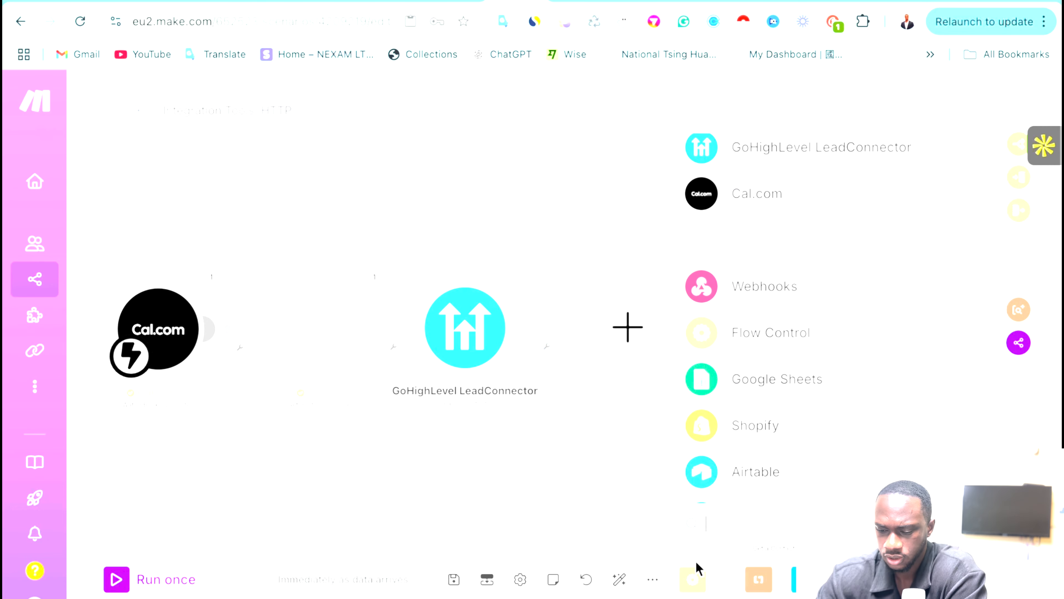
{"action": "type", "text": "rp"}
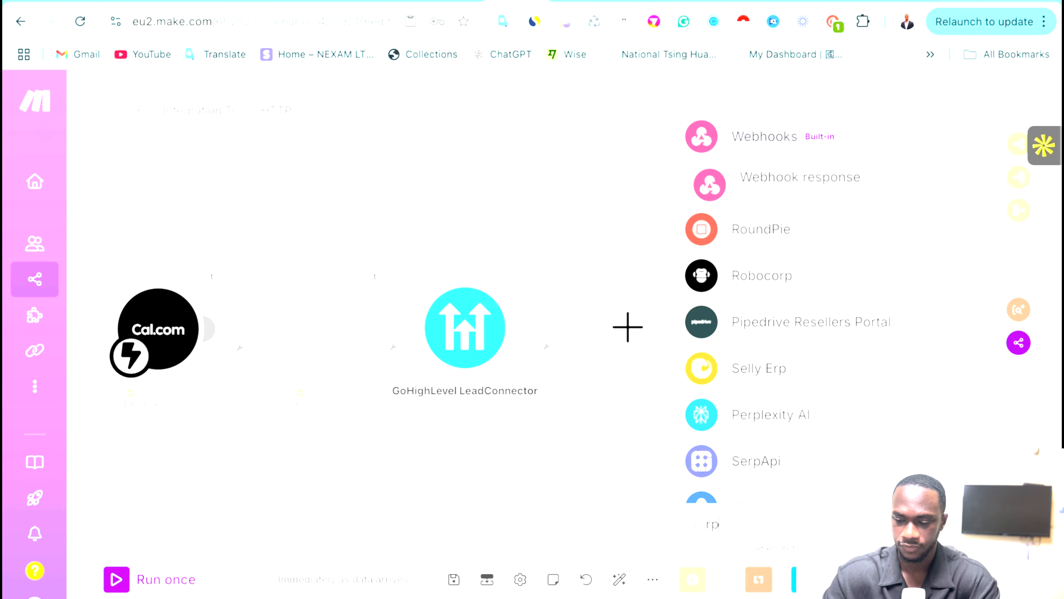
{"action": "type", "text": "outer"}
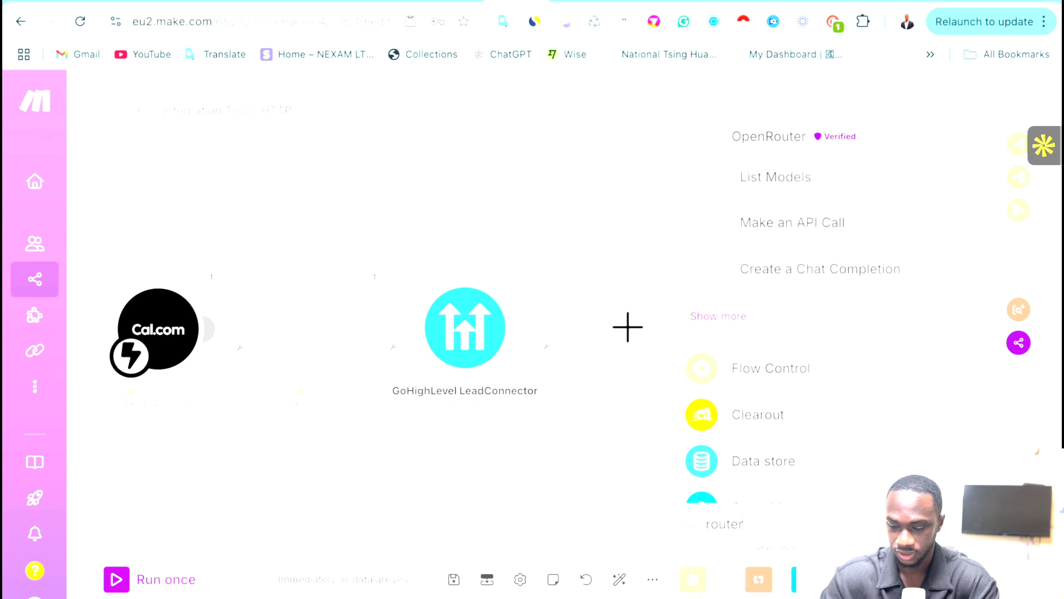
{"action": "key", "text": "BackSpace"}
{"action": "key", "text": "BackSpace"}
{"action": "key", "text": "BackSpace"}
{"action": "key", "text": "BackSpace"}
{"action": "key", "text": "BackSpace"}
{"action": "key", "text": "BackSpace"}
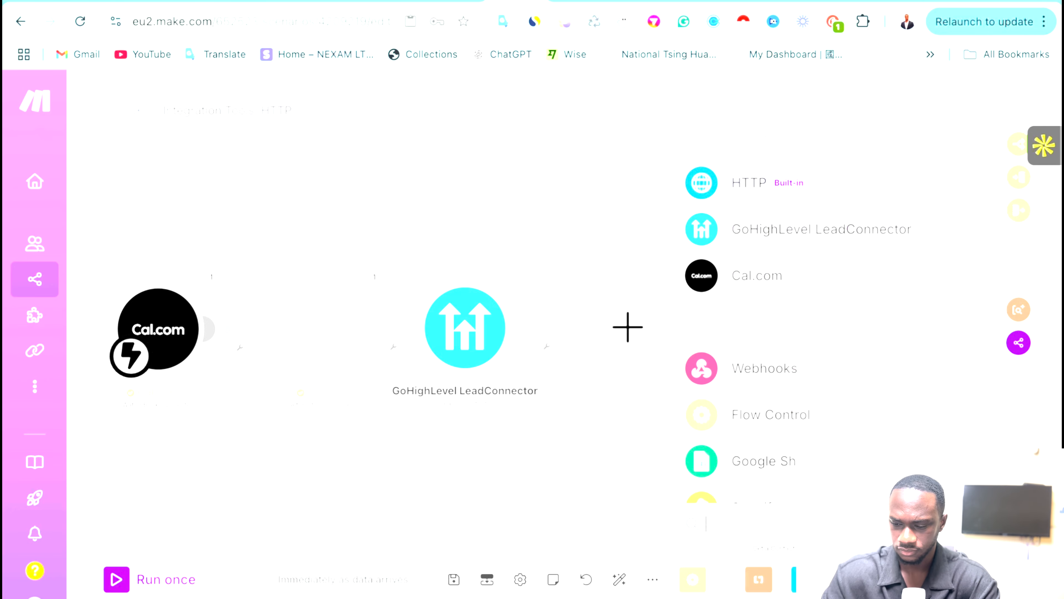
{"action": "left_click", "coordinate": [817, 414]}
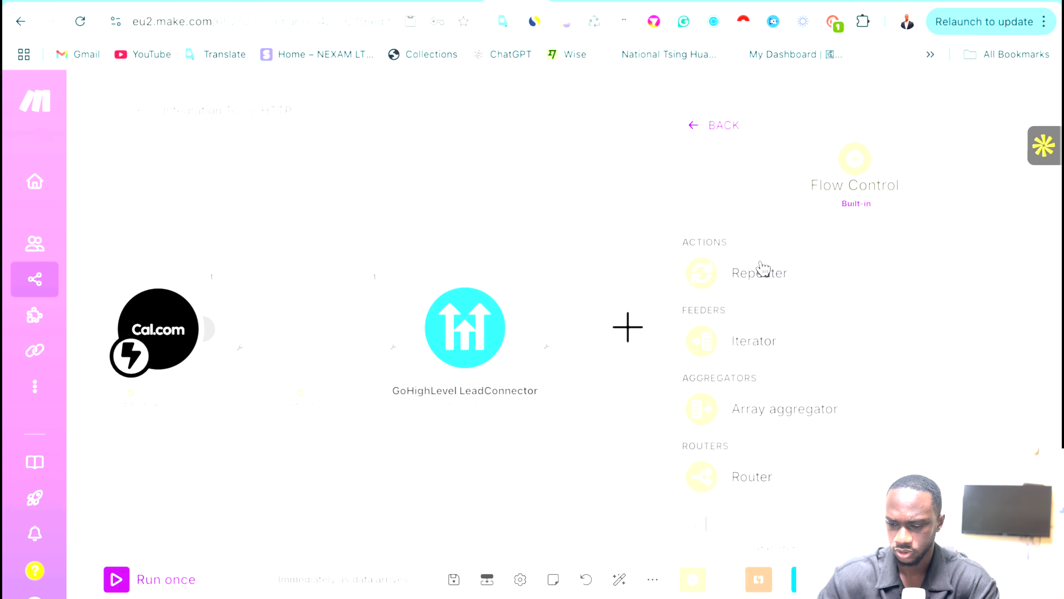
{"action": "left_click", "coordinate": [737, 476]}
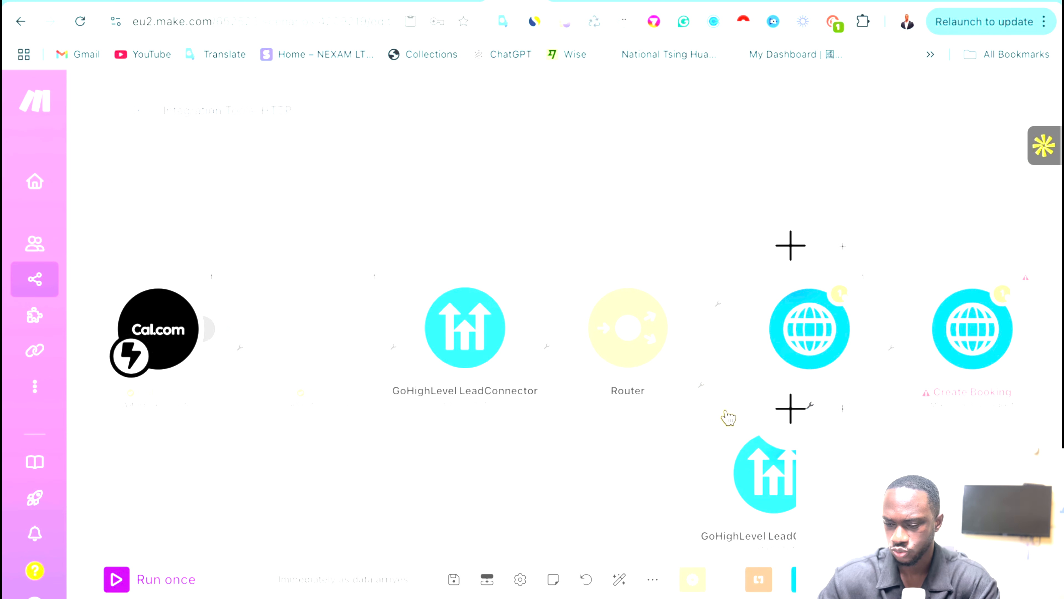
{"action": "left_click_drag", "start_coordinate": [790, 488], "coordinate": [934, 451]}
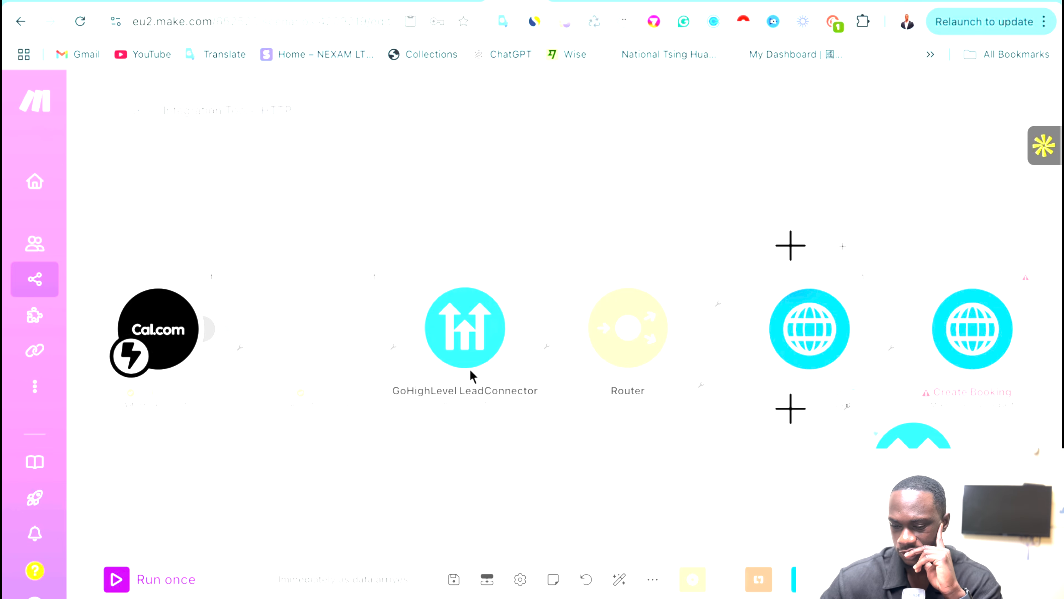
Begin a filter on the GoHighLevel-to-Router link, then cancel it without saving.
{"action": "left_click", "coordinate": [547, 347]}
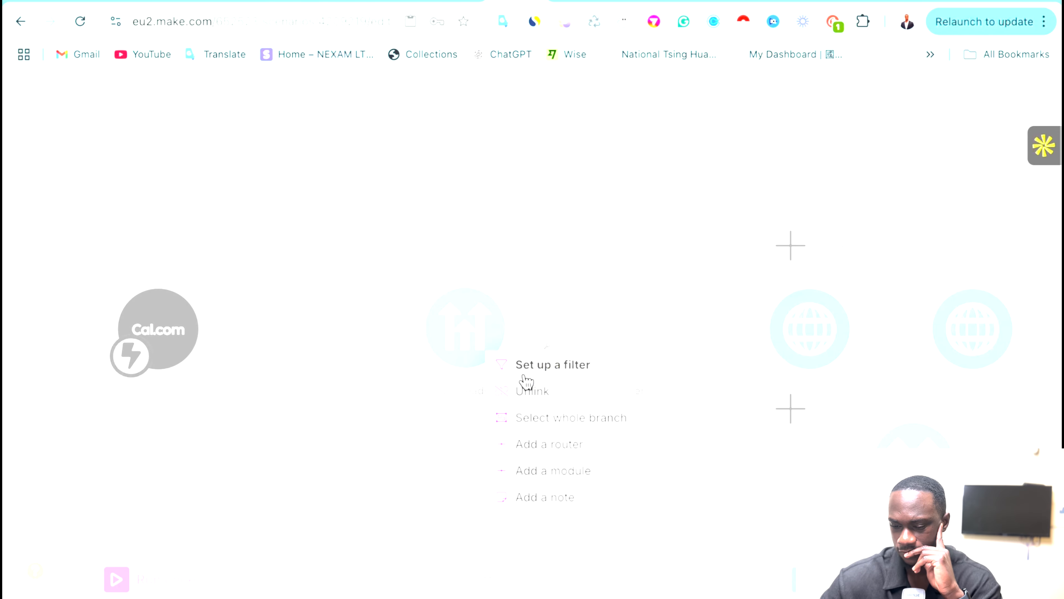
{"action": "left_click", "coordinate": [535, 364]}
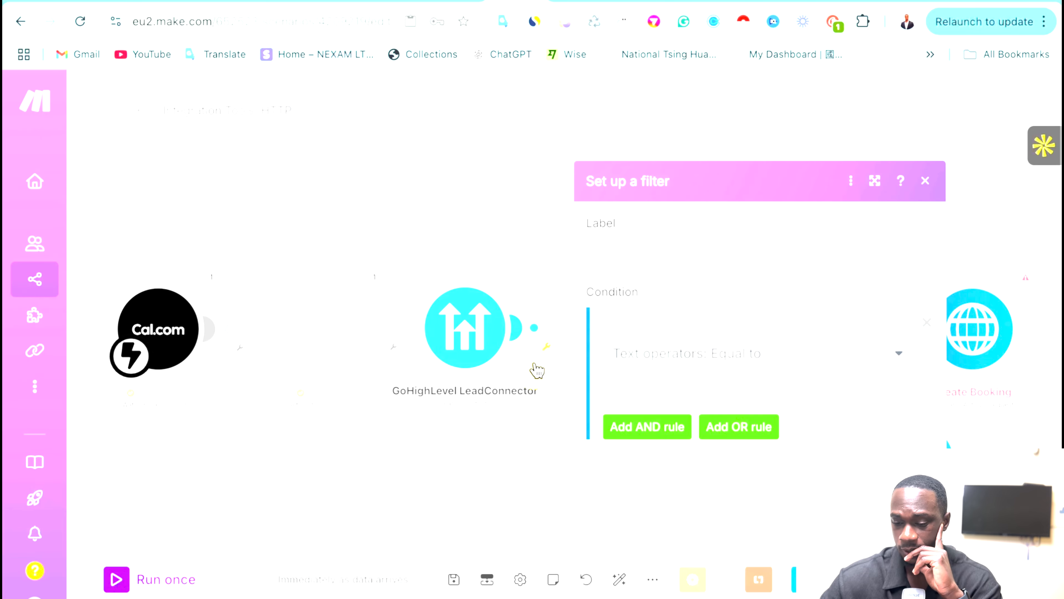
{"action": "left_click", "coordinate": [680, 258]}
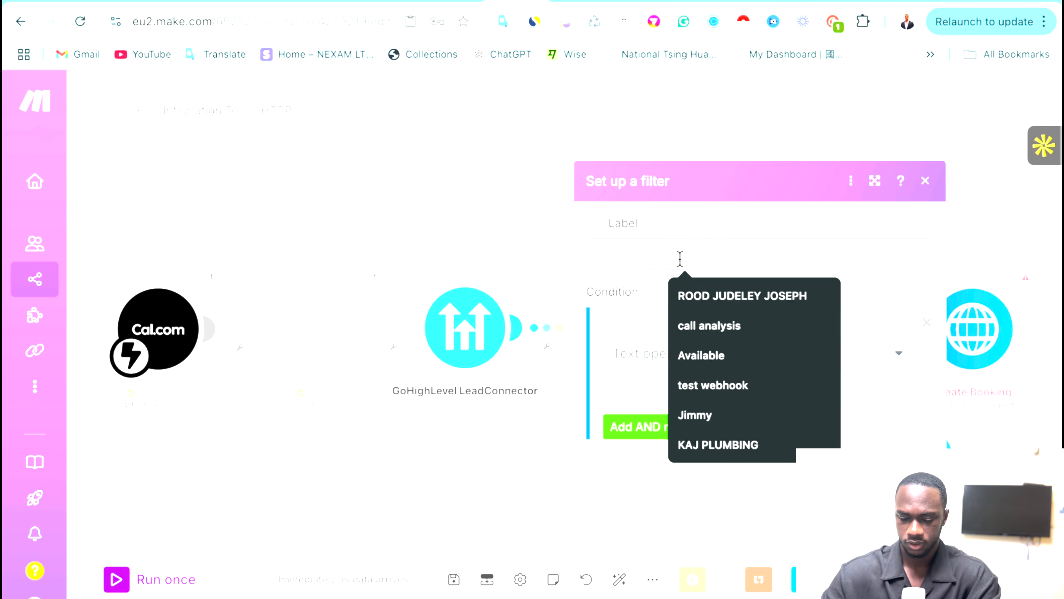
{"action": "left_click", "coordinate": [496, 177]}
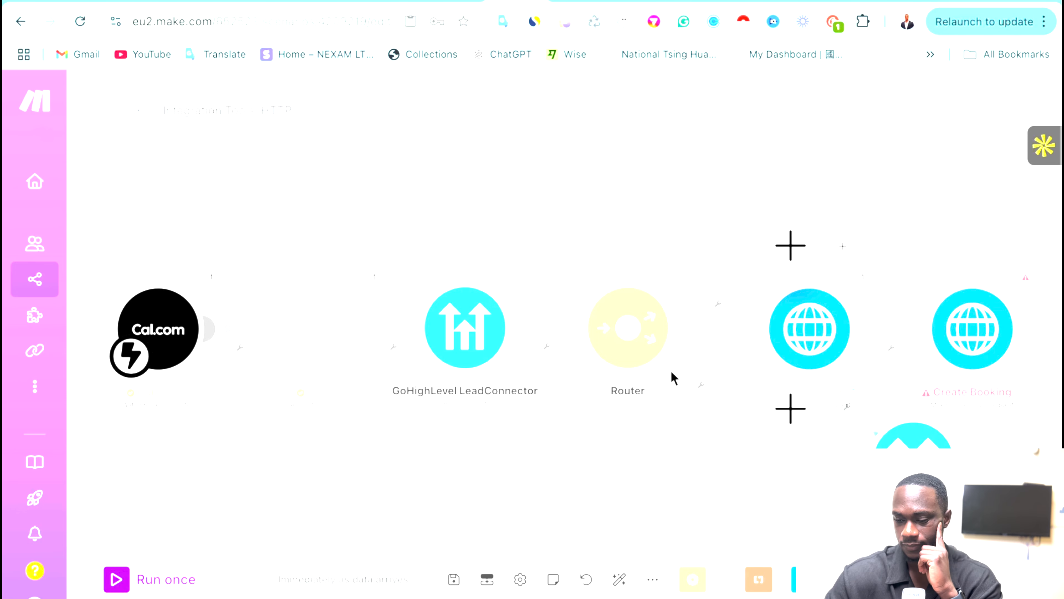
Delete the empty module on the Router's lower route and auto-align the scenario.
{"action": "left_click", "coordinate": [697, 391]}
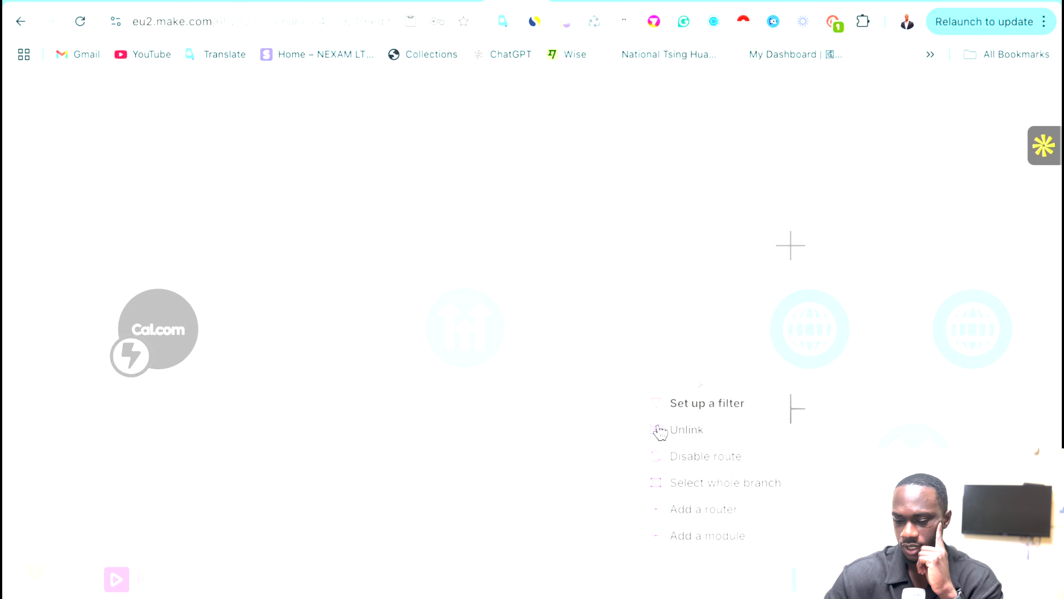
{"action": "left_click", "coordinate": [548, 456]}
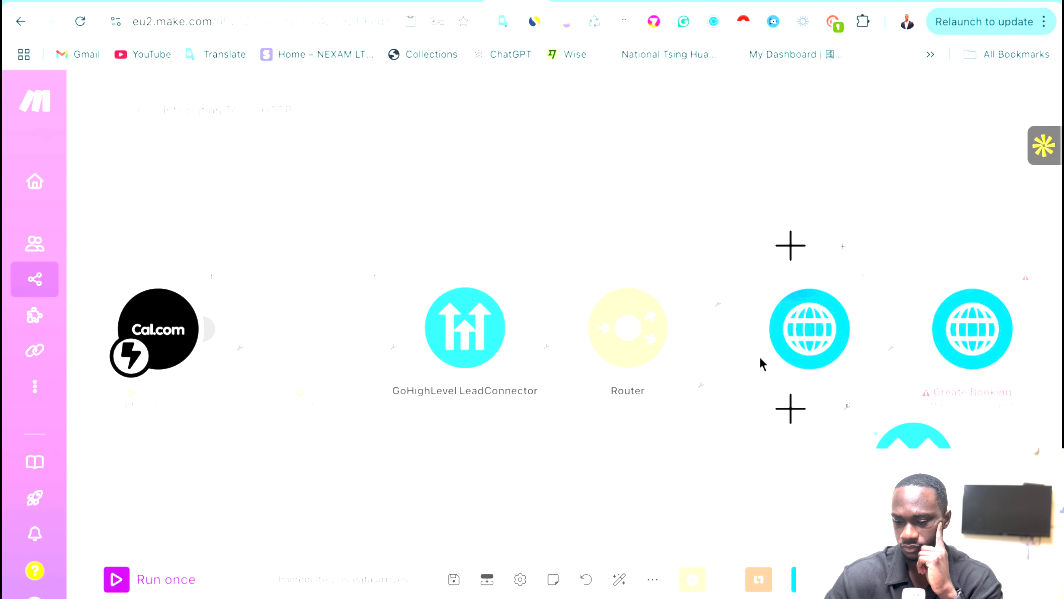
{"action": "left_click", "coordinate": [786, 400]}
{"action": "left_click", "coordinate": [814, 436]}
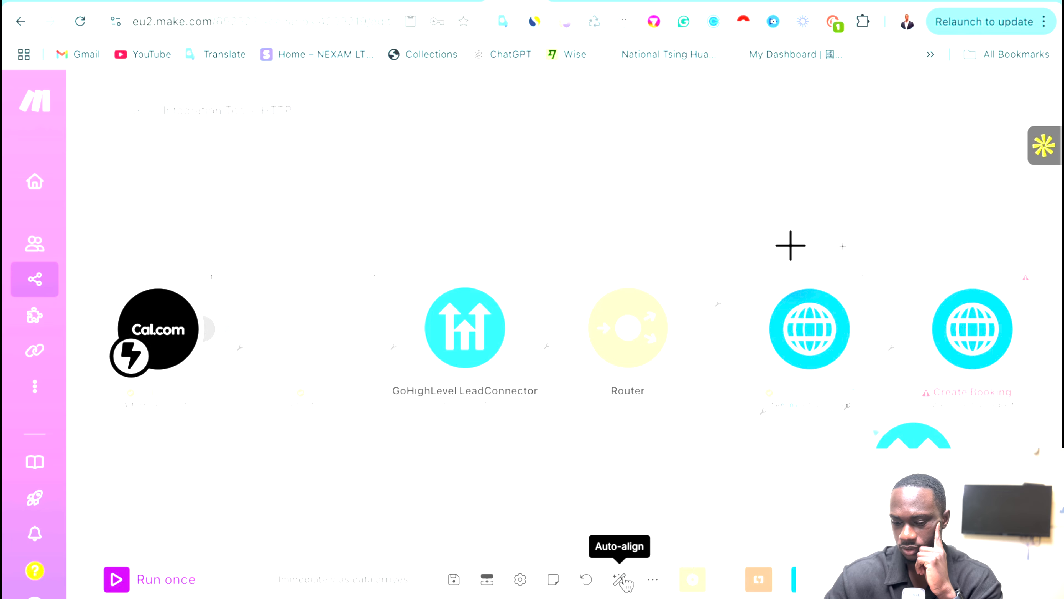
{"action": "left_click", "coordinate": [620, 579]}
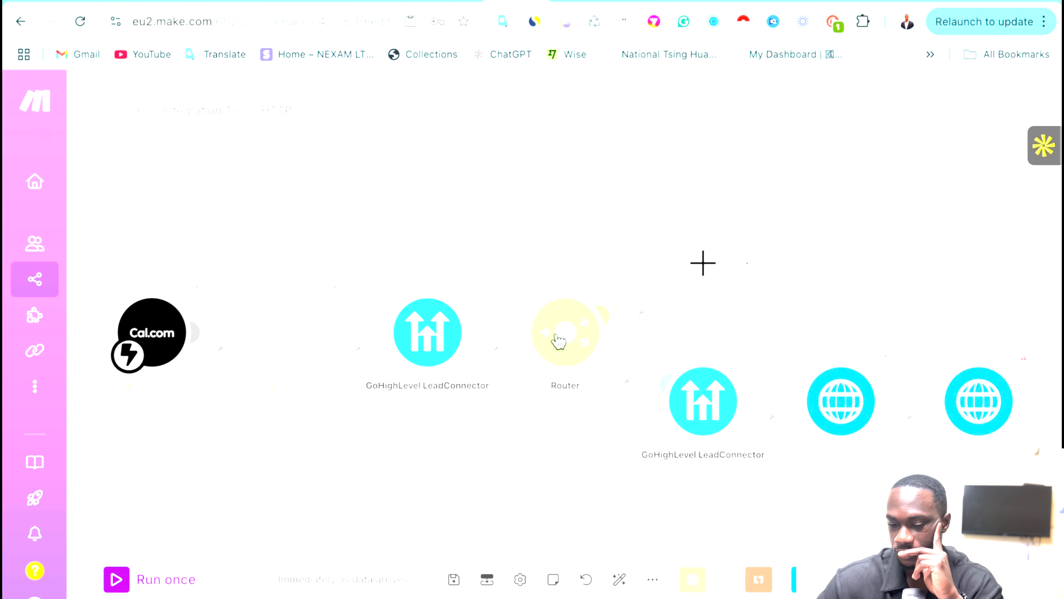
Add a GoHighLevel LeadConnector Search Contacts module on the Router's empty upper route.
{"action": "left_click", "coordinate": [690, 264]}
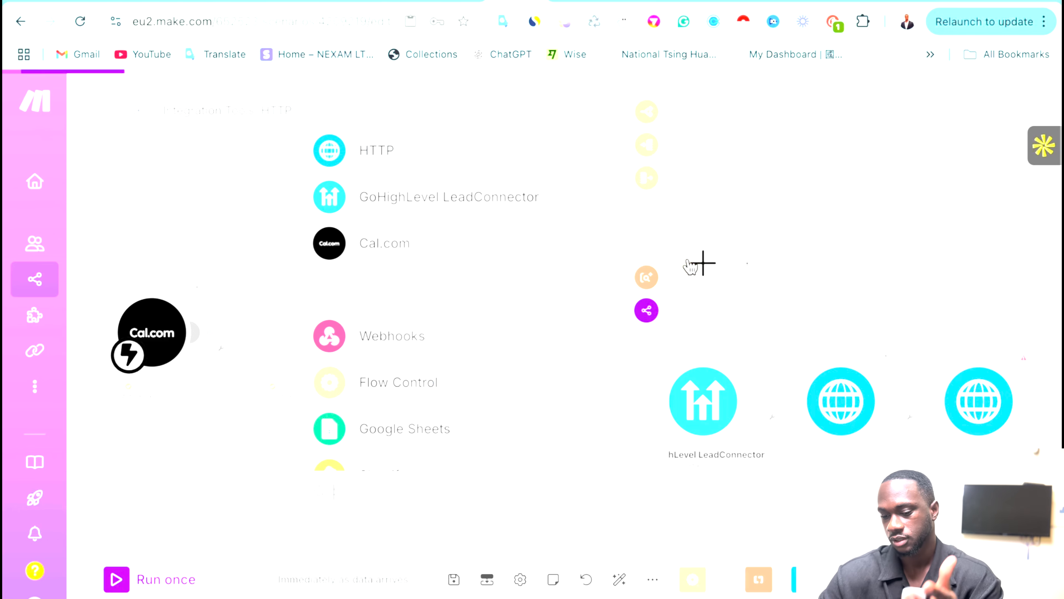
{"action": "left_click", "coordinate": [383, 196]}
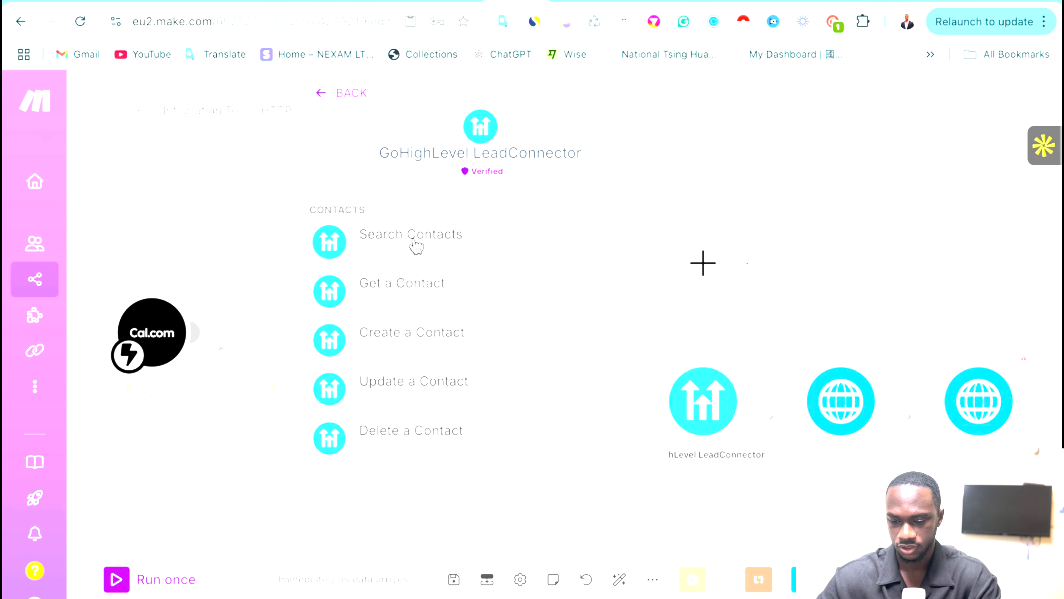
{"action": "left_click", "coordinate": [424, 345]}
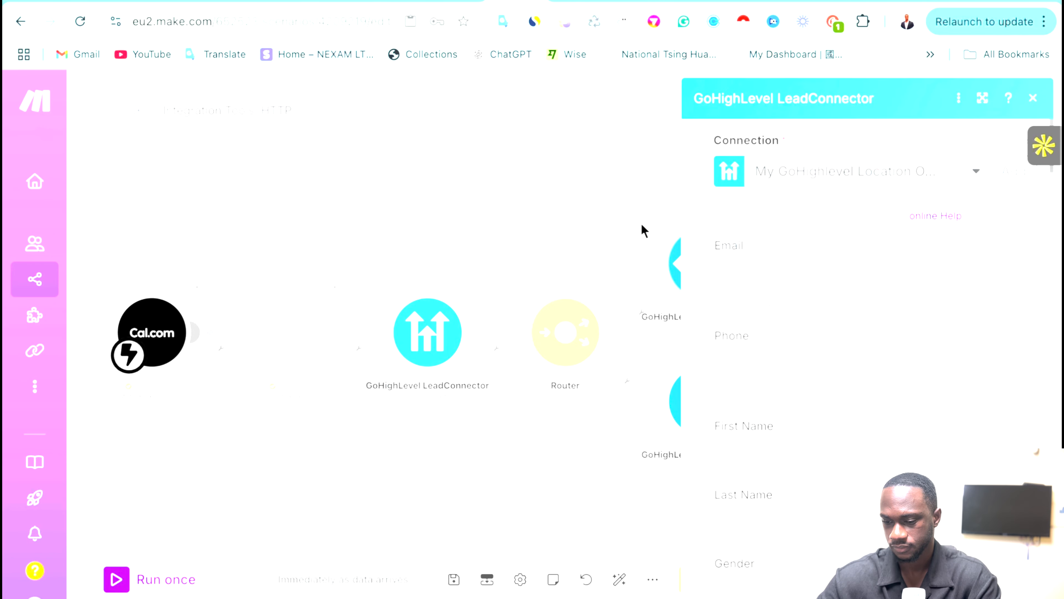
{"action": "left_click", "coordinate": [805, 282]}
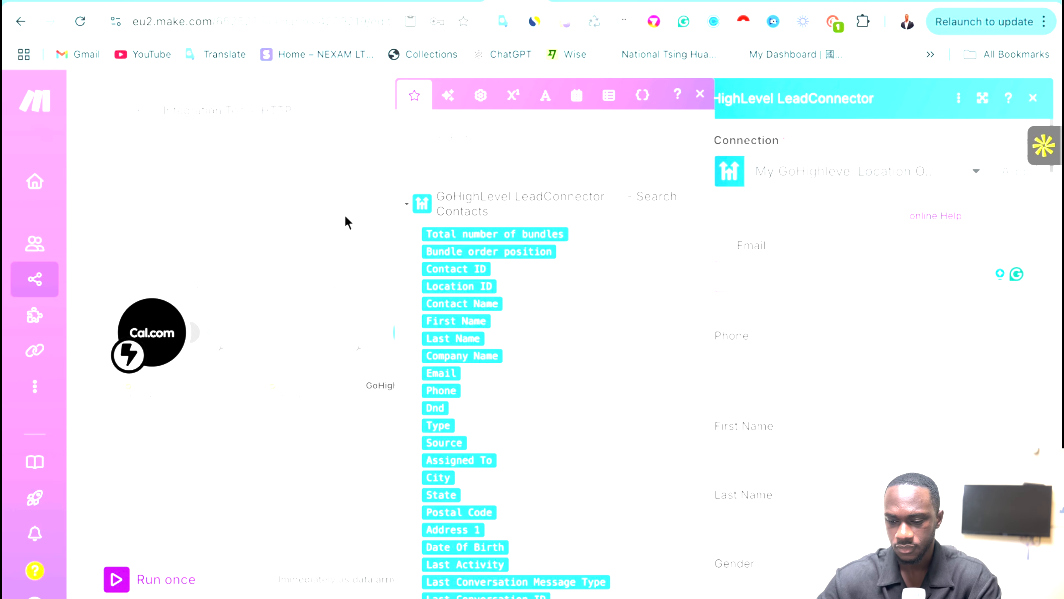
{"action": "left_click", "coordinate": [289, 200]}
Map a GoHighLevel Email value into the Email field, then remove that wrong mapping.
{"action": "left_click", "coordinate": [676, 259]}
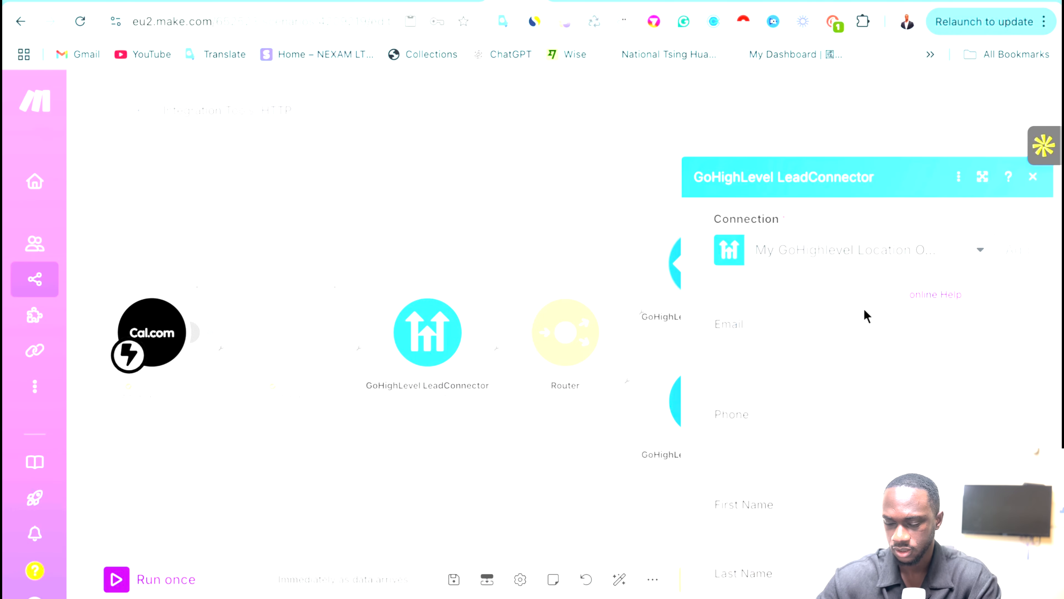
{"action": "left_click", "coordinate": [752, 276]}
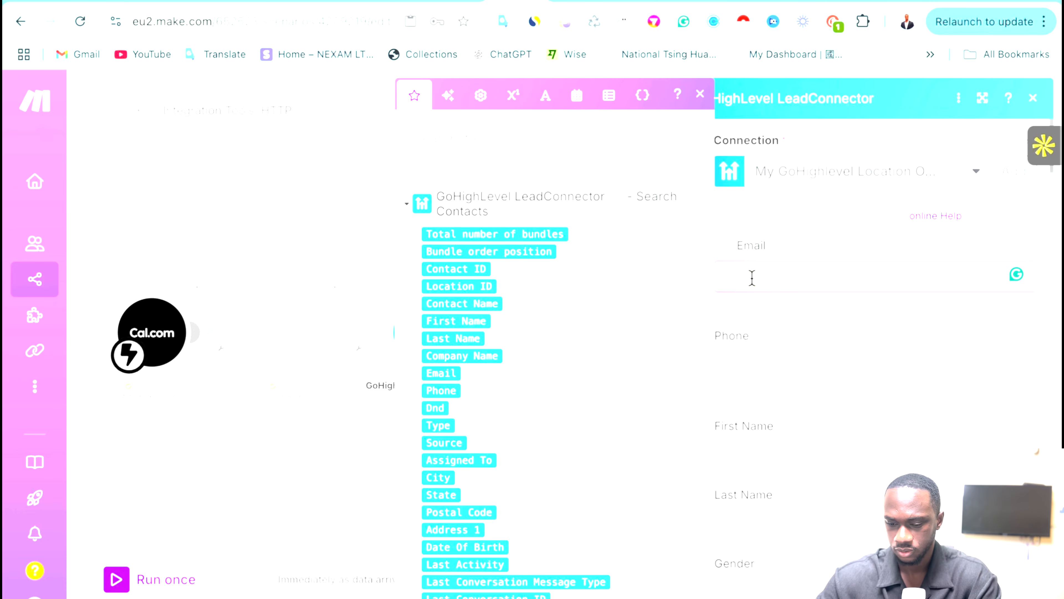
{"action": "scroll", "coordinate": [416, 396], "scroll_direction": "down", "scroll_amount": 9}
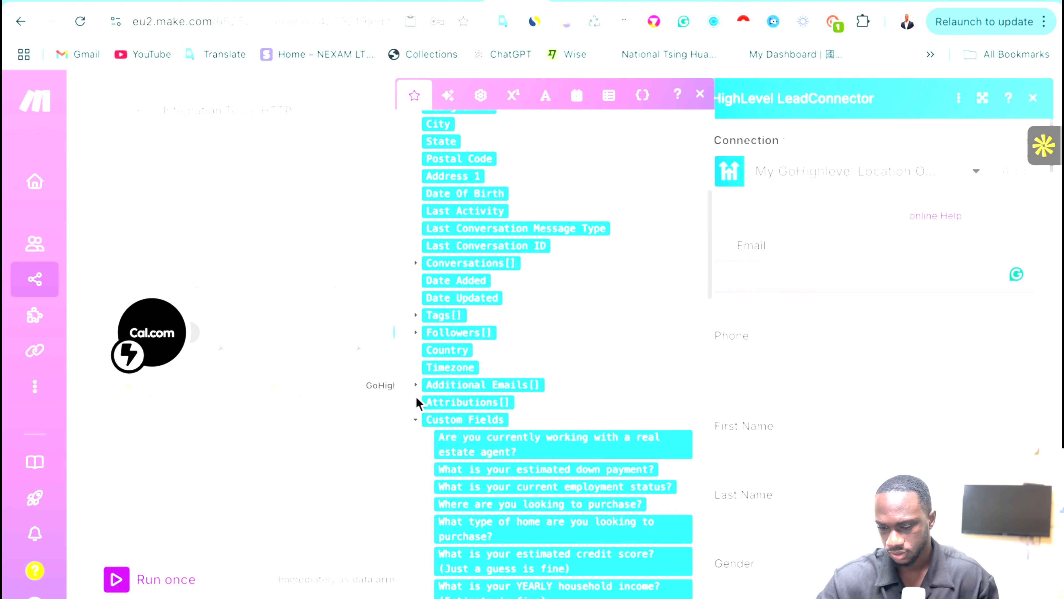
{"action": "scroll", "coordinate": [416, 396], "scroll_direction": "up", "scroll_amount": 4}
{"action": "scroll", "coordinate": [417, 398], "scroll_direction": "up", "scroll_amount": 5}
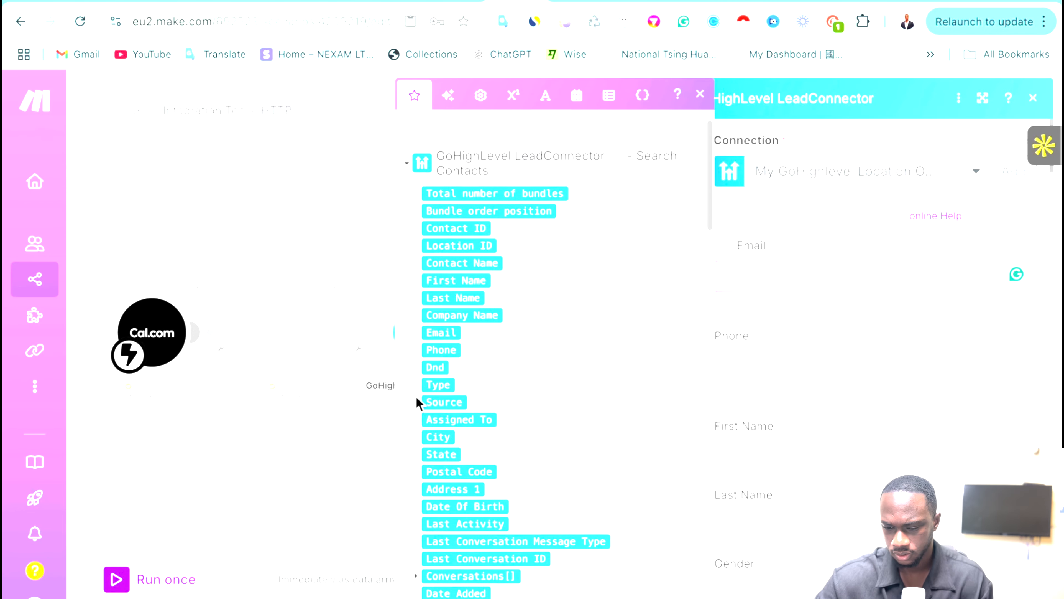
{"action": "left_click_drag", "start_coordinate": [481, 287], "coordinate": [743, 276]}
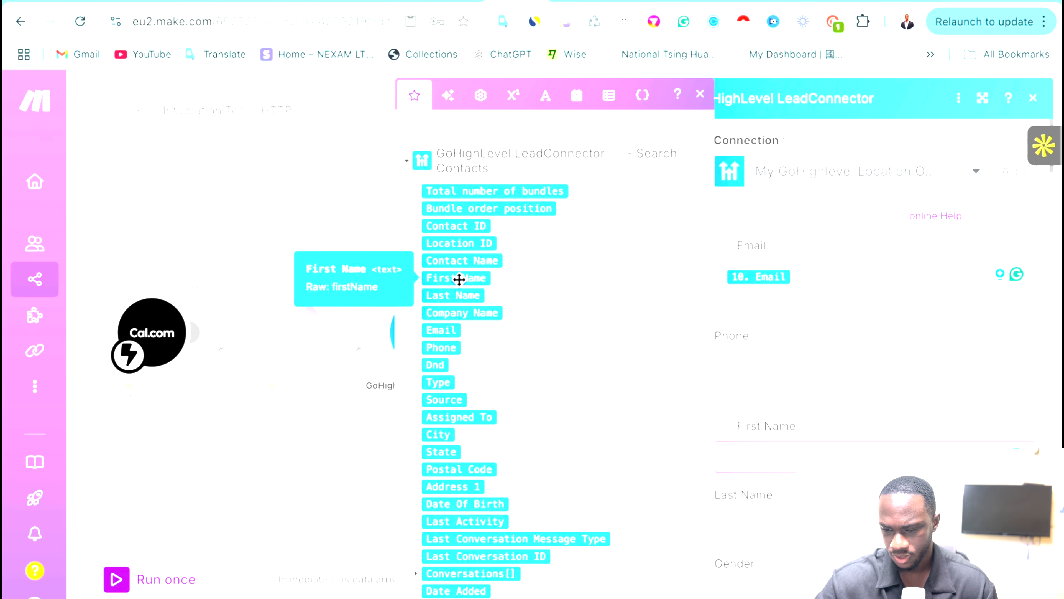
{"action": "left_click", "coordinate": [808, 268]}
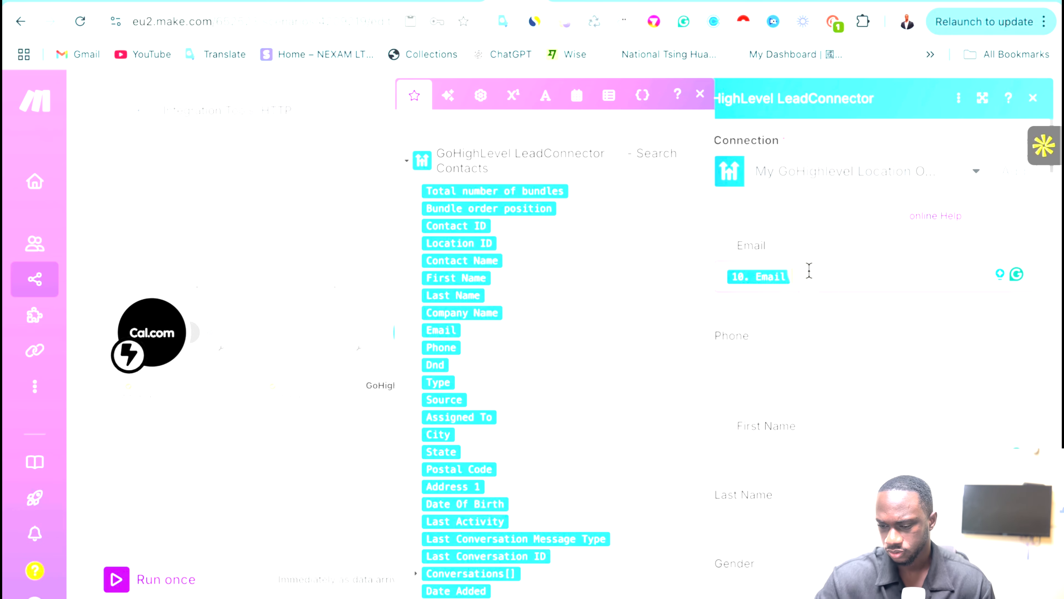
{"action": "key", "text": "BackSpace"}
Map Cal.com attendees[] email into Email and firstName into First Name, then close.
{"action": "scroll", "coordinate": [625, 285], "scroll_direction": "down", "scroll_amount": 15}
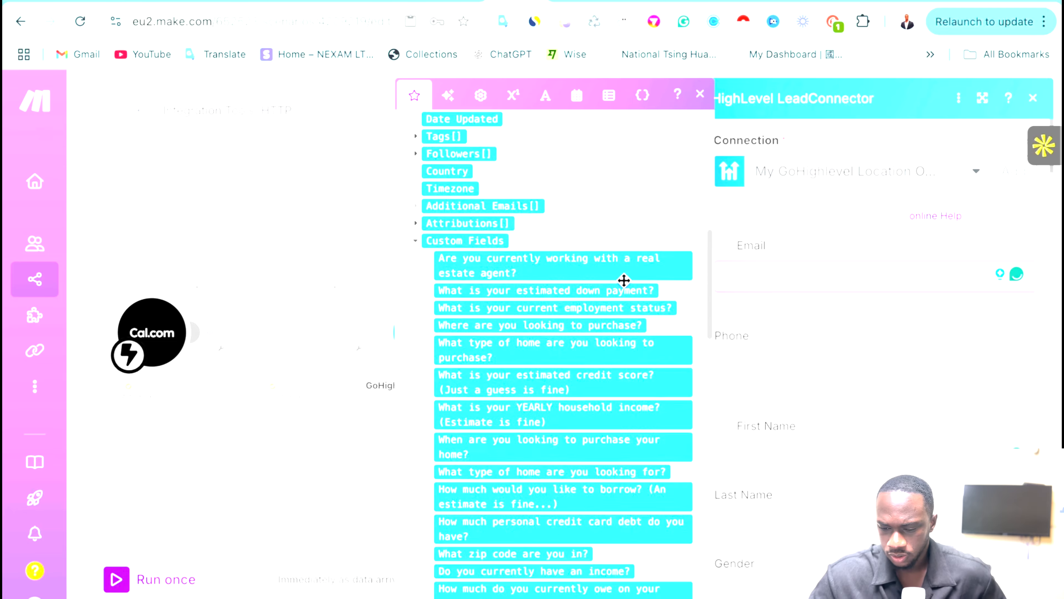
{"action": "scroll", "coordinate": [624, 287], "scroll_direction": "up", "scroll_amount": 5}
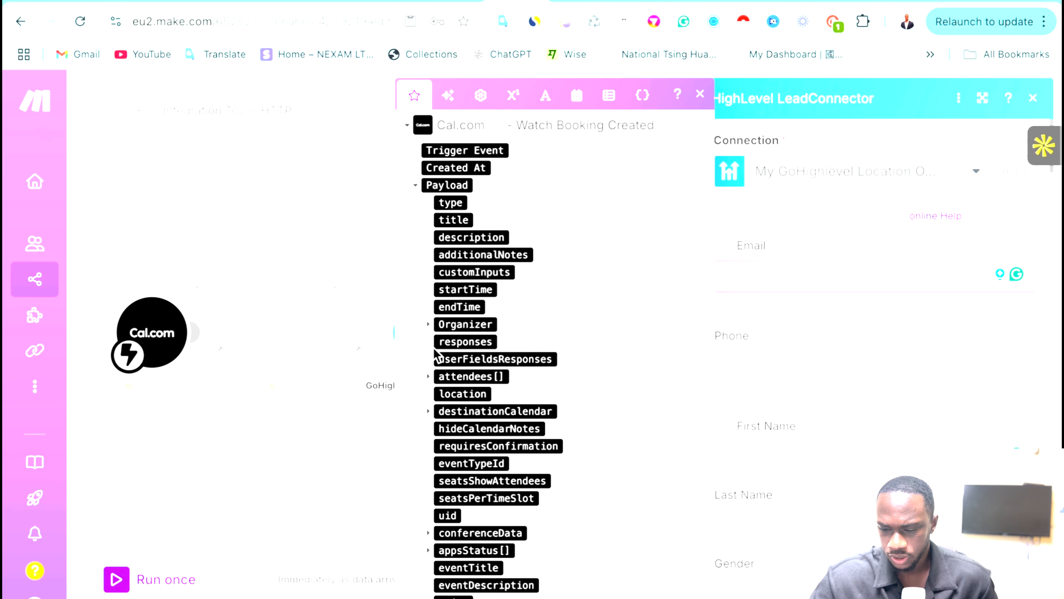
{"action": "left_click", "coordinate": [428, 376]}
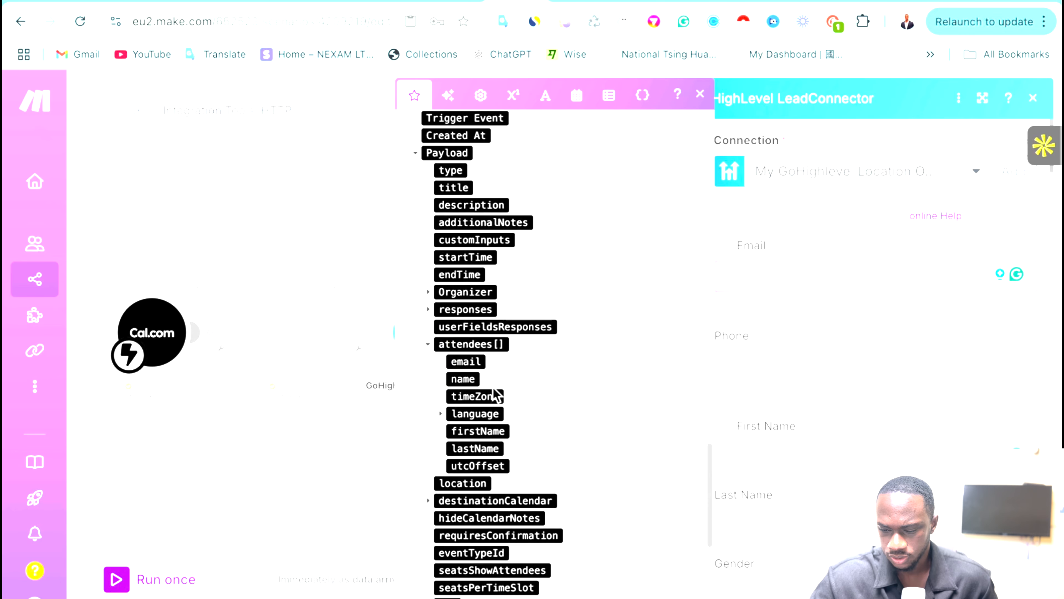
{"action": "scroll", "coordinate": [434, 391], "scroll_direction": "down", "scroll_amount": 1}
{"action": "left_click_drag", "start_coordinate": [464, 363], "coordinate": [750, 287]}
{"action": "scroll", "coordinate": [487, 404], "scroll_direction": "down", "scroll_amount": 1}
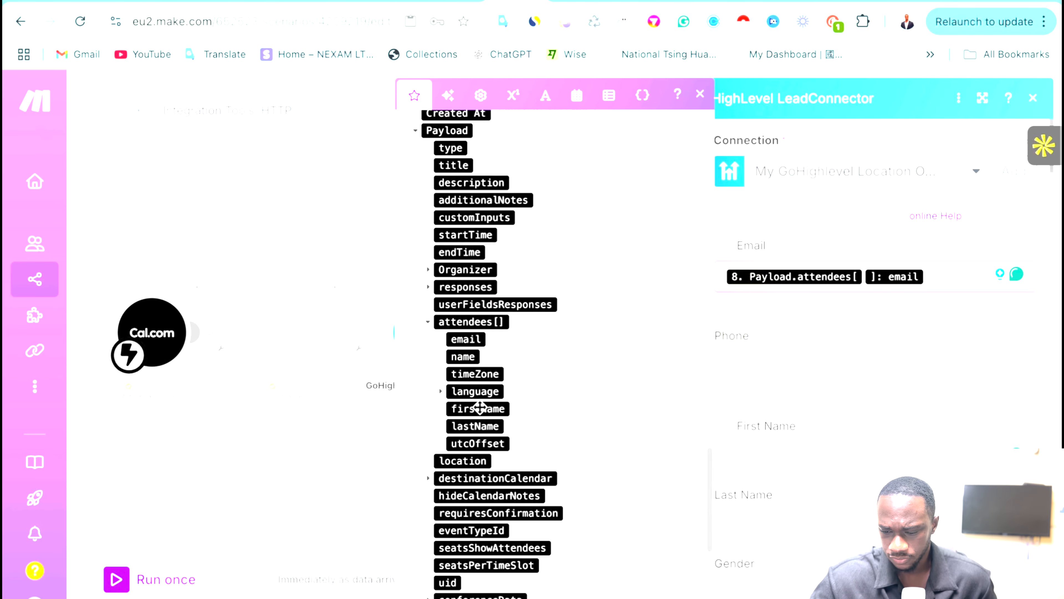
{"action": "left_click_drag", "start_coordinate": [474, 410], "coordinate": [764, 446]}
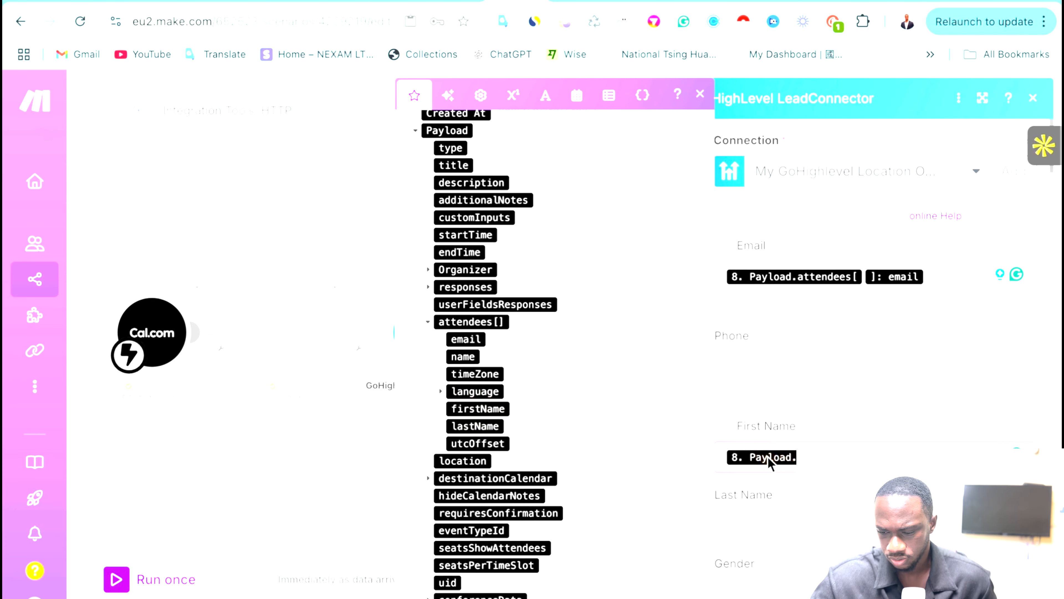
{"action": "scroll", "coordinate": [530, 385], "scroll_direction": "down", "scroll_amount": 1}
{"action": "scroll", "coordinate": [530, 385], "scroll_direction": "down", "scroll_amount": 7}
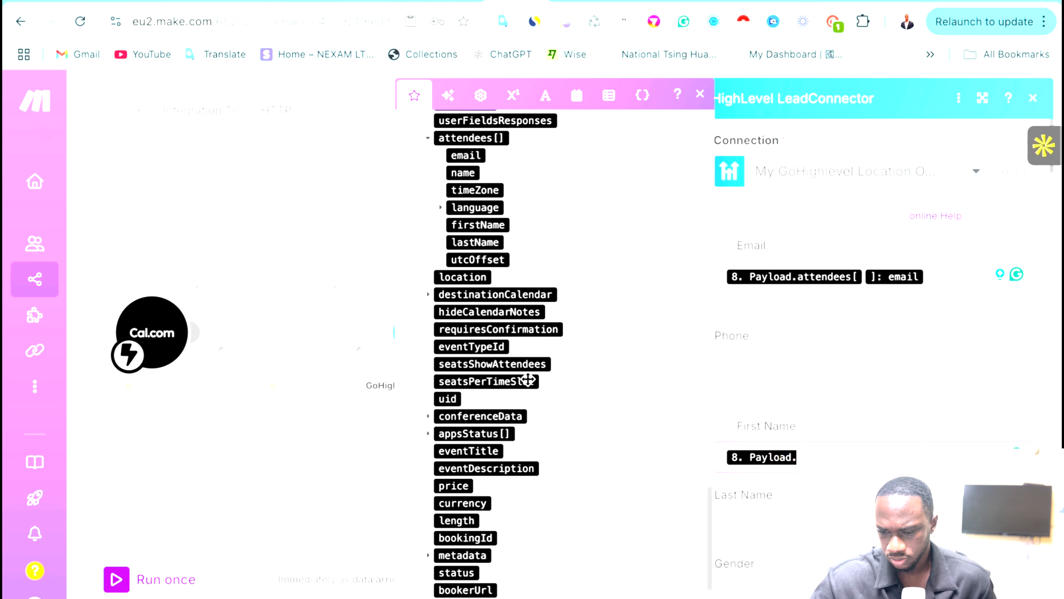
{"action": "scroll", "coordinate": [531, 374], "scroll_direction": "up", "scroll_amount": 18}
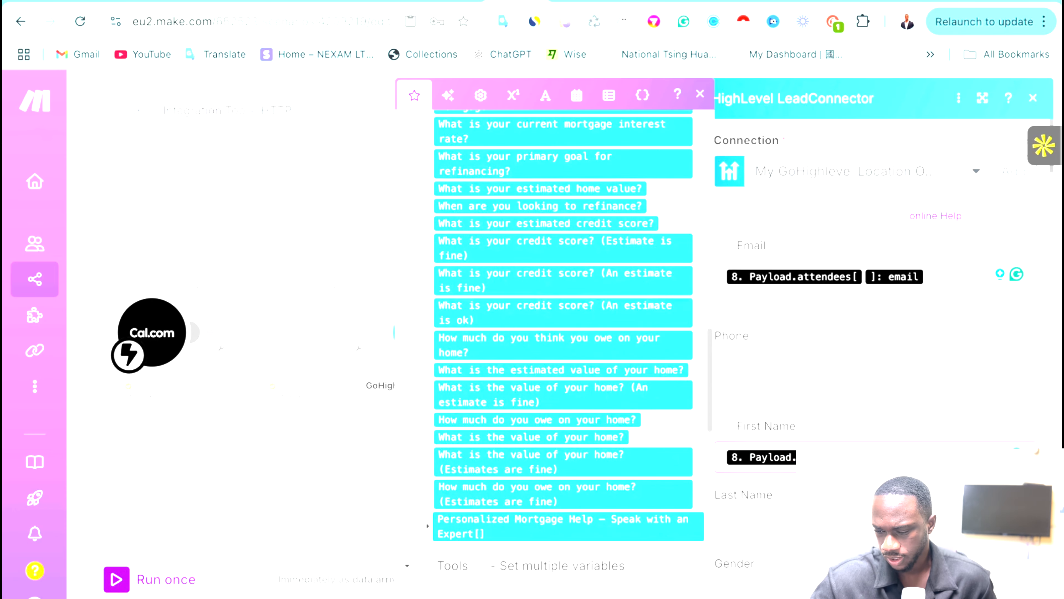
{"action": "left_click", "coordinate": [1022, 576]}
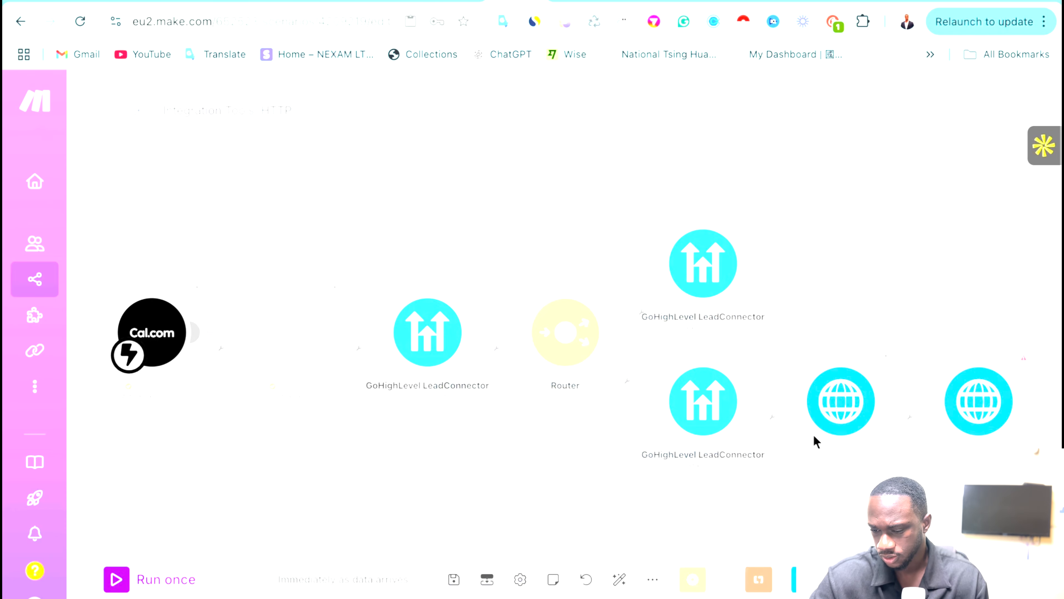
Clone the HTTP module twice into the top router branch as Get Calendar and Create Booking.
{"action": "right_click", "coordinate": [823, 412]}
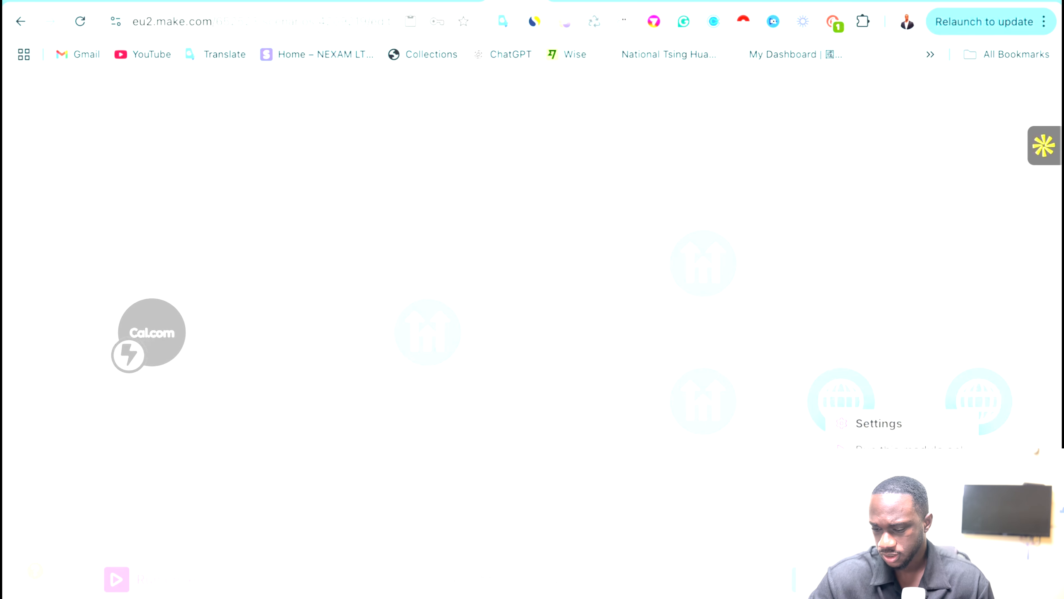
{"action": "left_click", "coordinate": [871, 526]}
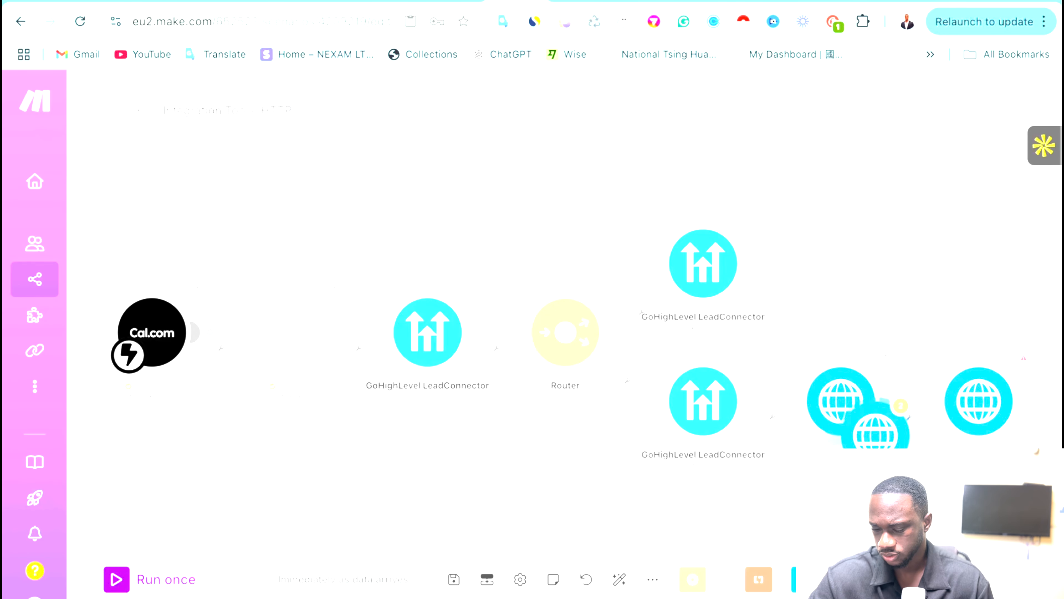
{"action": "mouse_move", "coordinate": [880, 438]}
{"action": "left_mouse_down"}
{"action": "mouse_move", "coordinate": [878, 227]}
{"action": "mouse_move", "coordinate": [869, 275]}
{"action": "left_mouse_up"}
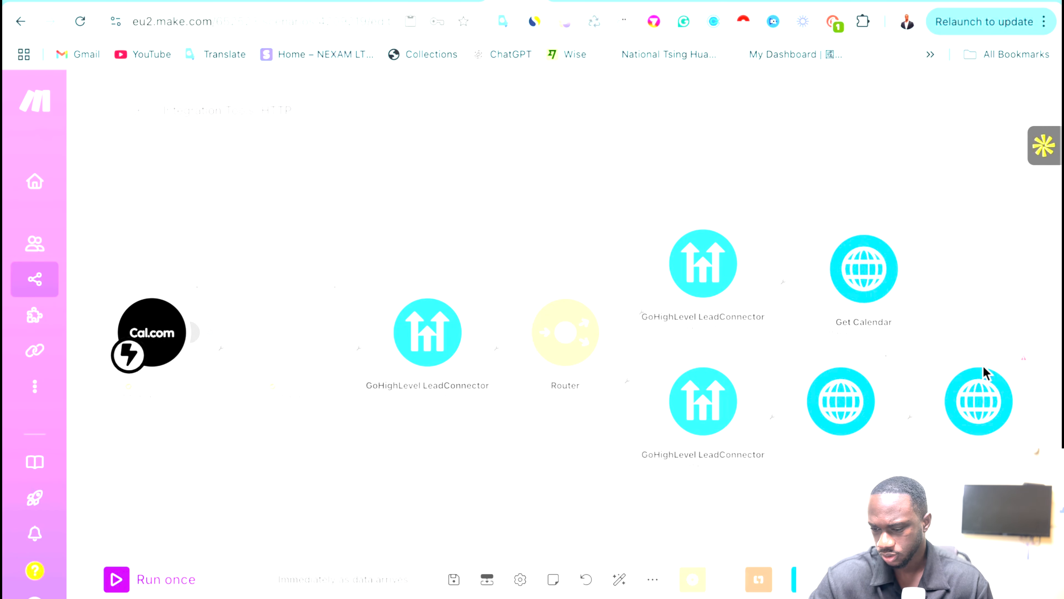
{"action": "right_click", "coordinate": [980, 398]}
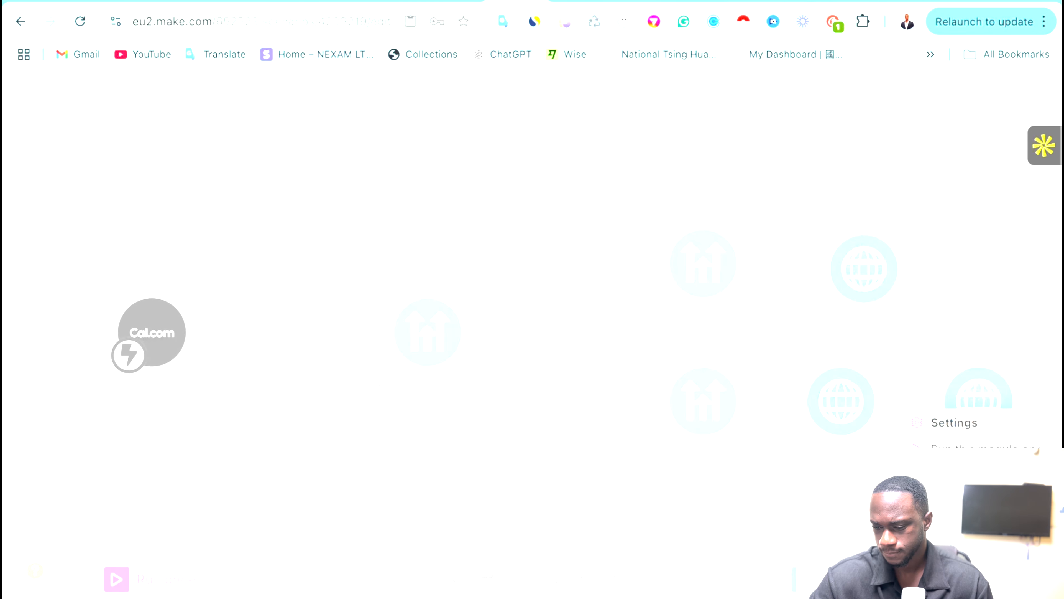
{"action": "left_click", "coordinate": [974, 526]}
{"action": "left_click_drag", "start_coordinate": [1022, 438], "coordinate": [1027, 272]}
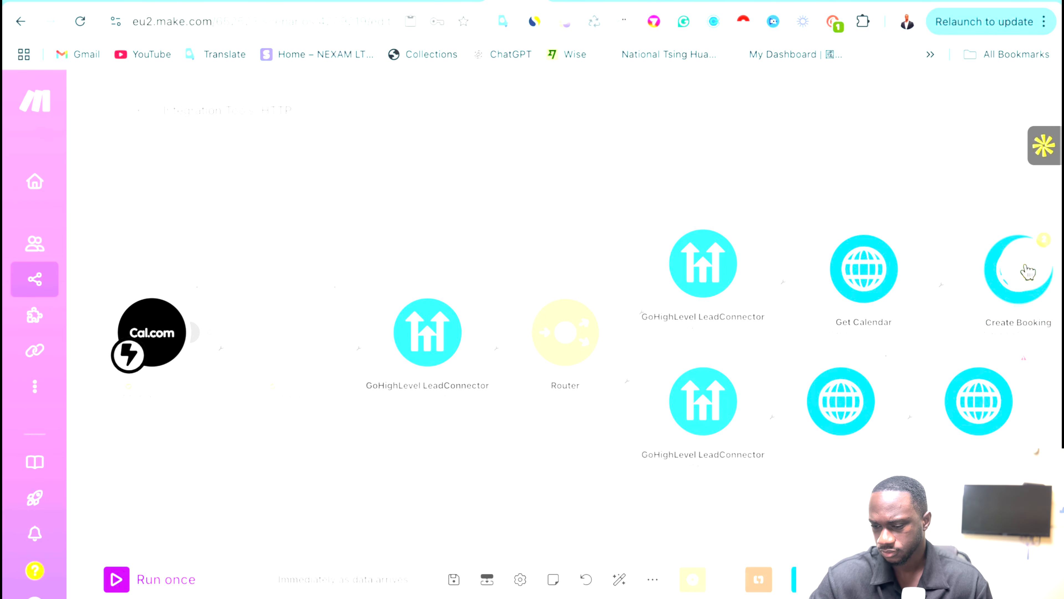
Auto-align the scenario's modules and bring up the Create Booking request settings.
{"action": "left_click", "coordinate": [624, 579]}
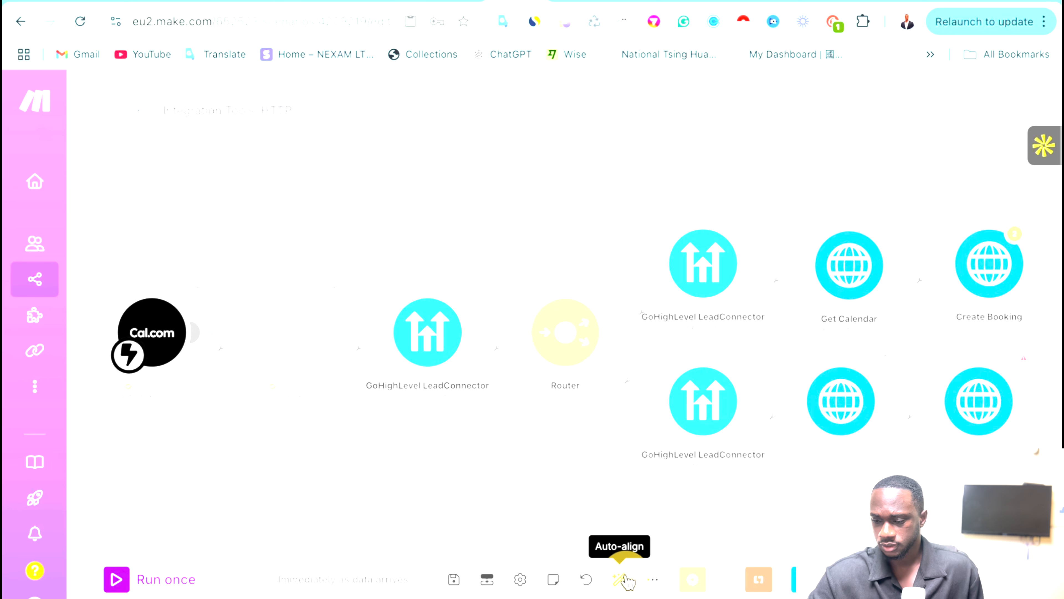
{"action": "left_click", "coordinate": [995, 254]}
{"action": "scroll", "coordinate": [748, 462], "scroll_direction": "down", "scroll_amount": 5}
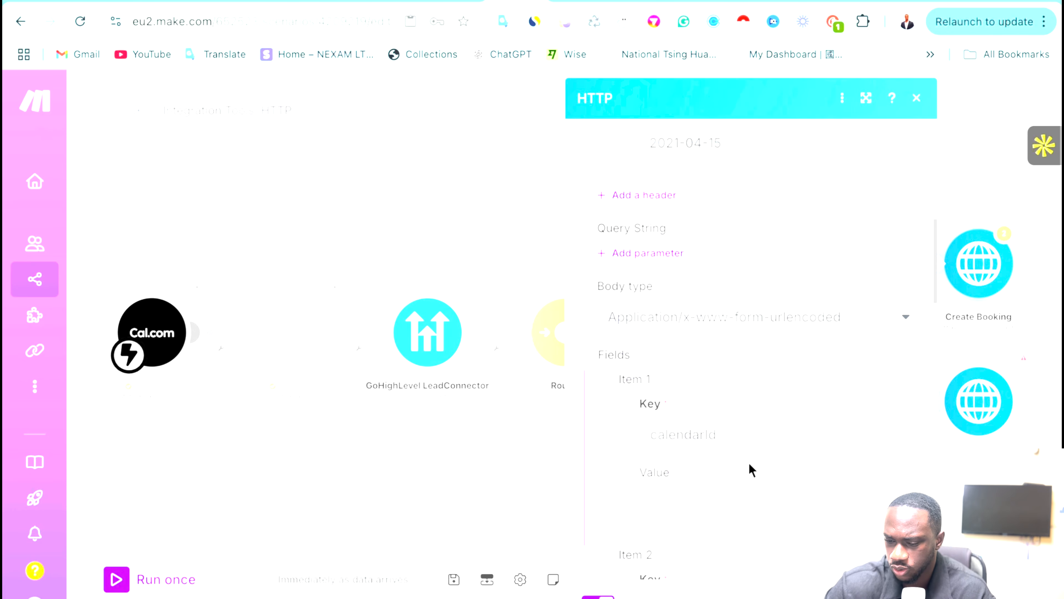
Browse mappable data for Create Booking's locationId value, then close the settings.
{"action": "scroll", "coordinate": [748, 463], "scroll_direction": "down", "scroll_amount": 7}
{"action": "left_click", "coordinate": [834, 369]}
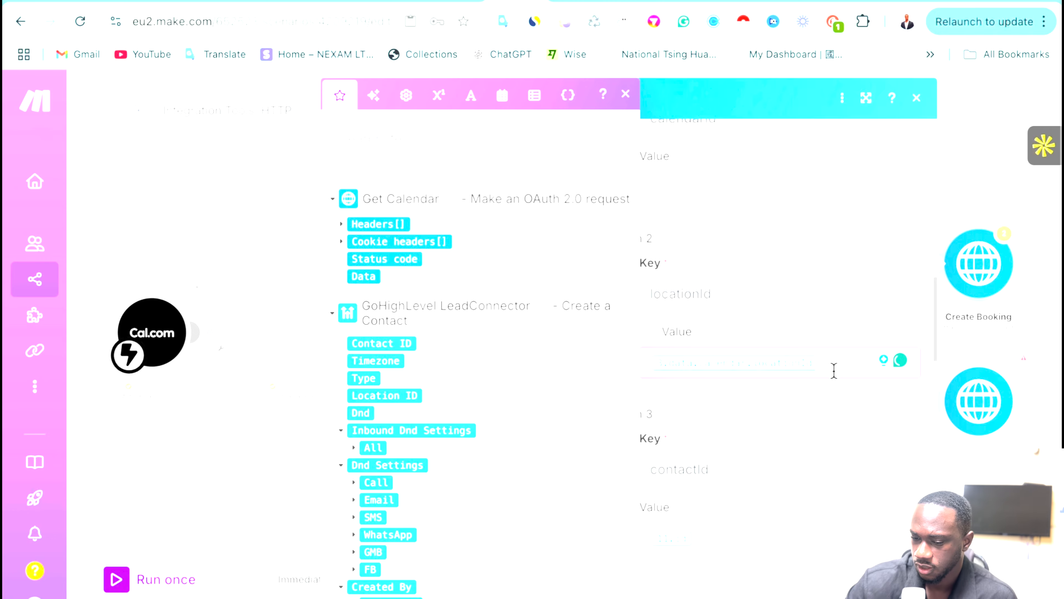
{"action": "scroll", "coordinate": [490, 367], "scroll_direction": "down", "scroll_amount": 15}
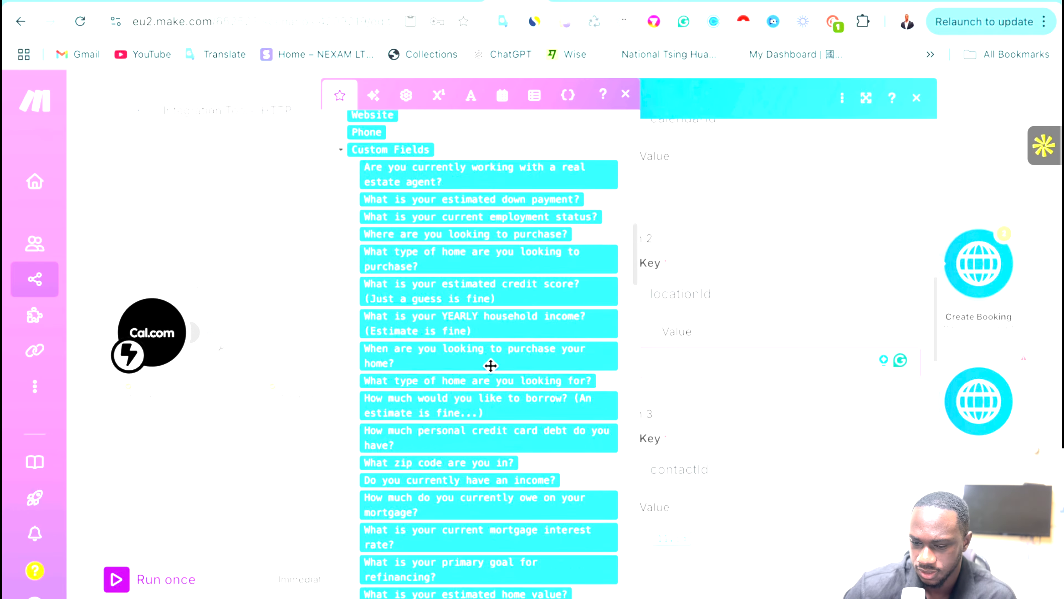
{"action": "scroll", "coordinate": [490, 365], "scroll_direction": "down", "scroll_amount": 10}
{"action": "scroll", "coordinate": [491, 365], "scroll_direction": "up", "scroll_amount": 12}
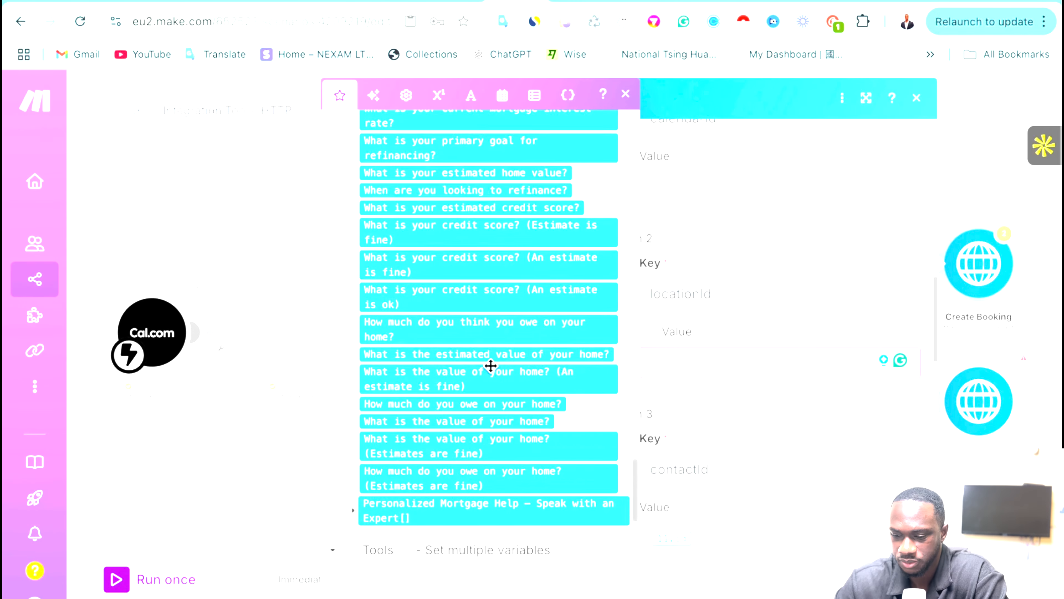
{"action": "left_click", "coordinate": [969, 118]}
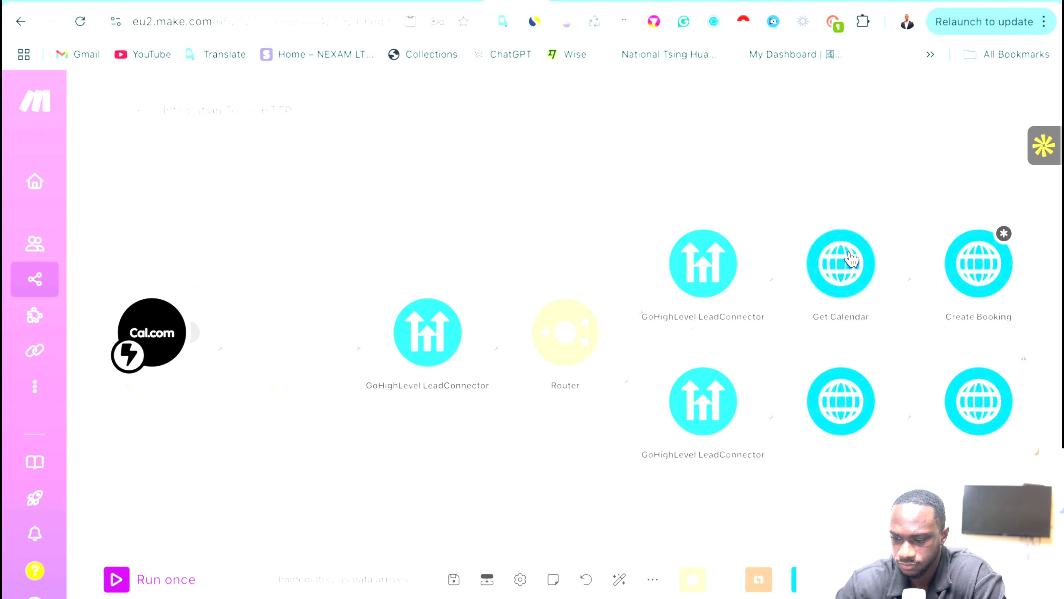
Reopen Create Booking and look through the mappable data for locationId again.
{"action": "left_click", "coordinate": [966, 263]}
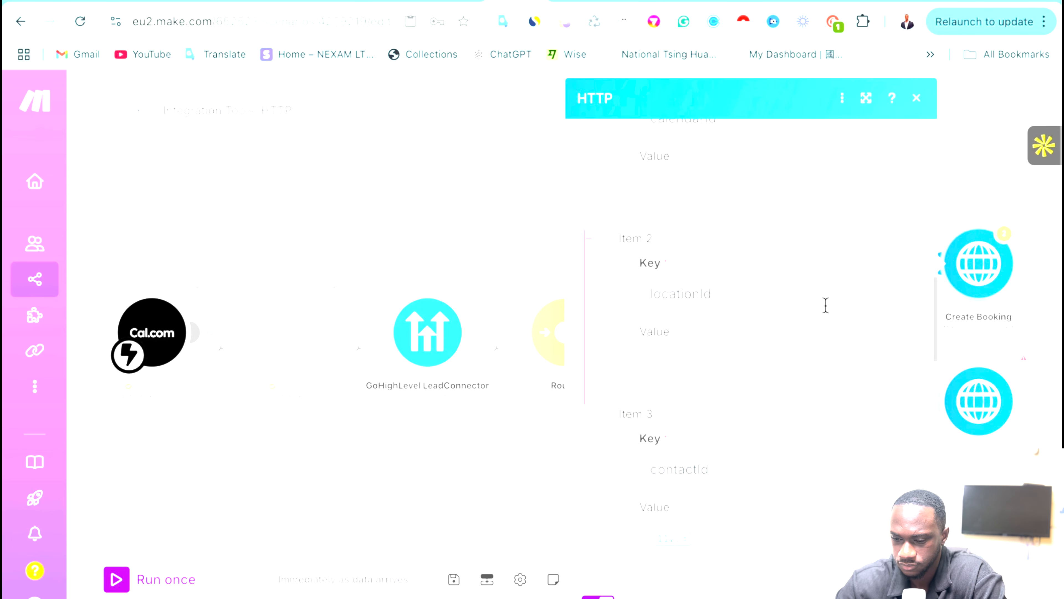
{"action": "scroll", "coordinate": [825, 305], "scroll_direction": "up", "scroll_amount": 8}
{"action": "scroll", "coordinate": [826, 304], "scroll_direction": "down", "scroll_amount": 5}
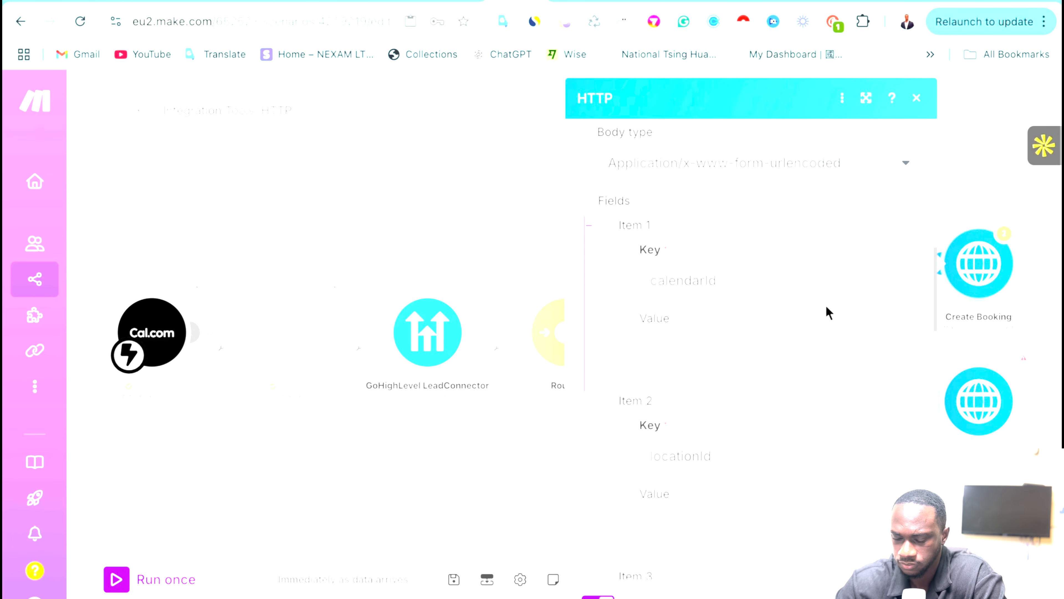
{"action": "scroll", "coordinate": [826, 304], "scroll_direction": "down", "scroll_amount": 4}
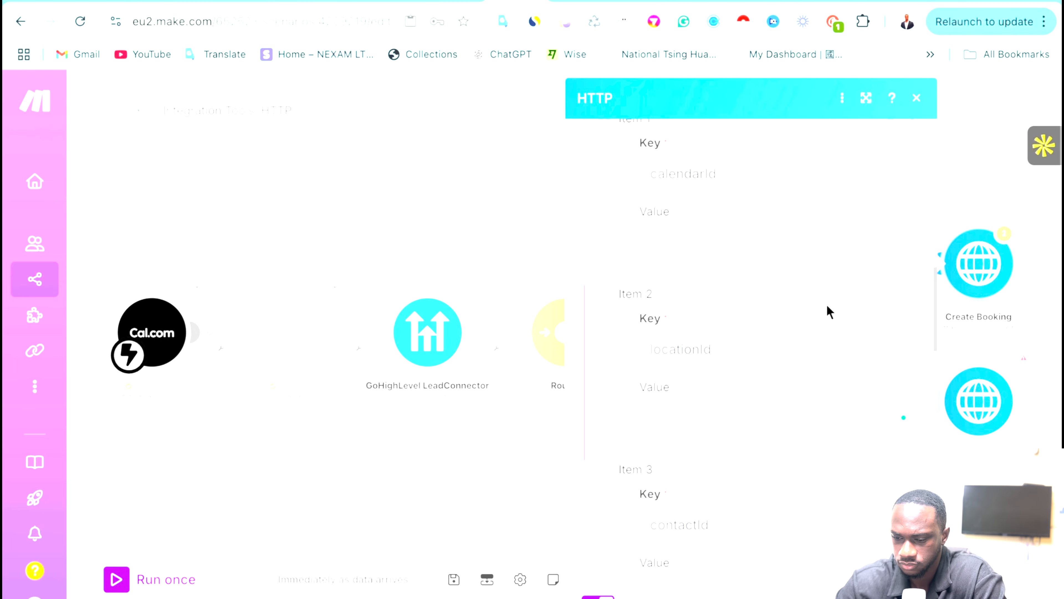
{"action": "left_click", "coordinate": [709, 345]}
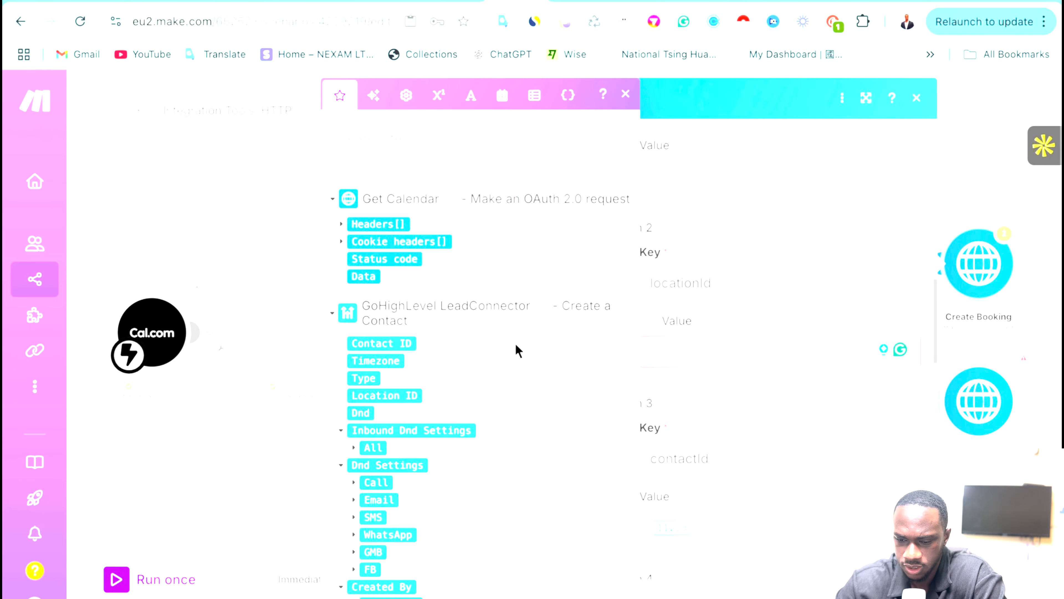
{"action": "scroll", "coordinate": [519, 275], "scroll_direction": "down", "scroll_amount": 20}
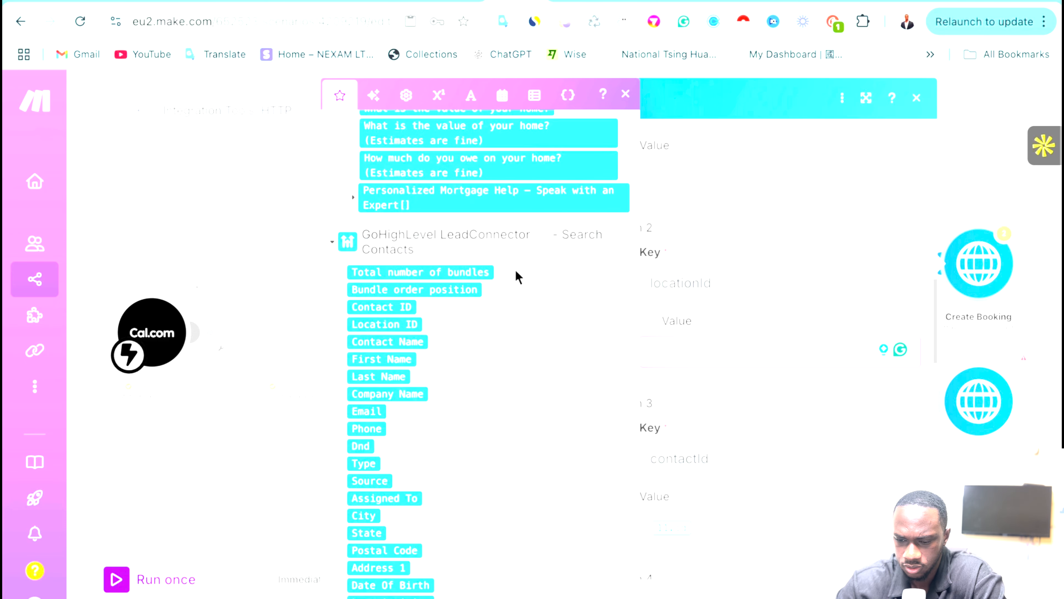
{"action": "scroll", "coordinate": [519, 277], "scroll_direction": "up", "scroll_amount": 15}
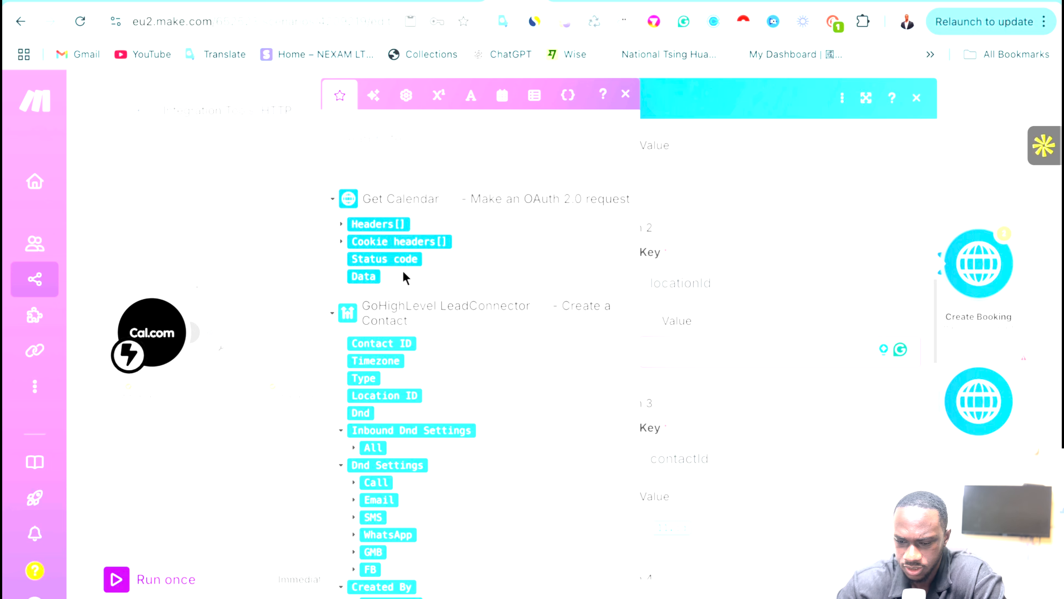
{"action": "scroll", "coordinate": [451, 335], "scroll_direction": "down", "scroll_amount": 3}
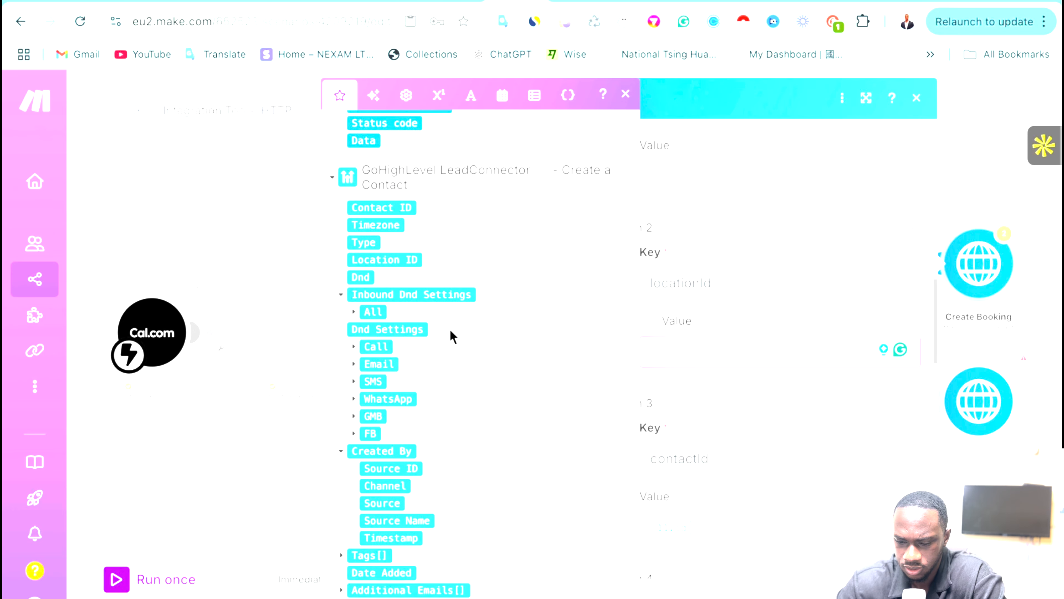
{"action": "scroll", "coordinate": [451, 335], "scroll_direction": "up", "scroll_amount": 3}
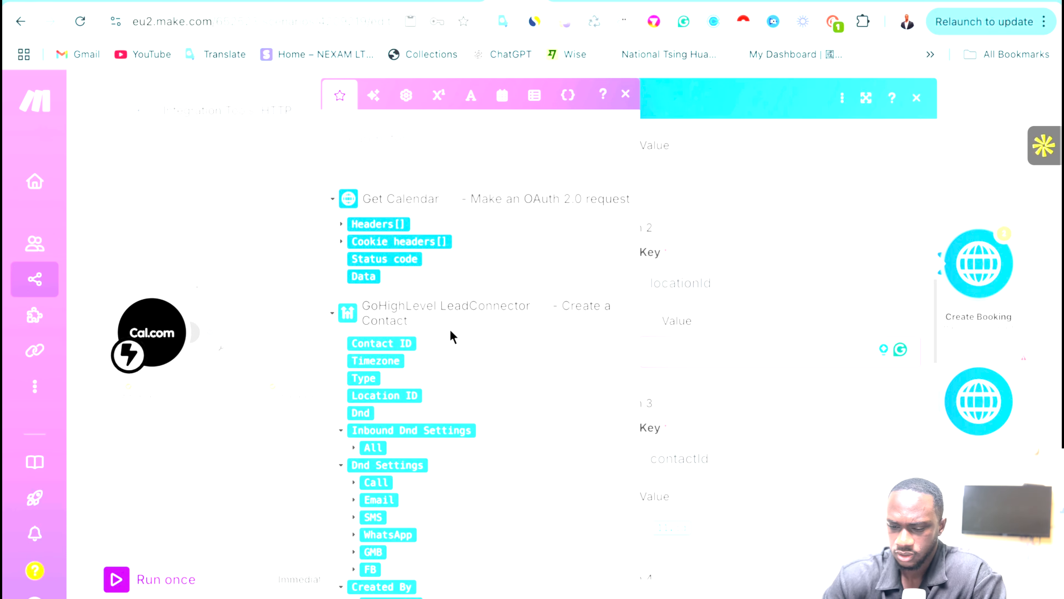
{"action": "scroll", "coordinate": [452, 335], "scroll_direction": "down", "scroll_amount": 7}
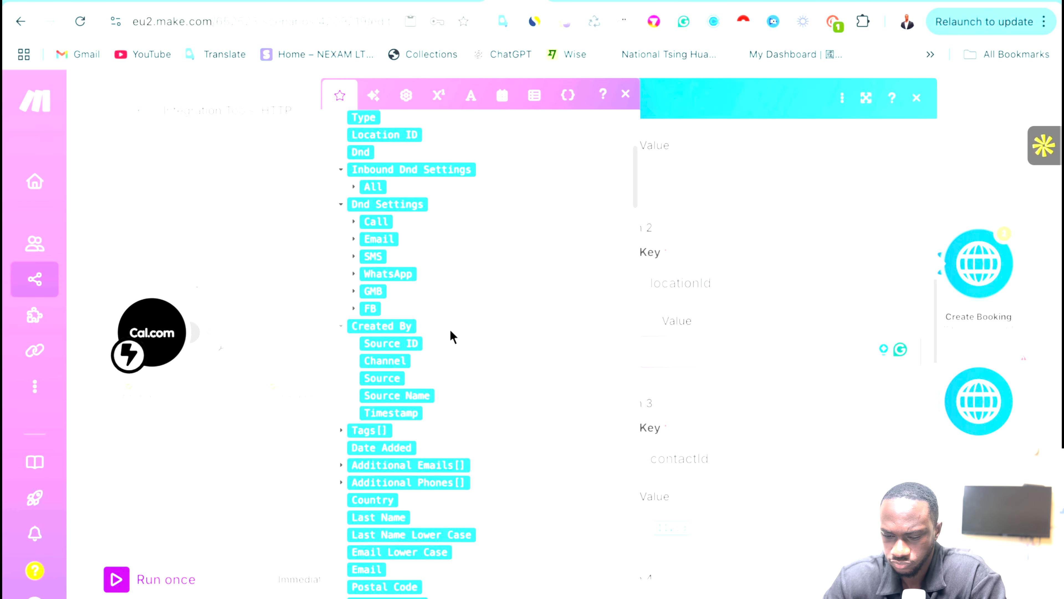
{"action": "scroll", "coordinate": [452, 335], "scroll_direction": "down", "scroll_amount": 2}
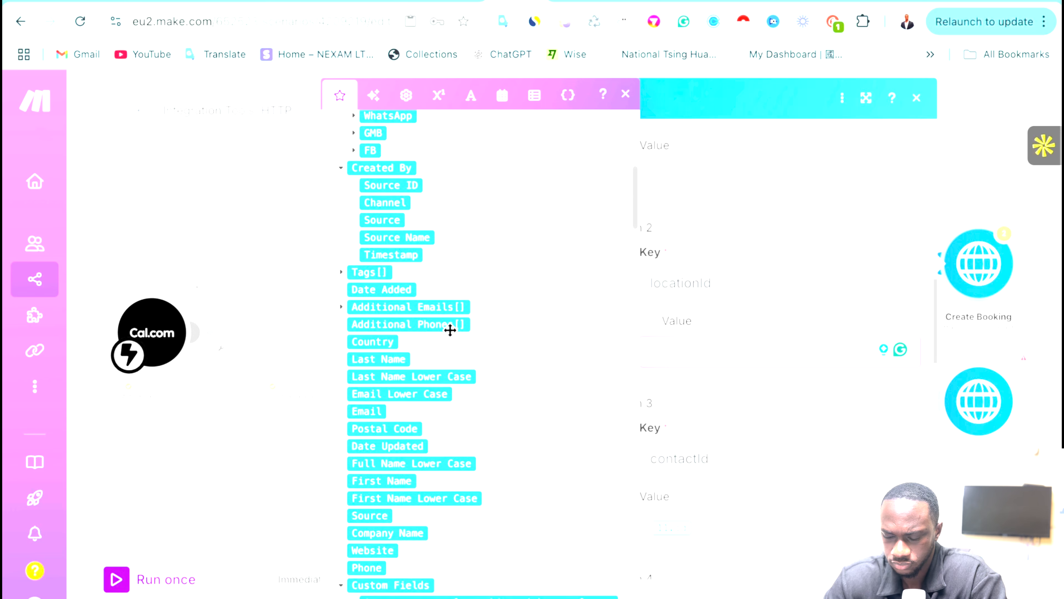
{"action": "left_click", "coordinate": [1041, 310]}
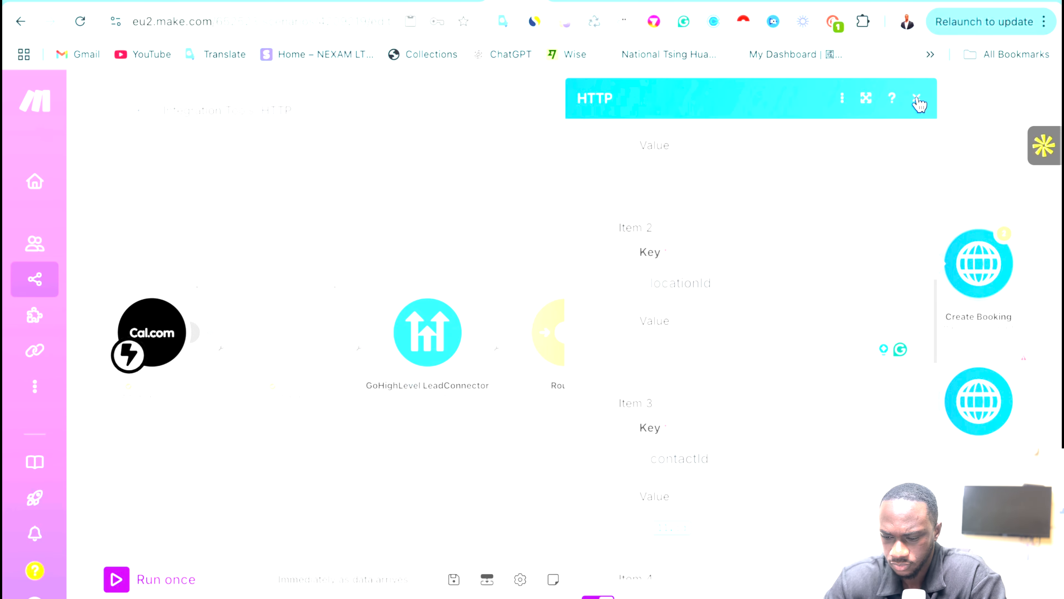
Check mappable data for the contactId value, then switch to the Get Calendar module.
{"action": "scroll", "coordinate": [719, 461], "scroll_direction": "down", "scroll_amount": 2}
{"action": "left_click", "coordinate": [718, 452]}
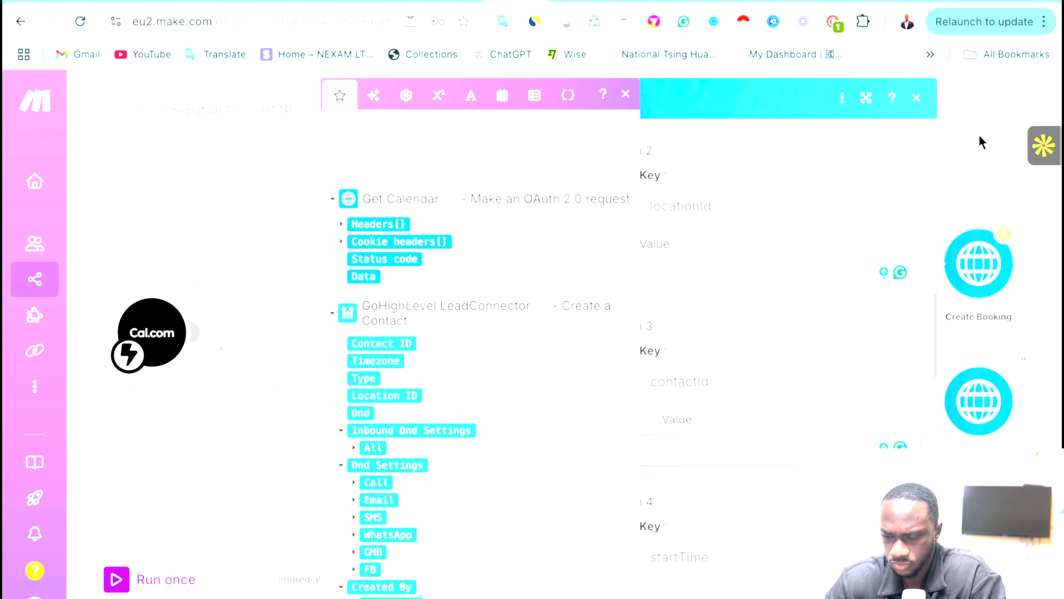
{"action": "left_click", "coordinate": [982, 143]}
{"action": "left_click", "coordinate": [834, 272]}
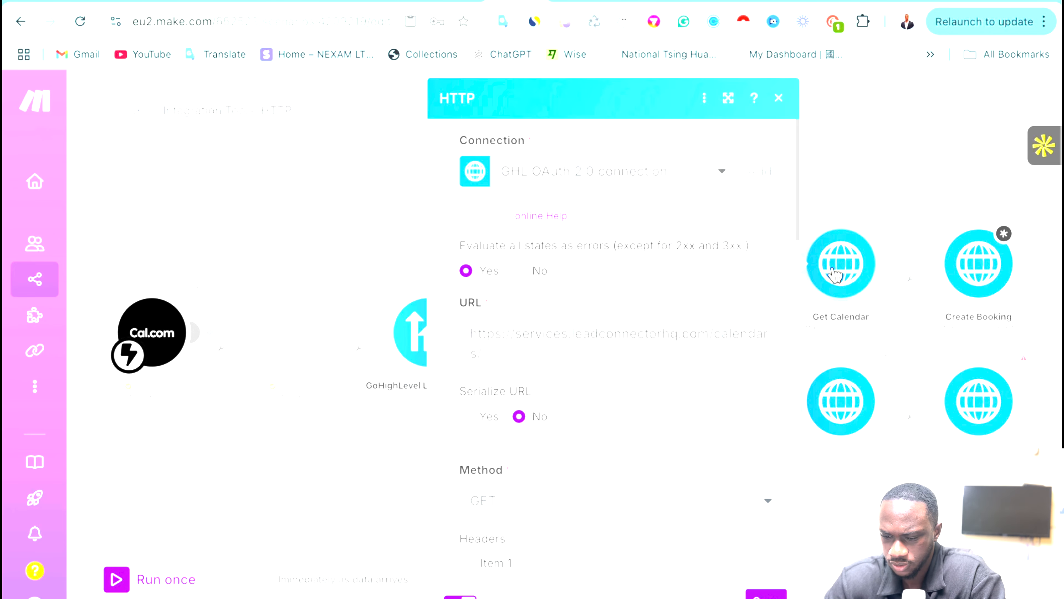
Check the data behind the calendarID variable in the Tools variables module.
{"action": "left_click", "coordinate": [863, 174]}
{"action": "right_click", "coordinate": [839, 256]}
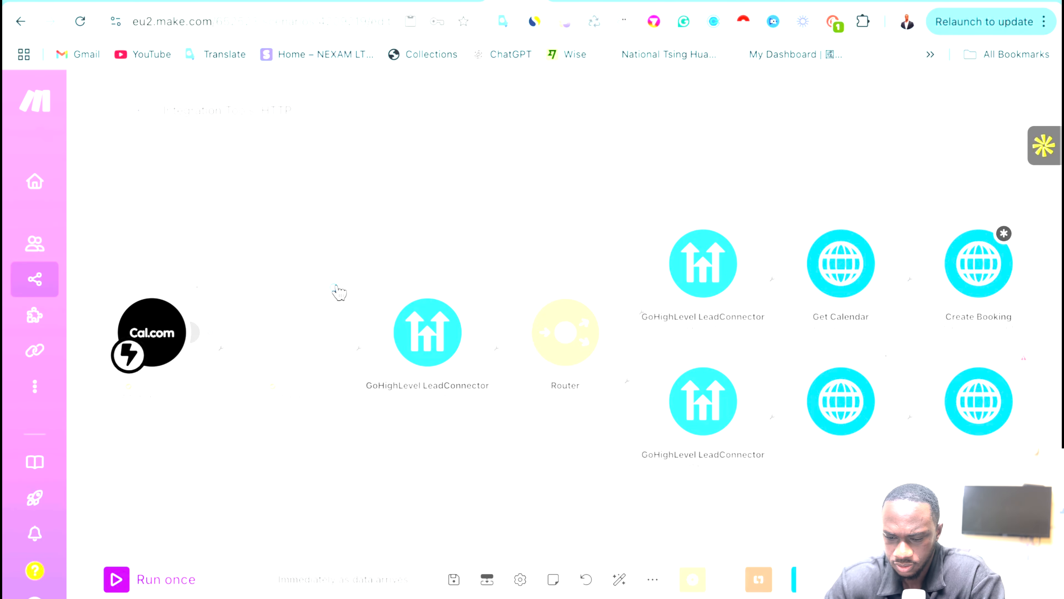
{"action": "left_click", "coordinate": [297, 349]}
{"action": "left_click", "coordinate": [604, 292]}
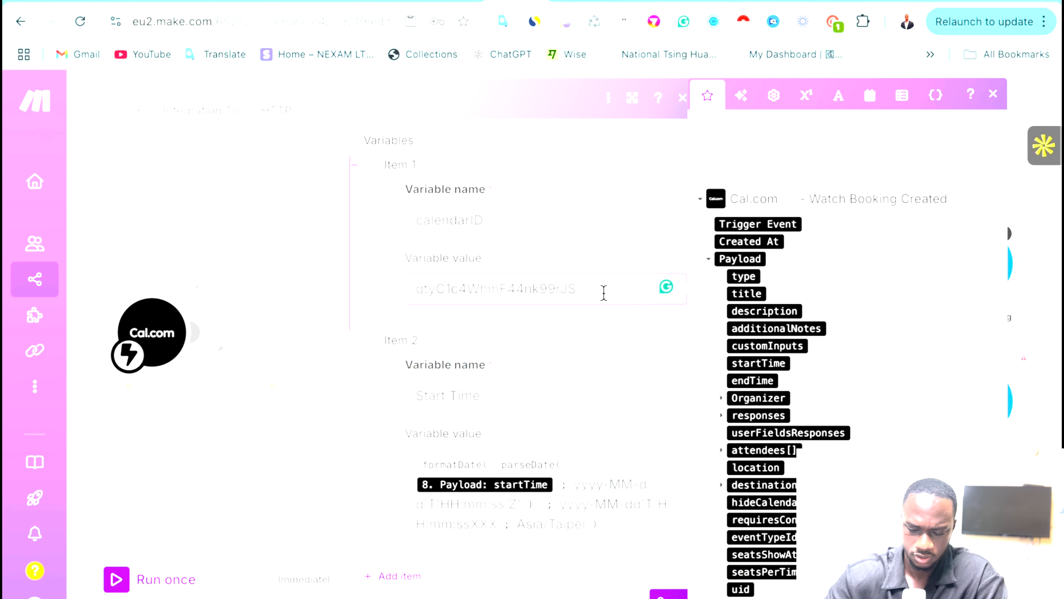
{"action": "left_click", "coordinate": [185, 221]}
Review the Create Booking and Get Calendar HTTP request settings.
{"action": "left_click", "coordinate": [990, 267]}
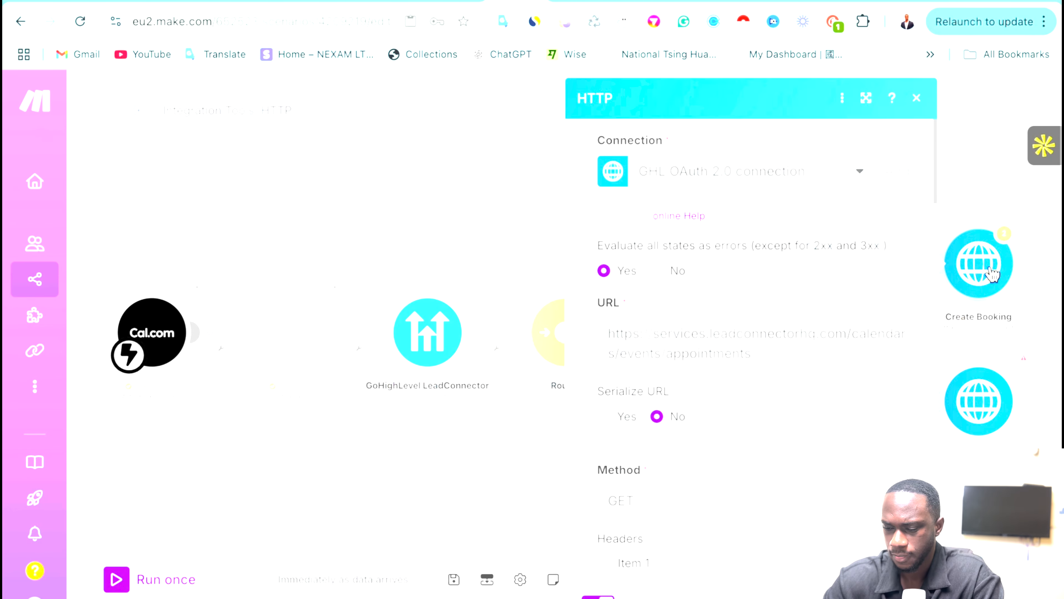
{"action": "left_click", "coordinate": [996, 213]}
{"action": "left_click", "coordinate": [842, 259]}
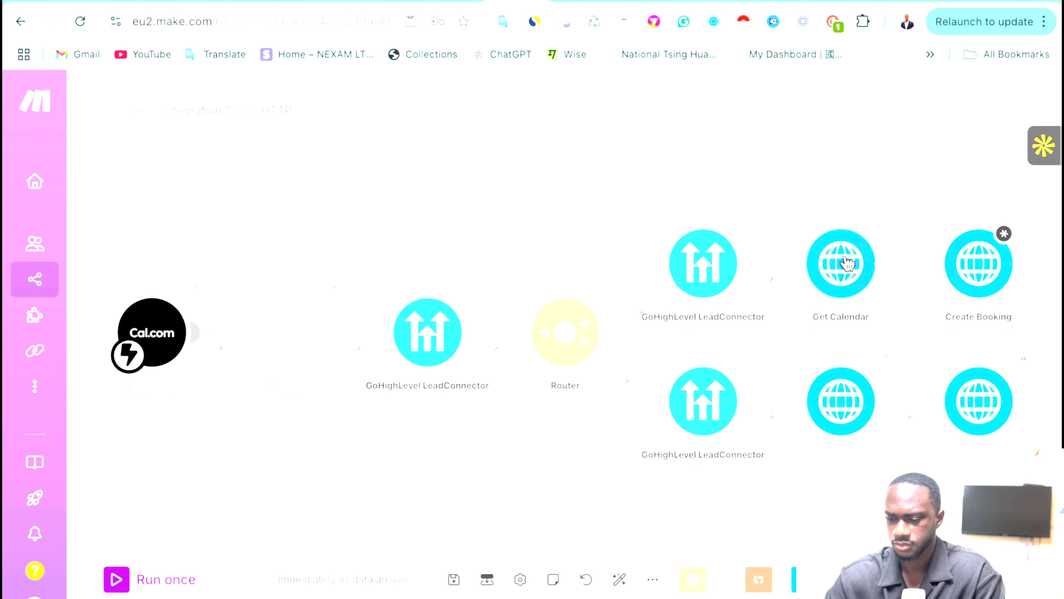
{"action": "scroll", "coordinate": [572, 408], "scroll_direction": "down", "scroll_amount": 1}
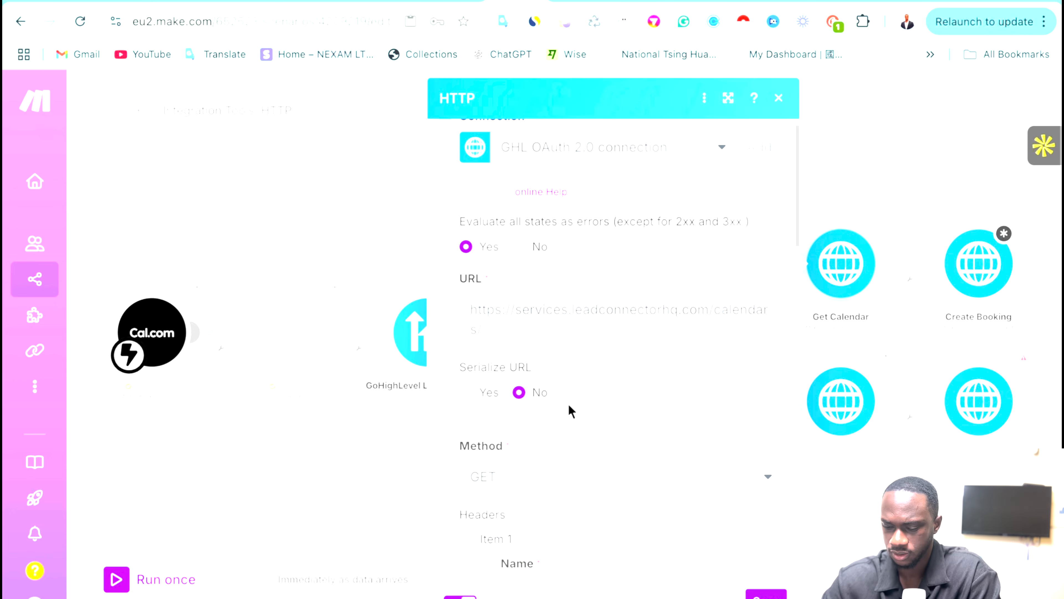
{"action": "left_click", "coordinate": [311, 430]}
Test-run only the Get Calendar module and dismiss the run results.
{"action": "right_click", "coordinate": [835, 256]}
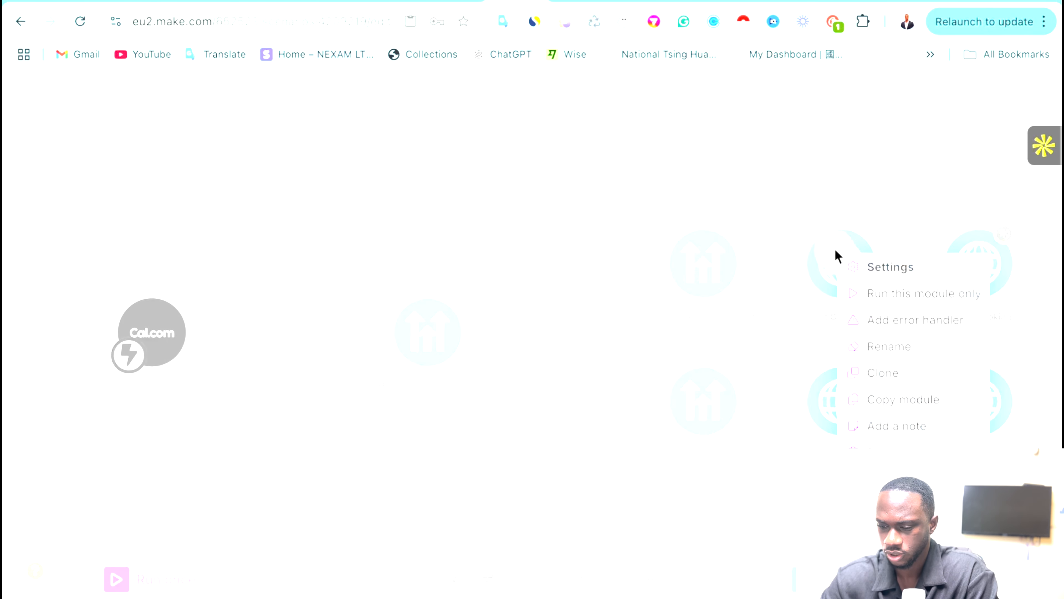
{"action": "left_click", "coordinate": [876, 295]}
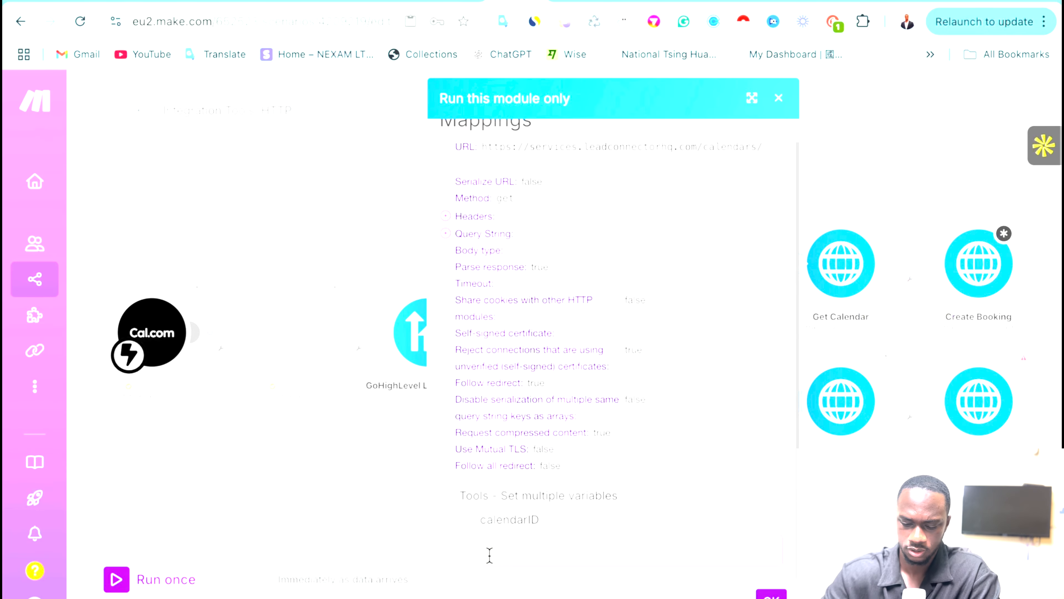
{"action": "left_click", "coordinate": [770, 592]}
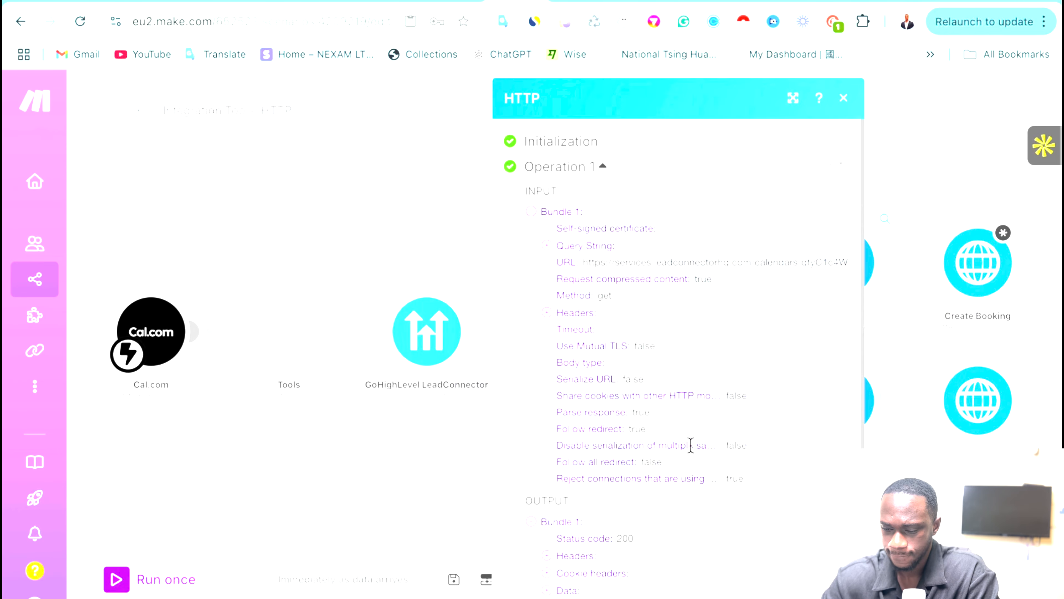
{"action": "left_click", "coordinate": [927, 316]}
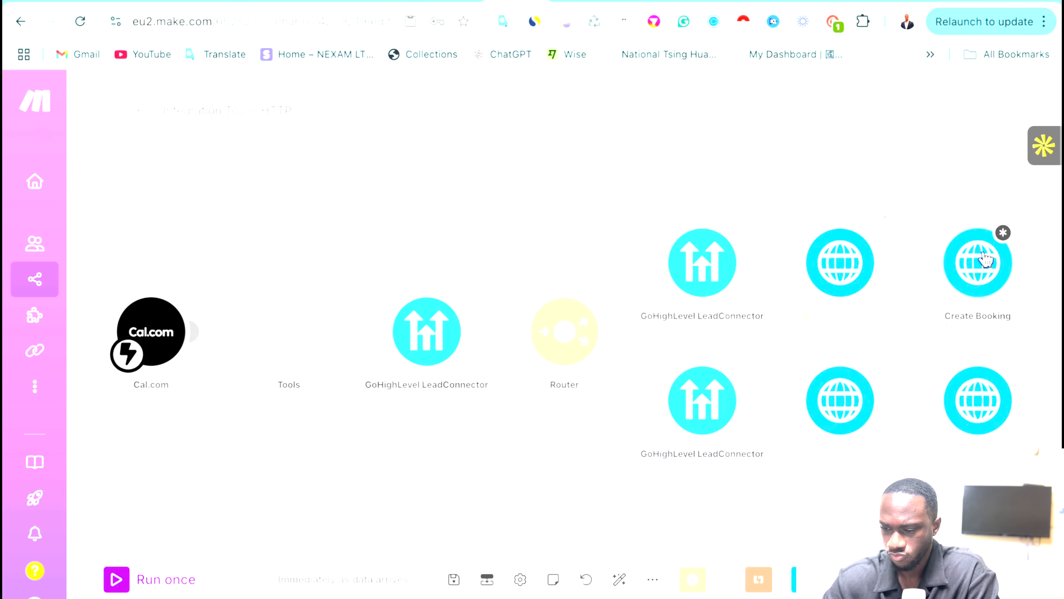
Recheck Create Booking's locationId mapping options and Get Calendar's request settings without changes.
{"action": "left_click", "coordinate": [980, 266]}
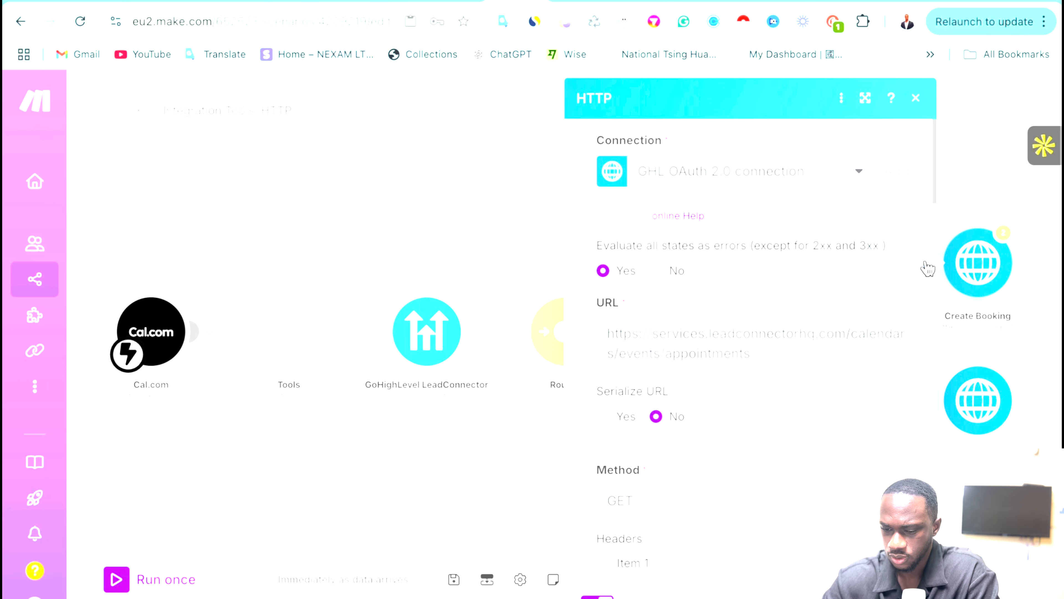
{"action": "scroll", "coordinate": [720, 438], "scroll_direction": "down", "scroll_amount": 15}
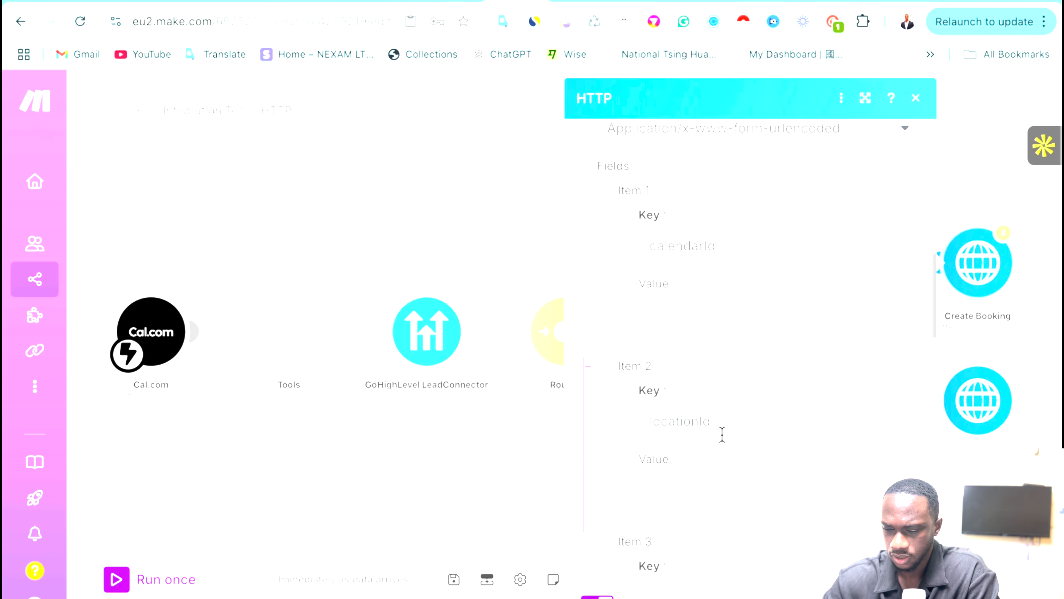
{"action": "left_click", "coordinate": [675, 454]}
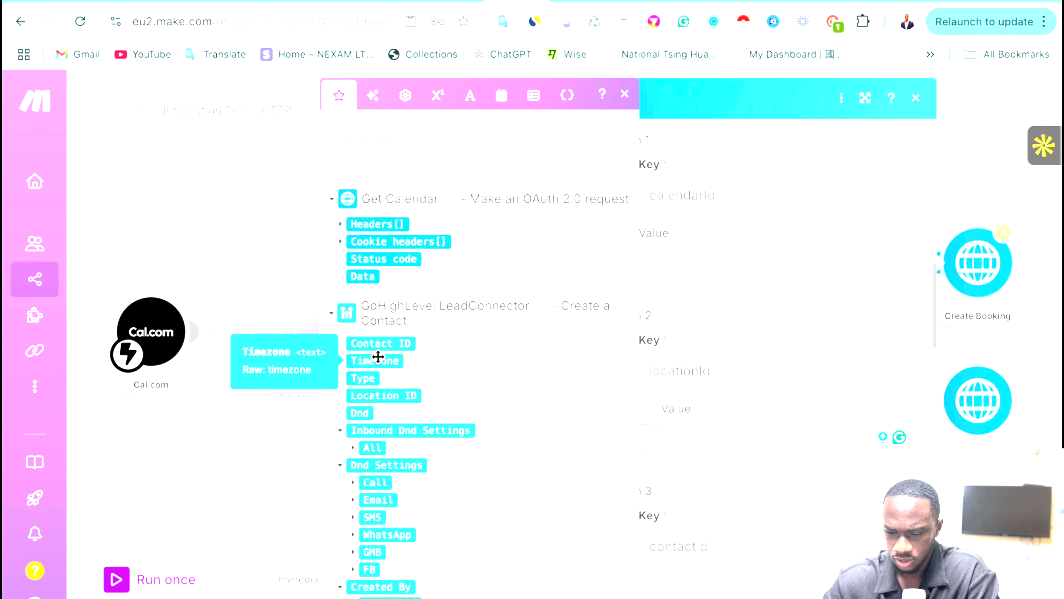
{"action": "left_click", "coordinate": [256, 446]}
{"action": "left_click", "coordinate": [852, 272]}
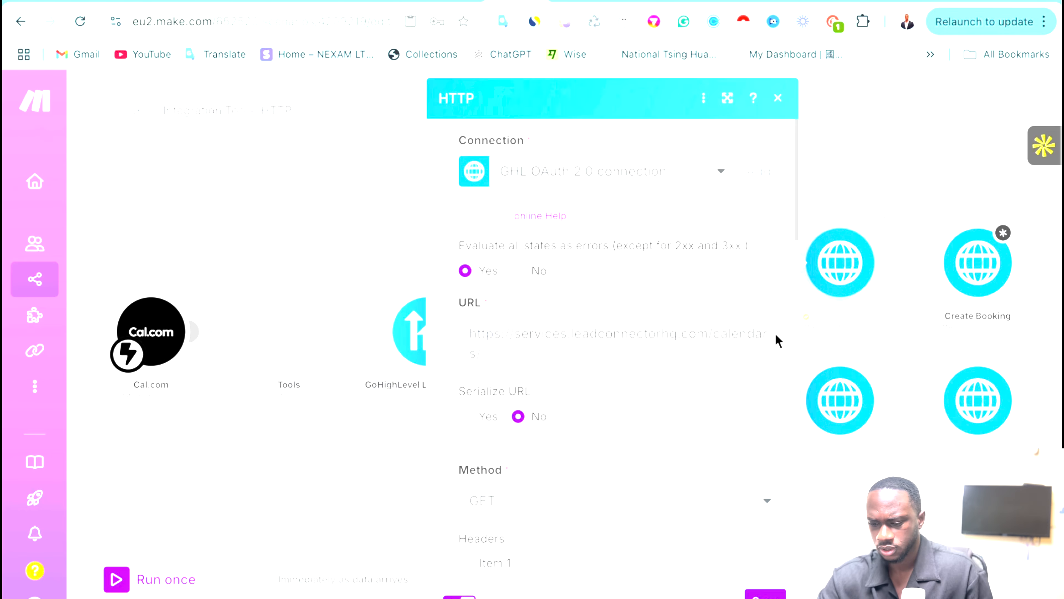
{"action": "scroll", "coordinate": [567, 452], "scroll_direction": "down", "scroll_amount": 5}
{"action": "scroll", "coordinate": [565, 450], "scroll_direction": "down", "scroll_amount": 5}
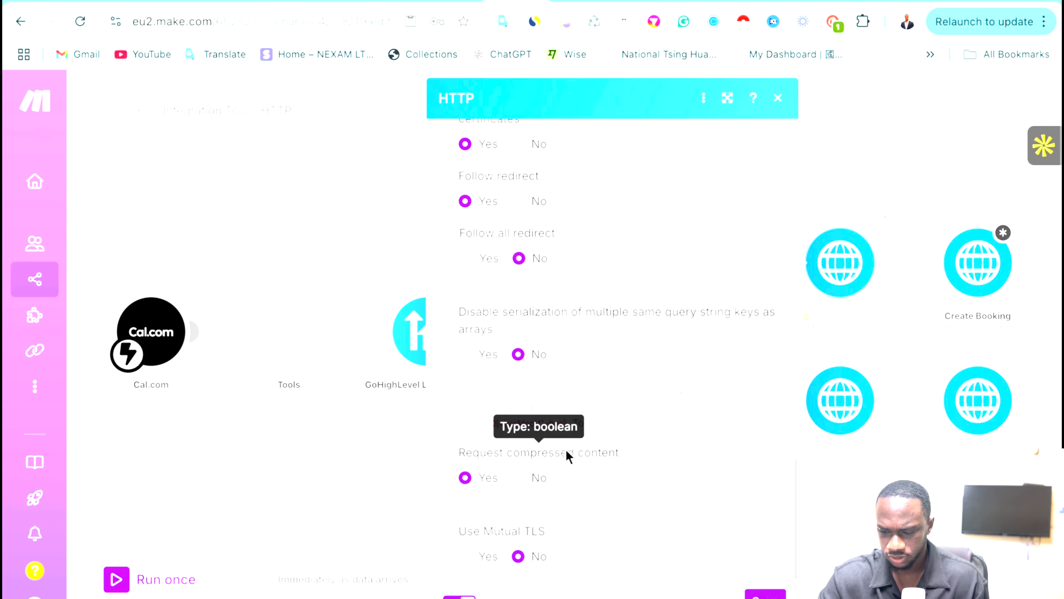
{"action": "scroll", "coordinate": [565, 449], "scroll_direction": "up", "scroll_amount": 8}
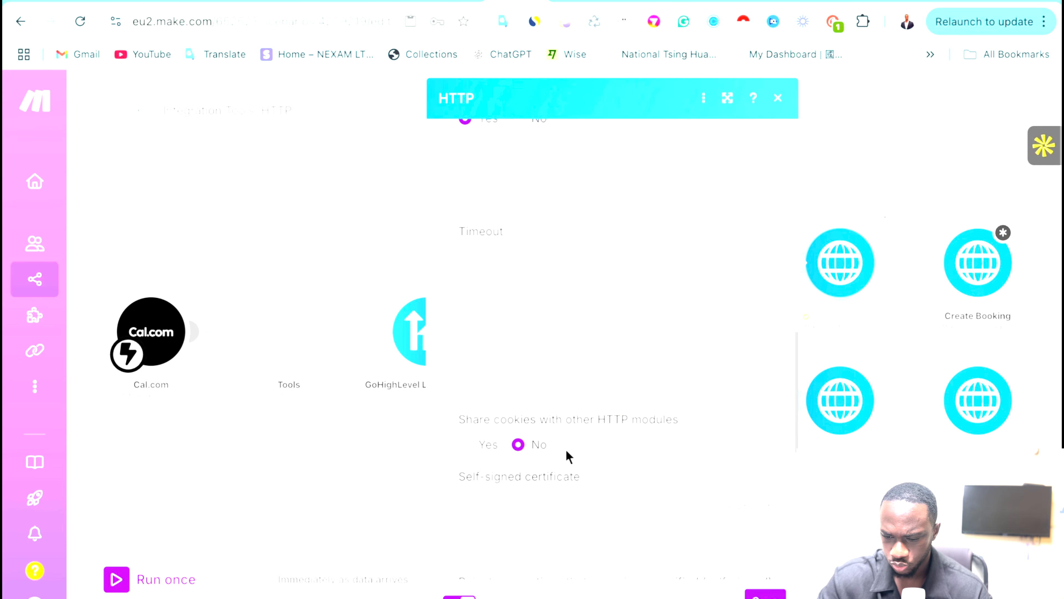
{"action": "scroll", "coordinate": [435, 596], "scroll_direction": "up", "scroll_amount": 5}
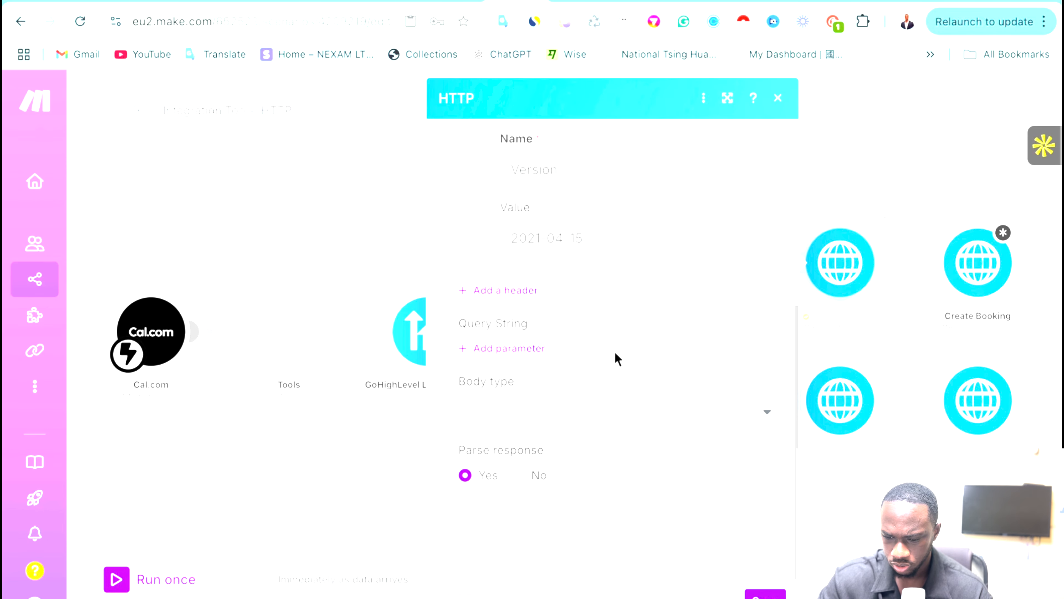
{"action": "scroll", "coordinate": [617, 358], "scroll_direction": "up", "scroll_amount": 1}
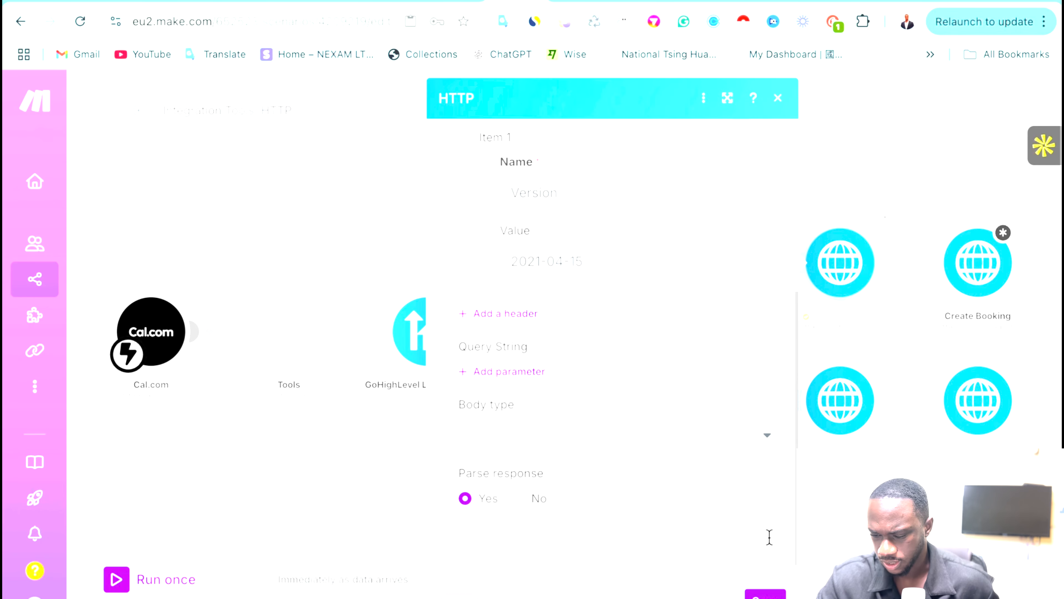
{"action": "left_click", "coordinate": [765, 594]}
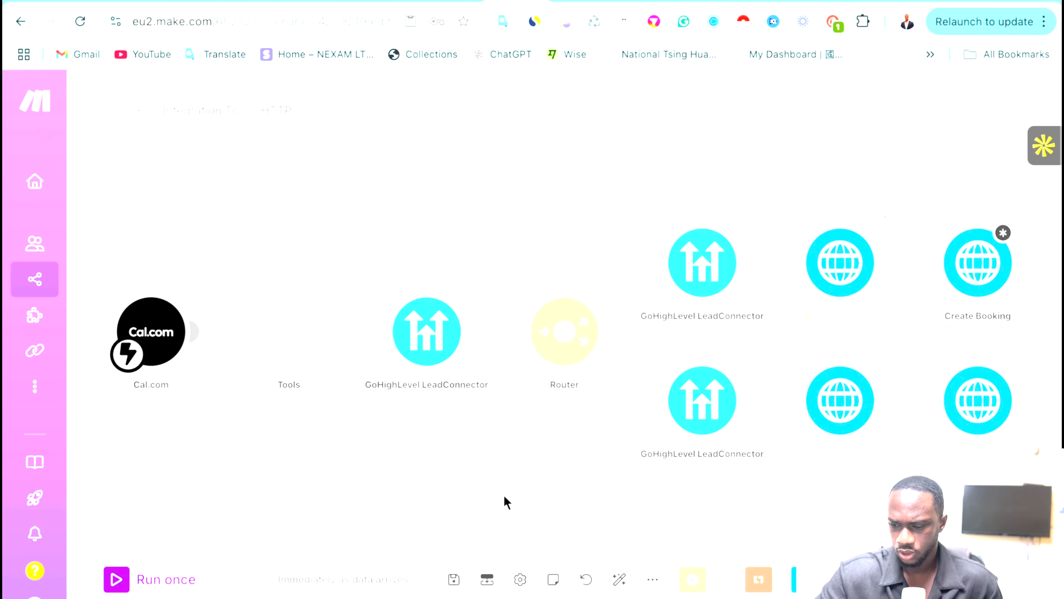
Inspect Get Calendar's output, expanding Data > calendar to see locationId, eventTitle and slotDuration.
{"action": "left_click", "coordinate": [886, 220]}
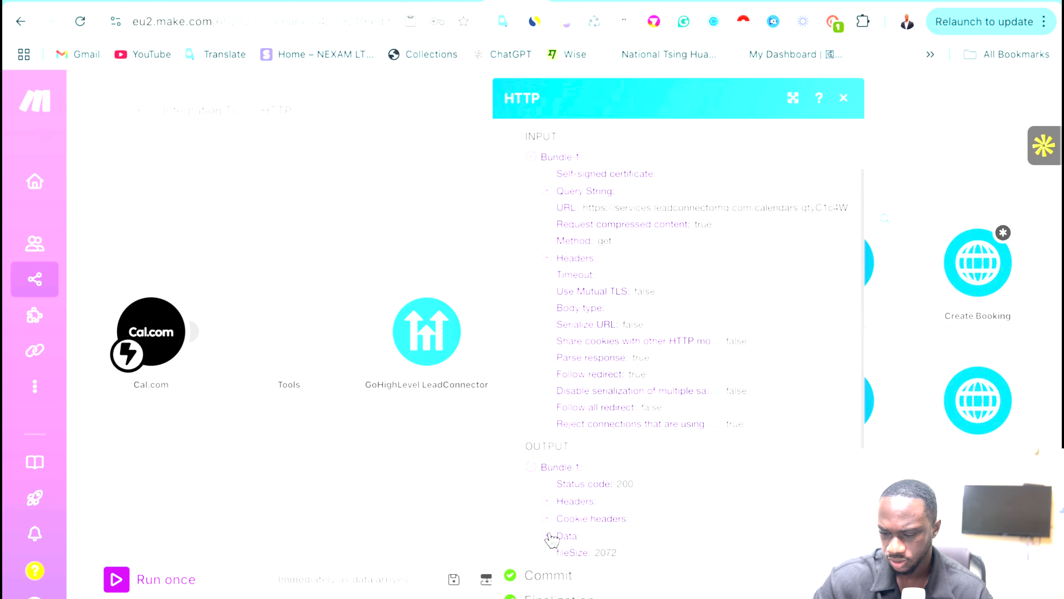
{"action": "left_click", "coordinate": [546, 536]}
{"action": "scroll", "coordinate": [595, 541], "scroll_direction": "down", "scroll_amount": 1}
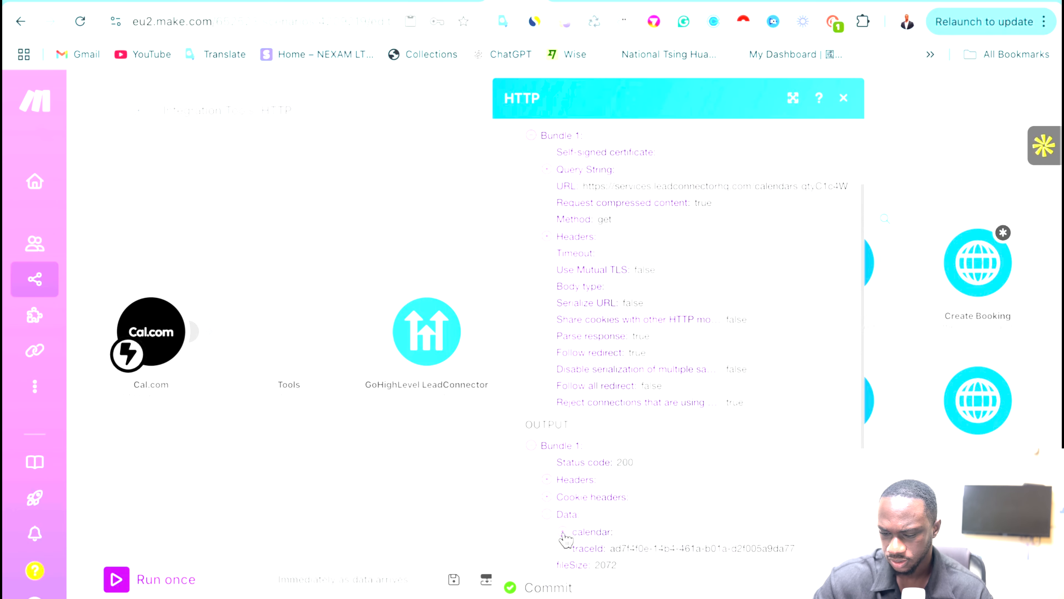
{"action": "scroll", "coordinate": [564, 537], "scroll_direction": "down", "scroll_amount": 1}
{"action": "left_click", "coordinate": [563, 520]}
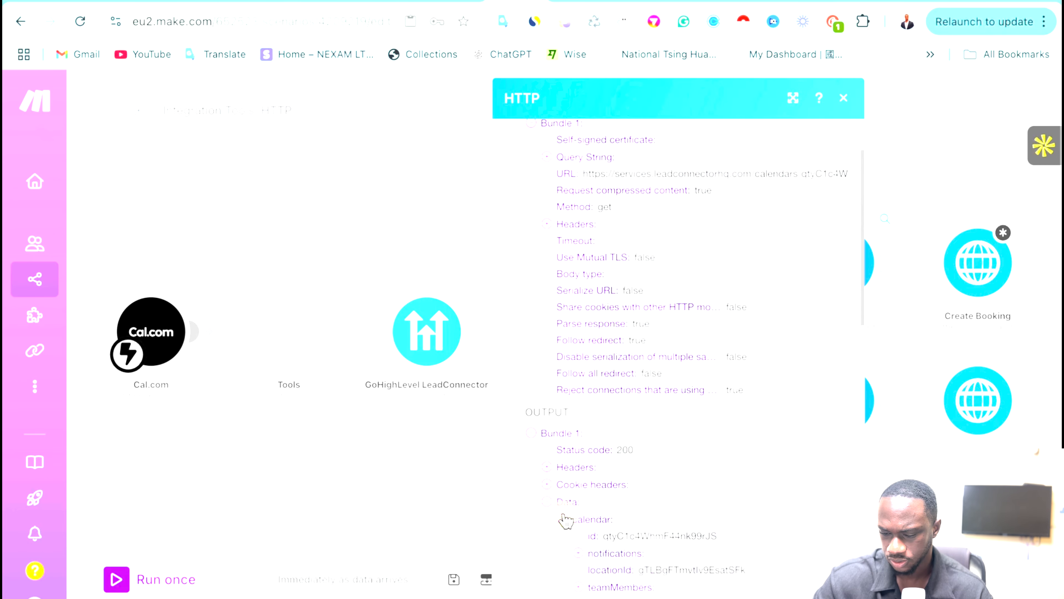
{"action": "scroll", "coordinate": [566, 520], "scroll_direction": "down", "scroll_amount": 1}
{"action": "scroll", "coordinate": [566, 520], "scroll_direction": "down", "scroll_amount": 3}
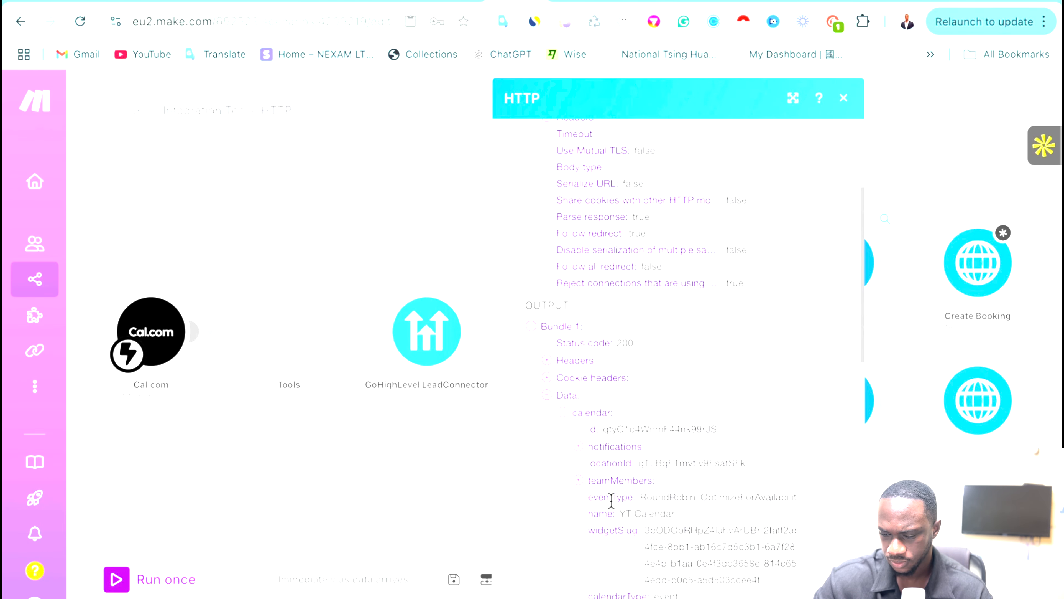
{"action": "scroll", "coordinate": [611, 499], "scroll_direction": "down", "scroll_amount": 2}
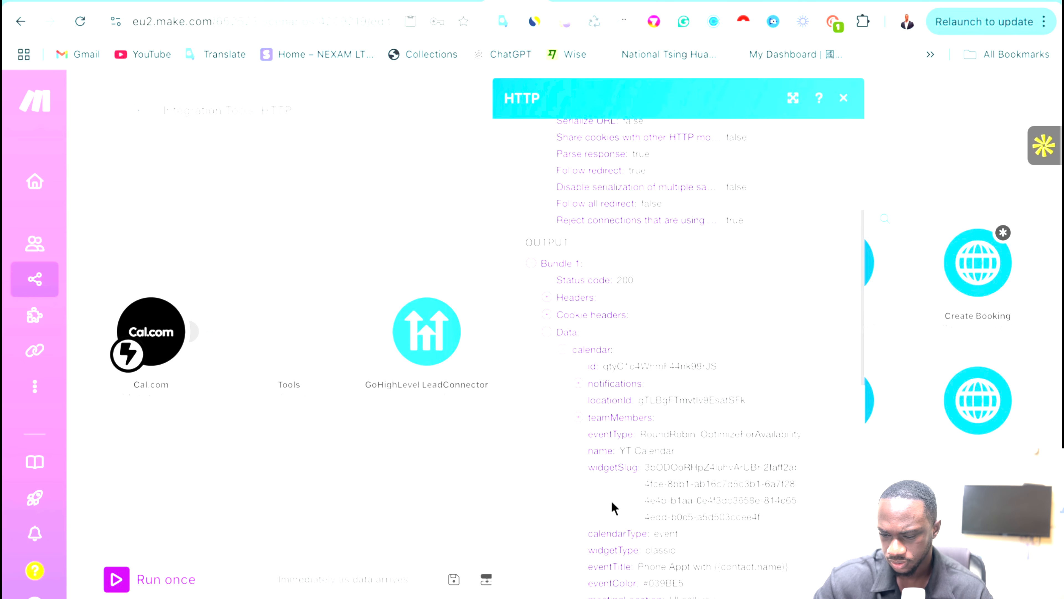
{"action": "scroll", "coordinate": [614, 507], "scroll_direction": "down", "scroll_amount": 3}
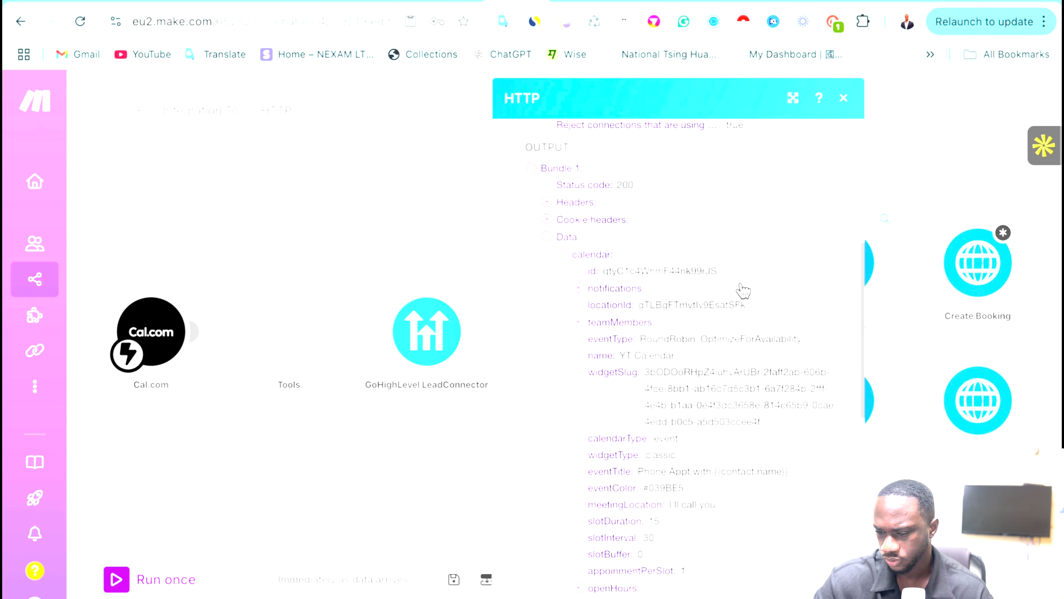
{"action": "left_click", "coordinate": [962, 143]}
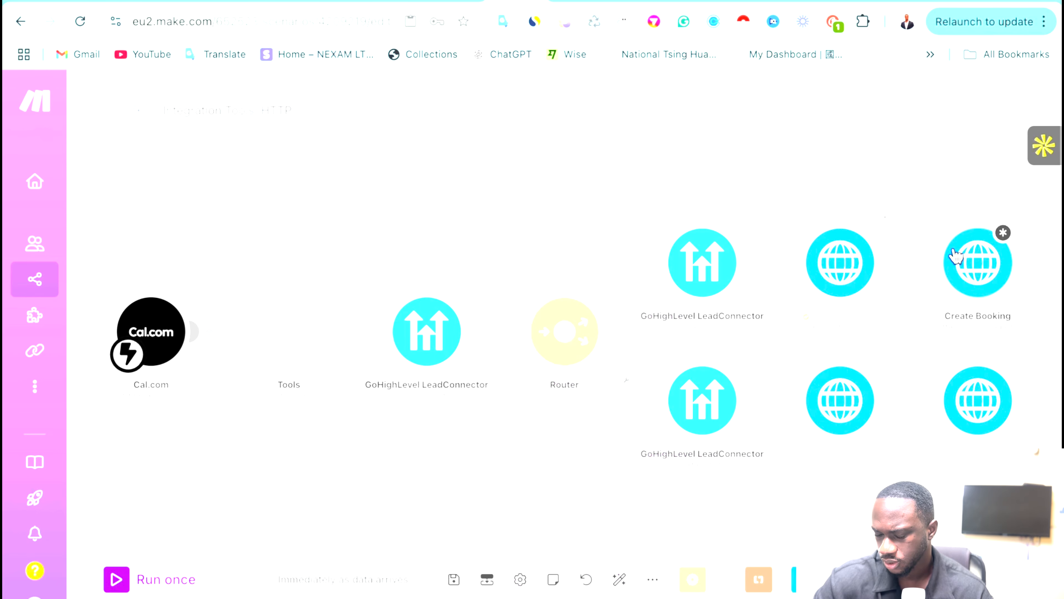
{"action": "left_click", "coordinate": [962, 264]}
{"action": "scroll", "coordinate": [732, 416], "scroll_direction": "down", "scroll_amount": 15}
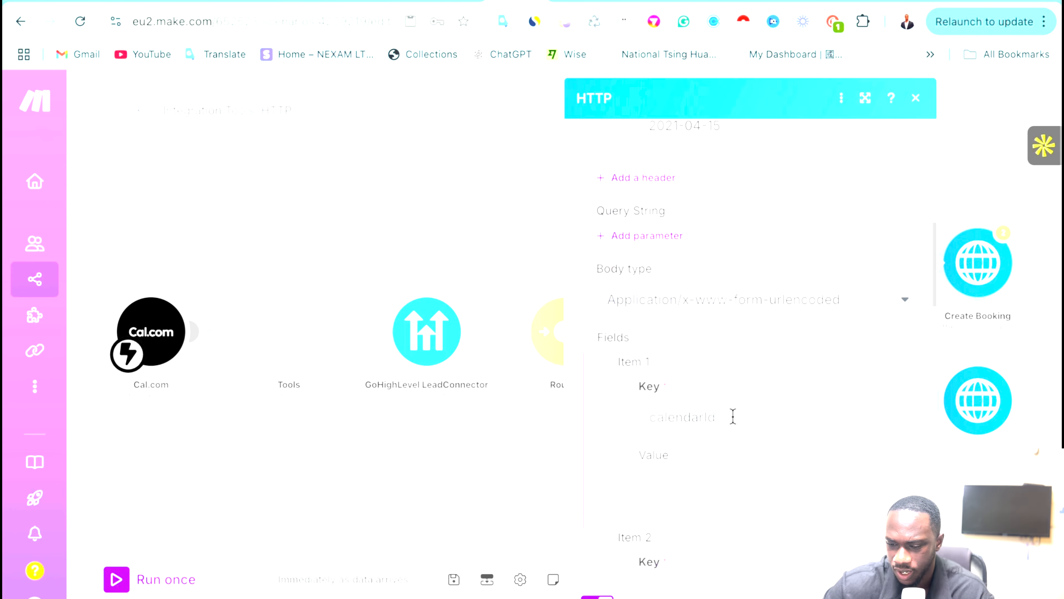
{"action": "left_click", "coordinate": [674, 379]}
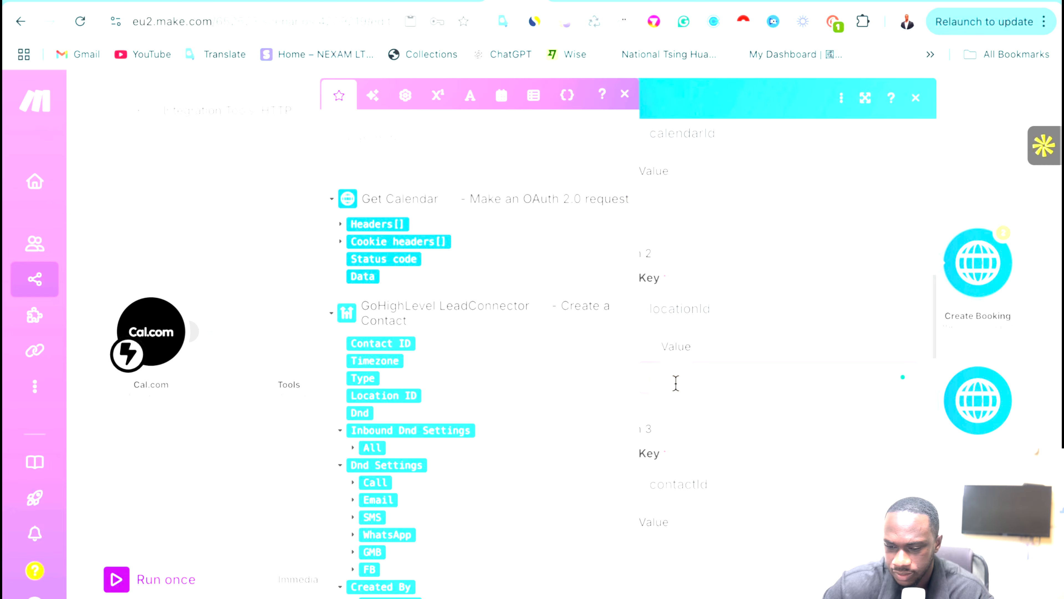
{"action": "scroll", "coordinate": [424, 429], "scroll_direction": "down", "scroll_amount": 5}
{"action": "scroll", "coordinate": [425, 430], "scroll_direction": "up", "scroll_amount": 10}
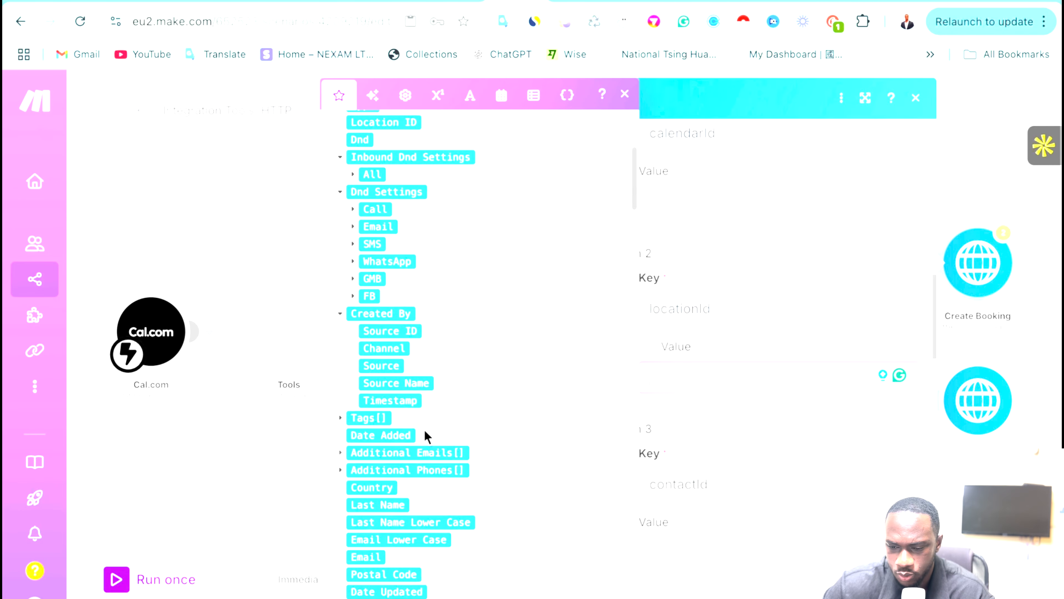
{"action": "scroll", "coordinate": [449, 349], "scroll_direction": "down", "scroll_amount": 10}
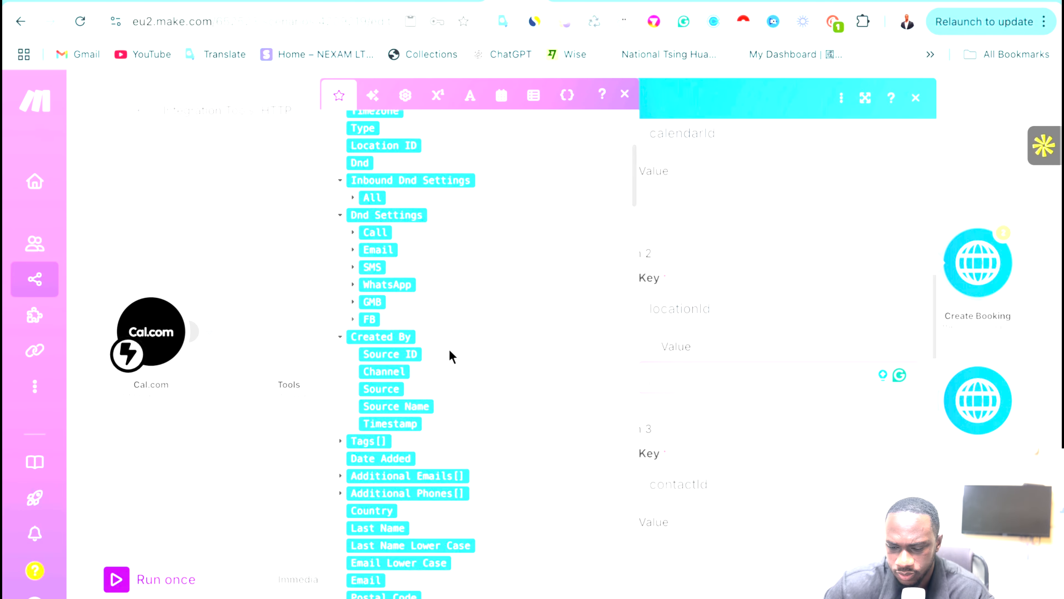
{"action": "scroll", "coordinate": [449, 350], "scroll_direction": "down", "scroll_amount": 10}
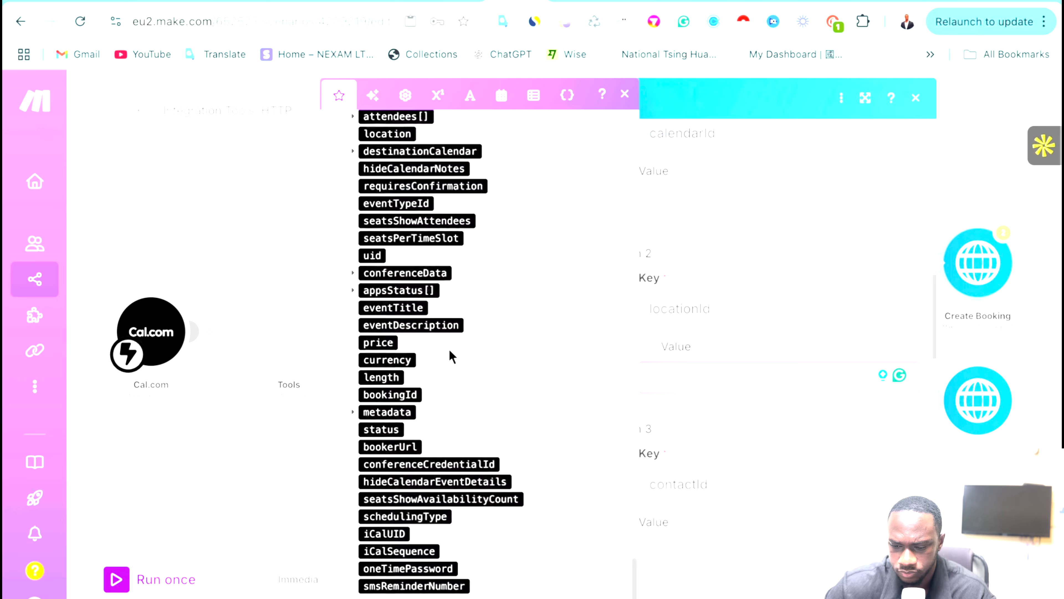
{"action": "scroll", "coordinate": [449, 350], "scroll_direction": "up", "scroll_amount": 20}
{"action": "scroll", "coordinate": [610, 457], "scroll_direction": "up", "scroll_amount": 15}
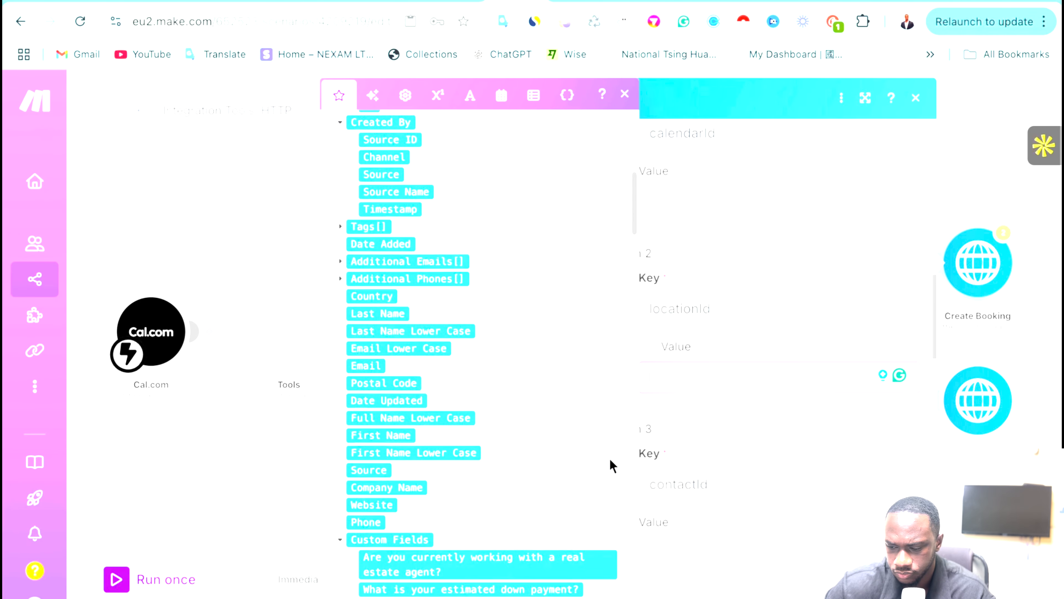
{"action": "left_click", "coordinate": [903, 578]}
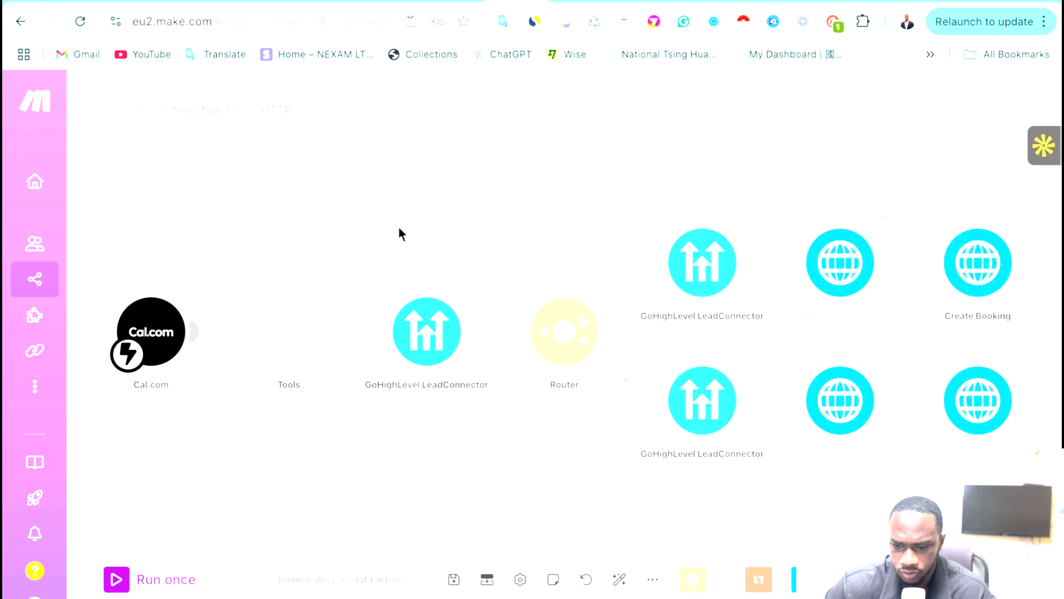
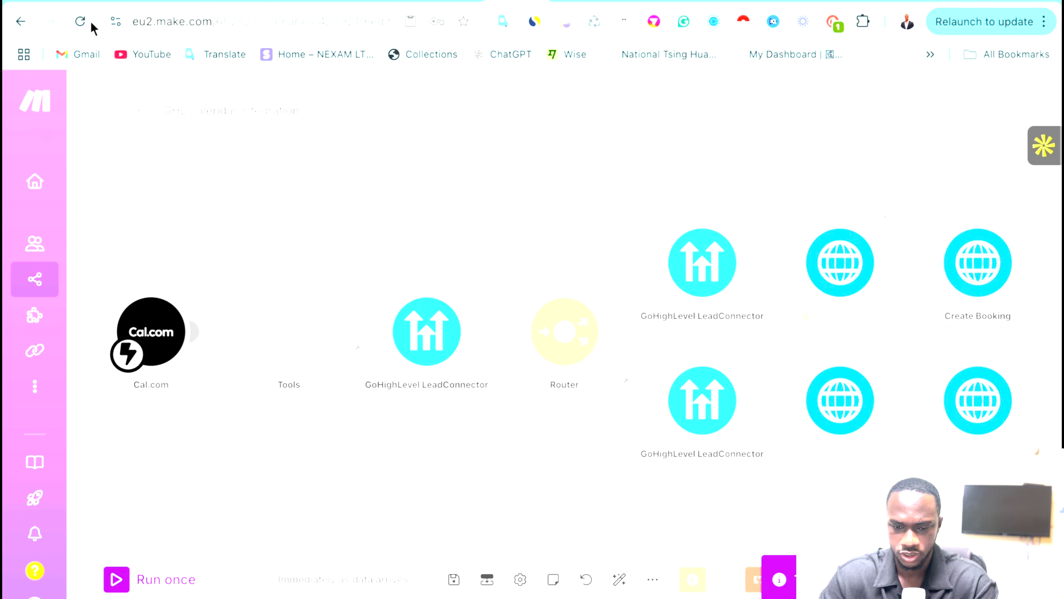
Reload the scenario and open the Create Booking HTTP module's calendarId, locationId and contactId body items.
{"action": "left_click", "coordinate": [79, 22]}
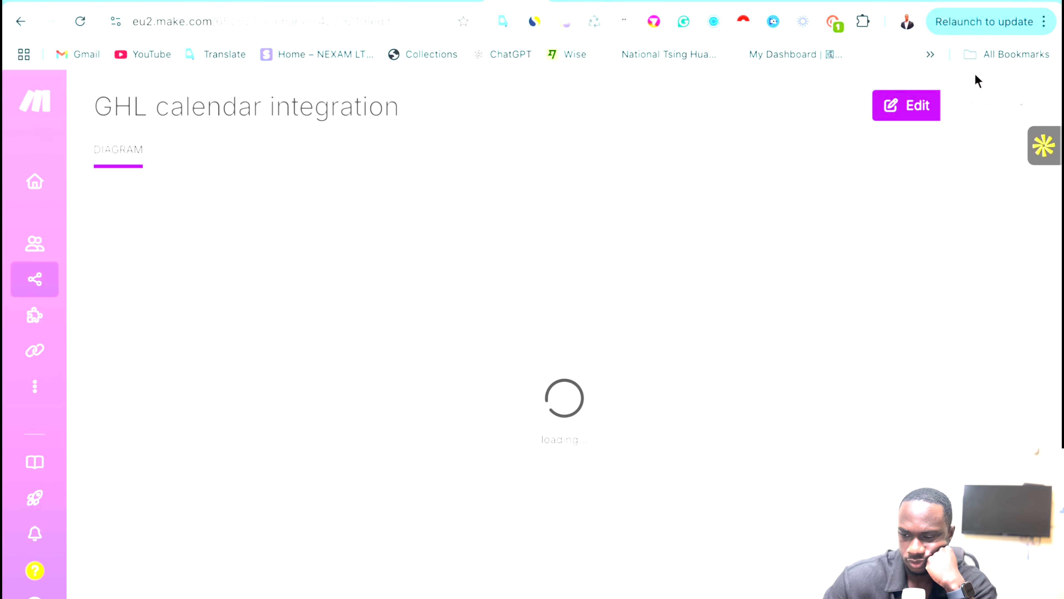
{"action": "left_click", "coordinate": [915, 117]}
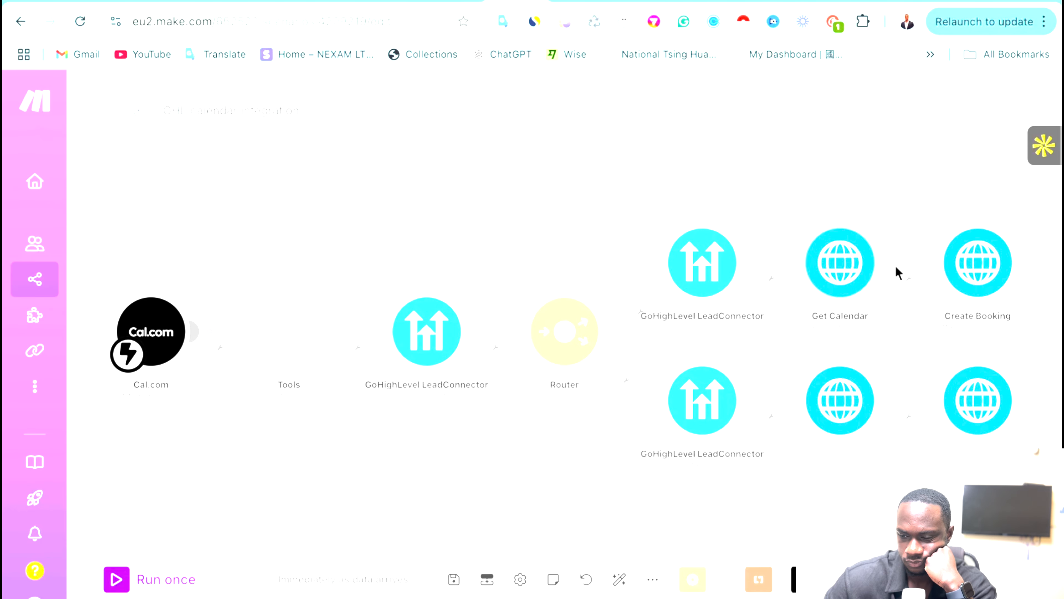
{"action": "left_click", "coordinate": [974, 266]}
{"action": "scroll", "coordinate": [689, 380], "scroll_direction": "down", "scroll_amount": 15}
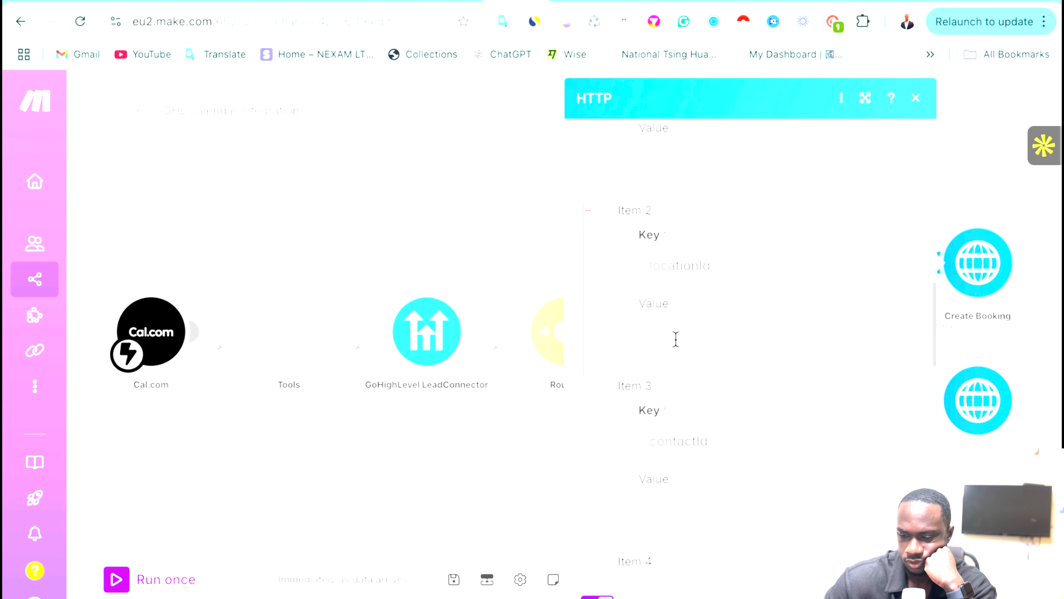
Map Get Calendar's Data > calendar > locationId into the locationId item value.
{"action": "left_click", "coordinate": [676, 338]}
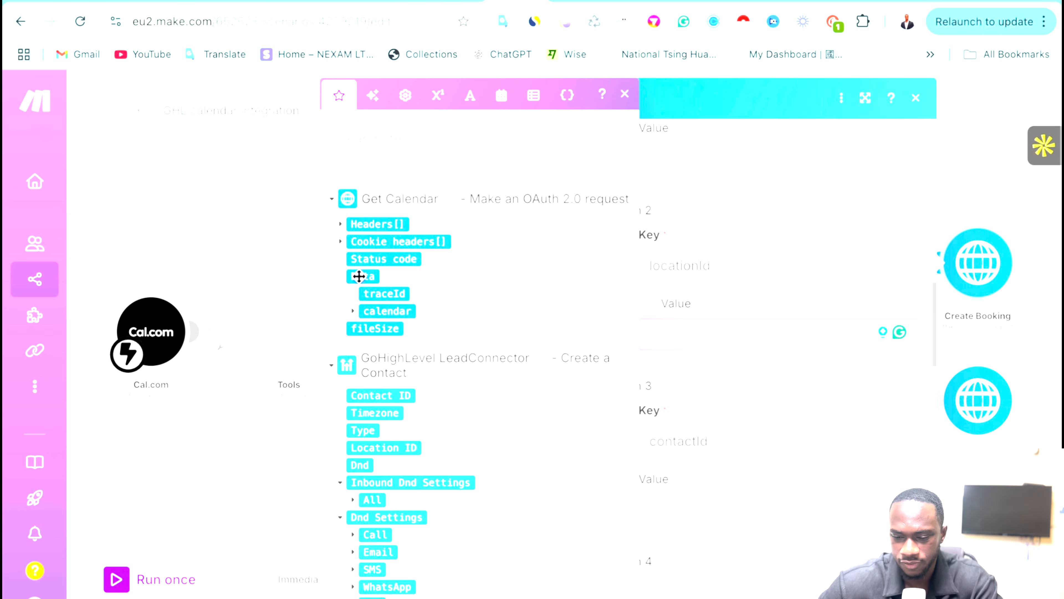
{"action": "left_click", "coordinate": [343, 277]}
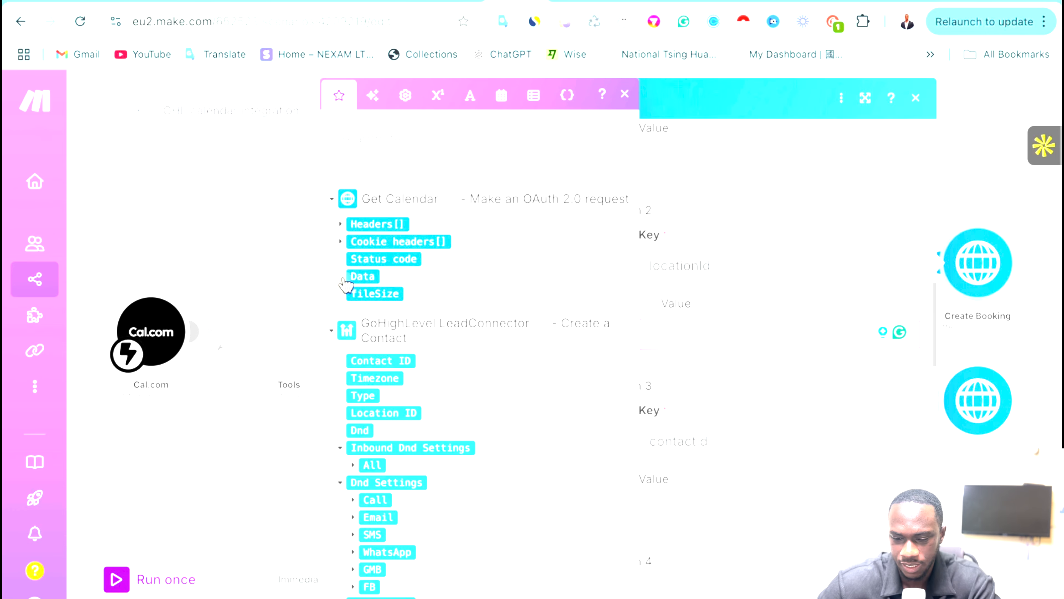
{"action": "left_click", "coordinate": [343, 277]}
{"action": "left_click", "coordinate": [353, 310]}
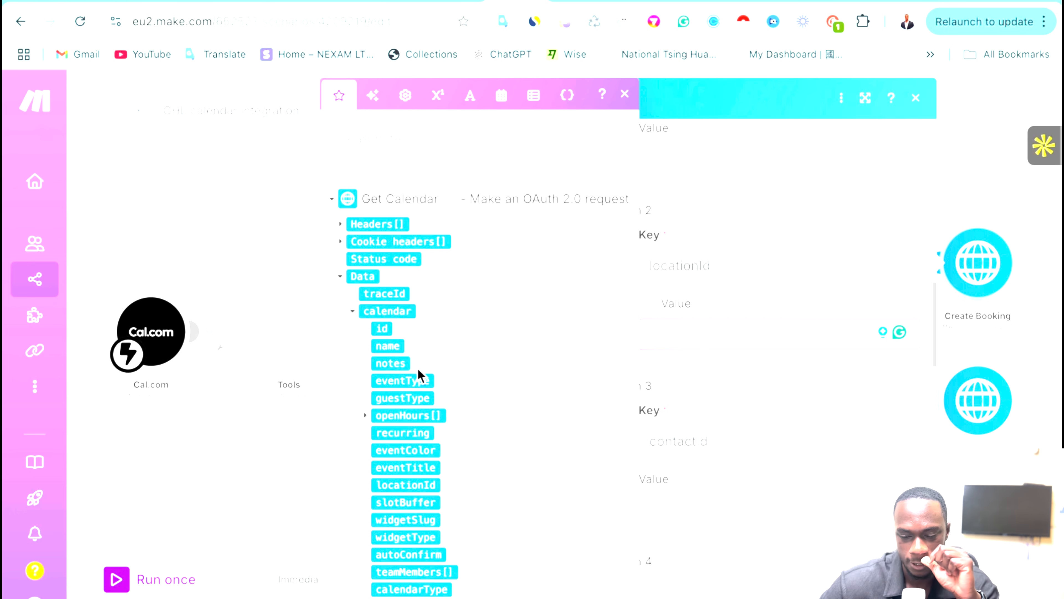
{"action": "scroll", "coordinate": [418, 368], "scroll_direction": "down", "scroll_amount": 2}
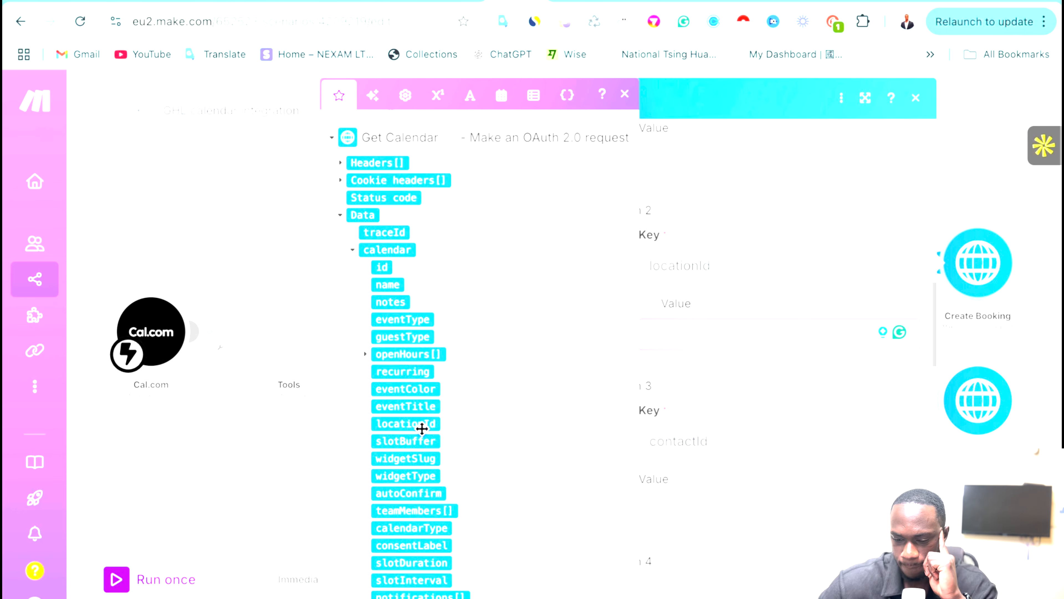
{"action": "scroll", "coordinate": [423, 428], "scroll_direction": "down", "scroll_amount": 1}
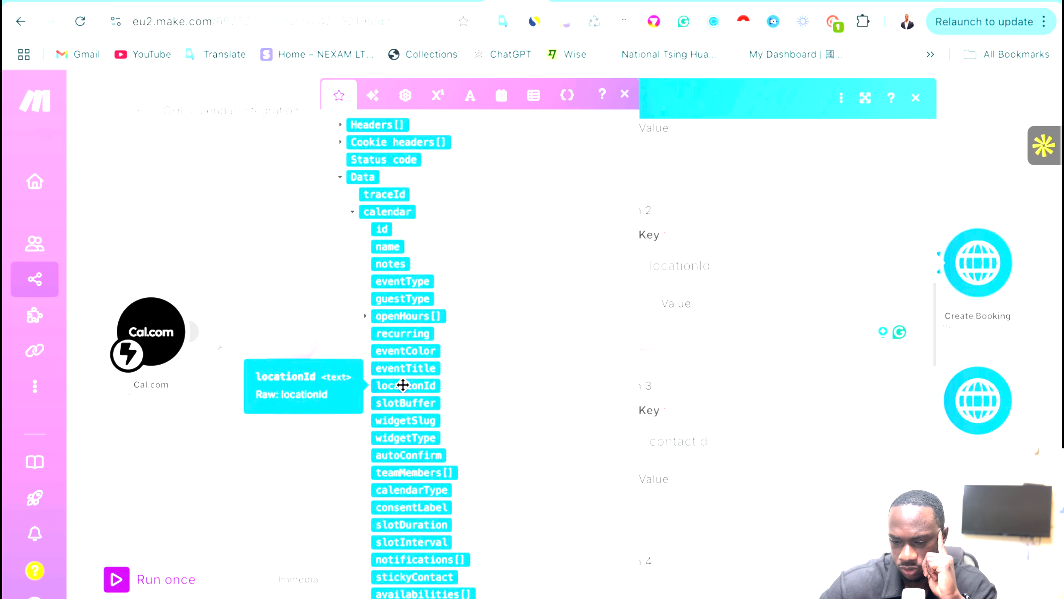
{"action": "left_click_drag", "start_coordinate": [416, 391], "coordinate": [648, 317]}
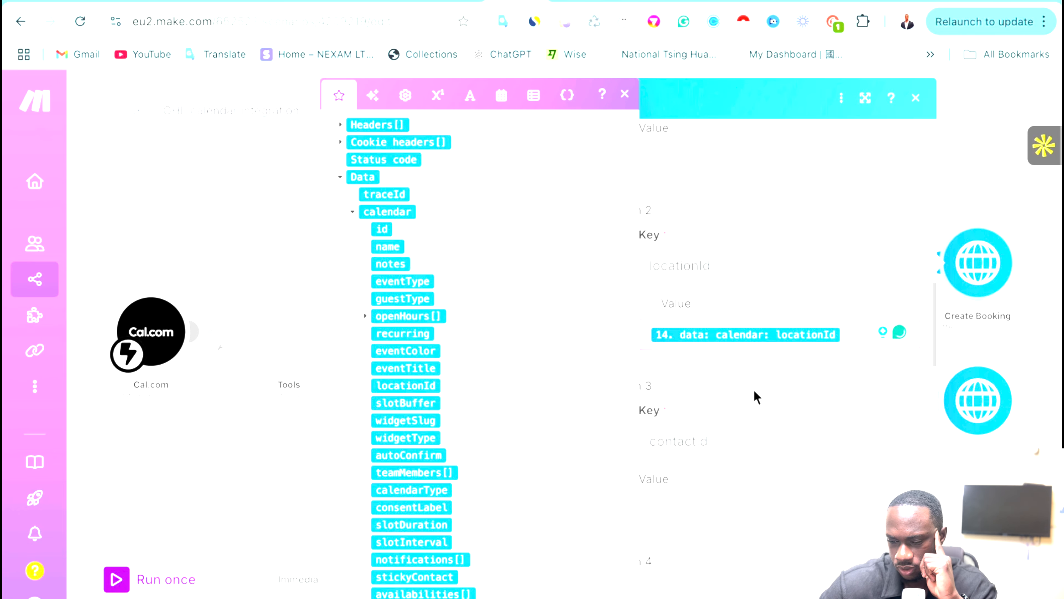
{"action": "left_click", "coordinate": [624, 96]}
Map the Create a Contact module's Contact ID into the contactId value and close the module.
{"action": "scroll", "coordinate": [759, 421], "scroll_direction": "down", "scroll_amount": 1}
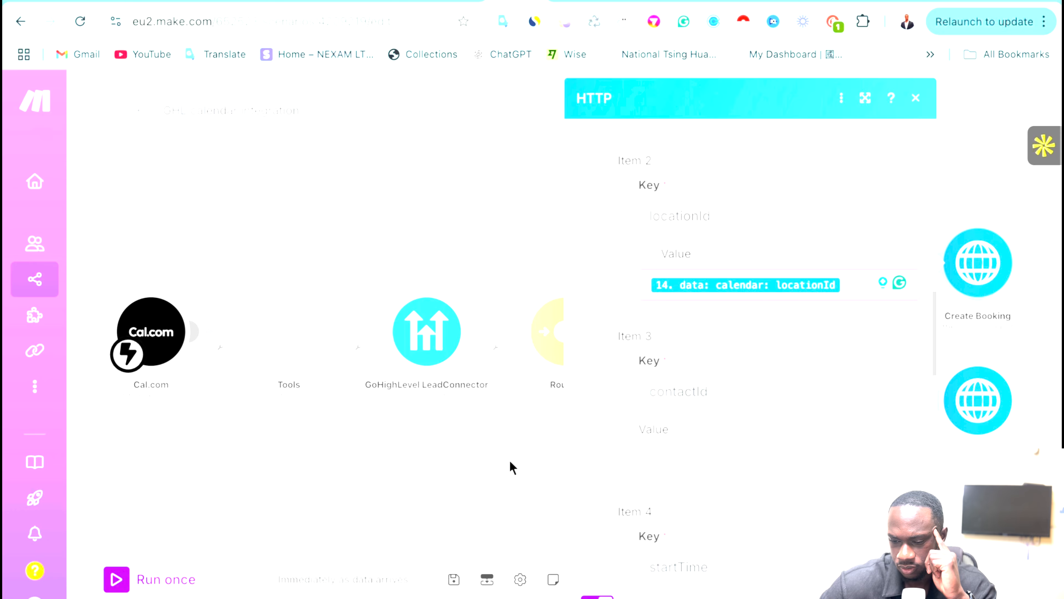
{"action": "left_click", "coordinate": [692, 457]}
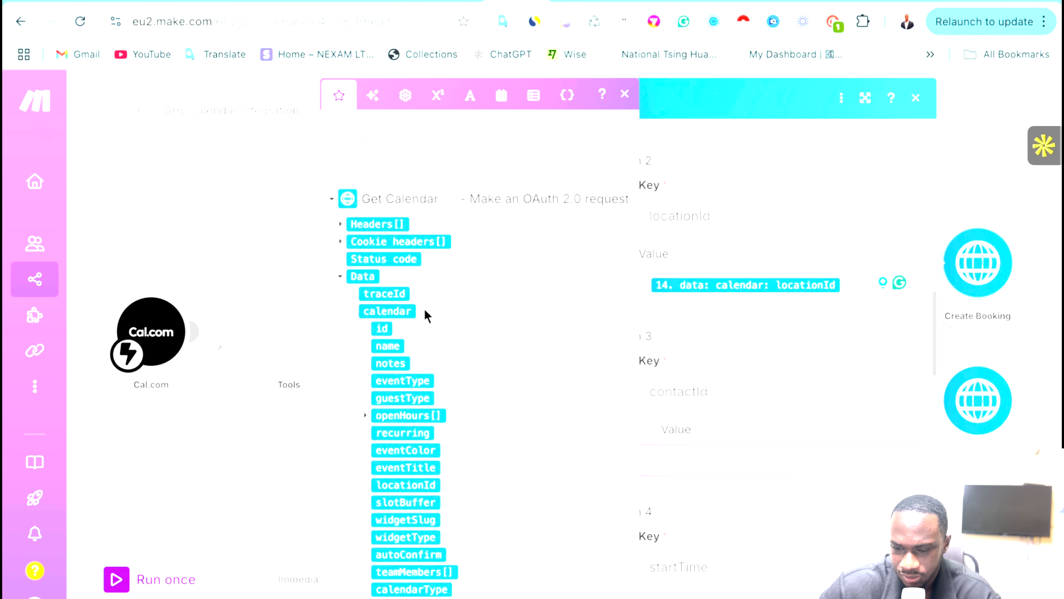
{"action": "scroll", "coordinate": [424, 312], "scroll_direction": "down", "scroll_amount": 15}
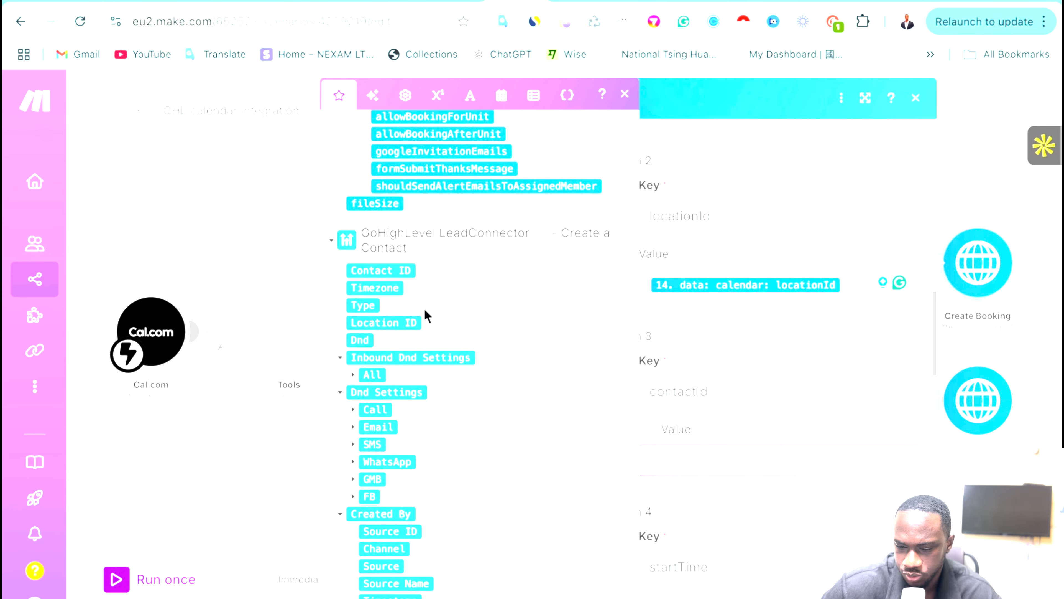
{"action": "scroll", "coordinate": [427, 315], "scroll_direction": "down", "scroll_amount": 1}
{"action": "left_click", "coordinate": [363, 250]}
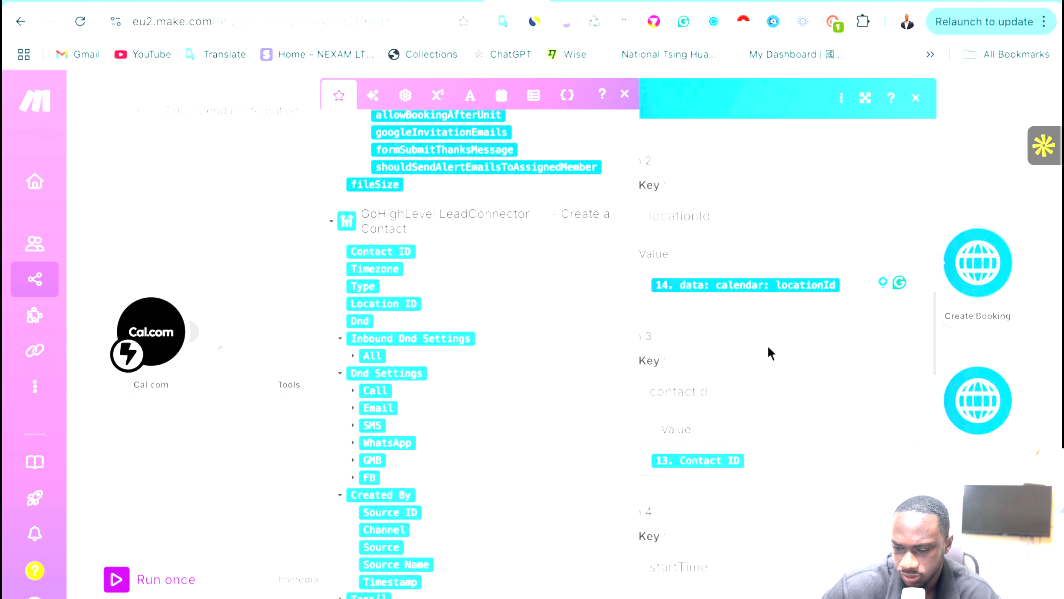
{"action": "left_click", "coordinate": [906, 585]}
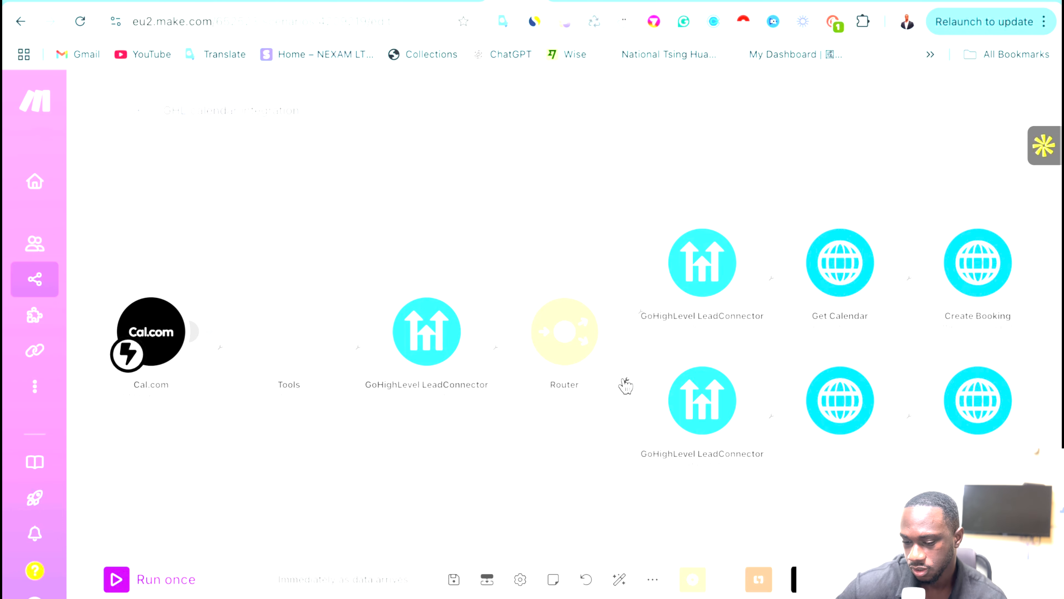
{"action": "left_click", "coordinate": [625, 385]}
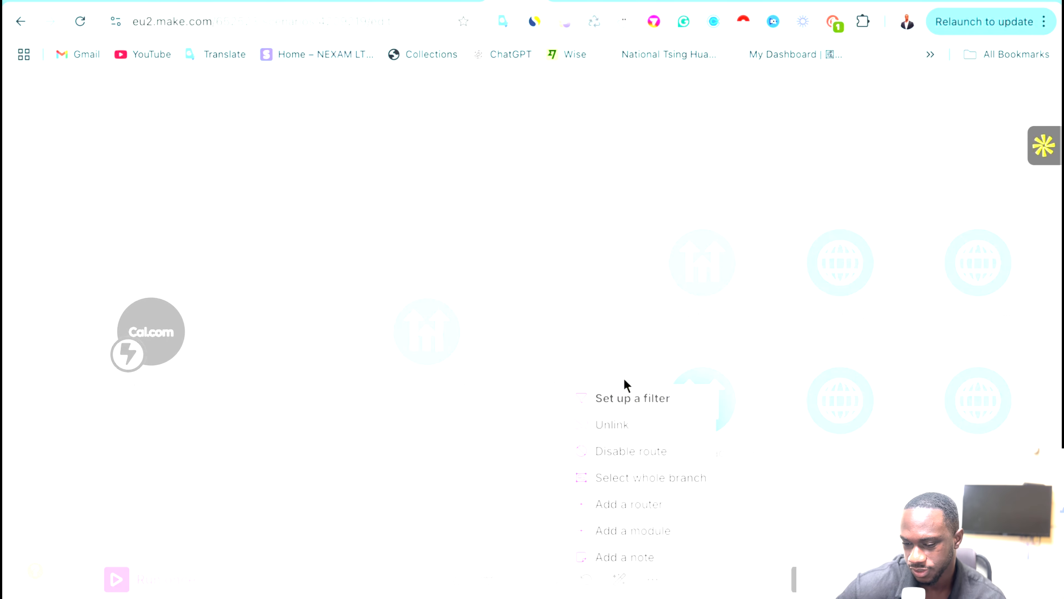
{"action": "left_click", "coordinate": [604, 399]}
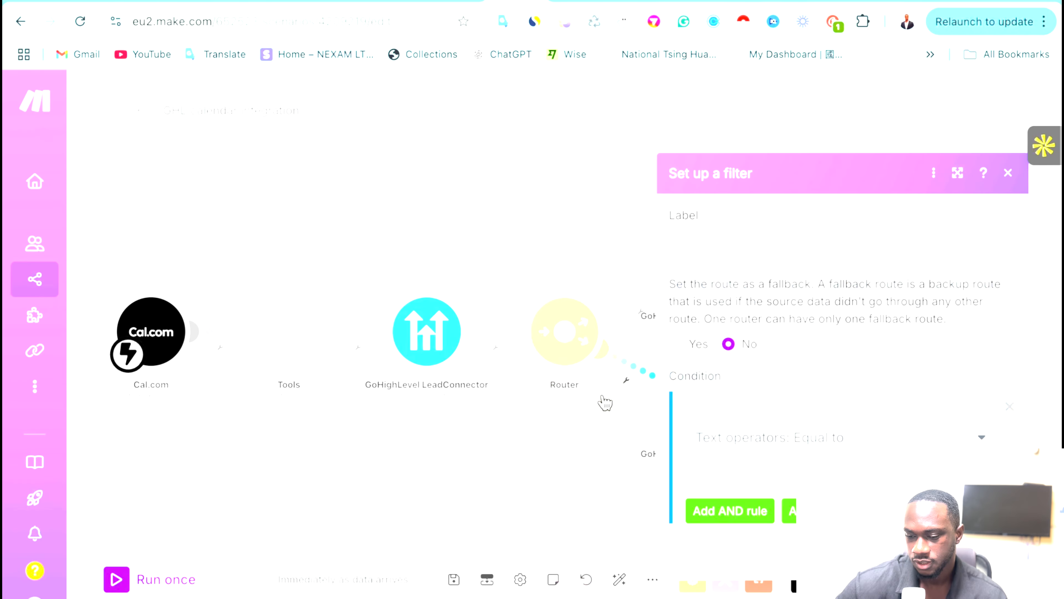
{"action": "left_click", "coordinate": [710, 252]}
{"action": "type", "text": "countac"}
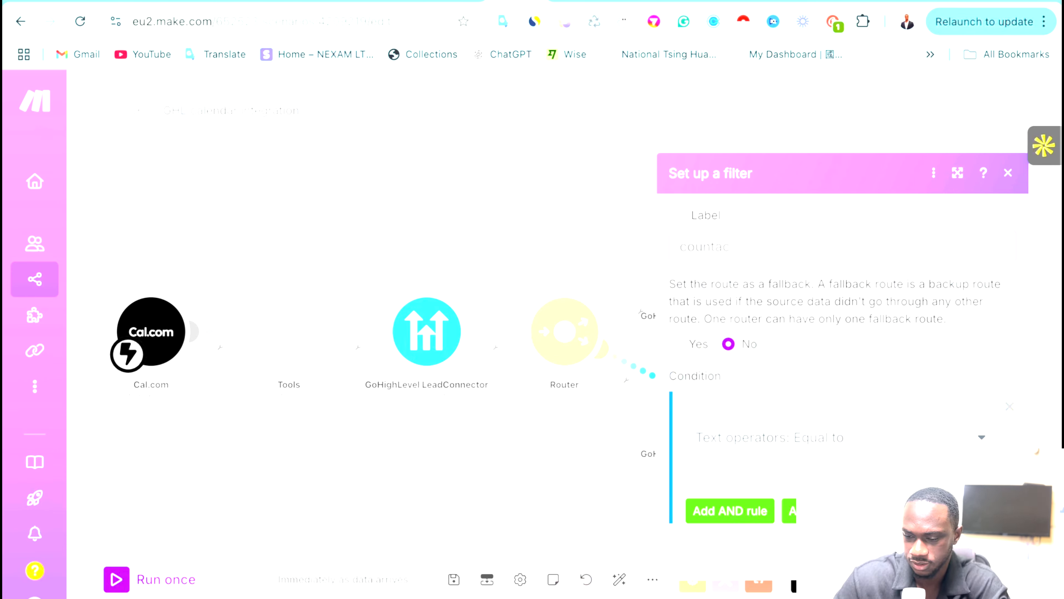
{"action": "key", "text": "BackSpace"}
{"action": "type", "text": "t"}
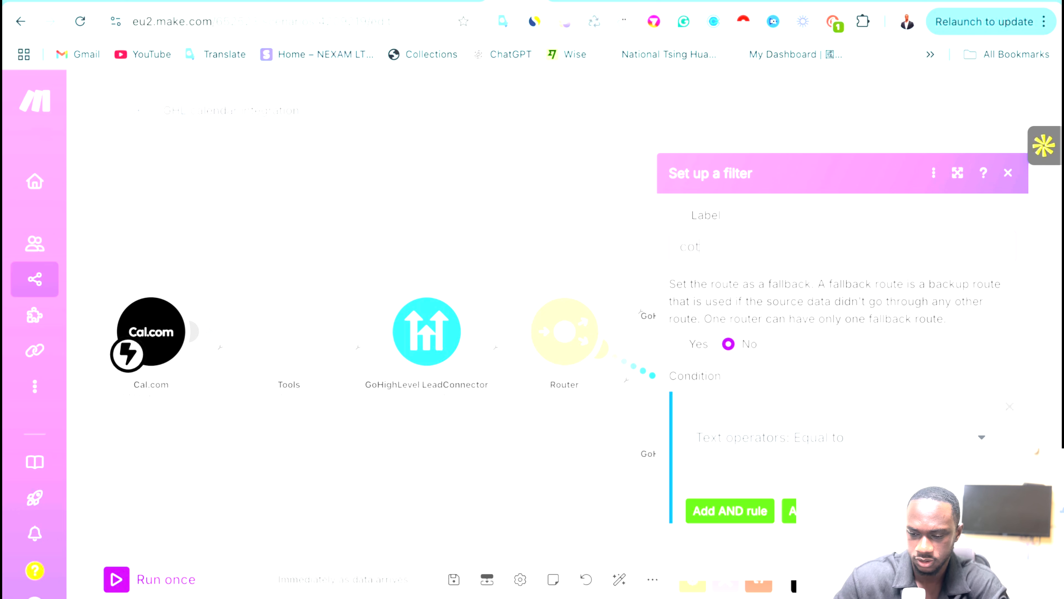
{"action": "key", "text": "BackSpace"}
{"action": "type", "text": "ntact found"}
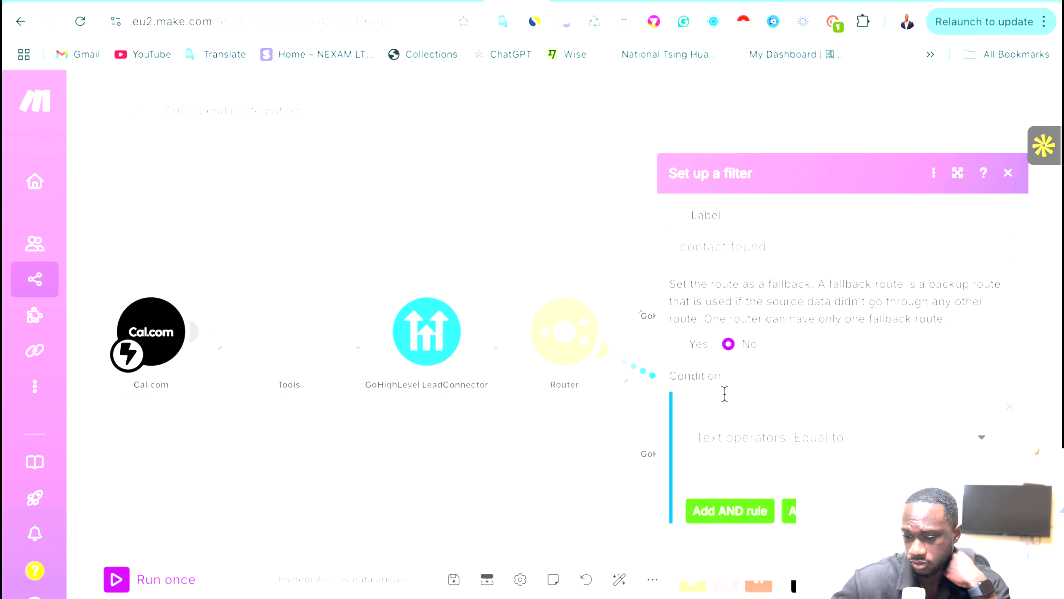
{"action": "left_click", "coordinate": [714, 404]}
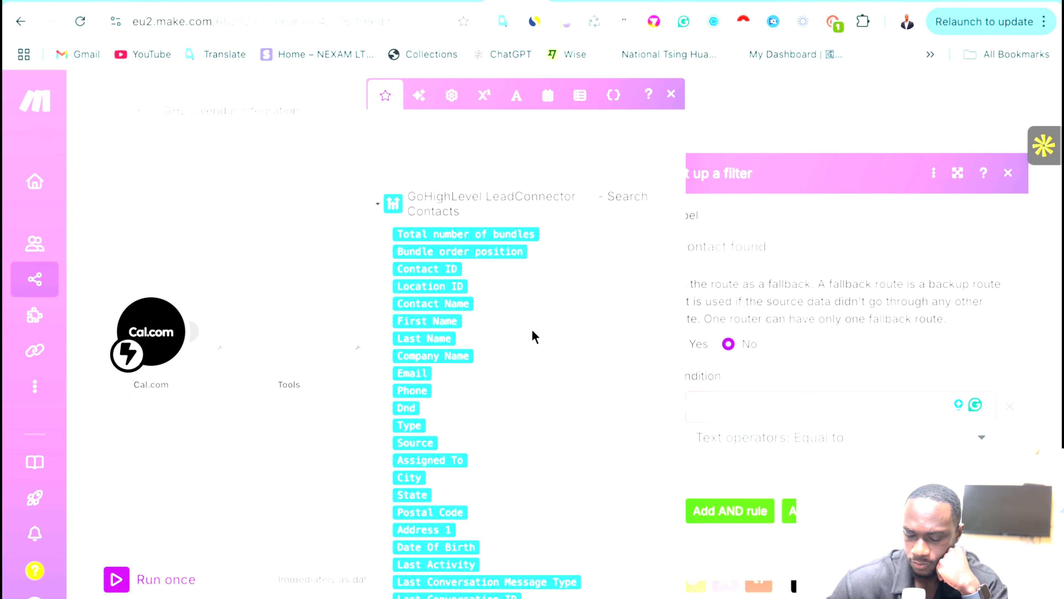
{"action": "scroll", "coordinate": [536, 342], "scroll_direction": "down", "scroll_amount": 6}
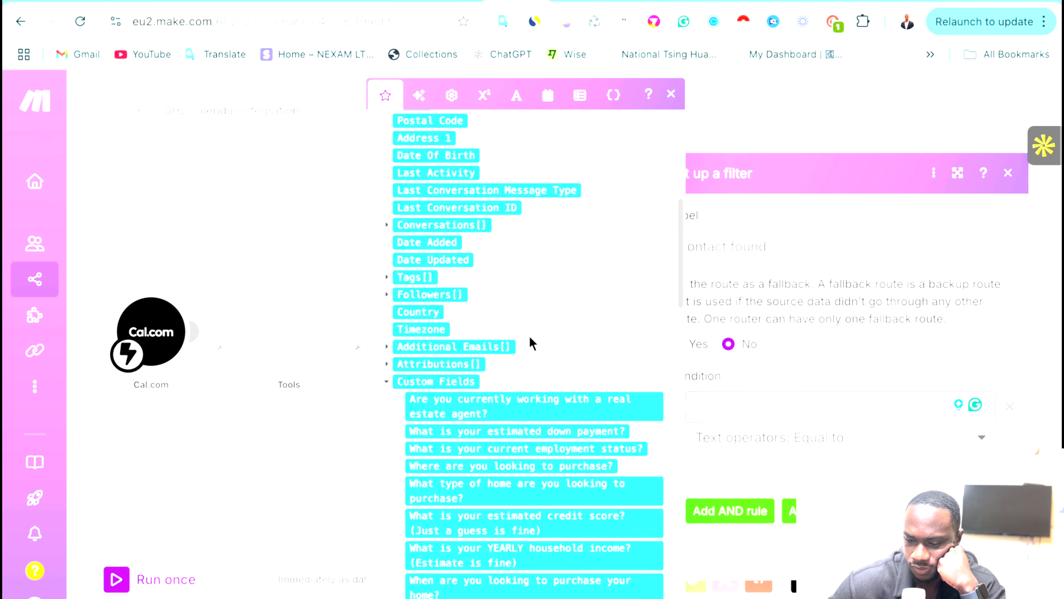
{"action": "scroll", "coordinate": [532, 342], "scroll_direction": "up", "scroll_amount": 7}
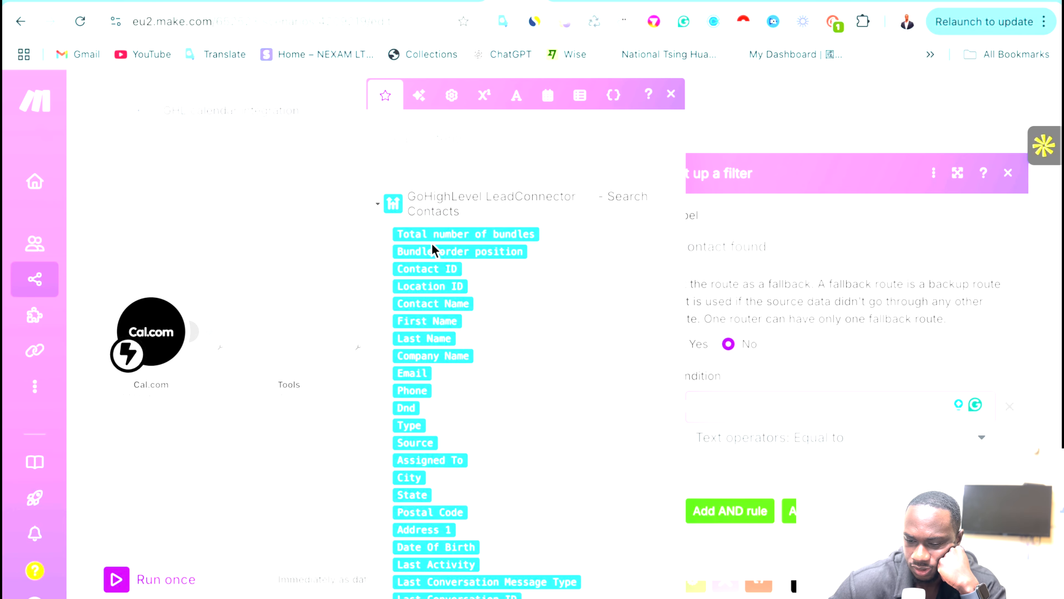
{"action": "left_click", "coordinate": [311, 248]}
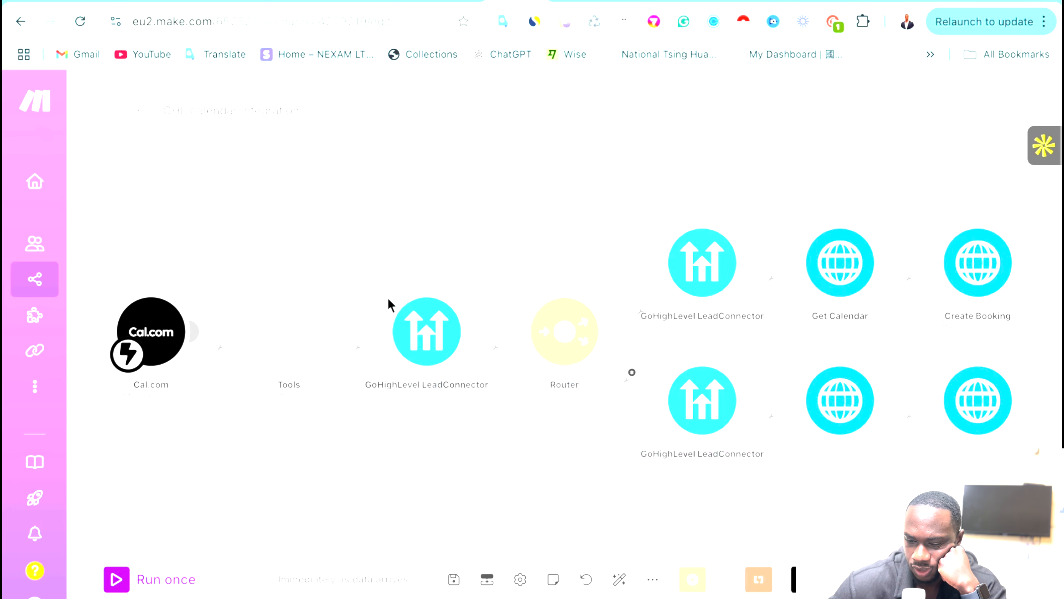
Test-run only the LeadConnector contact search with a saved attendee email, returning 0 bundles.
{"action": "right_click", "coordinate": [433, 332]}
{"action": "left_click", "coordinate": [476, 376]}
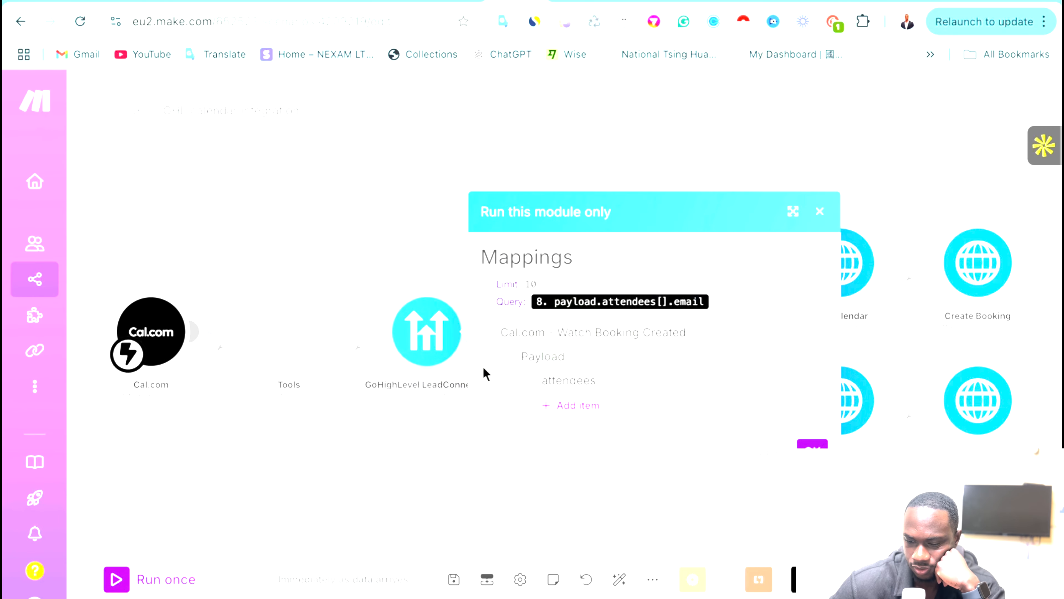
{"action": "left_click", "coordinate": [563, 406]}
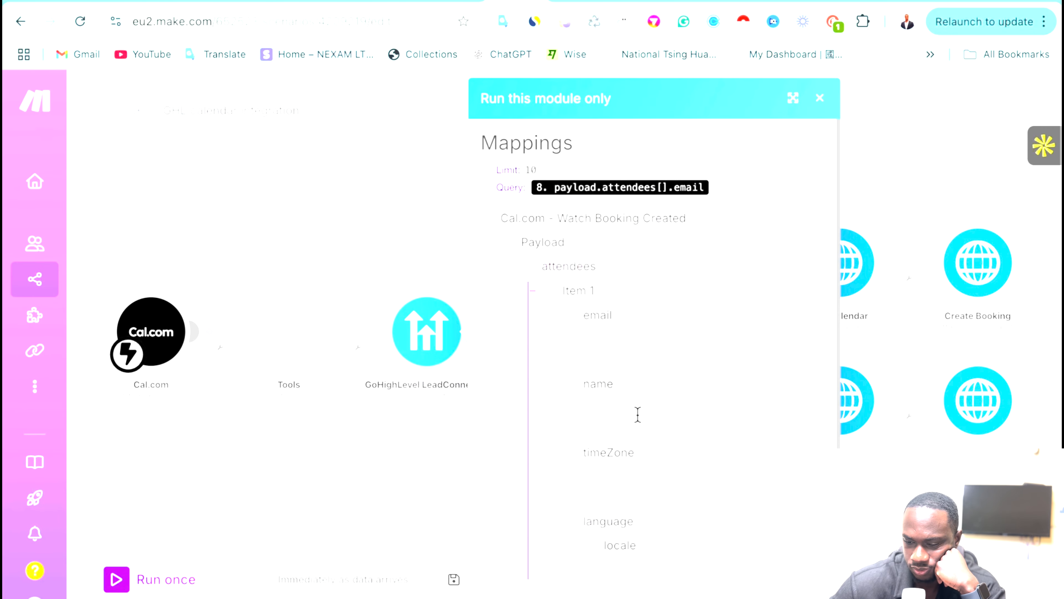
{"action": "scroll", "coordinate": [636, 415], "scroll_direction": "down", "scroll_amount": 2}
{"action": "scroll", "coordinate": [637, 415], "scroll_direction": "up", "scroll_amount": 1}
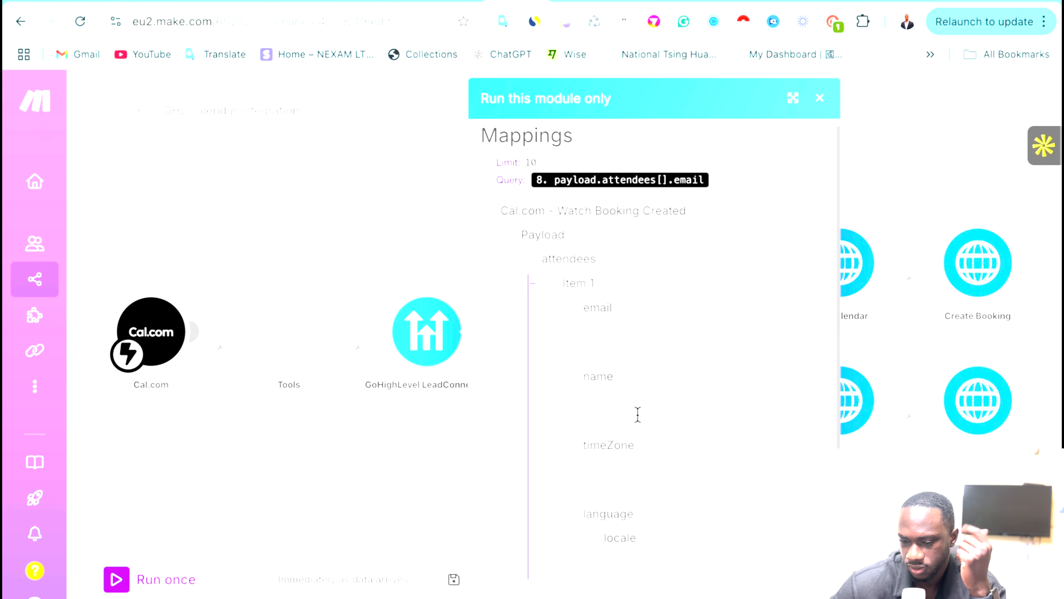
{"action": "left_click", "coordinate": [609, 346]}
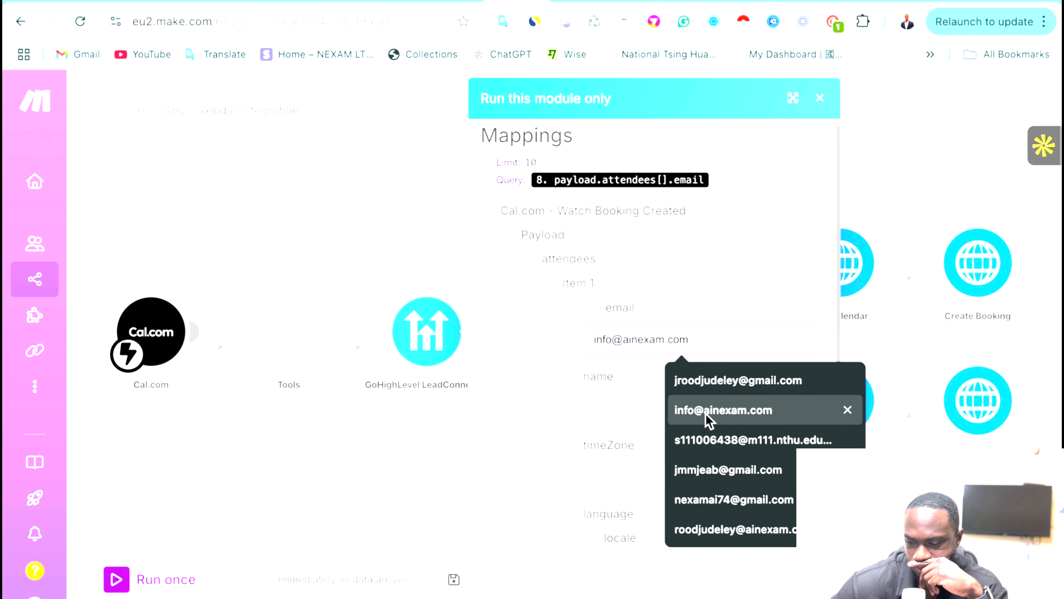
{"action": "left_click", "coordinate": [724, 410]}
{"action": "left_click", "coordinate": [813, 577]}
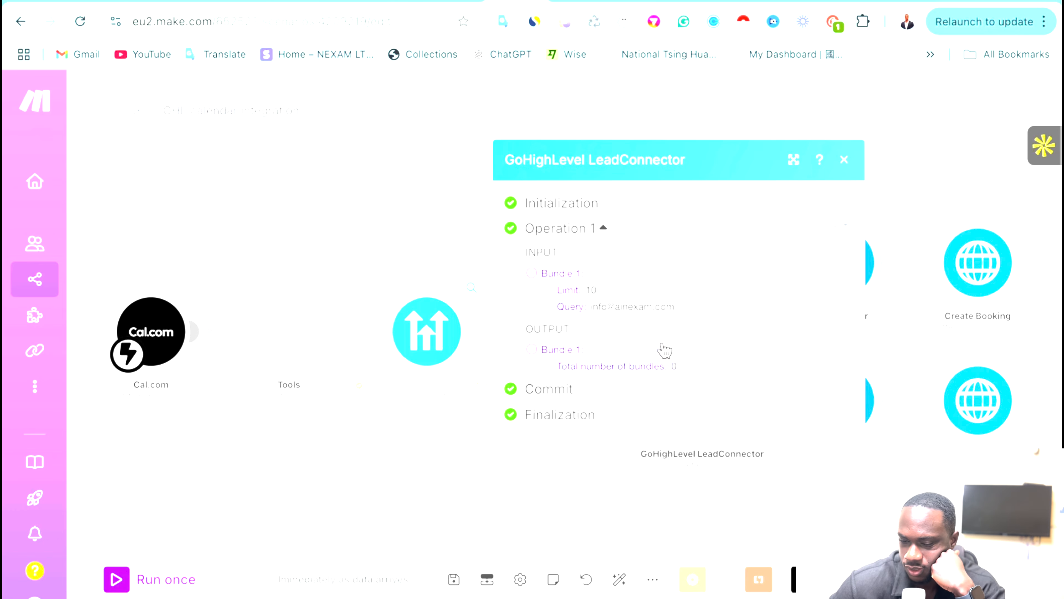
{"action": "left_click", "coordinate": [430, 485]}
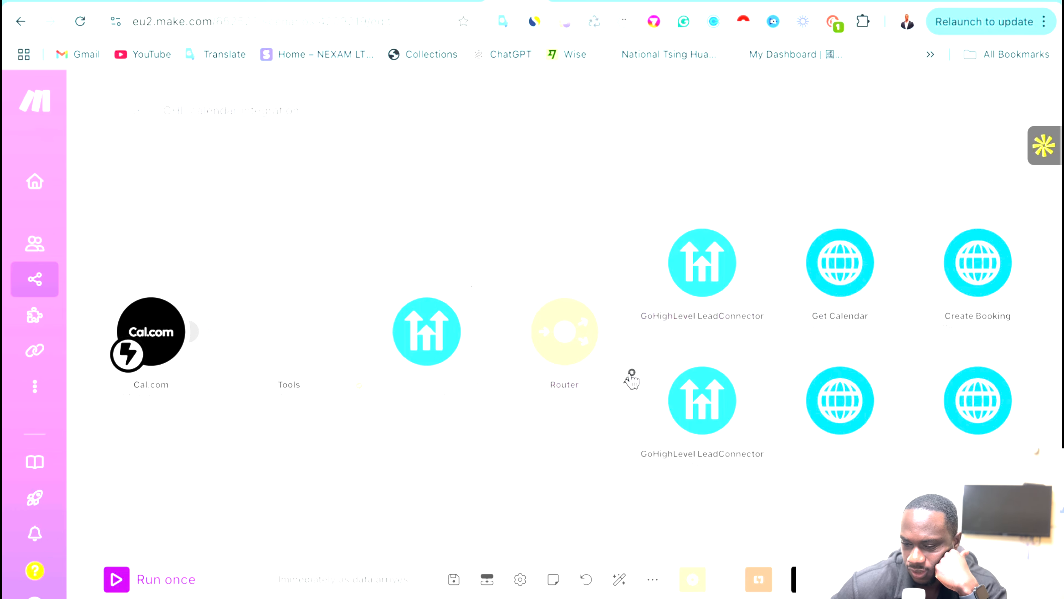
Open the contact found route's filter and insert Total number of bundles as the condition.
{"action": "left_click", "coordinate": [633, 302]}
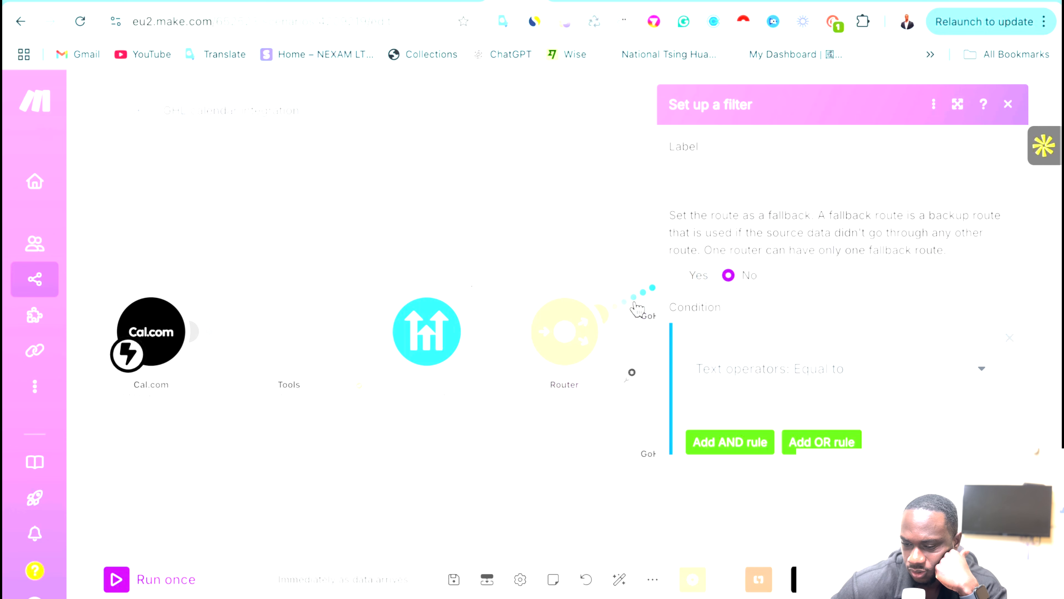
{"action": "left_click", "coordinate": [632, 432]}
{"action": "left_click", "coordinate": [631, 373]}
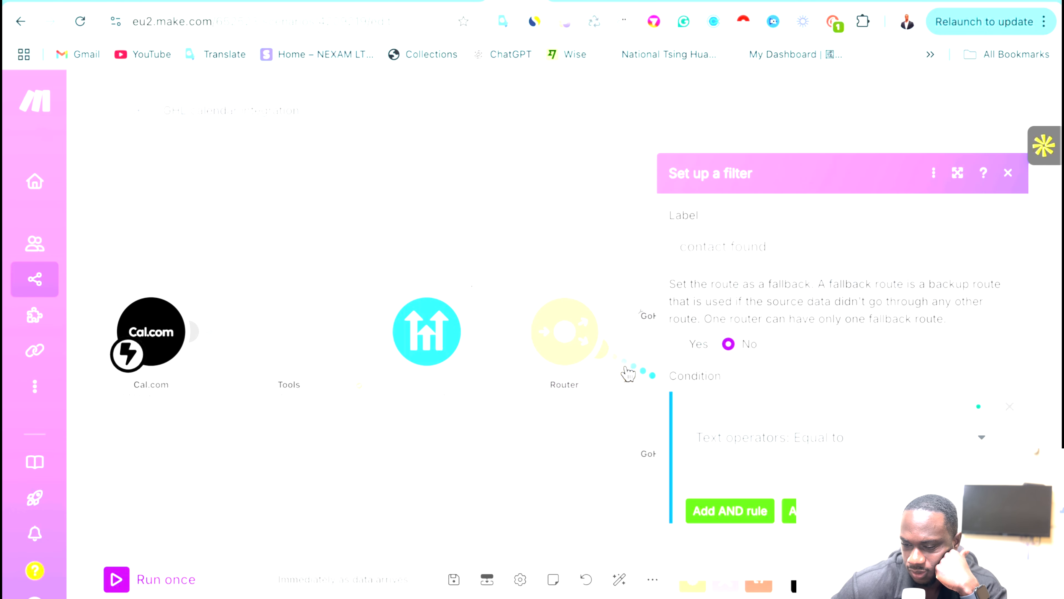
{"action": "left_click", "coordinate": [726, 416]}
{"action": "left_click", "coordinate": [461, 235]}
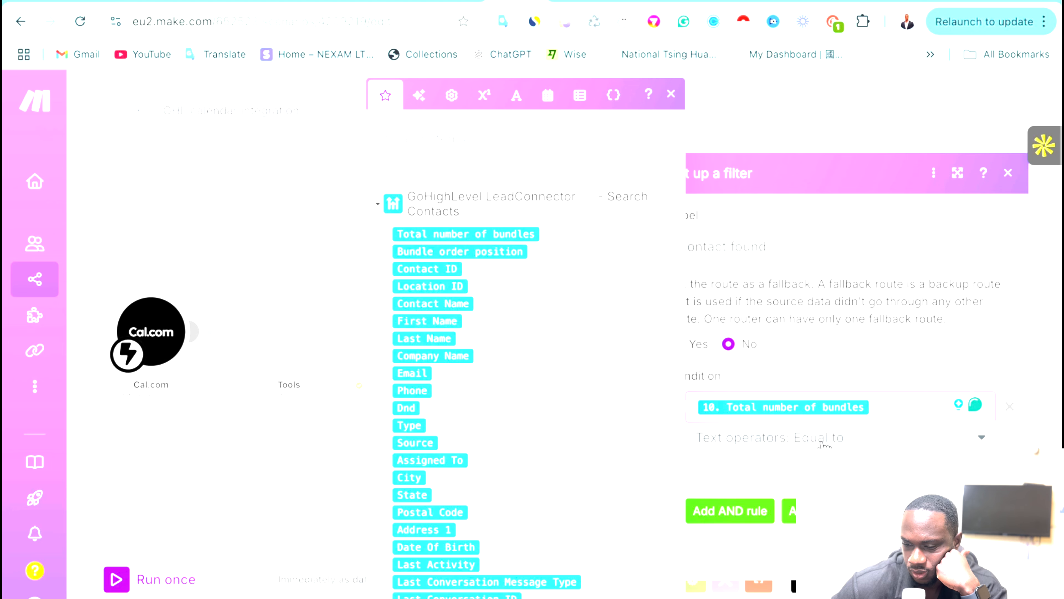
Set the operator to Numeric Greater than with value 0 and save the filter.
{"action": "left_click", "coordinate": [822, 445]}
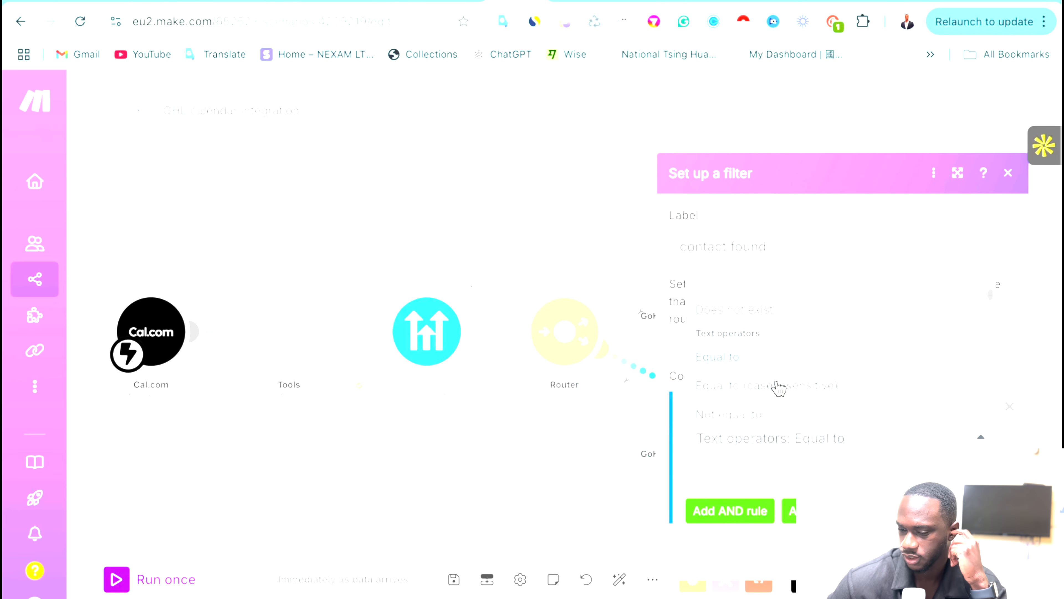
{"action": "scroll", "coordinate": [779, 388], "scroll_direction": "down", "scroll_amount": 1}
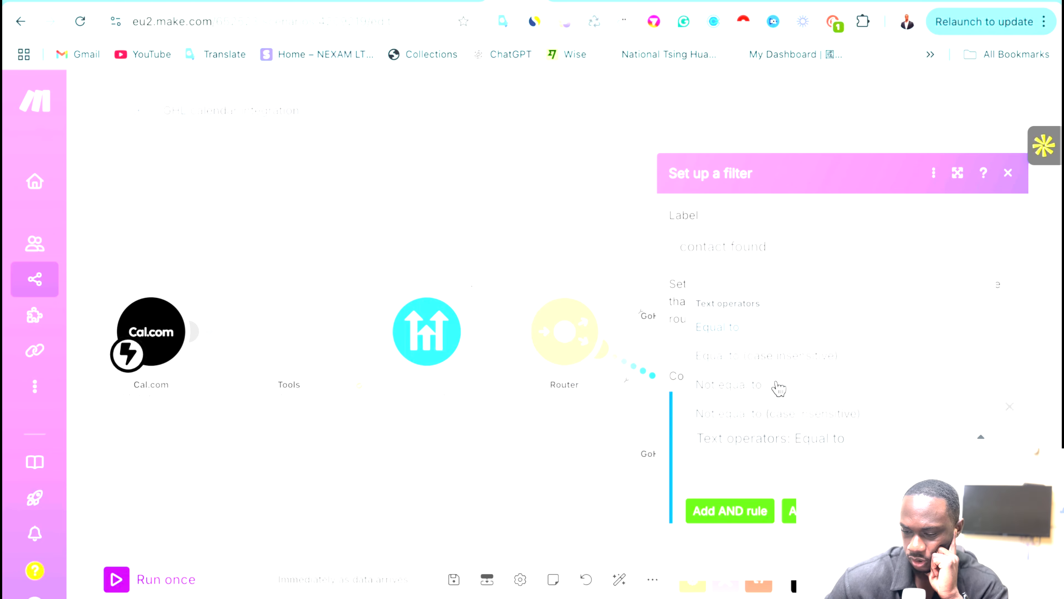
{"action": "scroll", "coordinate": [778, 388], "scroll_direction": "down", "scroll_amount": 1}
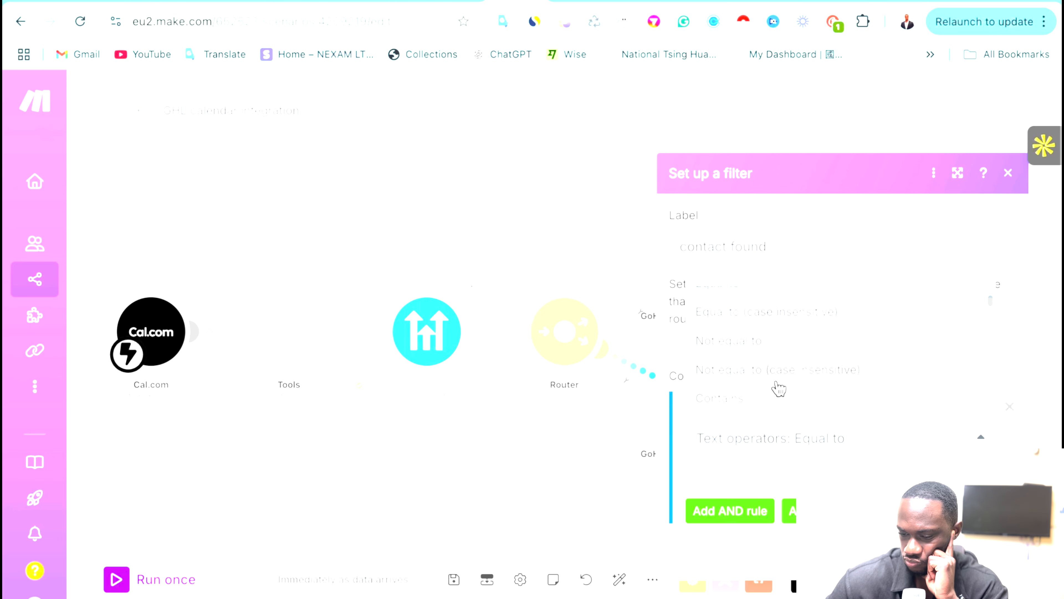
{"action": "scroll", "coordinate": [778, 388], "scroll_direction": "up", "scroll_amount": 2}
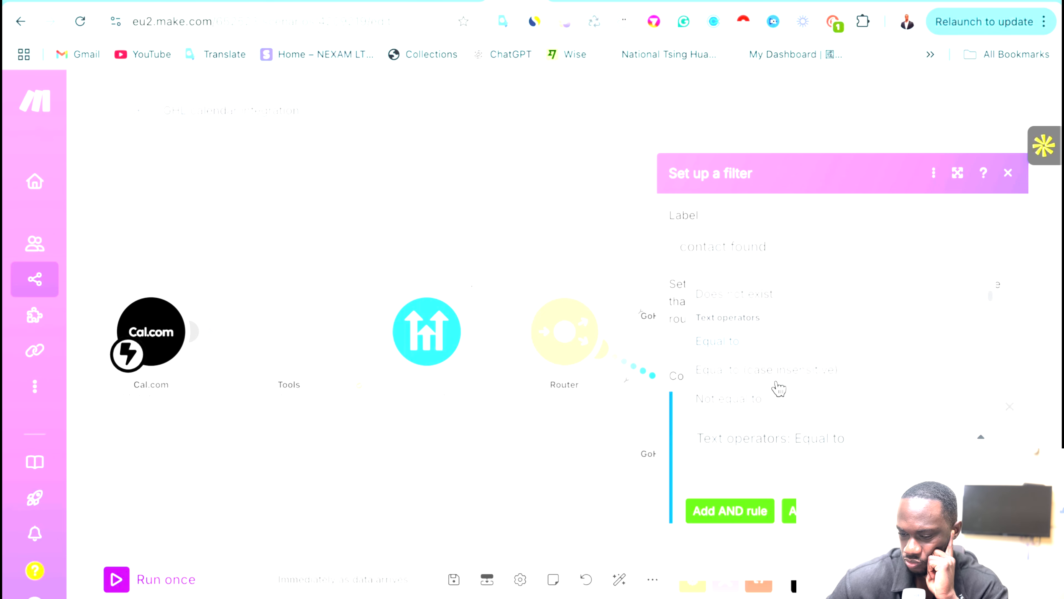
{"action": "scroll", "coordinate": [778, 388], "scroll_direction": "up", "scroll_amount": 2}
{"action": "scroll", "coordinate": [778, 389], "scroll_direction": "down", "scroll_amount": 5}
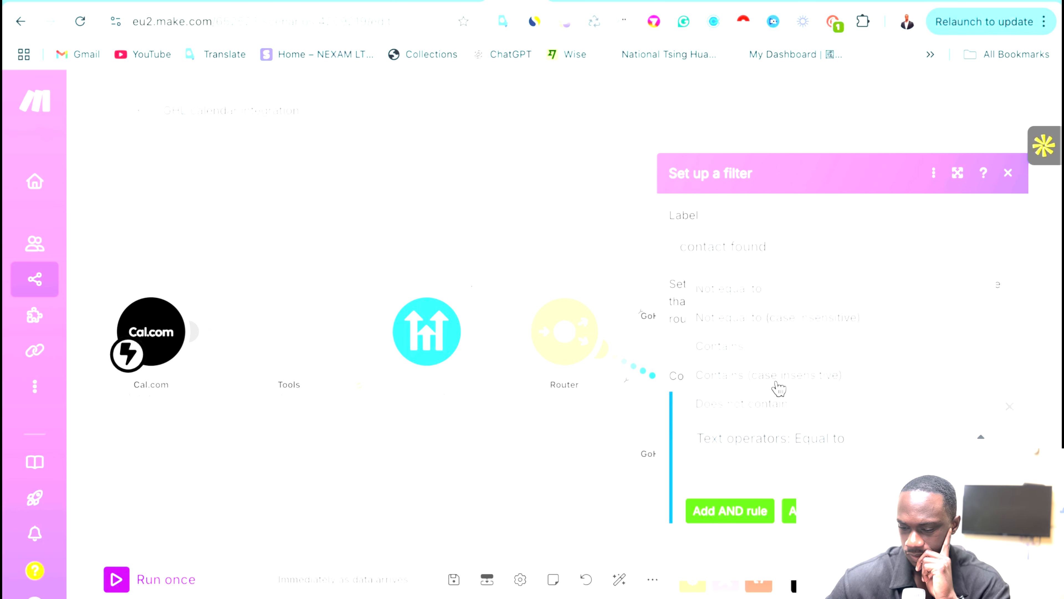
{"action": "scroll", "coordinate": [779, 390], "scroll_direction": "down", "scroll_amount": 4}
{"action": "scroll", "coordinate": [778, 389], "scroll_direction": "down", "scroll_amount": 6}
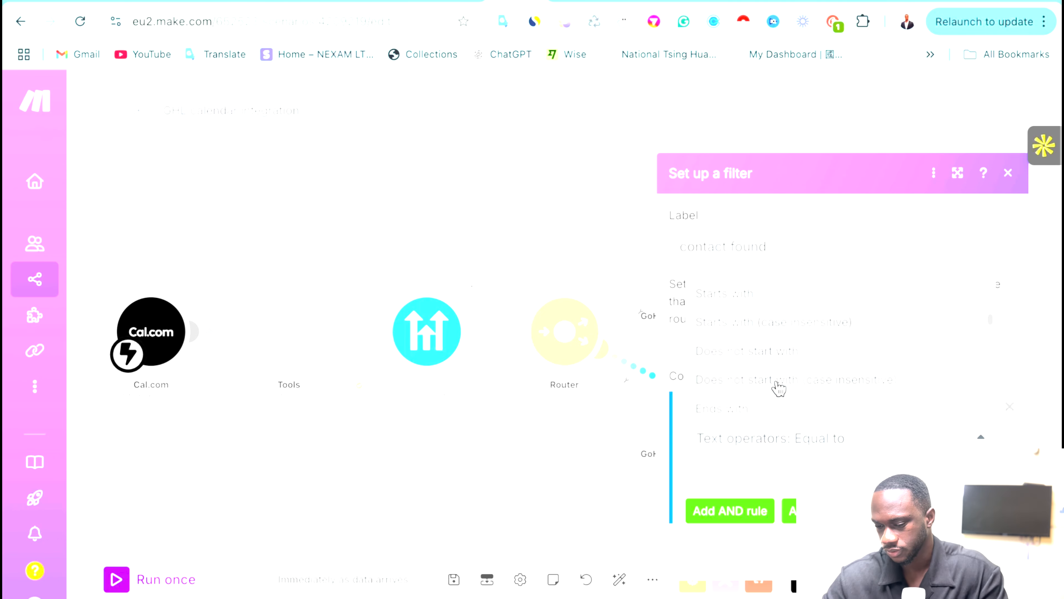
{"action": "scroll", "coordinate": [779, 389], "scroll_direction": "down", "scroll_amount": 8}
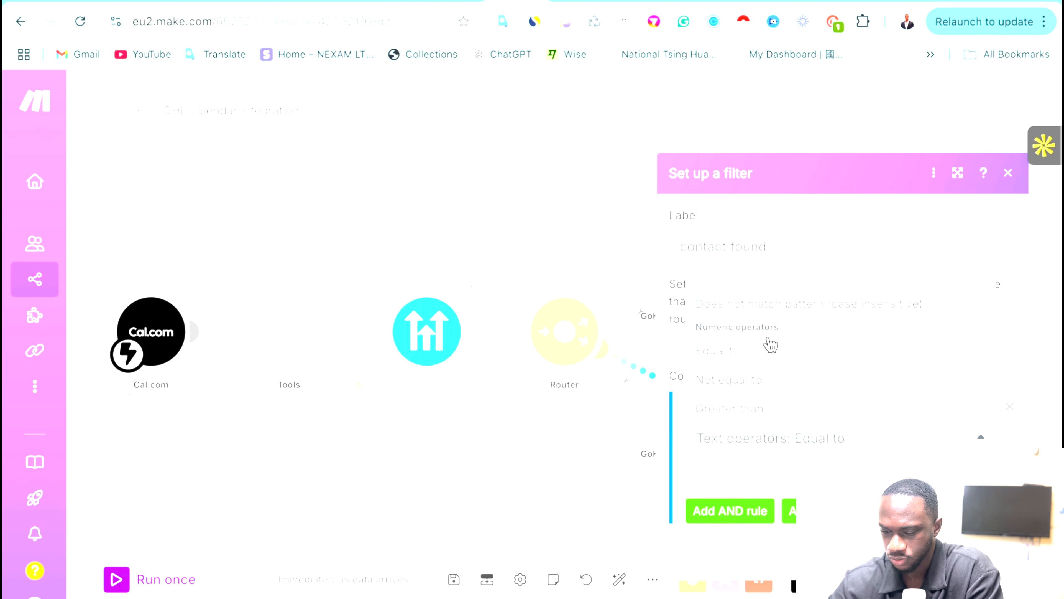
{"action": "scroll", "coordinate": [769, 420], "scroll_direction": "down", "scroll_amount": 1}
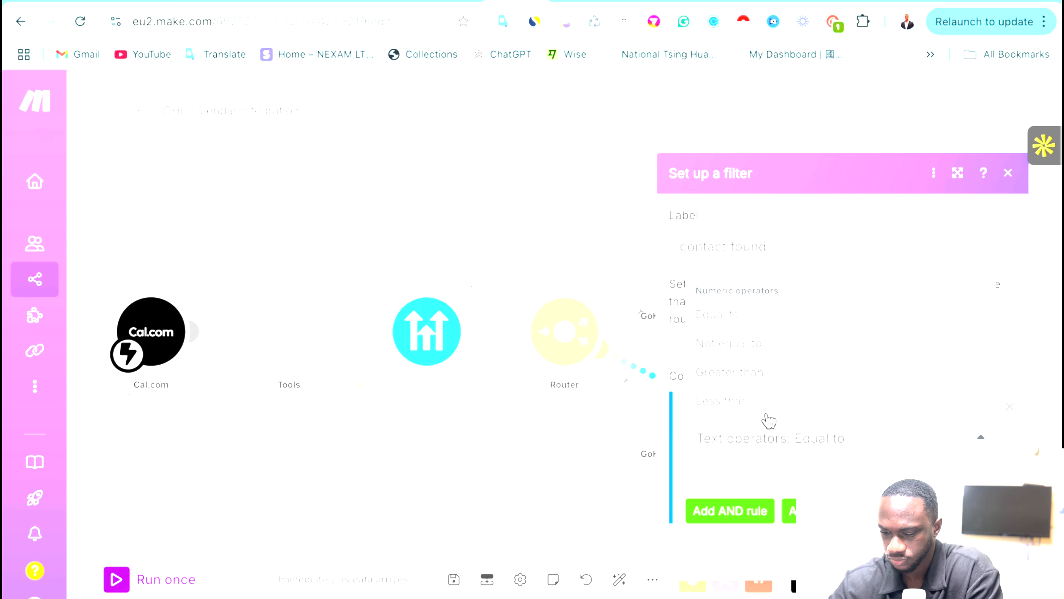
{"action": "left_click", "coordinate": [768, 373]}
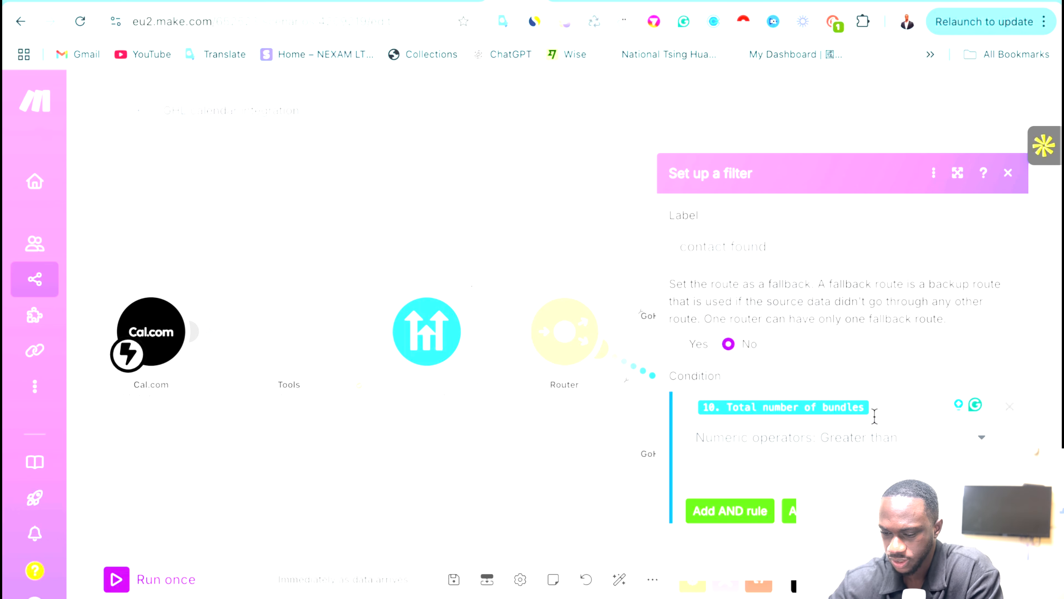
{"action": "left_click", "coordinate": [759, 464]}
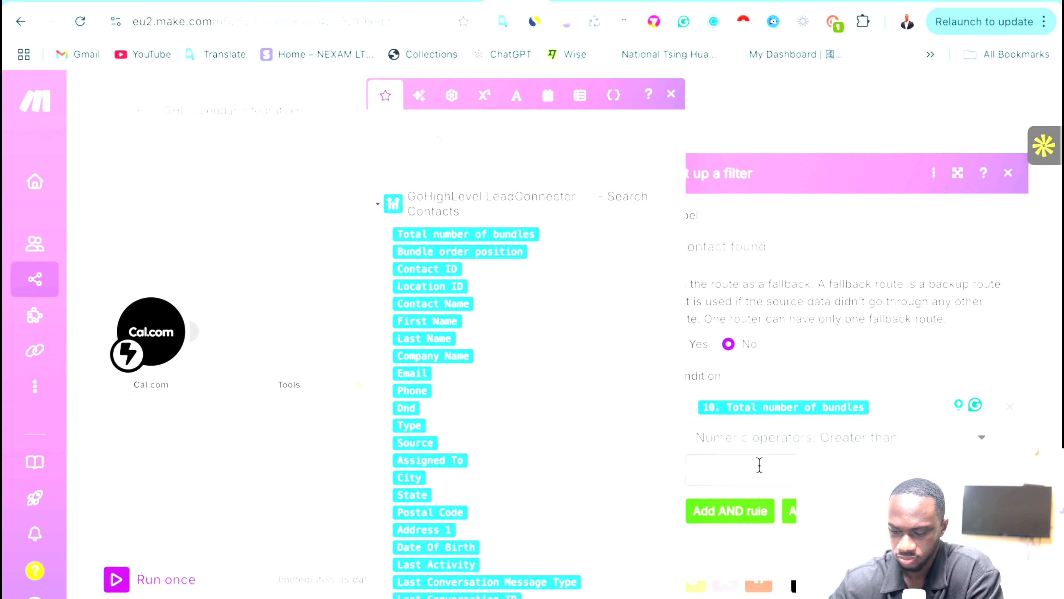
{"action": "type", "text": "0"}
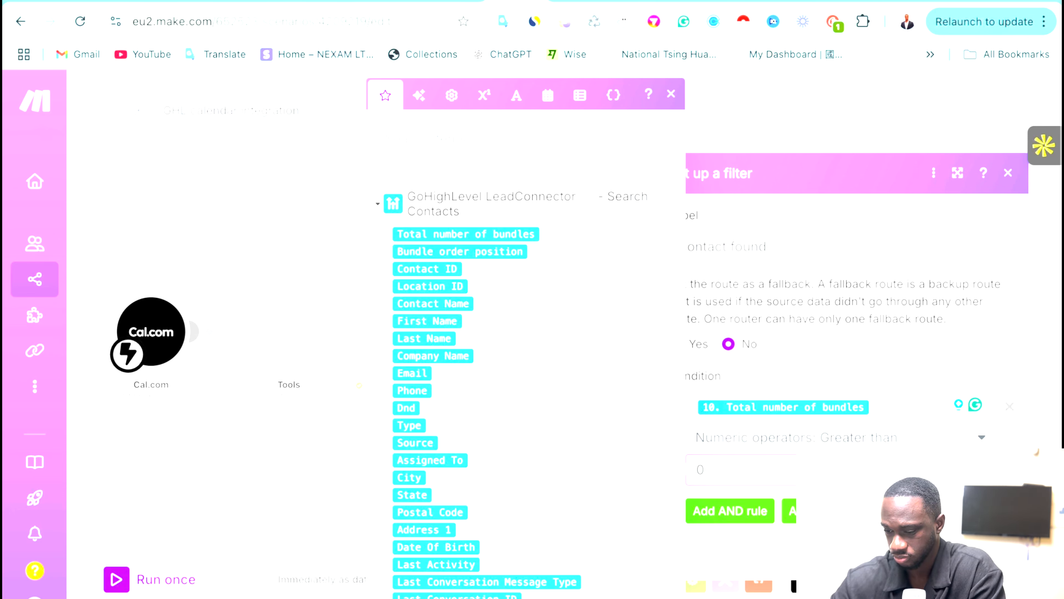
{"action": "left_click", "coordinate": [995, 560]}
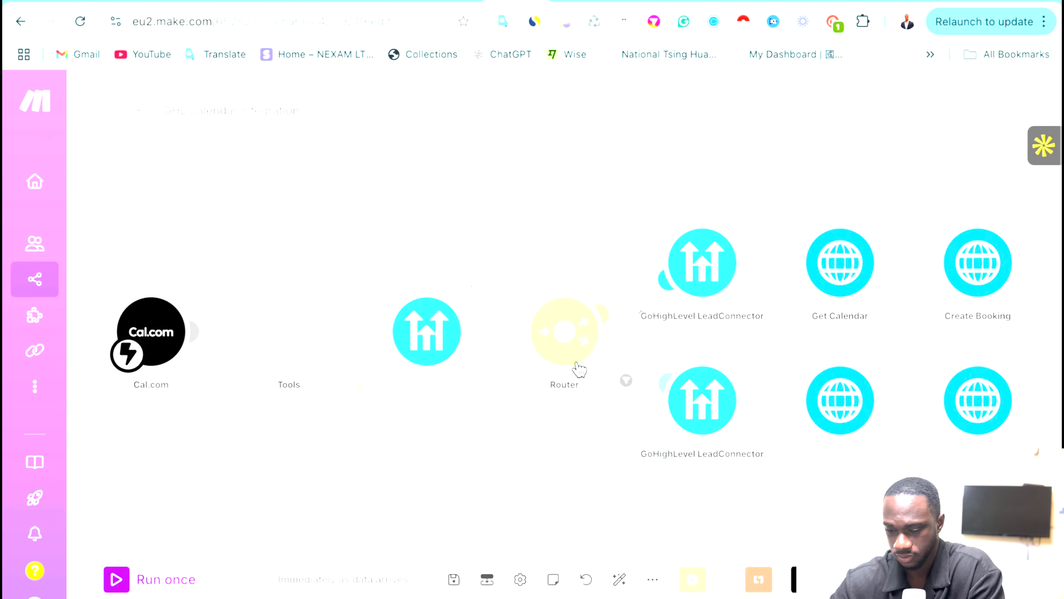
Auto-align the scenario modules and run the scenario once to await a Cal.com booking.
{"action": "left_click", "coordinate": [622, 584]}
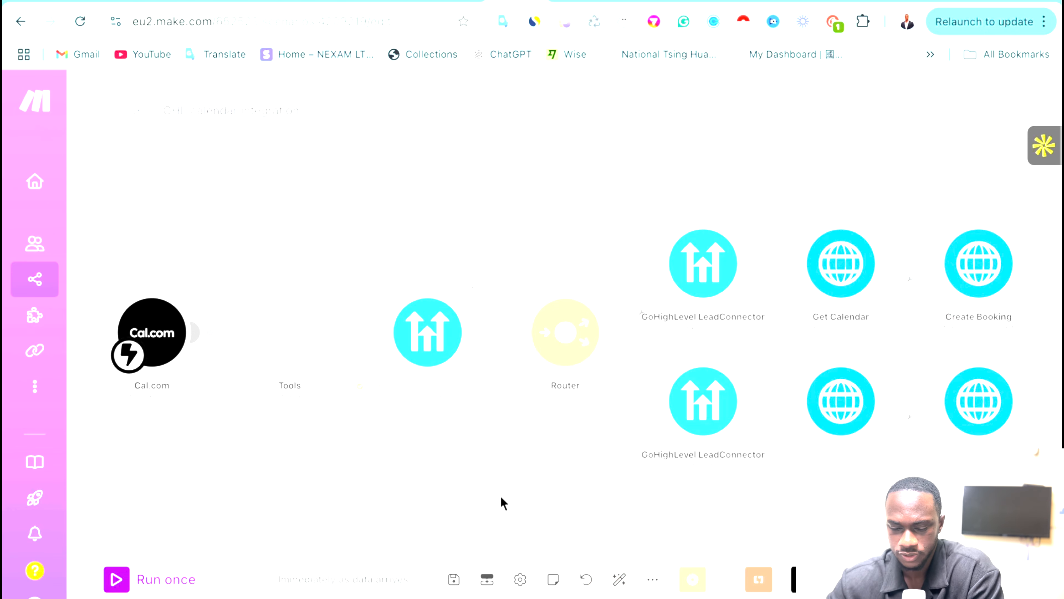
{"action": "scroll", "coordinate": [501, 496], "scroll_direction": "up", "scroll_amount": 3}
{"action": "scroll", "coordinate": [501, 496], "scroll_direction": "down", "scroll_amount": 2}
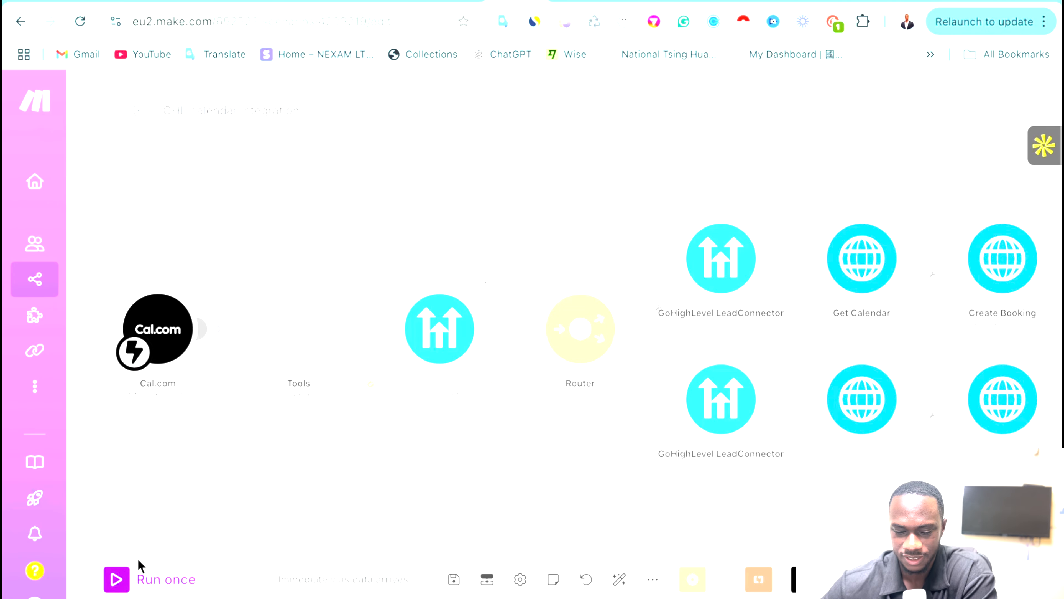
{"action": "left_click", "coordinate": [118, 580]}
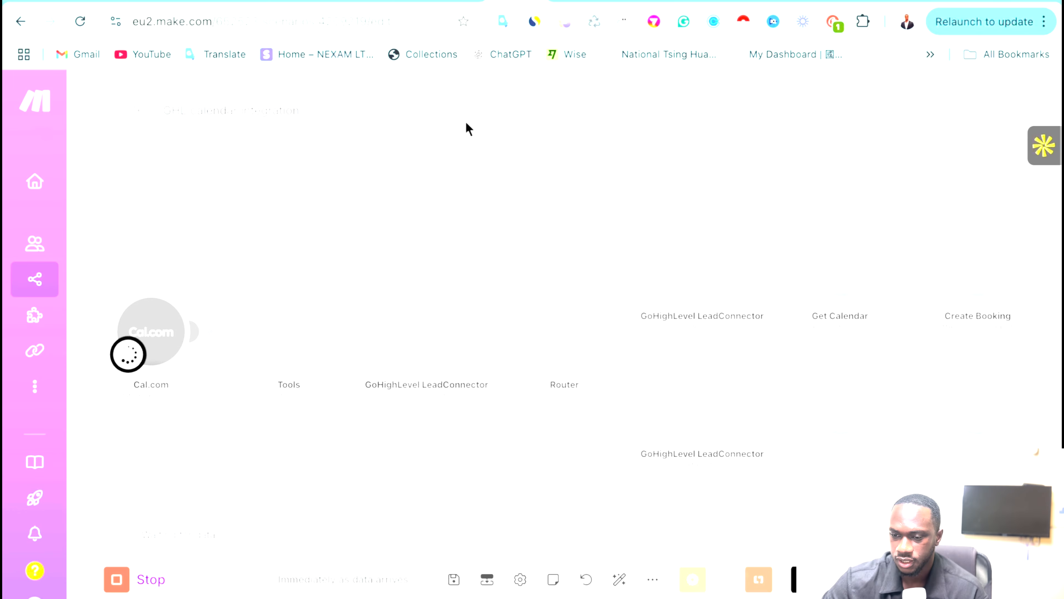
Start a Retell AI test audio call with the booking agent, then return to the GHL calendar scenario.
{"action": "mouse_move", "coordinate": [587, 2]}
{"action": "left_click", "coordinate": [401, 10]}
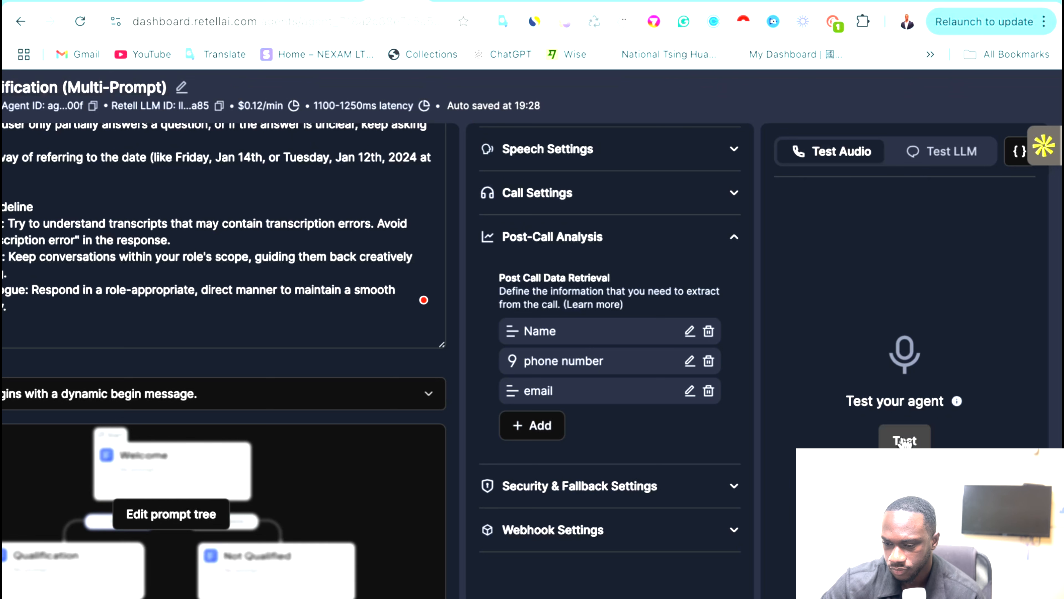
{"action": "left_click", "coordinate": [905, 440]}
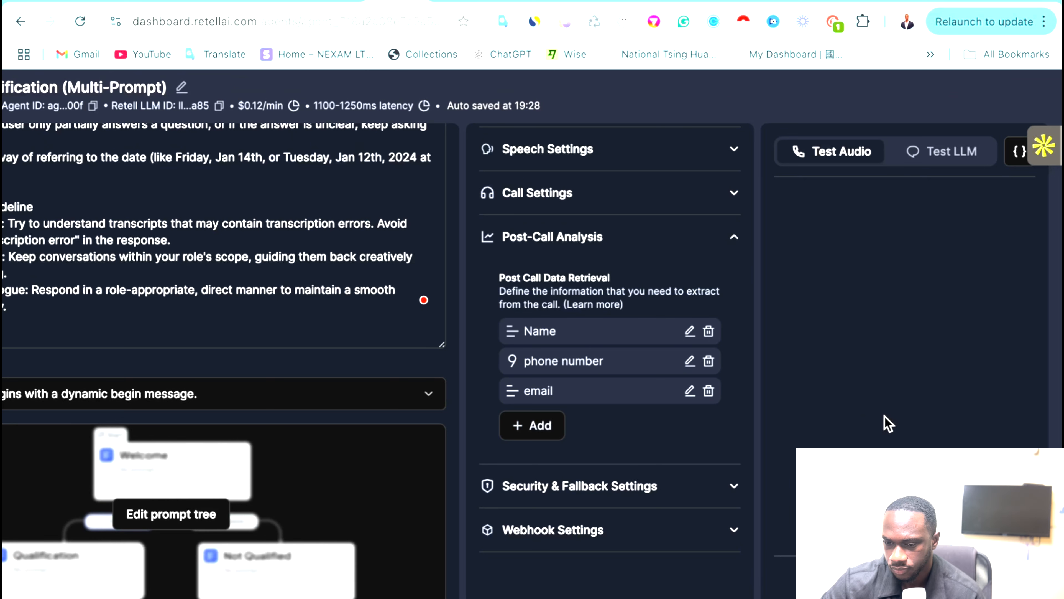
{"action": "mouse_move", "coordinate": [506, 24]}
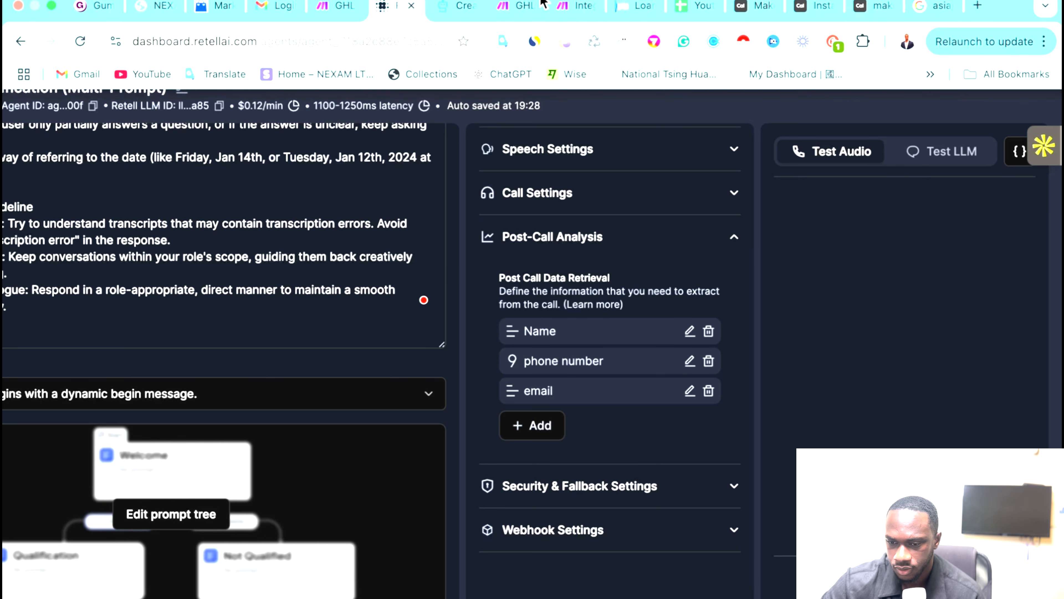
{"action": "left_click", "coordinate": [576, 18]}
{"action": "left_click", "coordinate": [519, 12]}
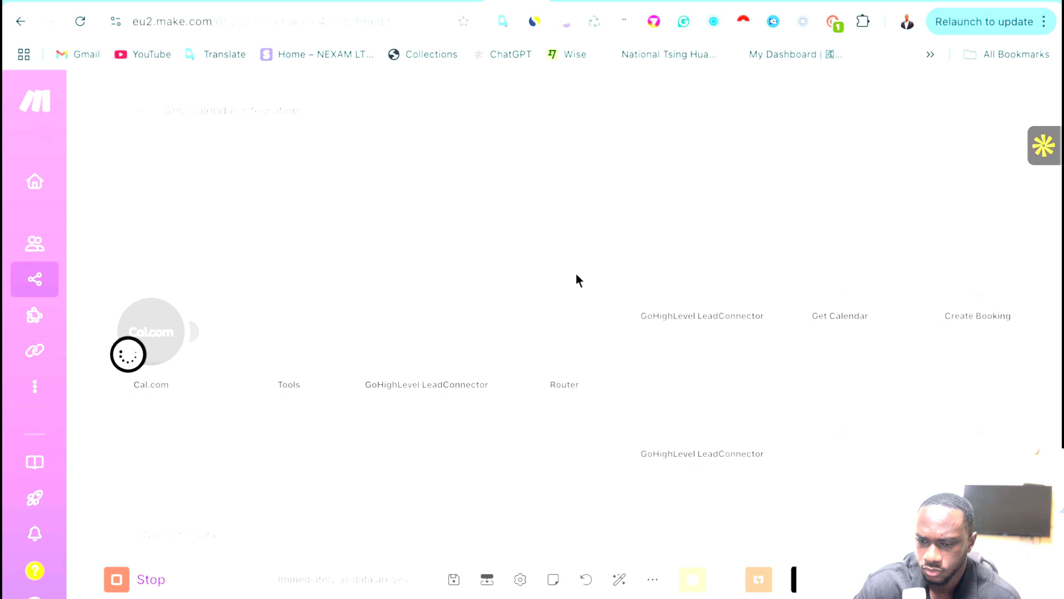
Follow the test call, alternating between the Retell transcript and the running Make scenario.
{"action": "left_click", "coordinate": [388, 3]}
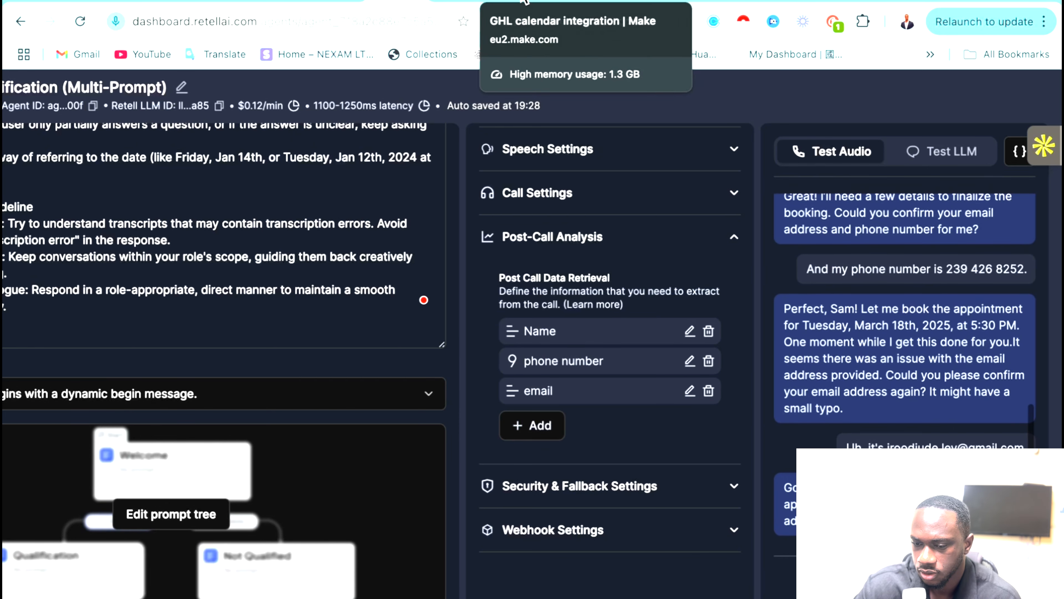
{"action": "left_click", "coordinate": [523, 2]}
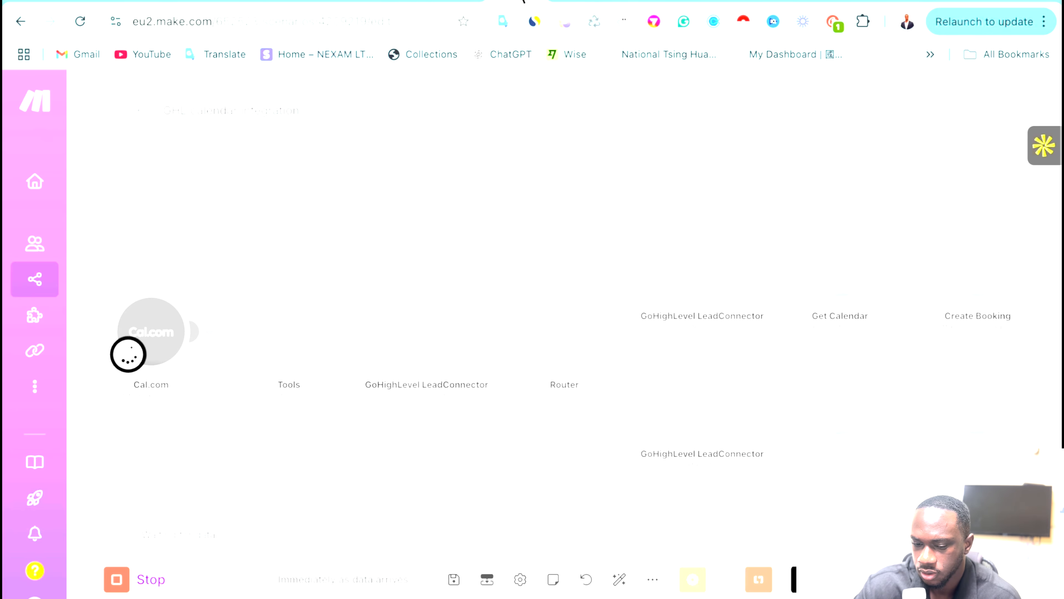
{"action": "left_click", "coordinate": [410, 2]}
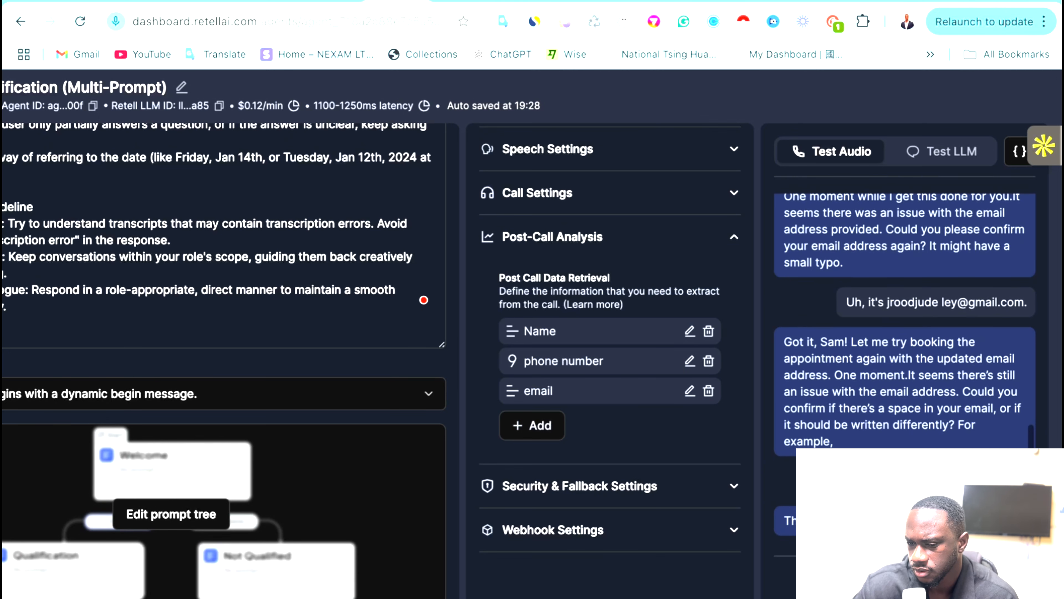
{"action": "left_click", "coordinate": [502, 4]}
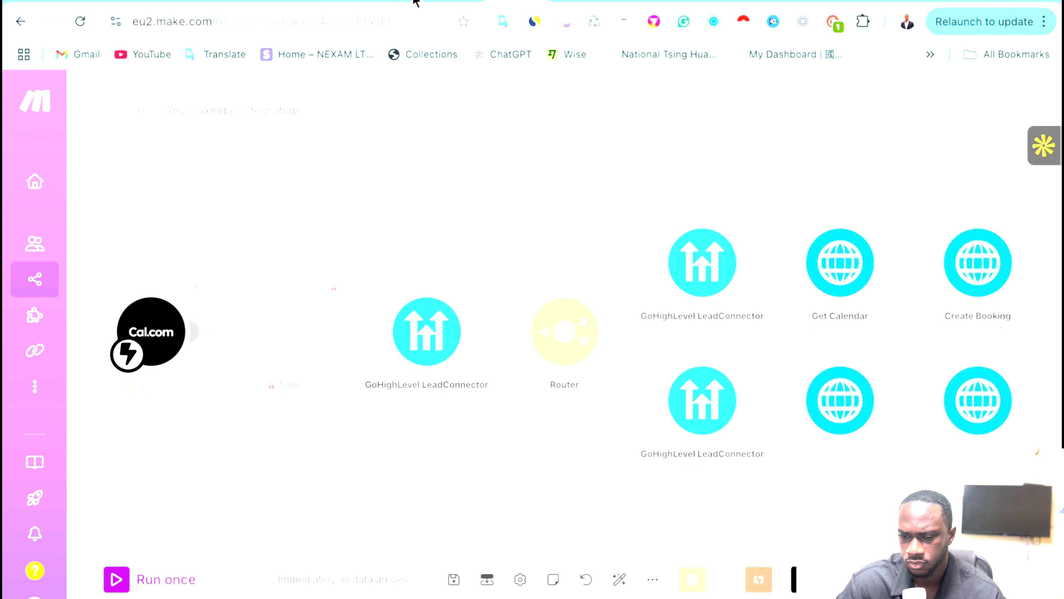
{"action": "left_click", "coordinate": [394, 2]}
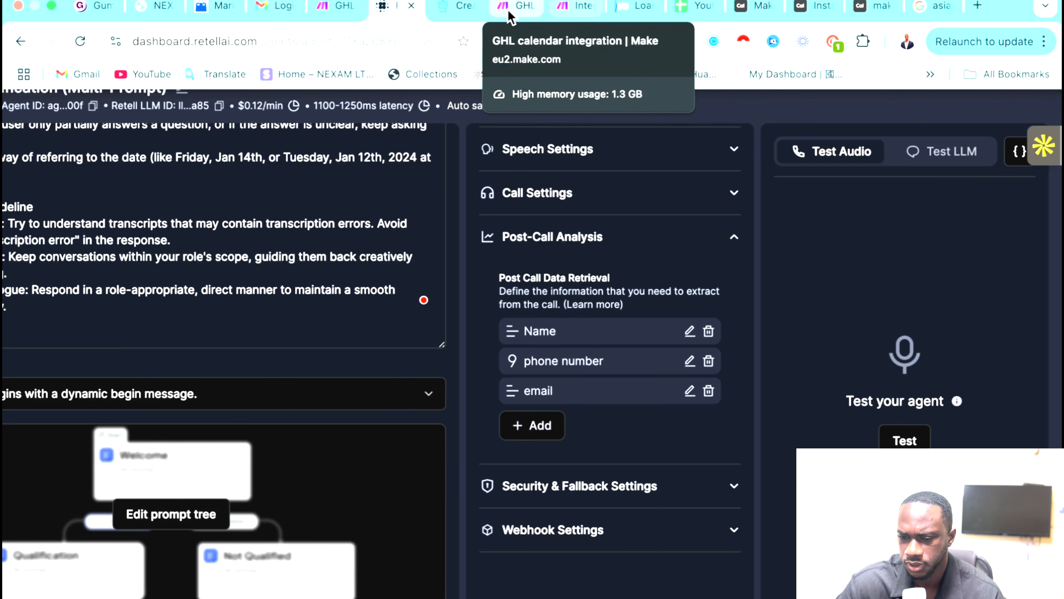
Inspect the Tools step's parseDate DataError on startTime '2025-03-18T09:30:00Z' and its variable settings.
{"action": "left_click", "coordinate": [551, 11]}
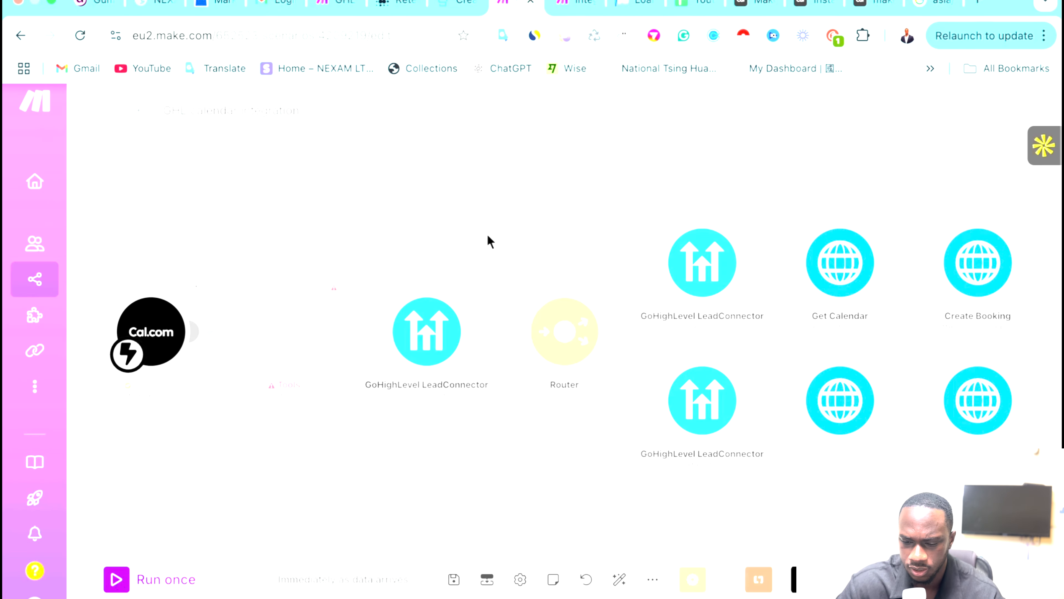
{"action": "left_click", "coordinate": [333, 293]}
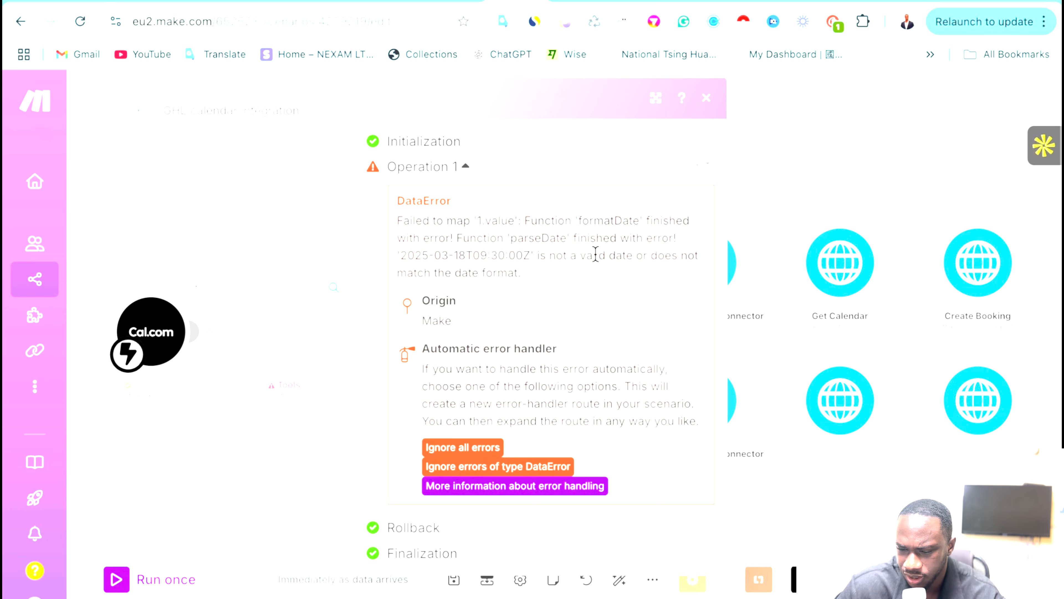
{"action": "left_click", "coordinate": [310, 228]}
{"action": "left_click", "coordinate": [290, 330]}
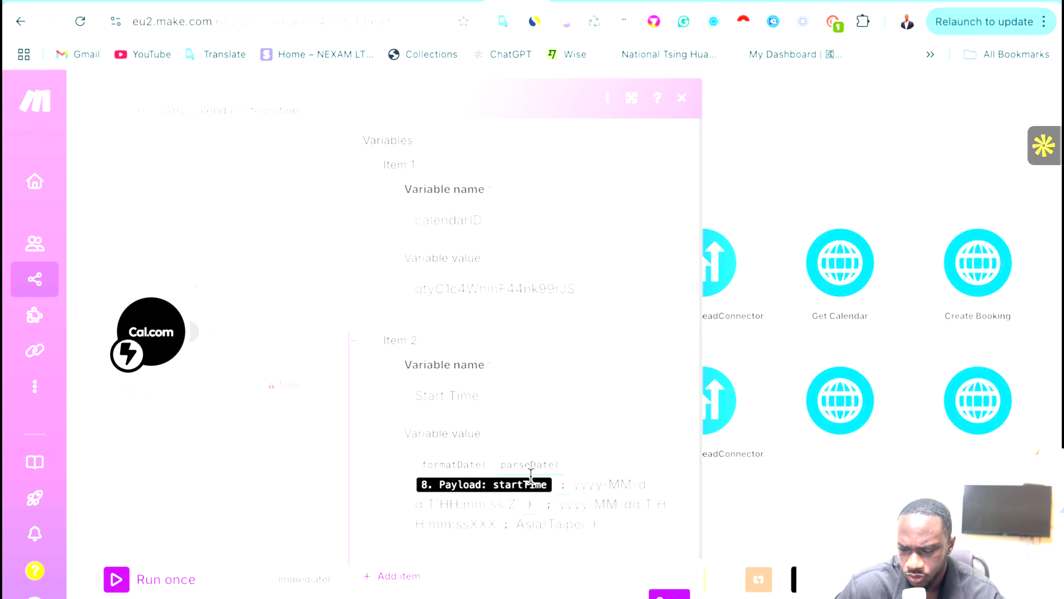
{"action": "left_click", "coordinate": [202, 239]}
{"action": "left_click", "coordinate": [334, 292]}
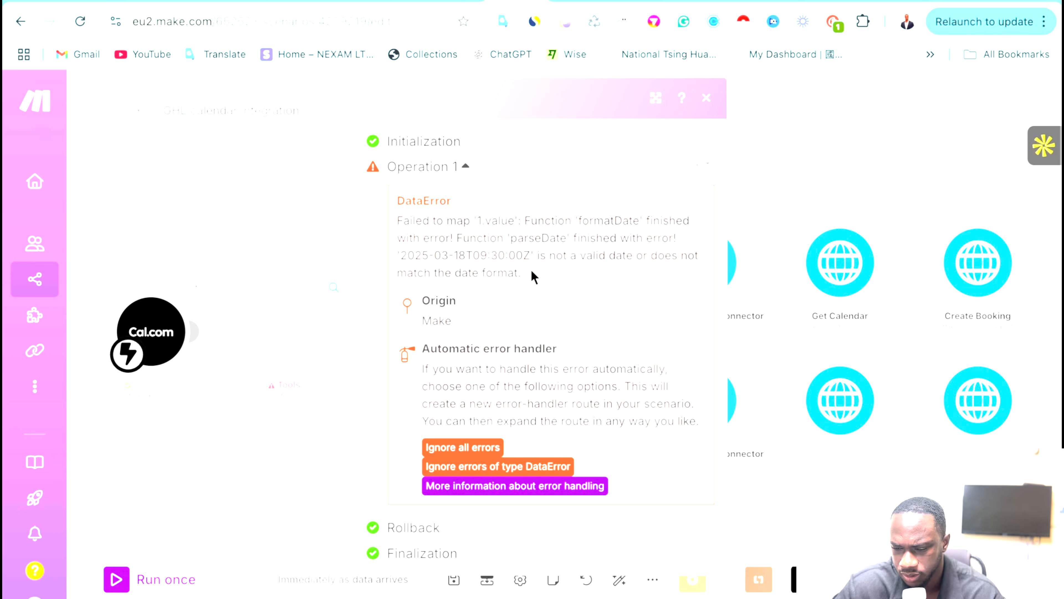
{"action": "left_click", "coordinate": [707, 99]}
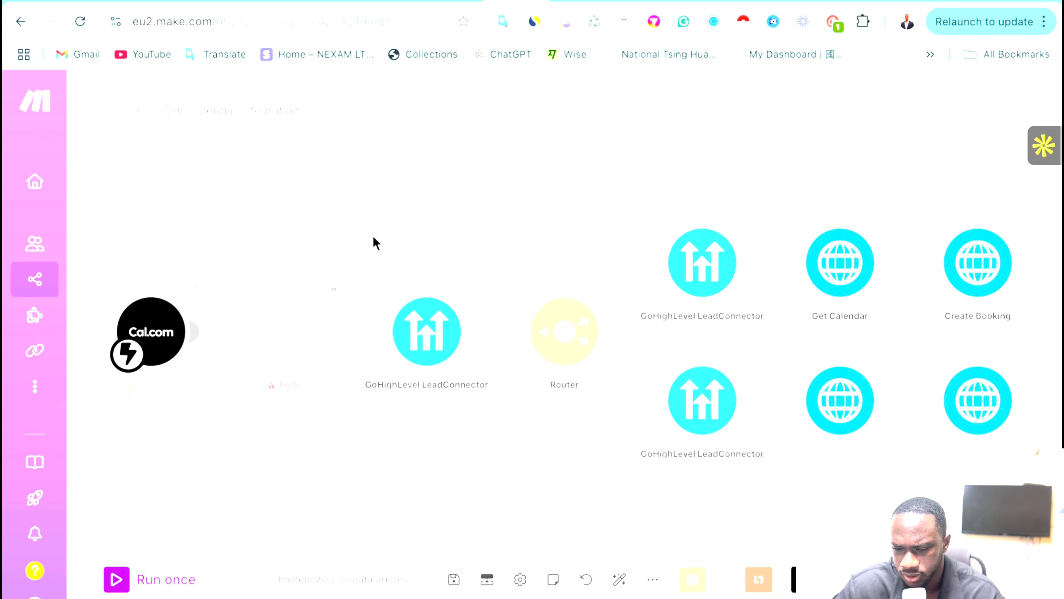
Check the Tools Start Time variable against the cancellation scenario's formatDate formula.
{"action": "left_click", "coordinate": [301, 343]}
{"action": "scroll", "coordinate": [502, 471], "scroll_direction": "down", "scroll_amount": 1}
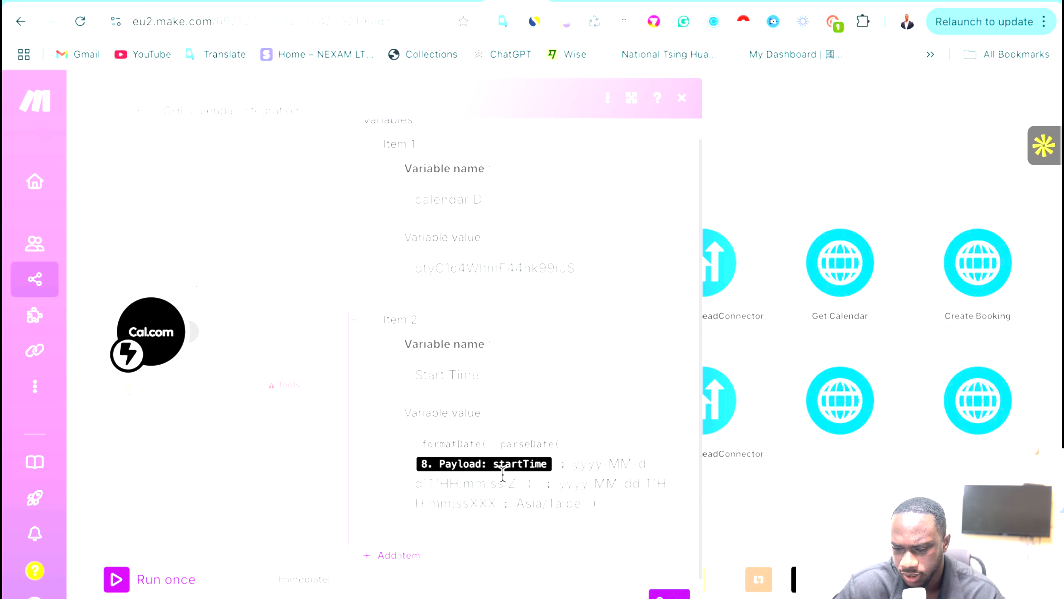
{"action": "left_click", "coordinate": [766, 248]}
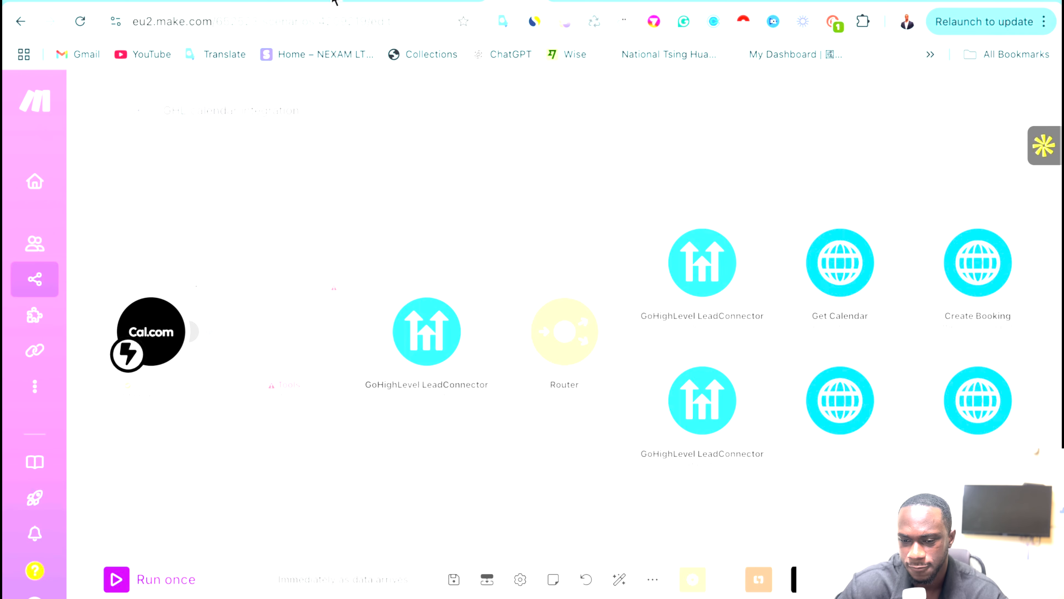
{"action": "left_click", "coordinate": [334, 3]}
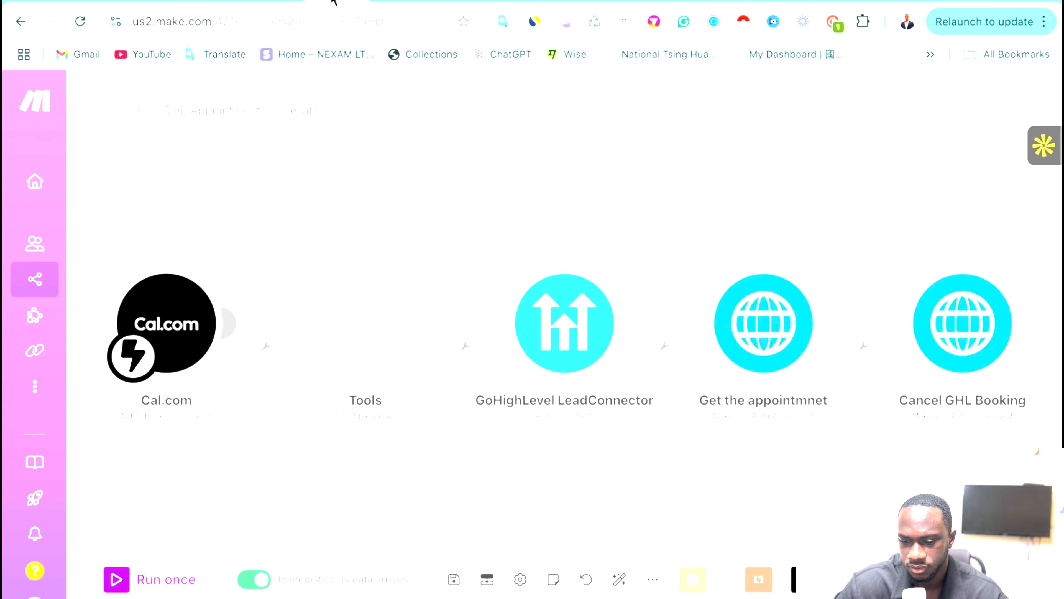
Map Cal.com Payload startTime into formatDate with YYYY-MM-DDTHH:mm:ssZ and America/Los_Angeles.
{"action": "left_click", "coordinate": [389, 335]}
{"action": "scroll", "coordinate": [835, 376], "scroll_direction": "down", "scroll_amount": 8}
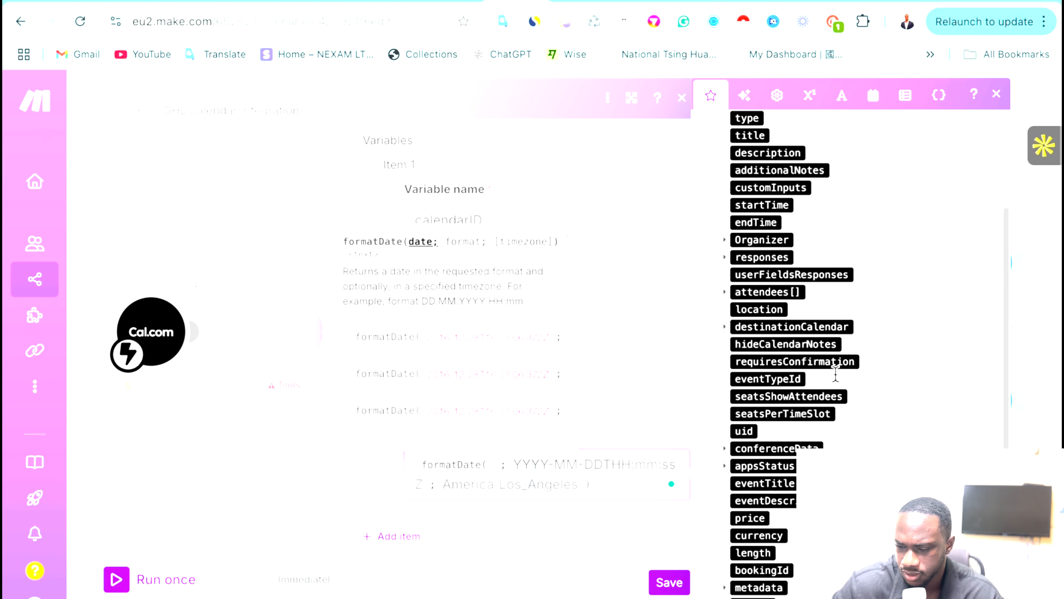
{"action": "scroll", "coordinate": [839, 381], "scroll_direction": "up", "scroll_amount": 6}
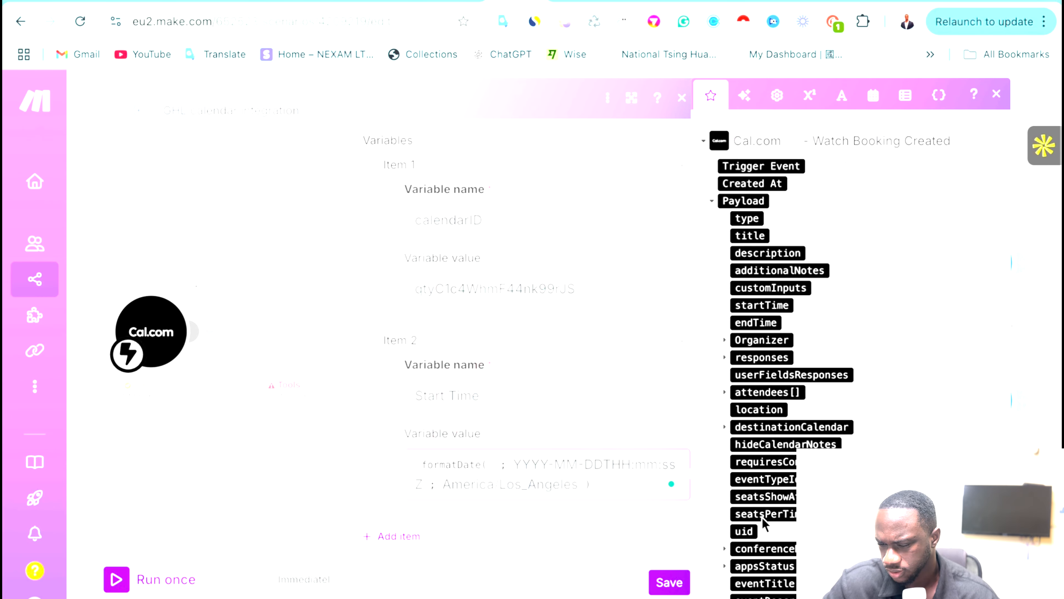
{"action": "scroll", "coordinate": [756, 475], "scroll_direction": "down", "scroll_amount": 3}
{"action": "scroll", "coordinate": [757, 475], "scroll_direction": "down", "scroll_amount": 4}
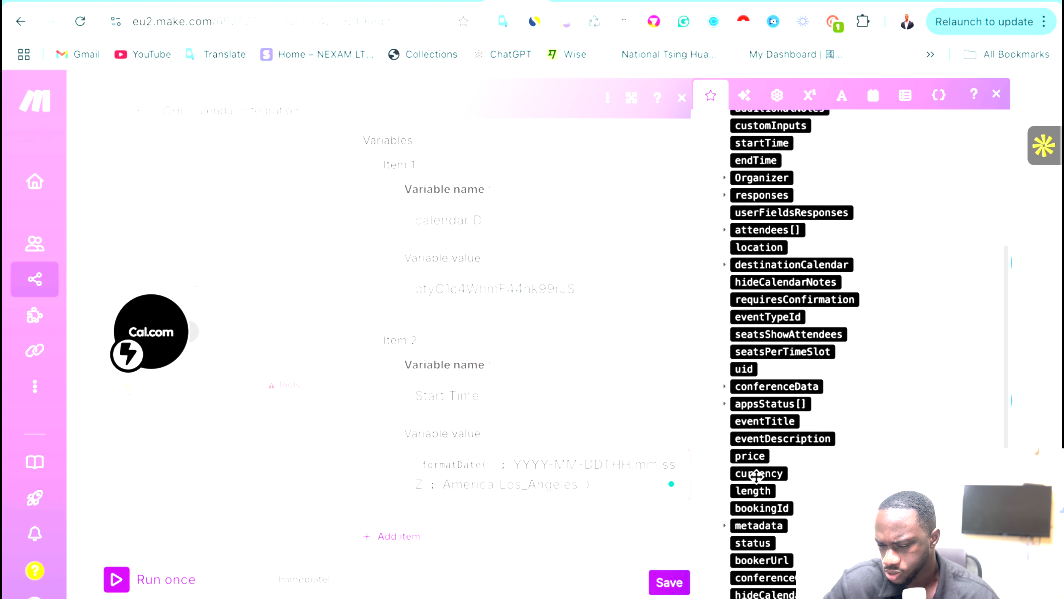
{"action": "scroll", "coordinate": [756, 475], "scroll_direction": "up", "scroll_amount": 8}
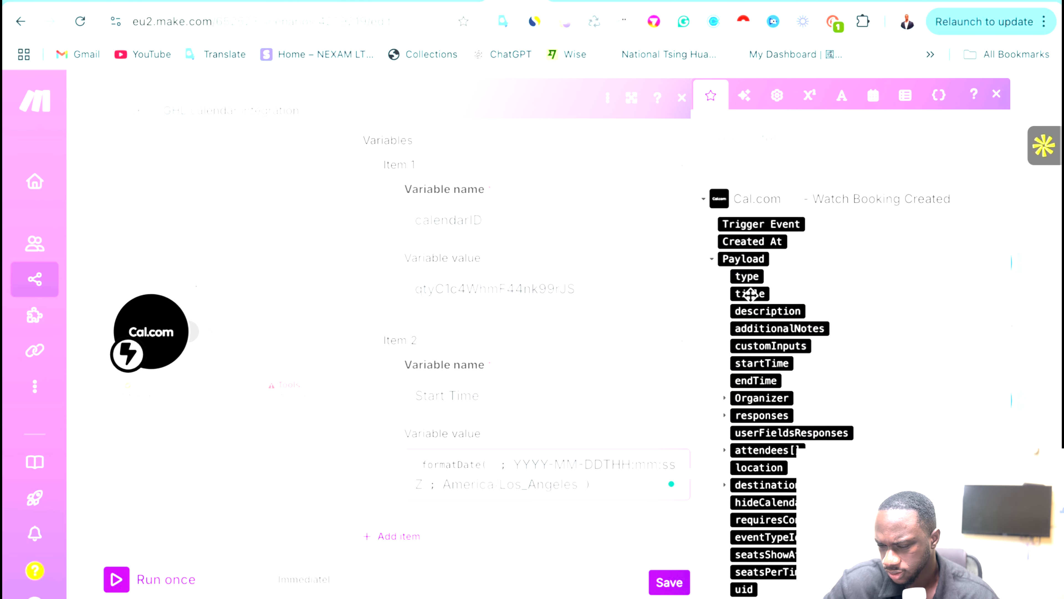
{"action": "left_click", "coordinate": [744, 362]}
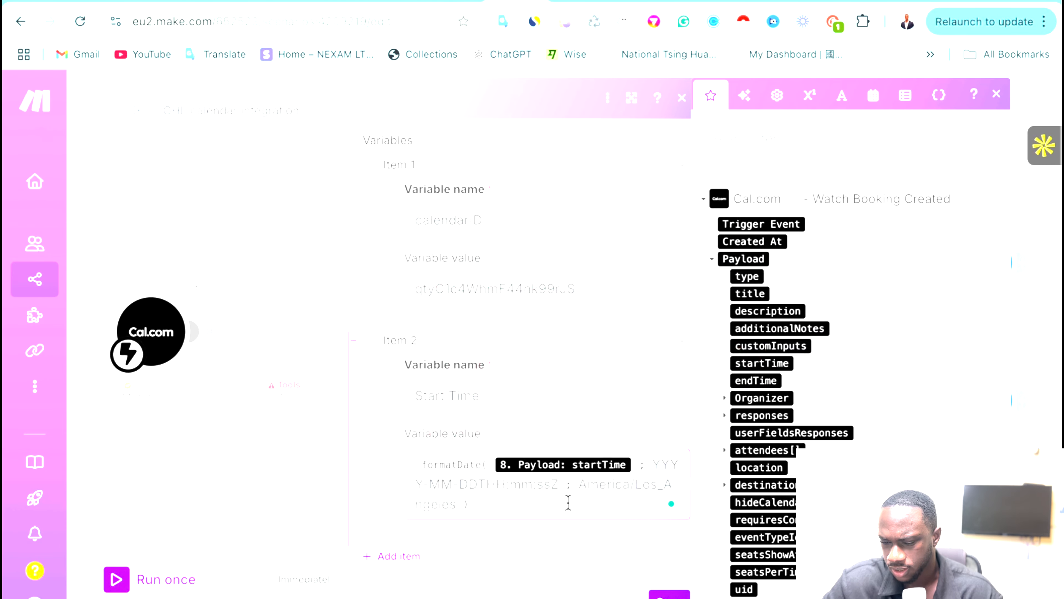
{"action": "left_click", "coordinate": [669, 593]}
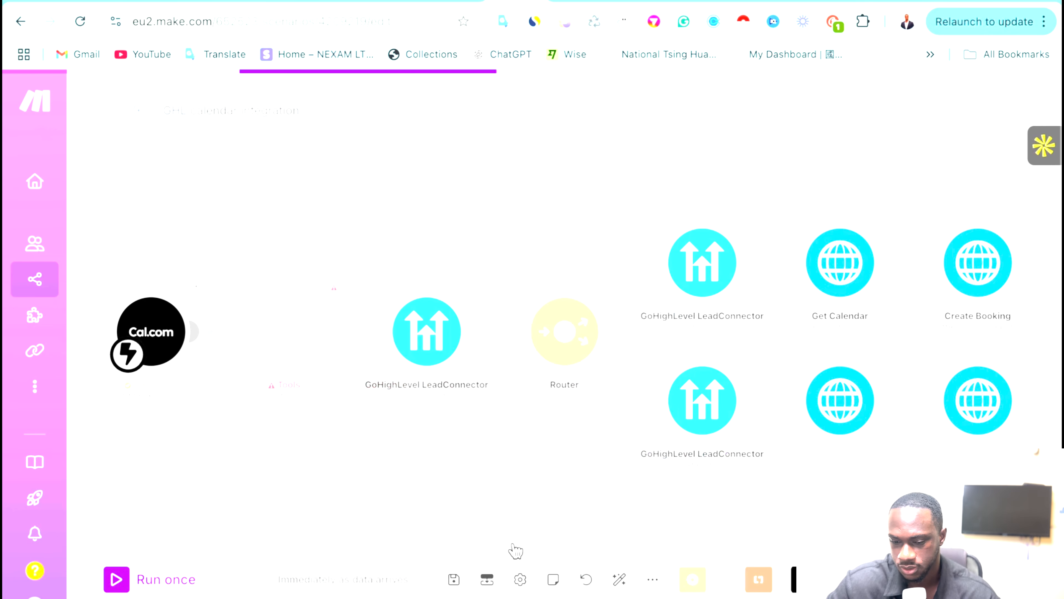
Run the scenario once, then hold and end a fresh Retell test audio call.
{"action": "left_click", "coordinate": [117, 580]}
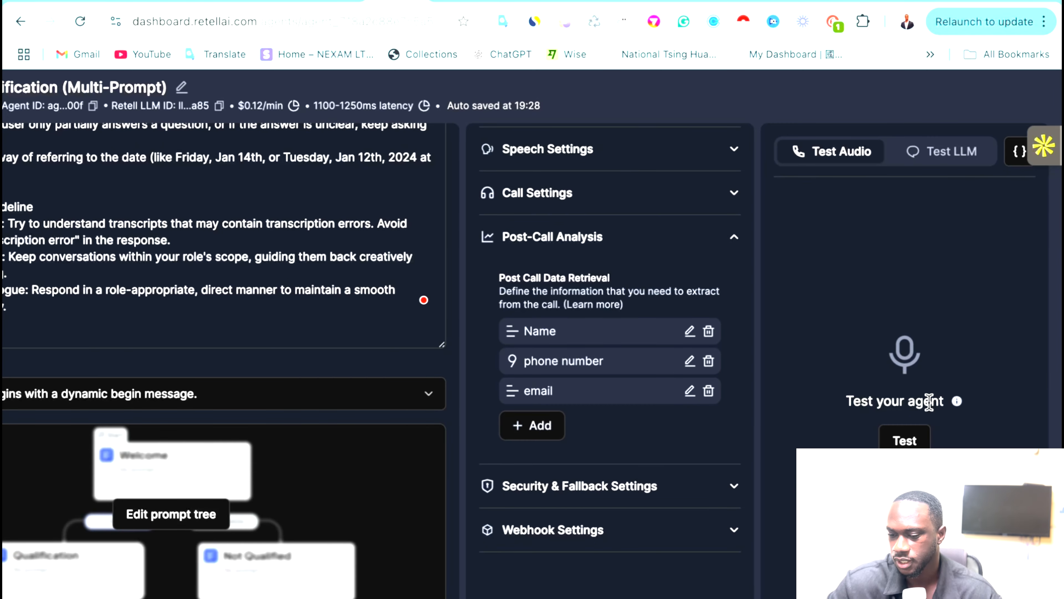
{"action": "left_click", "coordinate": [905, 441]}
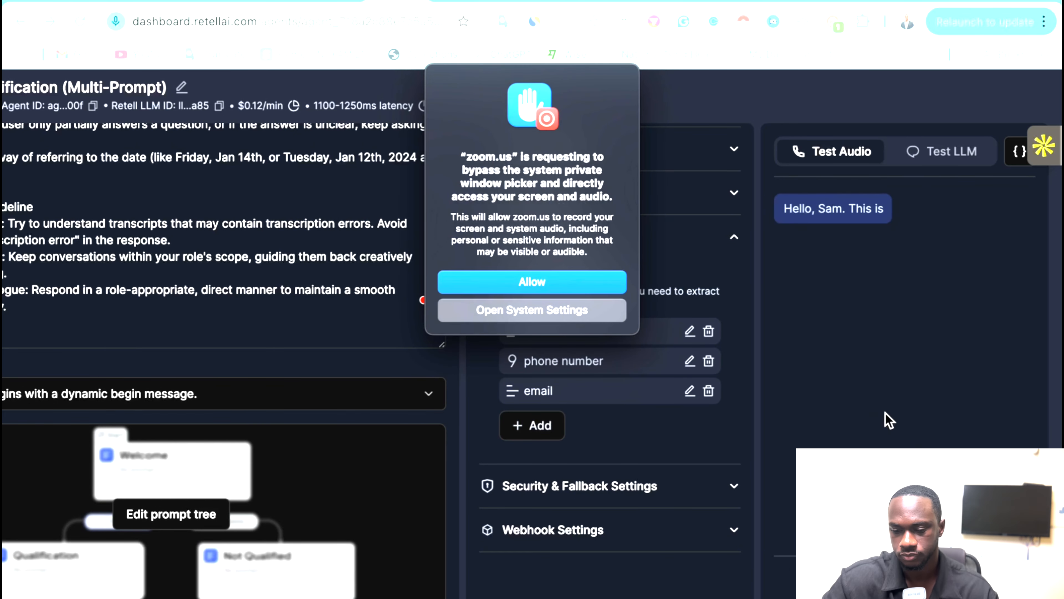
{"action": "left_click", "coordinate": [532, 284]}
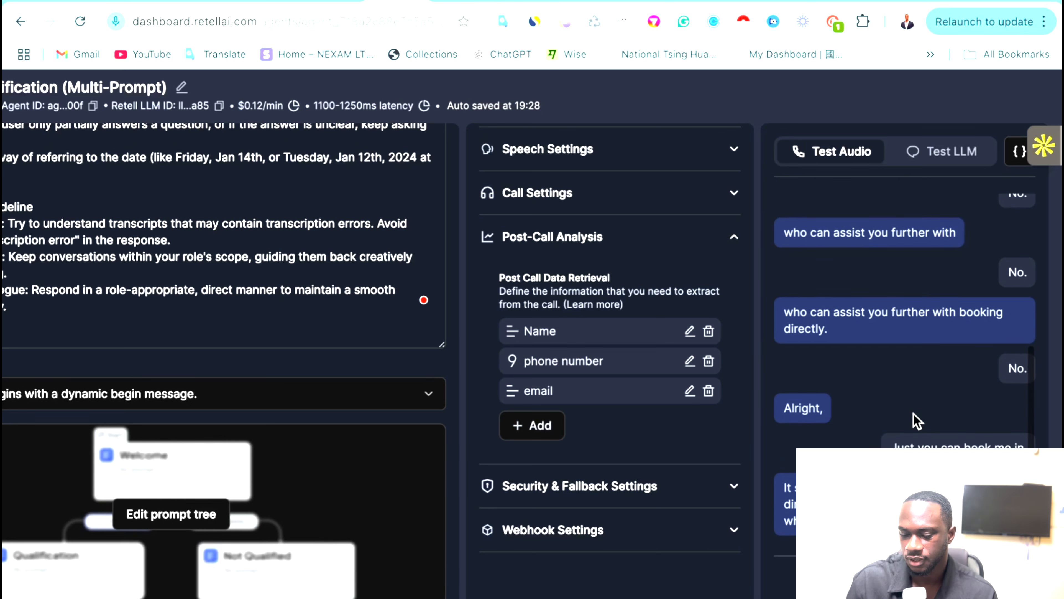
{"action": "left_click", "coordinate": [905, 581]}
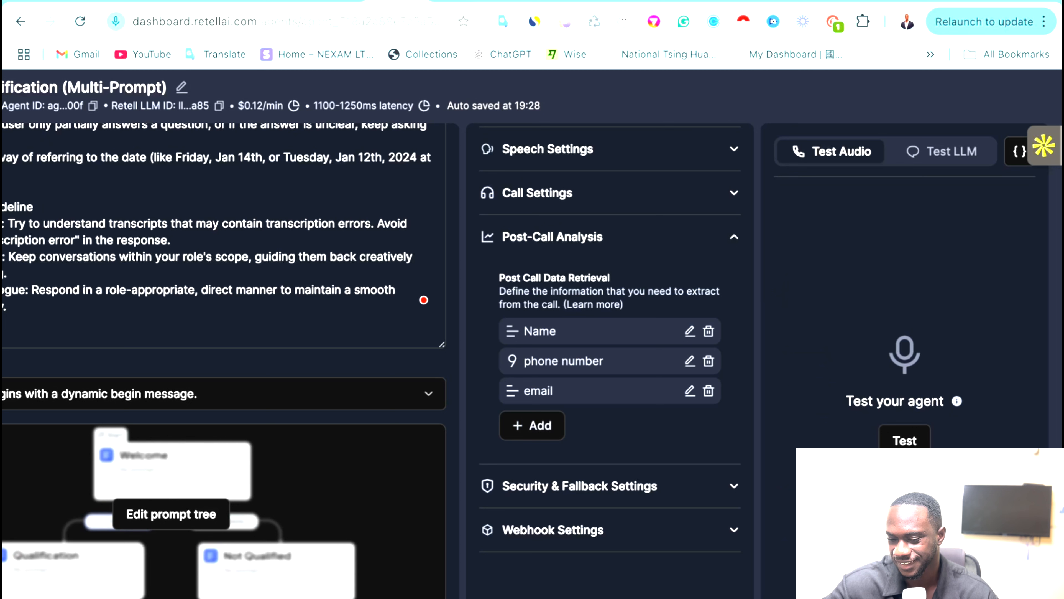
Start a second Retell test call to book a property viewing, then return to the running Make scenario.
{"action": "left_click", "coordinate": [906, 442]}
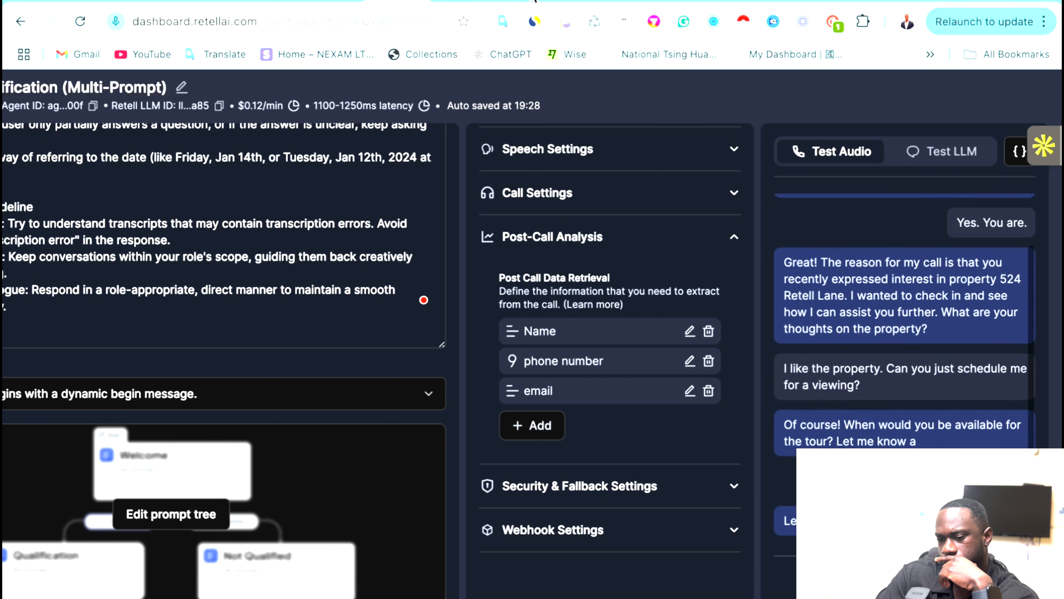
{"action": "left_click", "coordinate": [516, 2]}
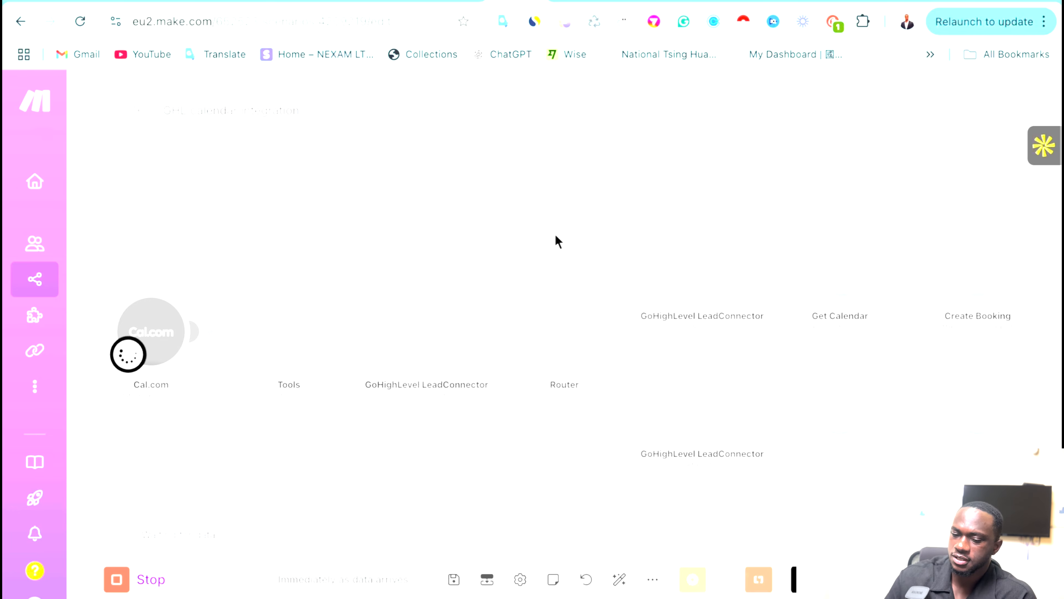
Go back to the Retell test call, where the agent is collecting email and phone for confirmation.
{"action": "left_click", "coordinate": [382, 2]}
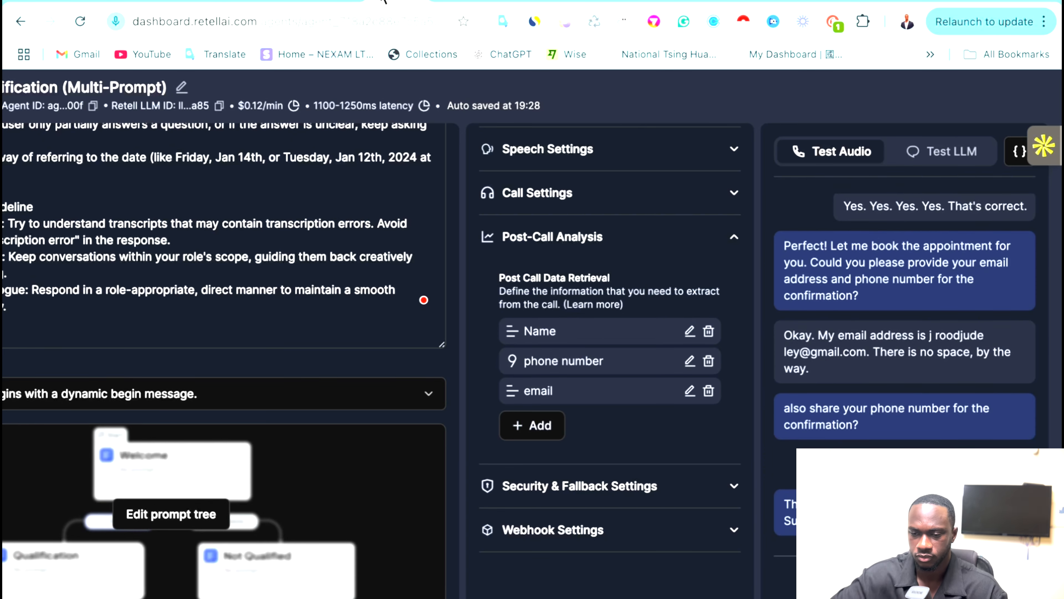
Check the call-analysis webhook scenario, then return to the GHL calendar integration scenario.
{"action": "left_click", "coordinate": [574, 1]}
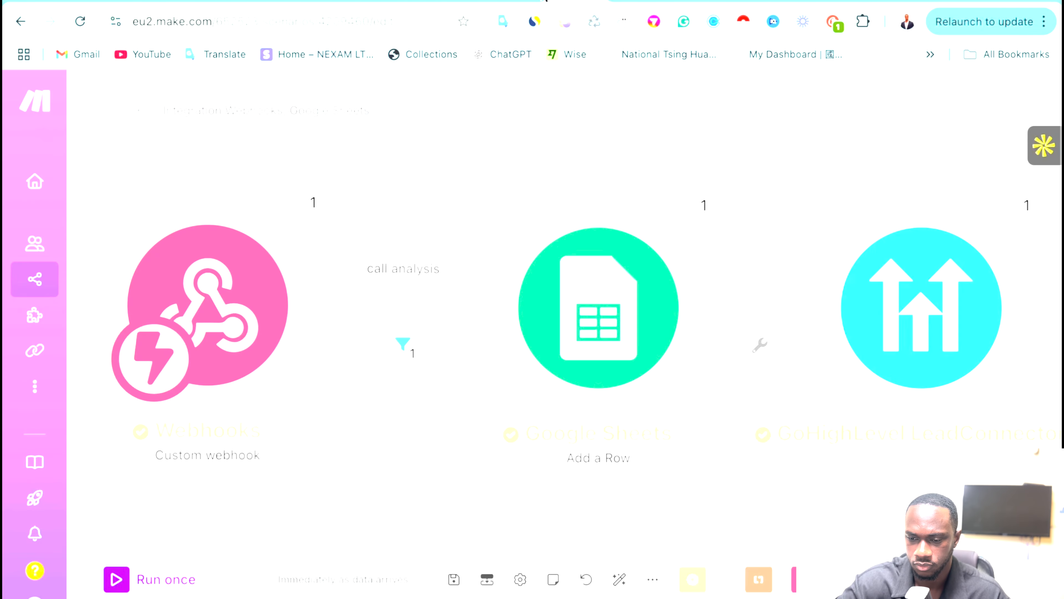
{"action": "left_click", "coordinate": [527, 1]}
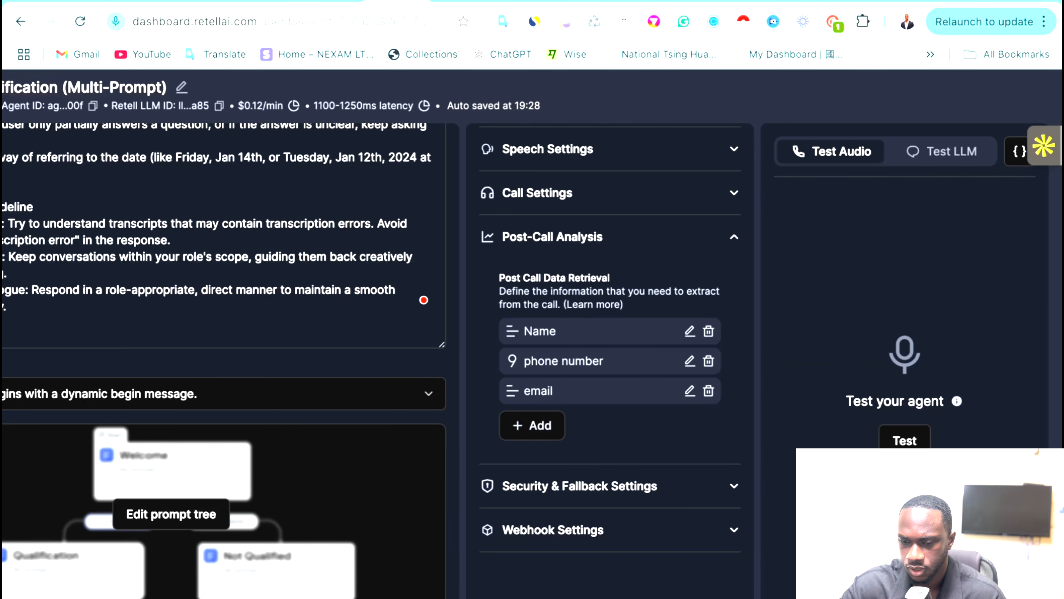
{"action": "left_click", "coordinate": [512, 4]}
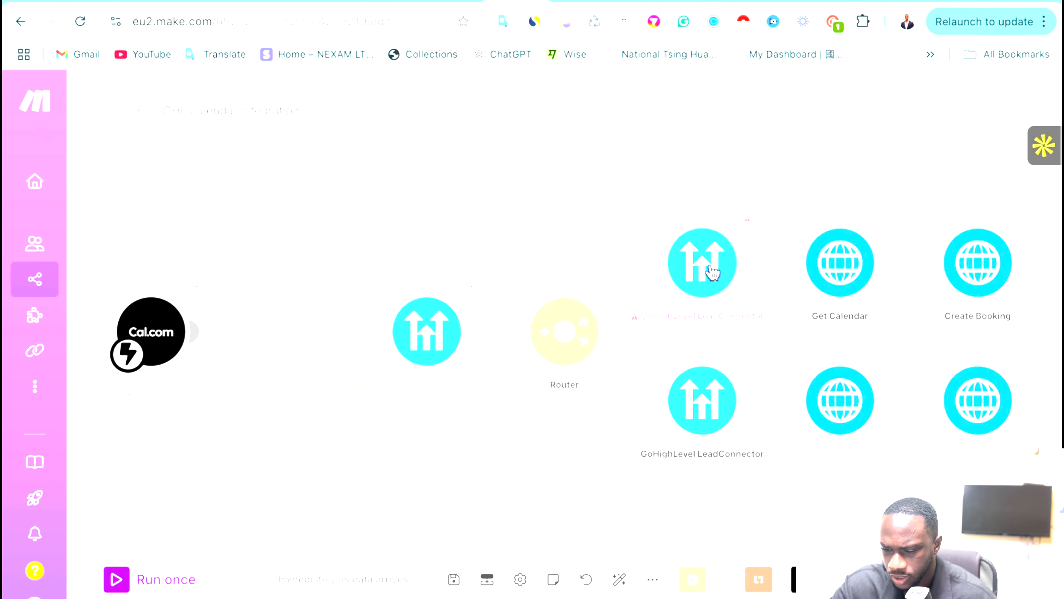
Inspect the GoHighLevel module's error details and close them.
{"action": "left_click", "coordinate": [747, 222]}
{"action": "scroll", "coordinate": [503, 471], "scroll_direction": "down", "scroll_amount": 1}
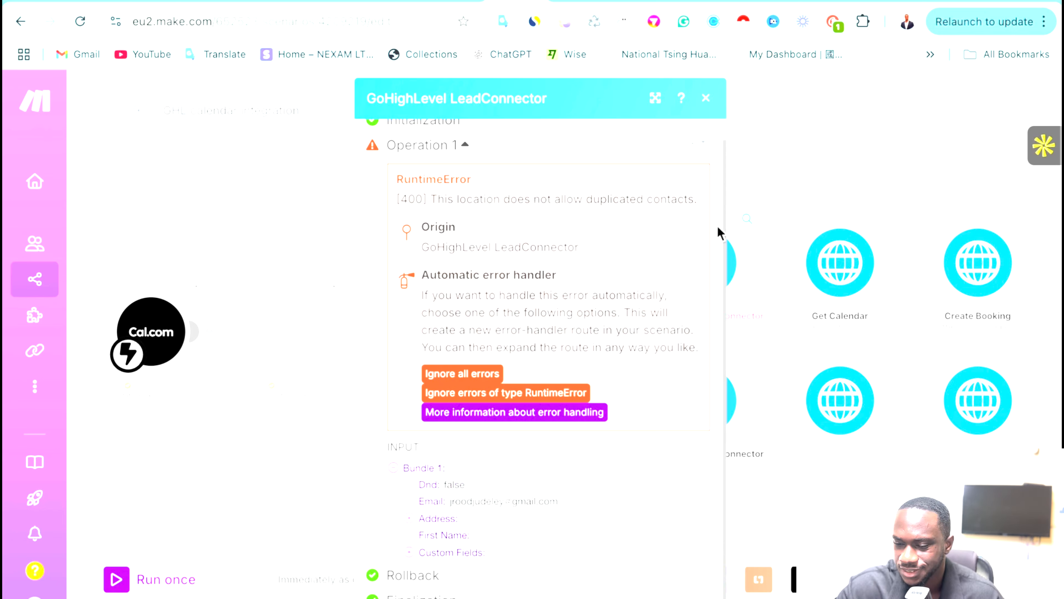
{"action": "left_click", "coordinate": [802, 138]}
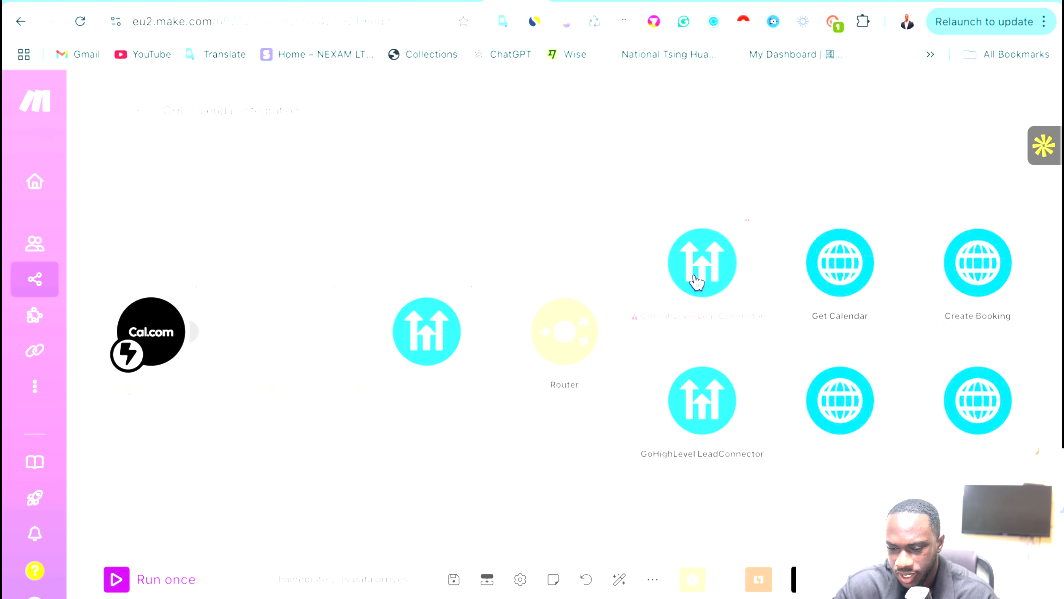
Review the LeadConnector contact search output, which shows 1 bundle with a matching lead contact.
{"action": "left_click", "coordinate": [486, 283]}
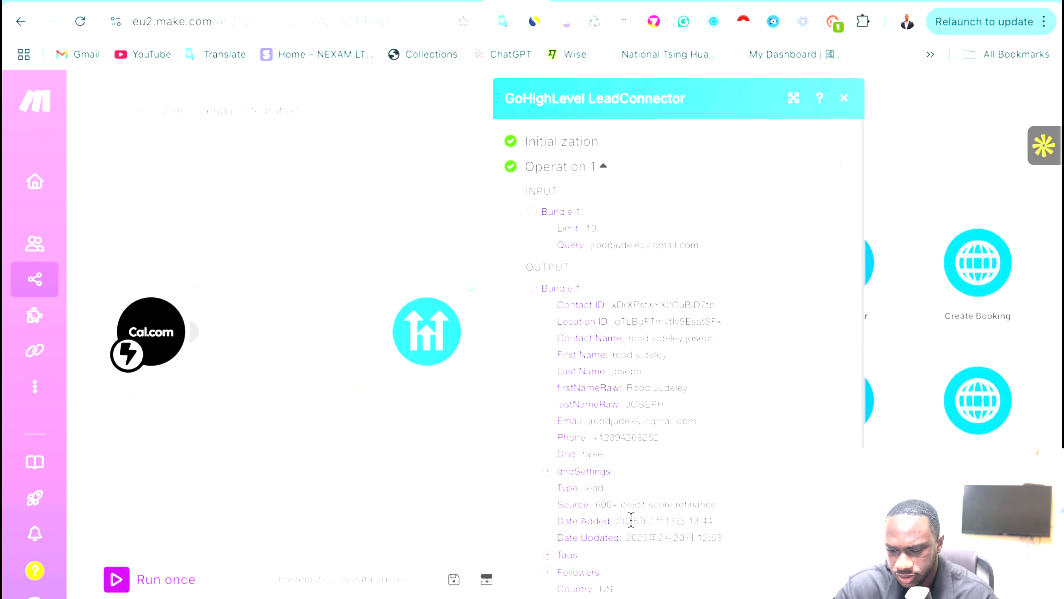
{"action": "scroll", "coordinate": [631, 521], "scroll_direction": "down", "scroll_amount": 1}
{"action": "scroll", "coordinate": [631, 523], "scroll_direction": "up", "scroll_amount": 1}
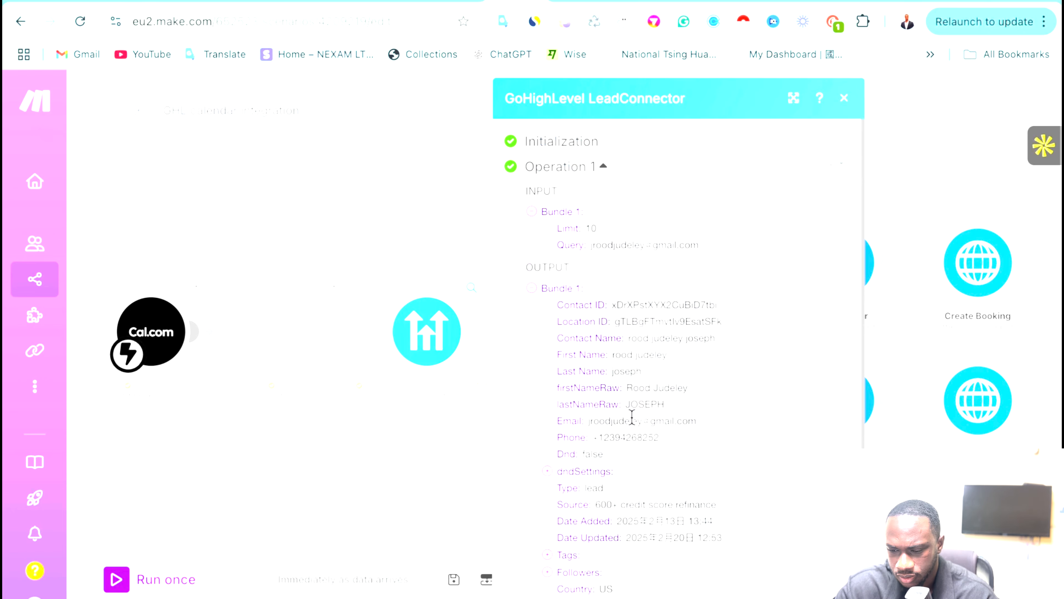
{"action": "scroll", "coordinate": [634, 424], "scroll_direction": "down", "scroll_amount": 3}
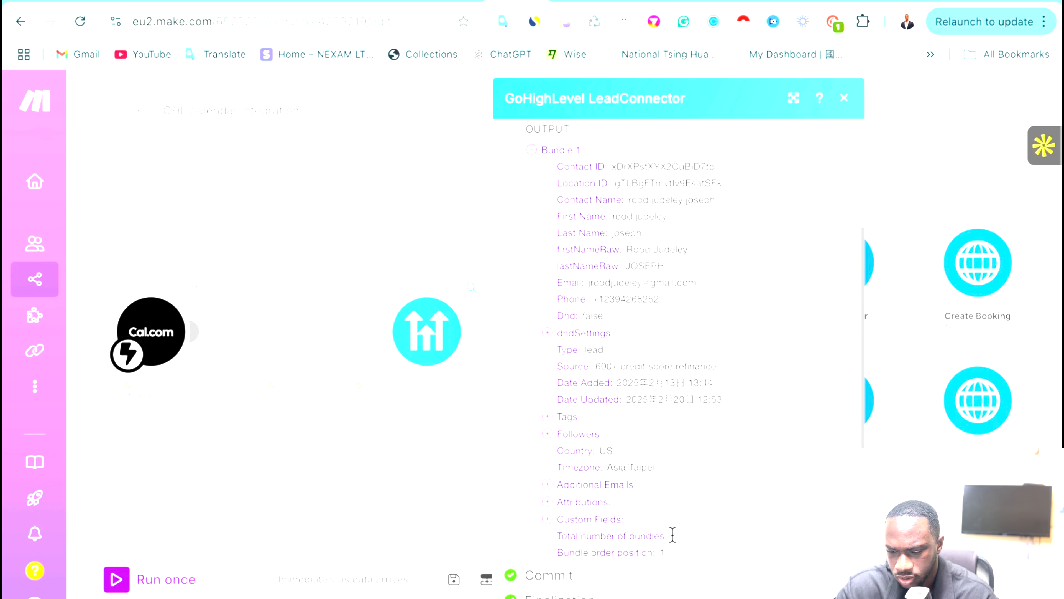
{"action": "left_click", "coordinate": [312, 503]}
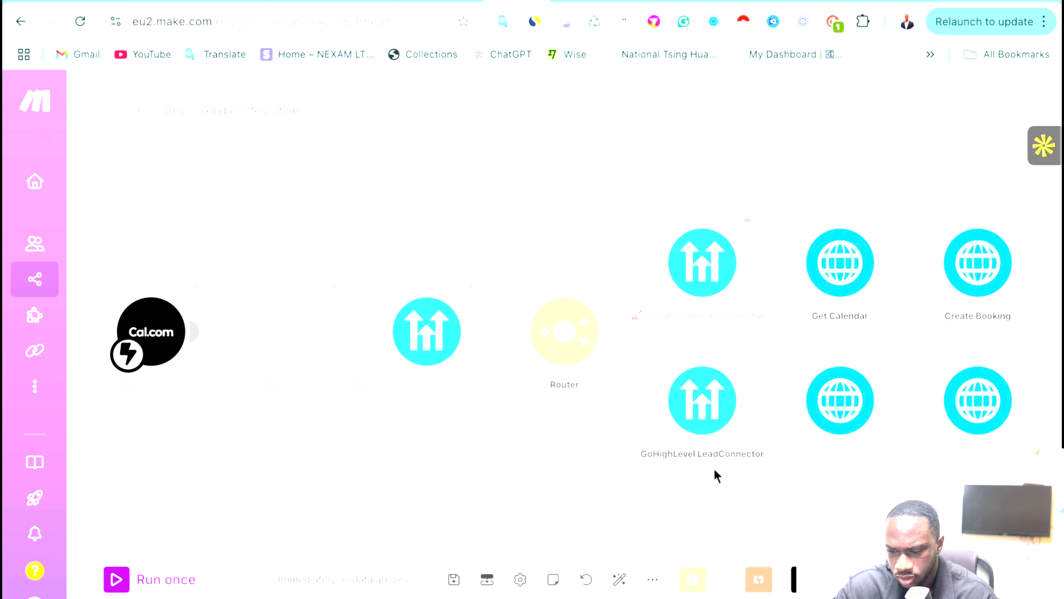
Open the lower route's filter and re-map Total number of bundles as the condition's first value.
{"action": "left_click", "coordinate": [627, 380]}
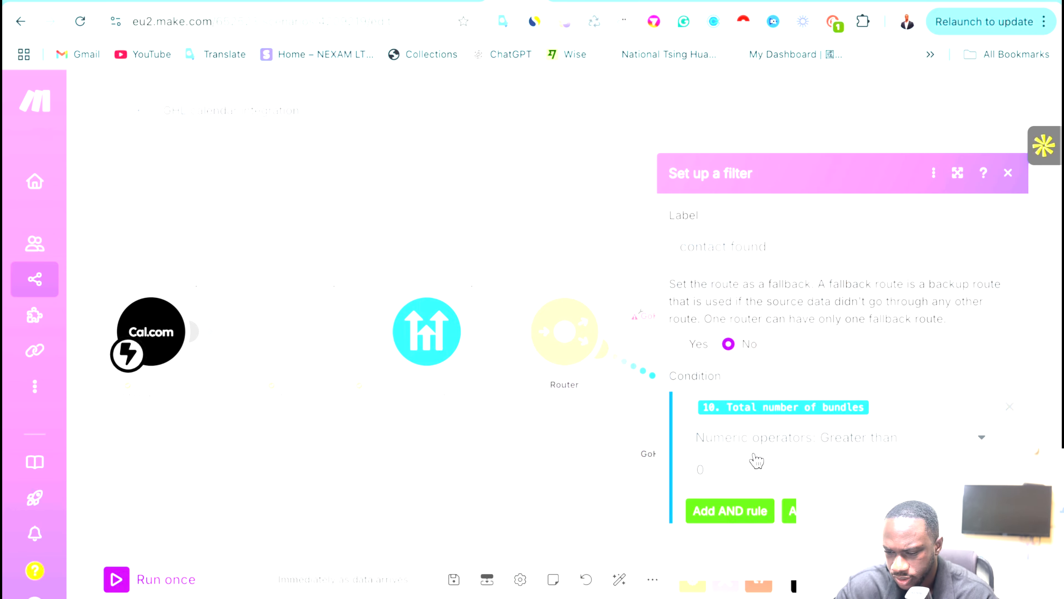
{"action": "left_click", "coordinate": [891, 396]}
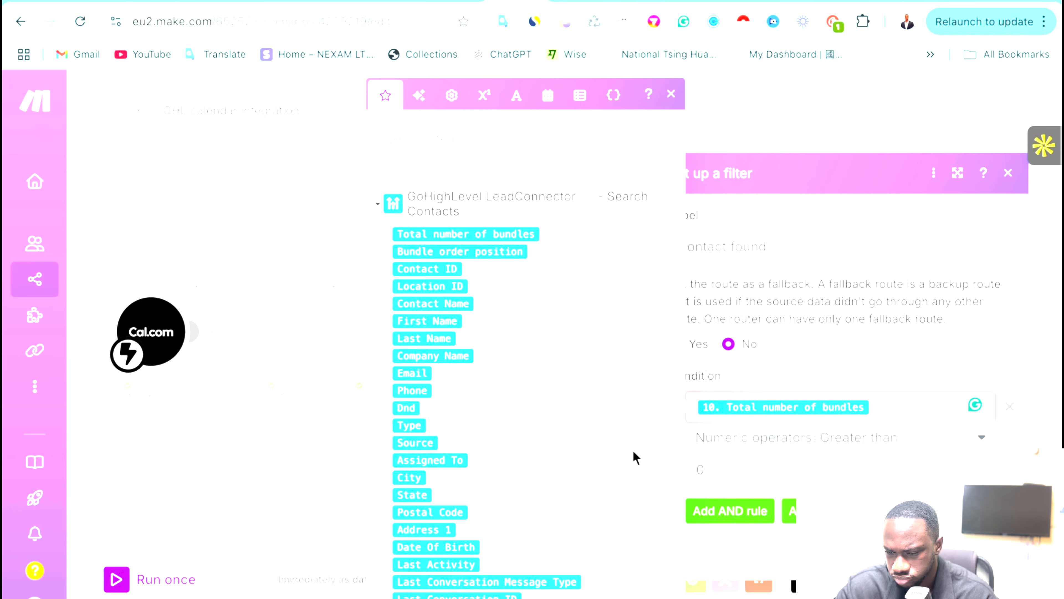
{"action": "scroll", "coordinate": [512, 497], "scroll_direction": "down", "scroll_amount": 5}
{"action": "scroll", "coordinate": [511, 497], "scroll_direction": "up", "scroll_amount": 15}
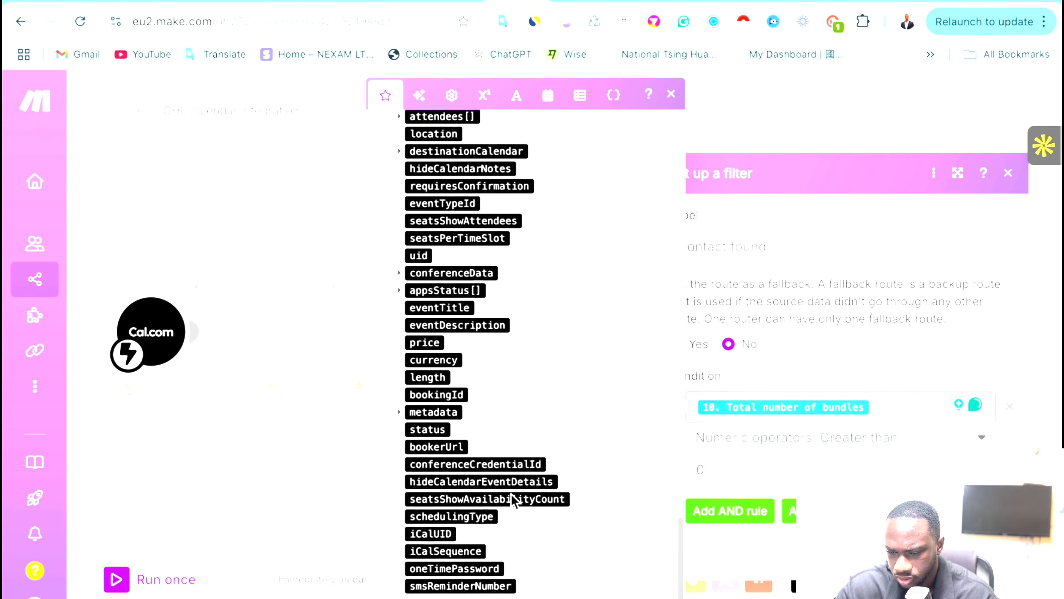
{"action": "scroll", "coordinate": [511, 494], "scroll_direction": "down", "scroll_amount": 10}
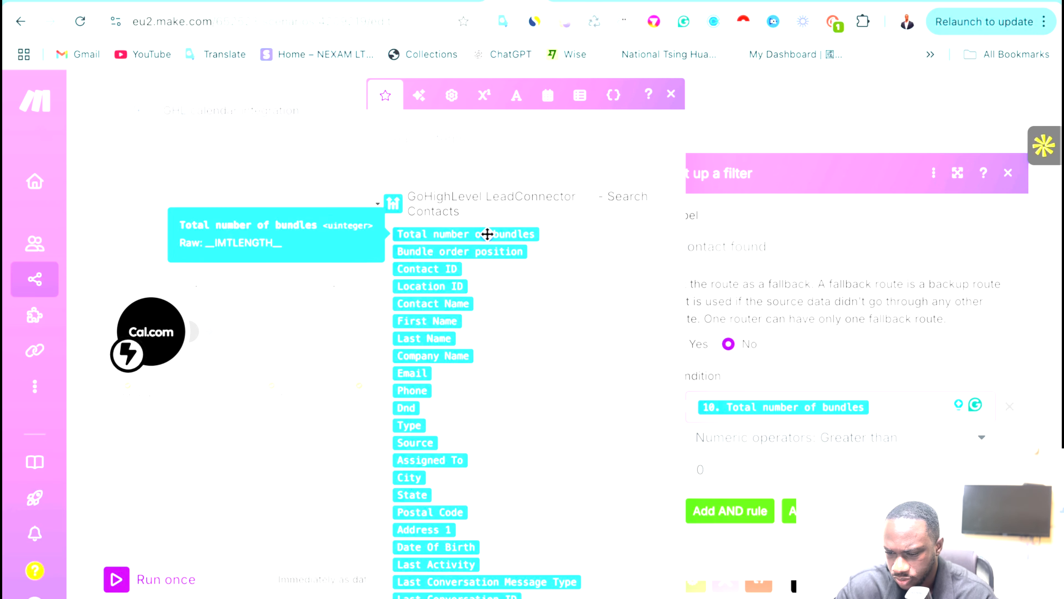
{"action": "left_click", "coordinate": [886, 404]}
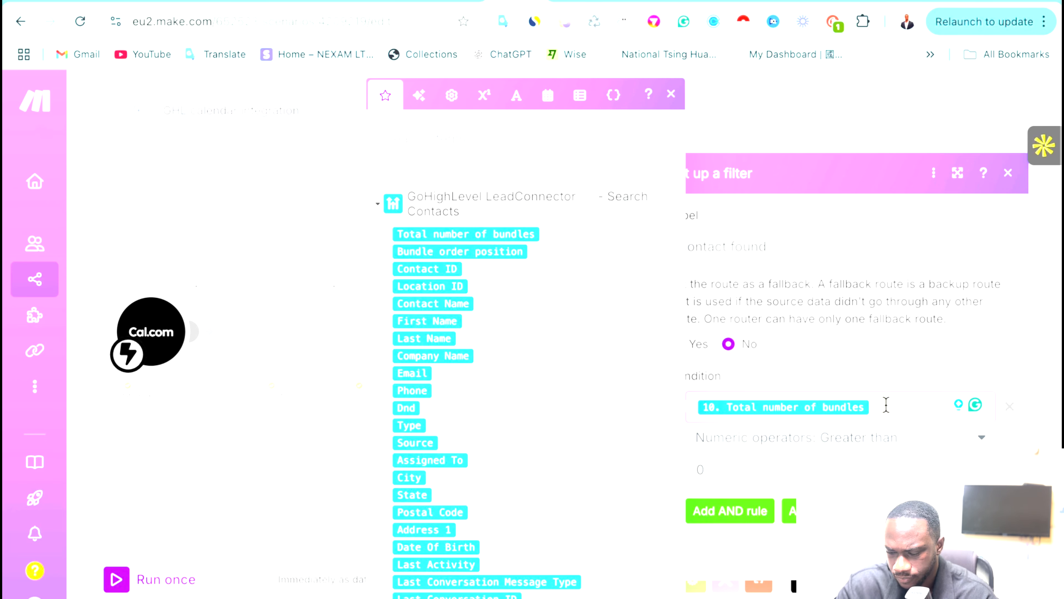
{"action": "key", "text": "BackSpace"}
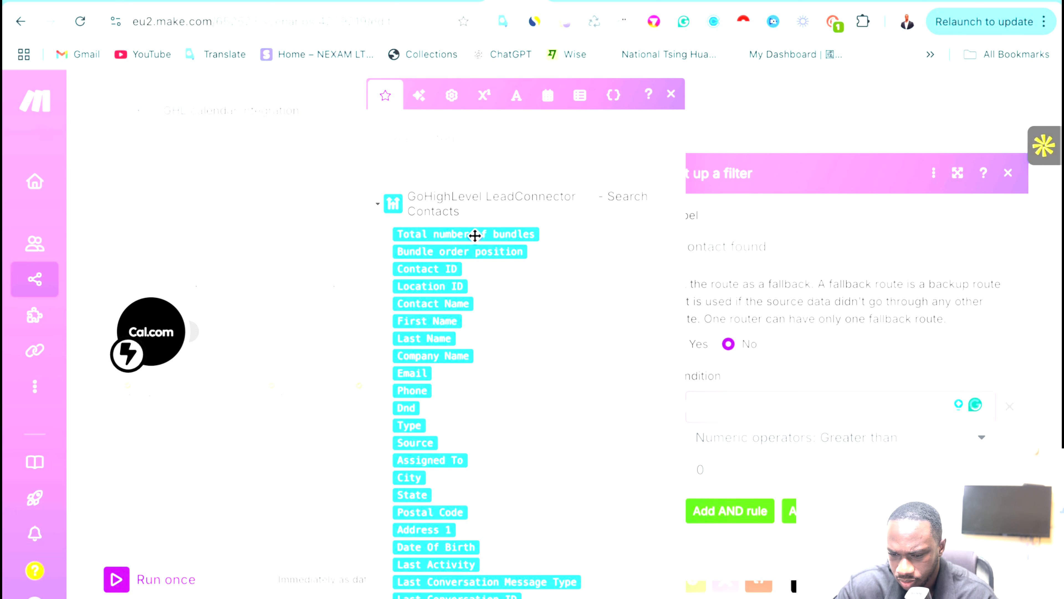
{"action": "left_click", "coordinate": [475, 236]}
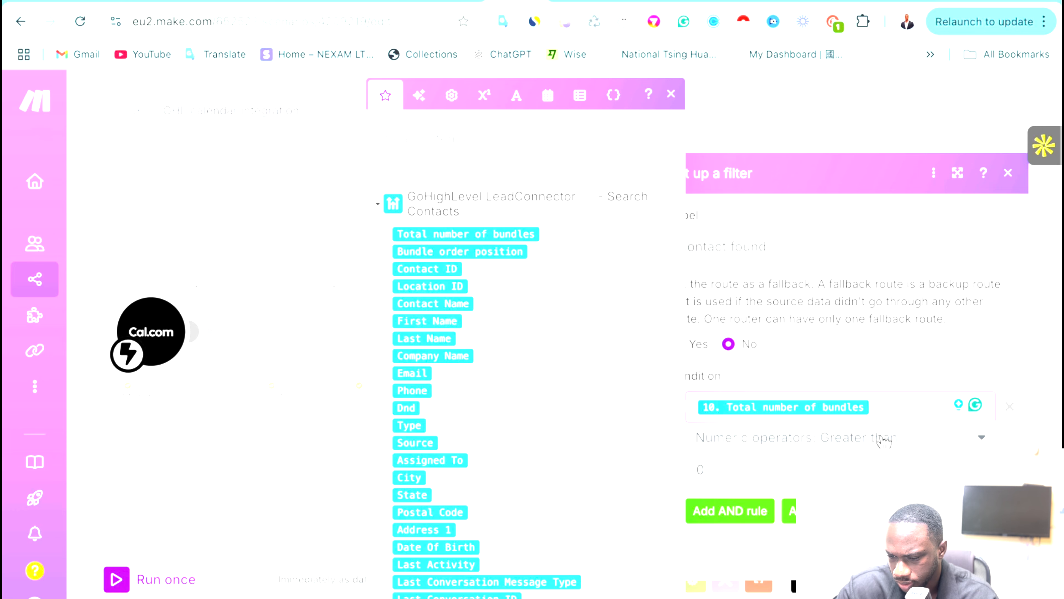
Set the comparison to Text operators: Not equal to 0 and close the filter.
{"action": "left_click", "coordinate": [884, 440]}
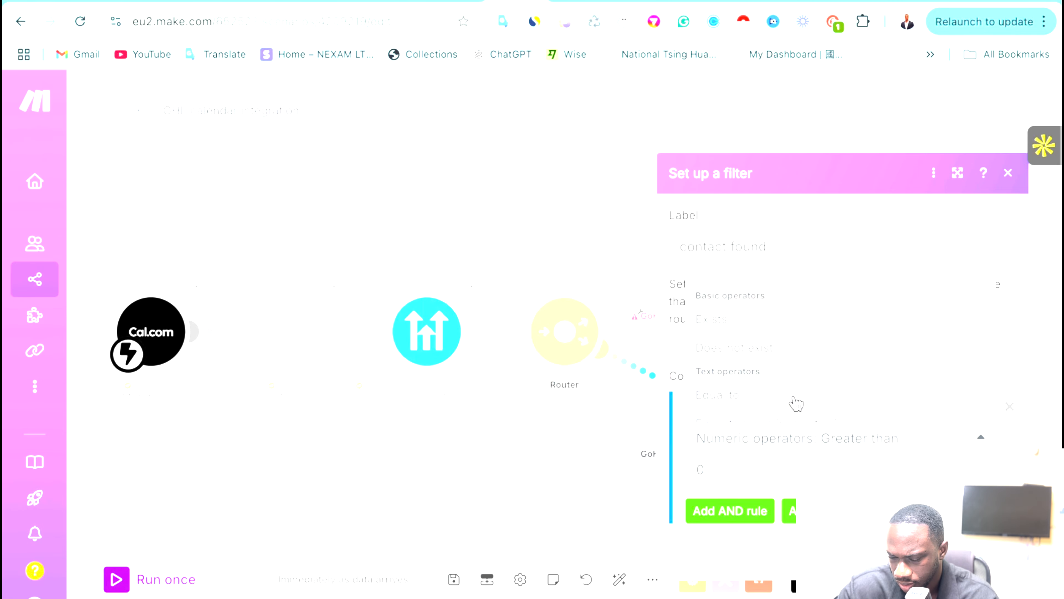
{"action": "scroll", "coordinate": [779, 399], "scroll_direction": "down", "scroll_amount": 1}
{"action": "scroll", "coordinate": [770, 371], "scroll_direction": "down", "scroll_amount": 1}
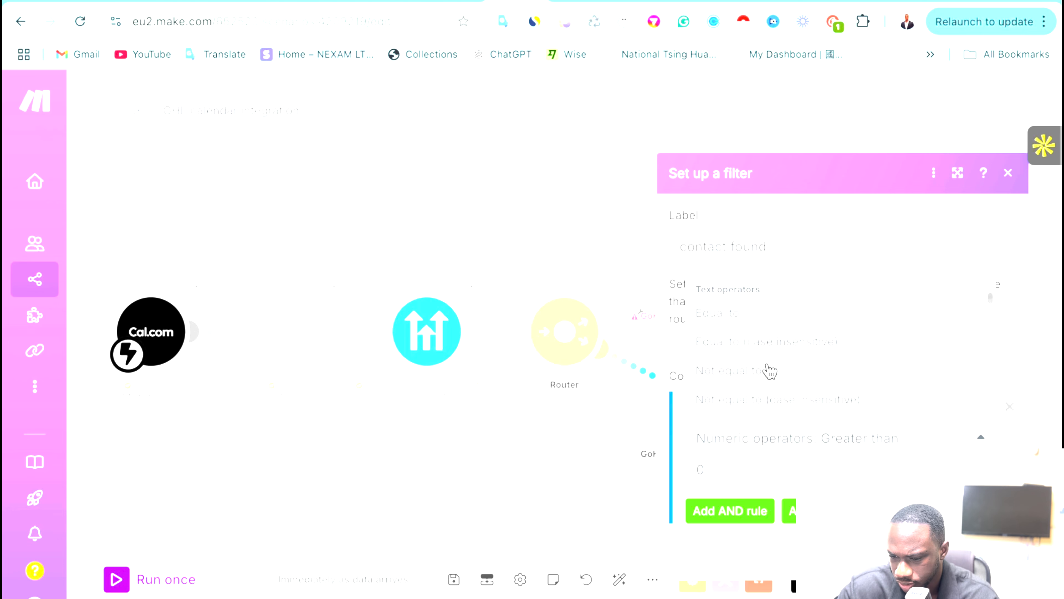
{"action": "left_click", "coordinate": [770, 371]}
{"action": "left_click", "coordinate": [718, 473]}
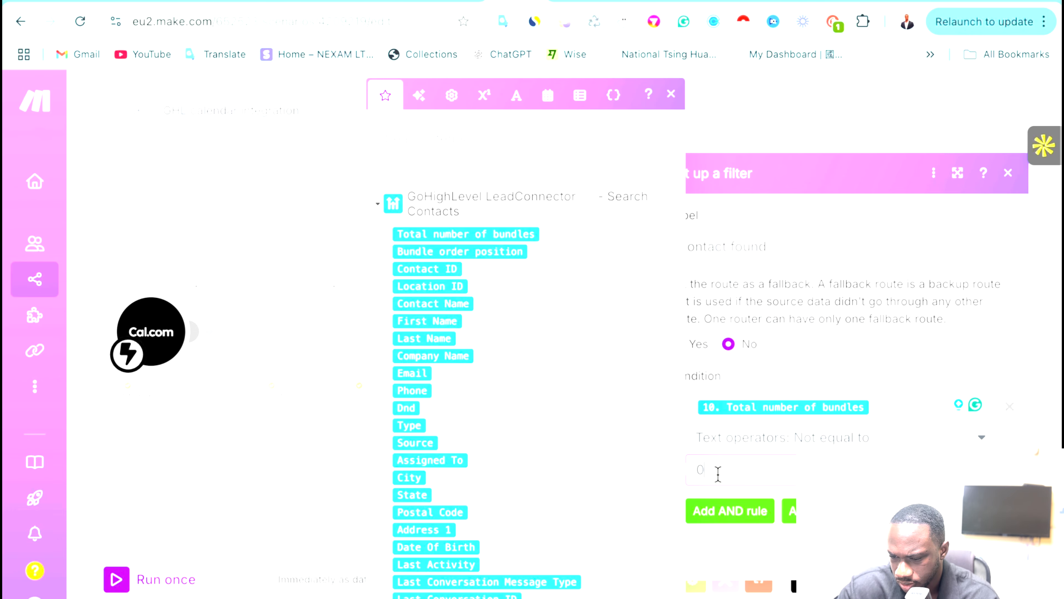
{"action": "left_click", "coordinate": [865, 442]}
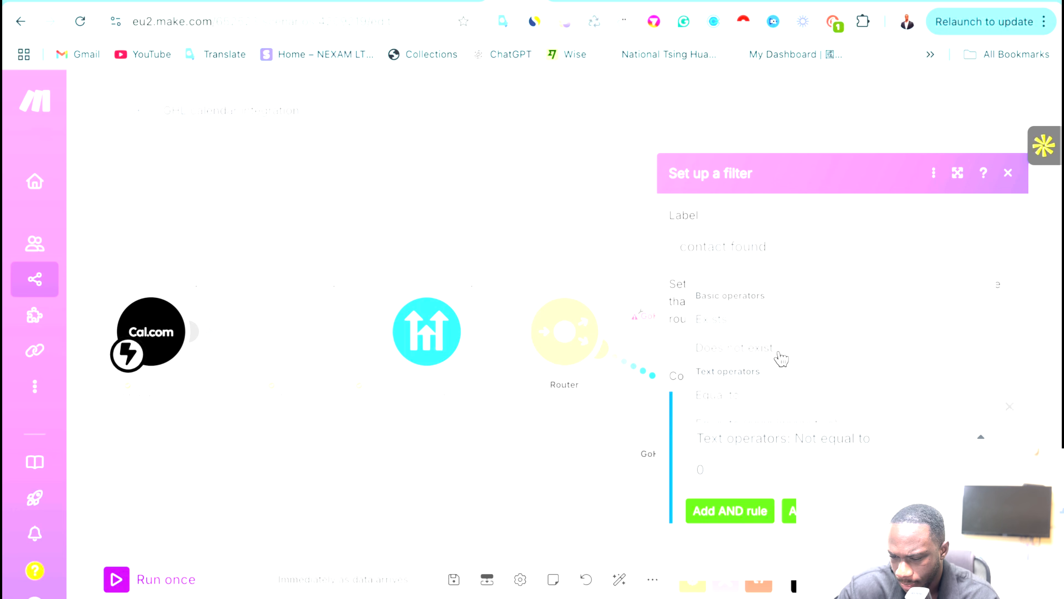
{"action": "scroll", "coordinate": [787, 405], "scroll_direction": "down", "scroll_amount": 3}
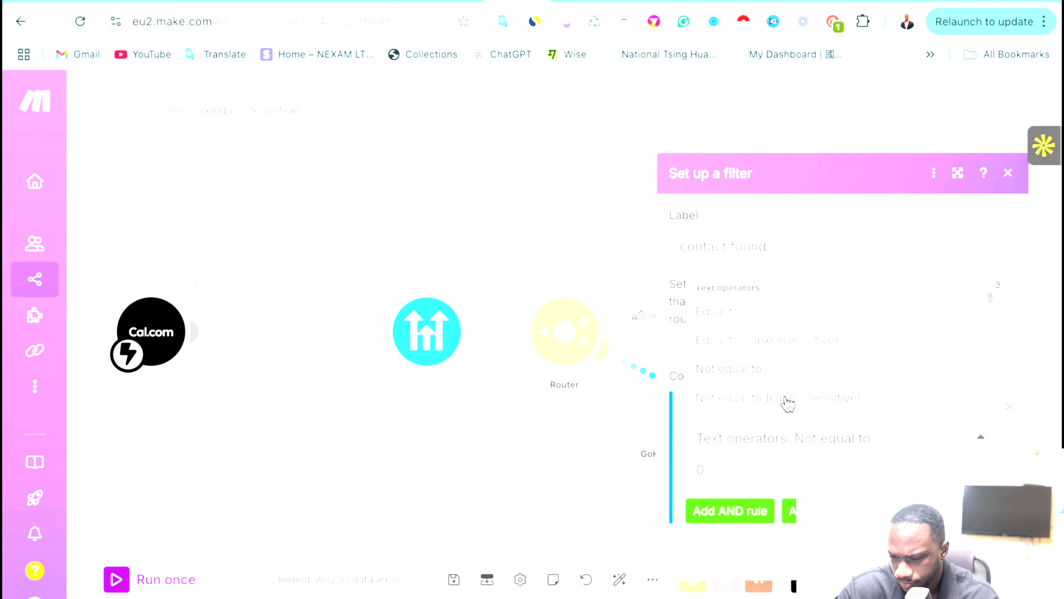
{"action": "left_click", "coordinate": [765, 347]}
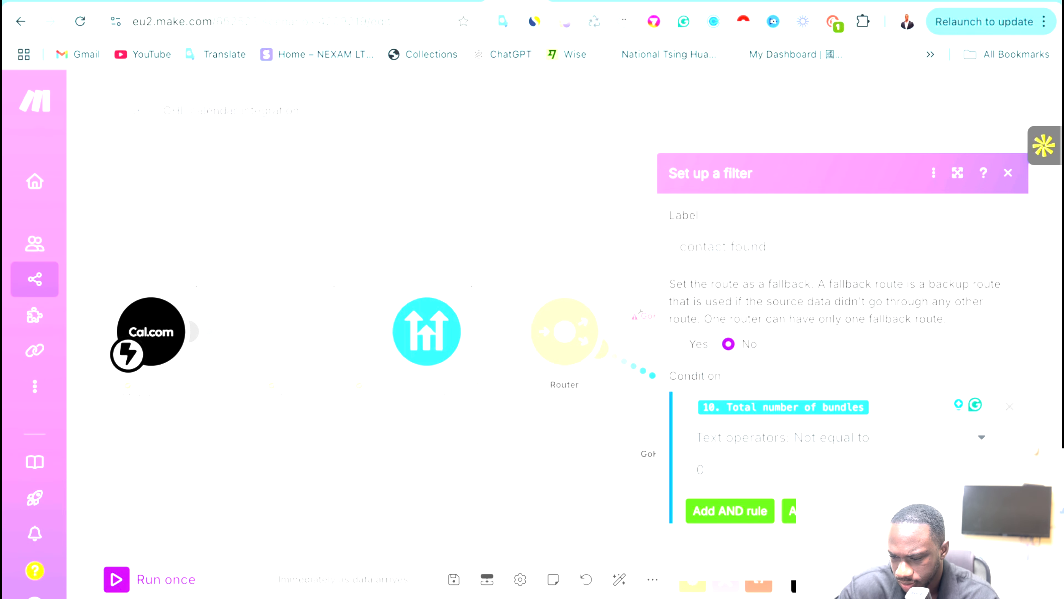
{"action": "left_click", "coordinate": [998, 558]}
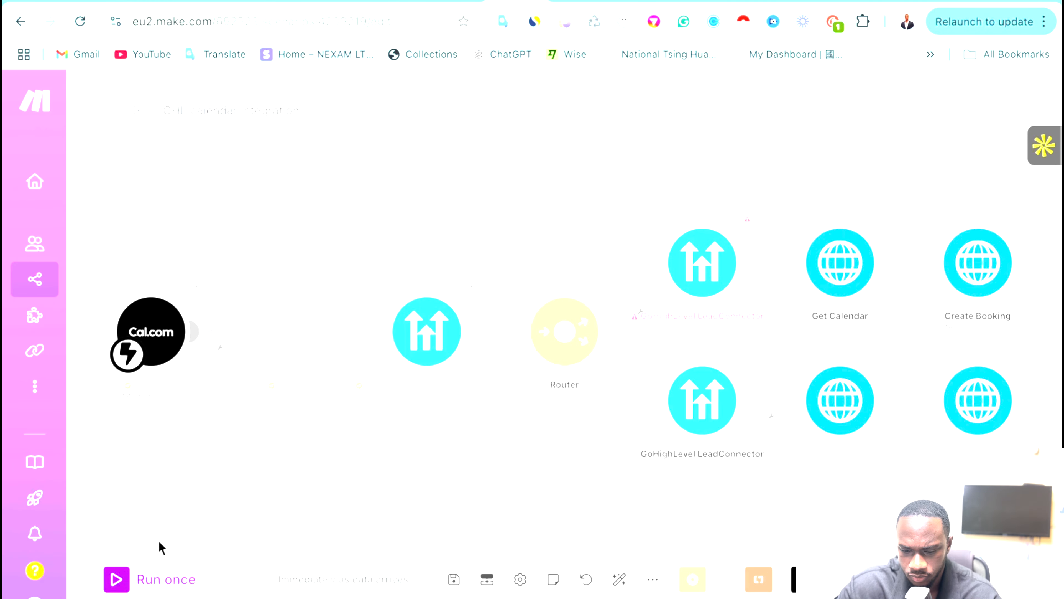
{"action": "left_click", "coordinate": [117, 583]}
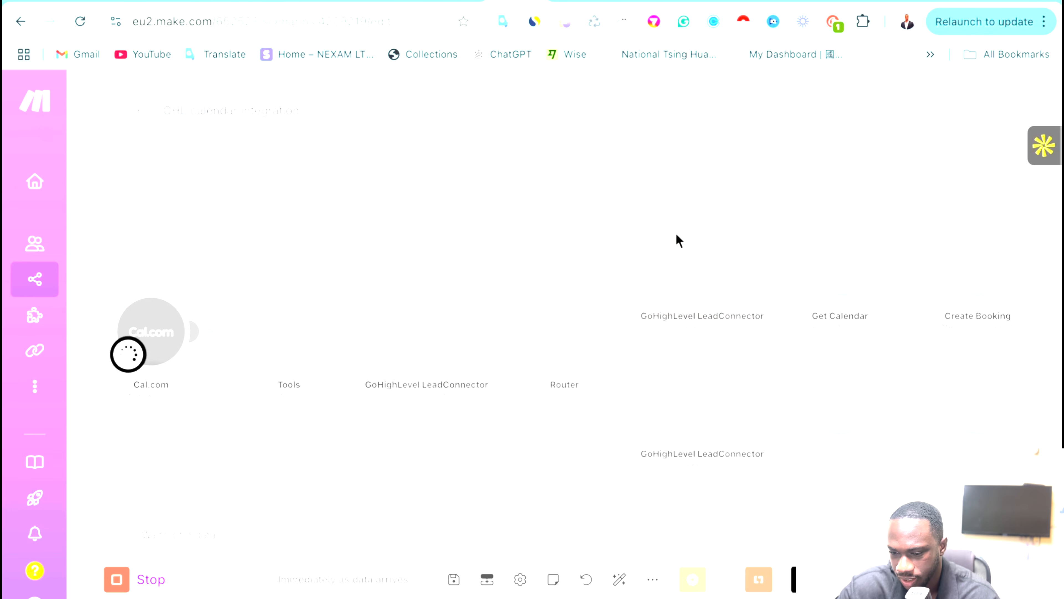
{"action": "left_click", "coordinate": [117, 578]}
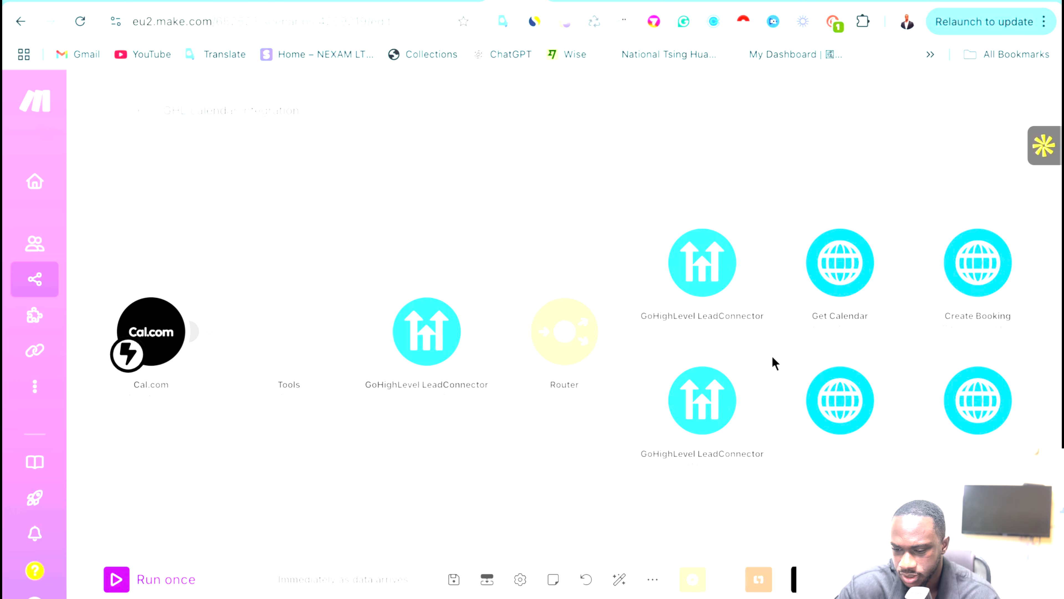
{"action": "left_click", "coordinate": [616, 382]}
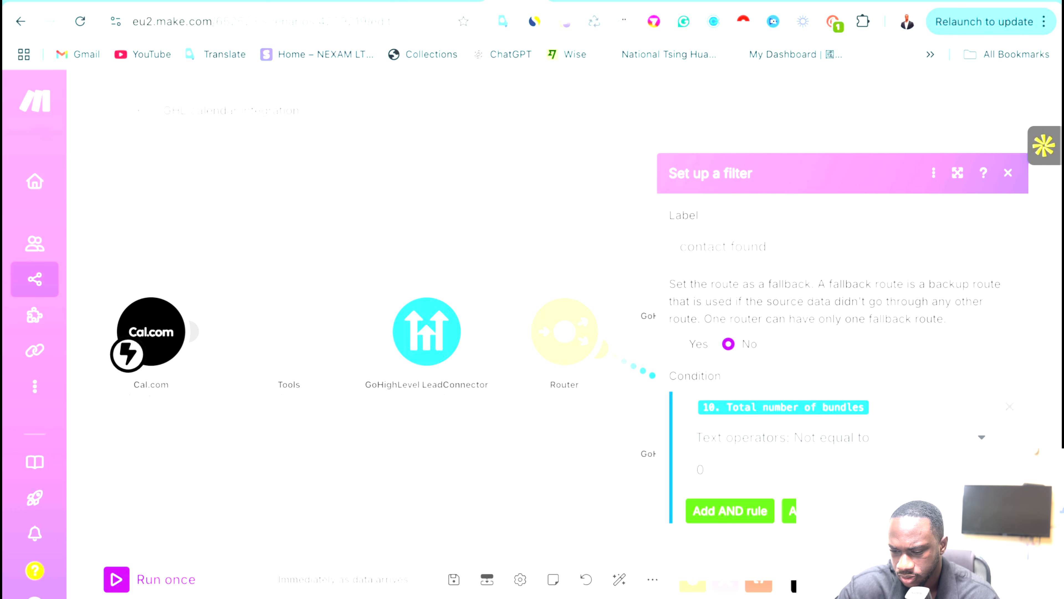
{"action": "left_click", "coordinate": [998, 560]}
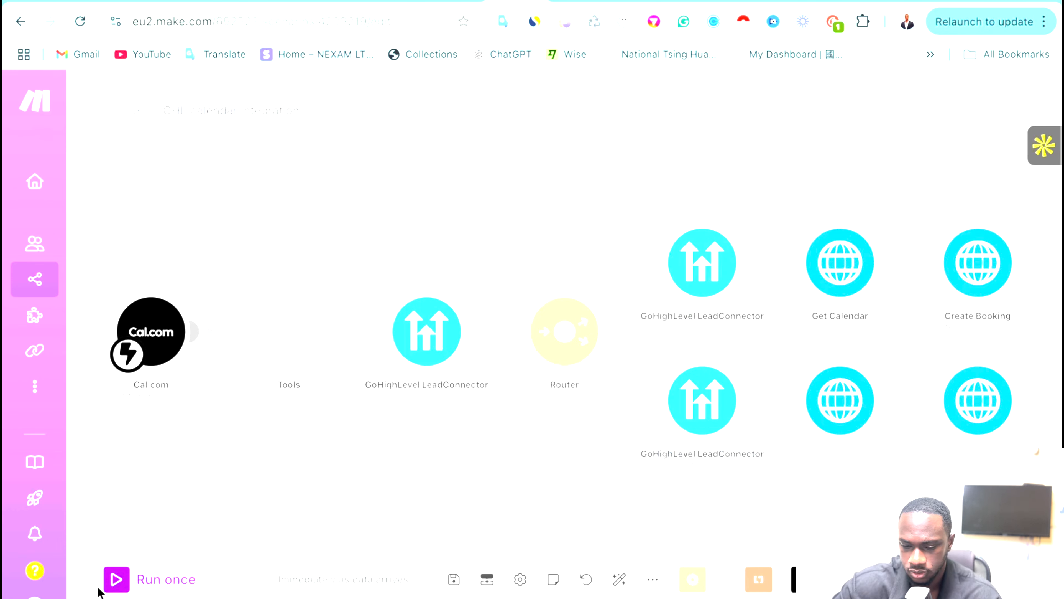
Run the scenario once and let it process an incoming Cal.com booking.
{"action": "left_click", "coordinate": [132, 580]}
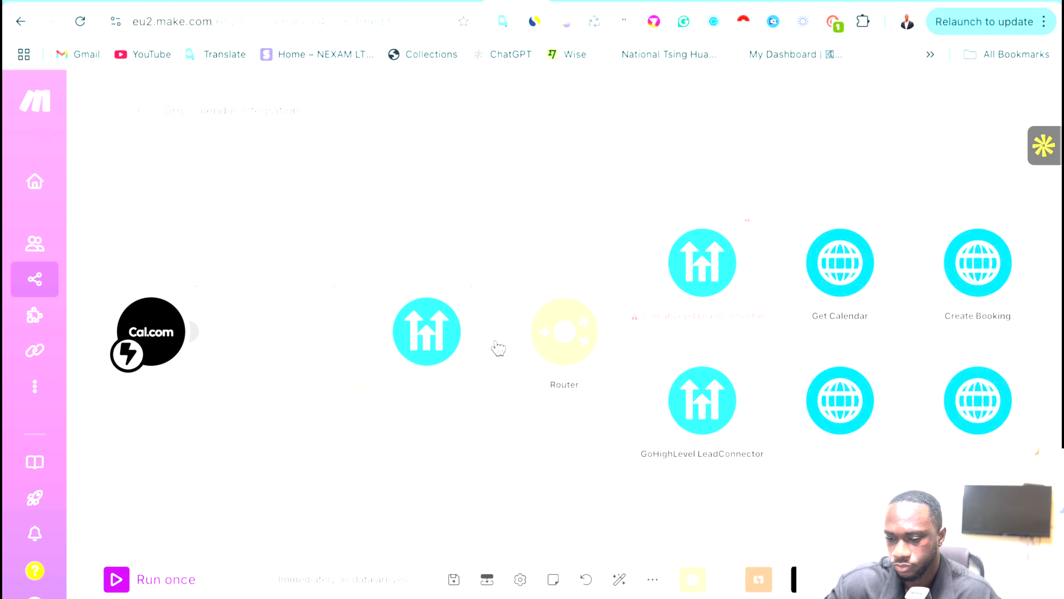
Change the contact found route filter to check that Contact ID Exists, and save it.
{"action": "left_click", "coordinate": [385, 7]}
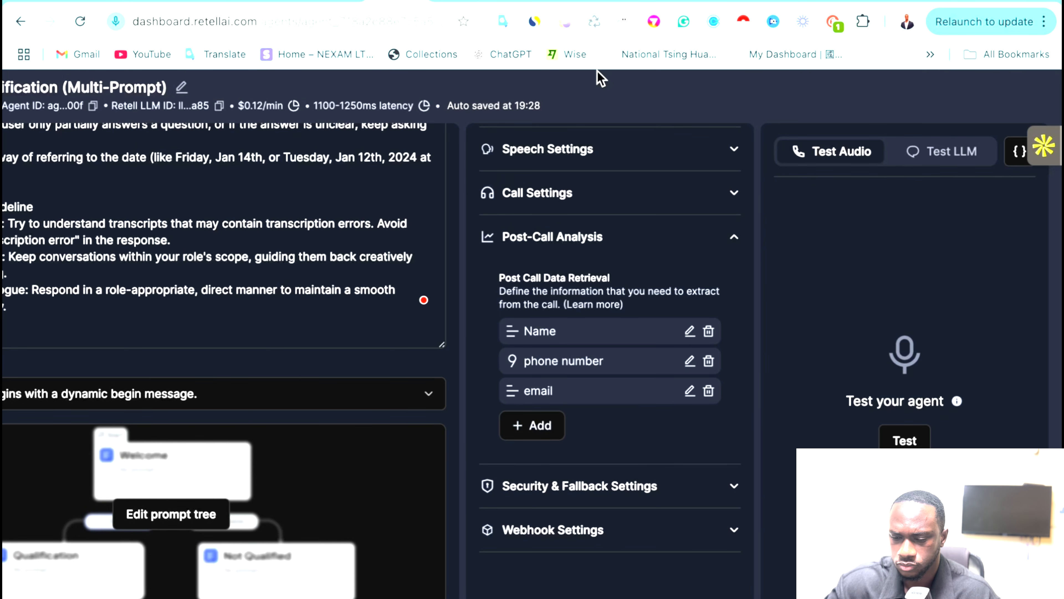
{"action": "left_click", "coordinate": [516, 1]}
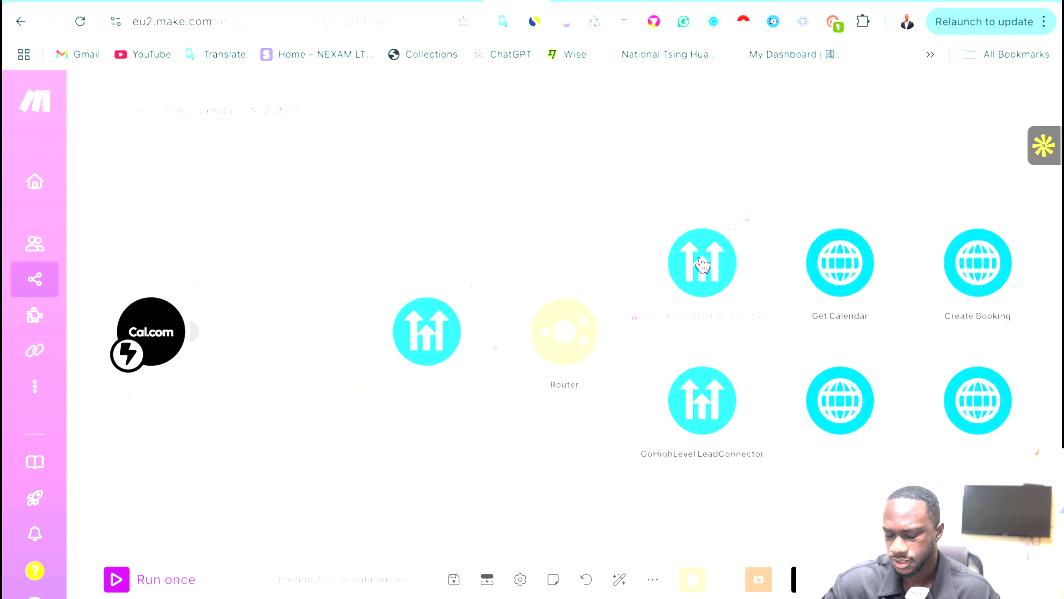
{"action": "left_click", "coordinate": [631, 379]}
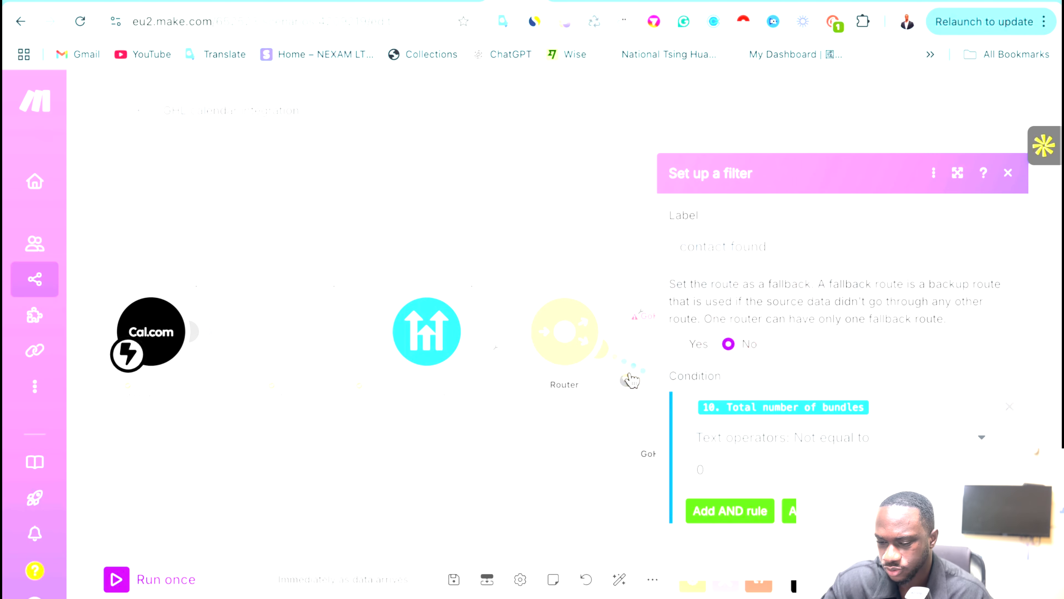
{"action": "left_click", "coordinate": [862, 398]}
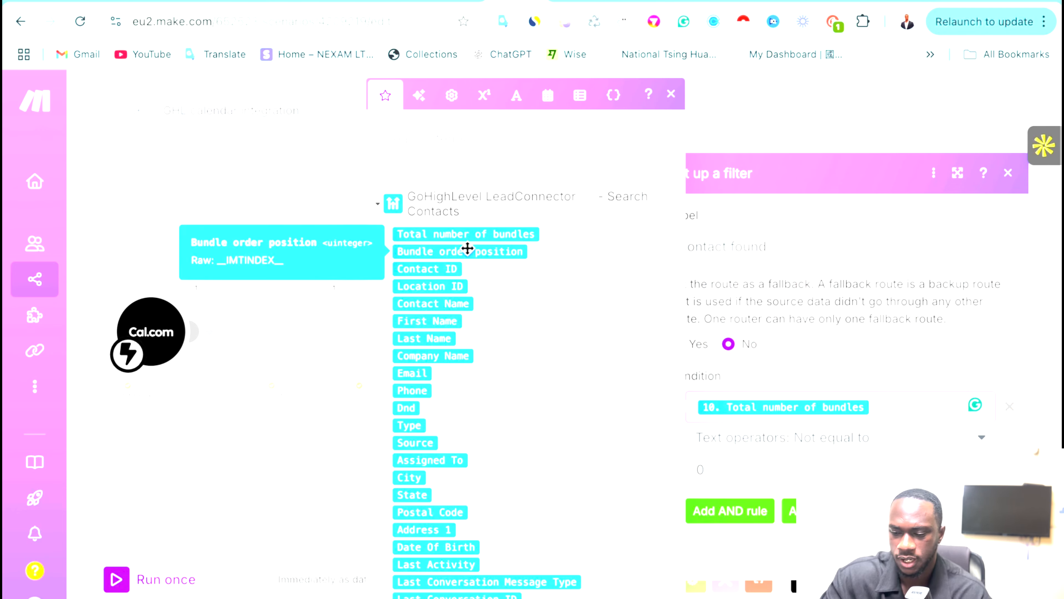
{"action": "key", "text": "BackSpace"}
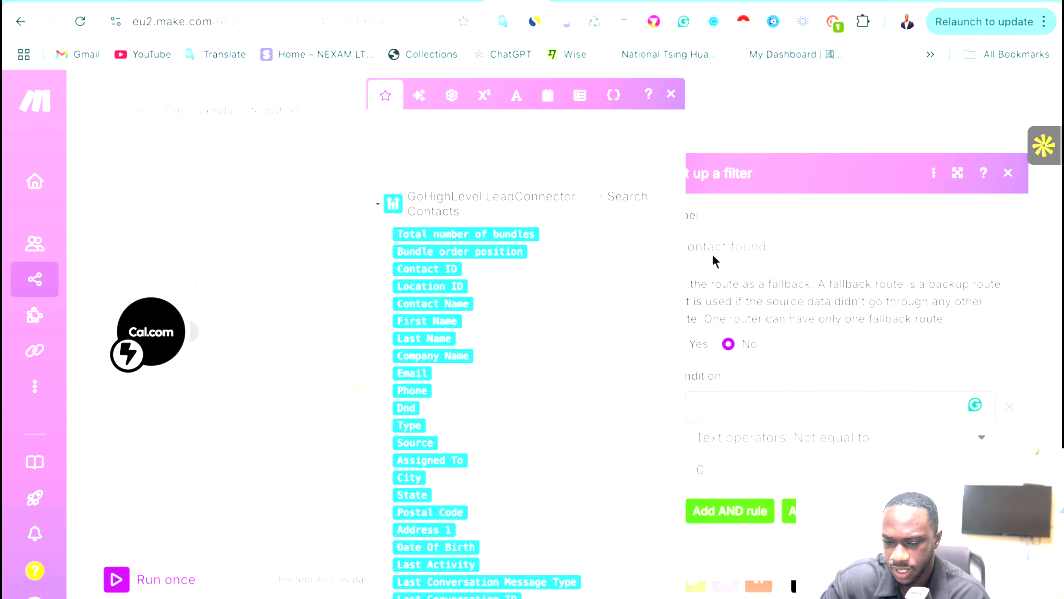
{"action": "left_click_drag", "start_coordinate": [449, 274], "coordinate": [777, 426]}
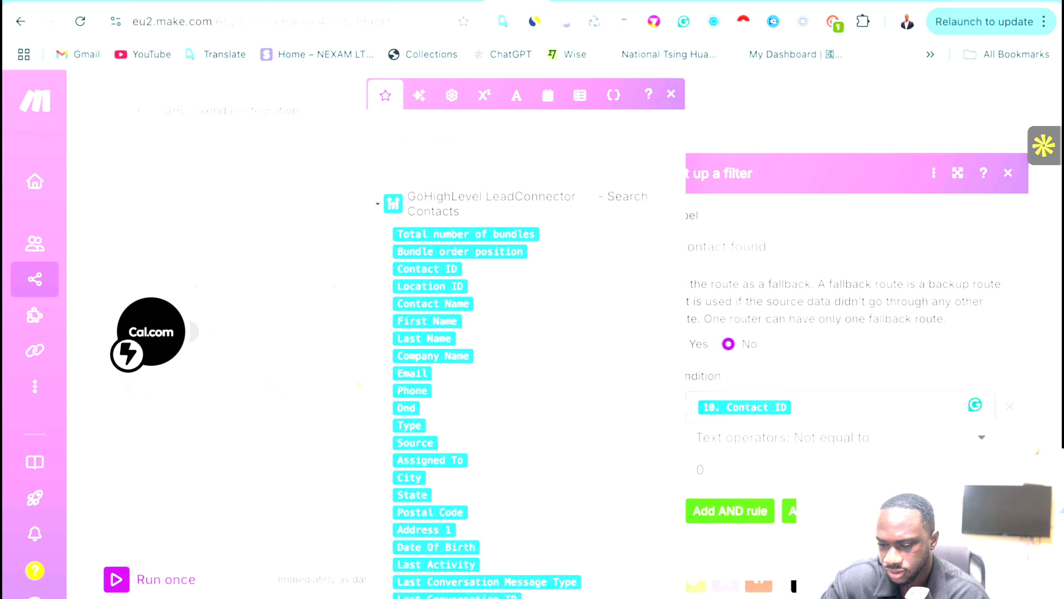
{"action": "left_click", "coordinate": [842, 439]}
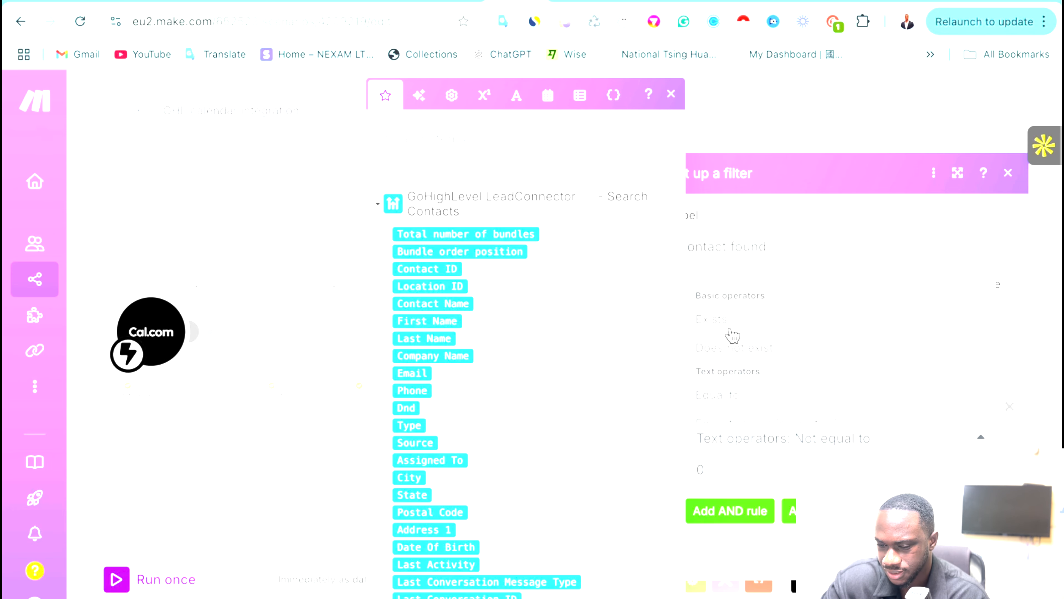
{"action": "left_click", "coordinate": [732, 330]}
{"action": "left_click", "coordinate": [997, 525]}
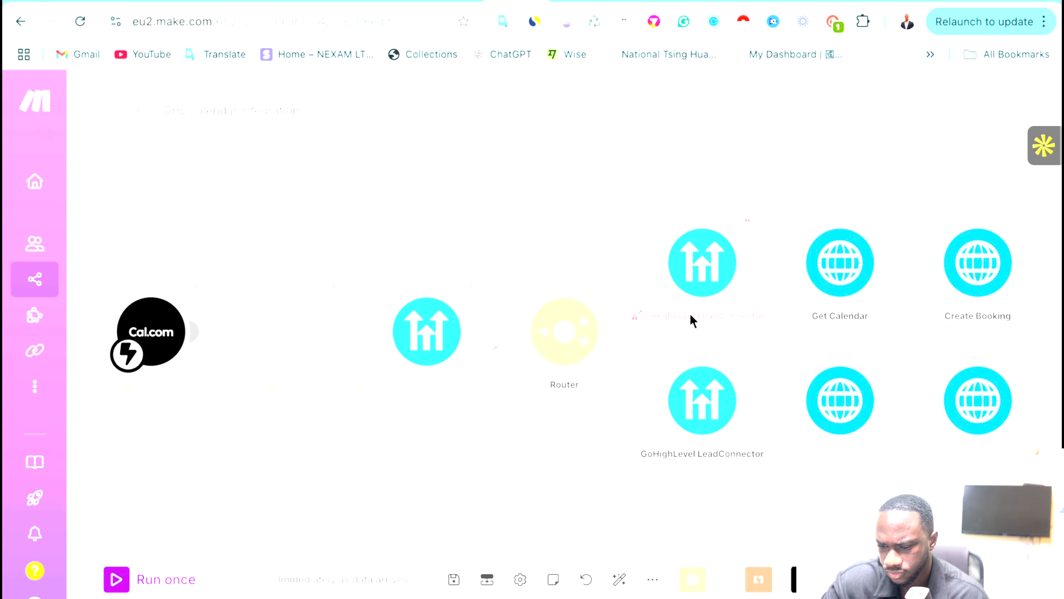
Filter the upper GoHighLevel route on Contact ID Does not exist, save, and run the scenario once.
{"action": "left_click", "coordinate": [632, 293]}
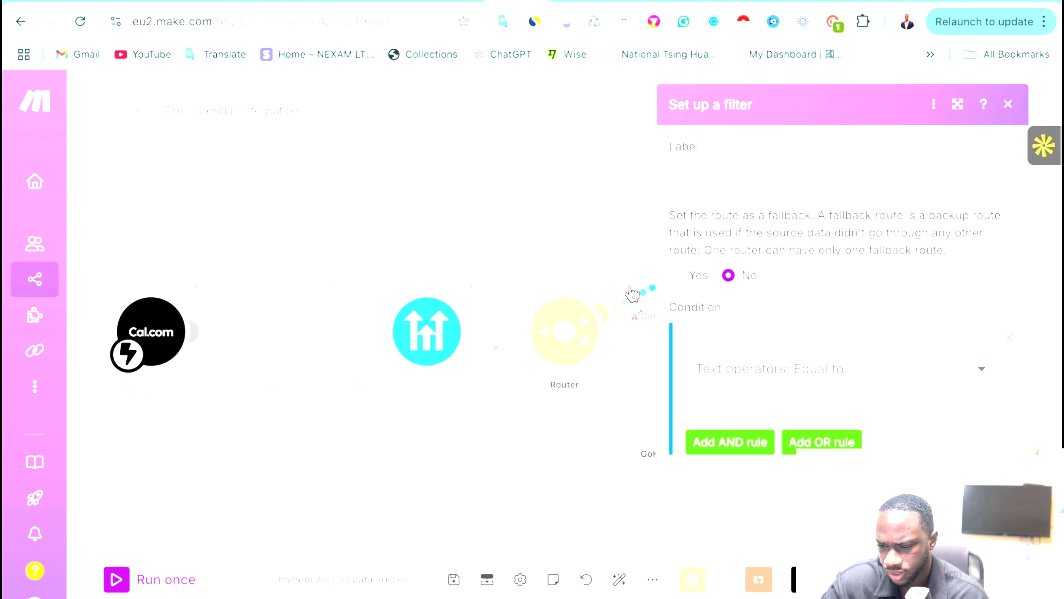
{"action": "left_click", "coordinate": [721, 329]}
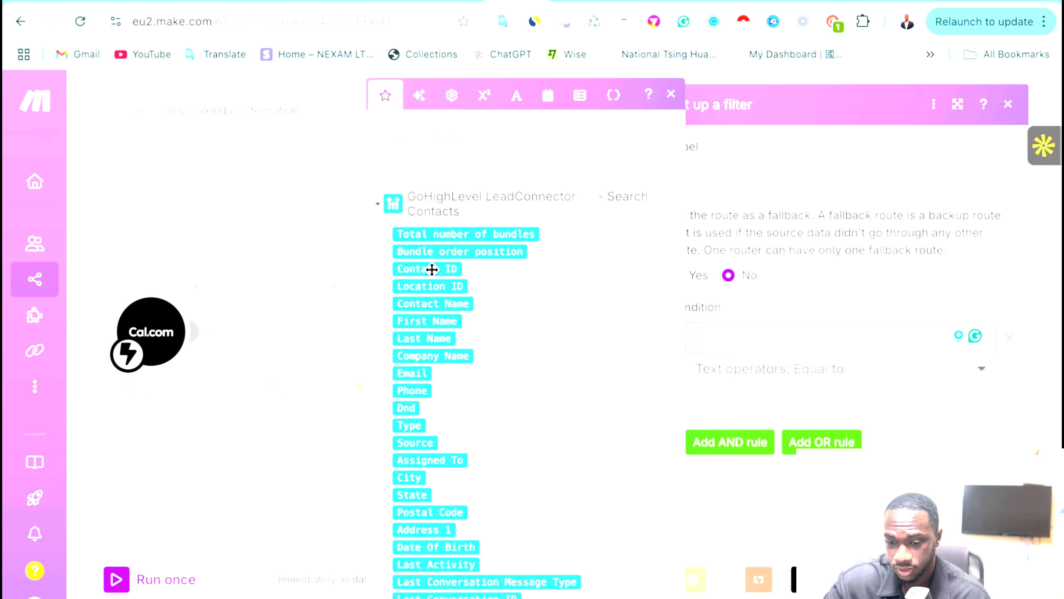
{"action": "left_click", "coordinate": [428, 269]}
{"action": "left_click", "coordinate": [801, 376]}
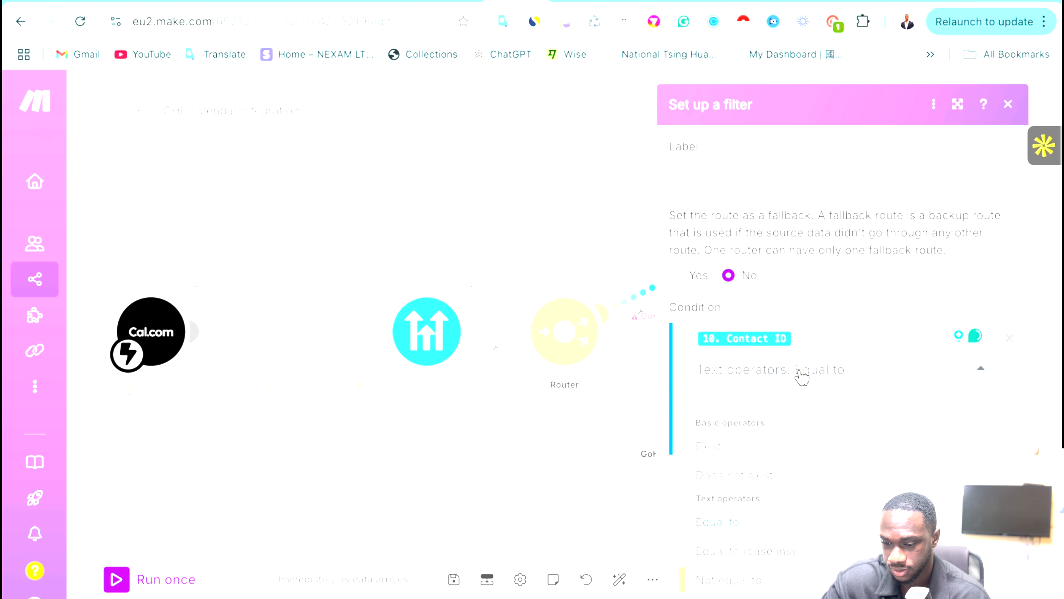
{"action": "left_click", "coordinate": [749, 480]}
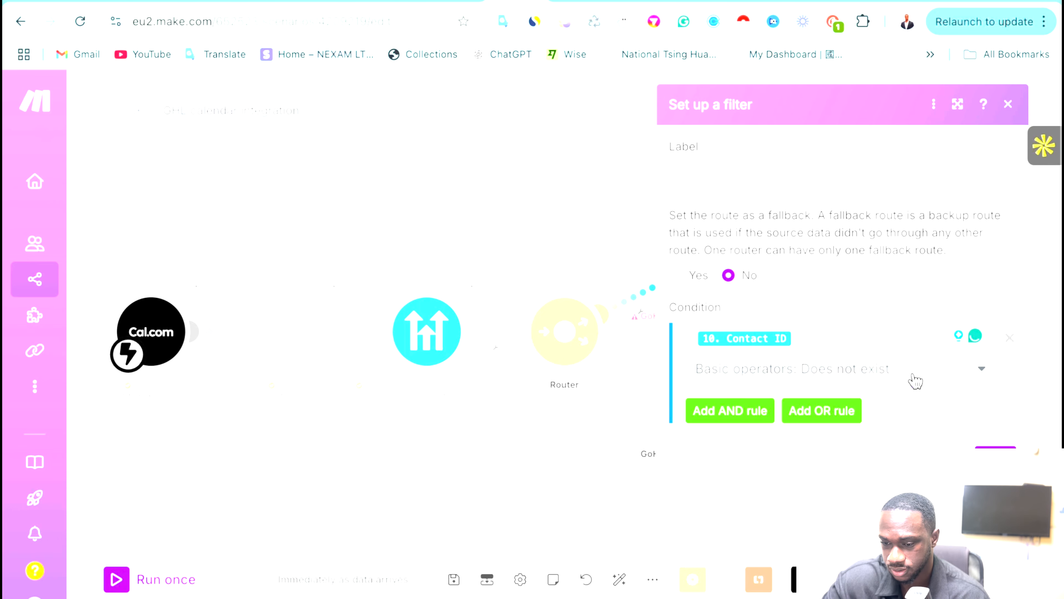
{"action": "left_click", "coordinate": [995, 458]}
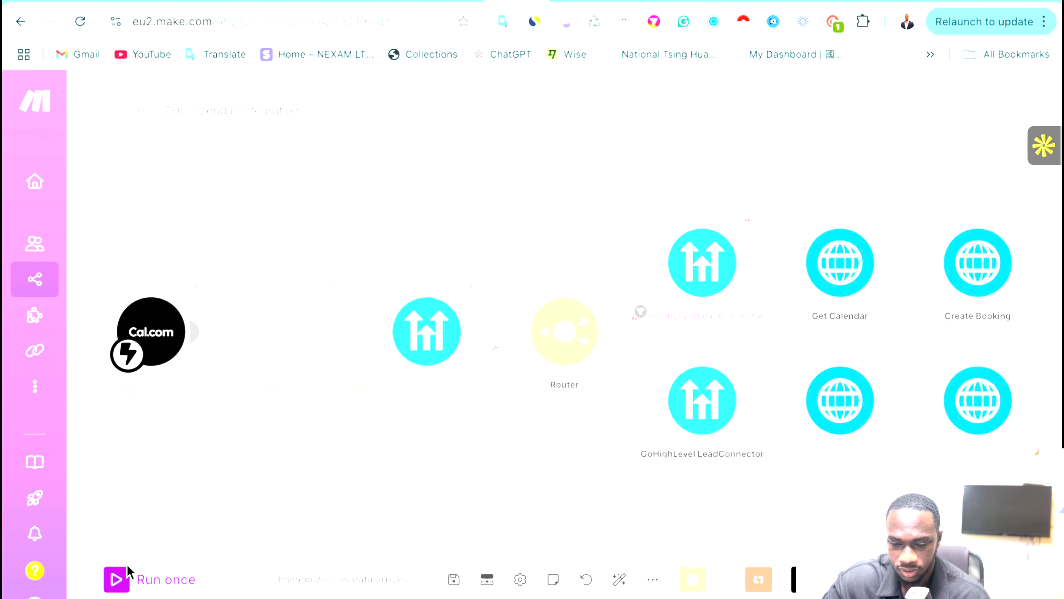
{"action": "left_click", "coordinate": [118, 579]}
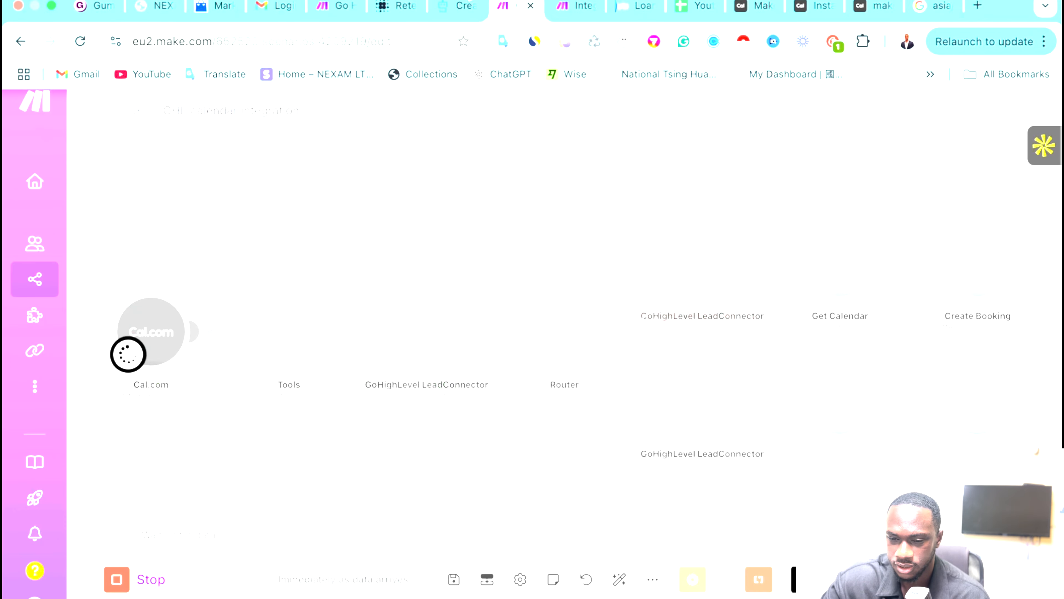
{"action": "left_click", "coordinate": [396, 5]}
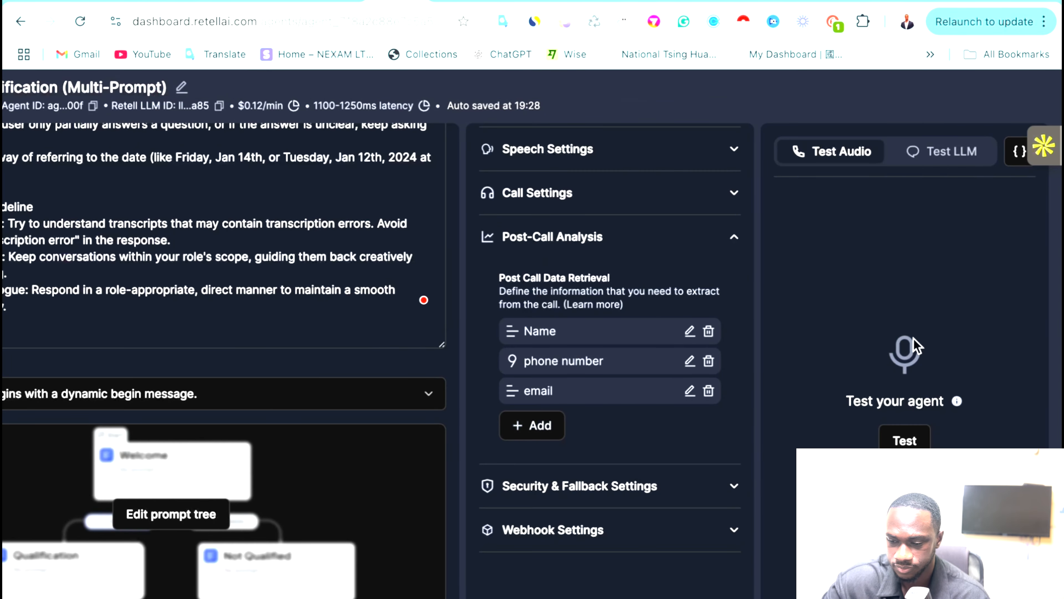
Hold a Retell test call arranging a Tuesday tour, review the transcript, then return to Make.
{"action": "left_click", "coordinate": [905, 441]}
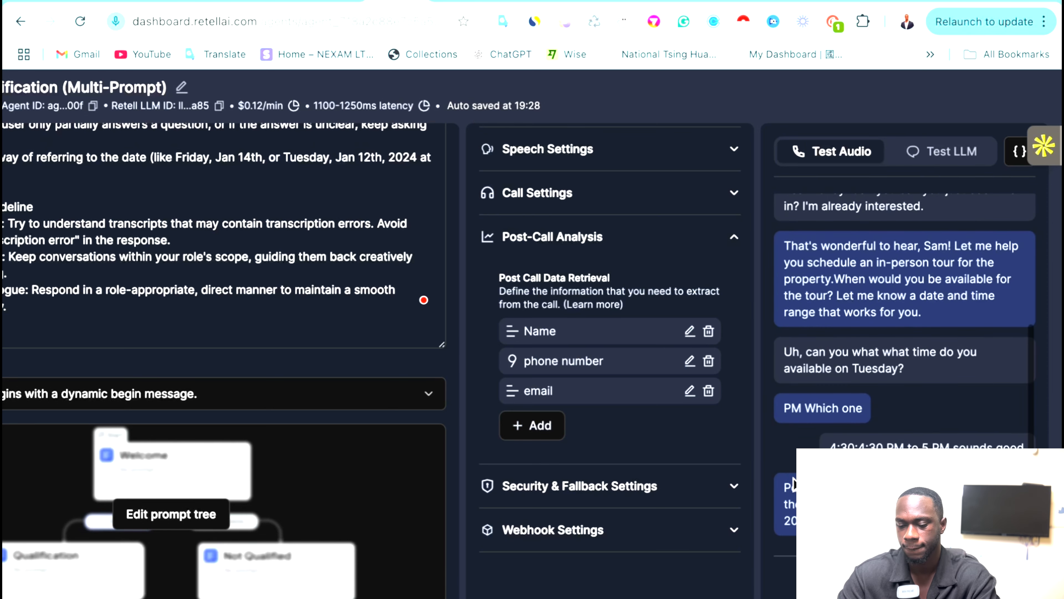
{"action": "scroll", "coordinate": [793, 484], "scroll_direction": "up", "scroll_amount": 1}
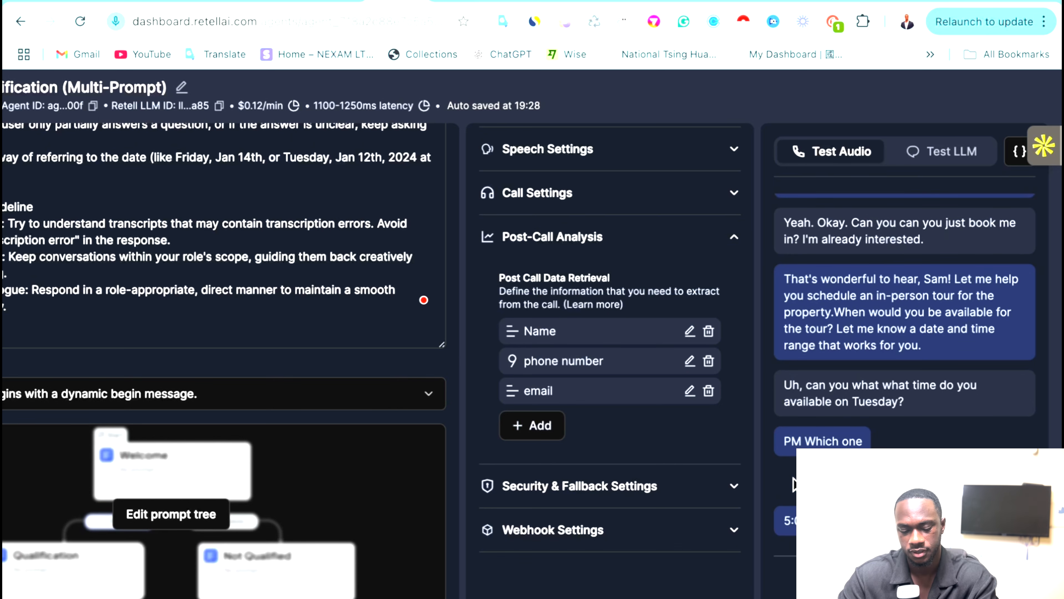
{"action": "scroll", "coordinate": [793, 483], "scroll_direction": "down", "scroll_amount": 1}
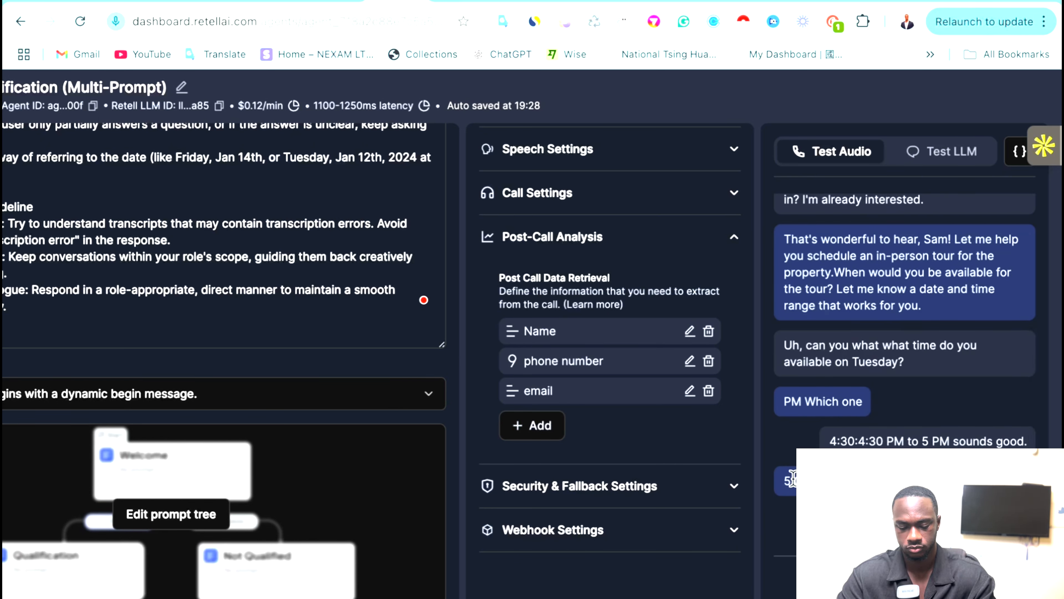
{"action": "scroll", "coordinate": [793, 479], "scroll_direction": "down", "scroll_amount": 1}
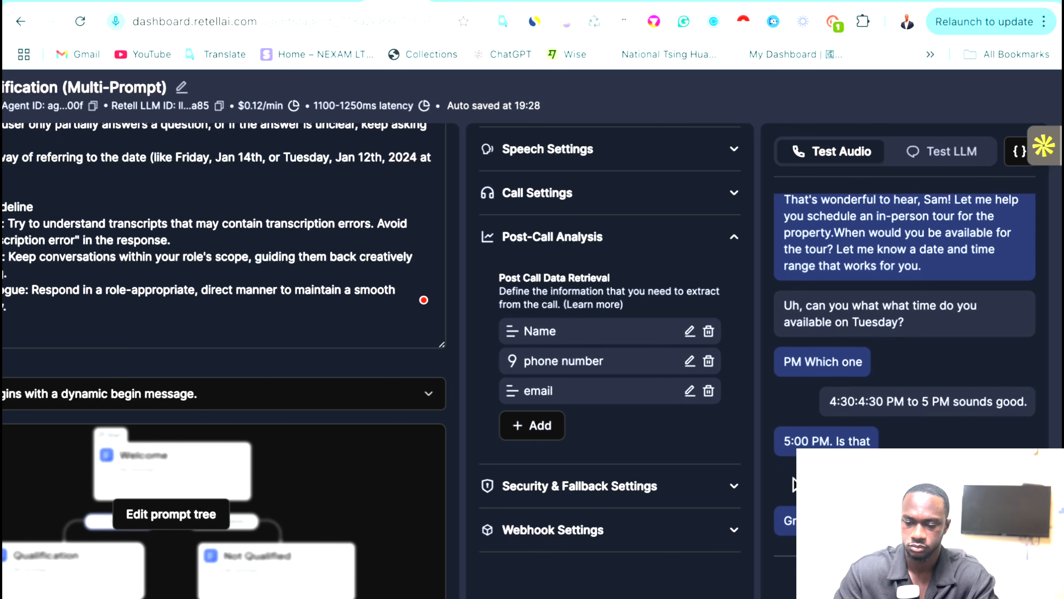
{"action": "scroll", "coordinate": [793, 483], "scroll_direction": "down", "scroll_amount": 1}
{"action": "scroll", "coordinate": [793, 483], "scroll_direction": "down", "scroll_amount": 1}
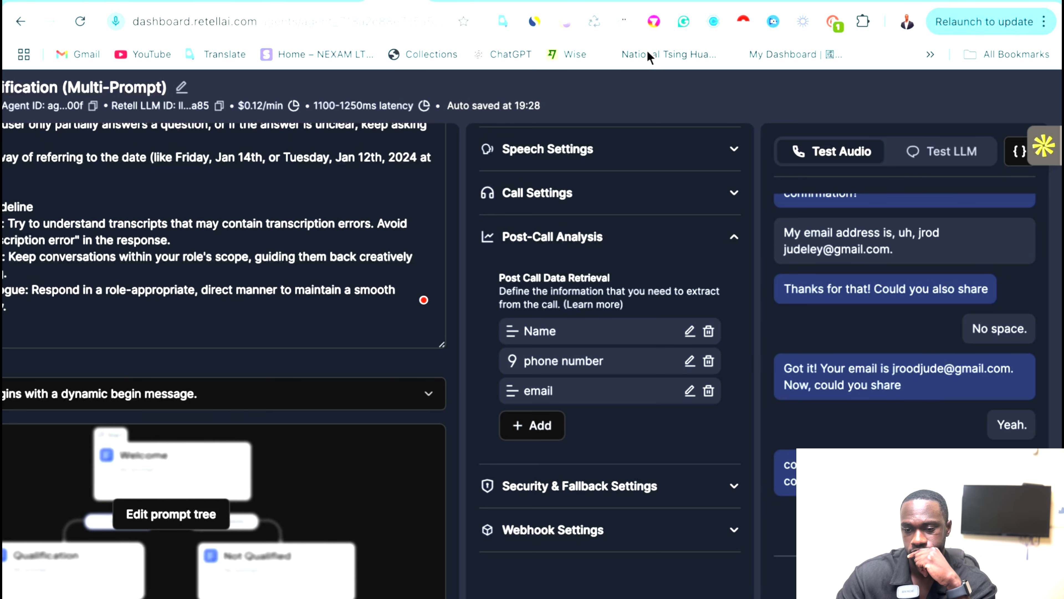
{"action": "left_click", "coordinate": [519, 2]}
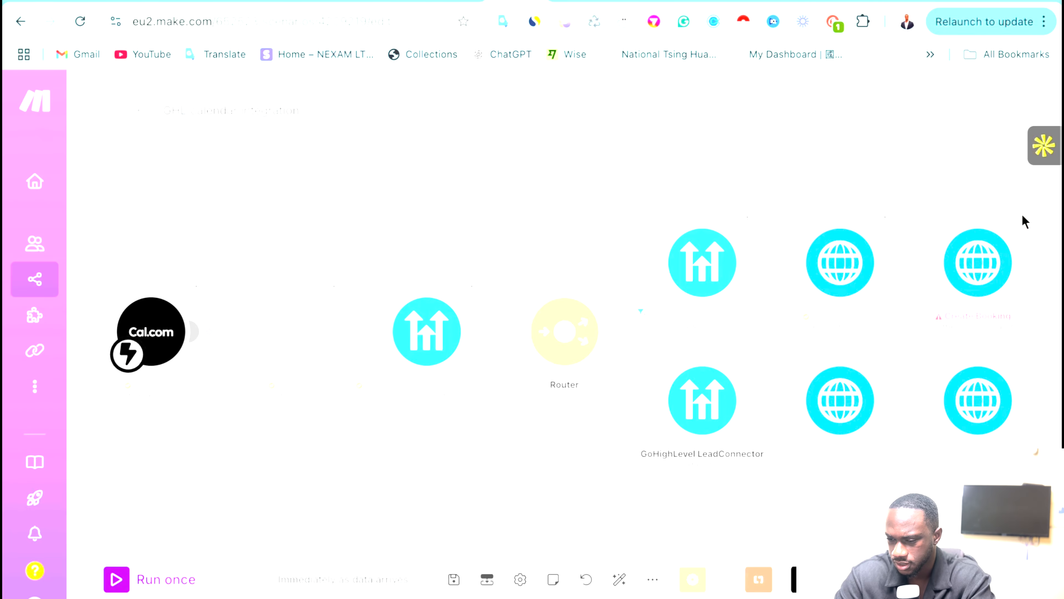
Review the HTTP 404 error and change the Create Booking HTTP module's method to POST.
{"action": "left_click", "coordinate": [1021, 222]}
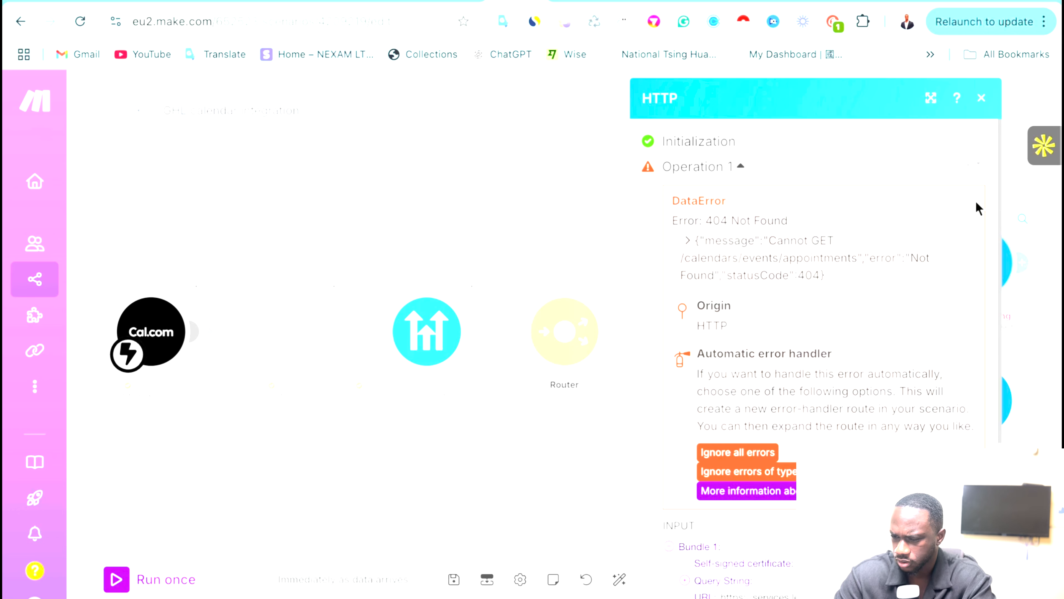
{"action": "left_click", "coordinate": [981, 100]}
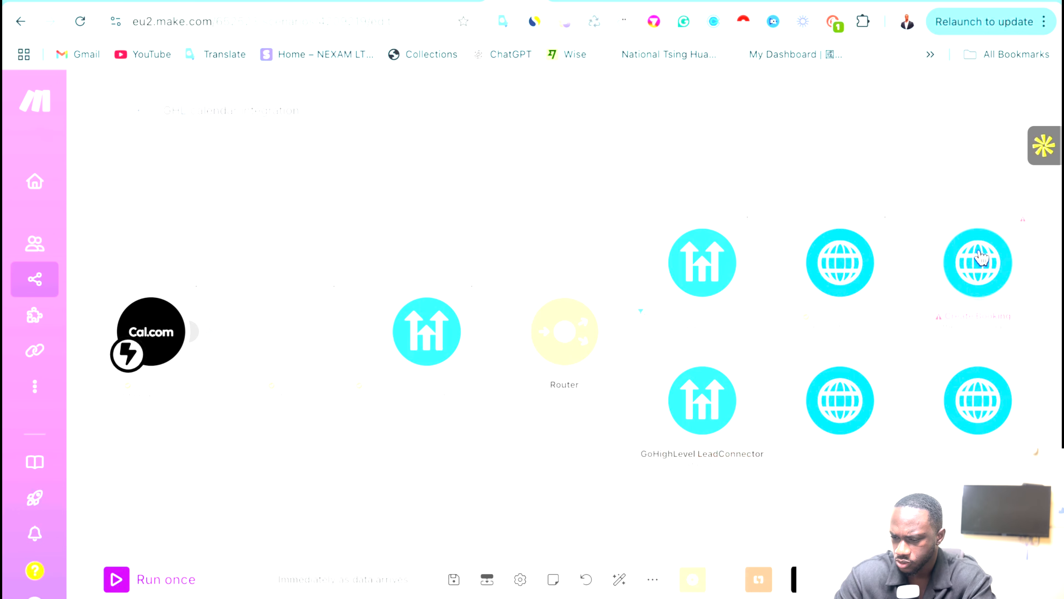
{"action": "left_click", "coordinate": [982, 258]}
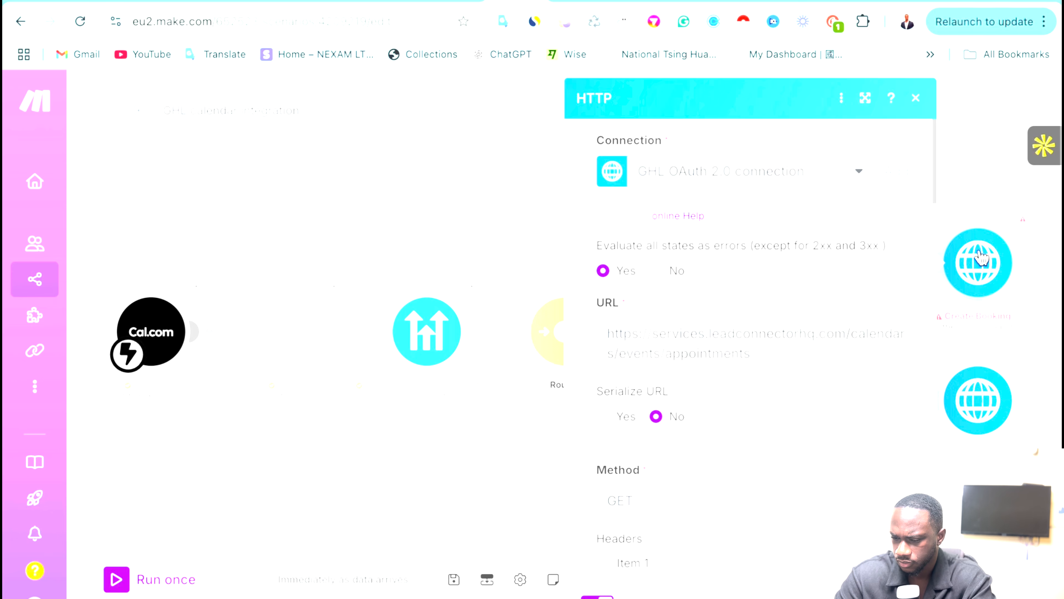
{"action": "scroll", "coordinate": [806, 380], "scroll_direction": "down", "scroll_amount": 5}
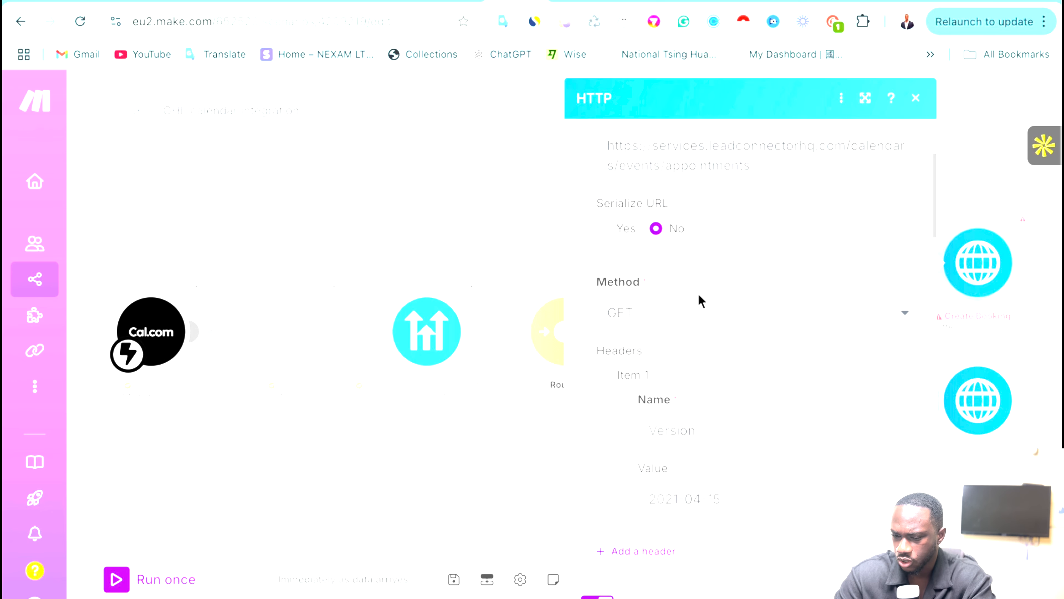
{"action": "left_click", "coordinate": [686, 315]}
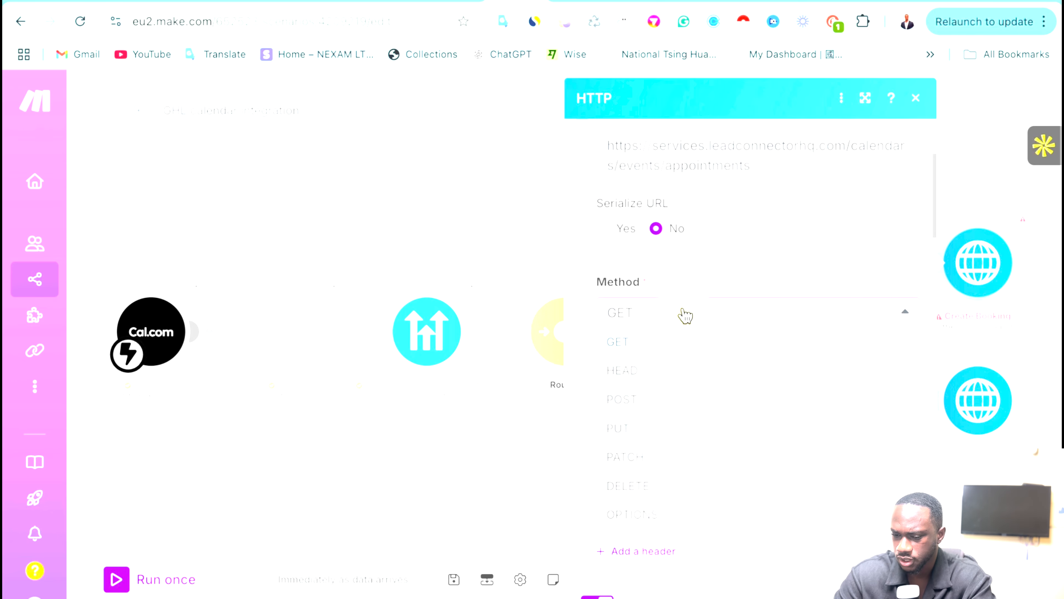
{"action": "left_click", "coordinate": [644, 411]}
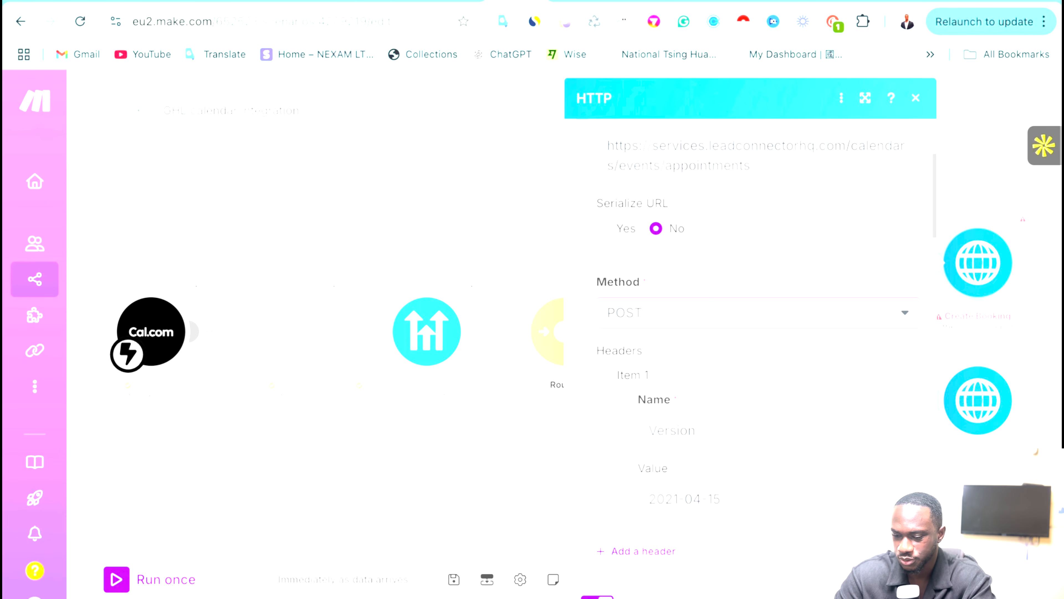
{"action": "left_click", "coordinate": [909, 589]}
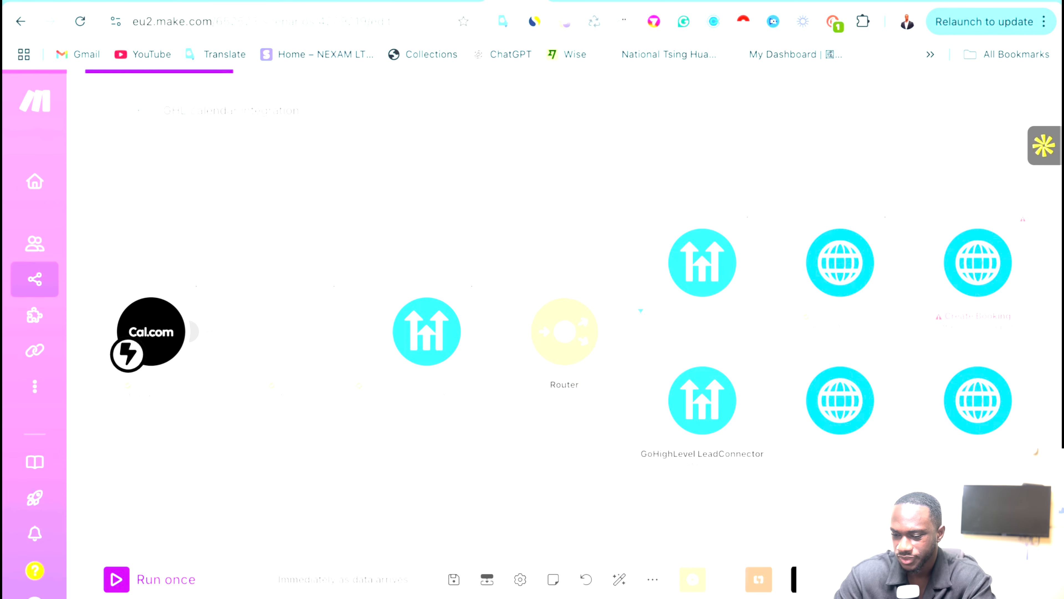
Change the lower booking HTTP module's method to POST and run the scenario once again.
{"action": "left_click", "coordinate": [982, 410]}
{"action": "scroll", "coordinate": [754, 394], "scroll_direction": "down", "scroll_amount": 3}
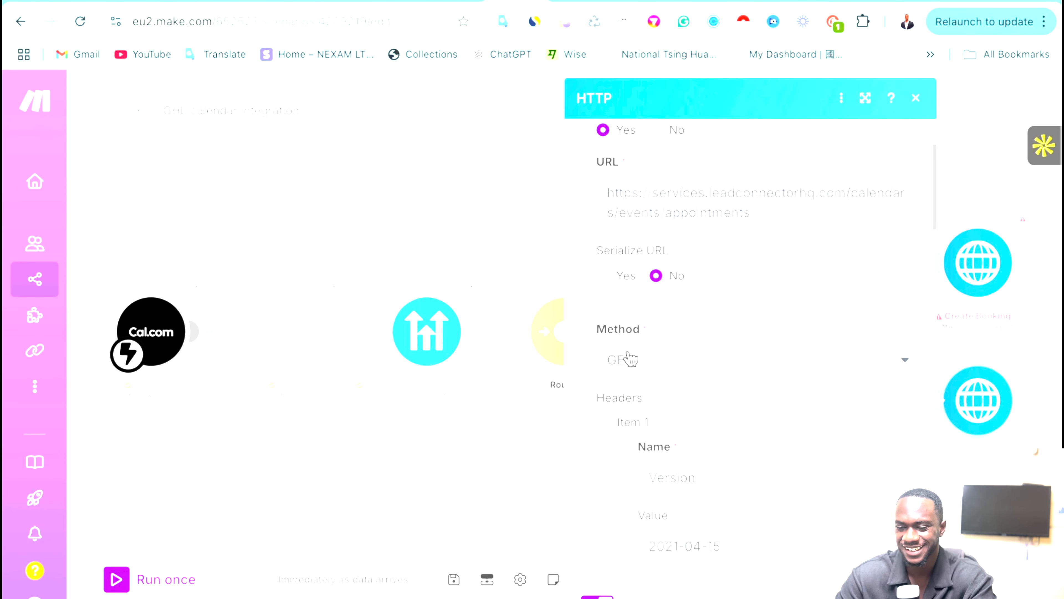
{"action": "left_click", "coordinate": [631, 359]}
{"action": "left_click", "coordinate": [644, 447]}
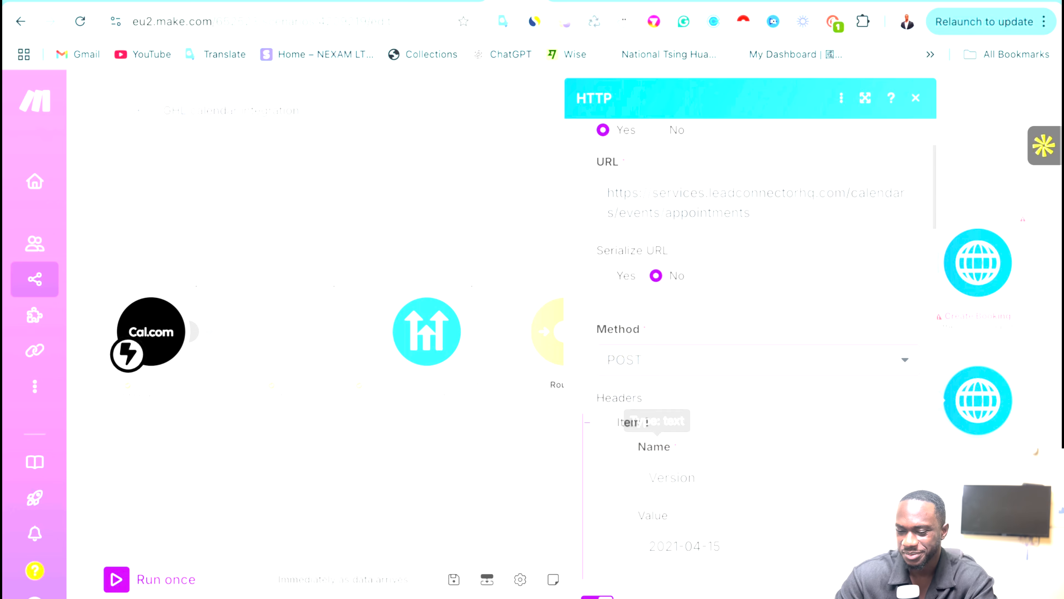
{"action": "left_click", "coordinate": [909, 590]}
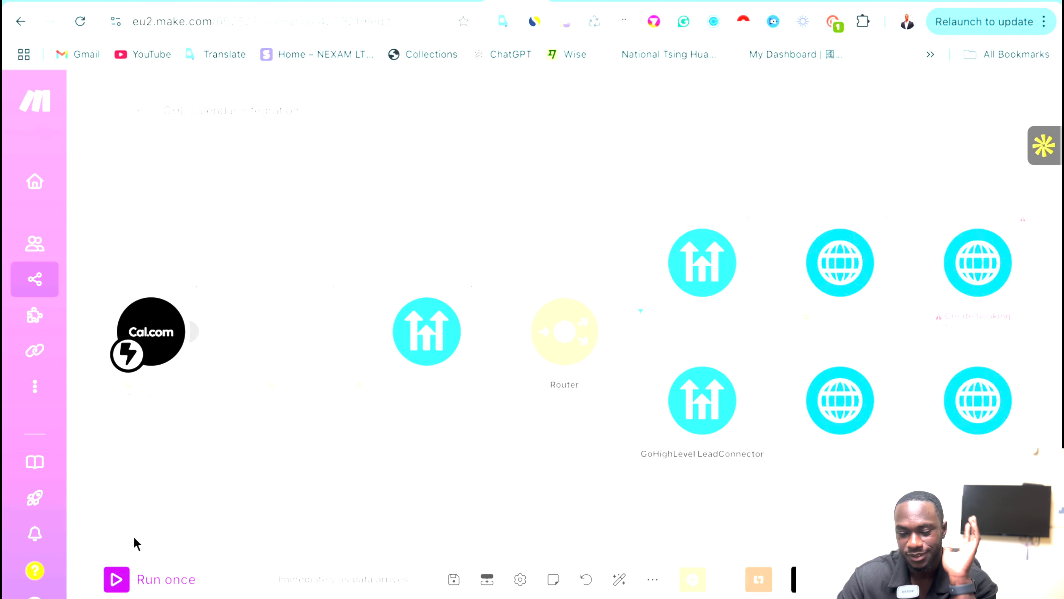
{"action": "left_click", "coordinate": [117, 580]}
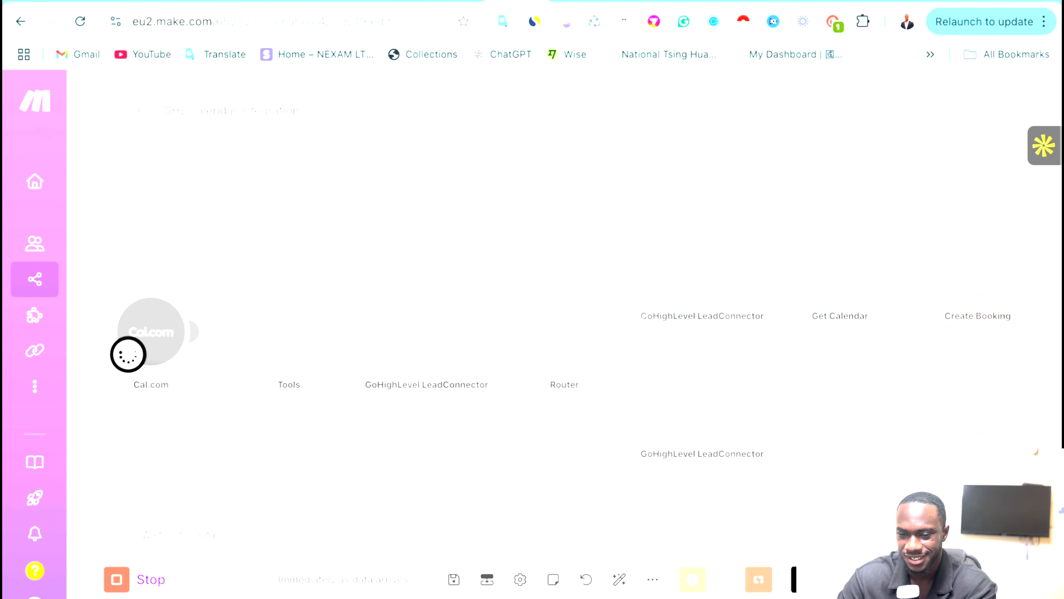
{"action": "left_click", "coordinate": [387, 1]}
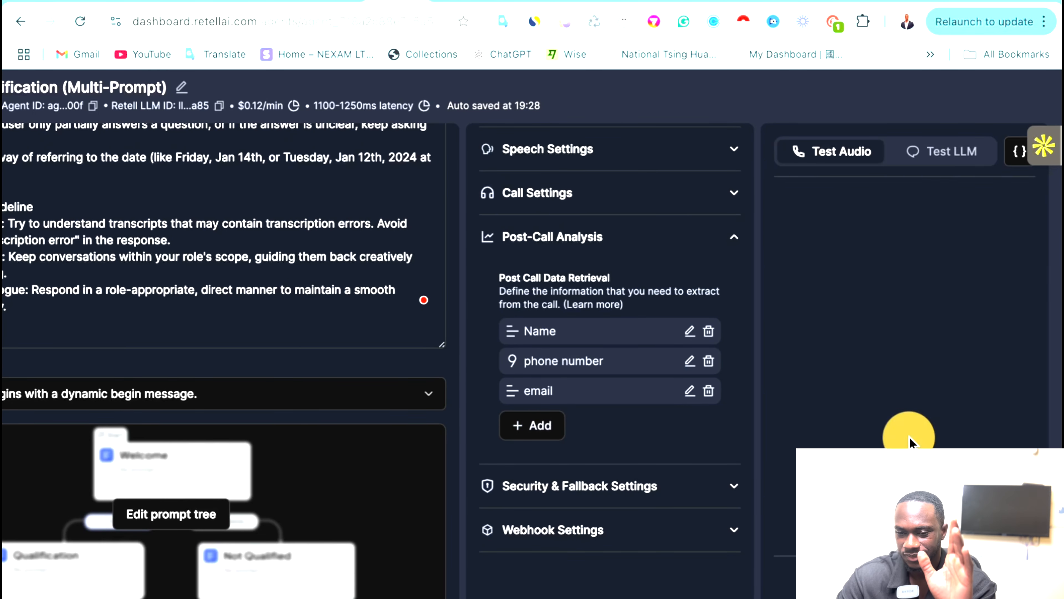
Run another Retell AI test call that collects the caller's email and phone, then return to the Make scenario.
{"action": "left_click", "coordinate": [907, 438]}
{"action": "left_click", "coordinate": [516, 1]}
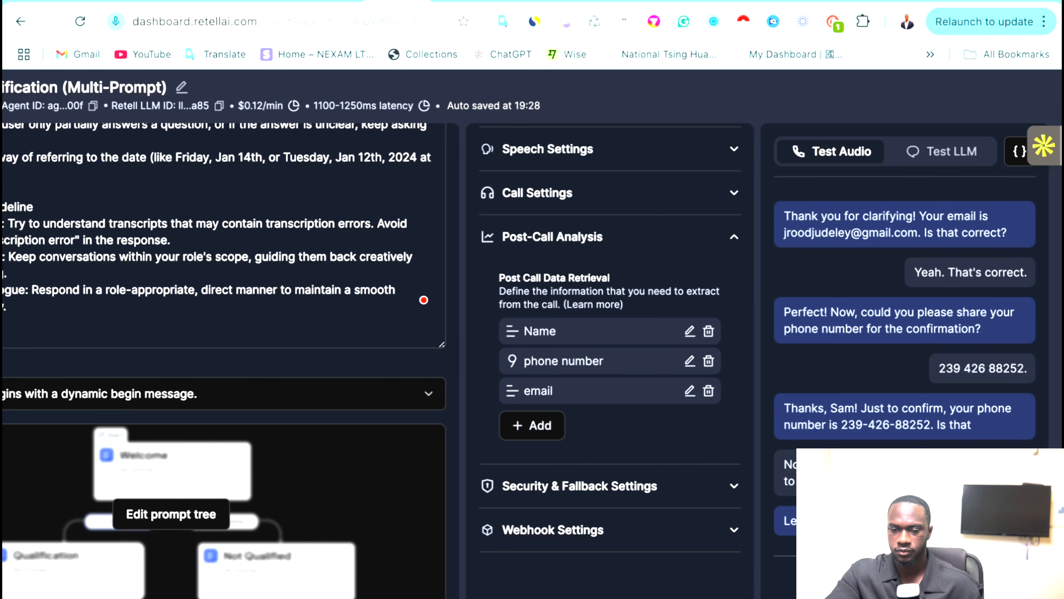
{"action": "left_click", "coordinate": [503, 6]}
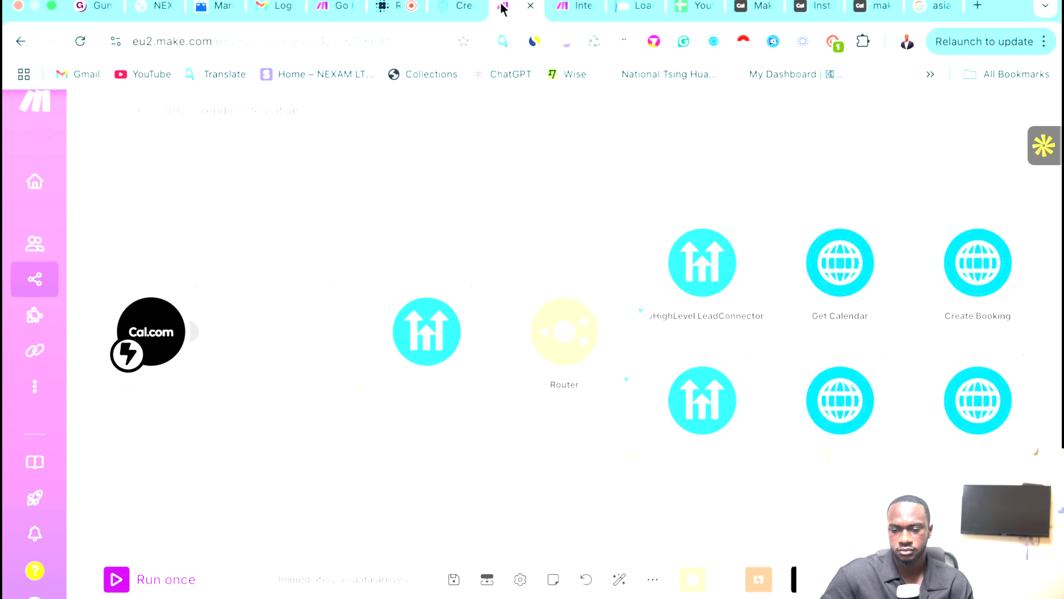
Check the Retell agent dashboard, then bring up the GoHighLevel calendar at the Mar 16–22, 2025 week.
{"action": "left_click", "coordinate": [382, 5]}
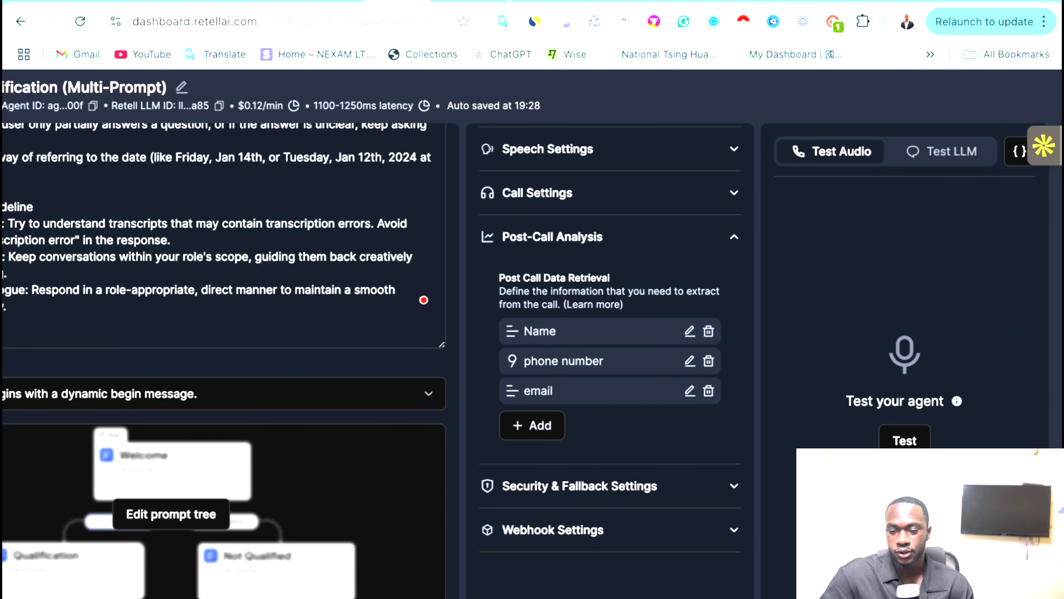
{"action": "left_click", "coordinate": [507, 1]}
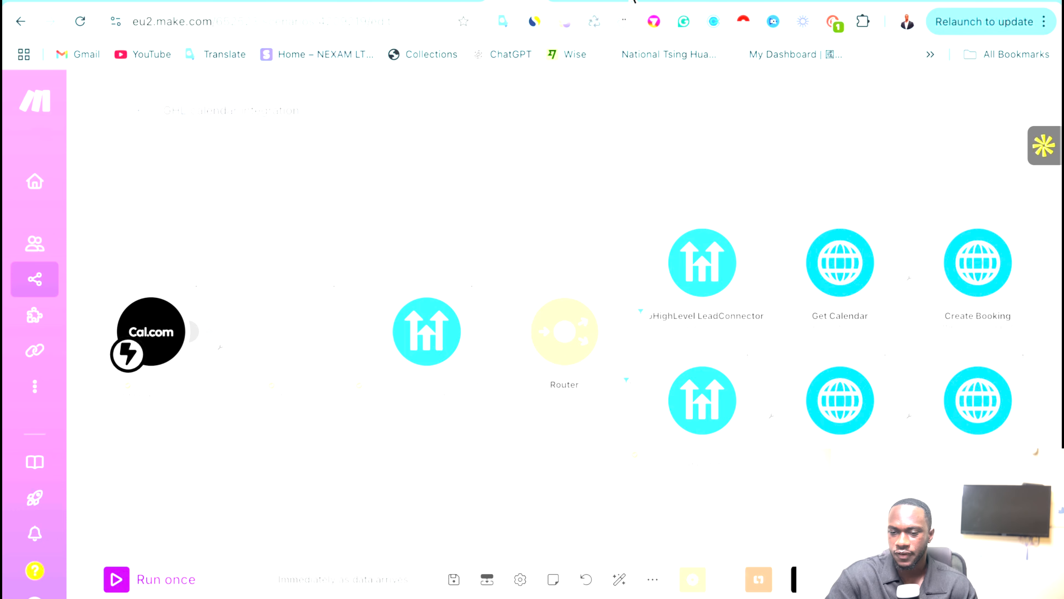
{"action": "left_click", "coordinate": [633, 2]}
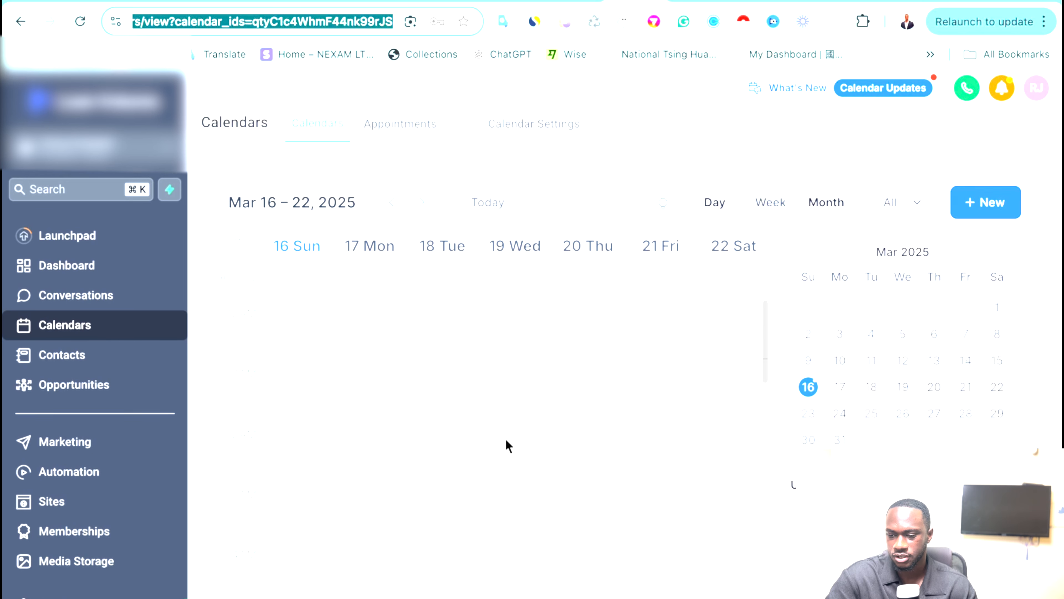
Page through the GoHighLevel calendar weeks and locate the phone appointment in Mar 16–22, 2025.
{"action": "left_click", "coordinate": [423, 203]}
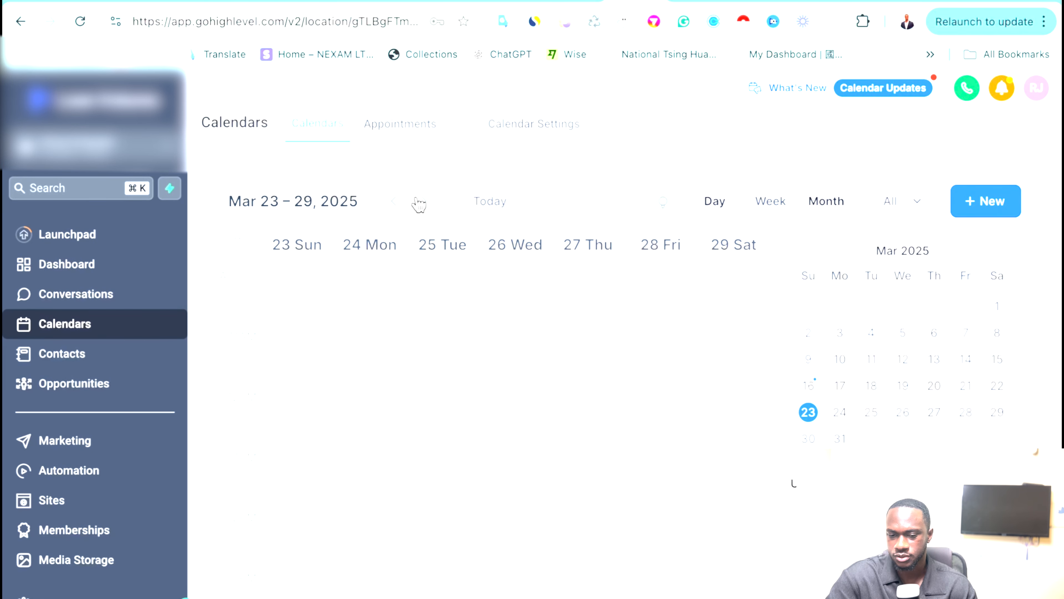
{"action": "left_click", "coordinate": [419, 205]}
{"action": "key", "text": "ctrl+Up"}
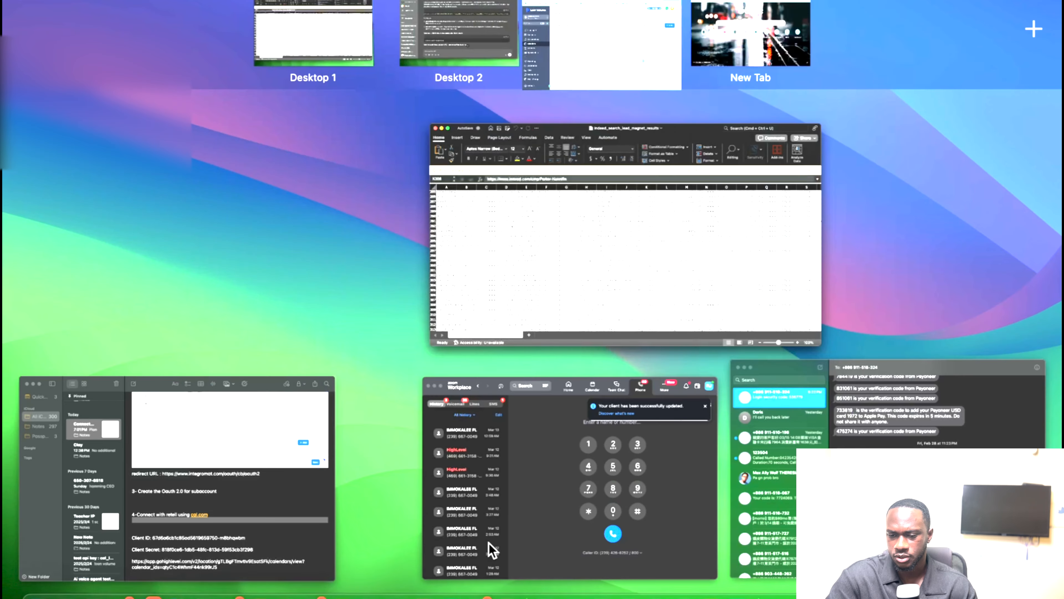
{"action": "left_click", "coordinate": [587, 57]}
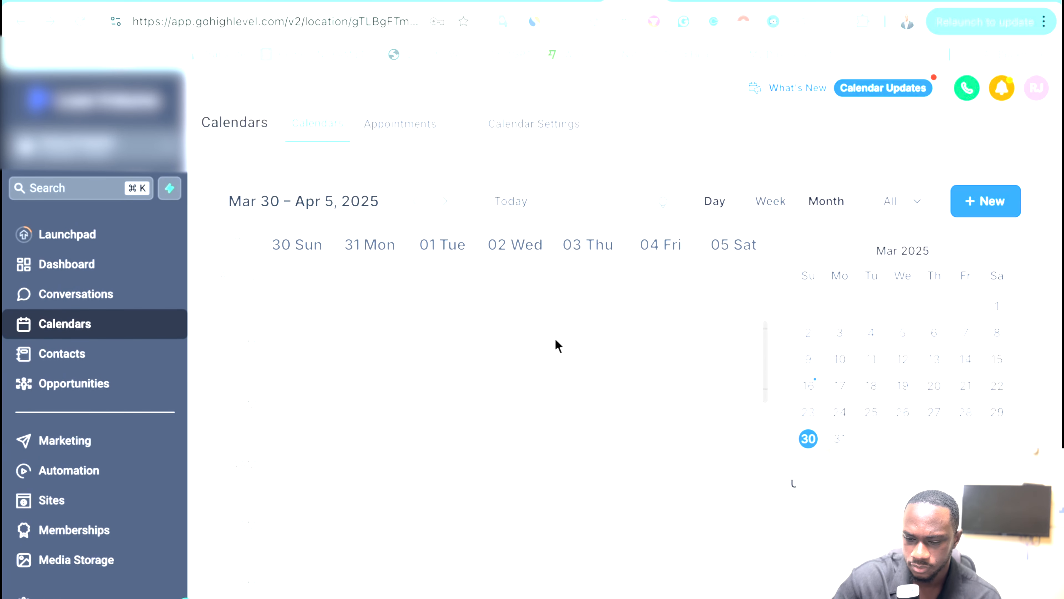
{"action": "left_click", "coordinate": [416, 205]}
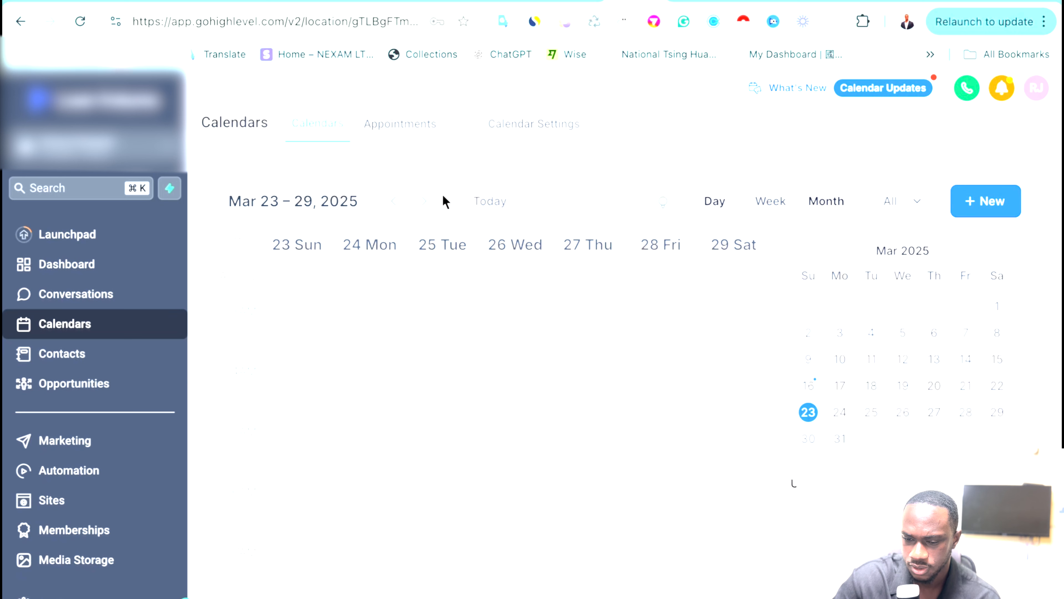
{"action": "left_click", "coordinate": [421, 207]}
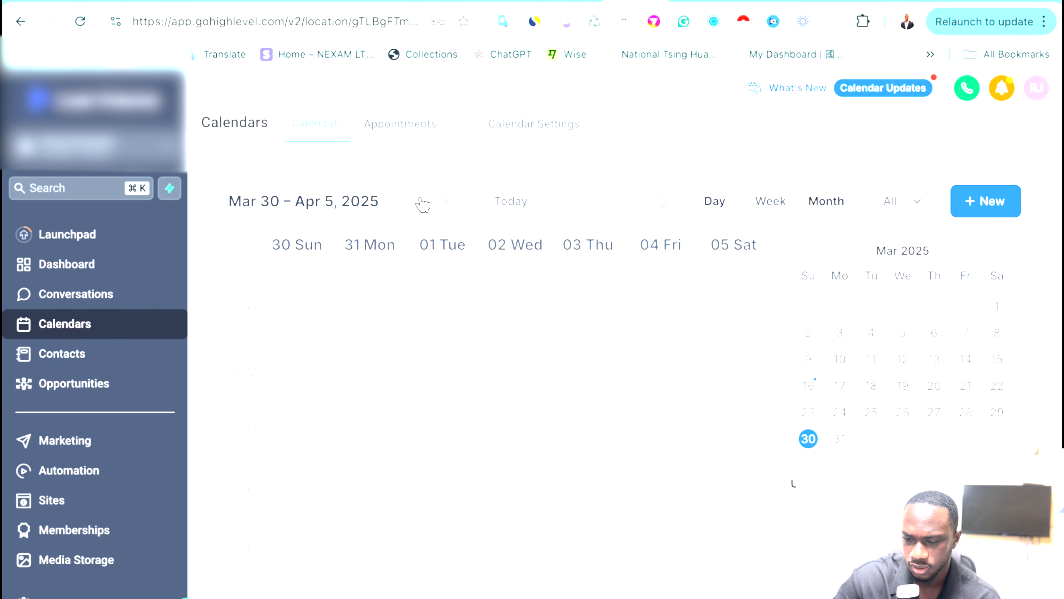
{"action": "left_click", "coordinate": [422, 204]}
{"action": "left_click", "coordinate": [436, 205]}
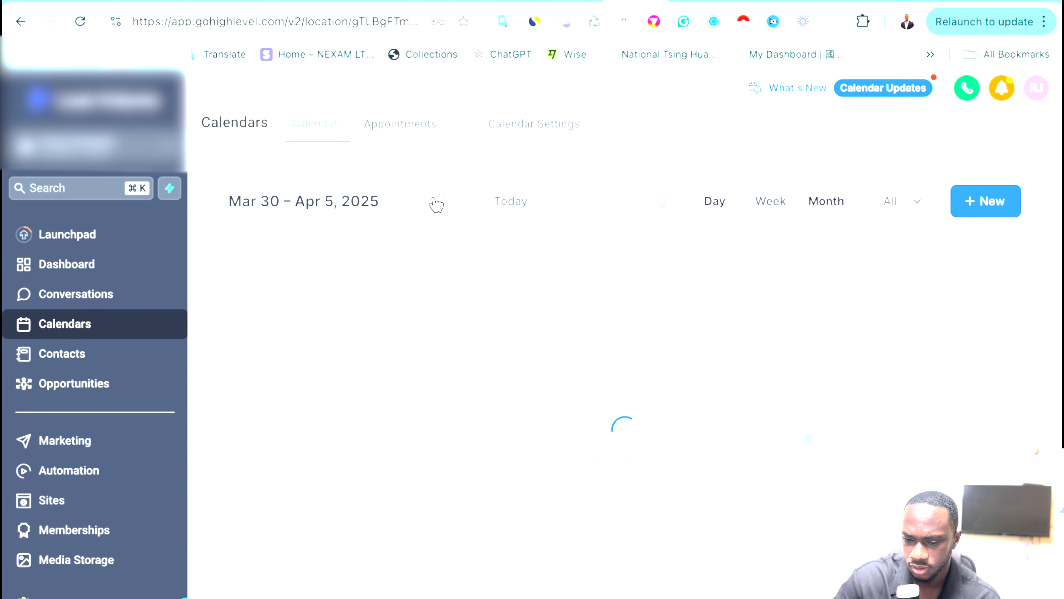
{"action": "left_click", "coordinate": [435, 204]}
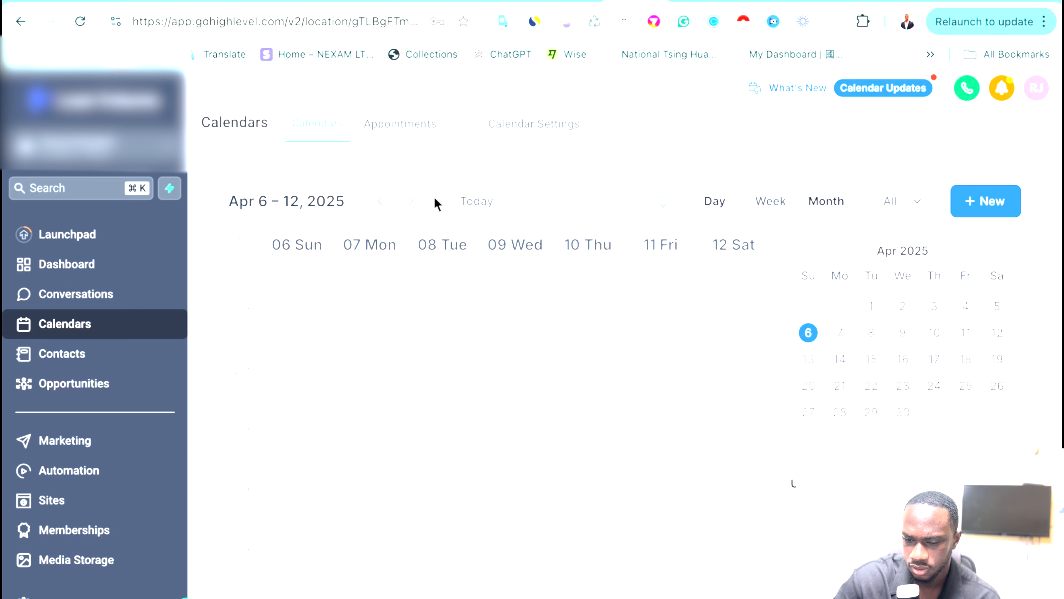
{"action": "left_click", "coordinate": [380, 202]}
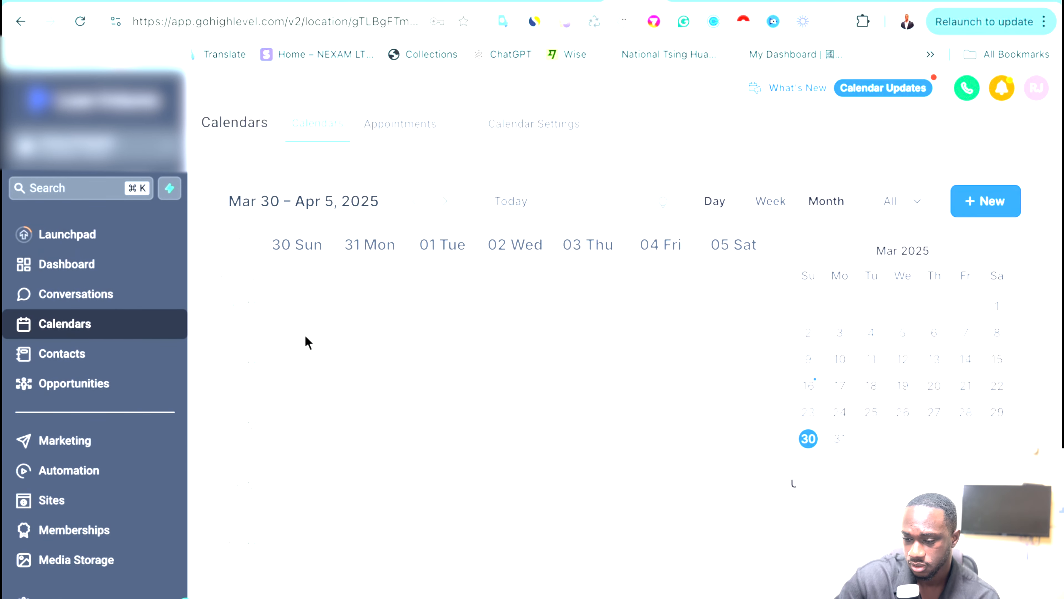
{"action": "left_click", "coordinate": [413, 203]}
{"action": "left_click", "coordinate": [392, 204]}
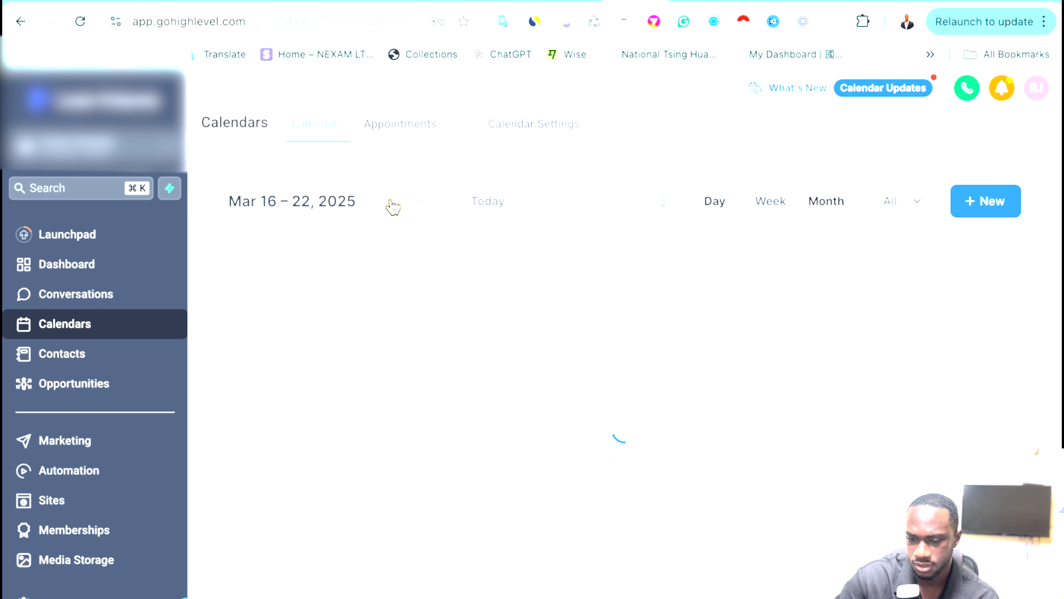
{"action": "scroll", "coordinate": [418, 426], "scroll_direction": "down", "scroll_amount": 6}
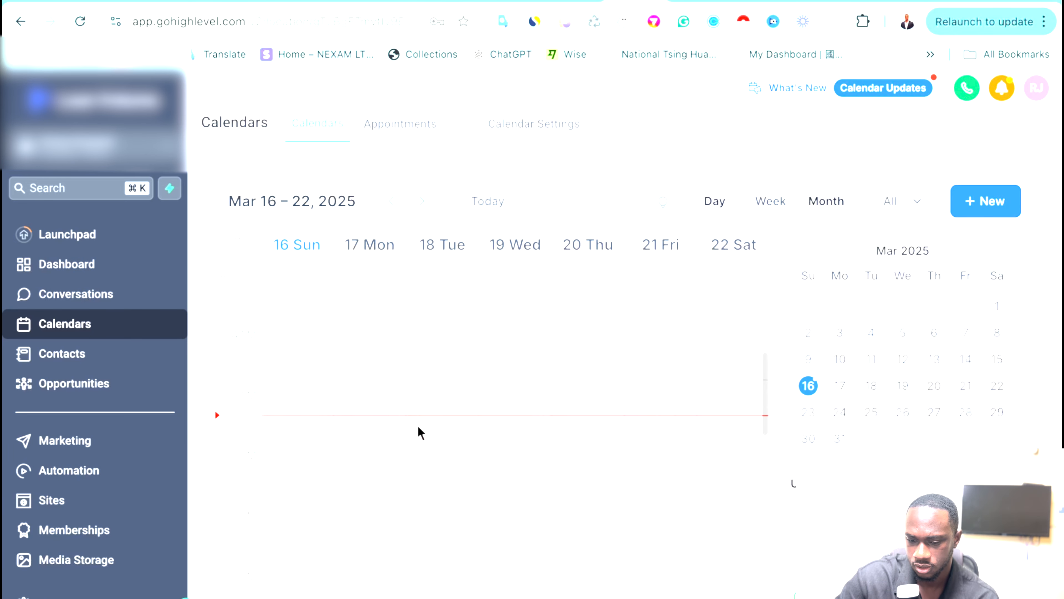
{"action": "scroll", "coordinate": [418, 430], "scroll_direction": "down", "scroll_amount": 5}
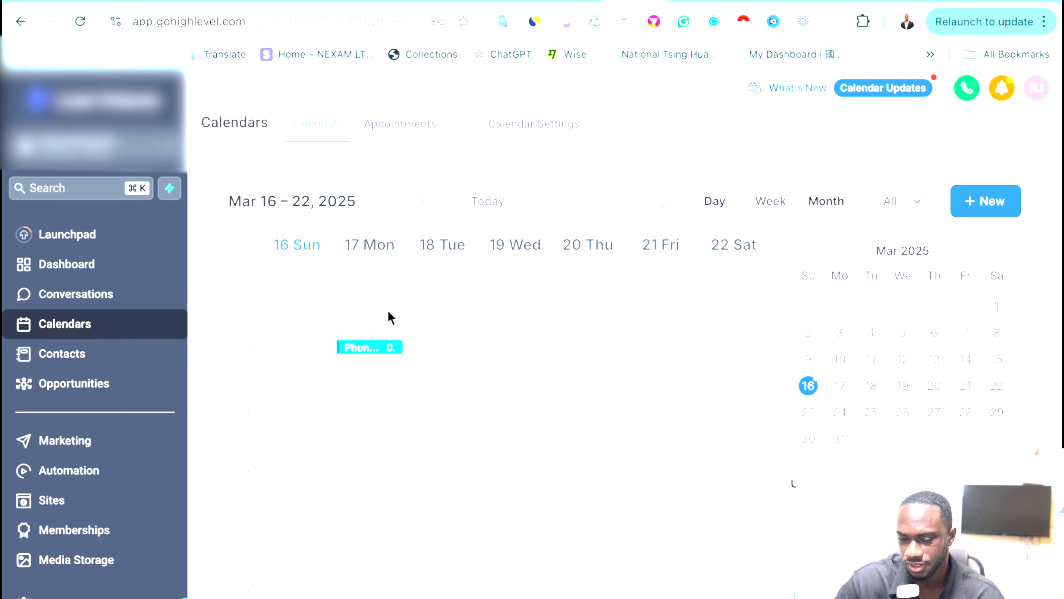
{"action": "mouse_move", "coordinate": [383, 348]}
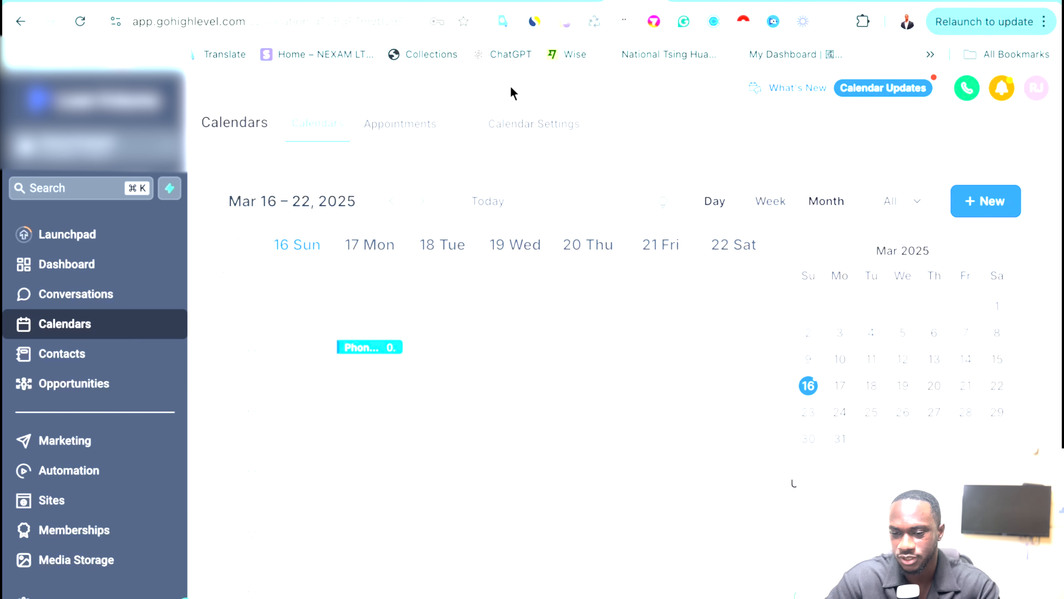
Switch back to the Make scenario, then bring up and scroll the integration setup notes.
{"action": "left_click", "coordinate": [516, 1]}
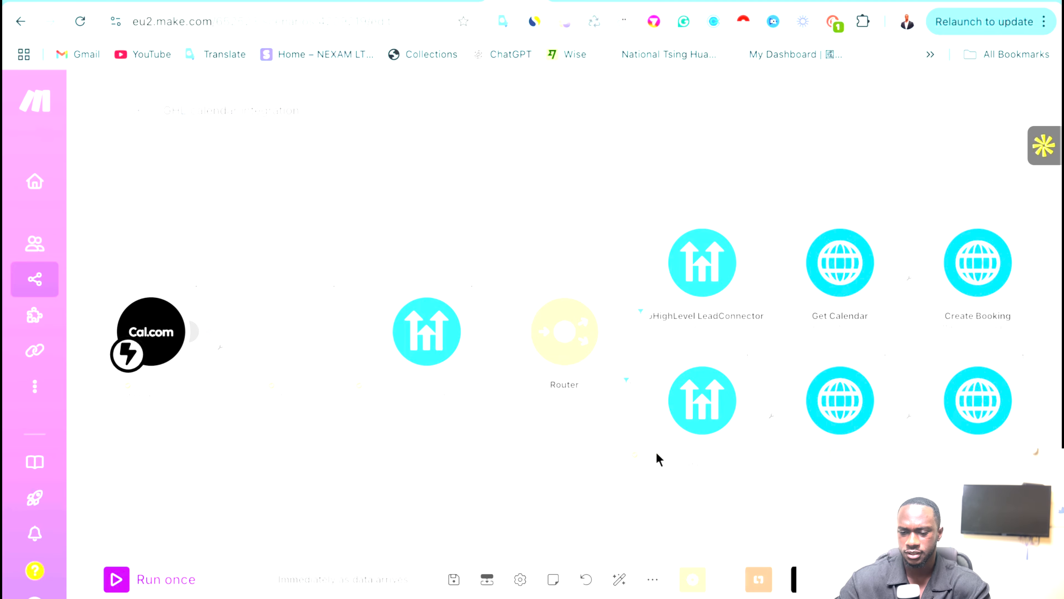
{"action": "key", "text": "ctrl+Up"}
{"action": "left_click", "coordinate": [183, 492]}
{"action": "scroll", "coordinate": [491, 264], "scroll_direction": "up", "scroll_amount": 15}
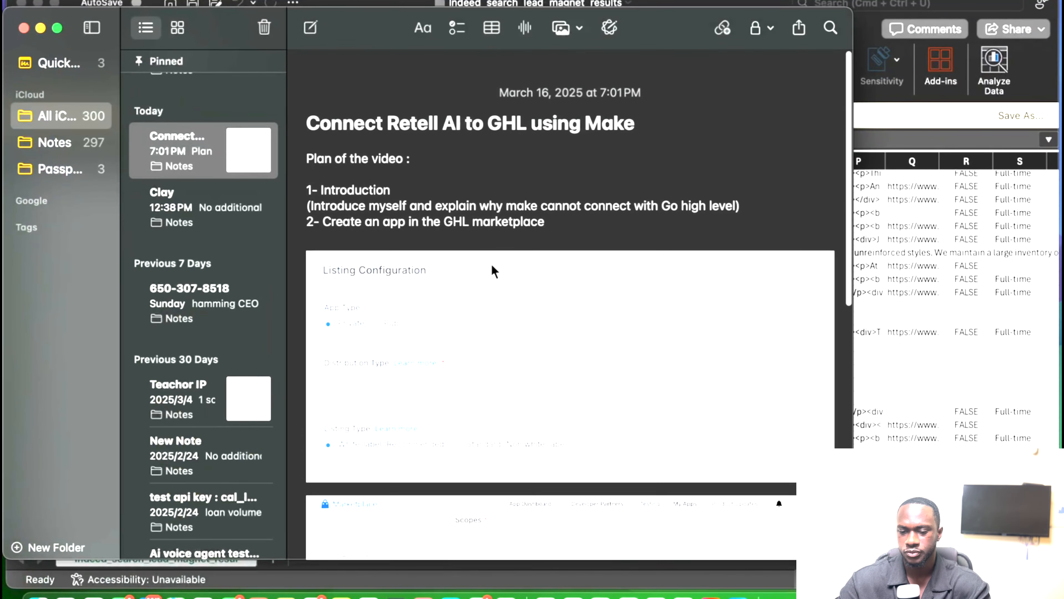
{"action": "scroll", "coordinate": [491, 263], "scroll_direction": "down", "scroll_amount": 2}
{"action": "scroll", "coordinate": [491, 265], "scroll_direction": "down", "scroll_amount": 10}
{"action": "scroll", "coordinate": [492, 266], "scroll_direction": "up", "scroll_amount": 3}
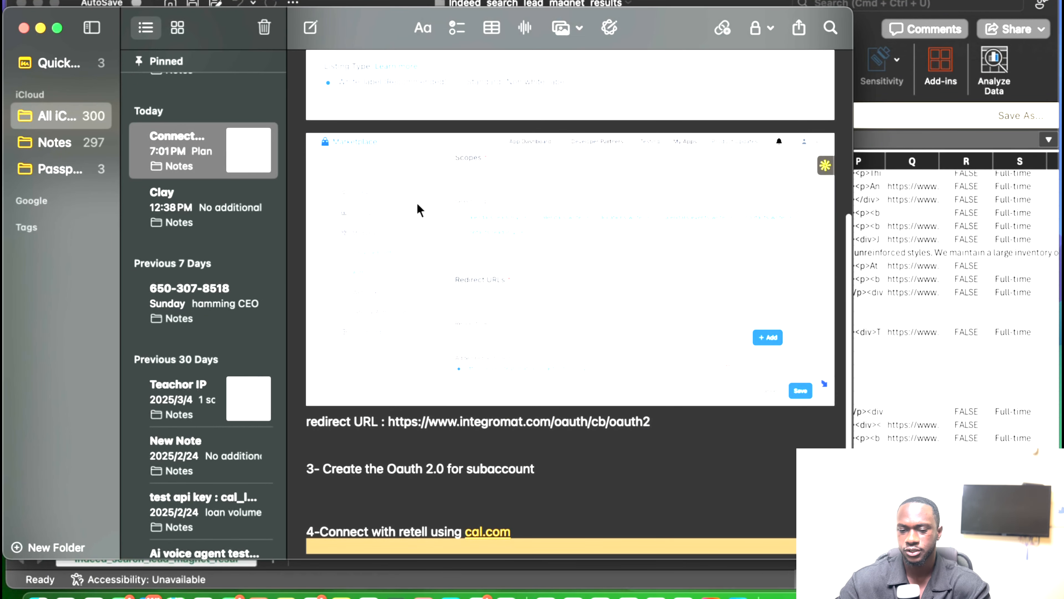
{"action": "scroll", "coordinate": [453, 114], "scroll_direction": "down", "scroll_amount": 4}
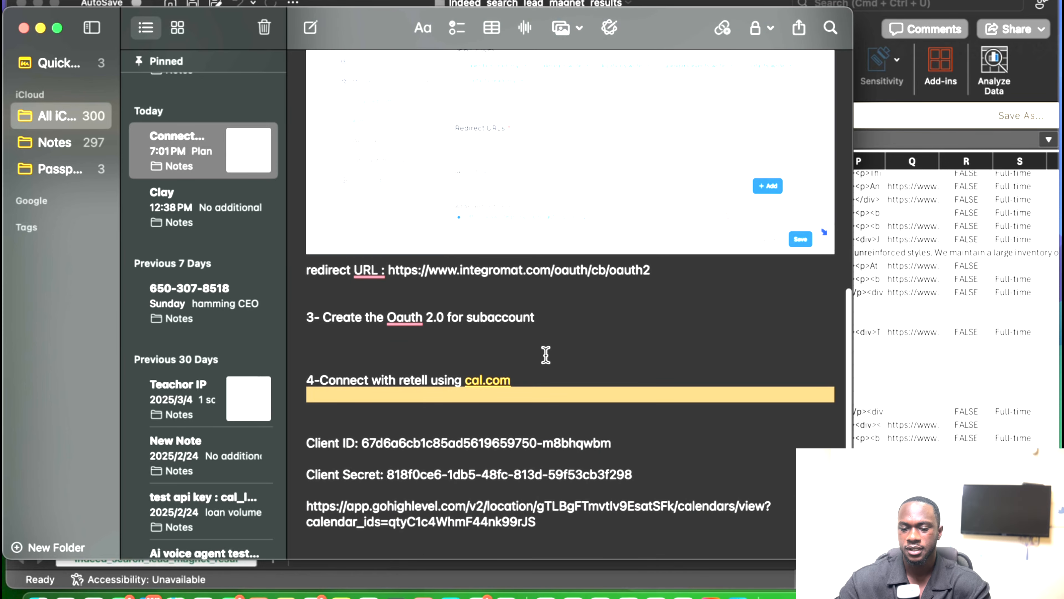
{"action": "key", "text": "ctrl+Up"}
Open the Make scenario's Import blueprint dialog and close it without importing anything.
{"action": "left_click", "coordinate": [595, 42]}
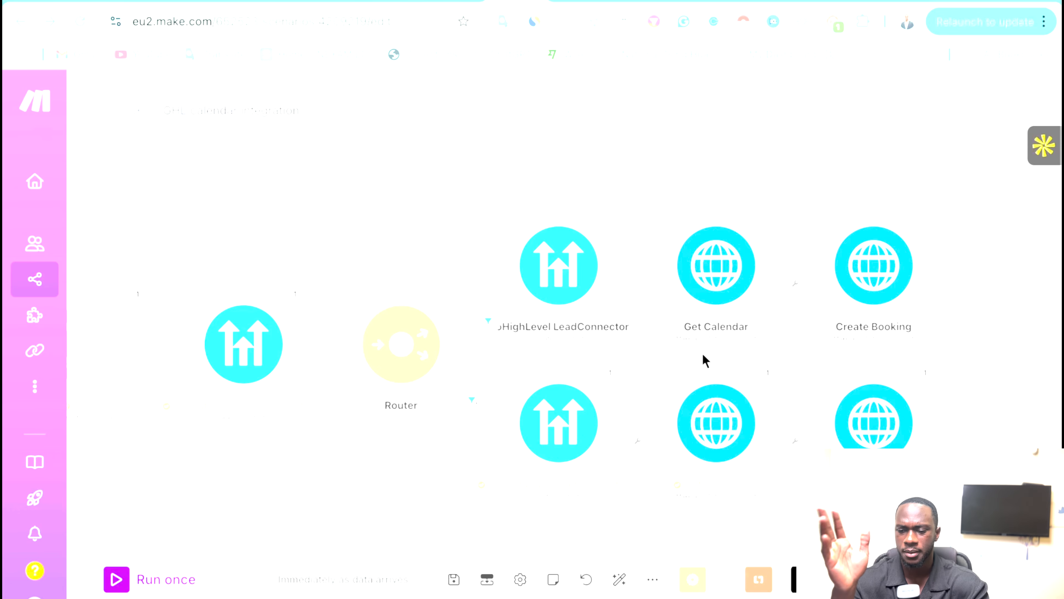
{"action": "left_click", "coordinate": [652, 578]}
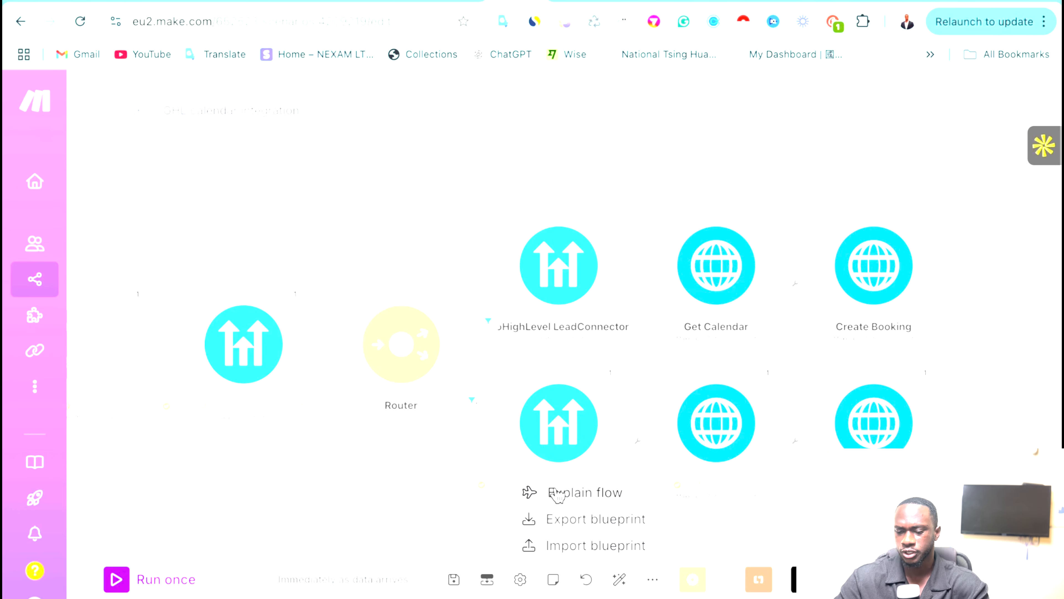
{"action": "left_click", "coordinate": [551, 545]}
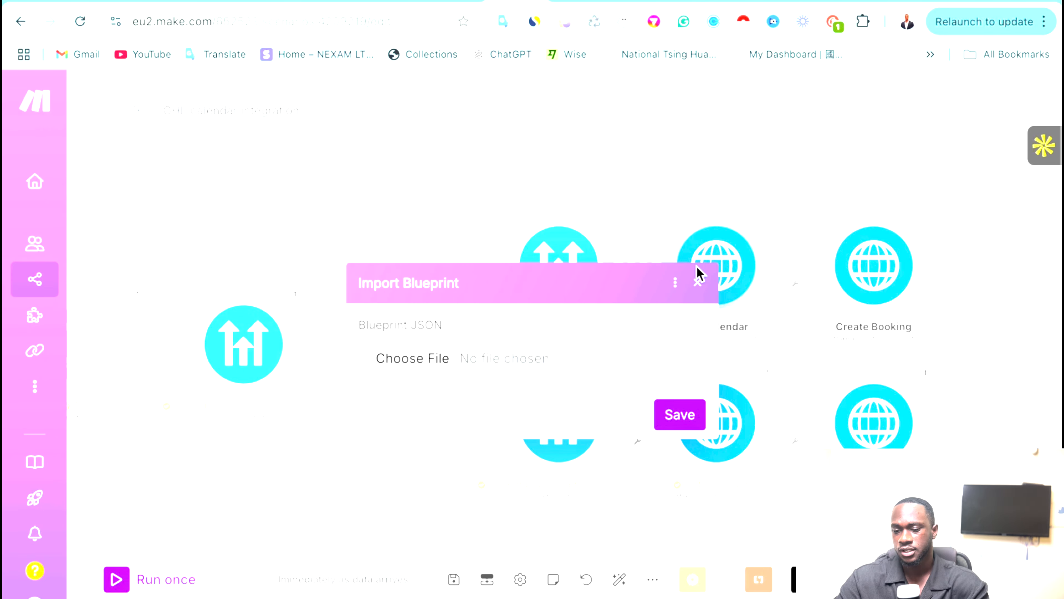
{"action": "left_click", "coordinate": [697, 282]}
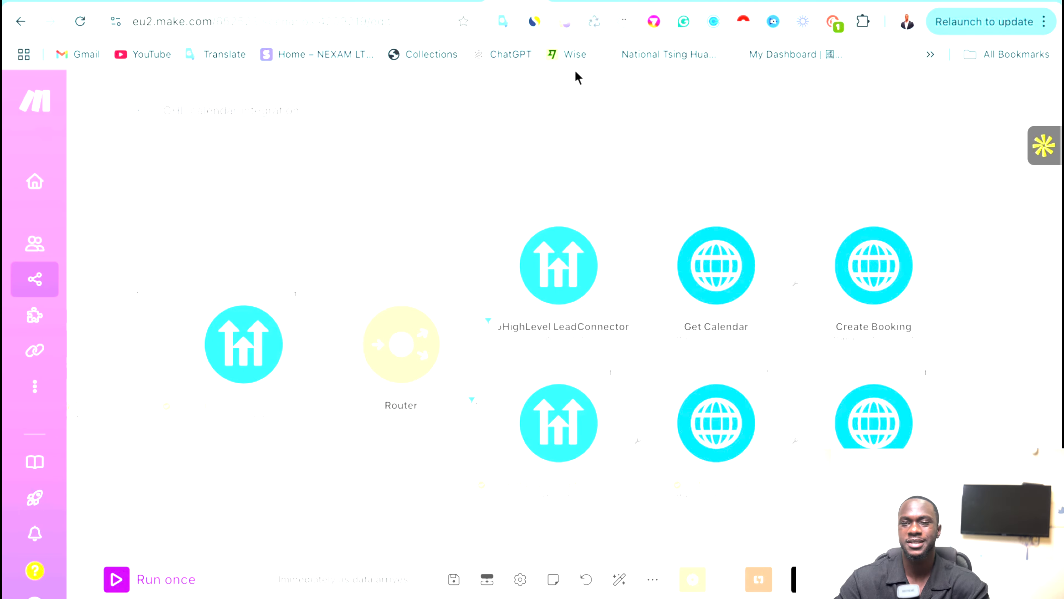